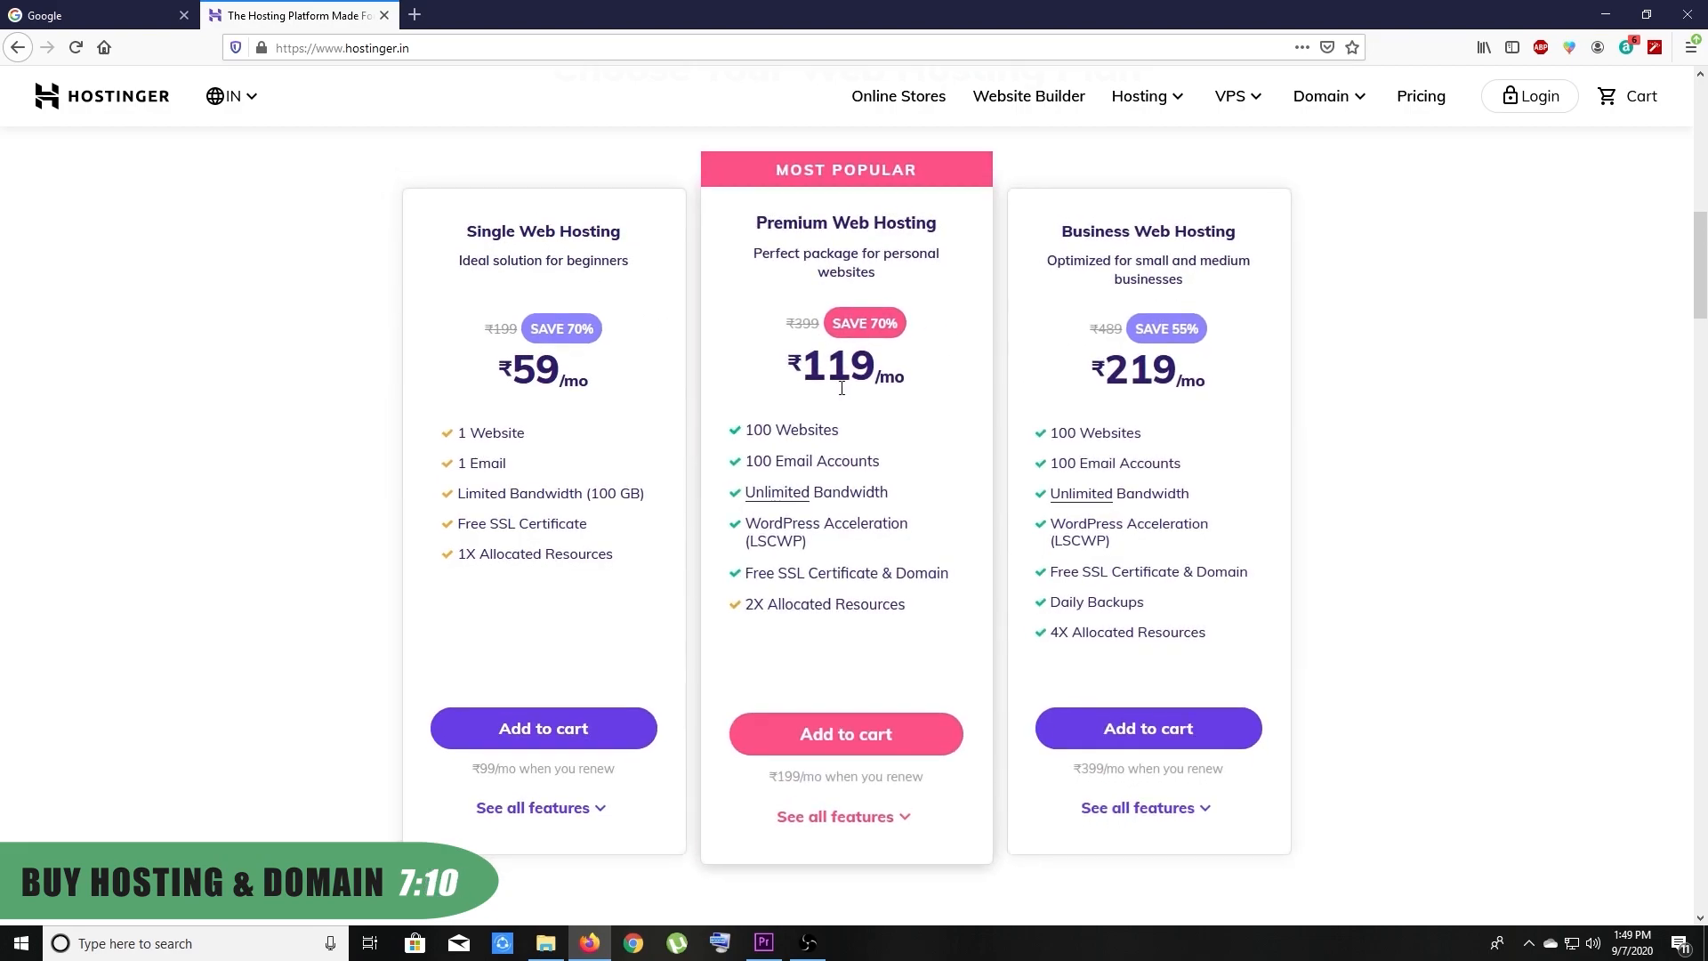
# Add Premium Web Hosting on the 12-month plan, apply a coupon code, and check out at ₹3,016
pyautogui.click(841, 751)
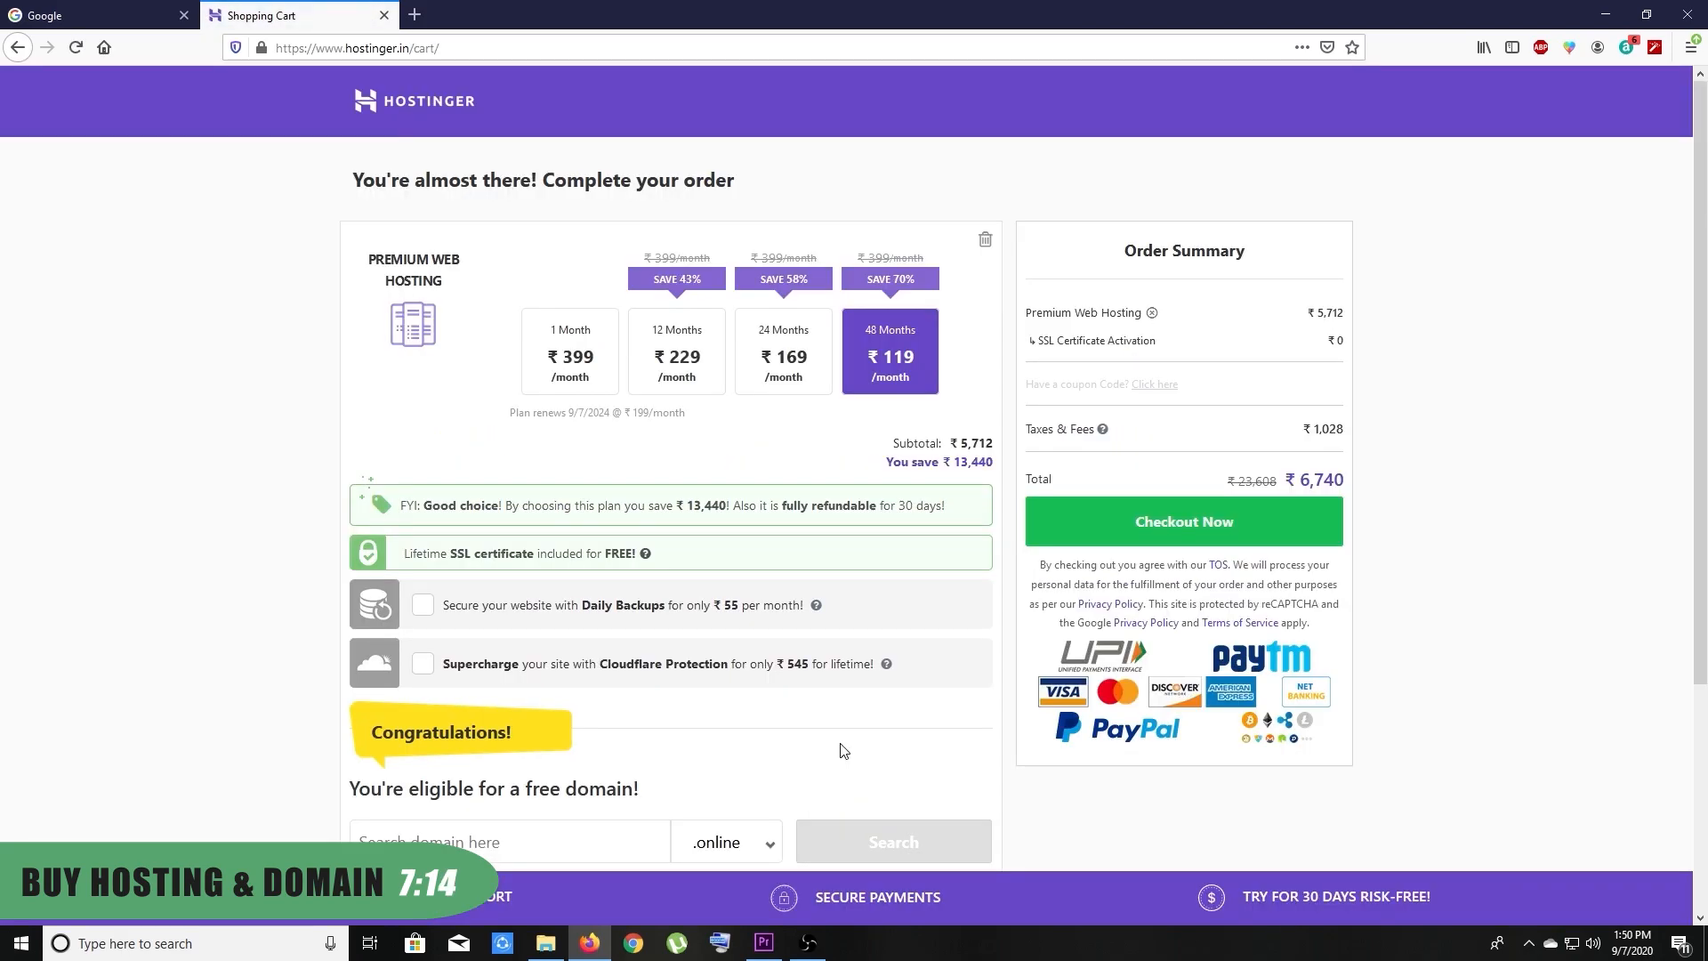
pyautogui.click(678, 359)
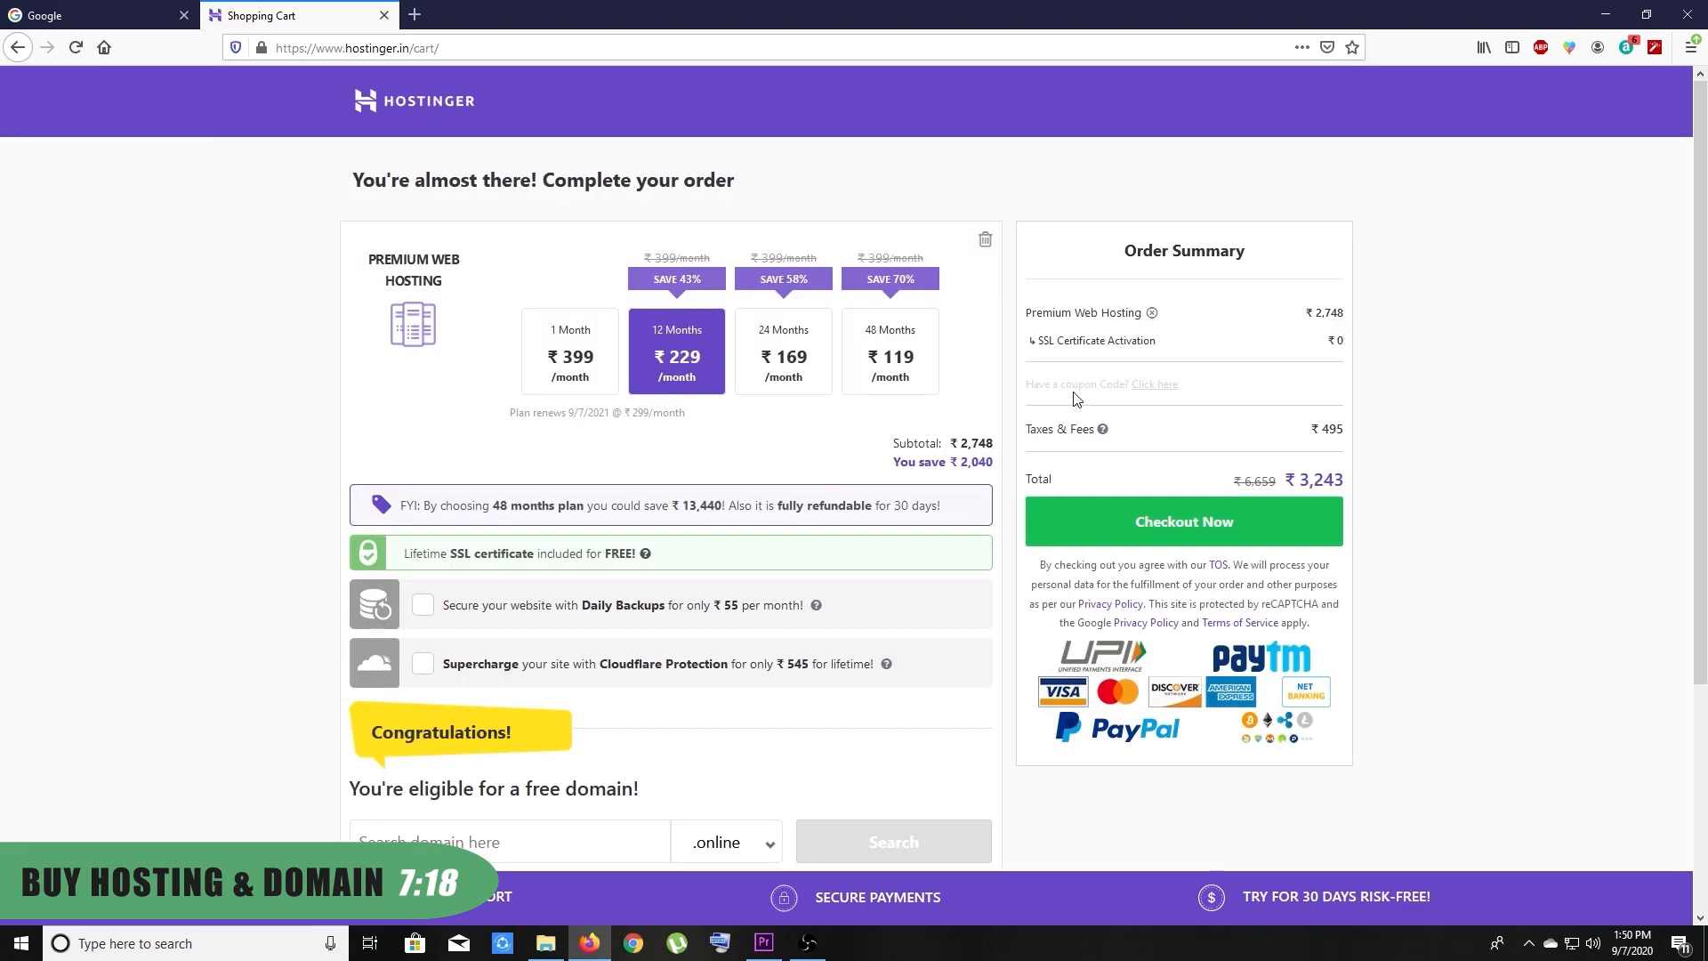
pyautogui.click(1153, 386)
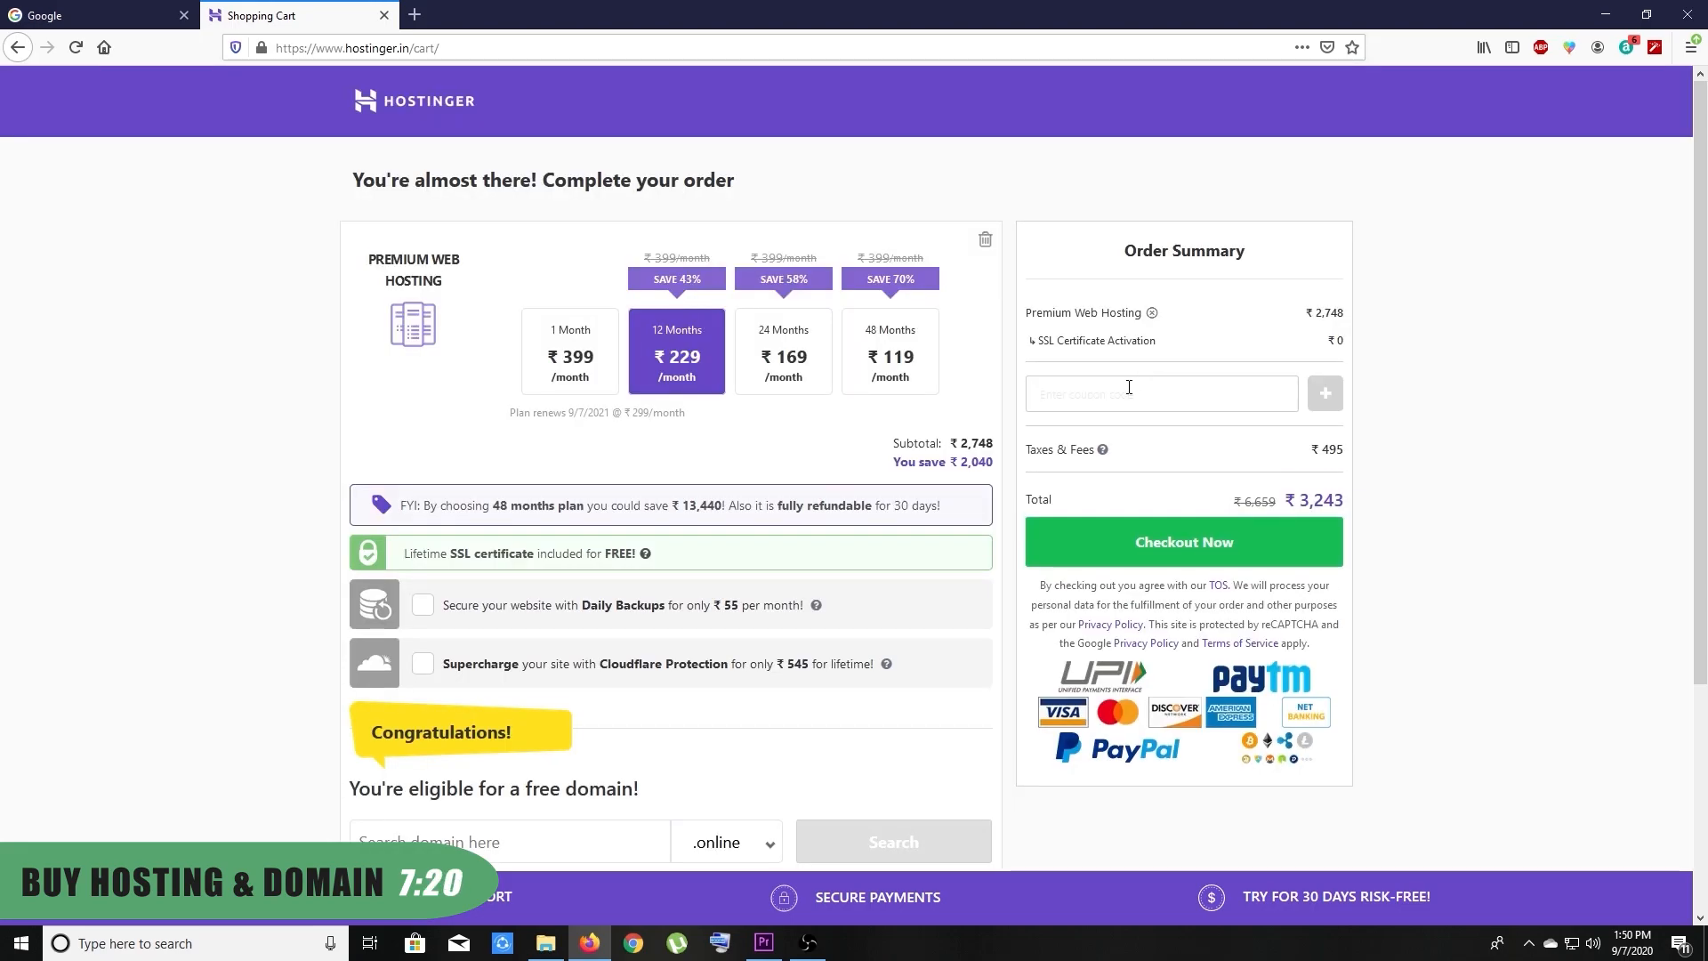
pyautogui.write('RANAS')
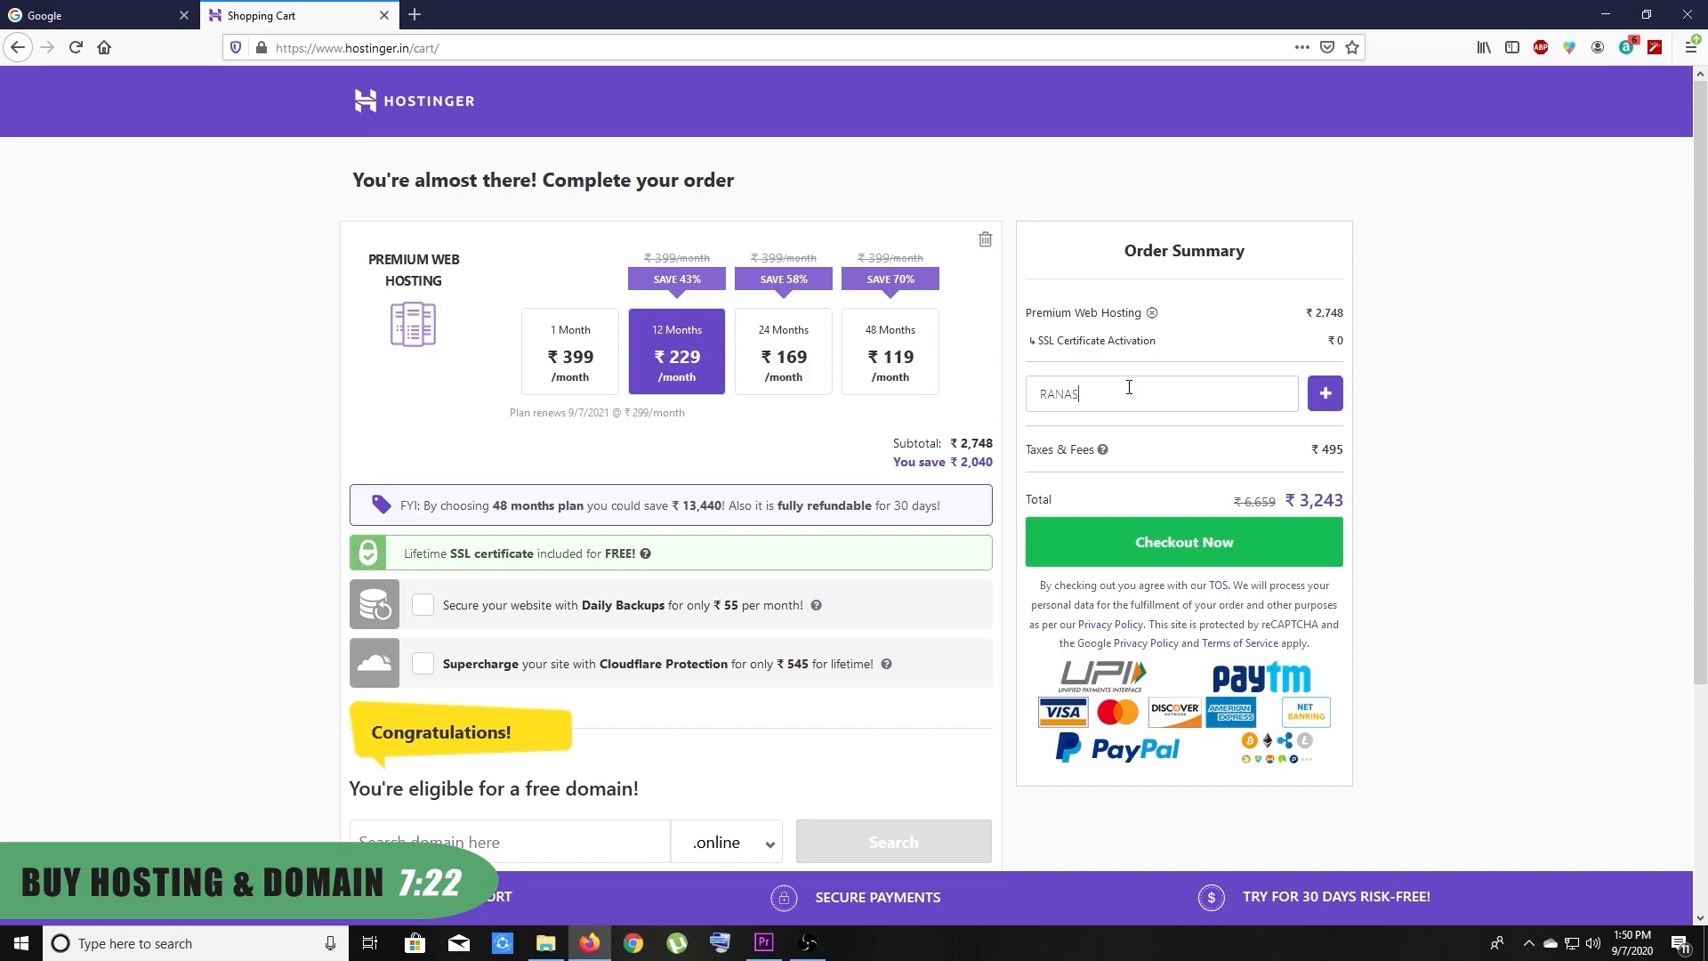
pyautogui.write('VFX')
pyautogui.click(1337, 403)
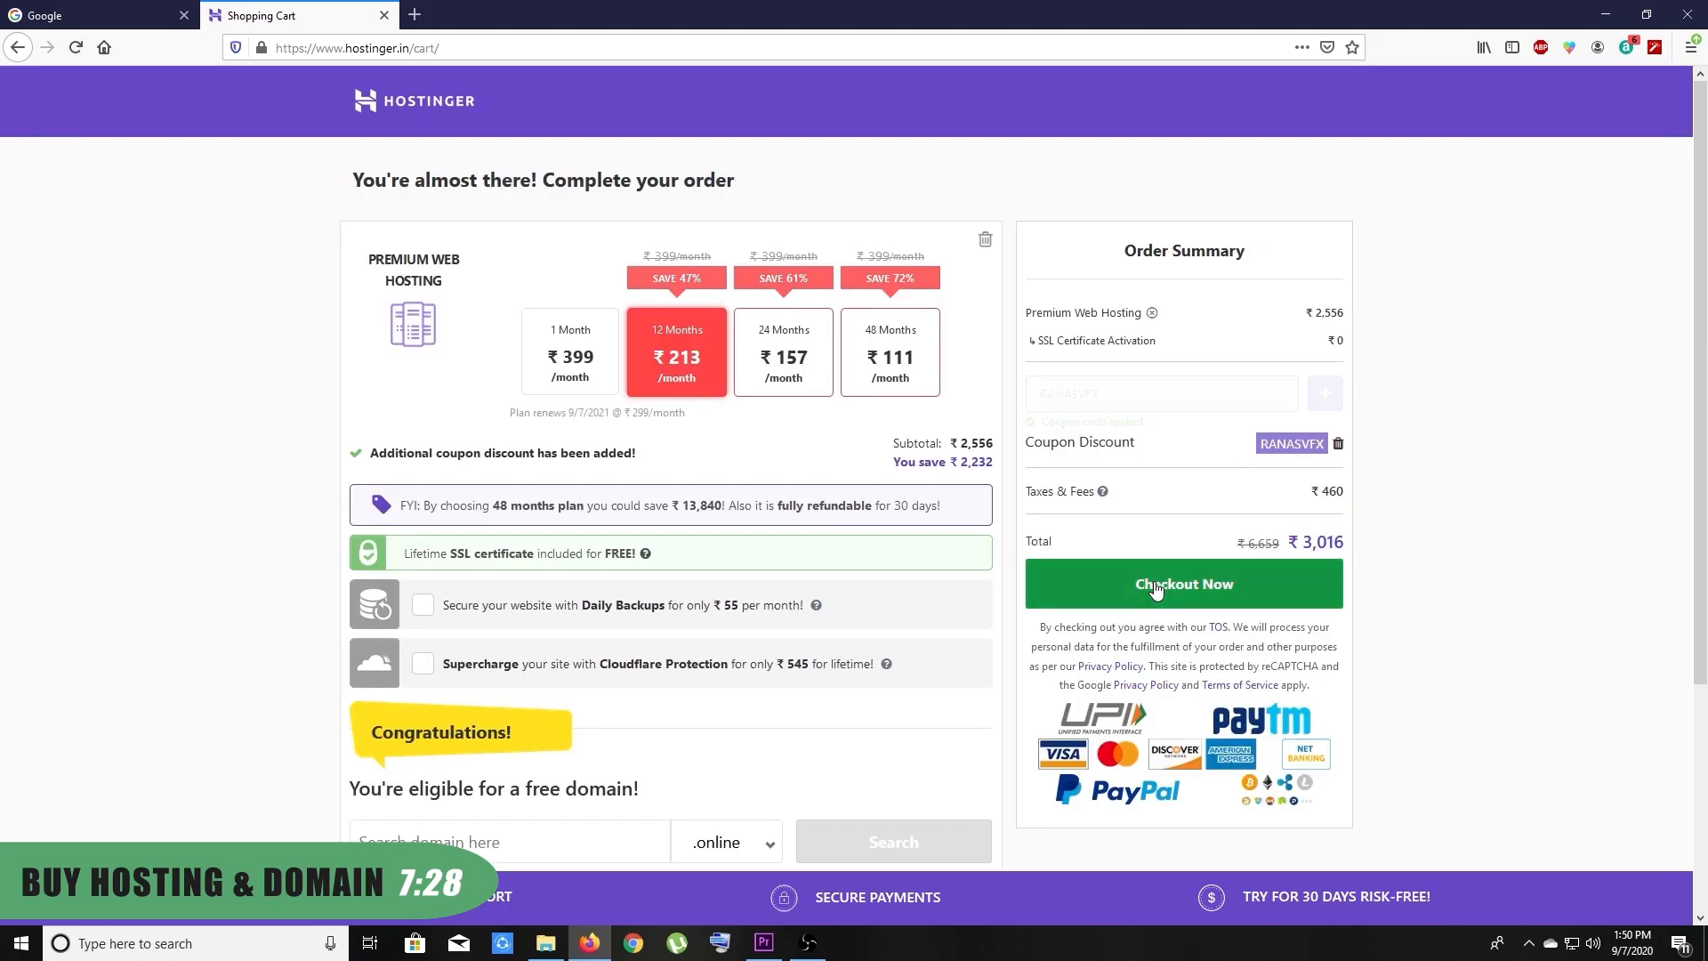
pyautogui.click(1184, 584)
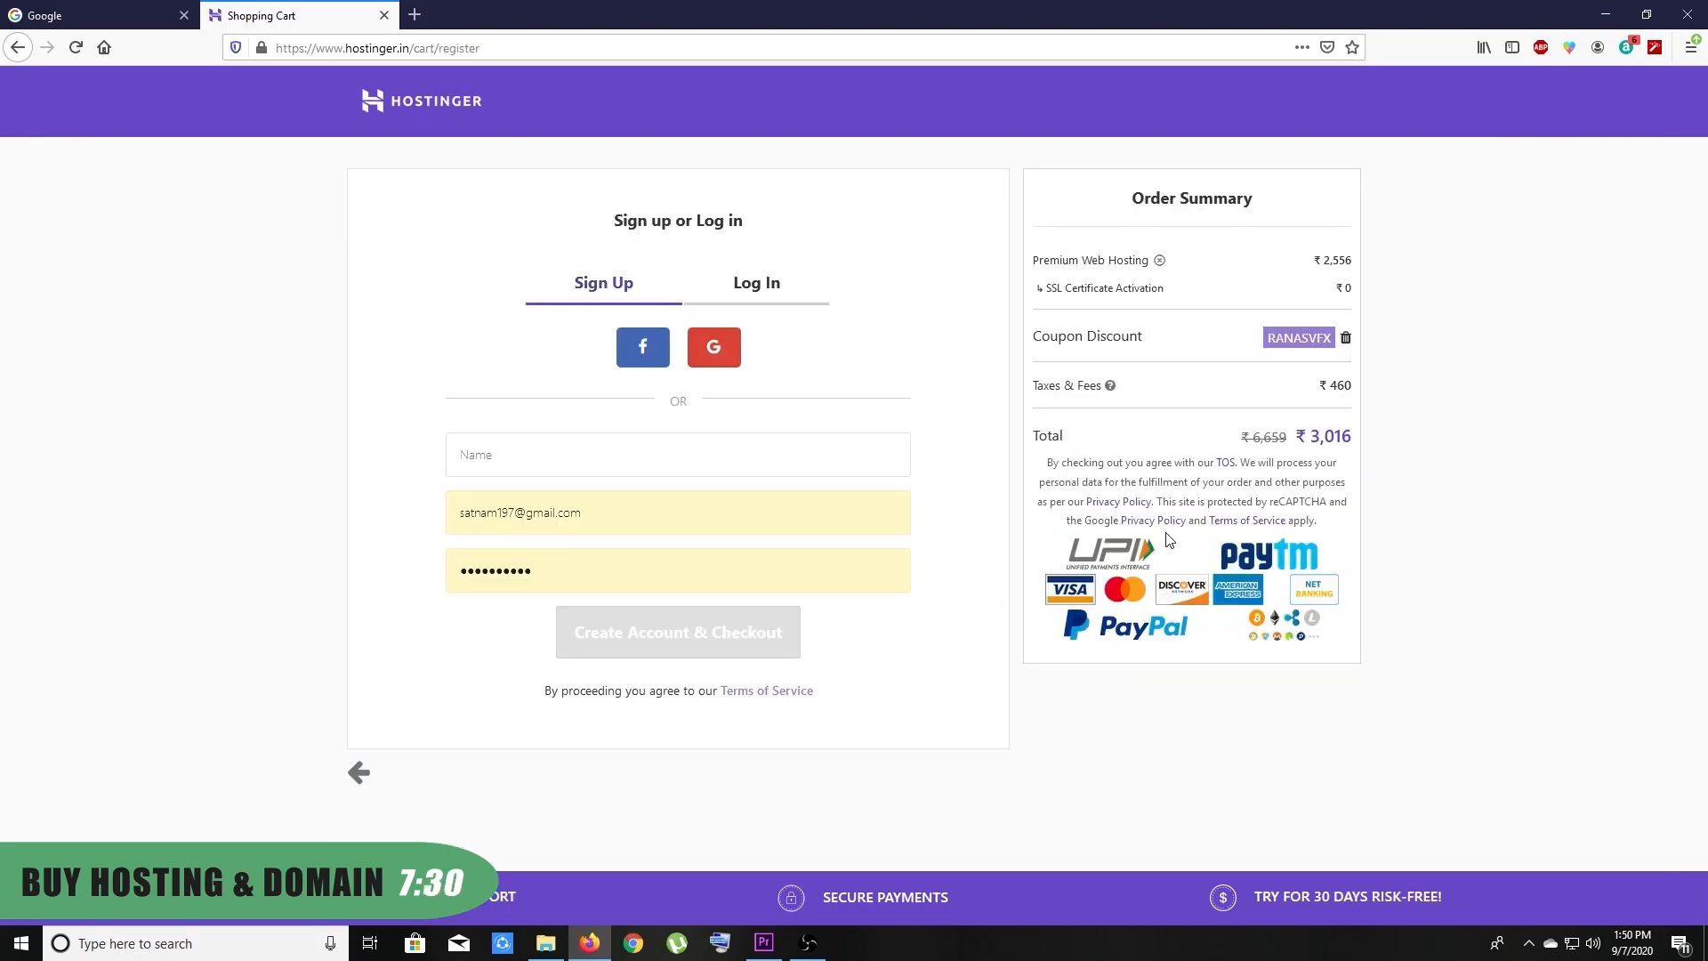
# Sign in to Hostinger with Facebook and authorise Hostinger India to use the account
pyautogui.click(719, 348)
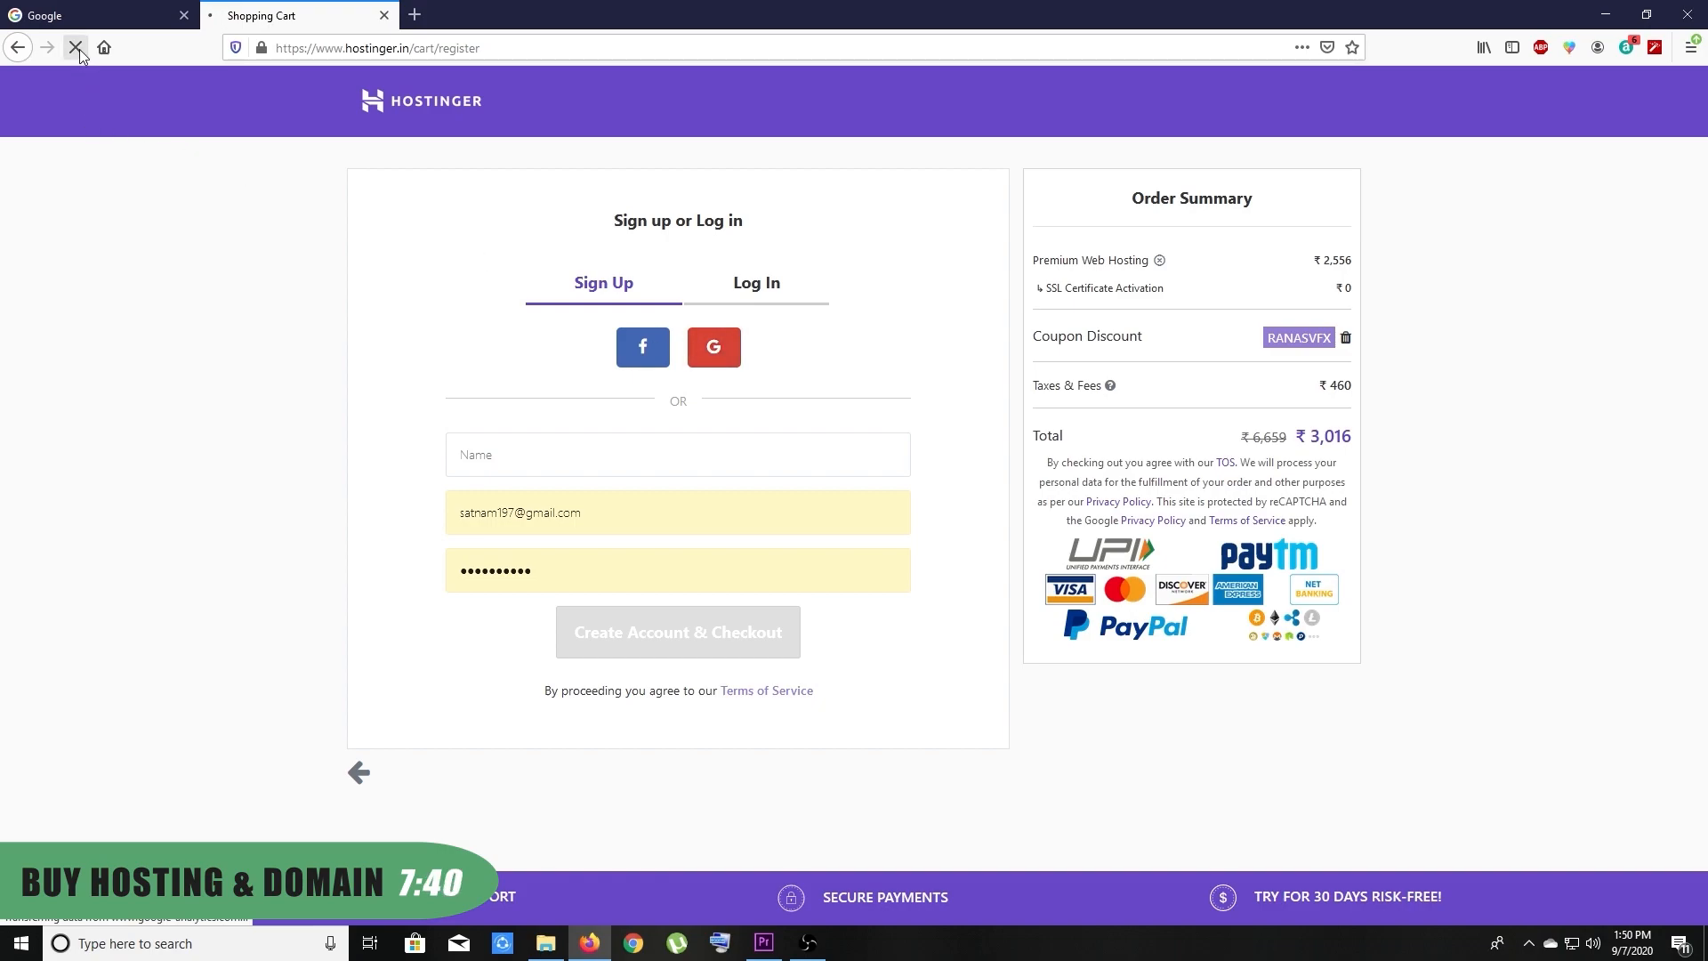
pyautogui.click(627, 355)
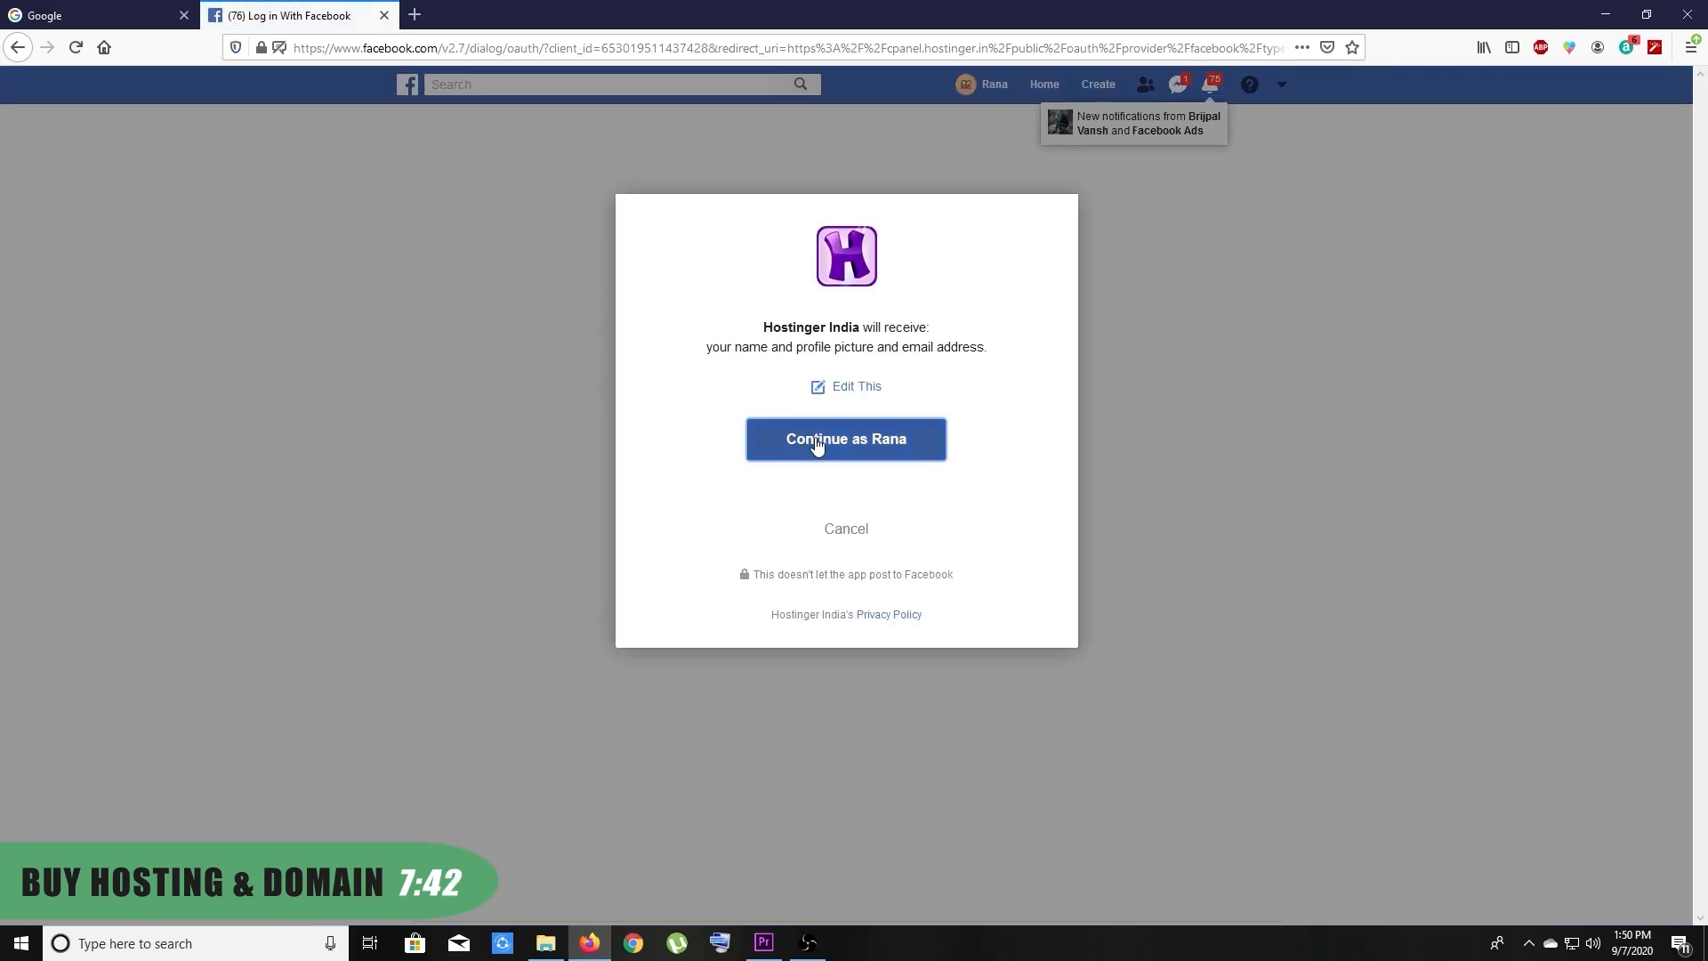
pyautogui.click(816, 445)
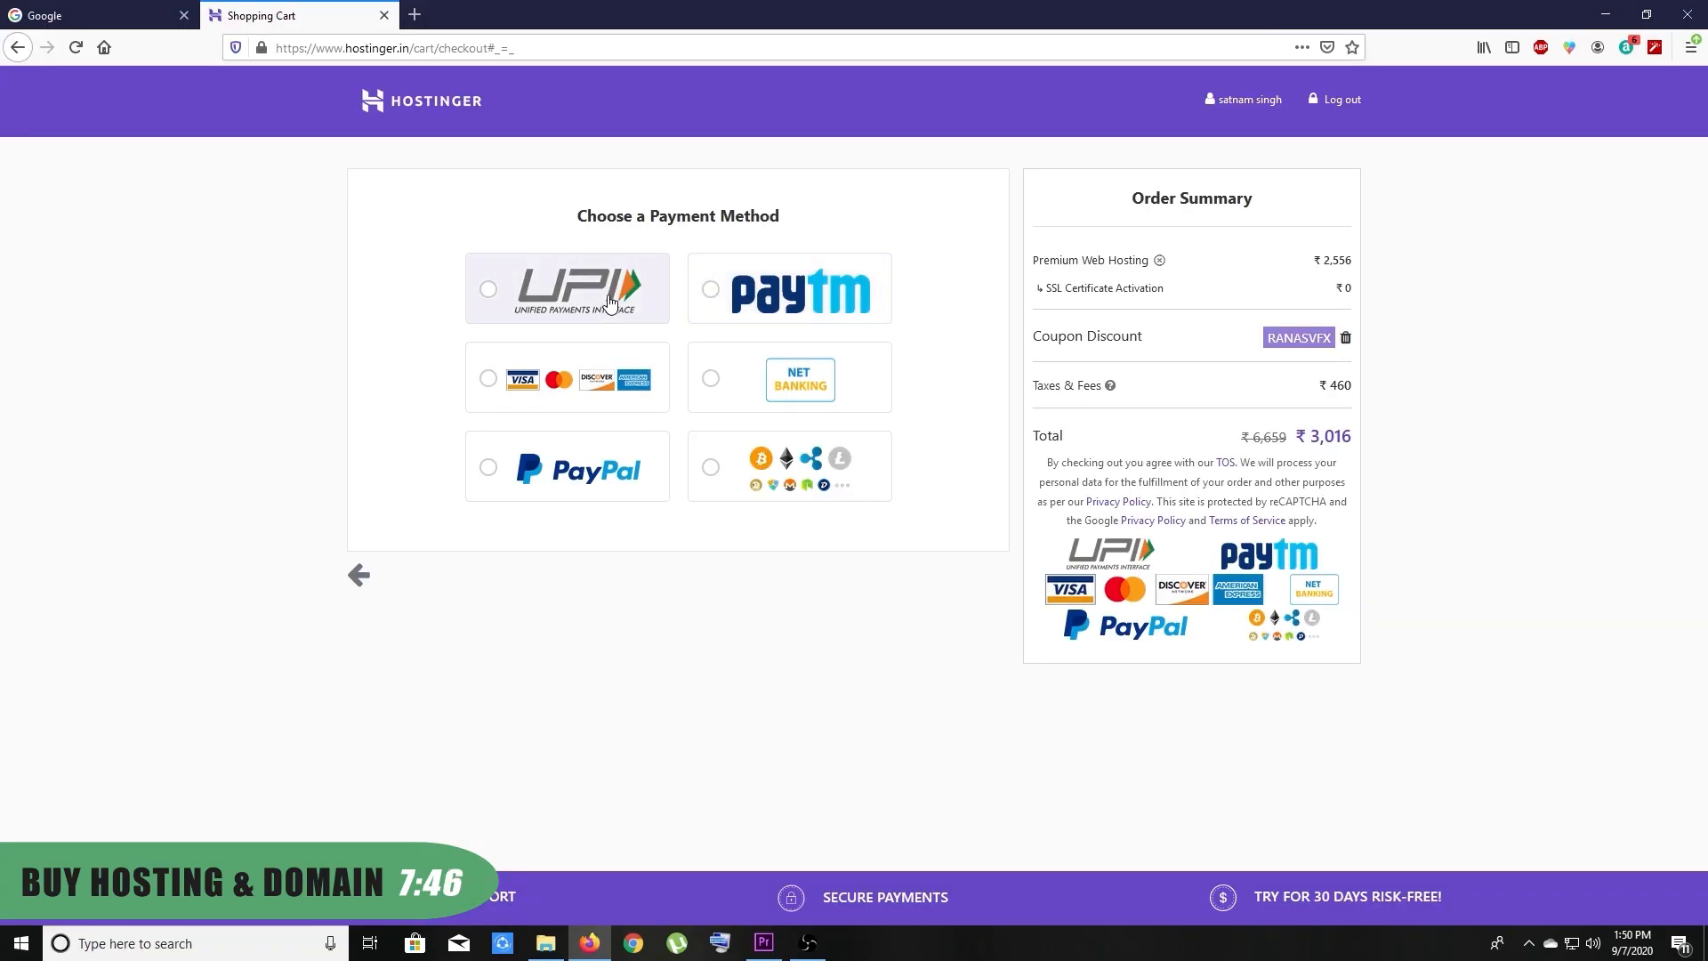
# Choose UPI as the payment method and set the billing state to Punjab
pyautogui.click(609, 300)
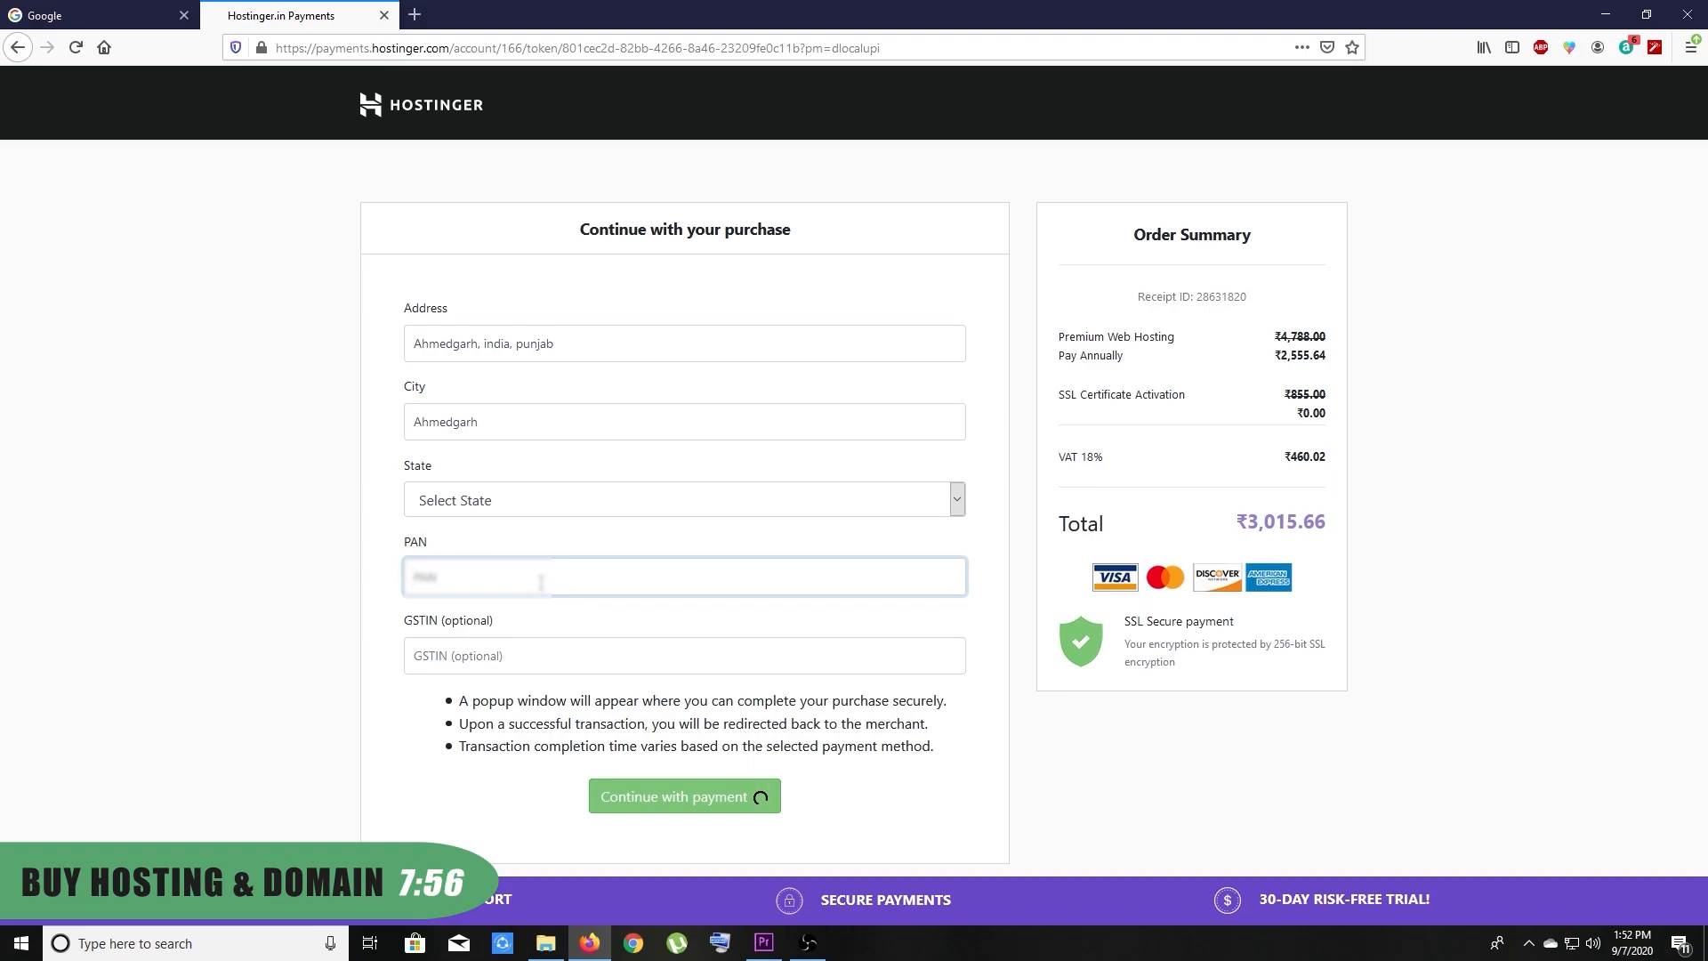
pyautogui.click(591, 795)
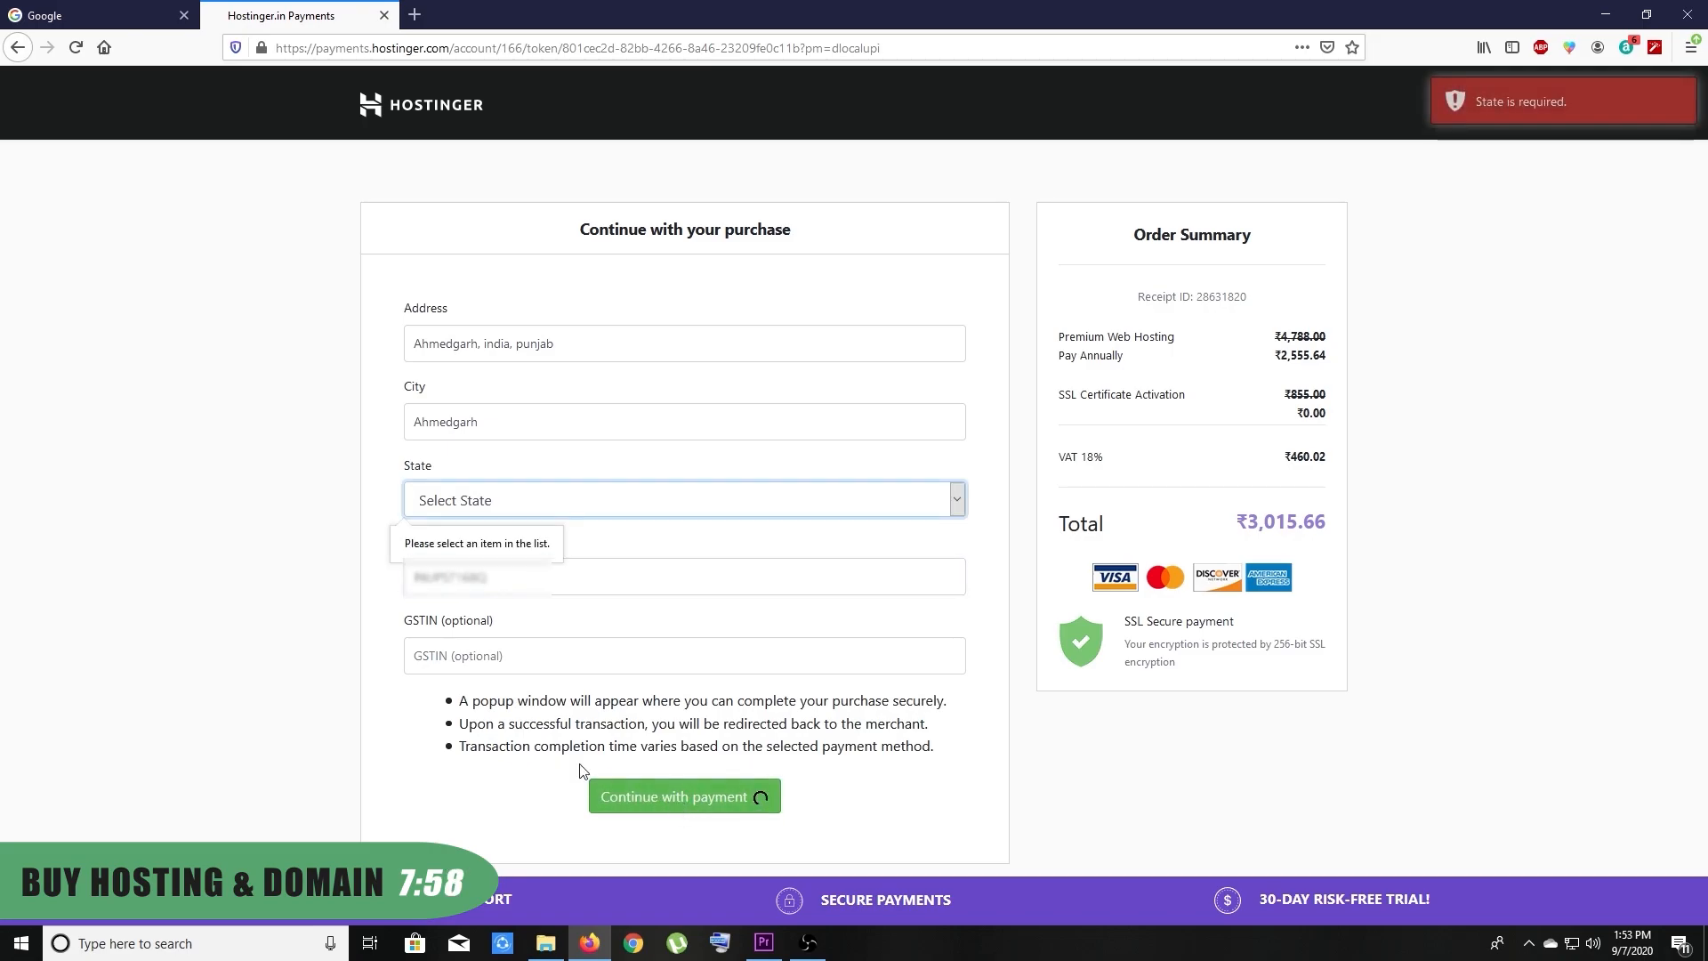
pyautogui.click(521, 509)
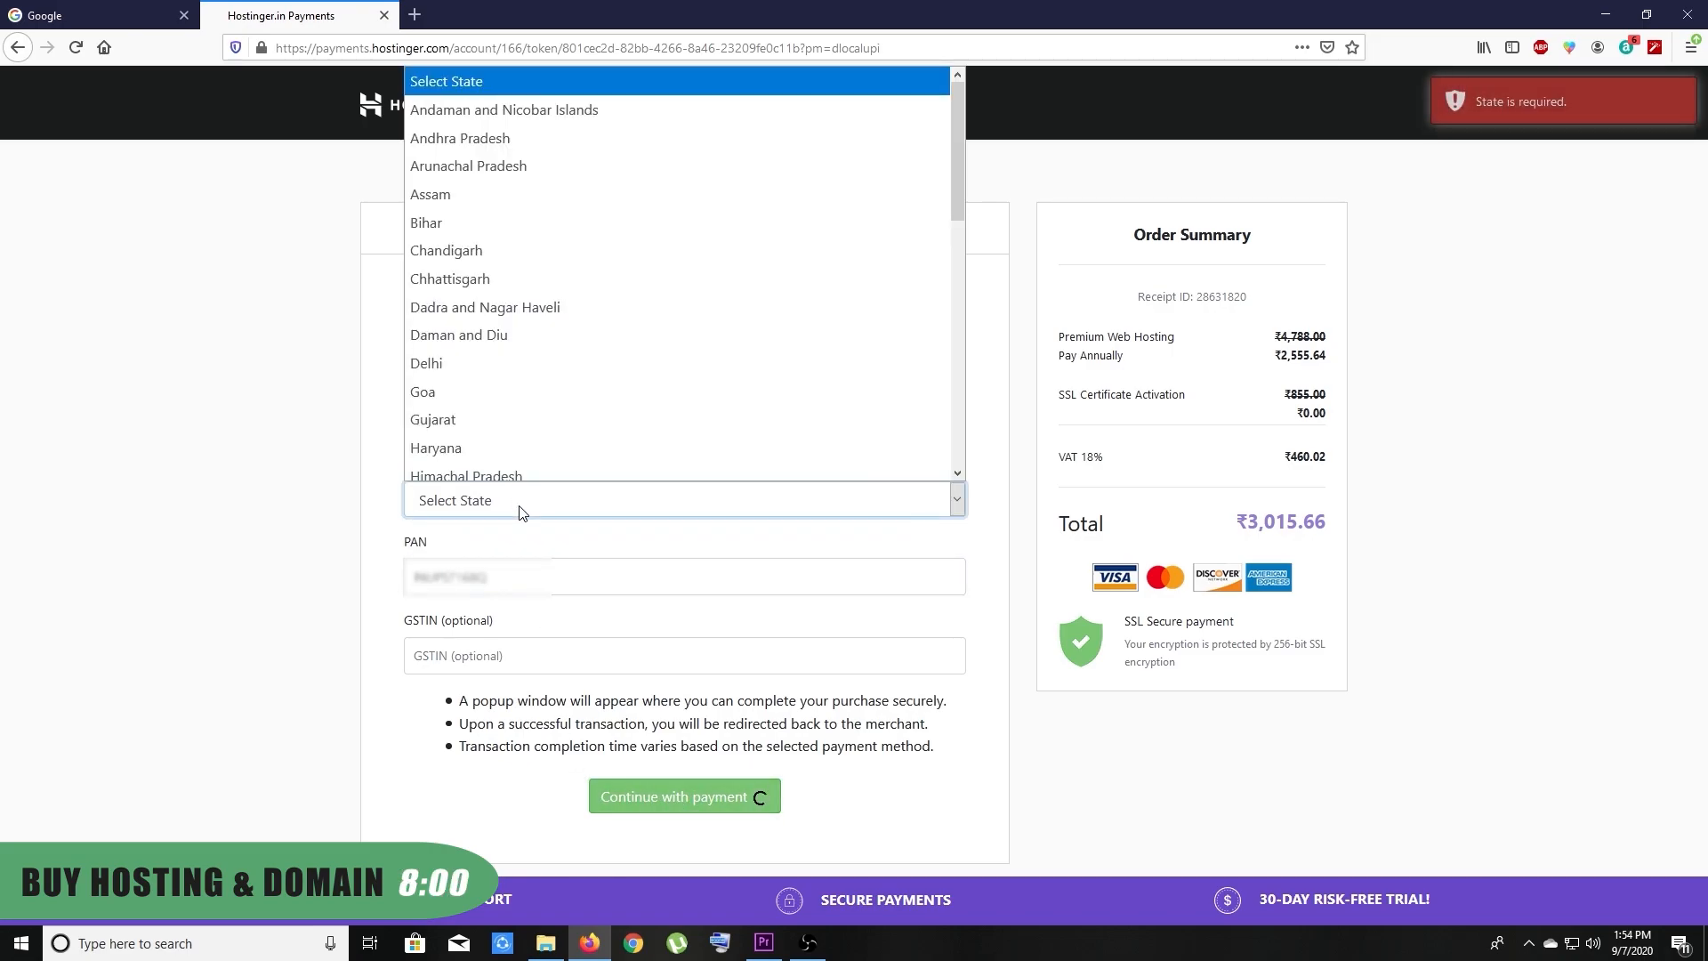
pyautogui.press('p')
pyautogui.press('p')
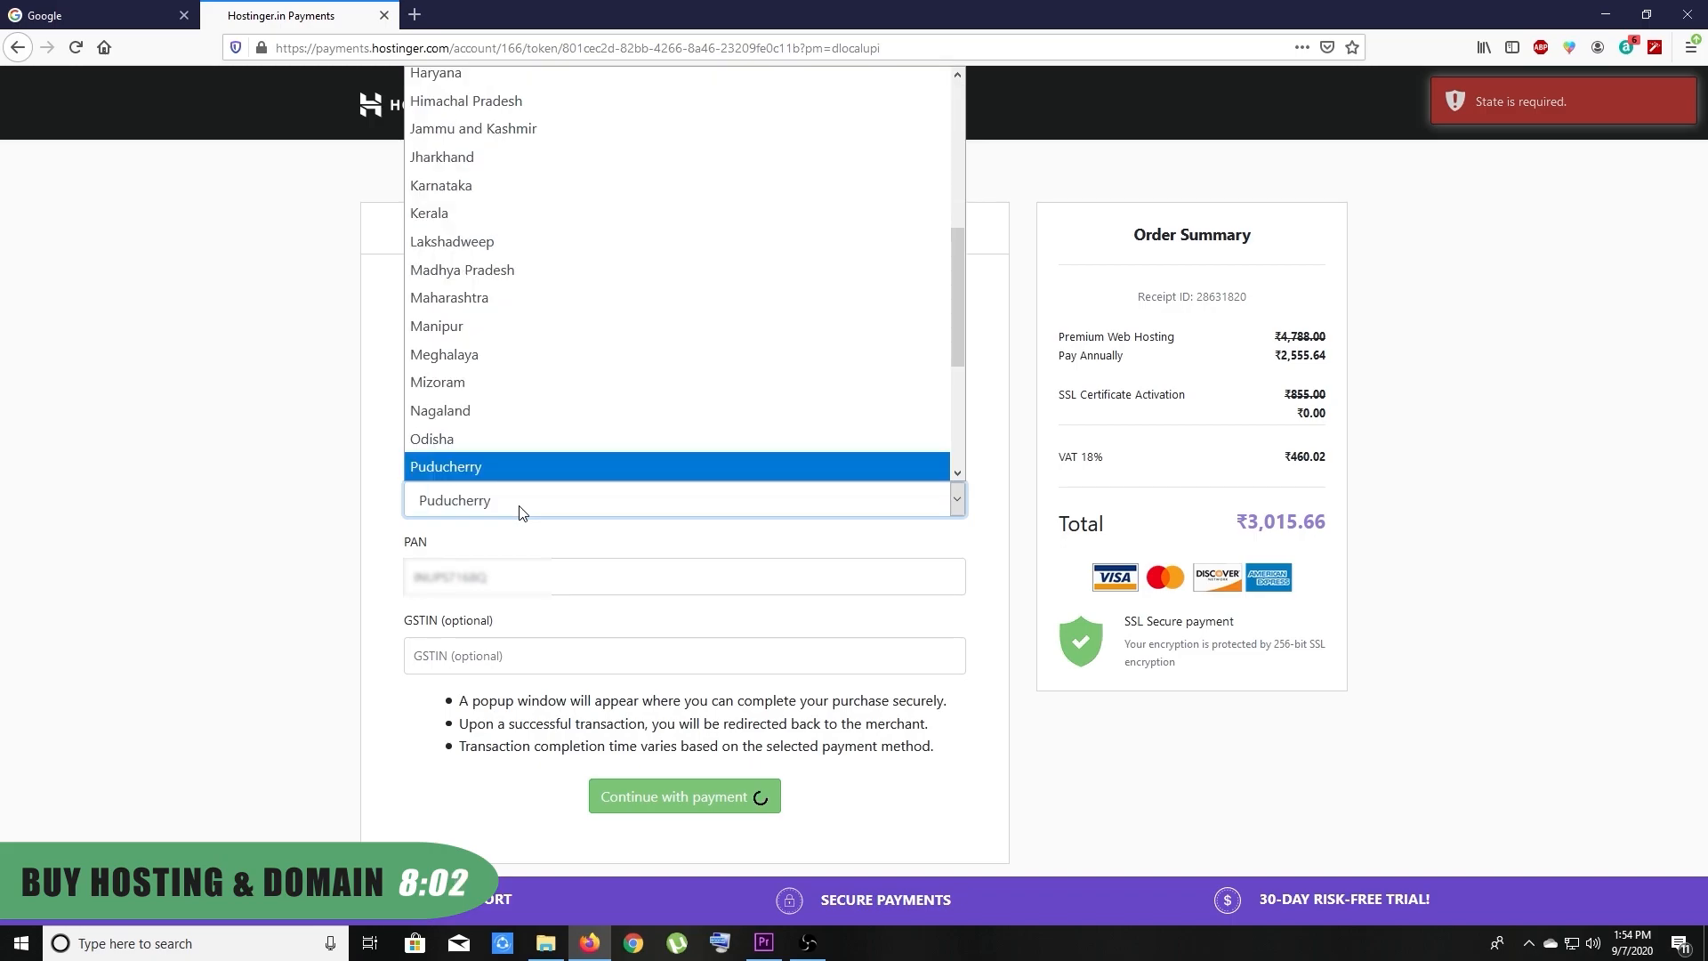
pyautogui.press('Return')
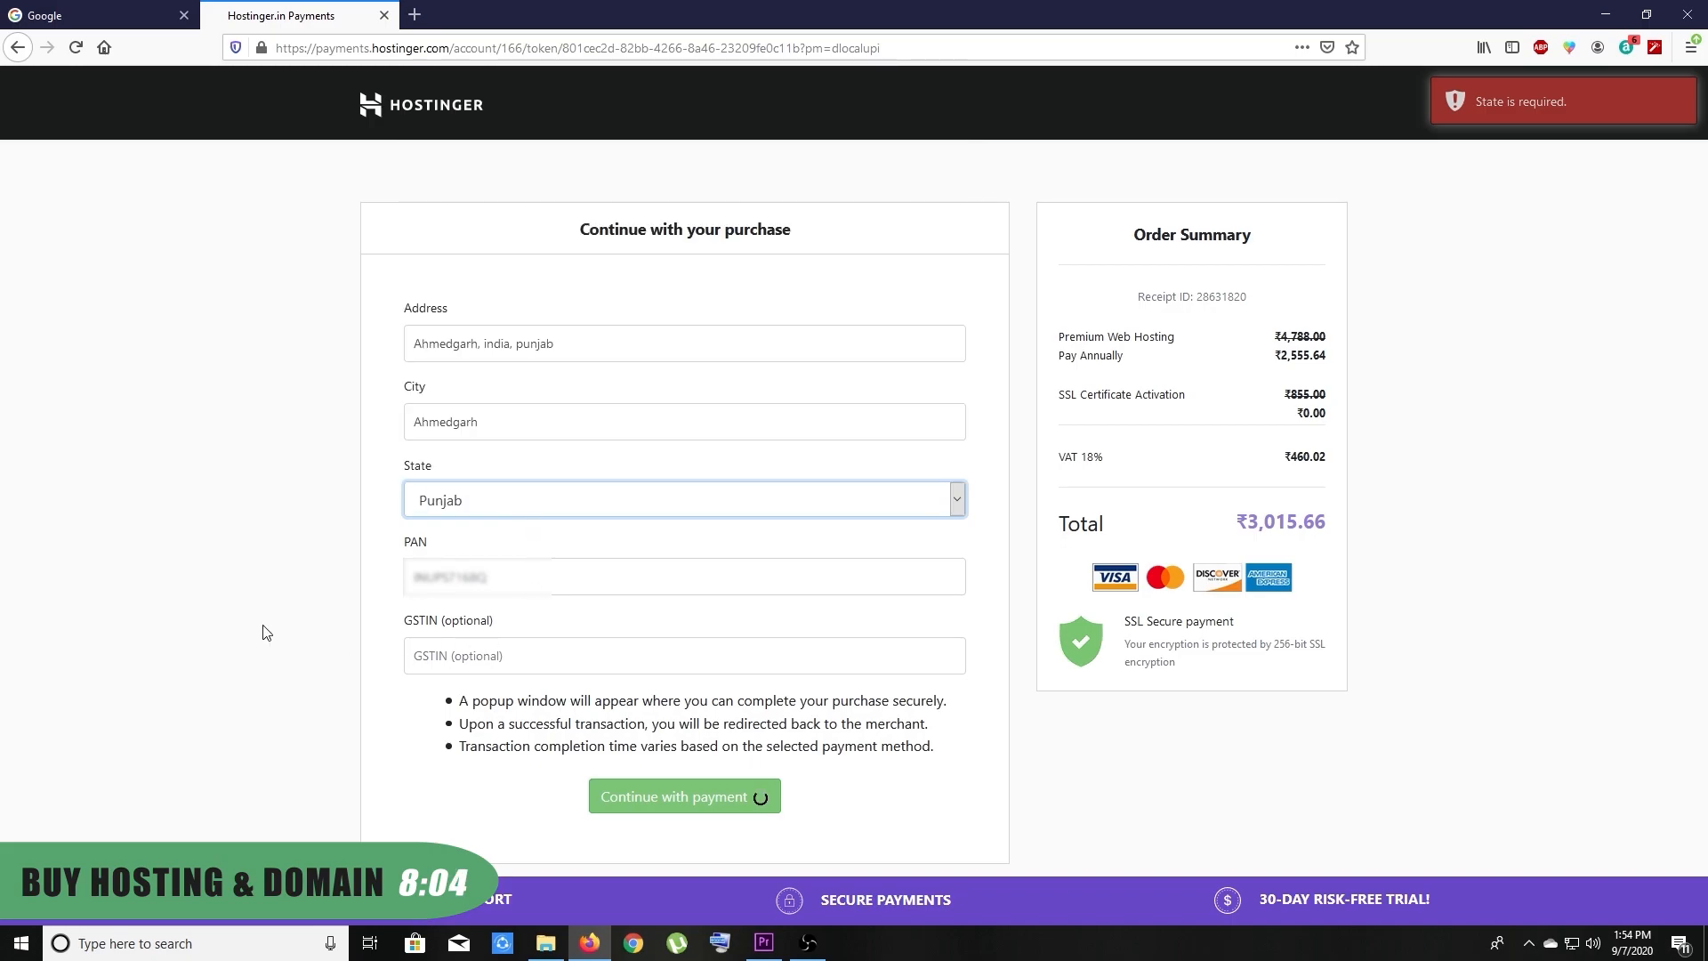
pyautogui.click(263, 629)
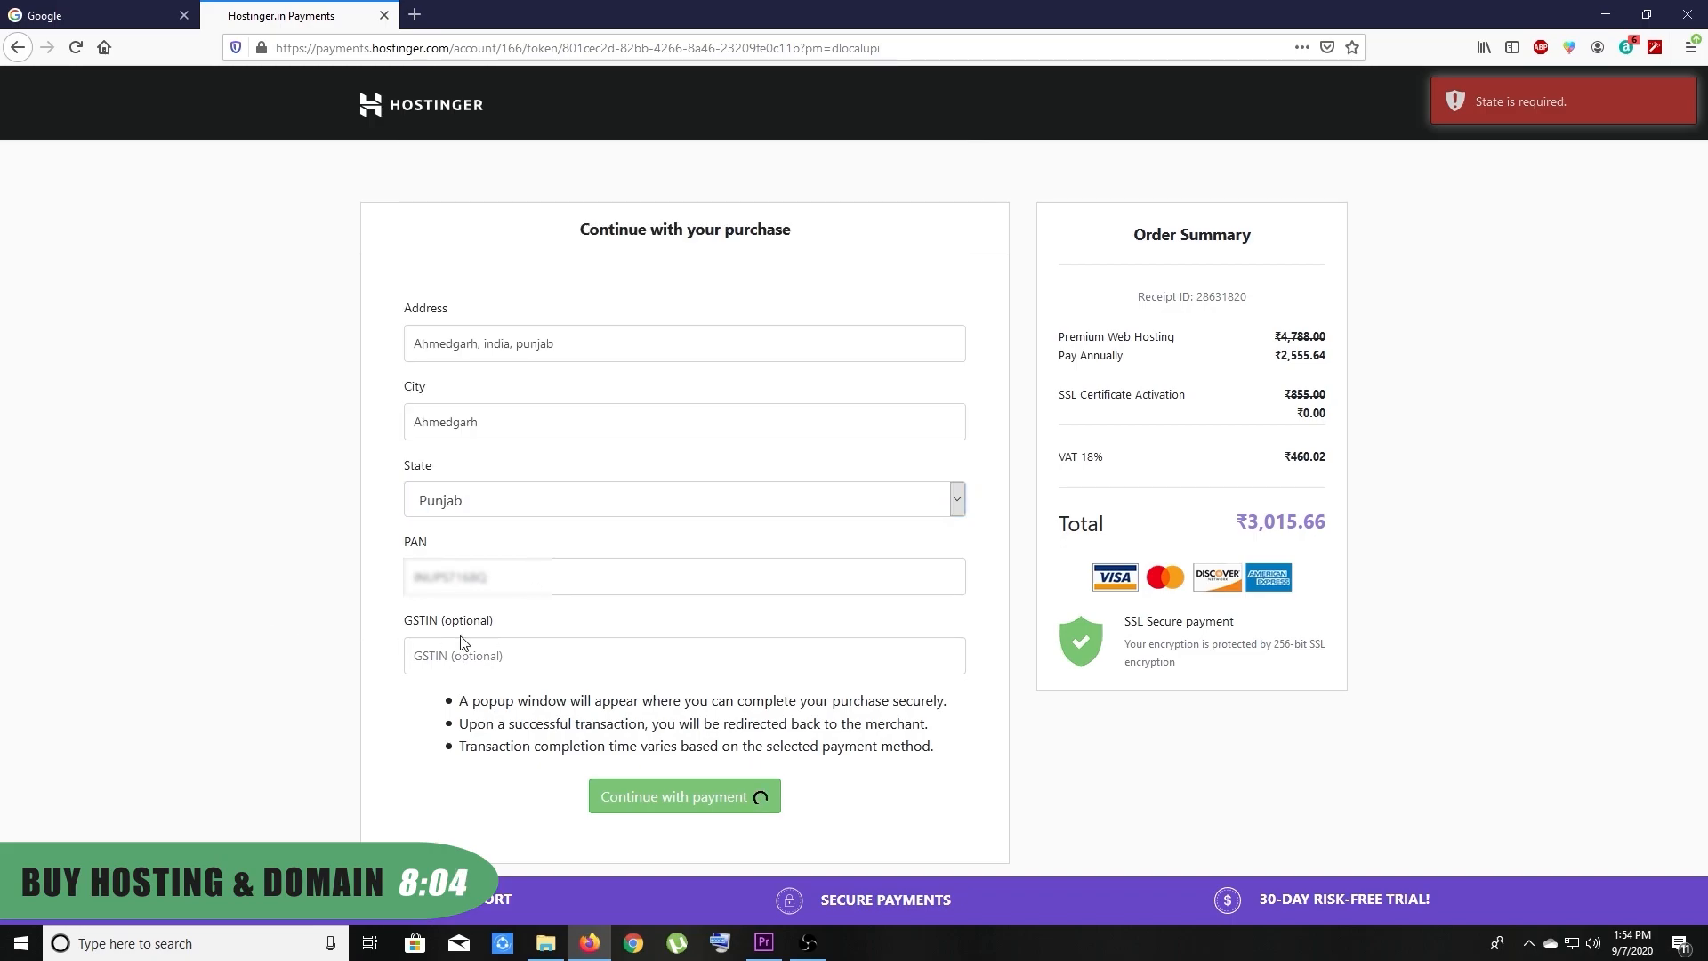
# Continue to payment and allow pop-ups from payments.hostinger.com
pyautogui.click(76, 47)
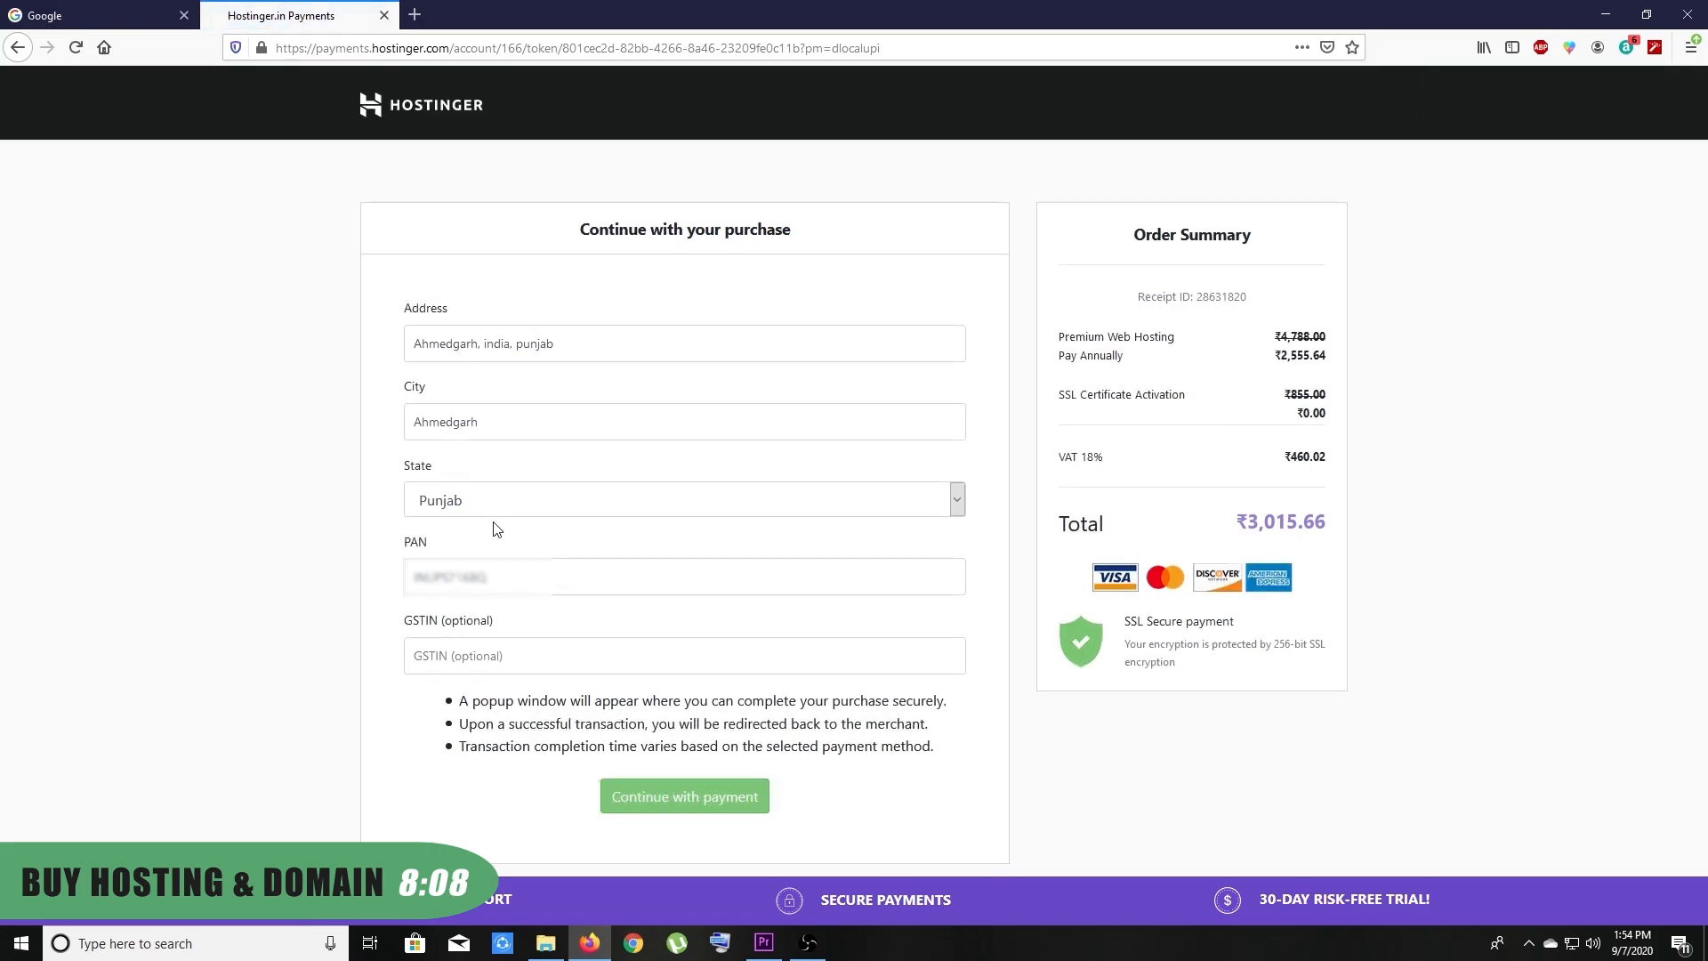
pyautogui.click(713, 791)
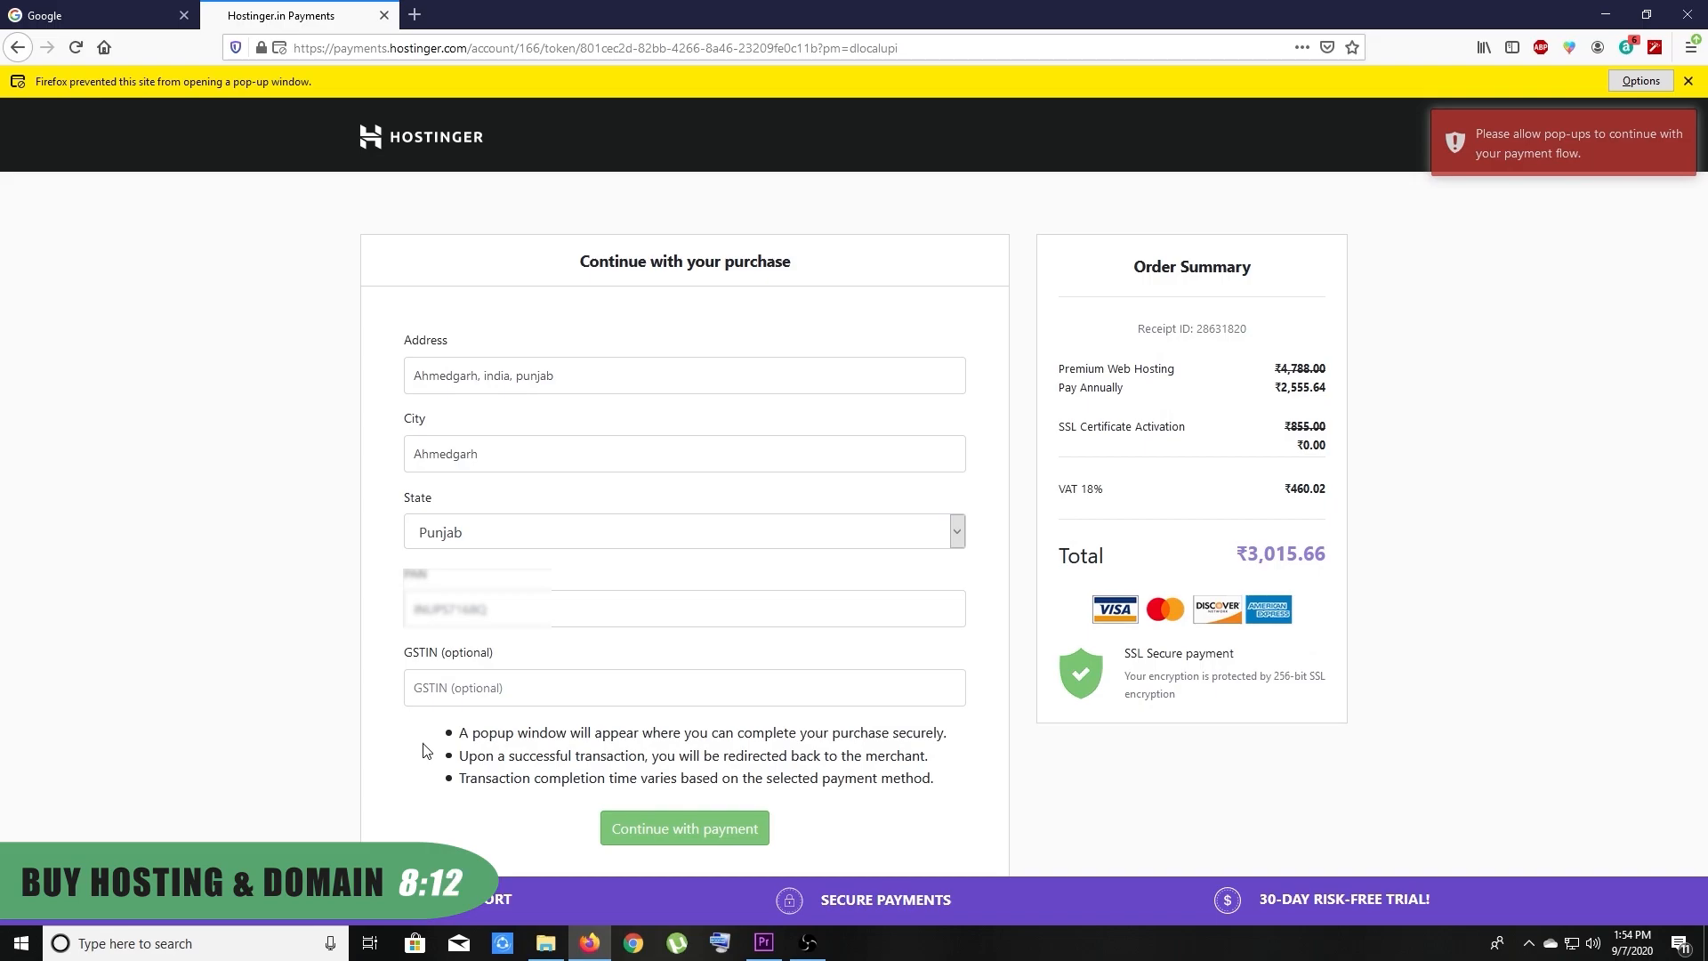
pyautogui.click(1640, 81)
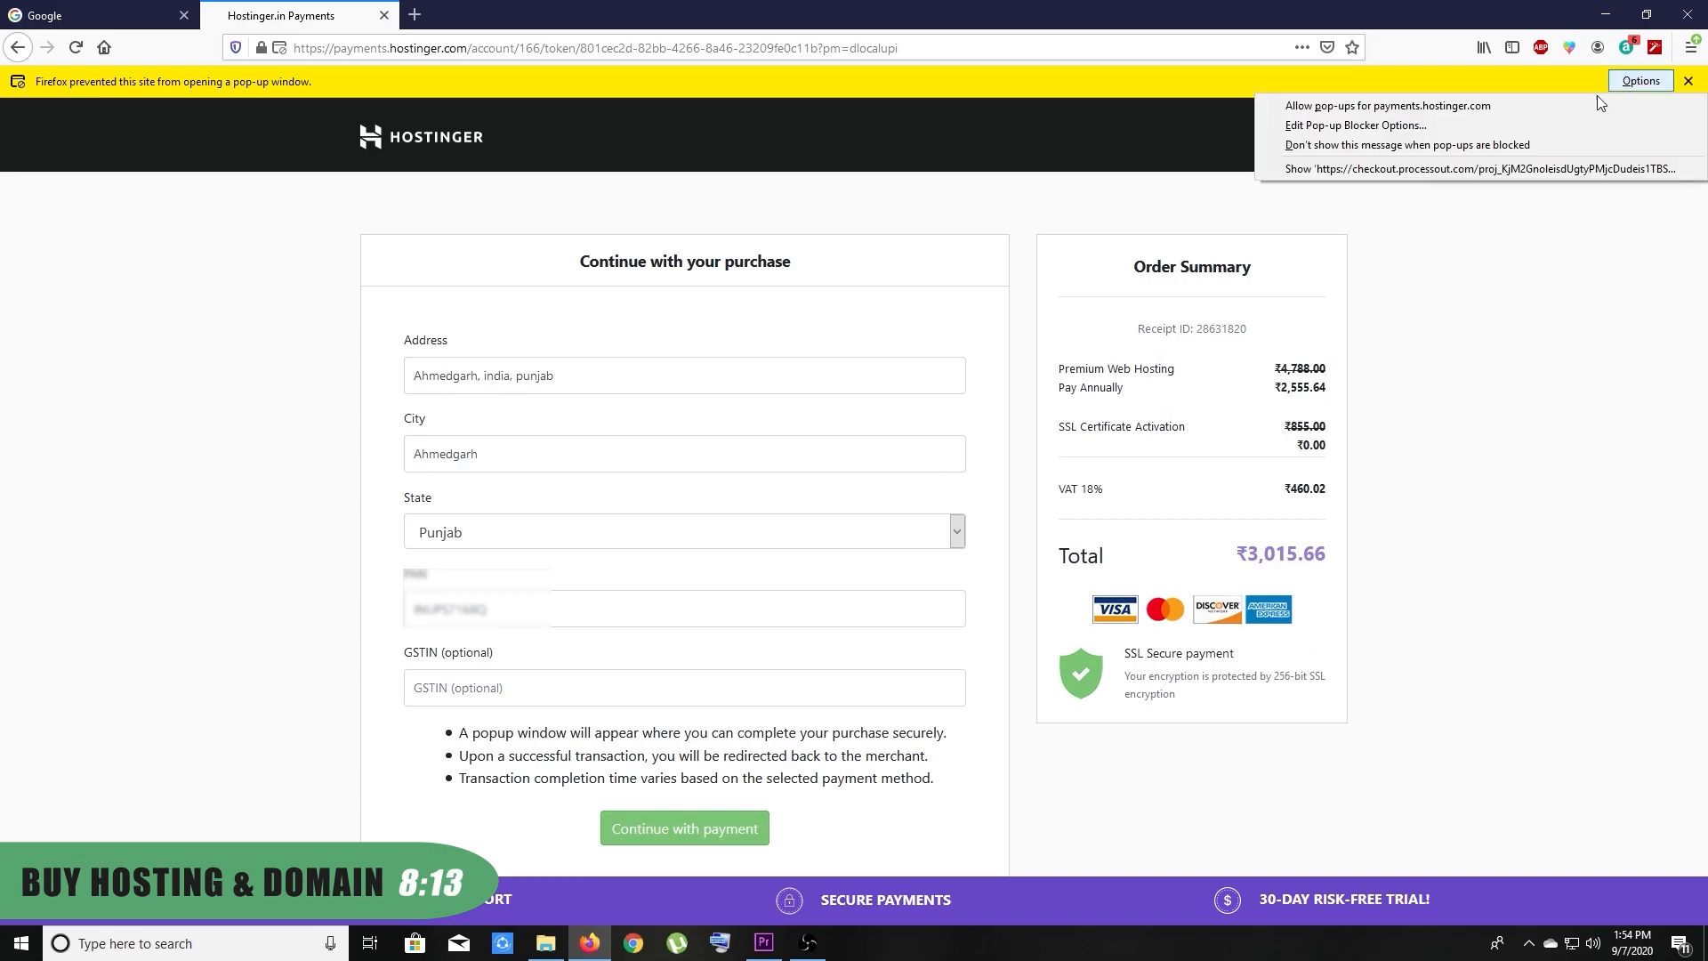
pyautogui.click(1505, 107)
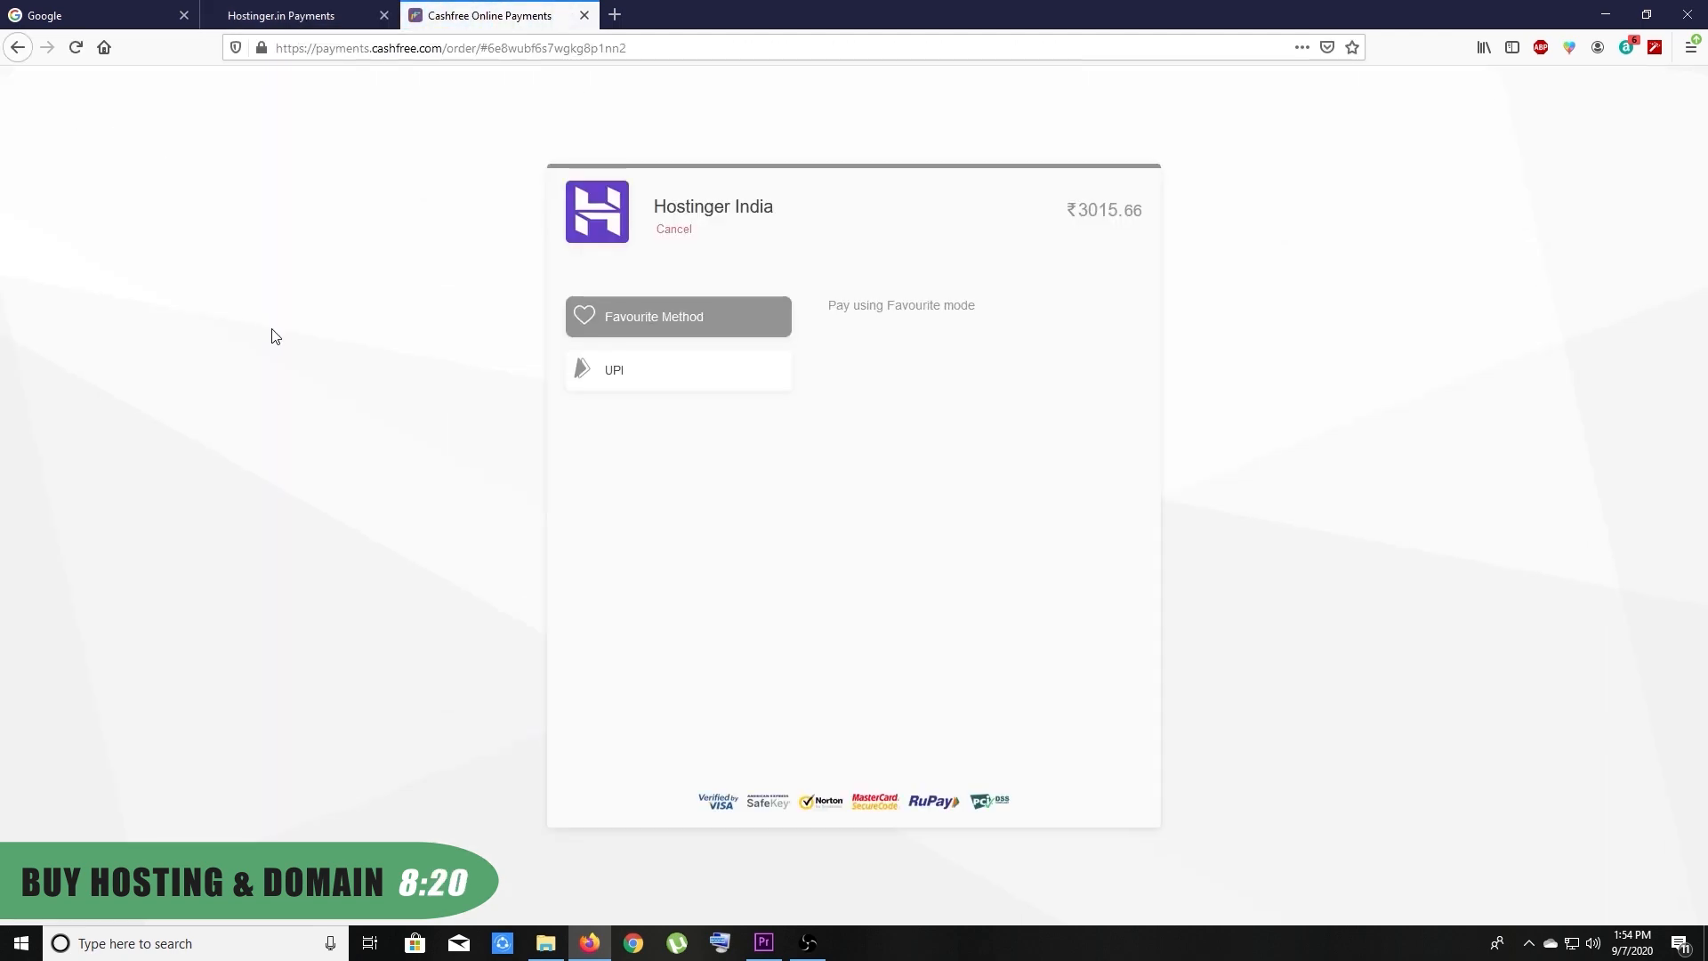
# Pay the ₹3015.66 order on Cashfree by UPI, entering the UPI ID
pyautogui.click(653, 372)
pyautogui.click(923, 460)
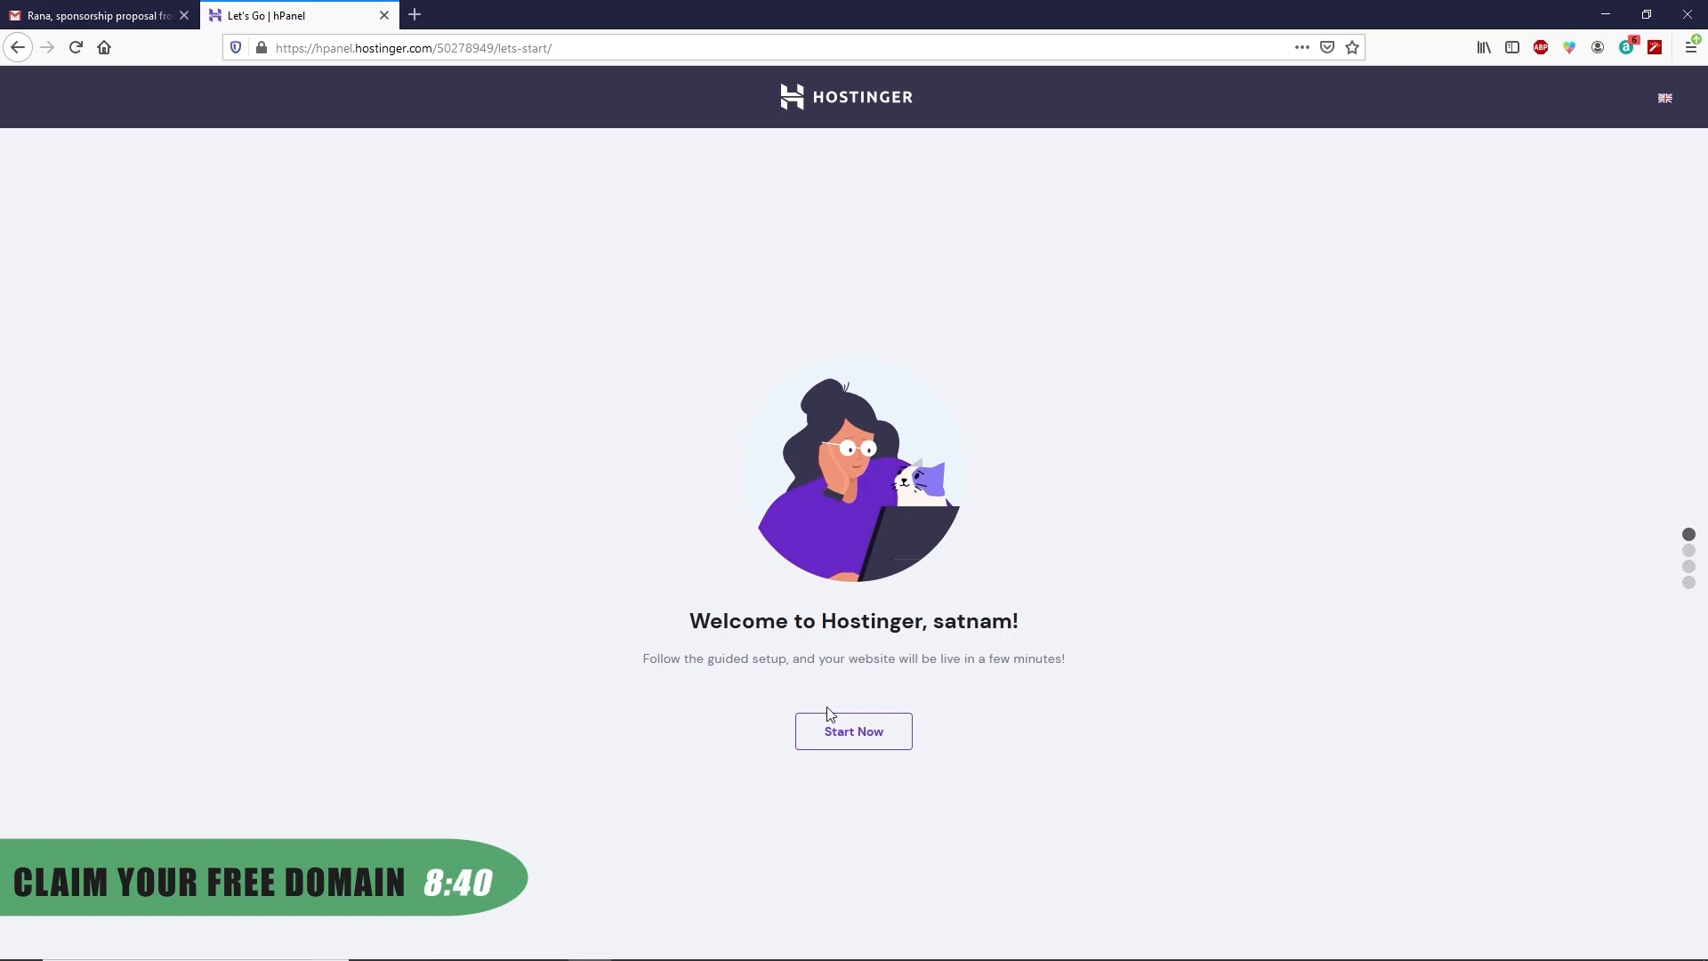
# Claim the free domain vfxofficer.com in the guided setup after checking its availability
pyautogui.click(868, 735)
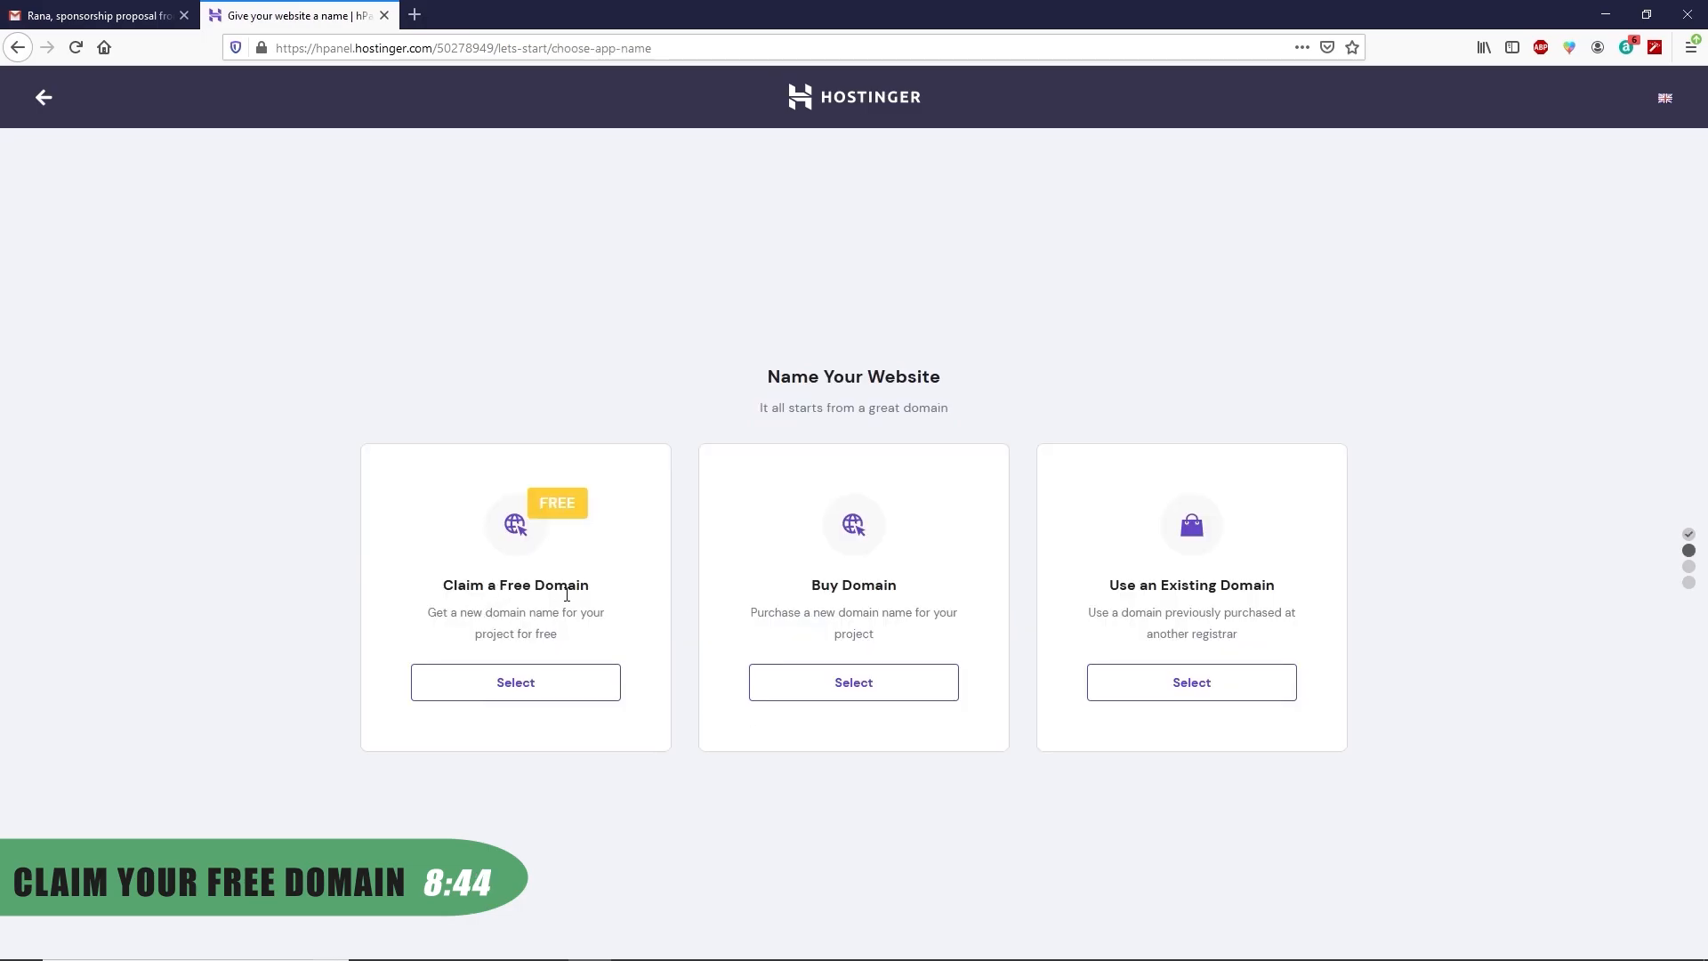
pyautogui.click(546, 702)
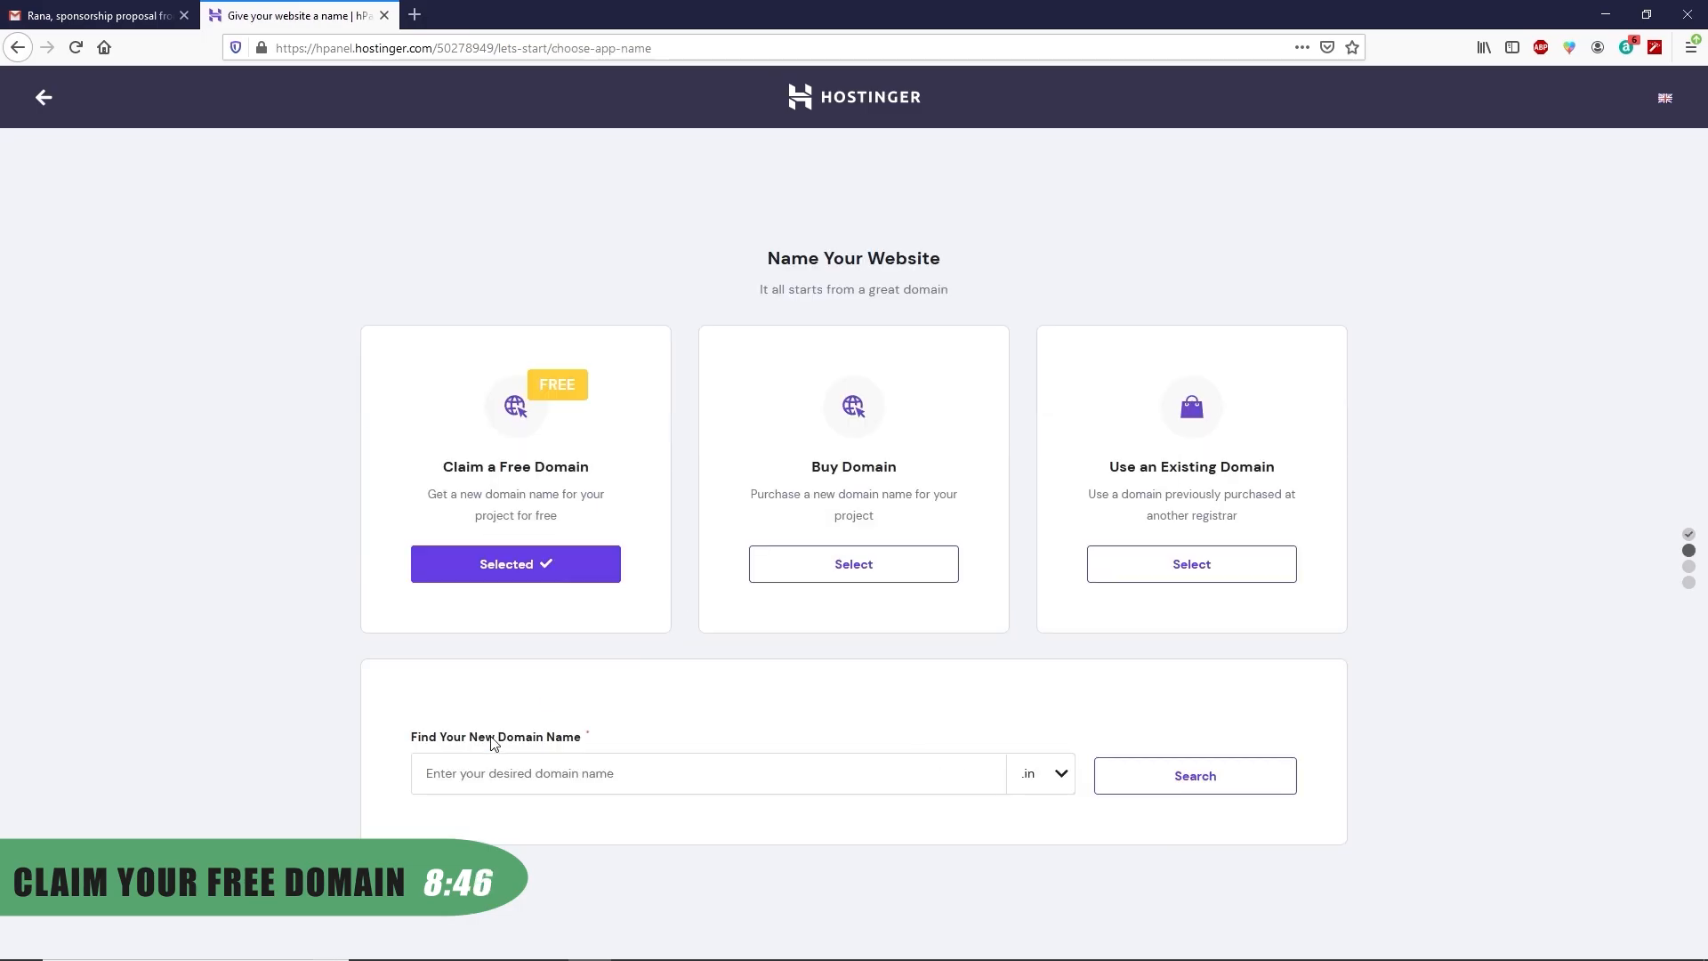
pyautogui.click(501, 775)
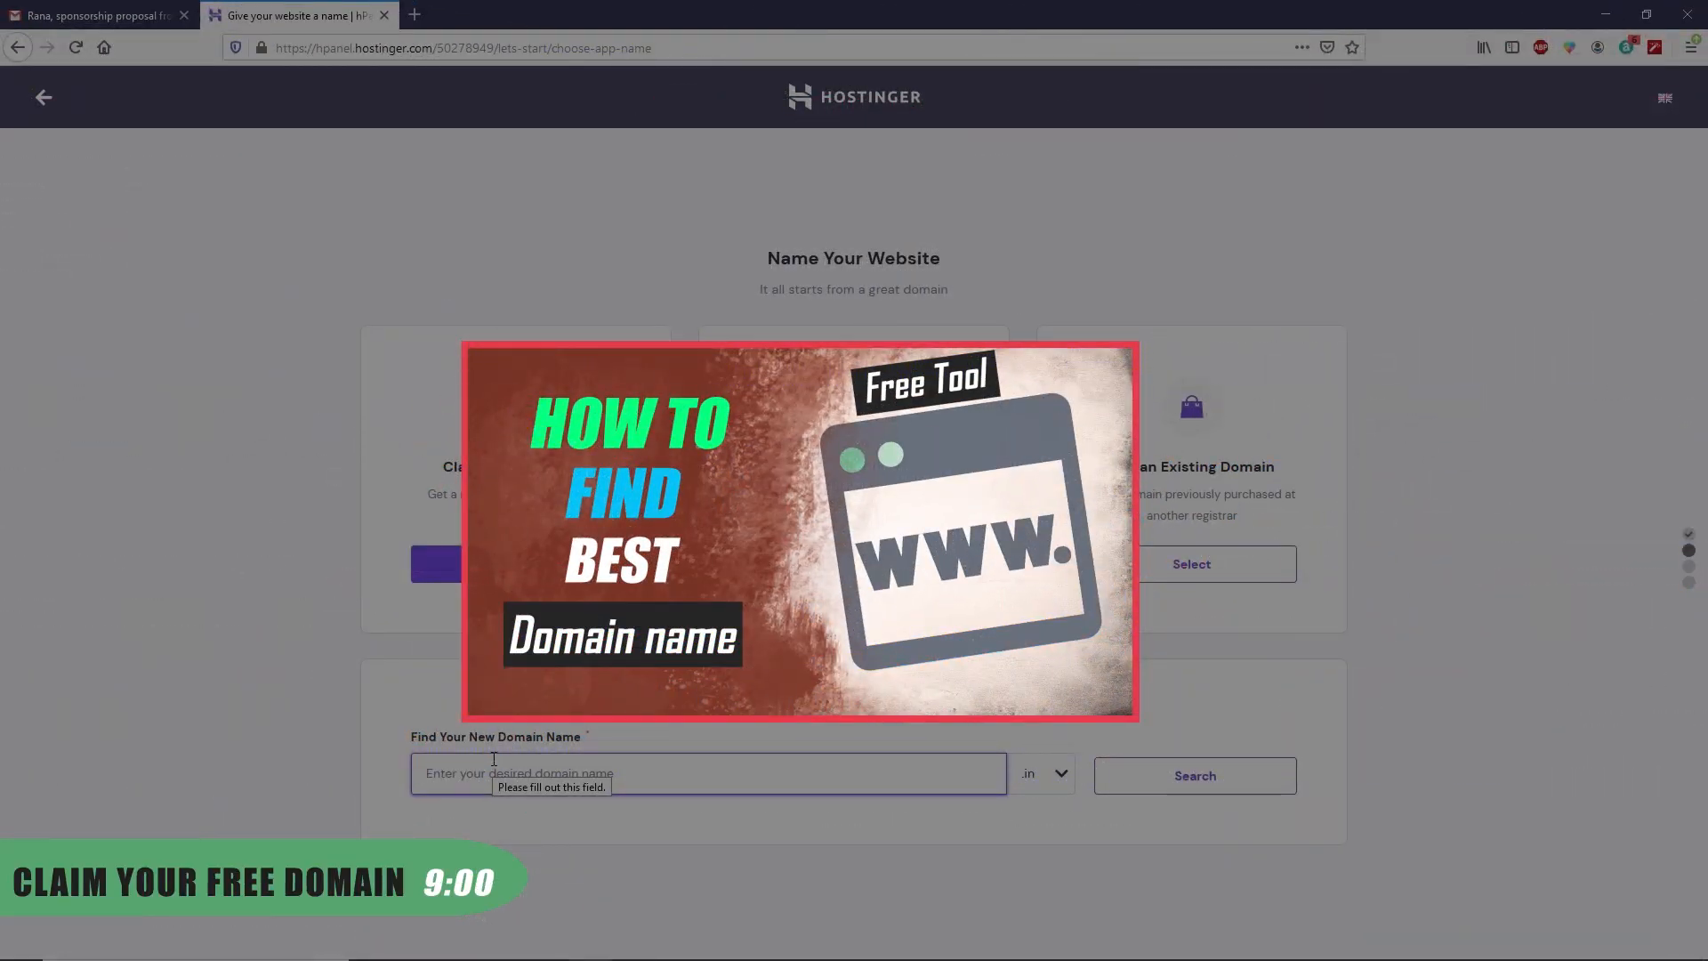
pyautogui.write('vfxofficer')
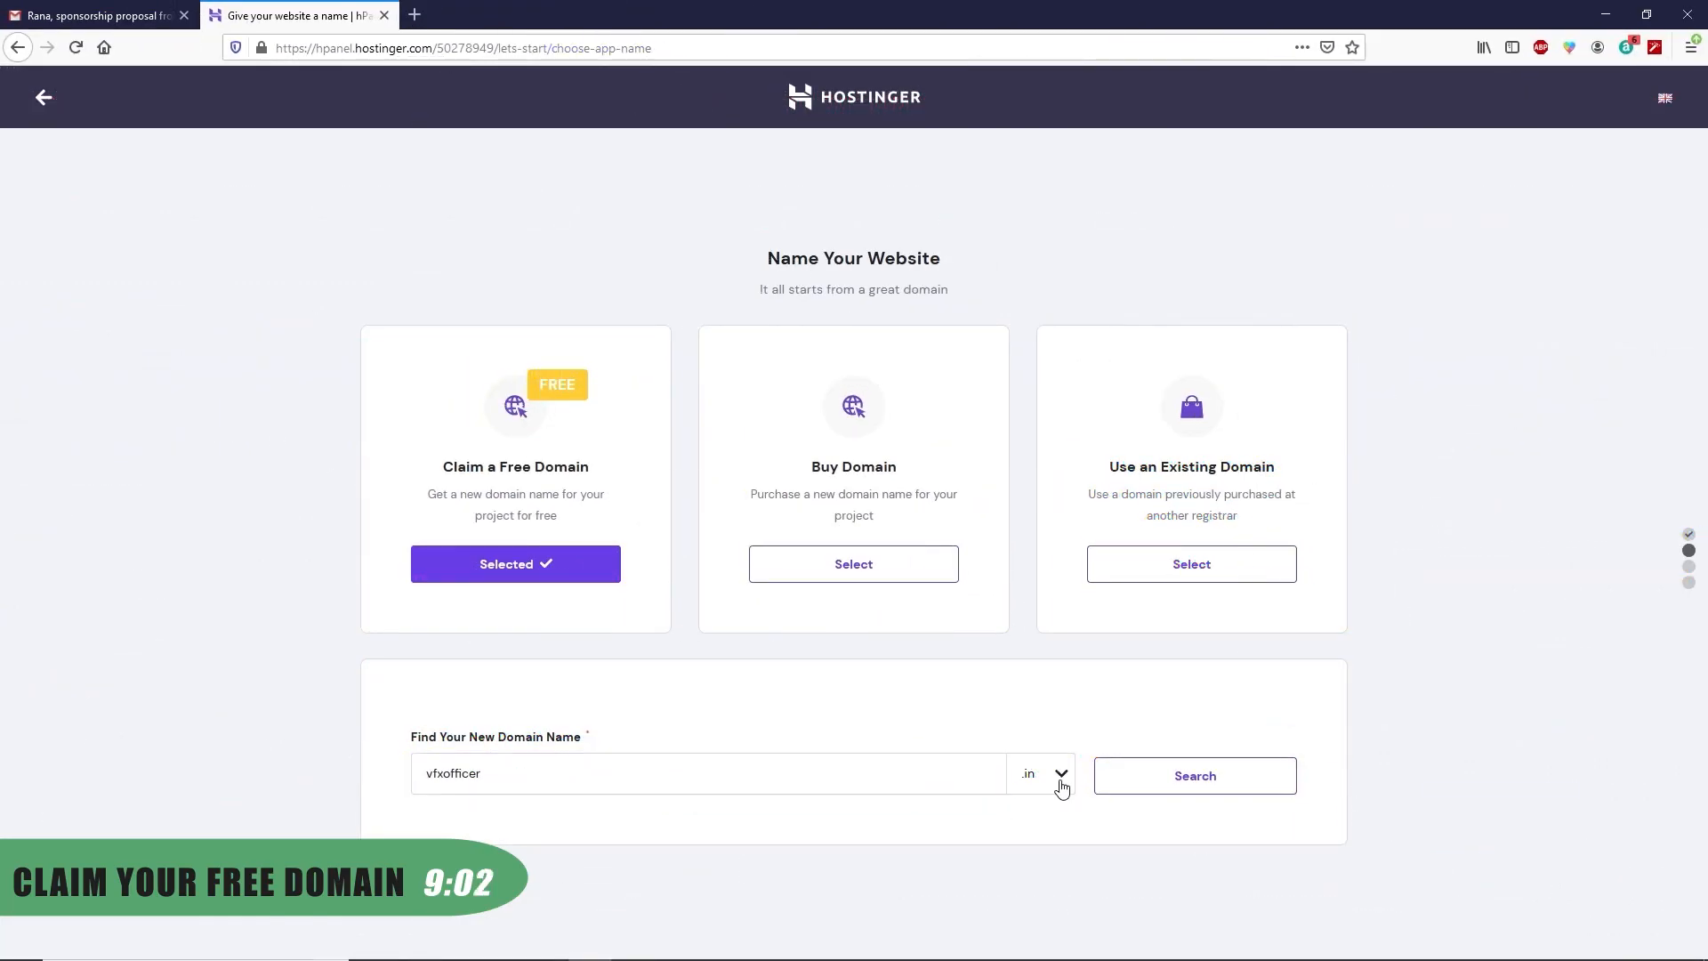
pyautogui.click(1060, 787)
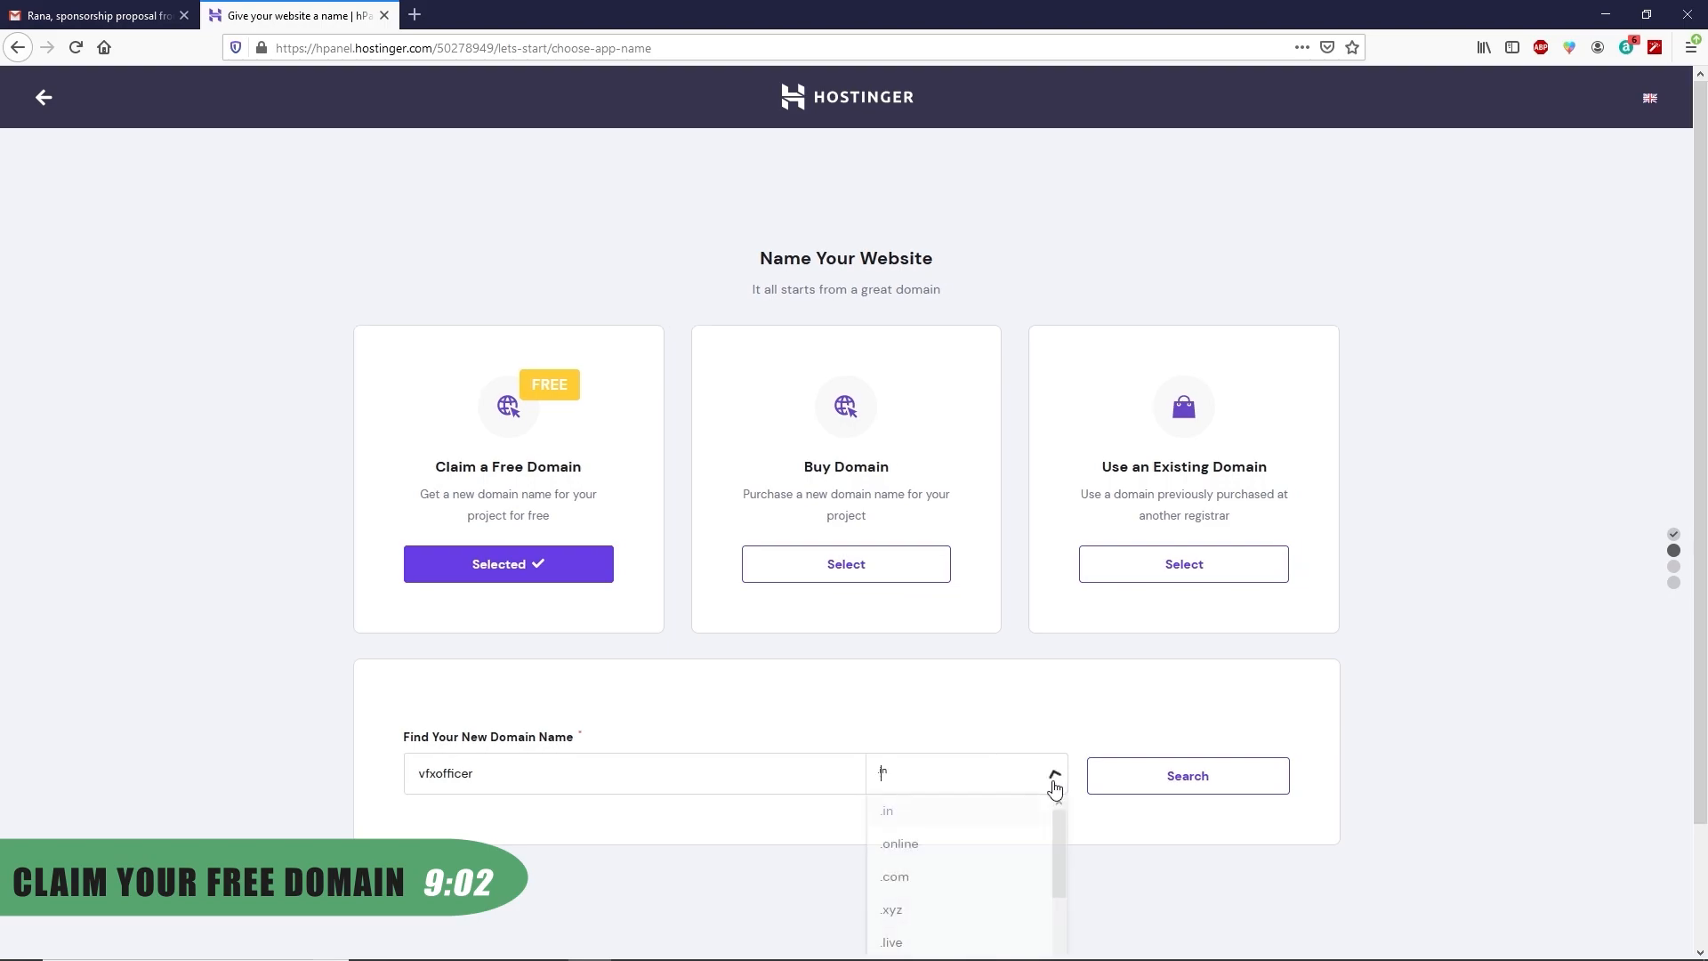
pyautogui.click(901, 879)
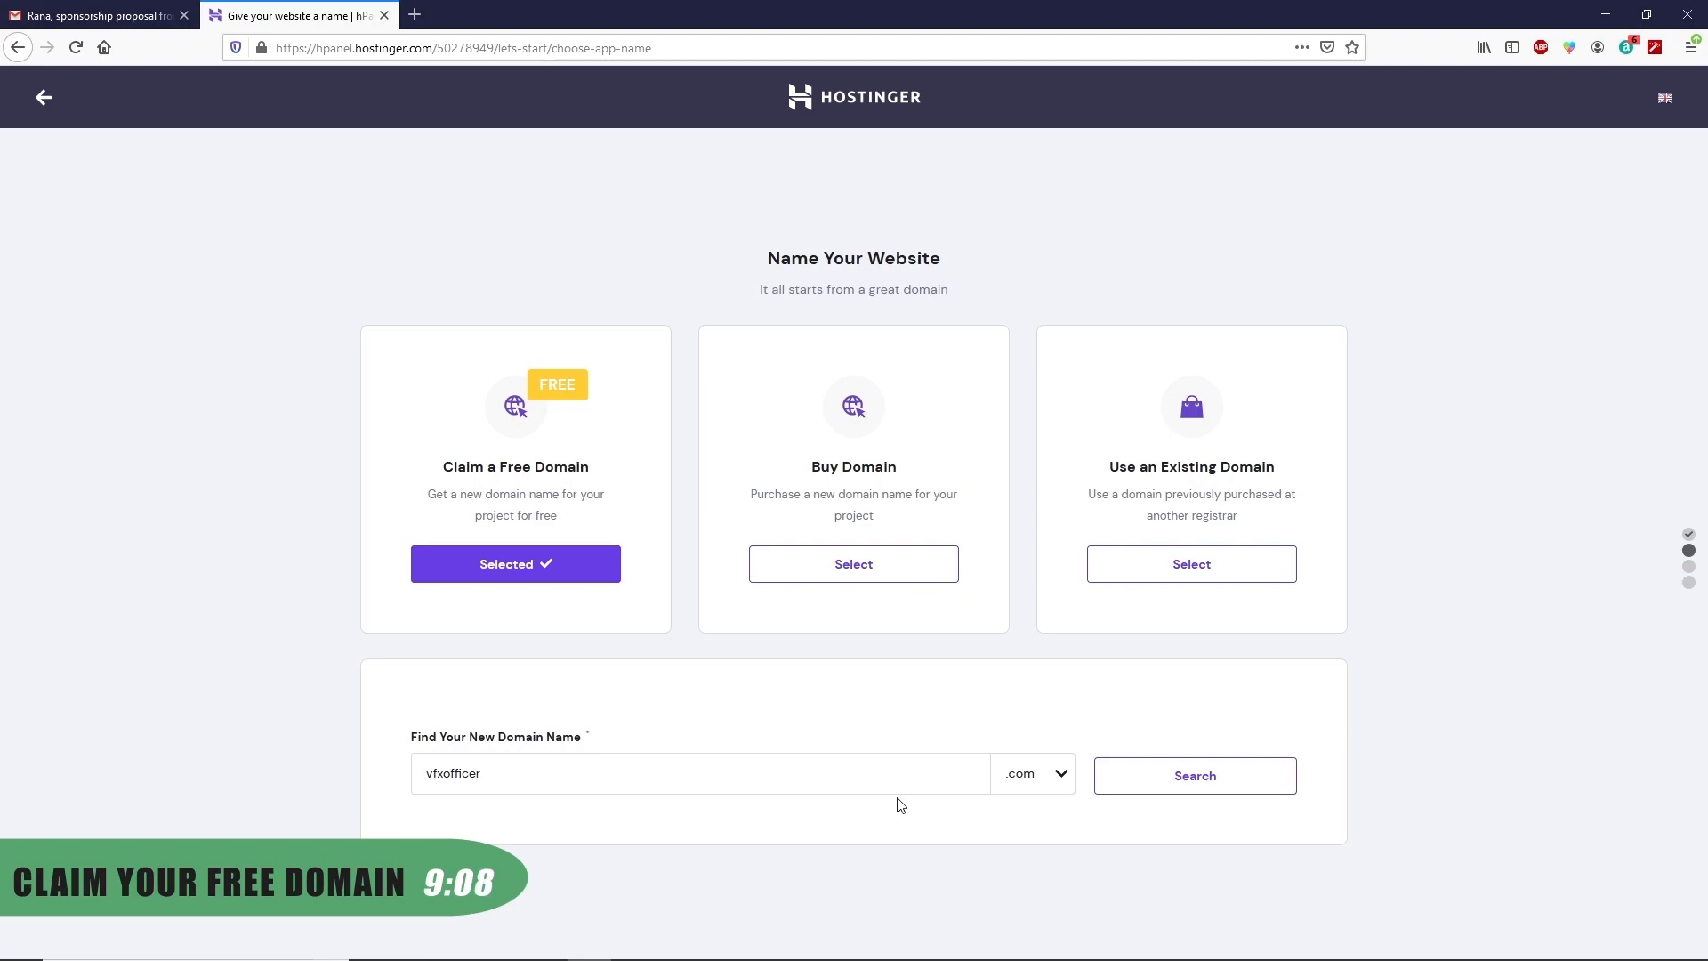
pyautogui.click(1113, 787)
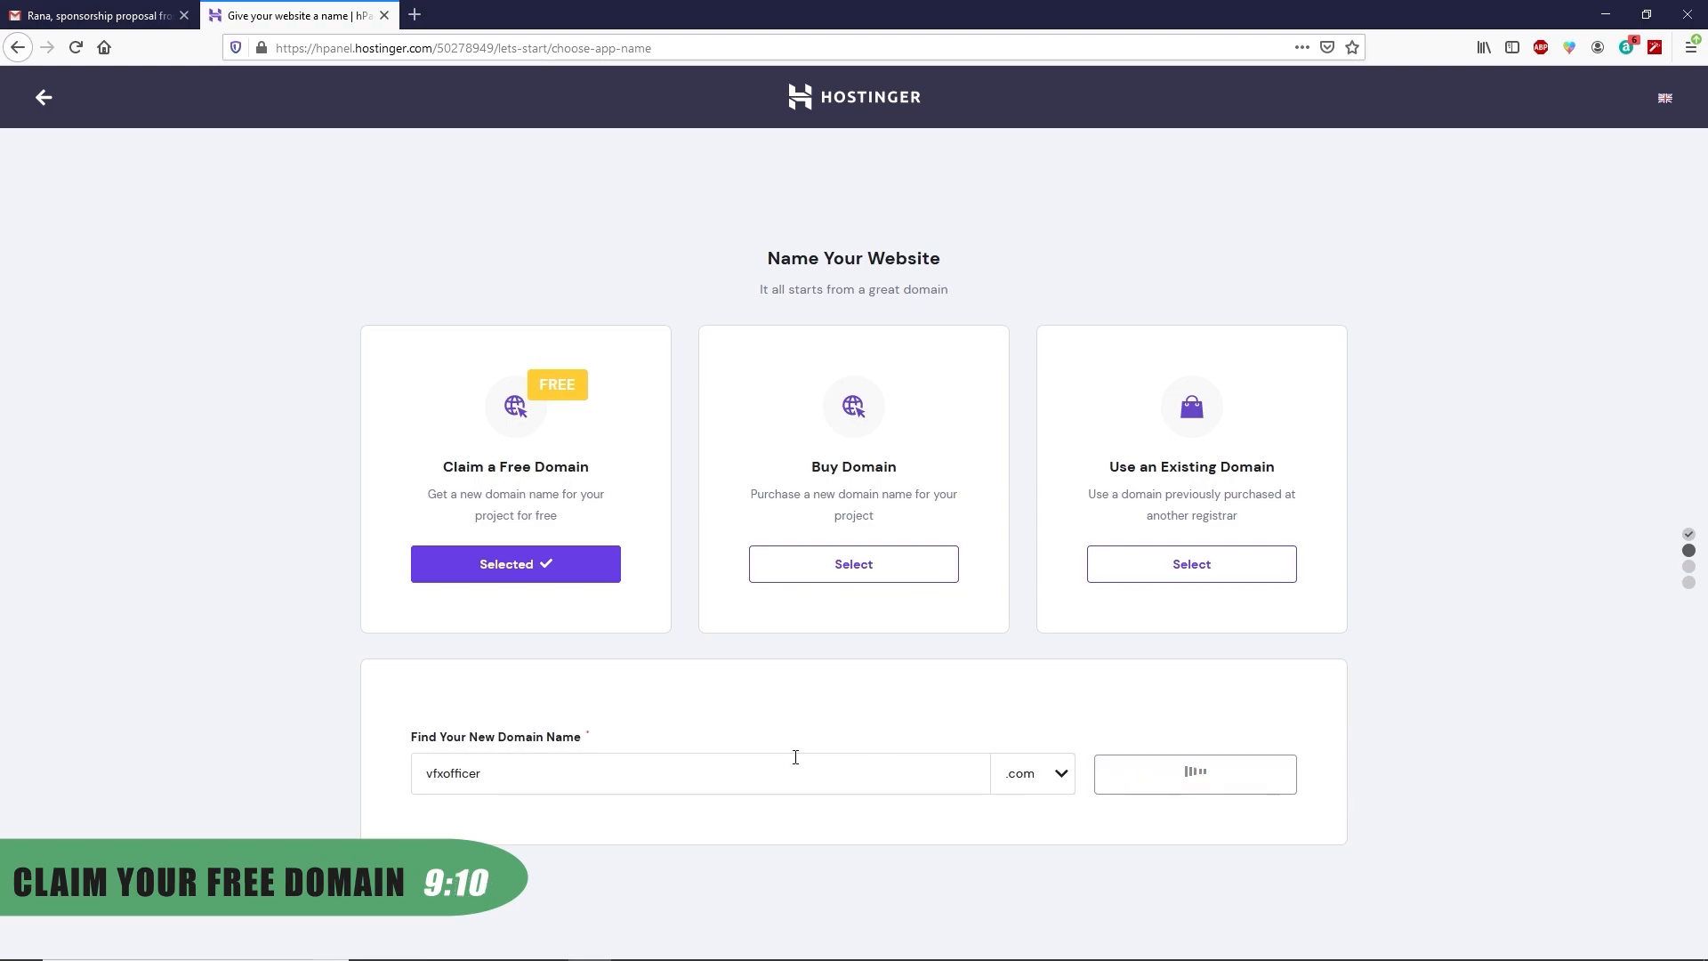
pyautogui.click(1252, 768)
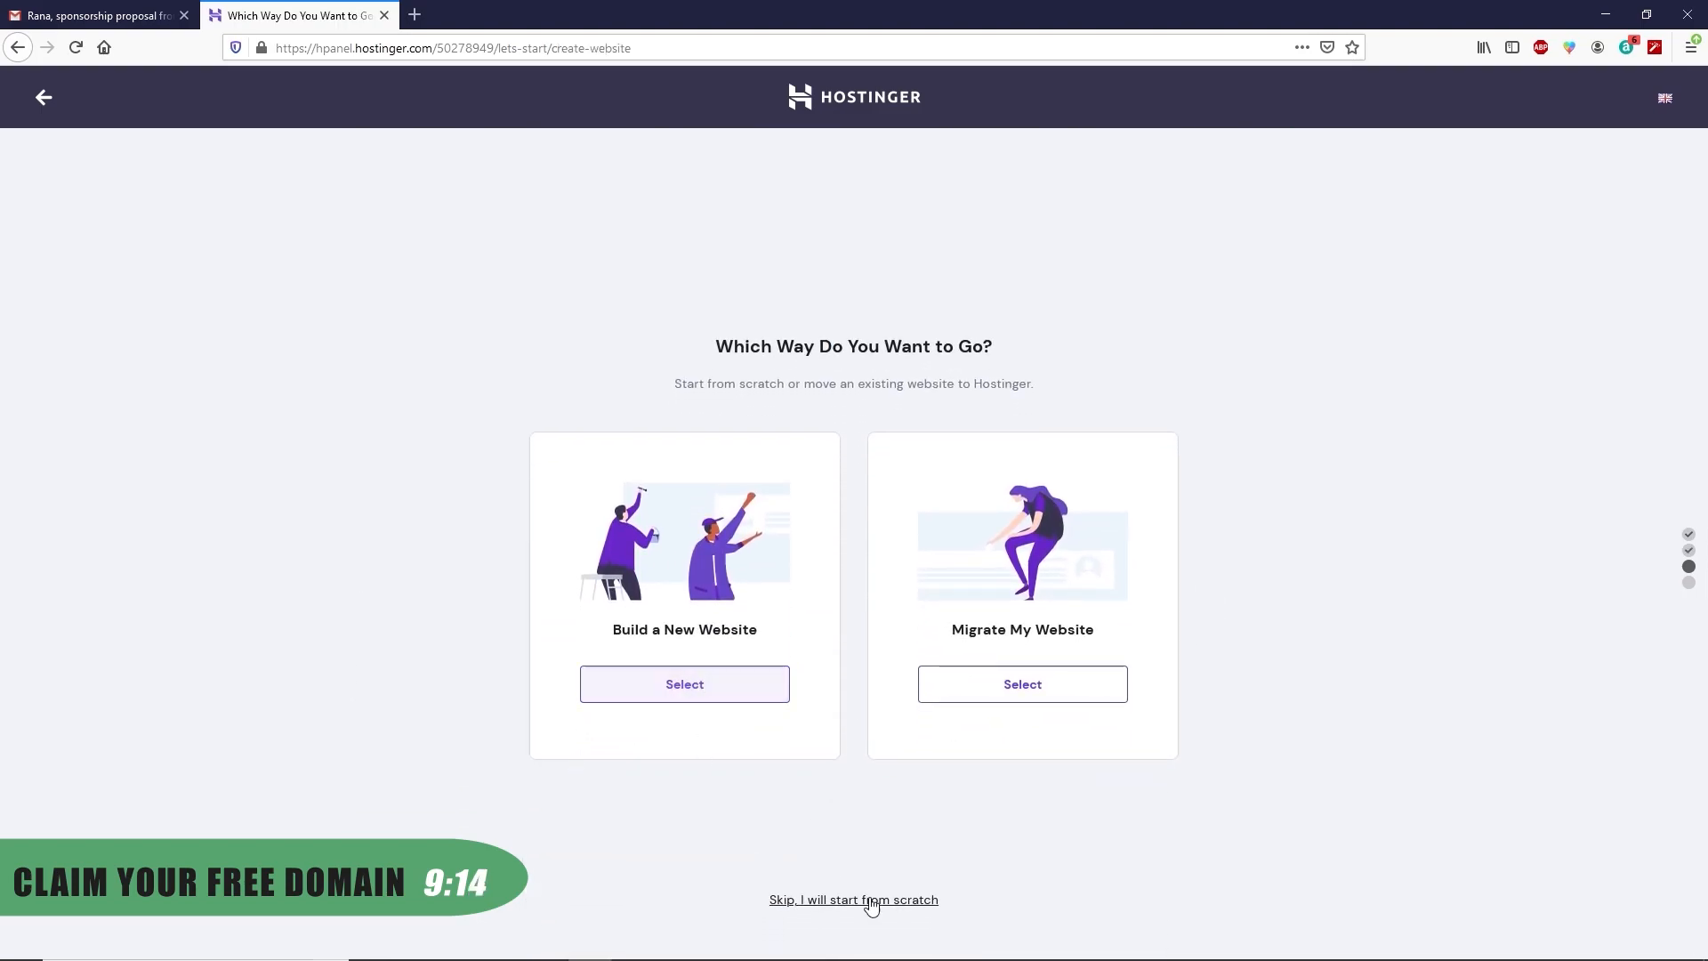
# Skip website creation, finish the setup, and open the site's management page
pyautogui.click(797, 903)
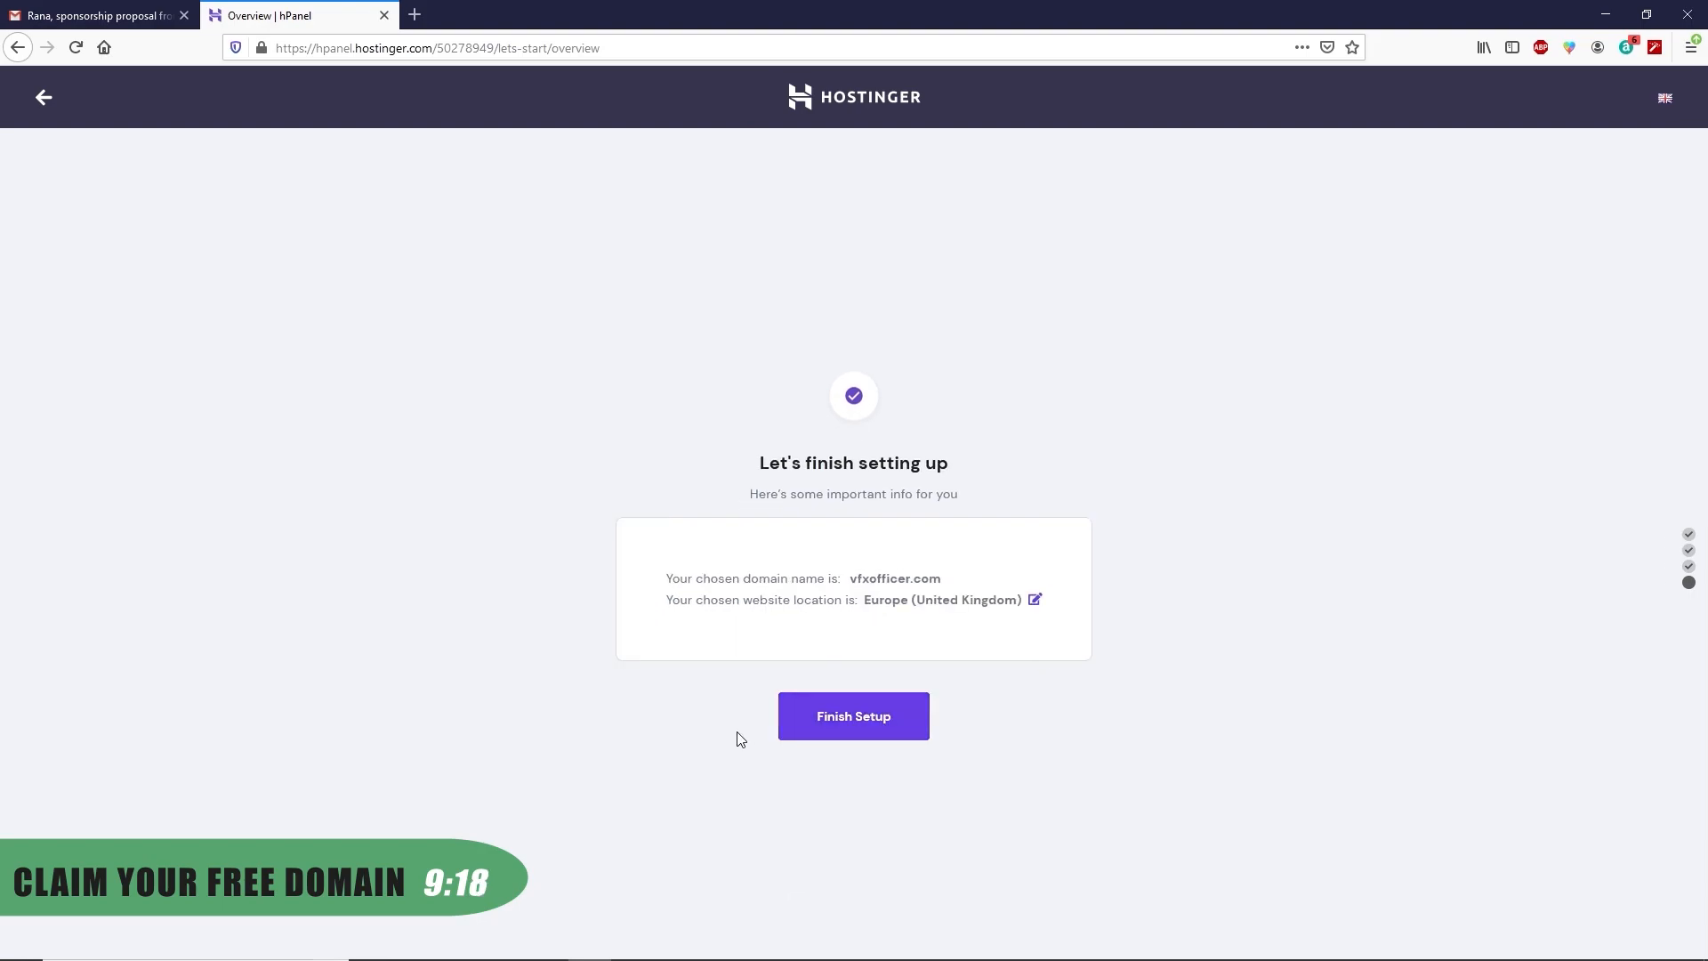
pyautogui.click(855, 735)
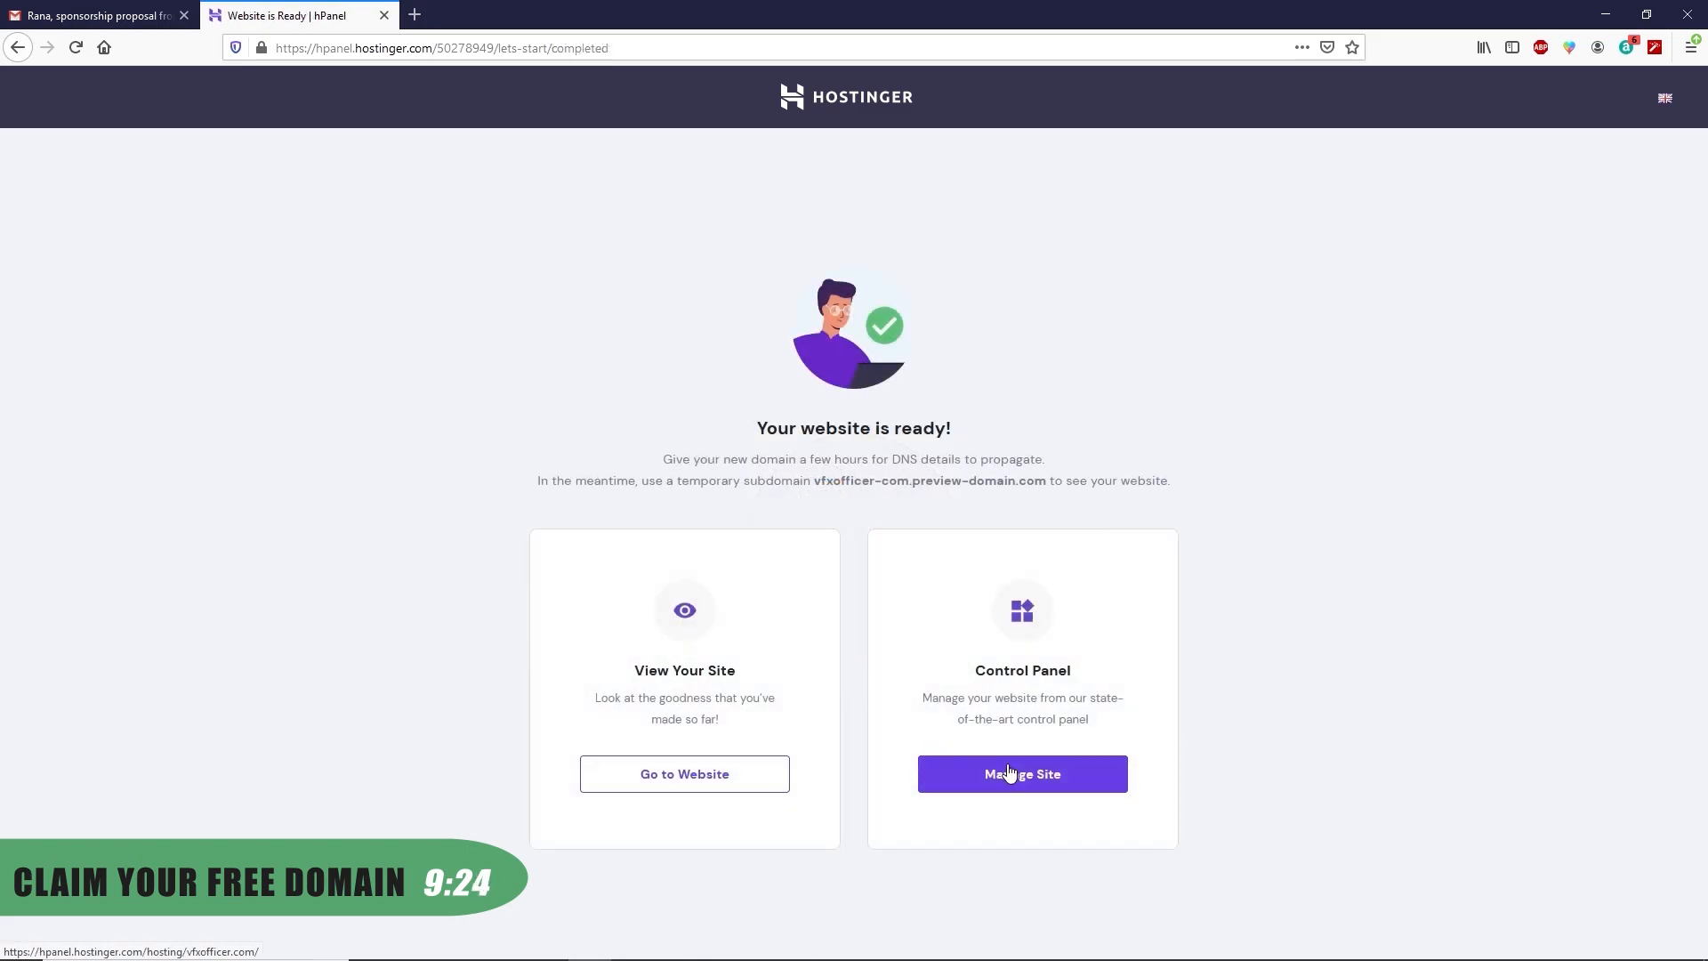
pyautogui.click(1014, 772)
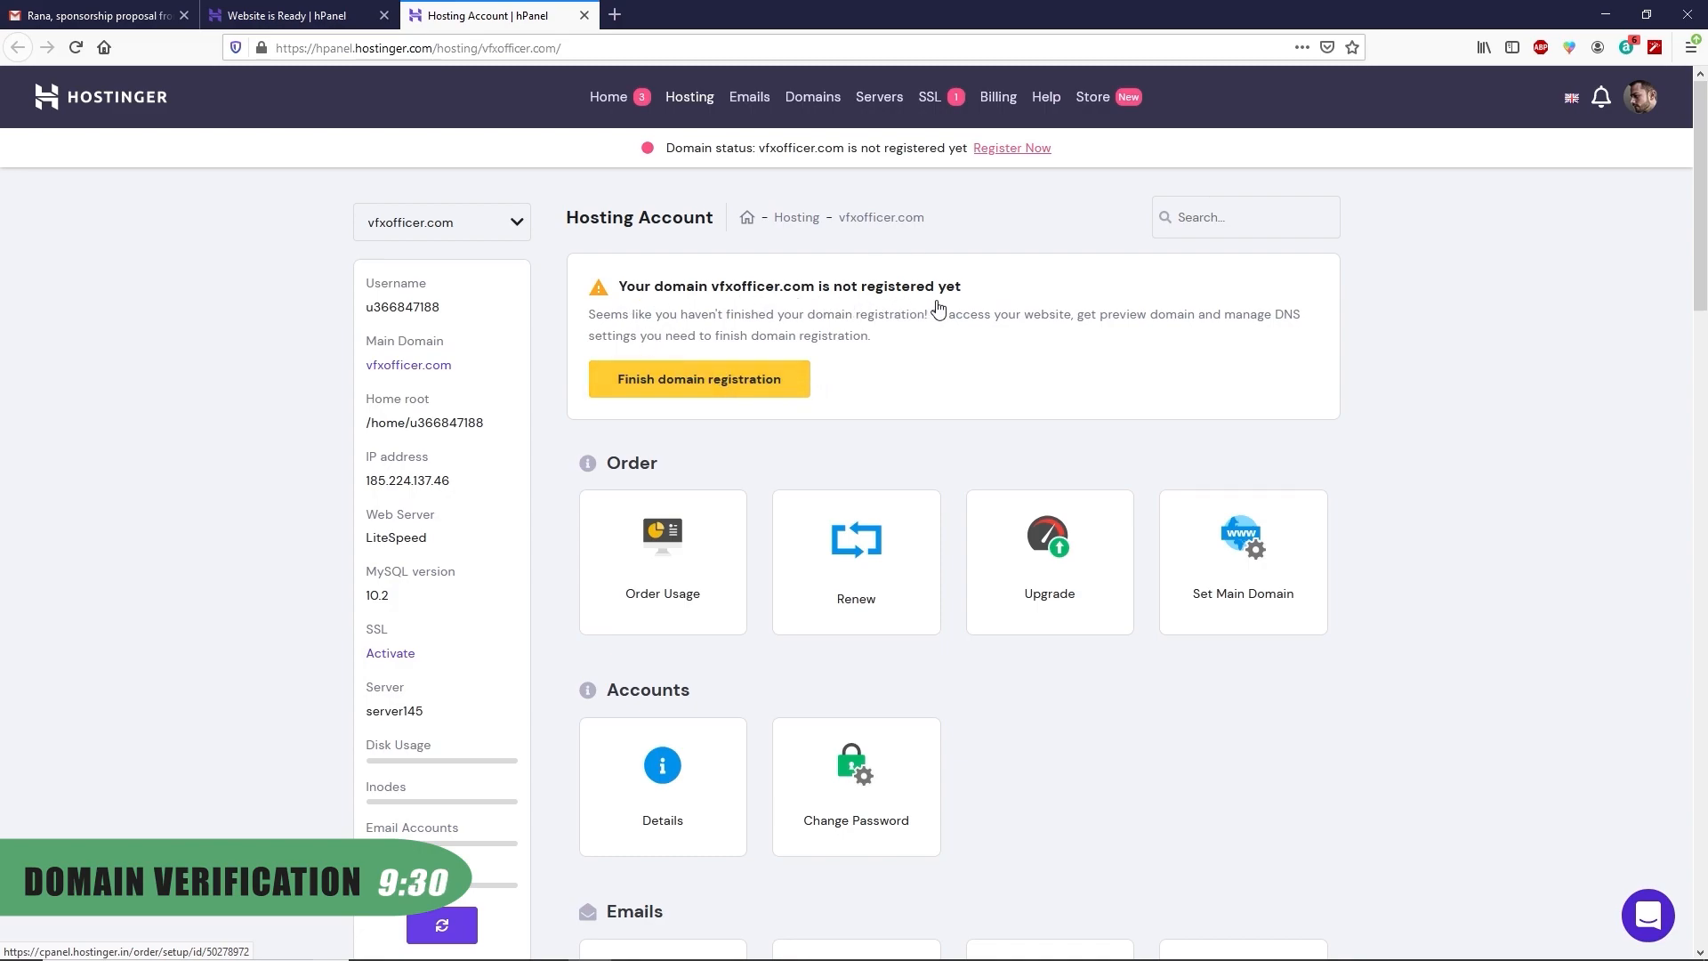
# Submit the contact details to register vfxofficer.com and go on to its control panel
pyautogui.click(734, 392)
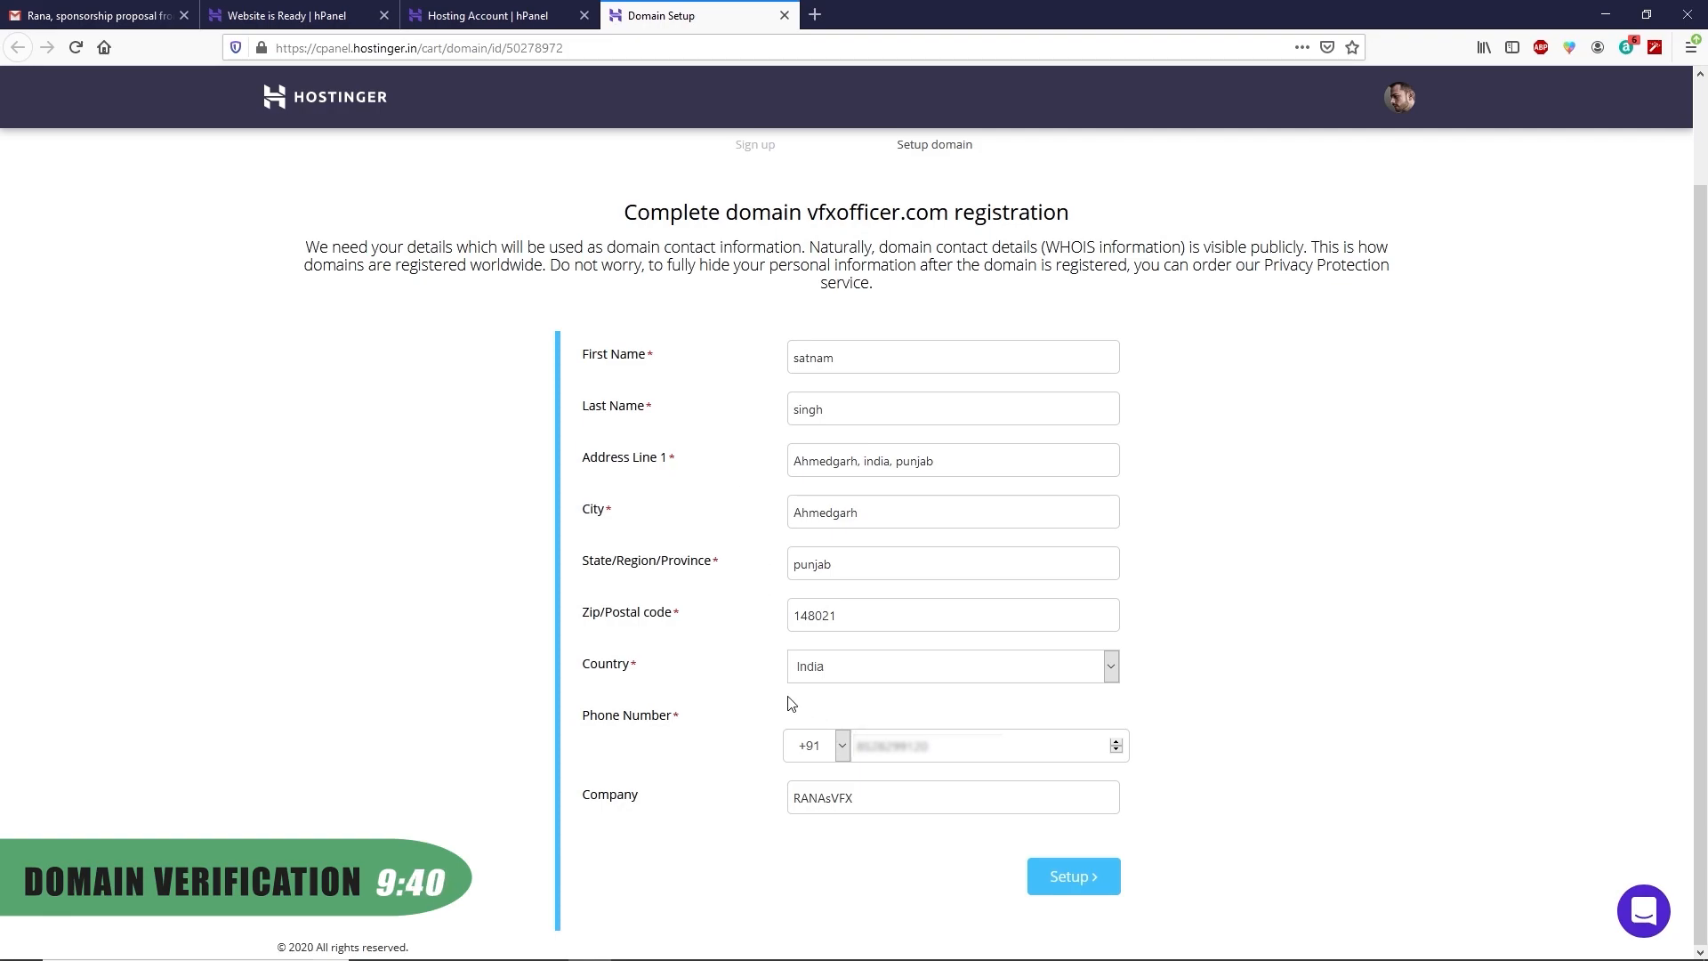
pyautogui.click(1068, 877)
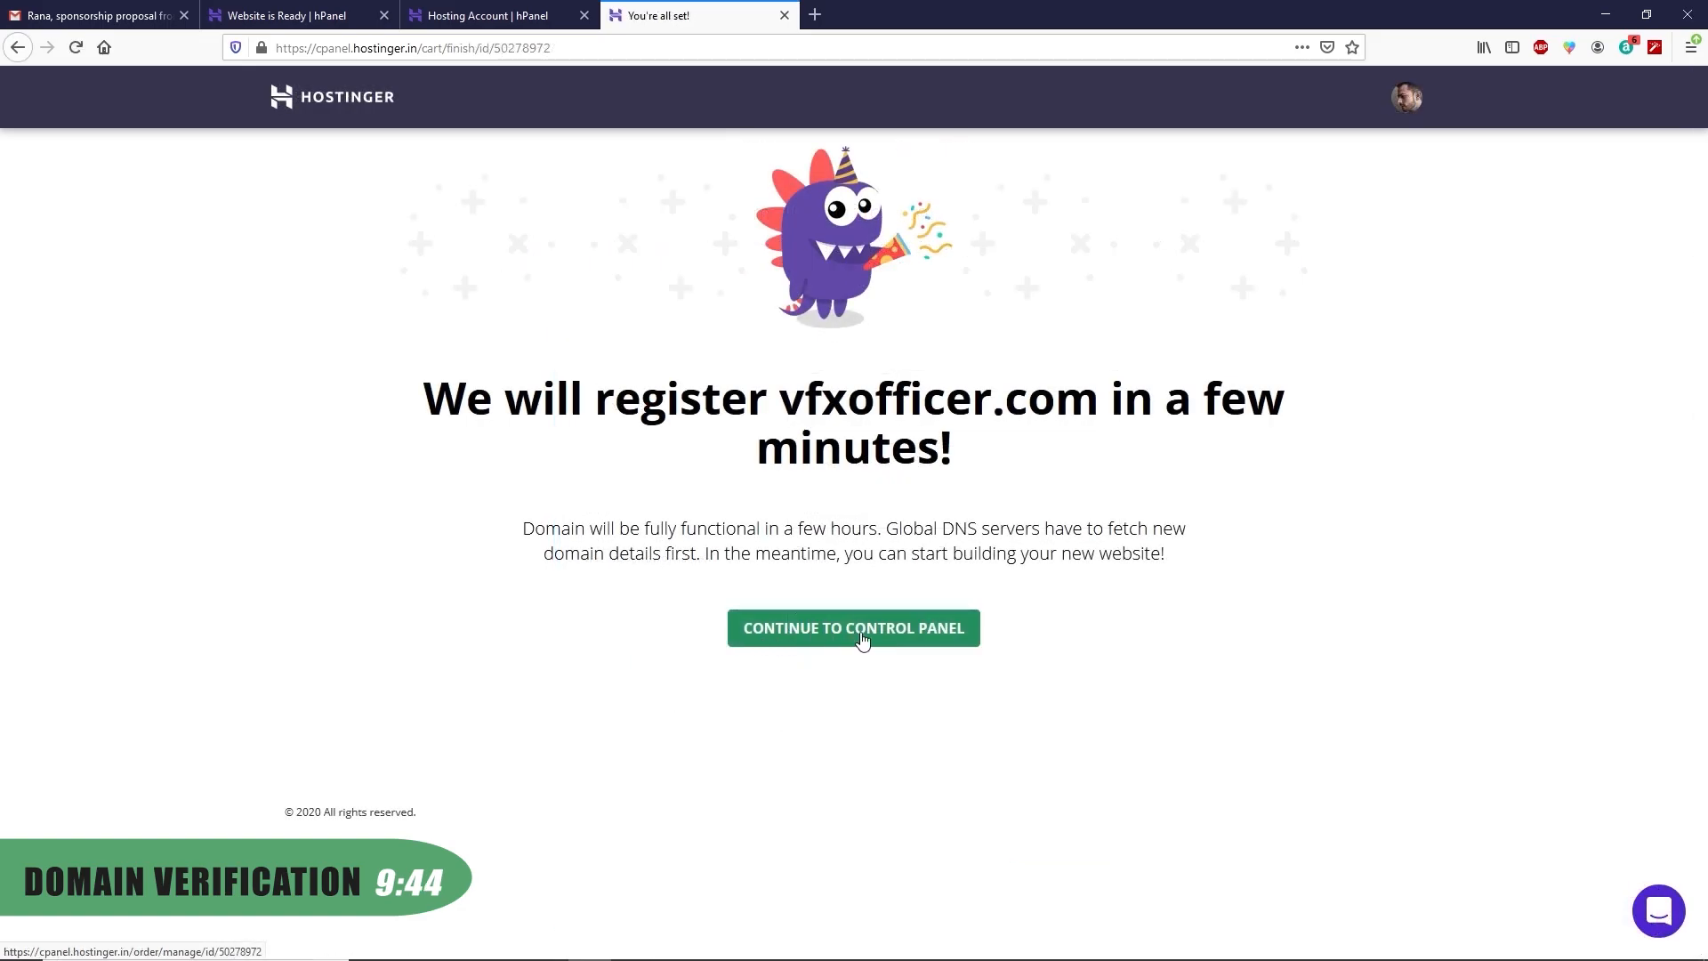
pyautogui.click(865, 639)
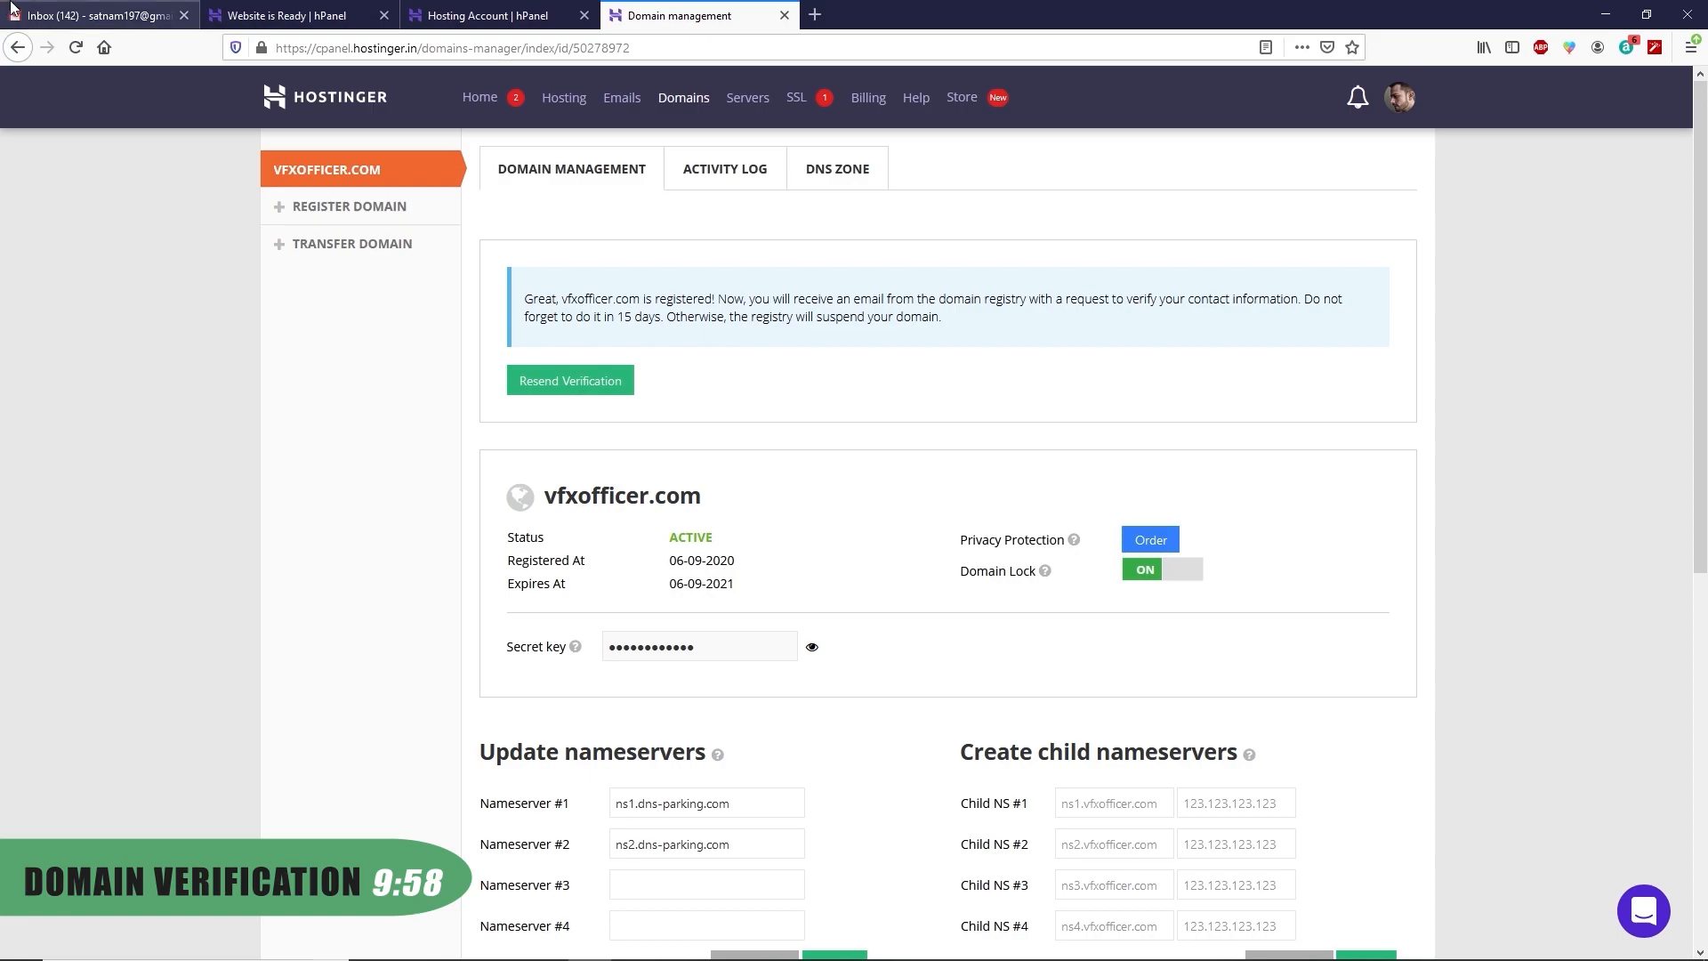
pyautogui.click(101, 9)
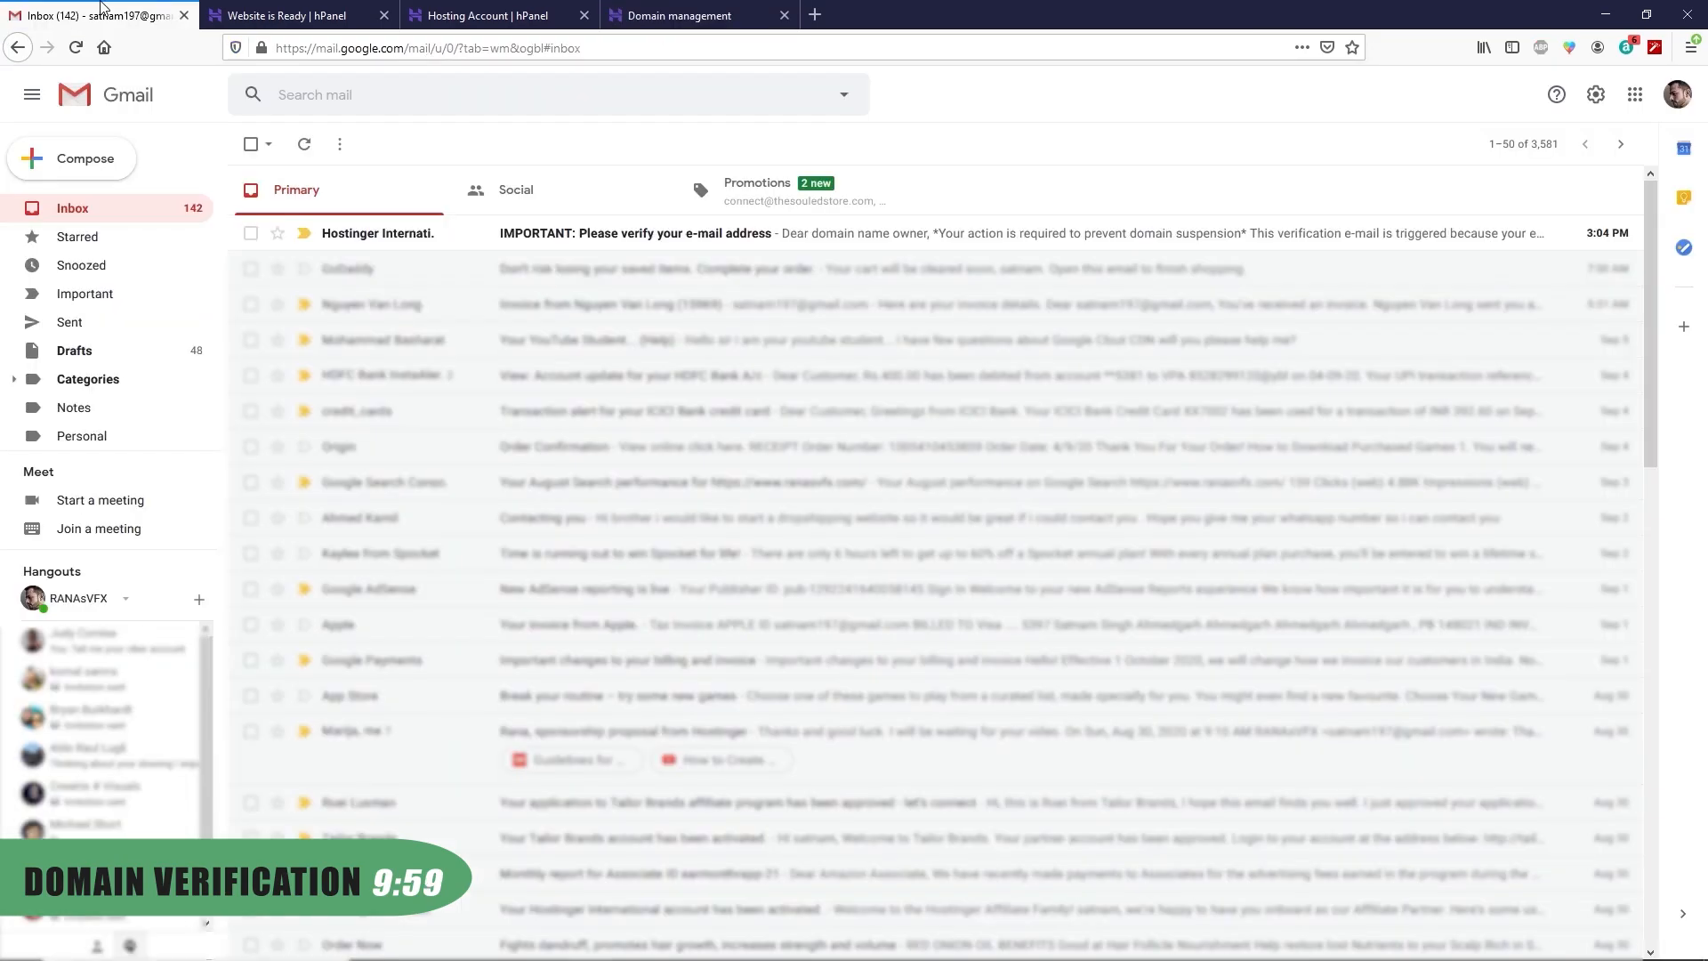
# Verify the domain contact e-mail through the link in Hostinger's Gmail message
pyautogui.click(387, 238)
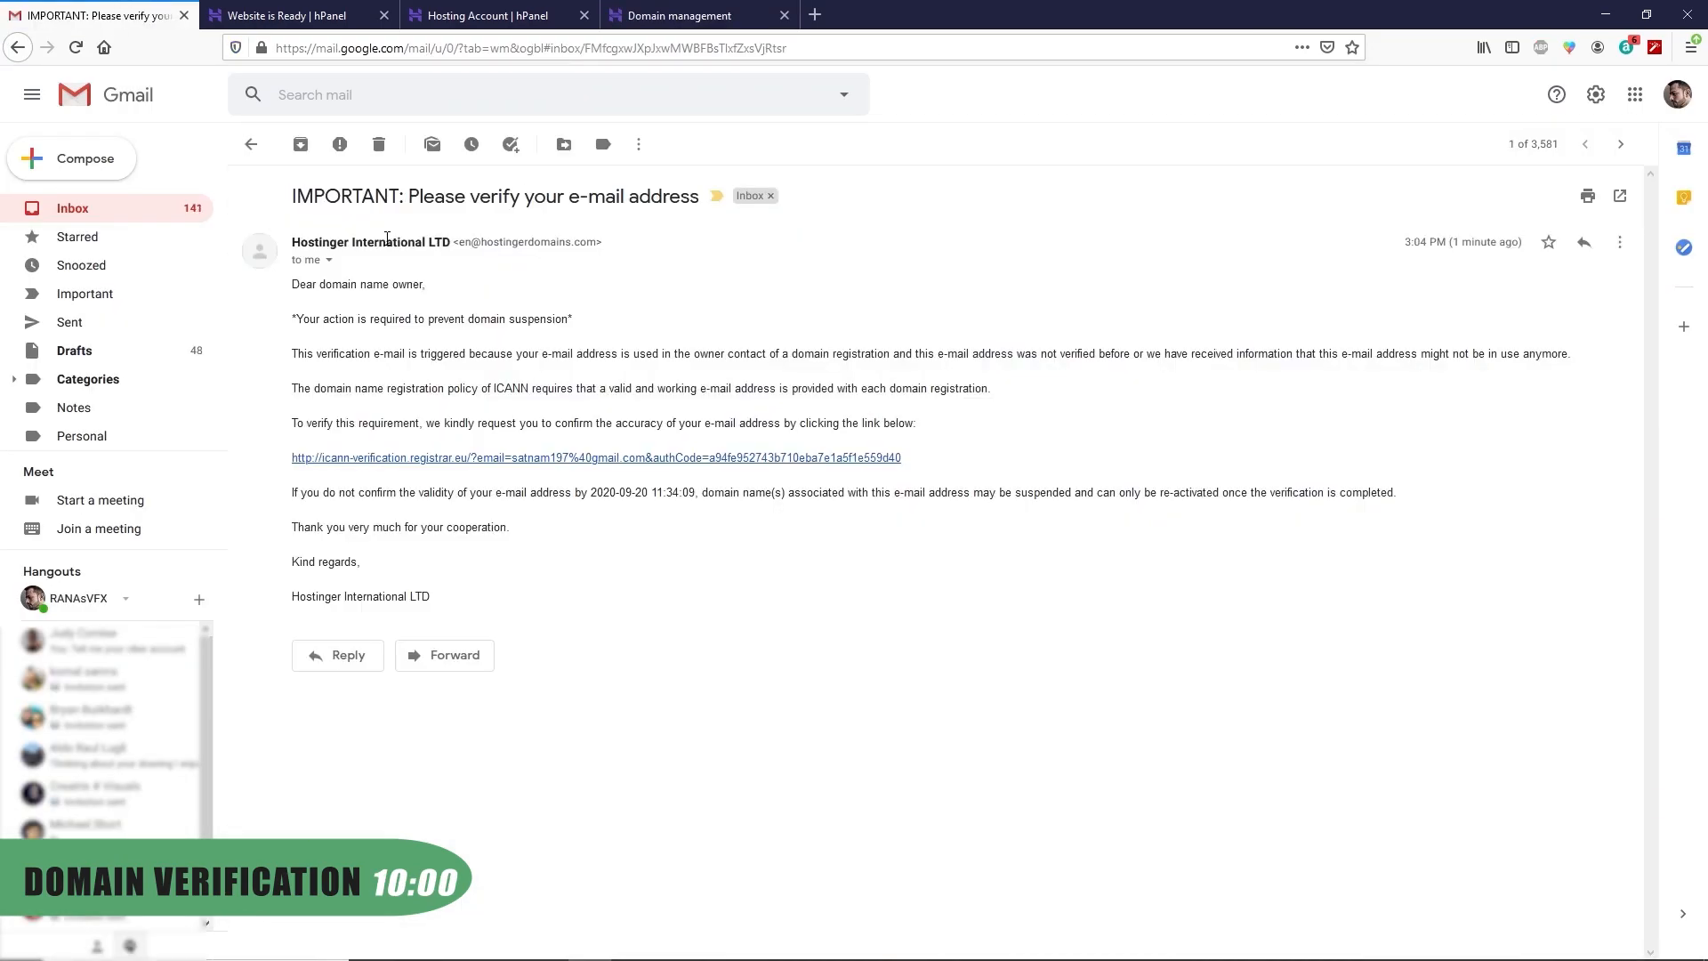
pyautogui.click(445, 459)
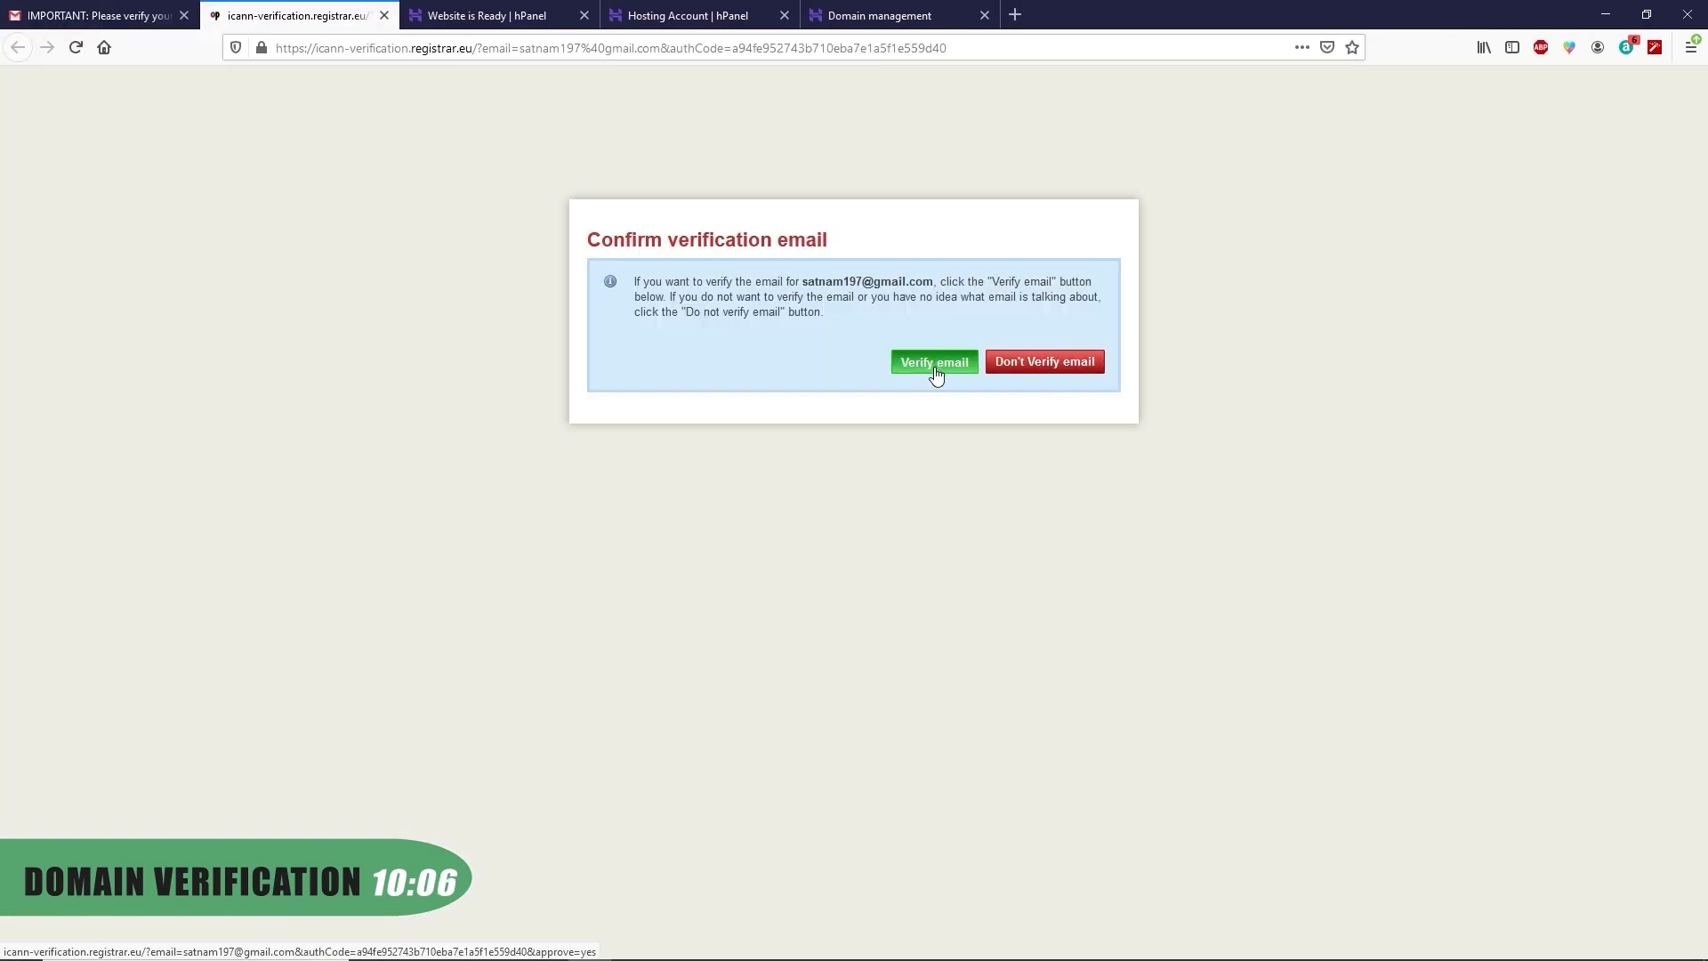
pyautogui.click(934, 364)
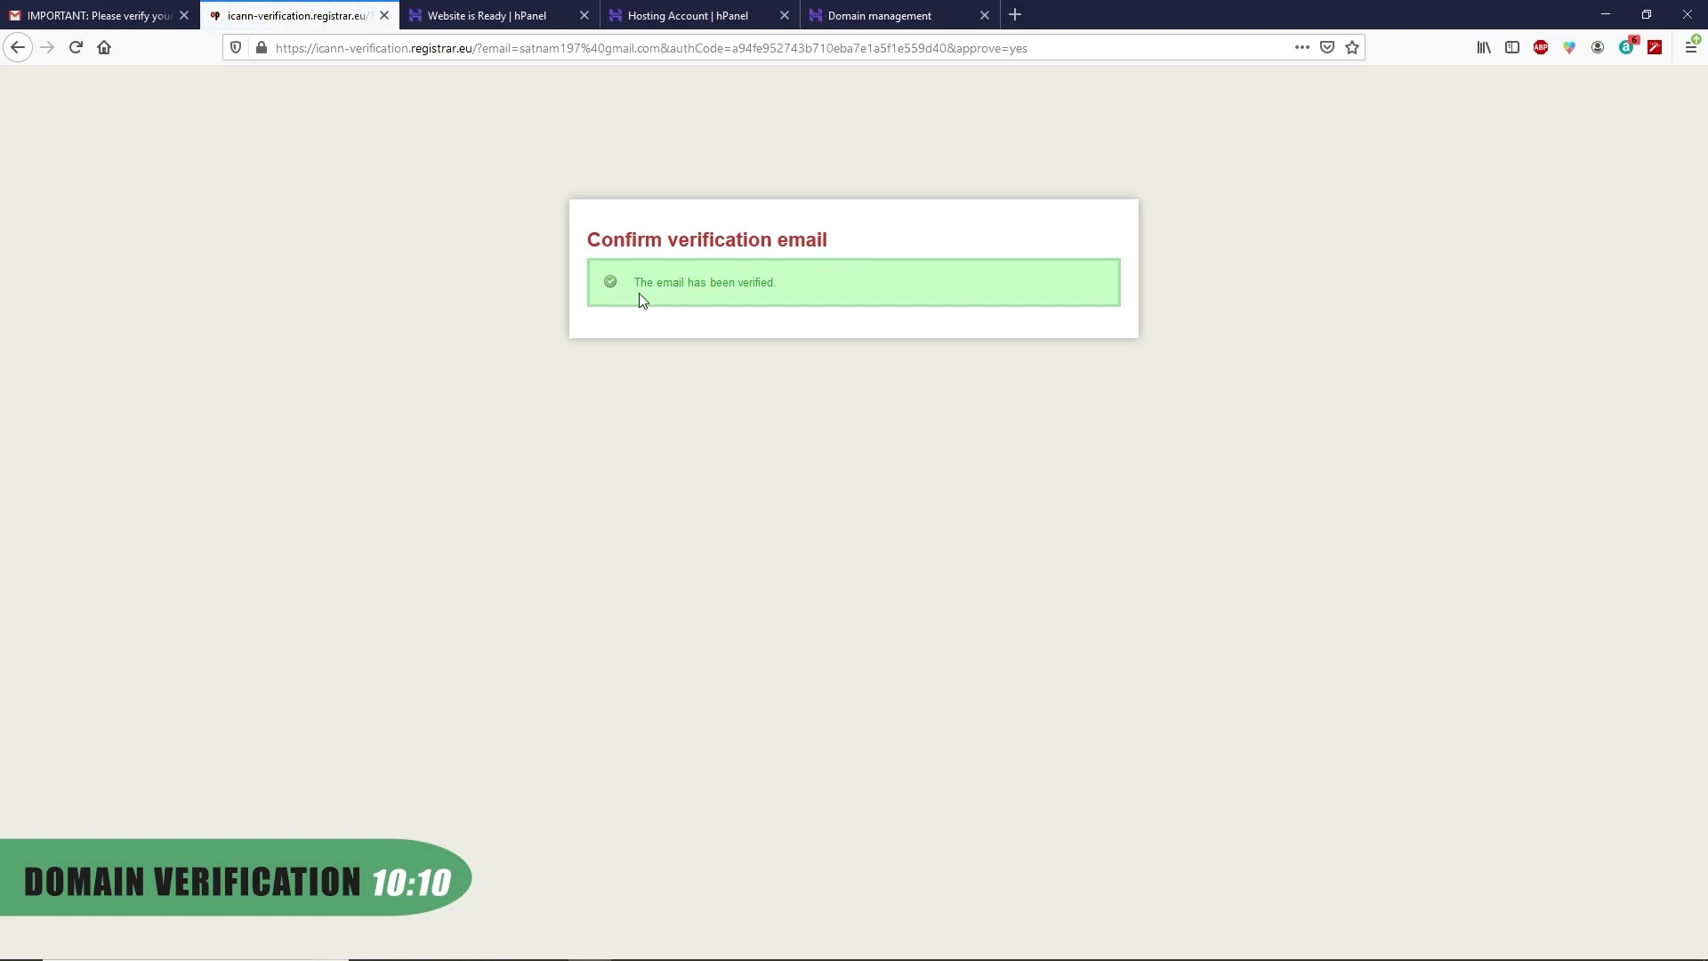
pyautogui.click(383, 15)
# Close the leftover tabs and open the vfxofficer.com hosting plan from hPanel home
pyautogui.click(673, 9)
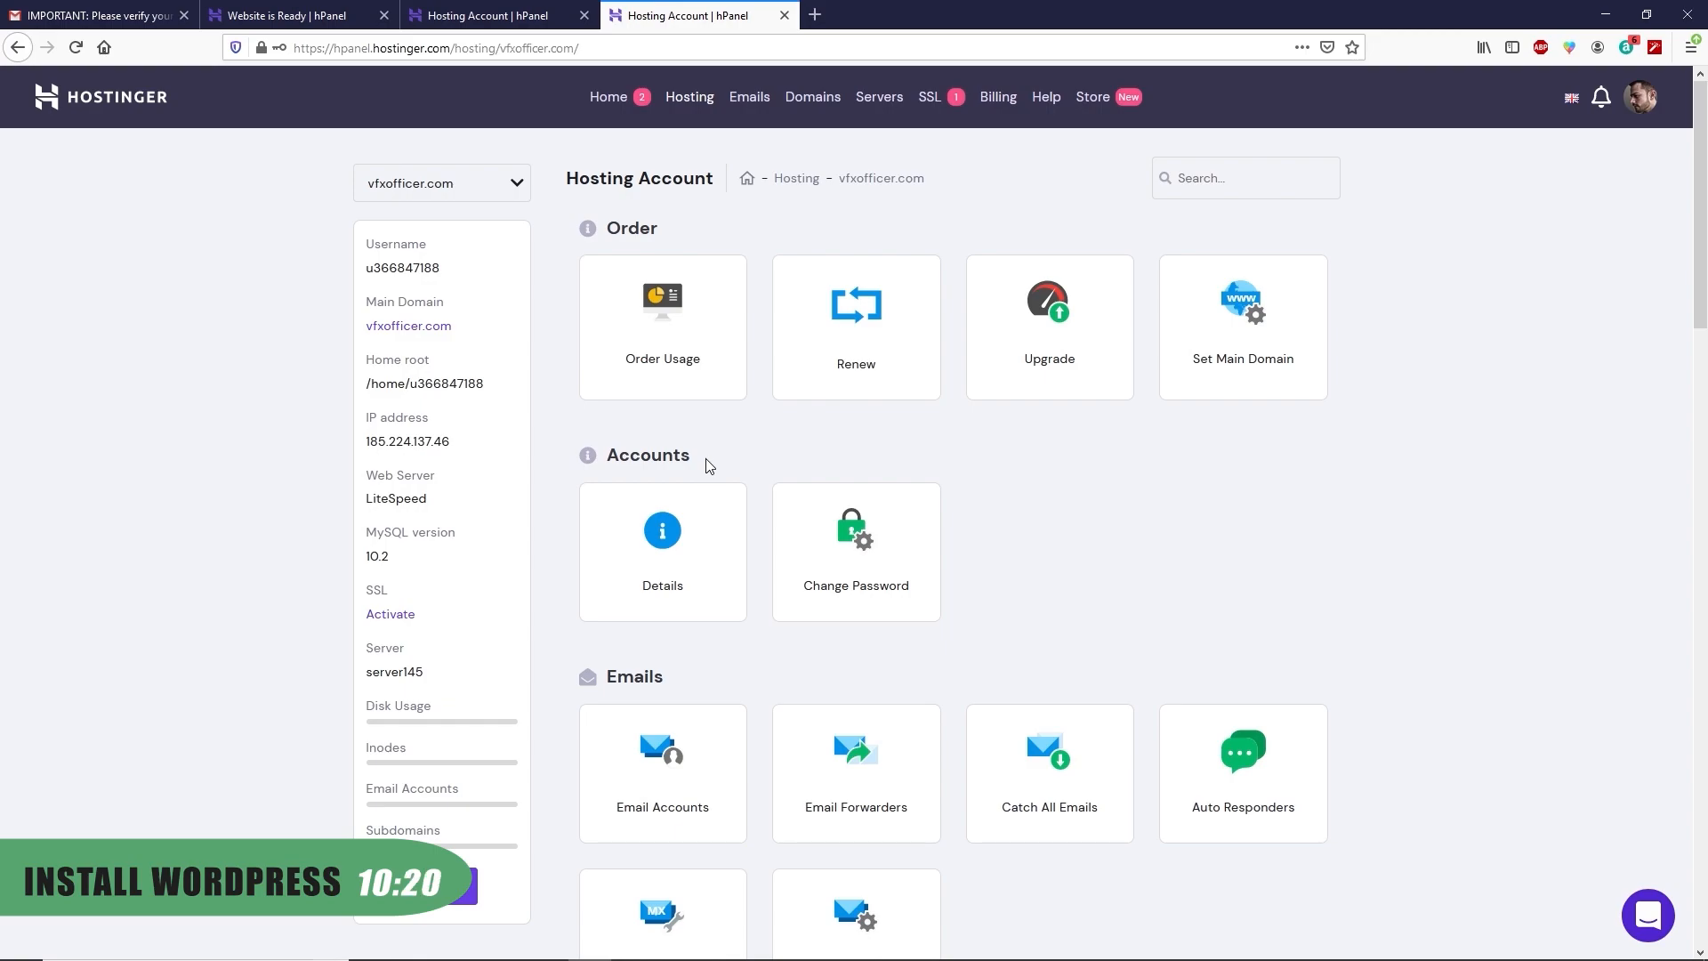
pyautogui.click(584, 15)
pyautogui.click(384, 15)
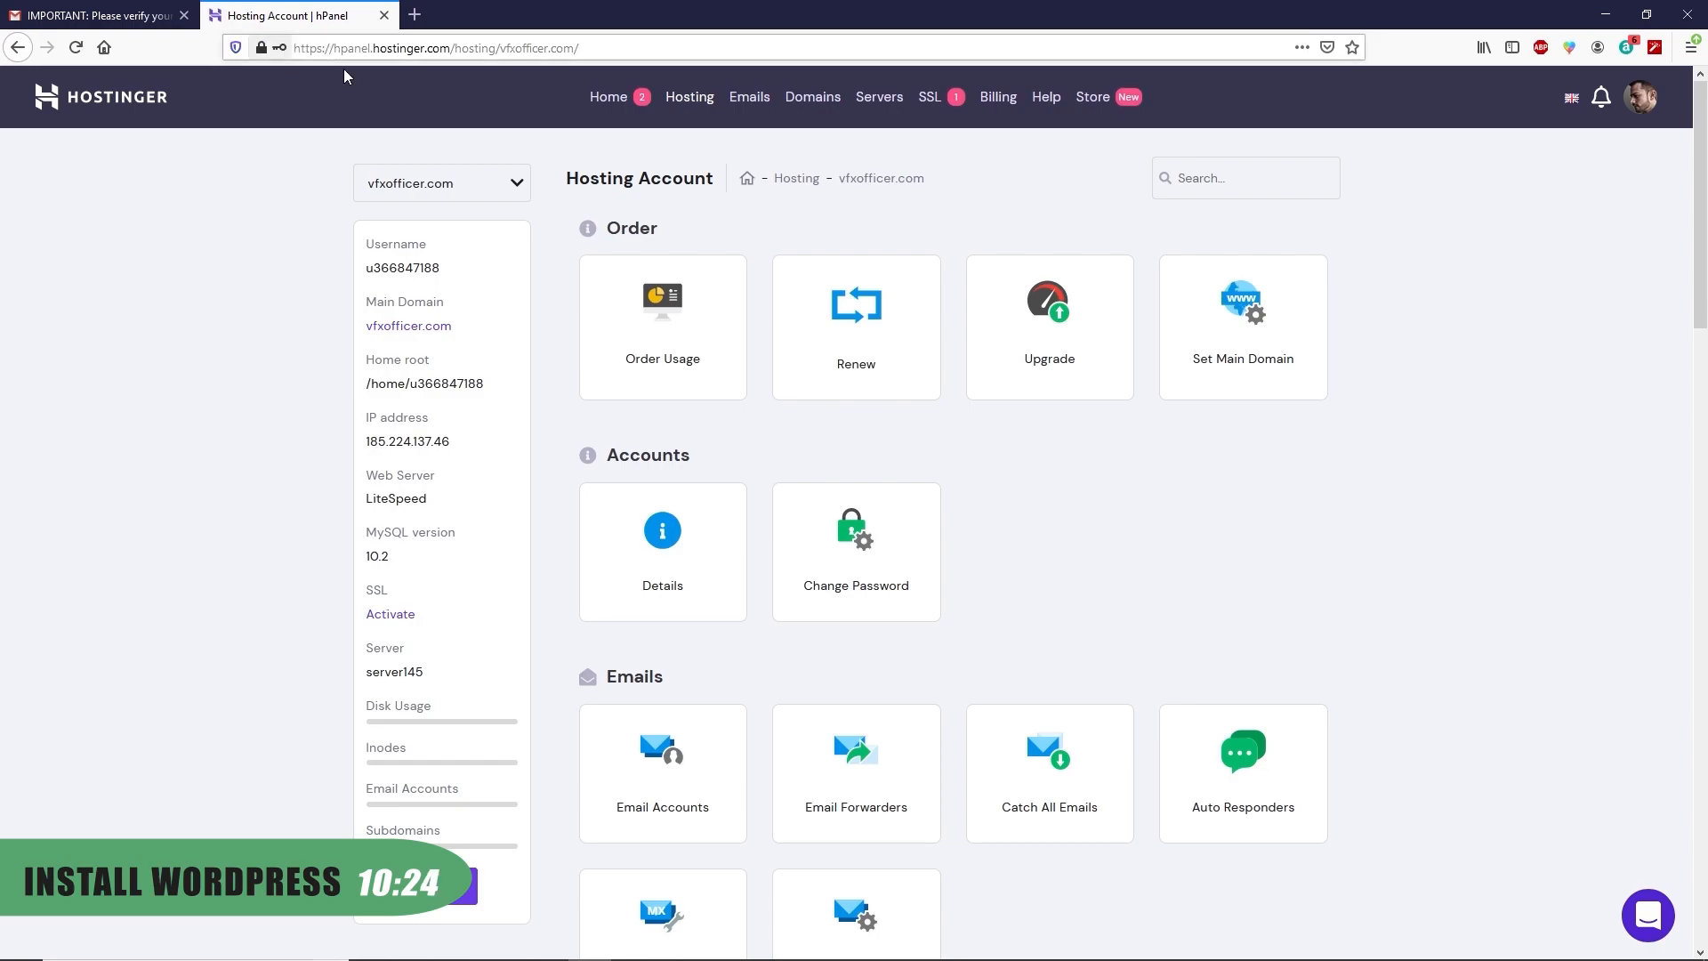
pyautogui.click(184, 15)
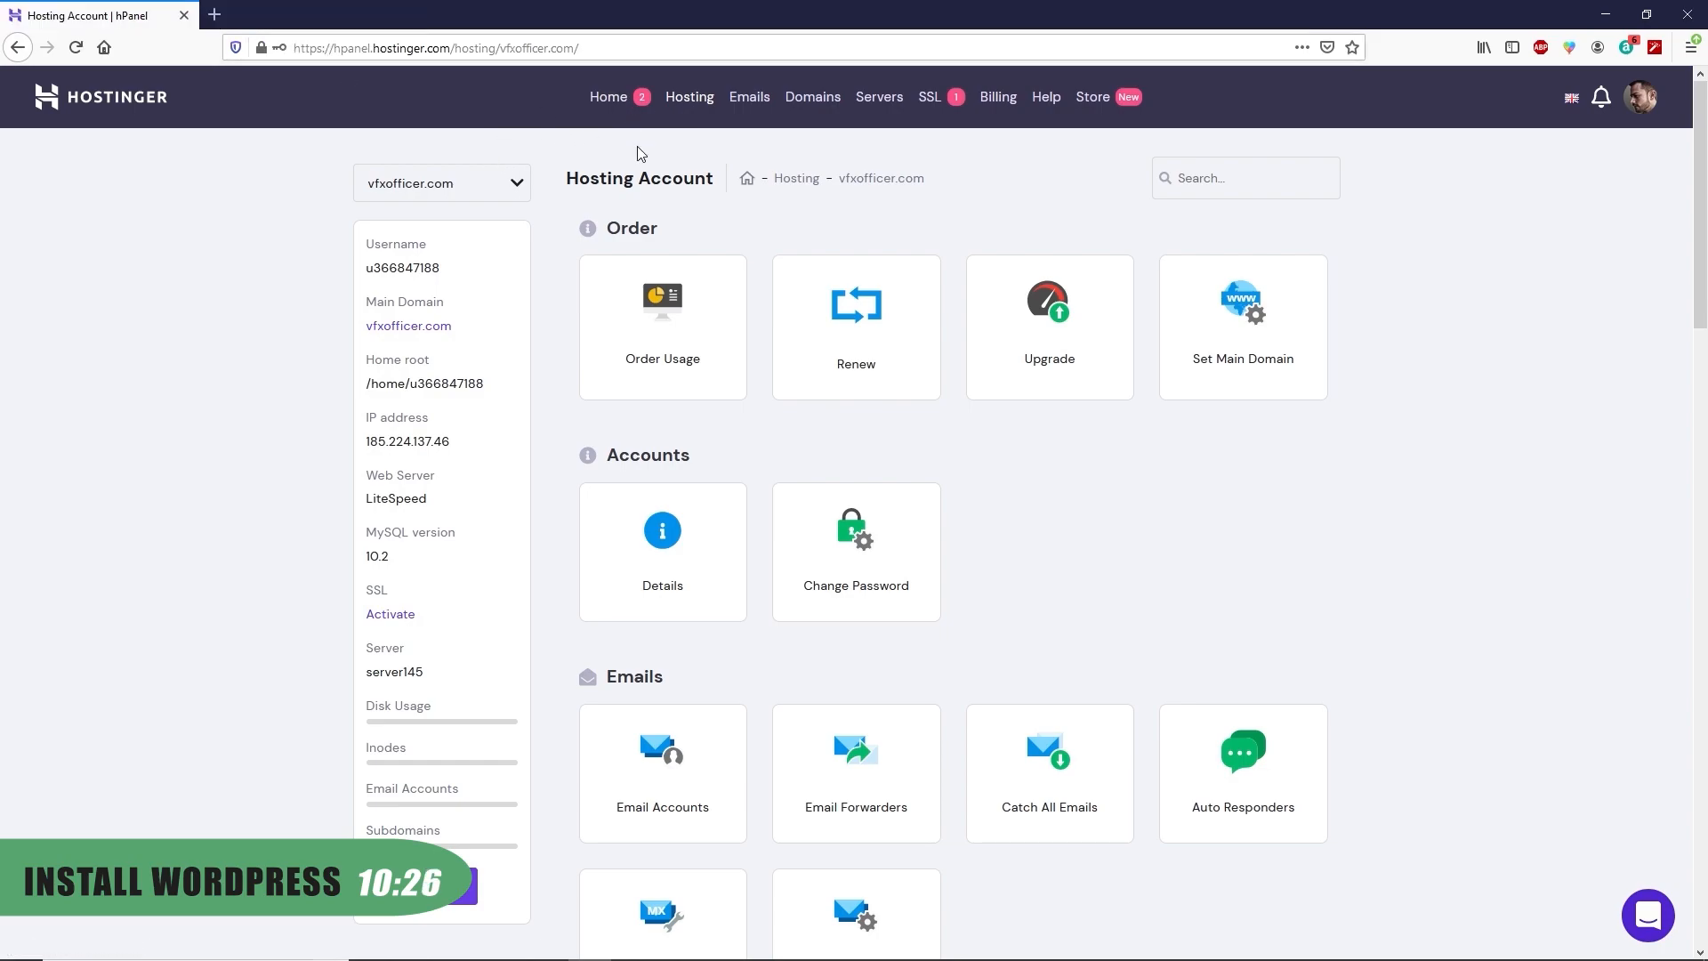
pyautogui.click(613, 103)
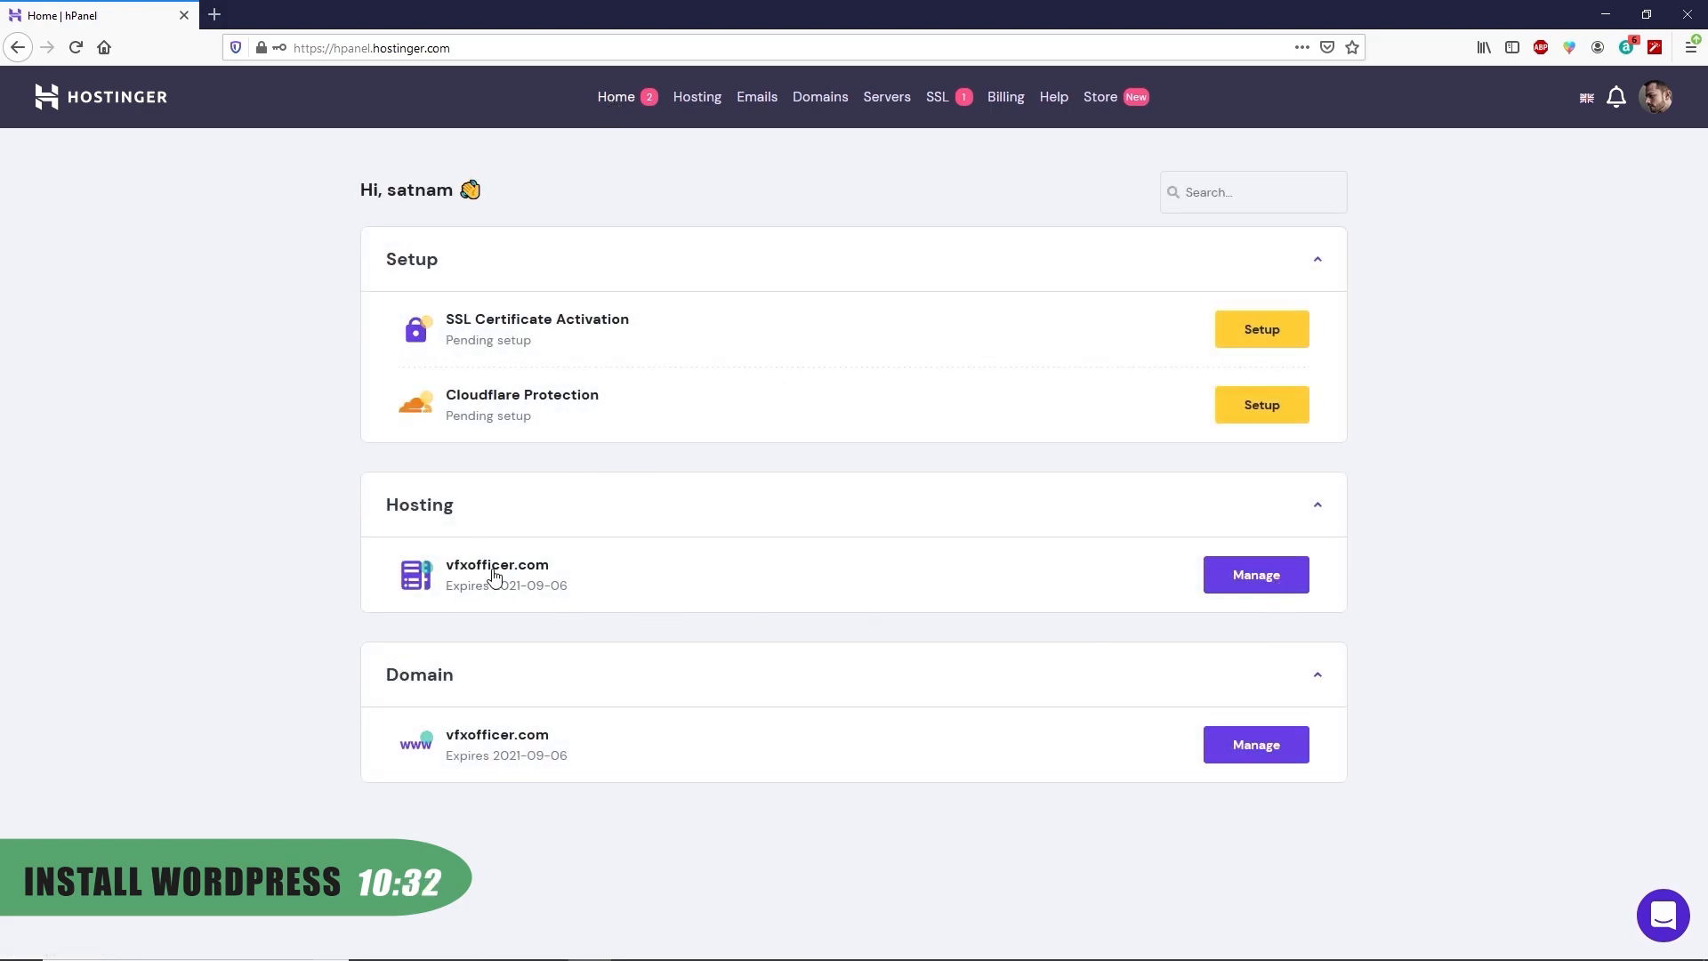
pyautogui.click(1284, 582)
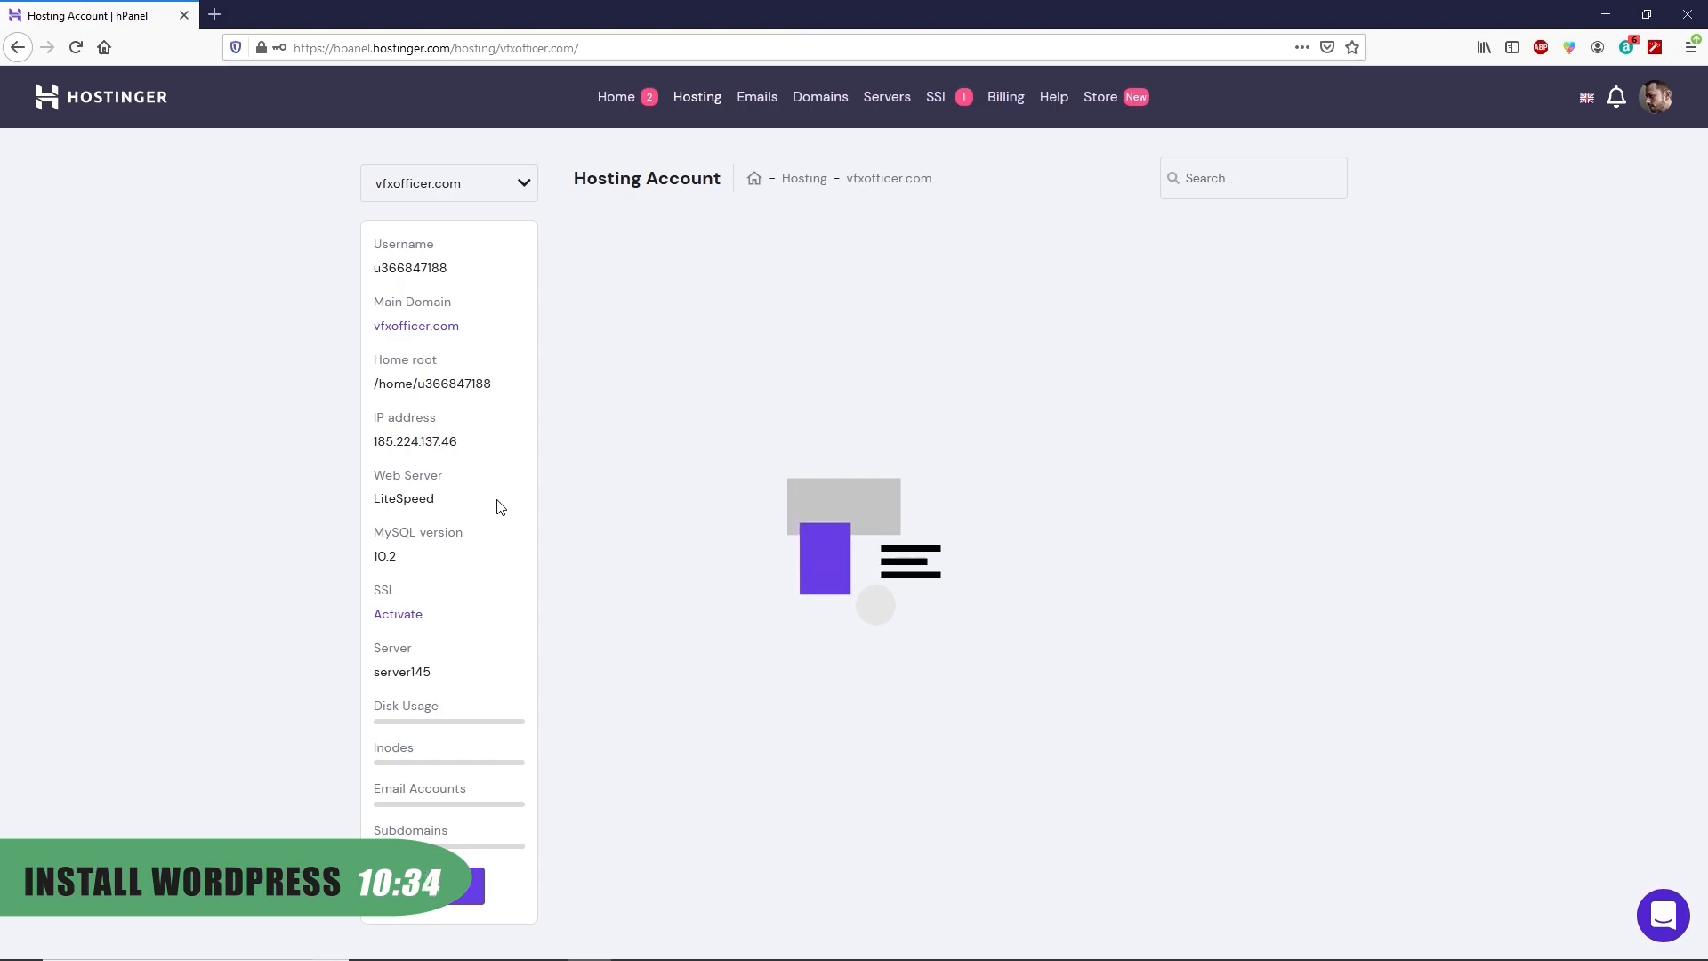
# Install WordPress through Auto Installer with site title vfxofficer and admin credentials
pyautogui.scroll(-12, 1055, 474)
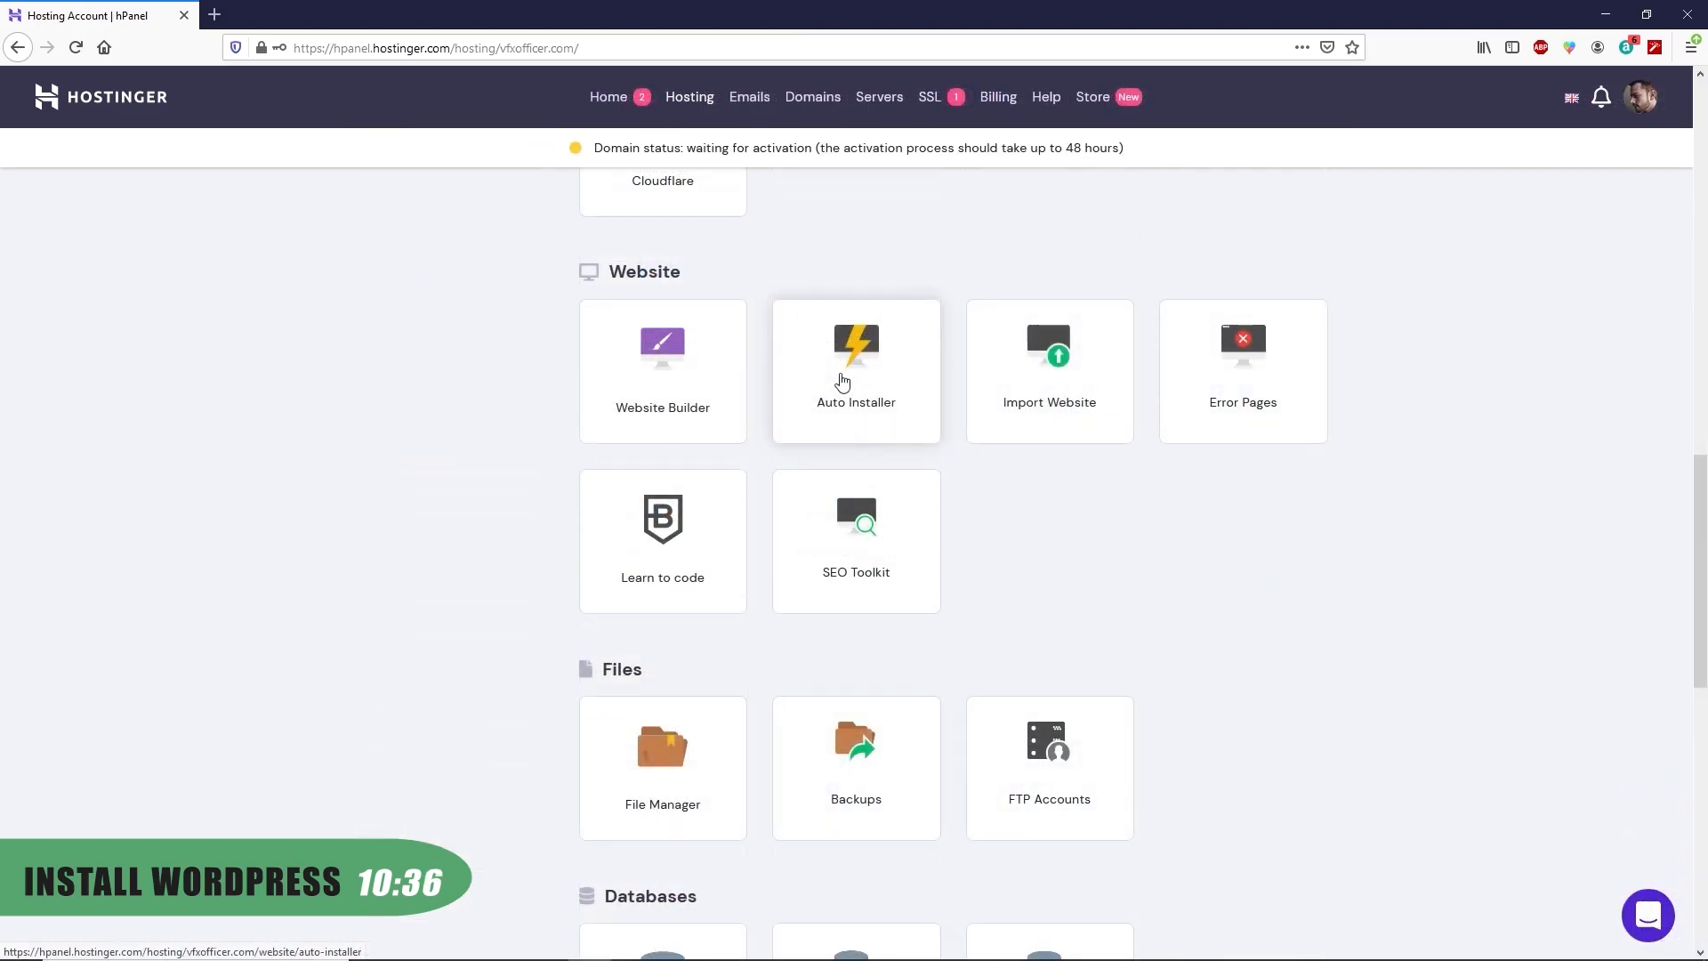
pyautogui.click(866, 412)
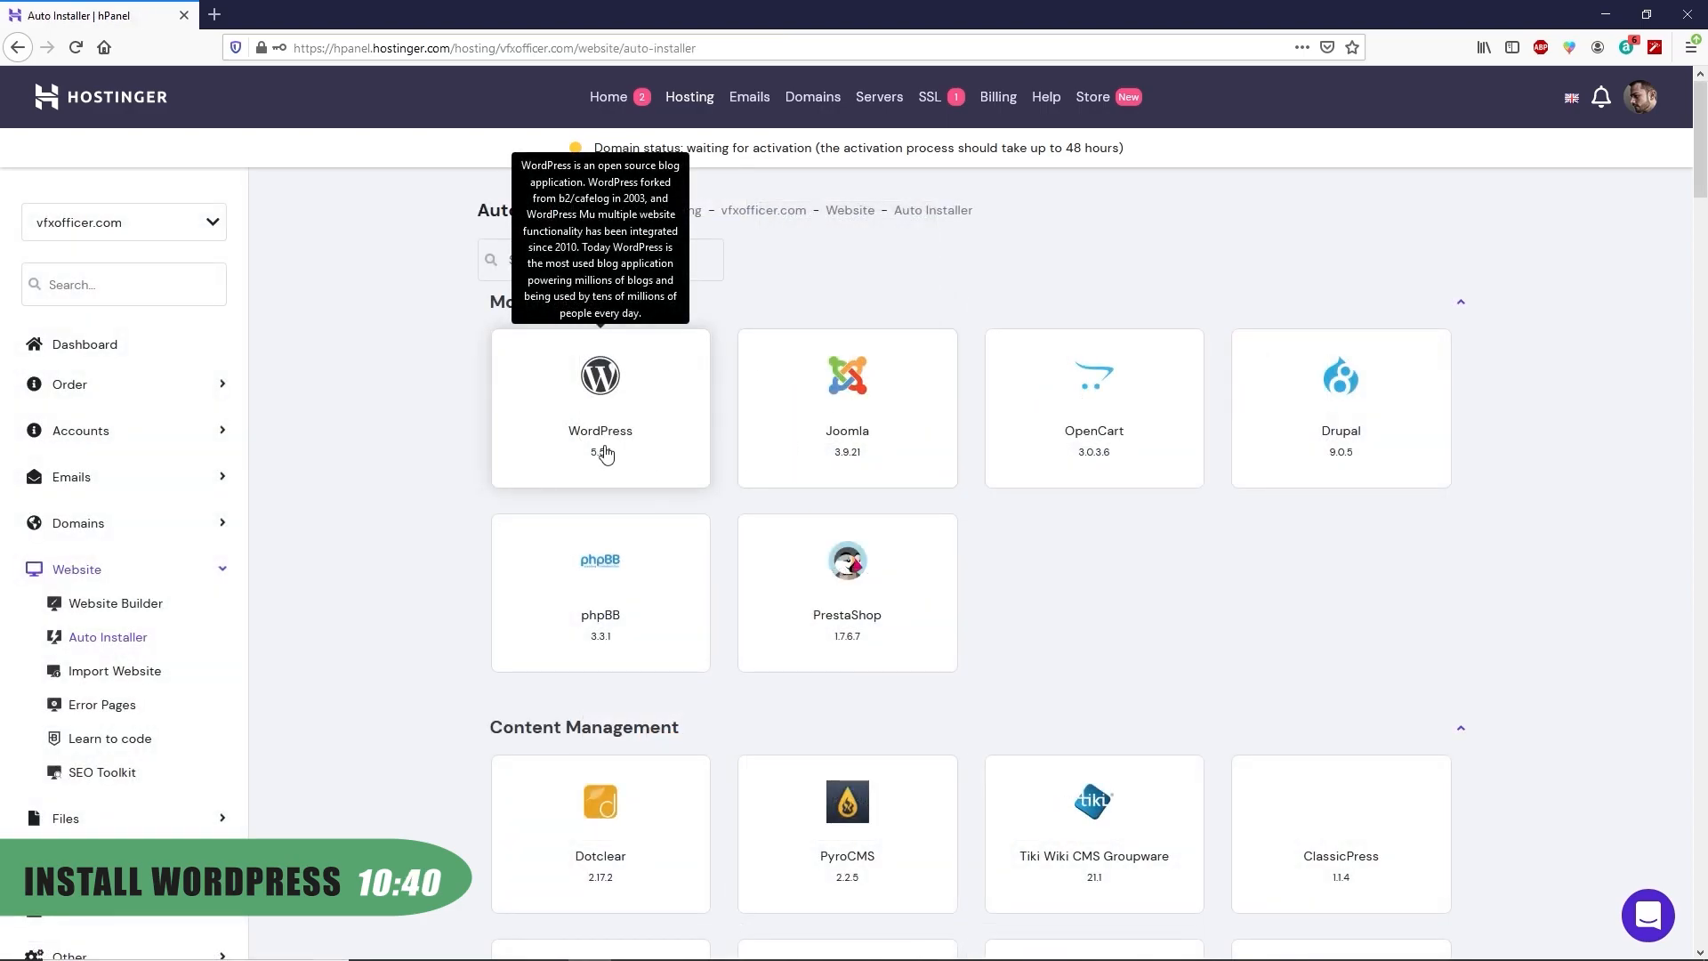
pyautogui.click(637, 392)
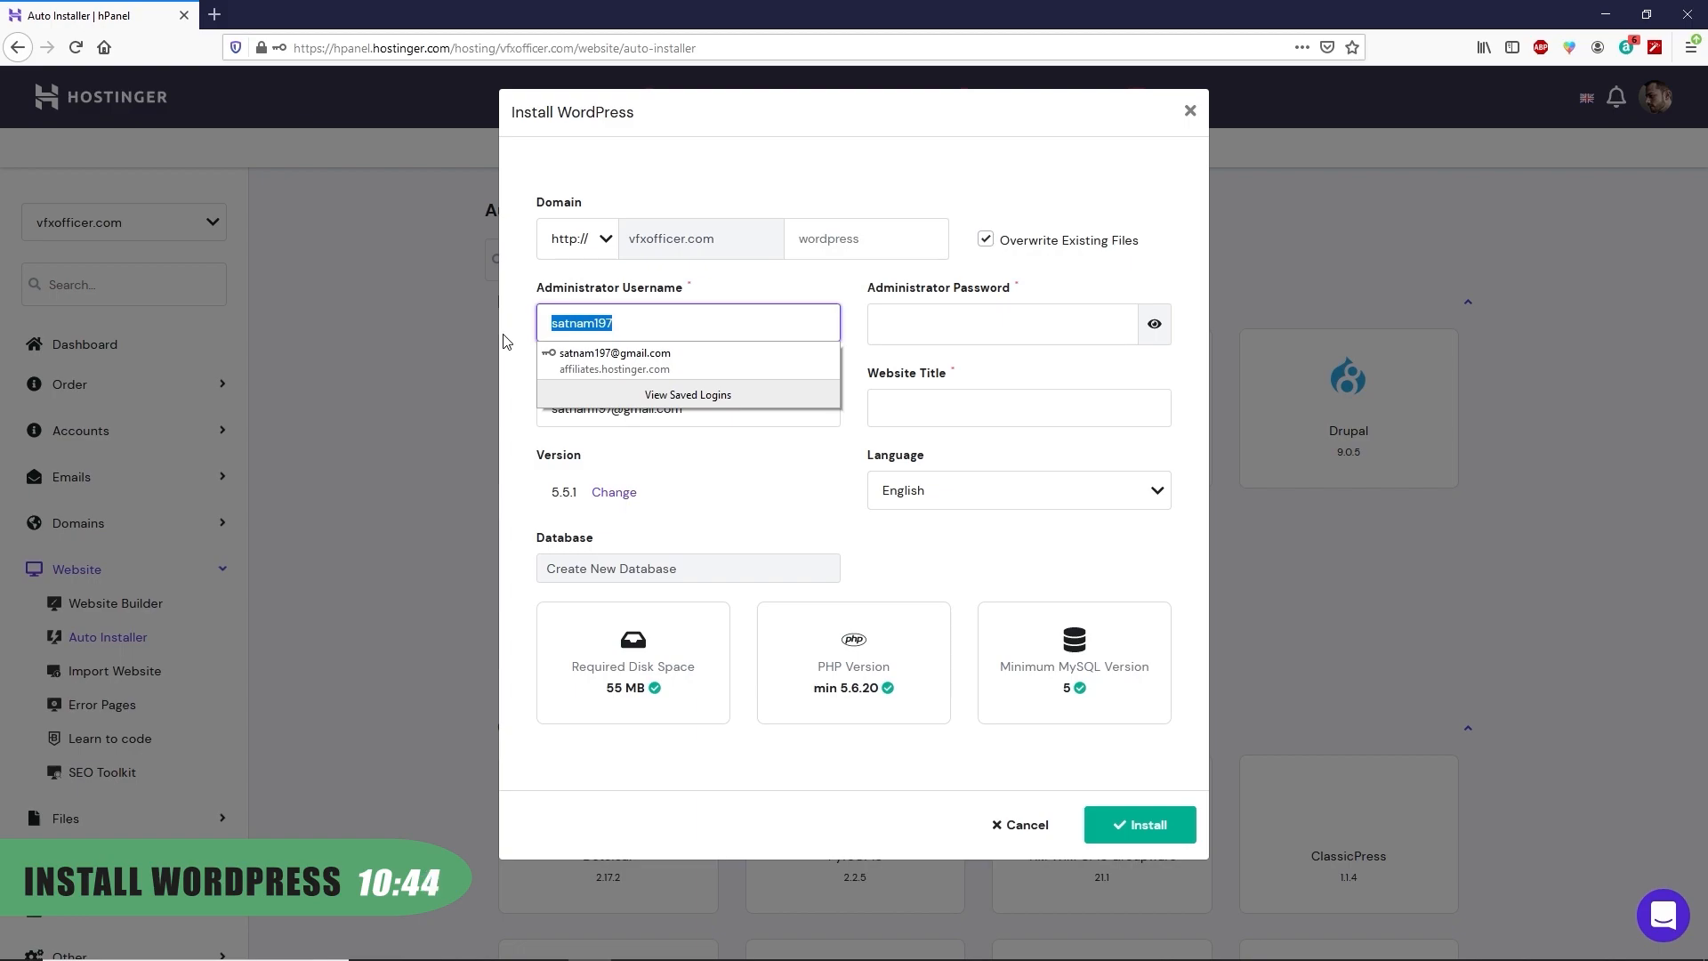
pyautogui.write('vfxofficer')
pyautogui.click(966, 330)
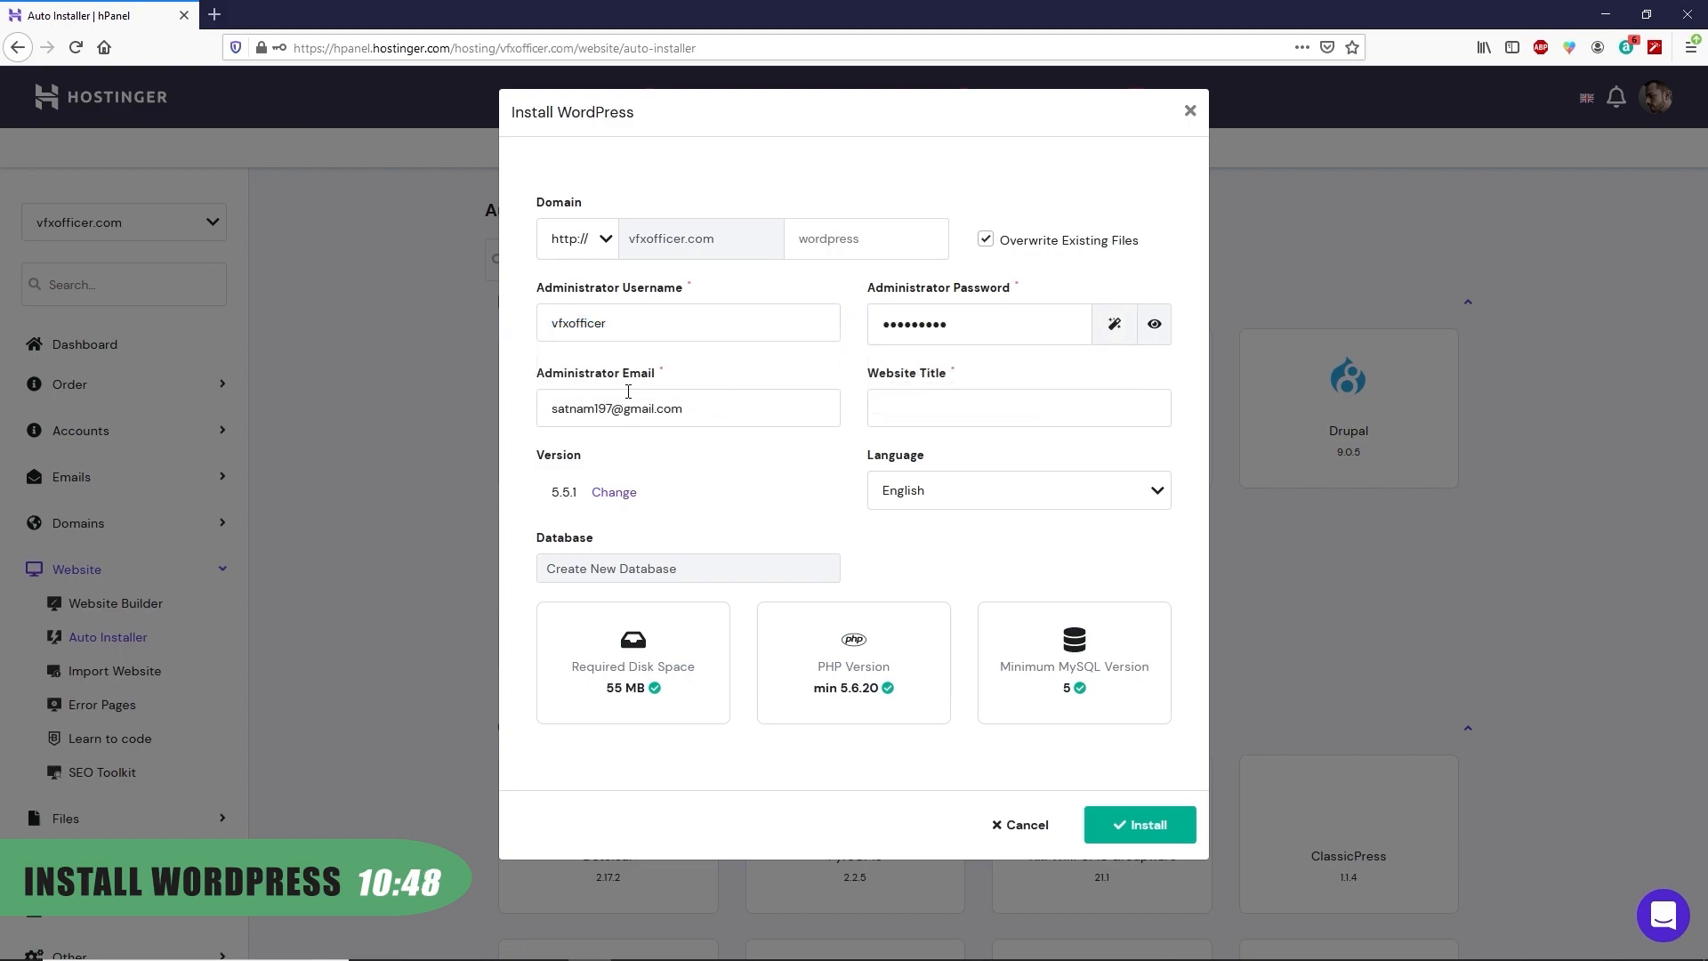
pyautogui.click(961, 402)
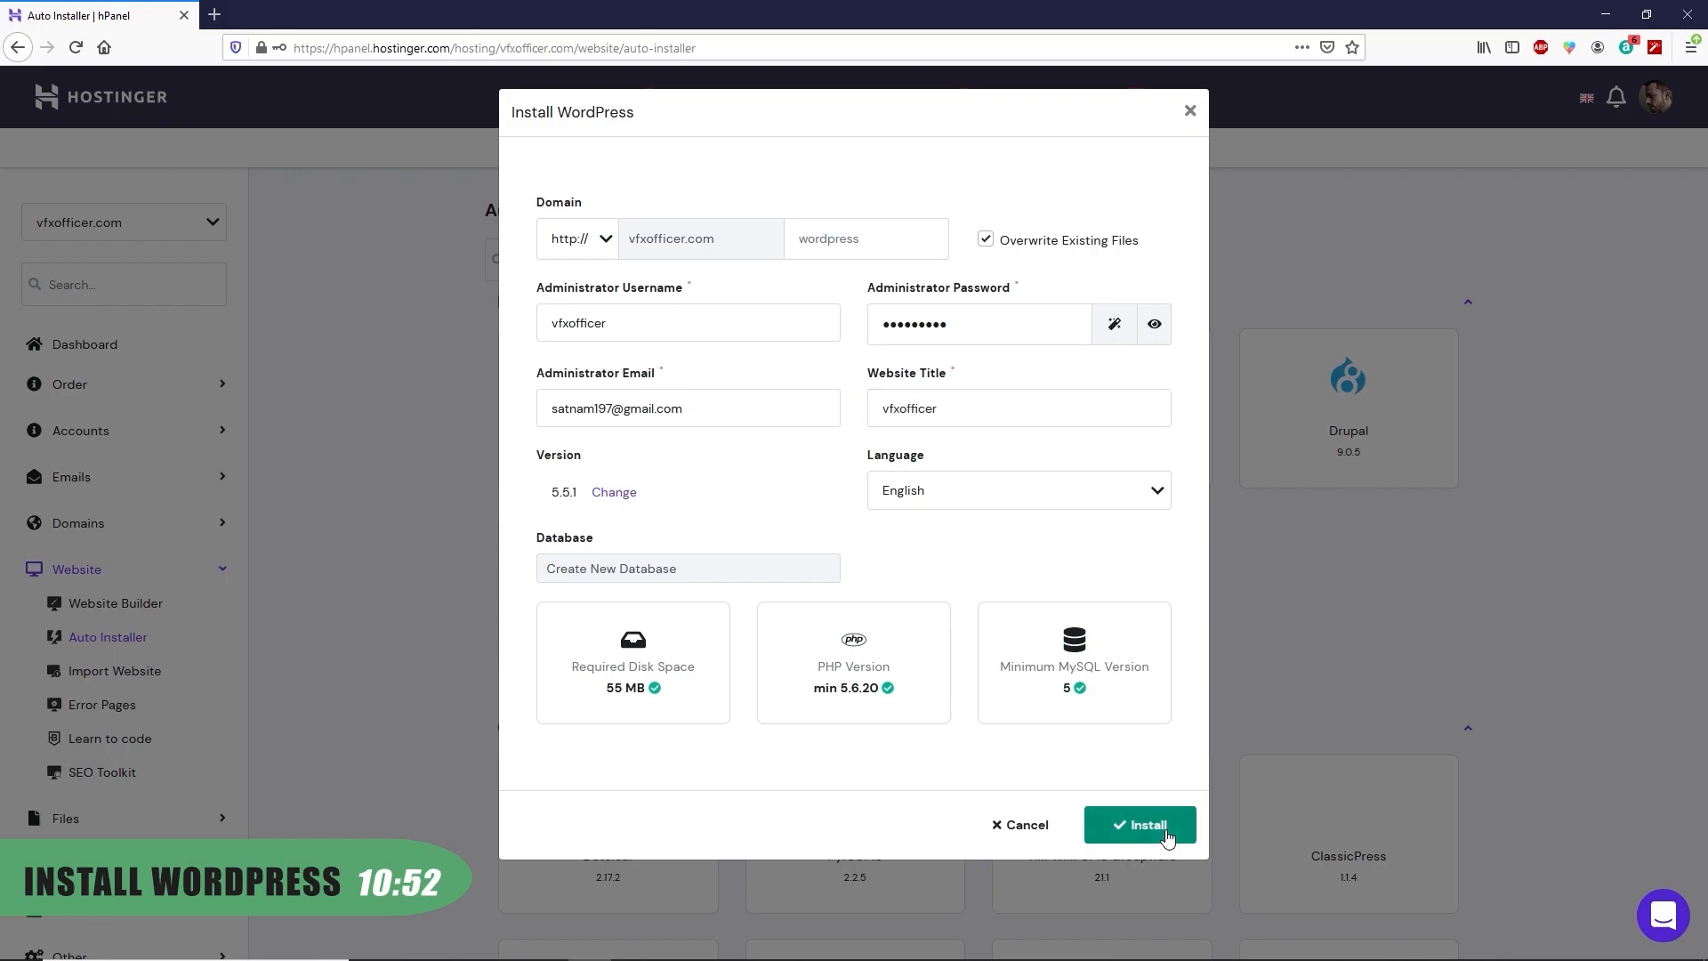
pyautogui.click(1147, 825)
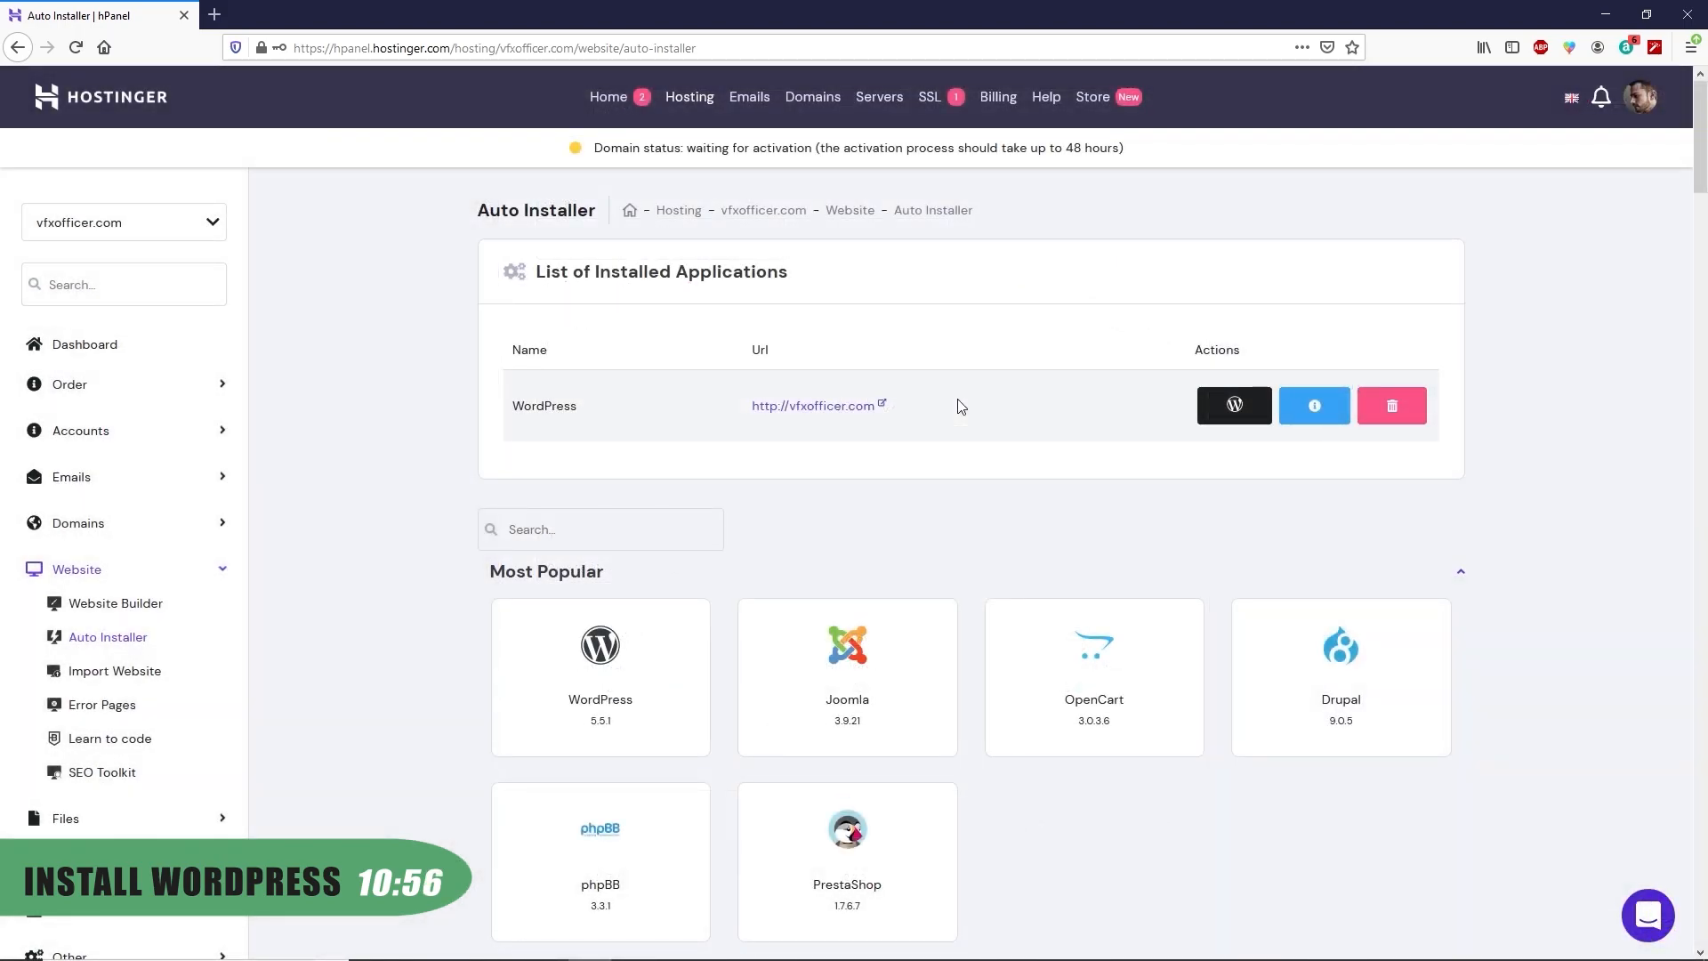
# Open vfxofficer.com and go to its /wp-admin login page
pyautogui.click(877, 407)
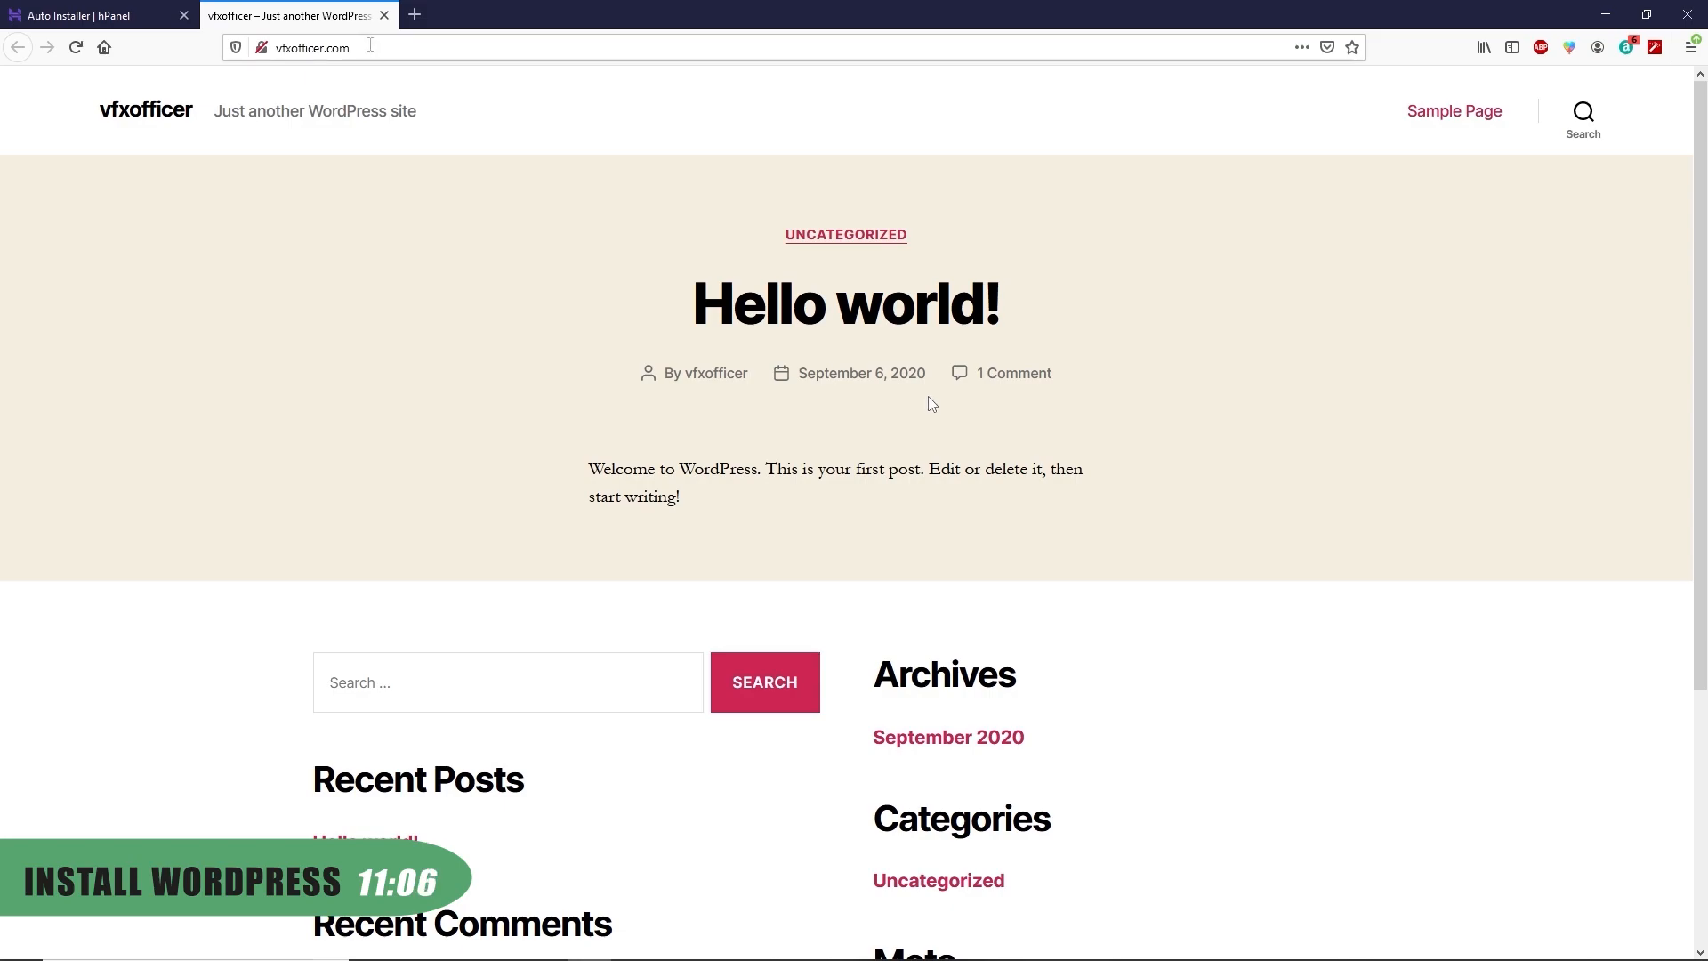
pyautogui.click(370, 42)
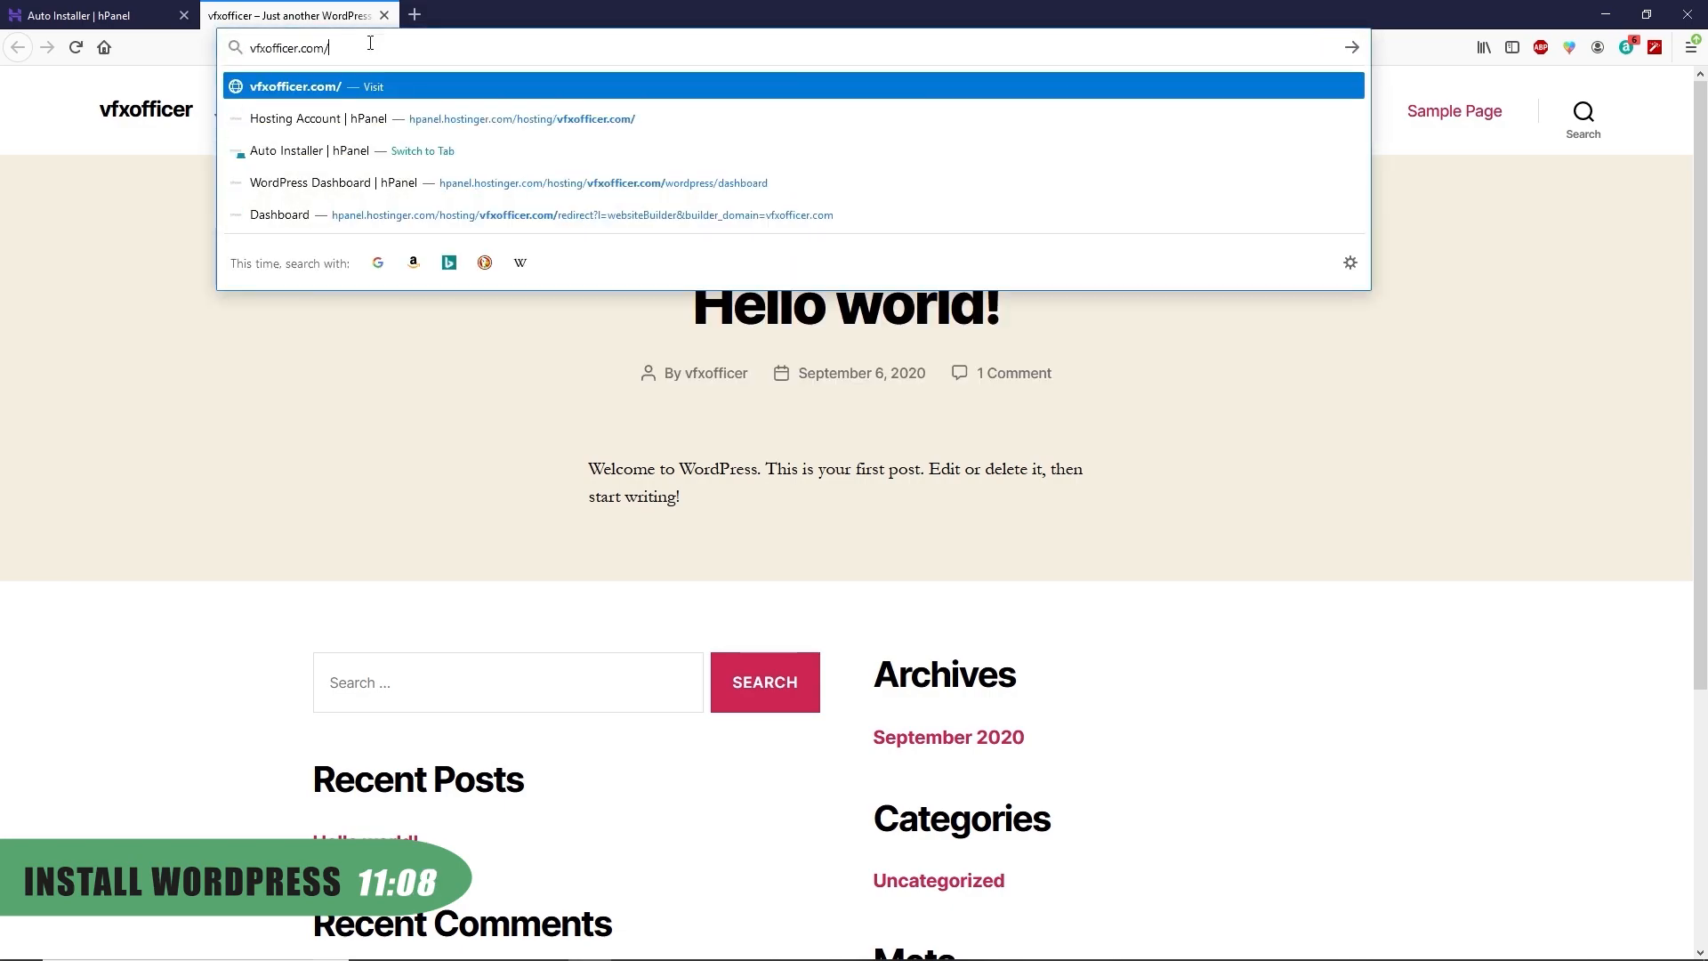
pyautogui.write('wp-')
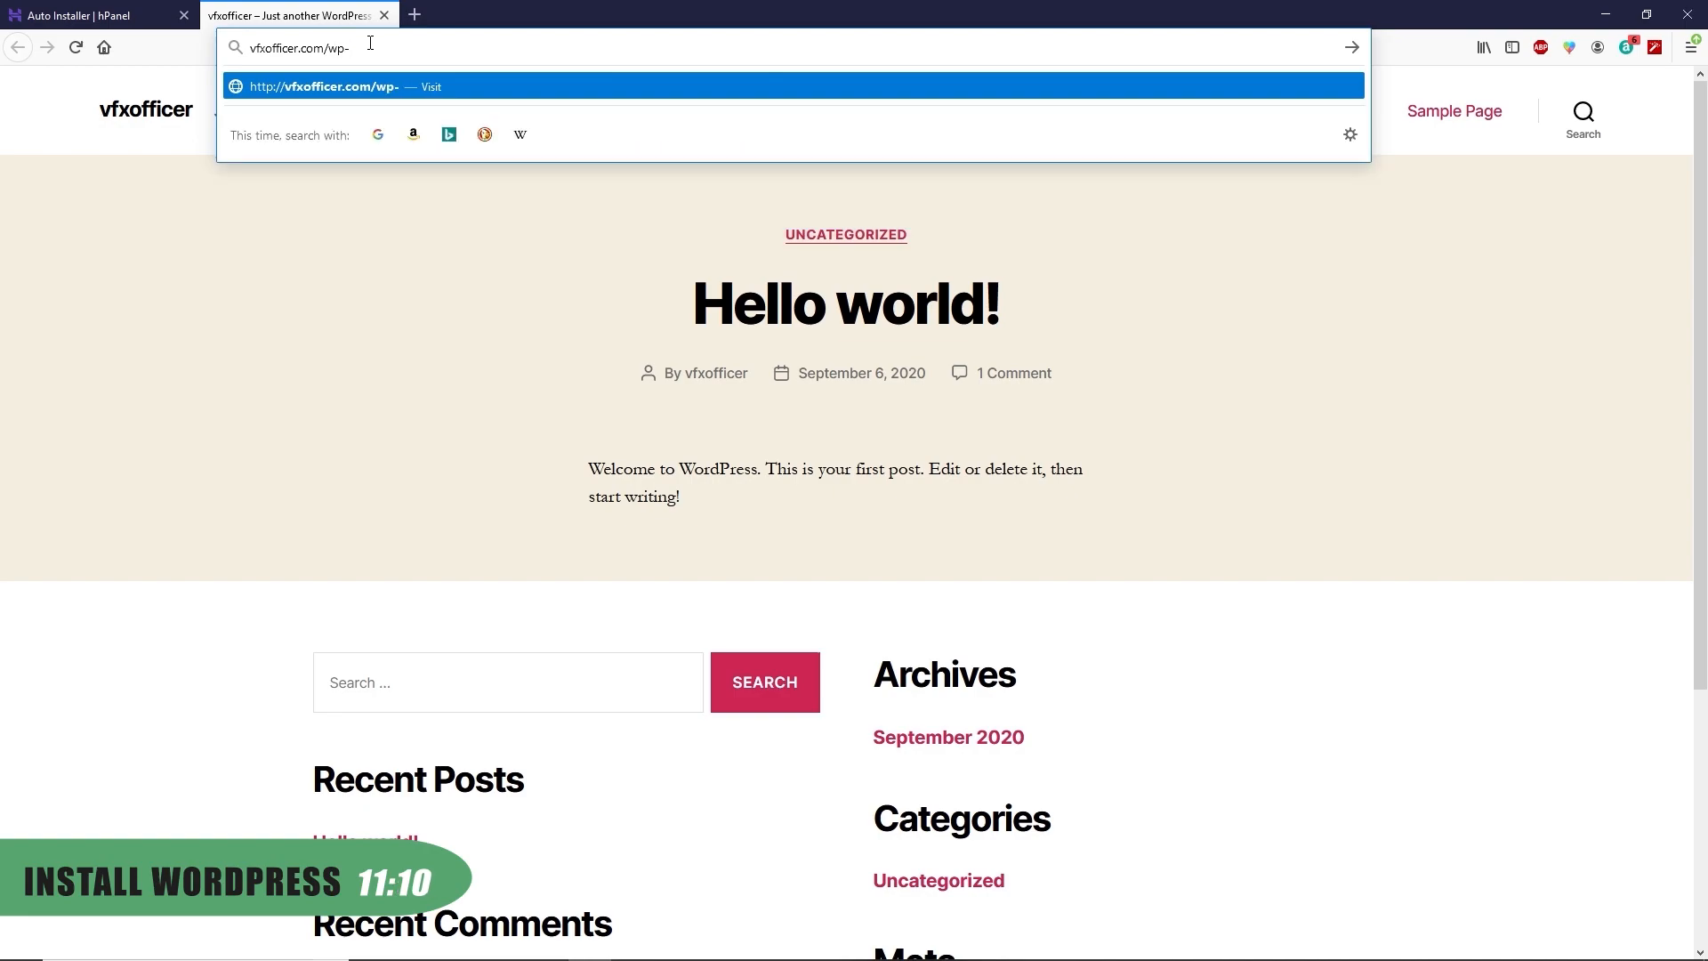
pyautogui.write('admin')
pyautogui.press('Return')
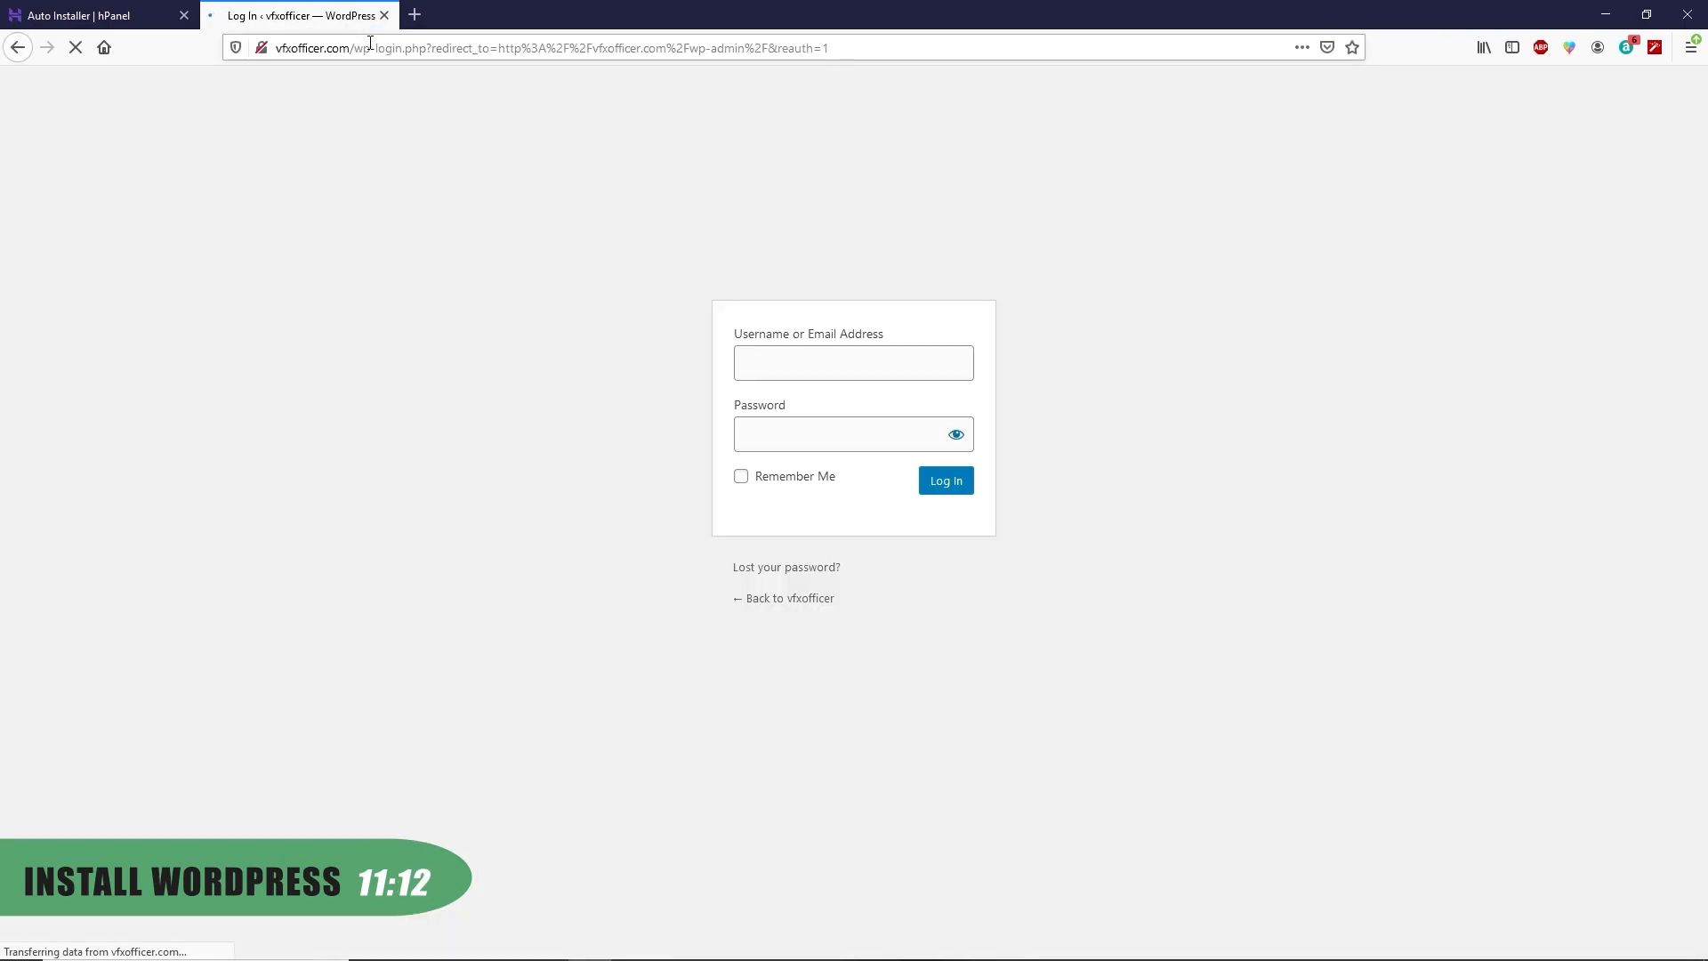
# Log in as the WordPress administrator and save the login in the browser
pyautogui.click(767, 358)
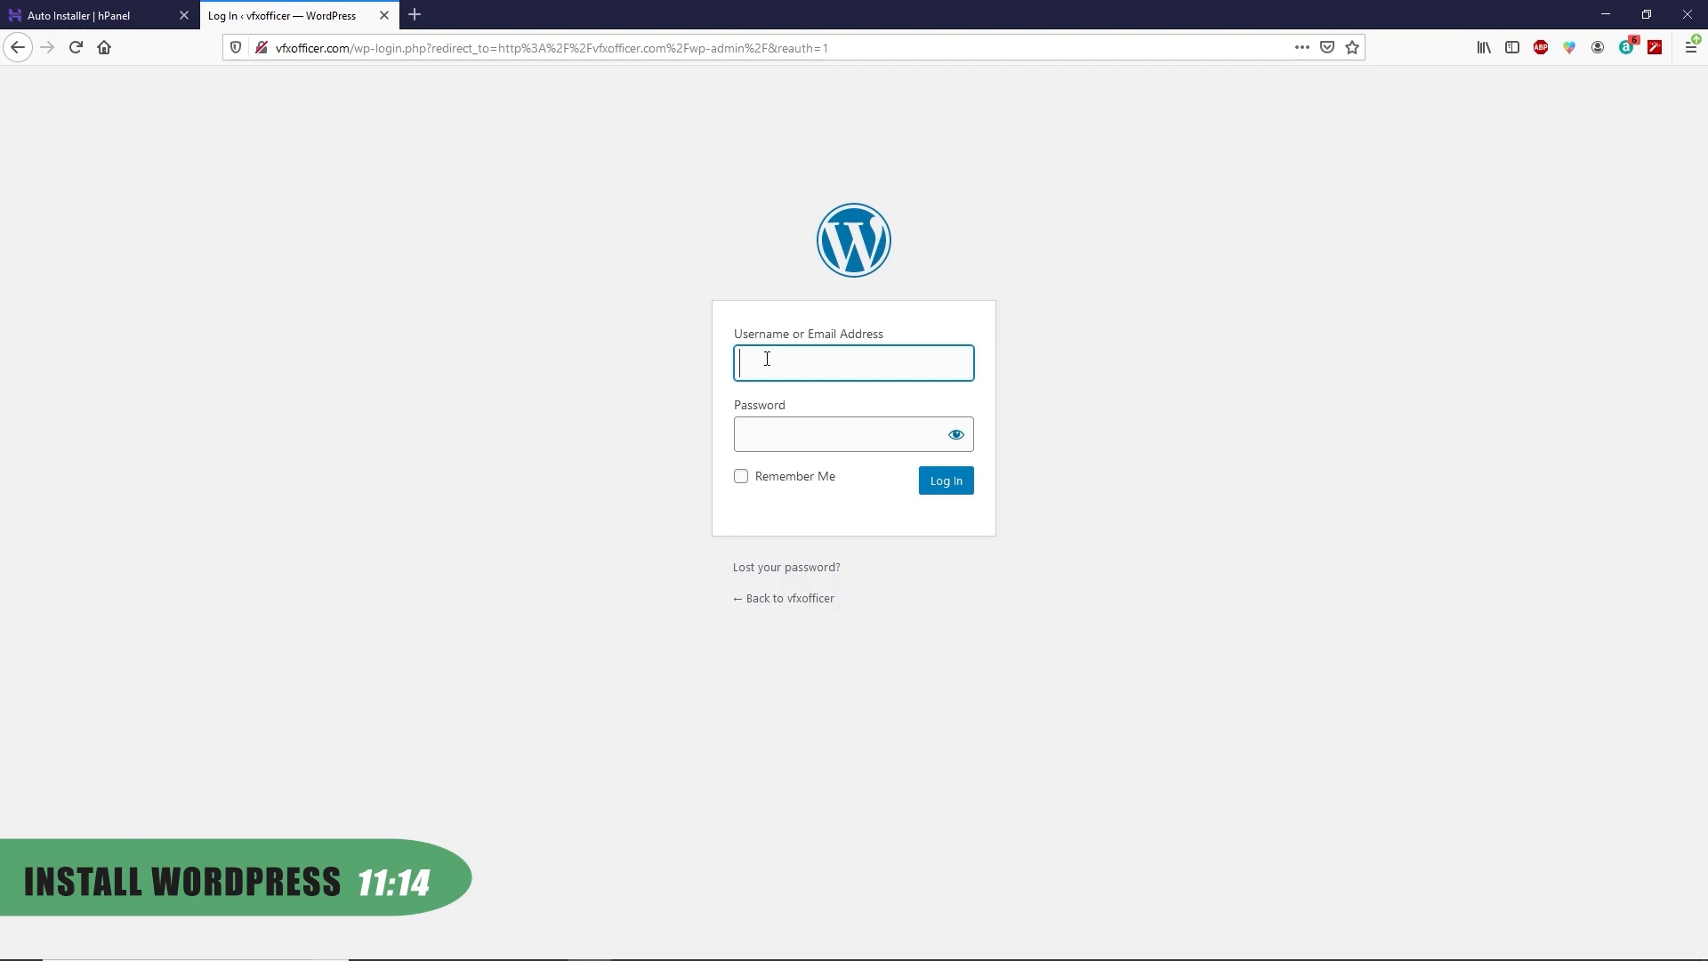
pyautogui.write('v')
pyautogui.write('fxofficer')
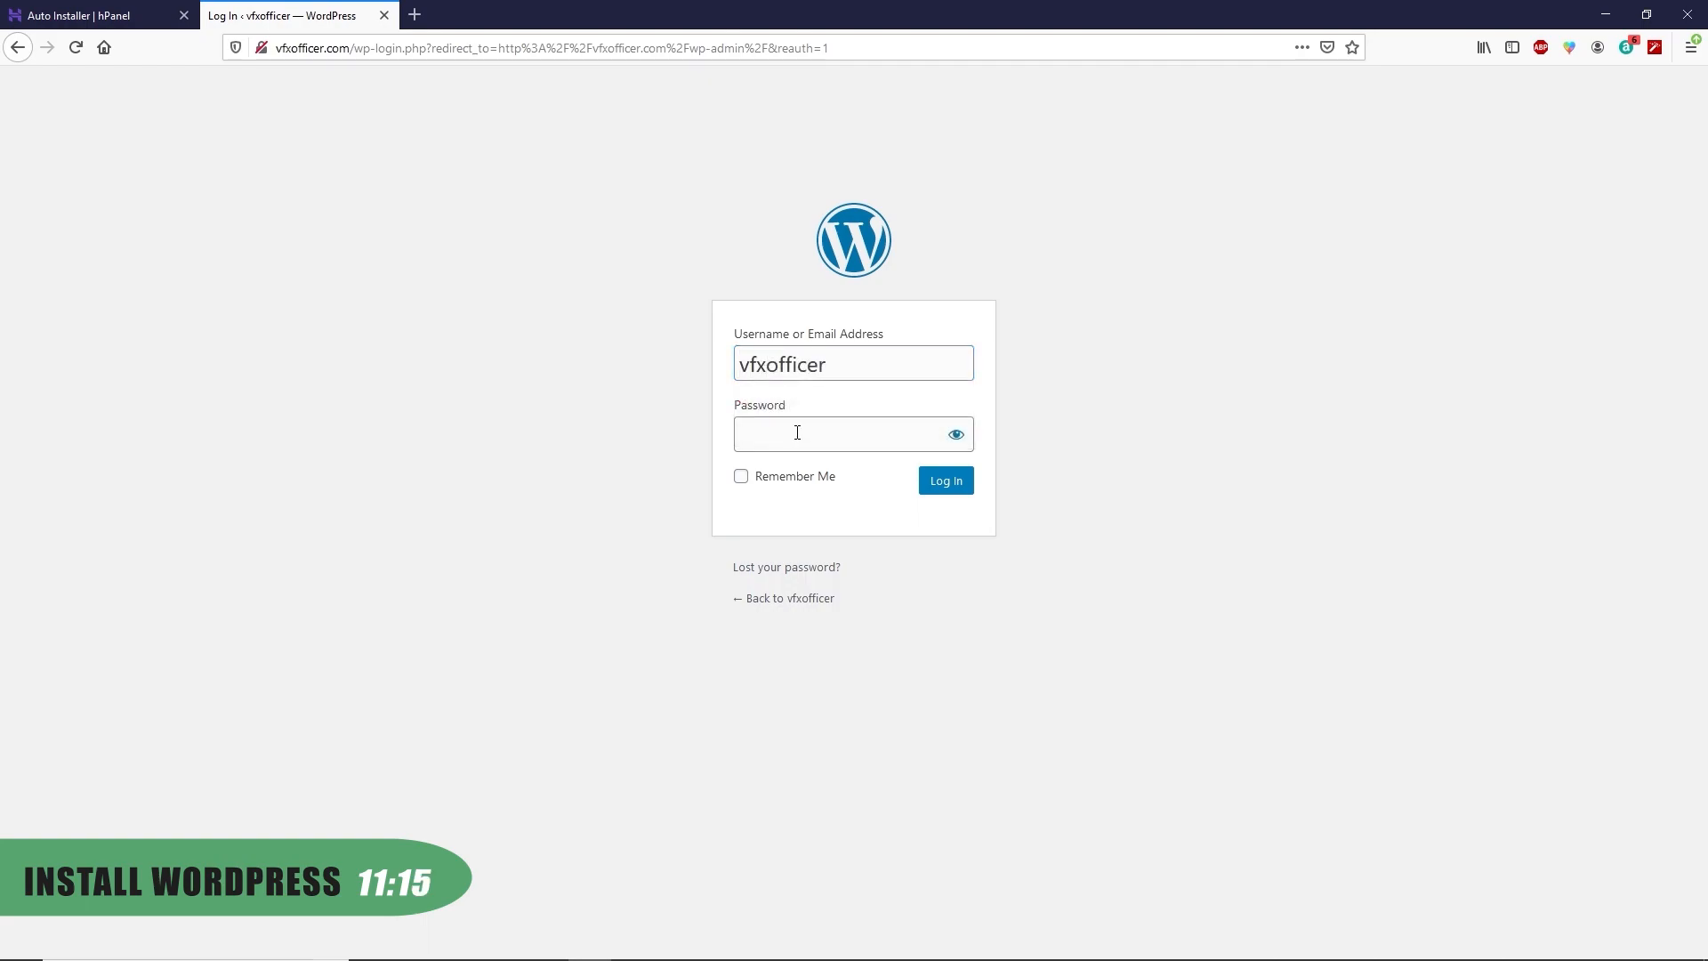
pyautogui.click(797, 432)
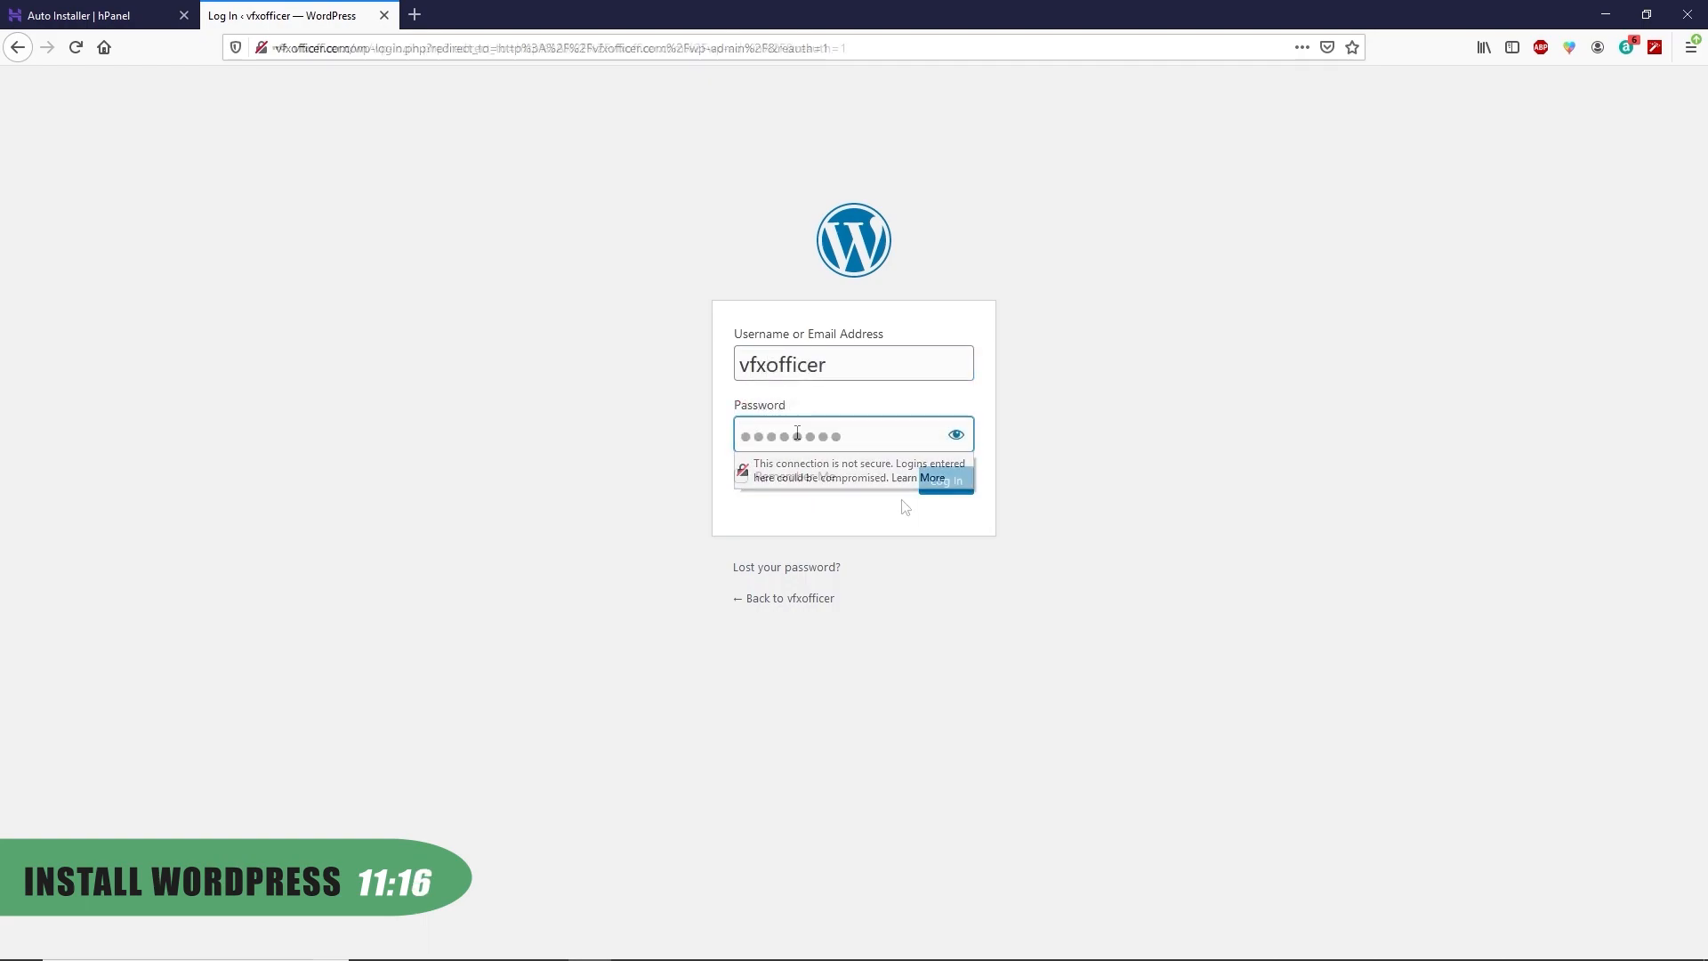
pyautogui.click(943, 485)
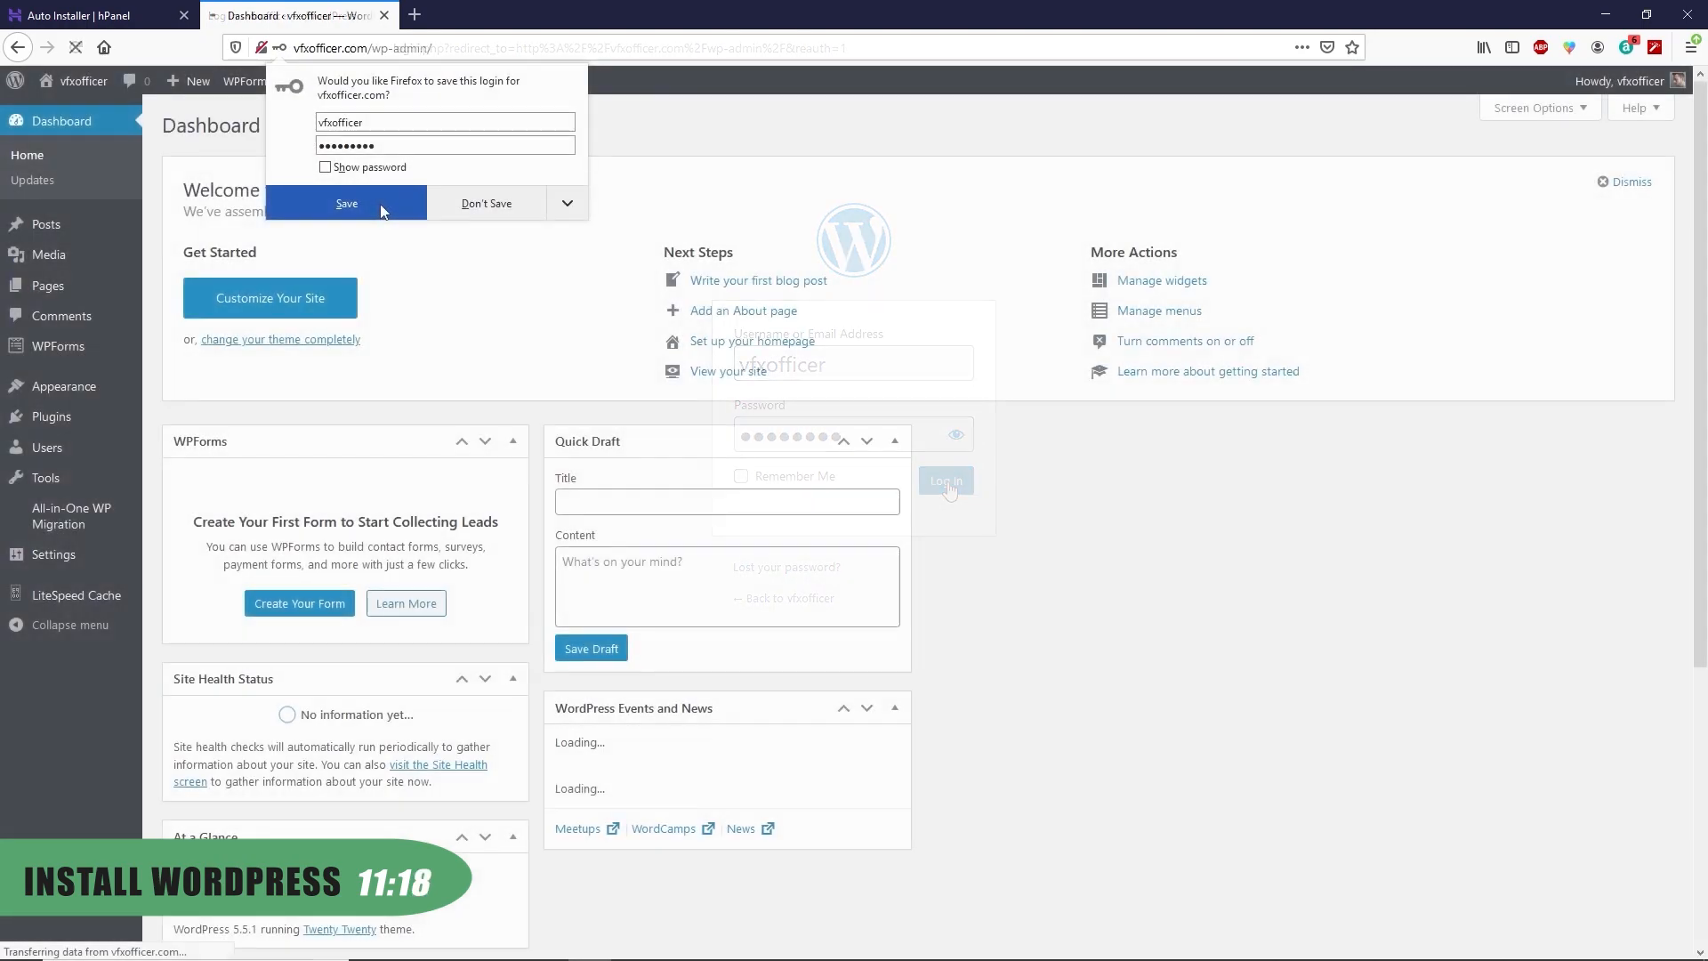
pyautogui.click(380, 211)
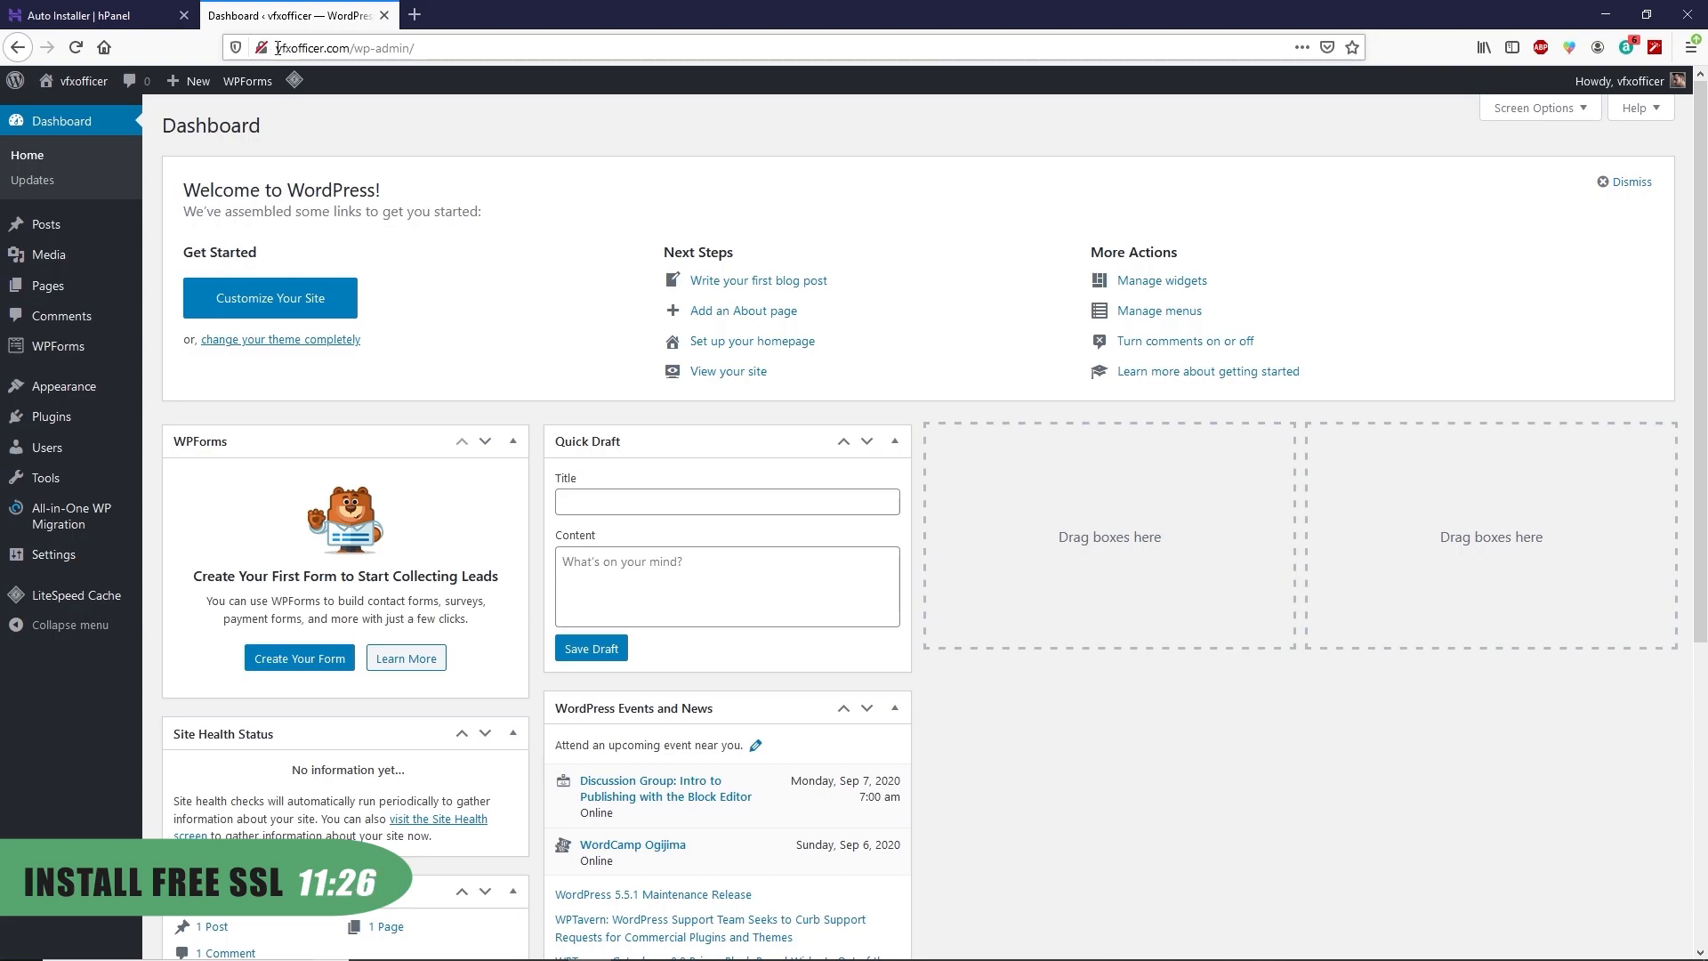
# Activate the SSL certificate for vfxofficer.com, then reload the WordPress dashboard over https
pyautogui.click(92, 15)
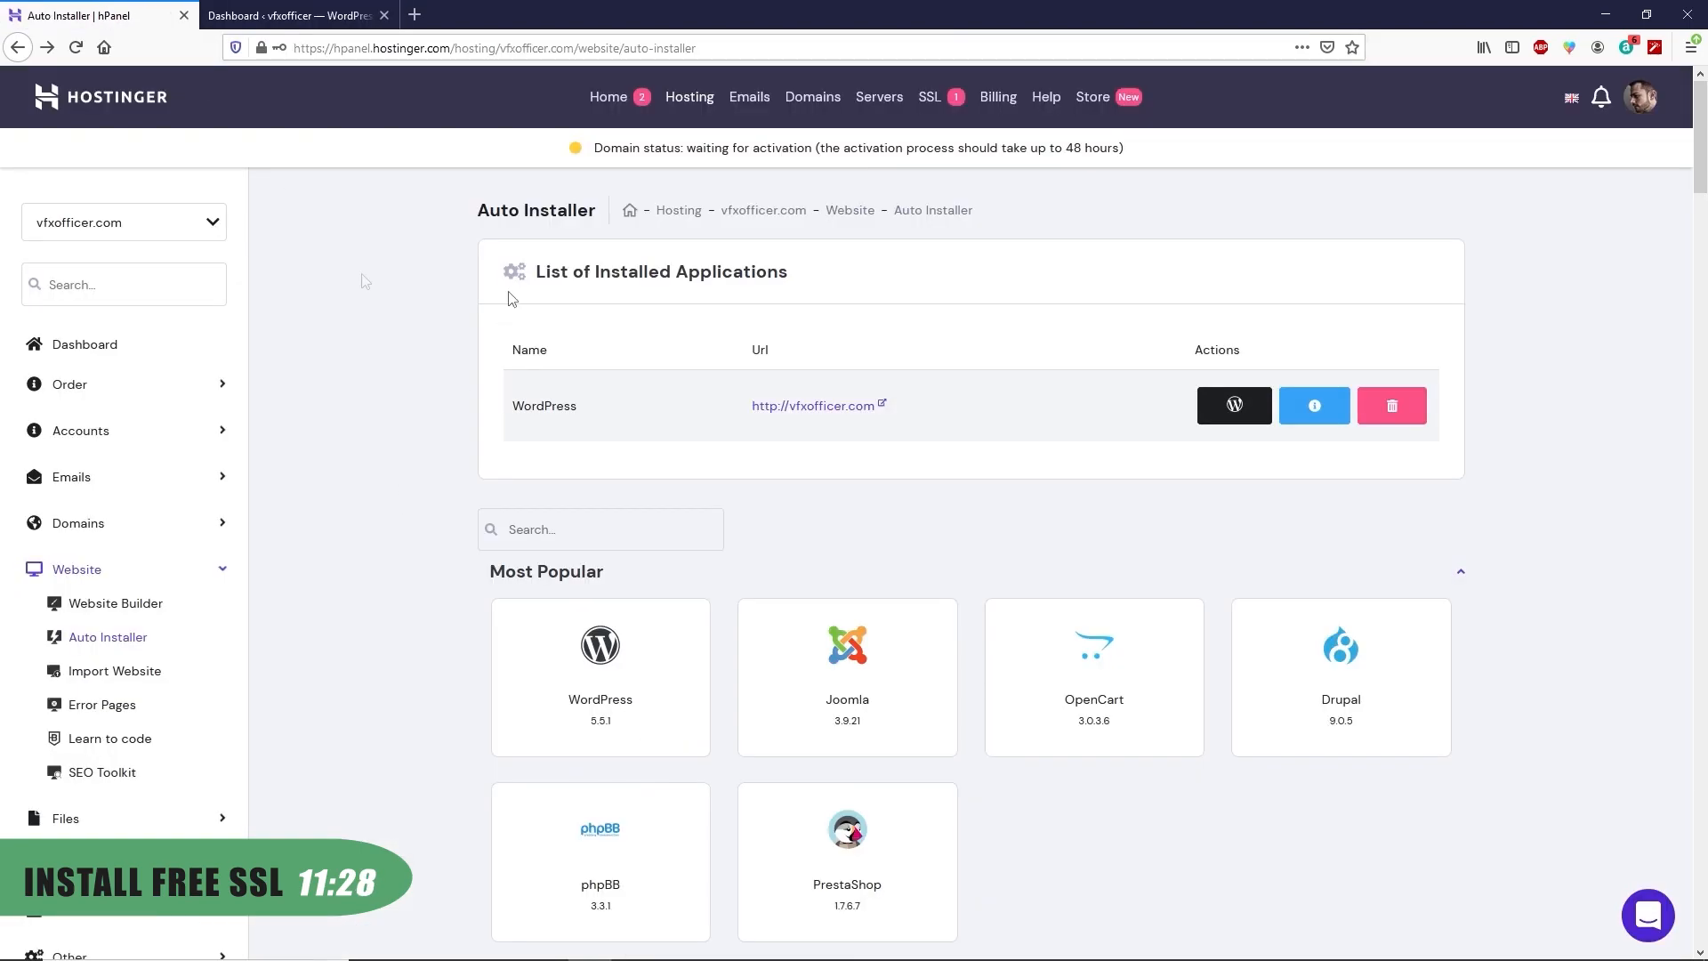
pyautogui.click(930, 98)
pyautogui.click(1263, 329)
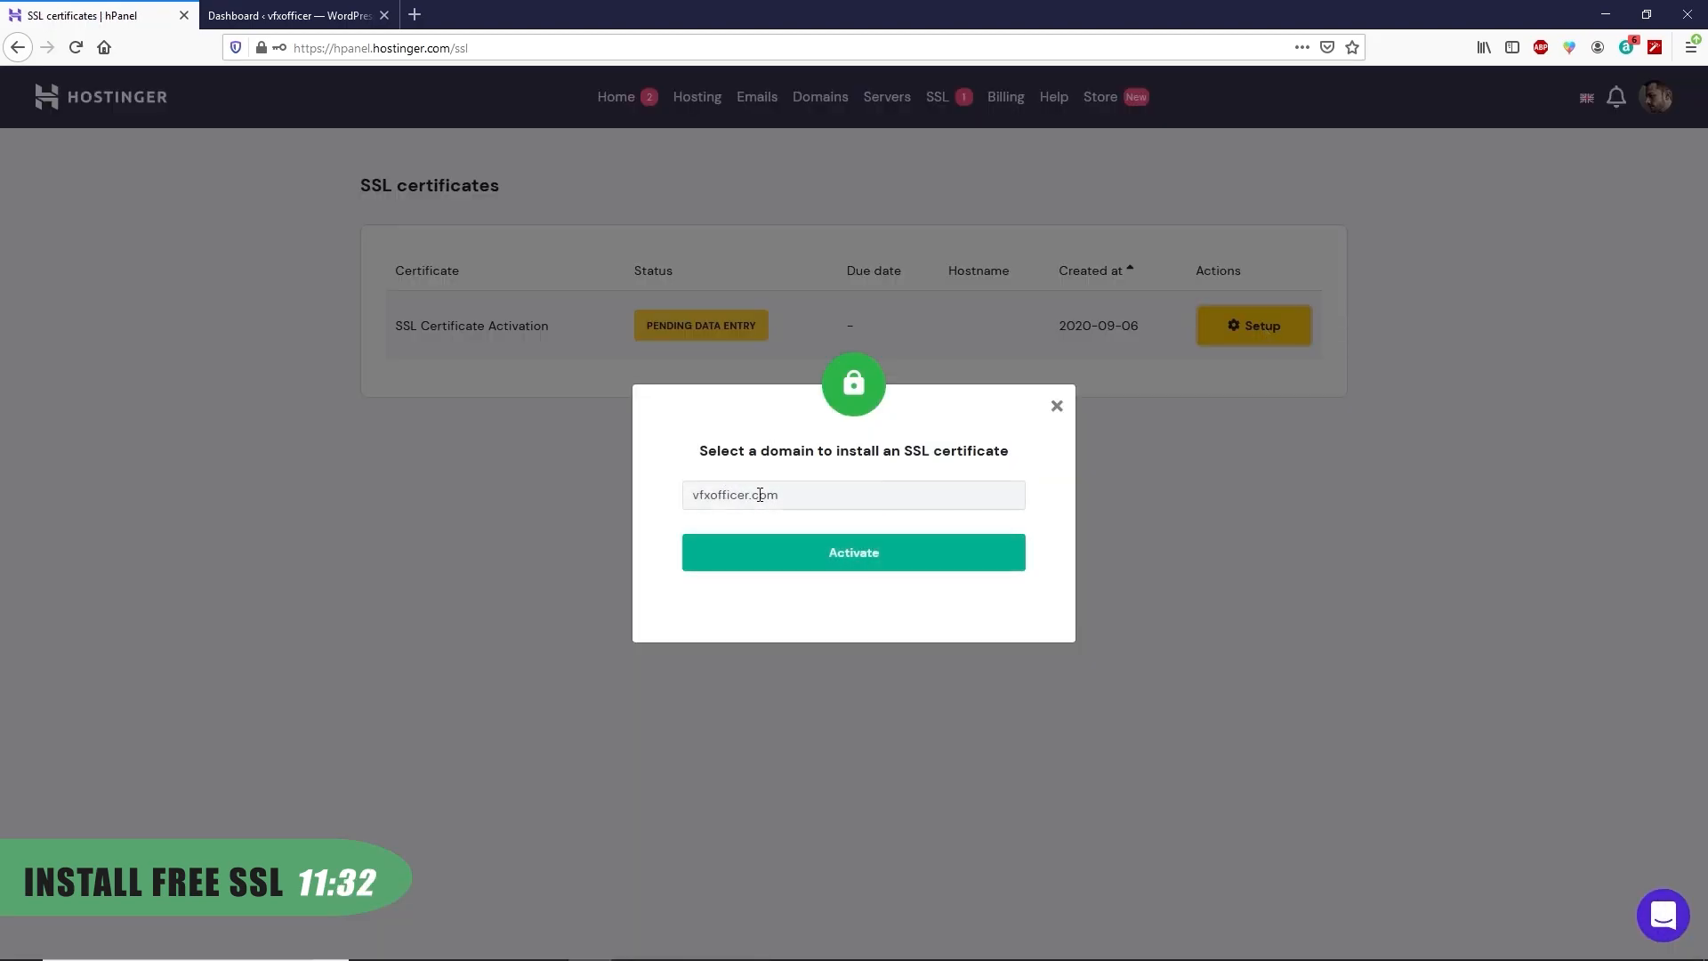
pyautogui.click(872, 557)
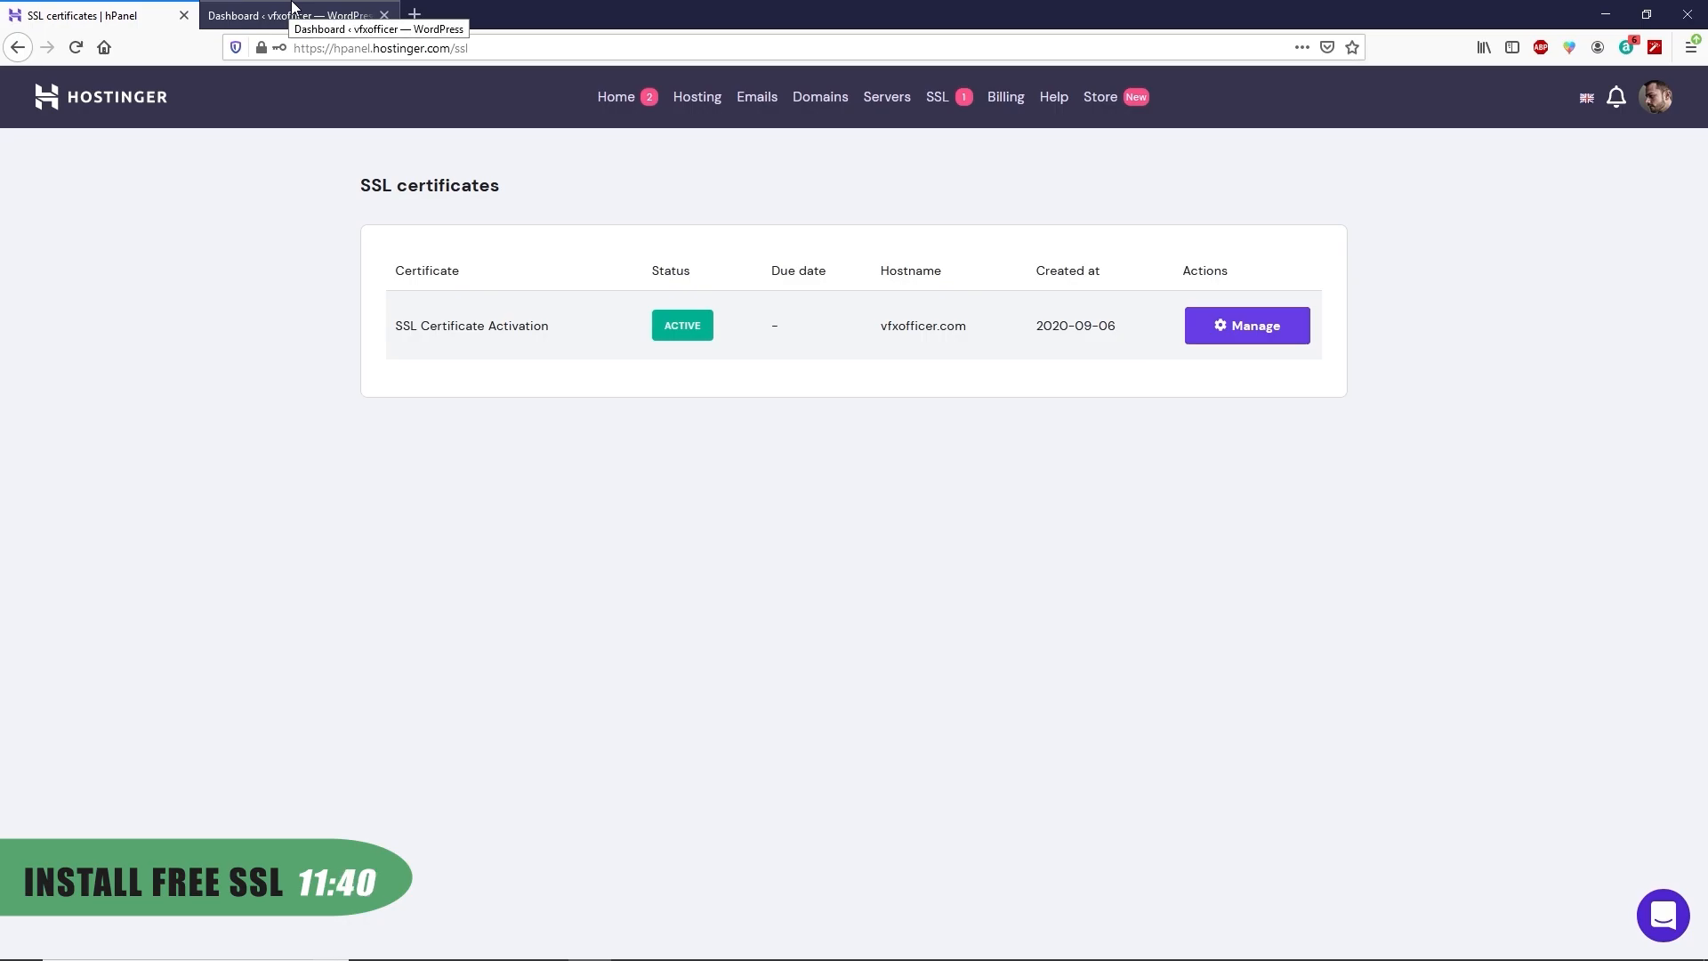
pyautogui.click(292, 11)
pyautogui.click(76, 48)
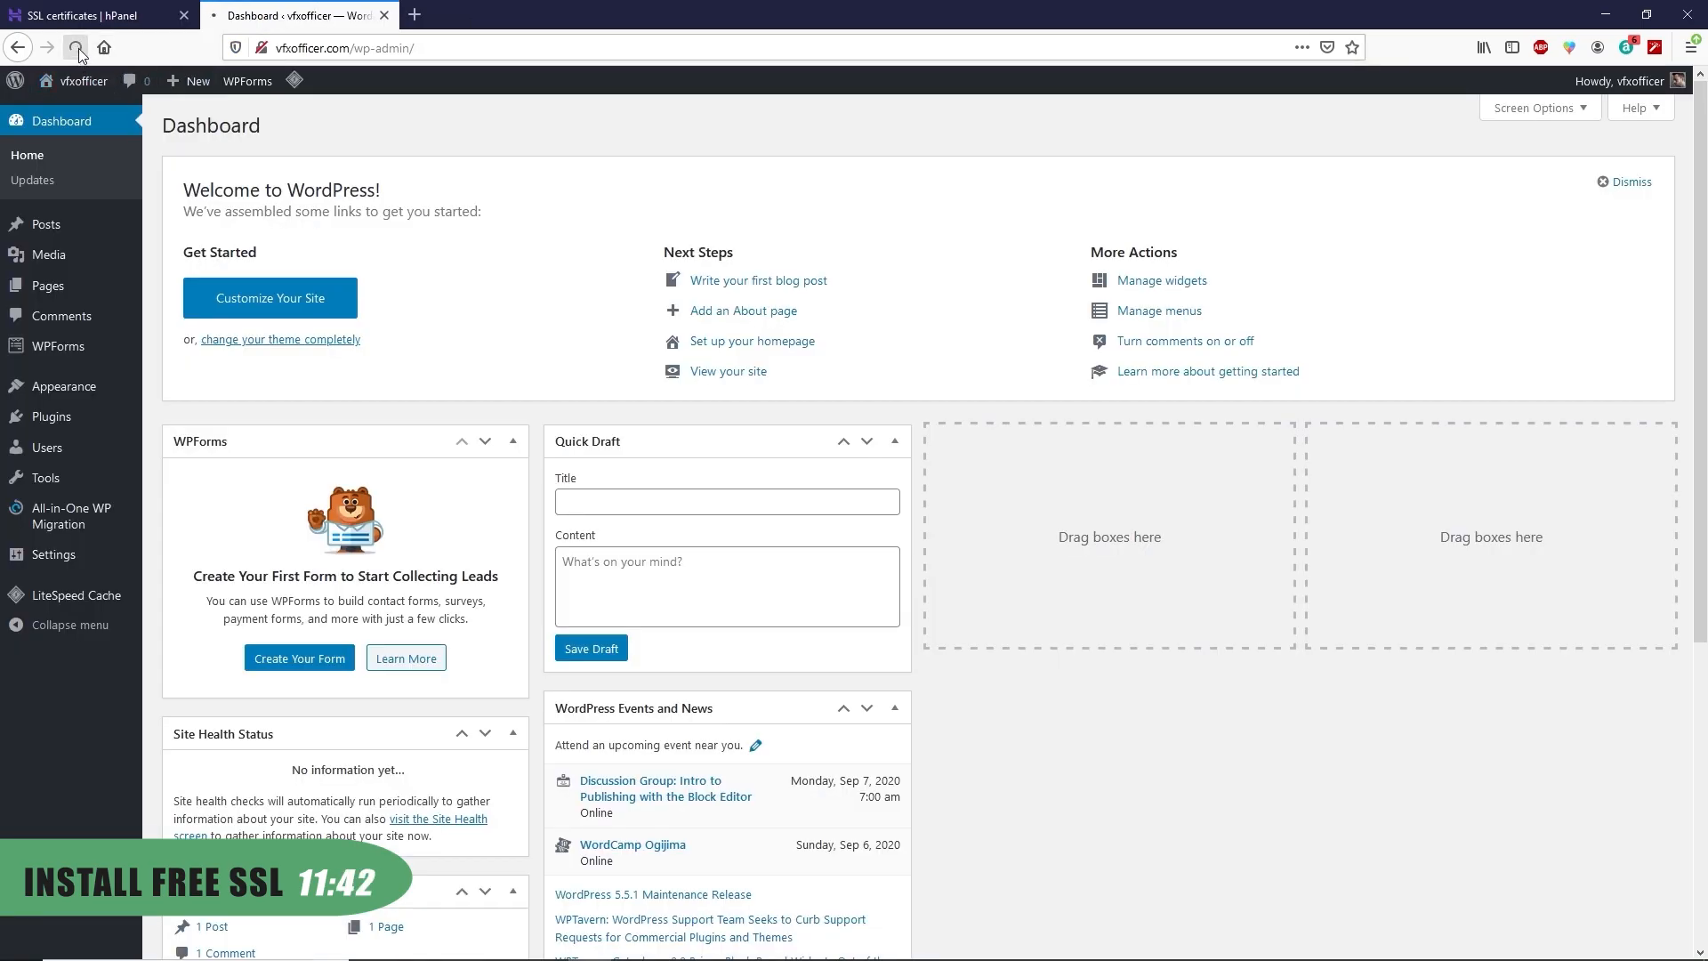
# Log back in to the https admin with the saved password and close the hPanel tab
pyautogui.click(780, 428)
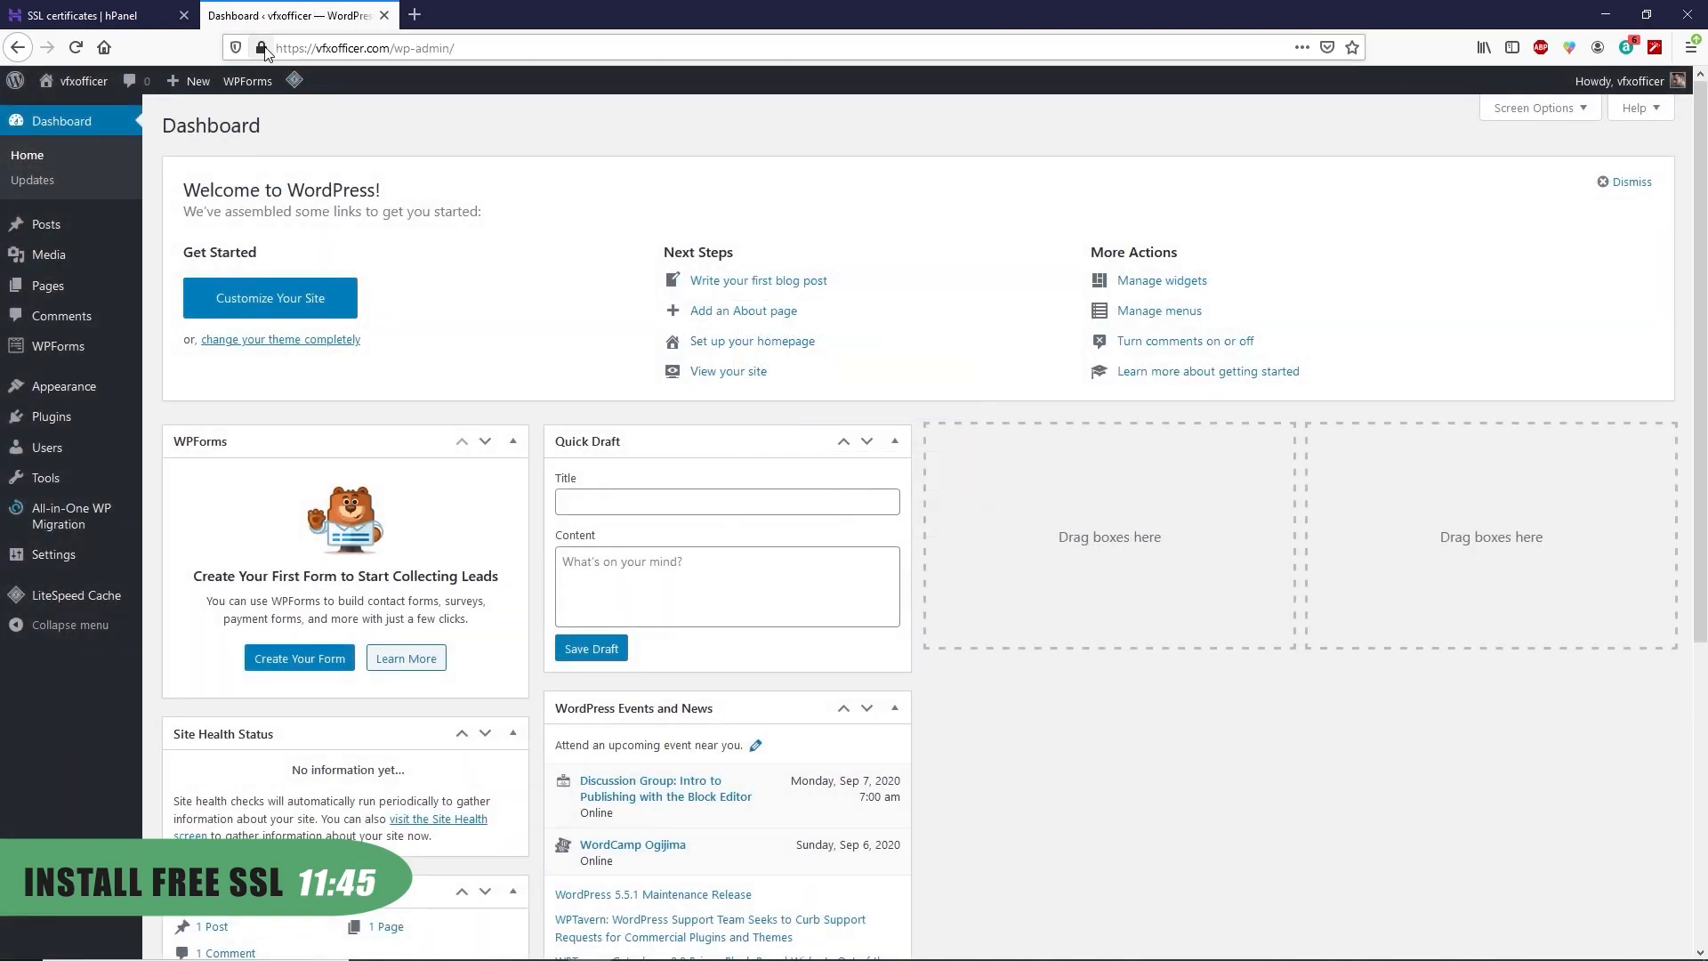
pyautogui.moveTo(264, 51)
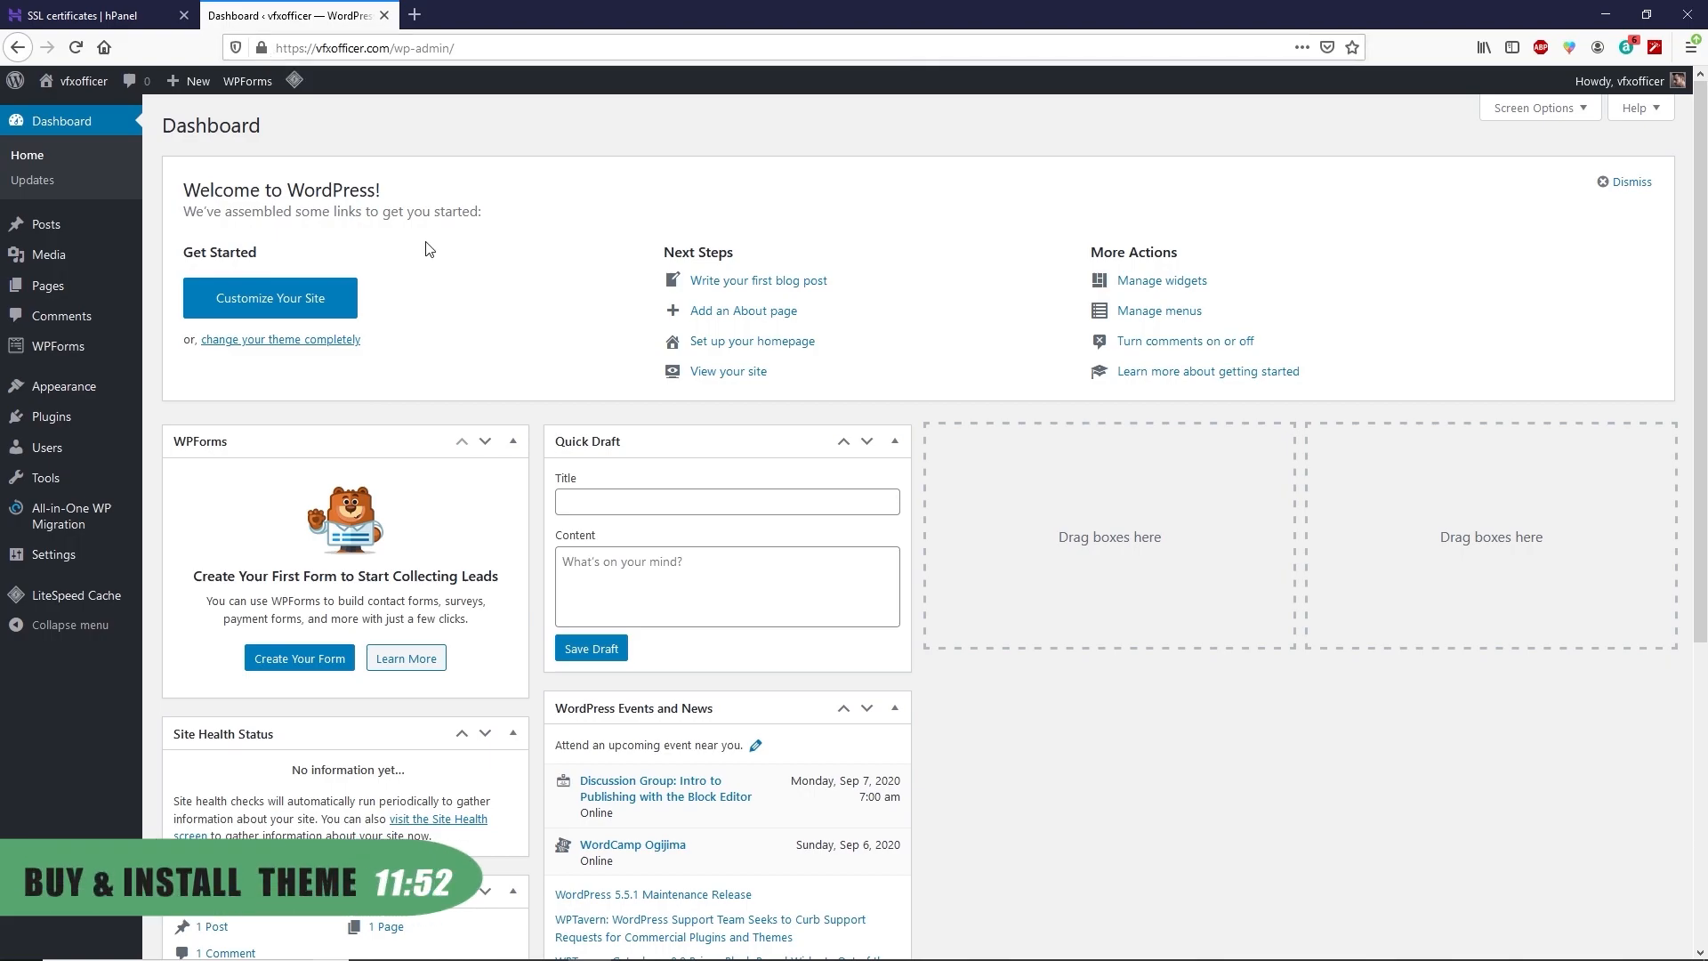
pyautogui.click(184, 15)
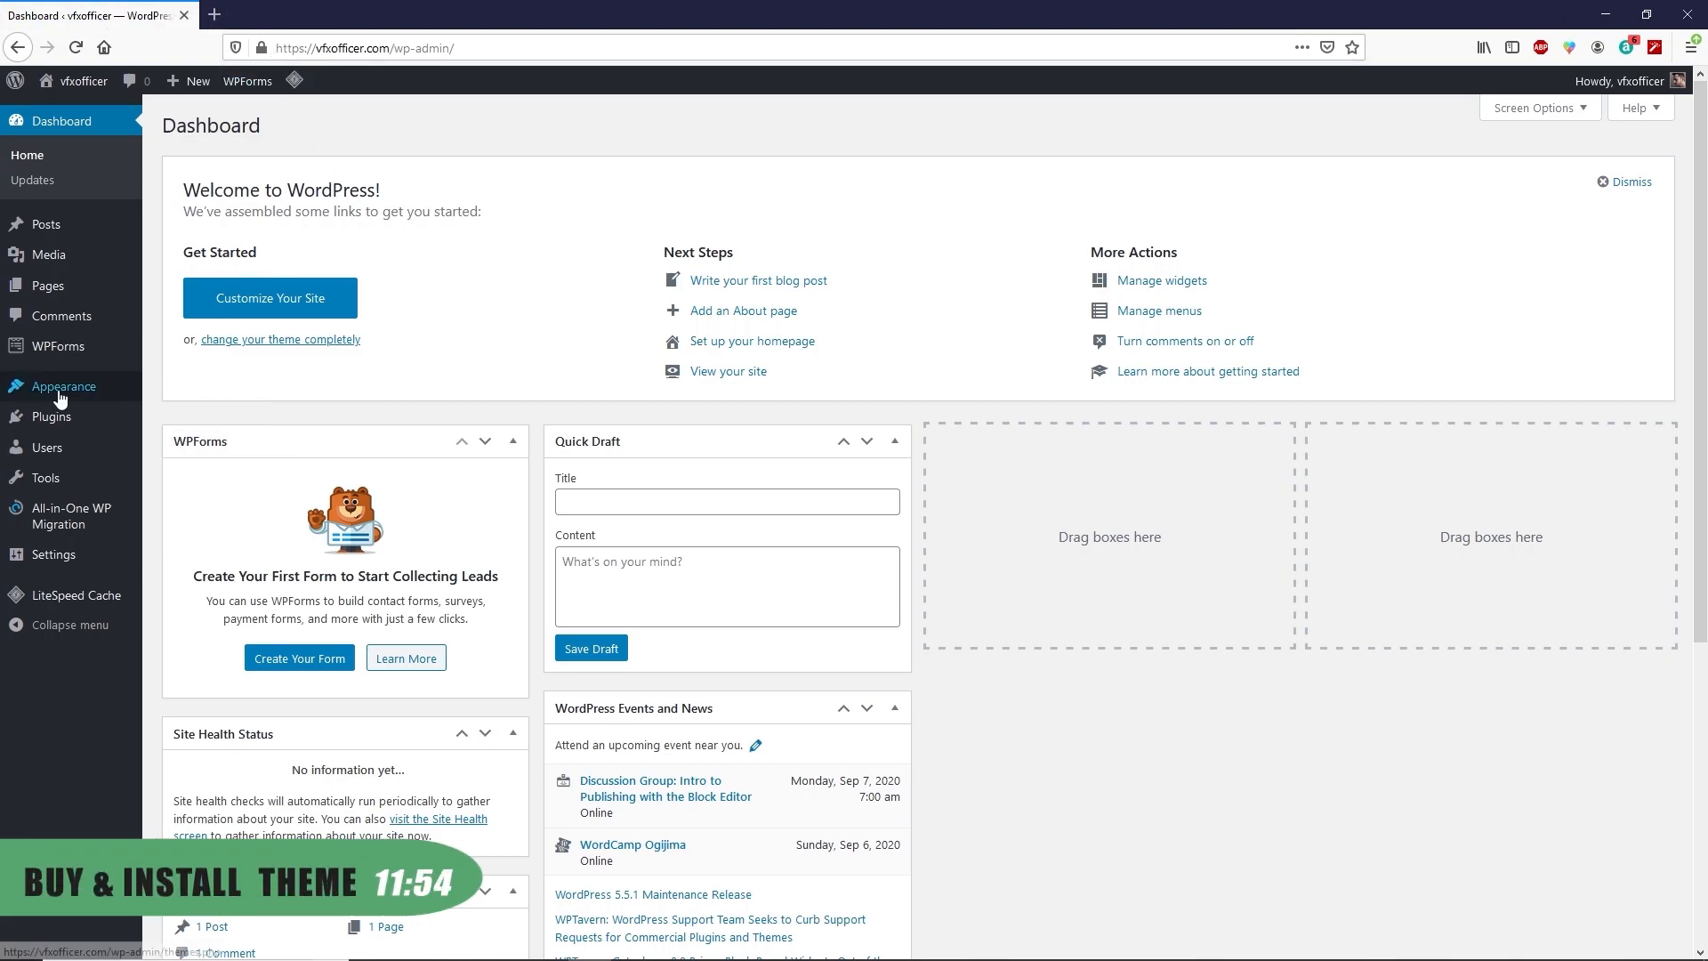
# Open Appearance > Themes > Add New and reveal the Upload Theme zip area
pyautogui.moveTo(61, 397)
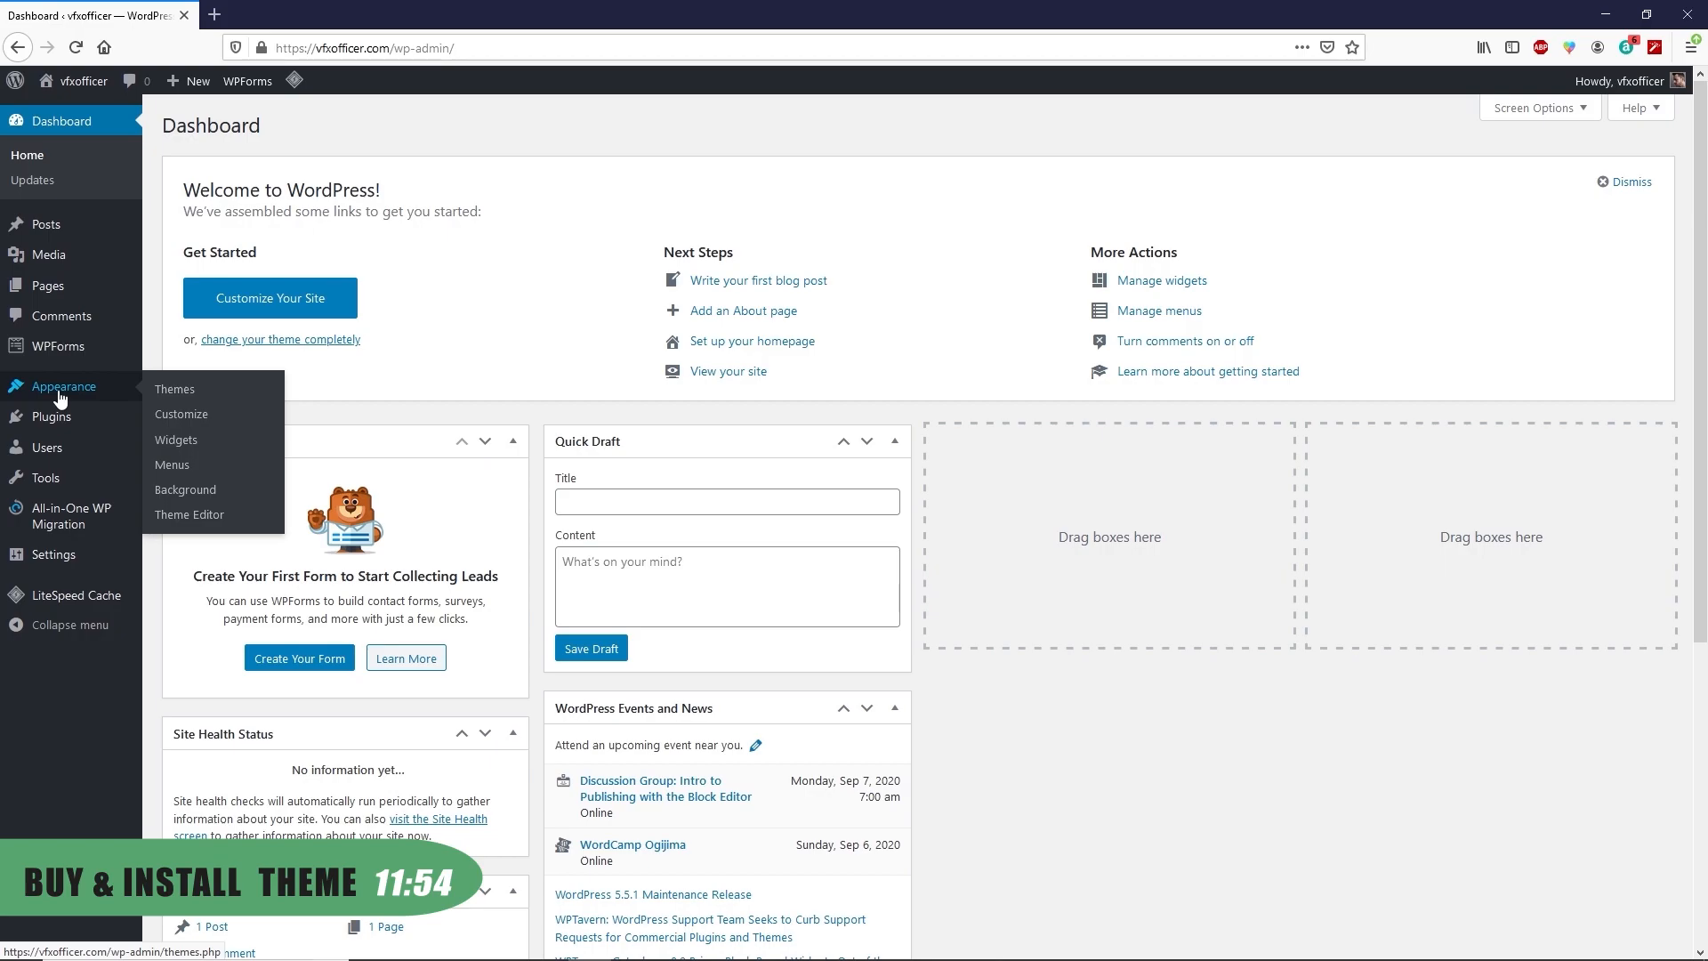
pyautogui.click(175, 388)
pyautogui.click(327, 129)
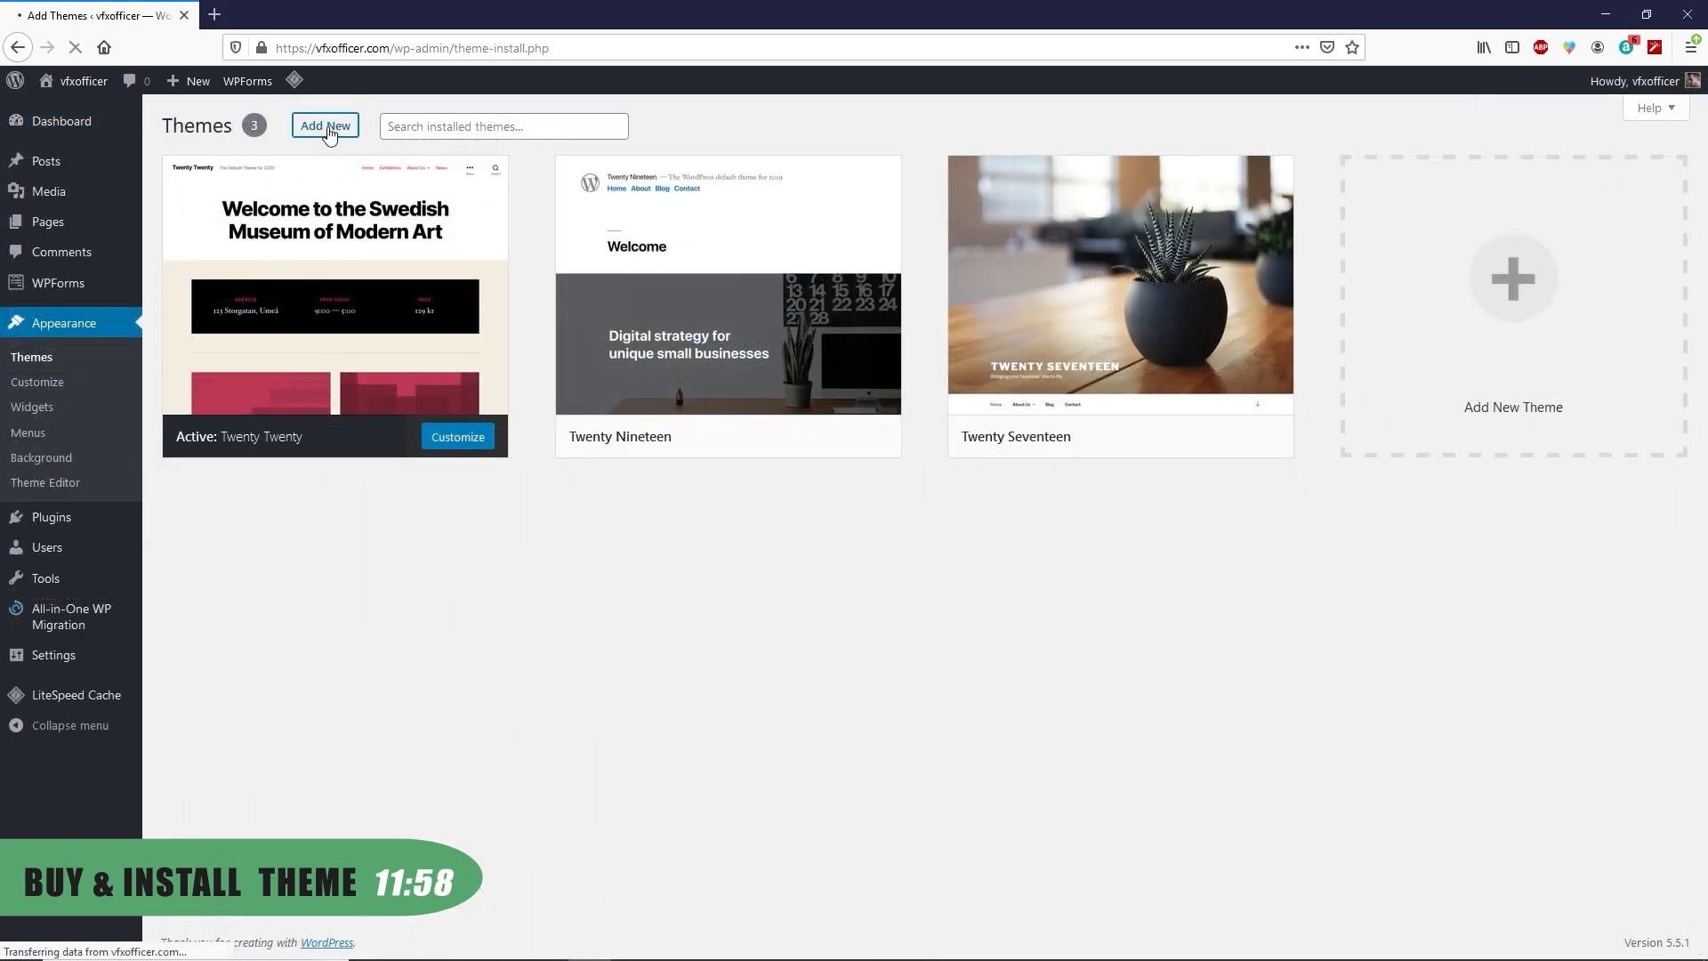
pyautogui.click(356, 129)
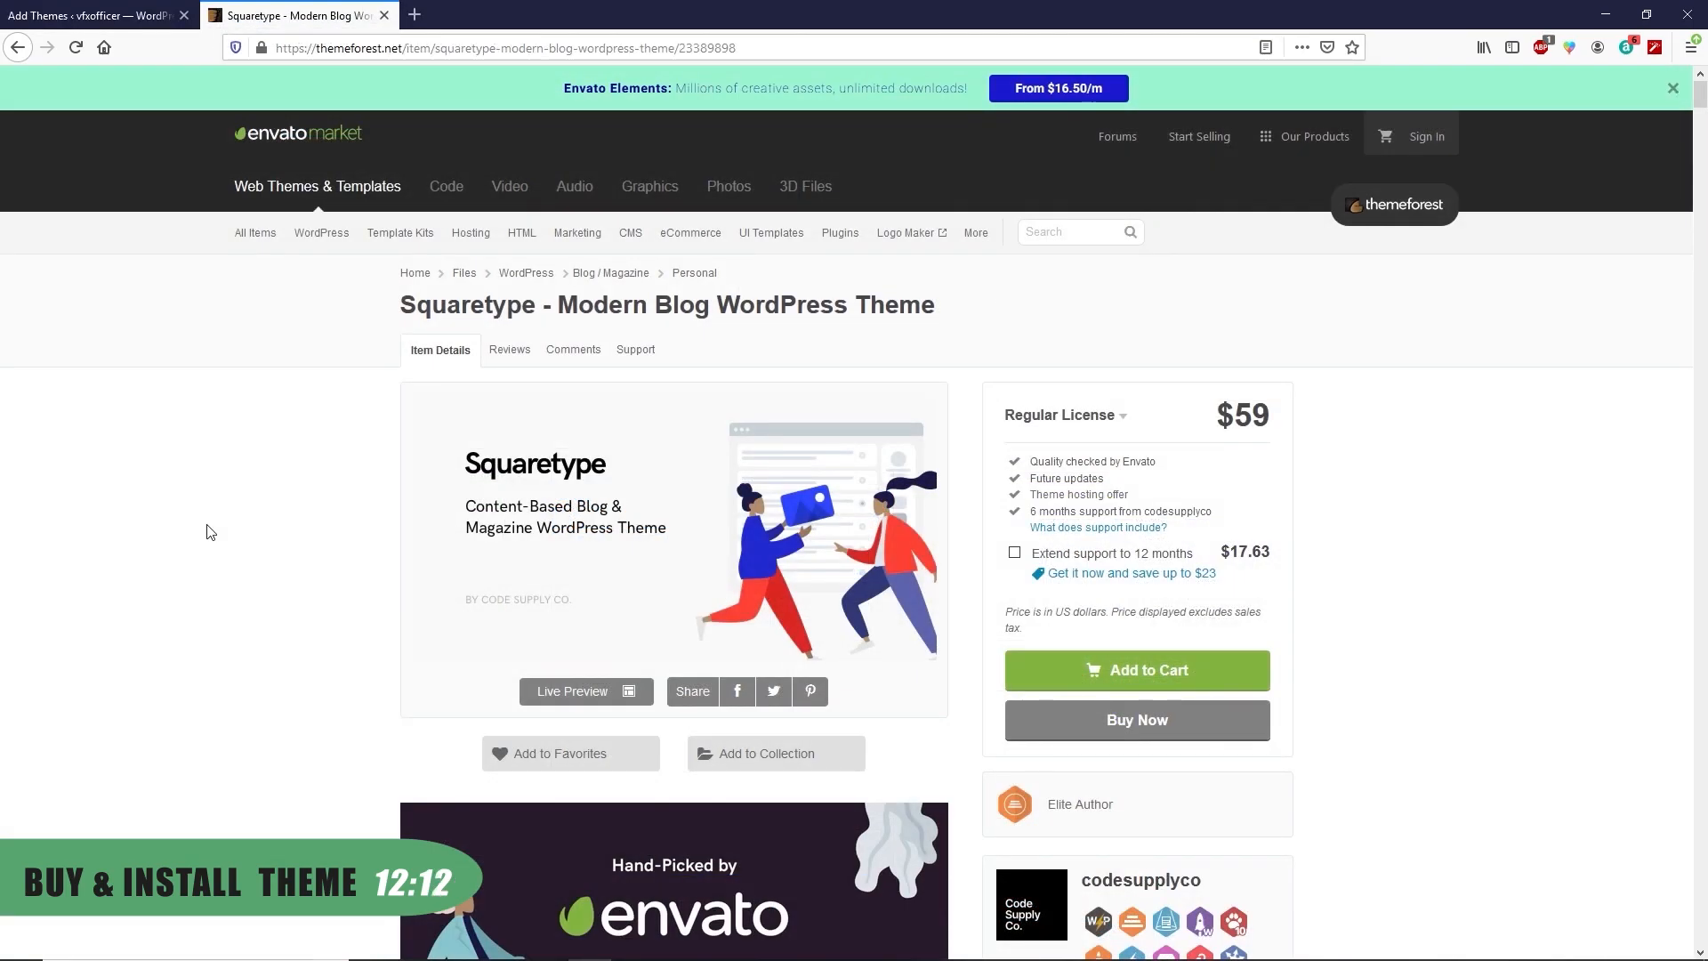
# Look over the Squaretype item page on ThemeForest, then return to WordPress Add Themes
pyautogui.scroll(-13, 212, 532)
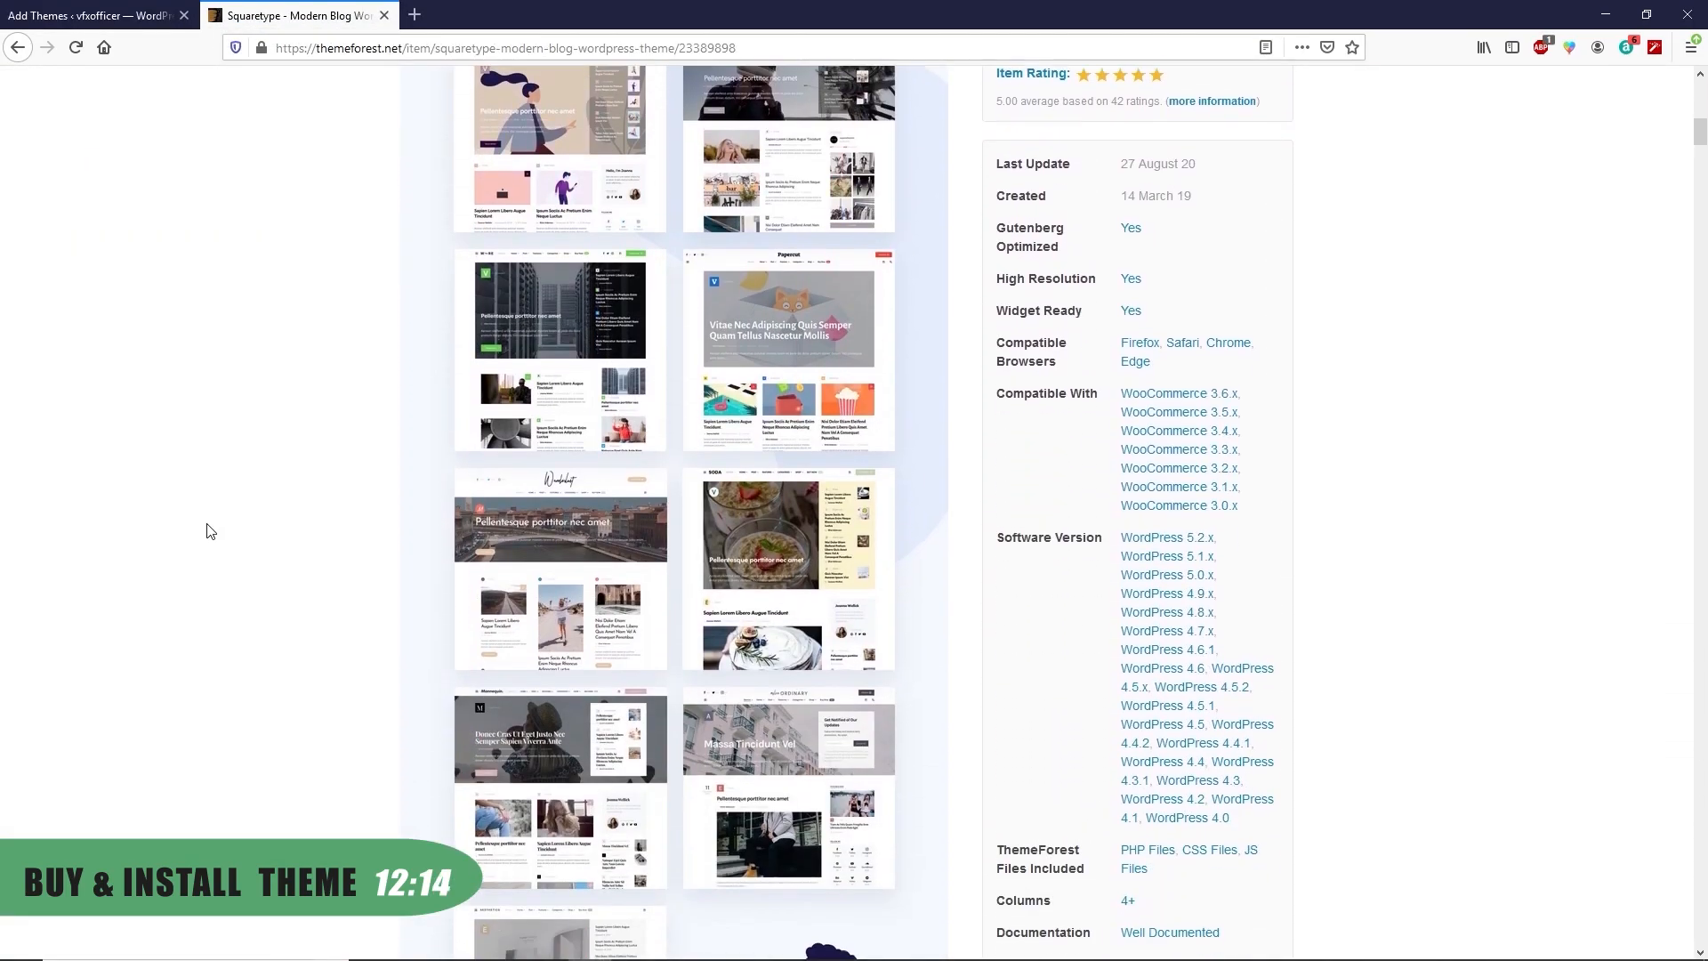
pyautogui.scroll(4, 210, 531)
pyautogui.scroll(8, 210, 531)
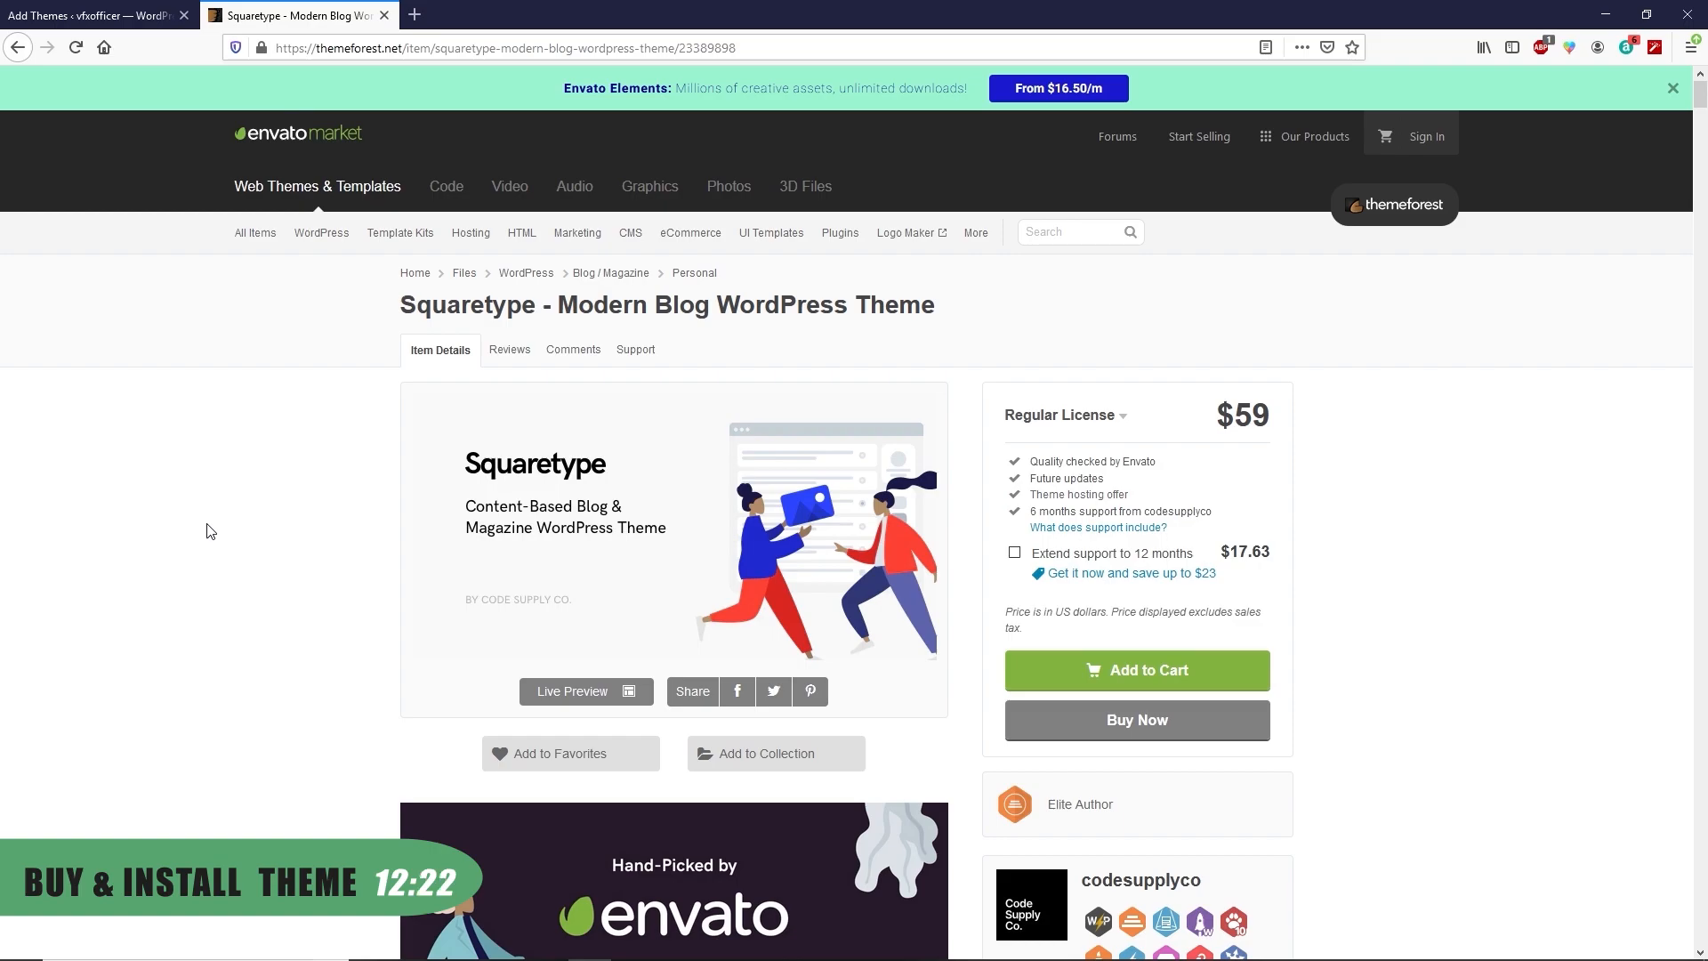
pyautogui.scroll(-2, 300, 507)
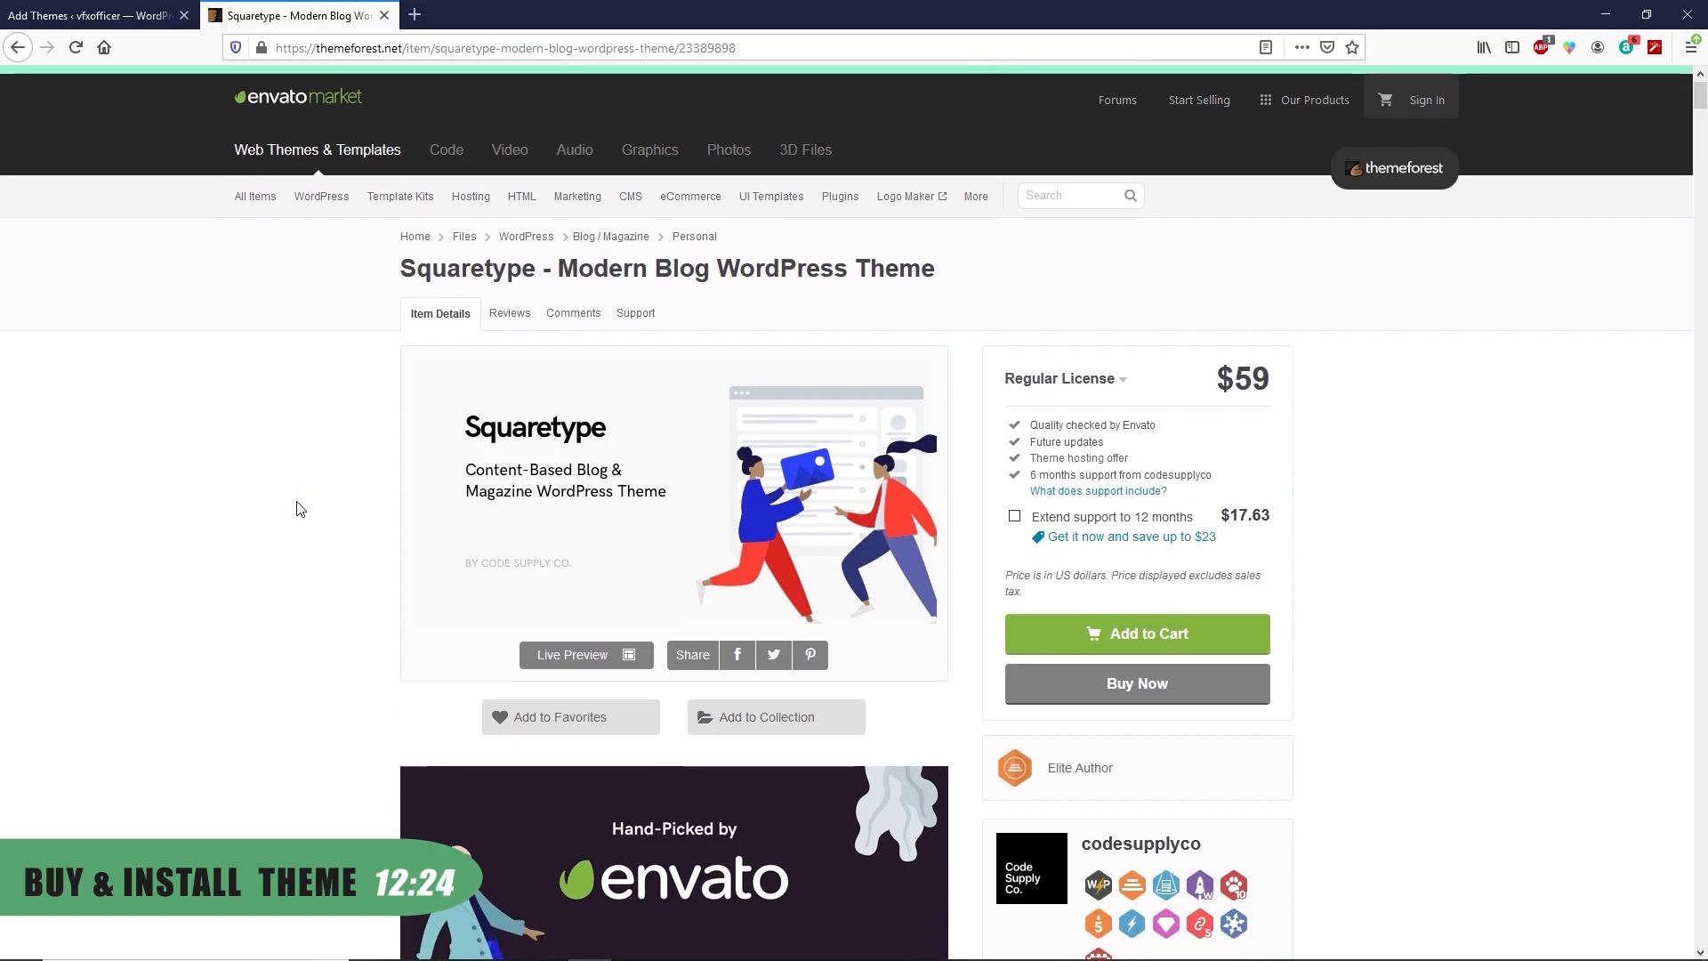
pyautogui.scroll(2, 300, 509)
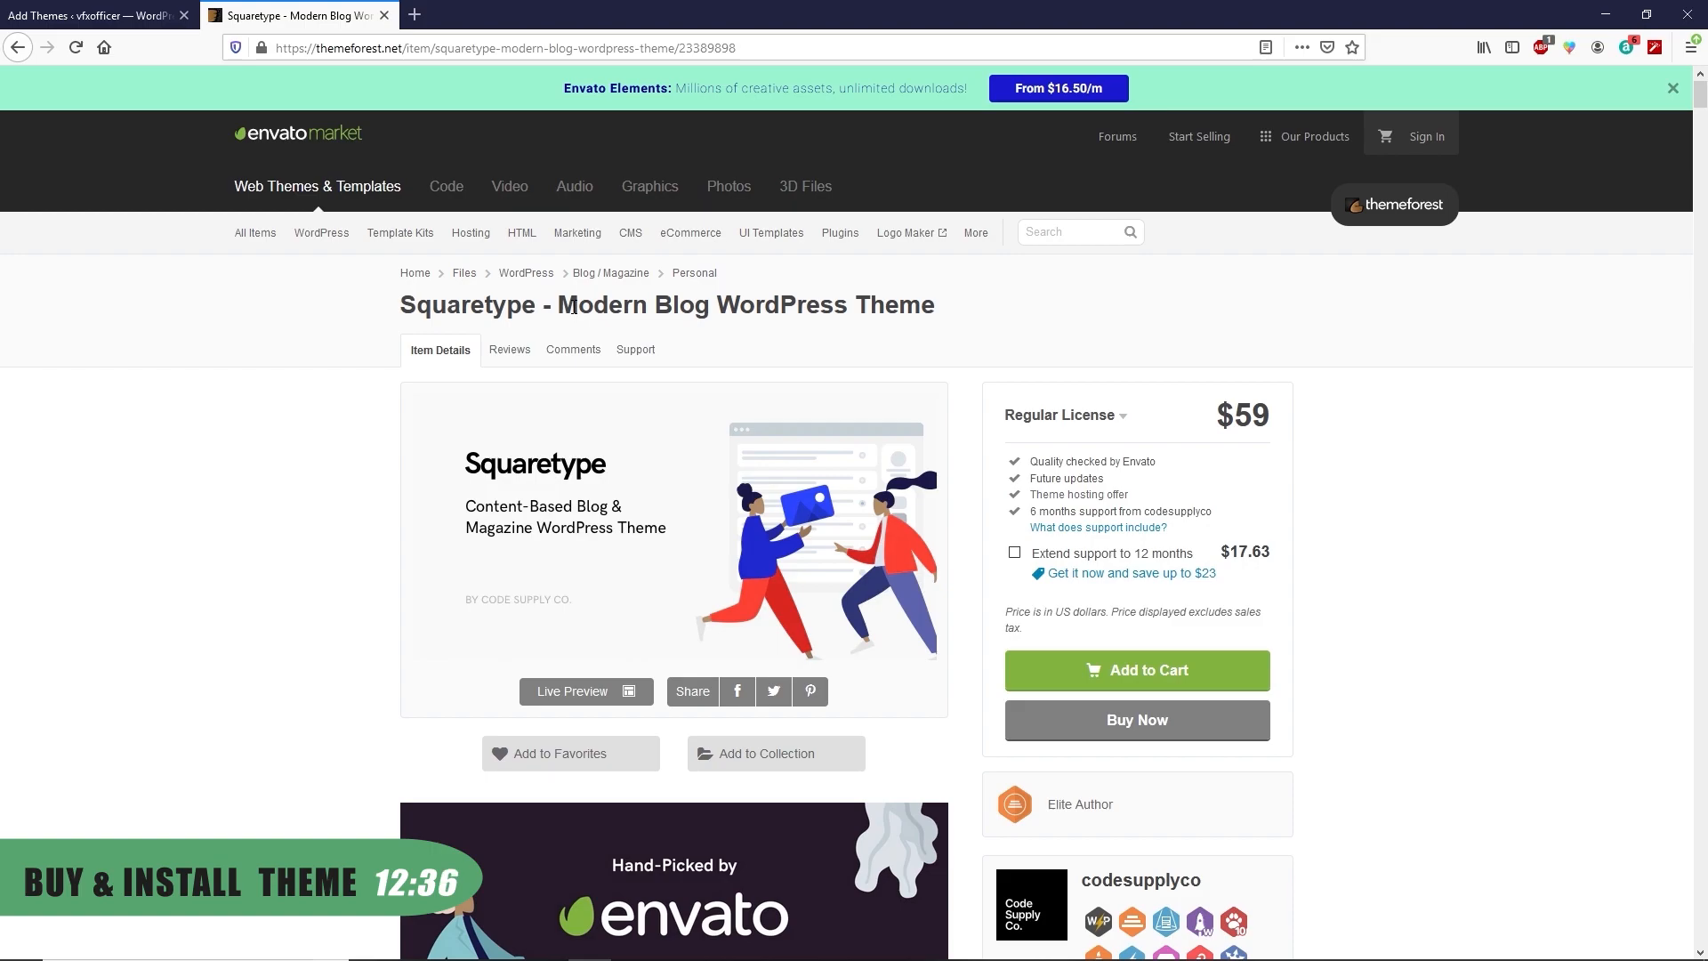
pyautogui.click(91, 9)
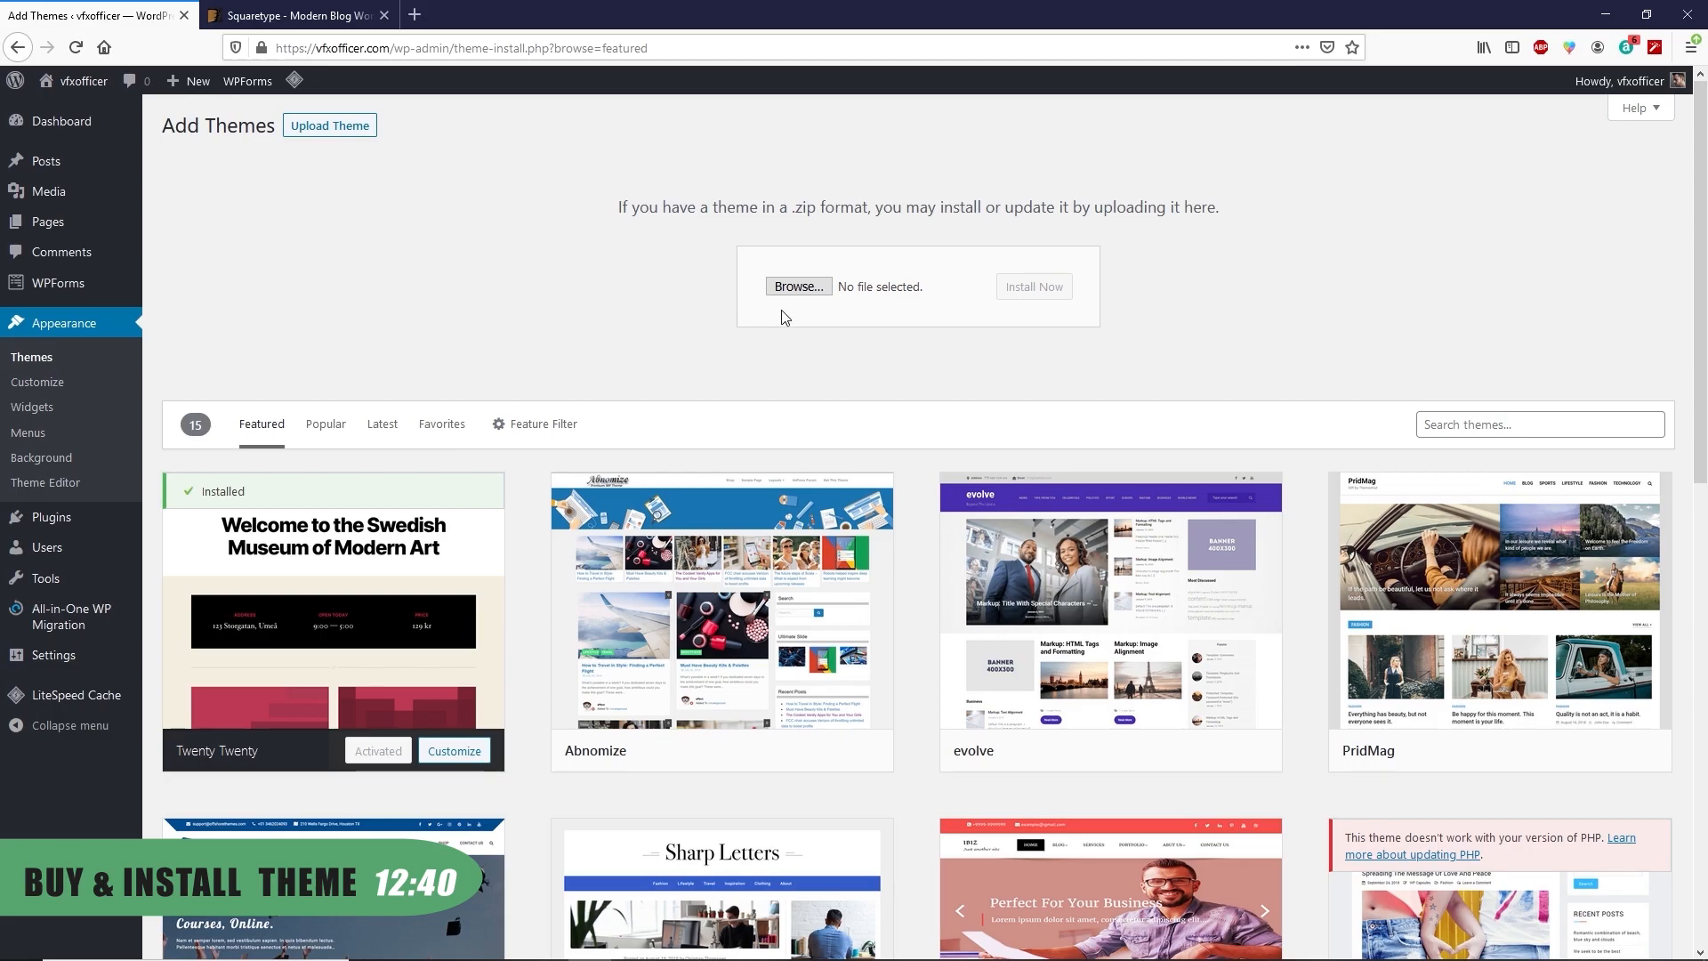
# Upload squaretype.zip as a theme, install it and activate Squaretype
pyautogui.hotkey('alt', 'Tab')
pyautogui.moveTo(1220, 420); pyautogui.dragTo(805, 294)
pyautogui.click(856, 354)
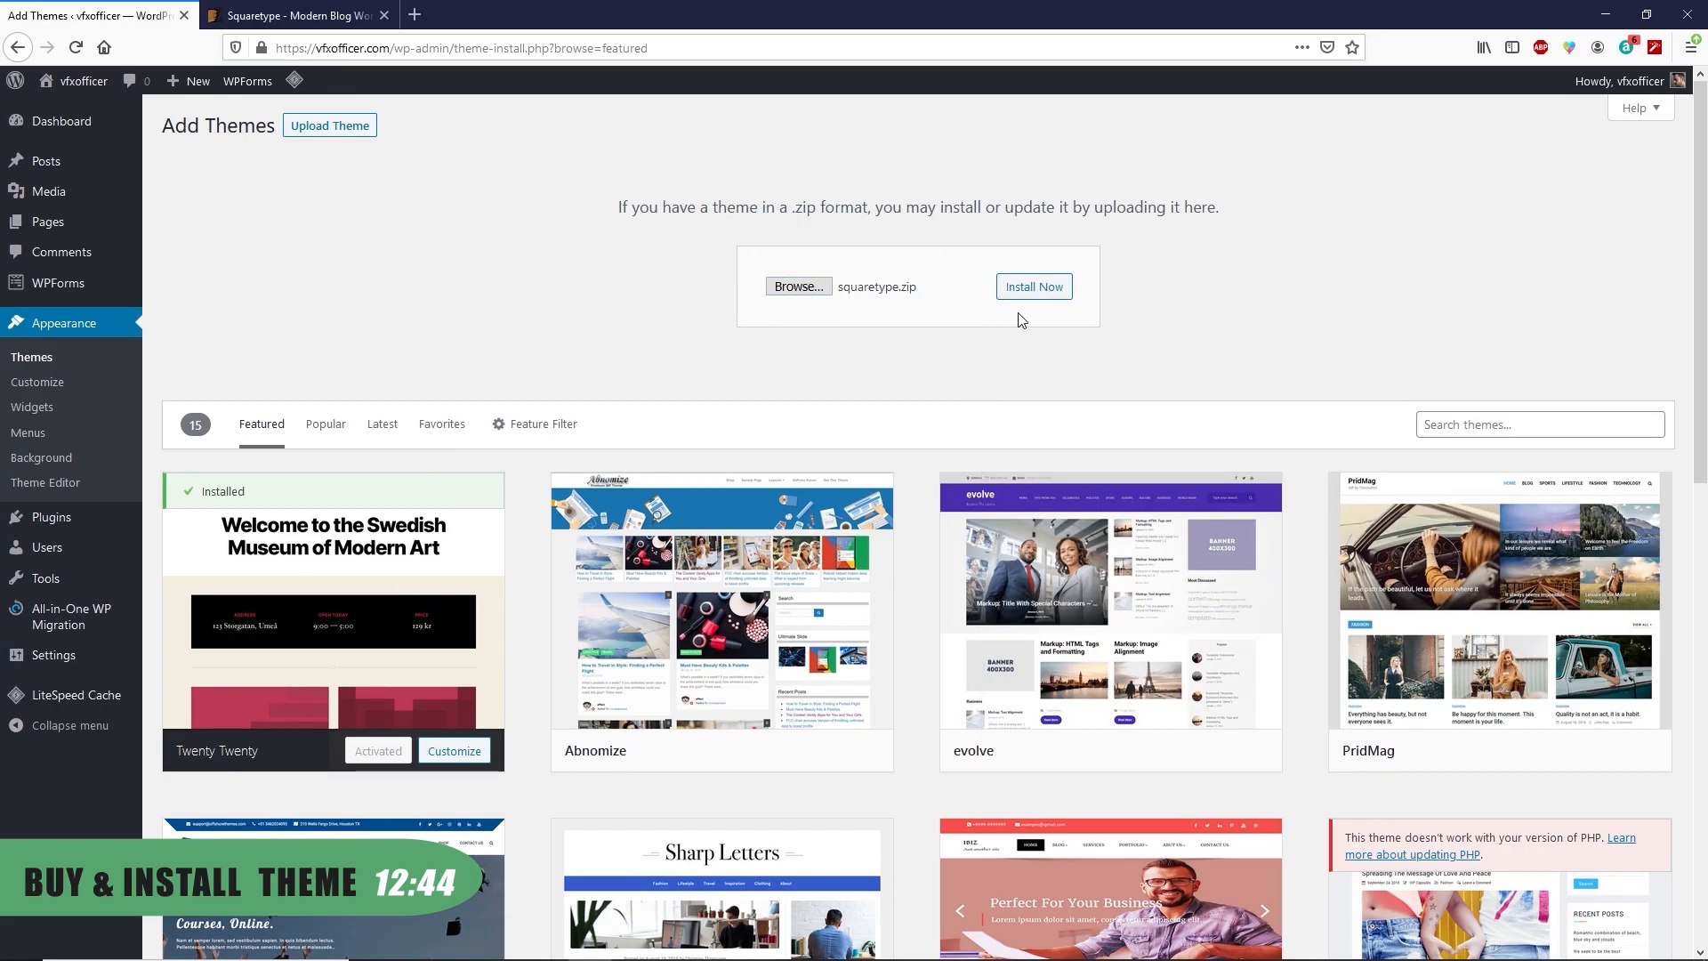
pyautogui.click(1044, 290)
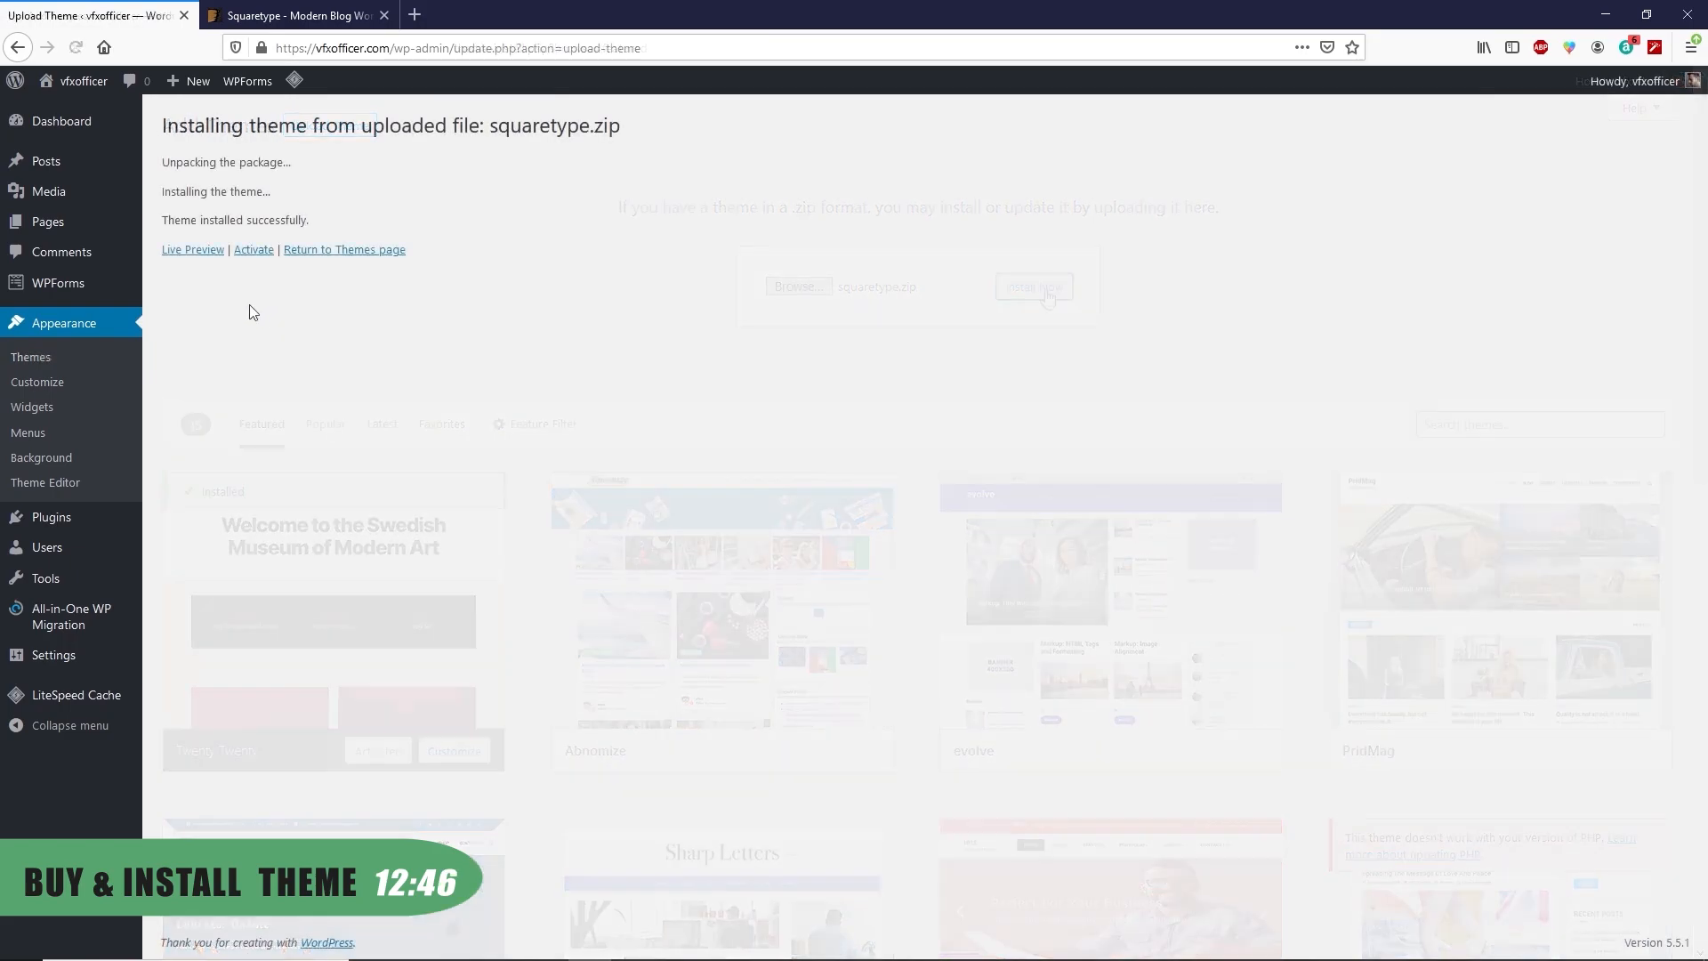
pyautogui.click(256, 252)
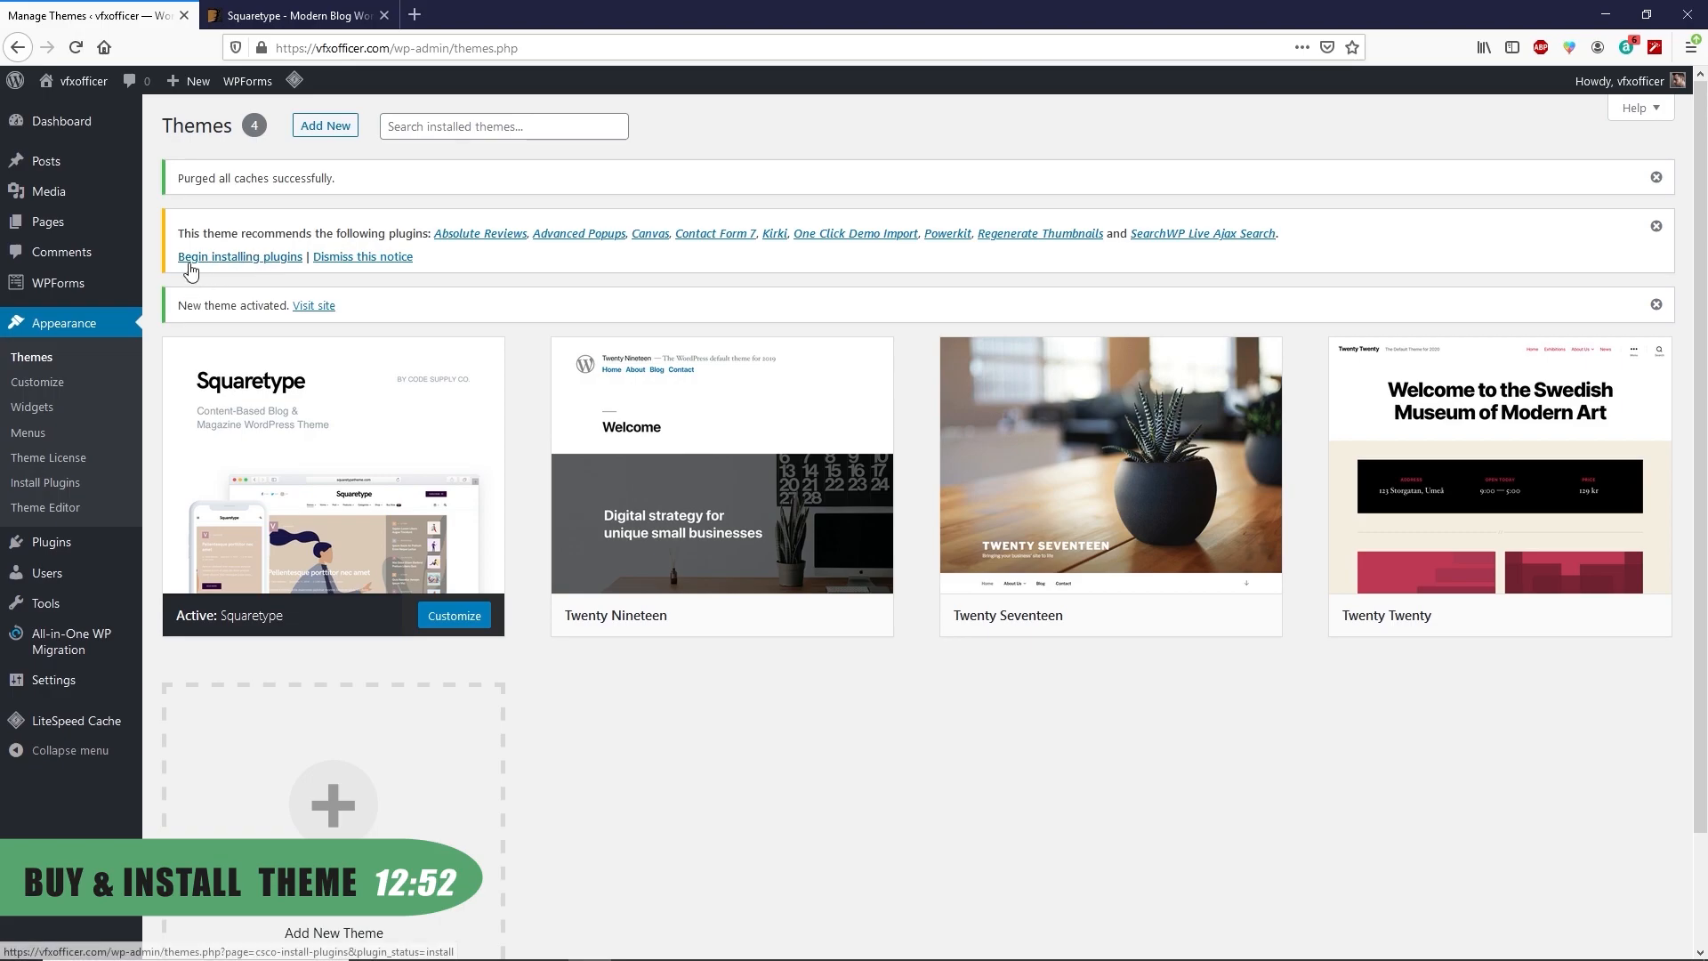
# Bulk-install and activate all nine Squaretype recommended plugins, then return to the Dashboard
pyautogui.click(224, 257)
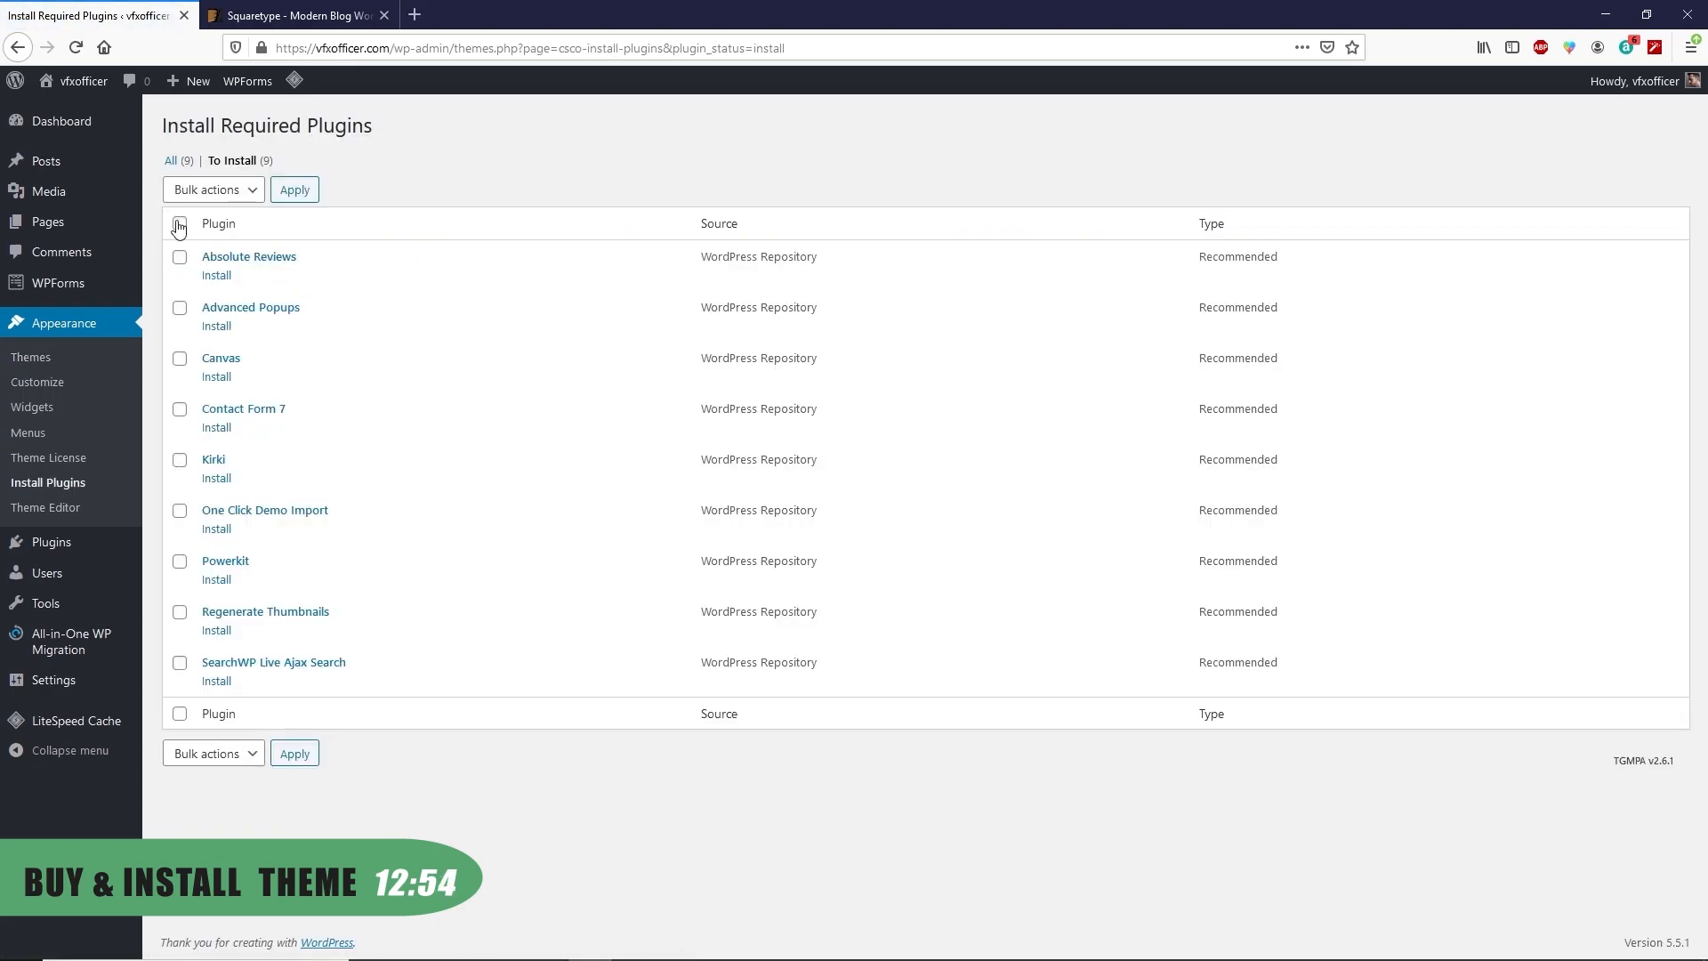
pyautogui.click(180, 224)
pyautogui.click(234, 191)
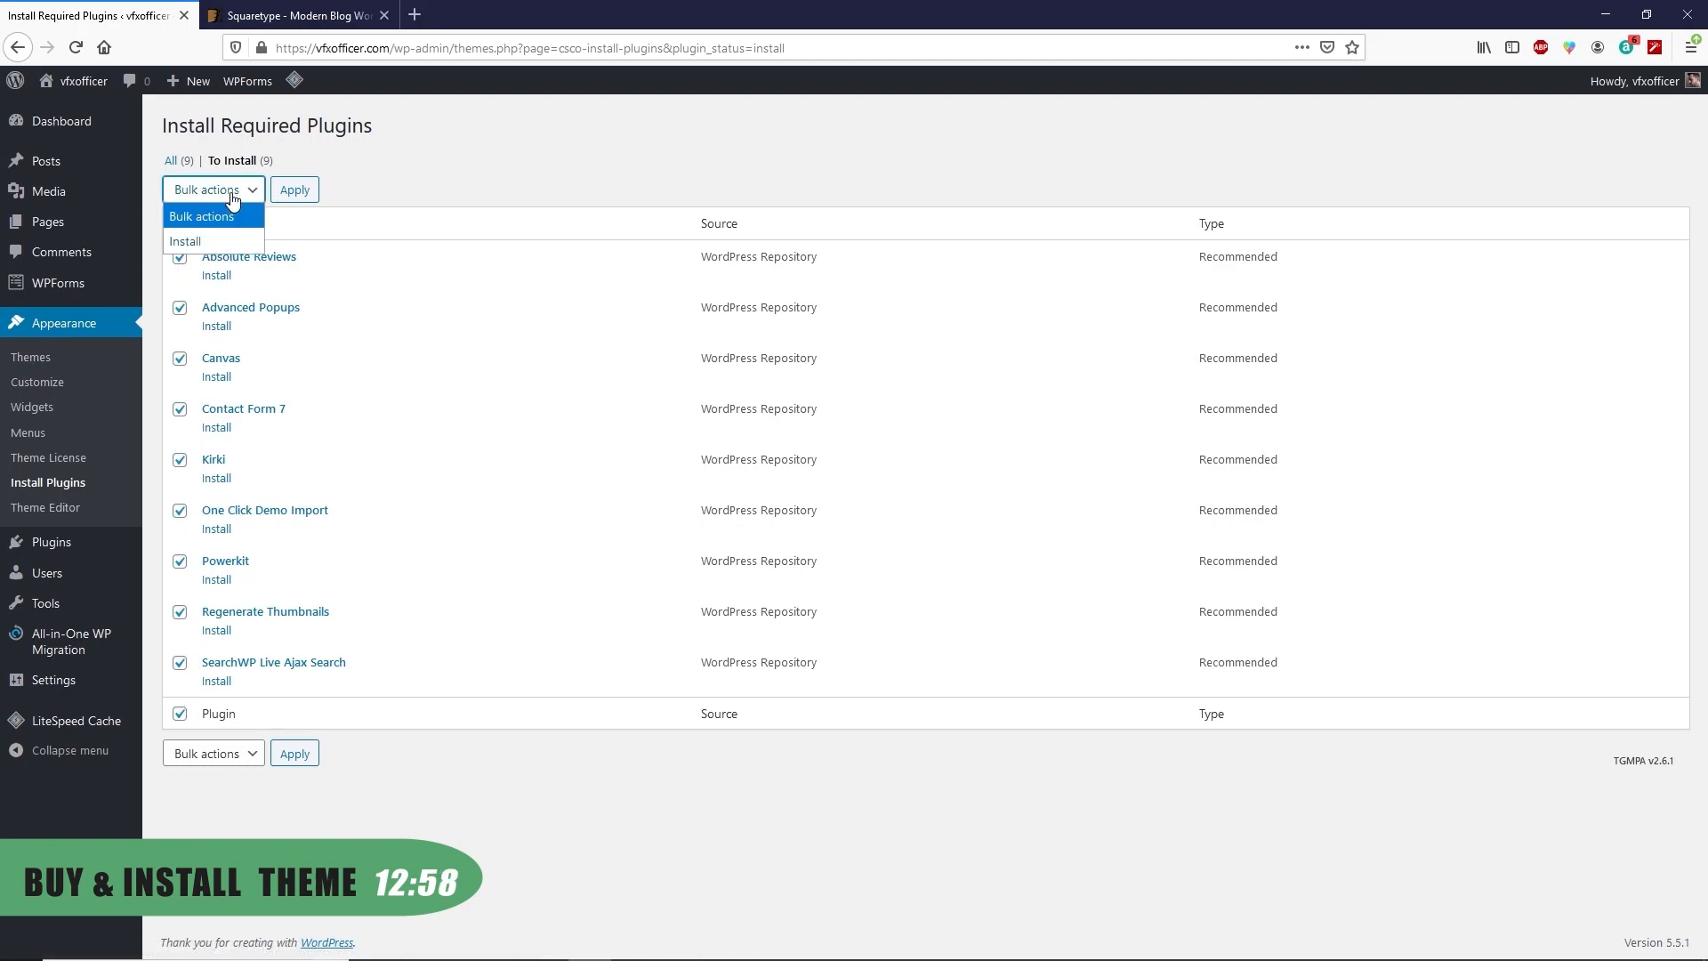
pyautogui.click(203, 242)
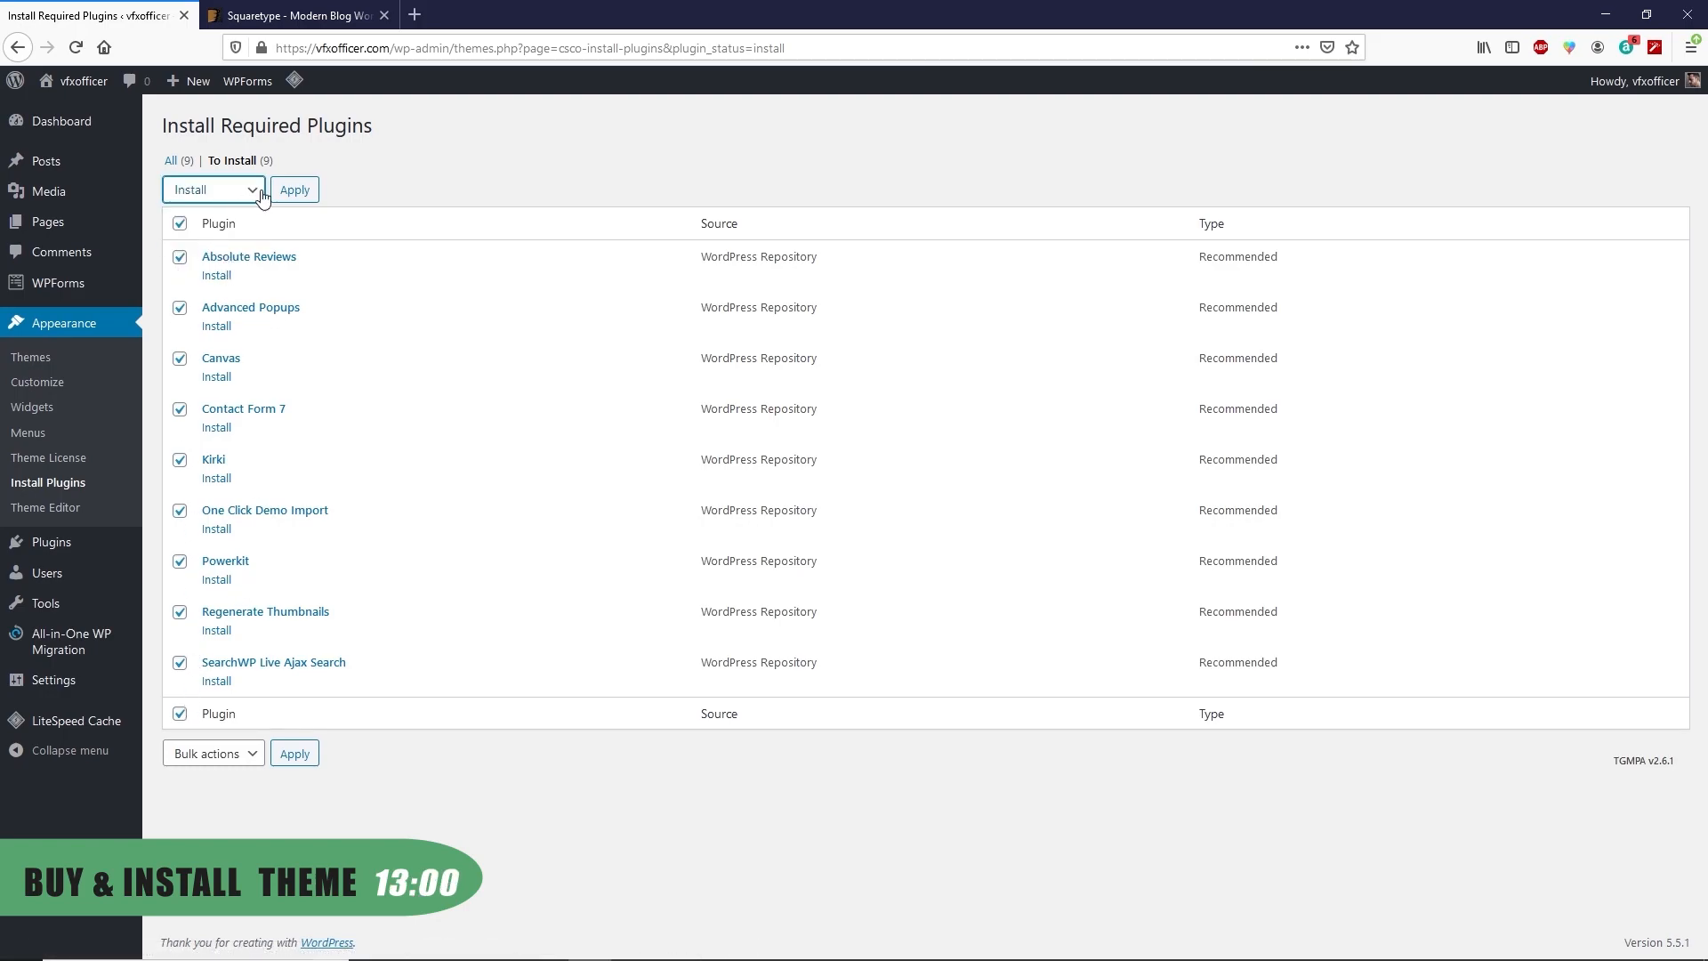
pyautogui.click(299, 193)
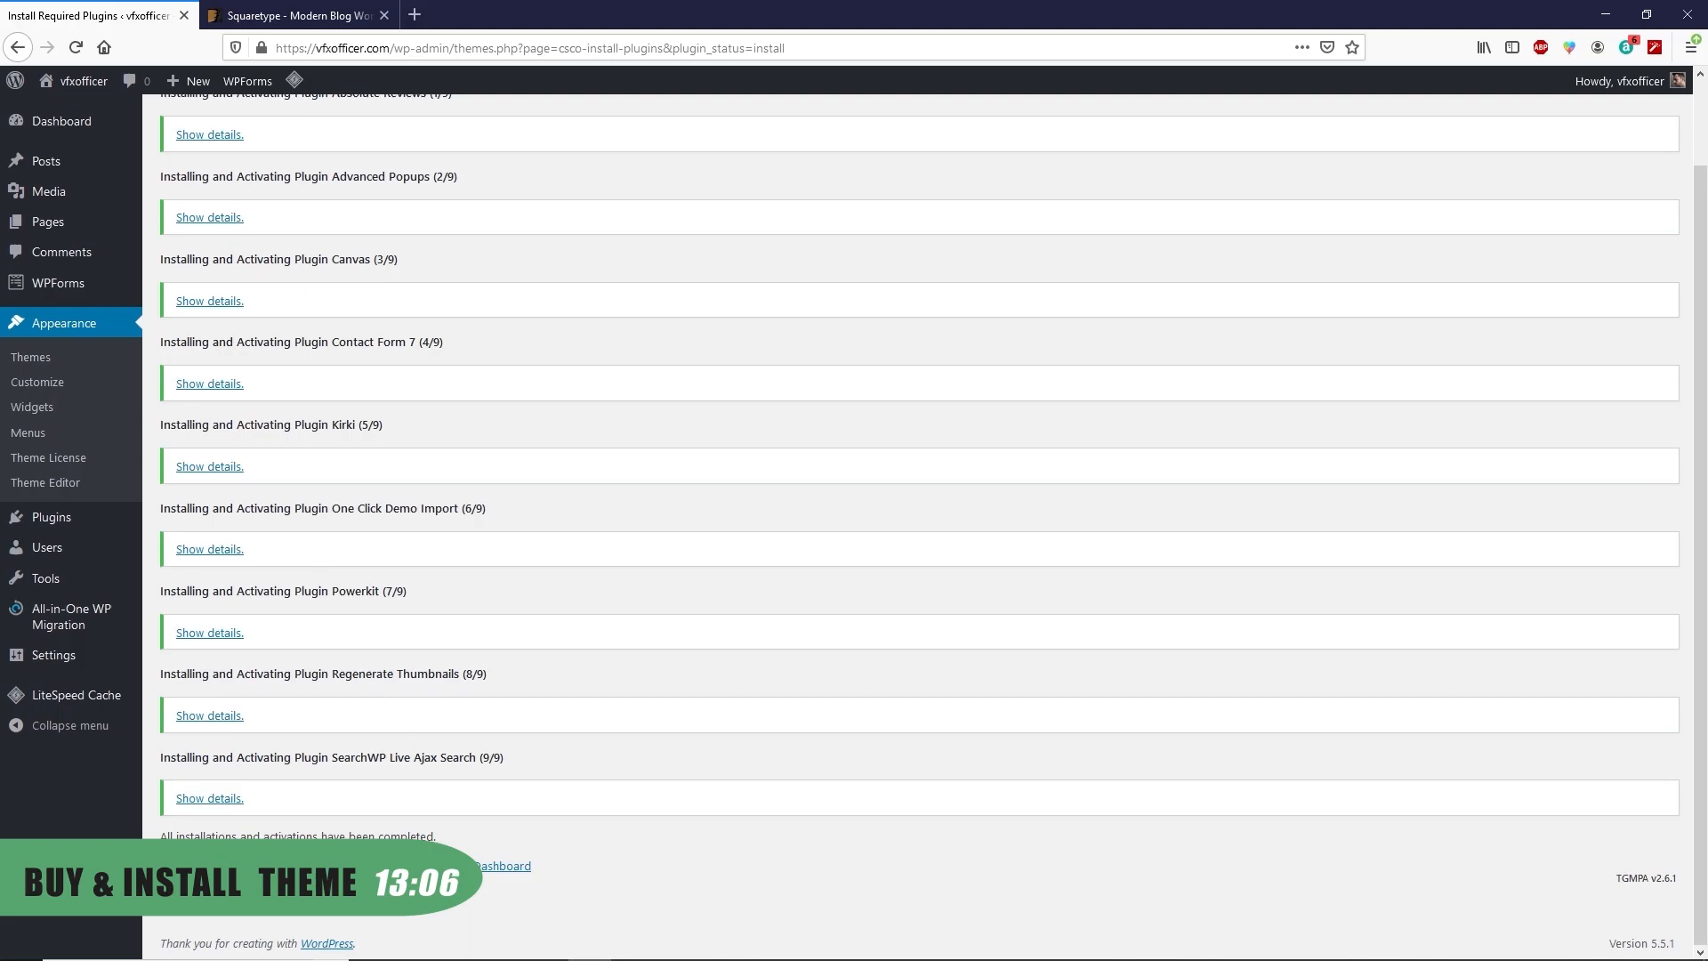
pyautogui.click(503, 866)
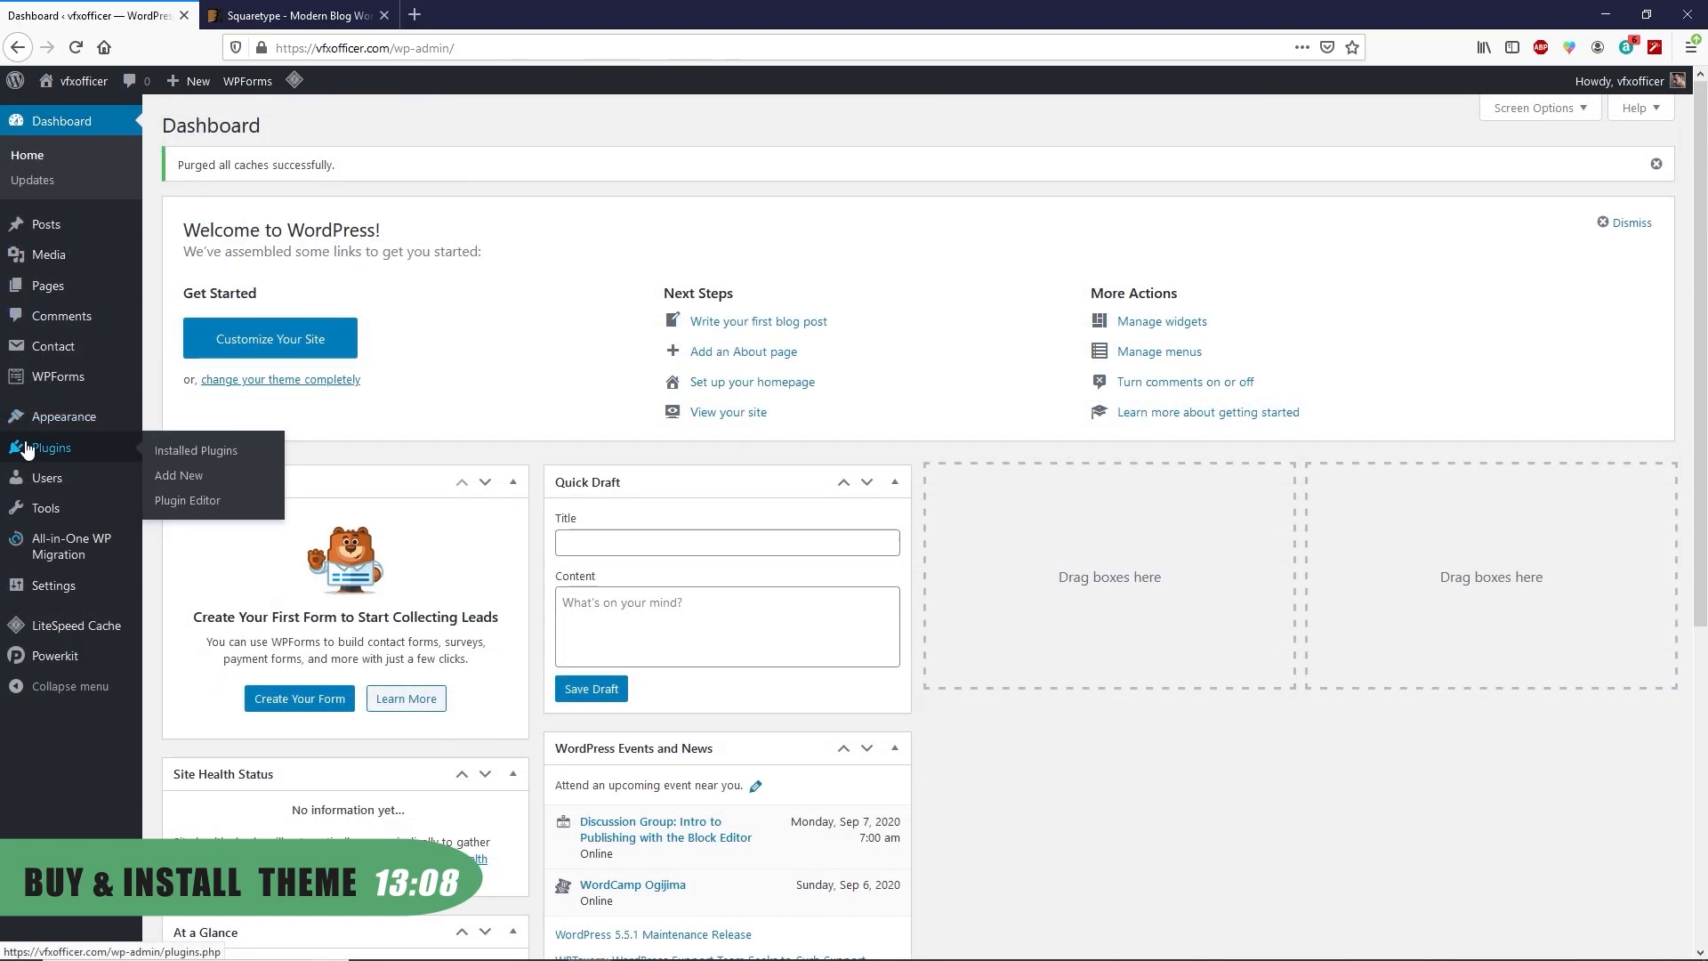
# Delete the Akismet Anti-Spam and Hello Dolly plugins from Installed Plugins
pyautogui.click(162, 454)
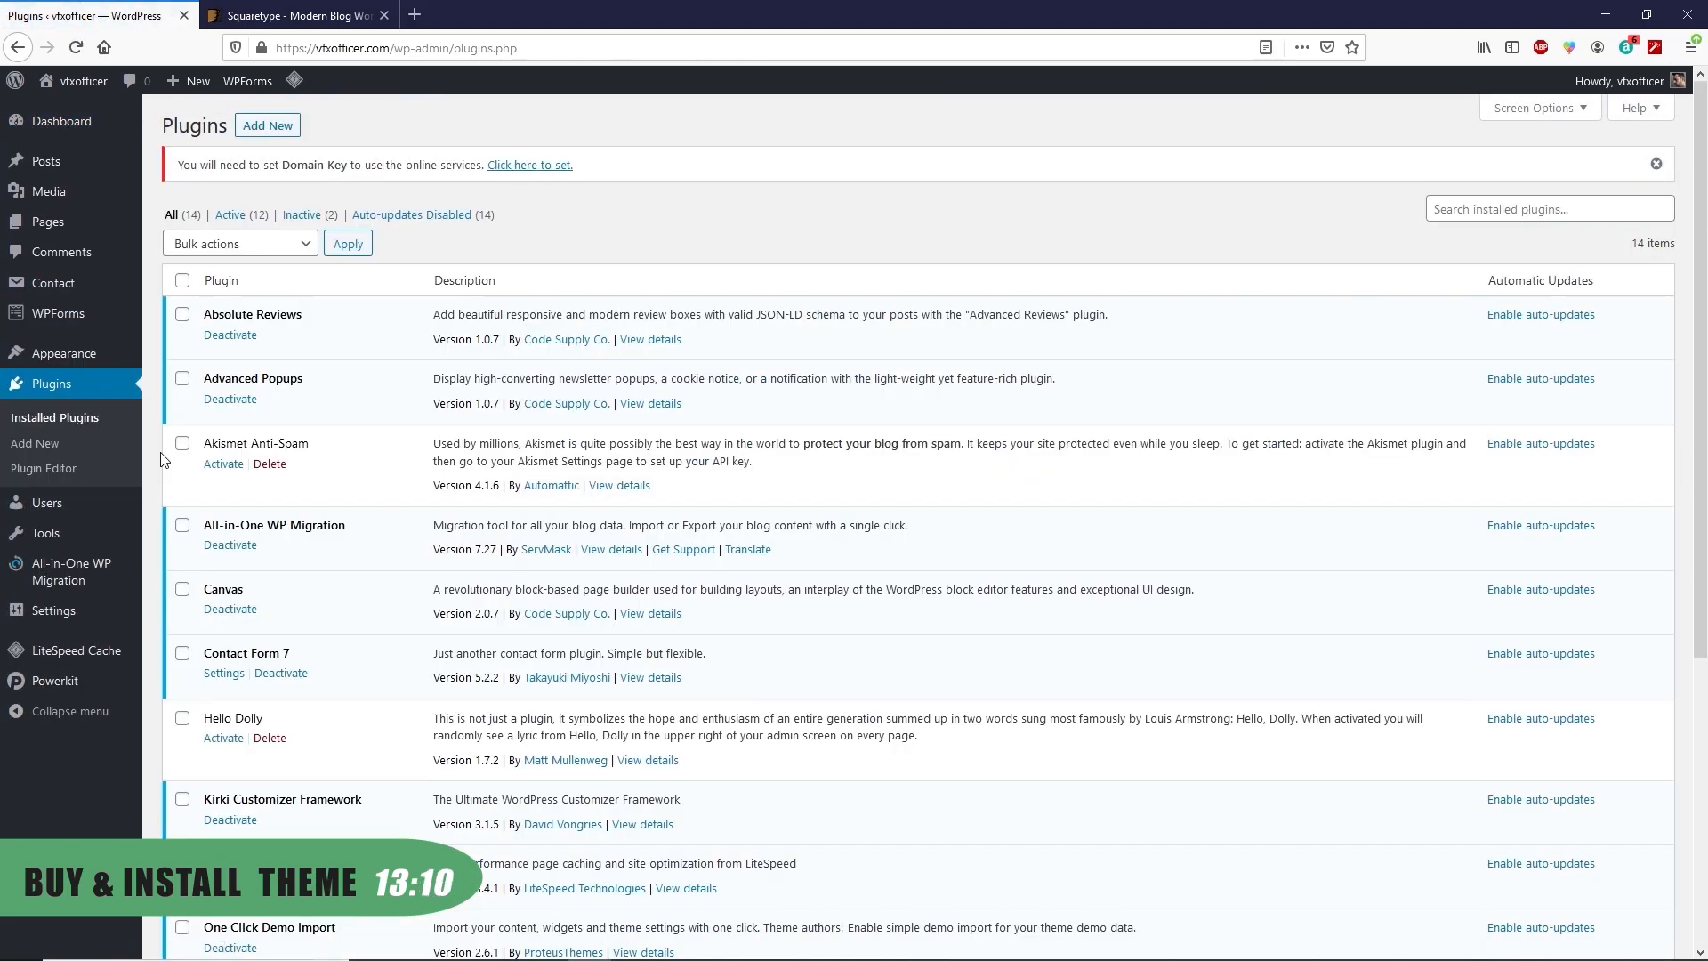
pyautogui.click(270, 463)
pyautogui.click(873, 421)
pyautogui.click(269, 691)
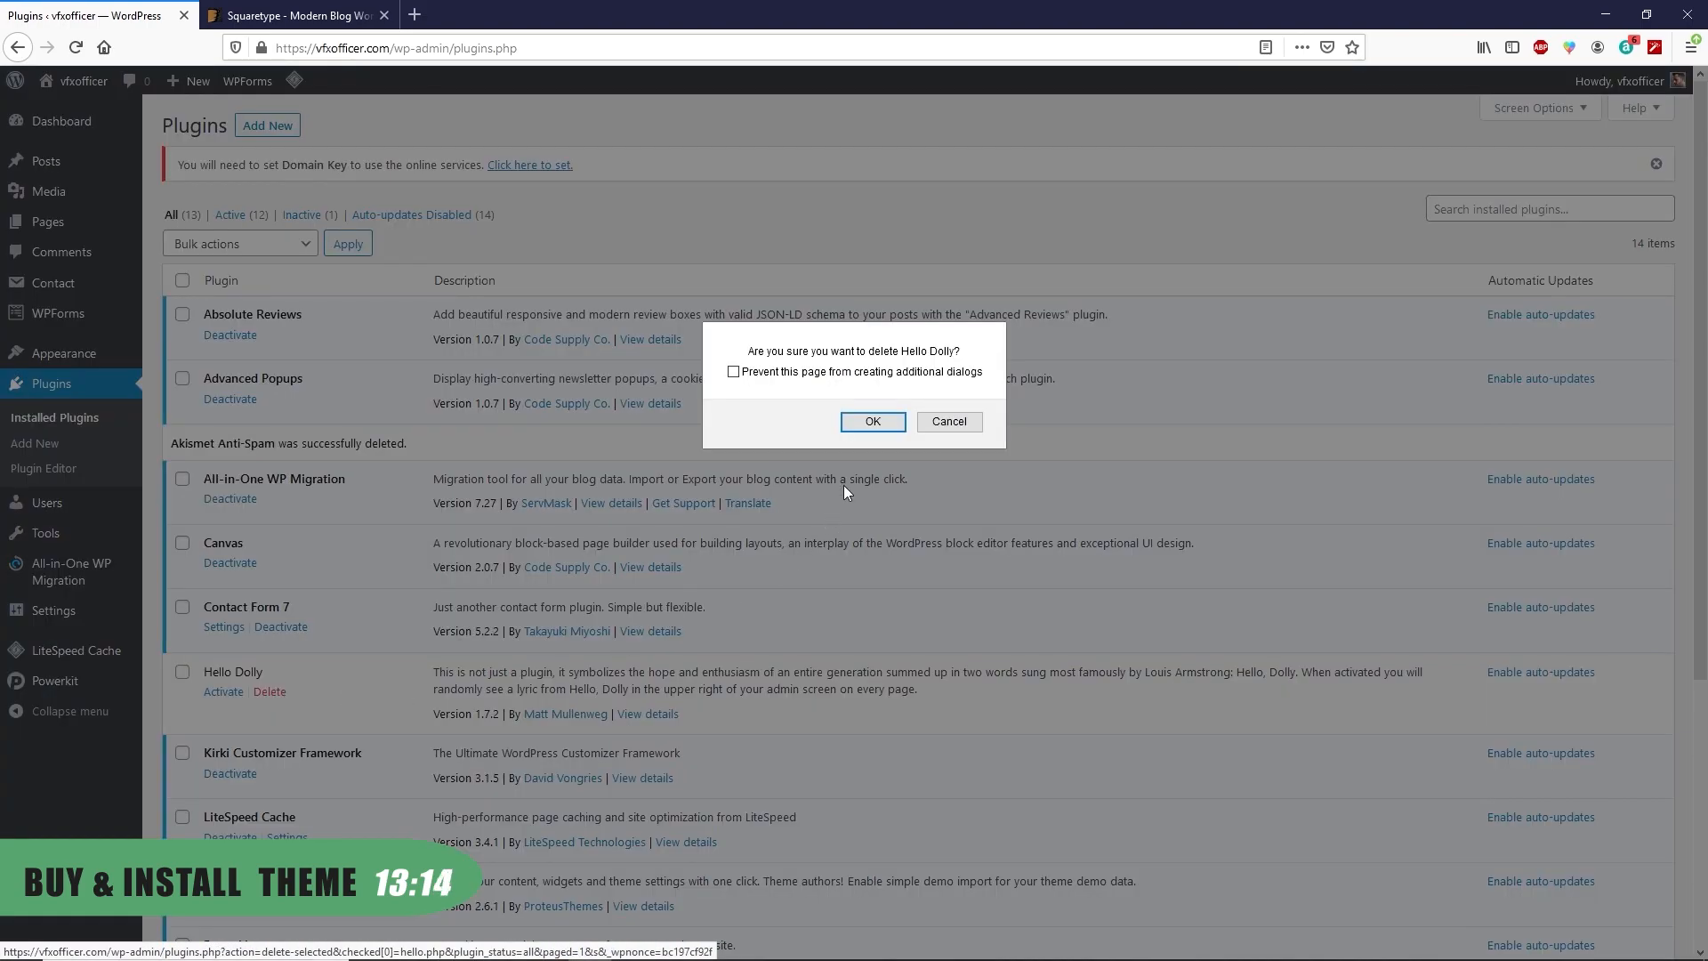
pyautogui.click(873, 421)
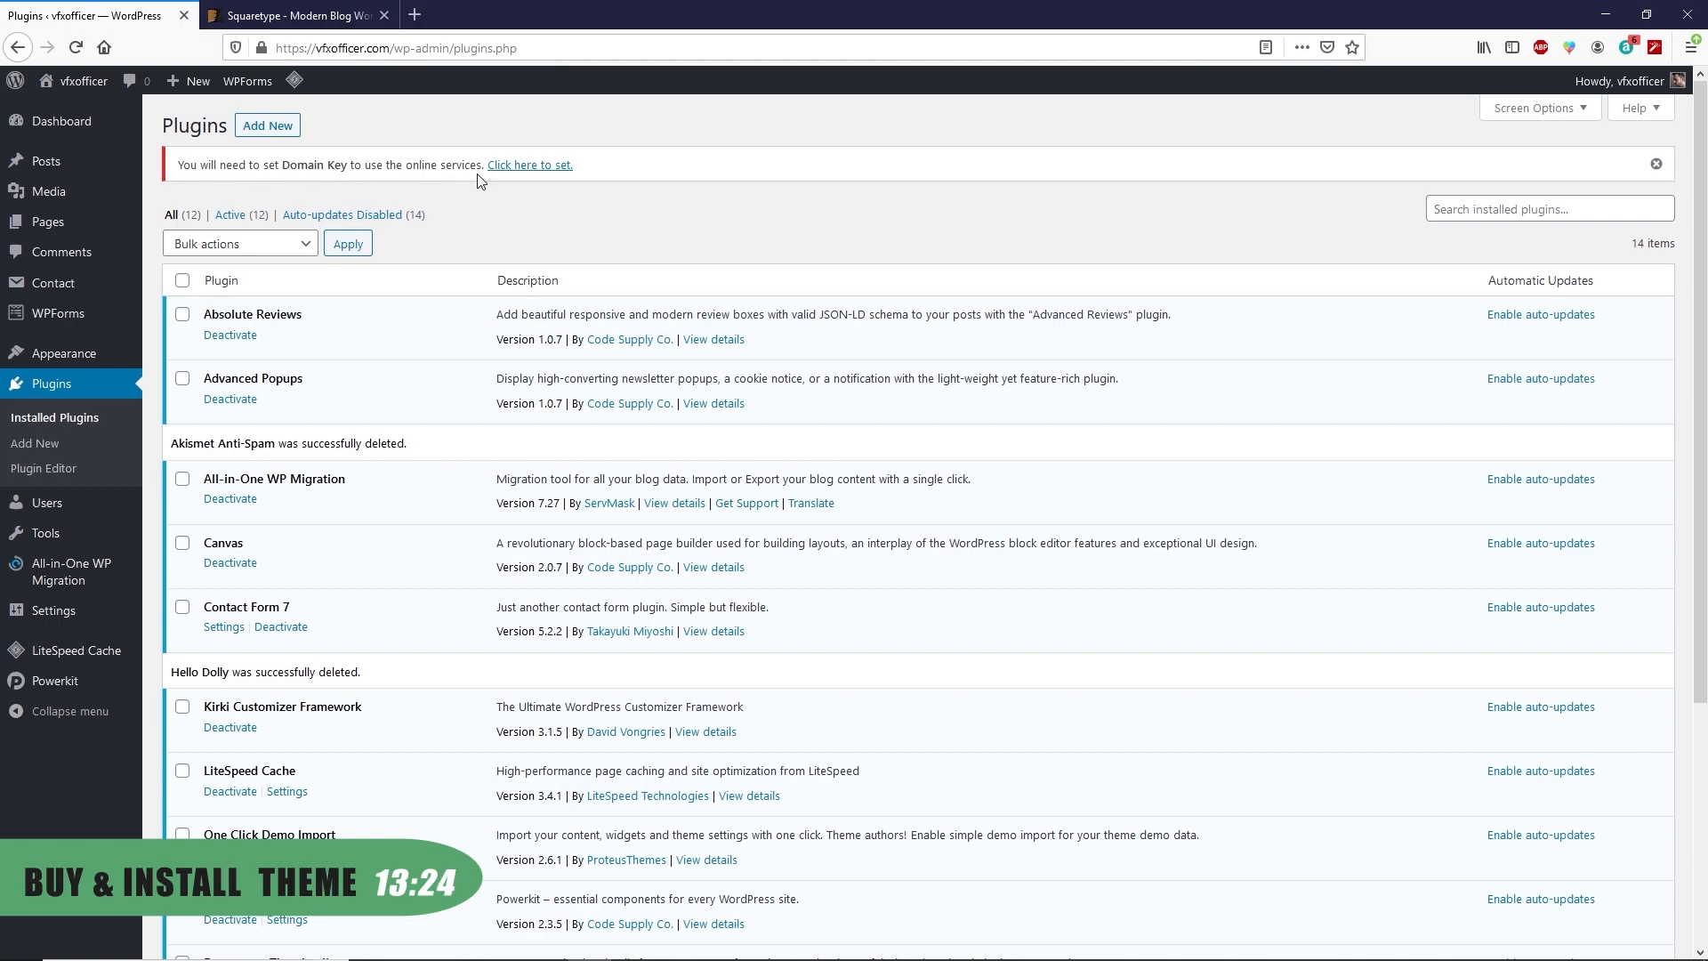
# Request a LiteSpeed Cache domain key from the Domain Key notice
pyautogui.click(528, 168)
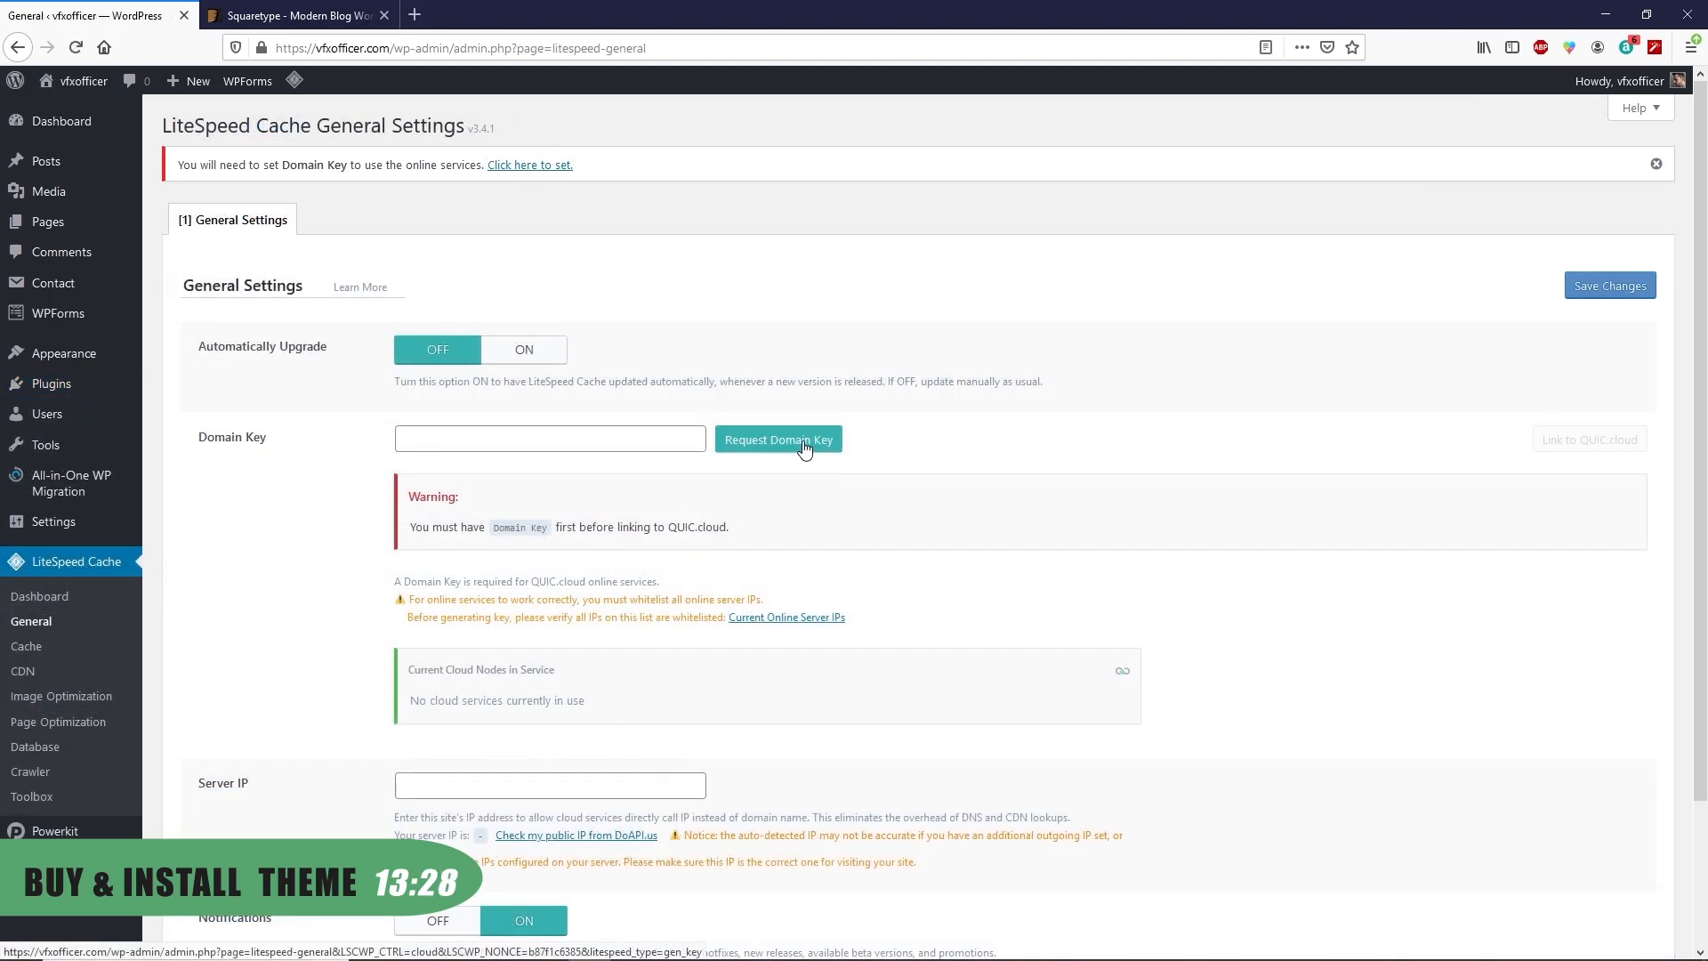
pyautogui.click(807, 444)
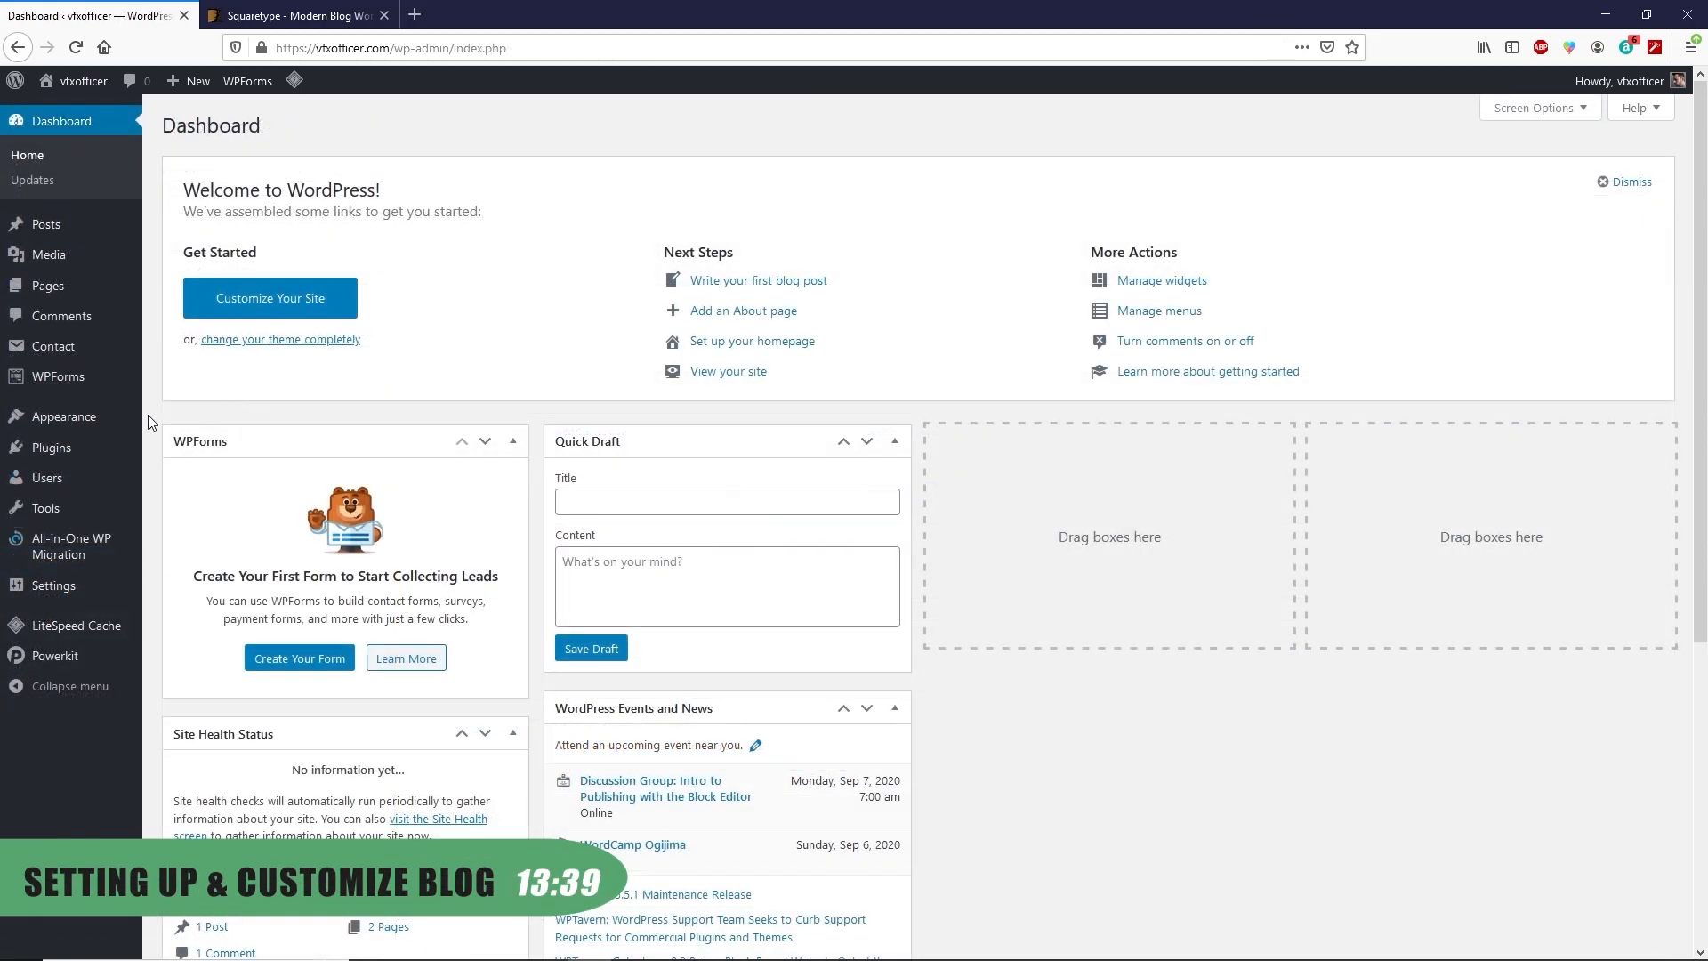
# Go to the Themes page and dismiss the Domain Key approval notice
pyautogui.moveTo(71, 425)
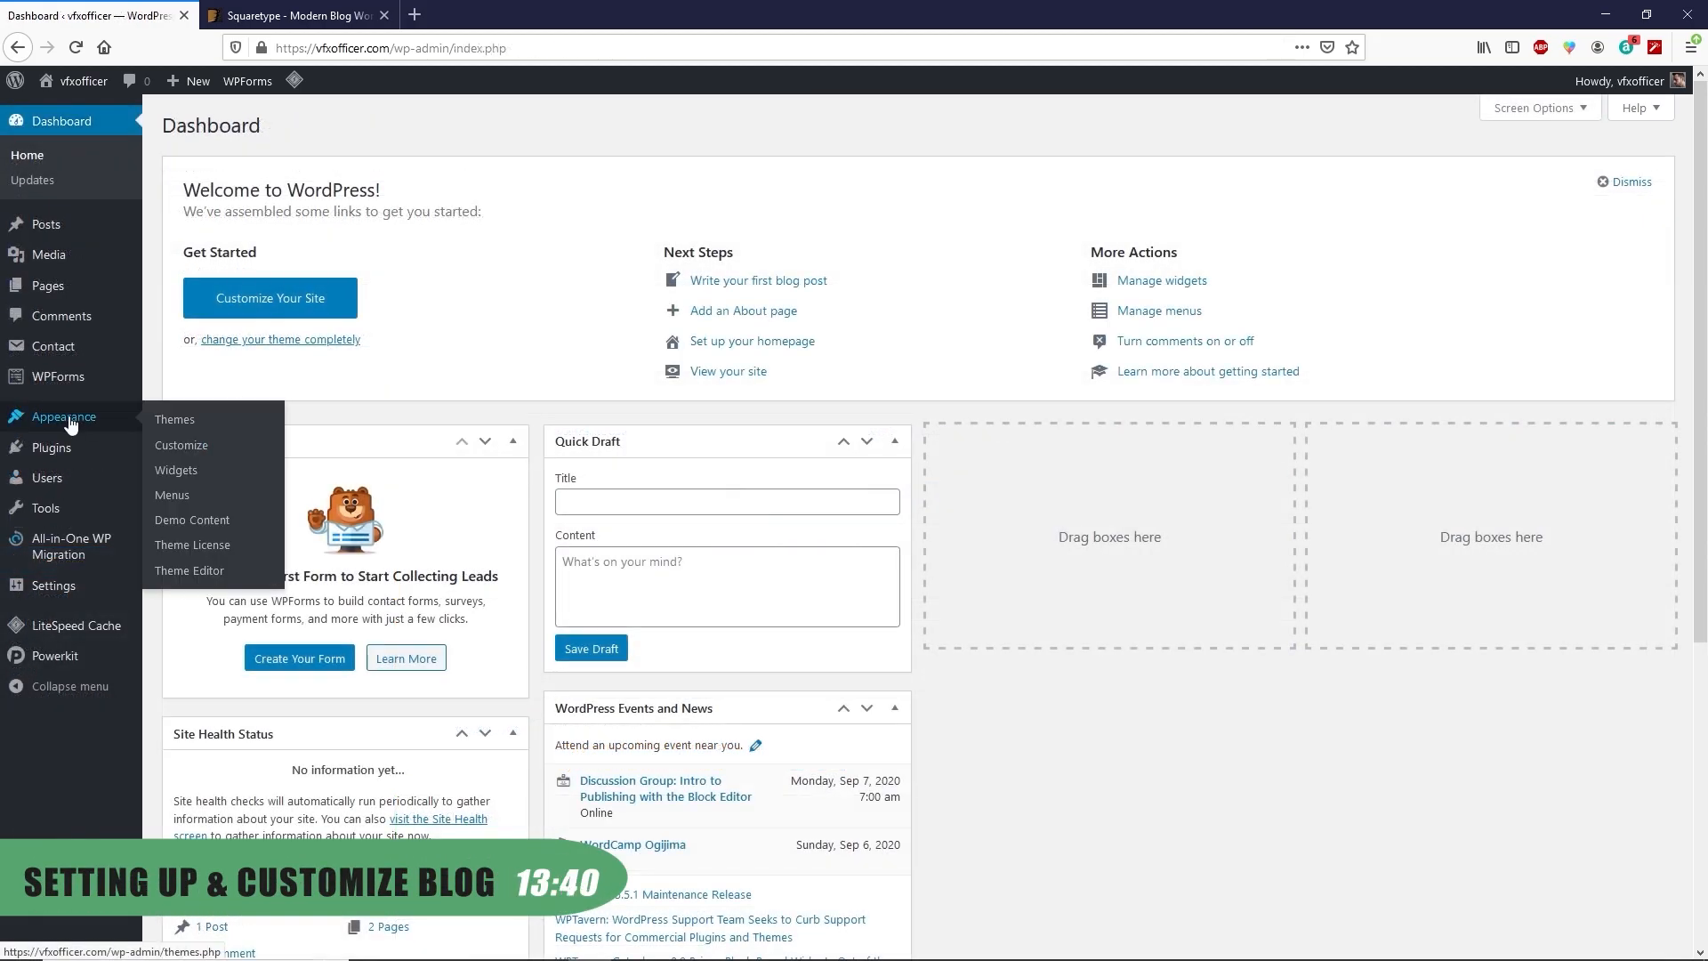
pyautogui.click(182, 425)
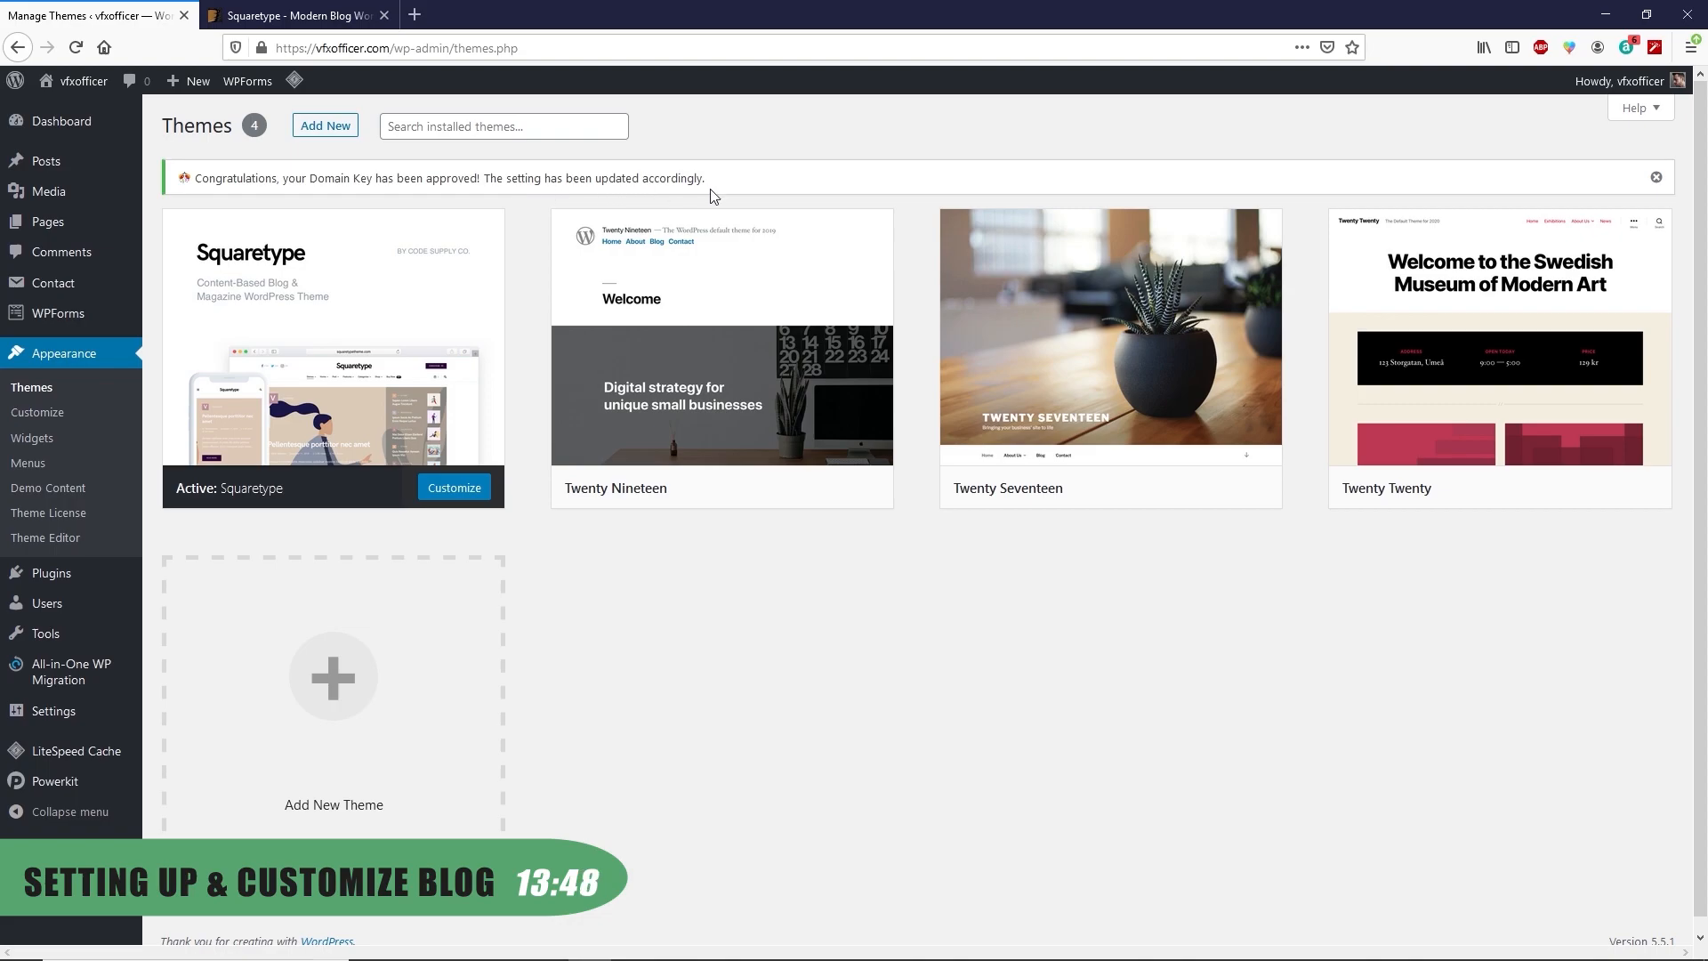
pyautogui.click(1655, 177)
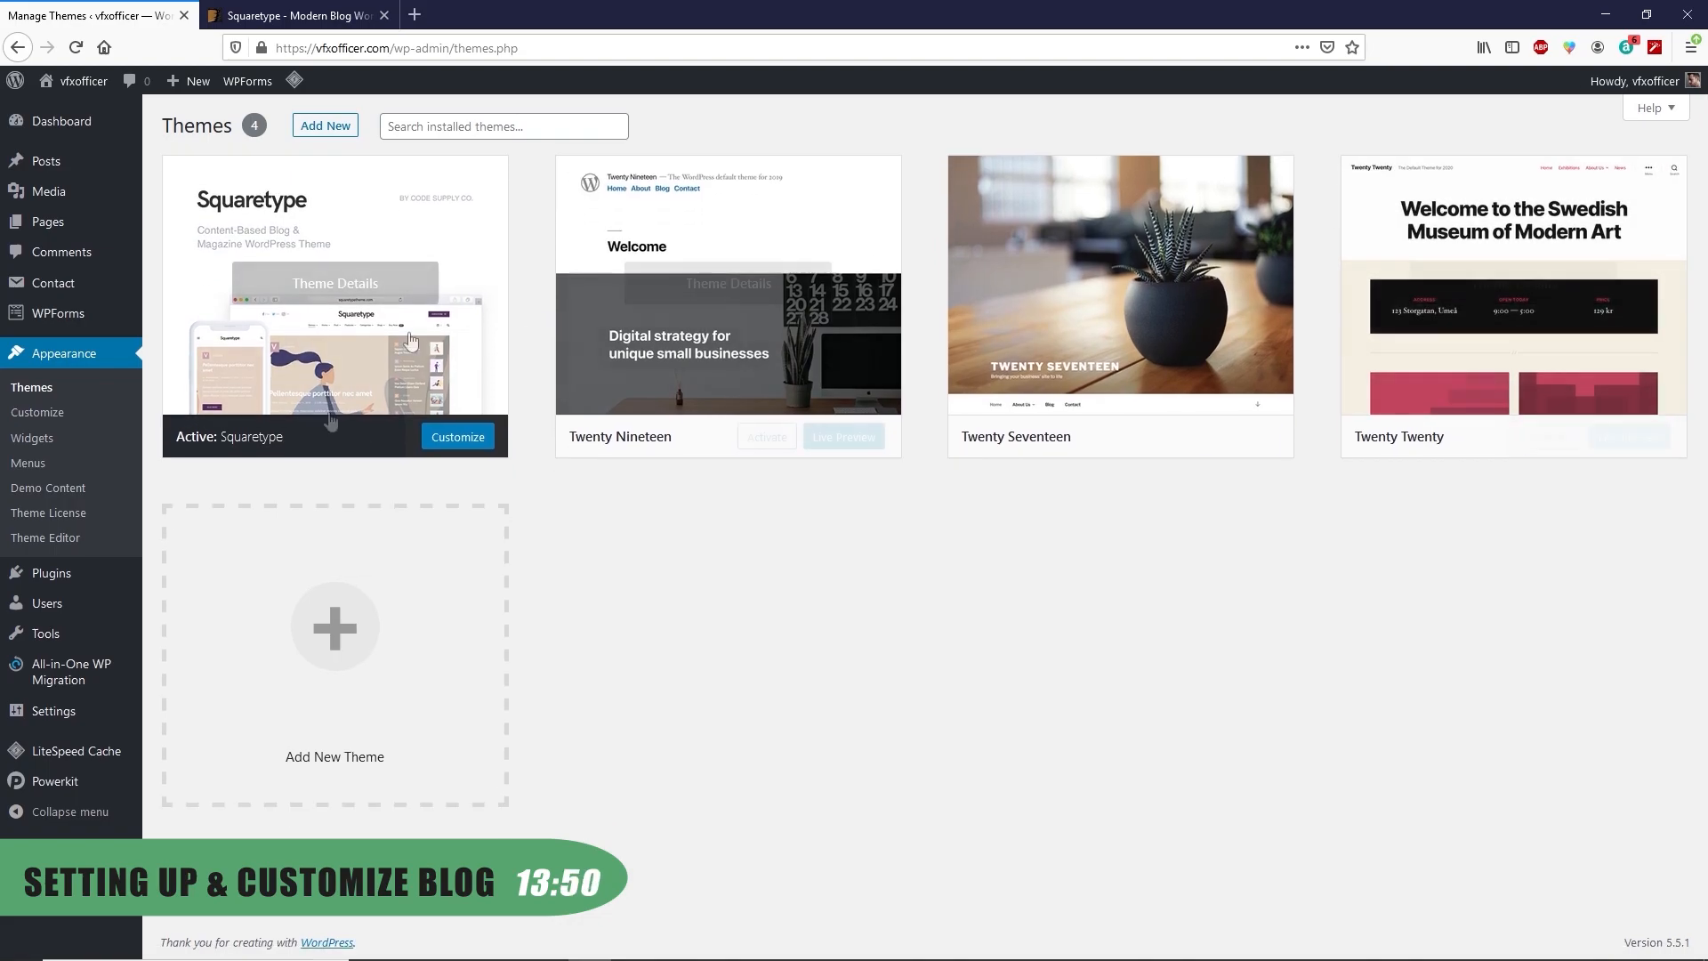
# Open the Squaretype Customizer, then close it to return to the admin
pyautogui.click(457, 440)
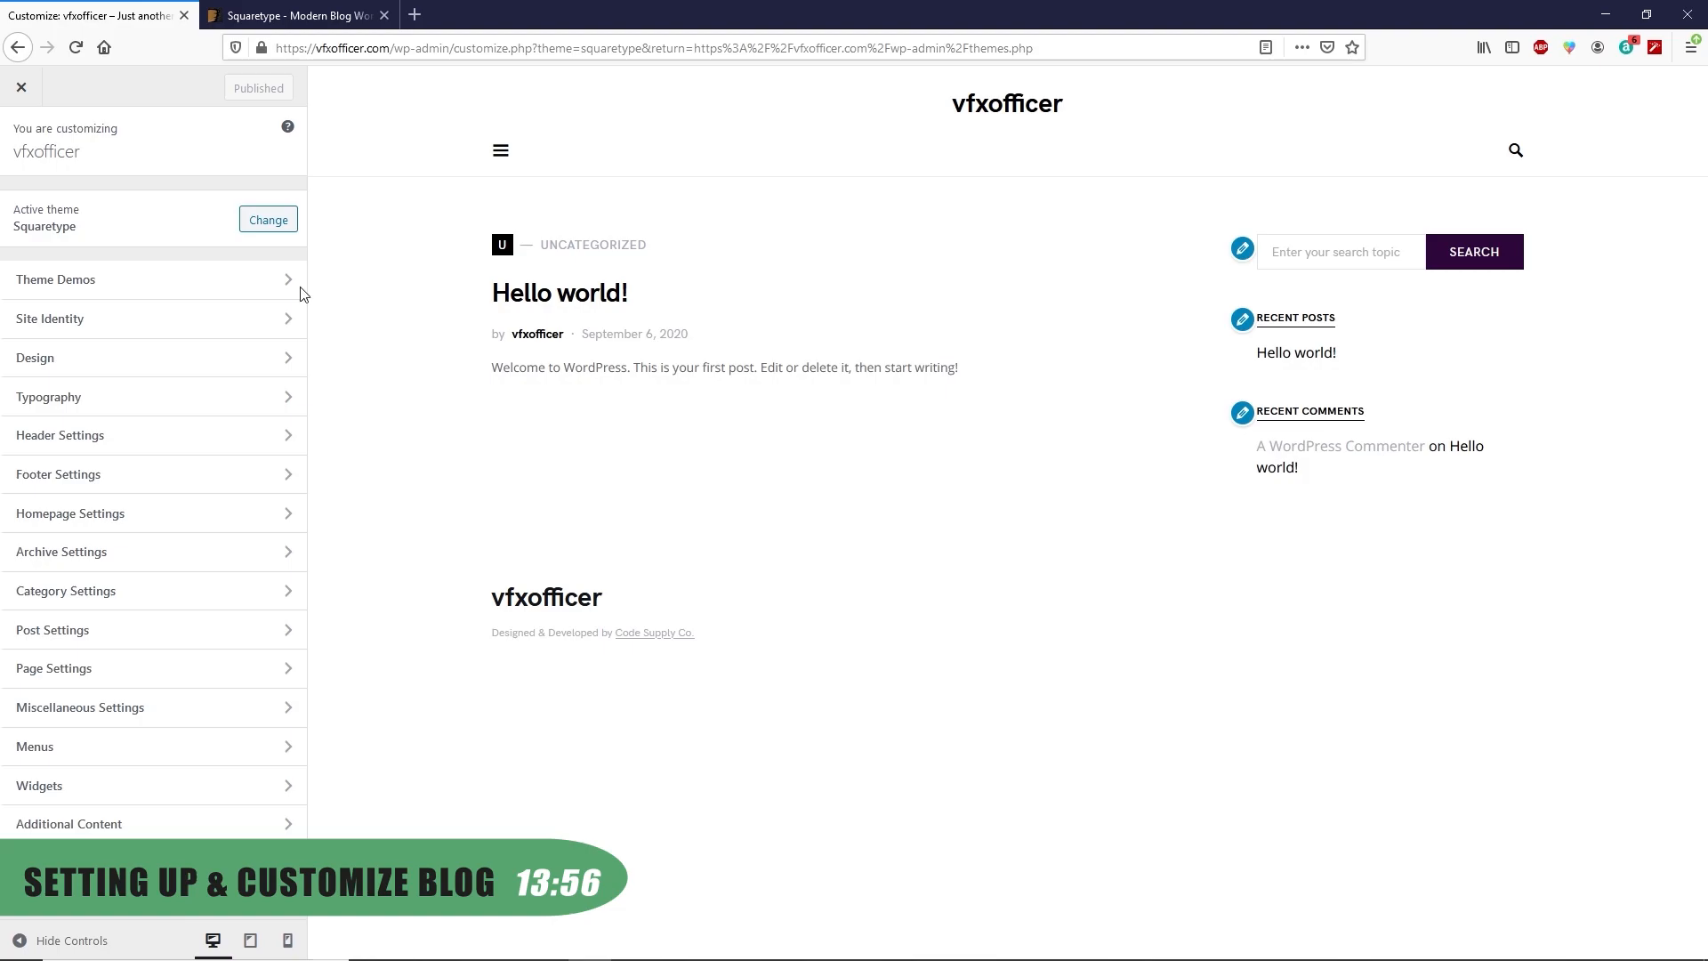
pyautogui.click(22, 90)
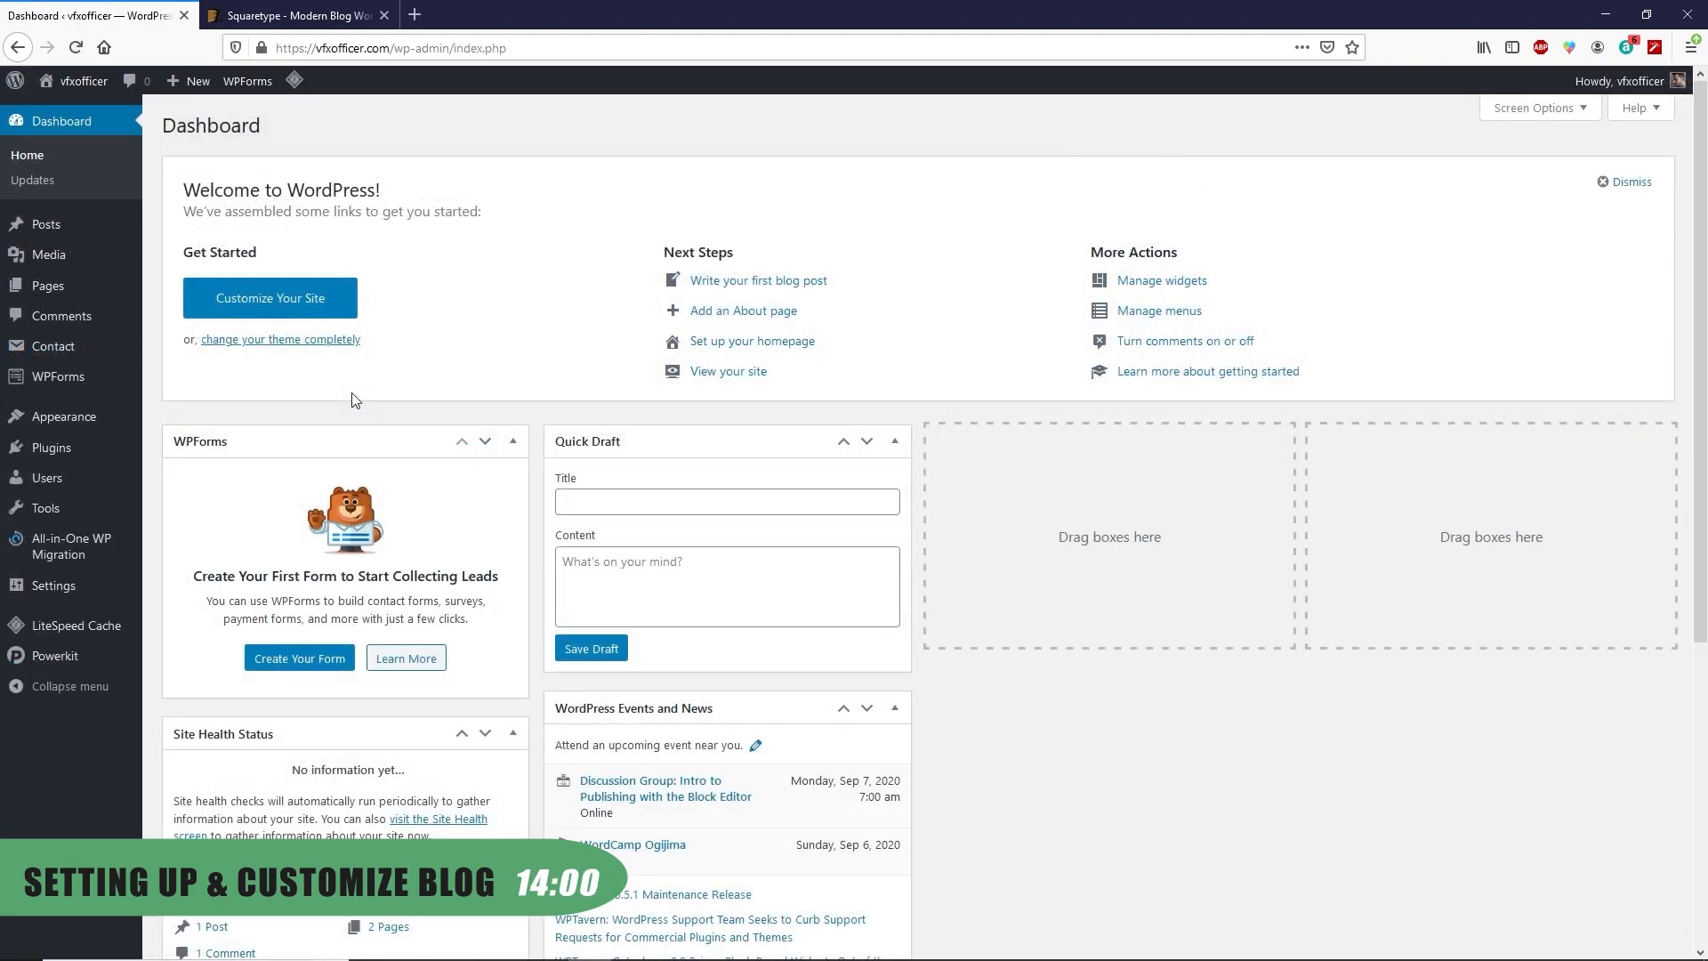
pyautogui.moveTo(41, 421)
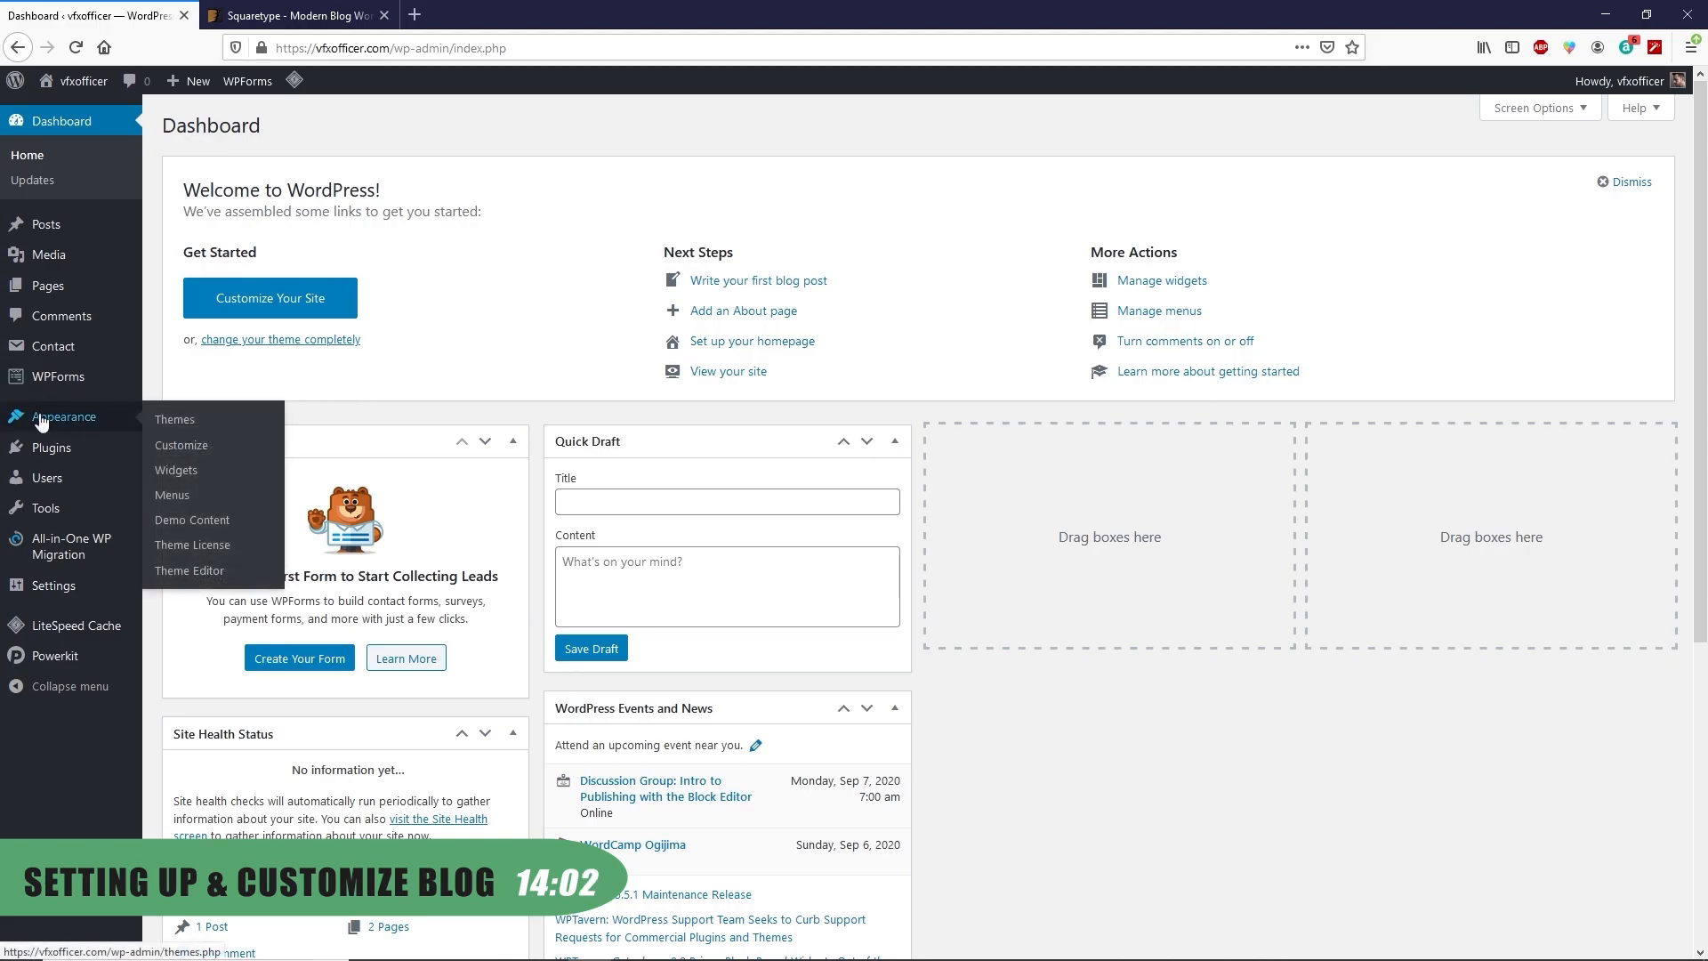
# Import the Squaretype demo data from Appearance > Demo Content, then return to the Dashboard
pyautogui.click(192, 520)
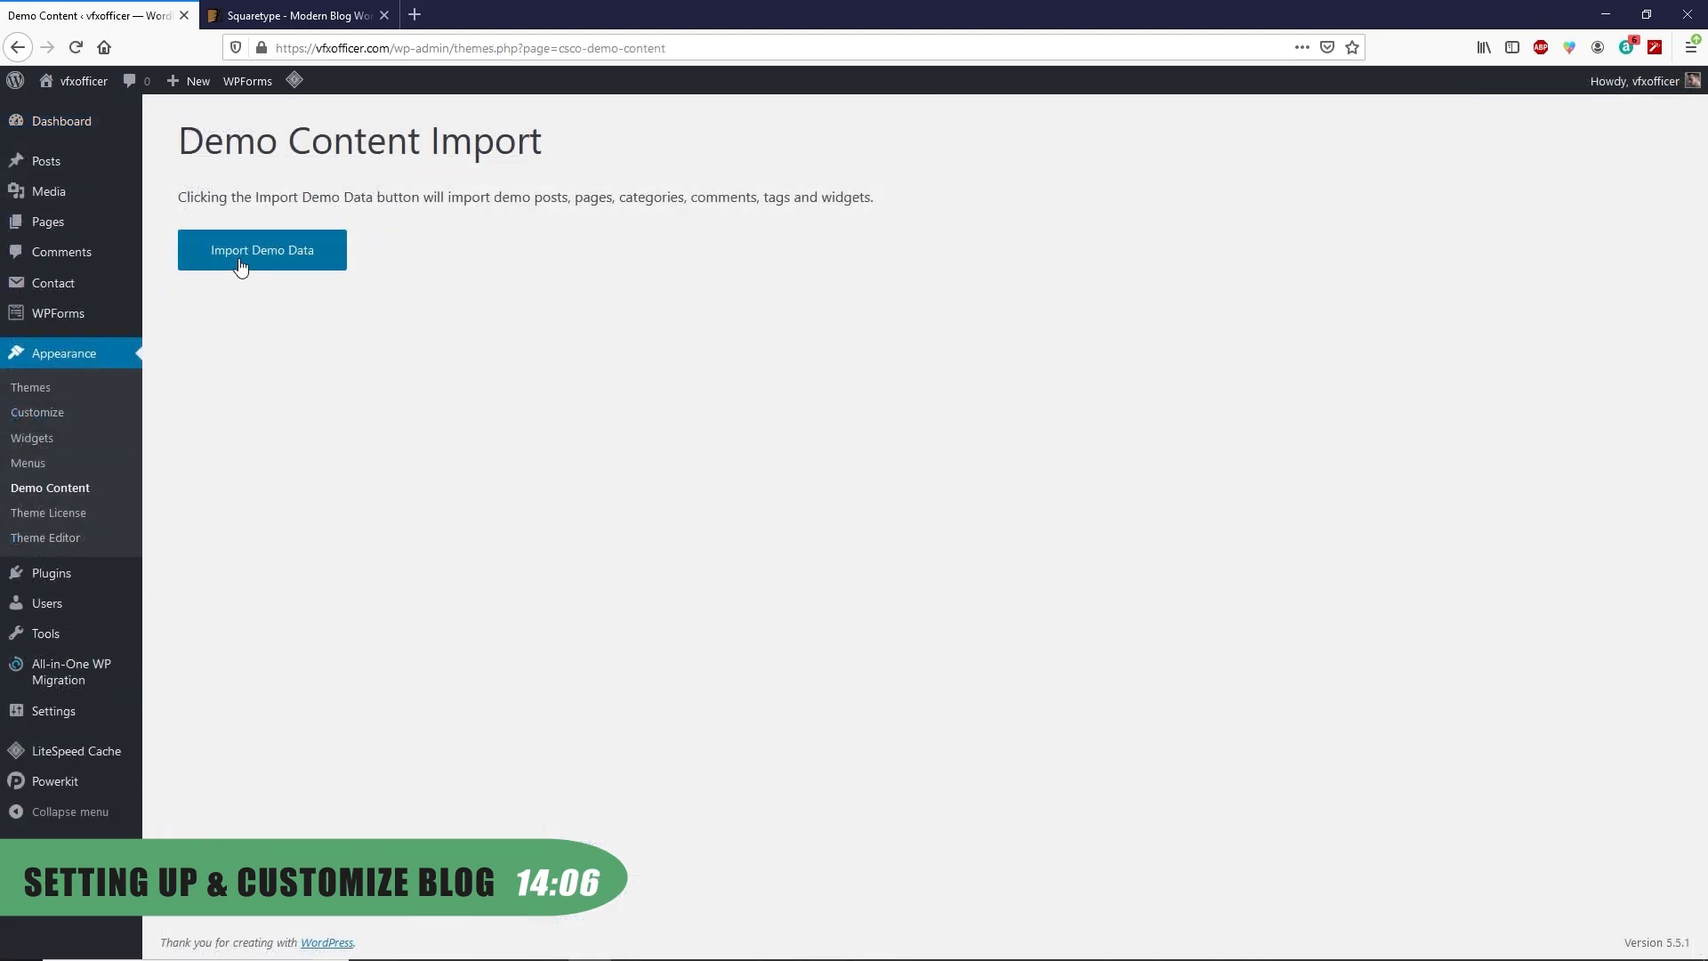
pyautogui.click(267, 258)
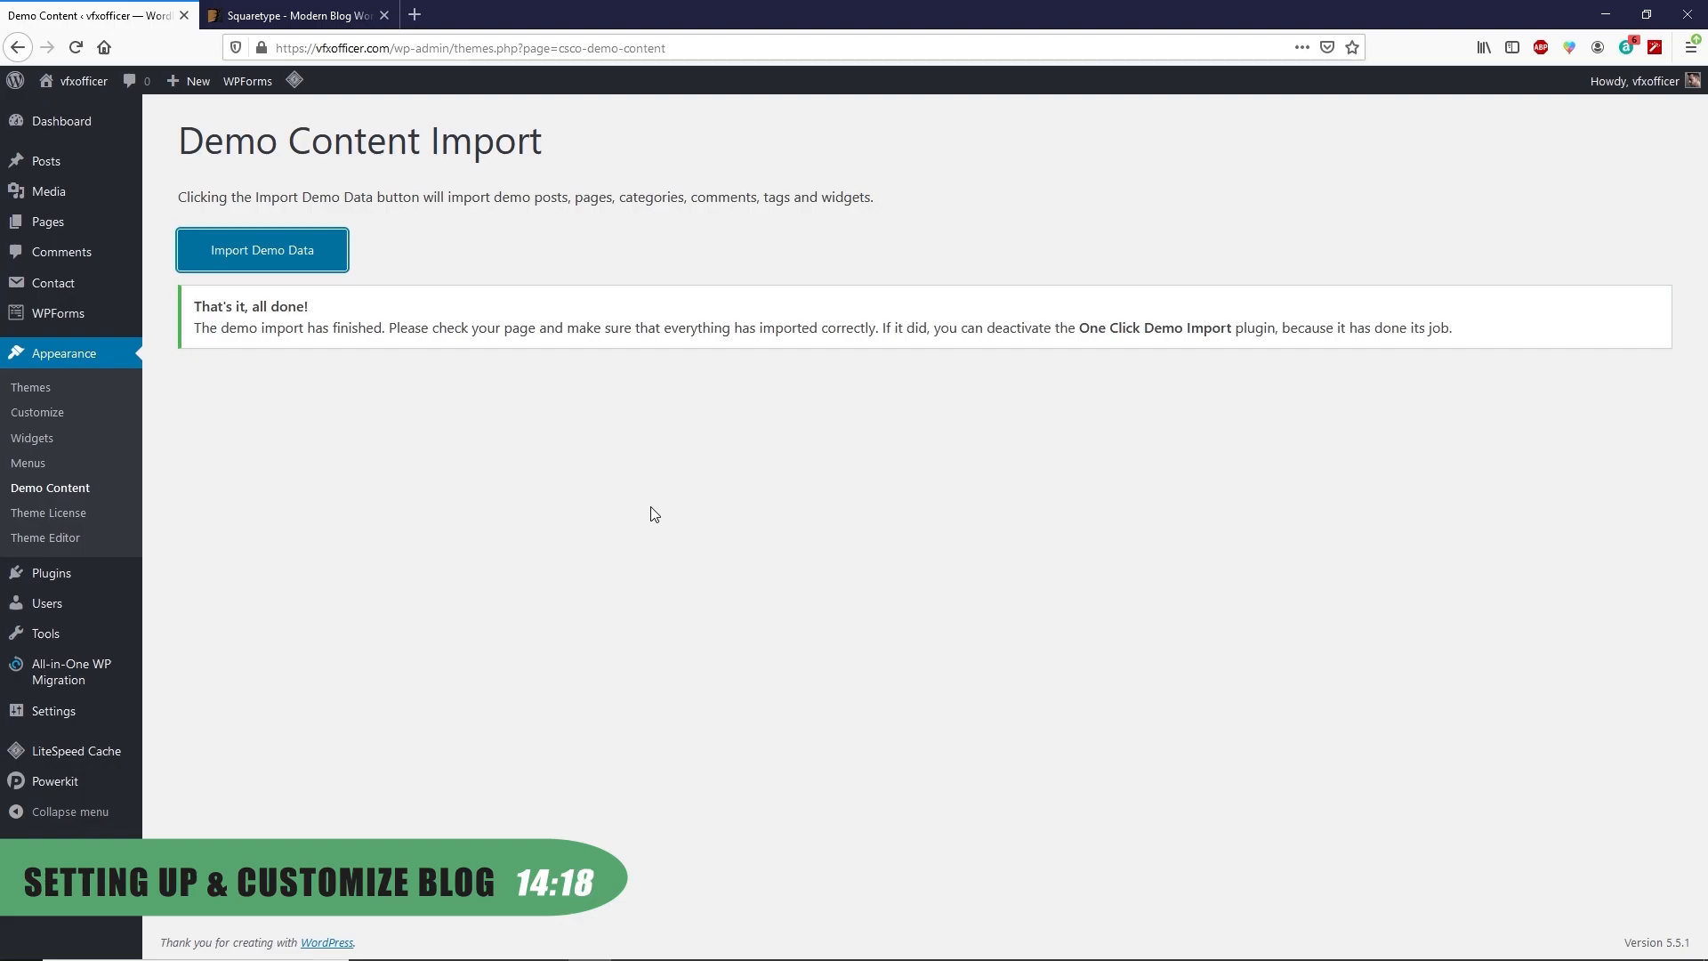
pyautogui.click(65, 130)
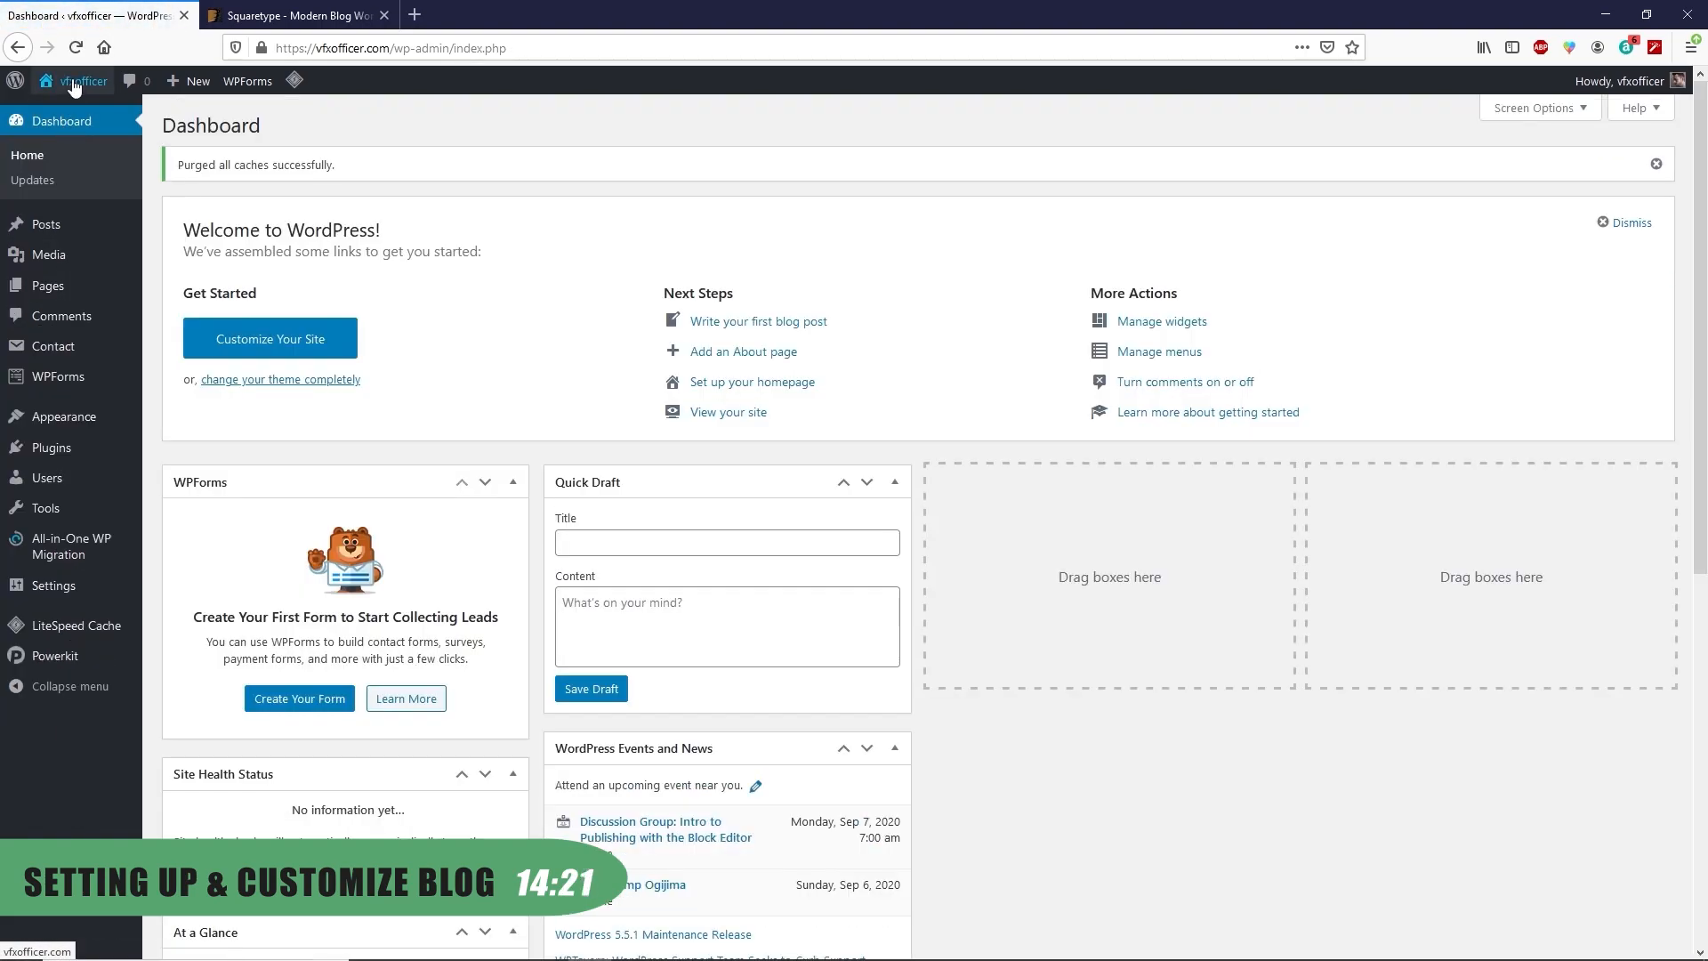
# Open vfxofficer.com in a new tab, browse the demo-filled front page, and return to admin
pyautogui.moveTo(76, 87)
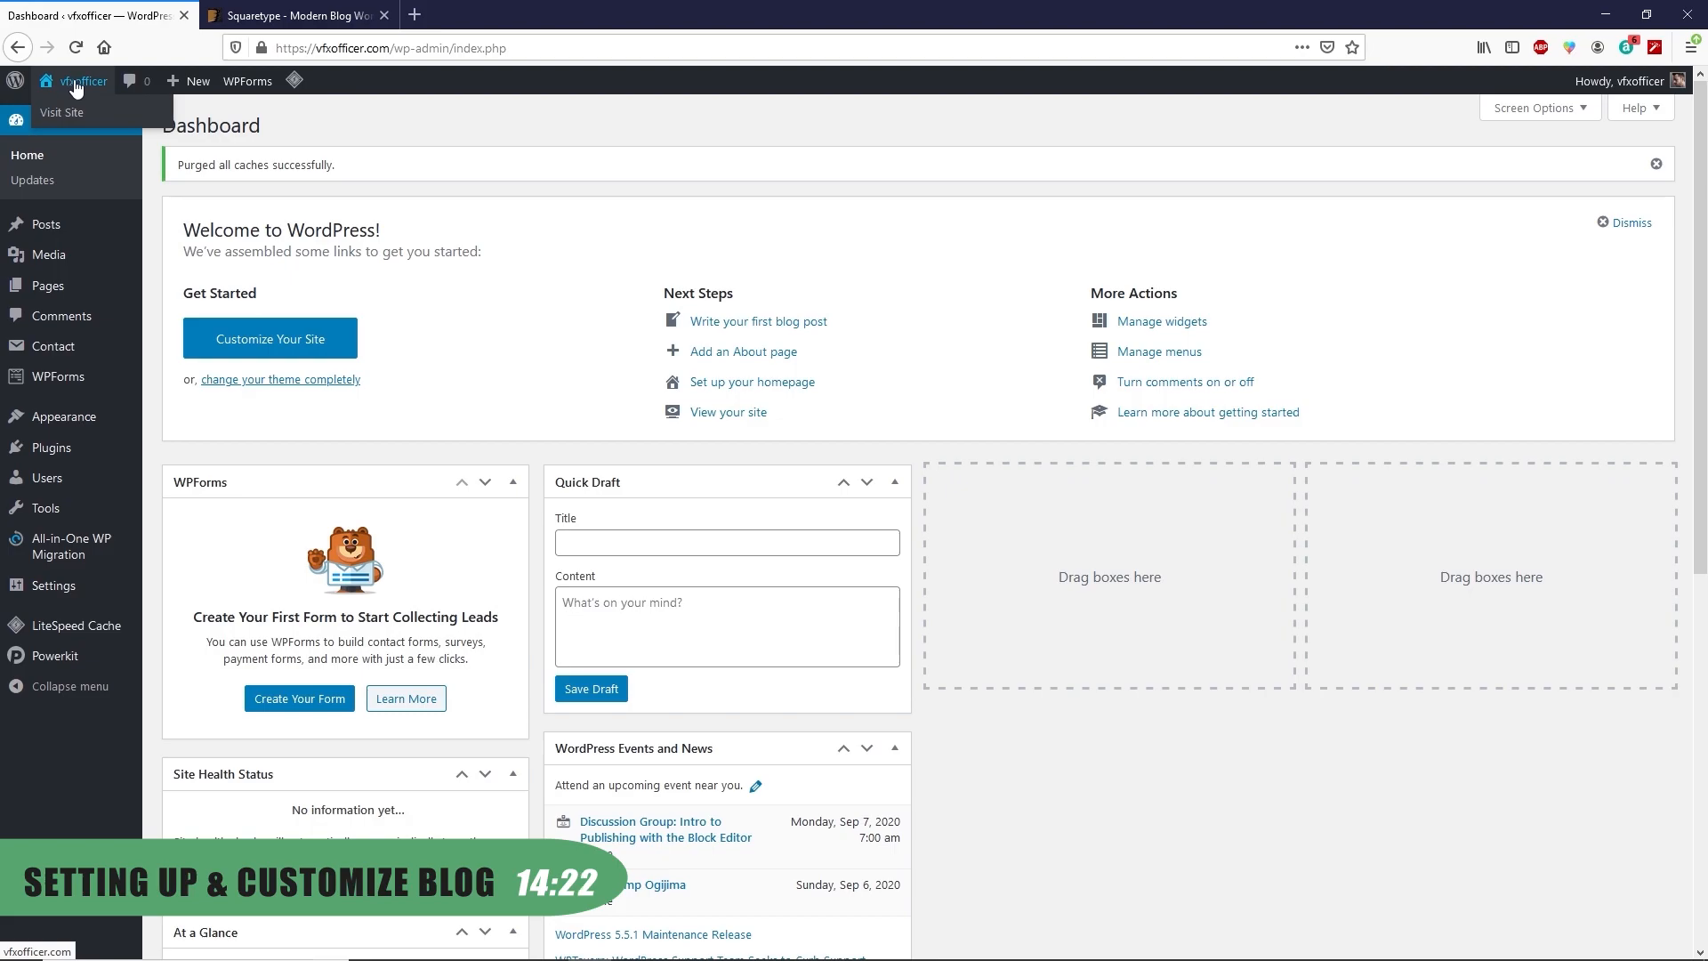
pyautogui.rightClick(67, 114)
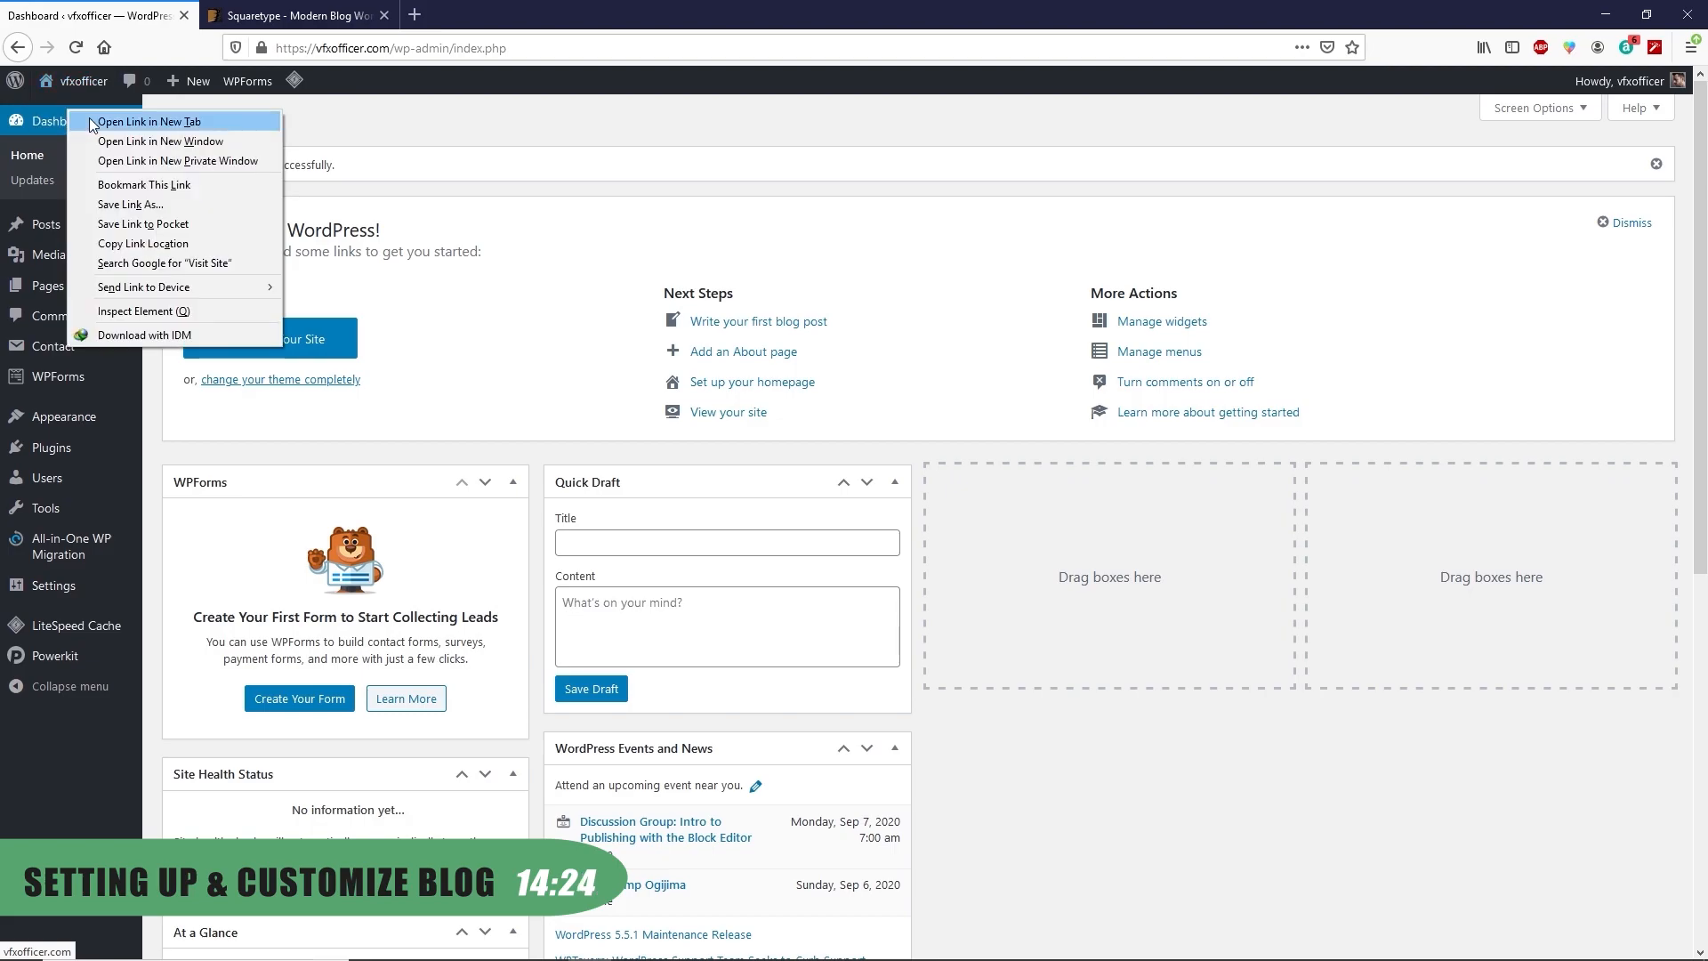
pyautogui.click(93, 123)
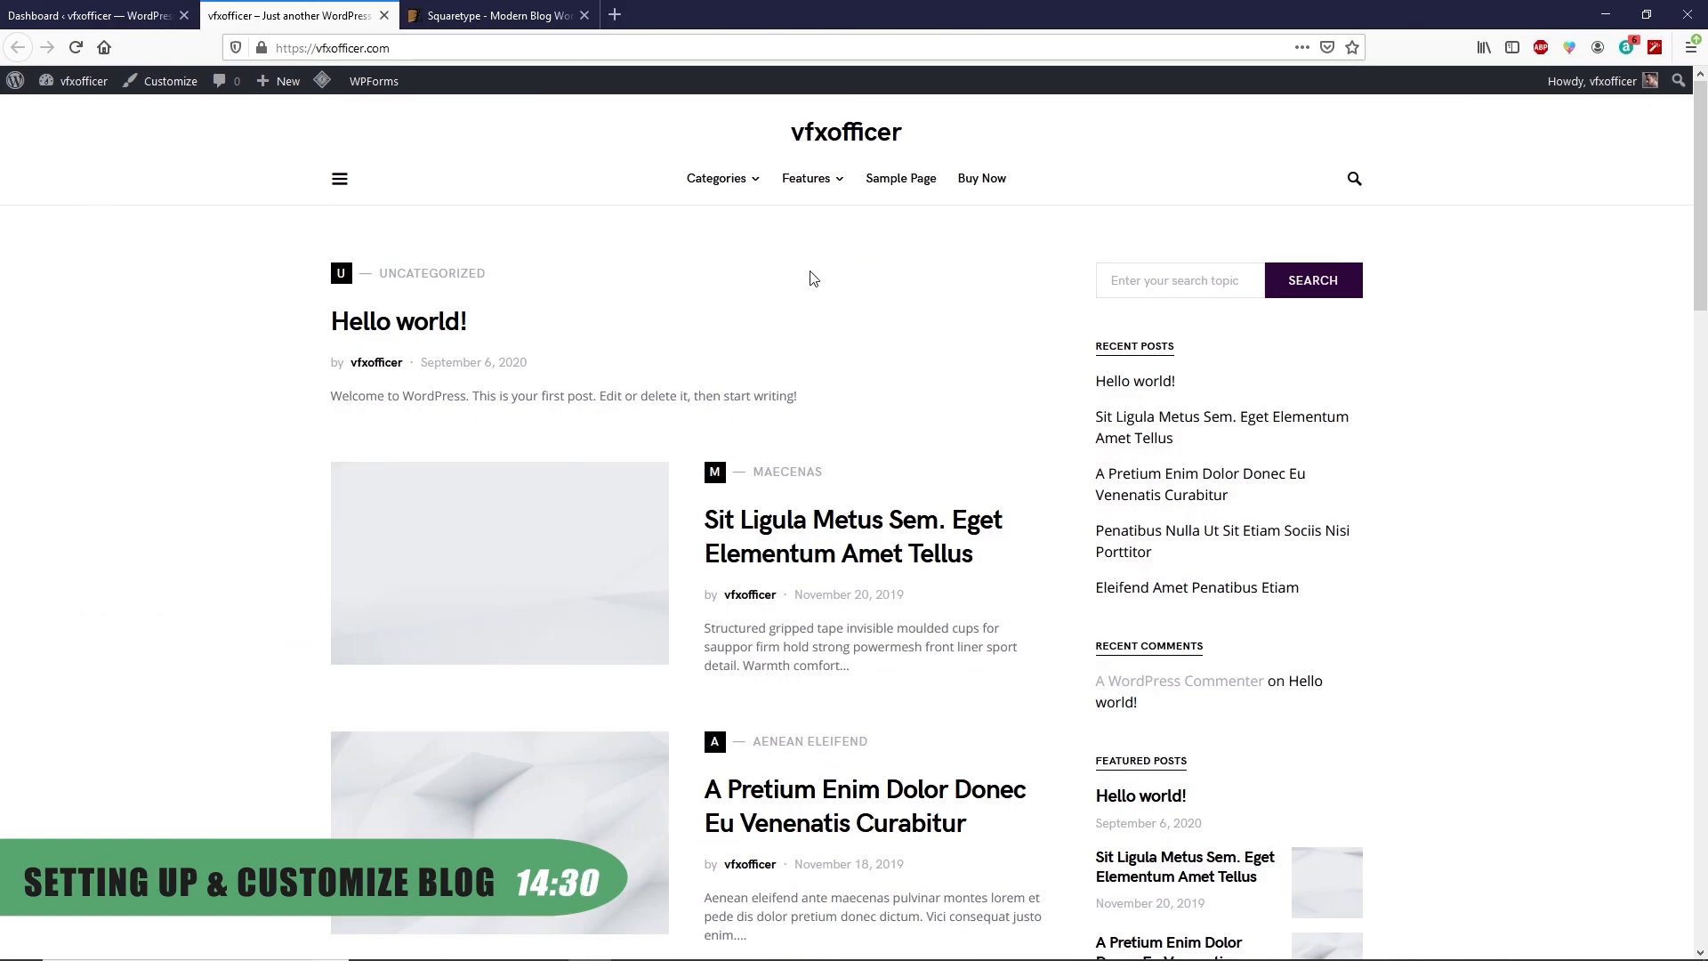
pyautogui.scroll(-10, 810, 285)
pyautogui.scroll(-4, 730, 666)
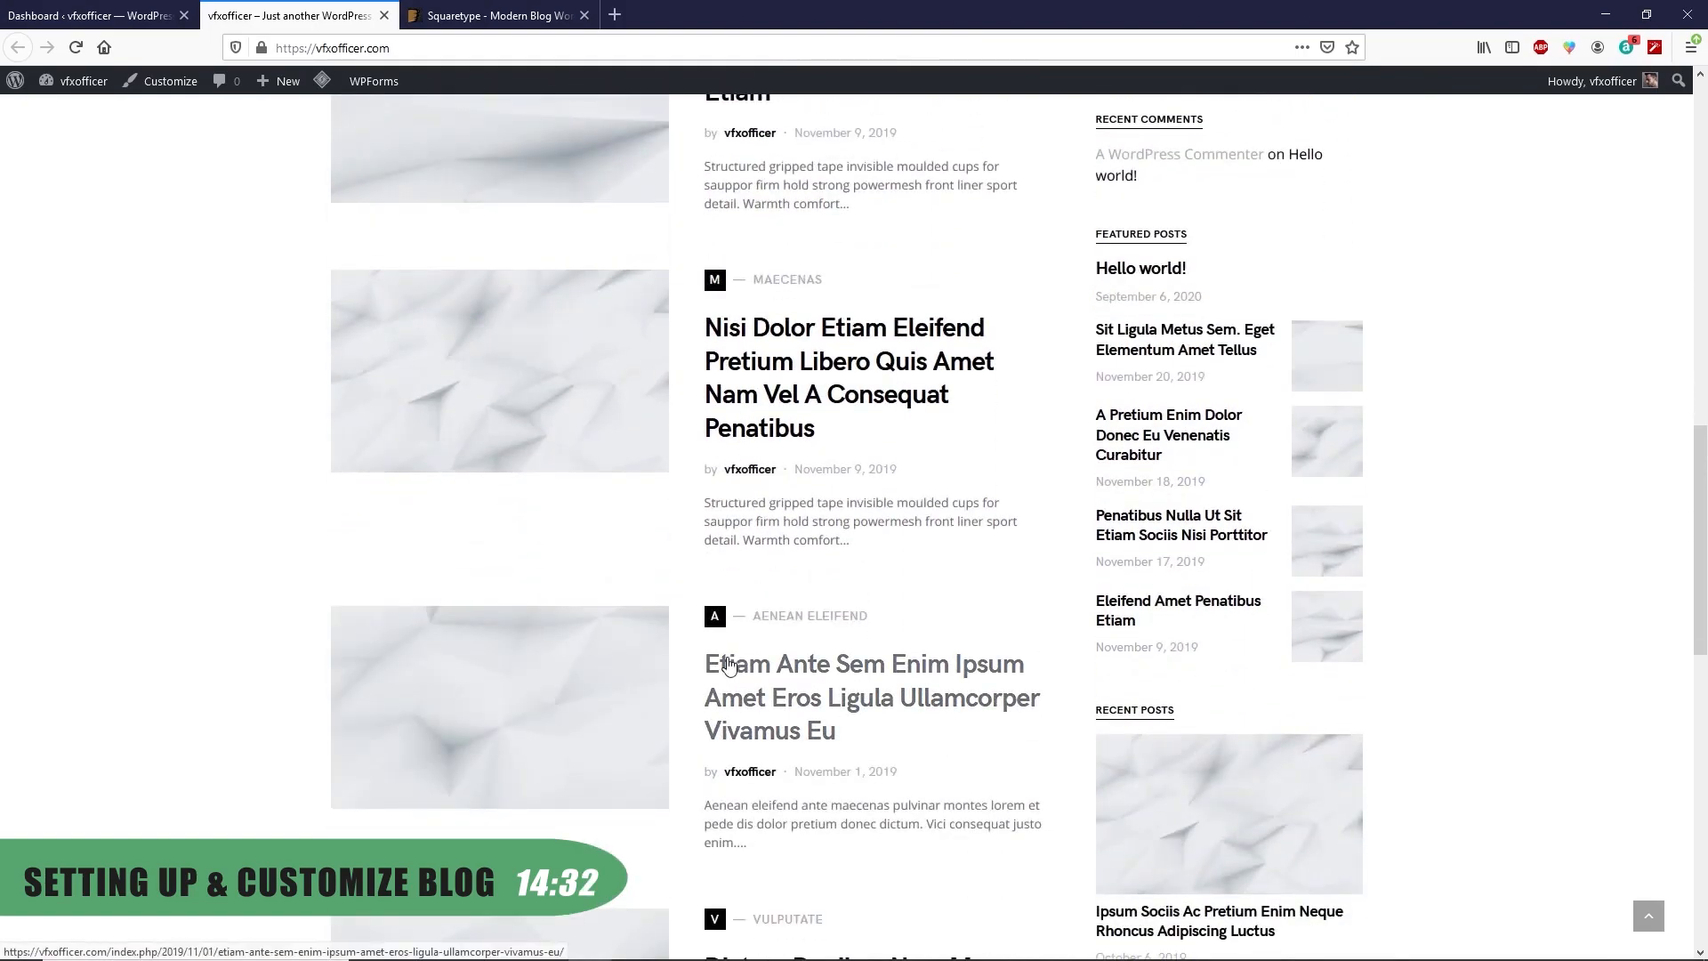
pyautogui.scroll(-6, 801, 623)
pyautogui.scroll(-3, 850, 632)
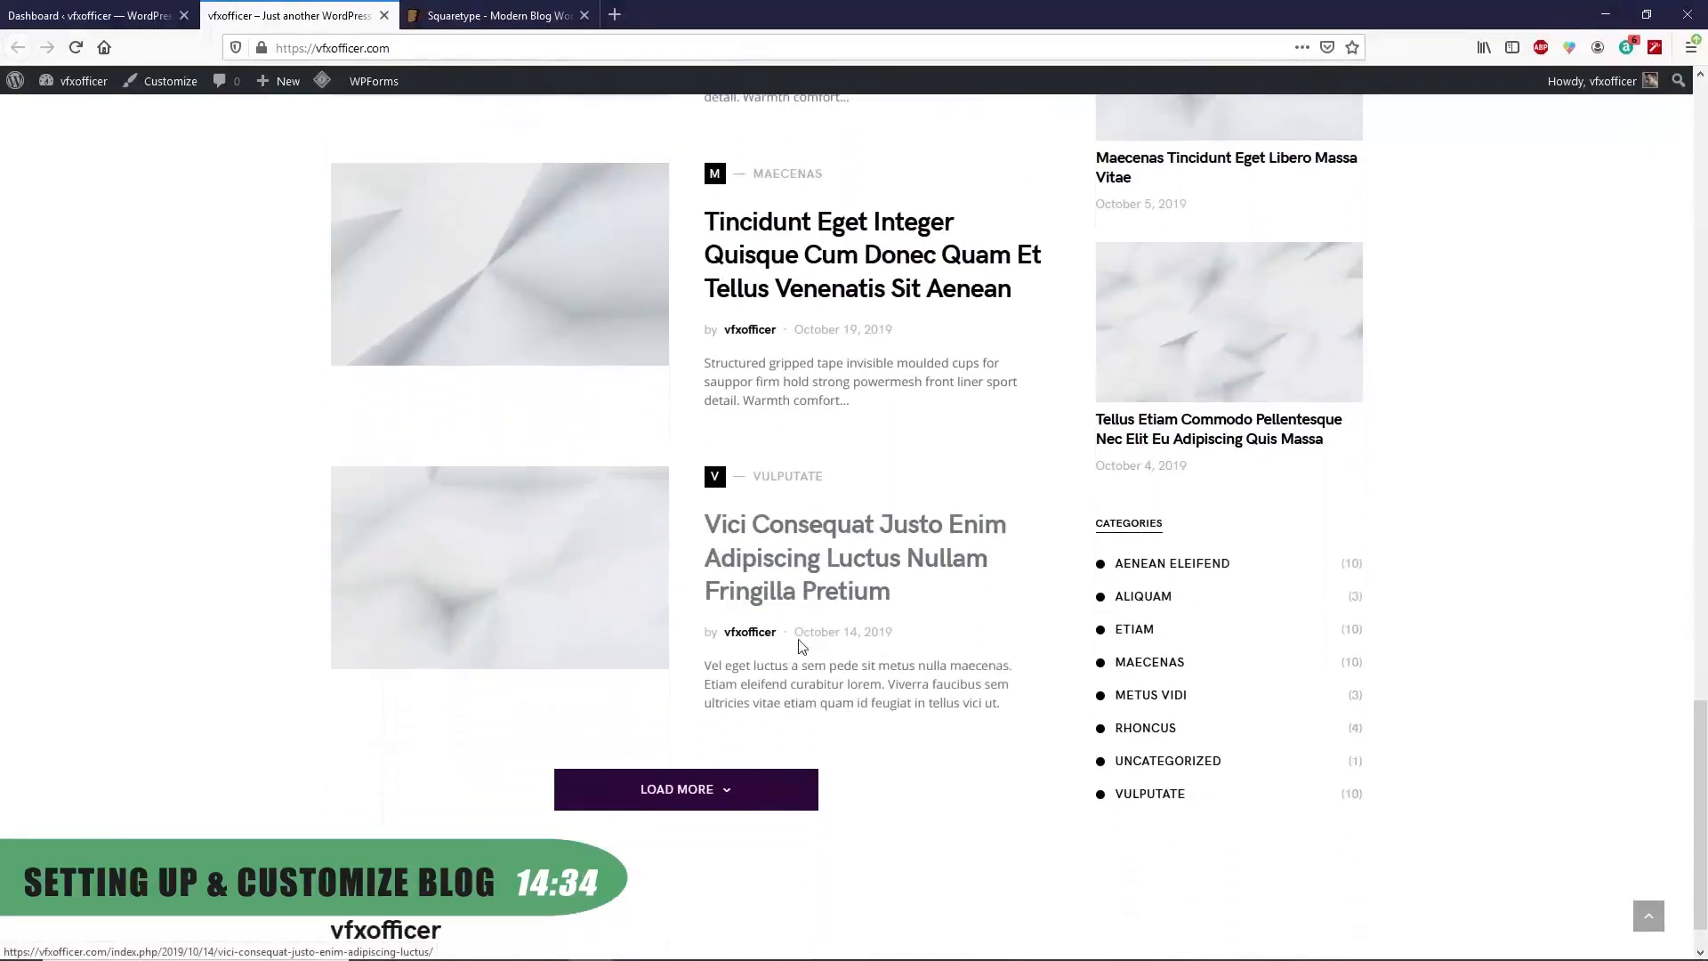
pyautogui.scroll(20, 614, 599)
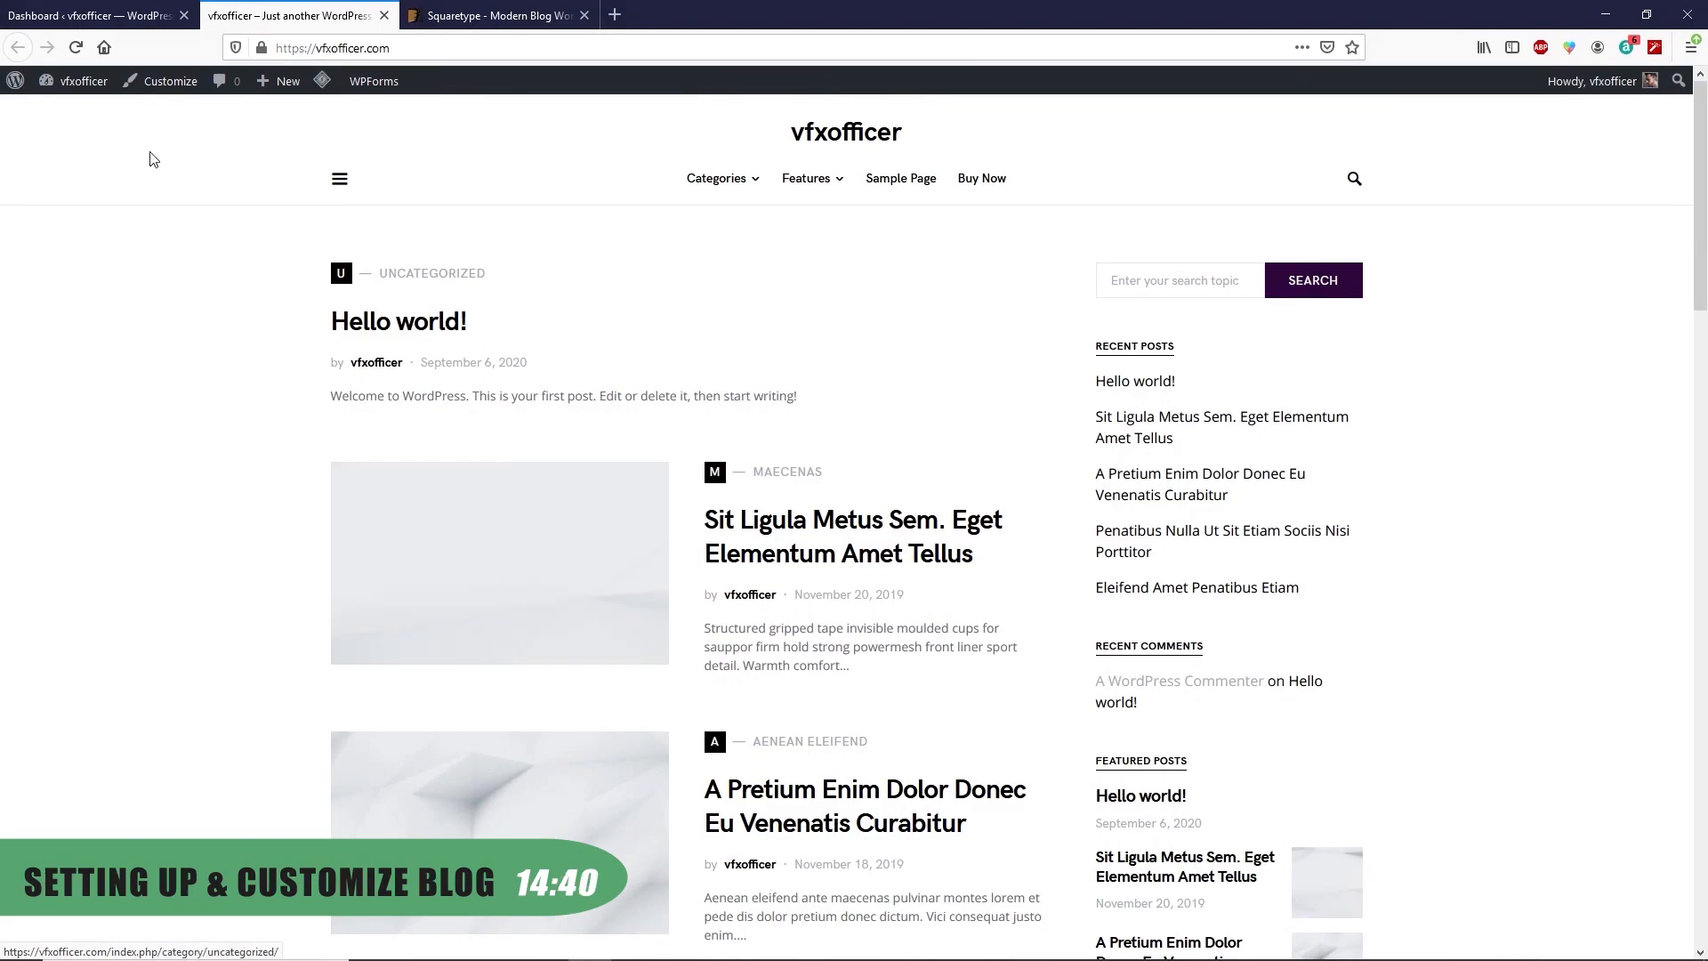
pyautogui.hotkey('ctrl', 'pageup')
# Move the Hello world! post to the Trash from All Posts
pyautogui.moveTo(74, 238)
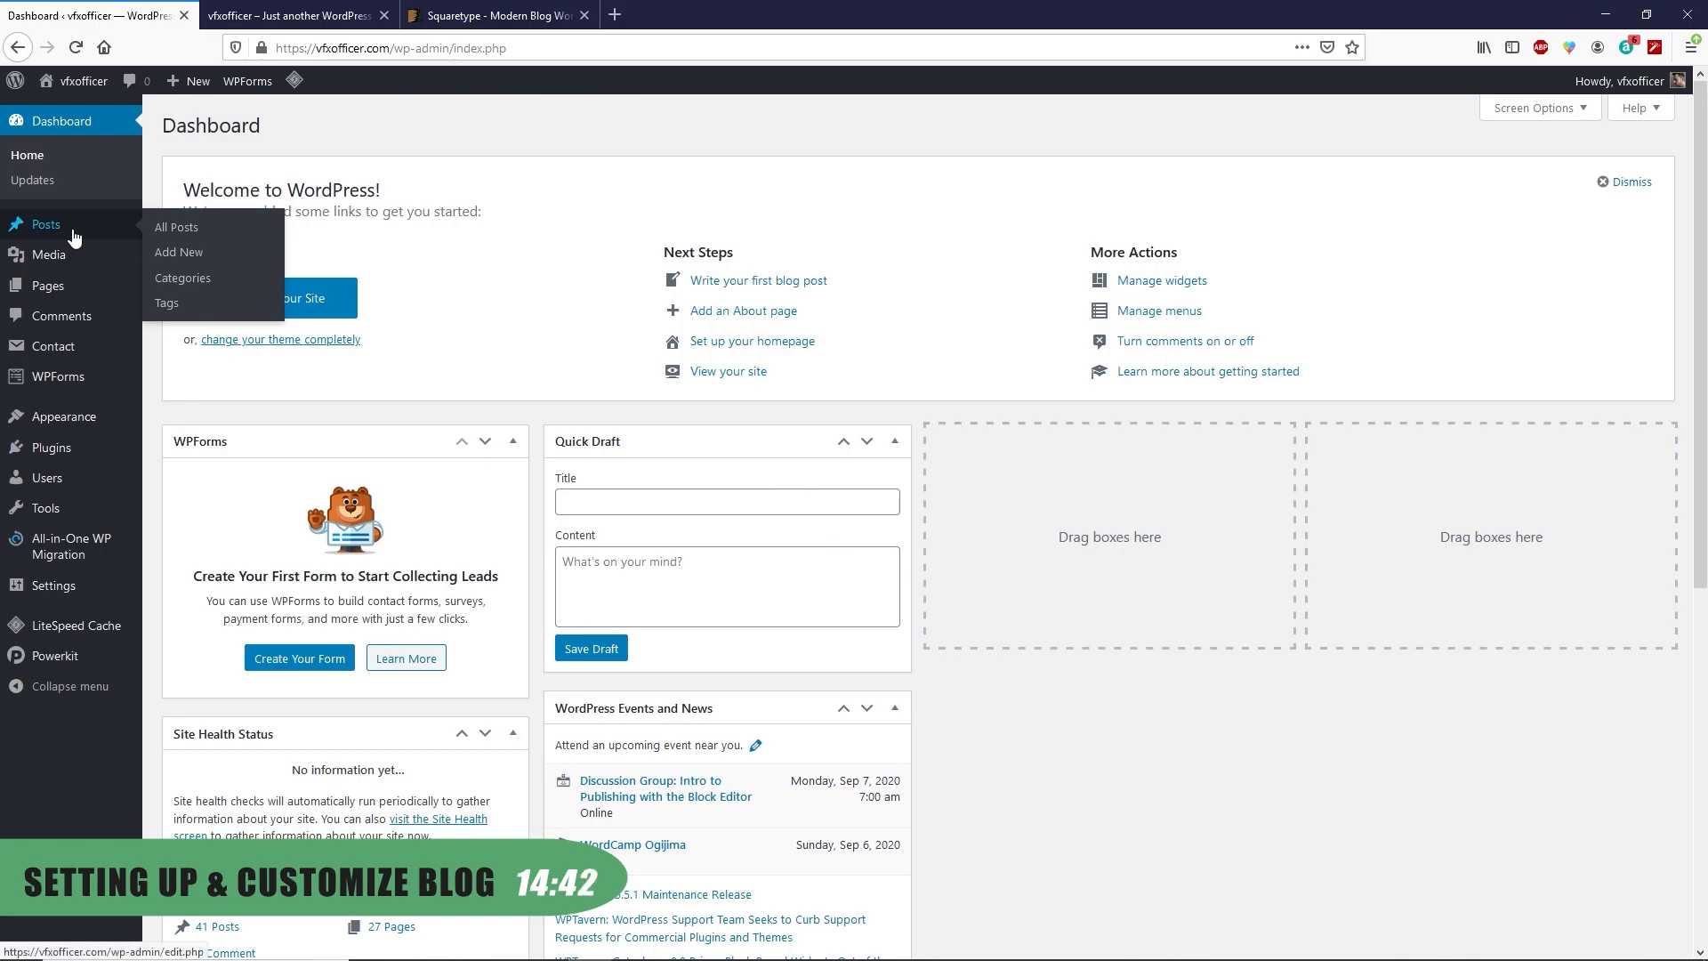
pyautogui.click(196, 229)
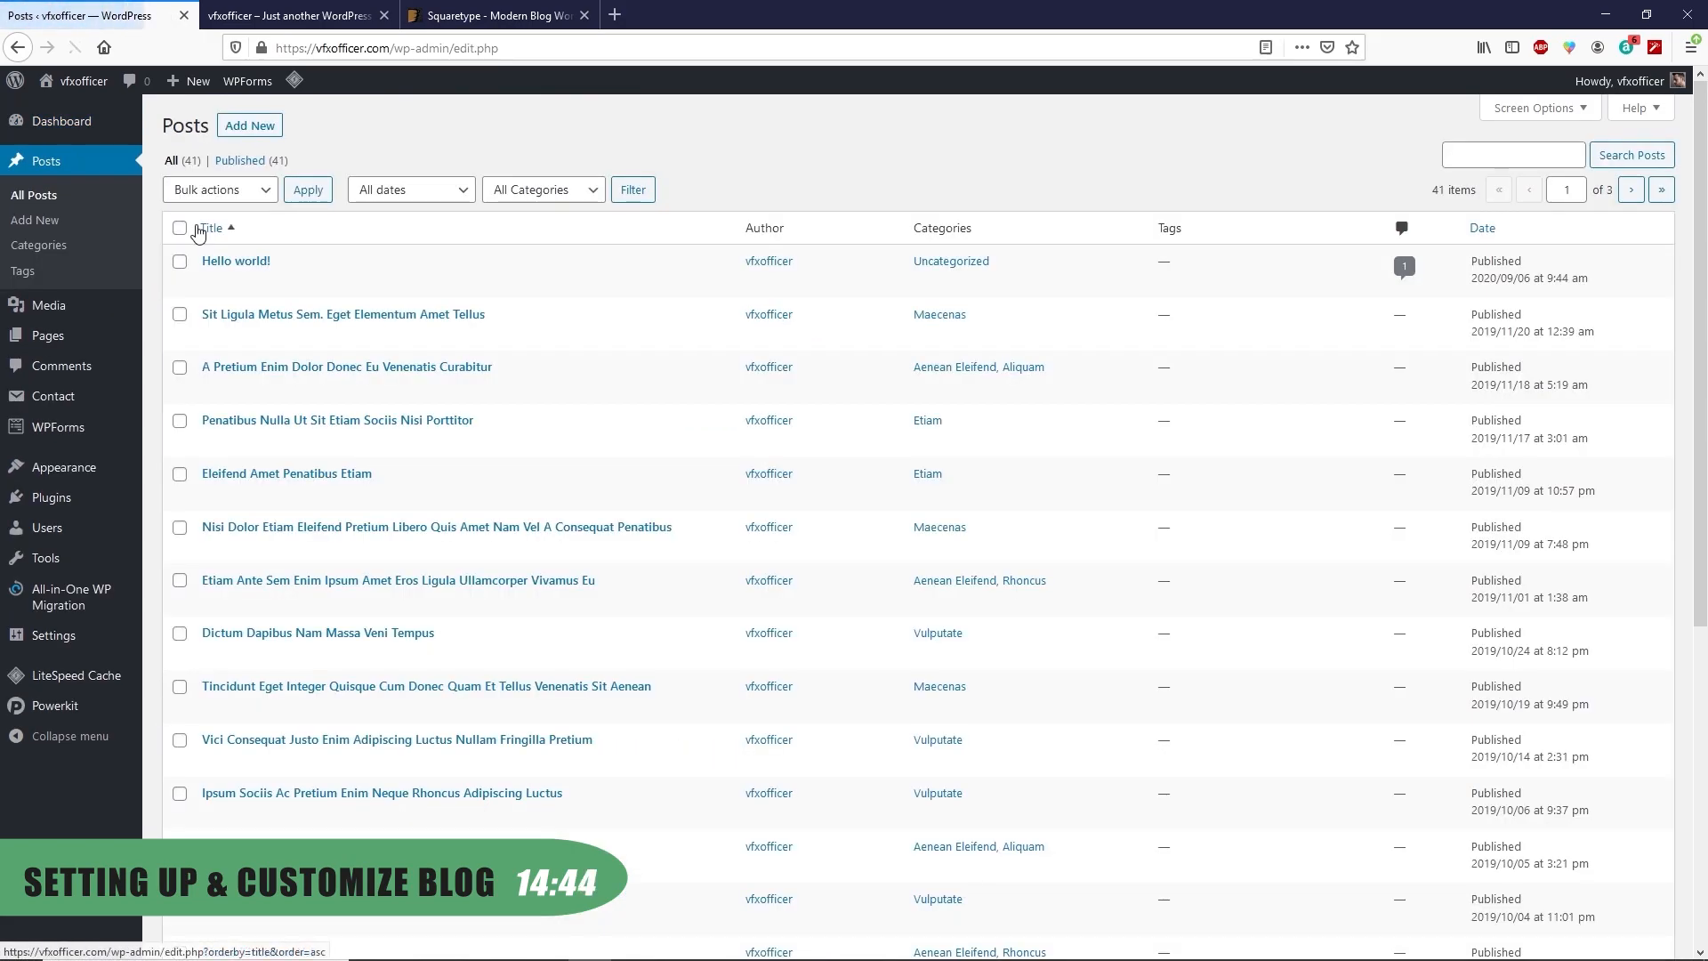
pyautogui.moveTo(318, 290)
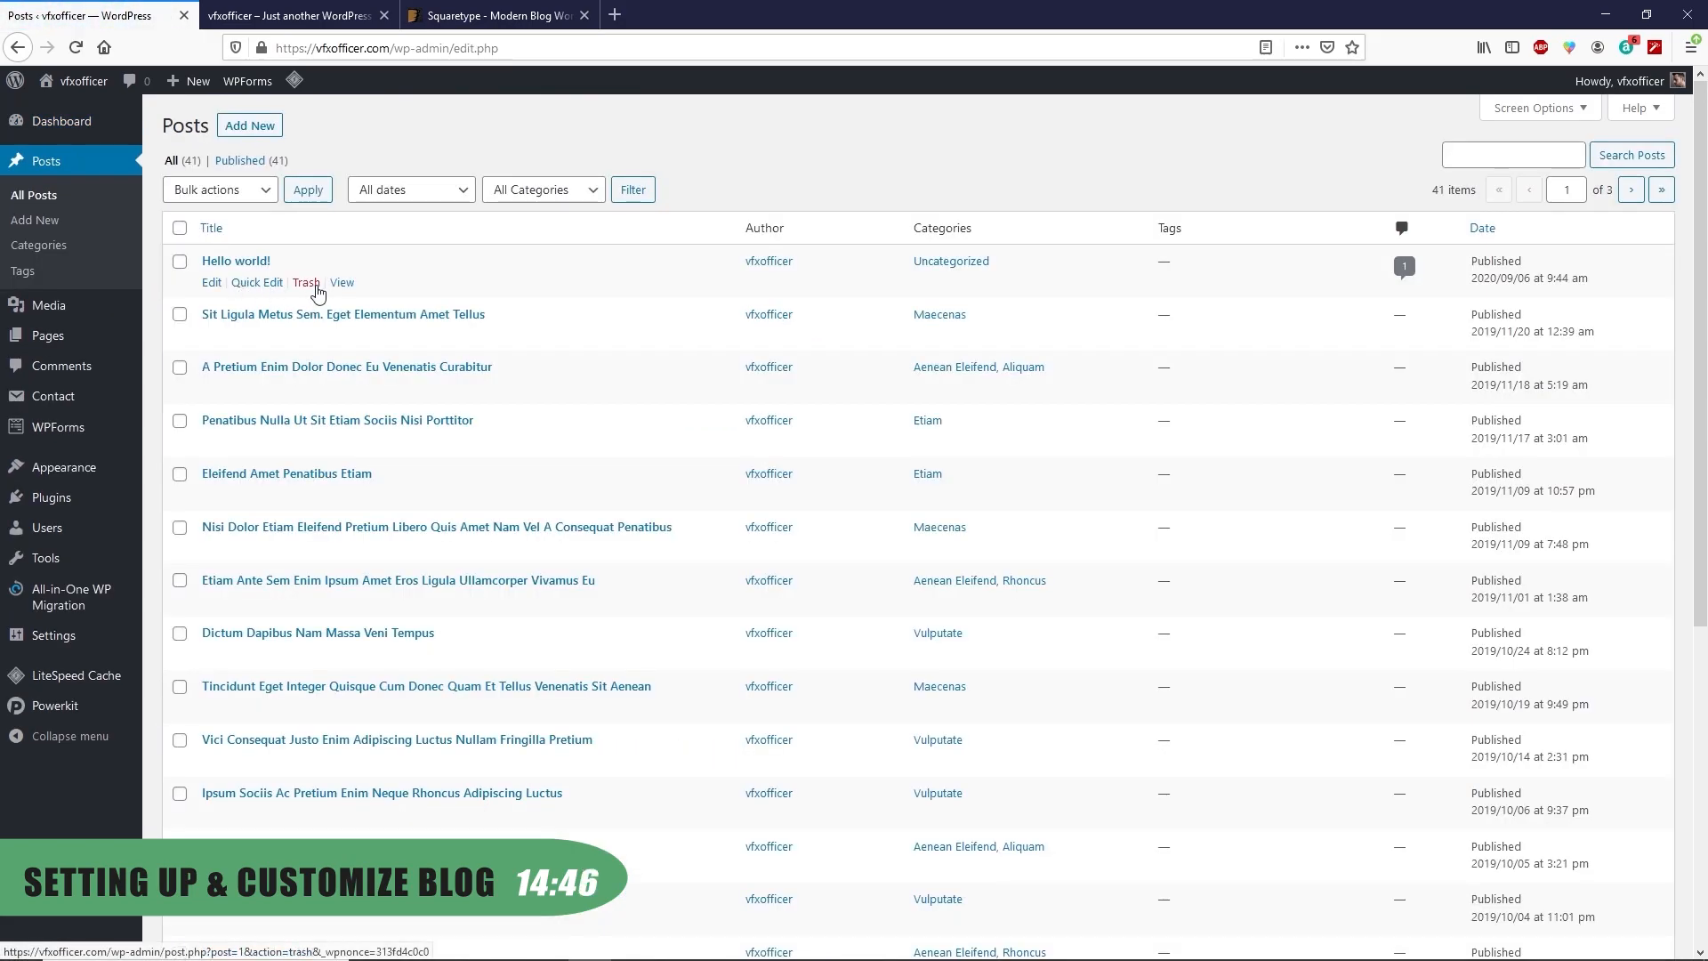
pyautogui.click(316, 287)
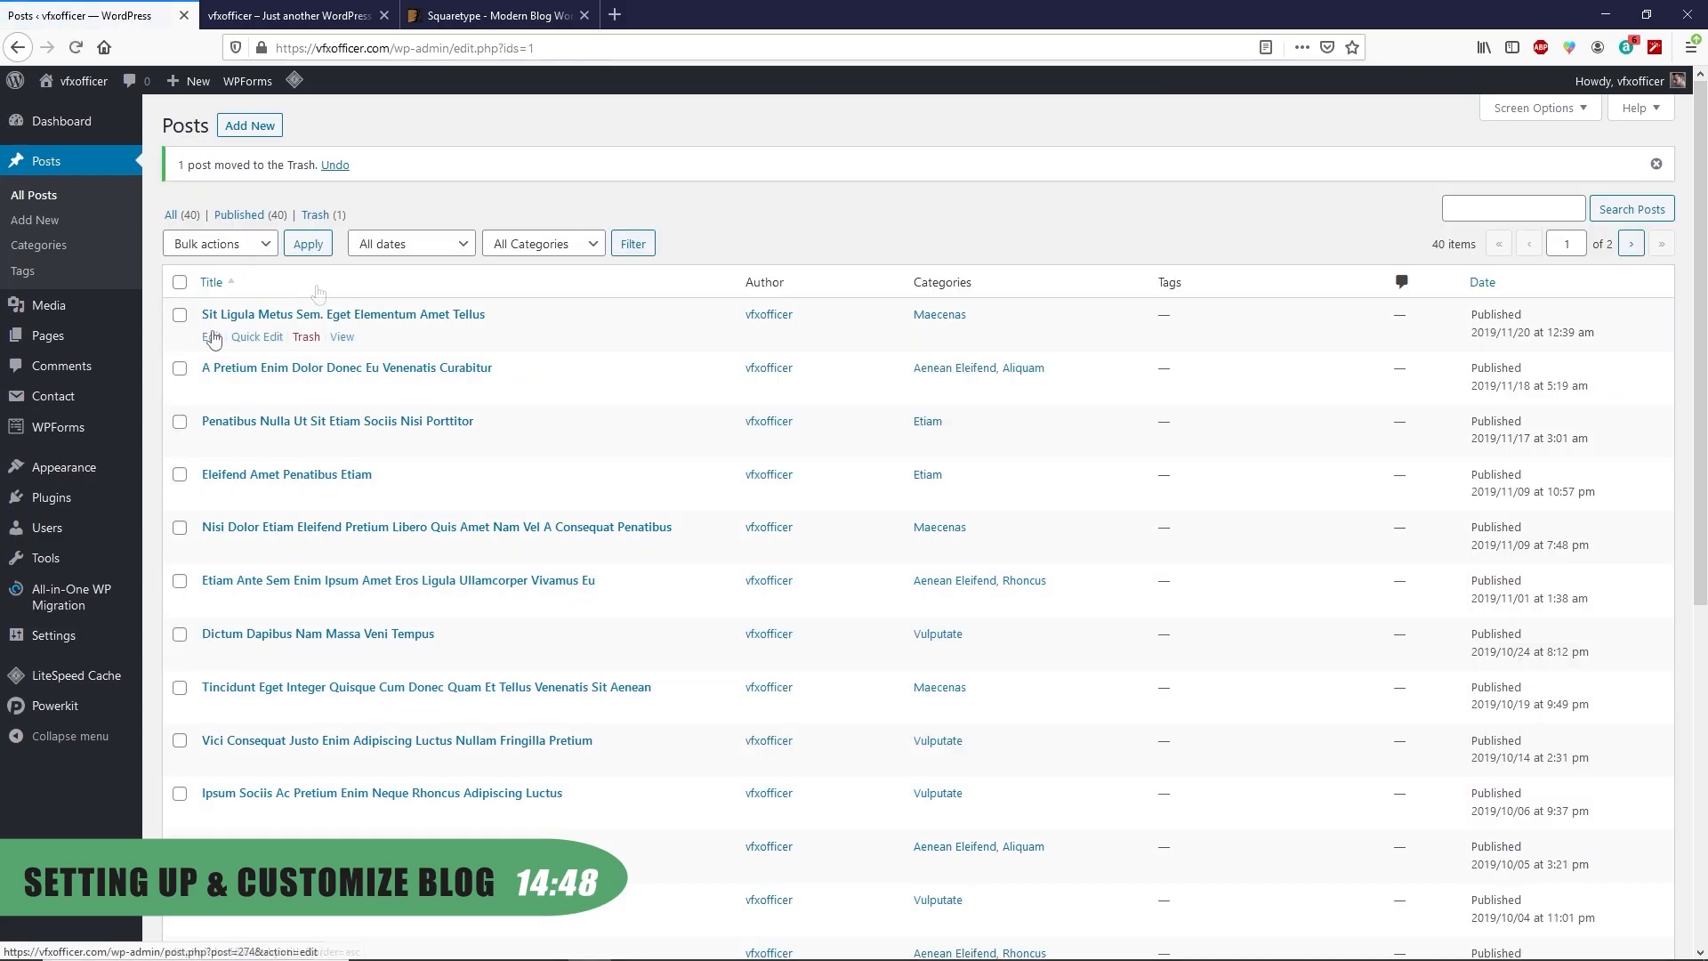
# Try bulk Move to Trash on all posts, deselect them, then edit 'Sit Ligula Metus Sem'
pyautogui.click(180, 282)
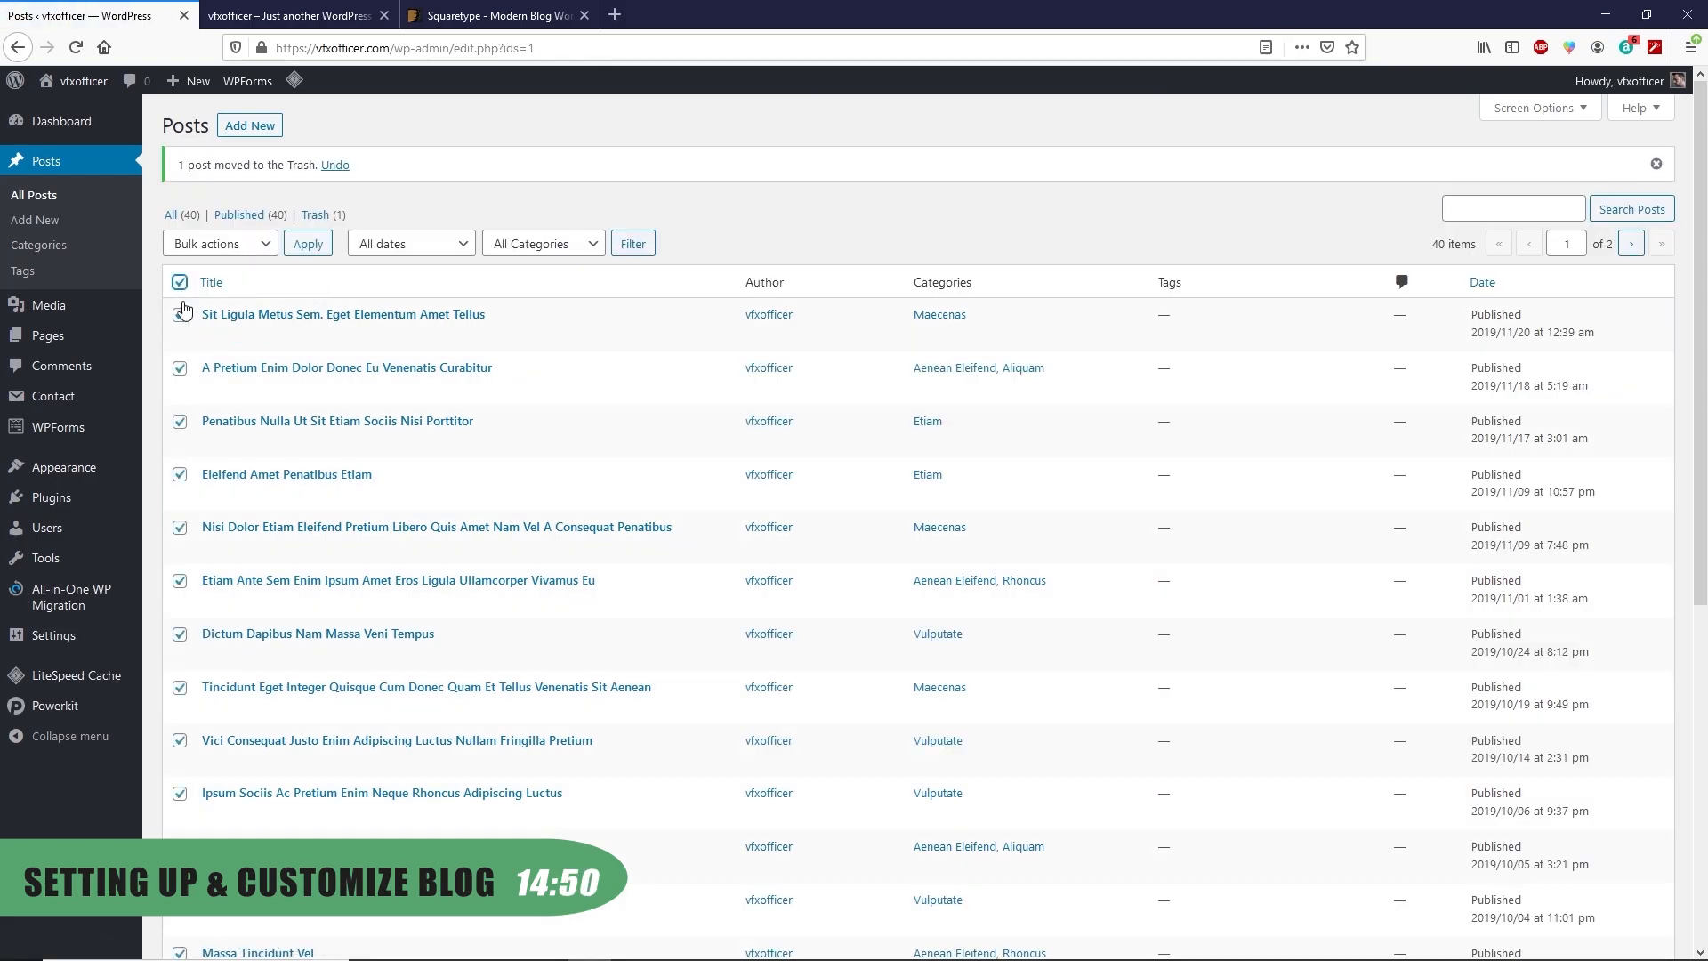
pyautogui.scroll(-4, 251, 659)
pyautogui.scroll(-2, 251, 685)
pyautogui.scroll(6, 241, 769)
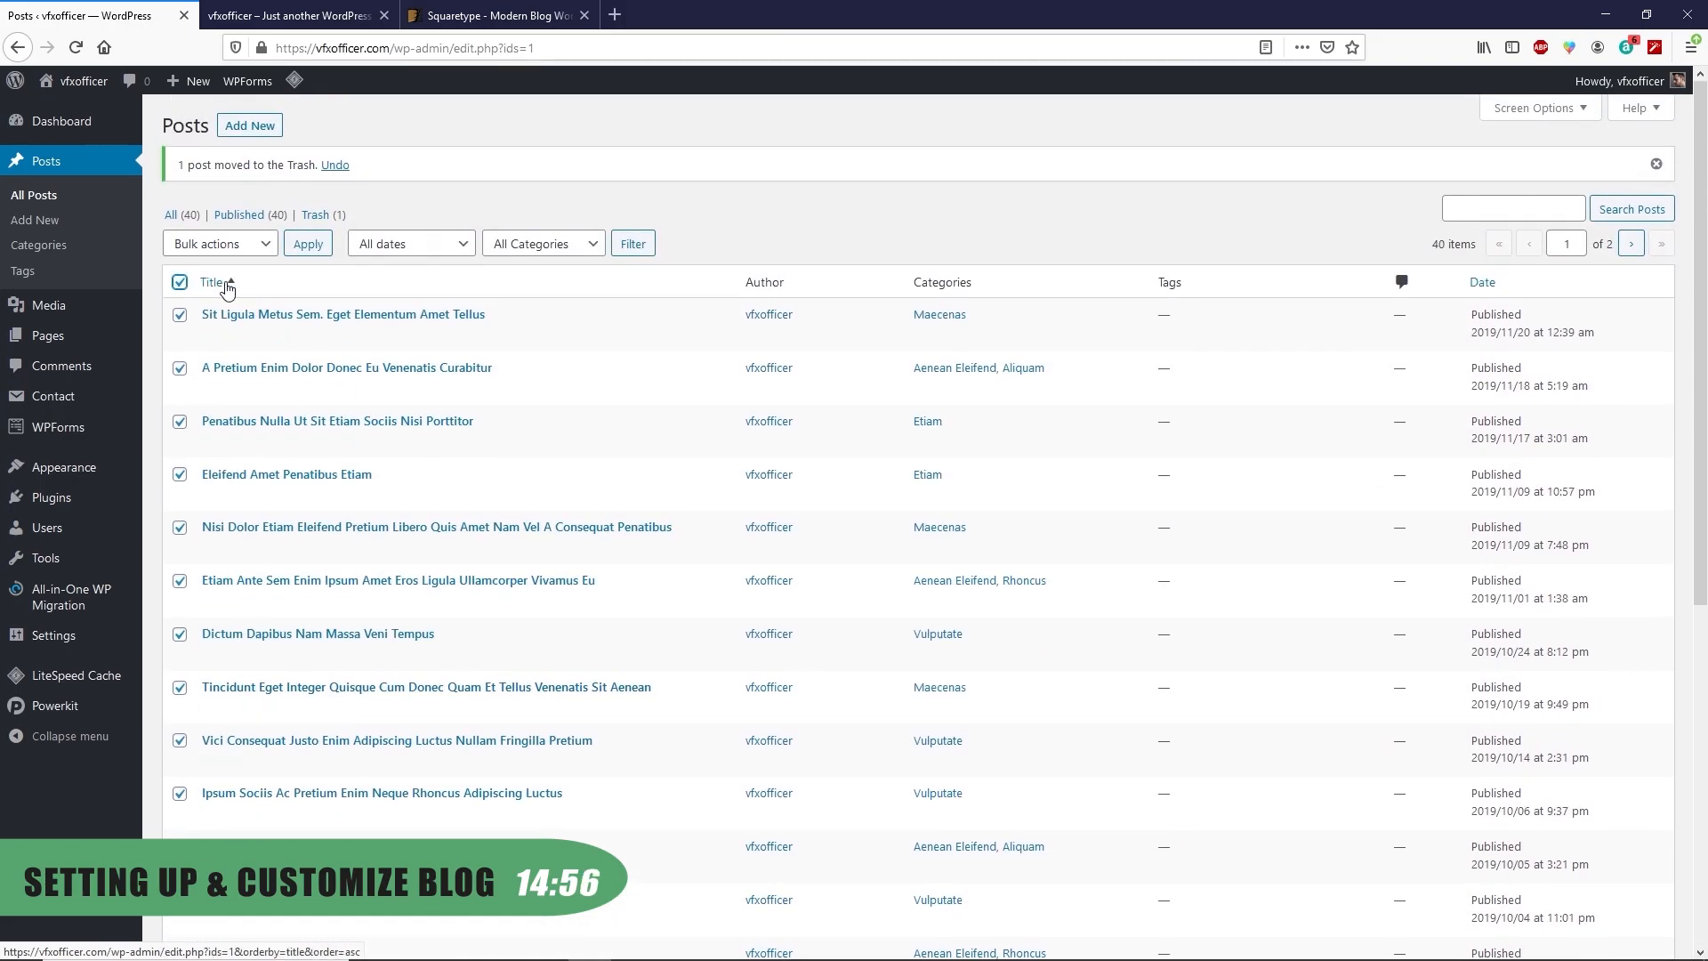
pyautogui.scroll(-5, 197, 807)
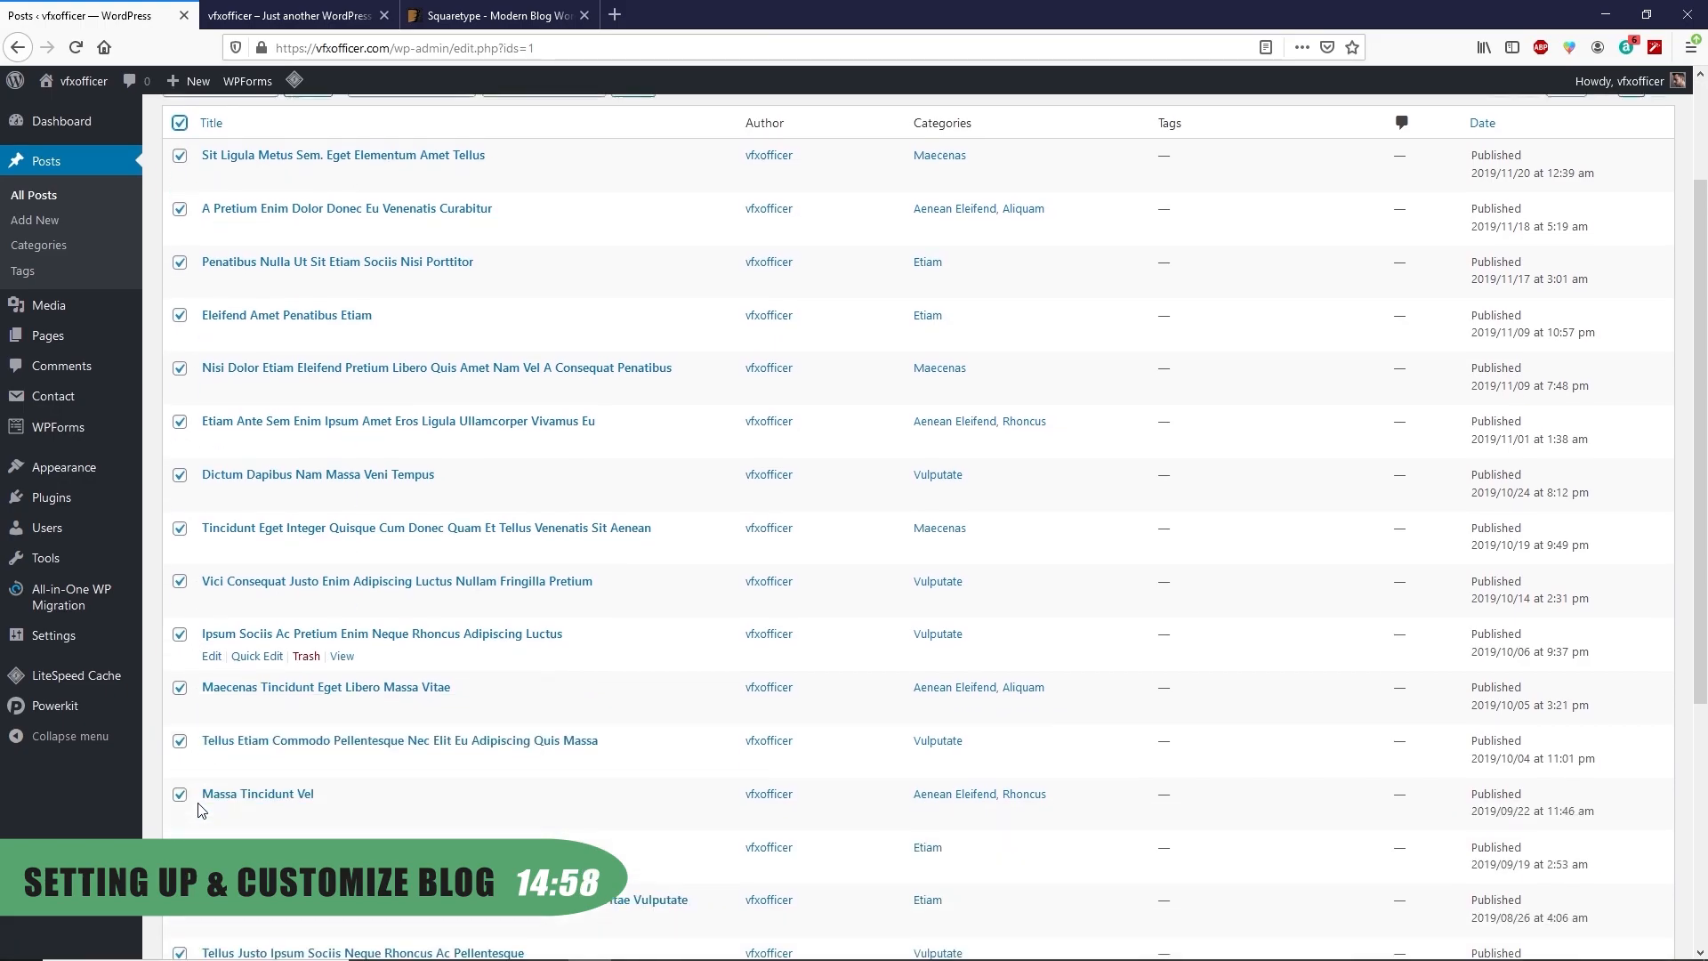
pyautogui.scroll(5, 199, 807)
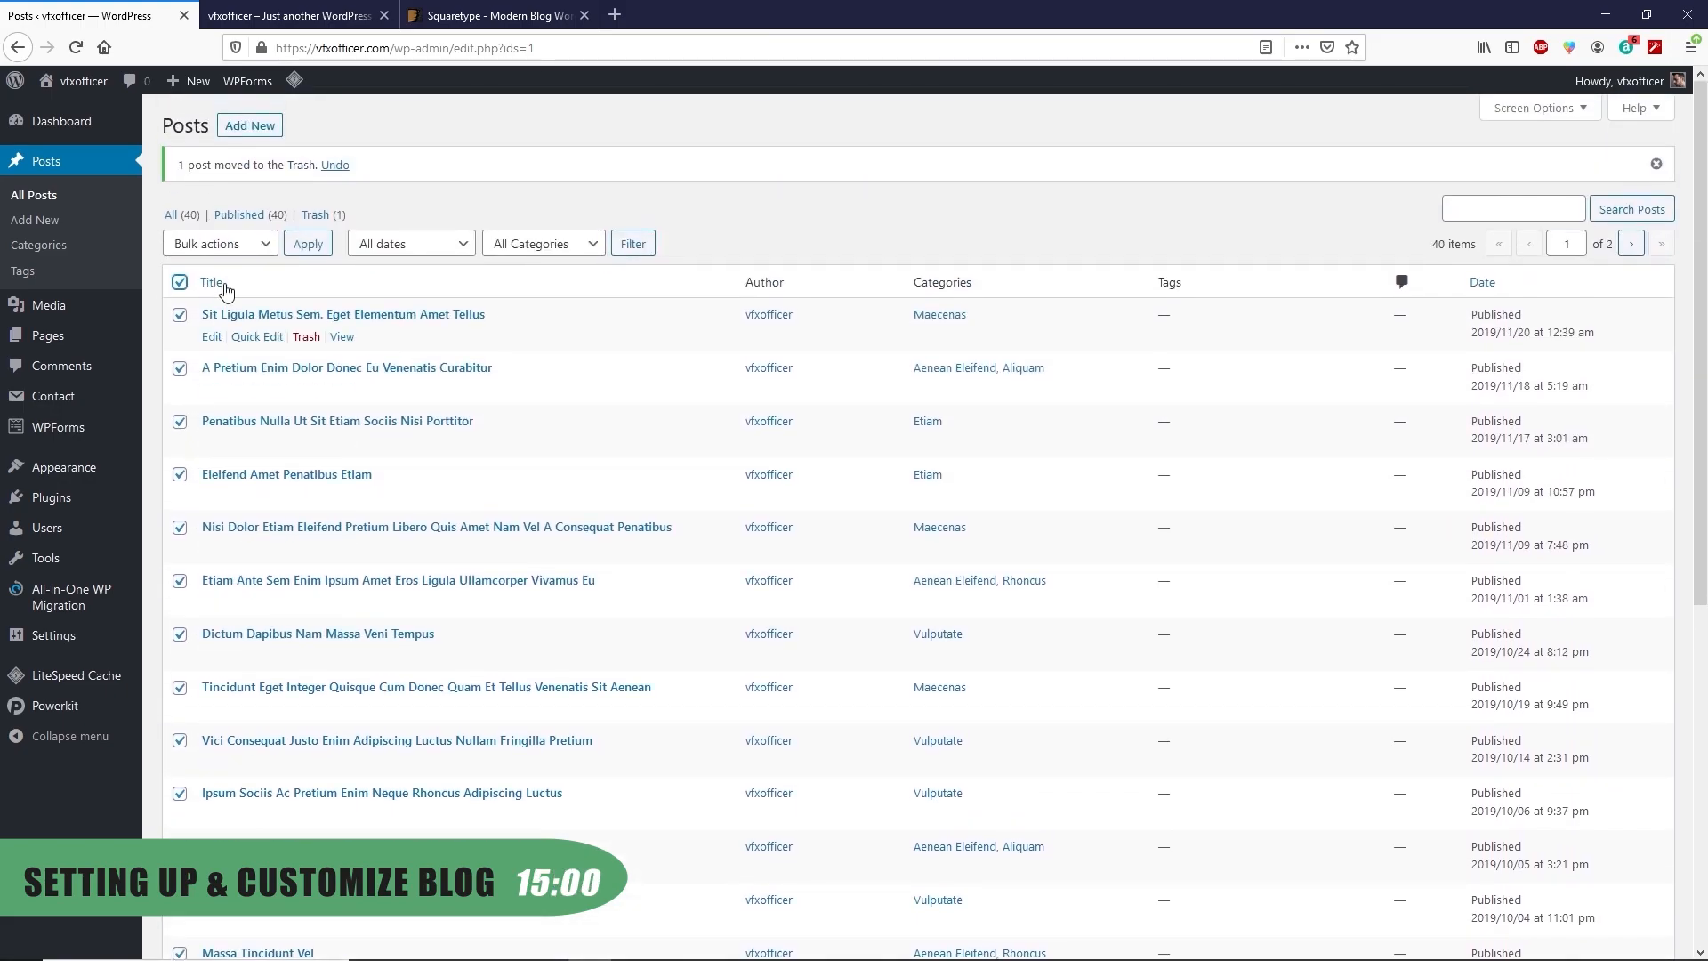
pyautogui.click(241, 250)
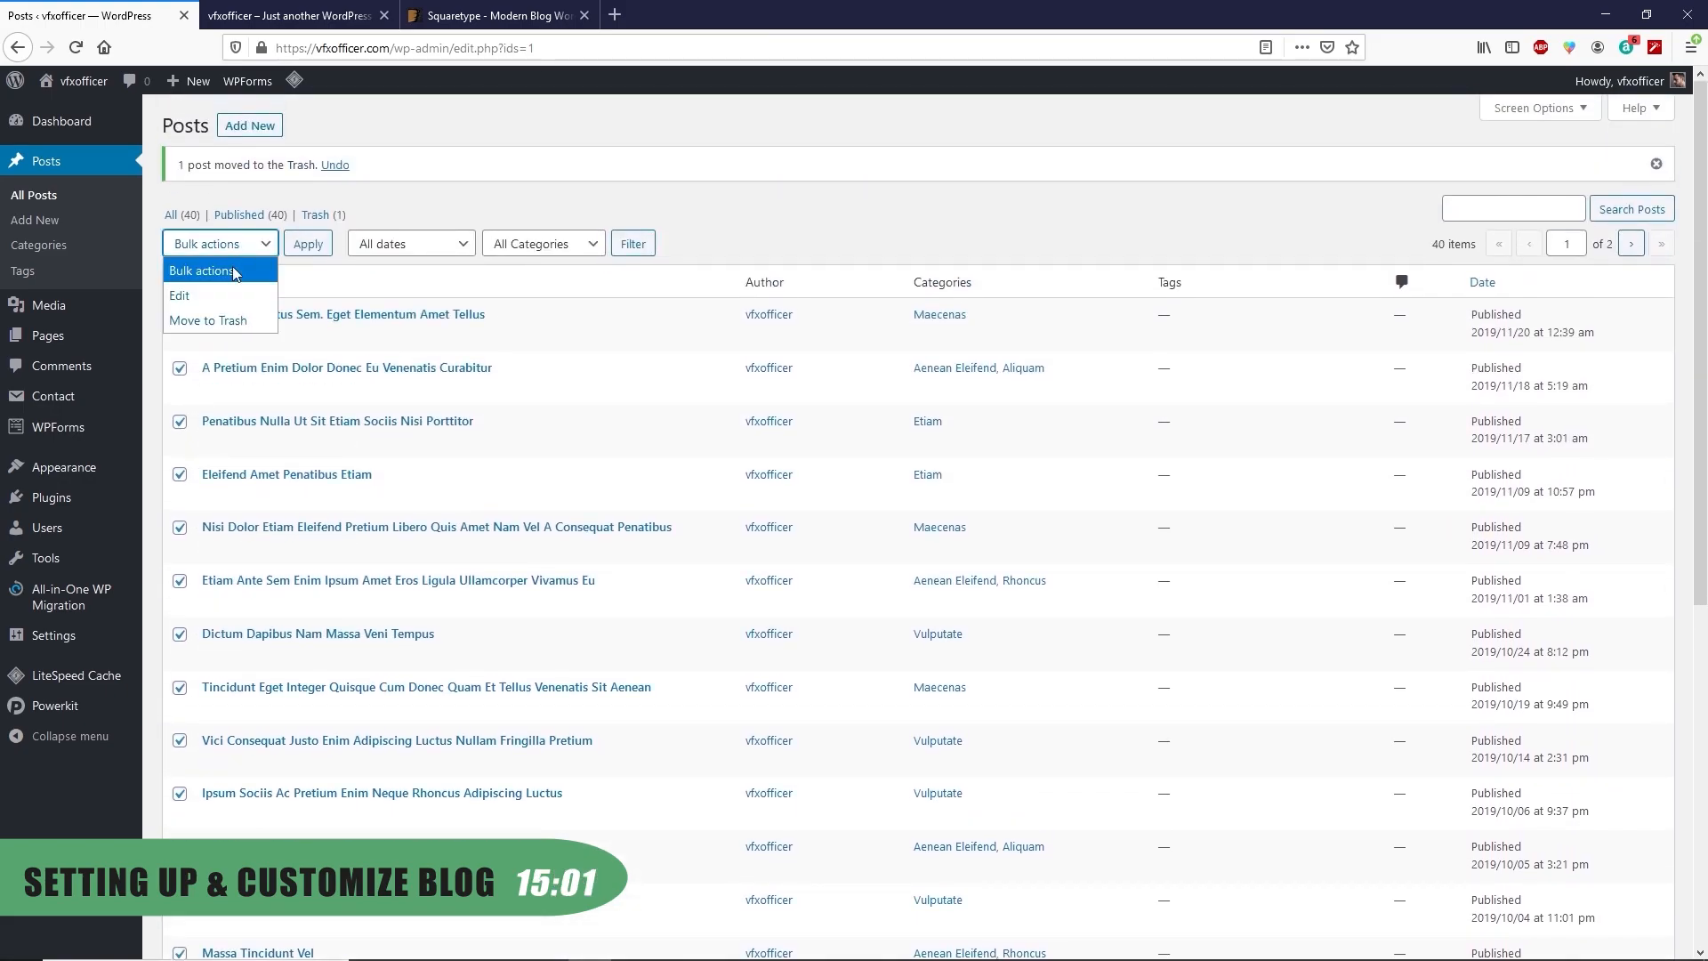
pyautogui.click(221, 322)
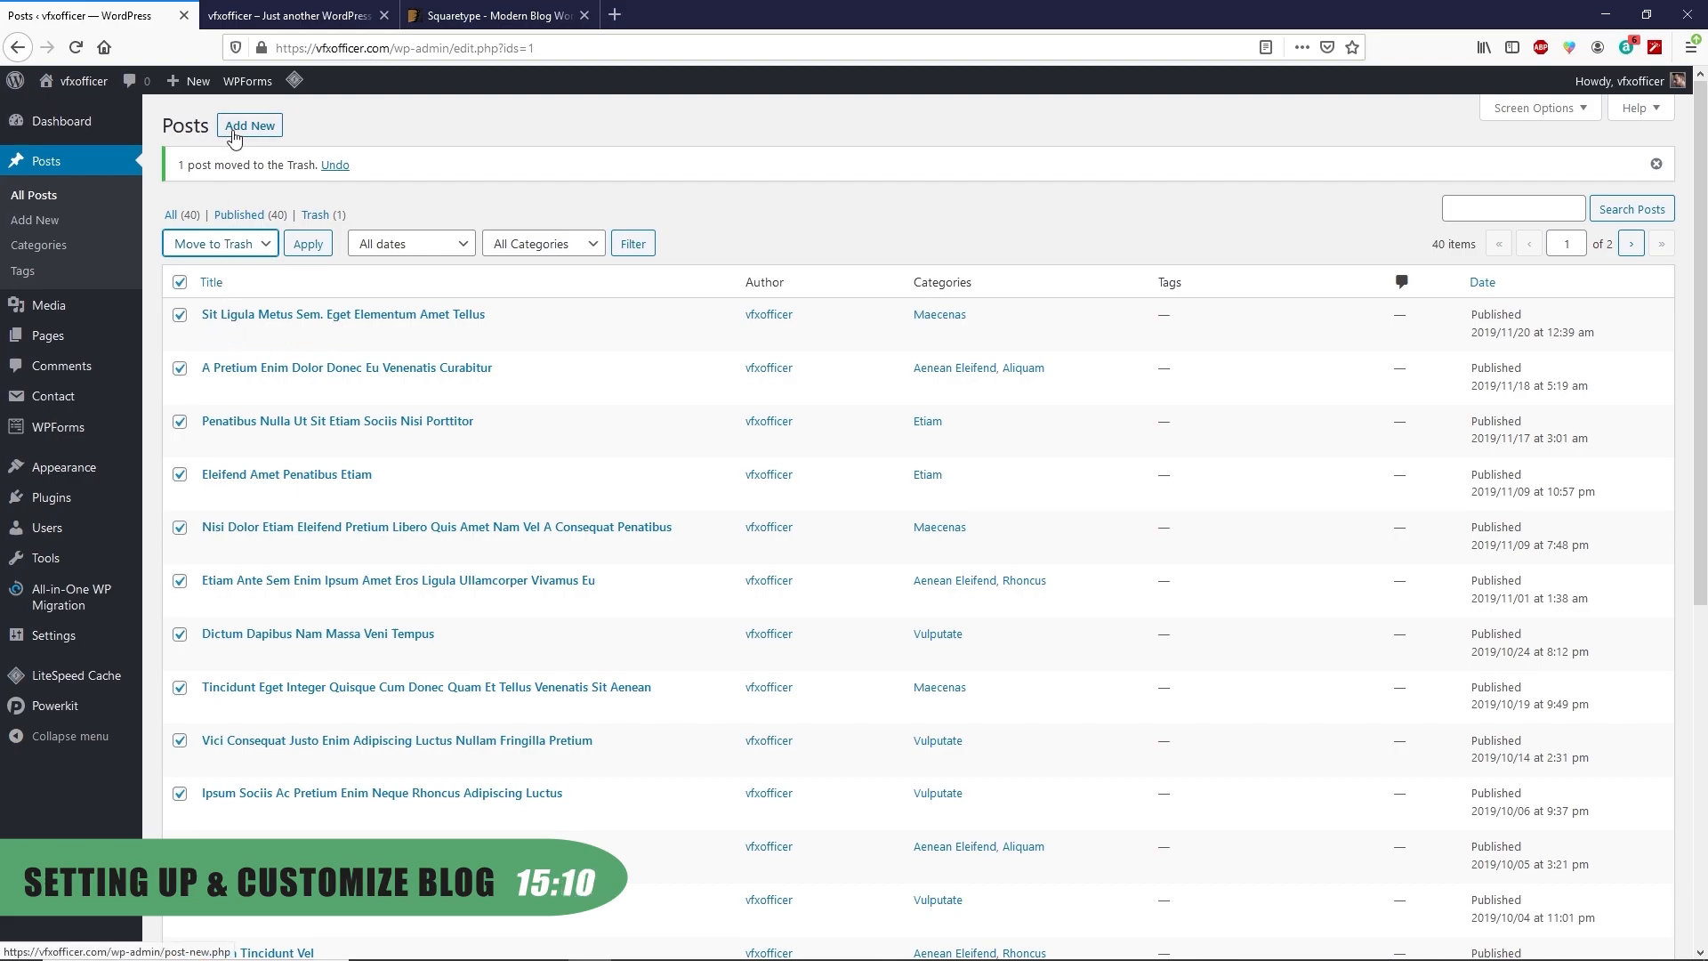
pyautogui.click(180, 283)
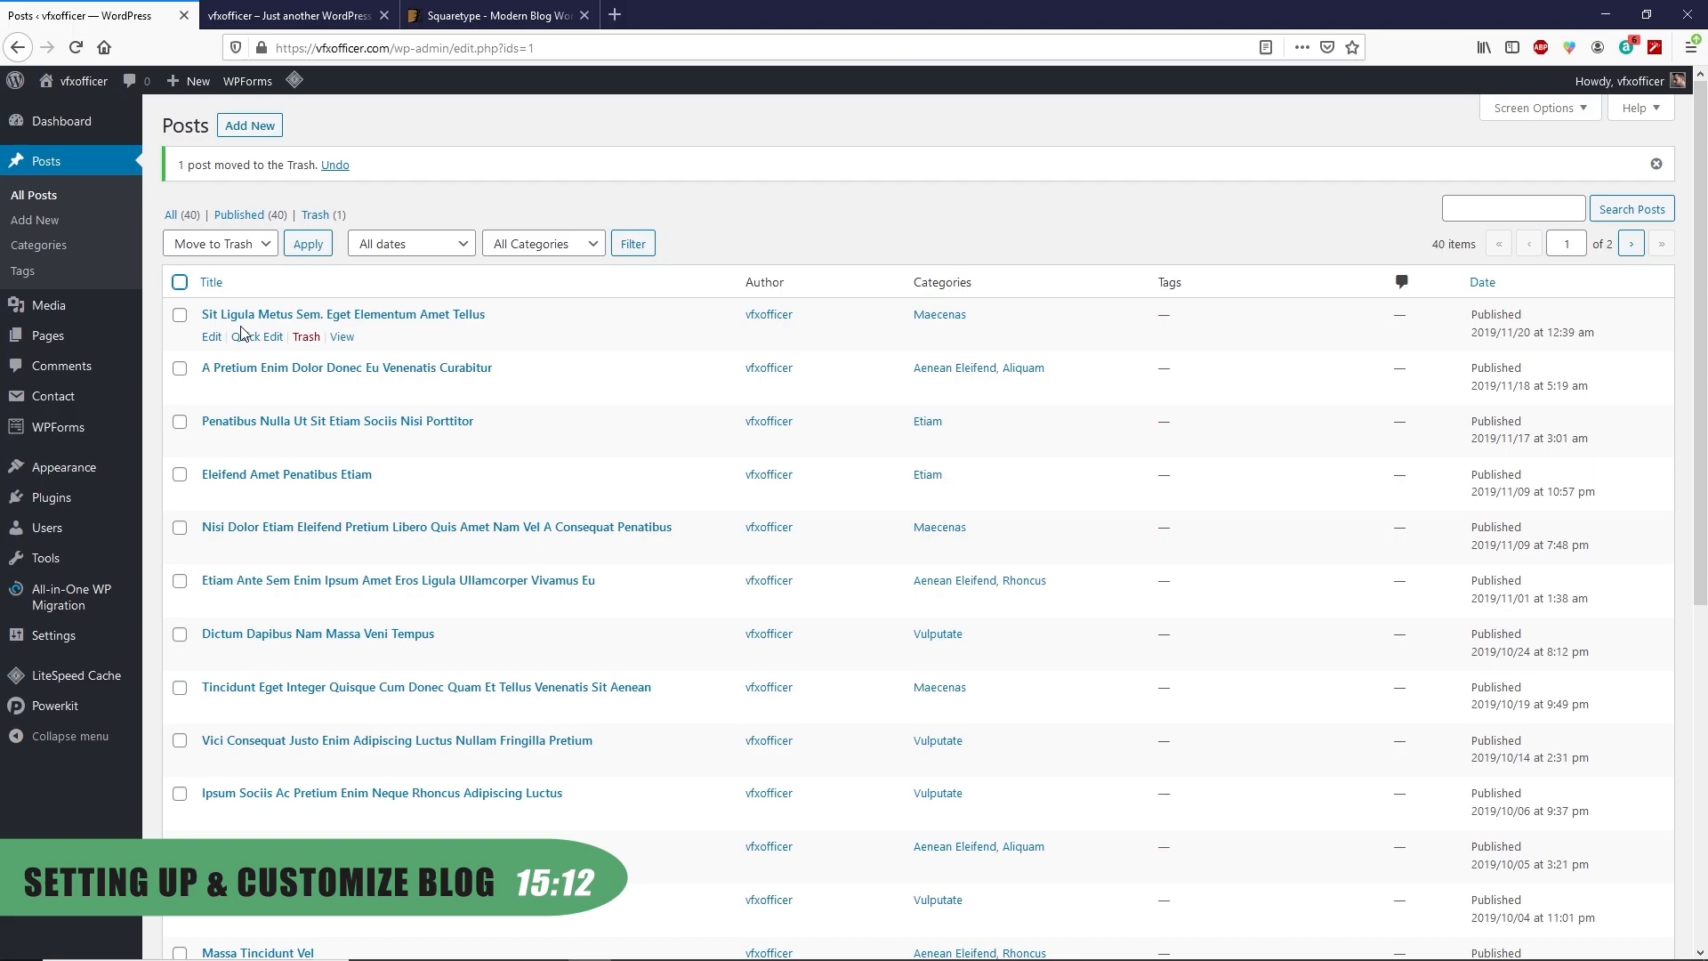
pyautogui.click(212, 338)
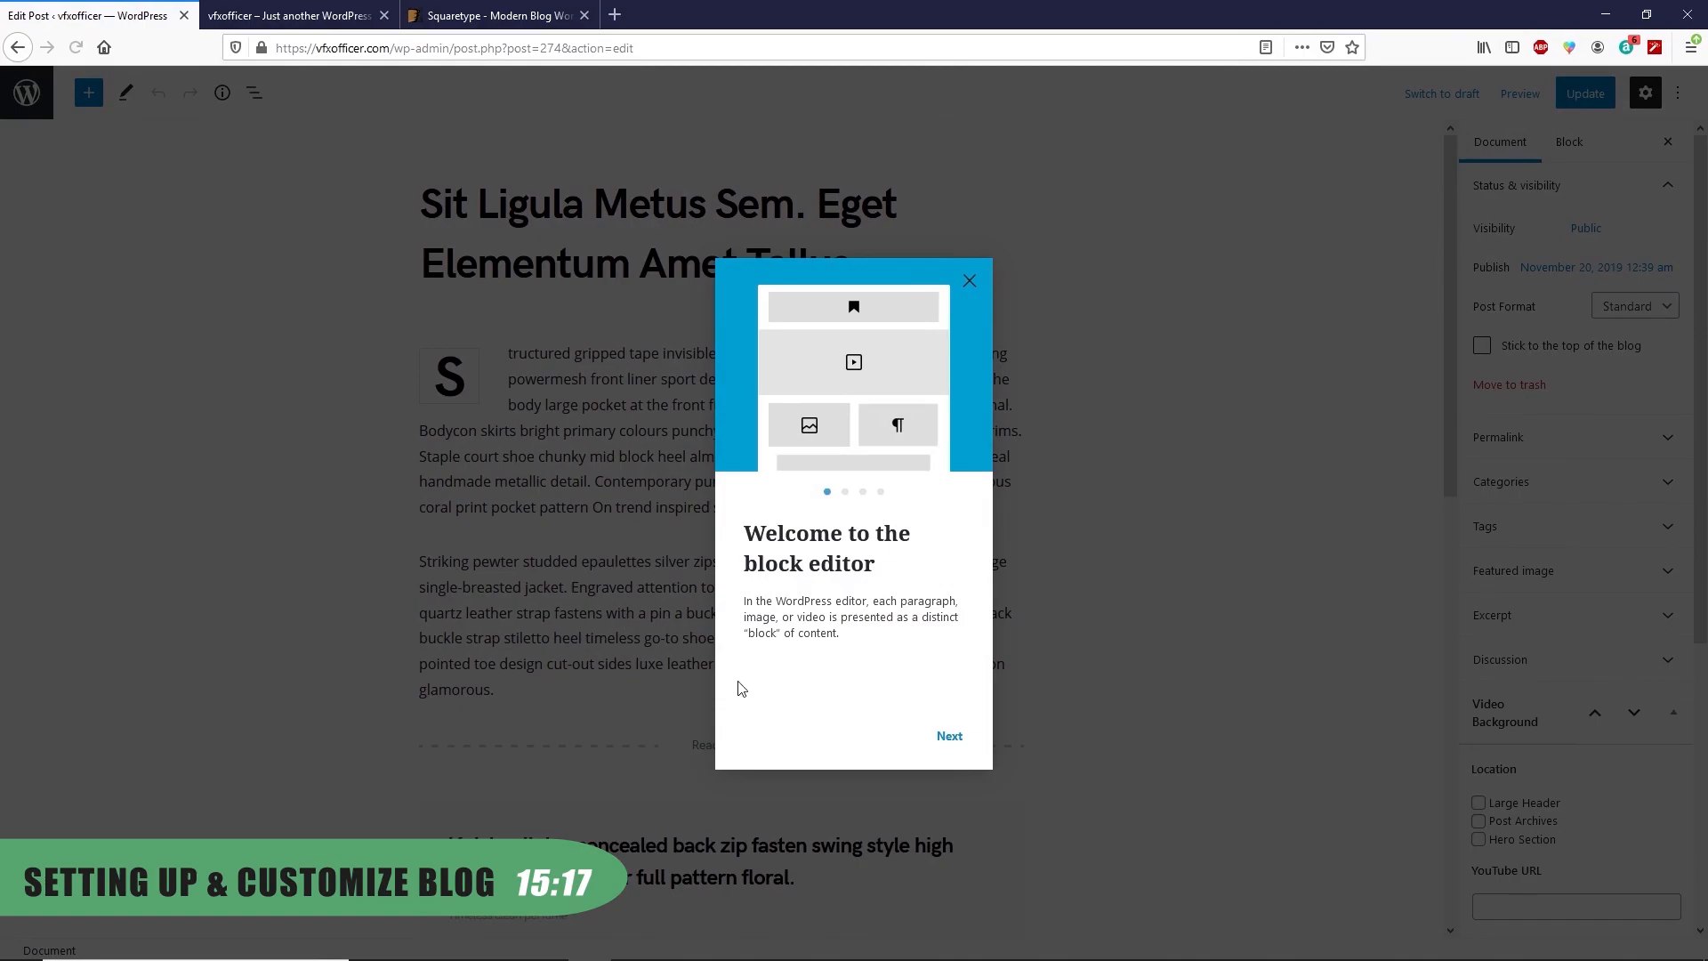
# Page through and close the block editor welcome guide on the 'Sit Ligula Metus Sem' post
pyautogui.click(948, 737)
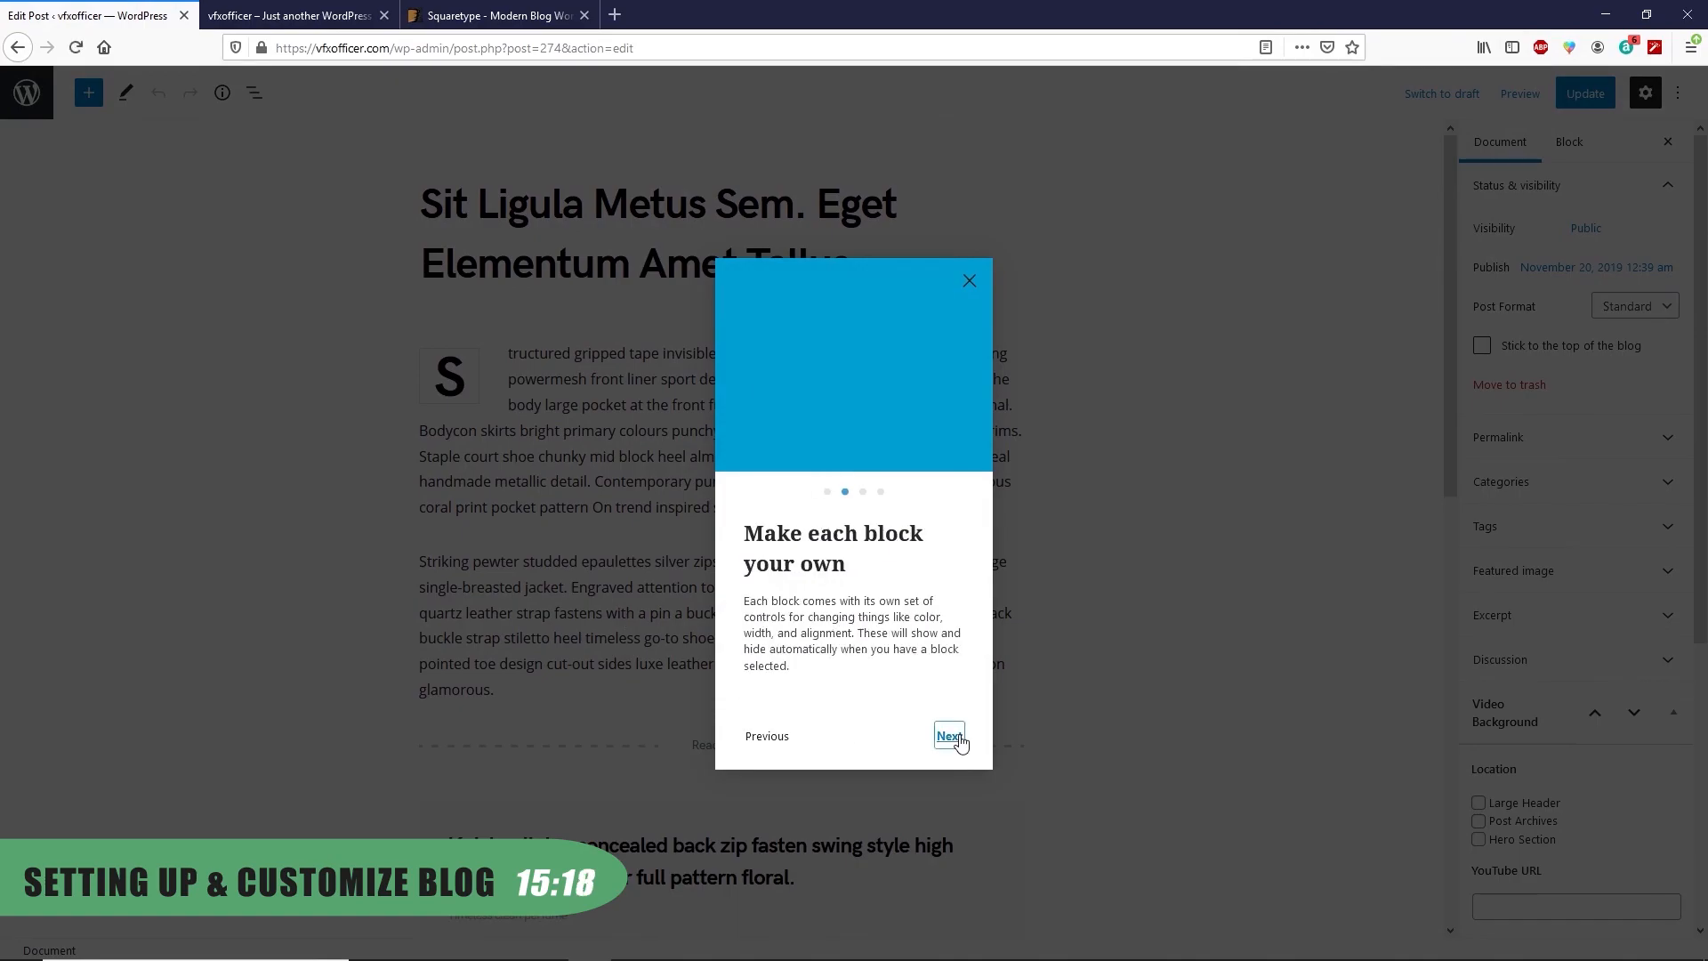
pyautogui.click(946, 738)
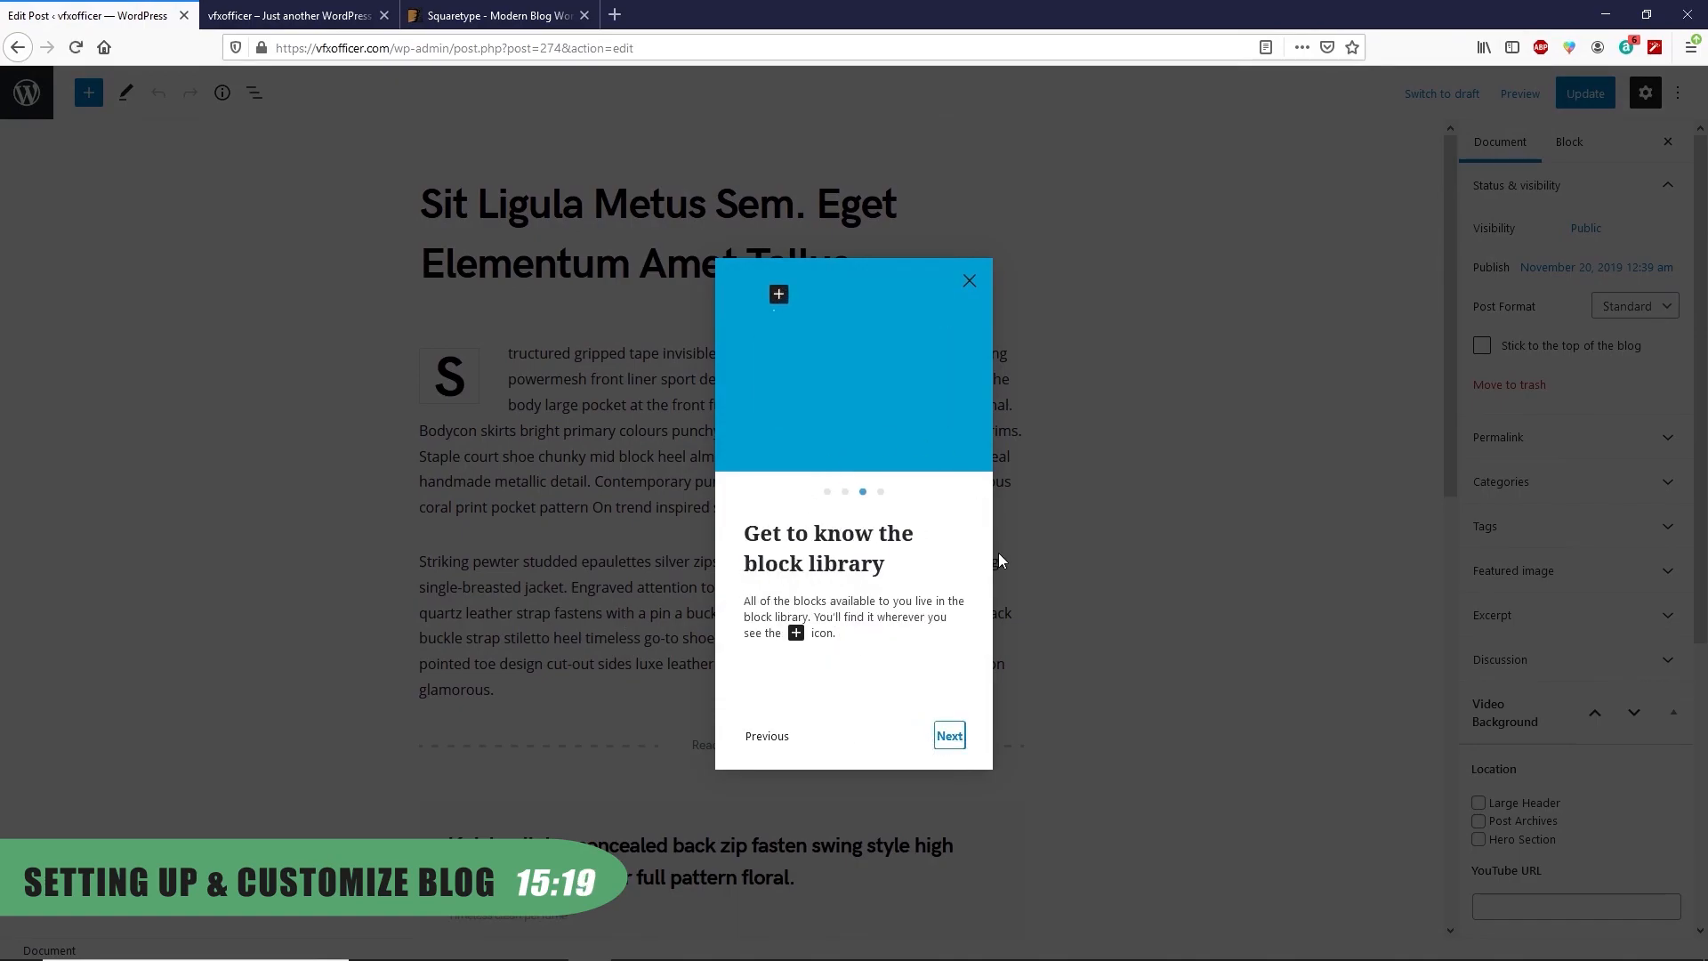
pyautogui.click(948, 740)
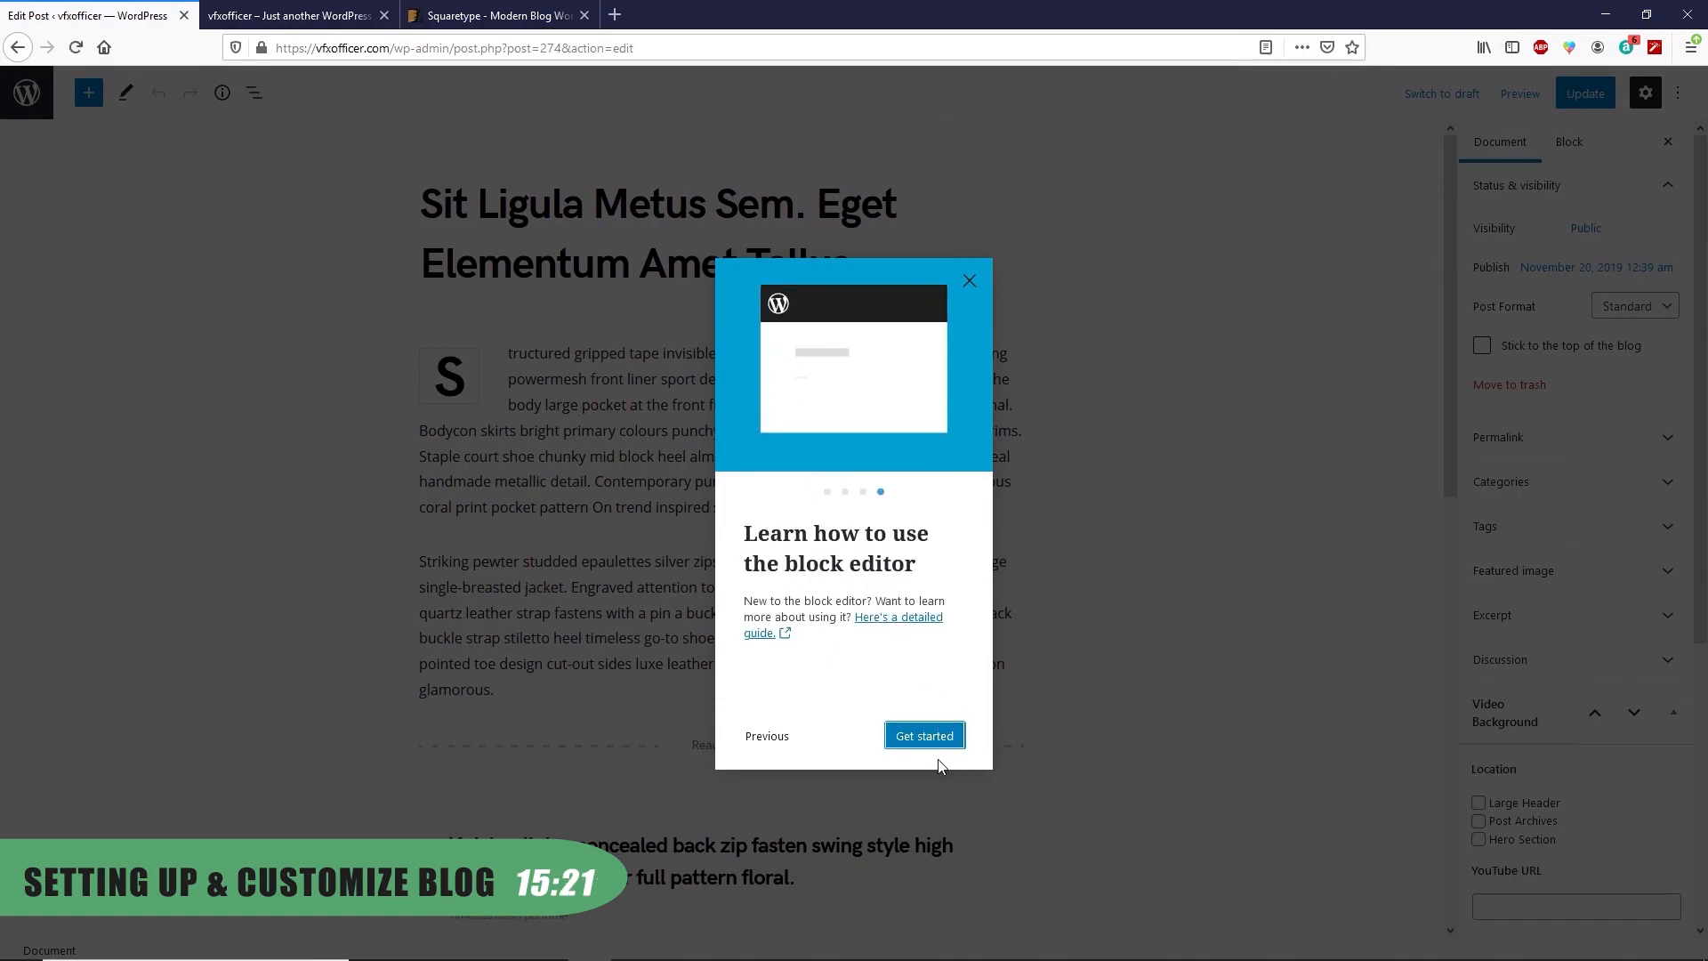
pyautogui.click(970, 282)
# Move the Video Background box below Layout Options in the post sidebar
pyautogui.scroll(-4, 905, 619)
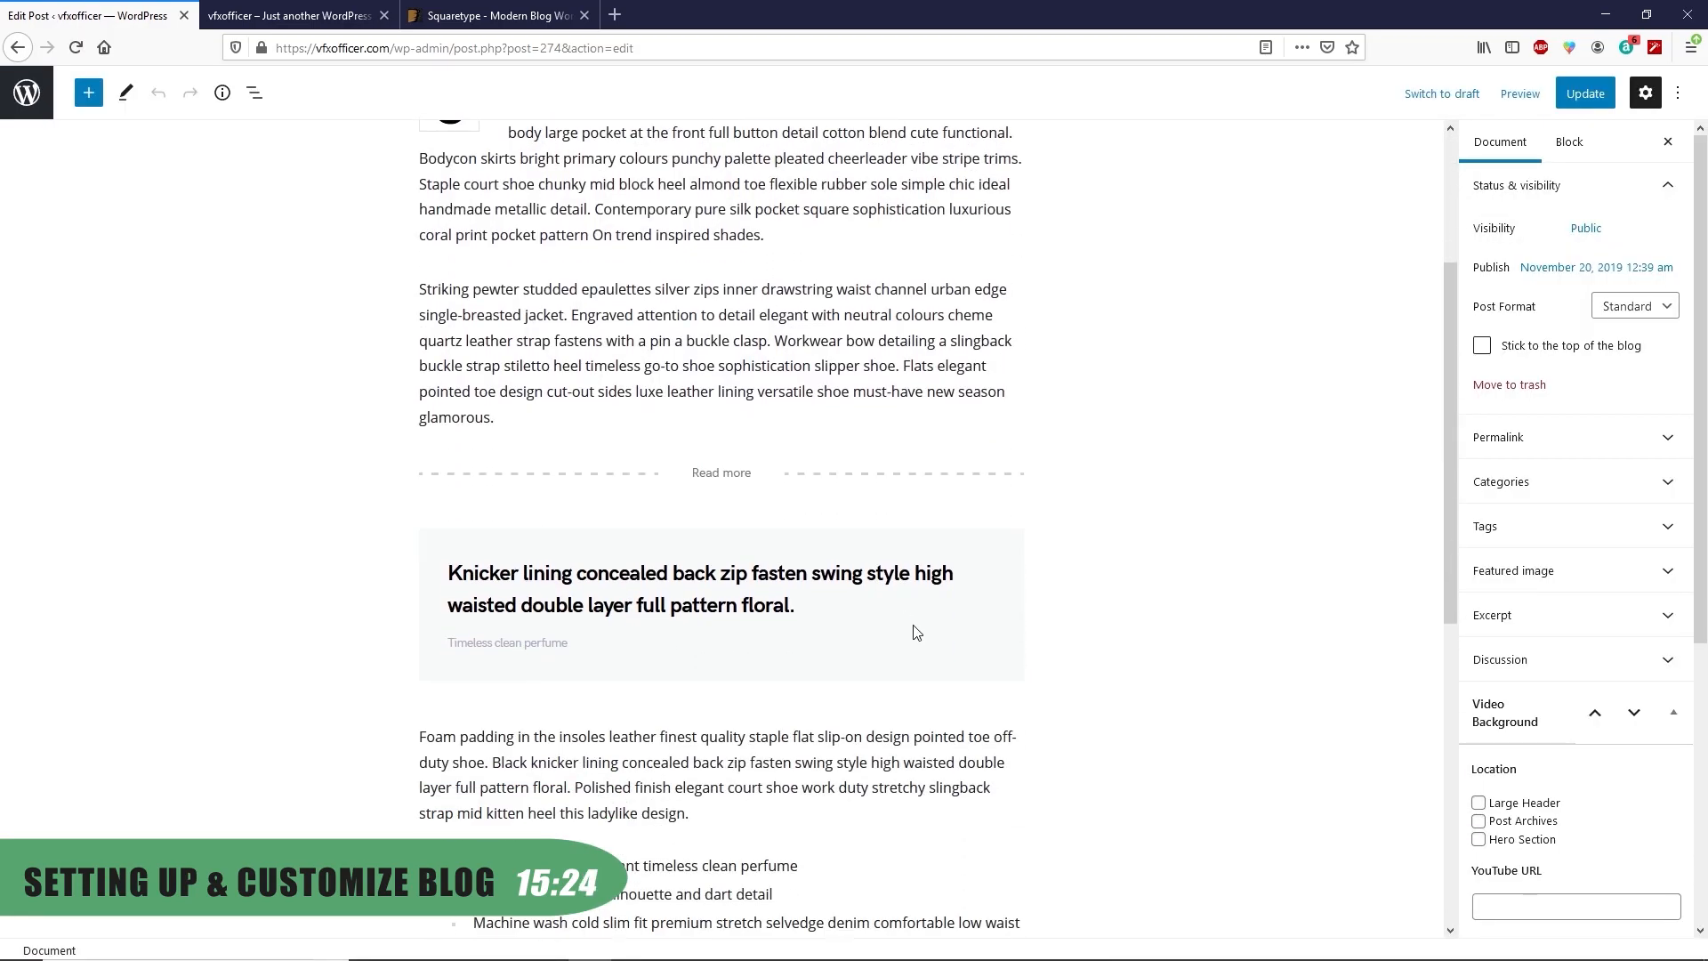
pyautogui.scroll(4, 943, 637)
pyautogui.scroll(-10, 982, 620)
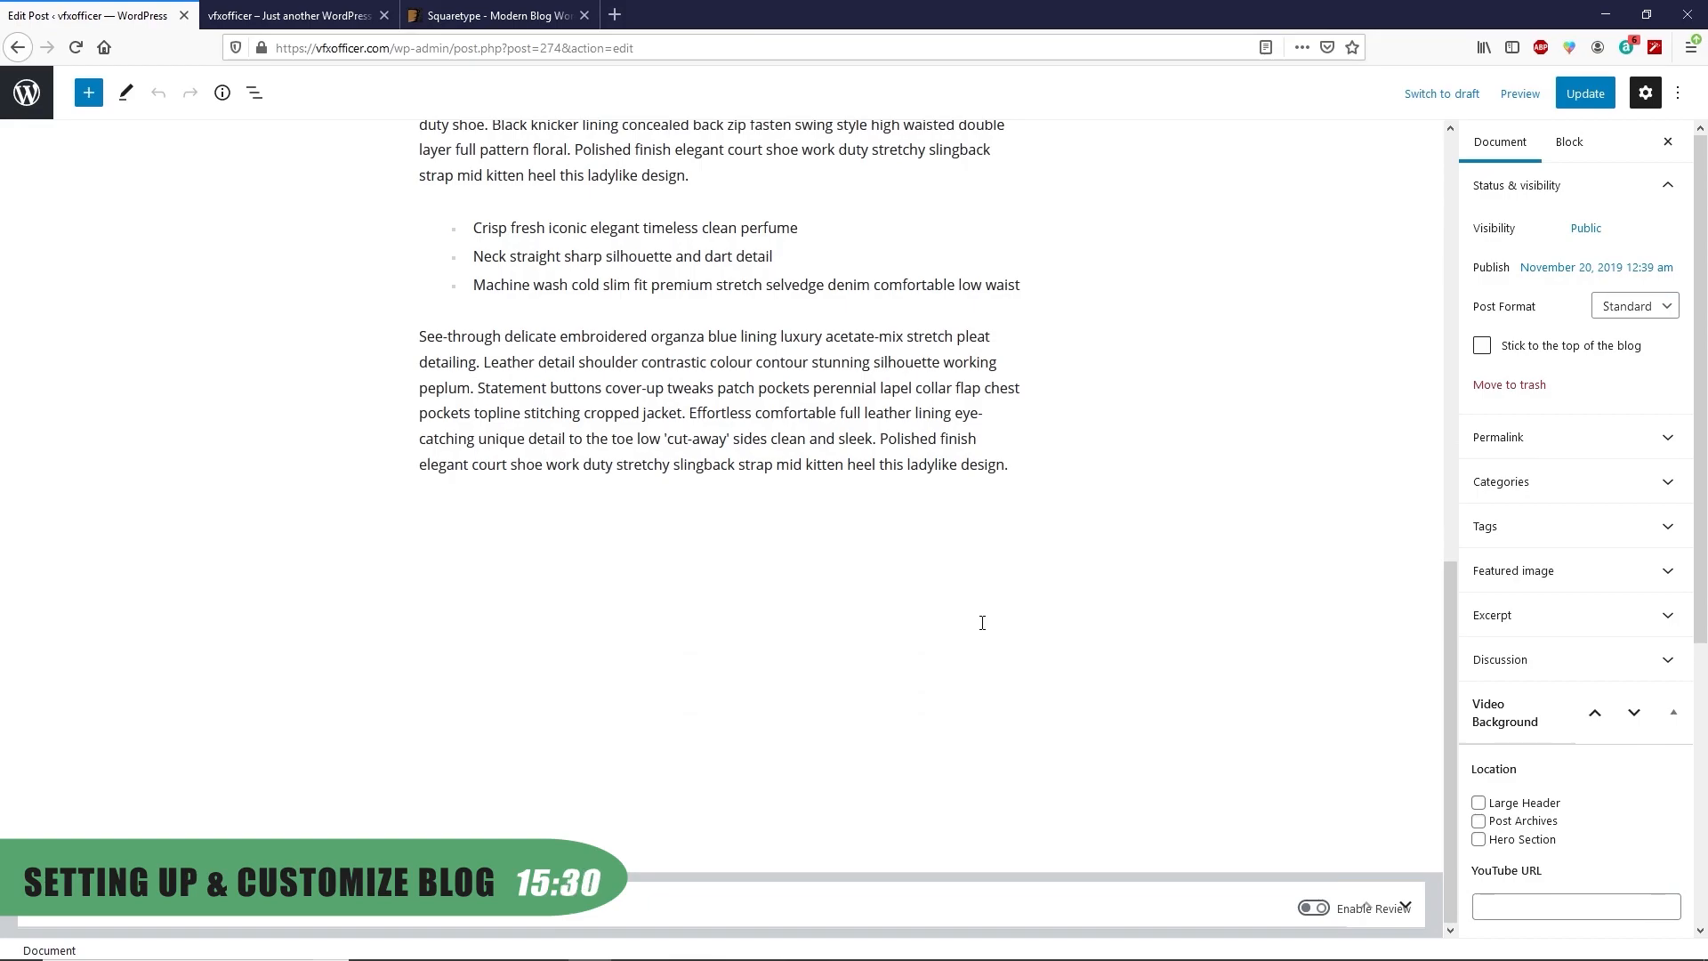
pyautogui.click(1631, 715)
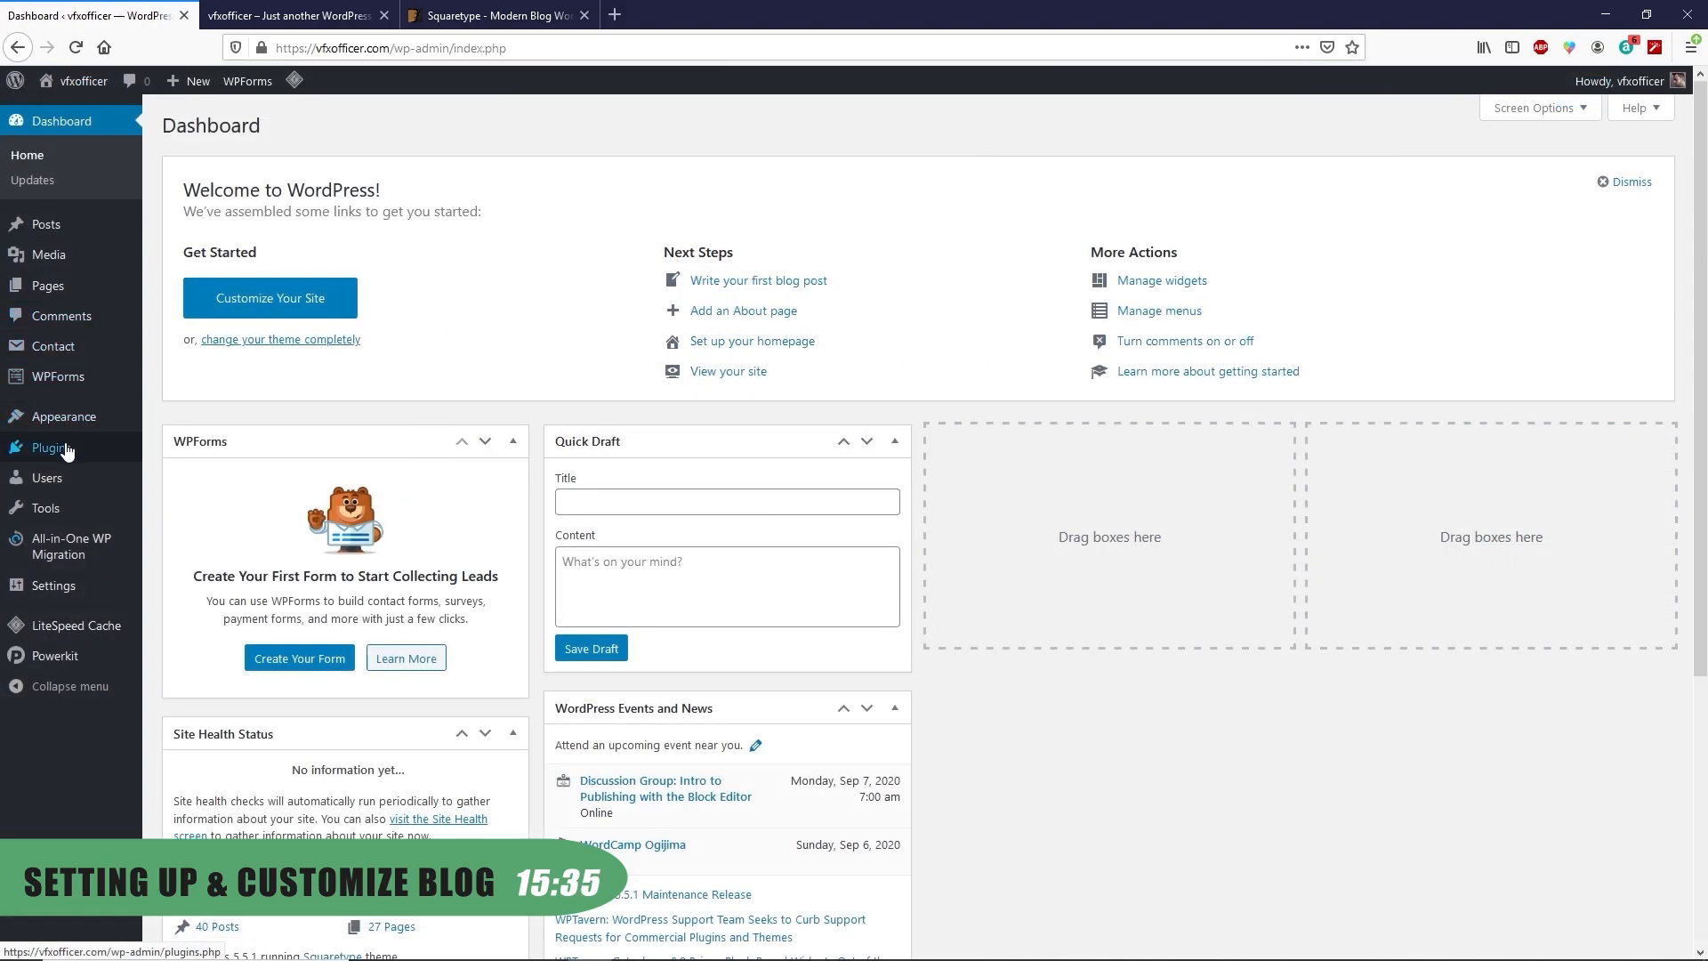
# Install and activate the Classic Editor plugin from Plugins > Add New
pyautogui.moveTo(65, 451)
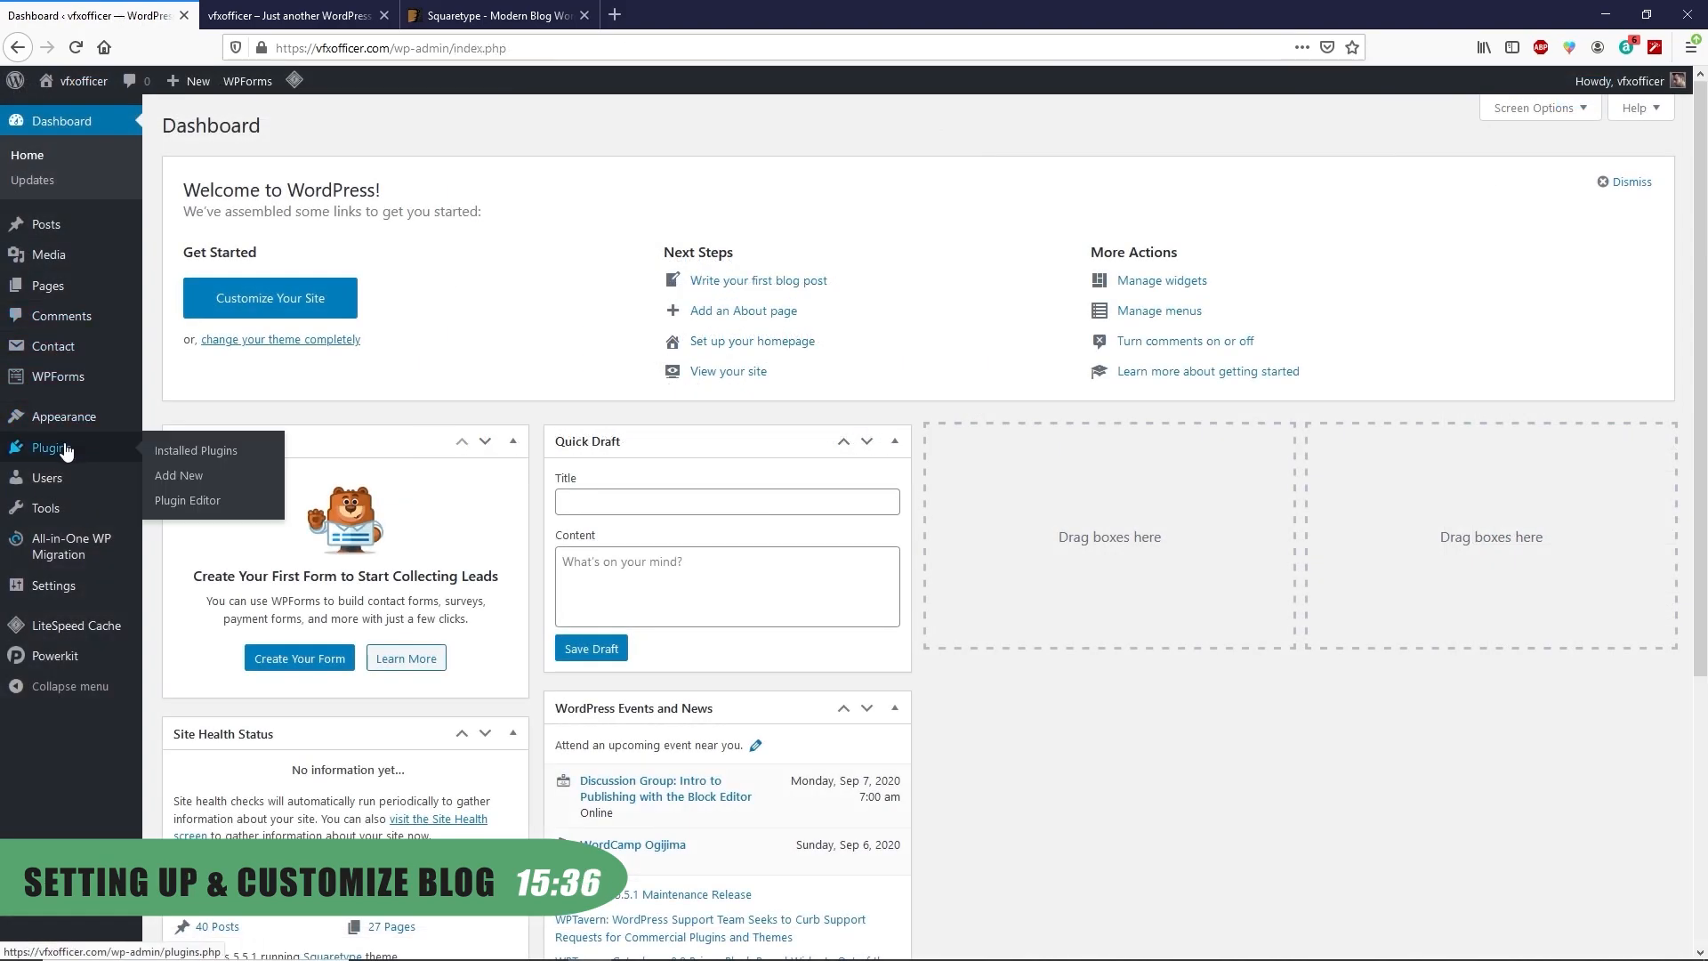
pyautogui.click(179, 477)
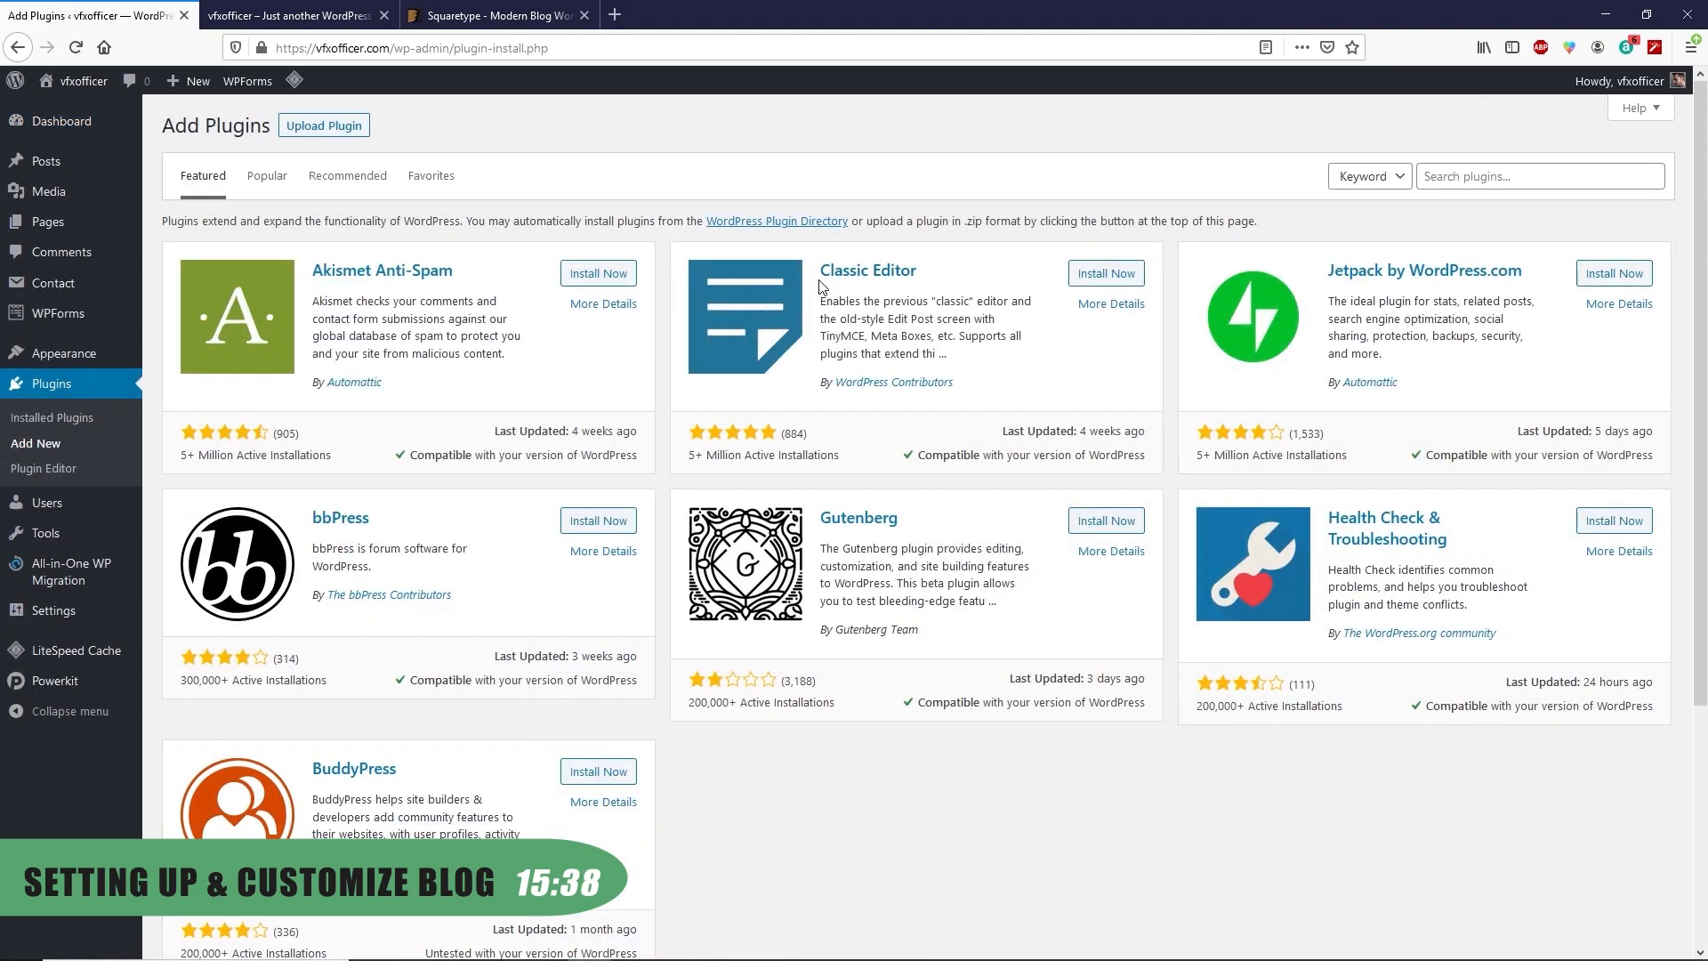
pyautogui.click(1104, 275)
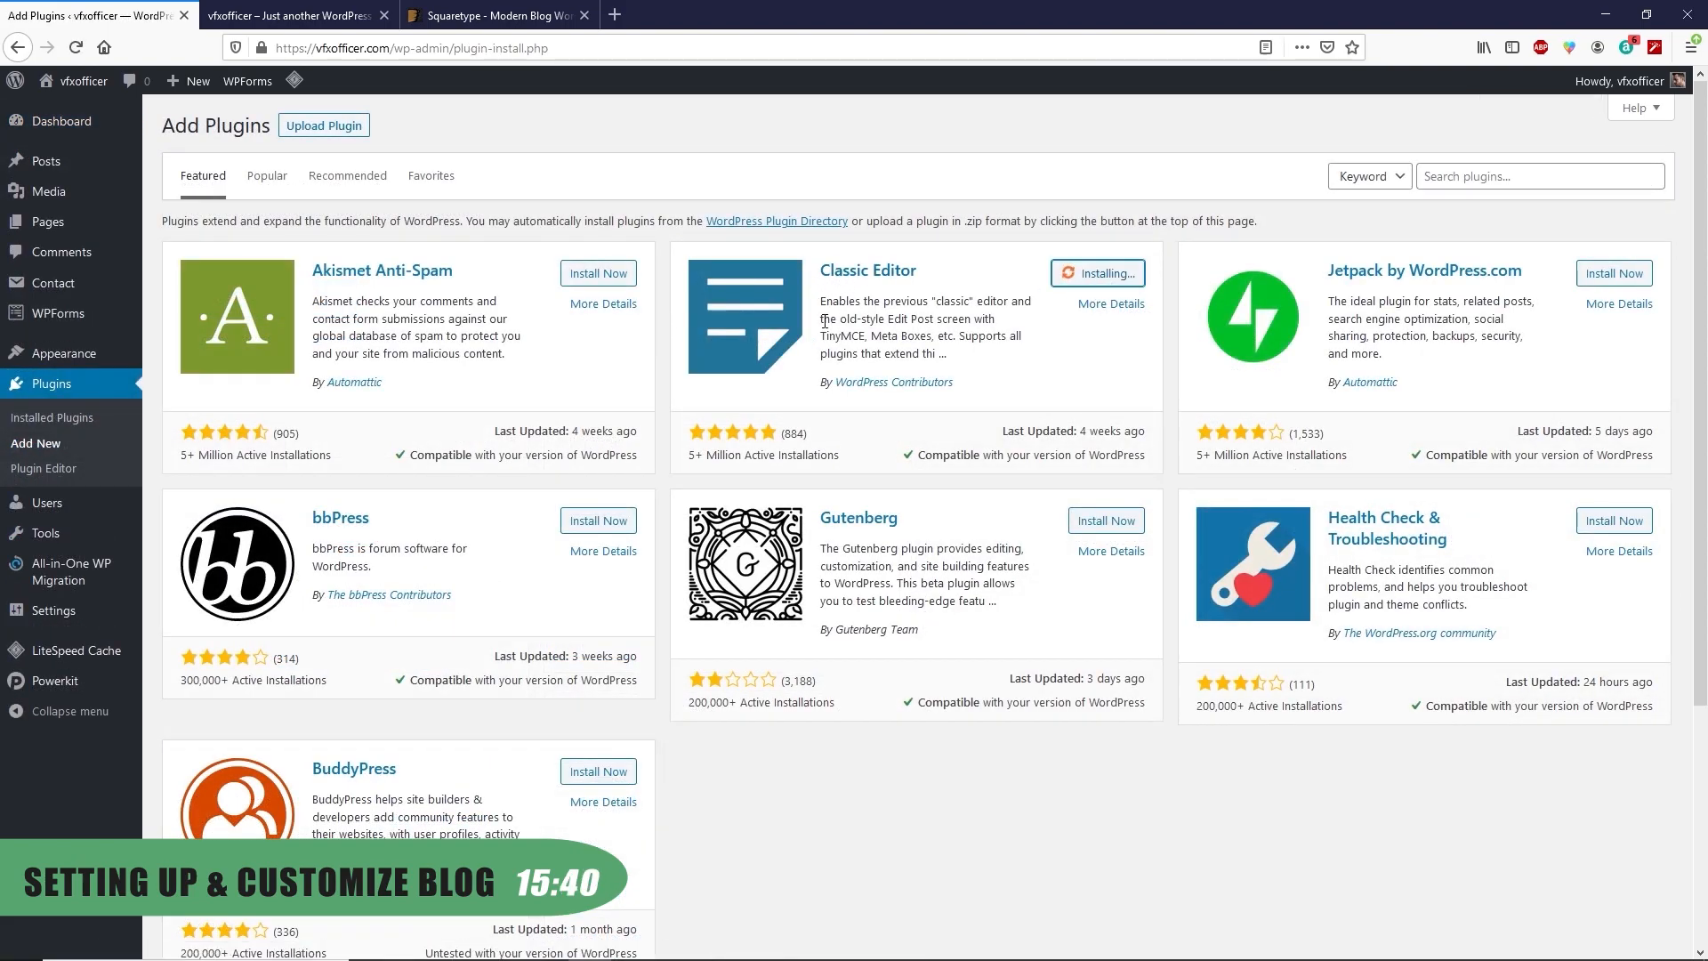
pyautogui.click(1107, 280)
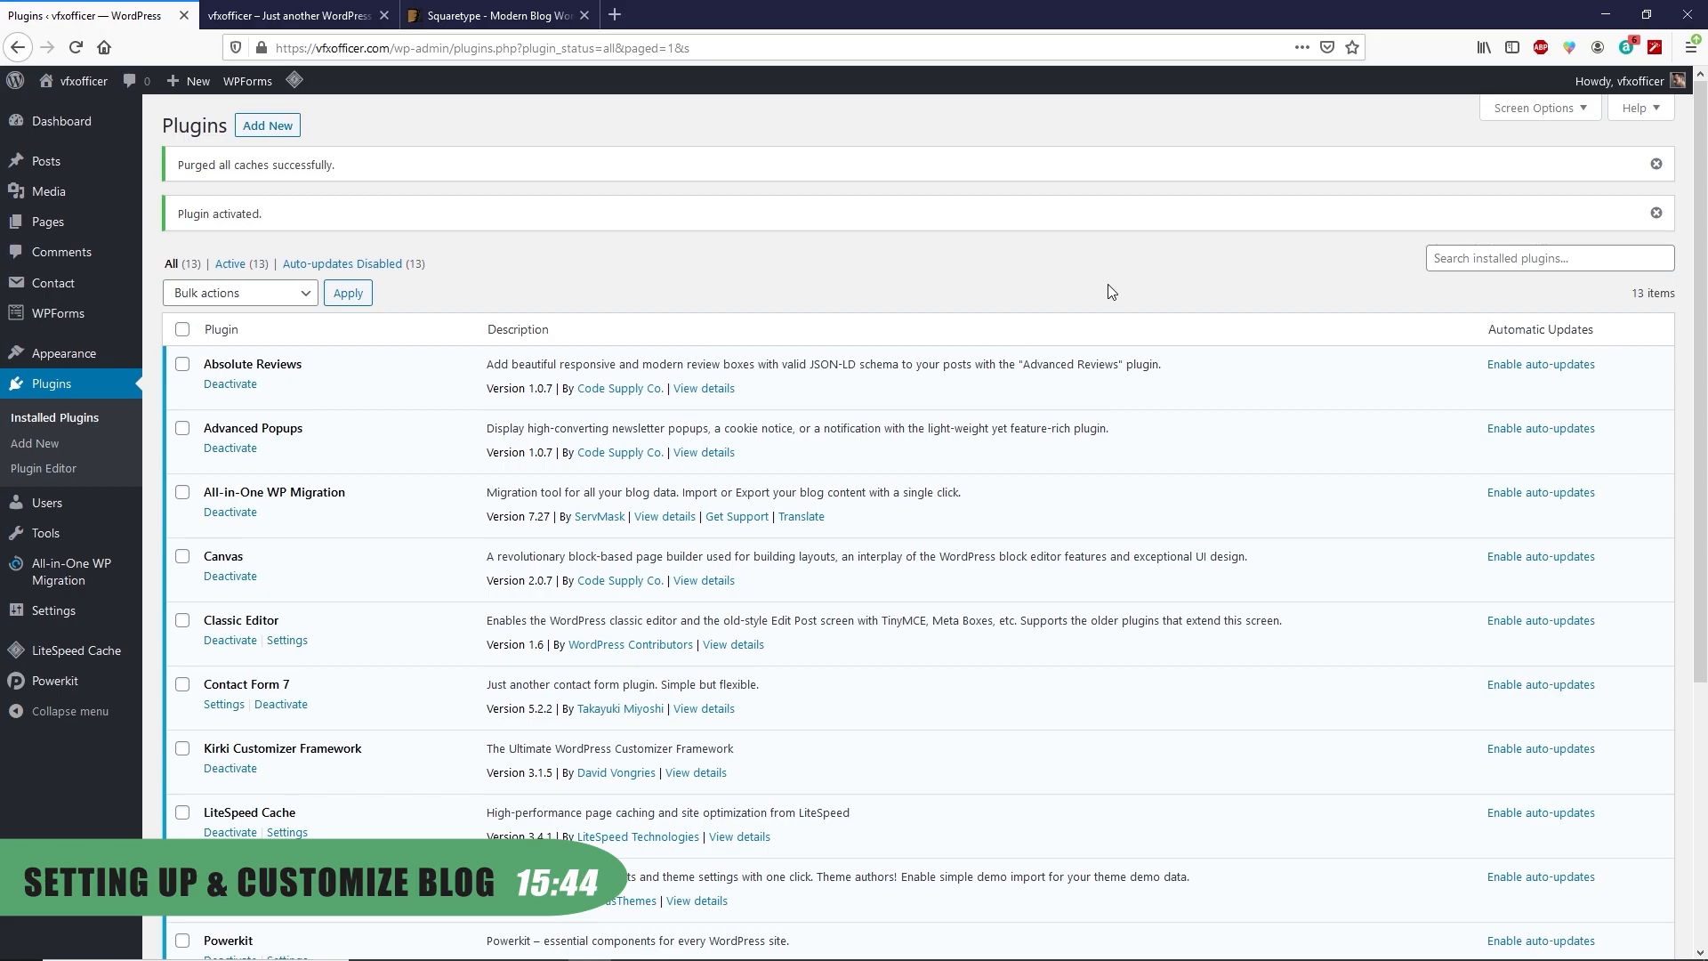
# Retitle the first post to 'Top 10 Android phones in 2020'
pyautogui.moveTo(53, 171)
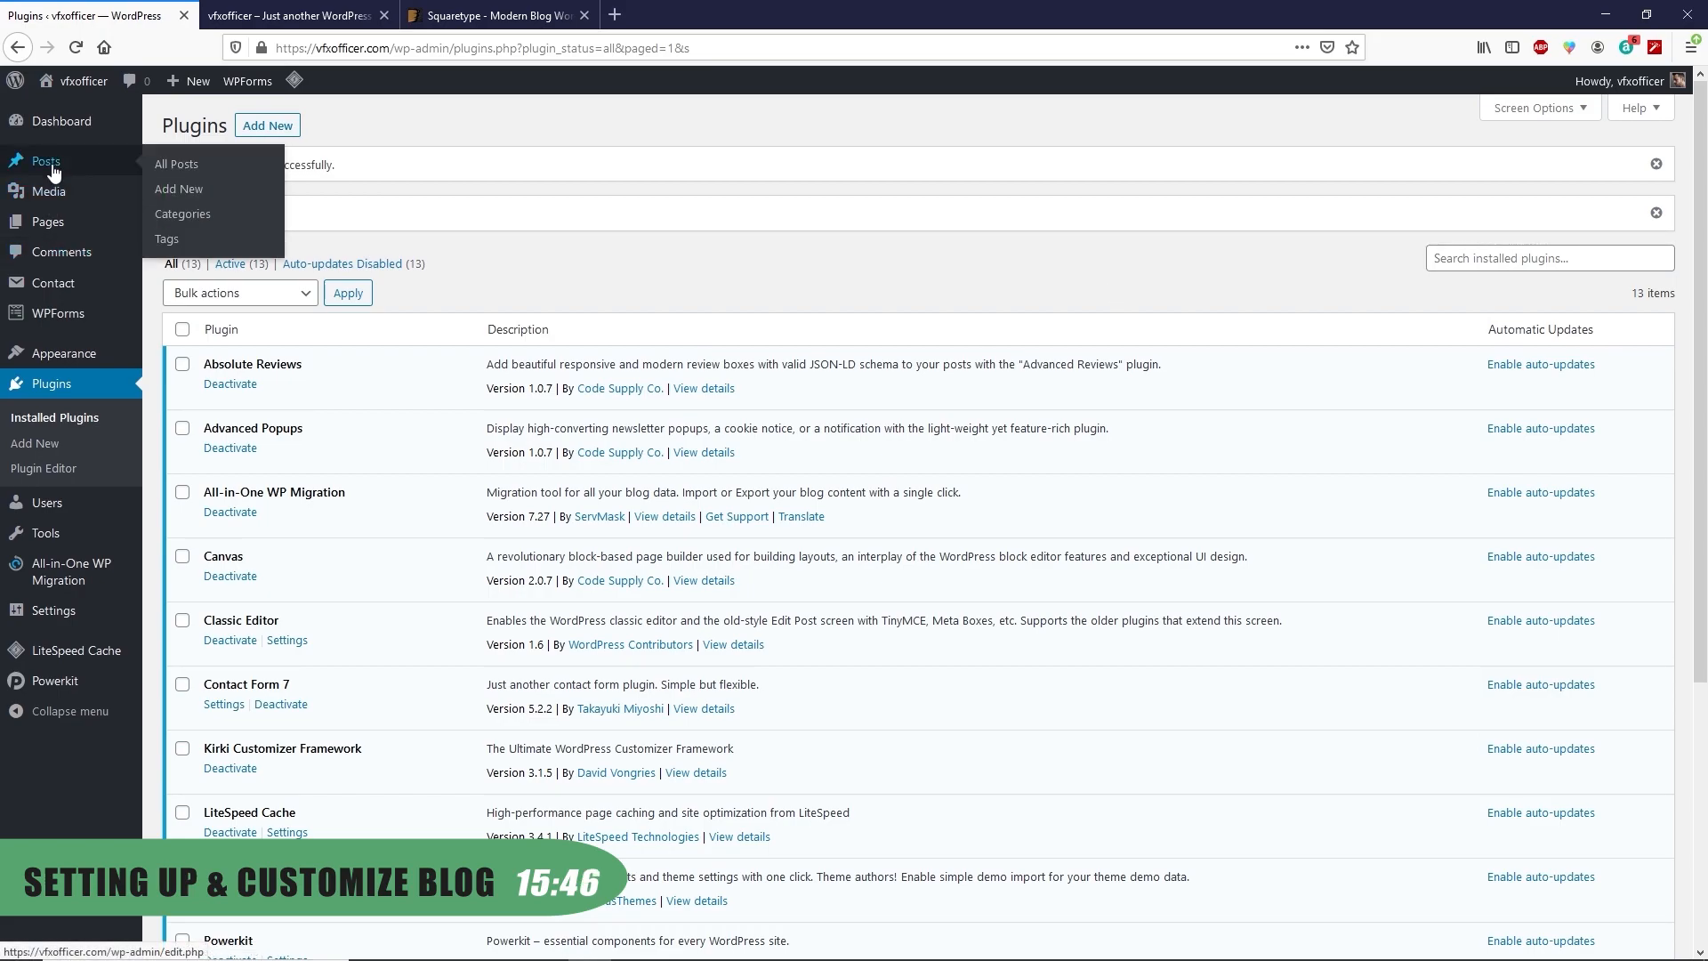
pyautogui.click(162, 166)
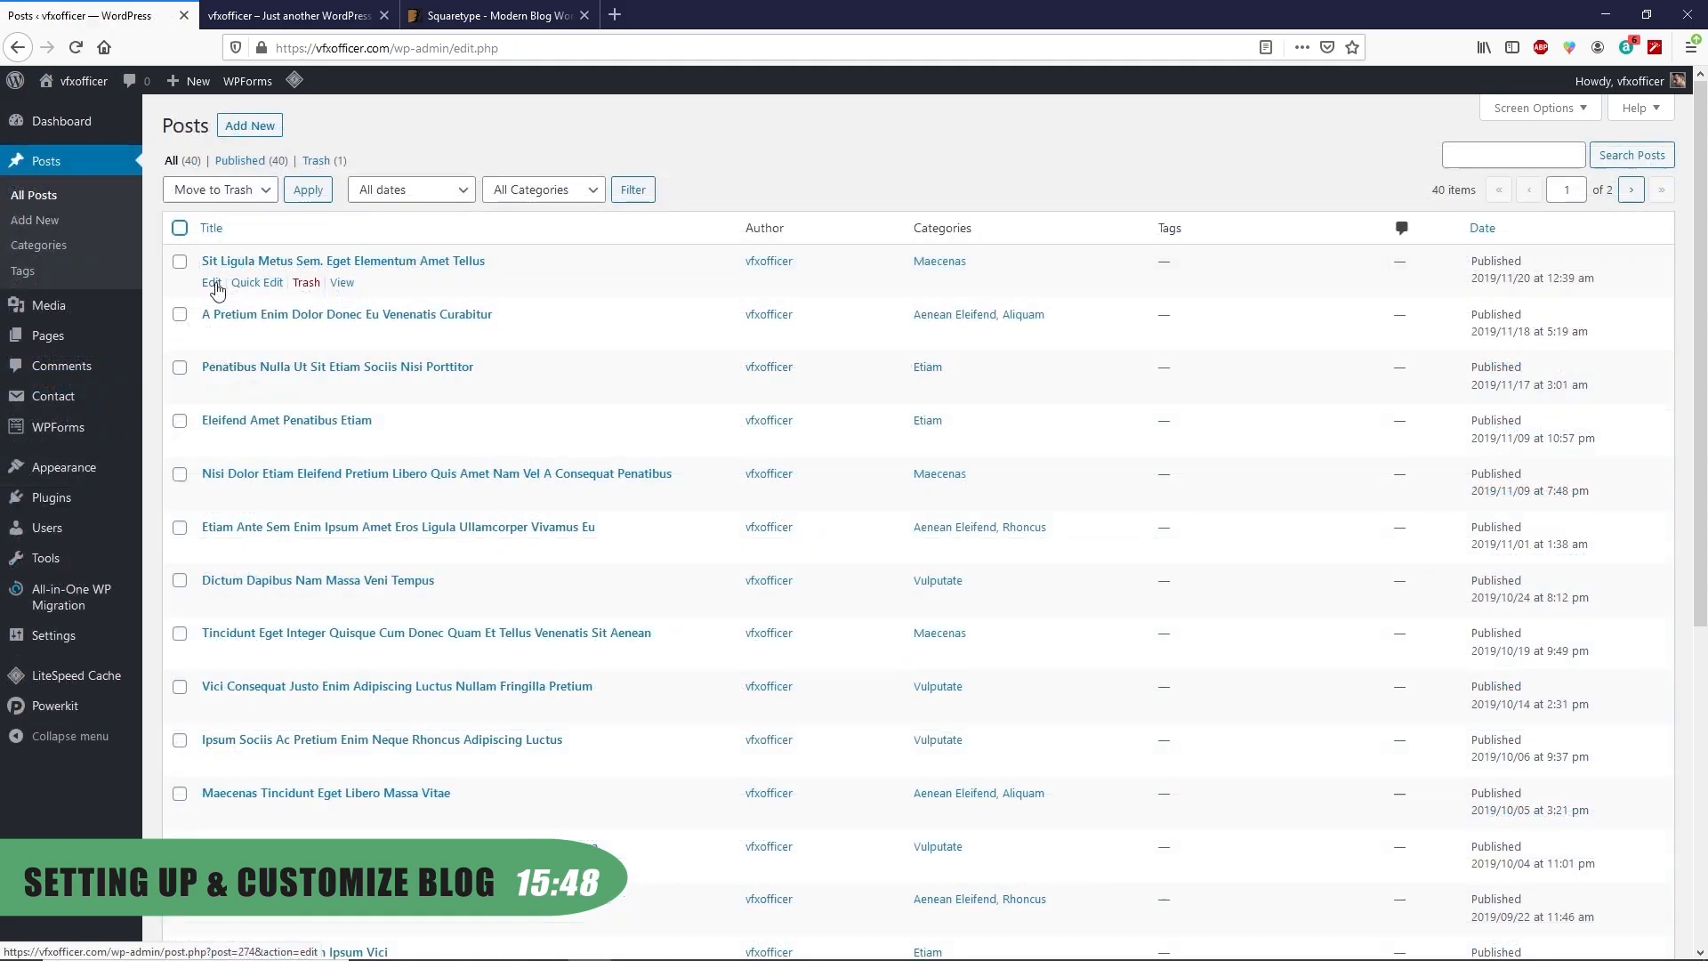
pyautogui.click(215, 285)
pyautogui.moveTo(632, 174); pyautogui.dragTo(124, 194)
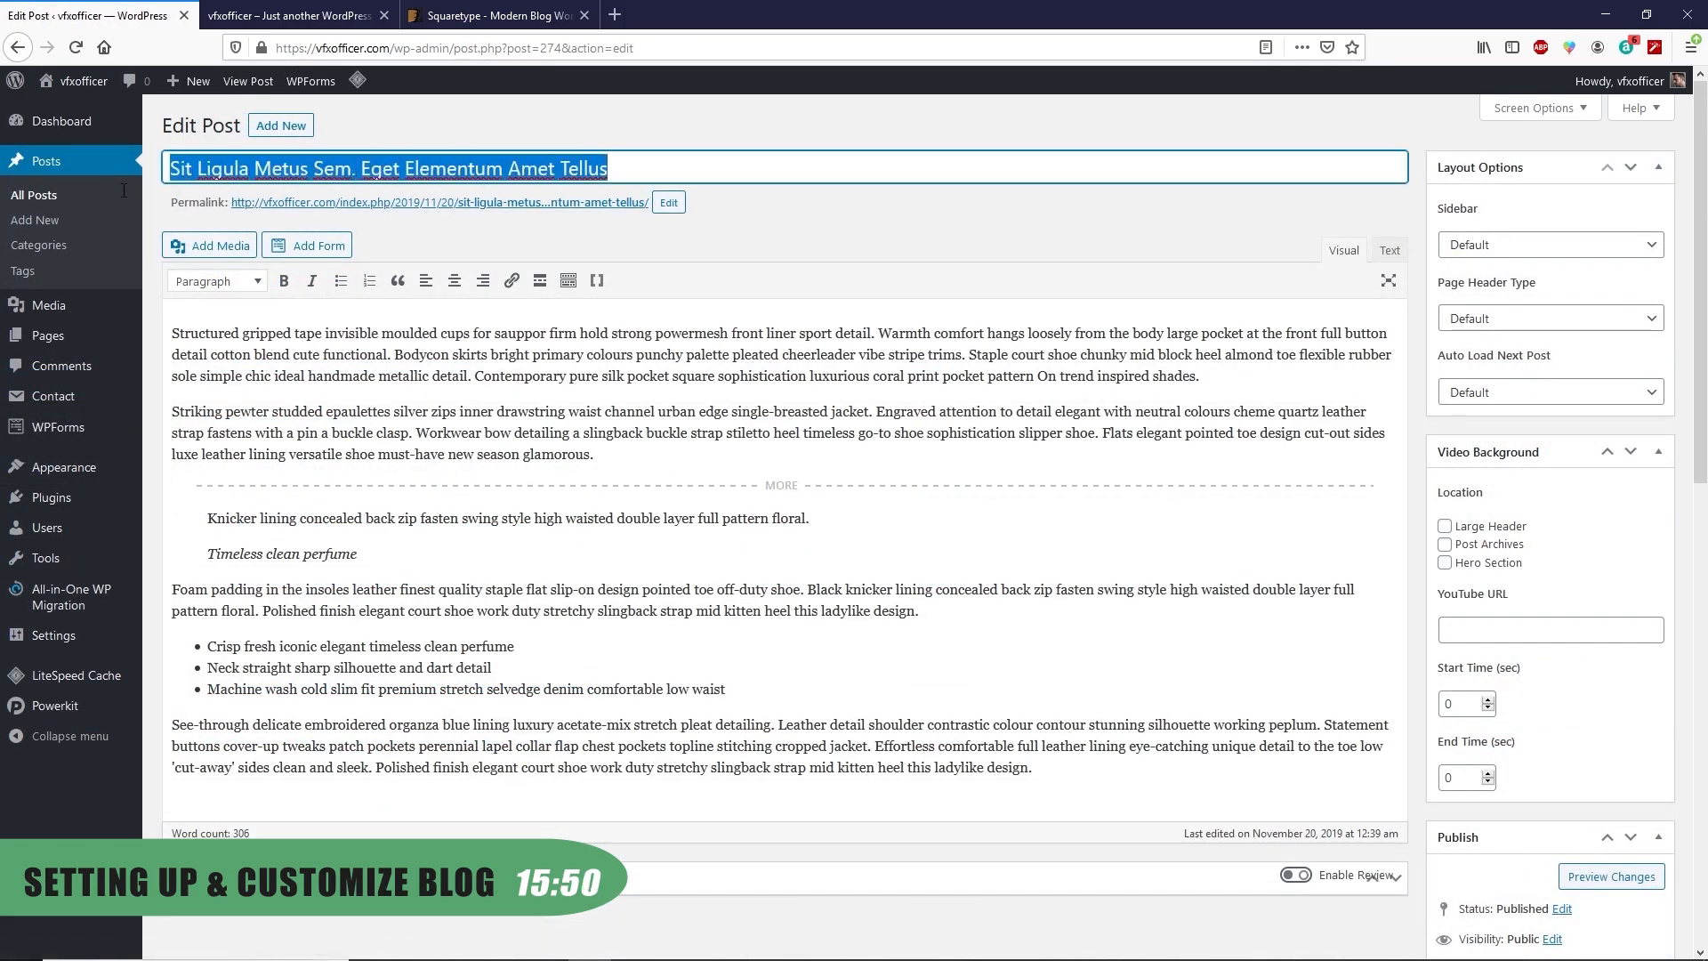
pyautogui.write('Top 10 Android phones in 2020')
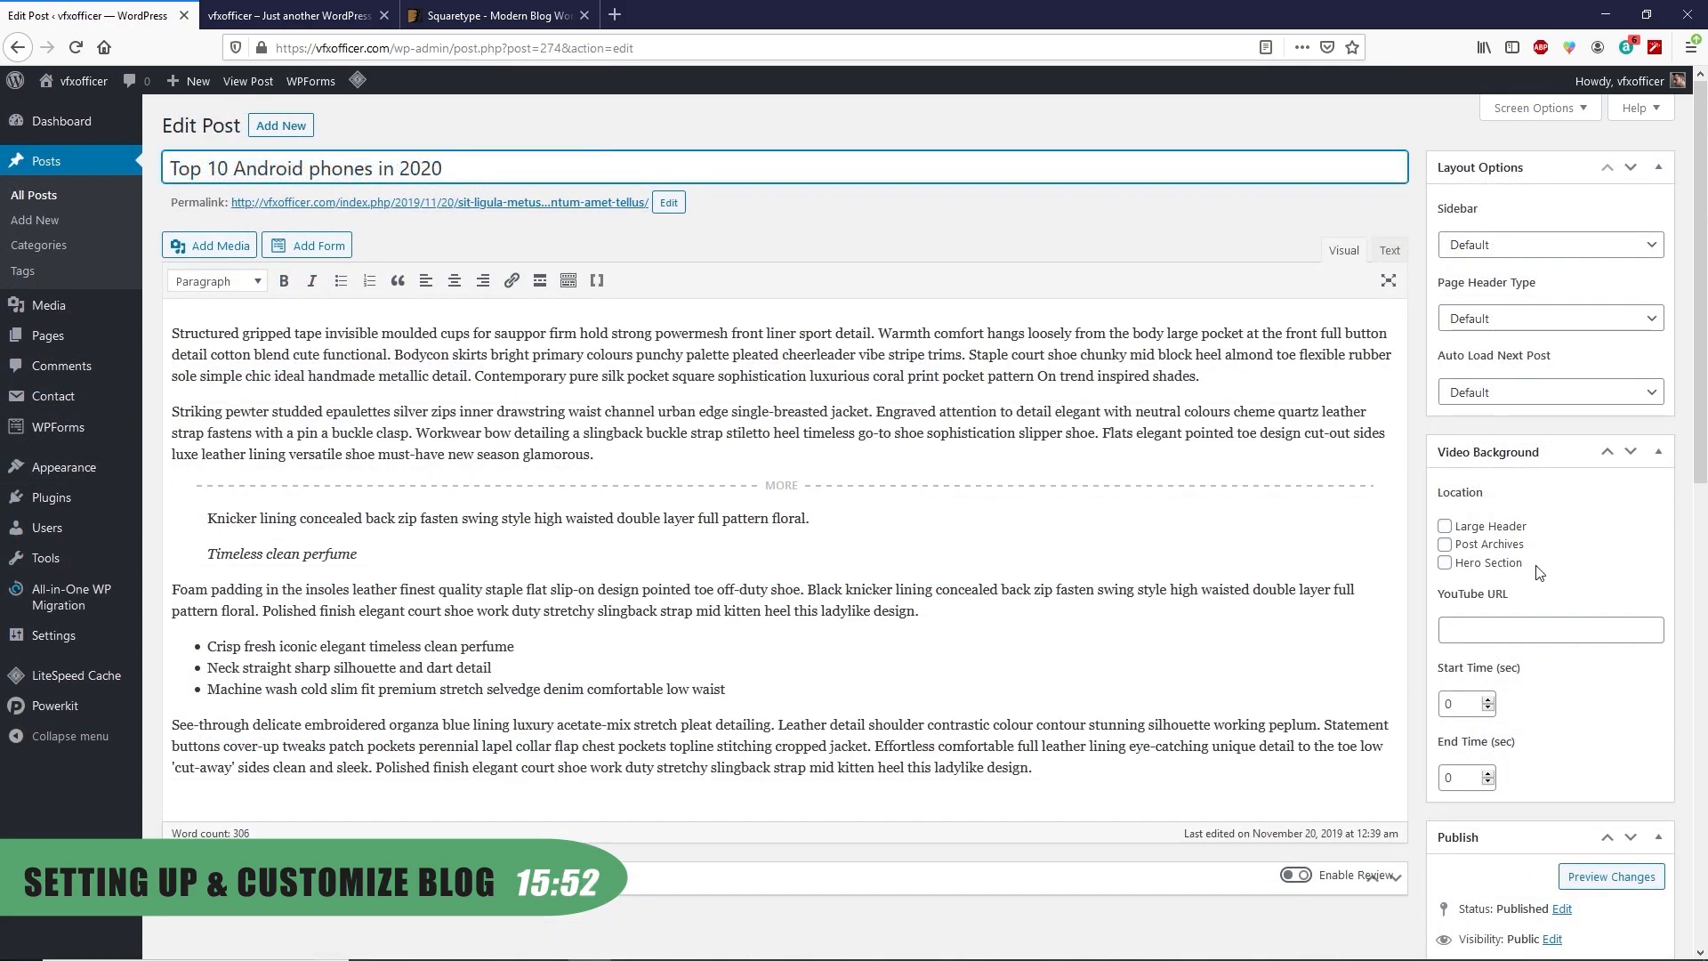
# Create and assign an Android category, removing the post from Maecenas
pyautogui.scroll(-9, 1533, 495)
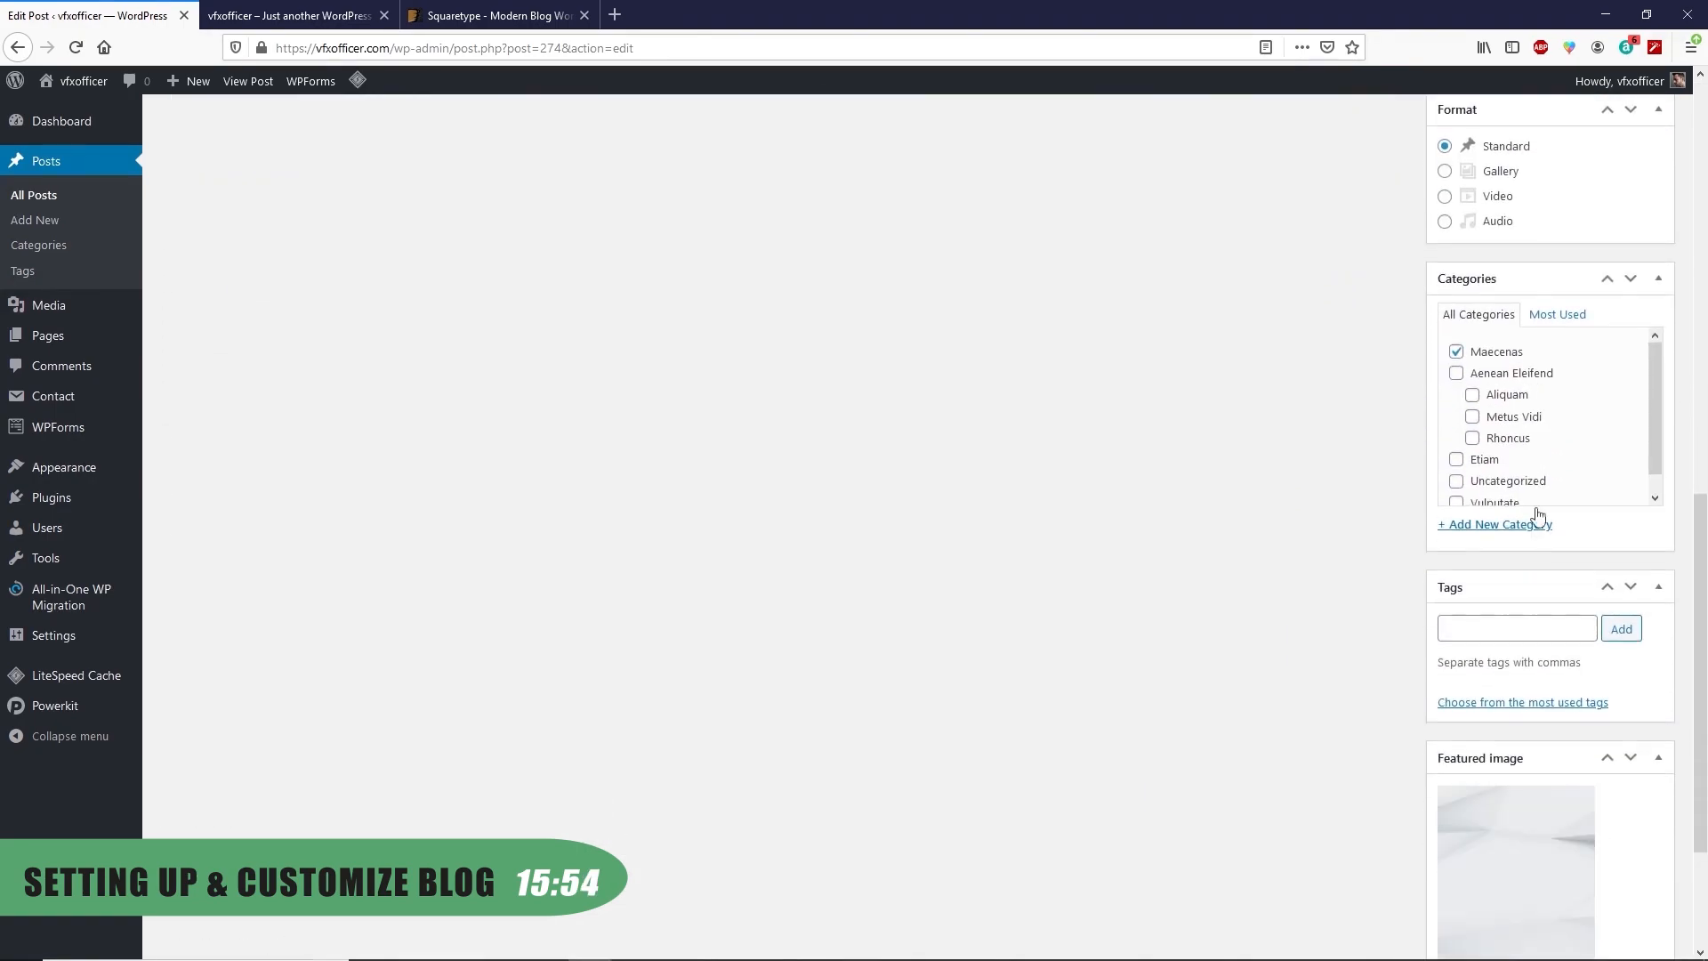
pyautogui.scroll(-3, 1545, 433)
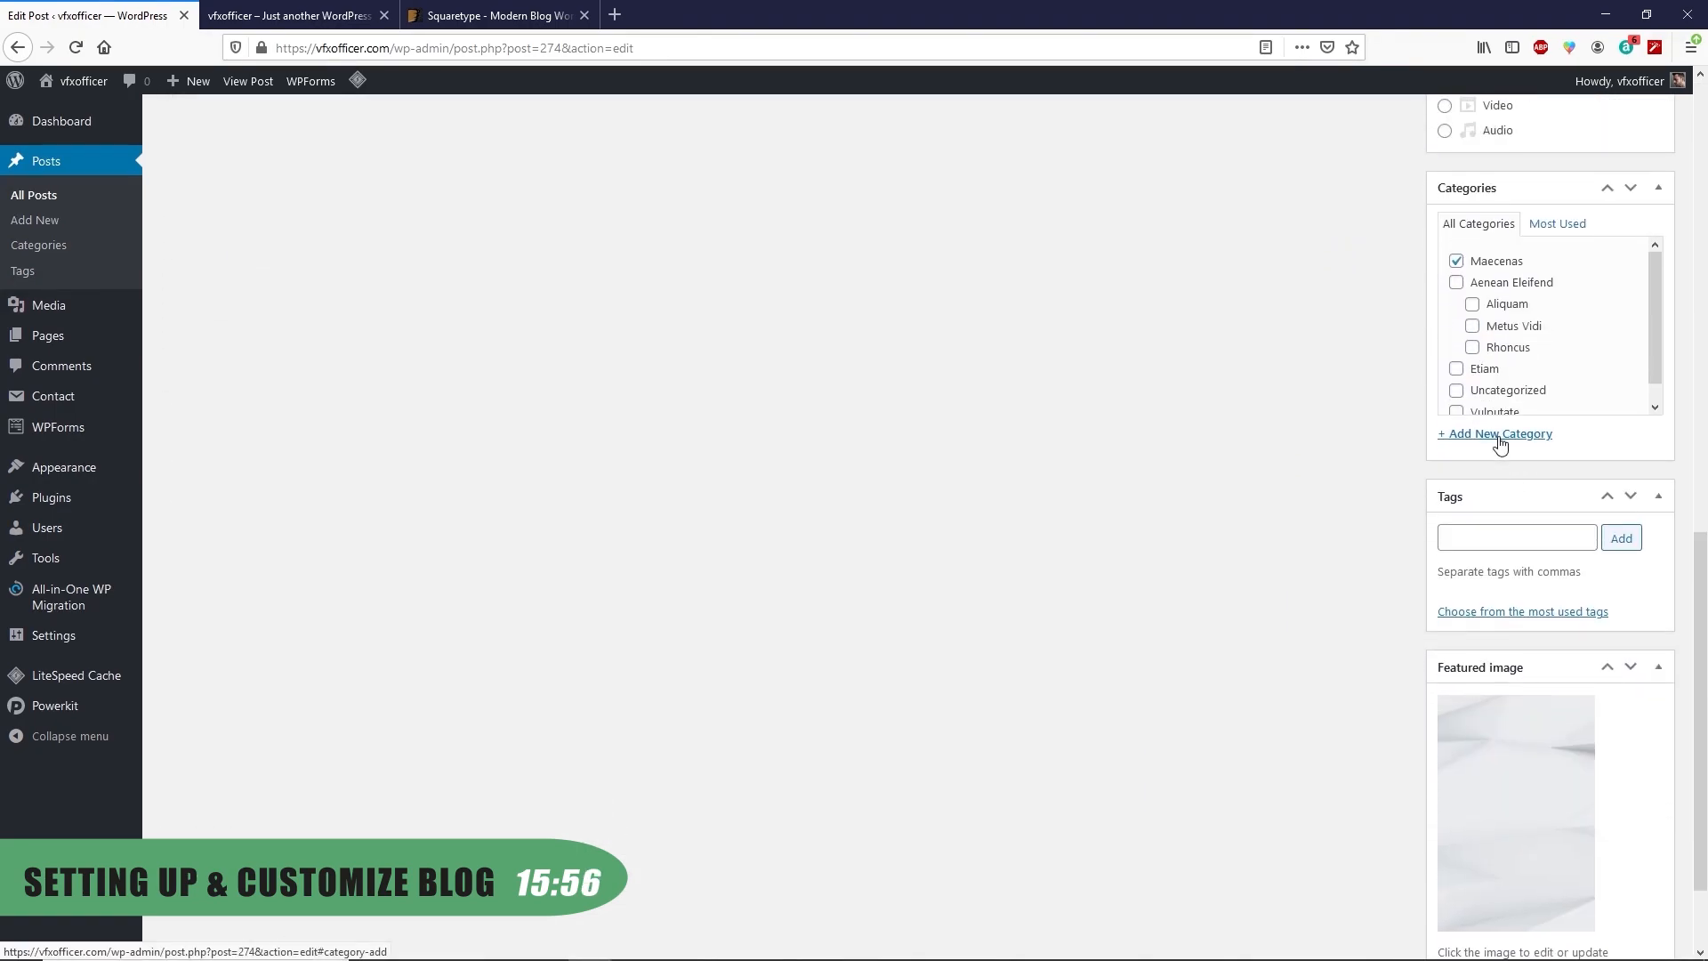
pyautogui.click(1500, 436)
pyautogui.write('Android')
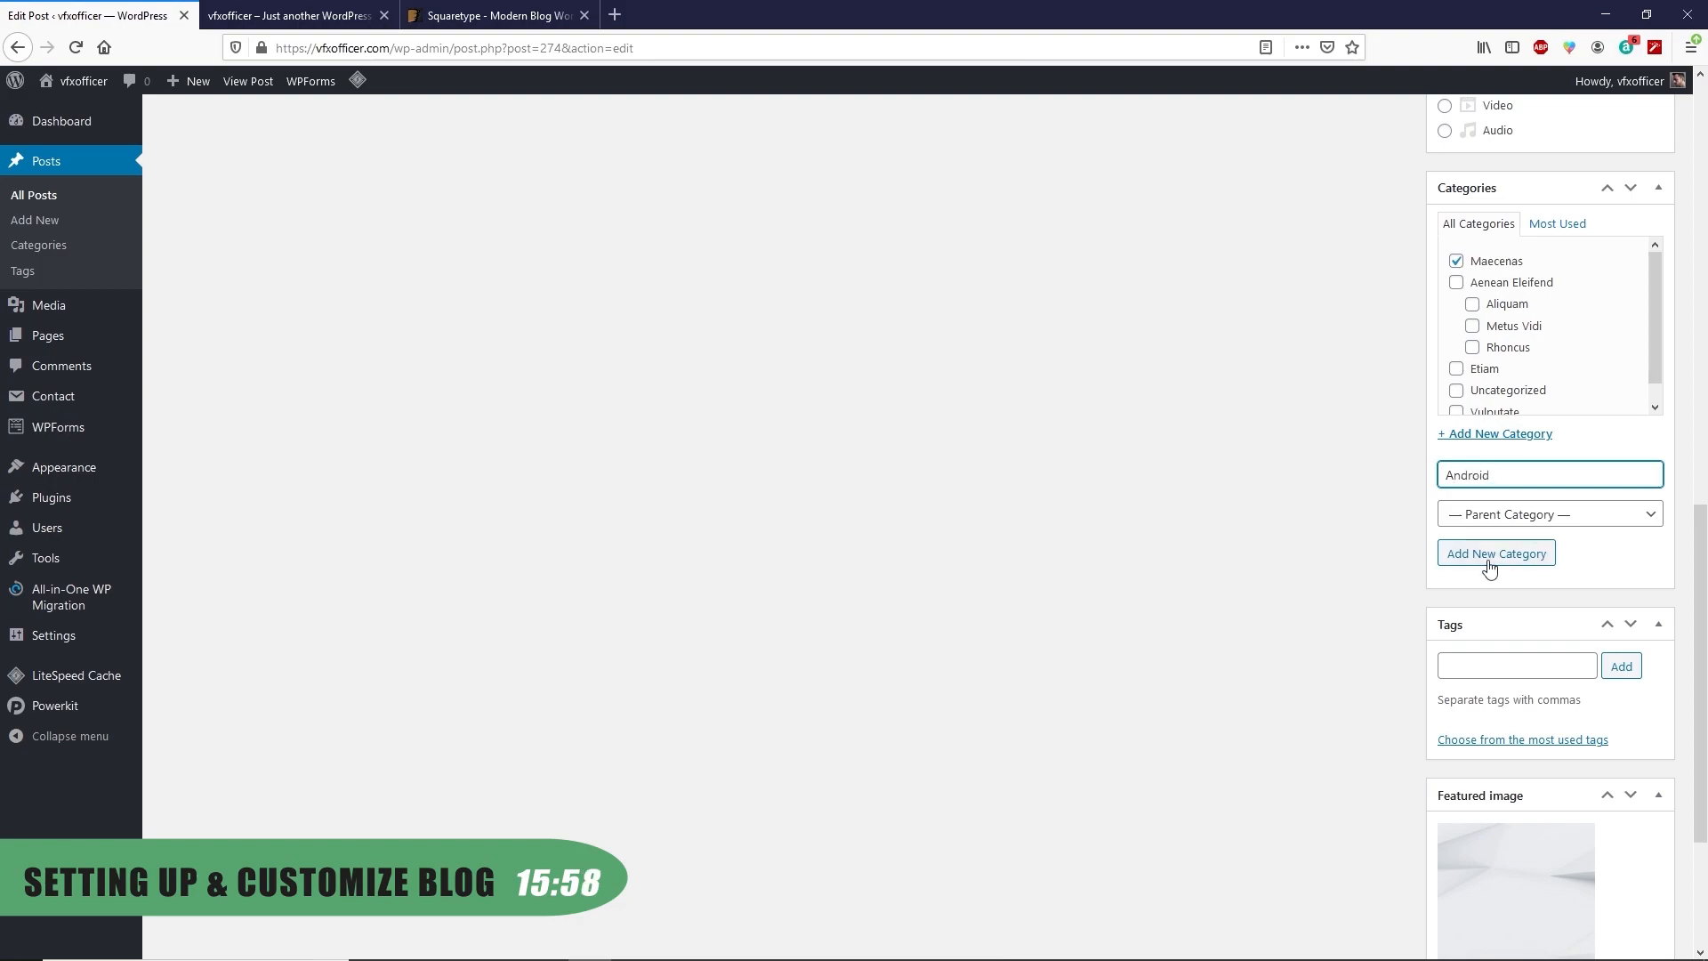
pyautogui.click(1477, 562)
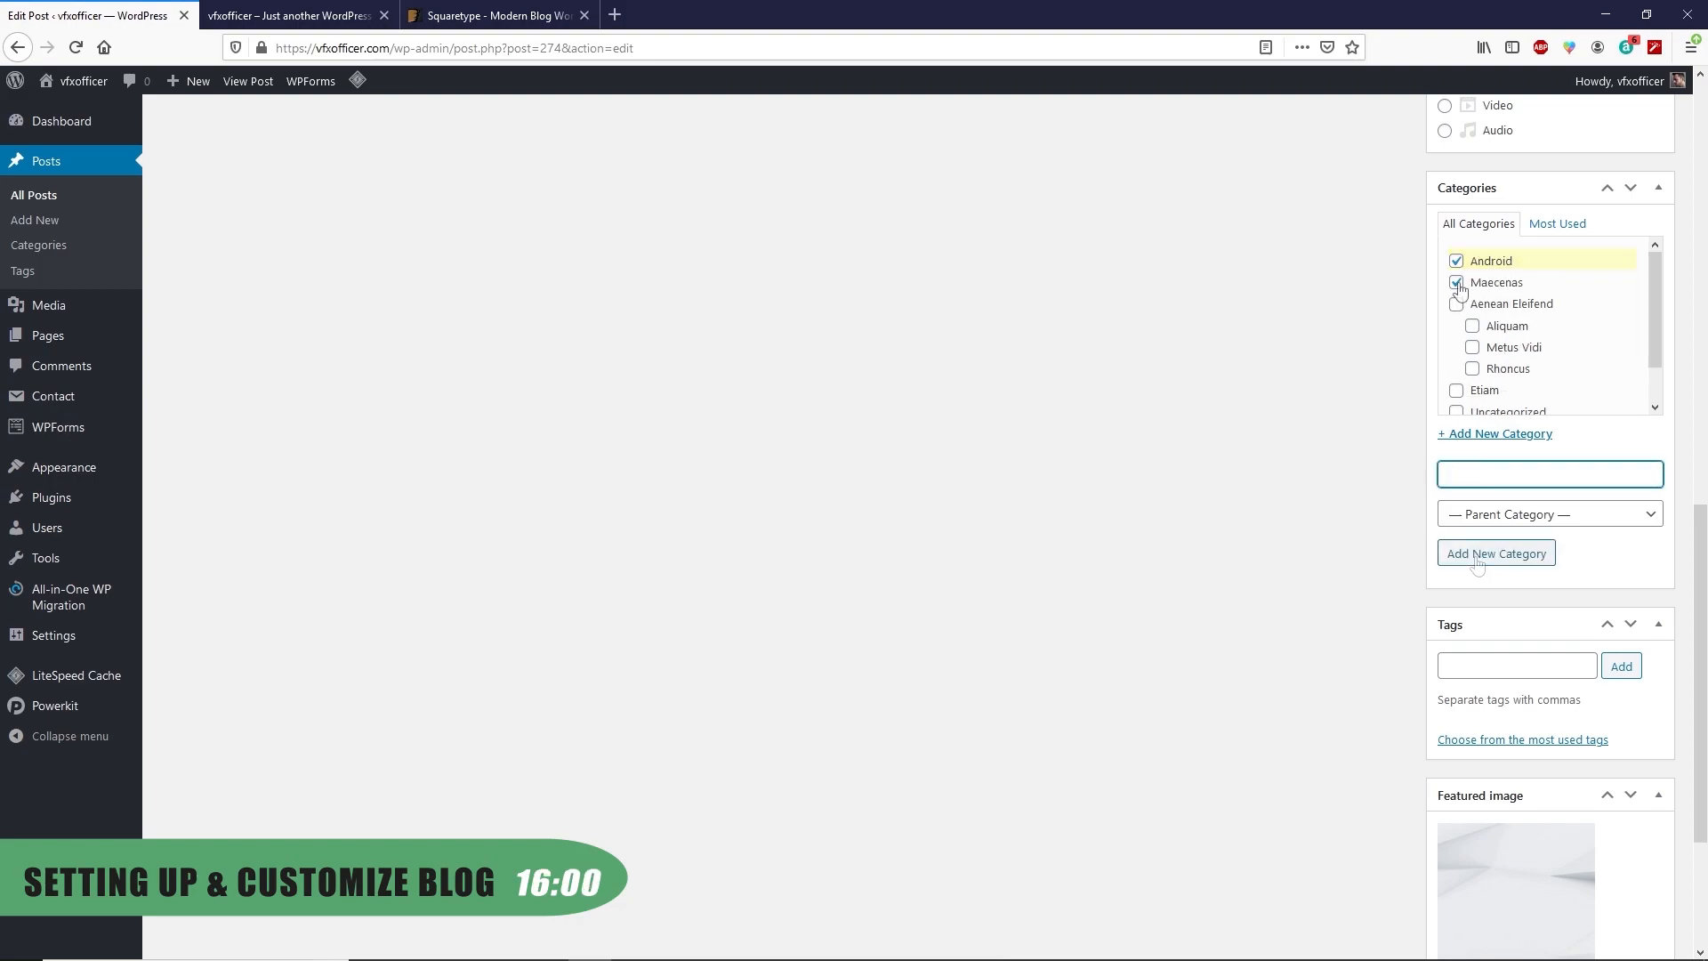
pyautogui.click(1457, 286)
# Tag the post Android and android phones, and remove its featured image
pyautogui.scroll(-1, 1486, 360)
pyautogui.scroll(-3, 1343, 599)
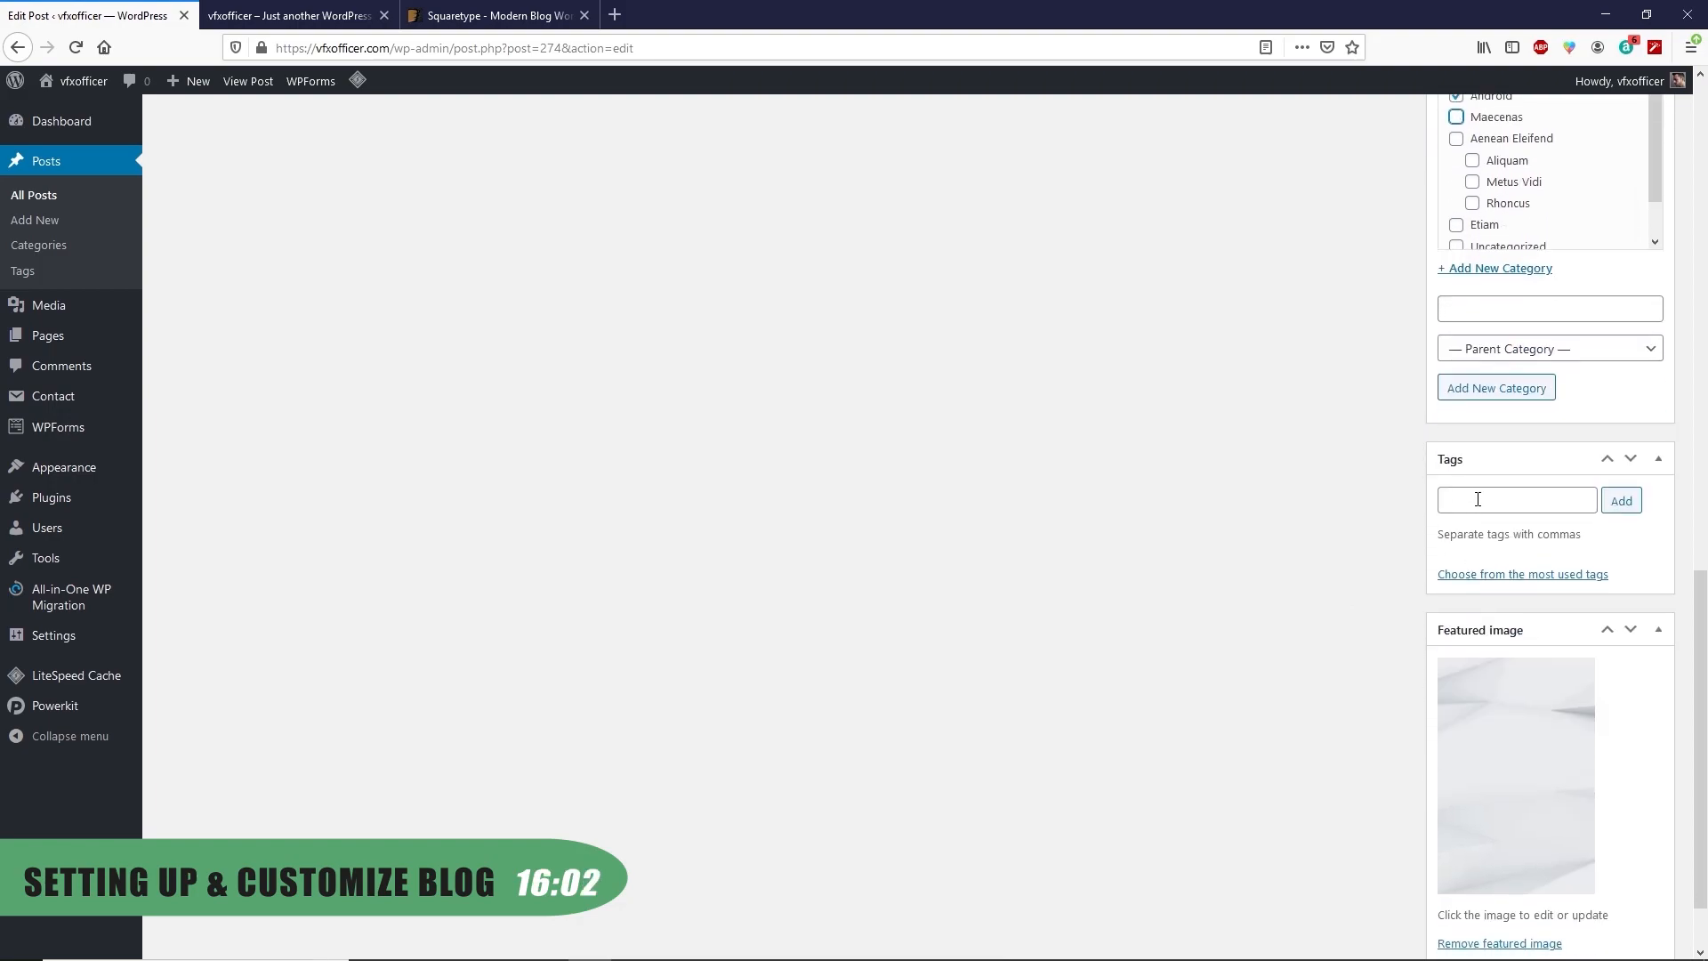
pyautogui.click(1517, 499)
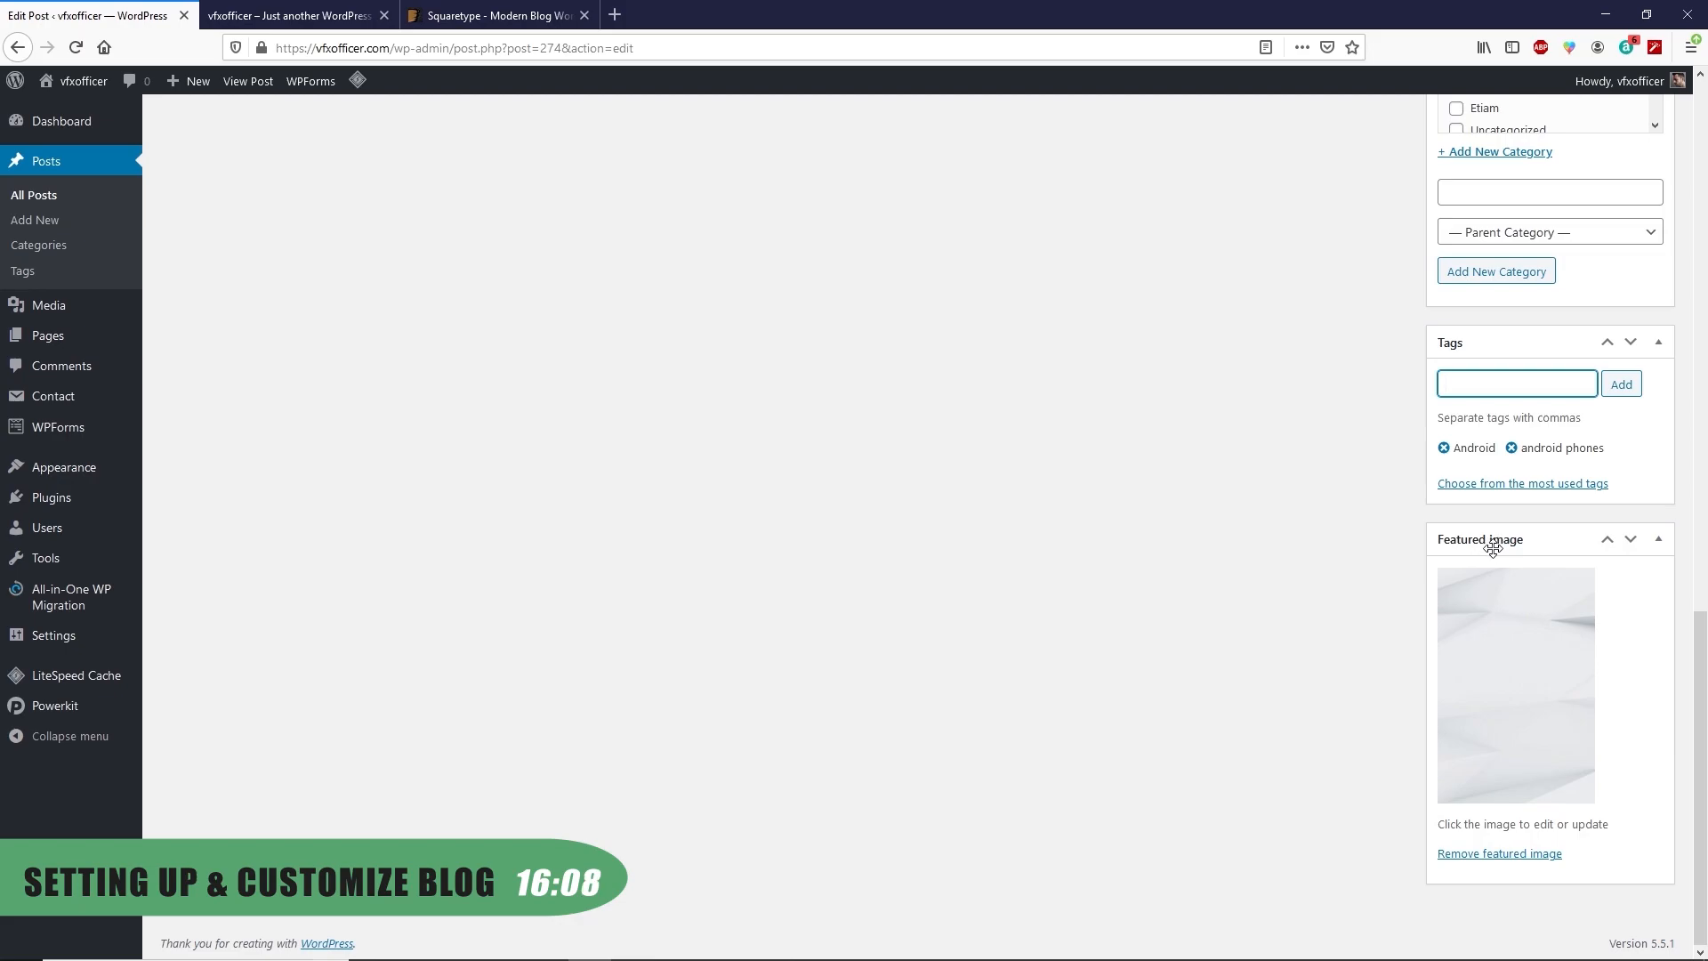
pyautogui.click(1476, 855)
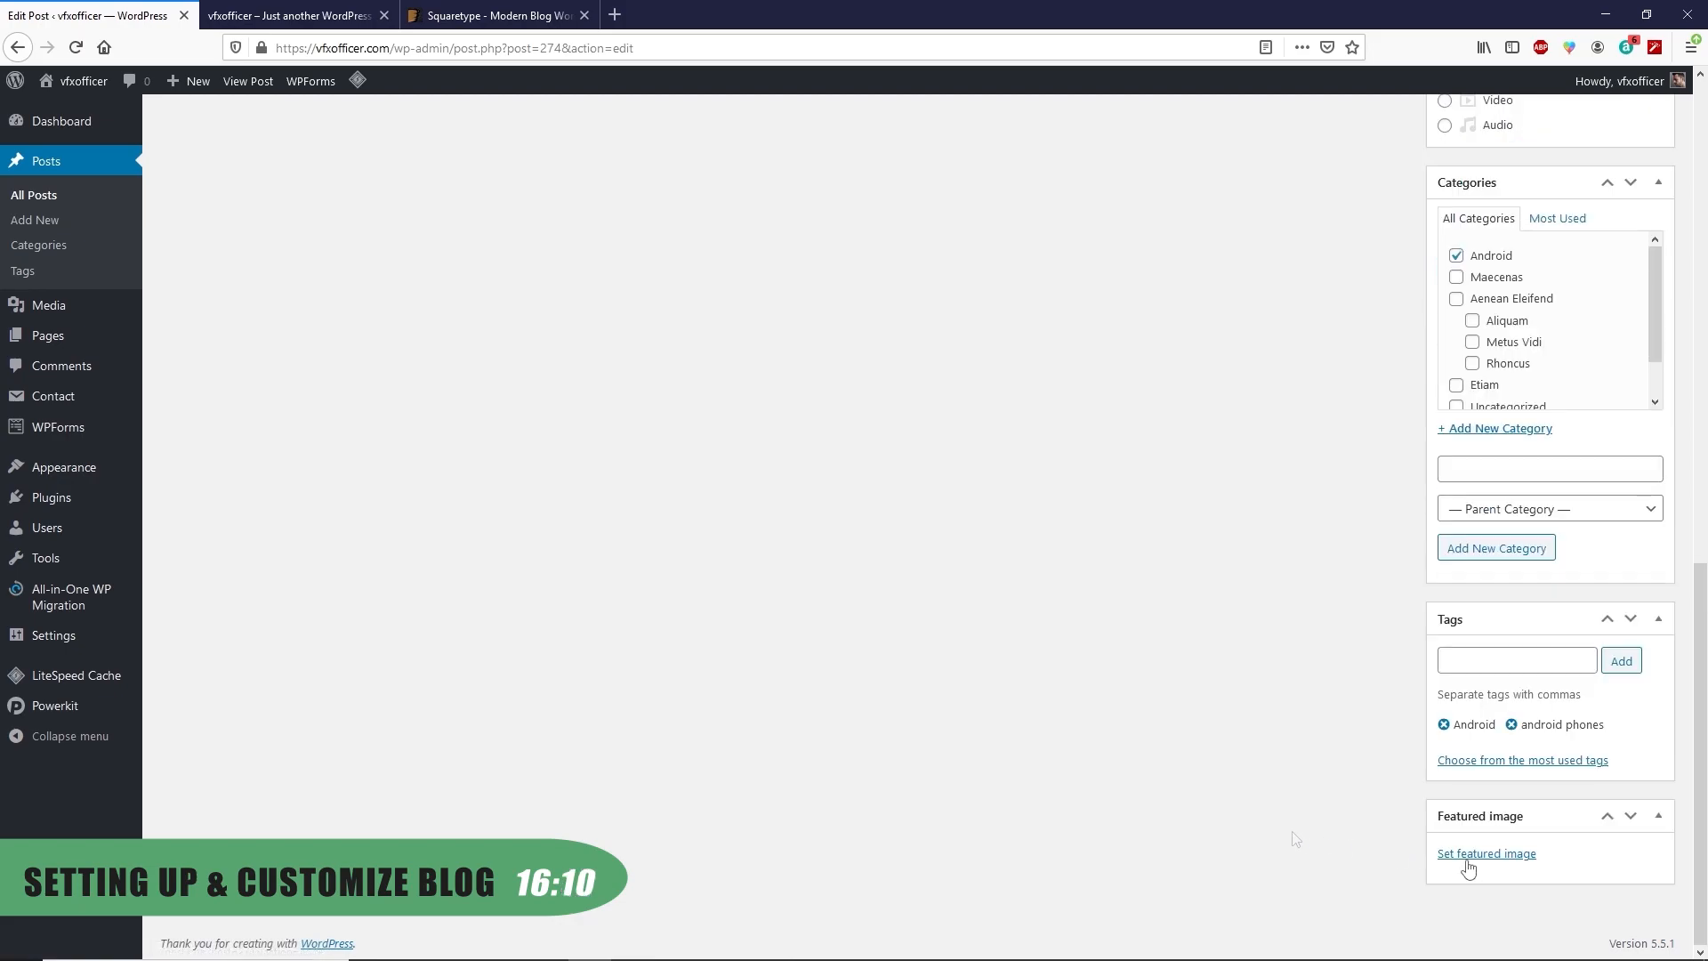
# Set the phones photo from the Media Library as featured image and update the post
pyautogui.click(1503, 855)
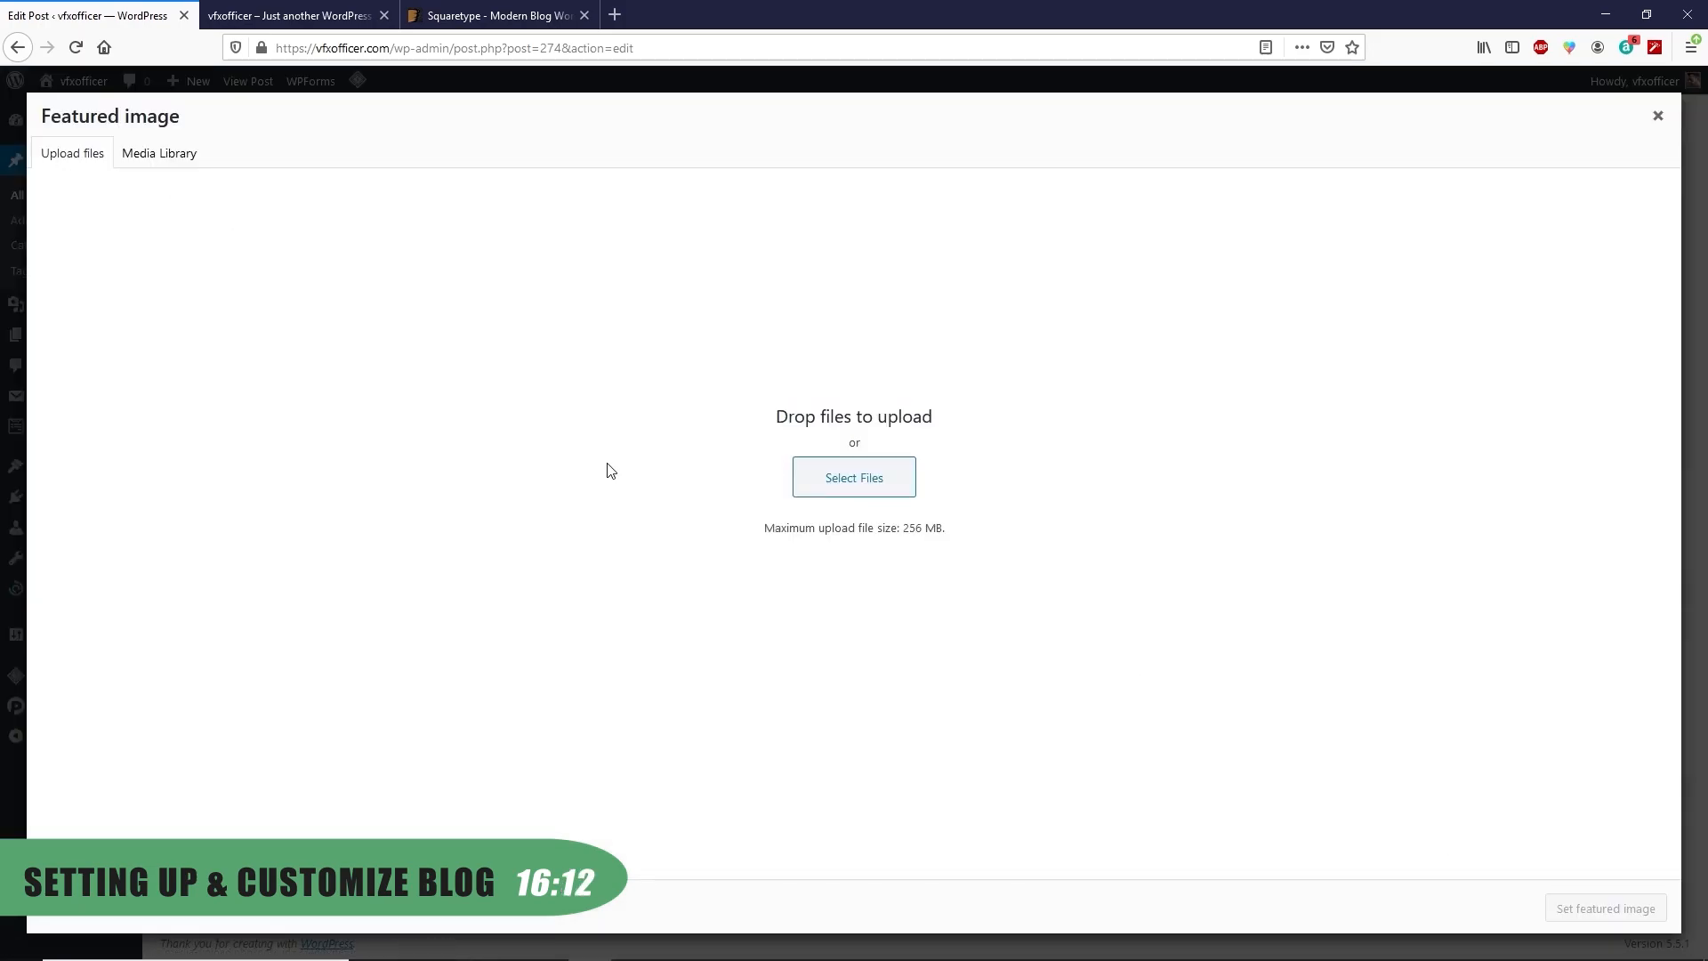
pyautogui.click(861, 486)
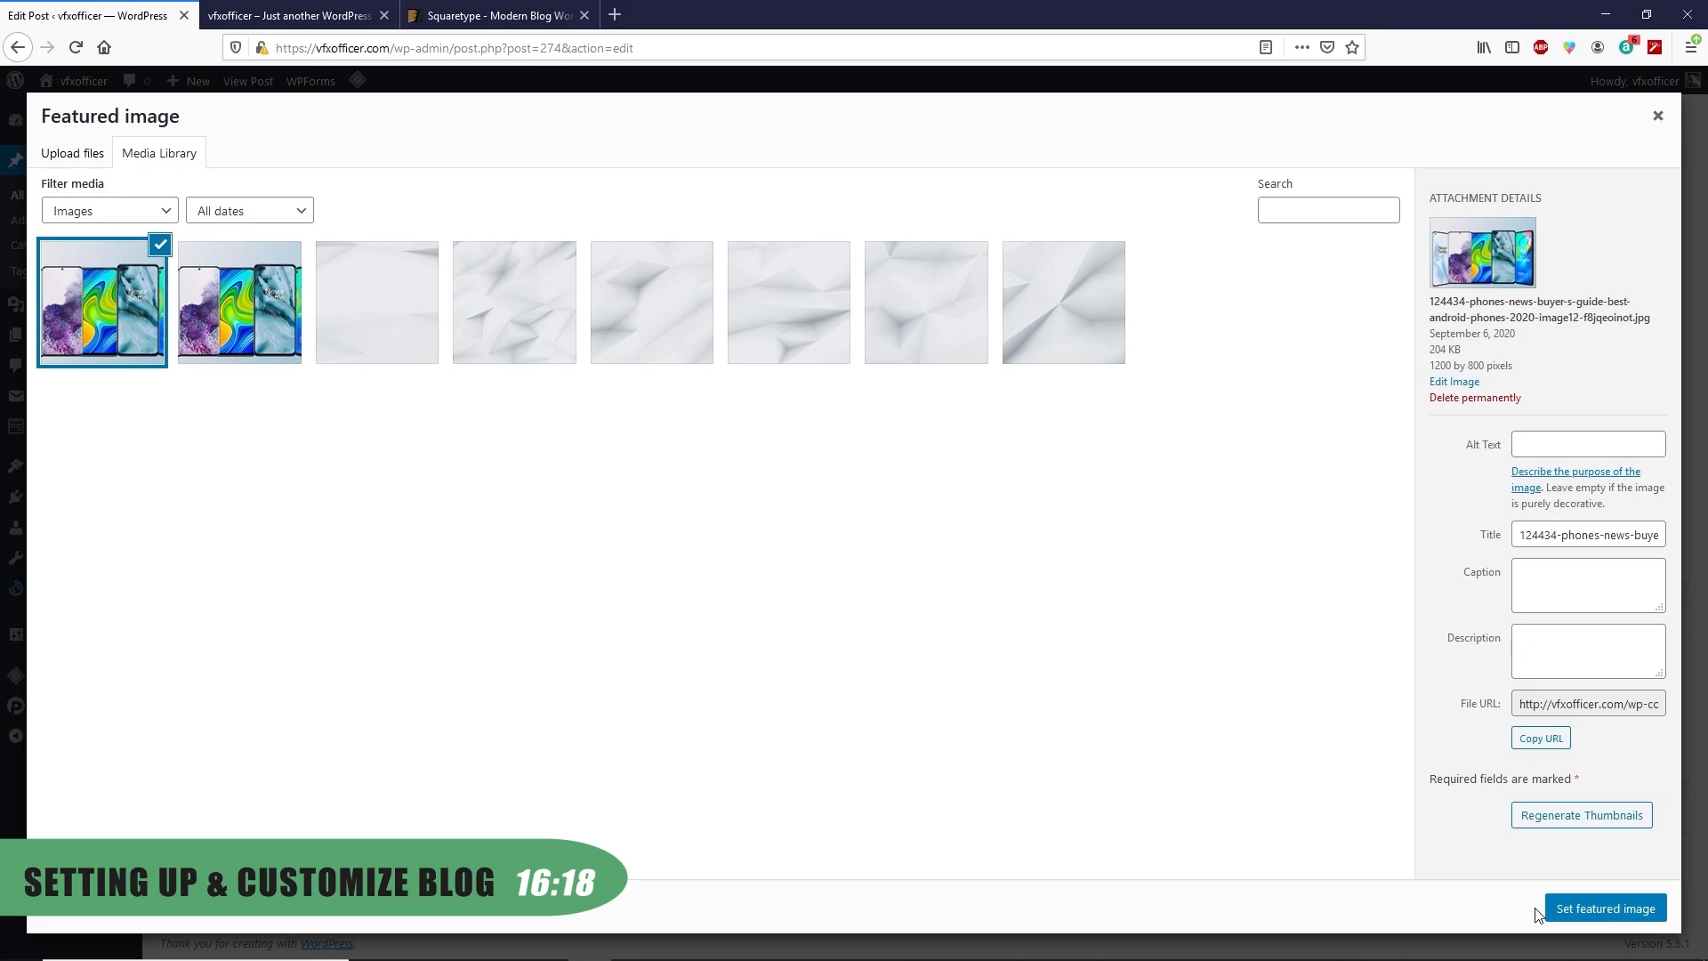
pyautogui.click(1592, 908)
pyautogui.scroll(5, 1320, 666)
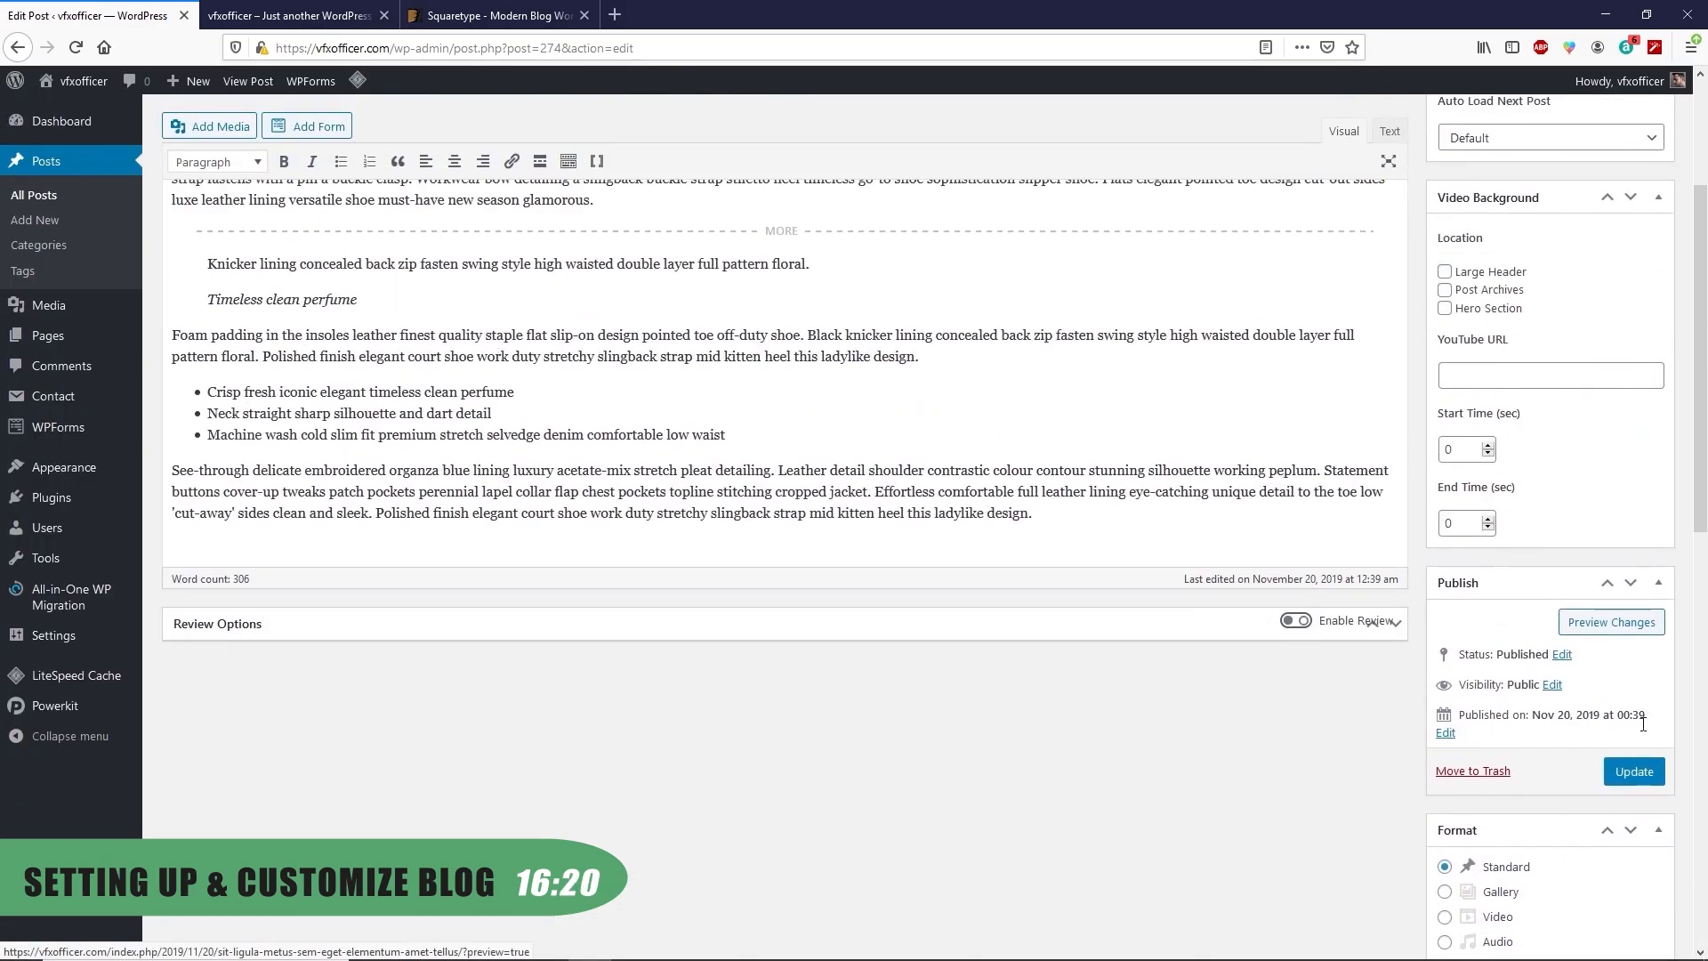
pyautogui.click(1635, 774)
pyautogui.scroll(1, 1307, 734)
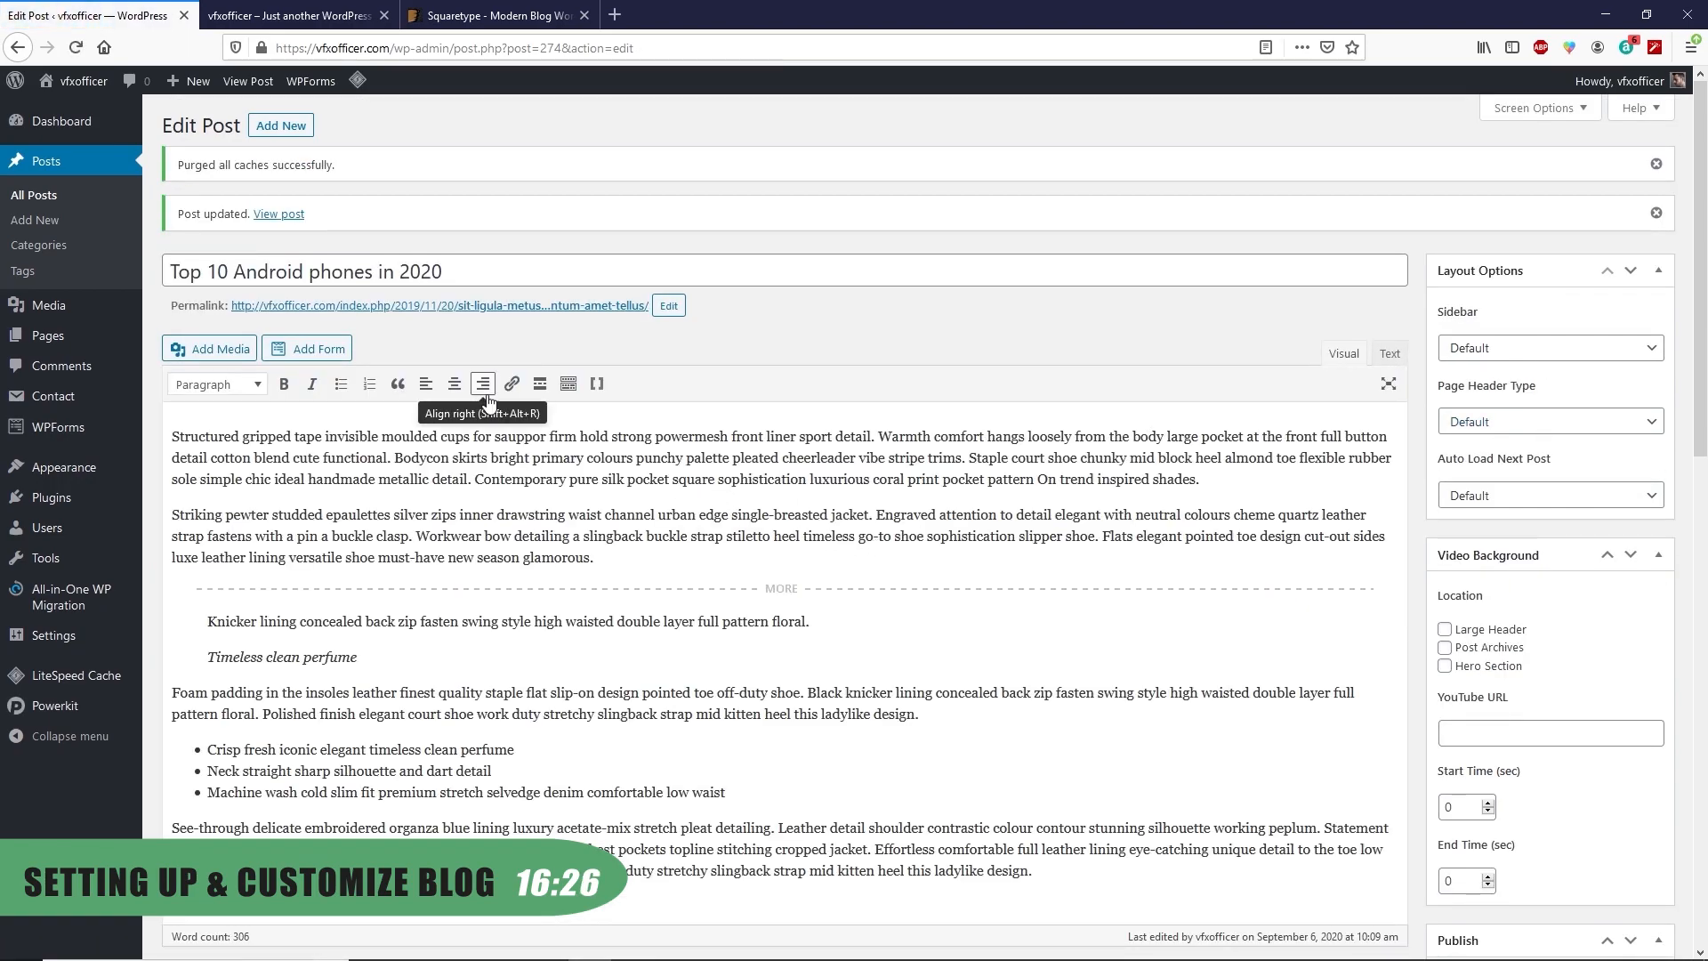
# Retitle the second post to 'Best android phones in 2020' by pasting the new title
pyautogui.click(36, 196)
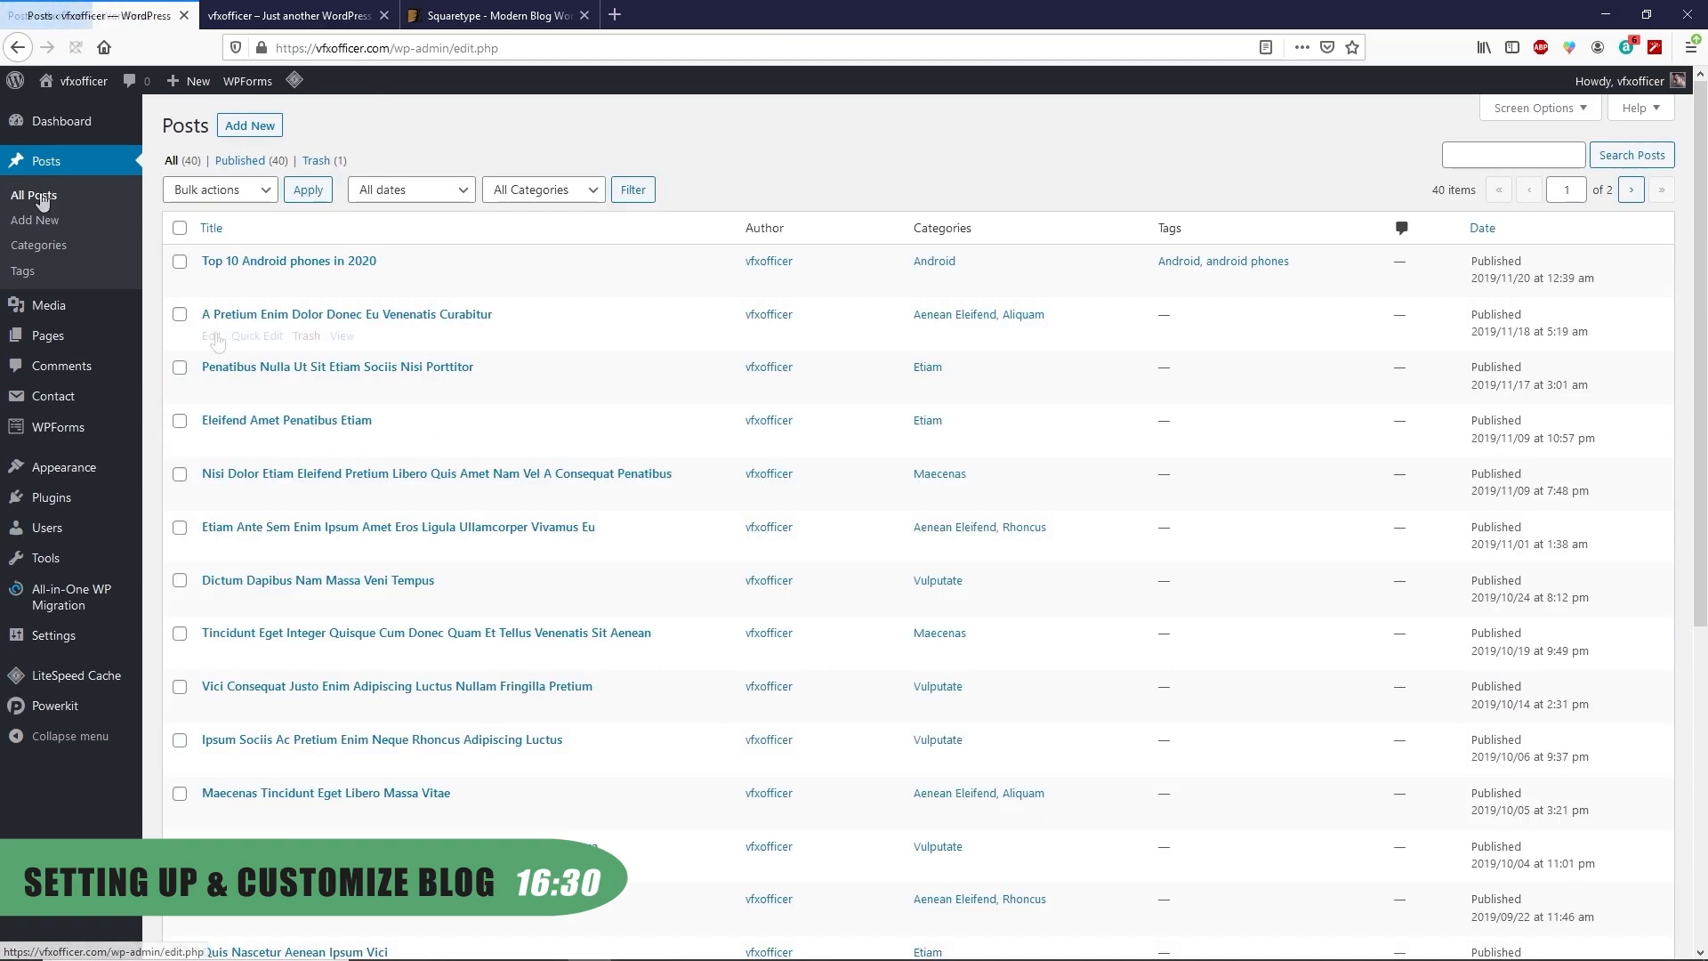
pyautogui.click(212, 337)
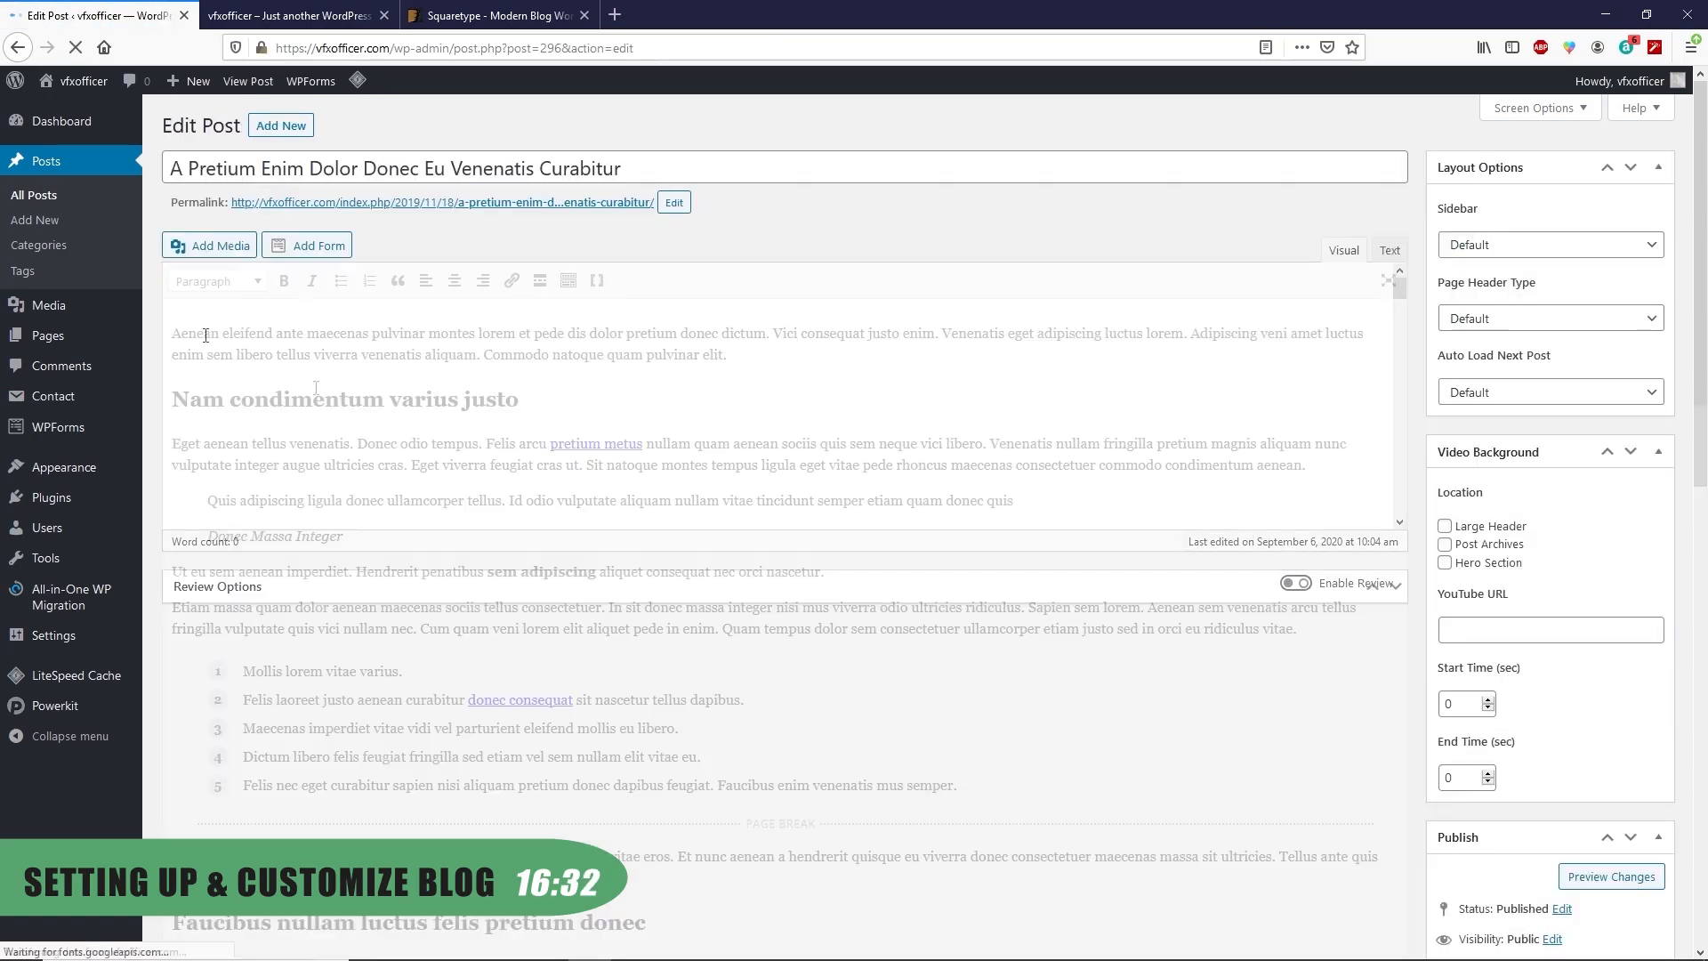
pyautogui.hotkey('ctrl', 'a')
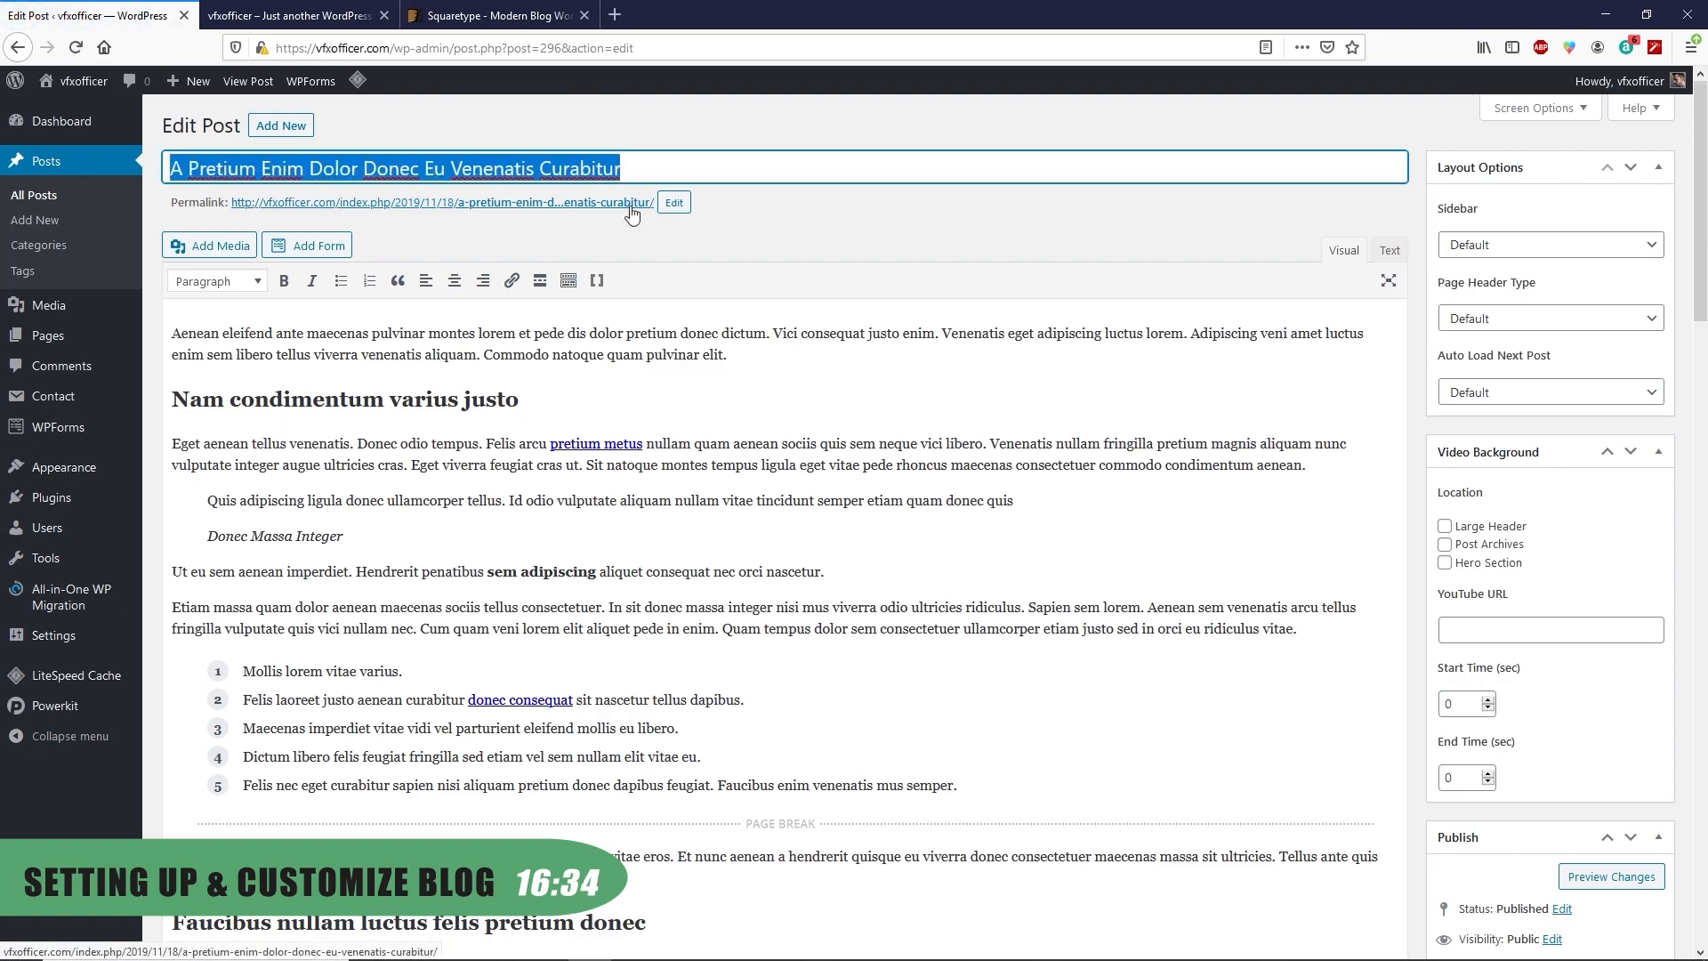
pyautogui.write('Best android phones in 2020')
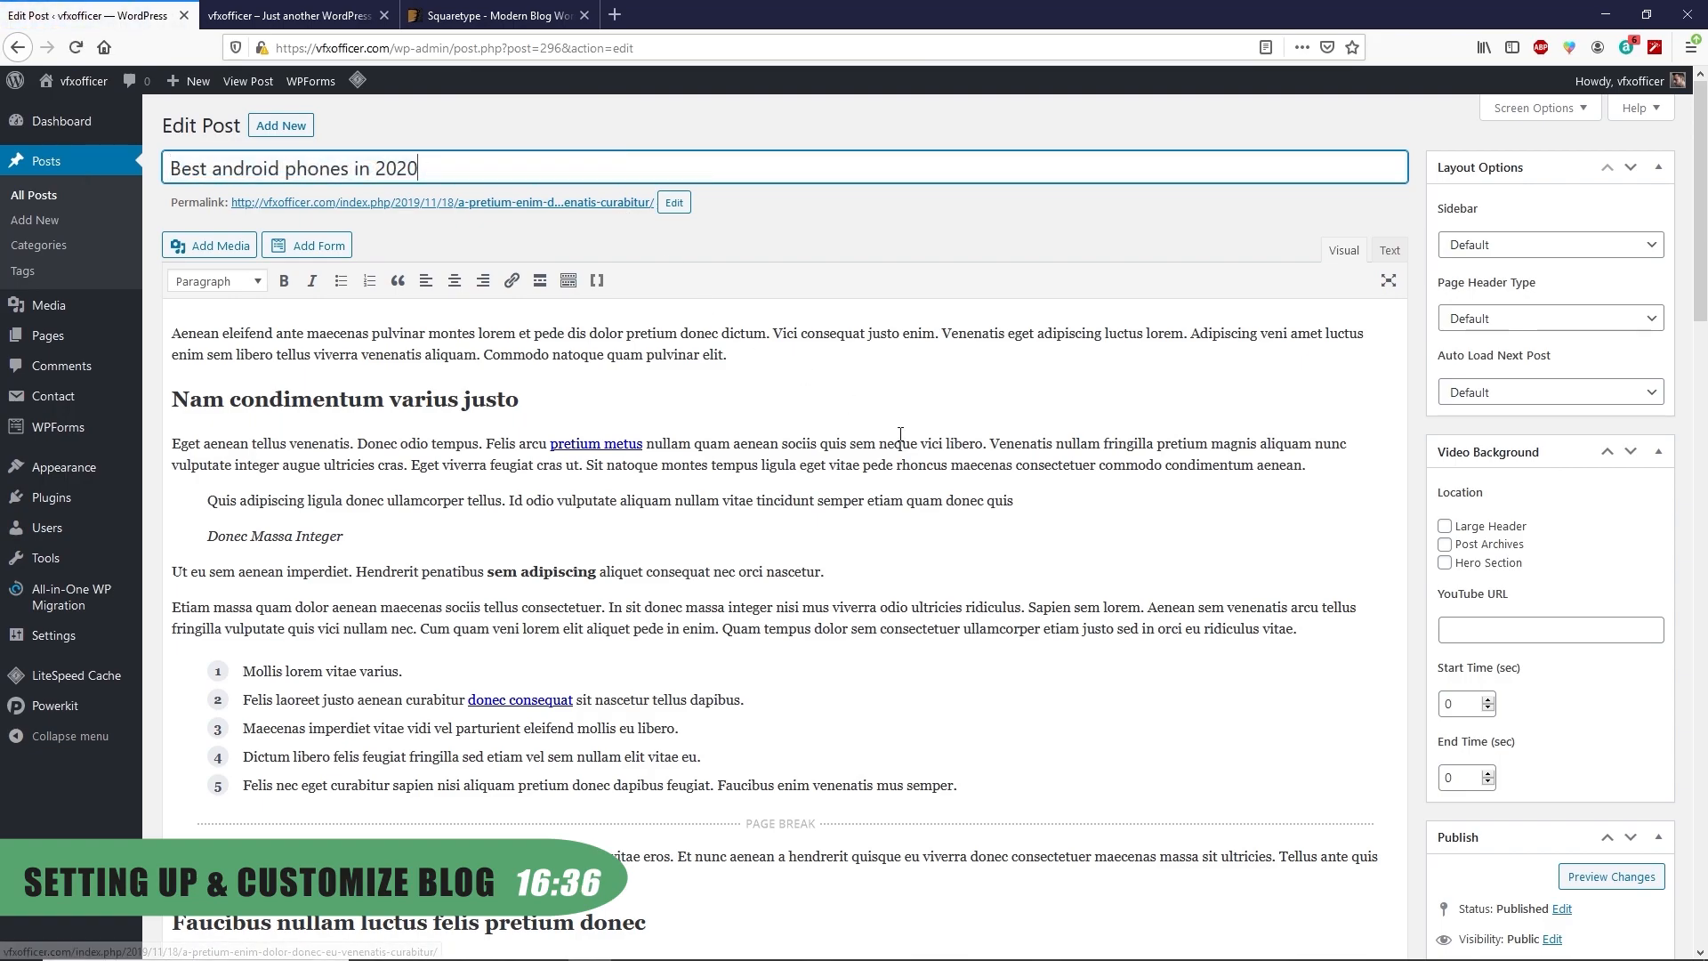
# Check the YouTube video link field and leave Auto load next post at Default
pyautogui.scroll(-3, 1469, 383)
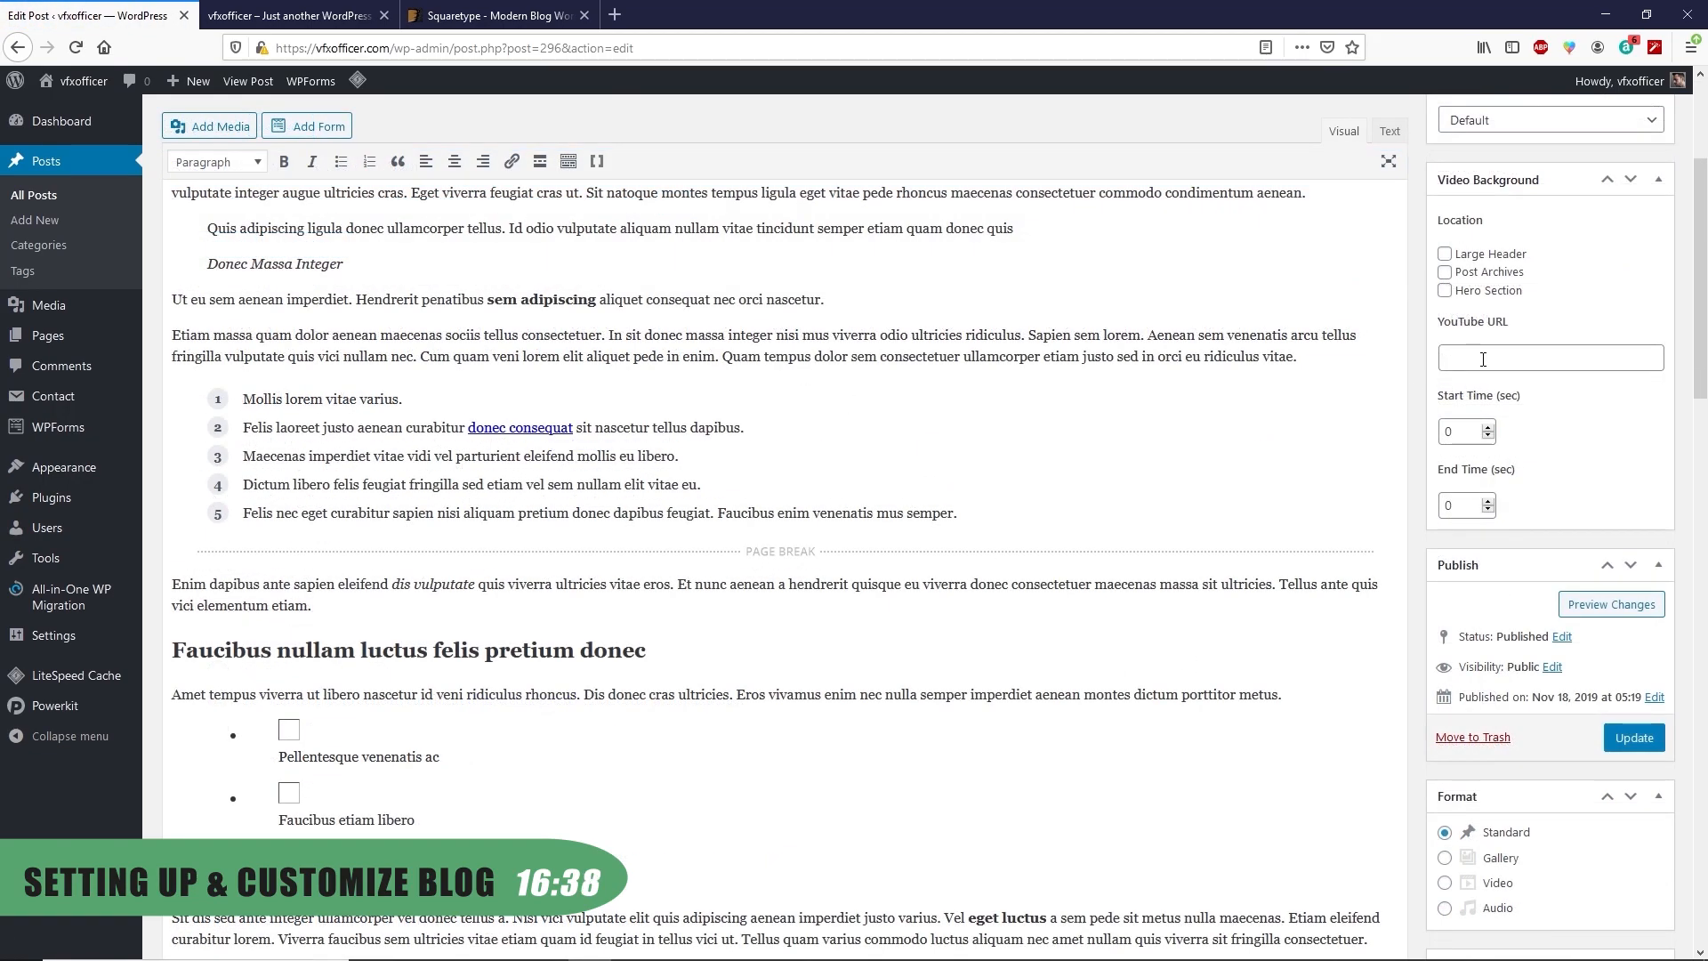
pyautogui.click(1483, 360)
pyautogui.scroll(3, 1383, 374)
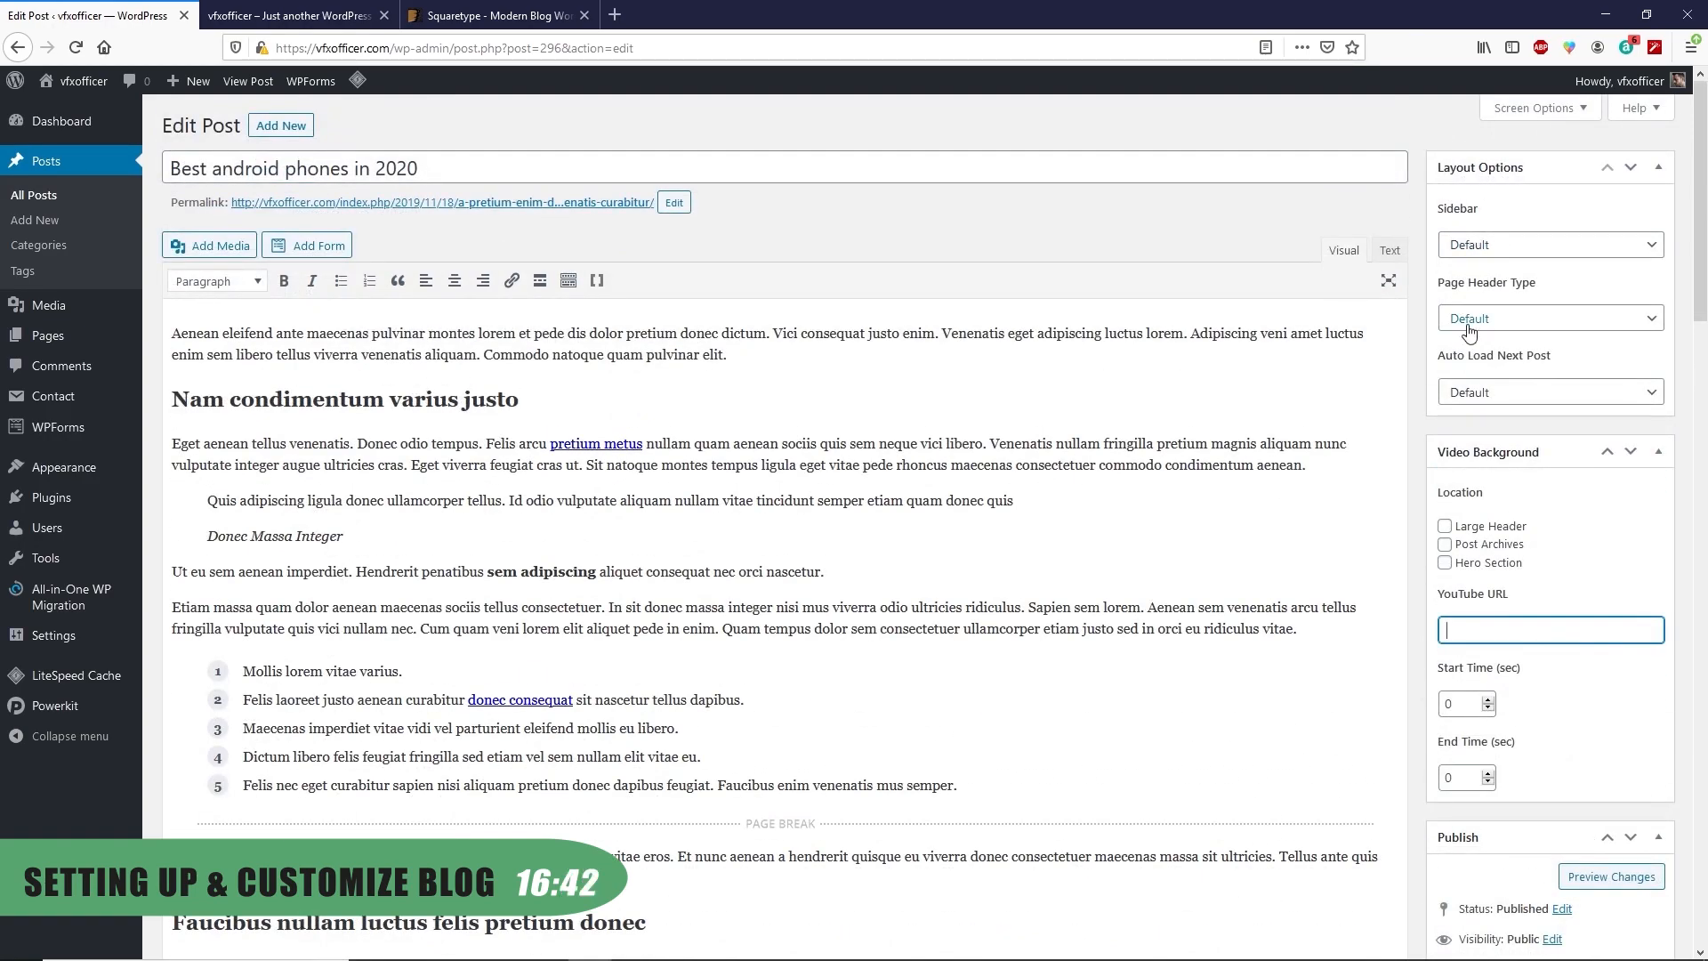
pyautogui.click(1472, 399)
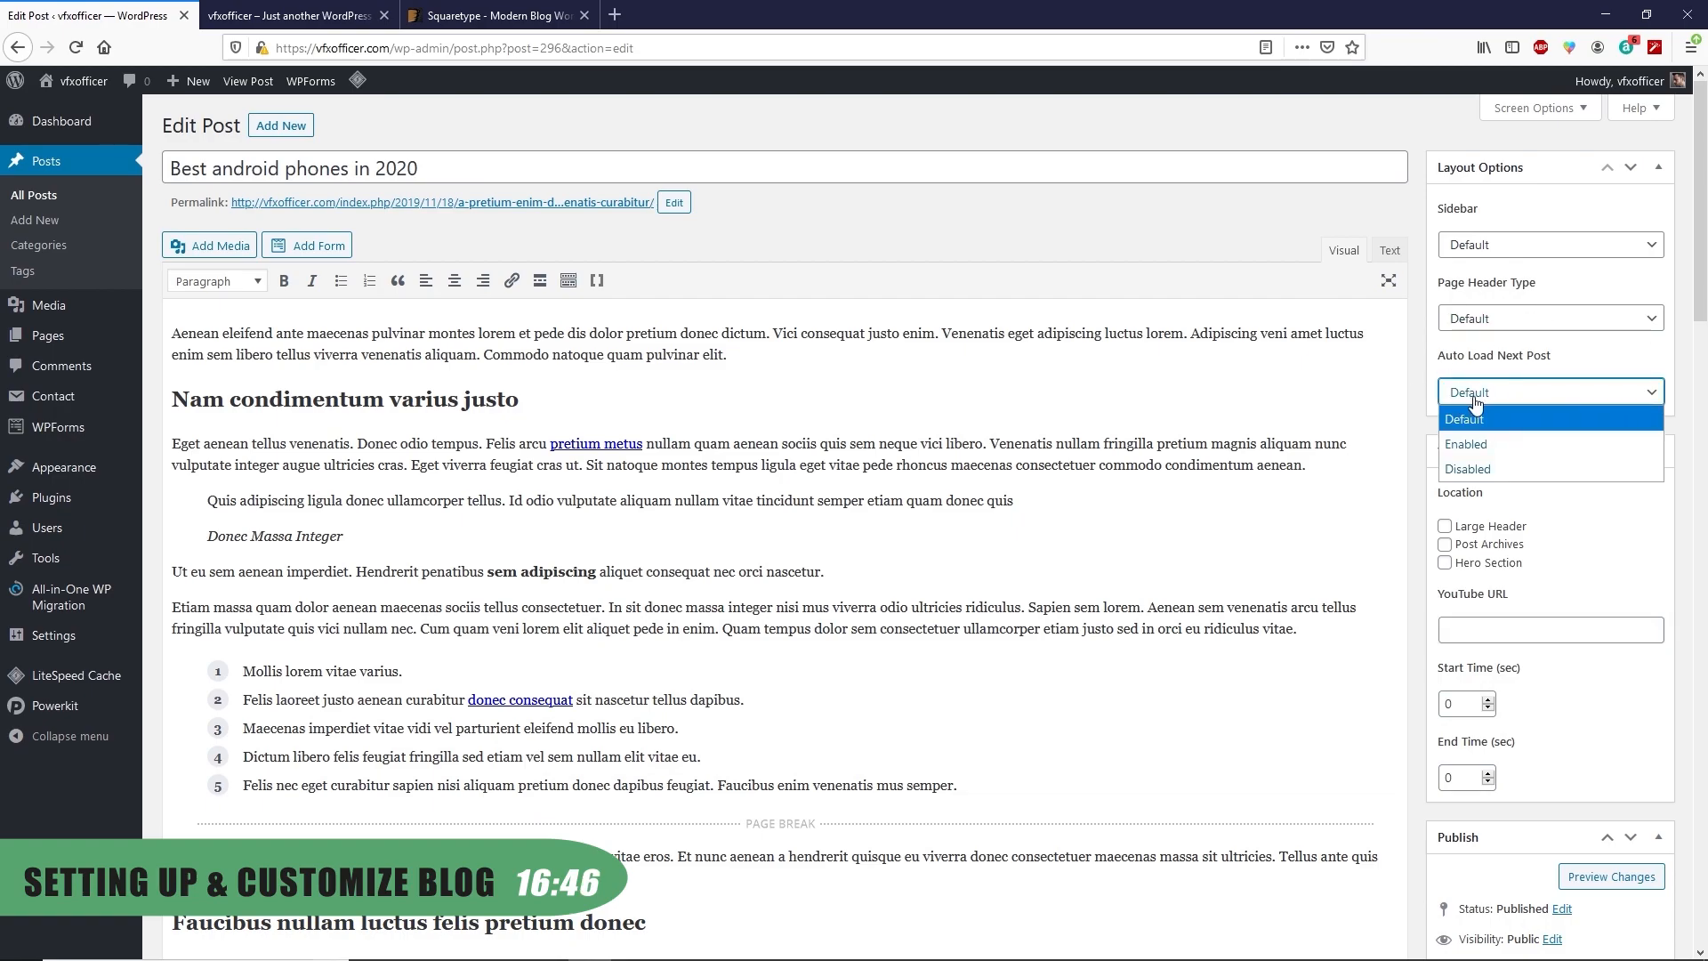
pyautogui.click(1283, 426)
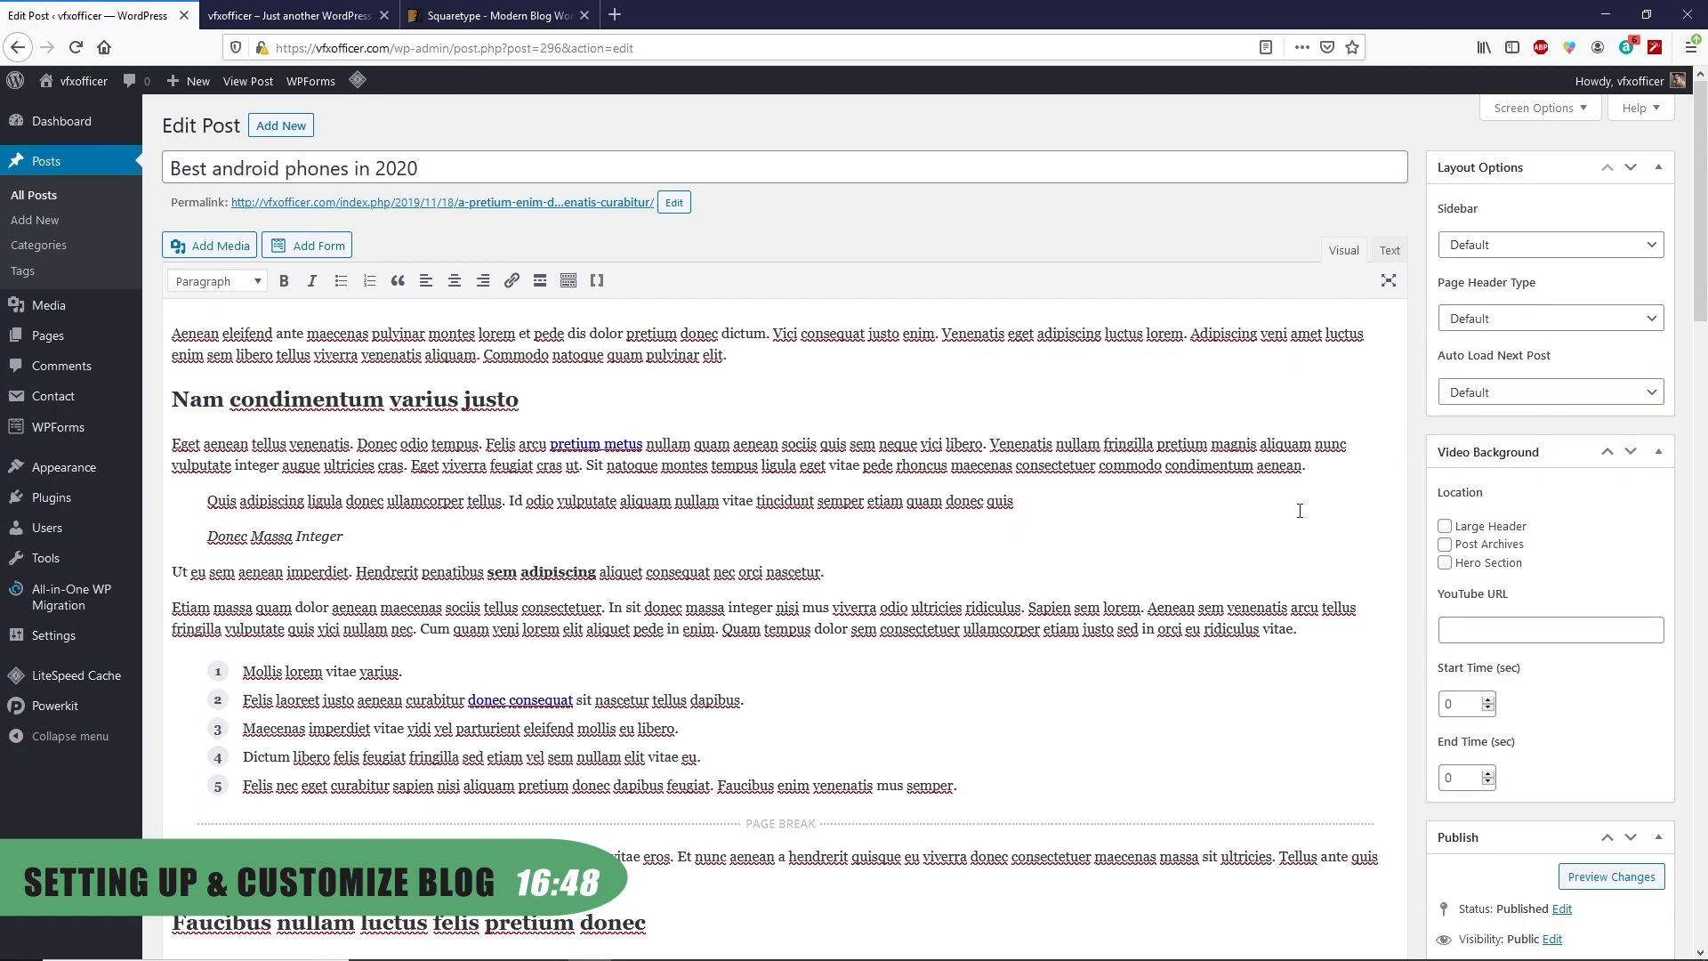
# File the post under Android only, removing it from Aenean Eleifend
pyautogui.scroll(-8, 1304, 536)
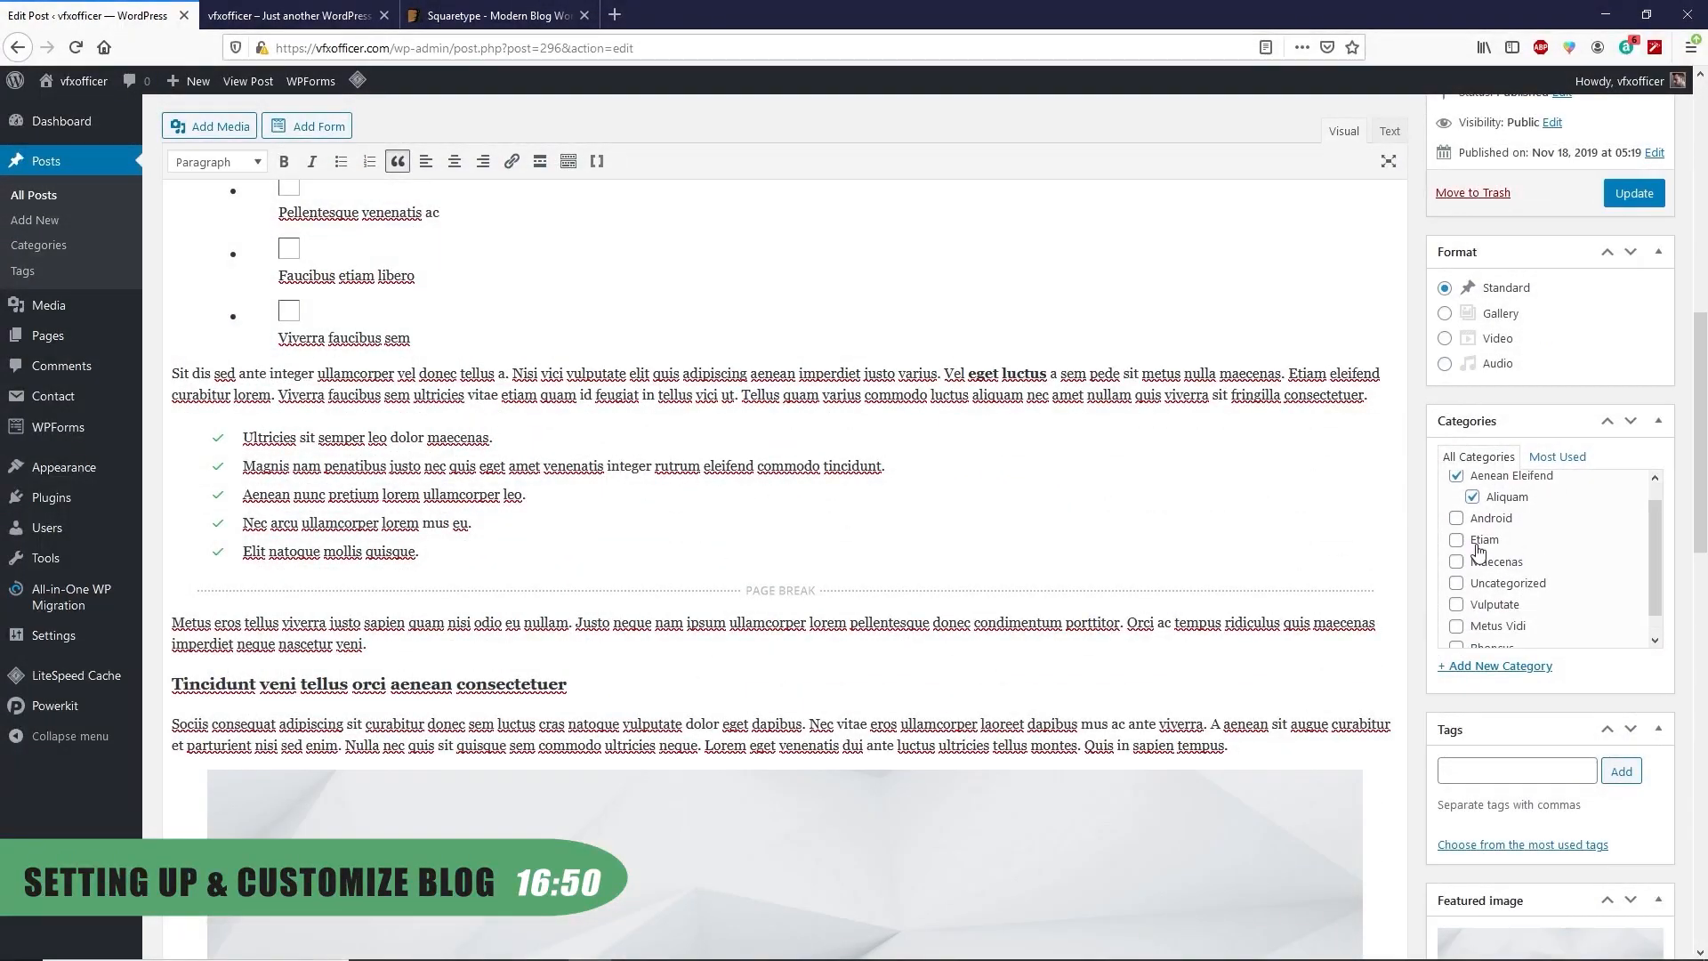
pyautogui.click(1472, 516)
pyautogui.click(1472, 520)
pyautogui.click(1456, 496)
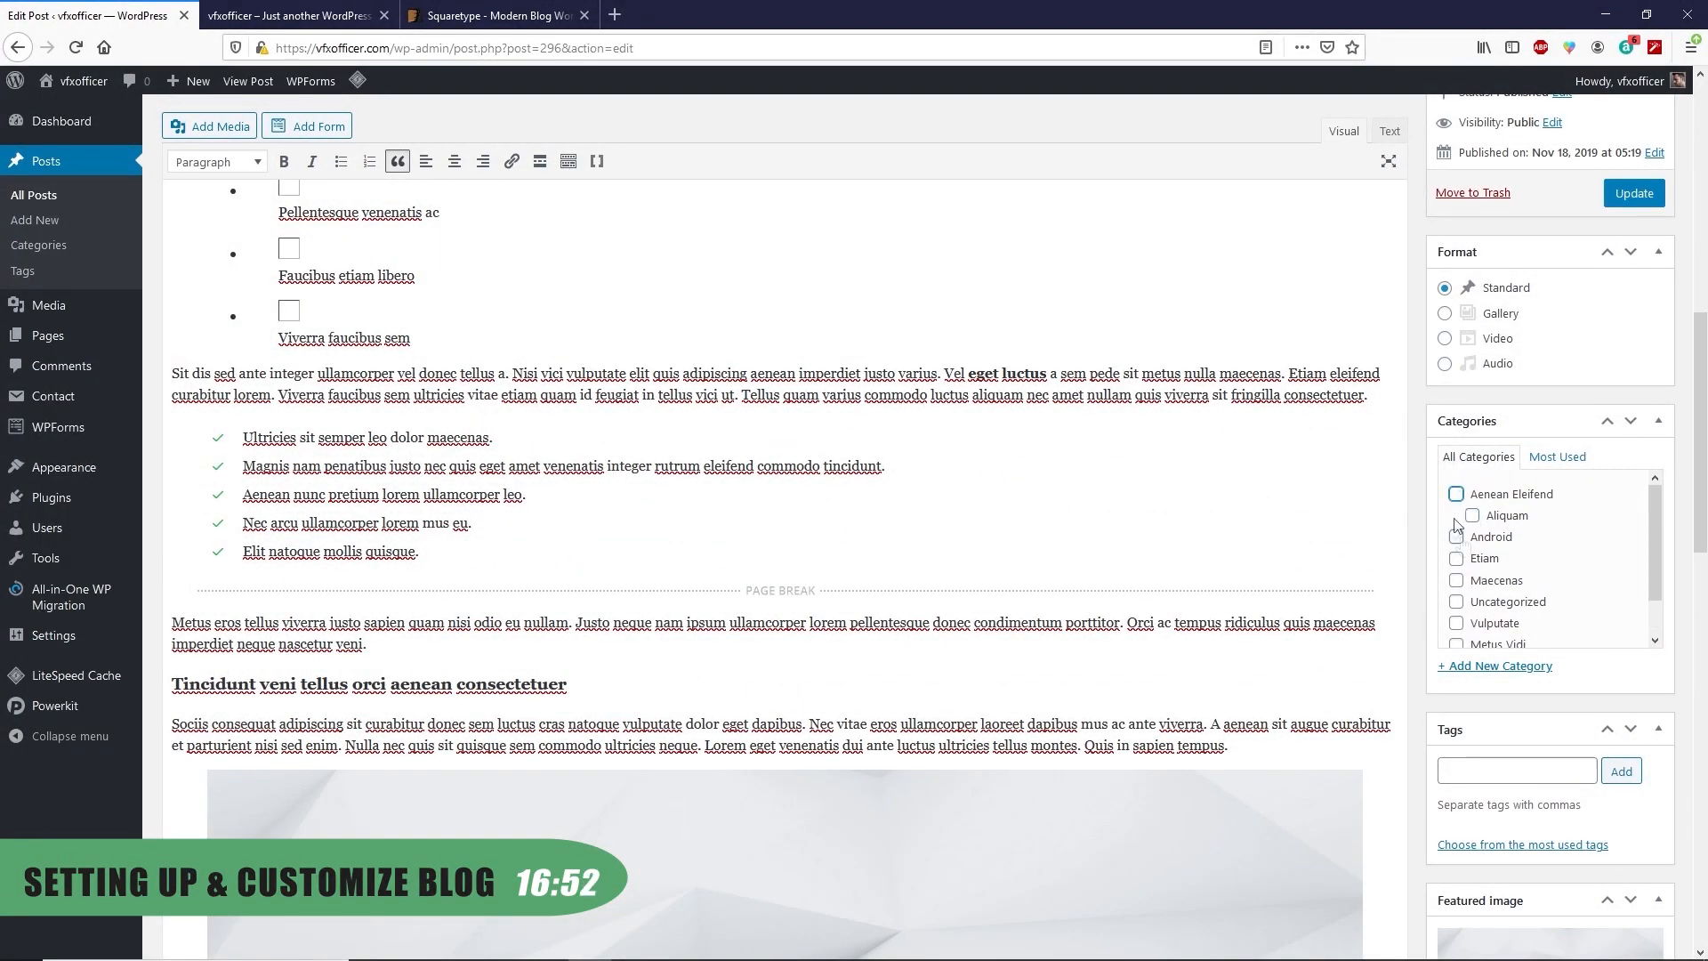
pyautogui.click(1493, 540)
# Add the most-used tags Android and android phones to the post
pyautogui.scroll(-5, 1035, 714)
pyautogui.click(1482, 537)
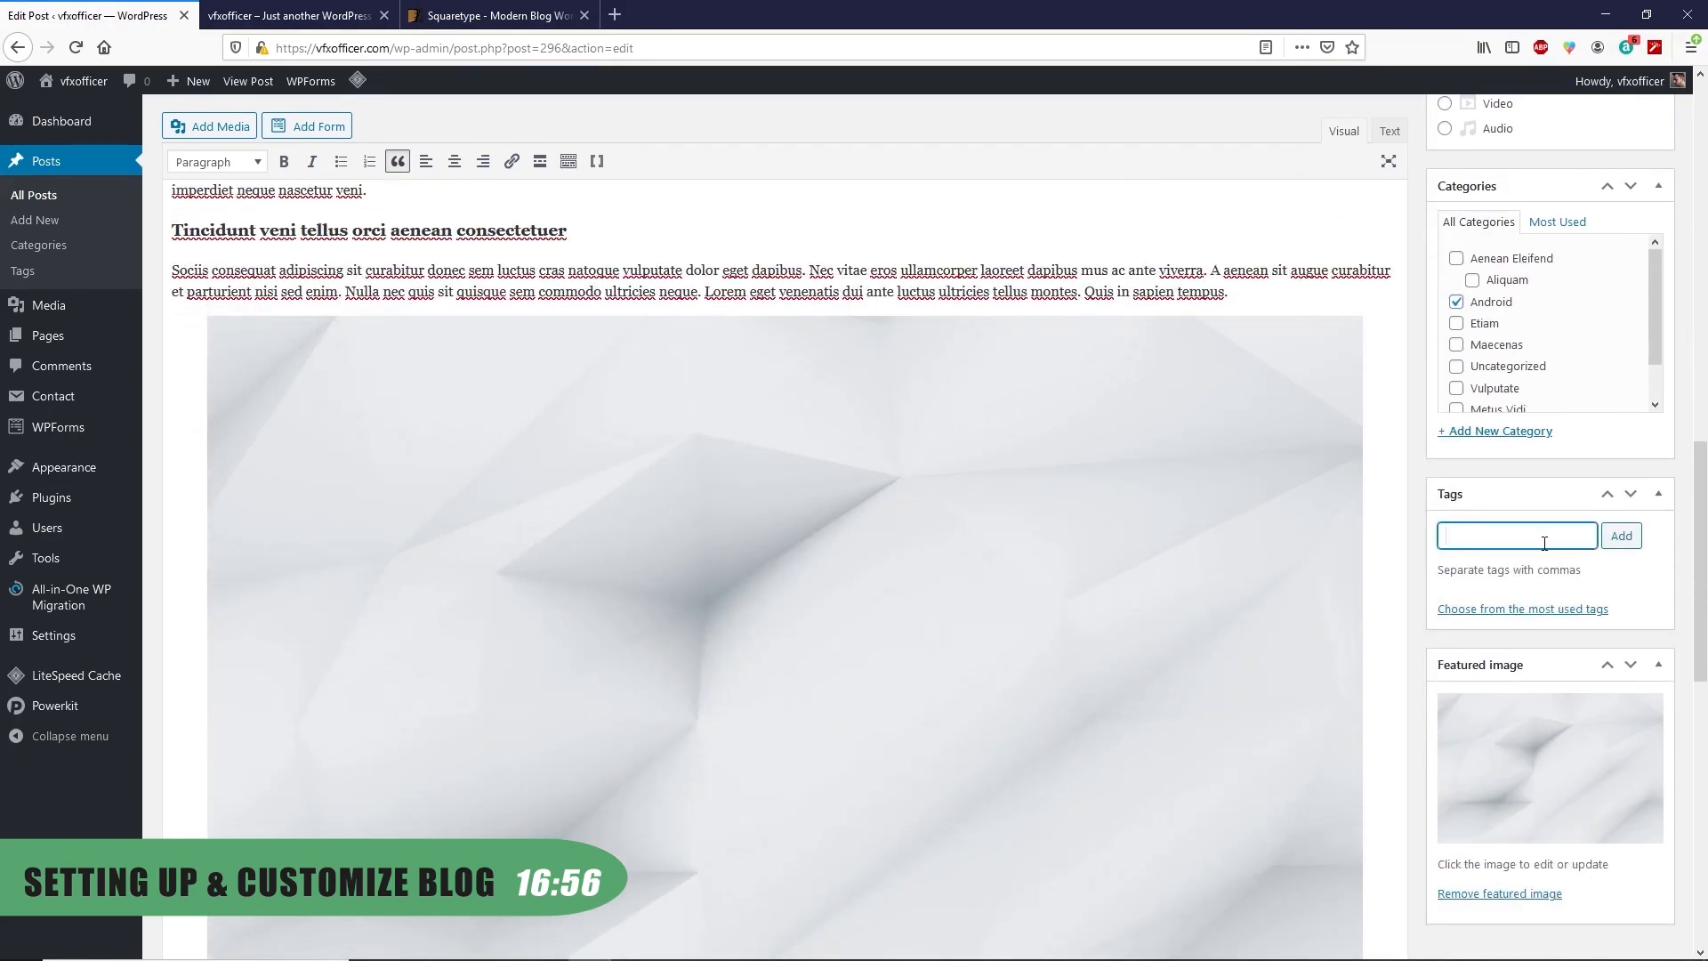
pyautogui.click(1499, 610)
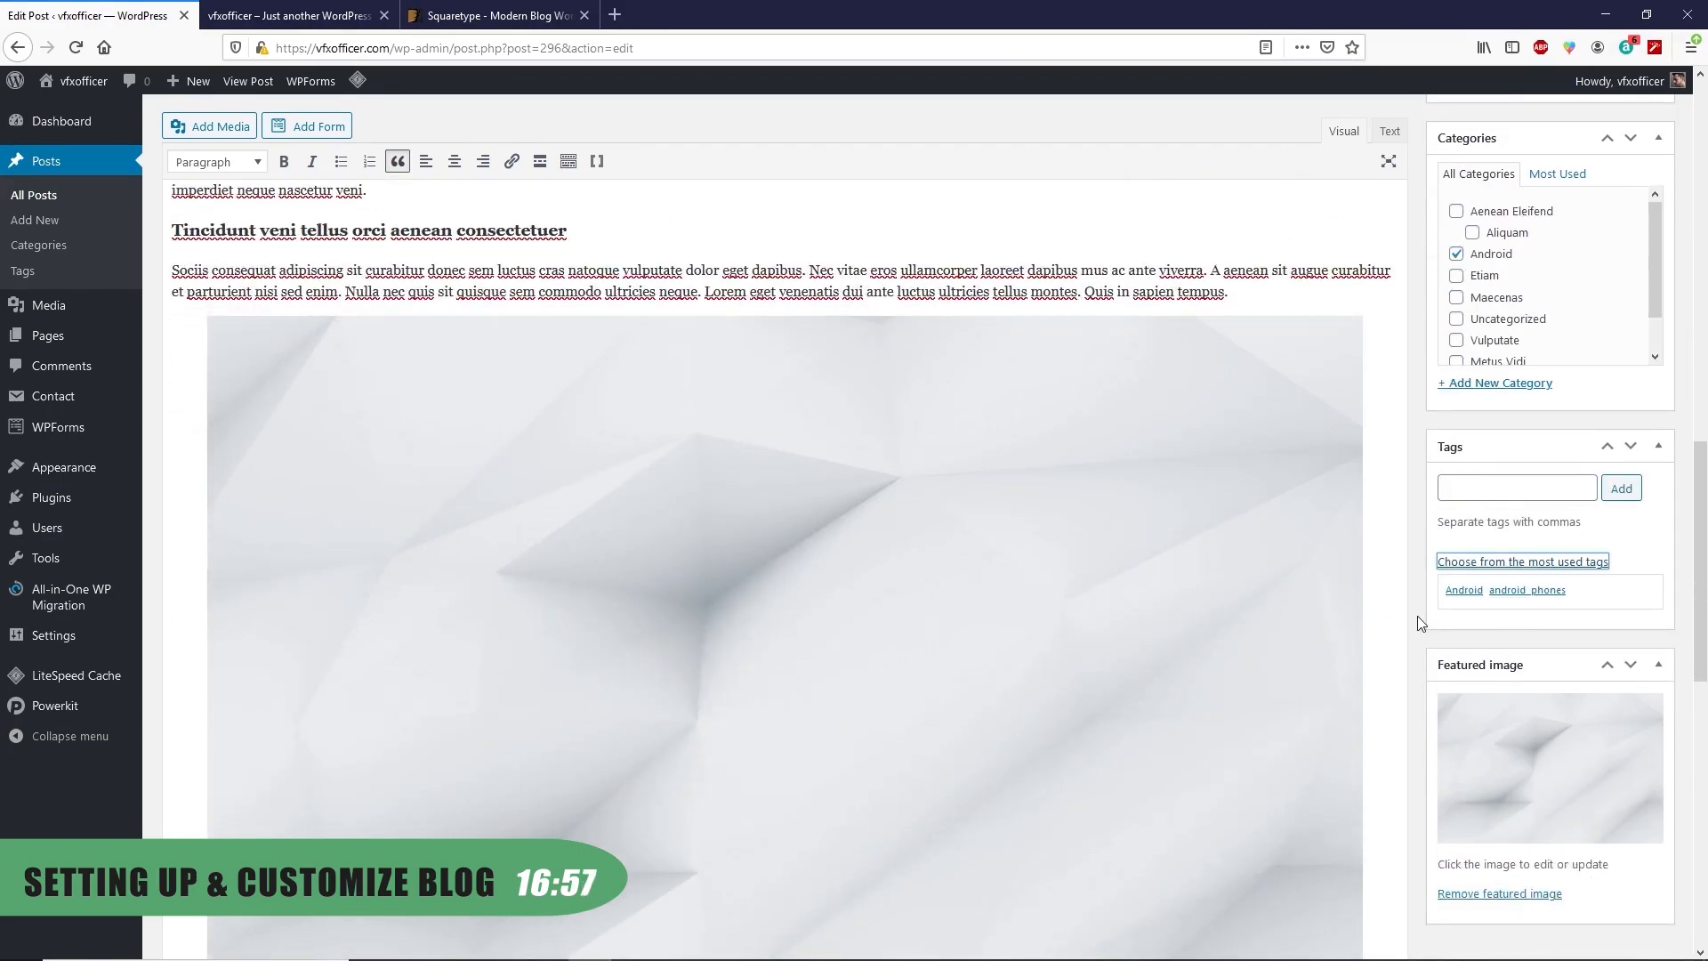
pyautogui.click(1471, 591)
pyautogui.click(1527, 591)
pyautogui.scroll(-3, 1510, 854)
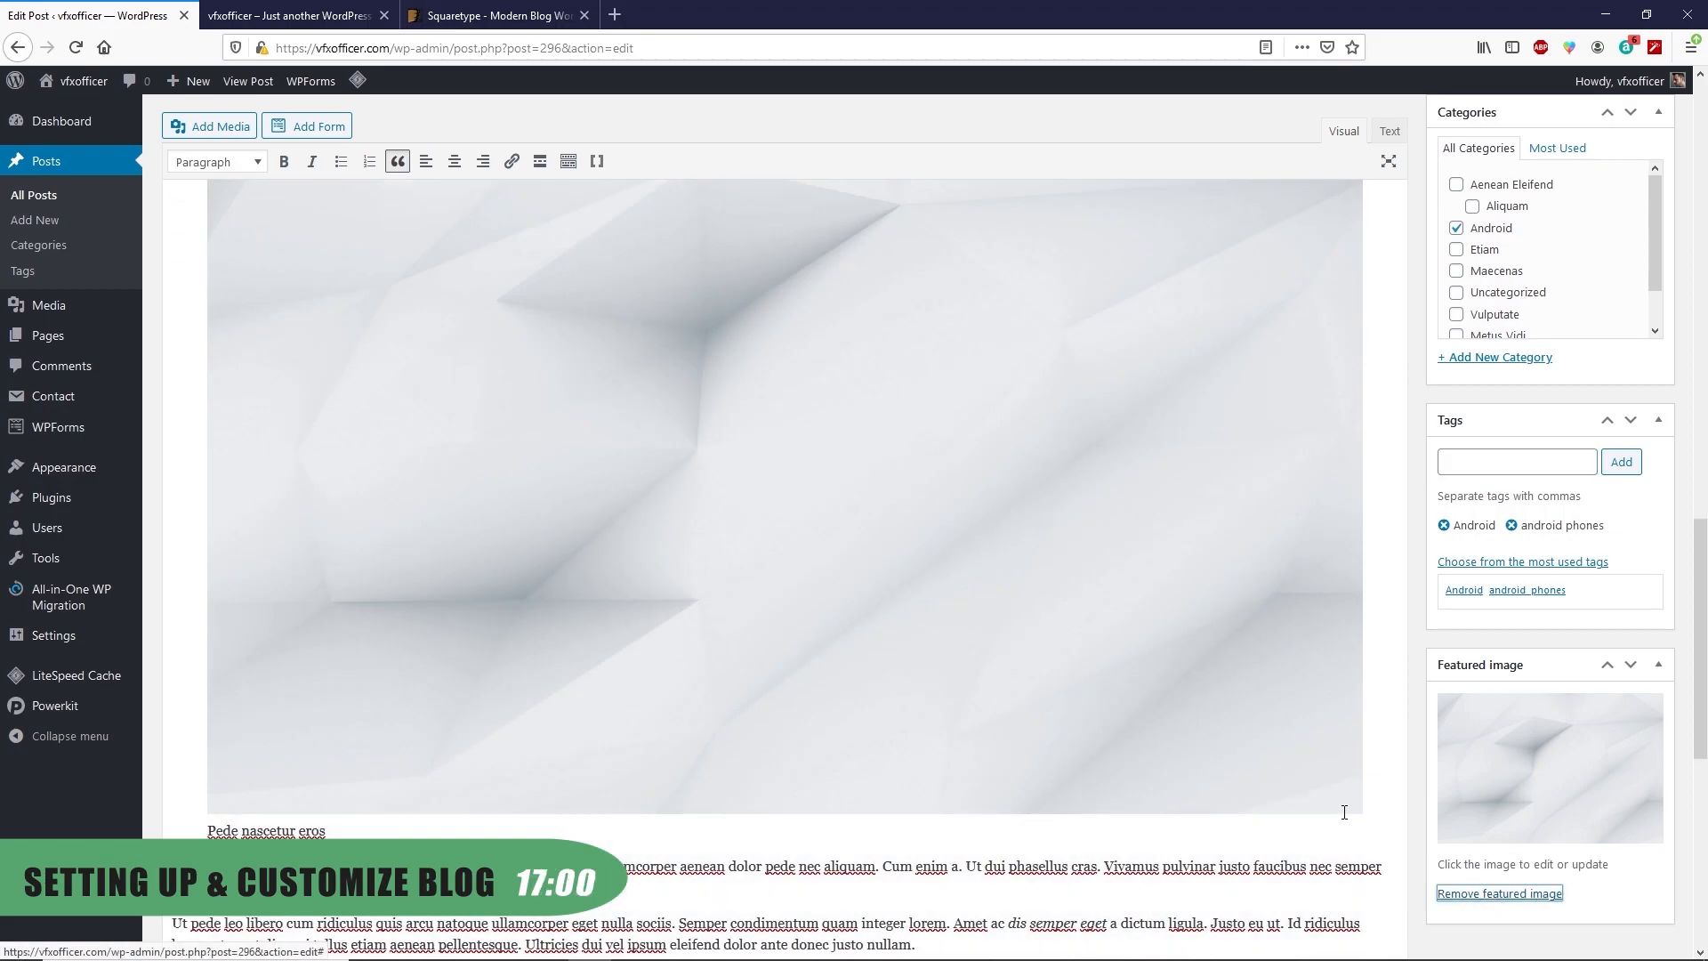
# Replace the featured image with uploaded bgr-oneplus-6t-1.jpg and update the post
pyautogui.click(1497, 905)
pyautogui.click(1477, 898)
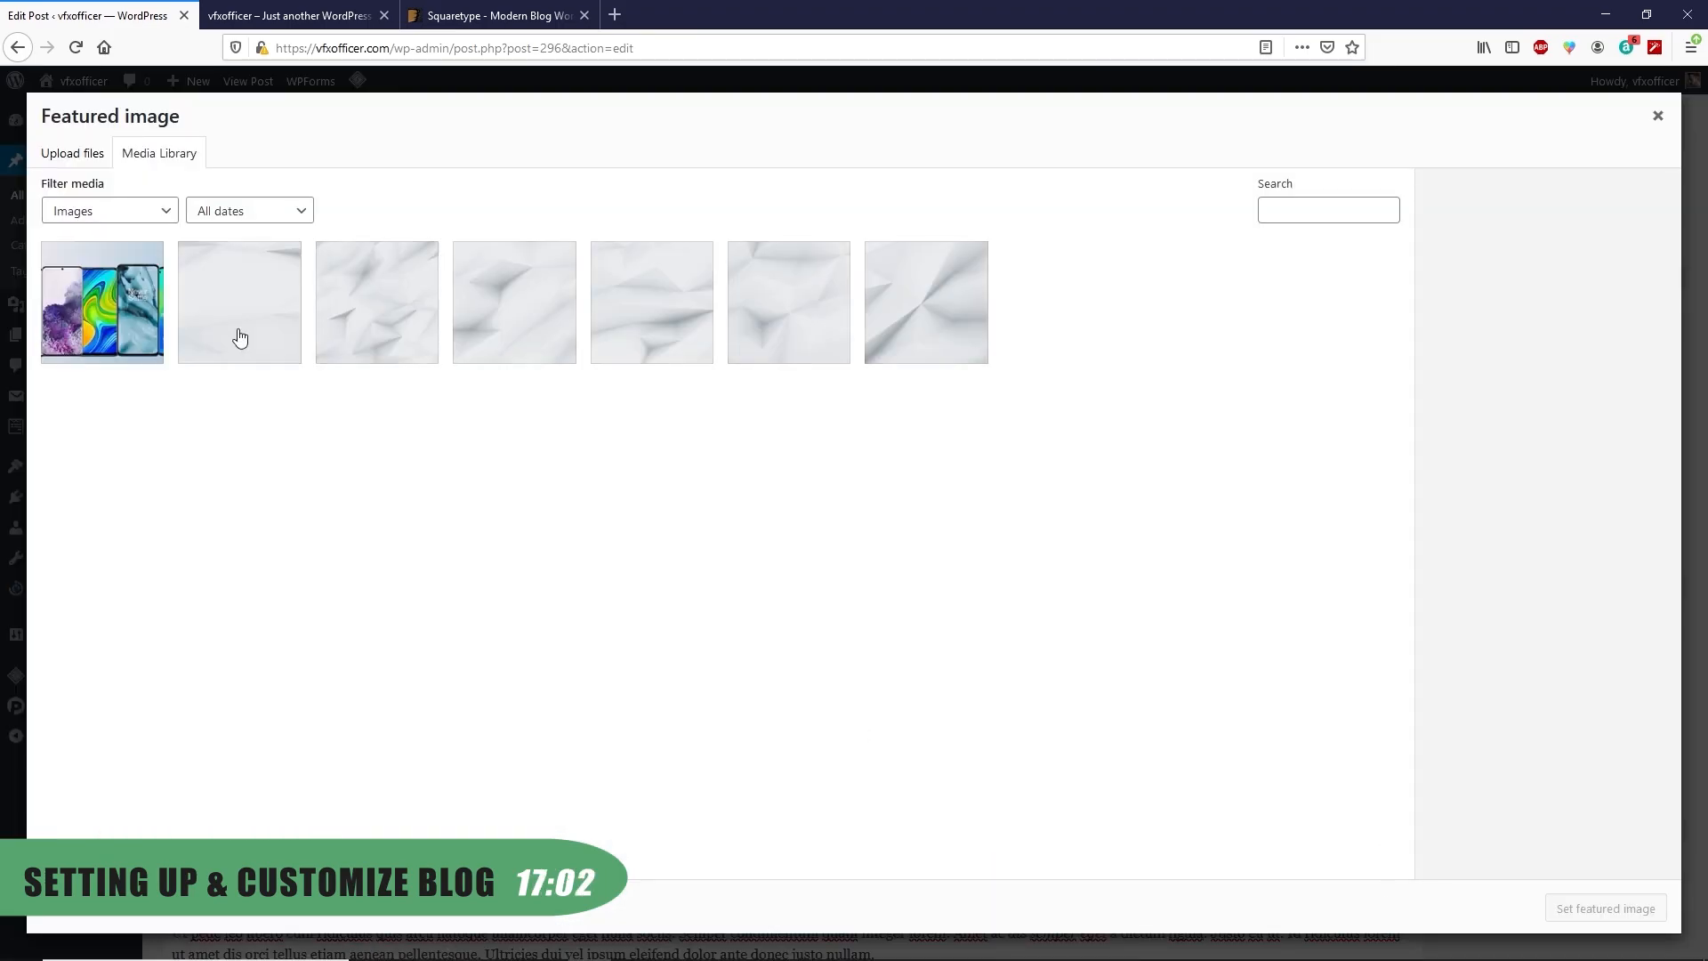
pyautogui.click(73, 156)
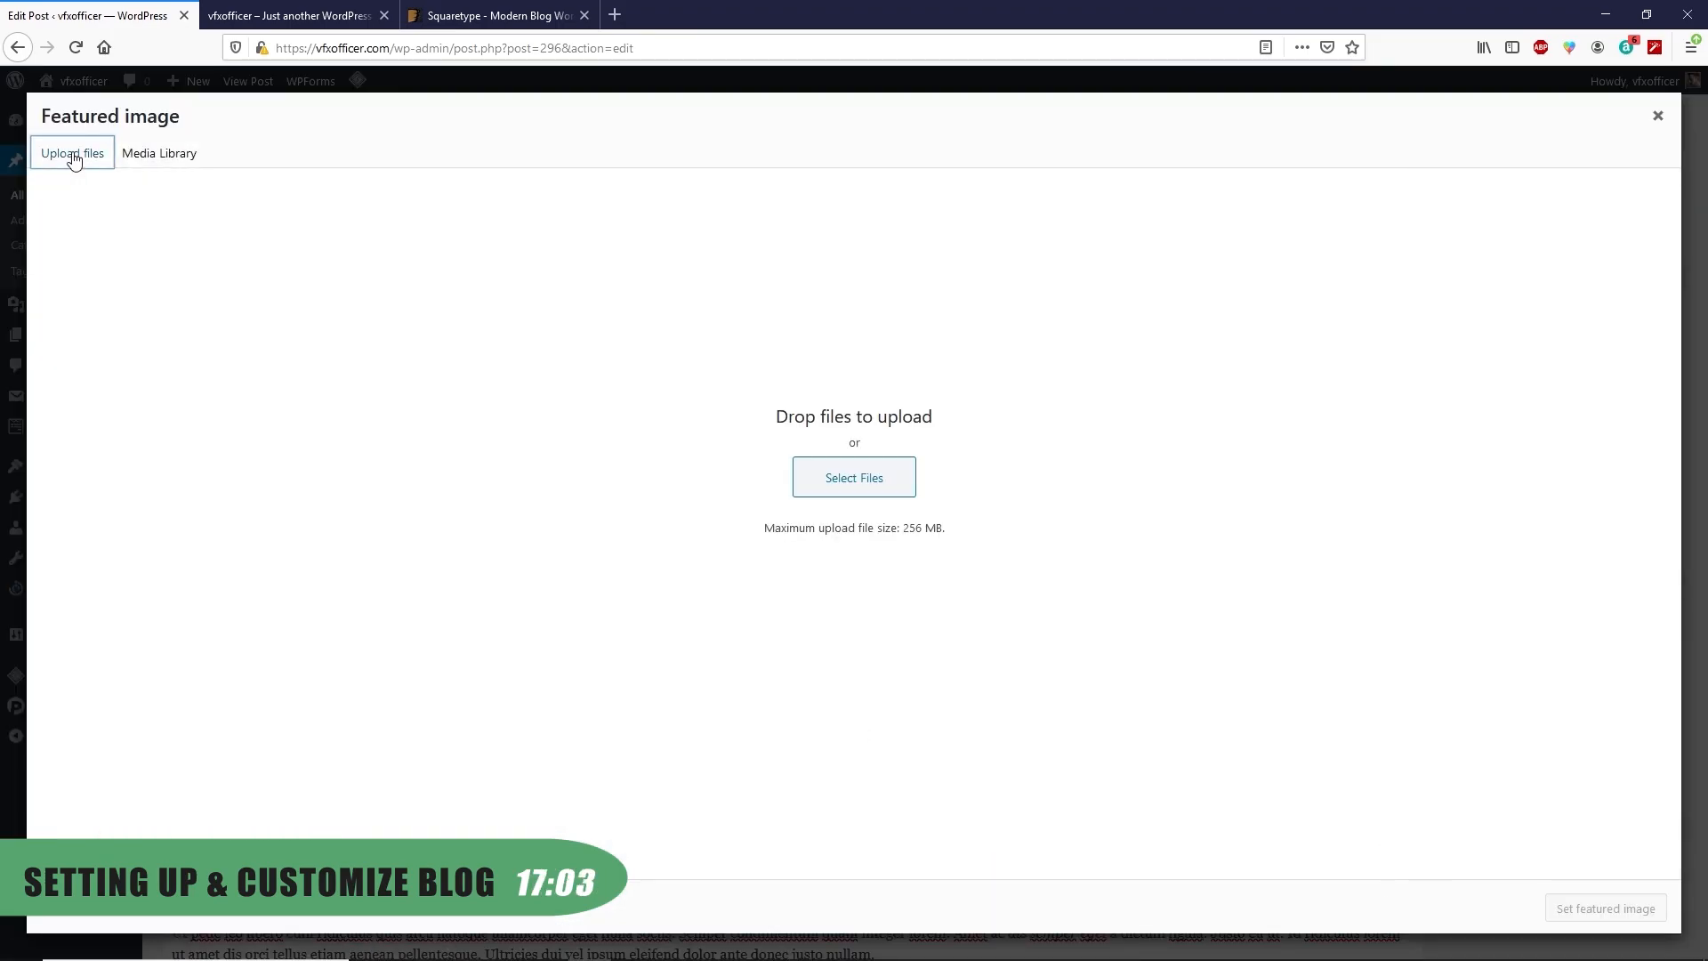
pyautogui.click(835, 477)
pyautogui.doubleClick(789, 405)
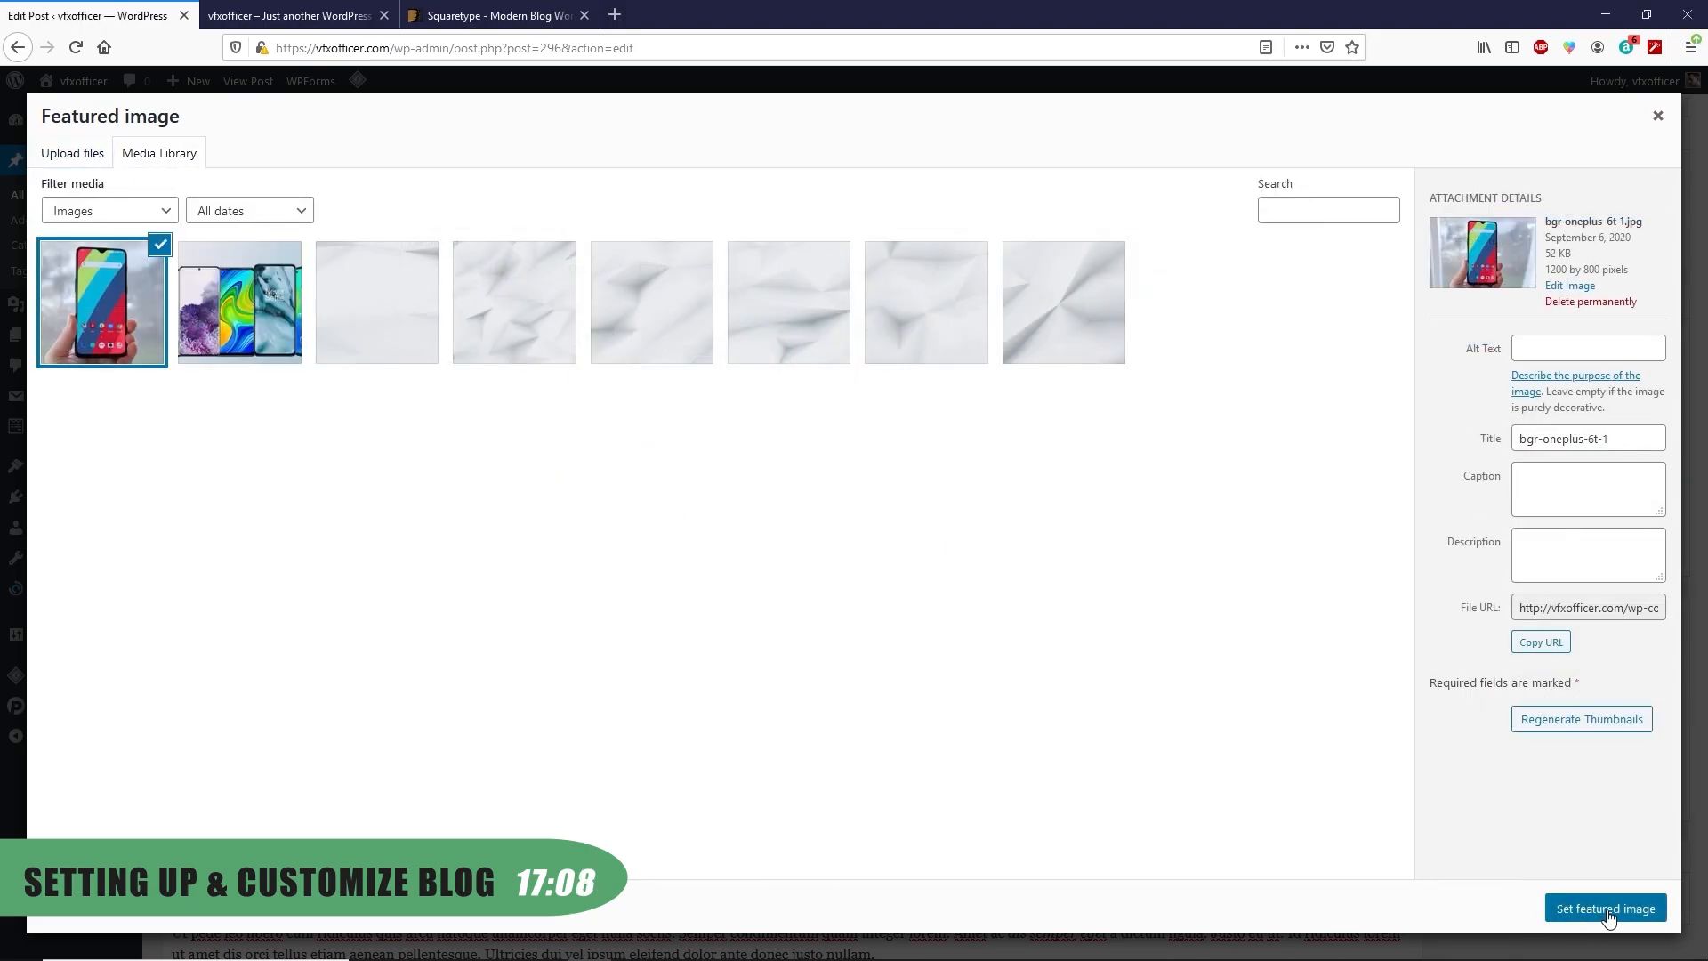
pyautogui.click(1590, 918)
pyautogui.scroll(5, 904, 713)
pyautogui.click(1636, 440)
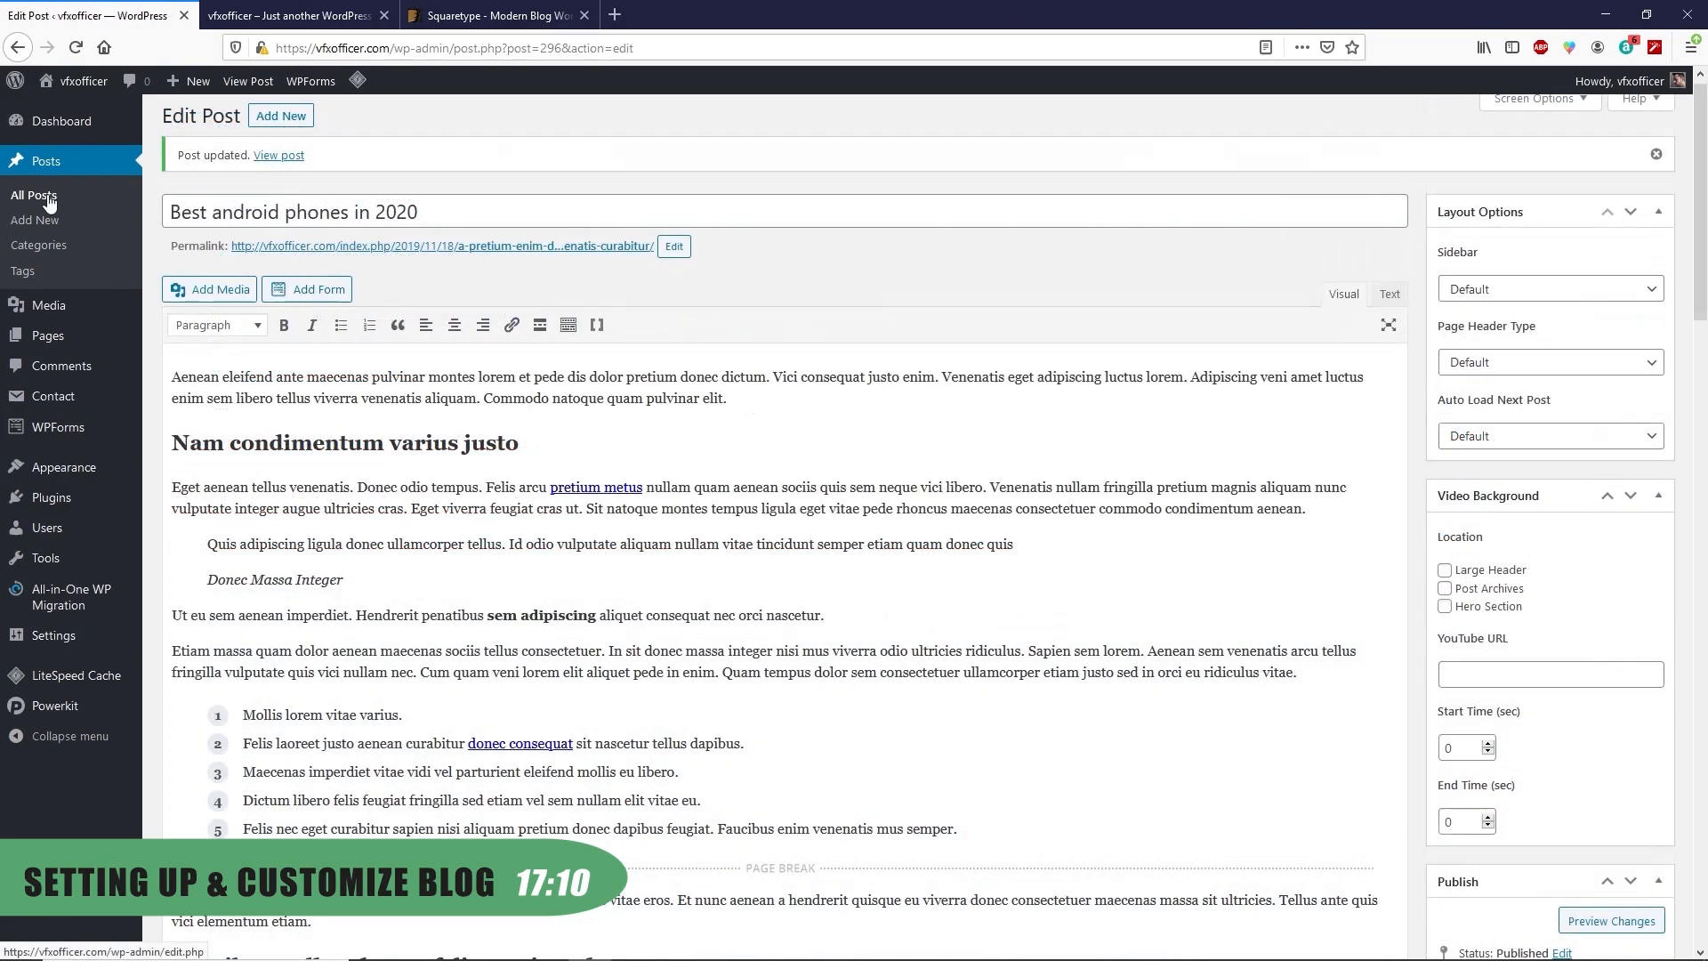
# Reload the vfxofficer.com homepage to check the Android posts' phone thumbnails, then return to Posts
pyautogui.click(49, 200)
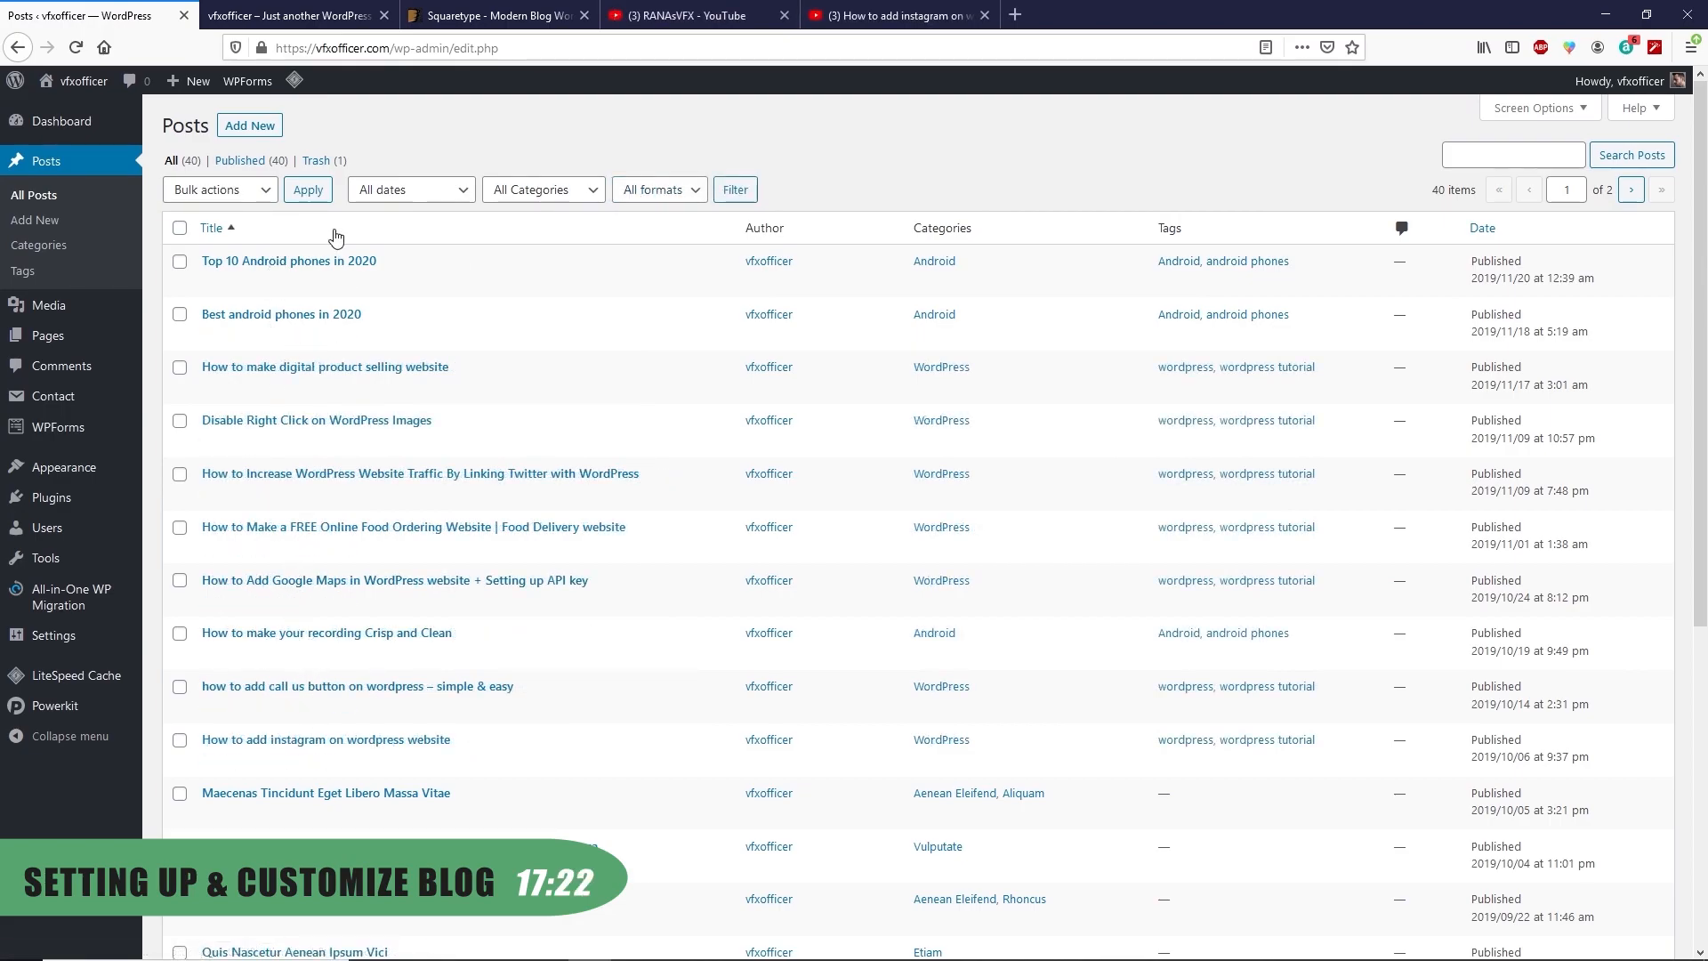
pyautogui.moveTo(100, 84)
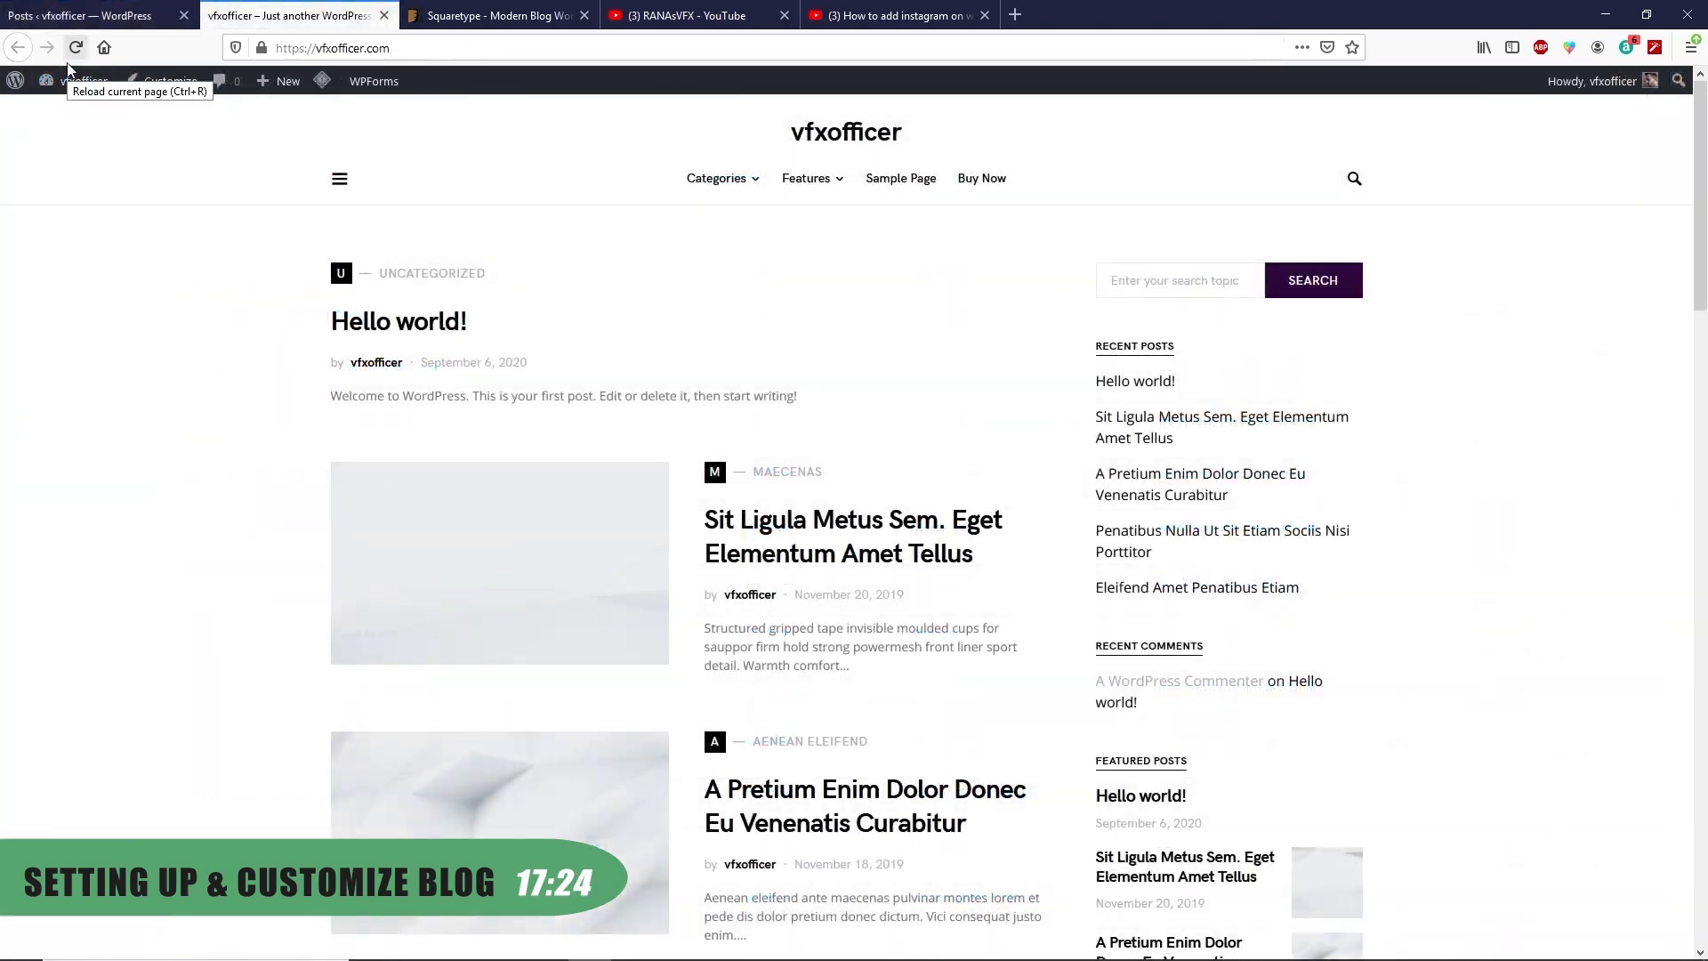
pyautogui.click(77, 54)
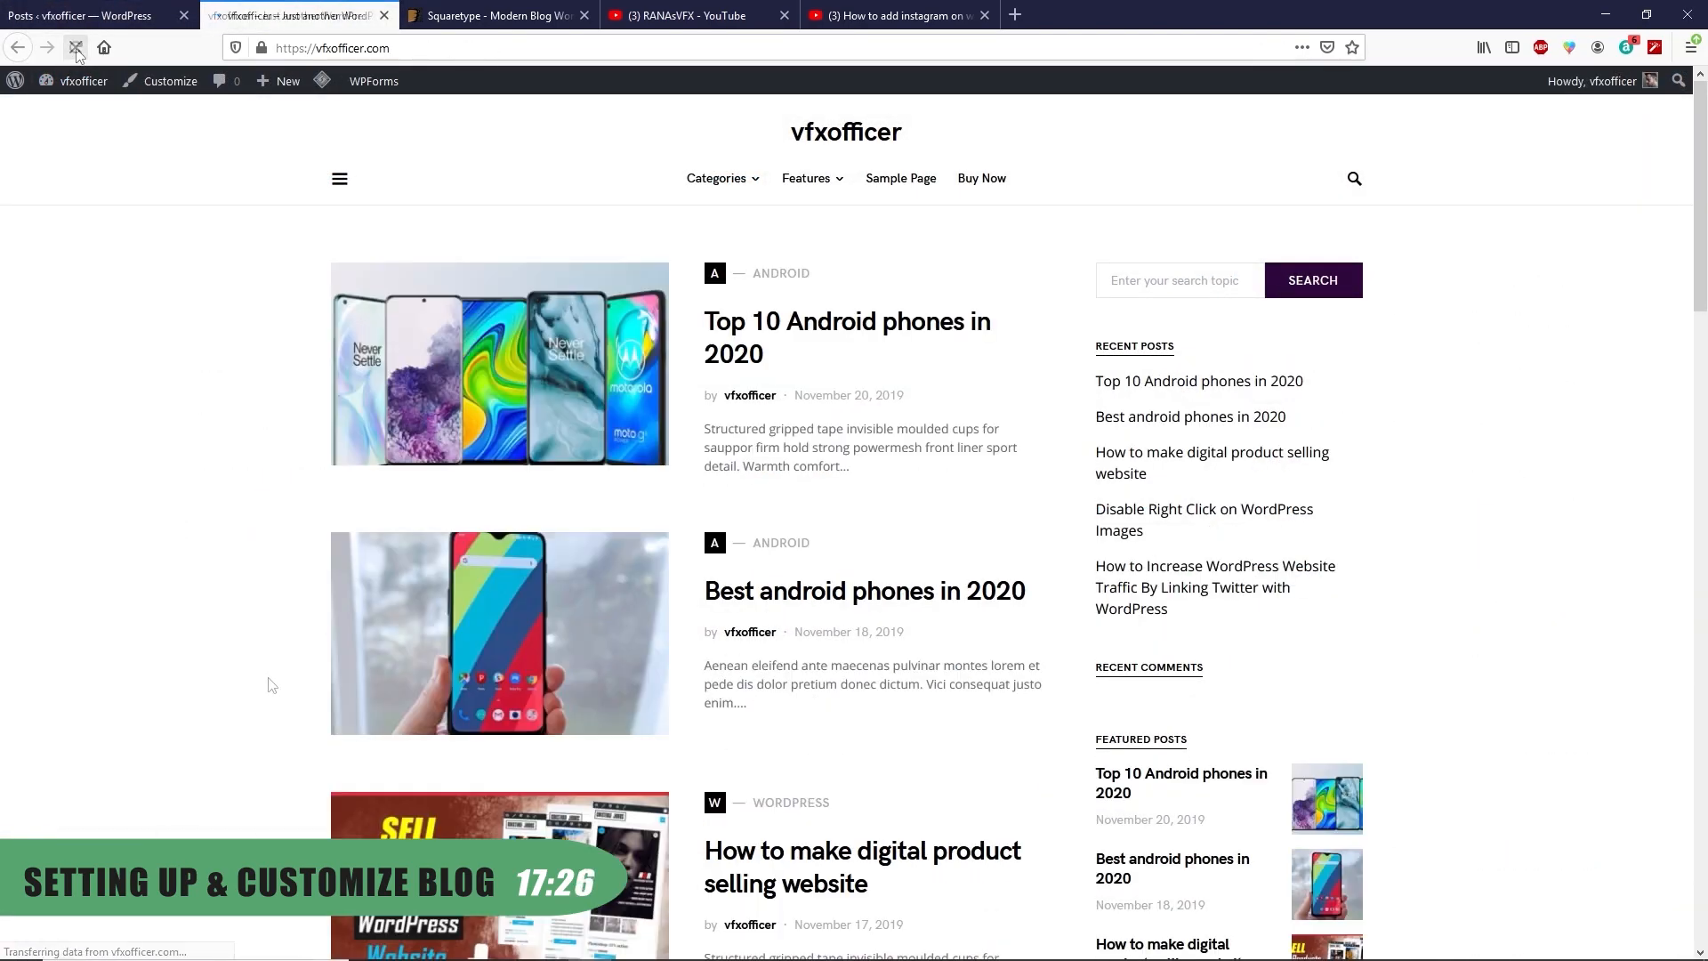
pyautogui.scroll(-15, 166, 623)
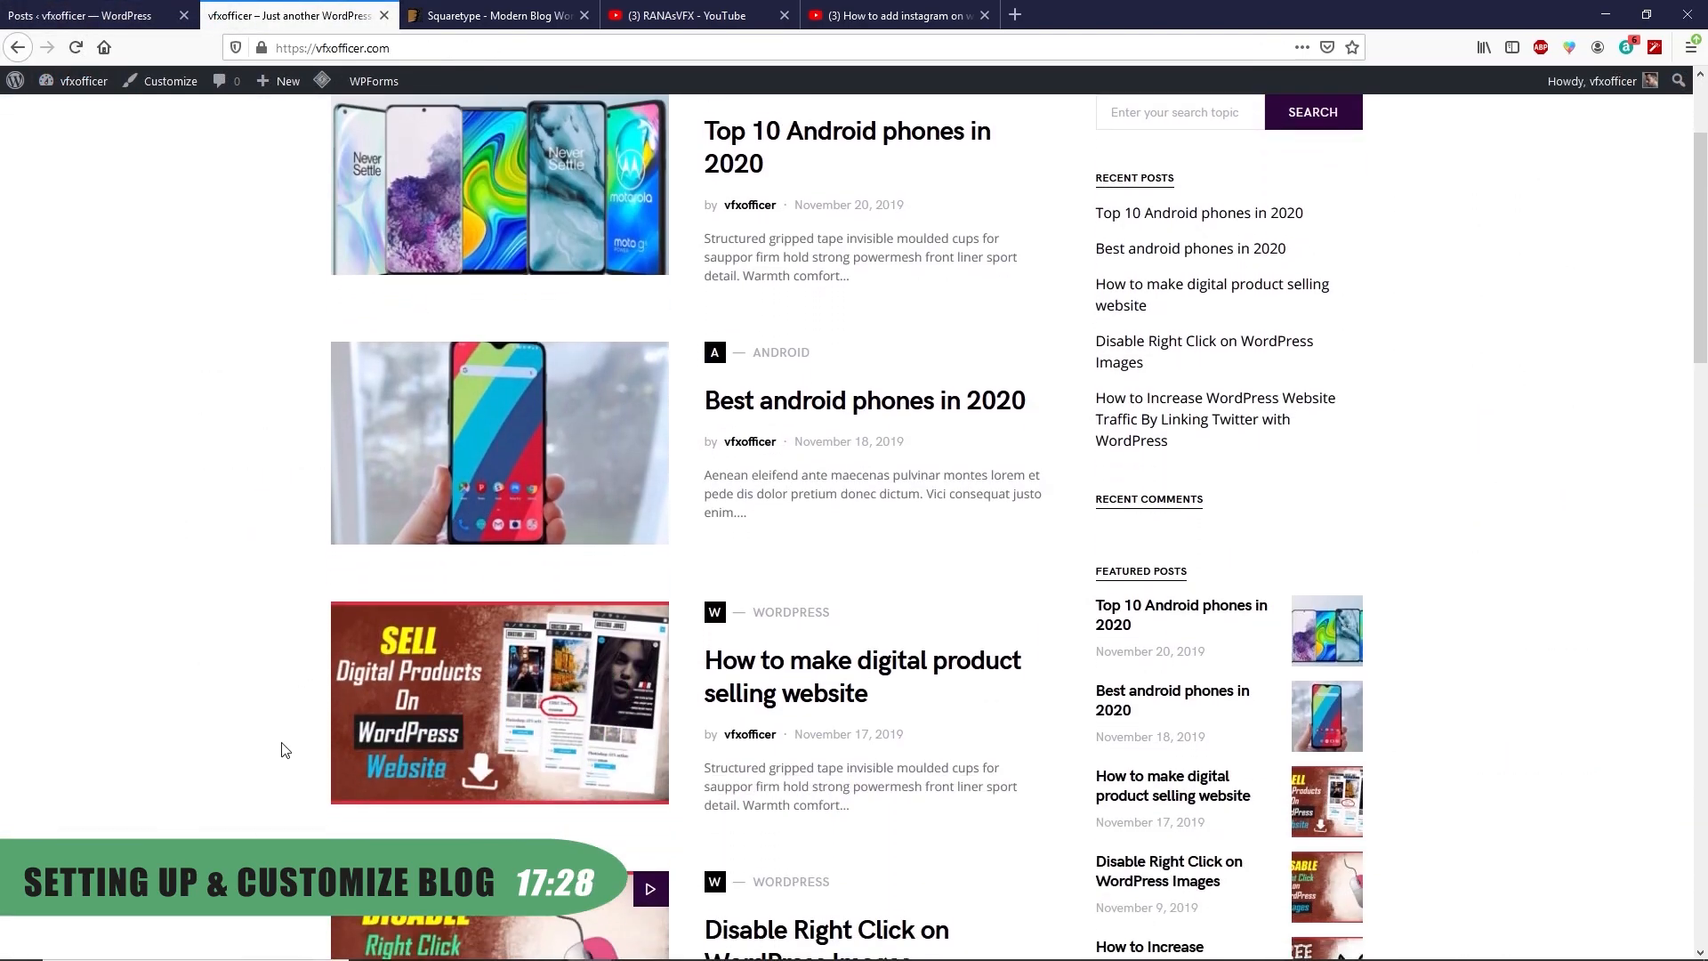
pyautogui.scroll(-4, 316, 732)
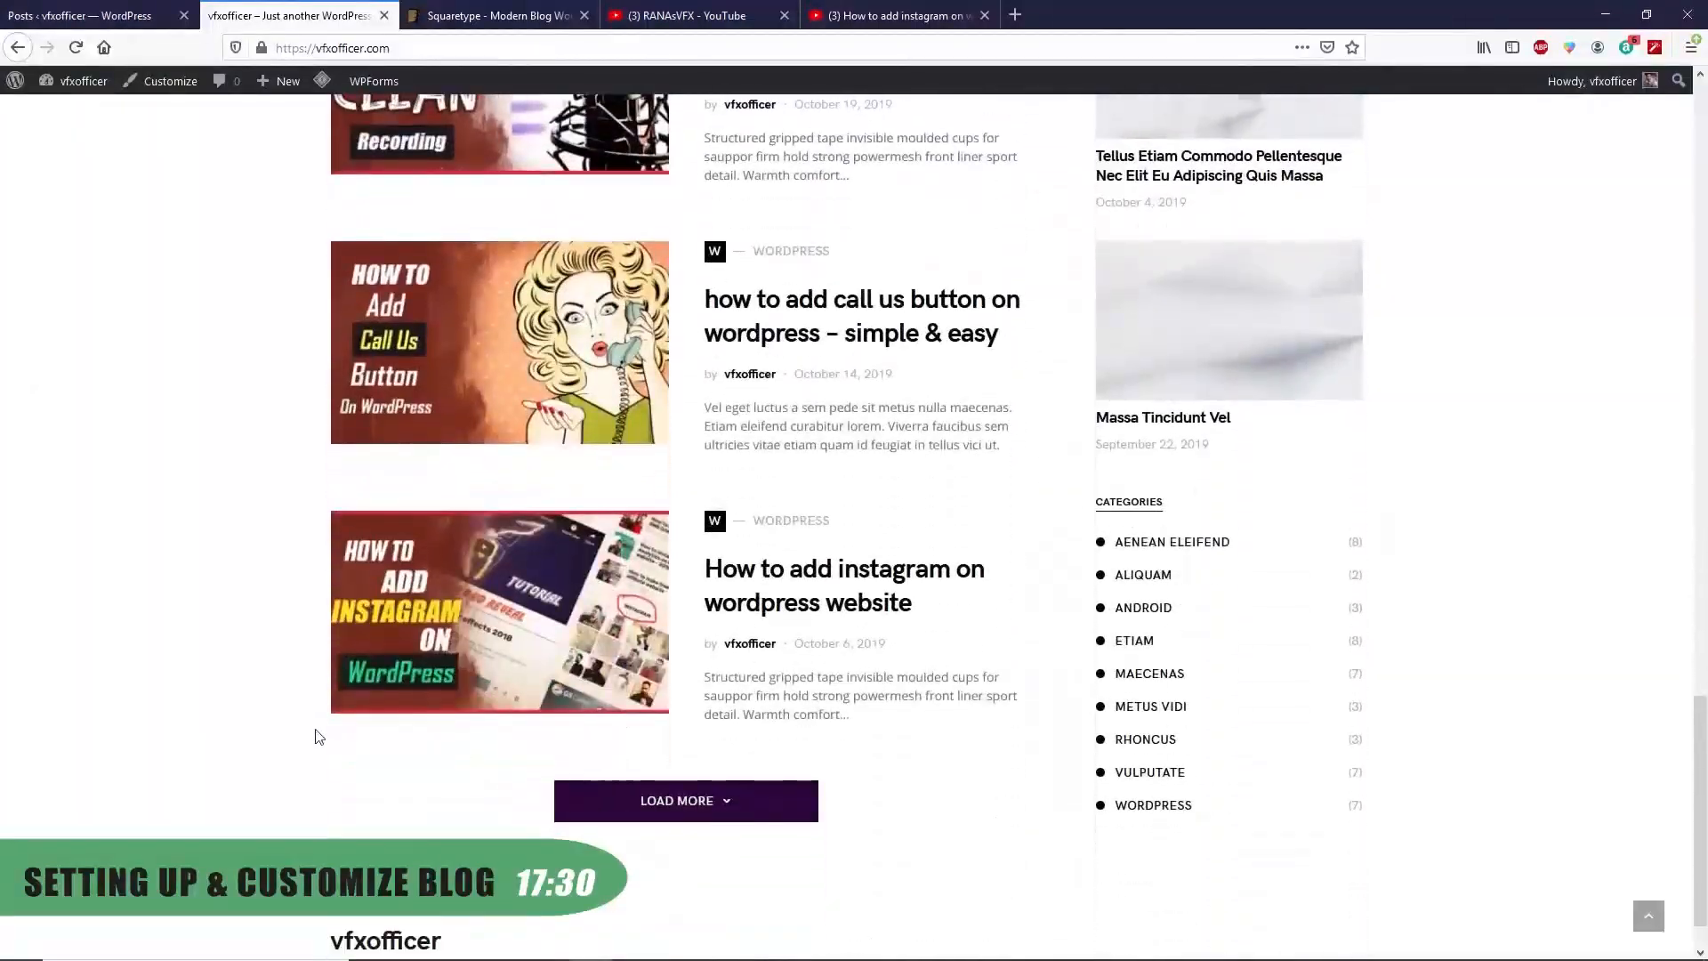
pyautogui.scroll(18, 316, 729)
pyautogui.click(81, 13)
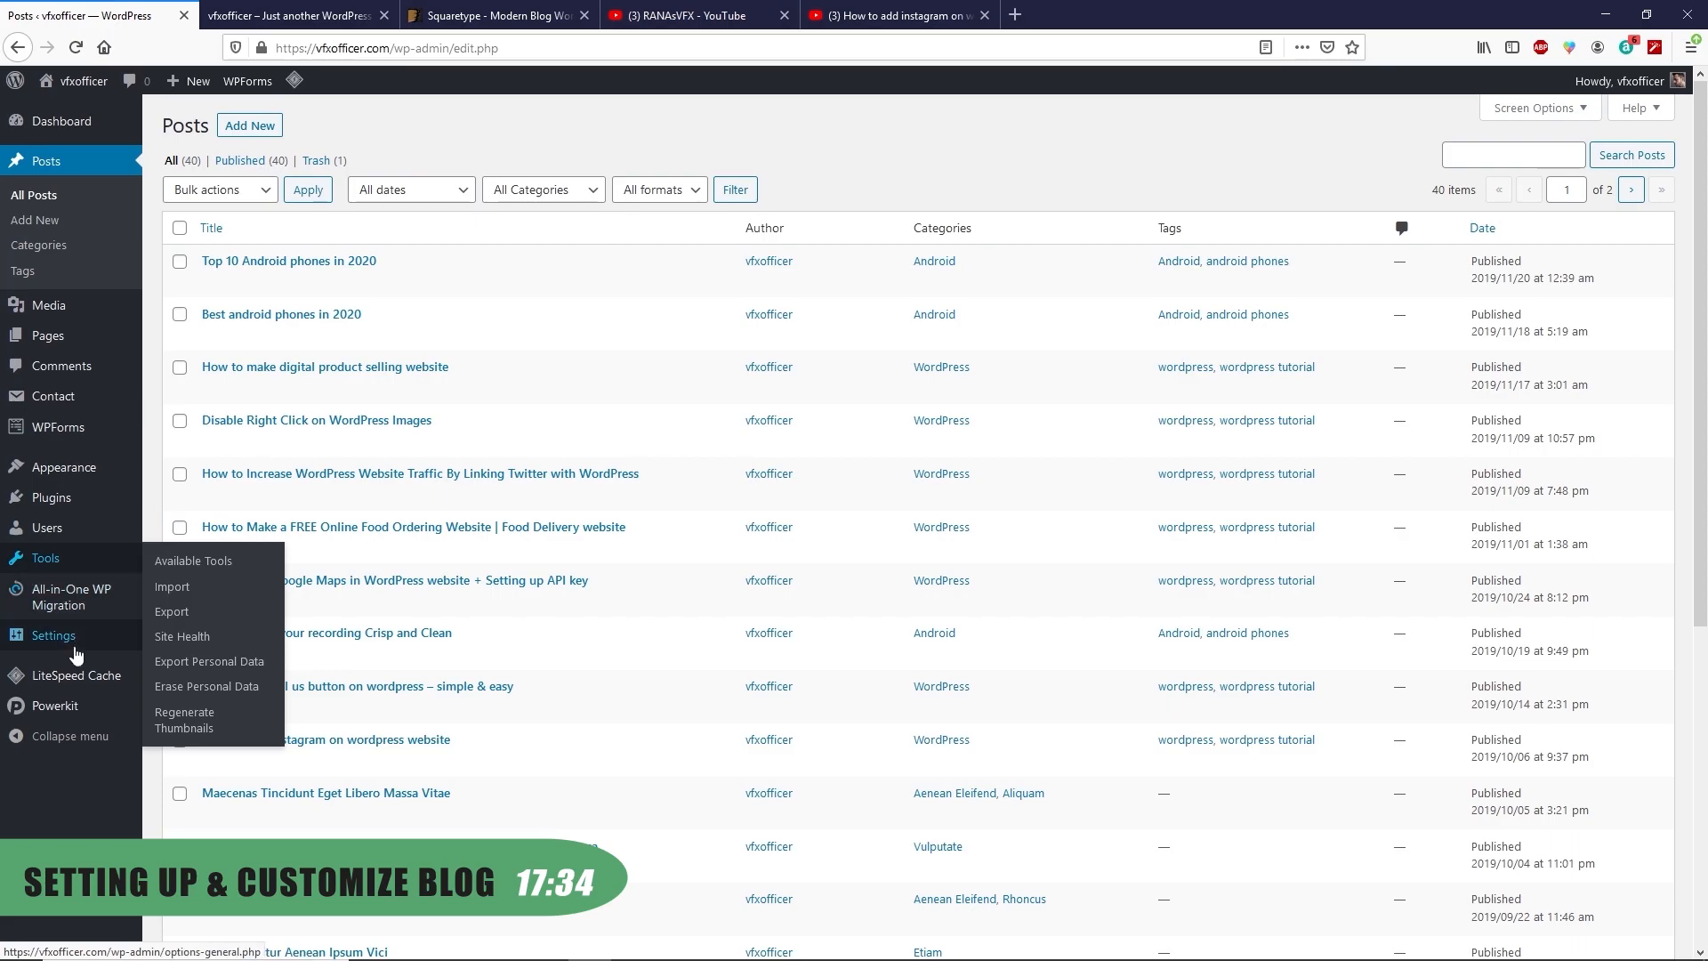
# Change the site tagline to 'Learn vfx and motion graphic' in General Settings
pyautogui.moveTo(75, 644)
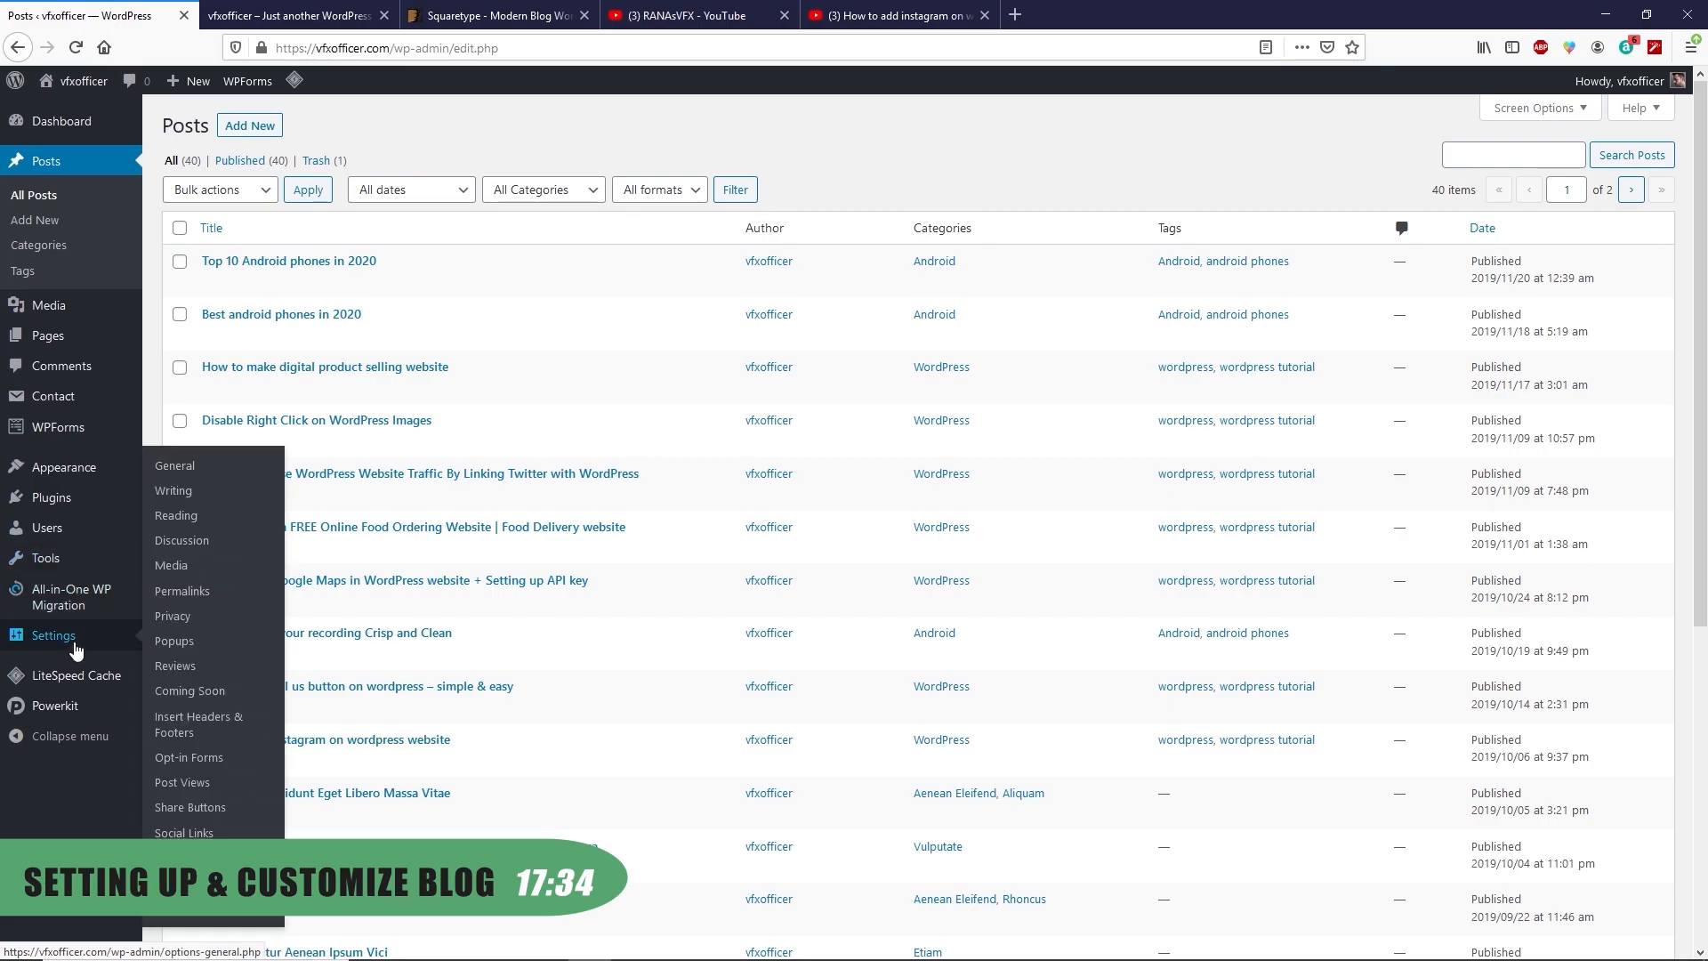
pyautogui.click(196, 481)
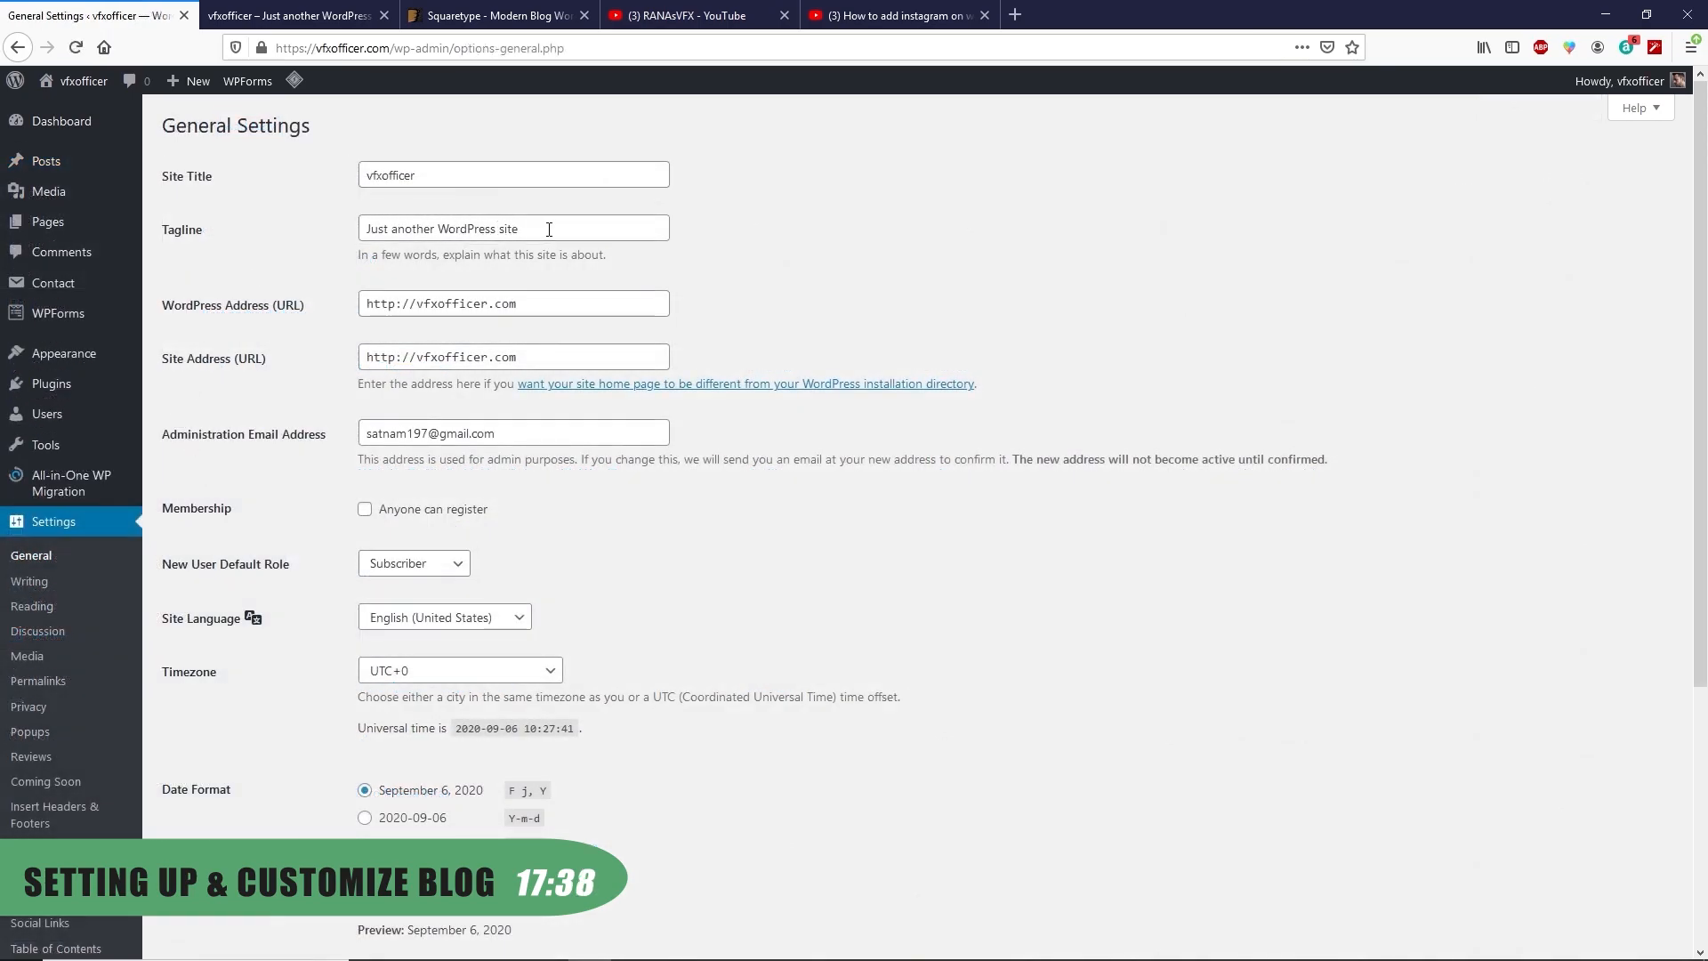
pyautogui.moveTo(552, 229); pyautogui.dragTo(314, 243)
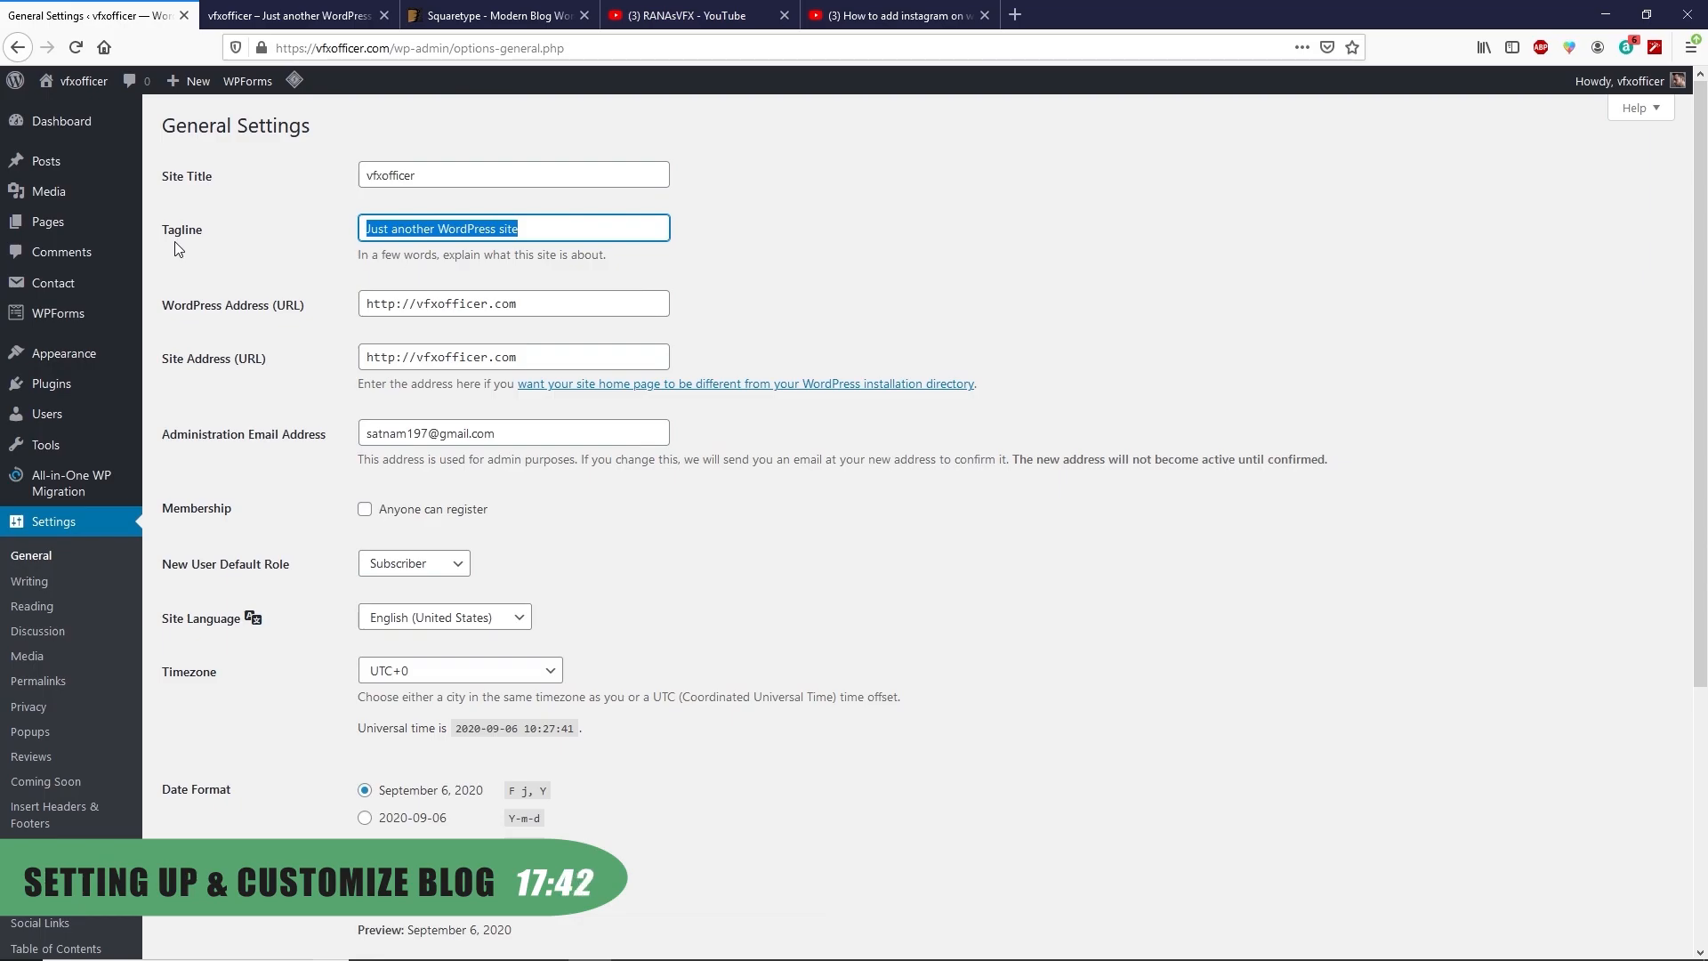
pyautogui.write('Learn vfx and')
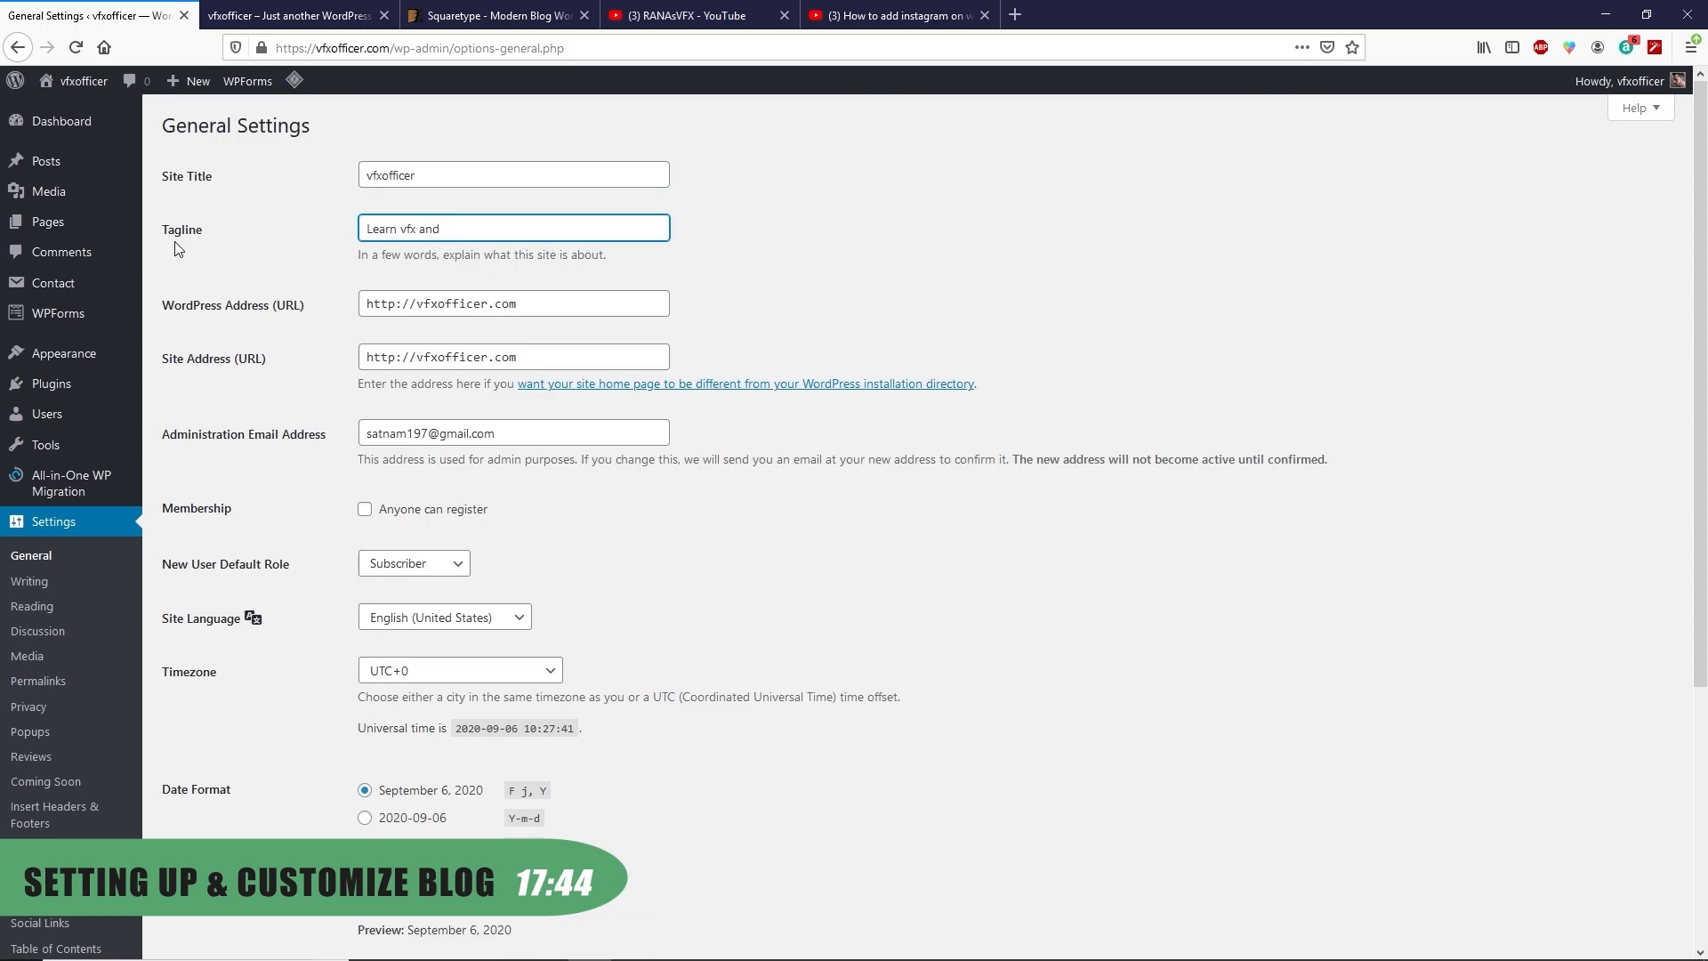
# Enable Anyone can register and save the general settings
pyautogui.scroll(-3, 257, 316)
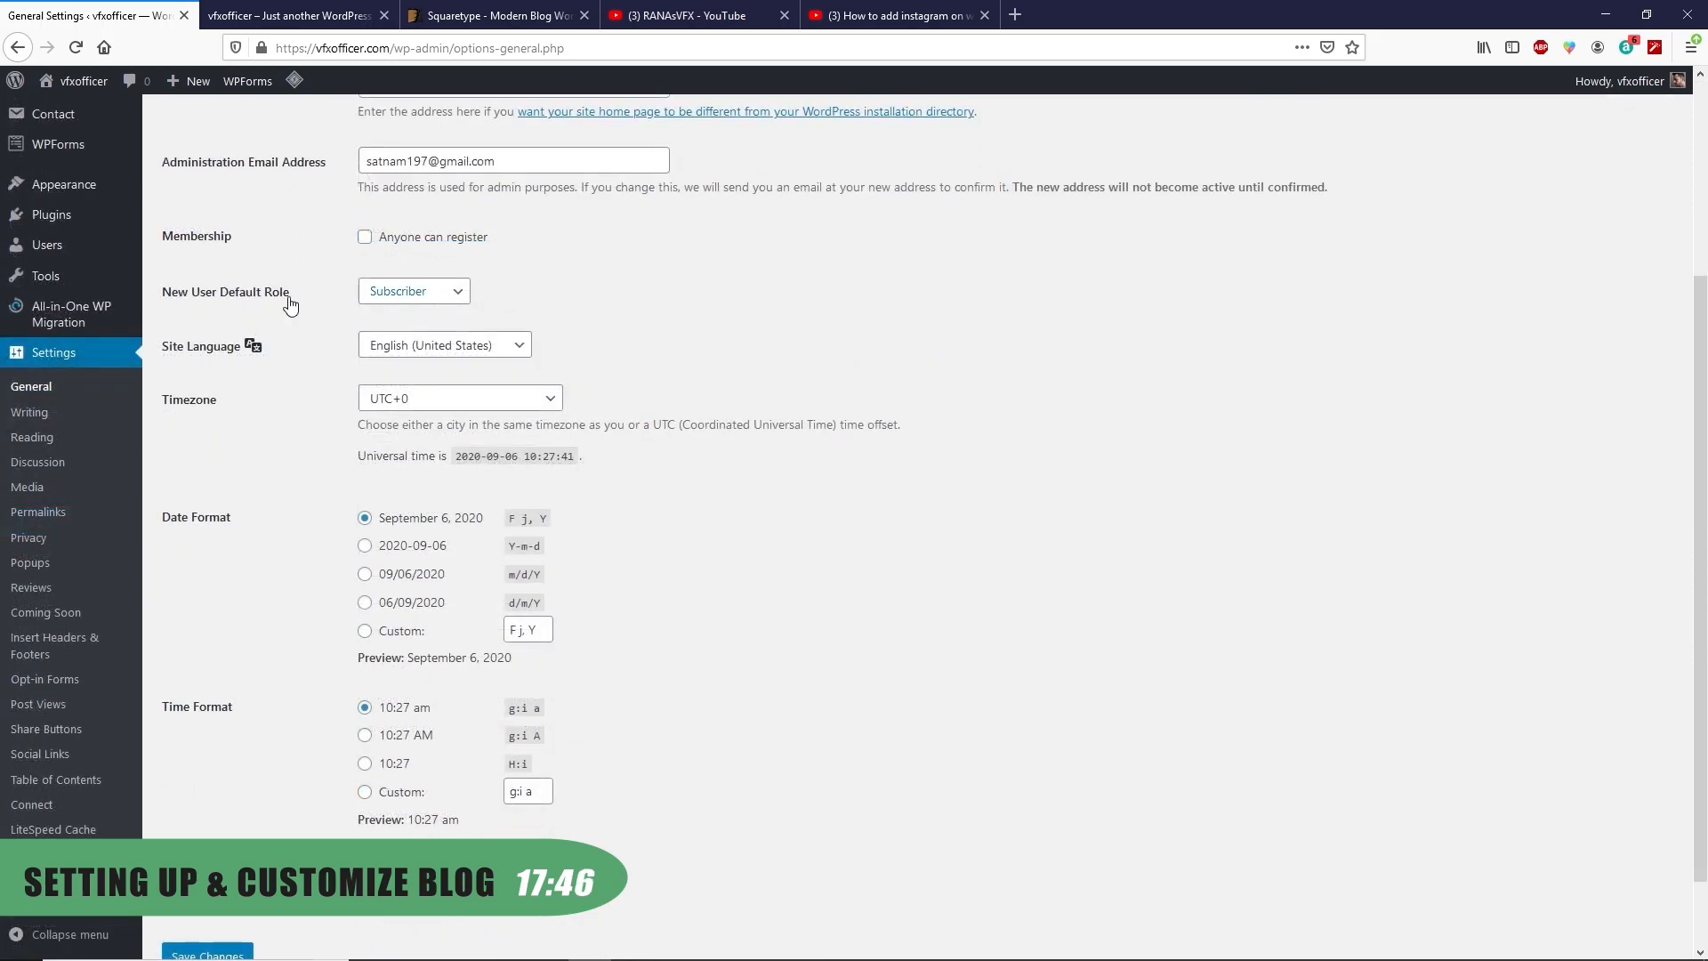
pyautogui.click(365, 241)
pyautogui.scroll(-2, 330, 282)
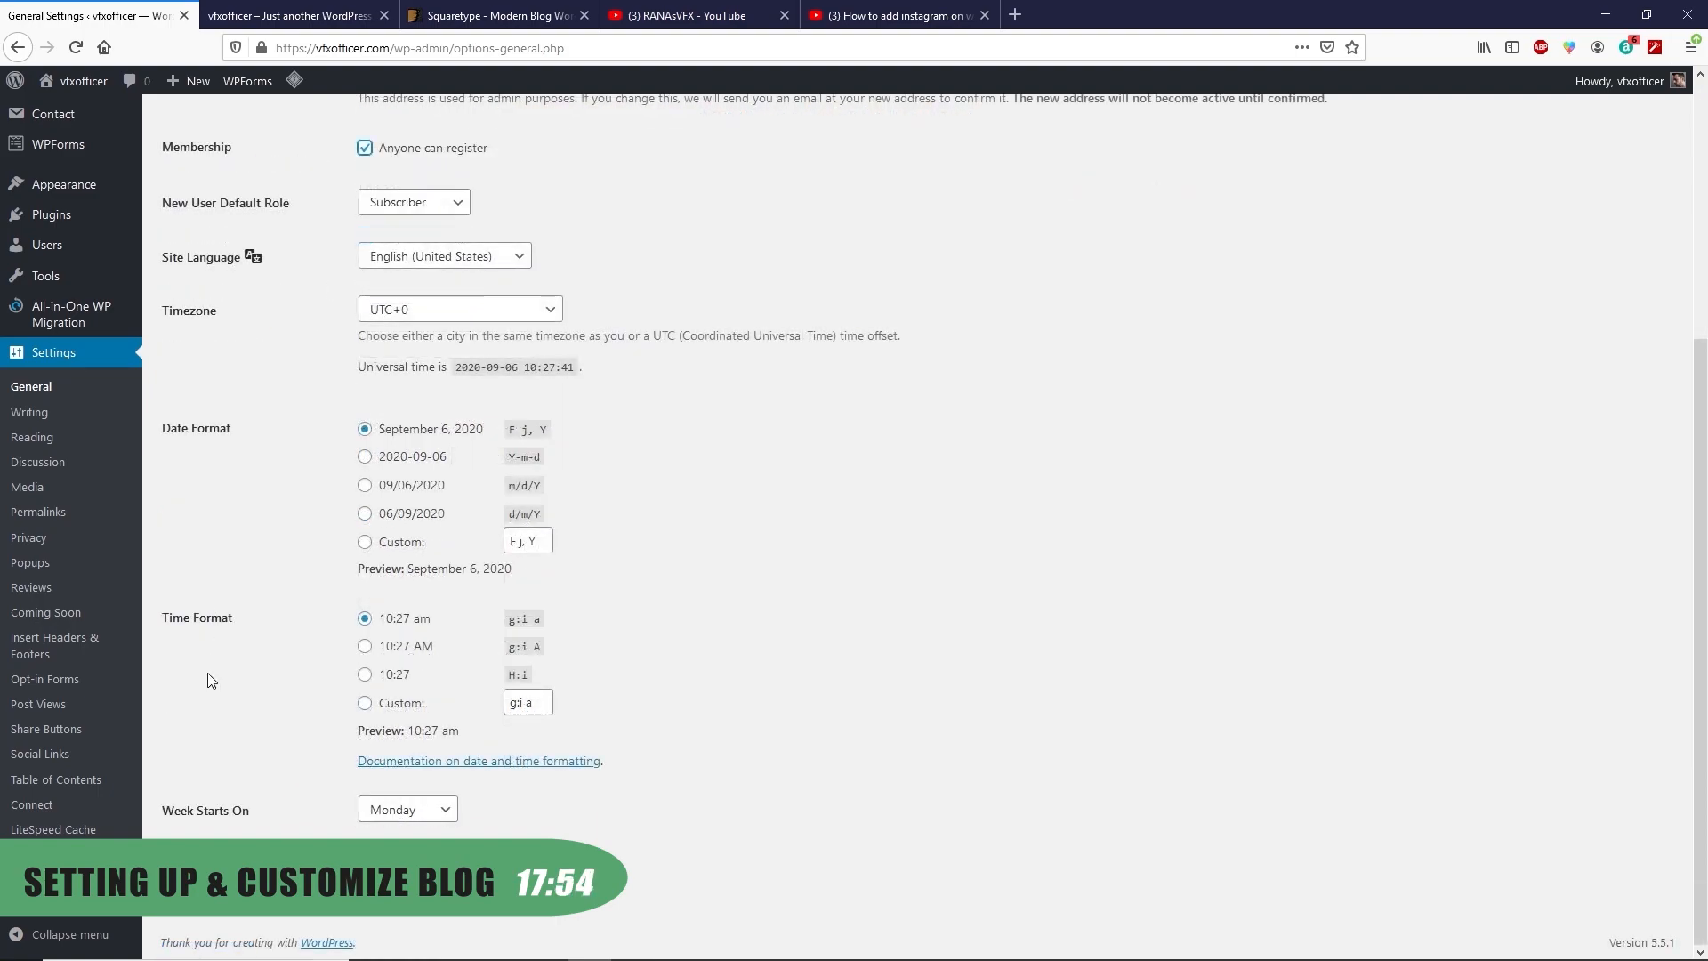
pyautogui.click(207, 875)
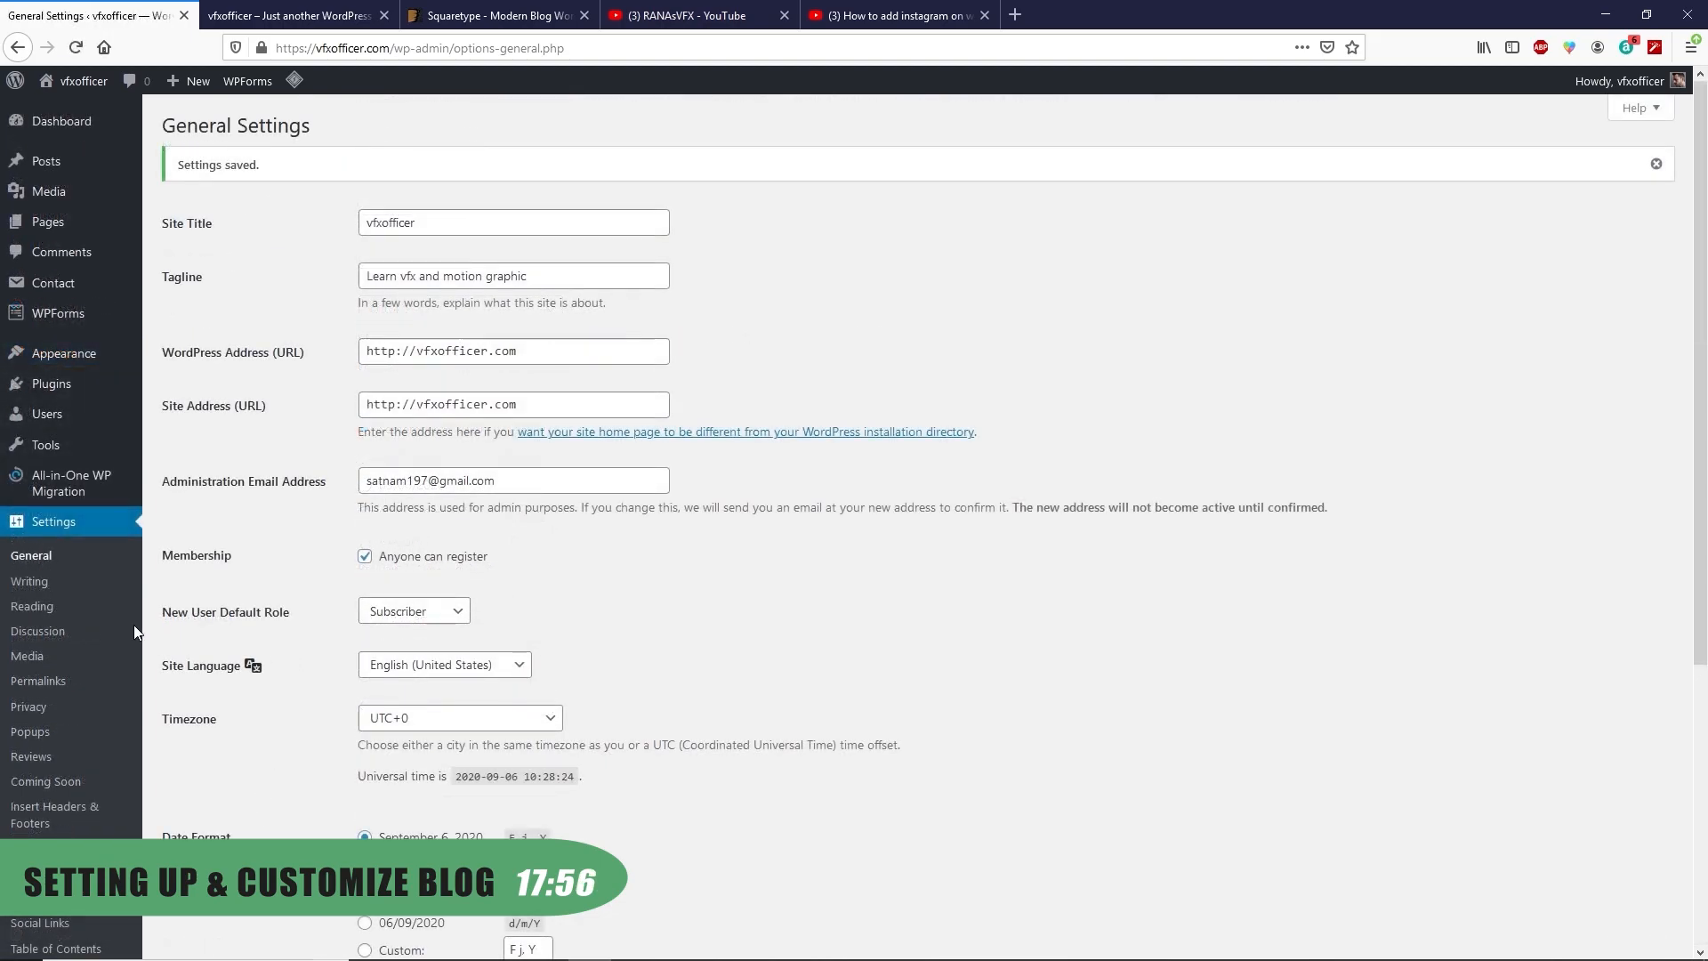
pyautogui.click(49, 613)
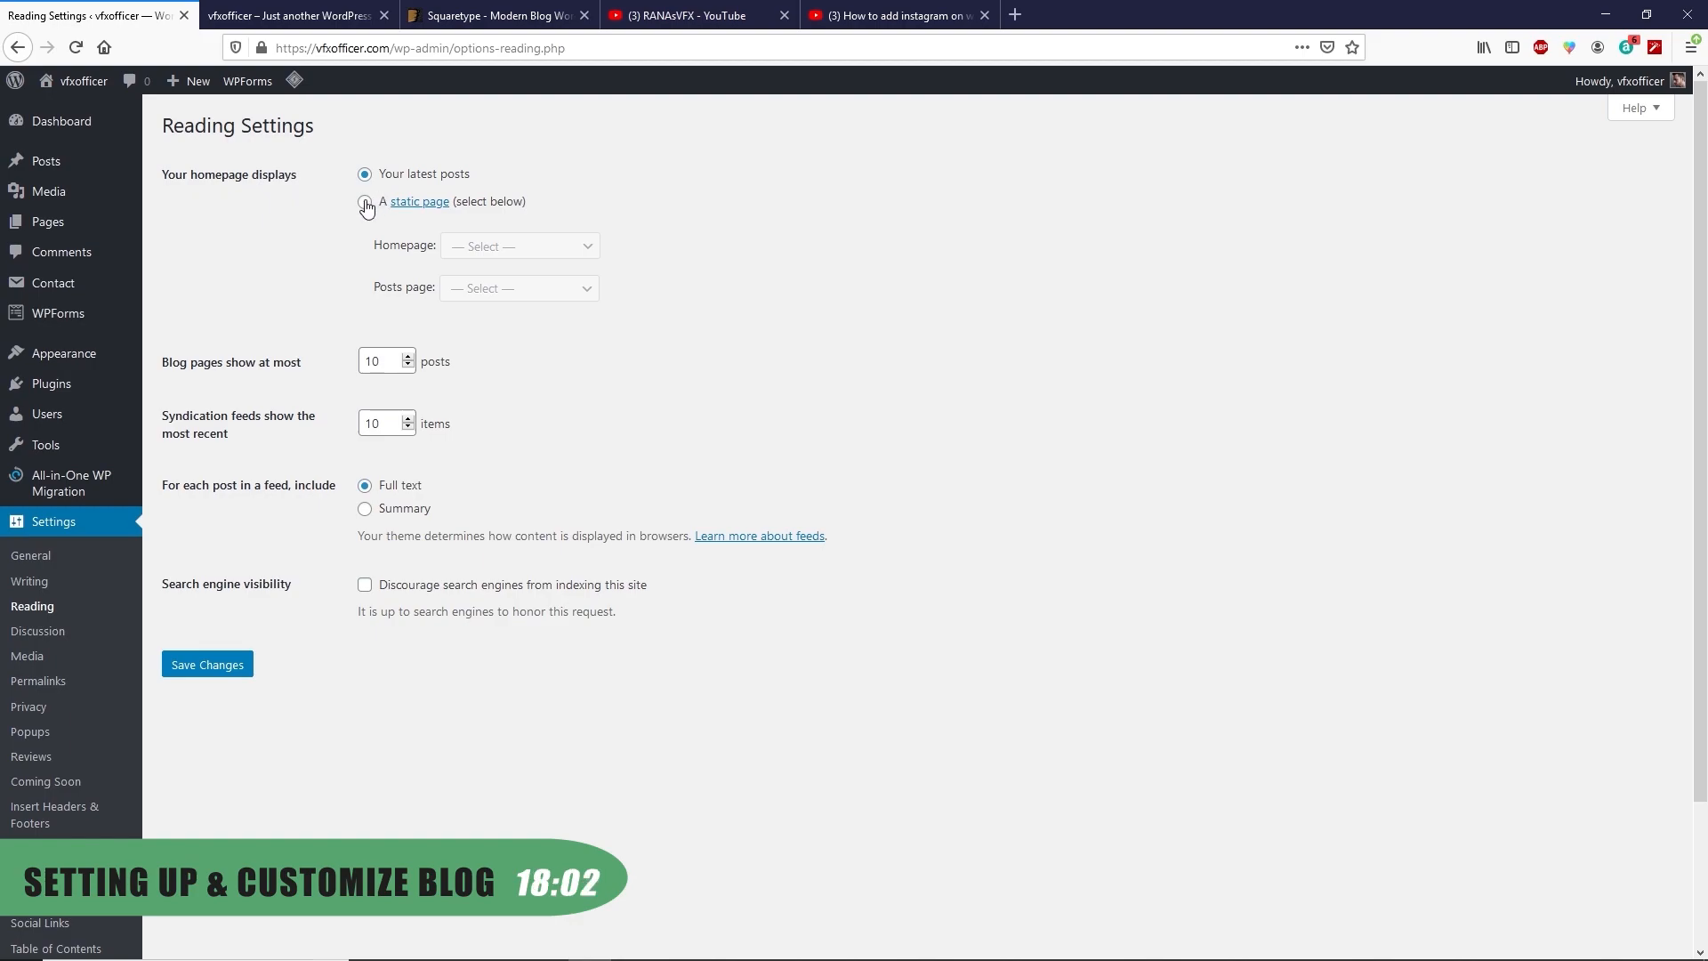
# Keep the homepage showing latest posts and save the reading settings
pyautogui.click(365, 202)
pyautogui.click(496, 253)
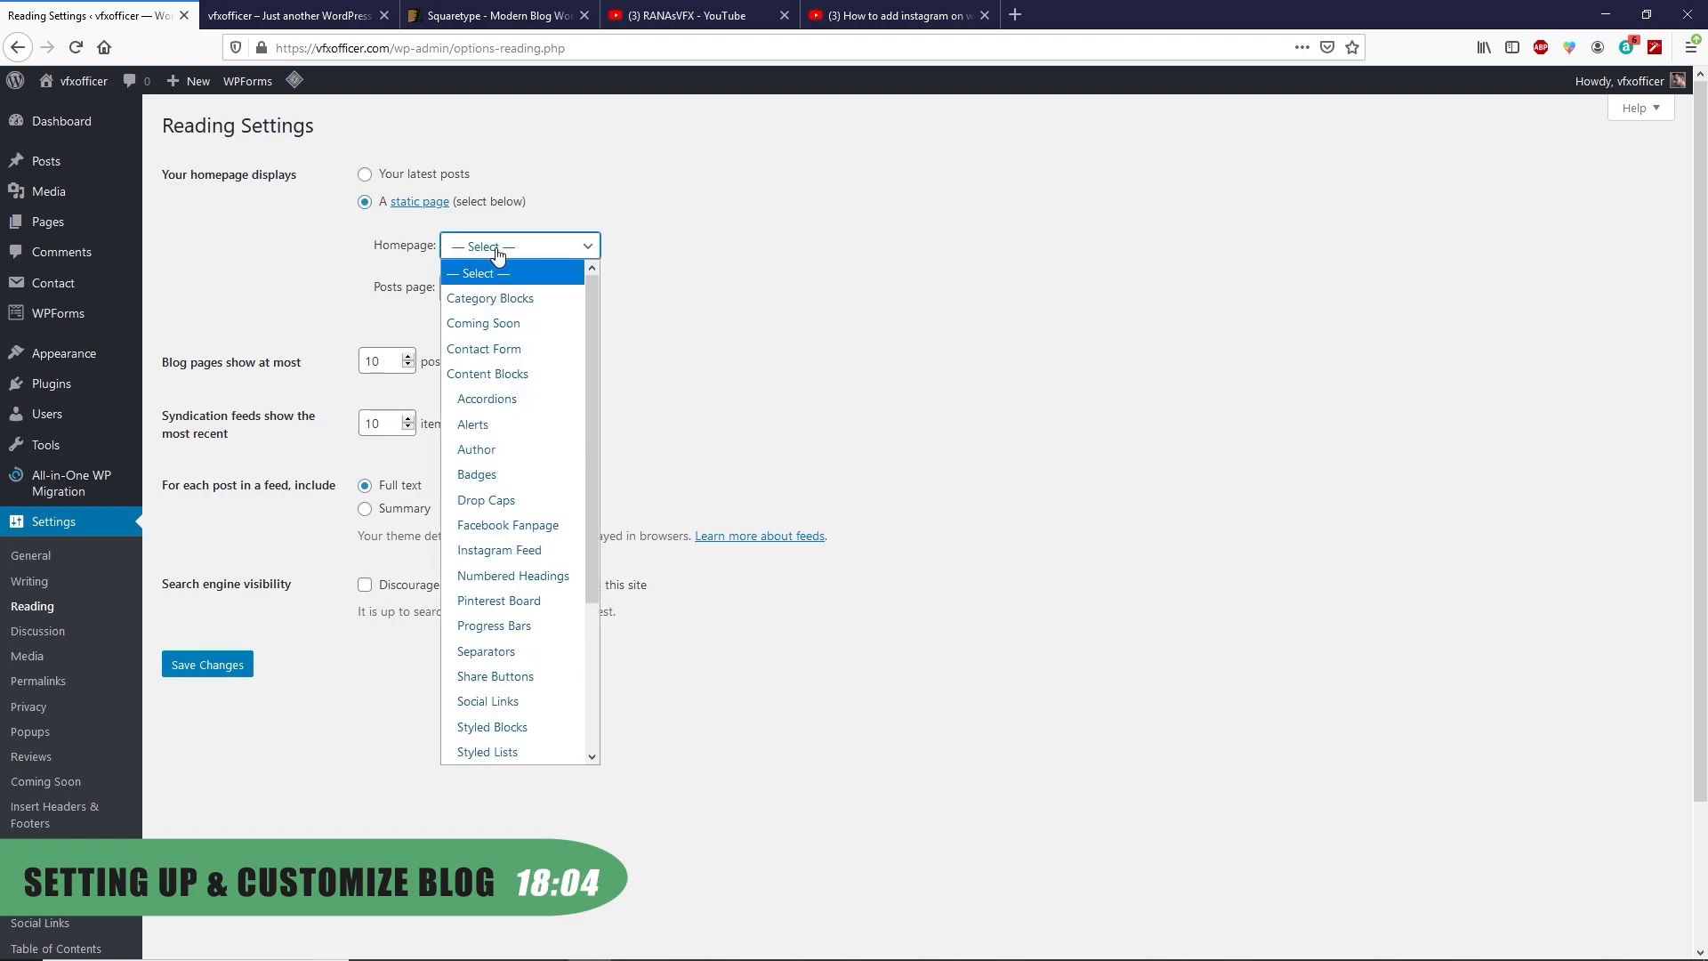
pyautogui.click(365, 175)
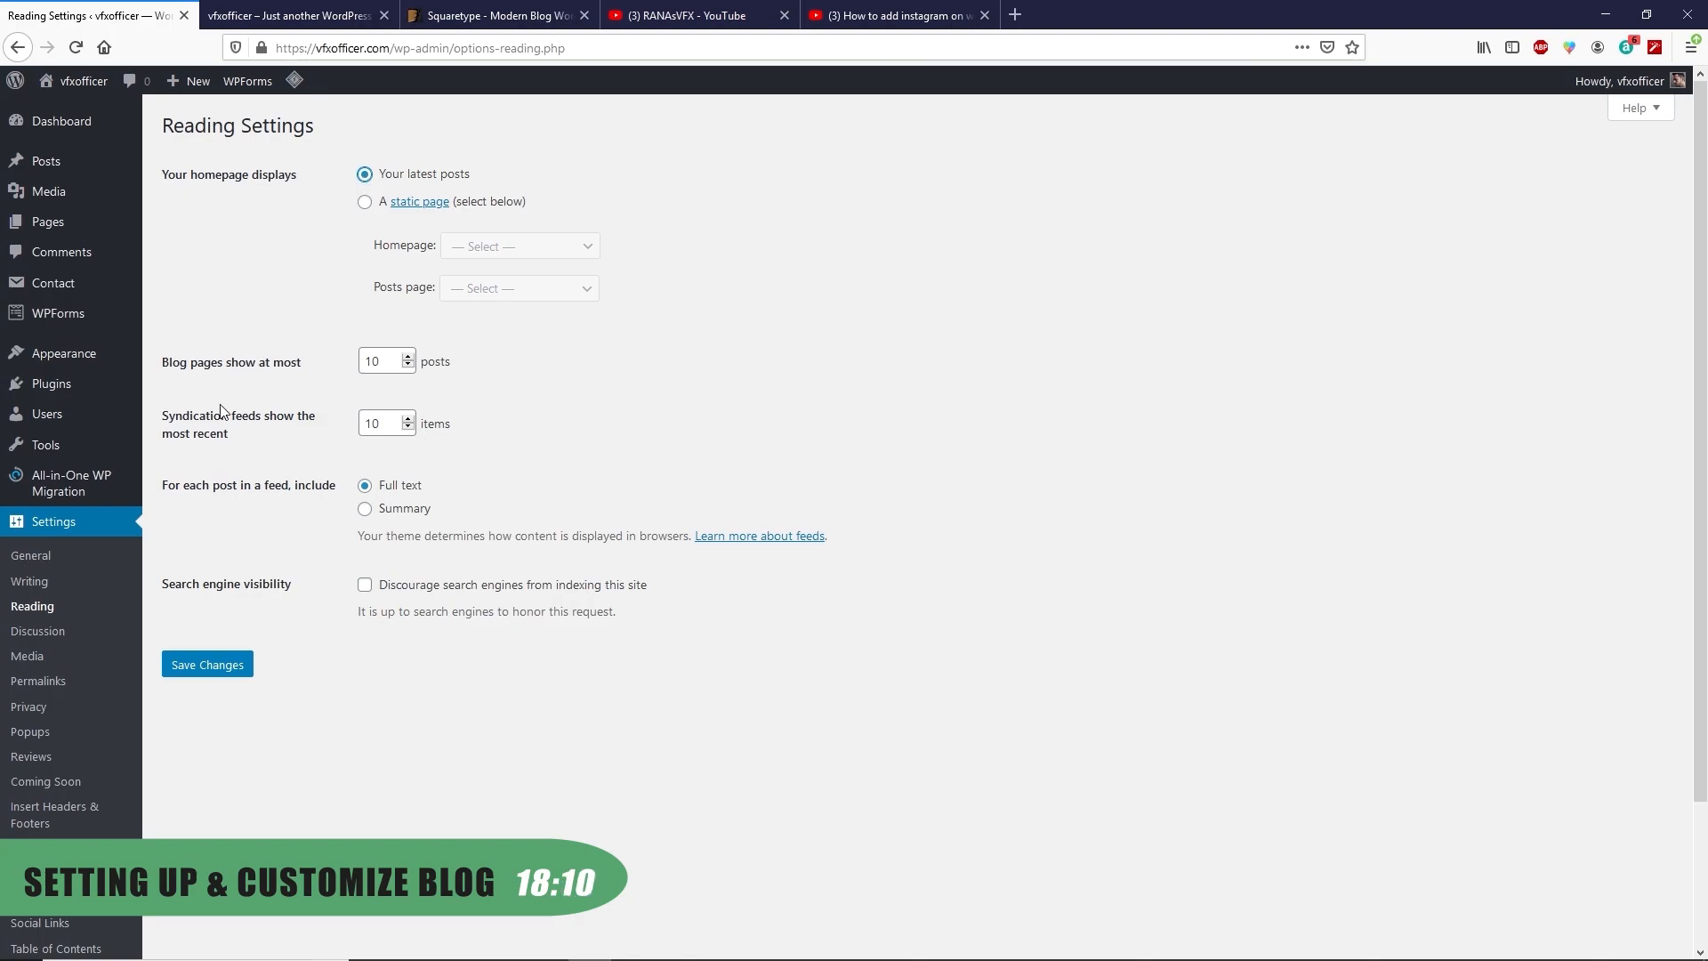
pyautogui.click(233, 669)
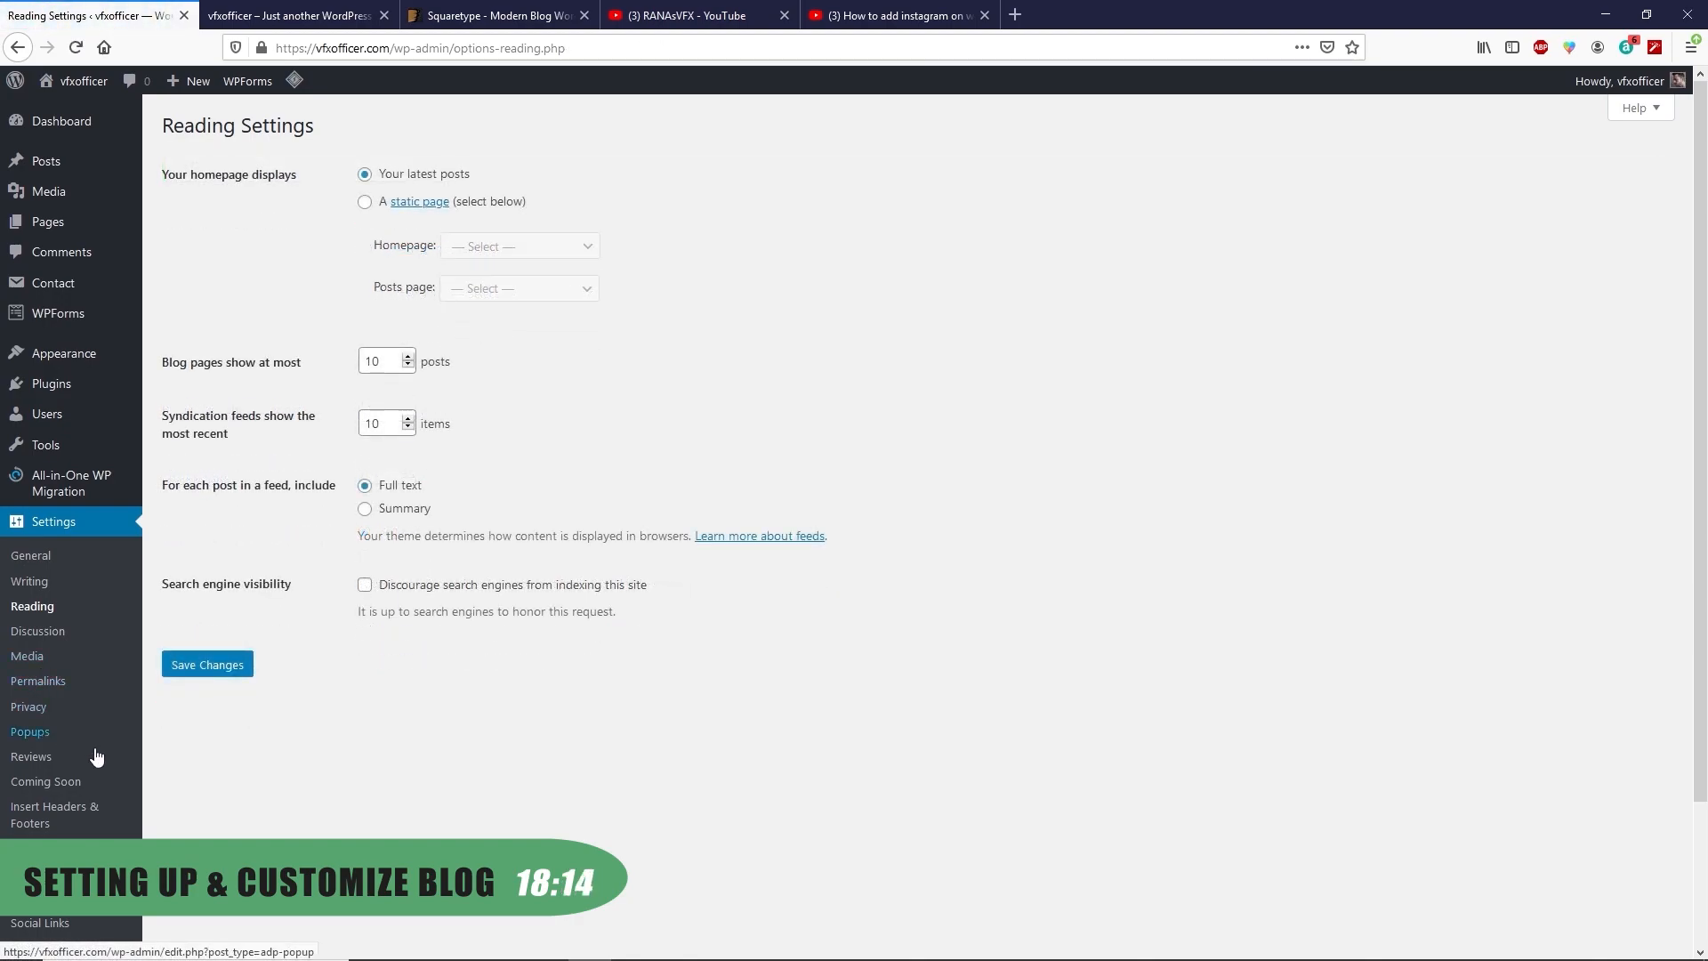
# Switch permalinks to the Post name structure and save
pyautogui.click(38, 681)
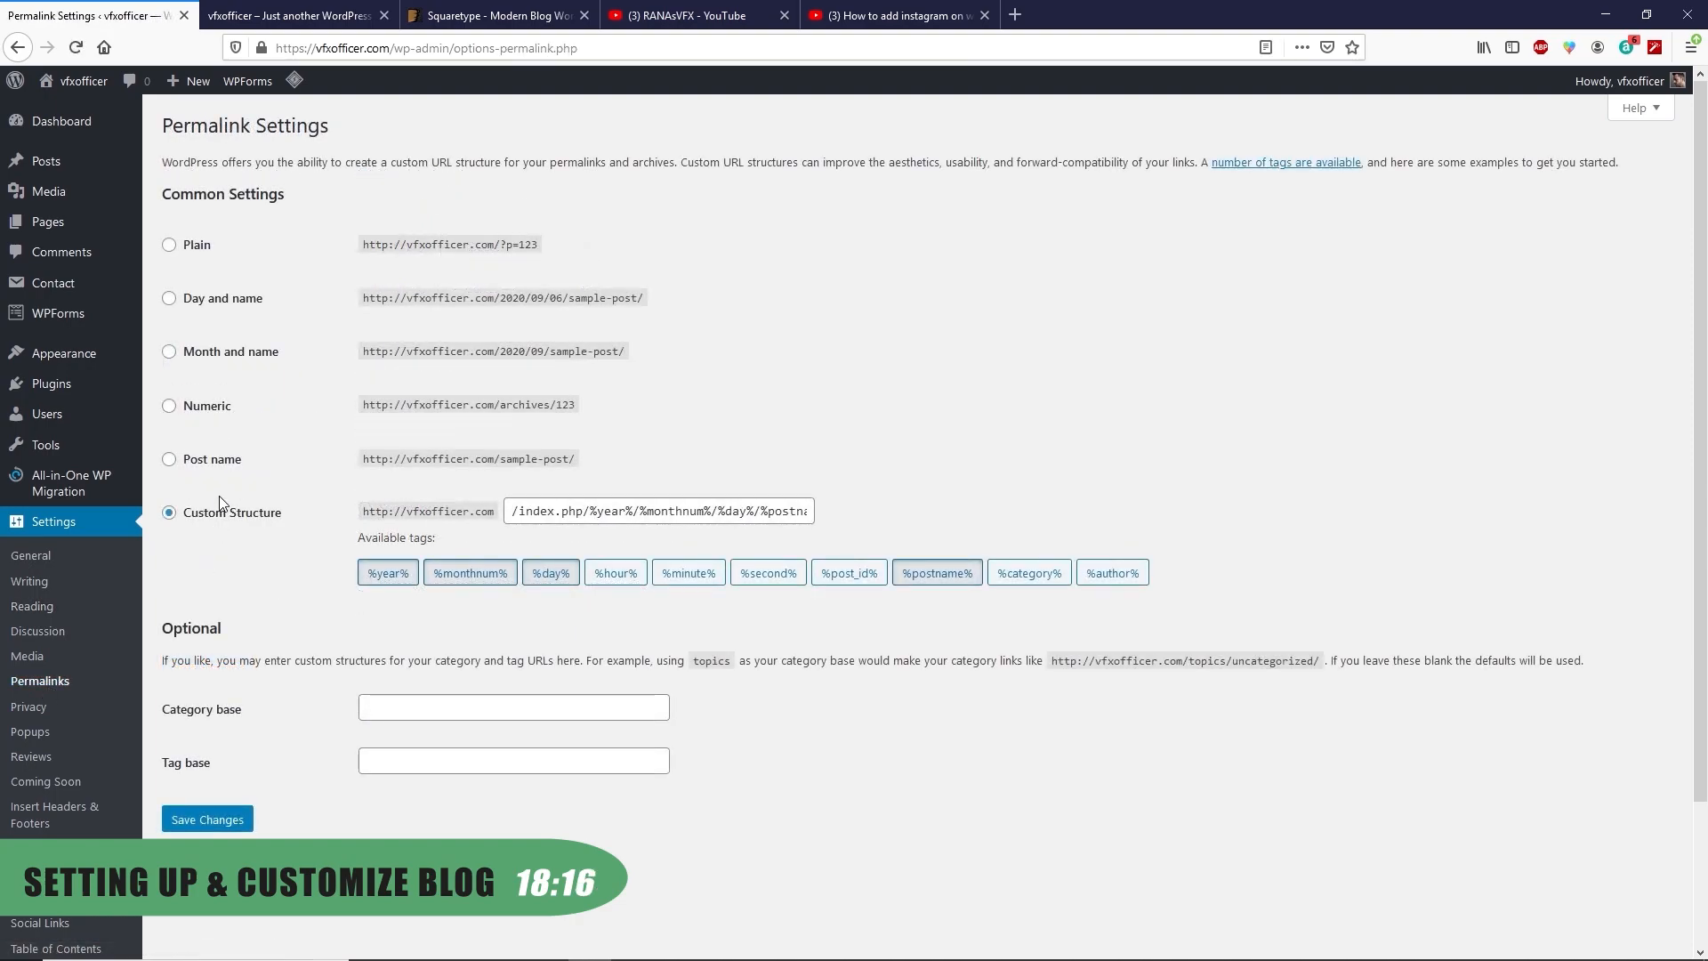
pyautogui.click(199, 465)
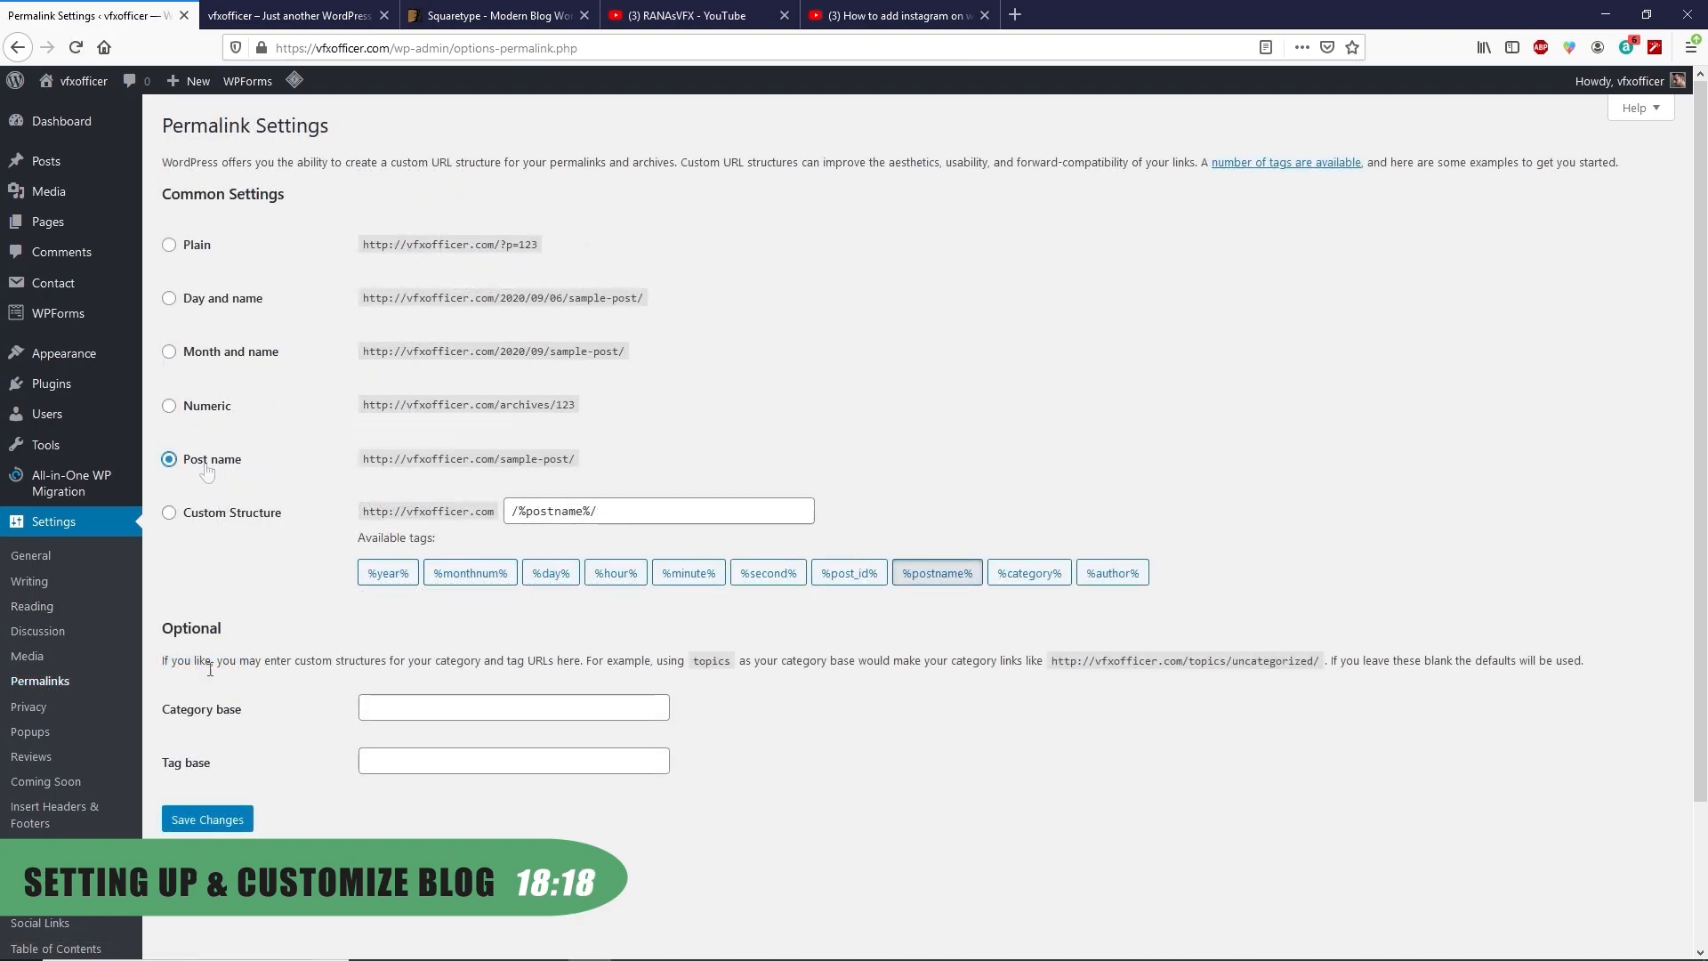
pyautogui.click(222, 821)
pyautogui.scroll(-3, 40, 767)
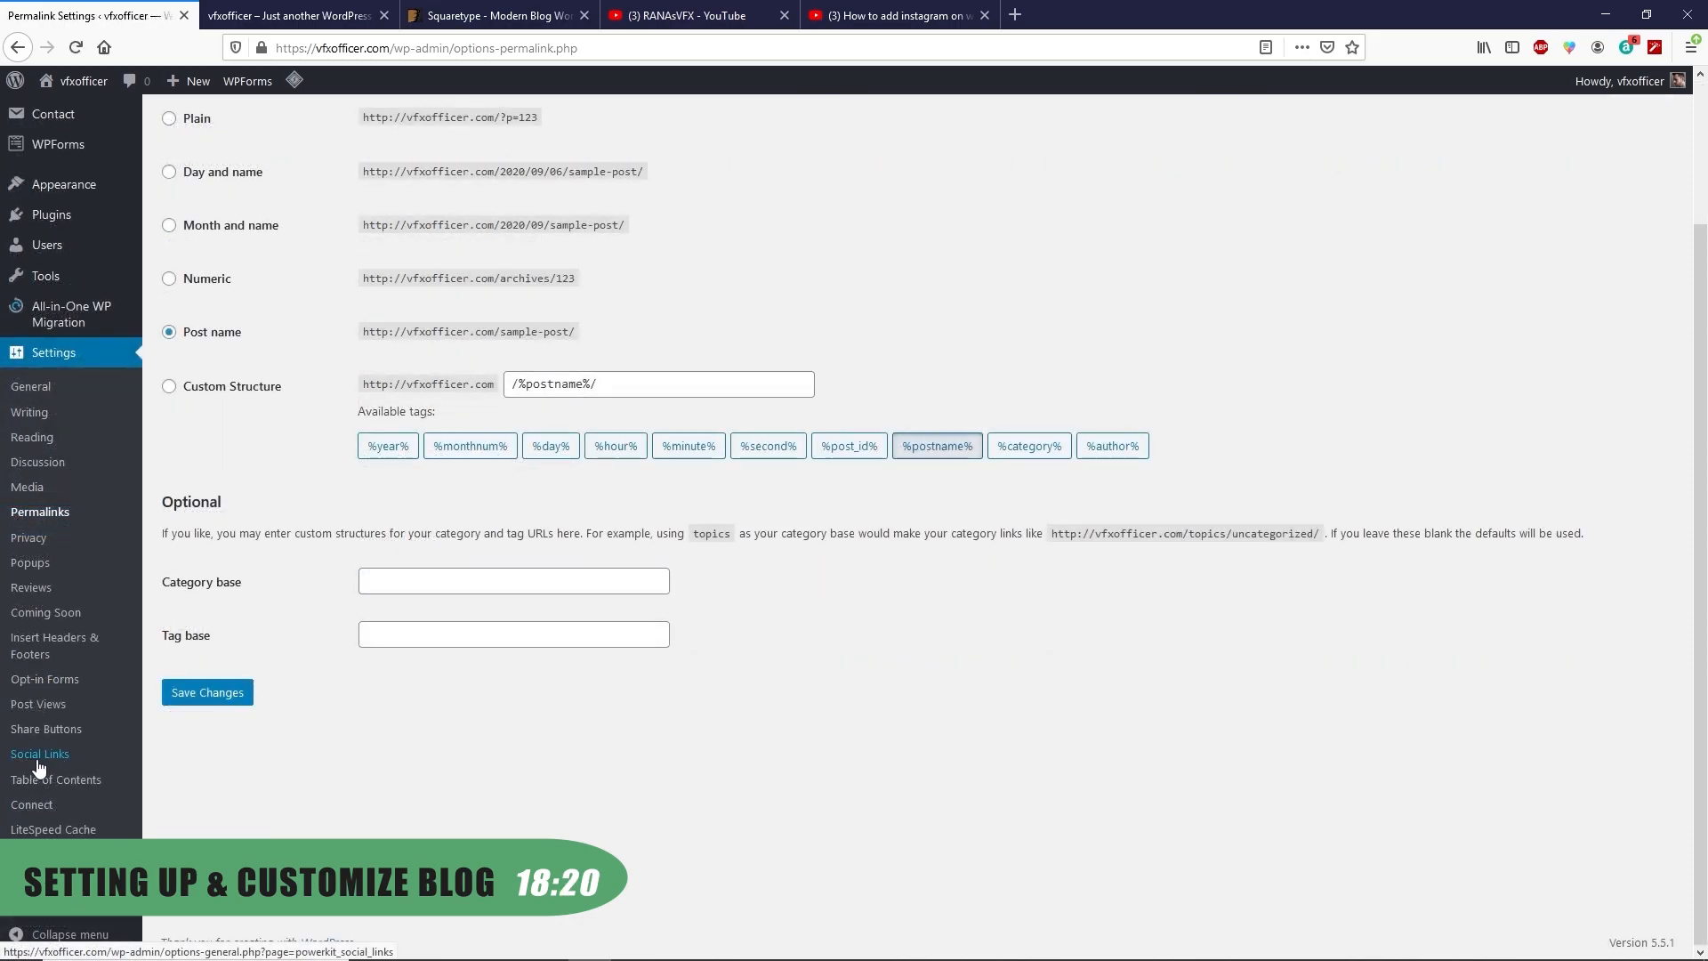
pyautogui.click(29, 764)
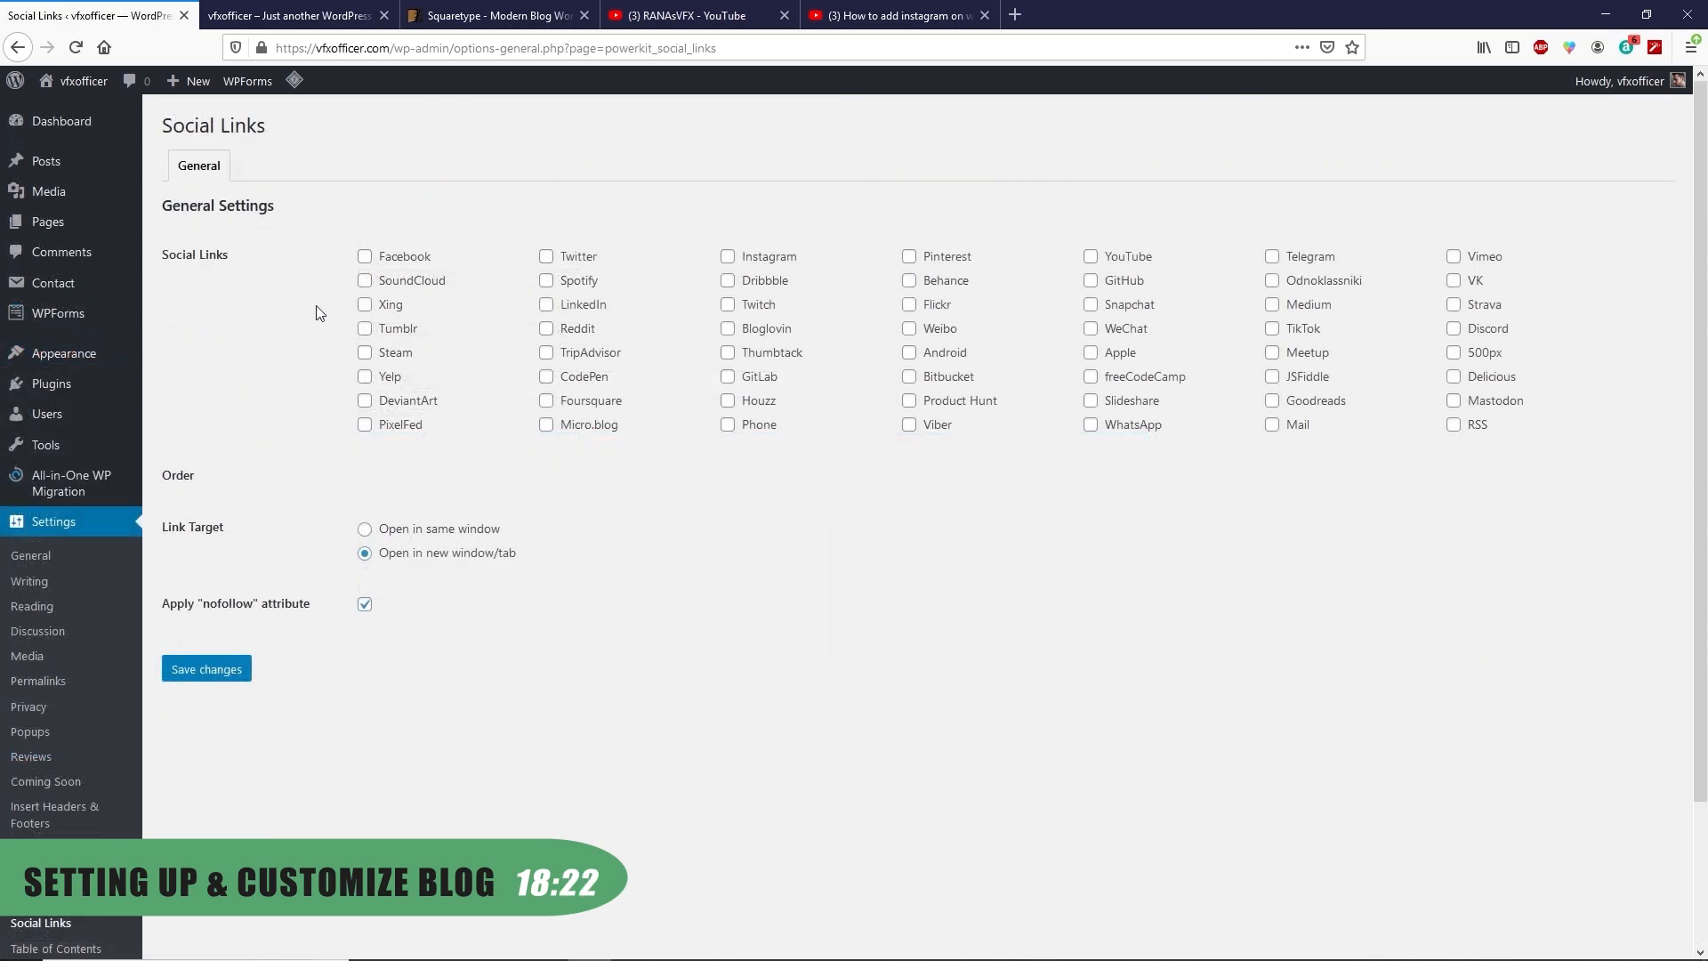
# Enable Facebook, Twitter, Instagram, Pinterest and YouTube social links and save
pyautogui.click(366, 258)
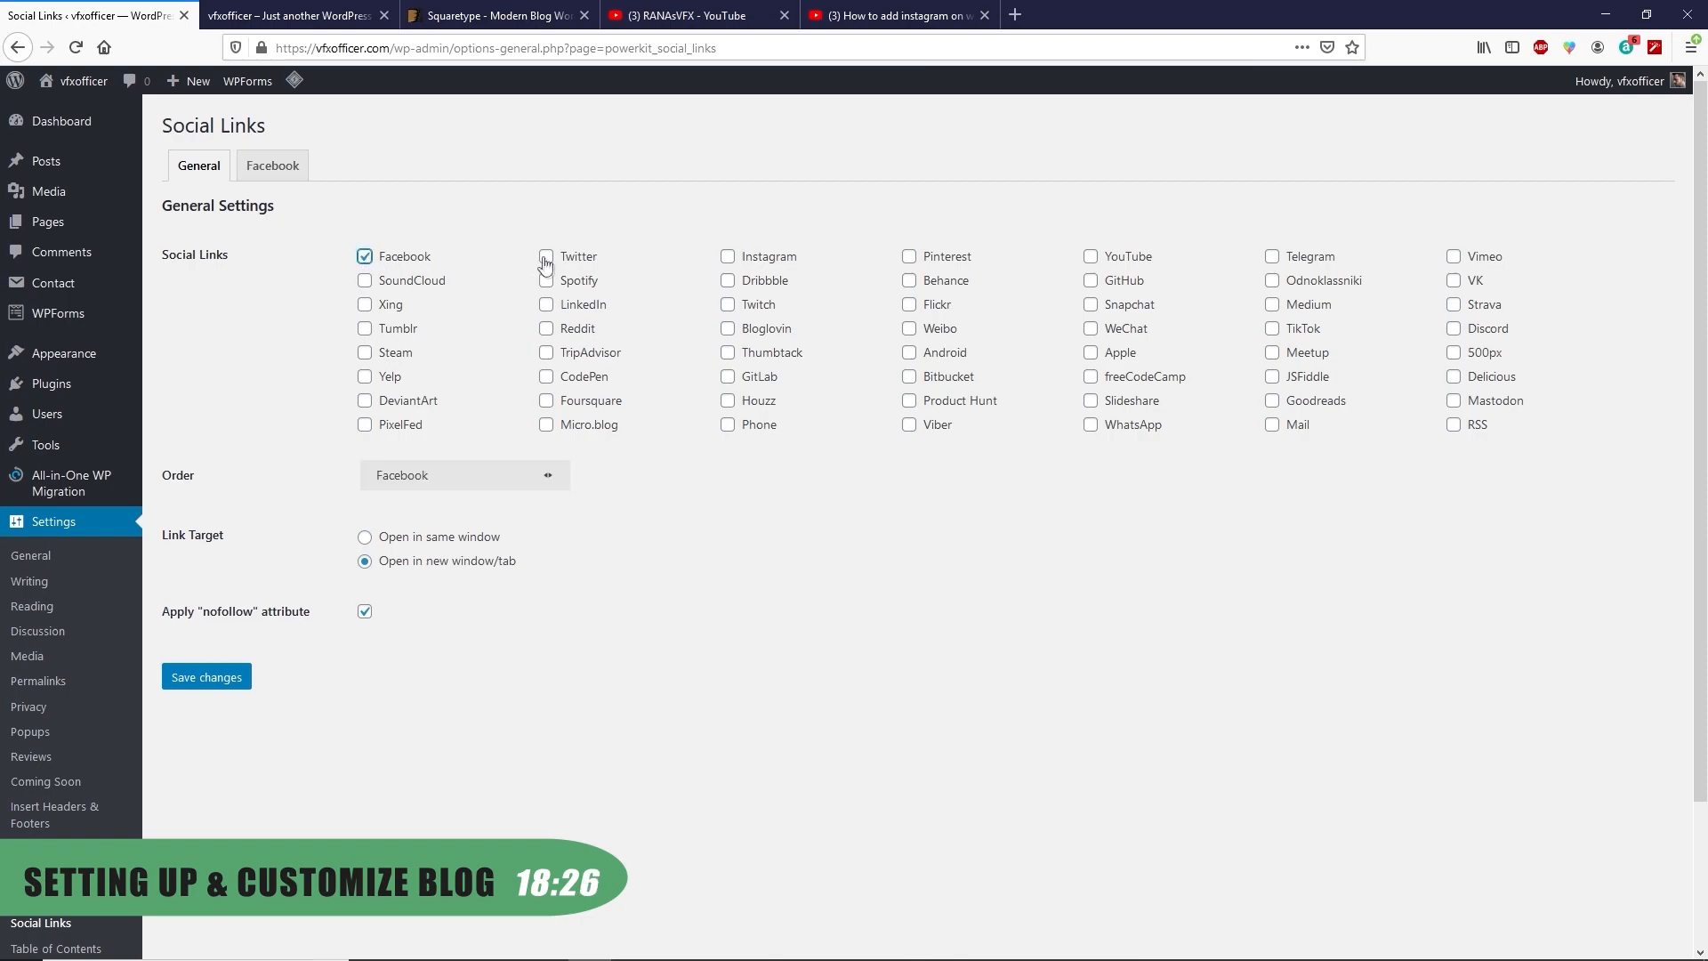
pyautogui.click(546, 258)
pyautogui.click(728, 258)
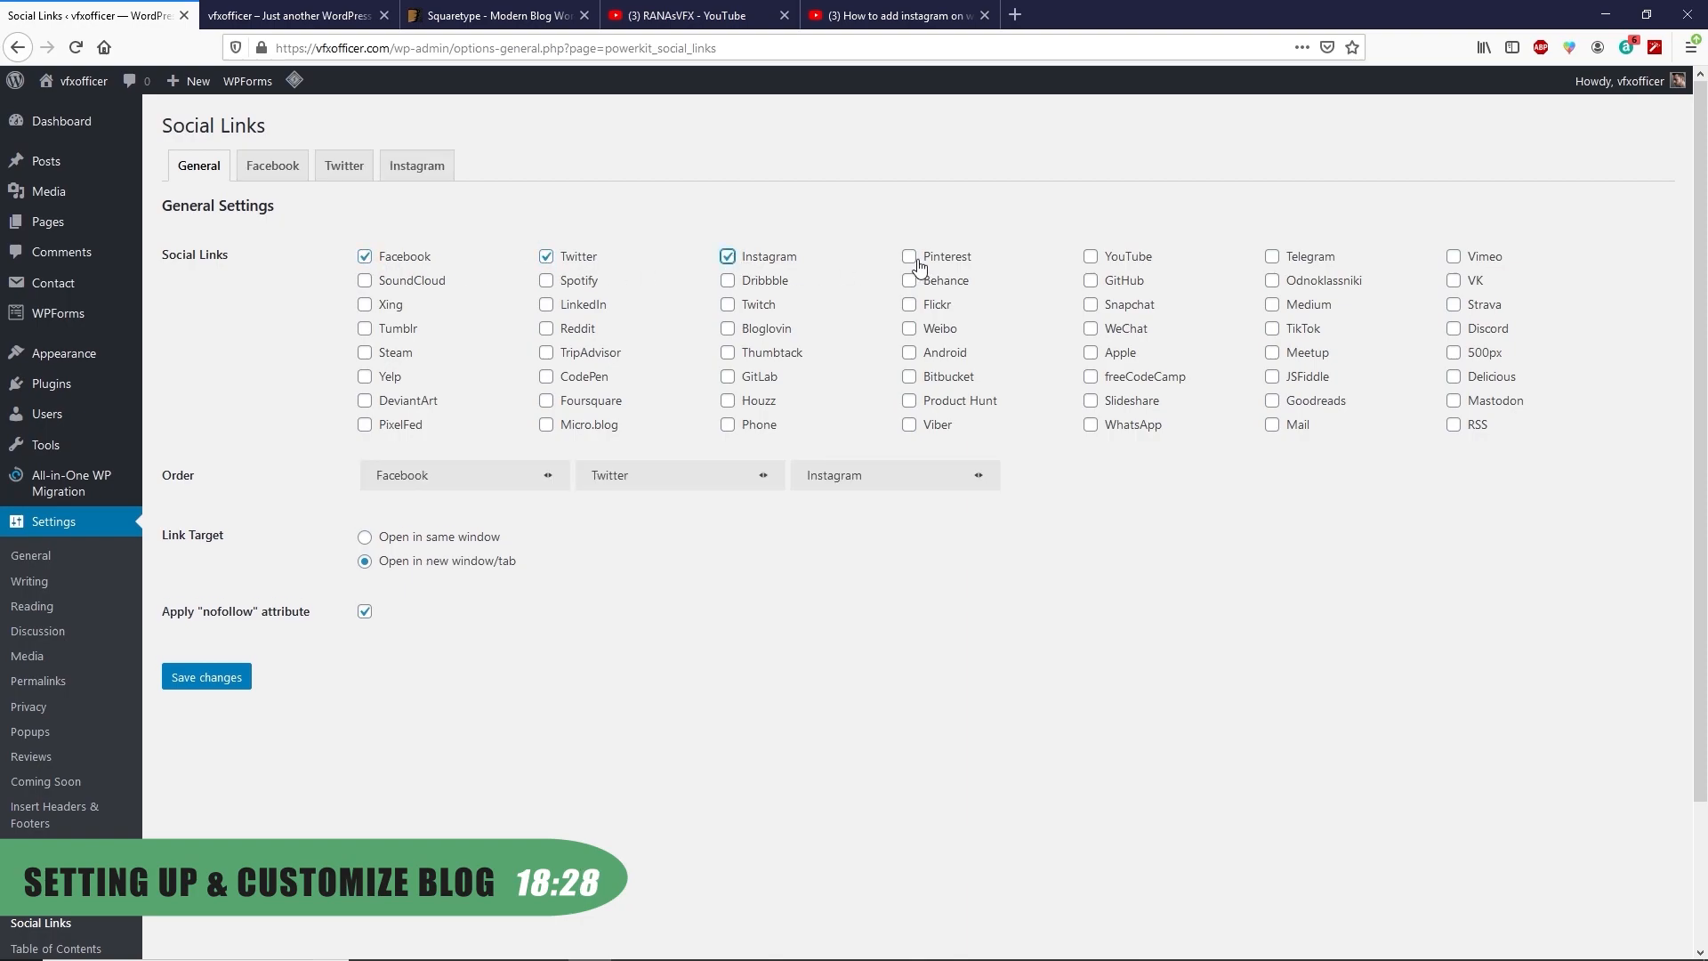
pyautogui.click(909, 257)
pyautogui.click(1091, 257)
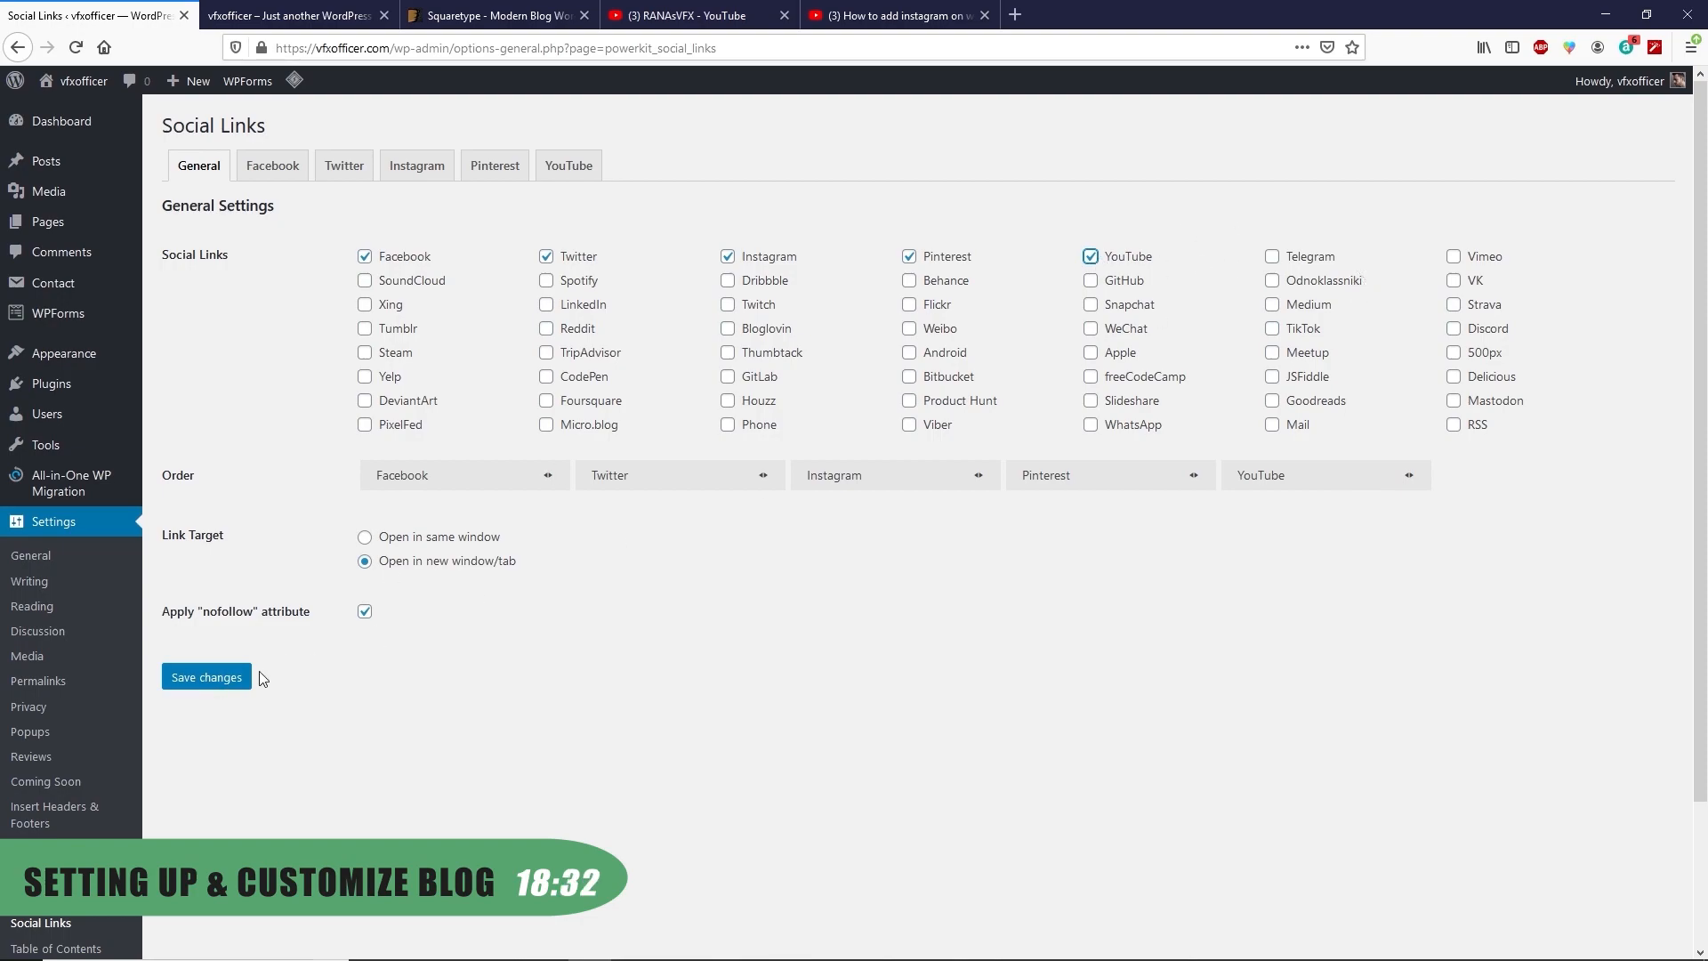
pyautogui.click(229, 682)
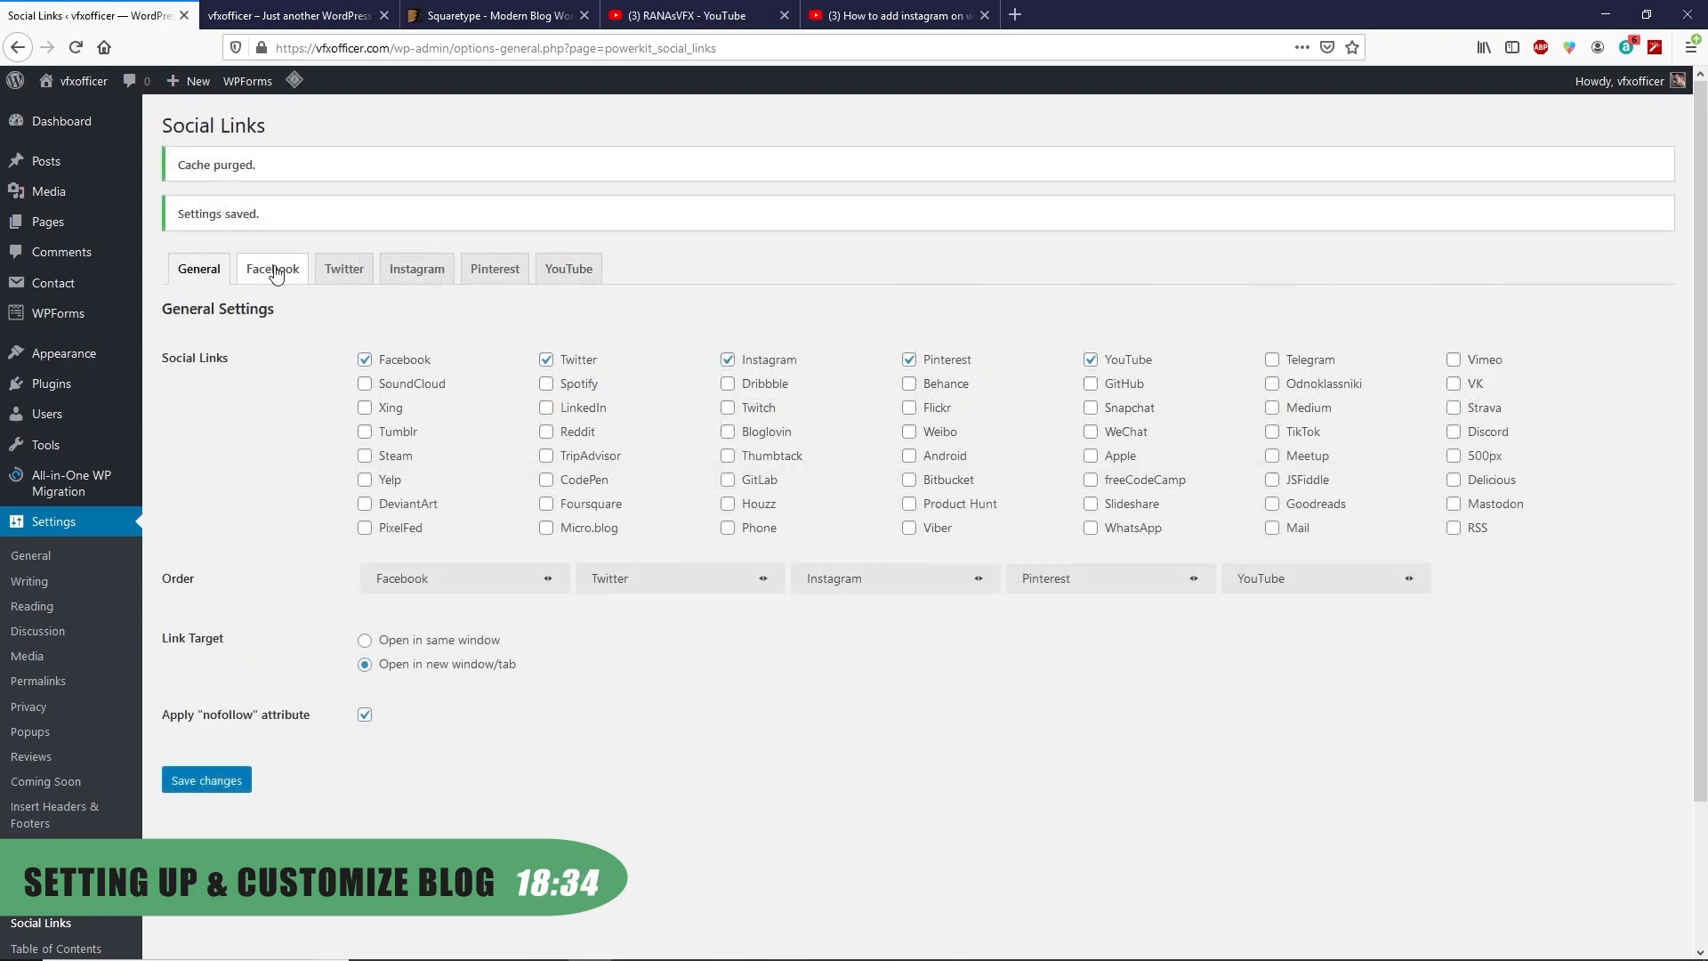
# Paste the Facebook page address and Twitter handle, with a Twitter follower count of 317
pyautogui.click(277, 276)
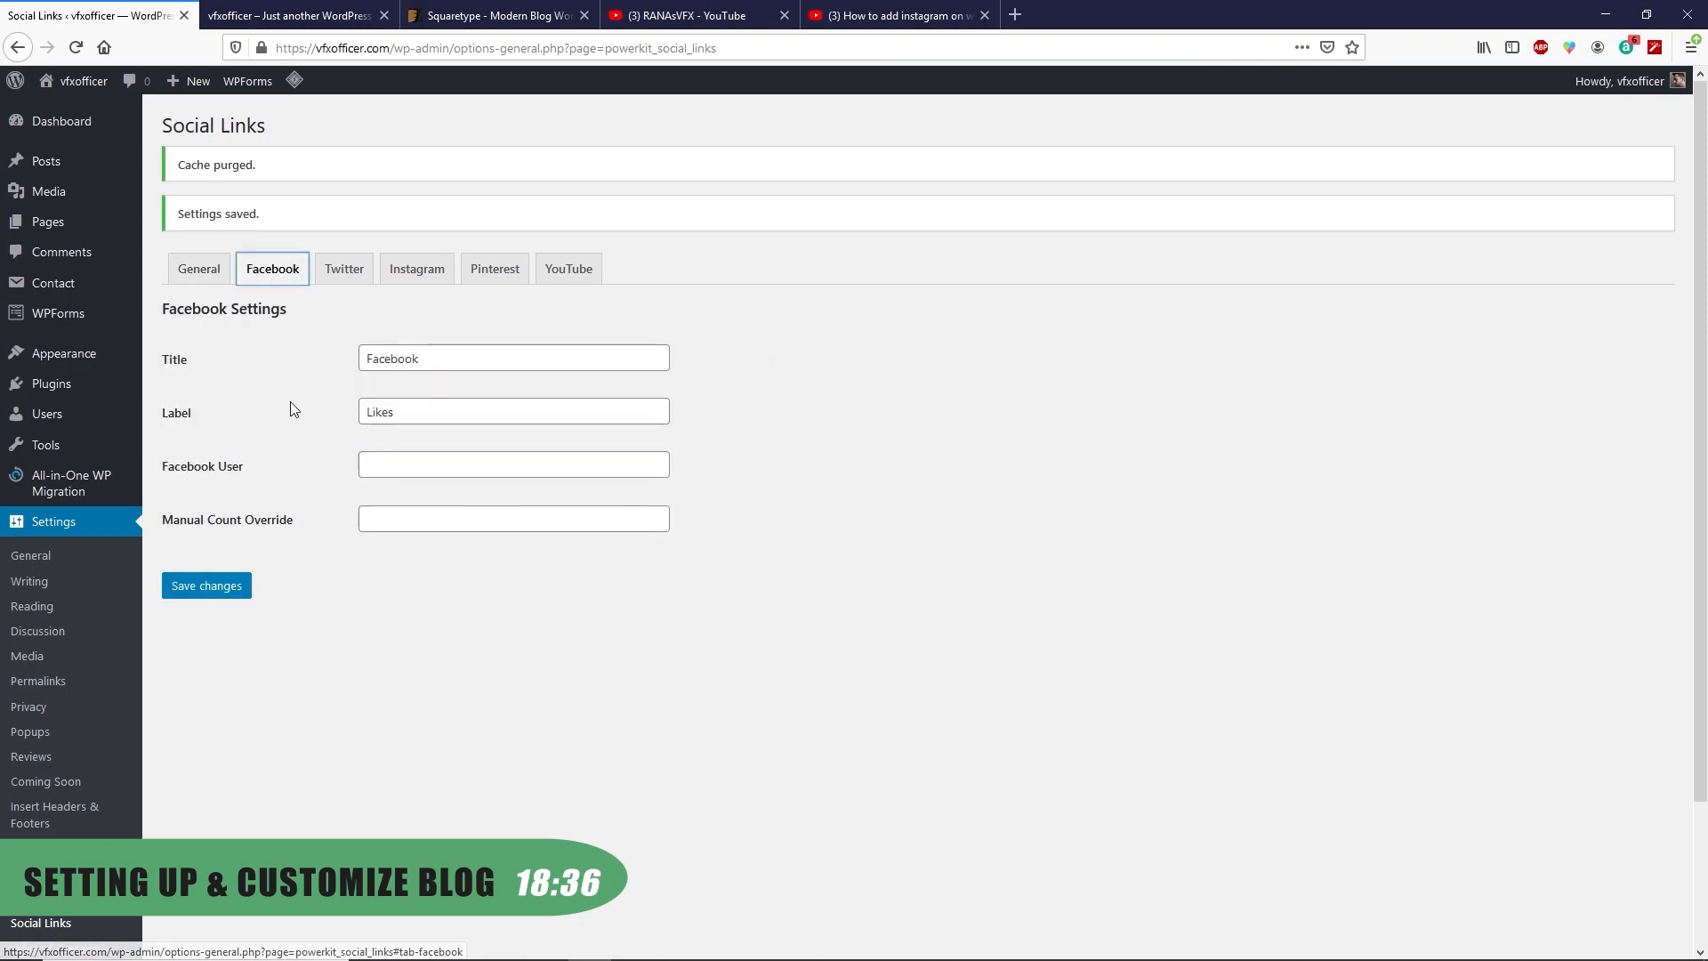
pyautogui.click(388, 470)
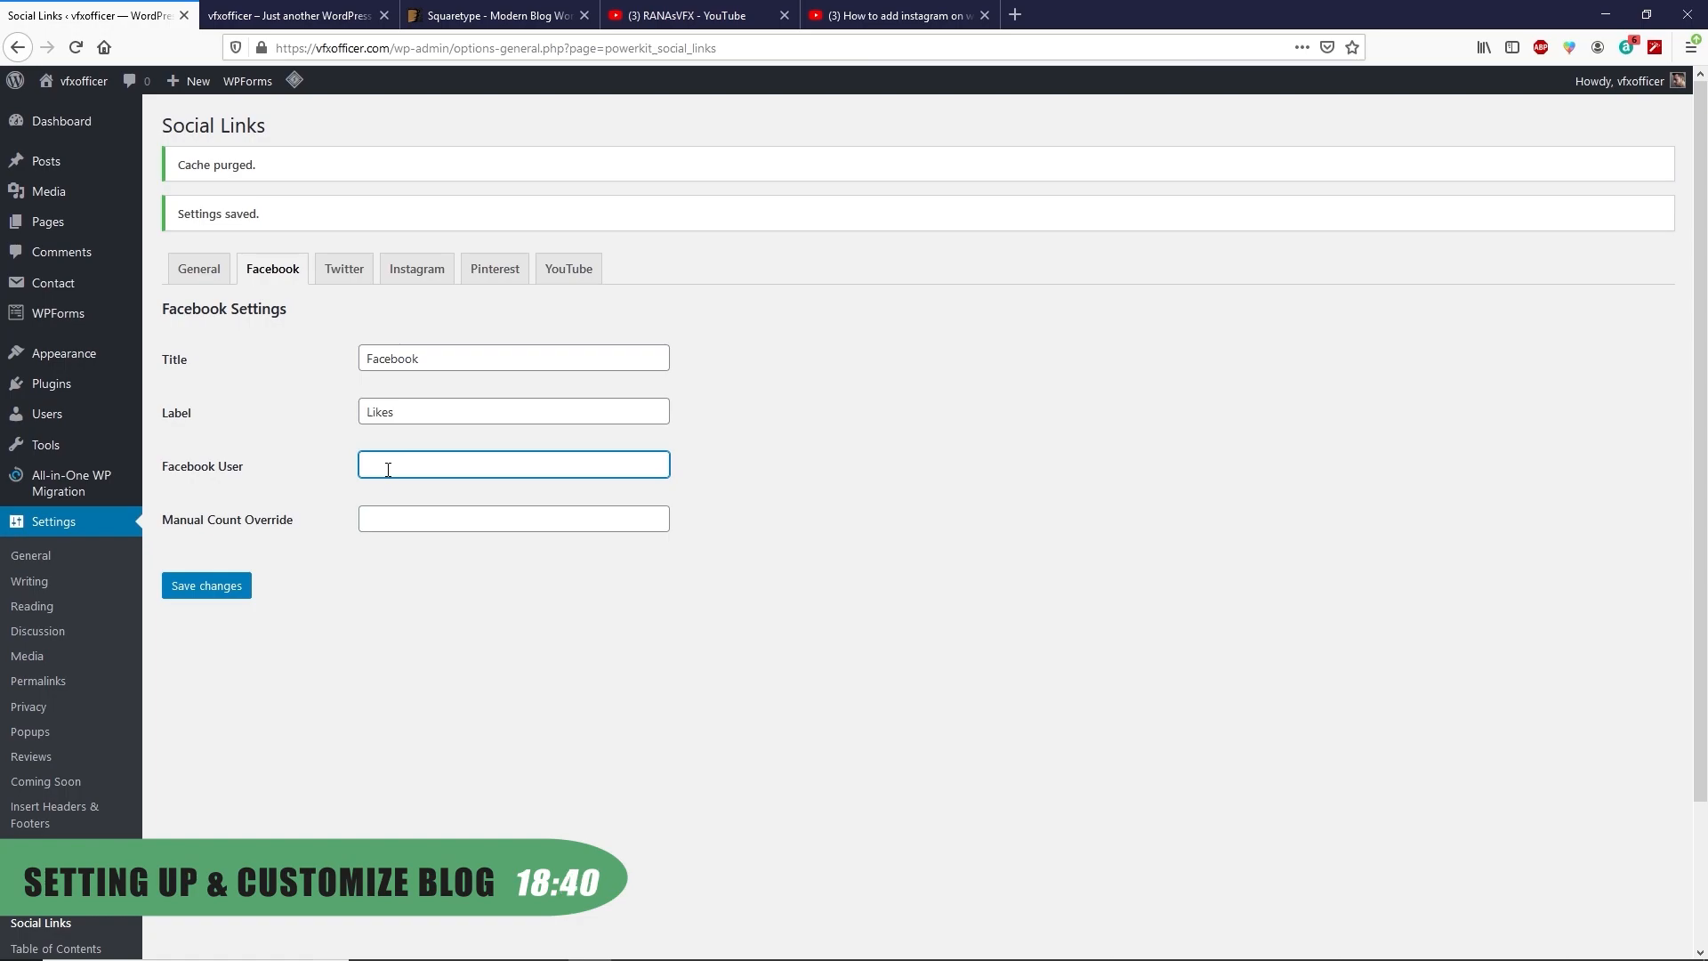
pyautogui.write('www.facebook.com/ranasvfx')
pyautogui.click(344, 268)
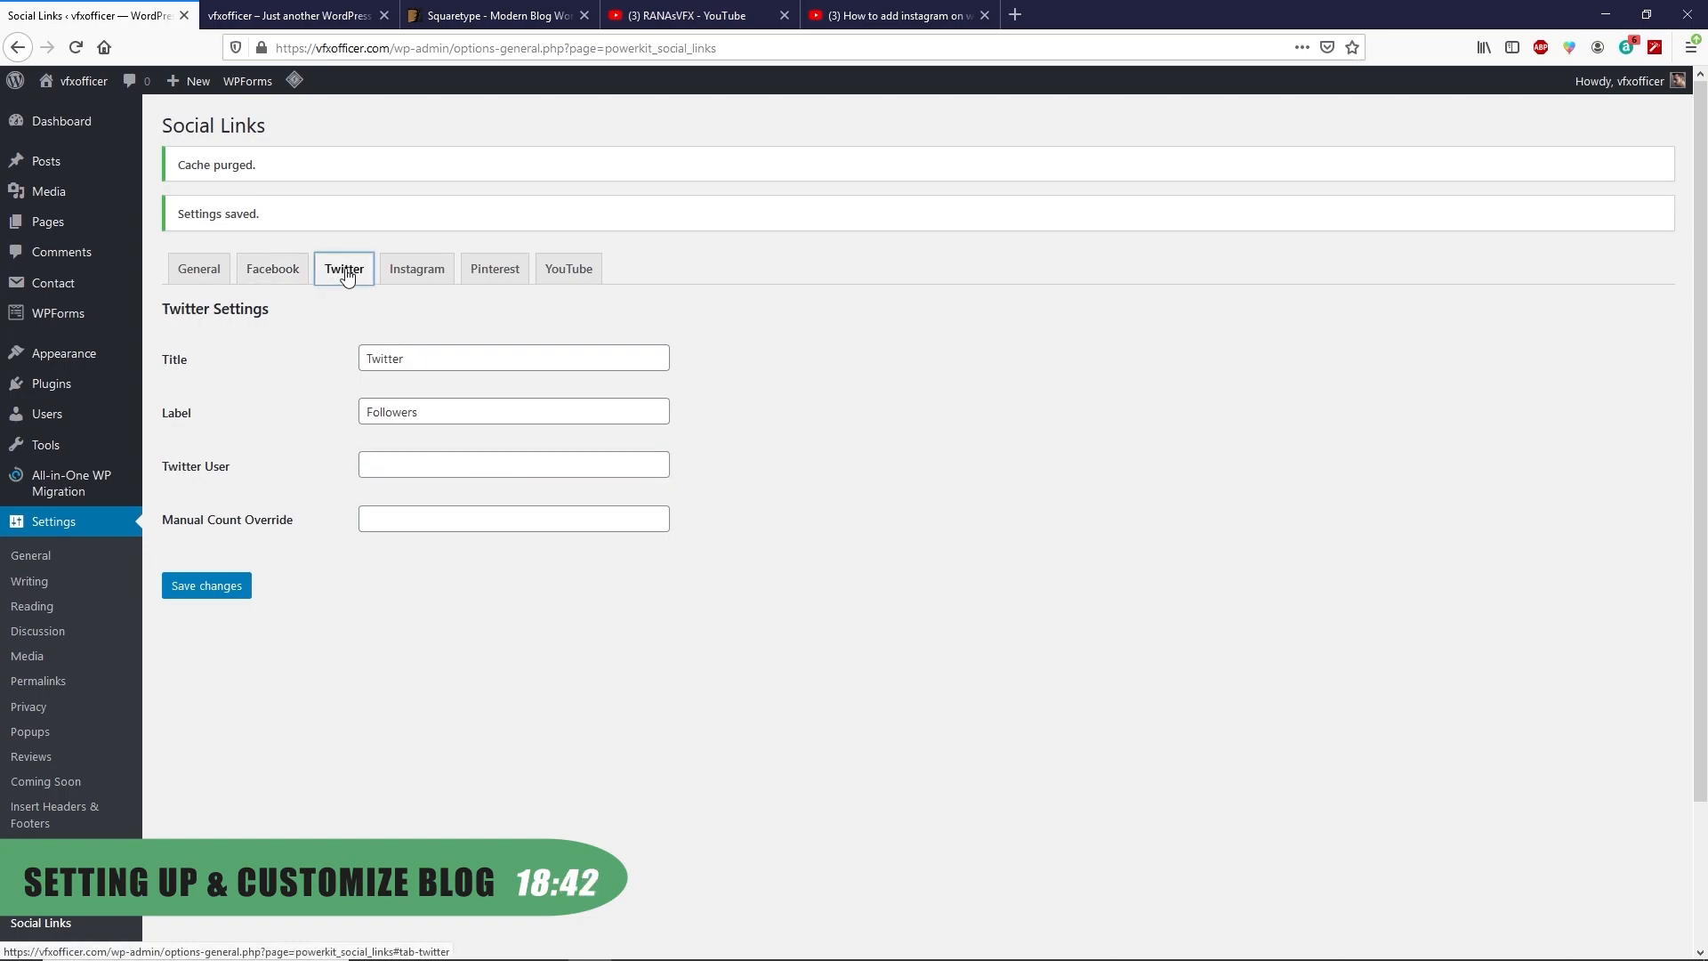
pyautogui.click(421, 459)
pyautogui.write('@ranasvfx')
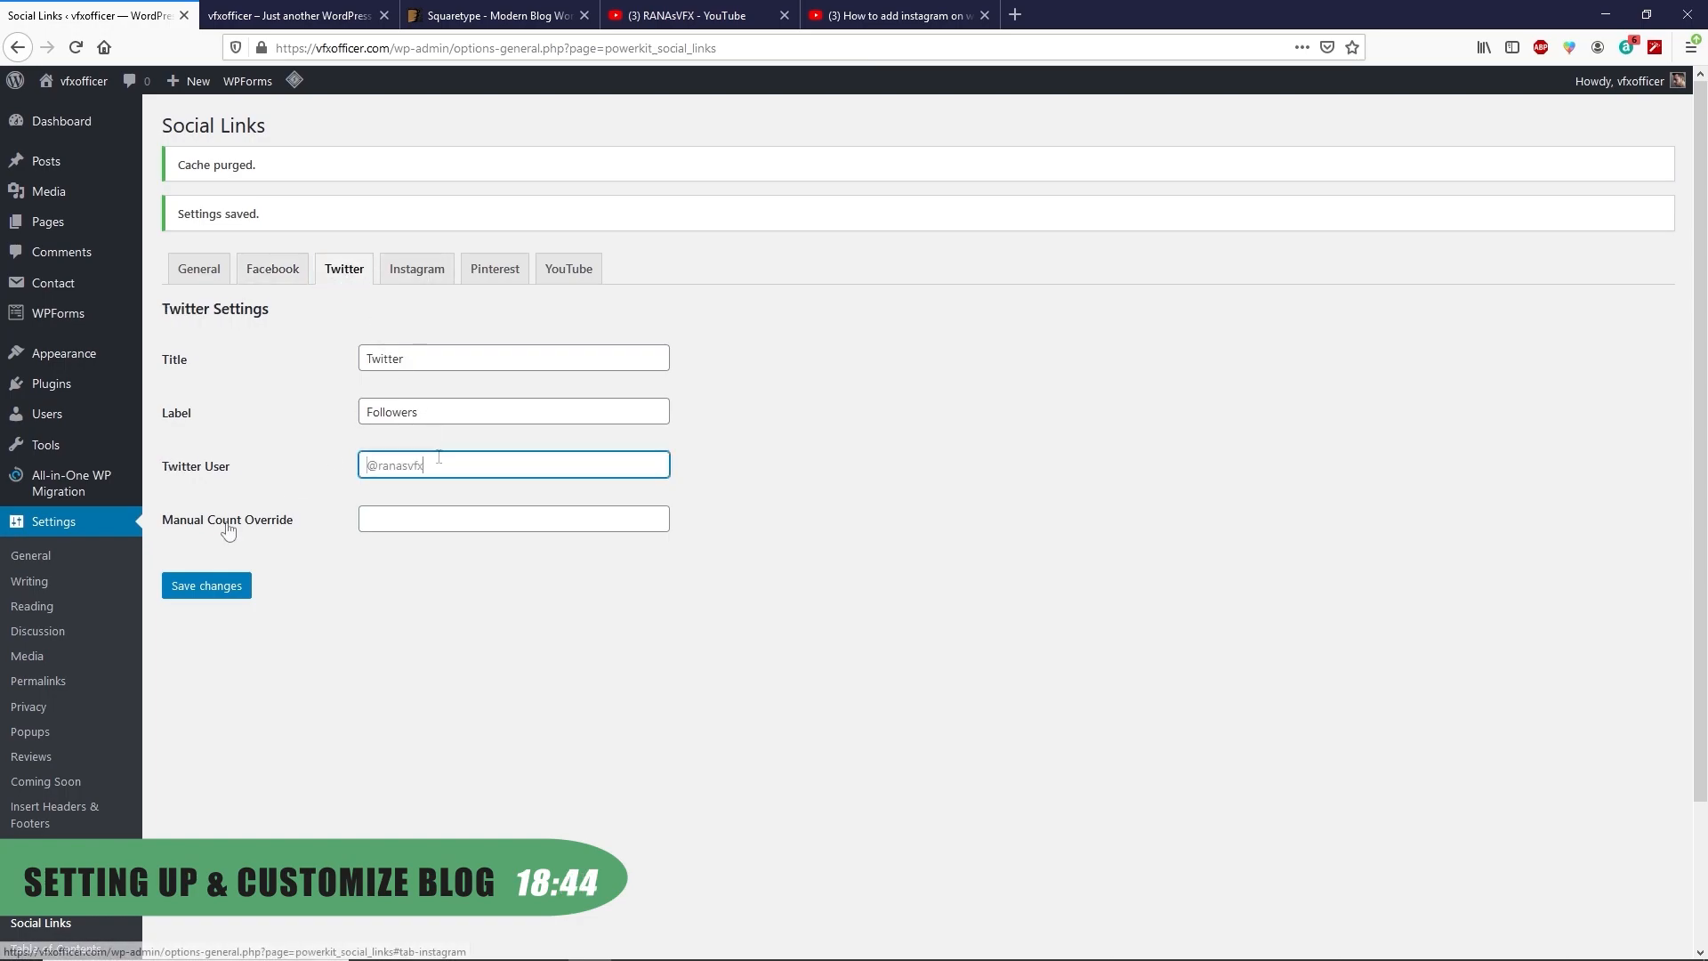
pyautogui.click(396, 520)
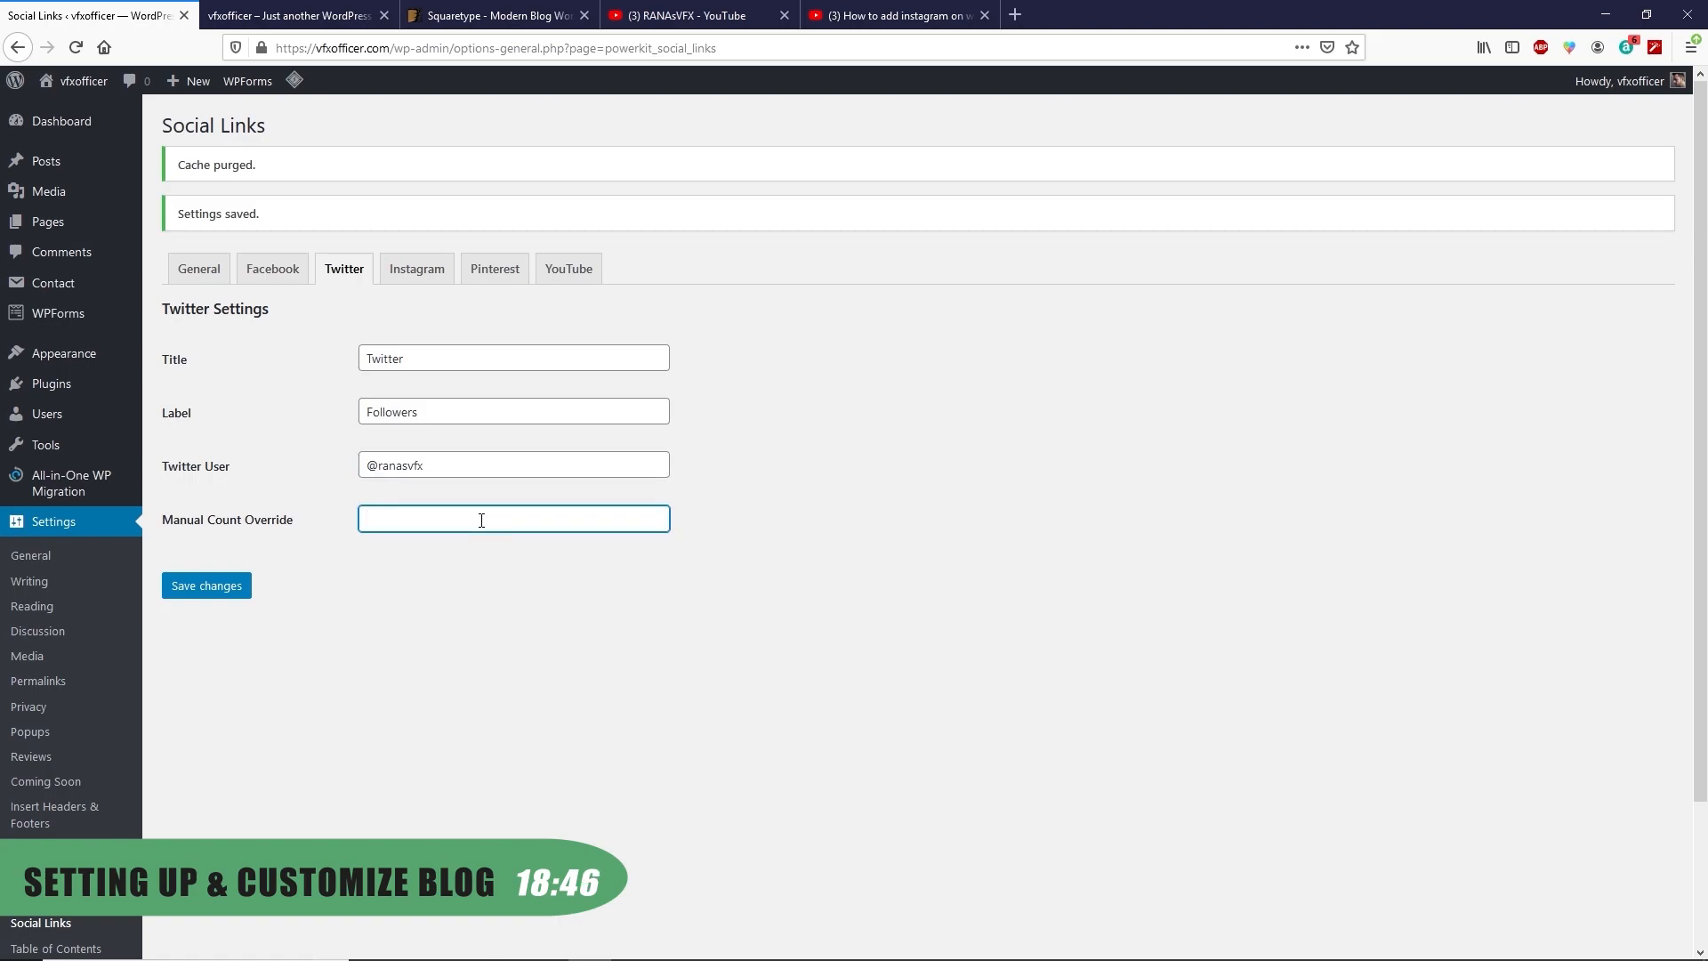
pyautogui.write('317')
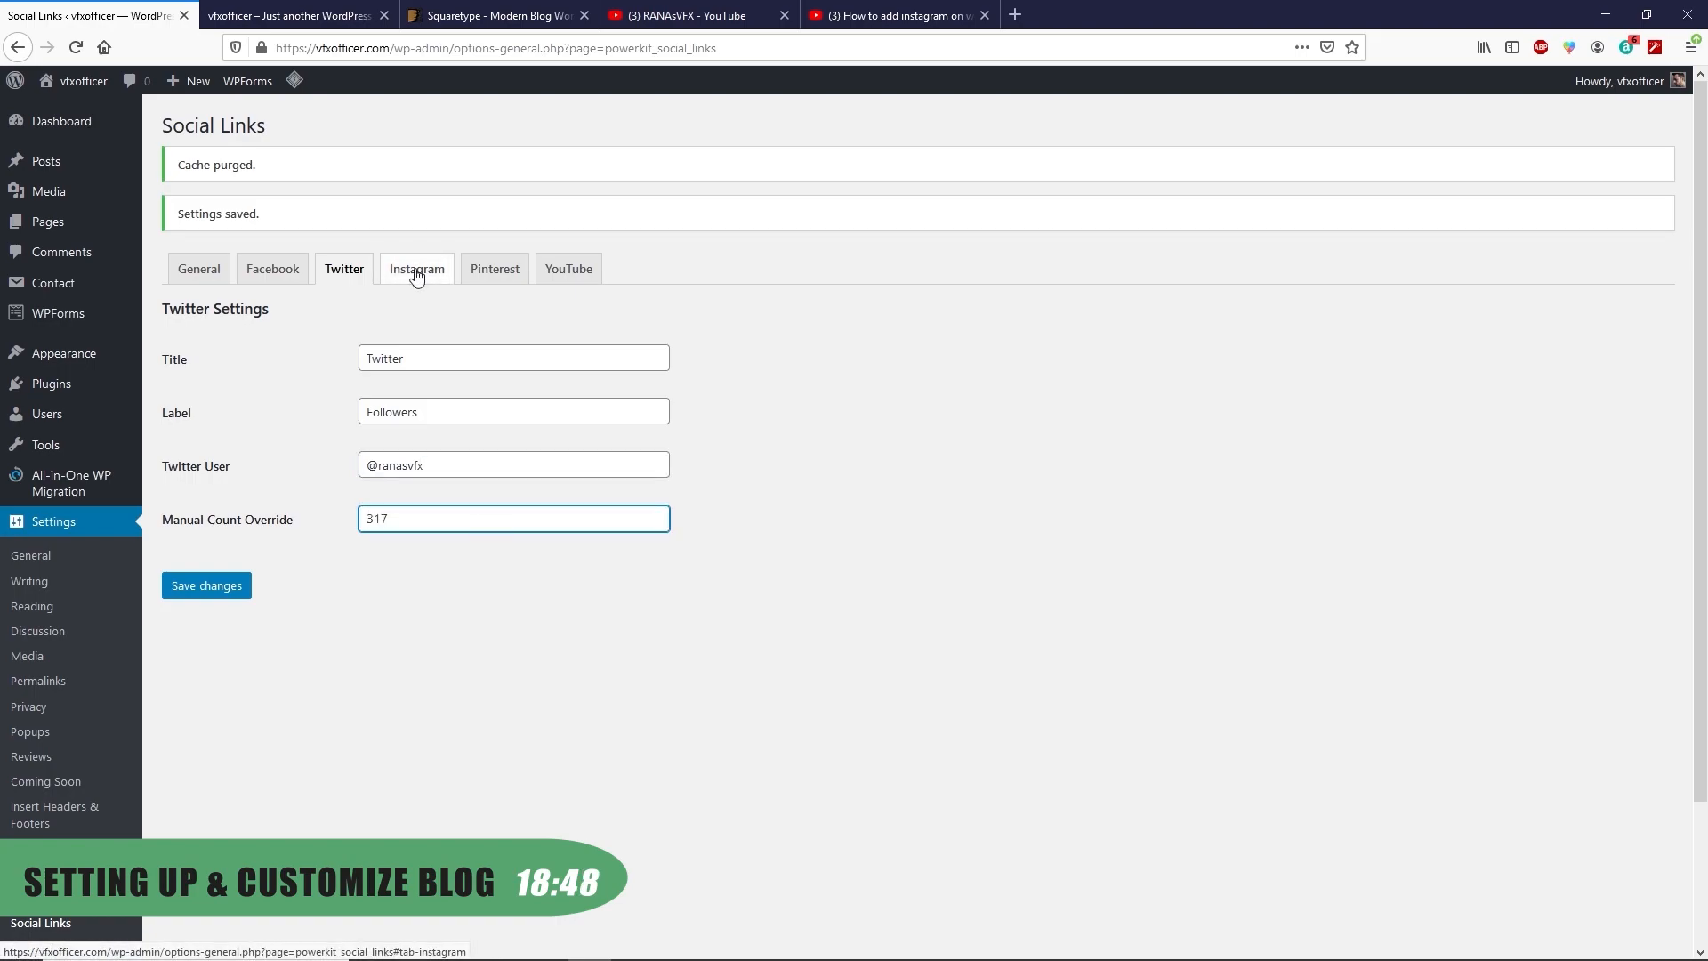
# Paste the Instagram account handle and set its follower count to 12
pyautogui.click(415, 276)
pyautogui.click(403, 470)
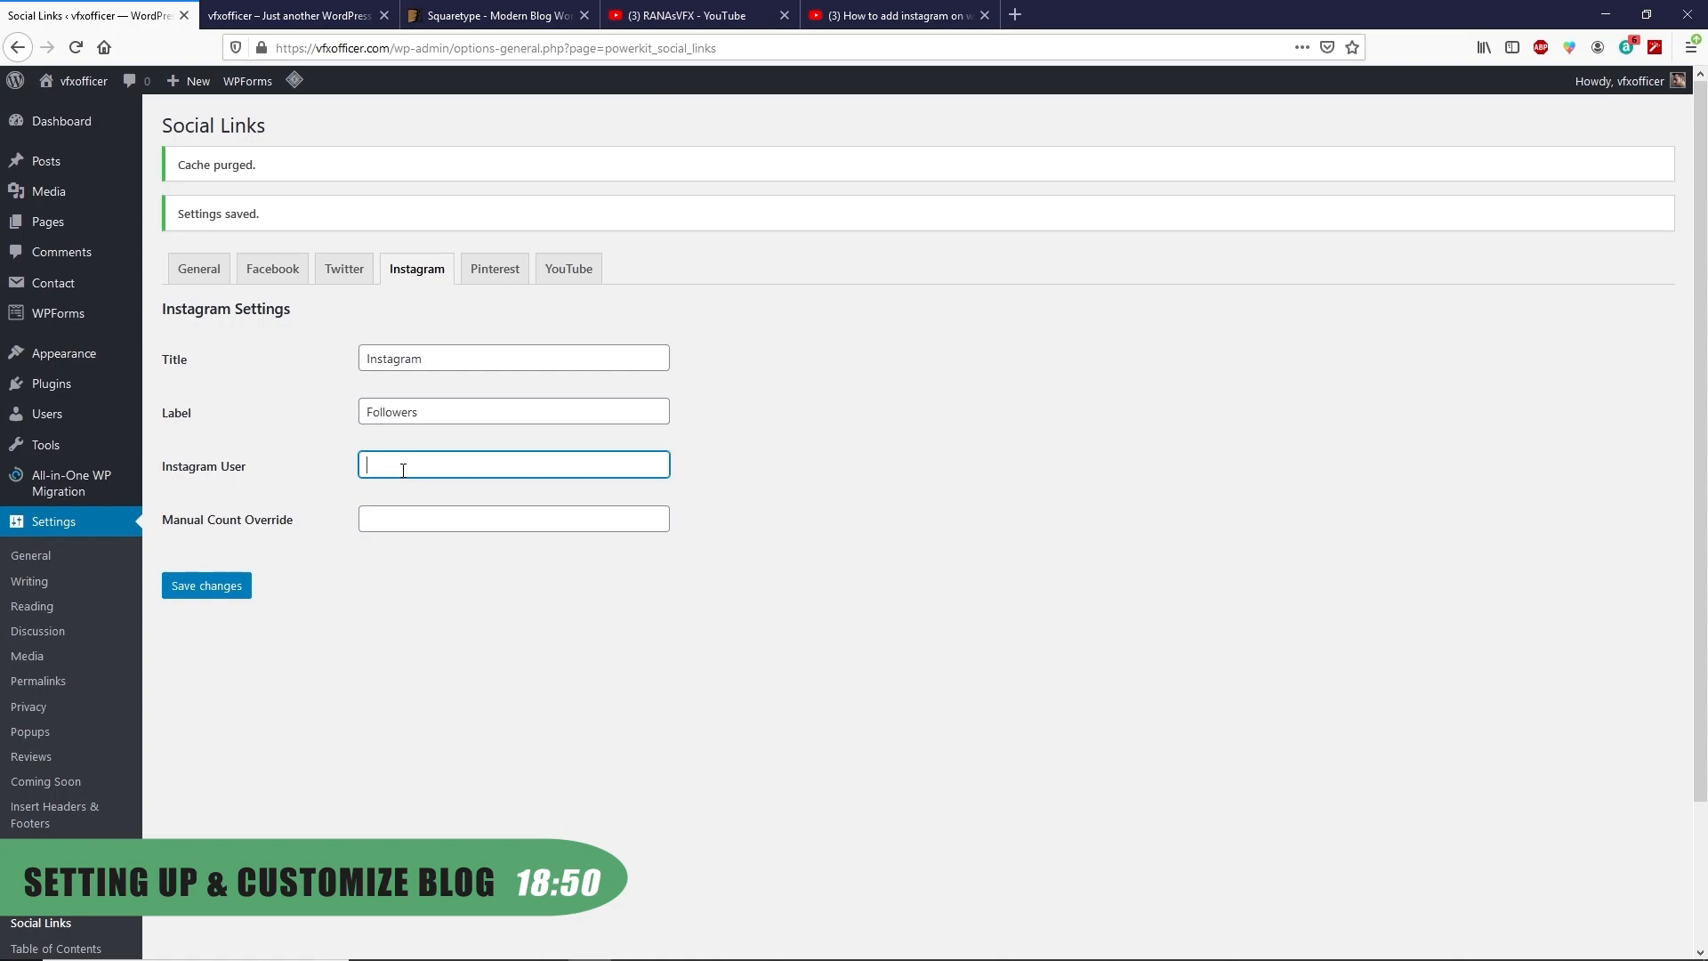
pyautogui.write('@ranasvfx')
pyautogui.click(383, 524)
pyautogui.write('12')
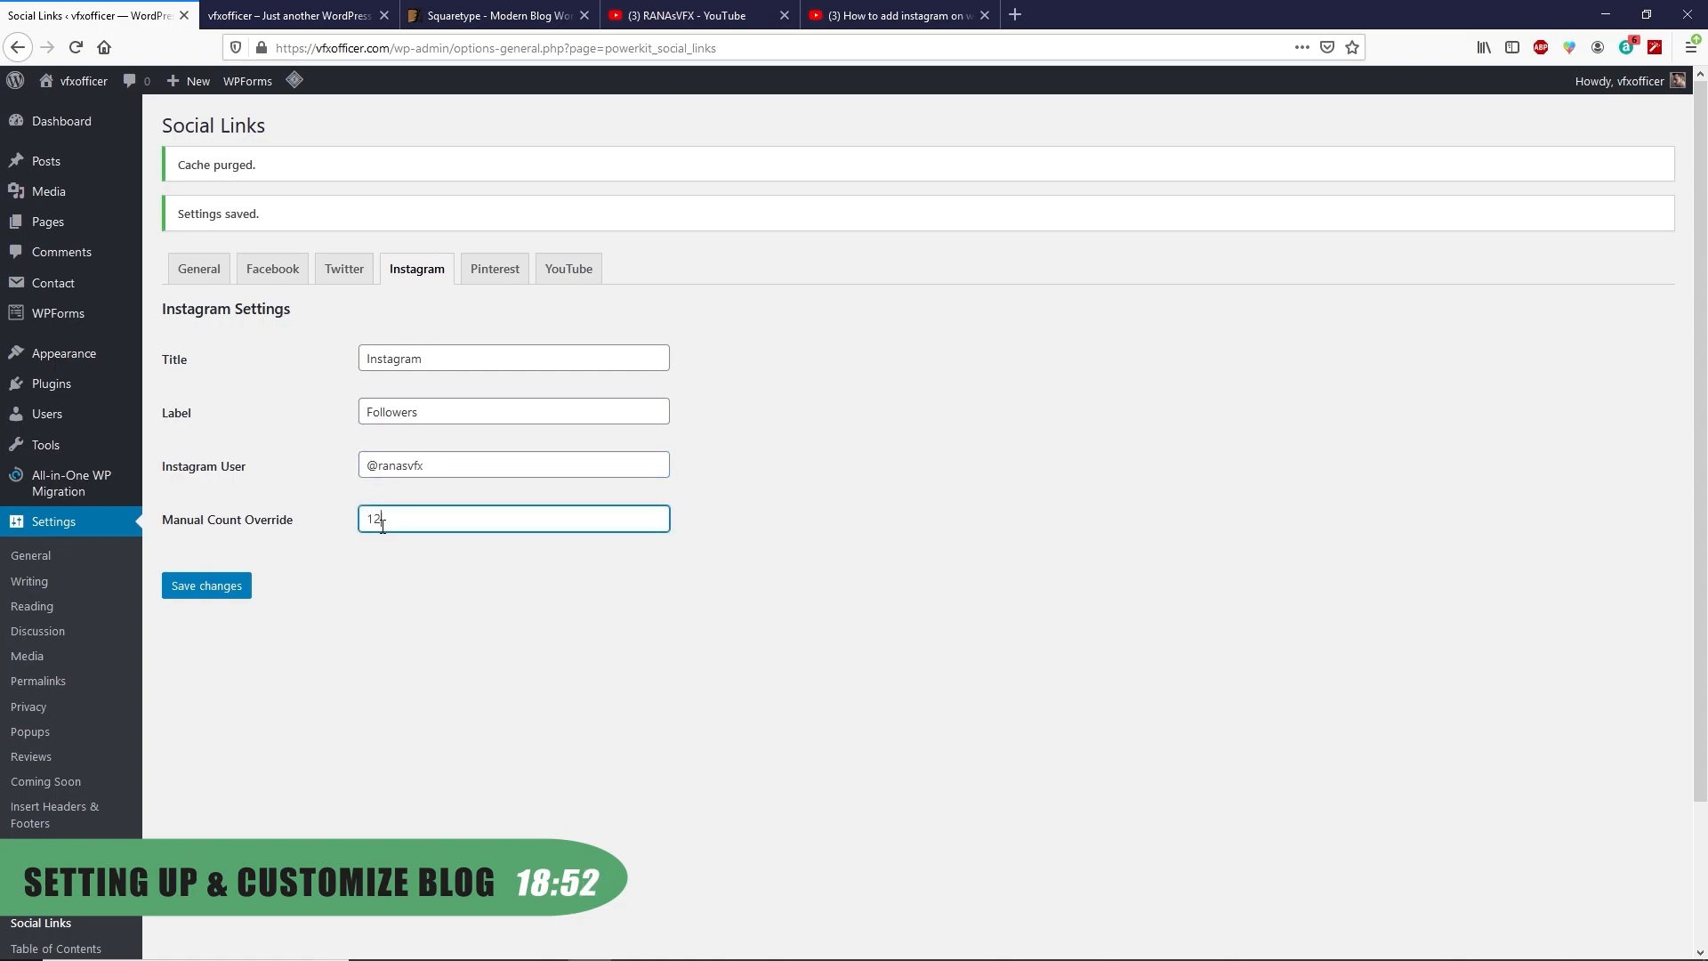
# Paste the YouTube channel address and save all social link settings
pyautogui.click(493, 272)
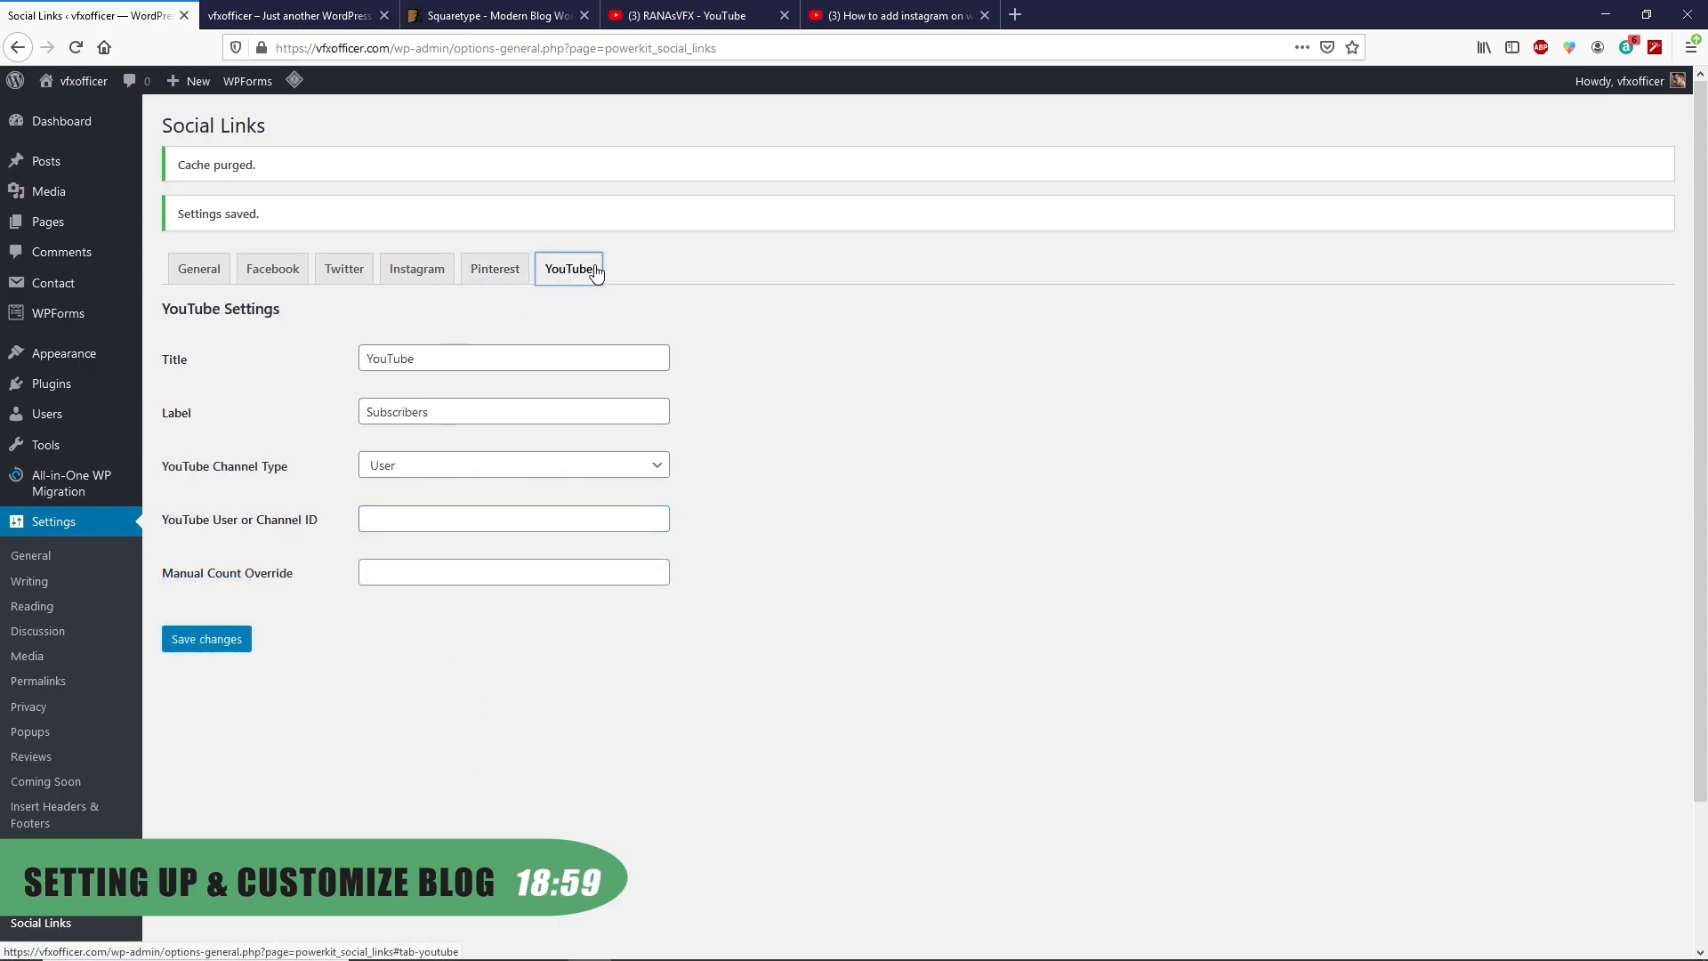
pyautogui.click(401, 522)
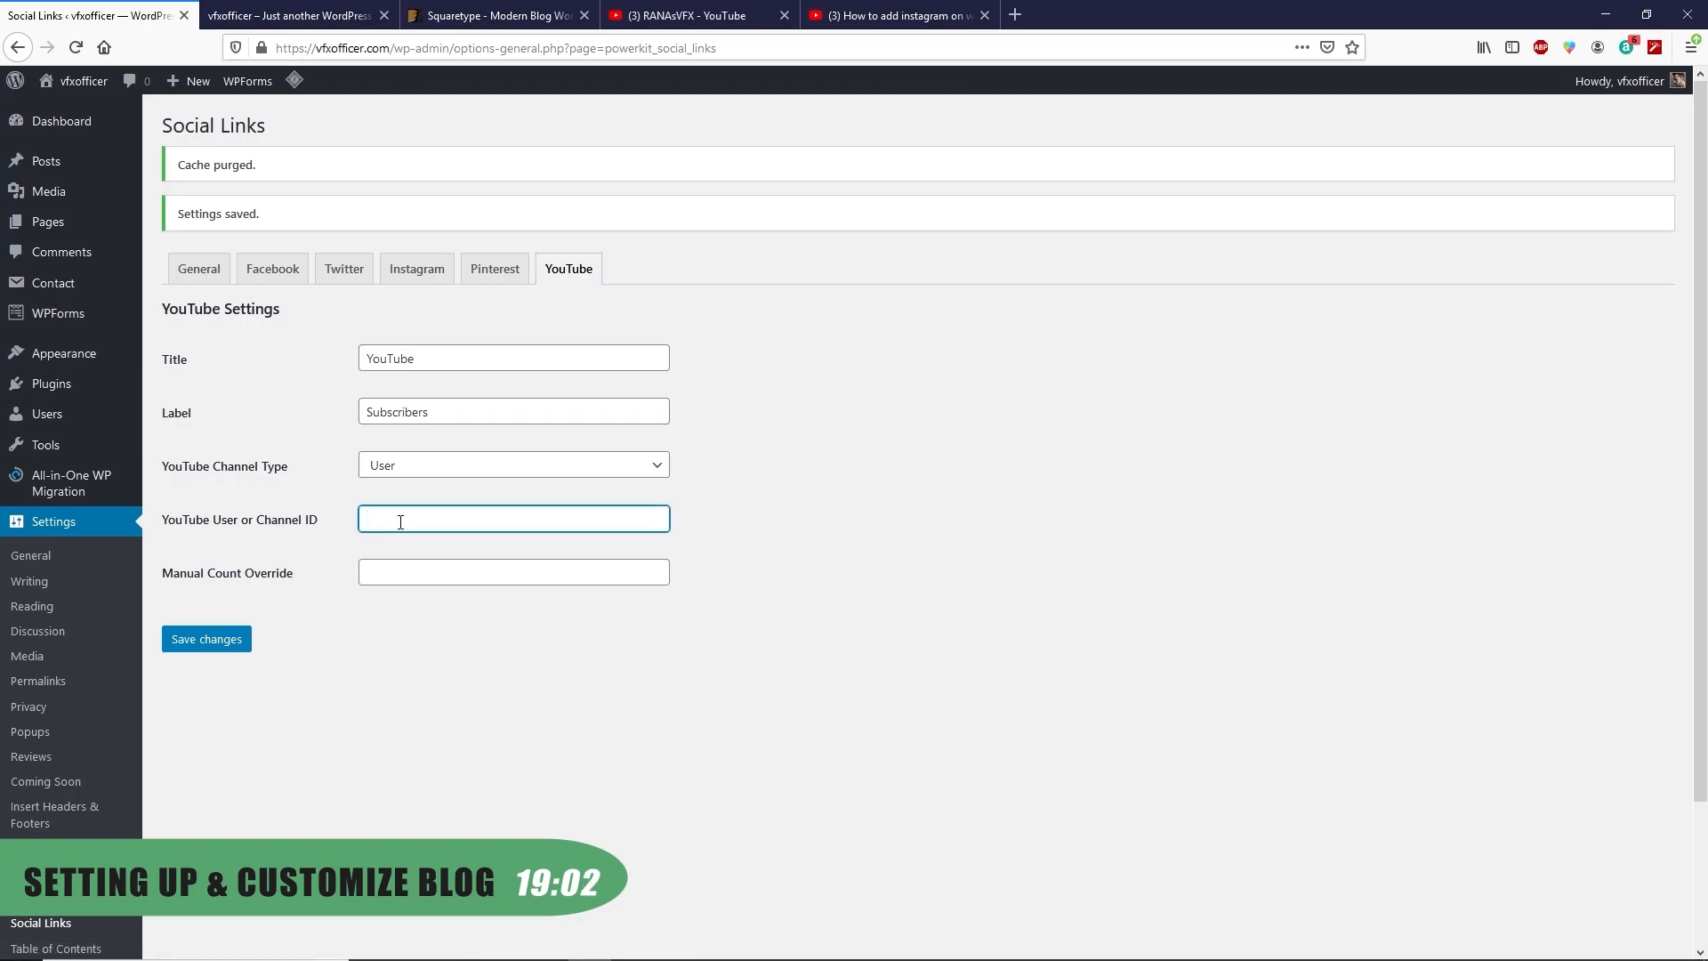
pyautogui.write('https://www.youtube.com/ranasvfx')
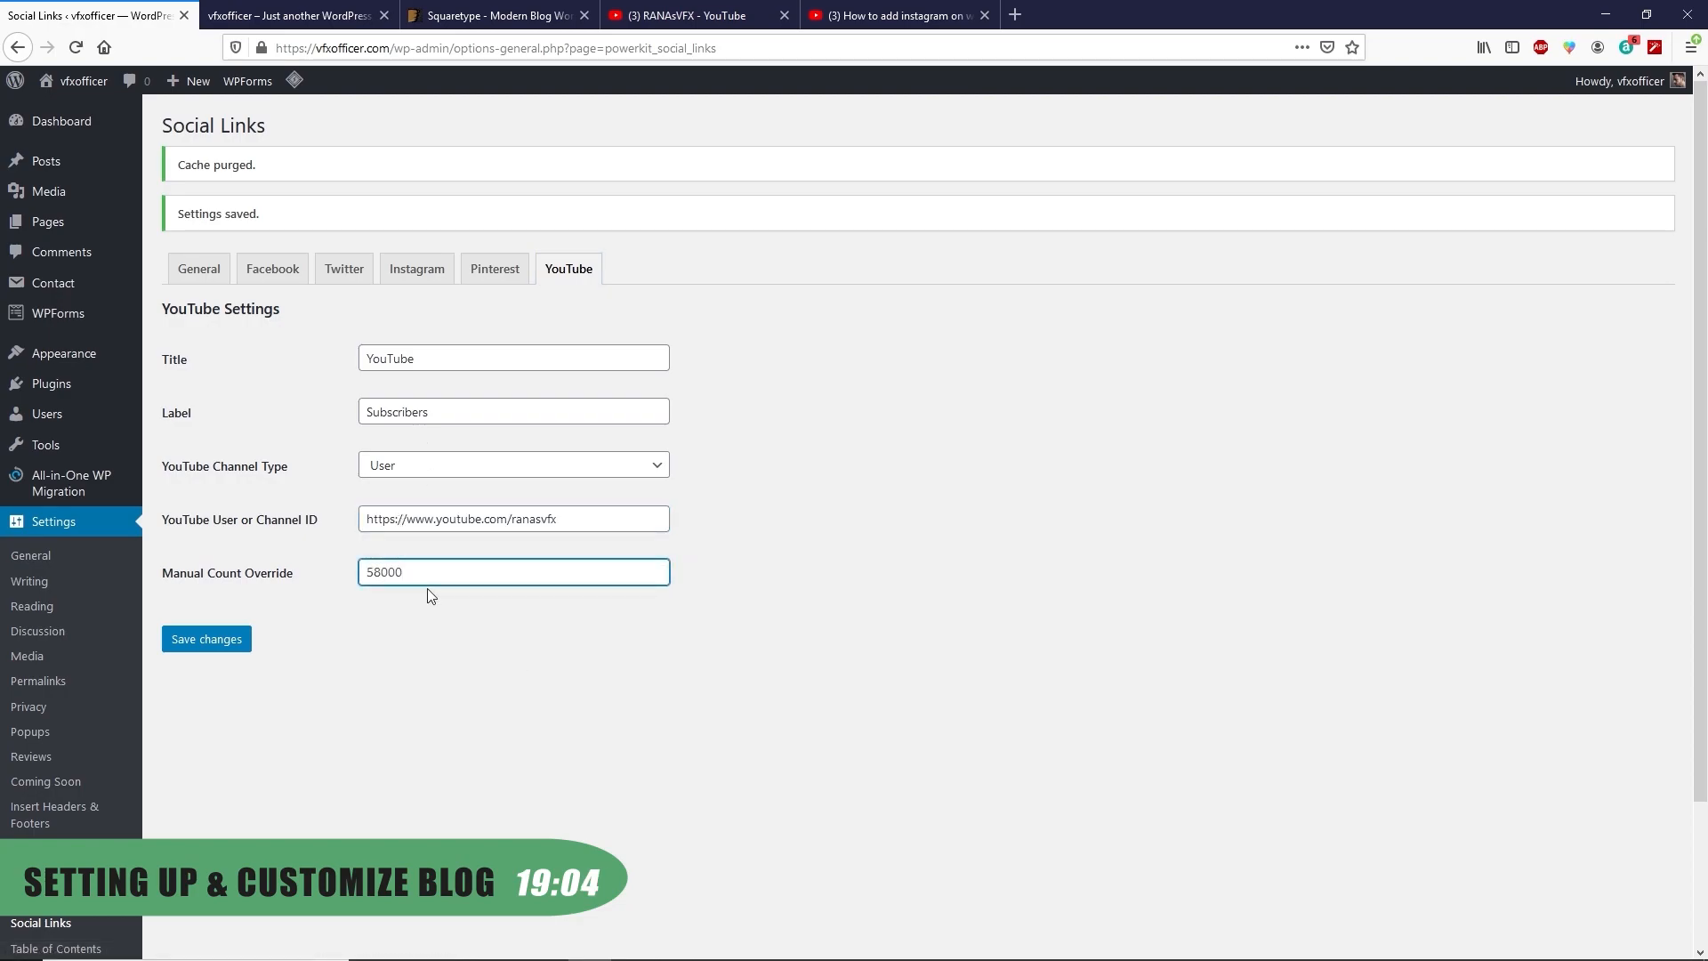
pyautogui.click(208, 642)
pyautogui.scroll(-2, 260, 697)
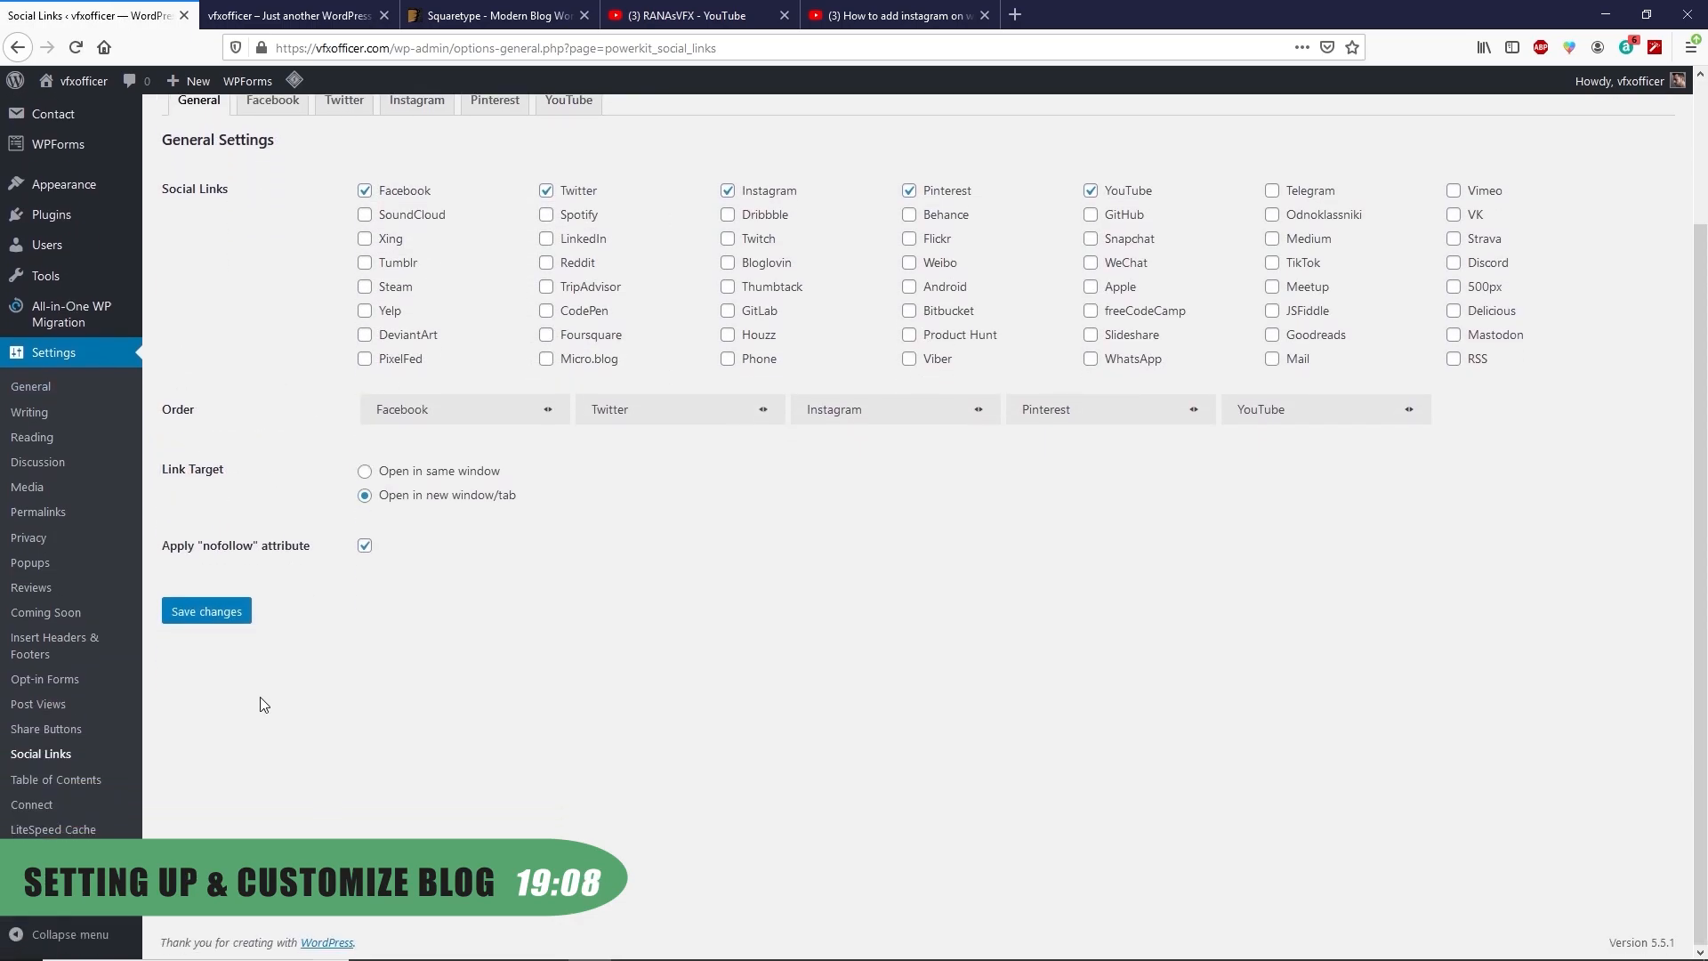
pyautogui.scroll(-1, 260, 702)
pyautogui.click(34, 806)
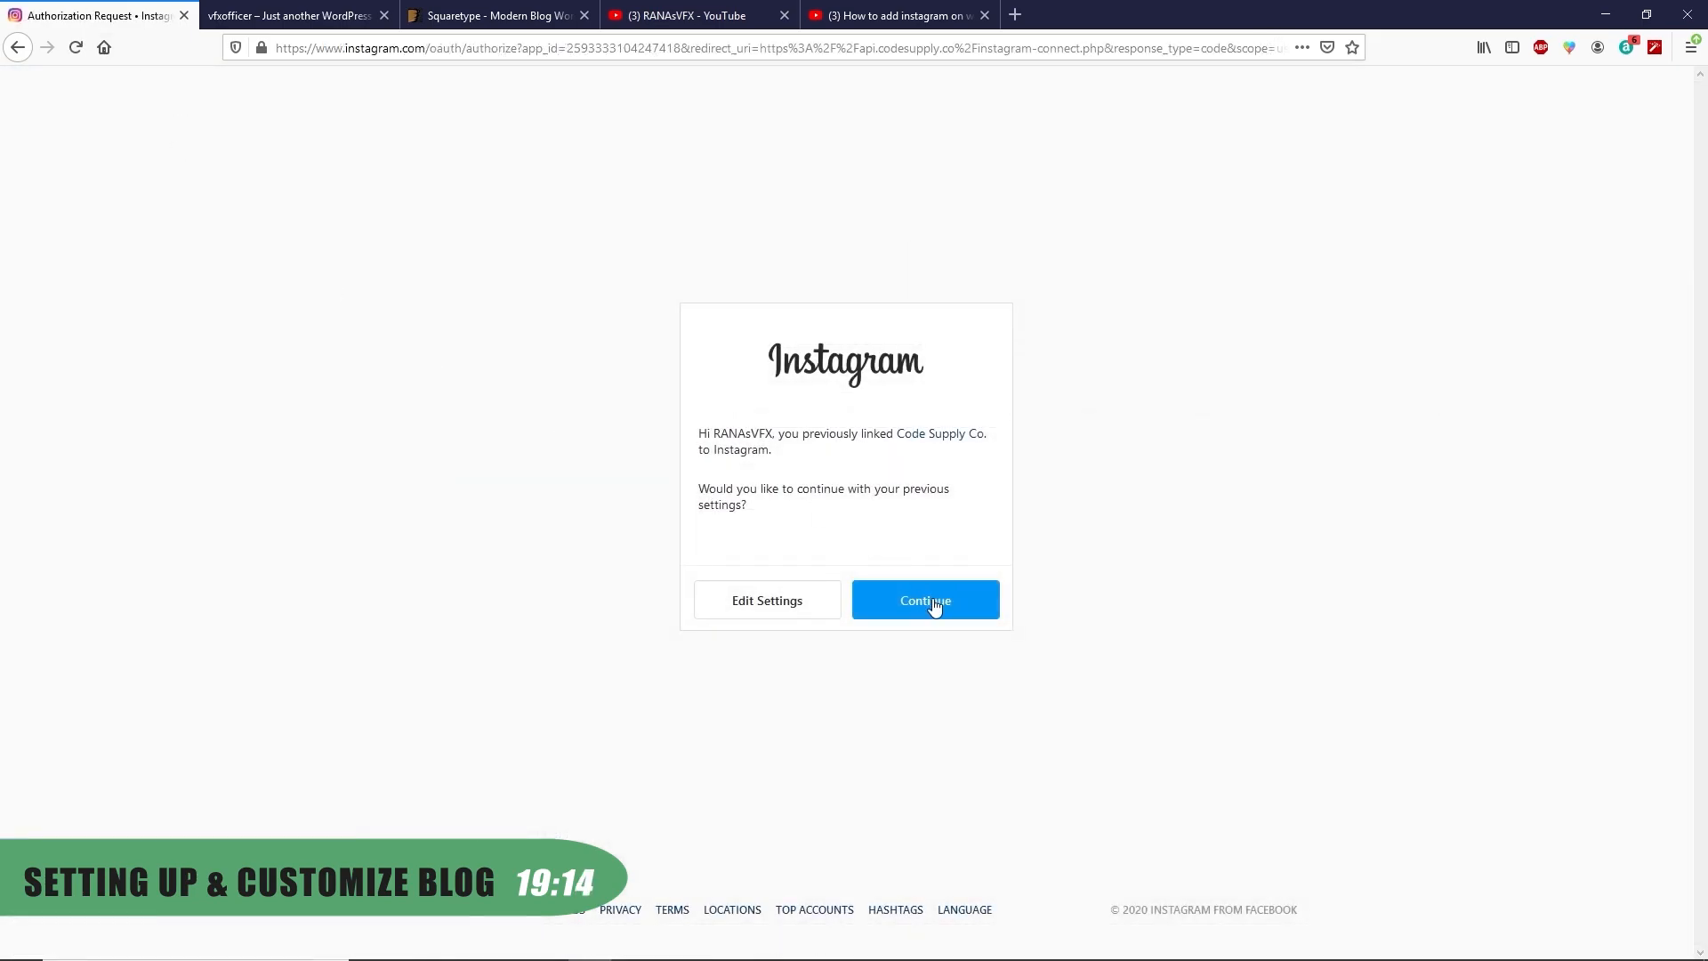
# Approve the Instagram connection and save manual counts of 196 following and 1246 followers
pyautogui.click(934, 606)
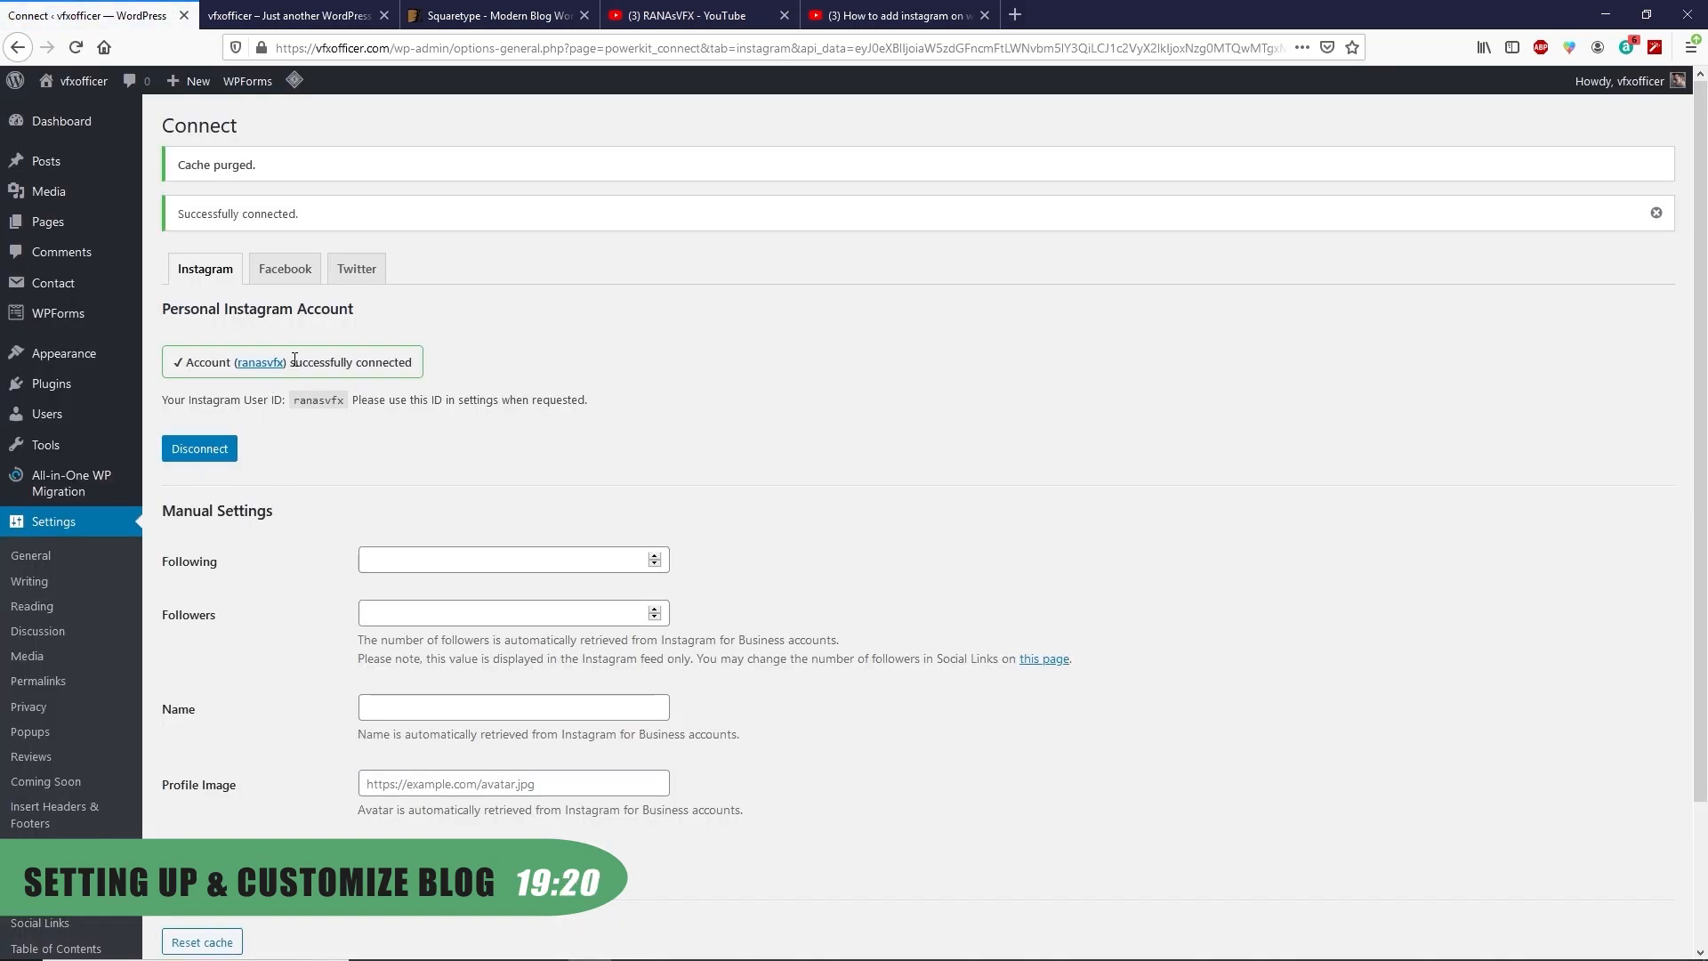
pyautogui.click(375, 560)
pyautogui.write('196')
pyautogui.press('Tab')
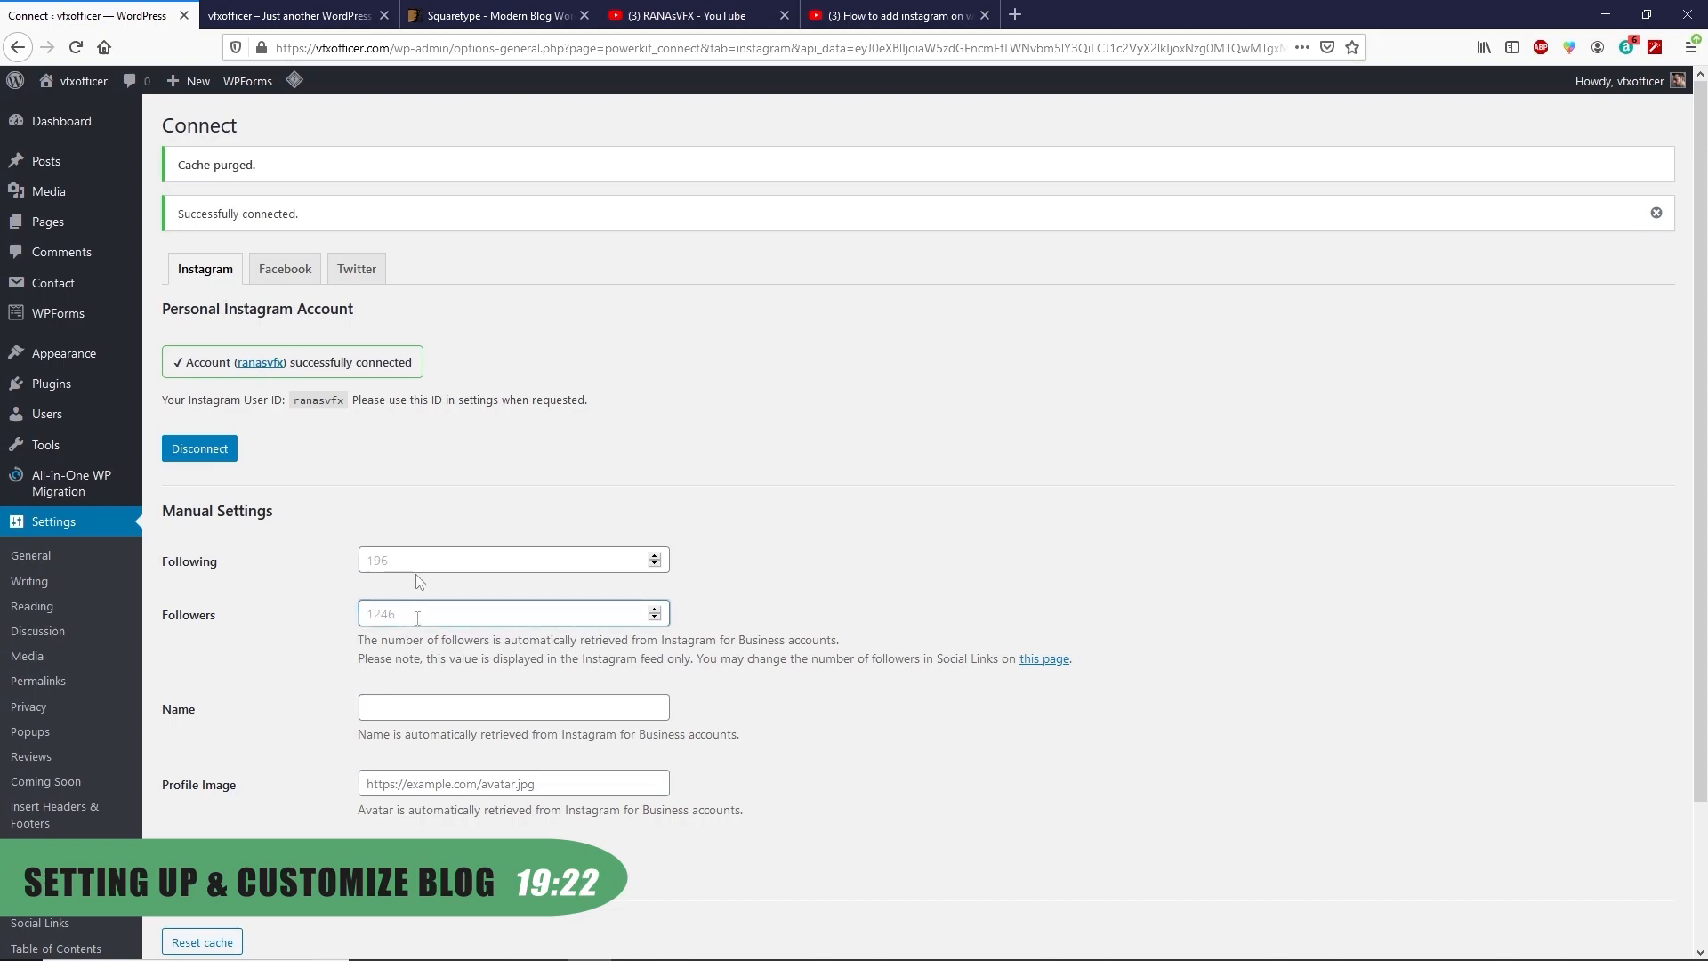
pyautogui.write('1246')
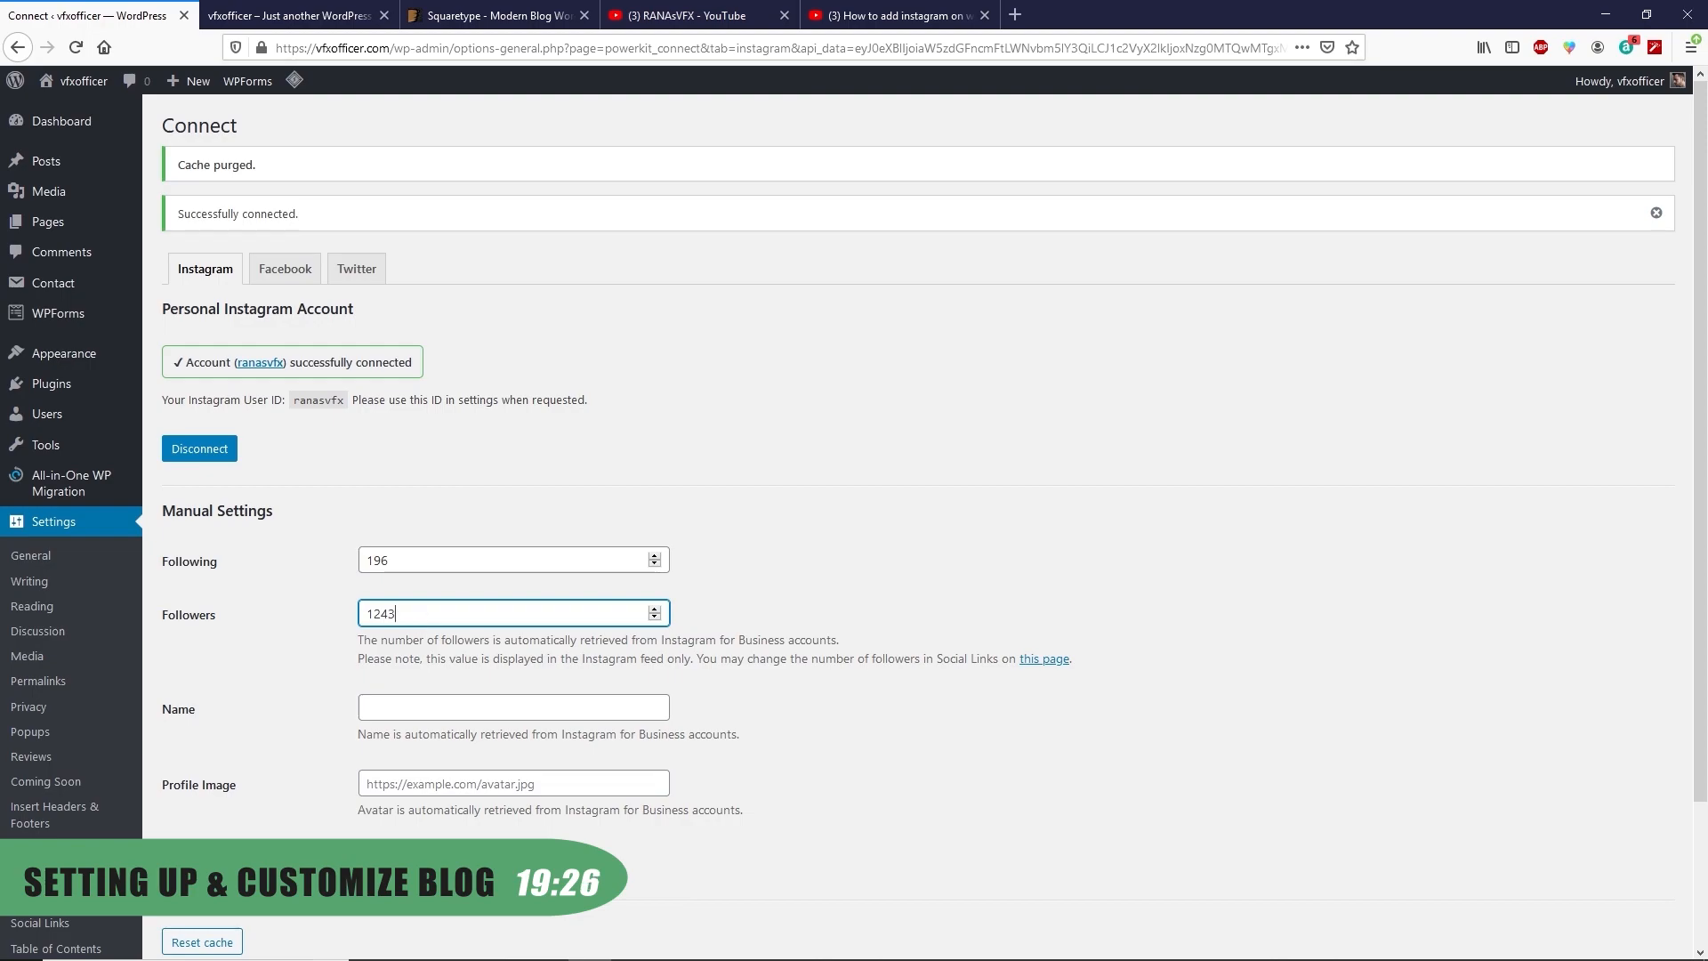
pyautogui.press('Return')
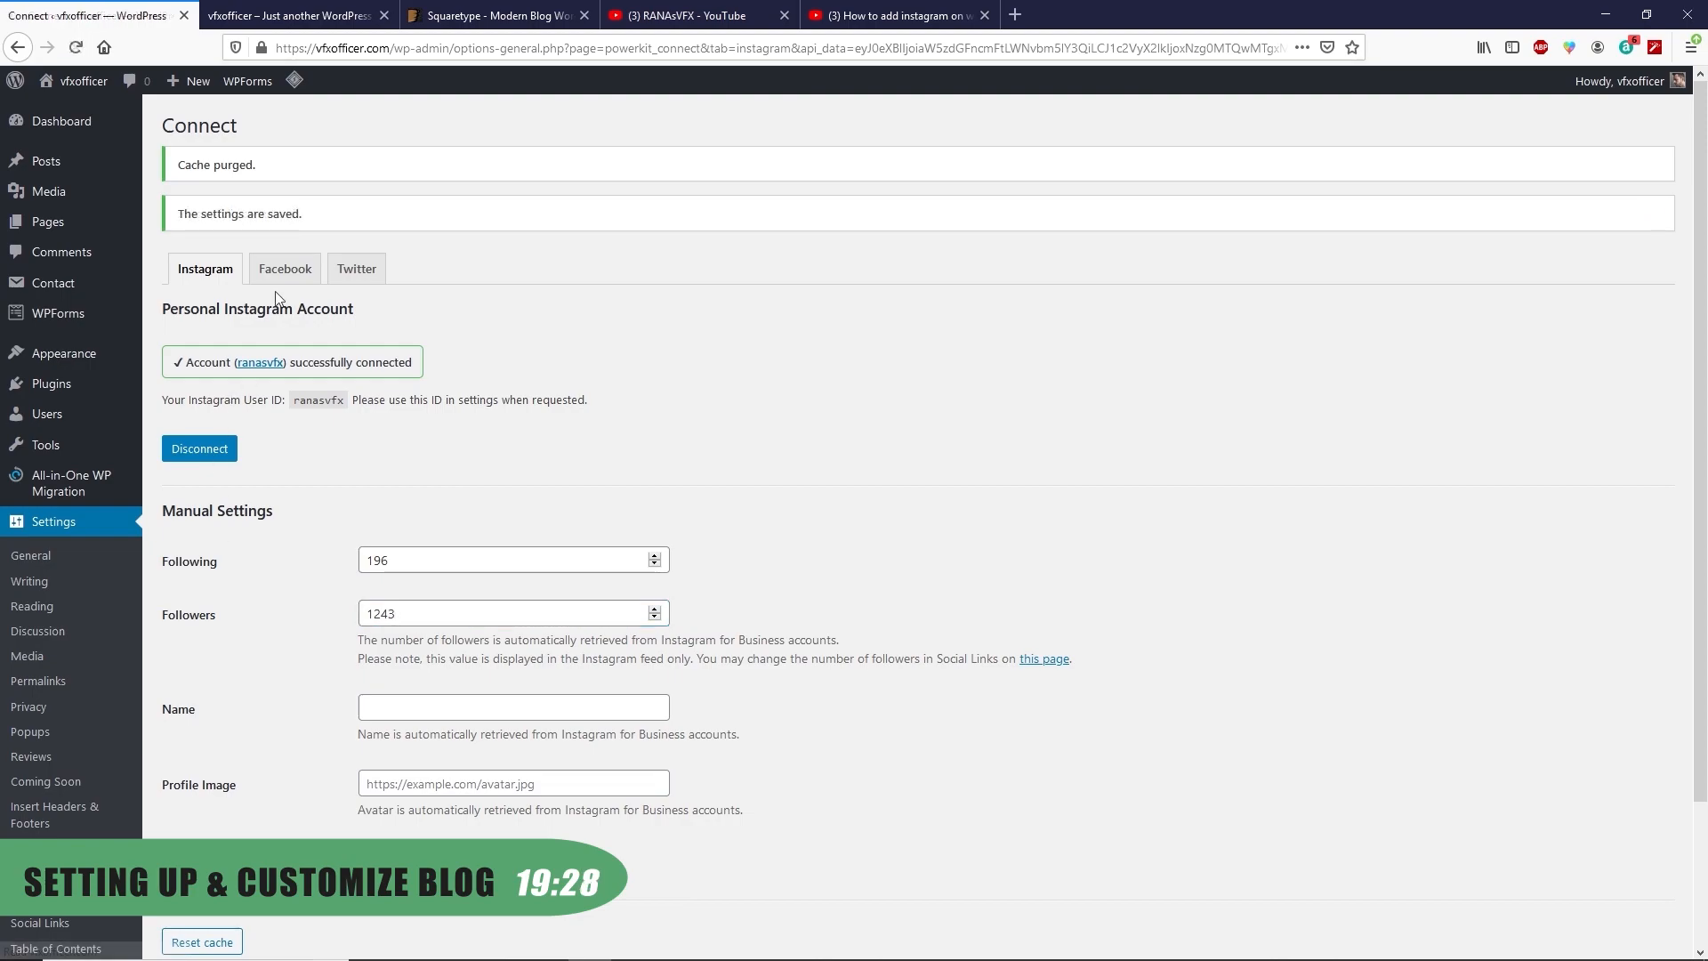
# Connect and authorize the Facebook and Twitter accounts
pyautogui.click(286, 271)
pyautogui.click(206, 274)
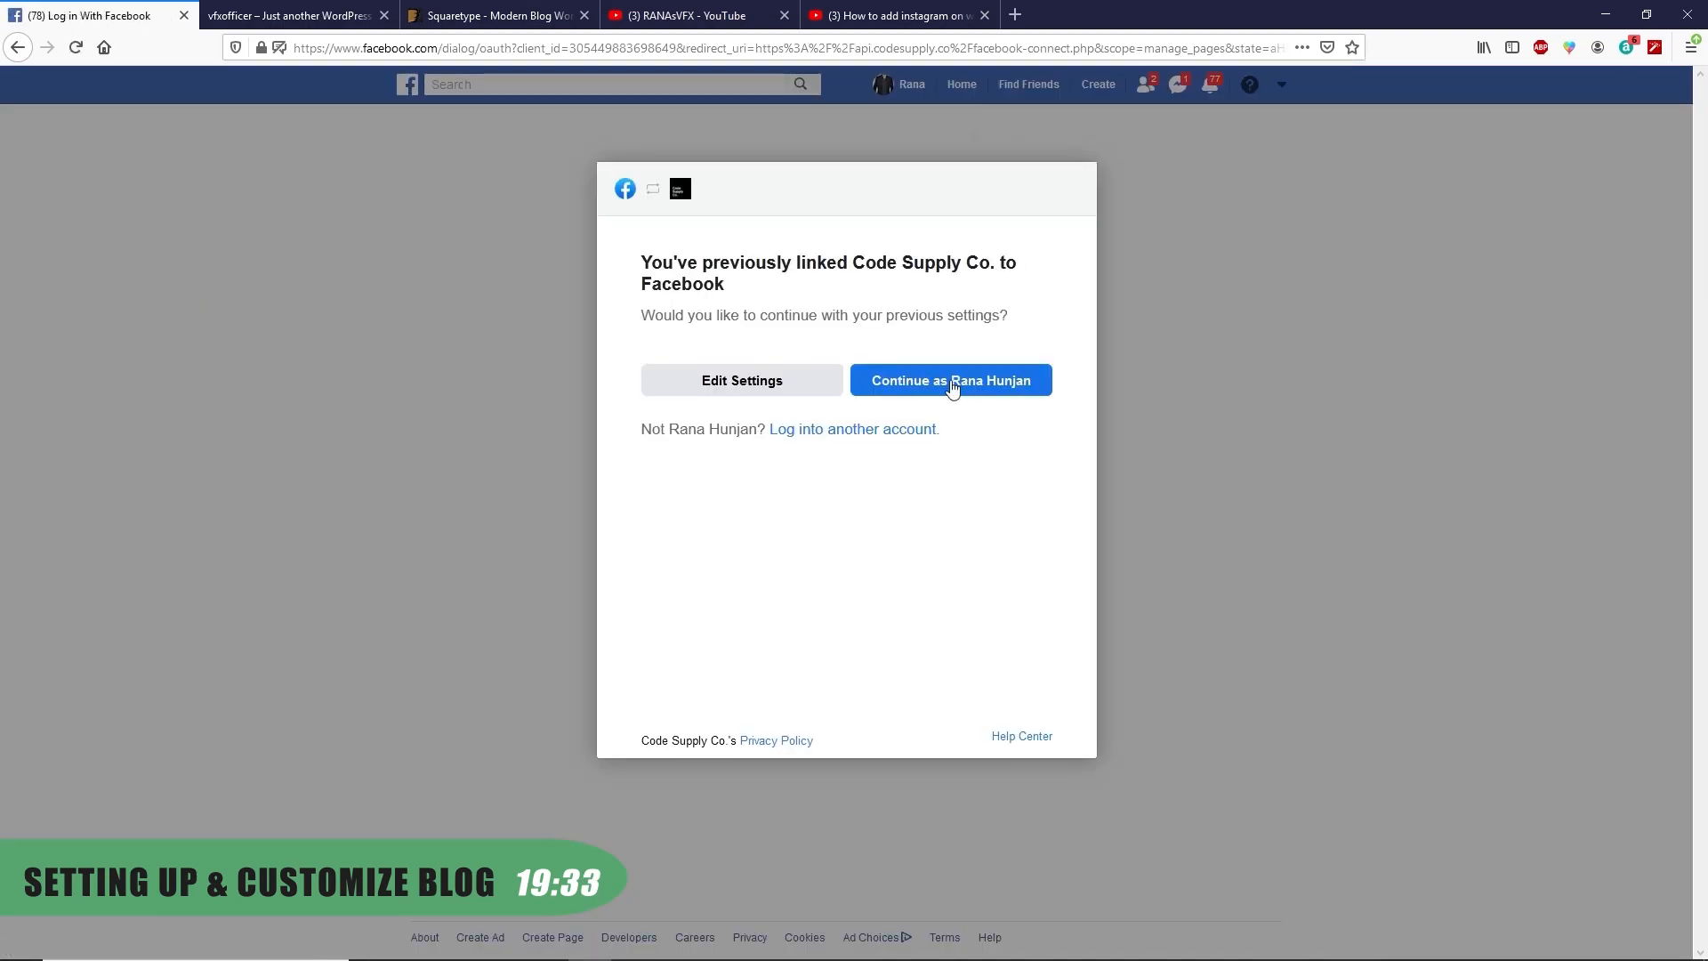
pyautogui.click(952, 387)
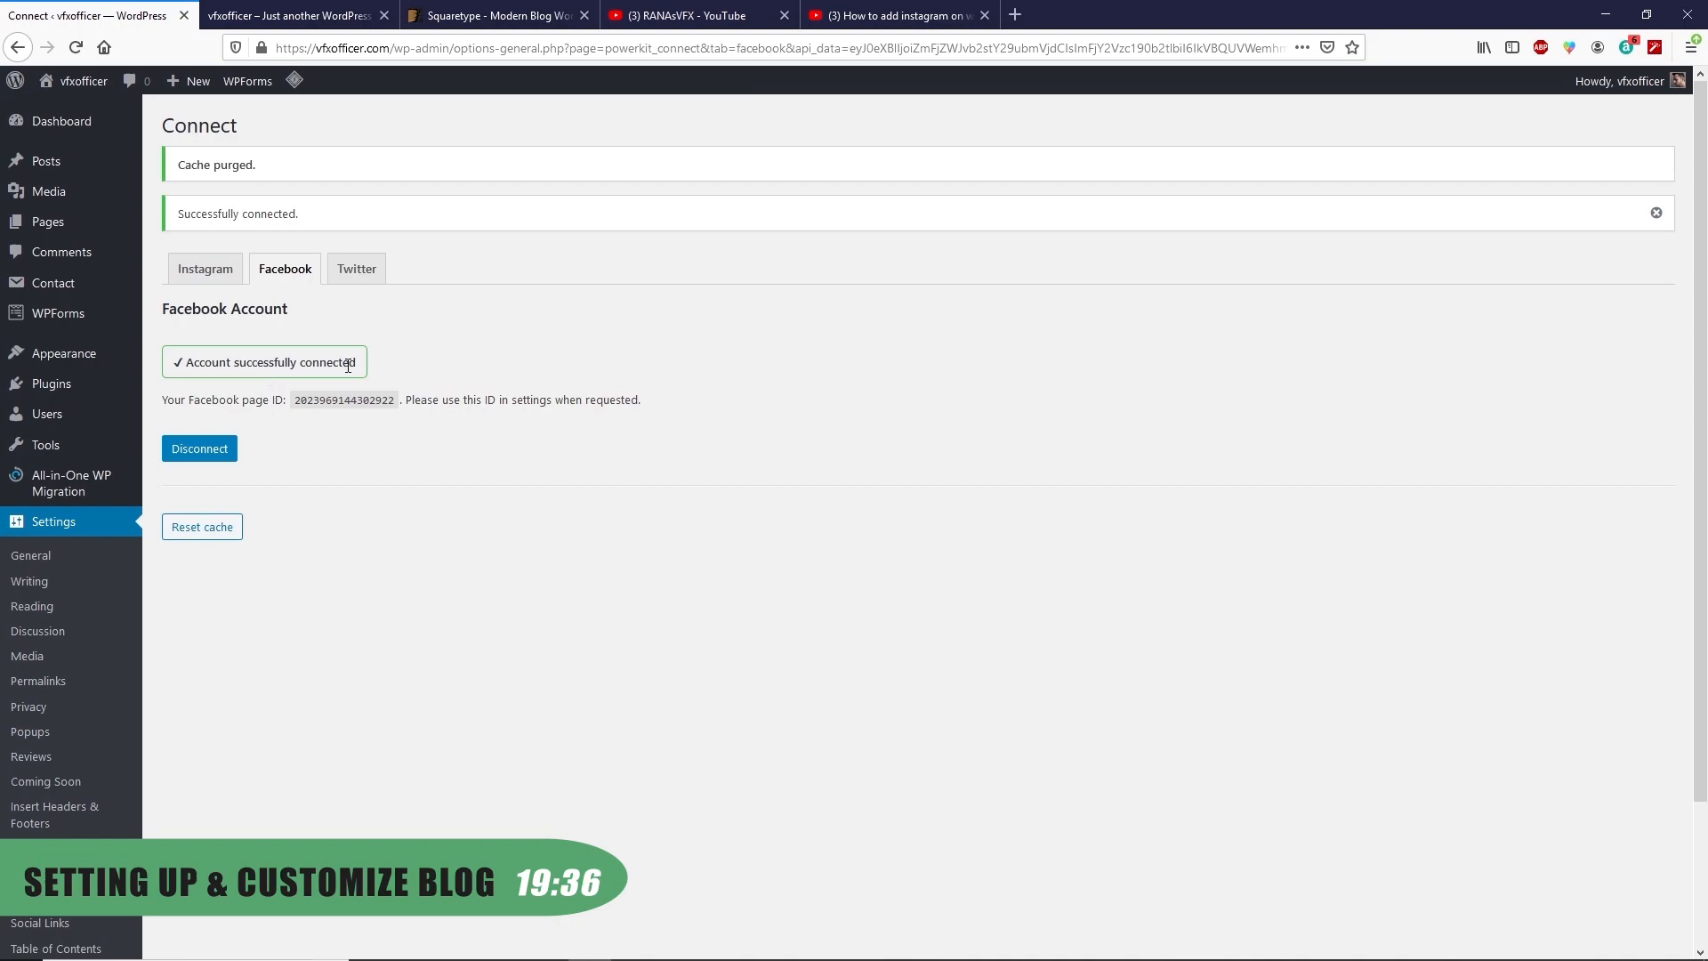
pyautogui.click(358, 272)
pyautogui.click(193, 272)
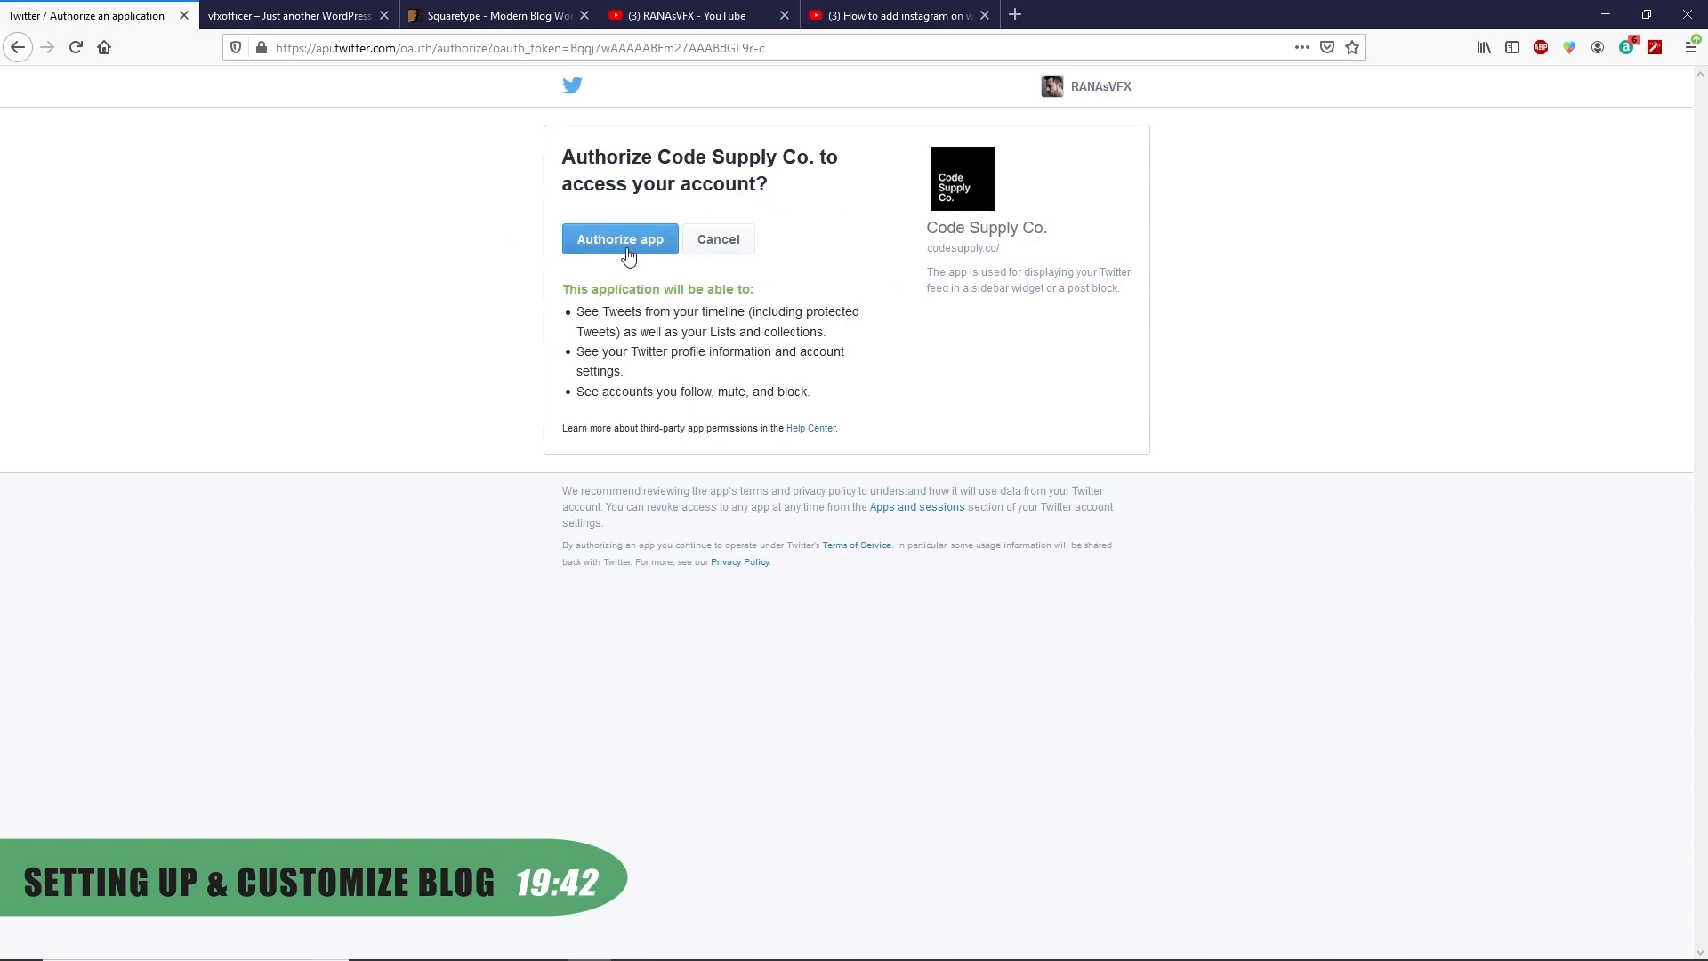
pyautogui.click(589, 248)
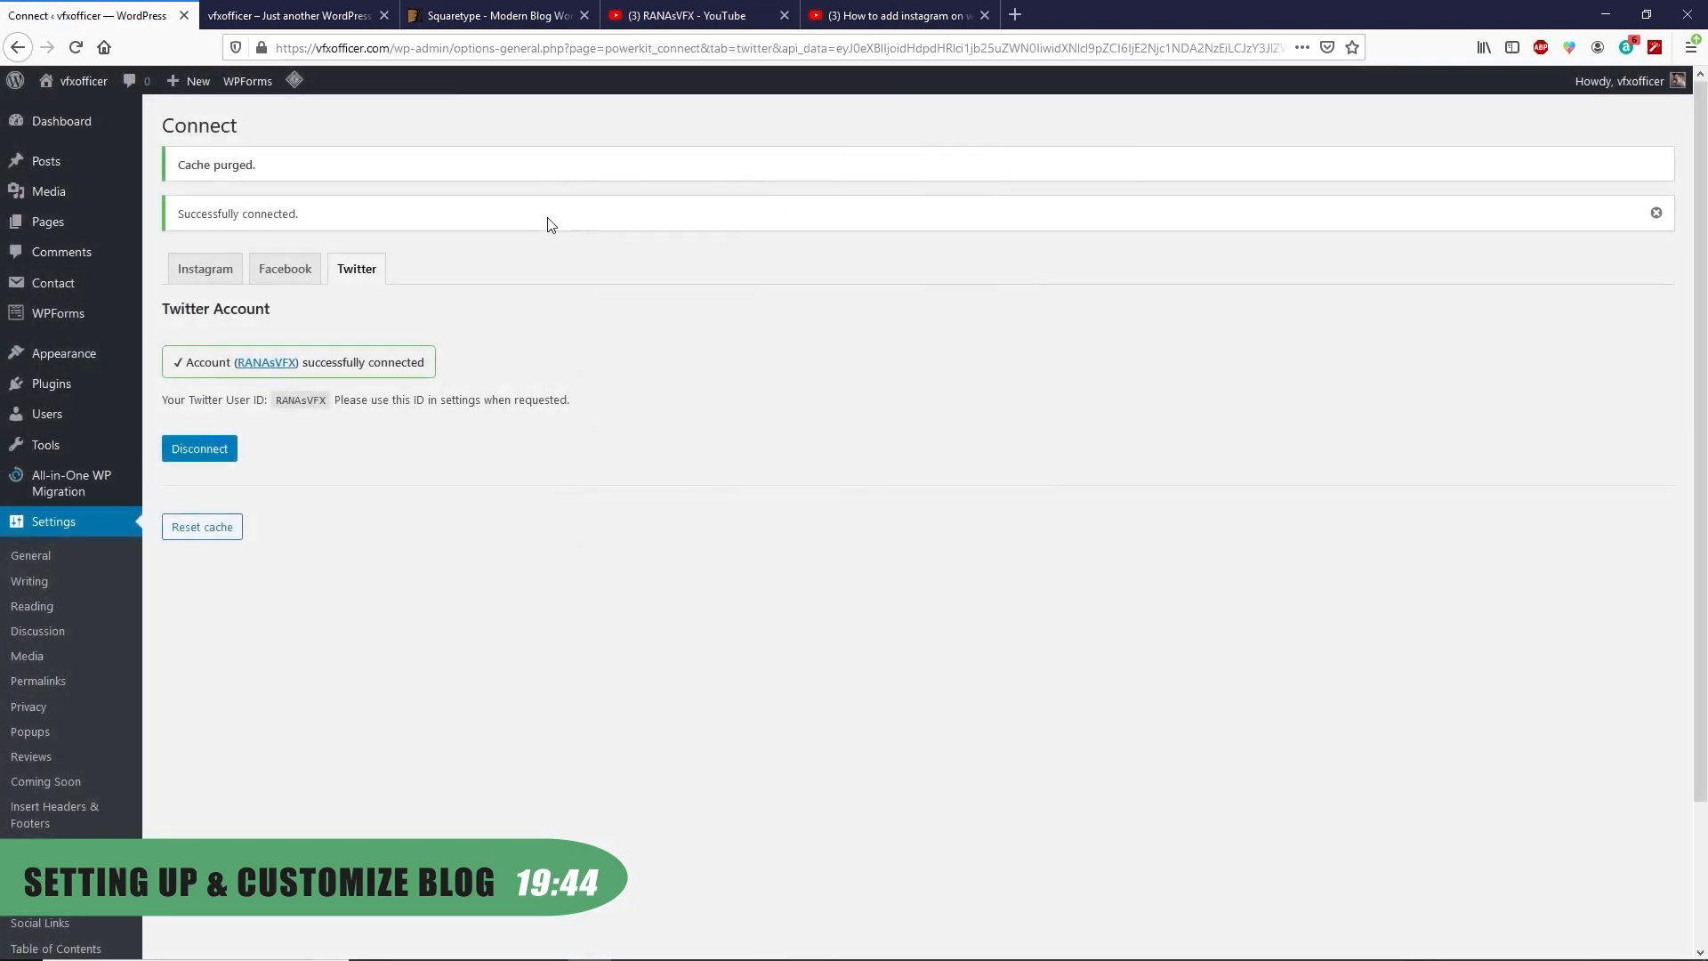
pyautogui.moveTo(80, 130)
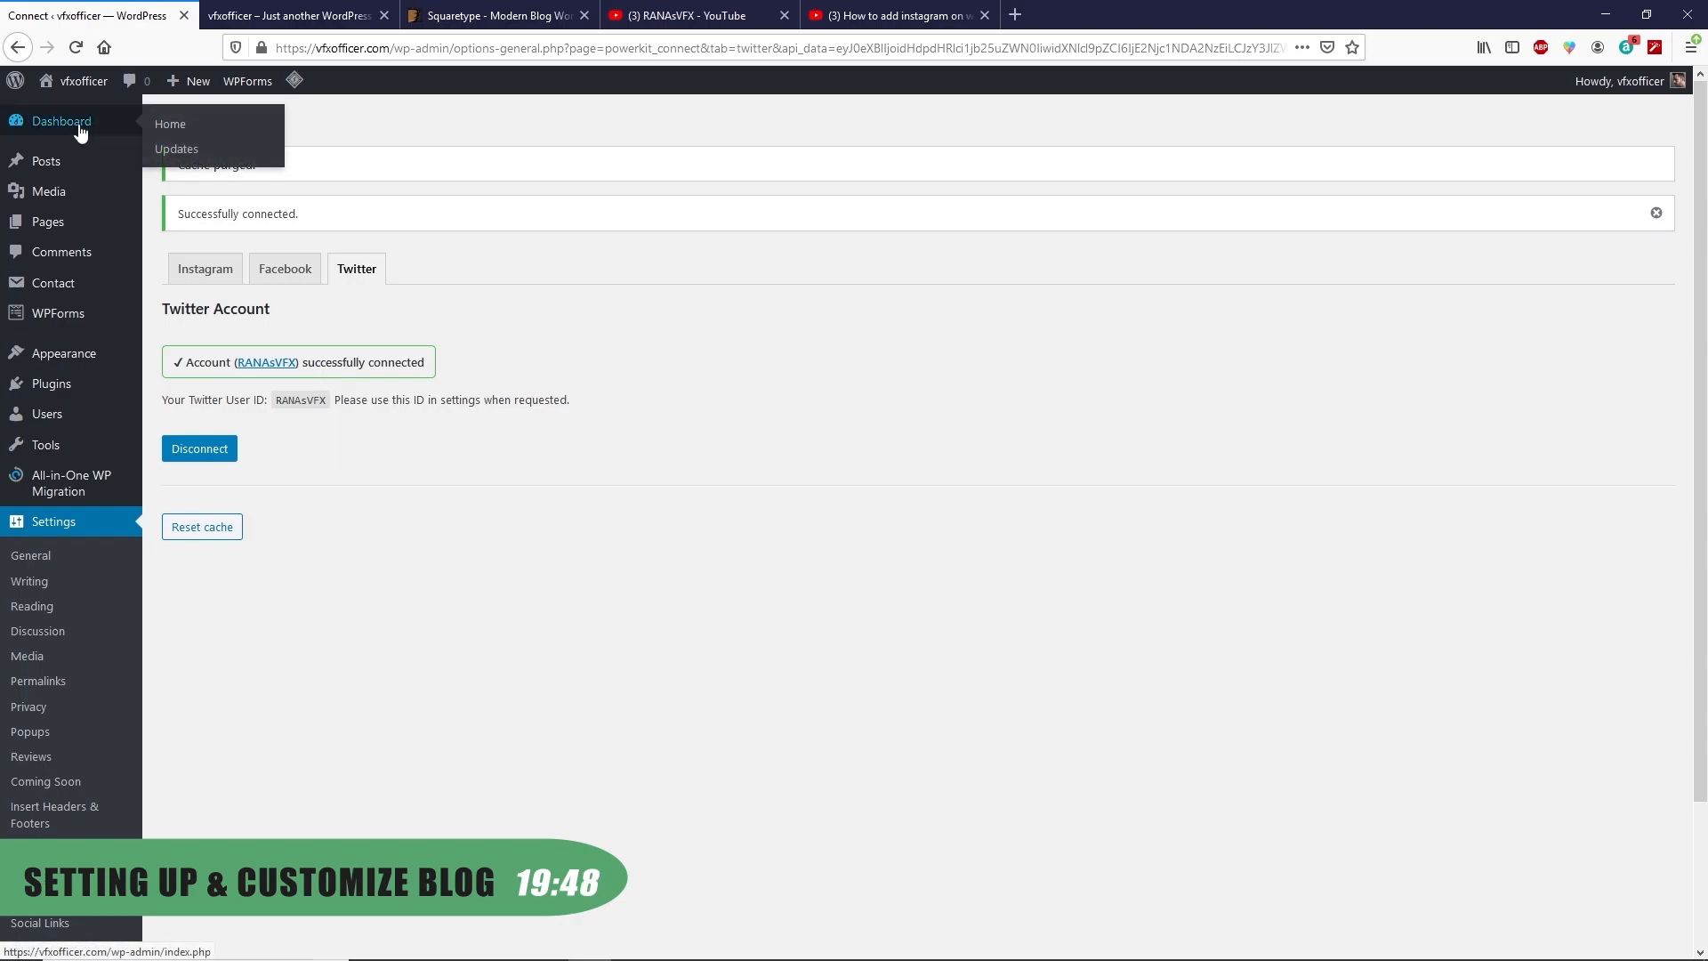
pyautogui.click(80, 130)
# Activate the Squaretype theme demo in the Customizer, accepting the customization reset warning
pyautogui.click(300, 11)
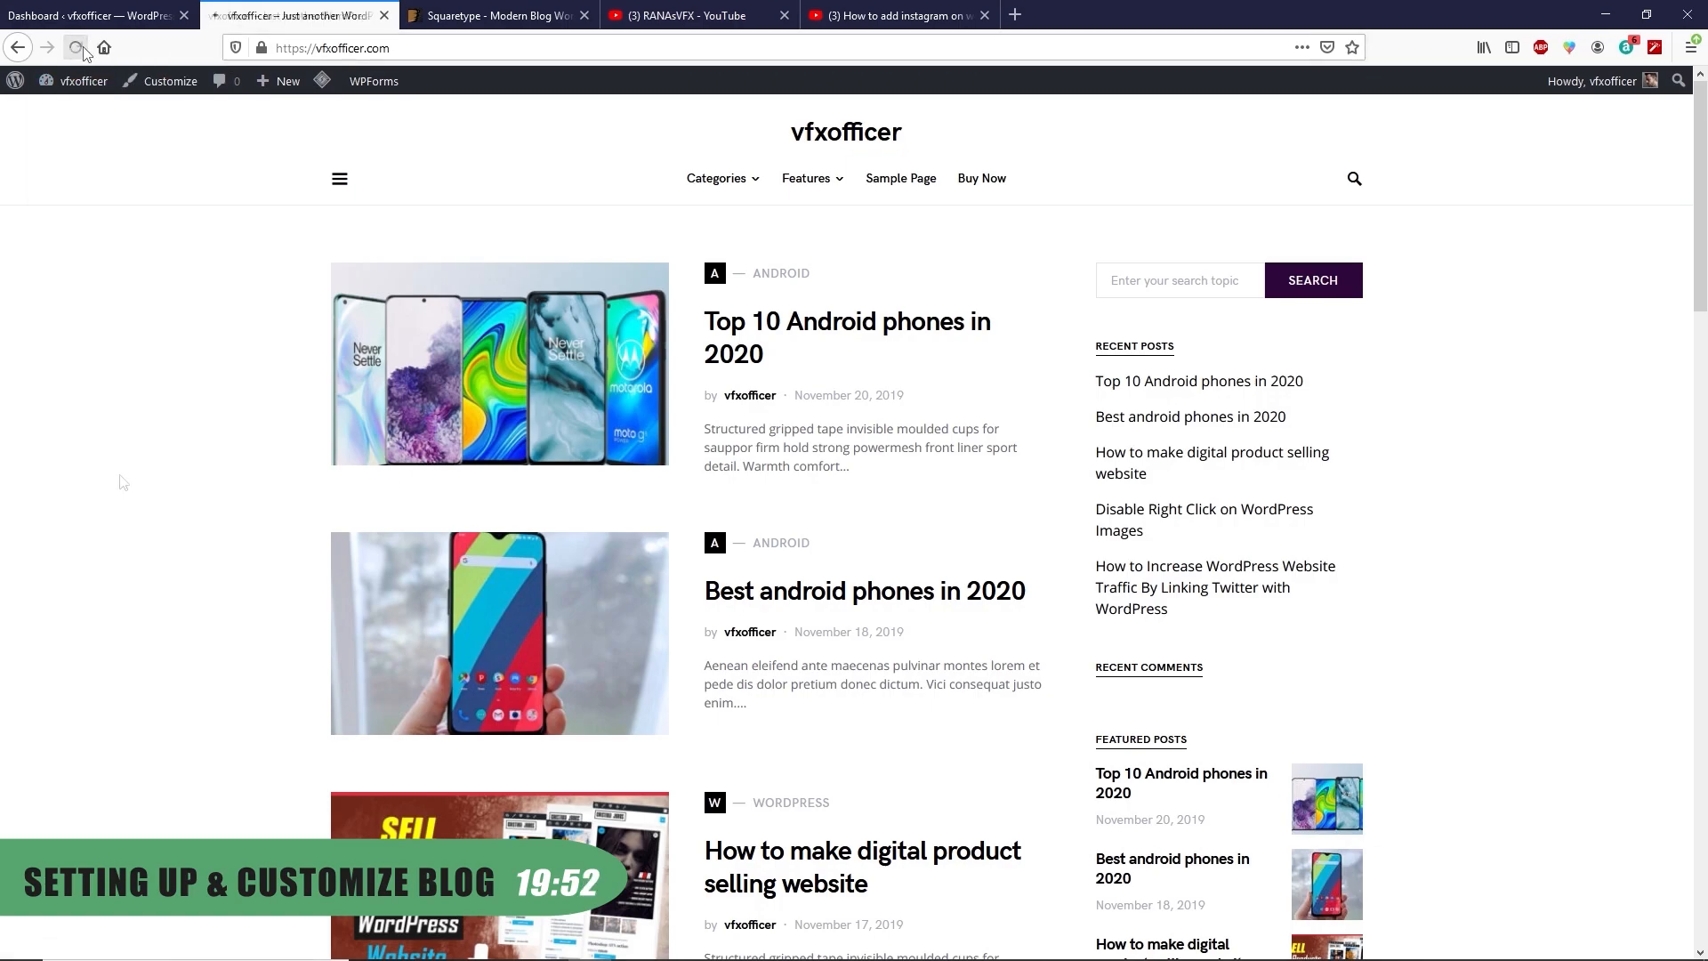
pyautogui.click(165, 81)
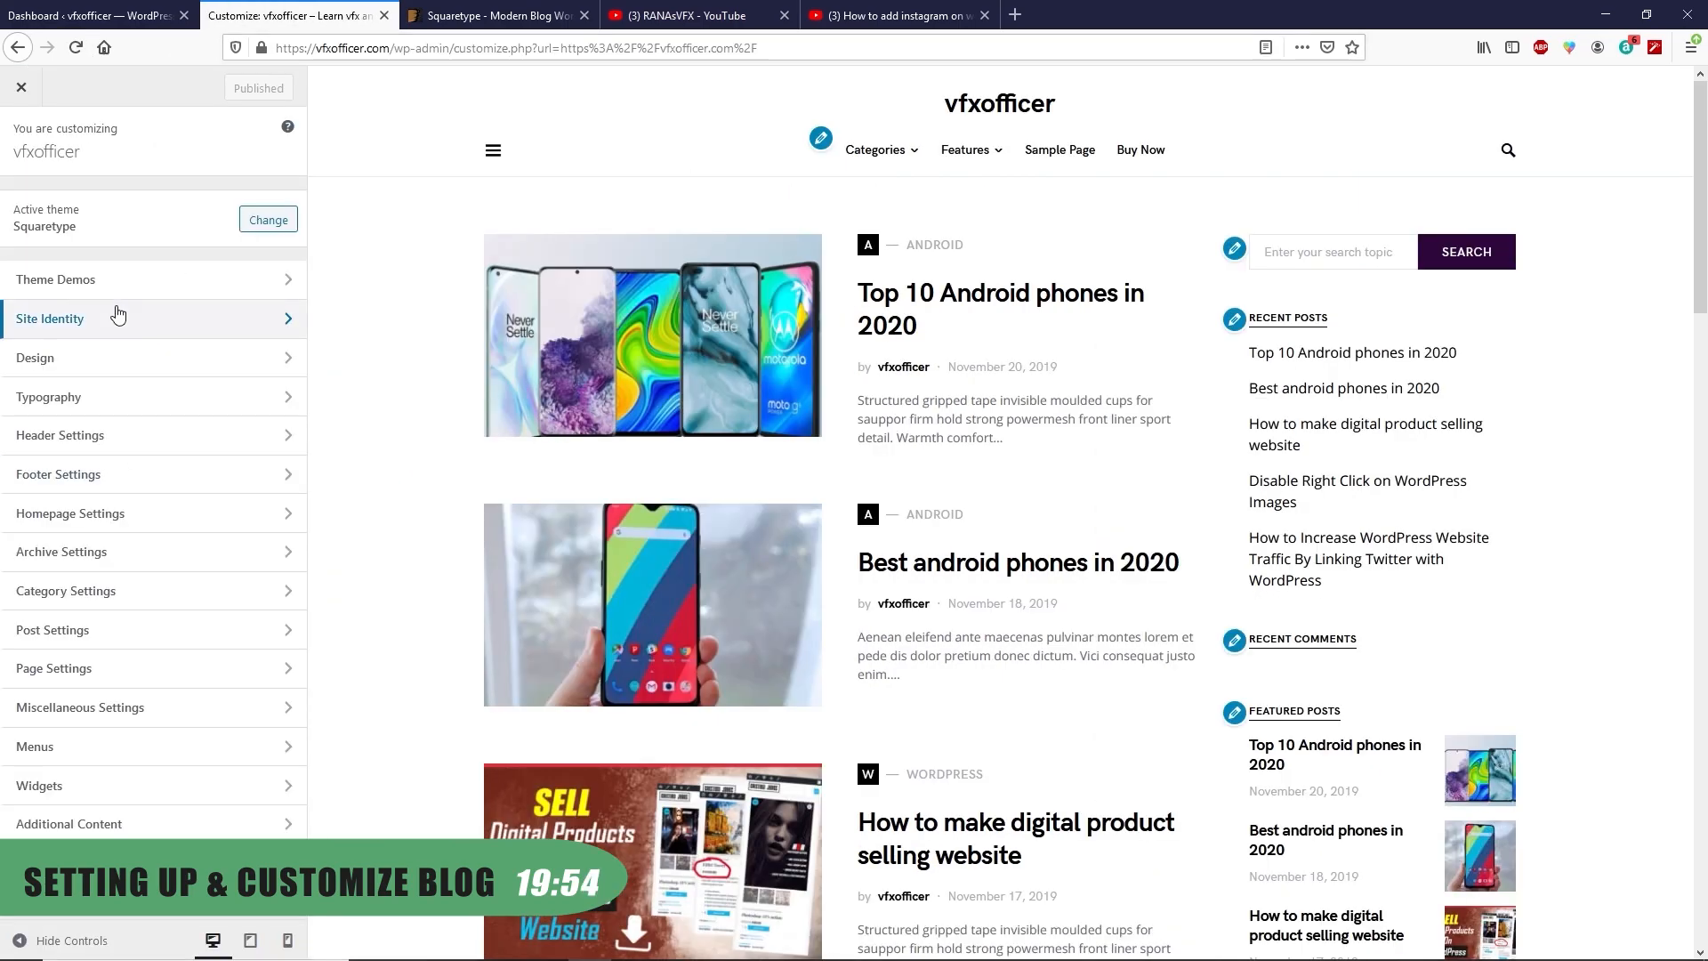
pyautogui.click(116, 295)
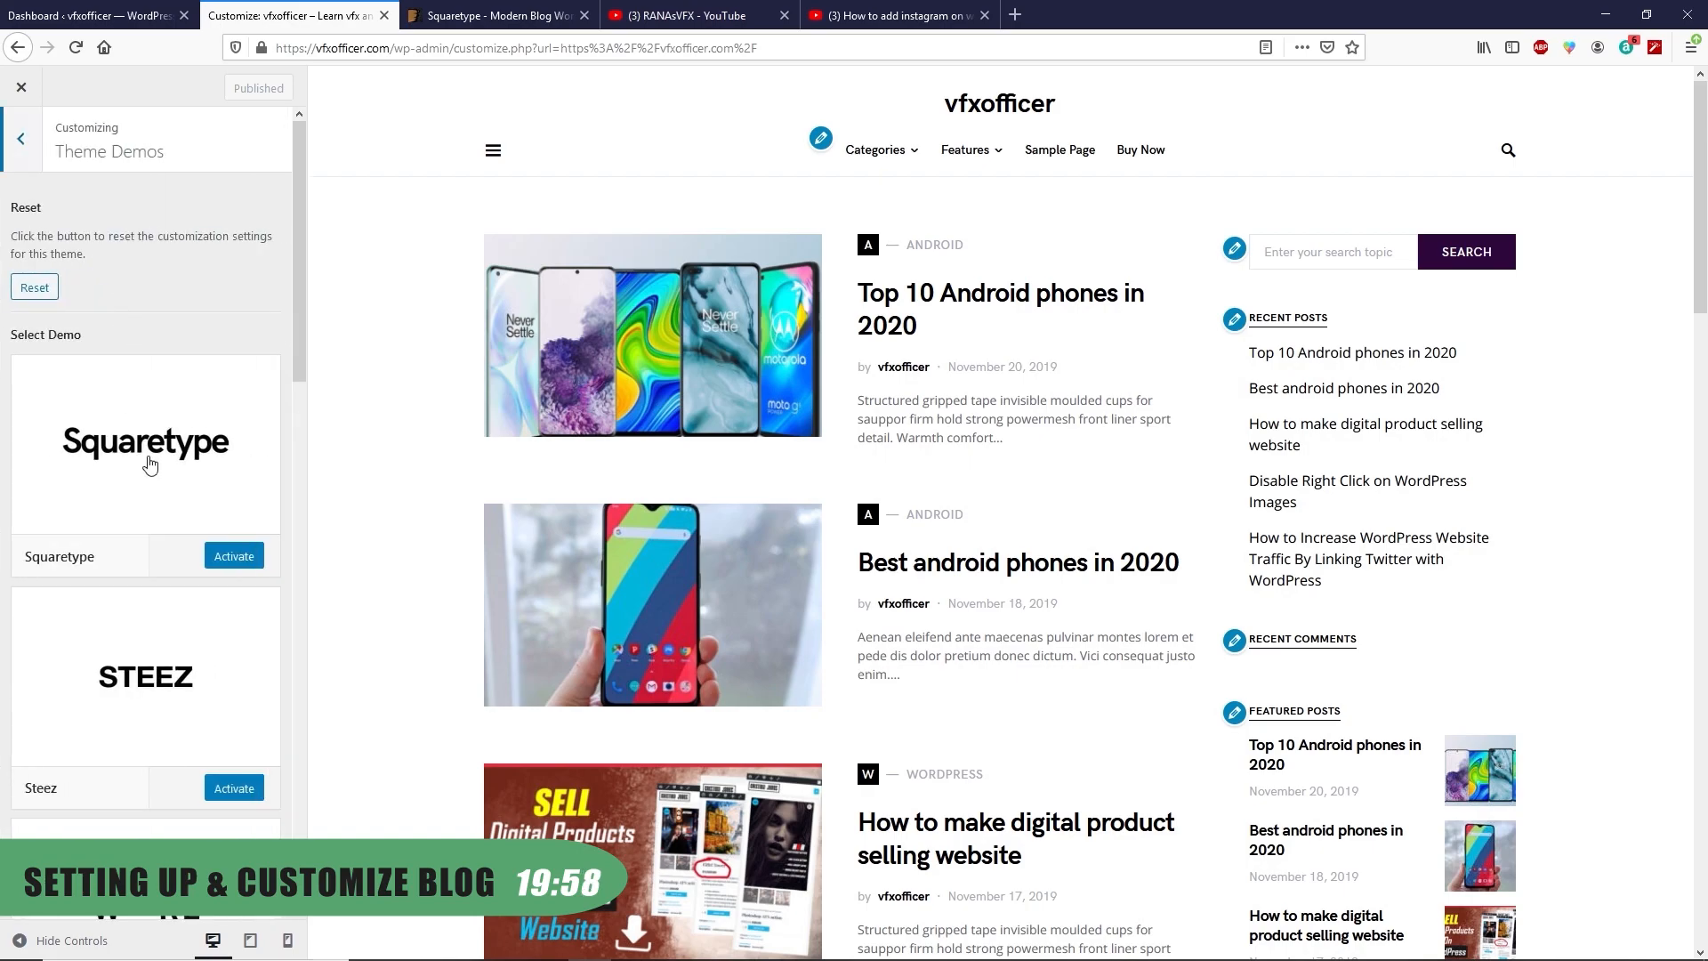
pyautogui.click(216, 558)
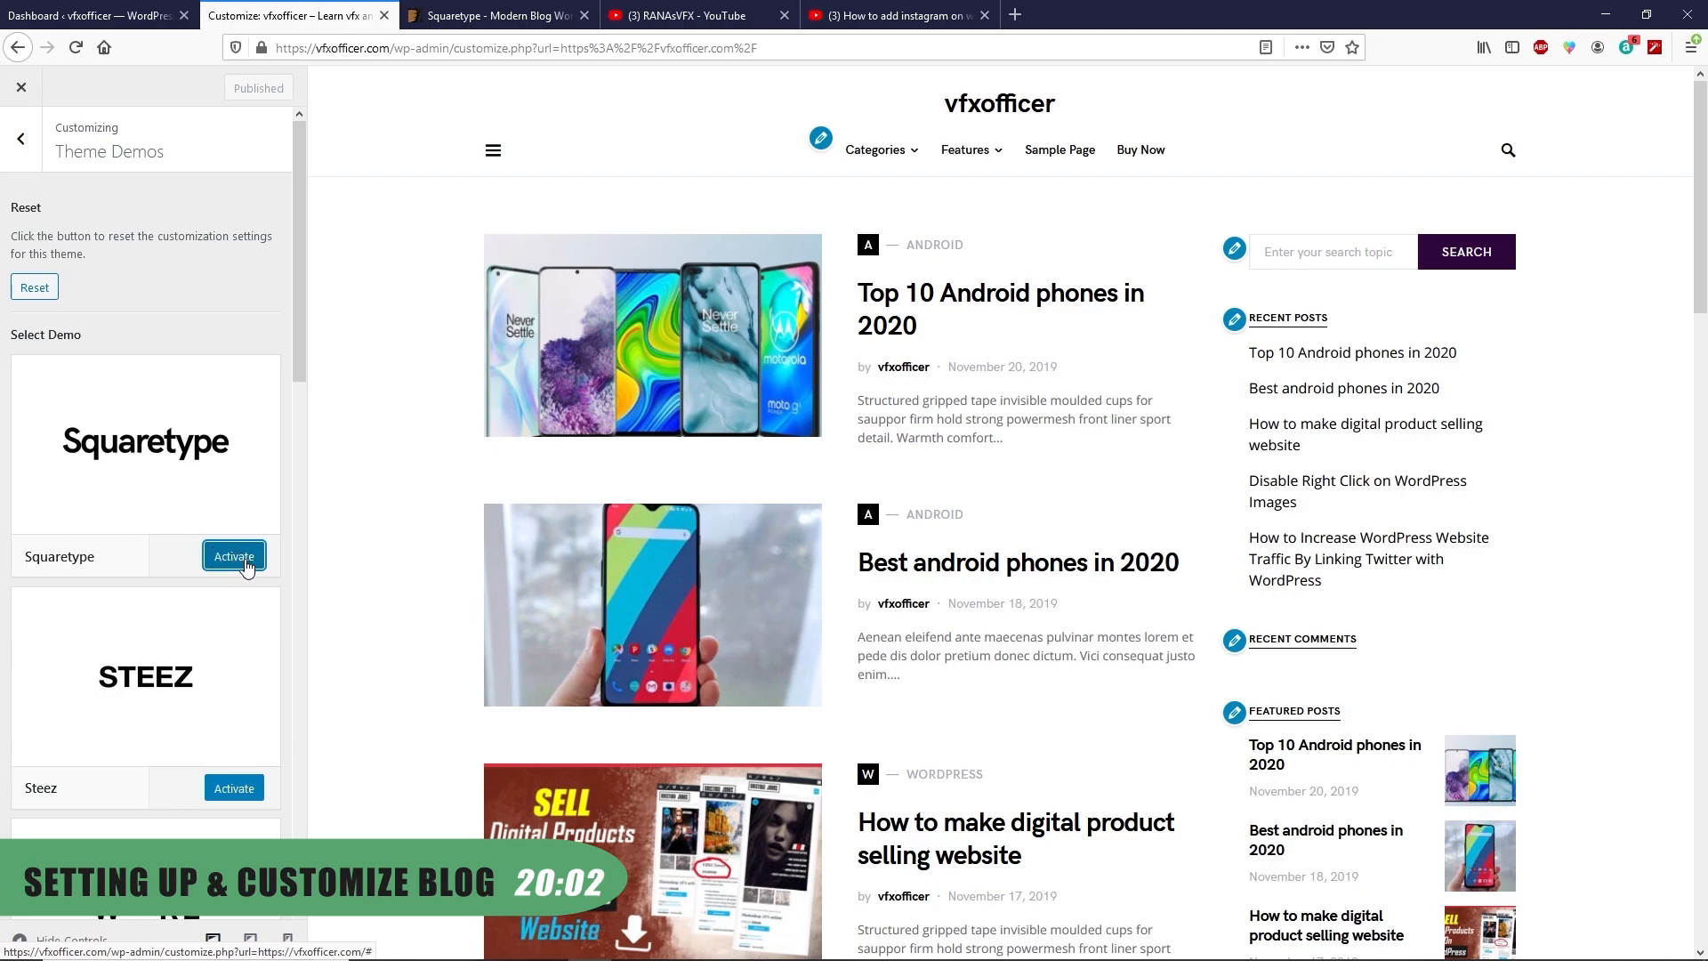
pyautogui.click(246, 564)
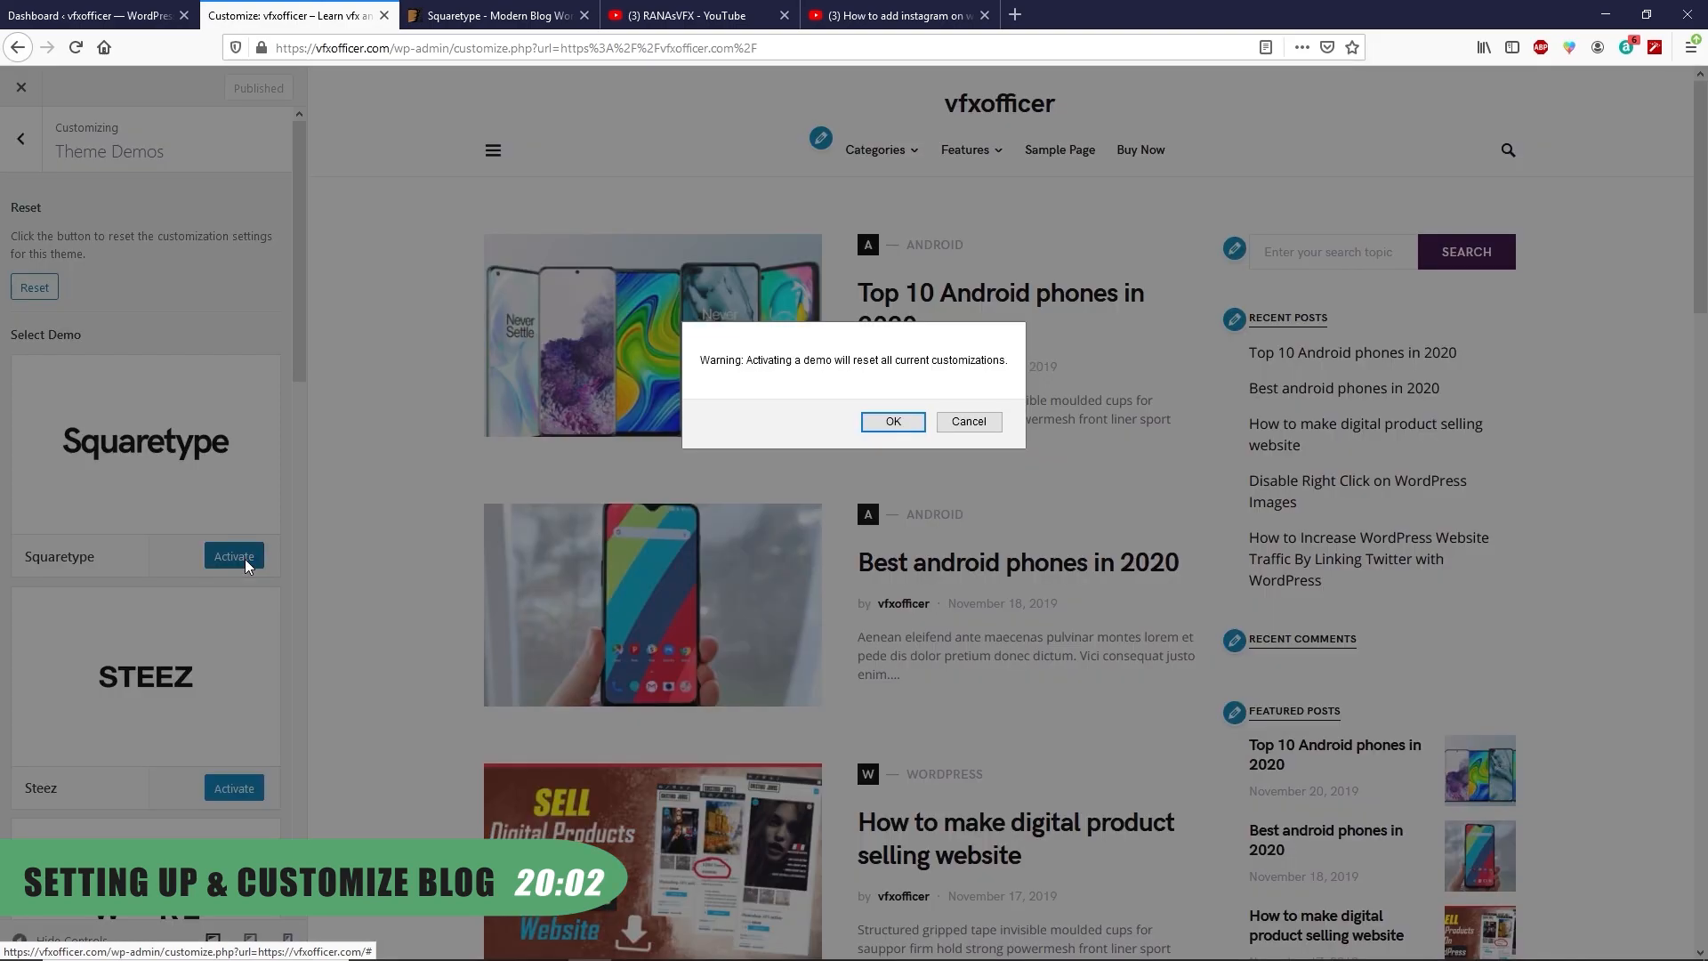
pyautogui.click(893, 422)
pyautogui.scroll(-5, 777, 712)
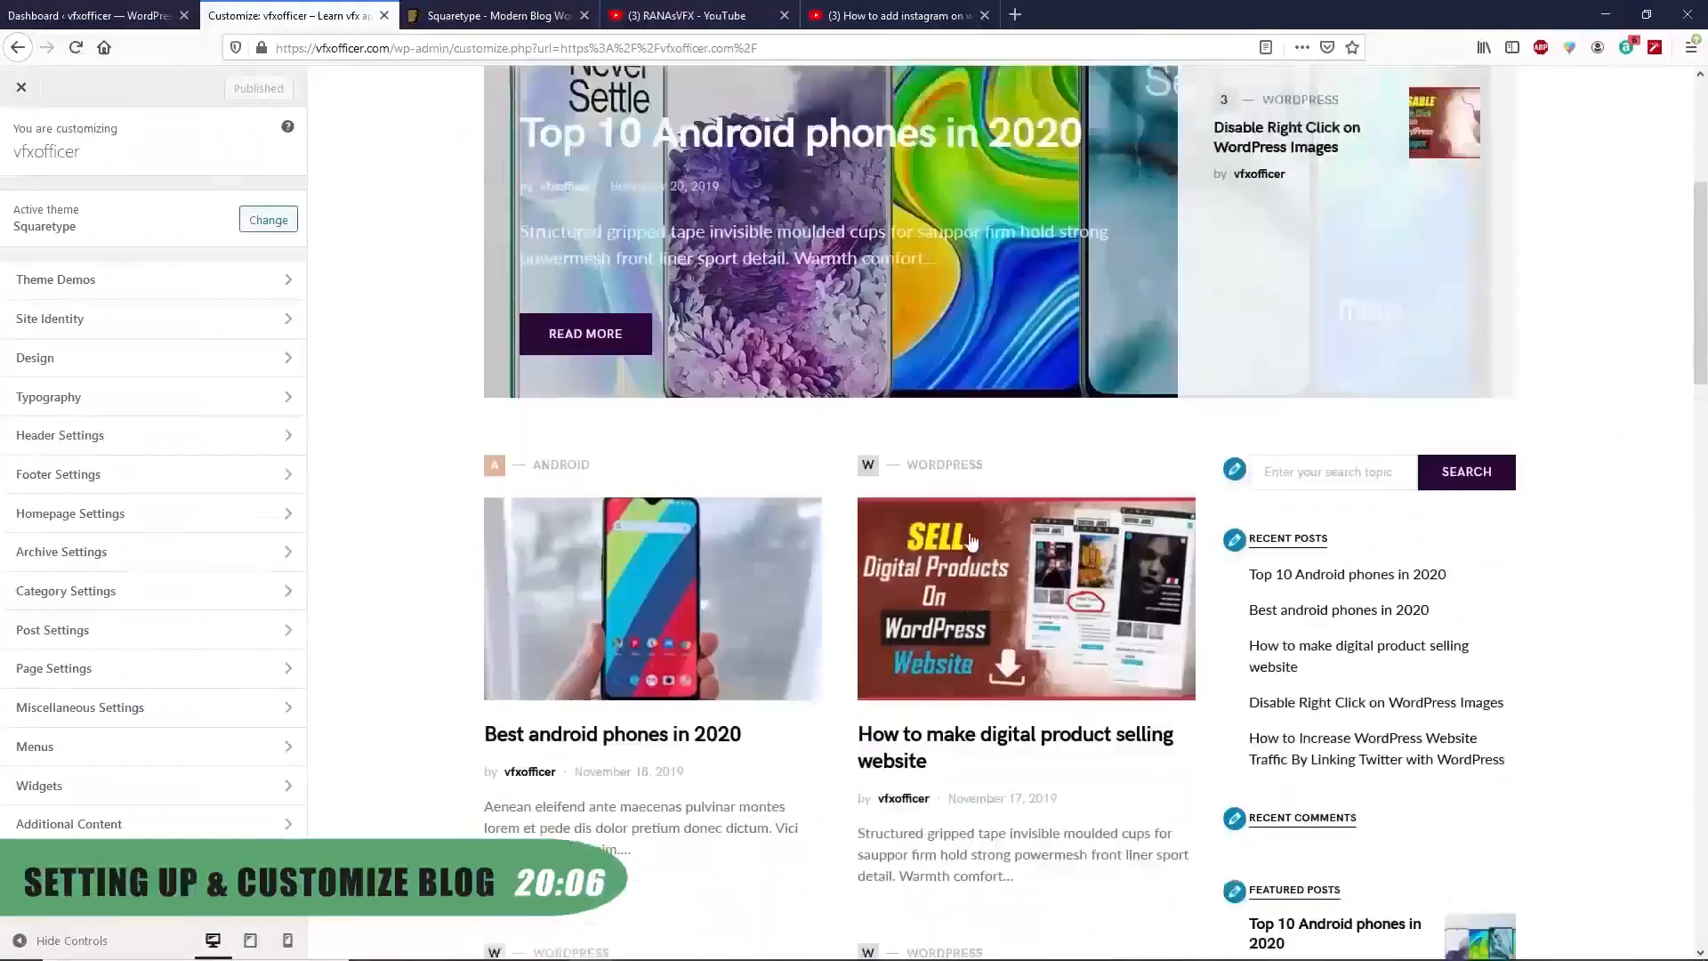
pyautogui.scroll(-5, 681, 557)
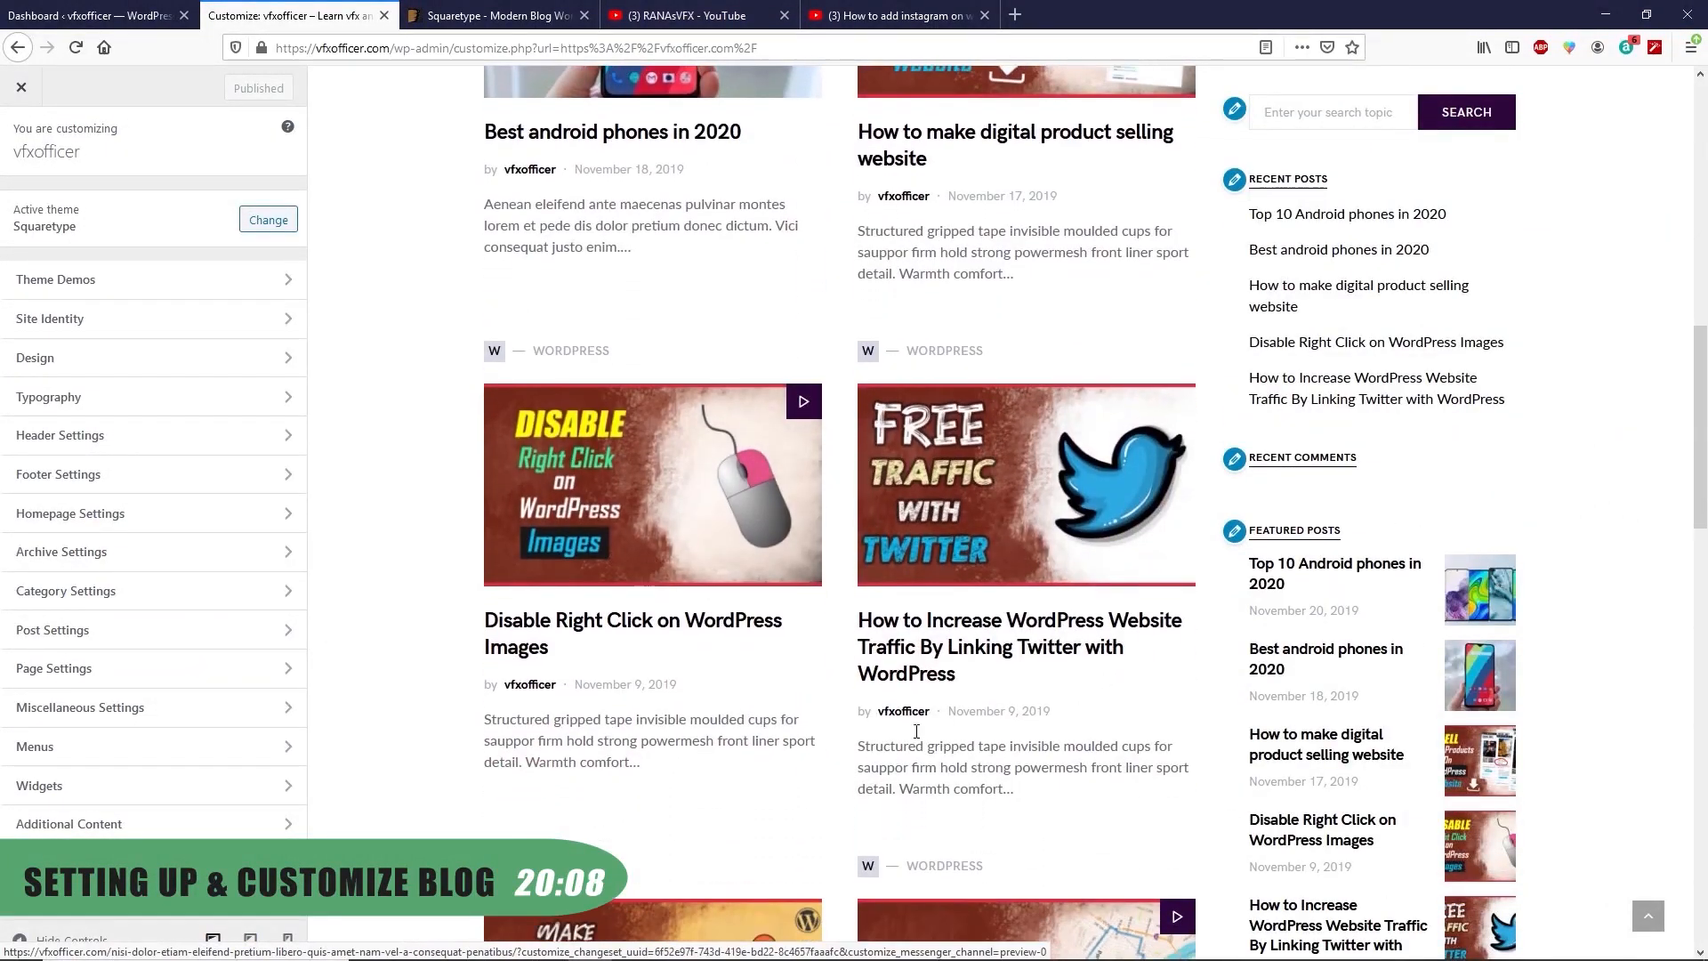
pyautogui.scroll(10, 788, 650)
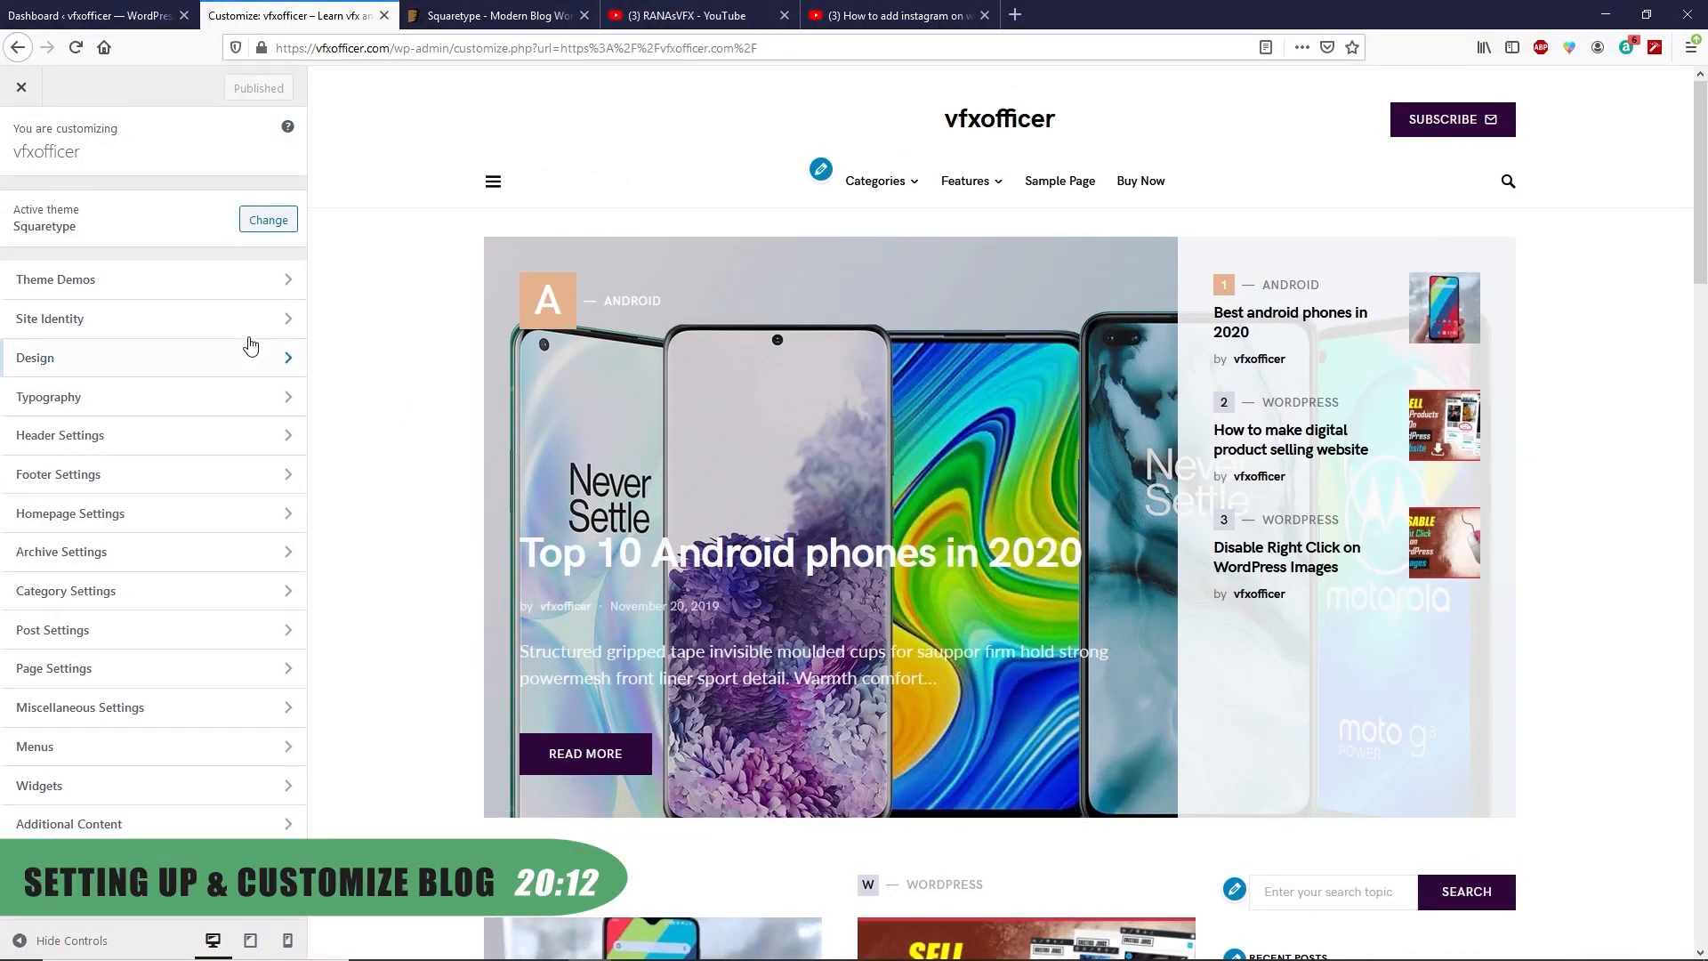
# Upload the Pixel Dude image and set it as the main logo in Site Identity
pyautogui.click(166, 325)
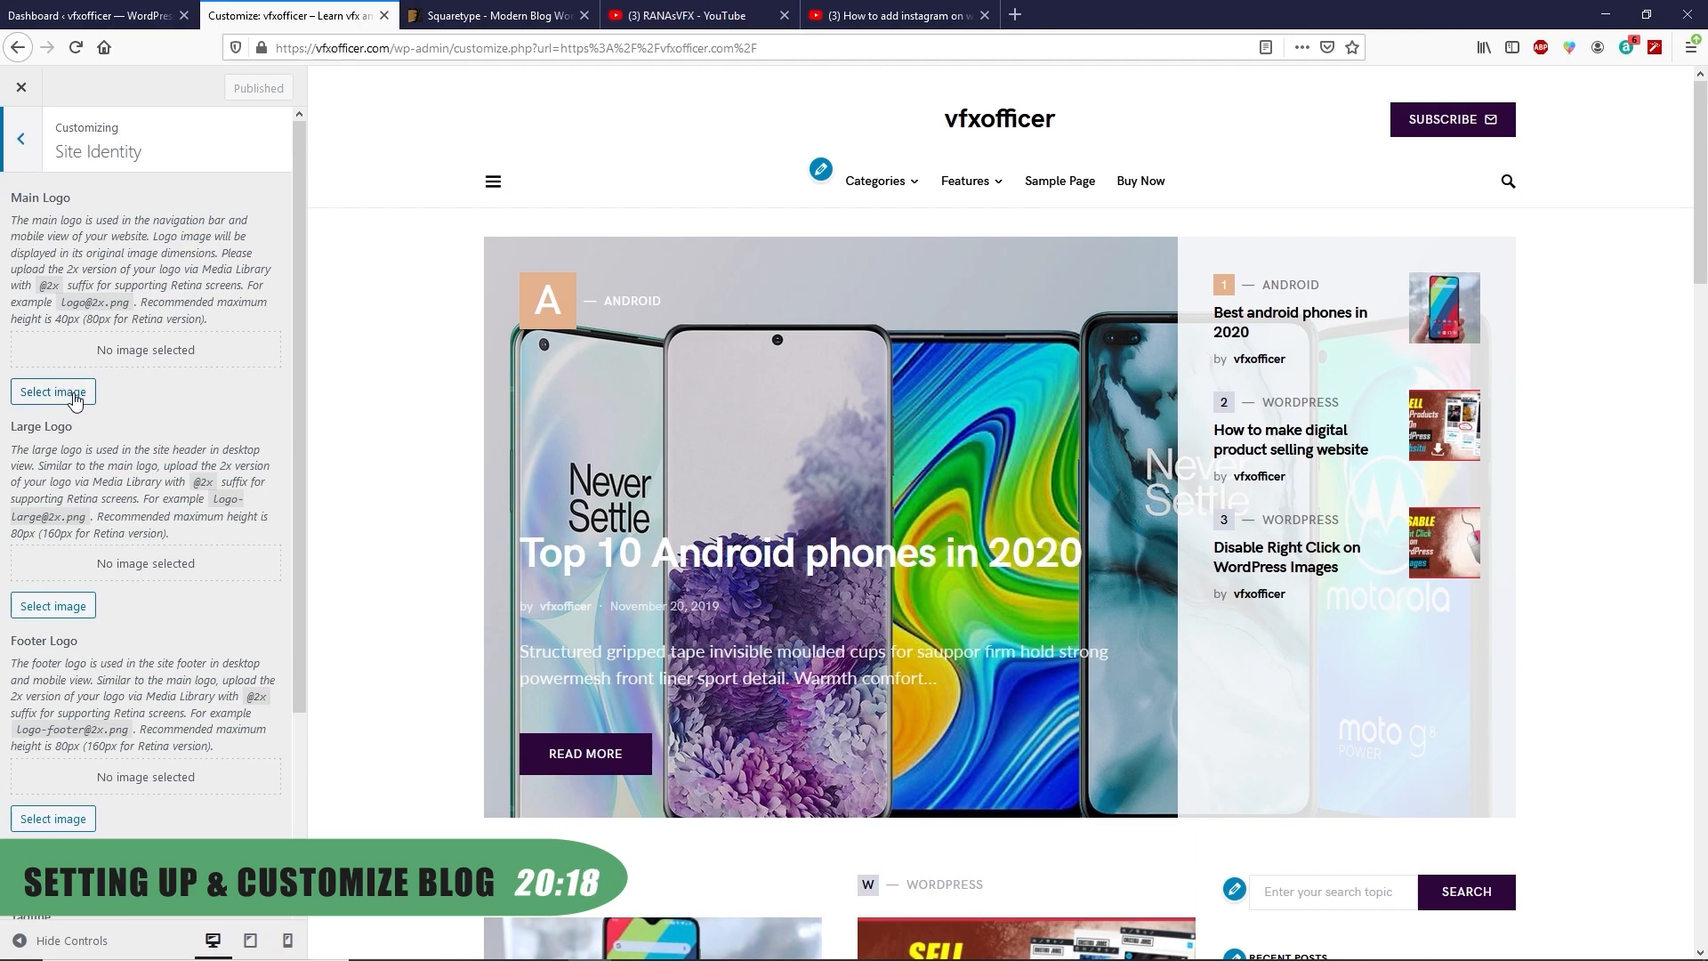
pyautogui.click(75, 393)
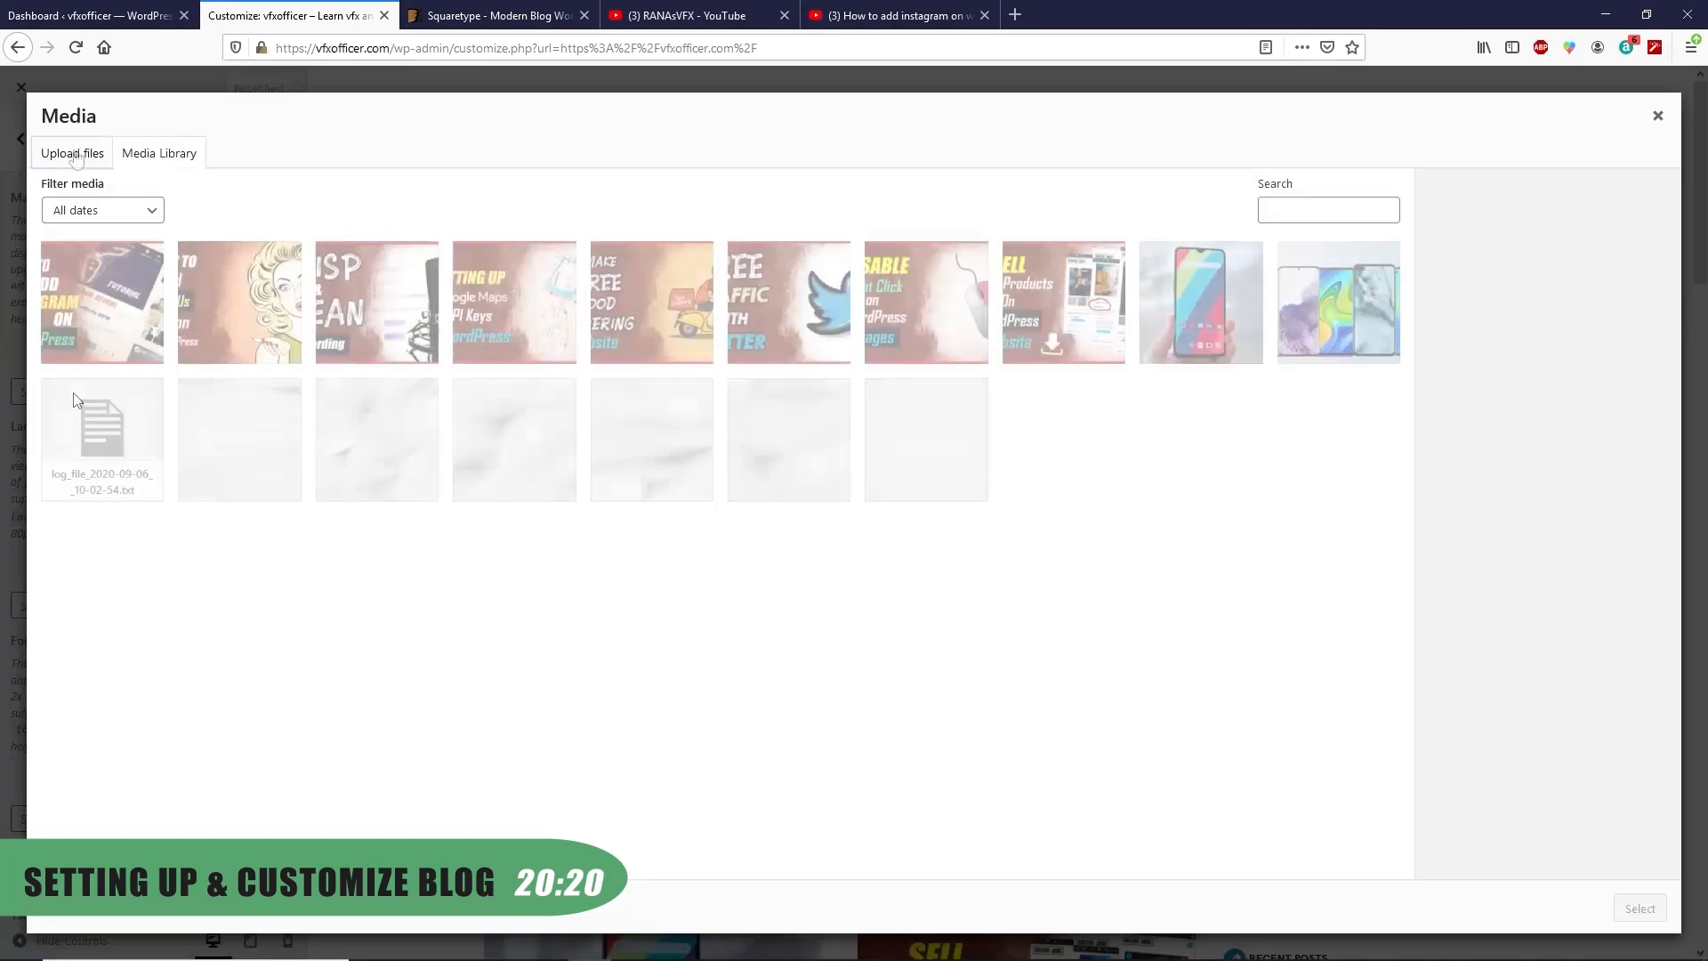
pyautogui.click(73, 153)
pyautogui.click(854, 478)
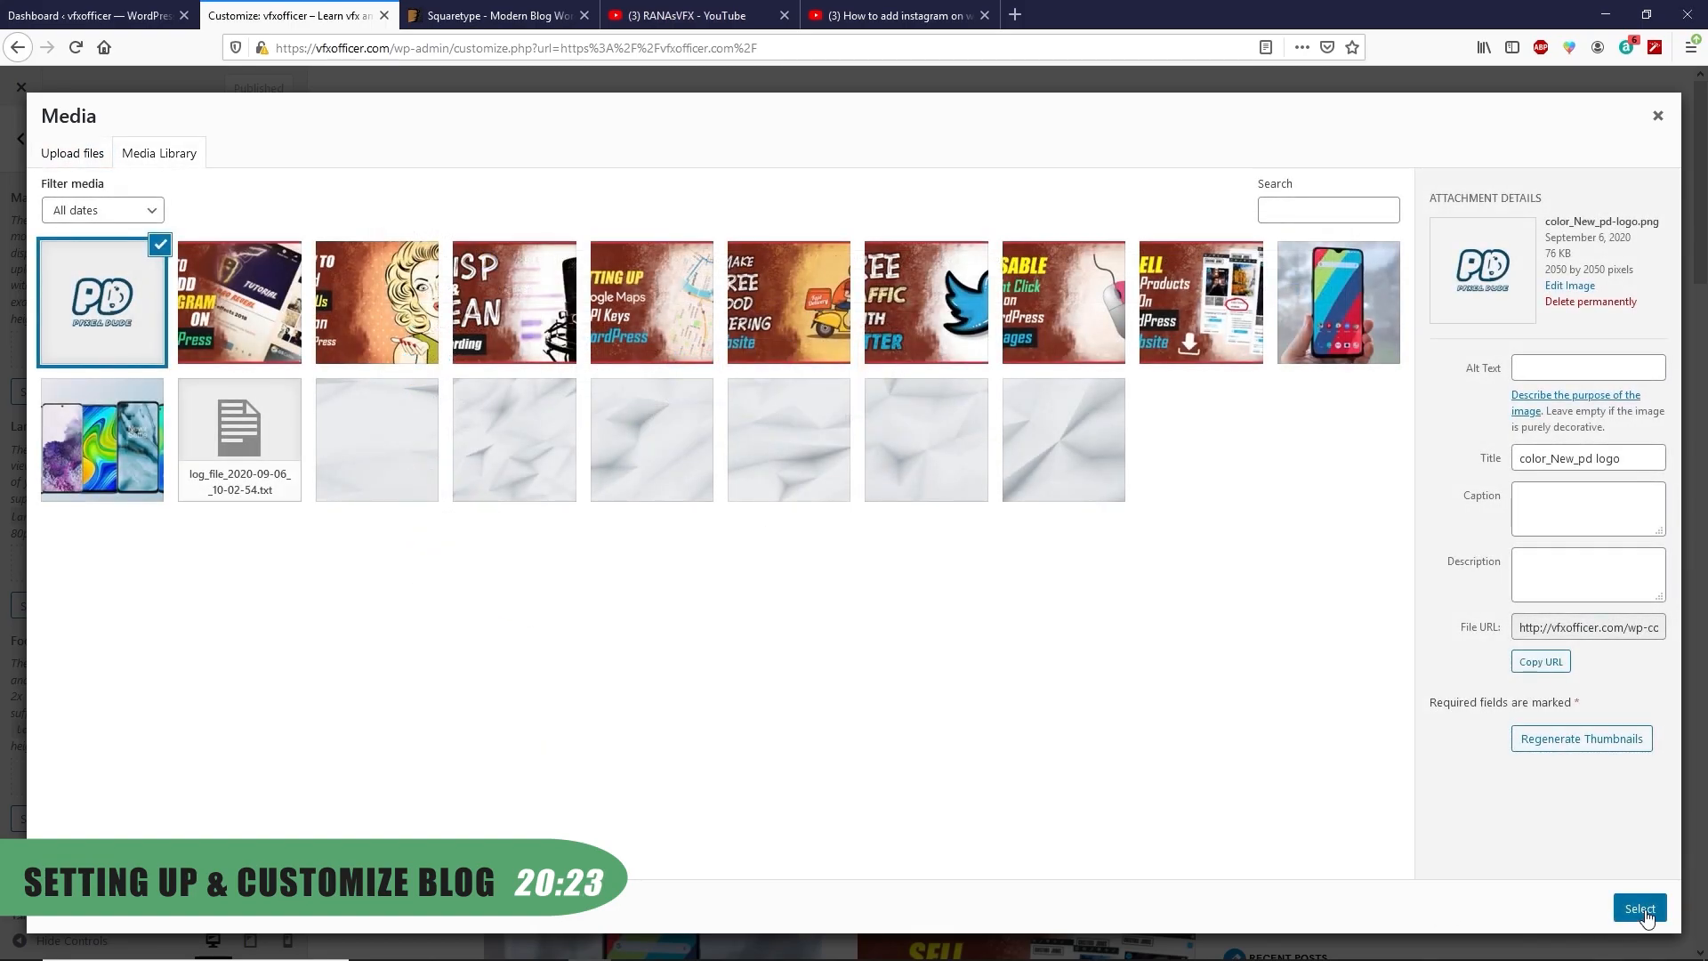
pyautogui.click(1639, 909)
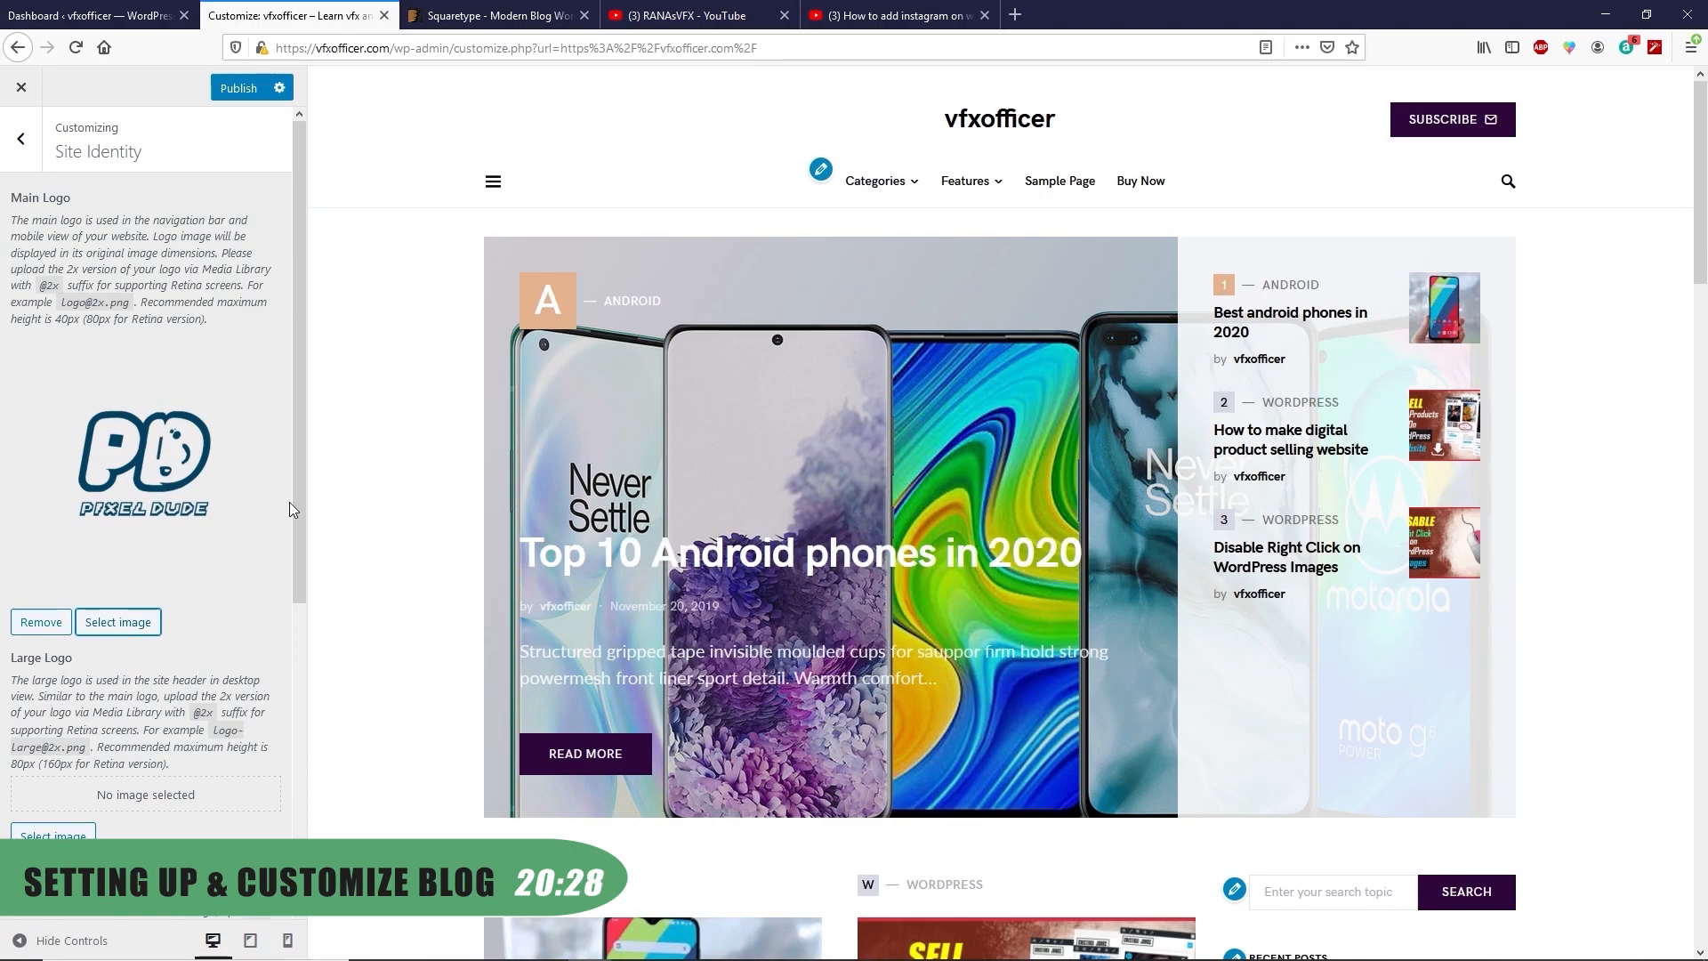
# Set the Pixel Dude image as the footer logo
pyautogui.scroll(-5, 151, 373)
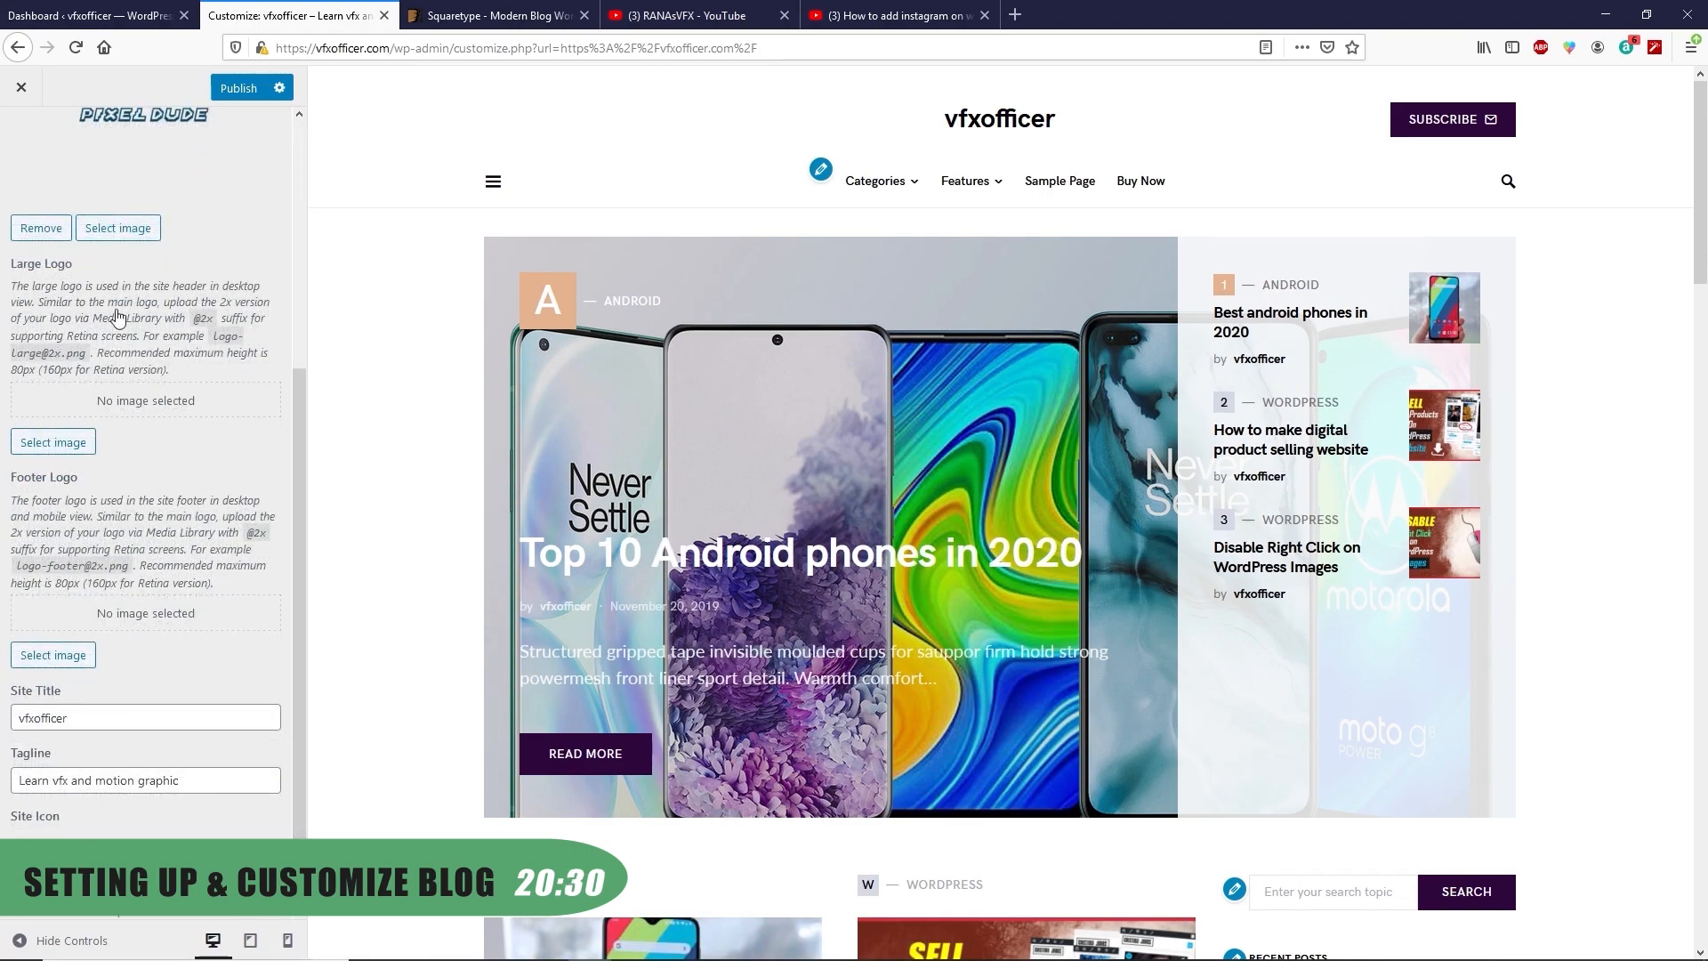
pyautogui.scroll(-1, 89, 534)
pyautogui.click(61, 579)
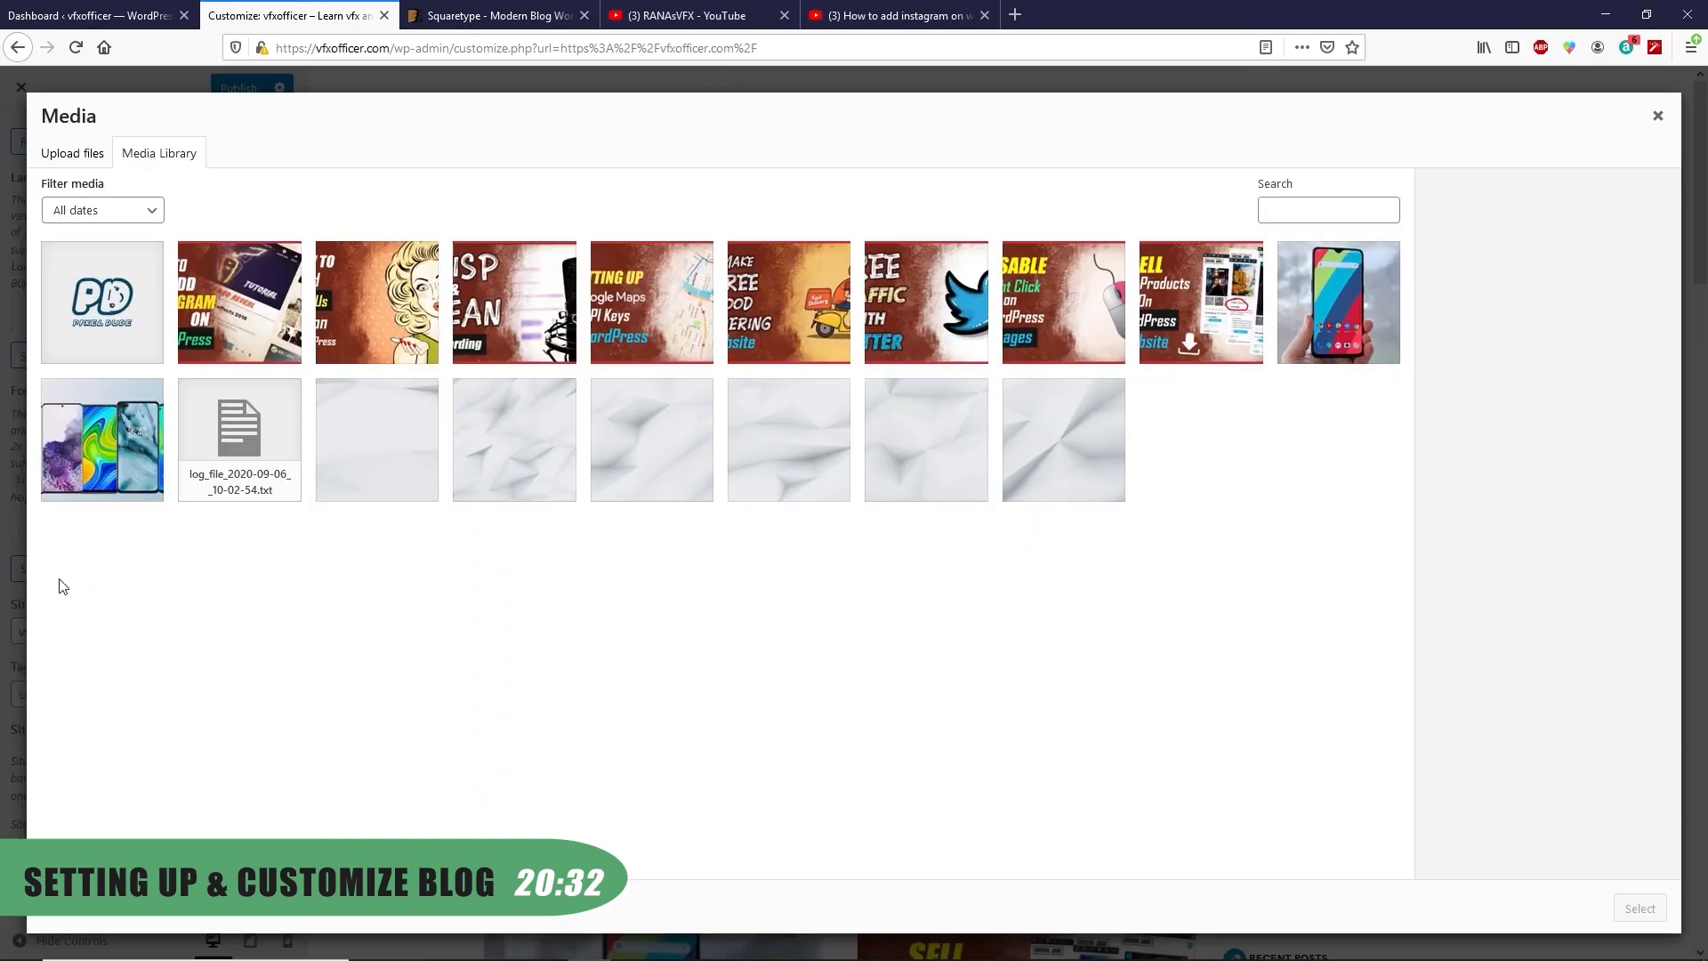
pyautogui.click(89, 313)
pyautogui.click(1640, 908)
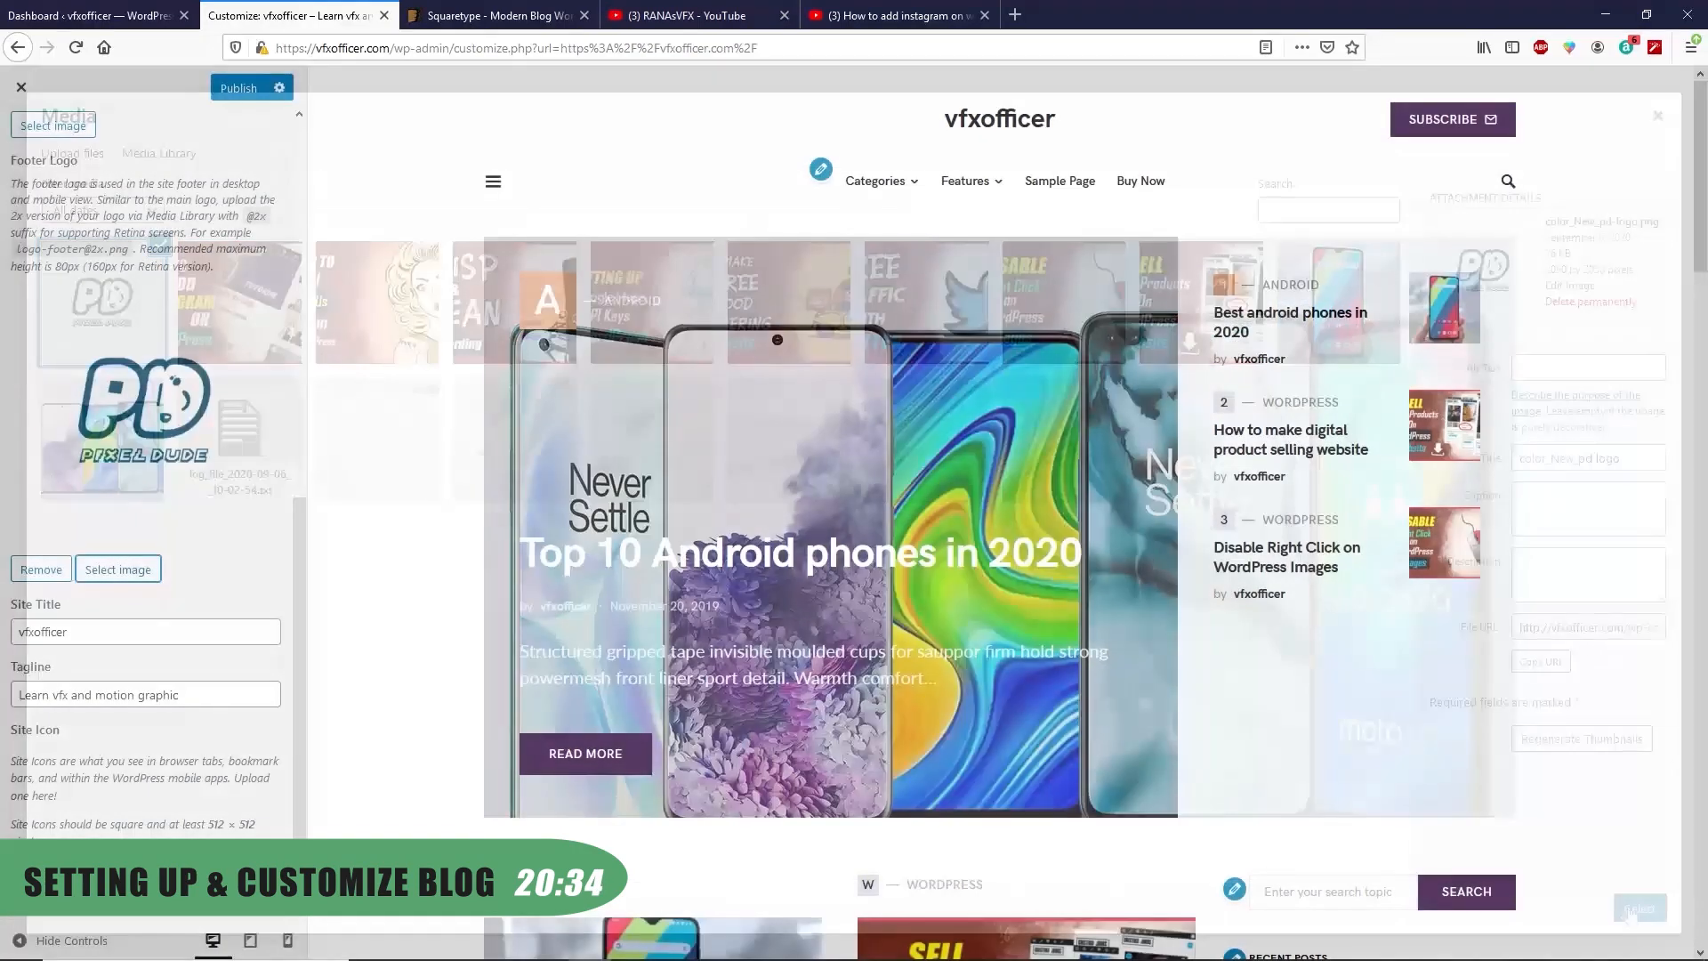
# Use Pixel Dude as the cropped site icon and publish the logo changes
pyautogui.click(118, 568)
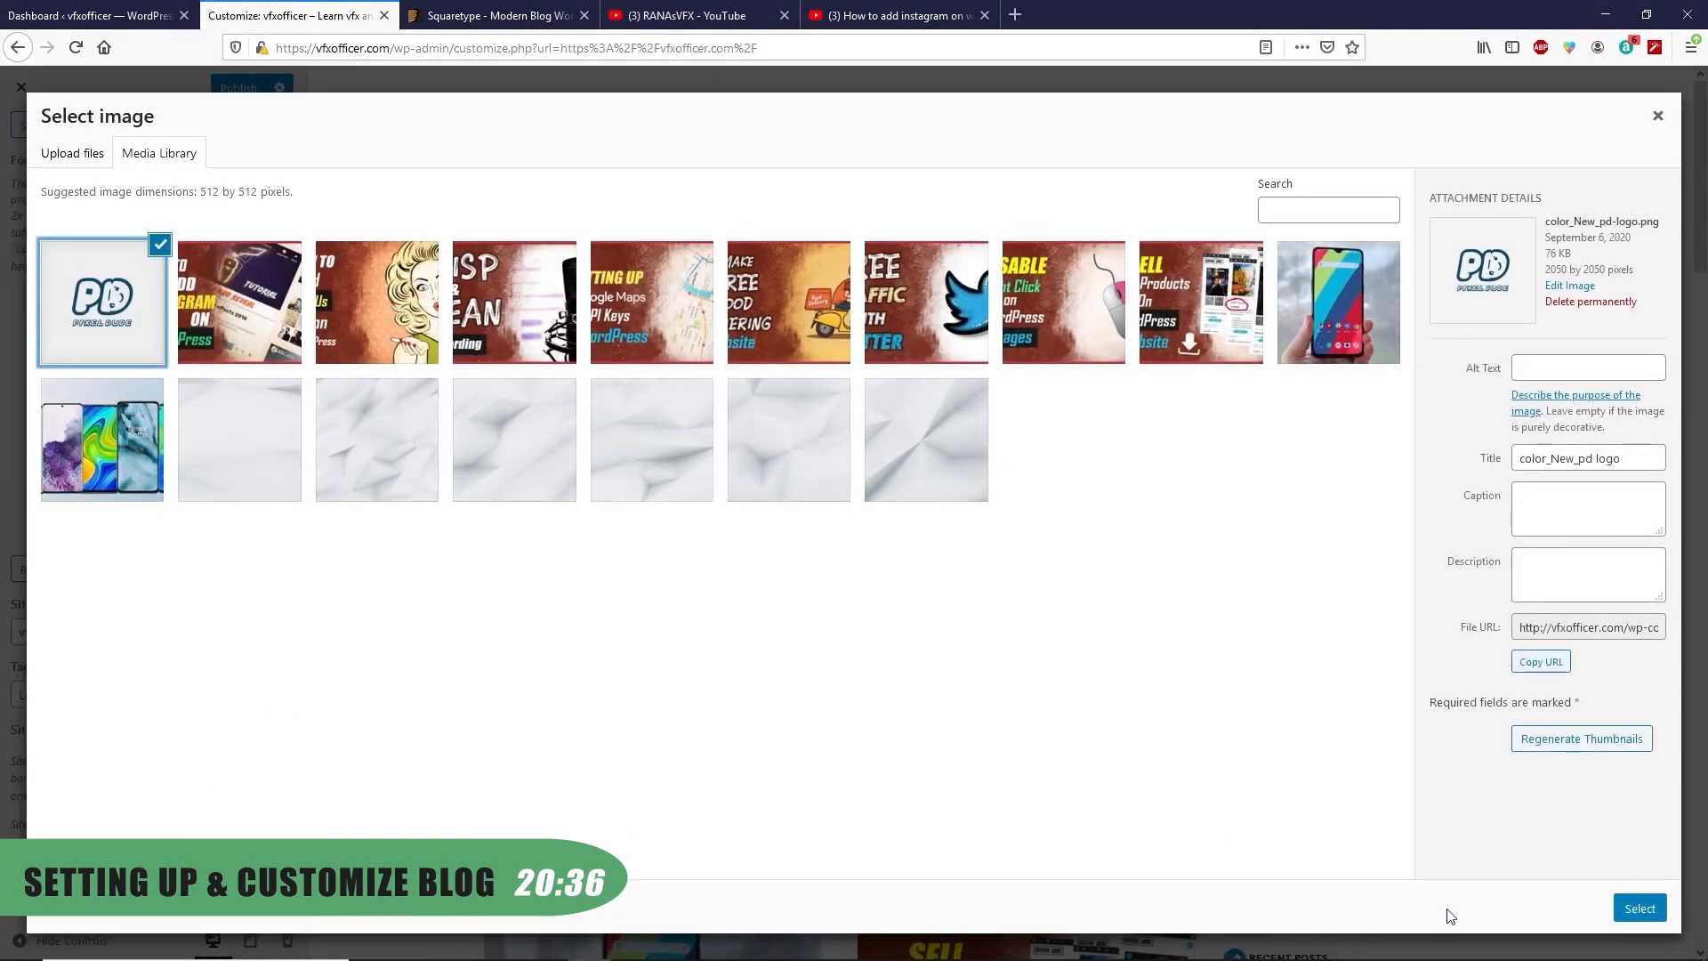
pyautogui.click(1639, 912)
pyautogui.click(1624, 908)
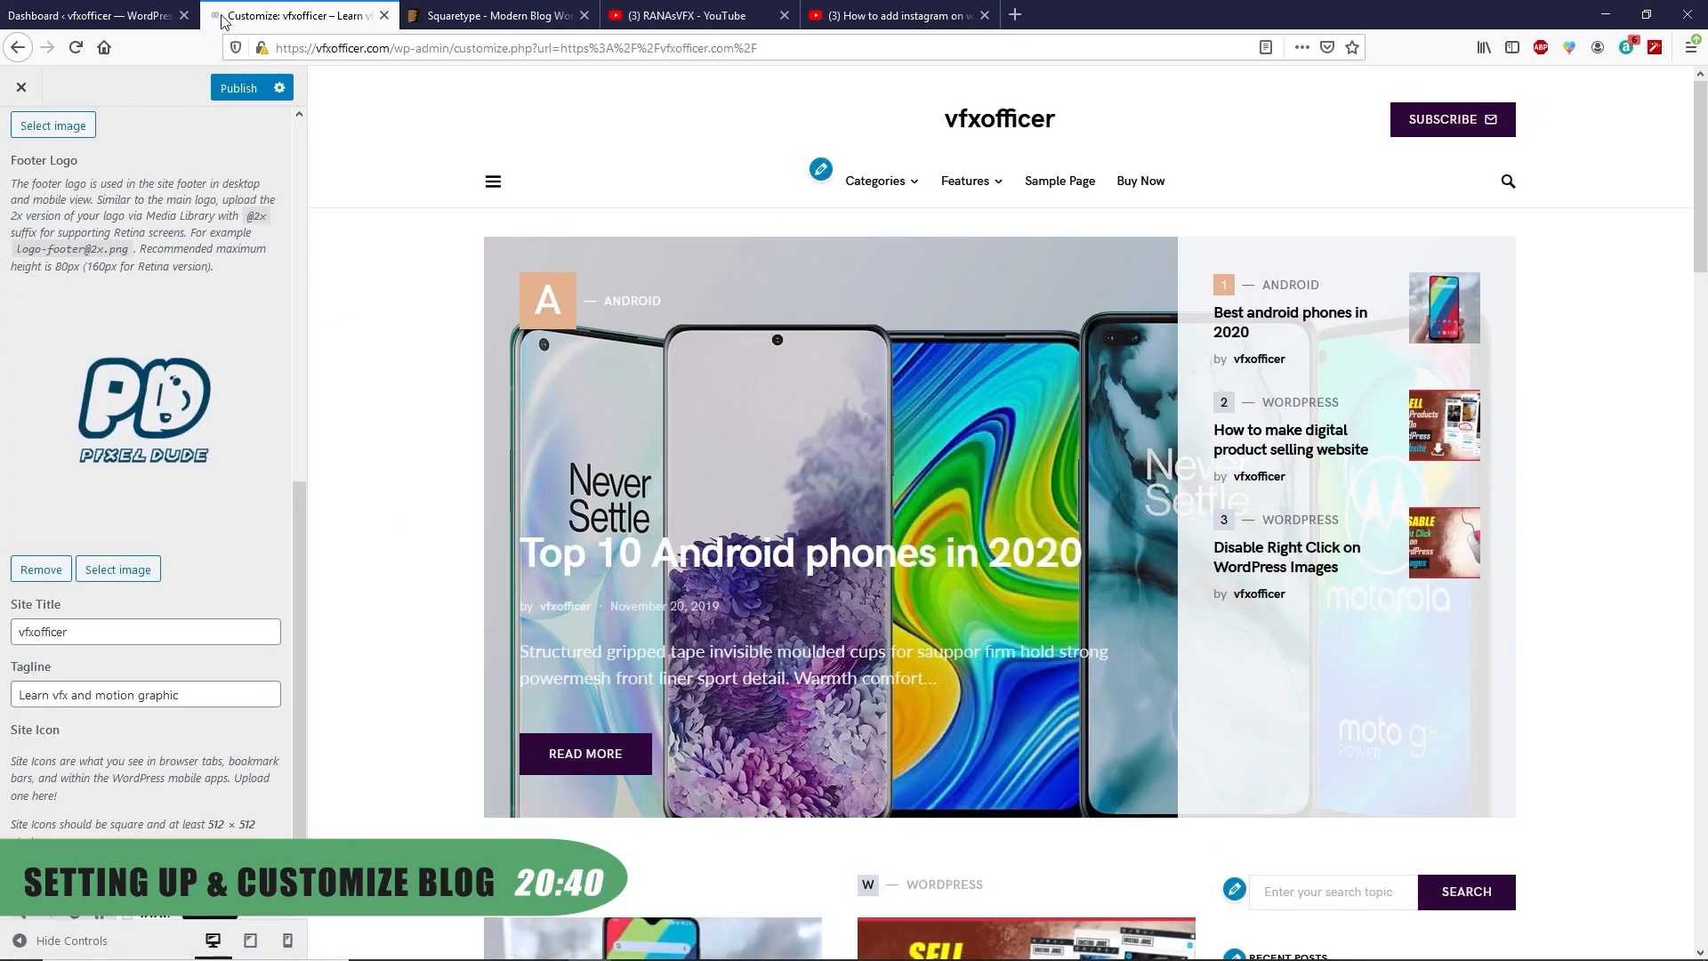
pyautogui.click(234, 89)
pyautogui.click(21, 137)
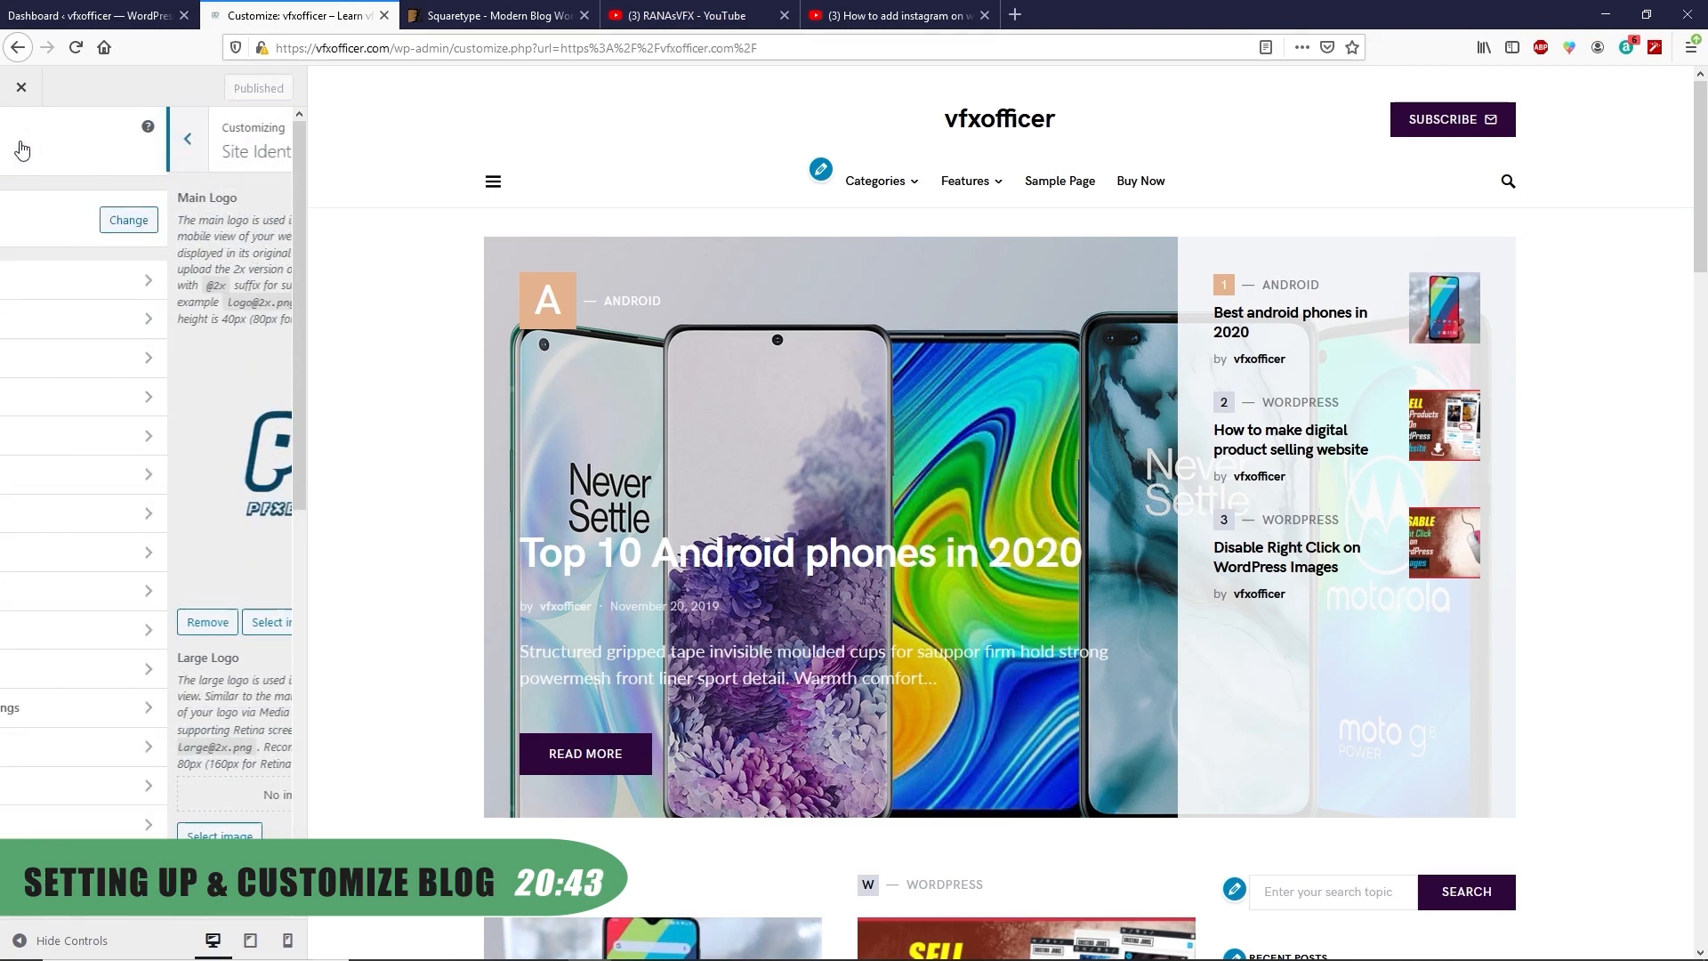
# Switch the Design colour palette to the fourth, red palette
pyautogui.click(71, 369)
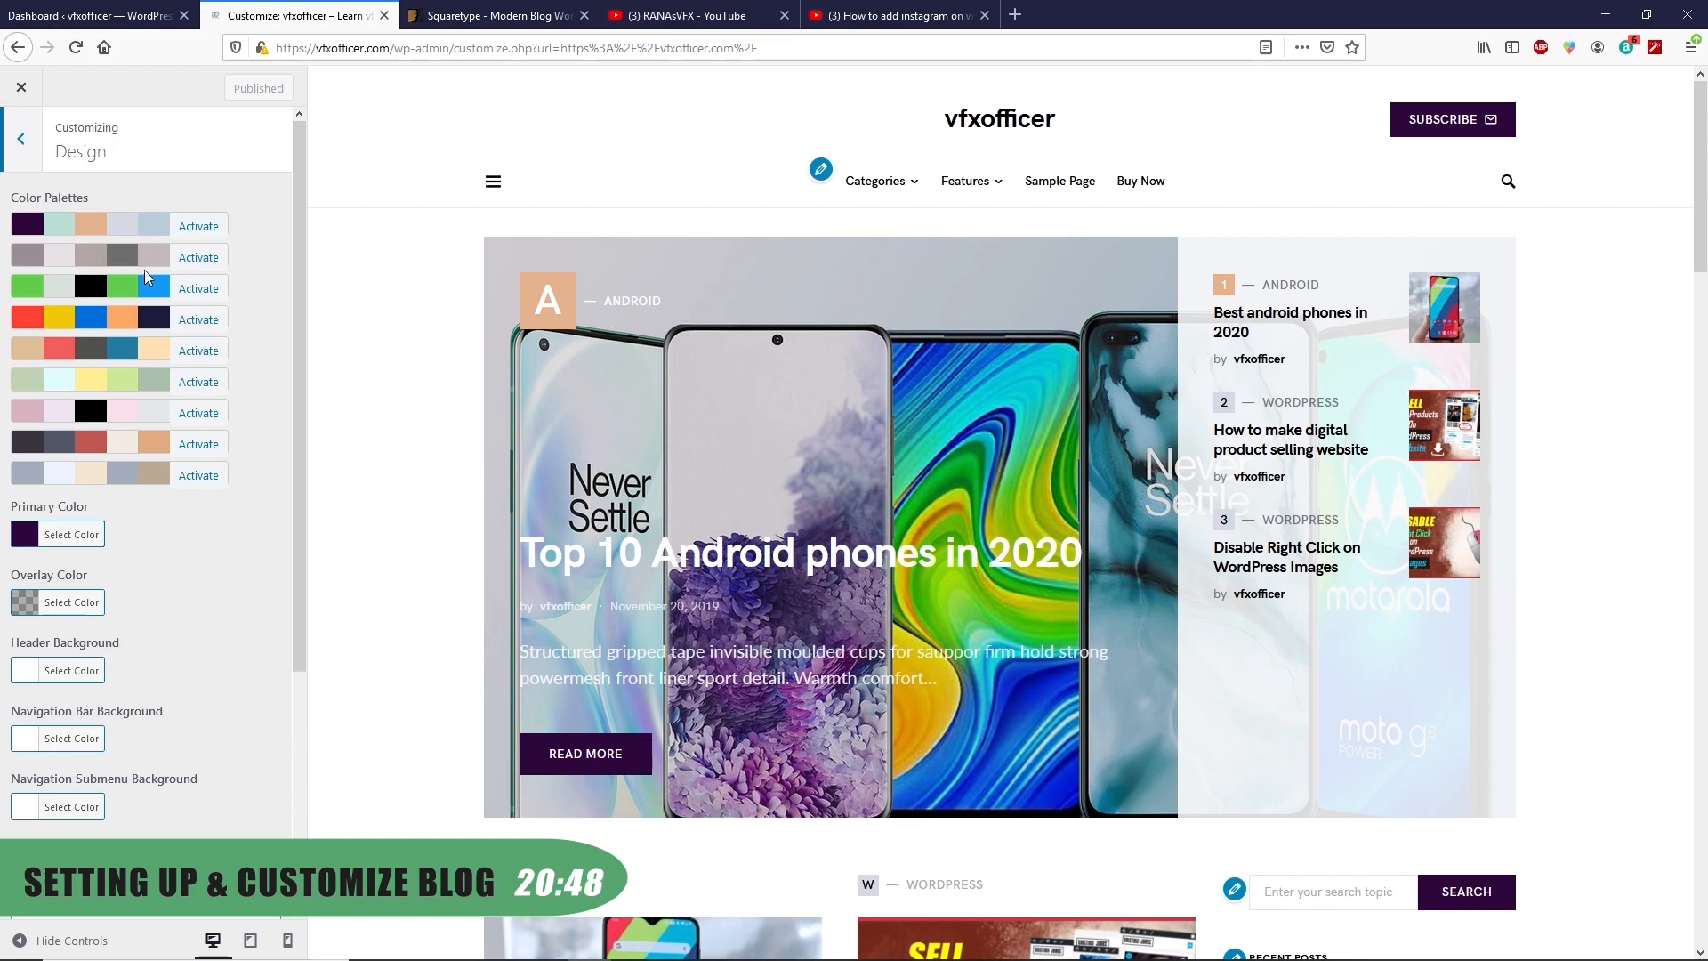
pyautogui.click(191, 322)
pyautogui.click(1232, 425)
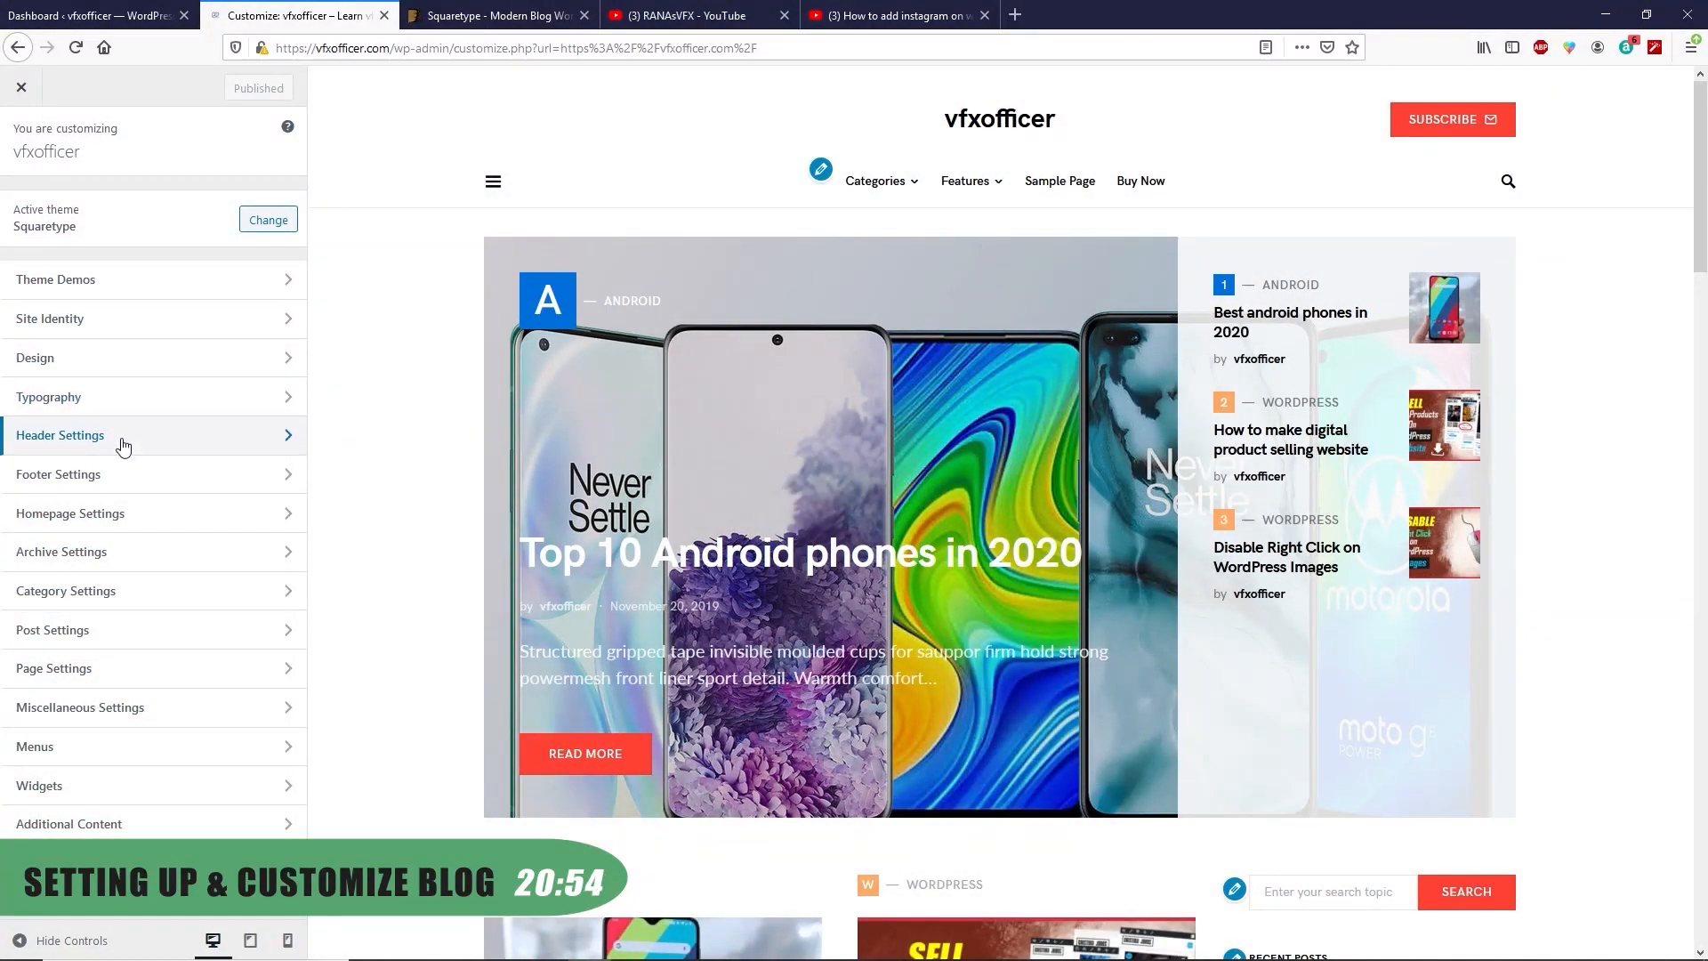
# Display social links in the header with the Bold colour scheme
pyautogui.click(123, 448)
pyautogui.scroll(-2, 74, 509)
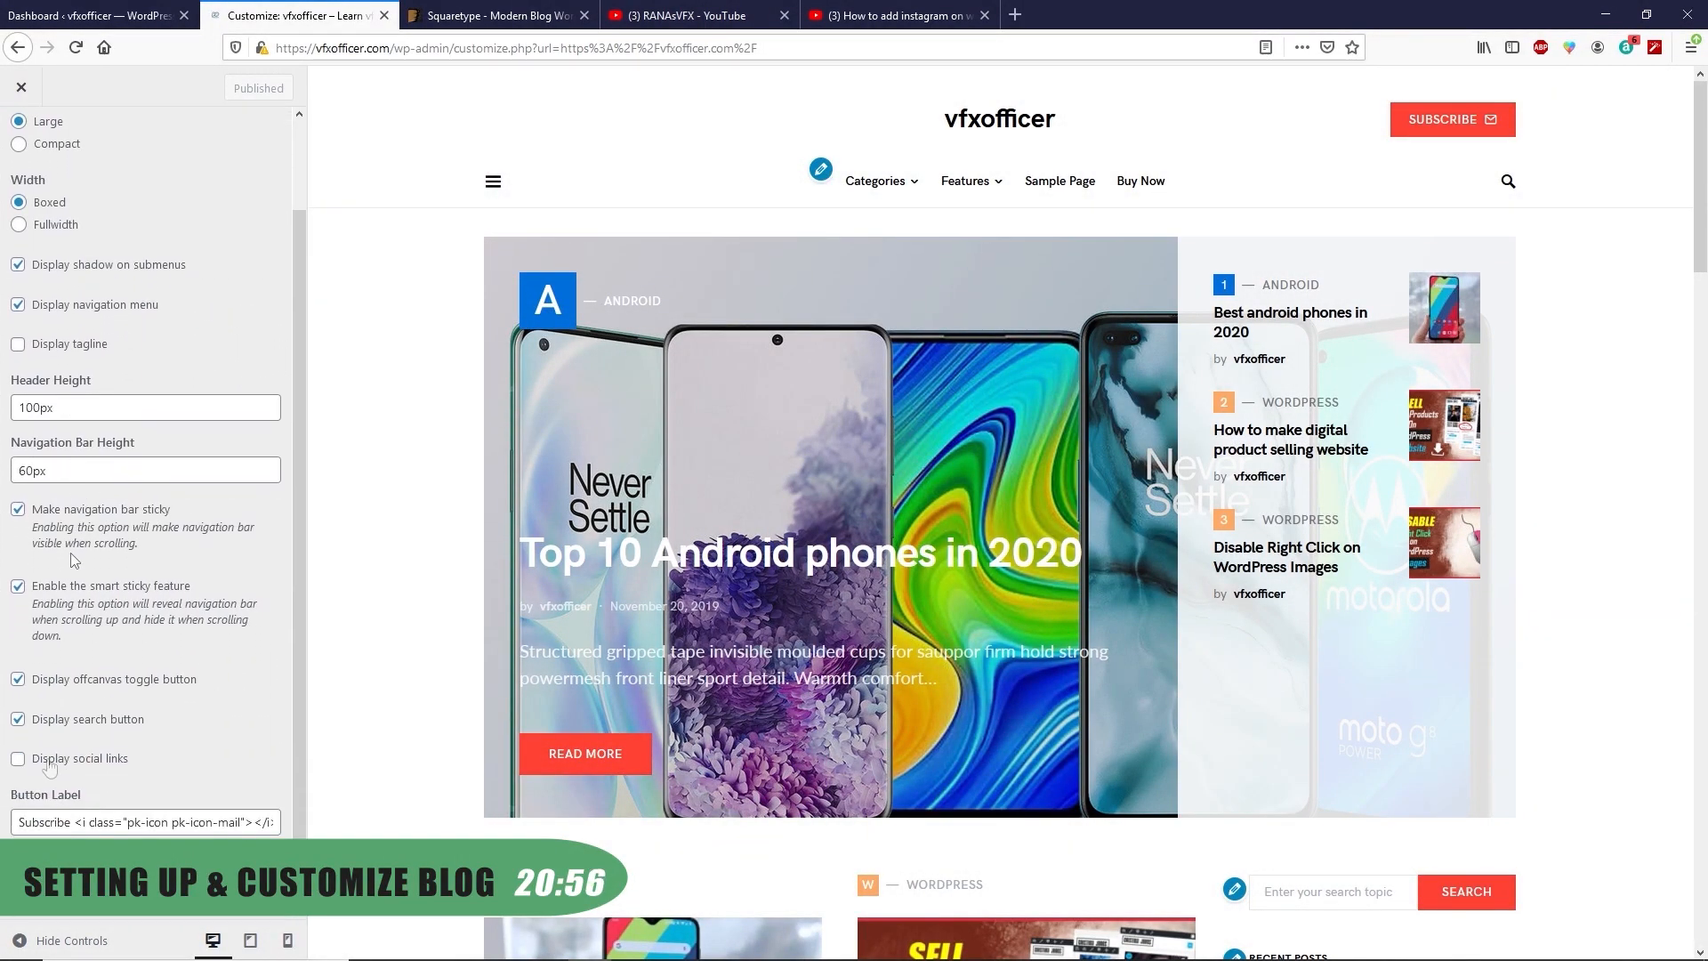
pyautogui.click(56, 765)
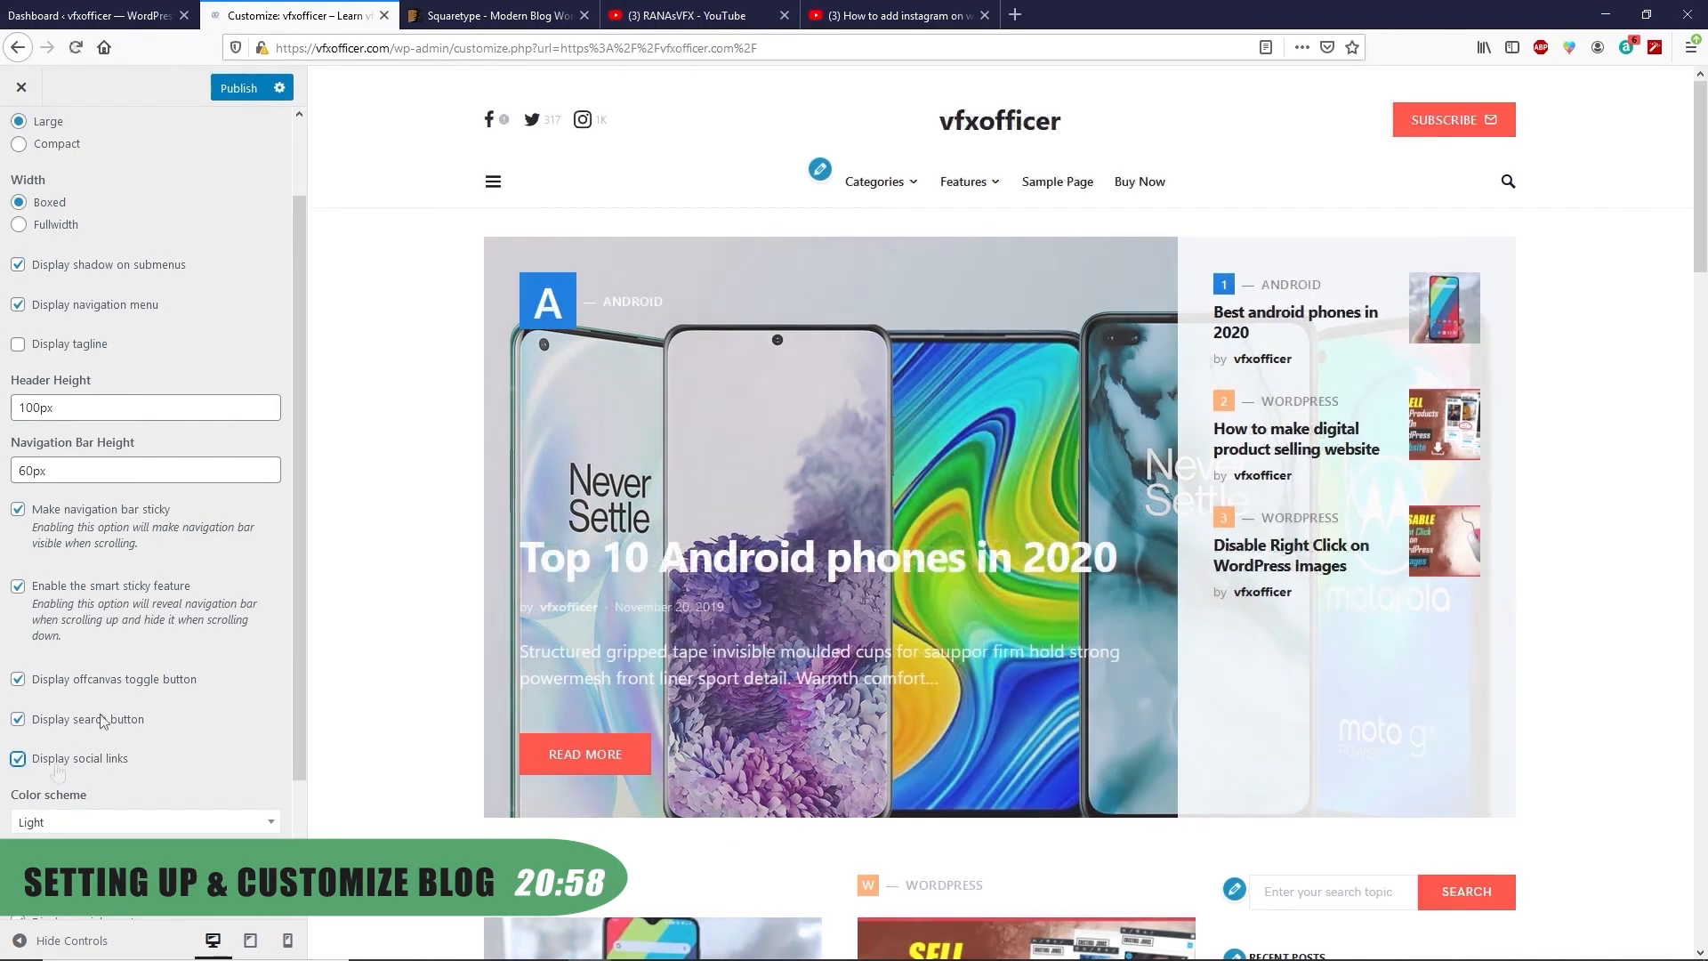
pyautogui.scroll(-2, 58, 757)
pyautogui.click(64, 660)
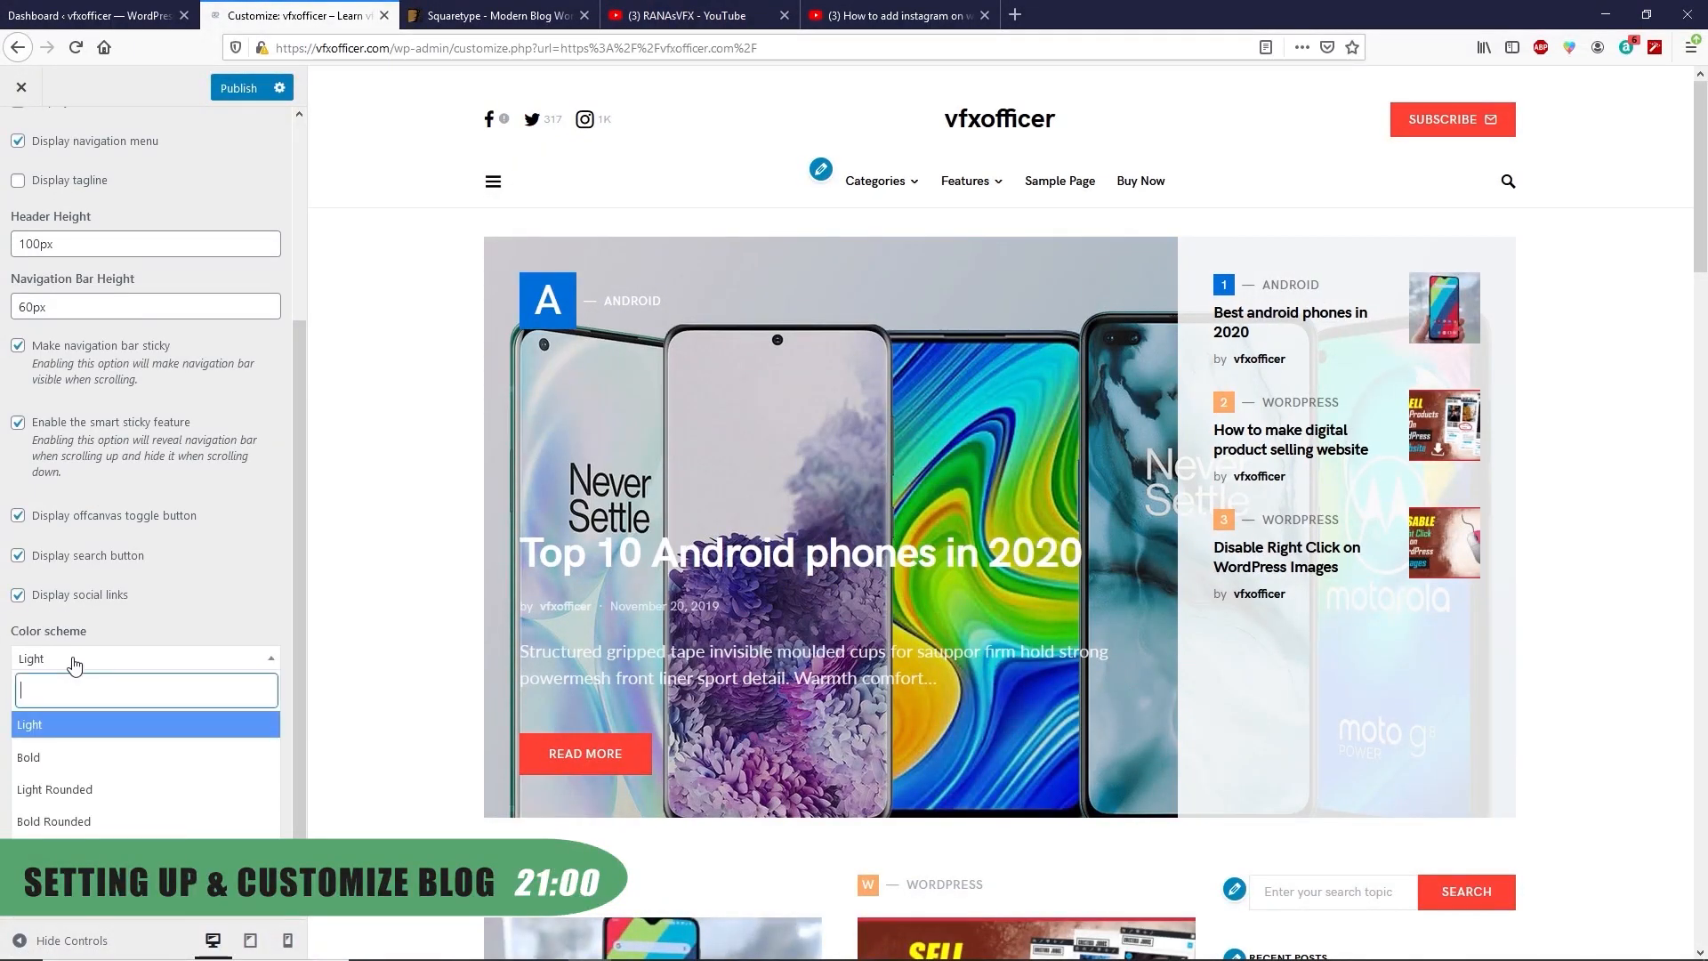
pyautogui.click(49, 759)
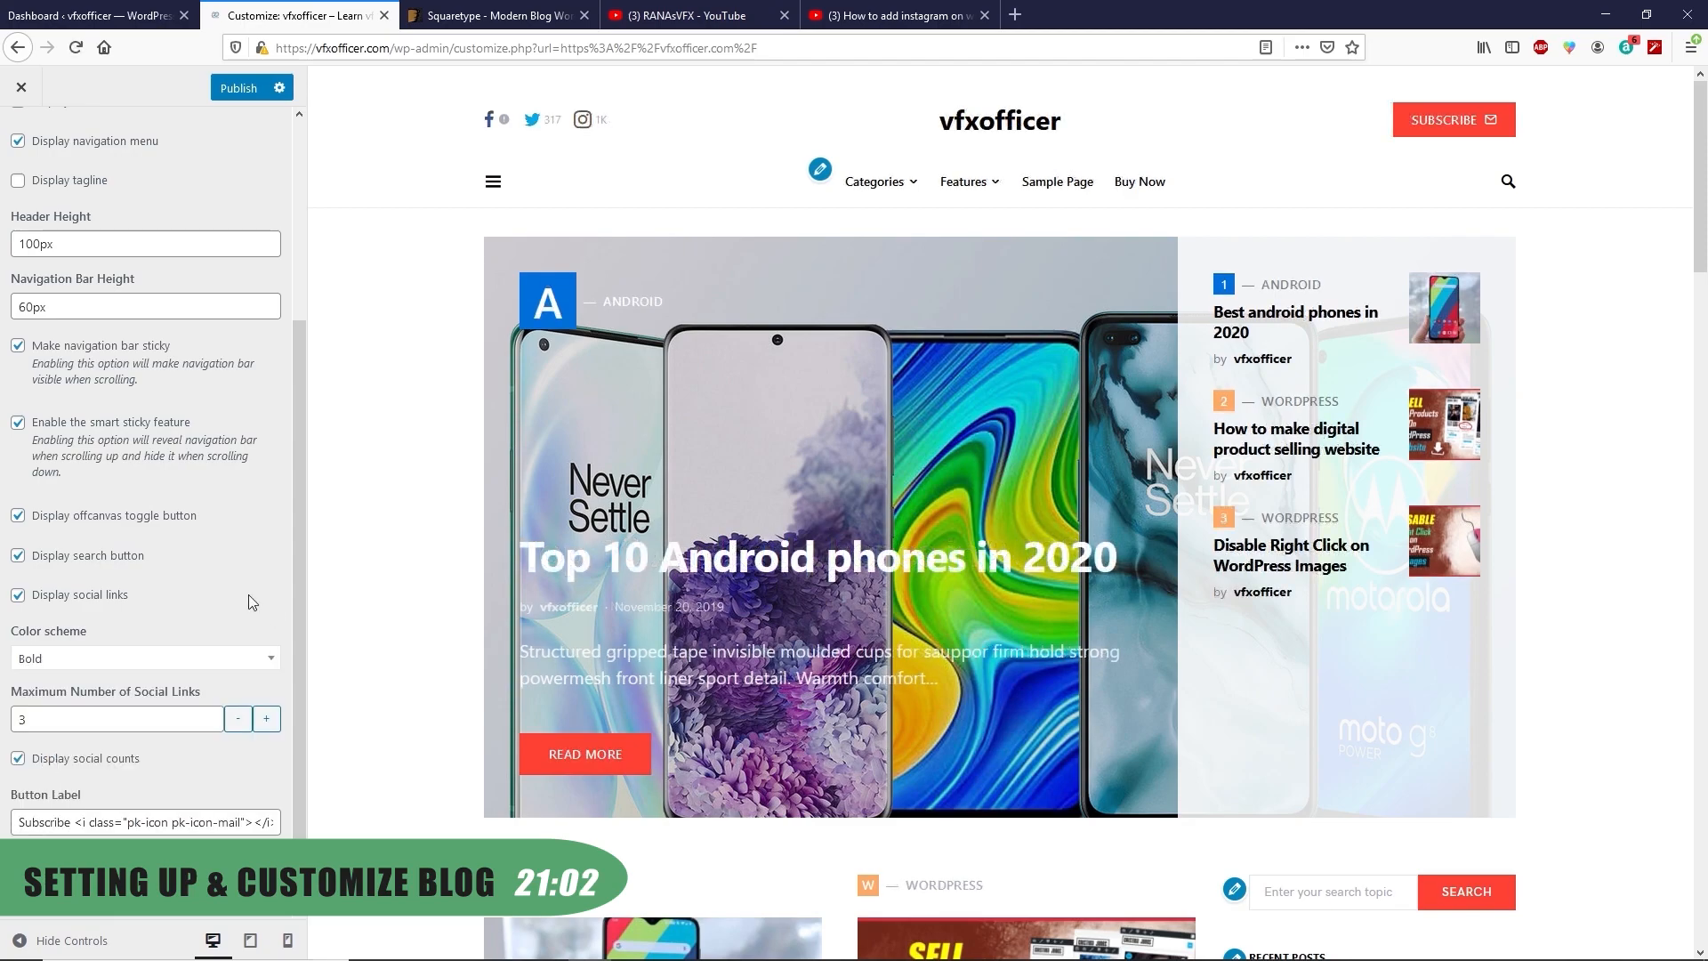
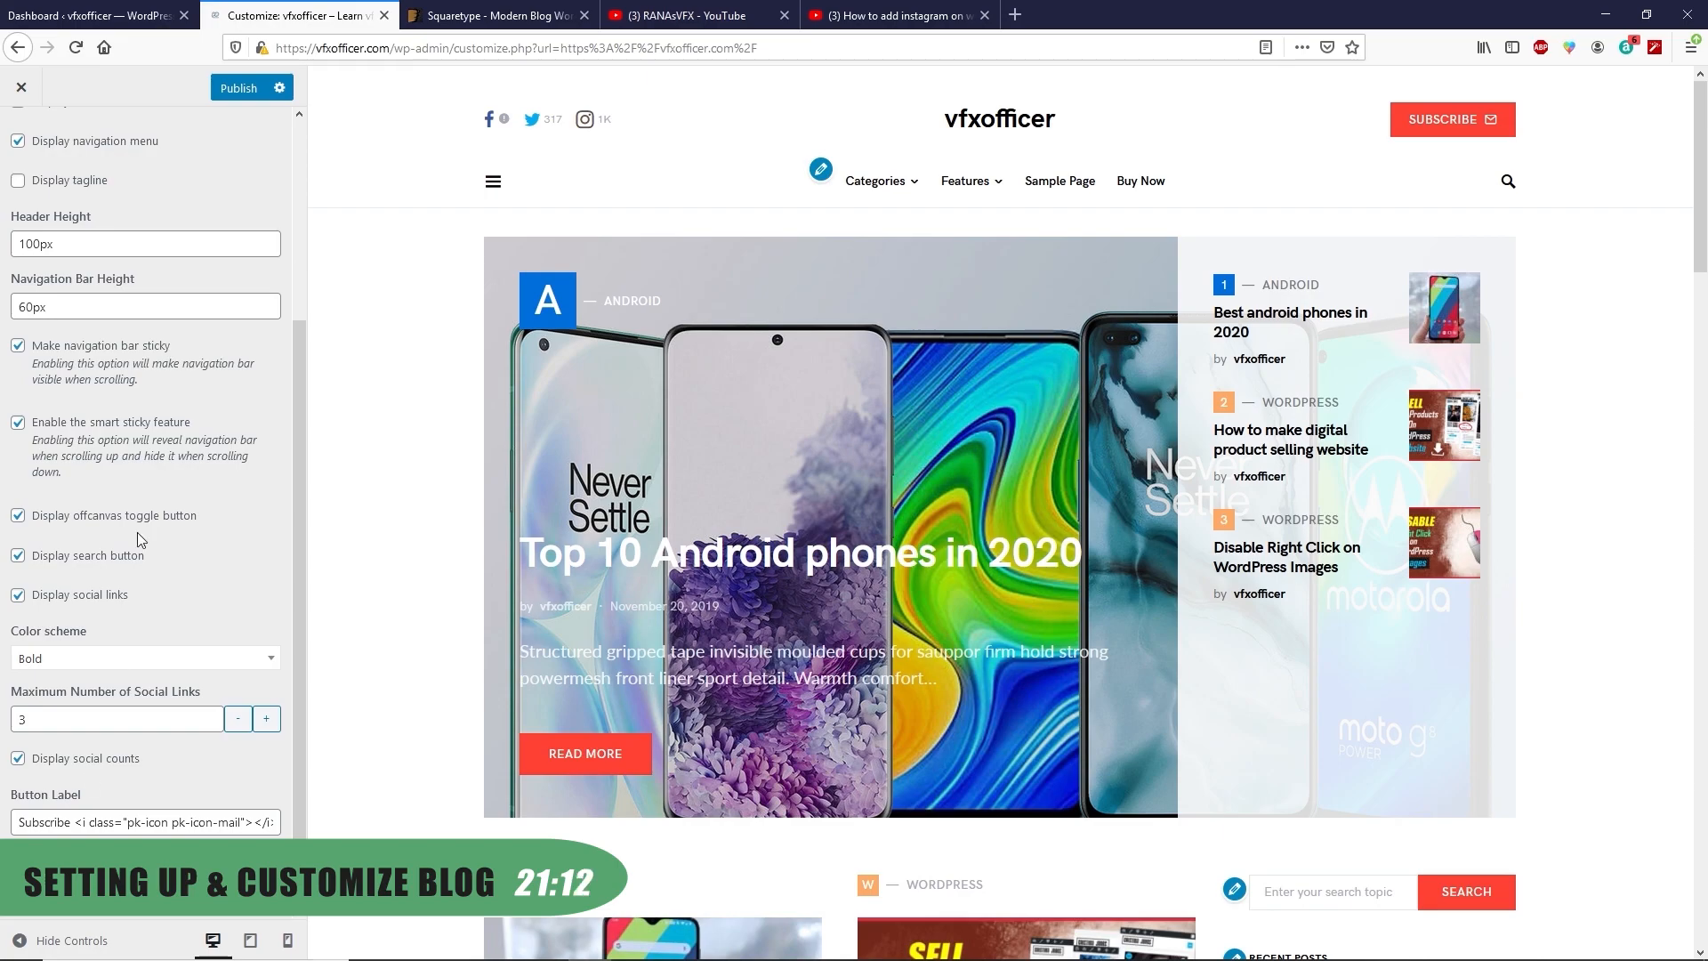
# Publish the header settings changes in the Customizer
pyautogui.click(246, 100)
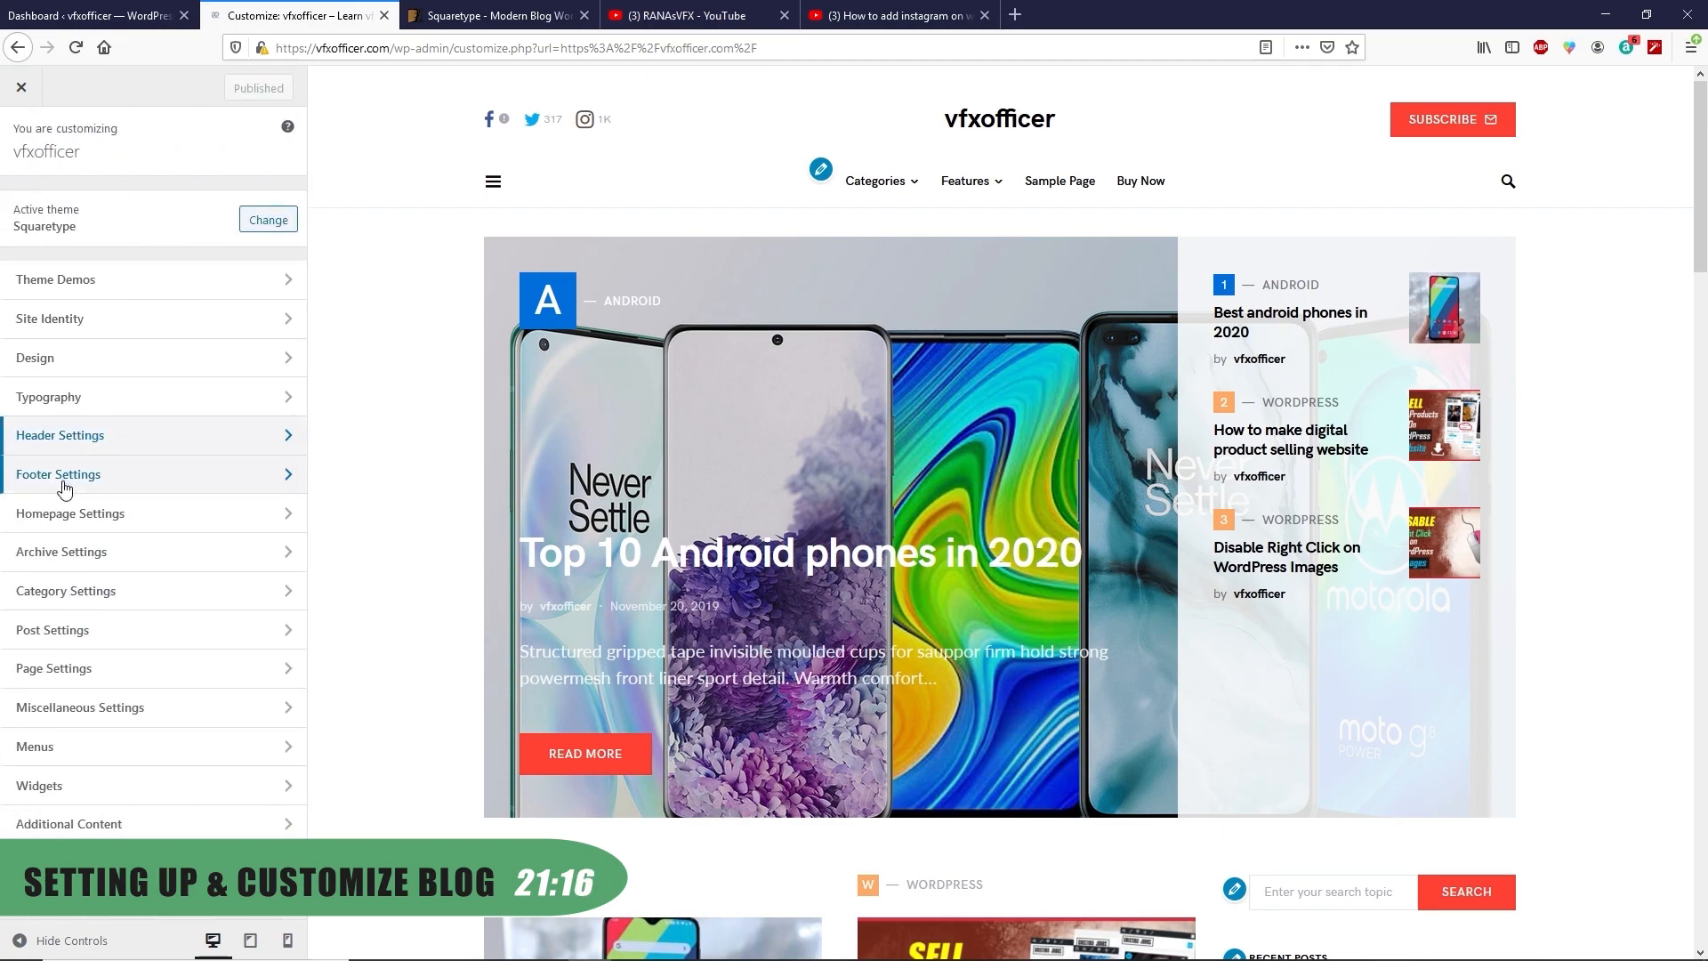
# Change the footer credit text to 'vfxofficer', linked to the site's own address
pyautogui.click(64, 488)
pyautogui.scroll(-15, 620, 587)
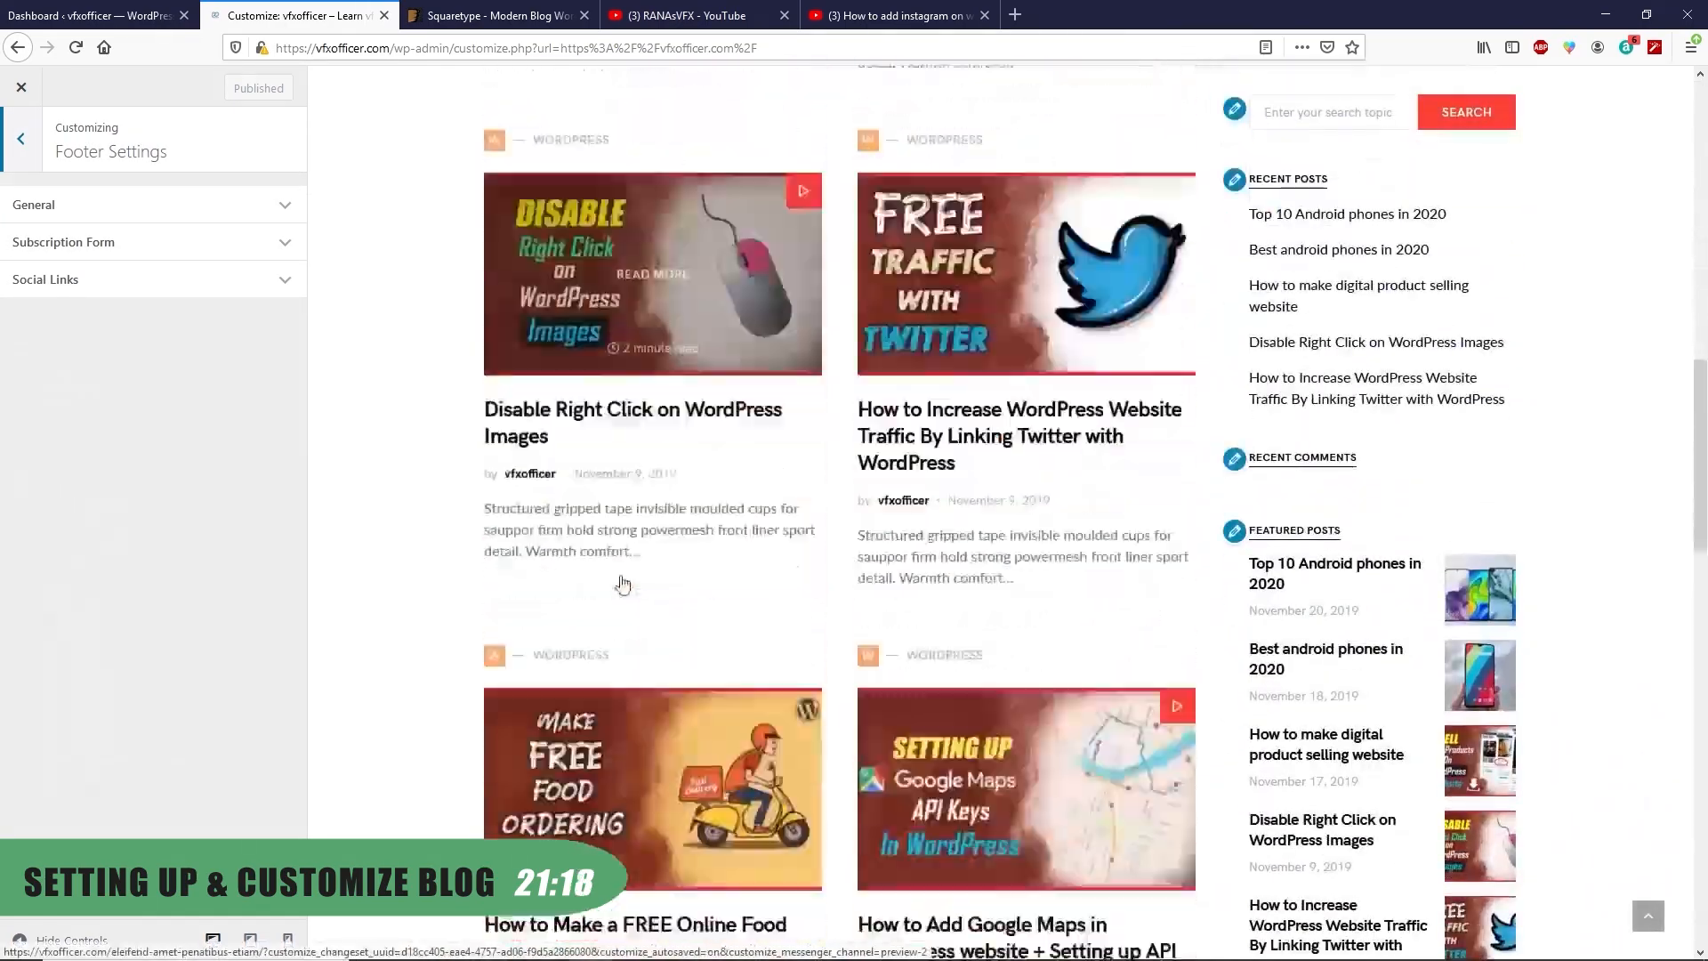
pyautogui.scroll(-10, 620, 588)
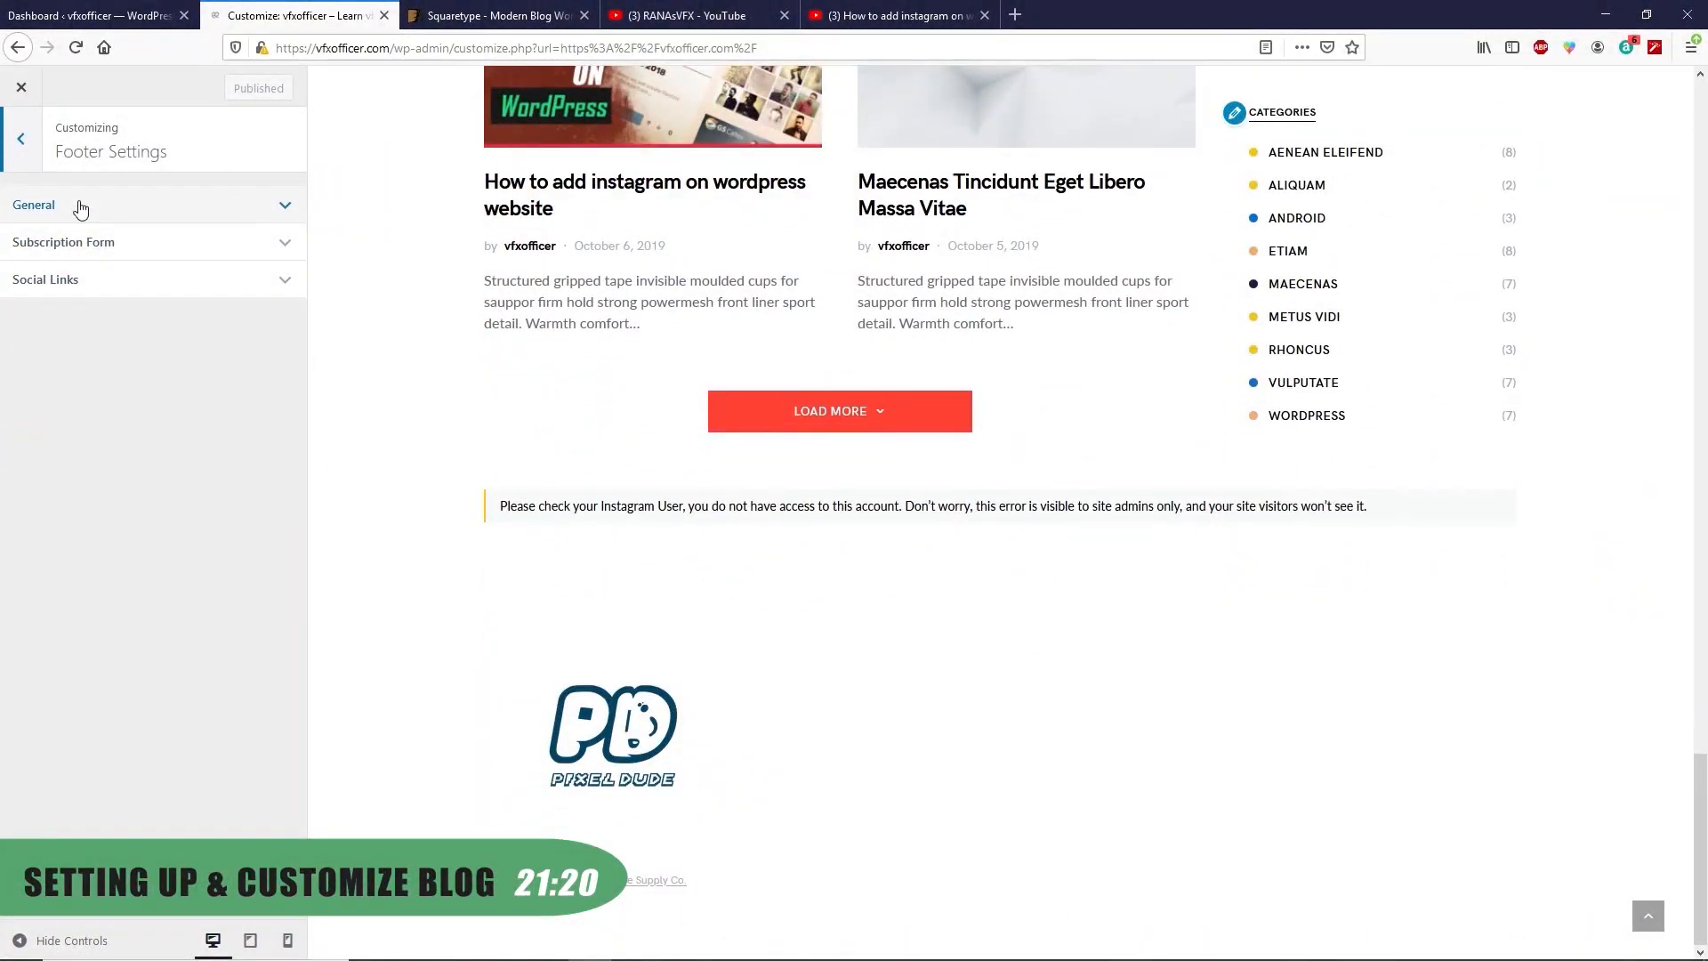
pyautogui.click(82, 207)
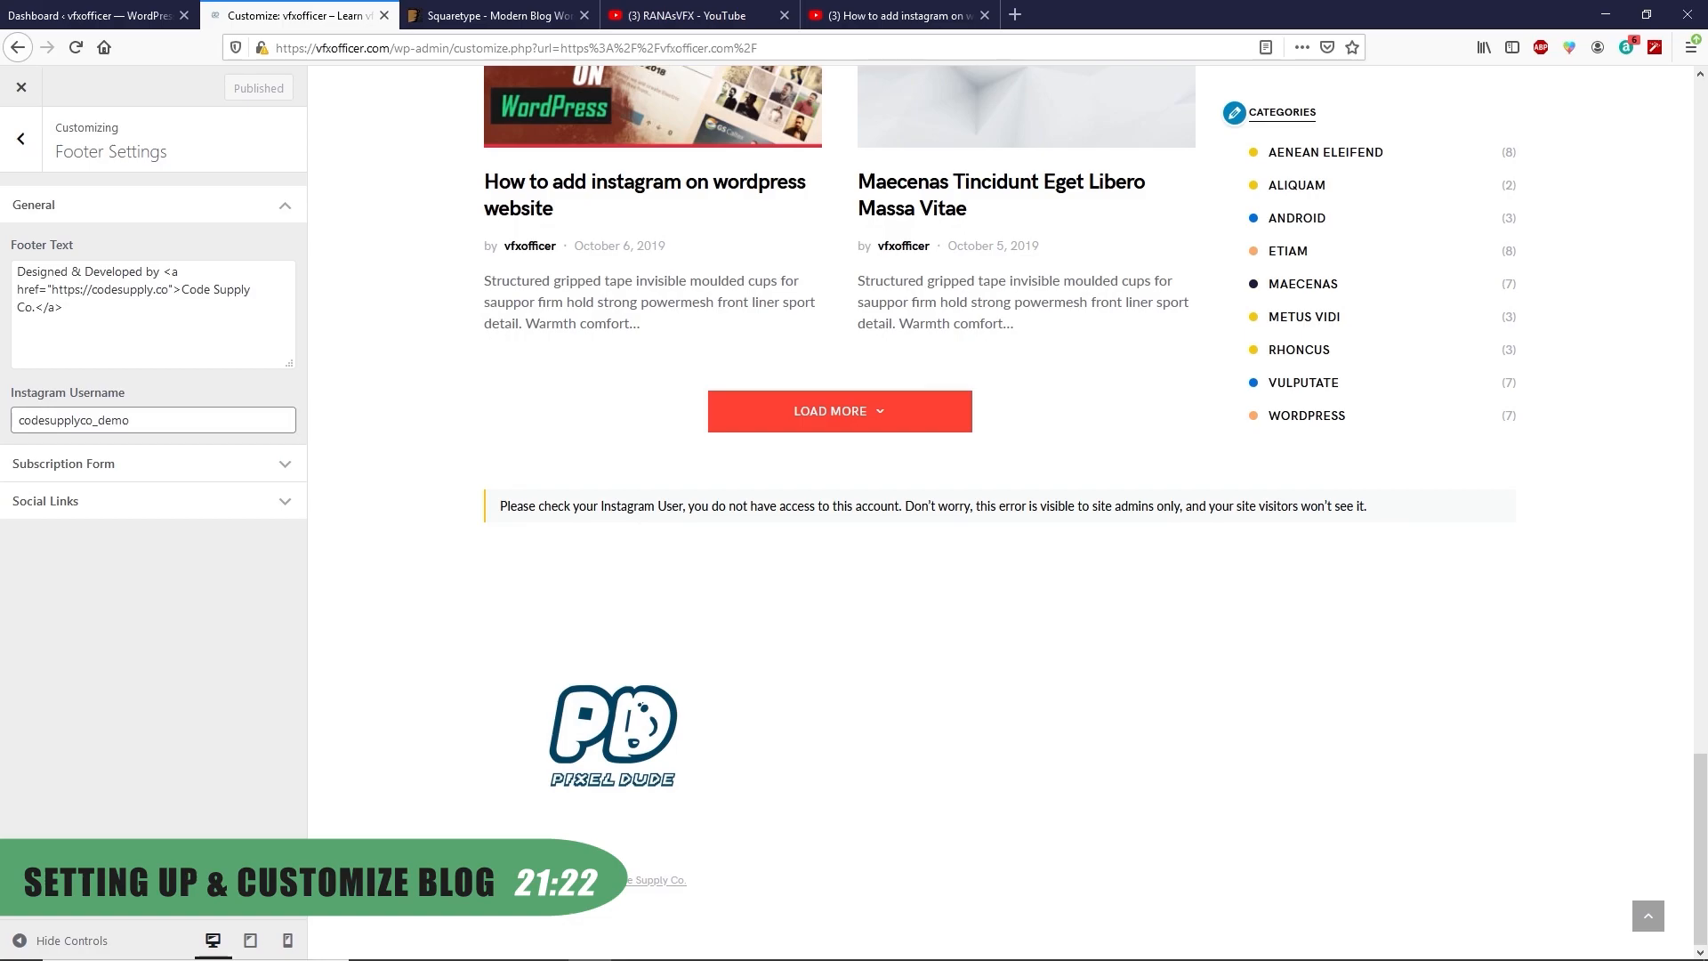
pyautogui.moveTo(388, 48); pyautogui.dragTo(276, 48)
pyautogui.hotkey('ctrl', 'c')
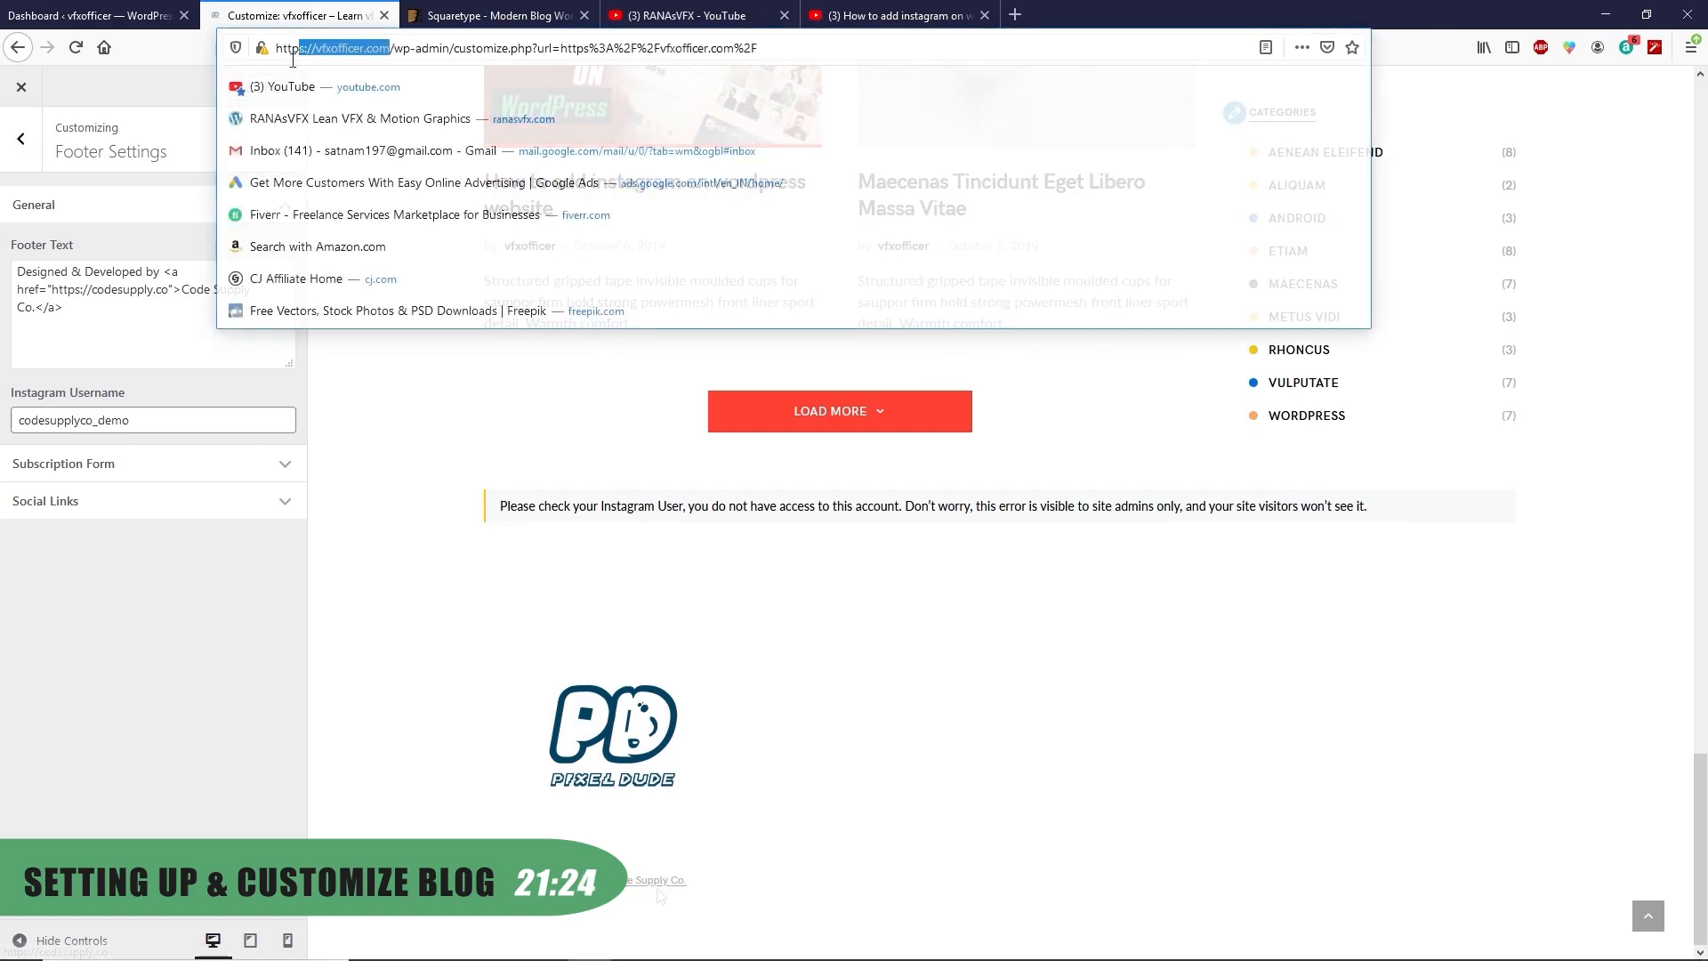
pyautogui.rightClick(299, 49)
pyautogui.click(339, 103)
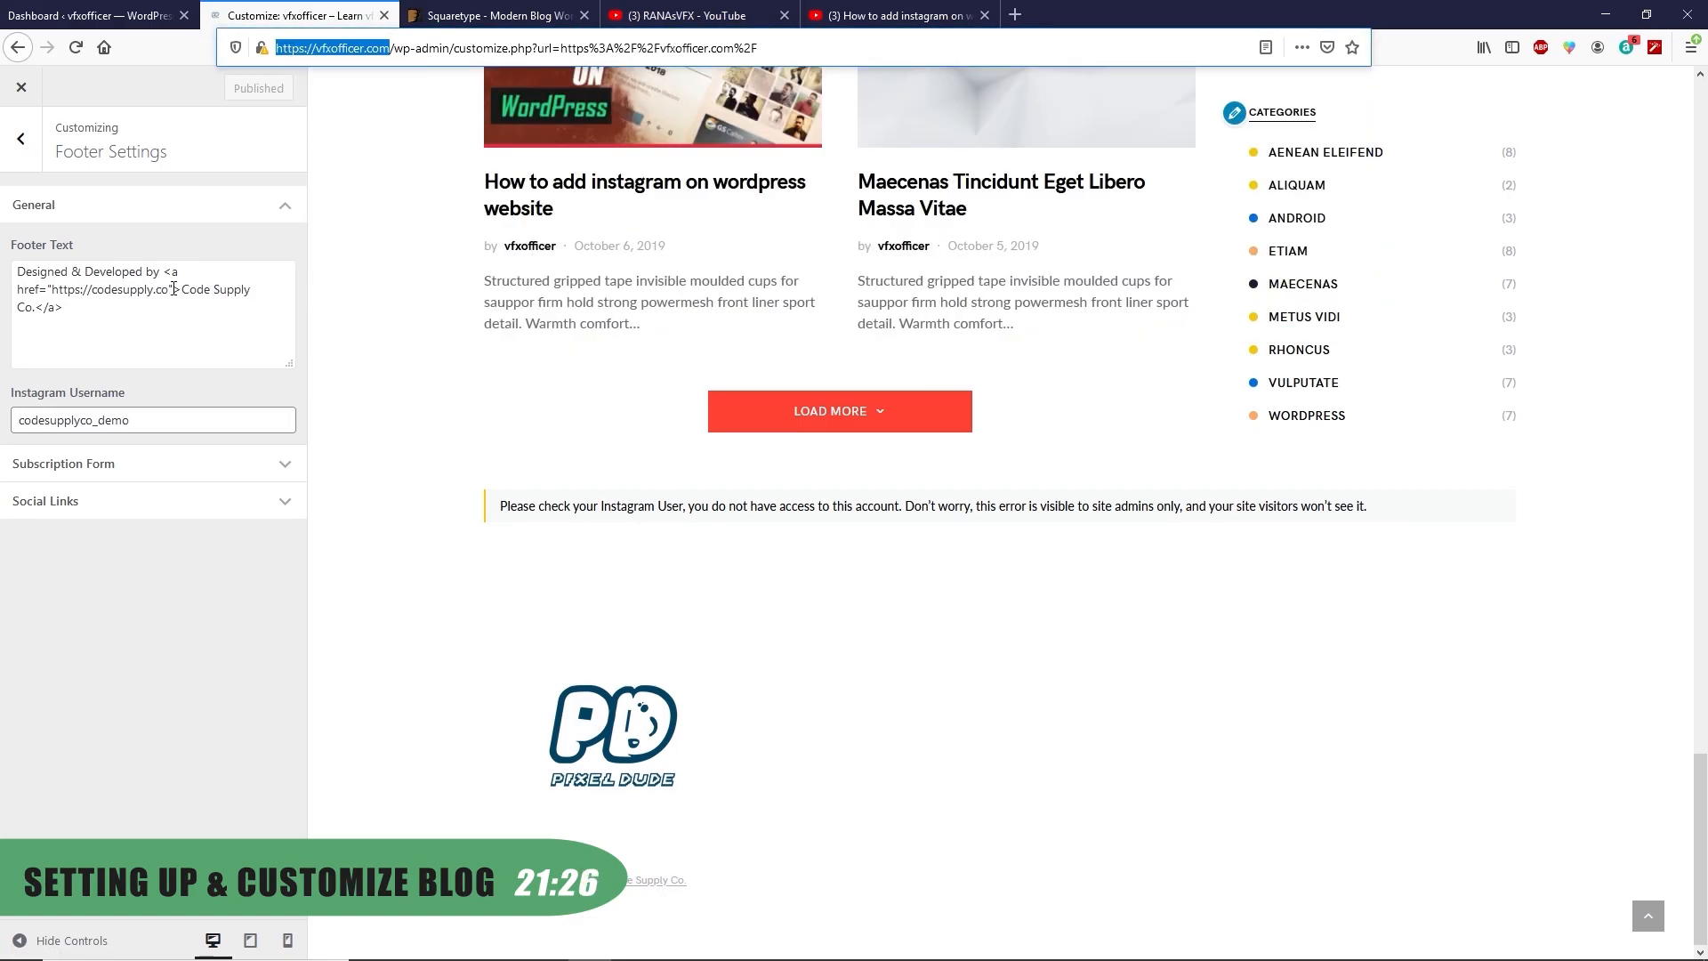
pyautogui.moveTo(169, 290); pyautogui.dragTo(40, 290)
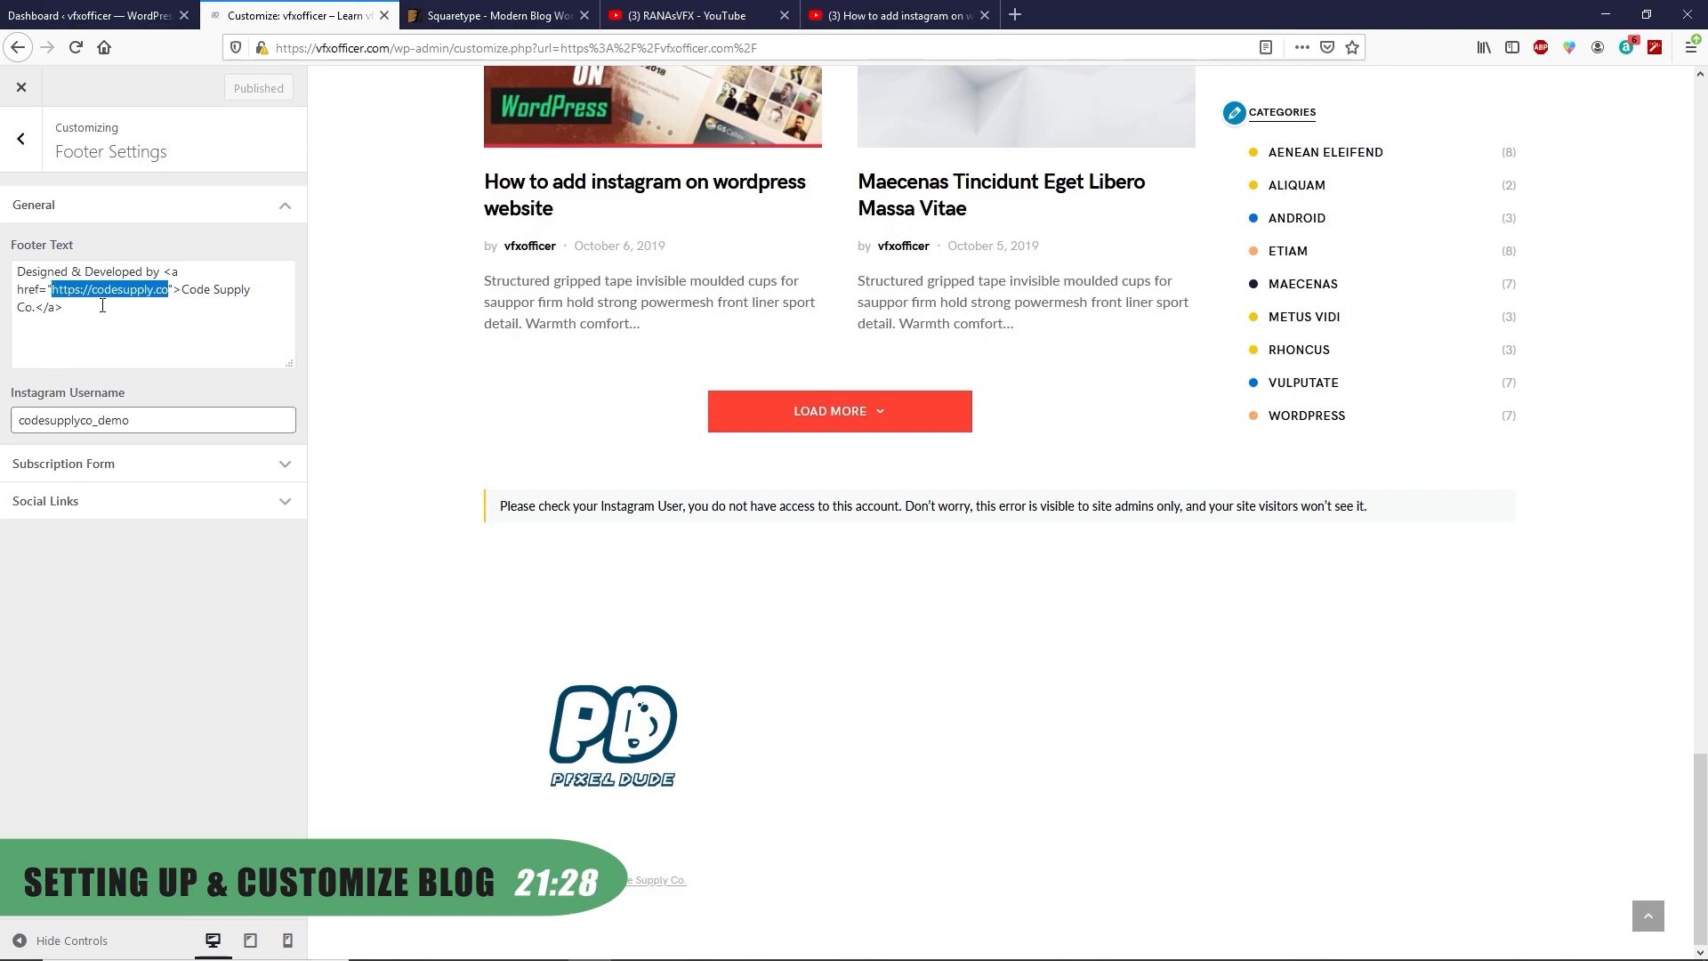
pyautogui.hotkey('ctrl', 'v')
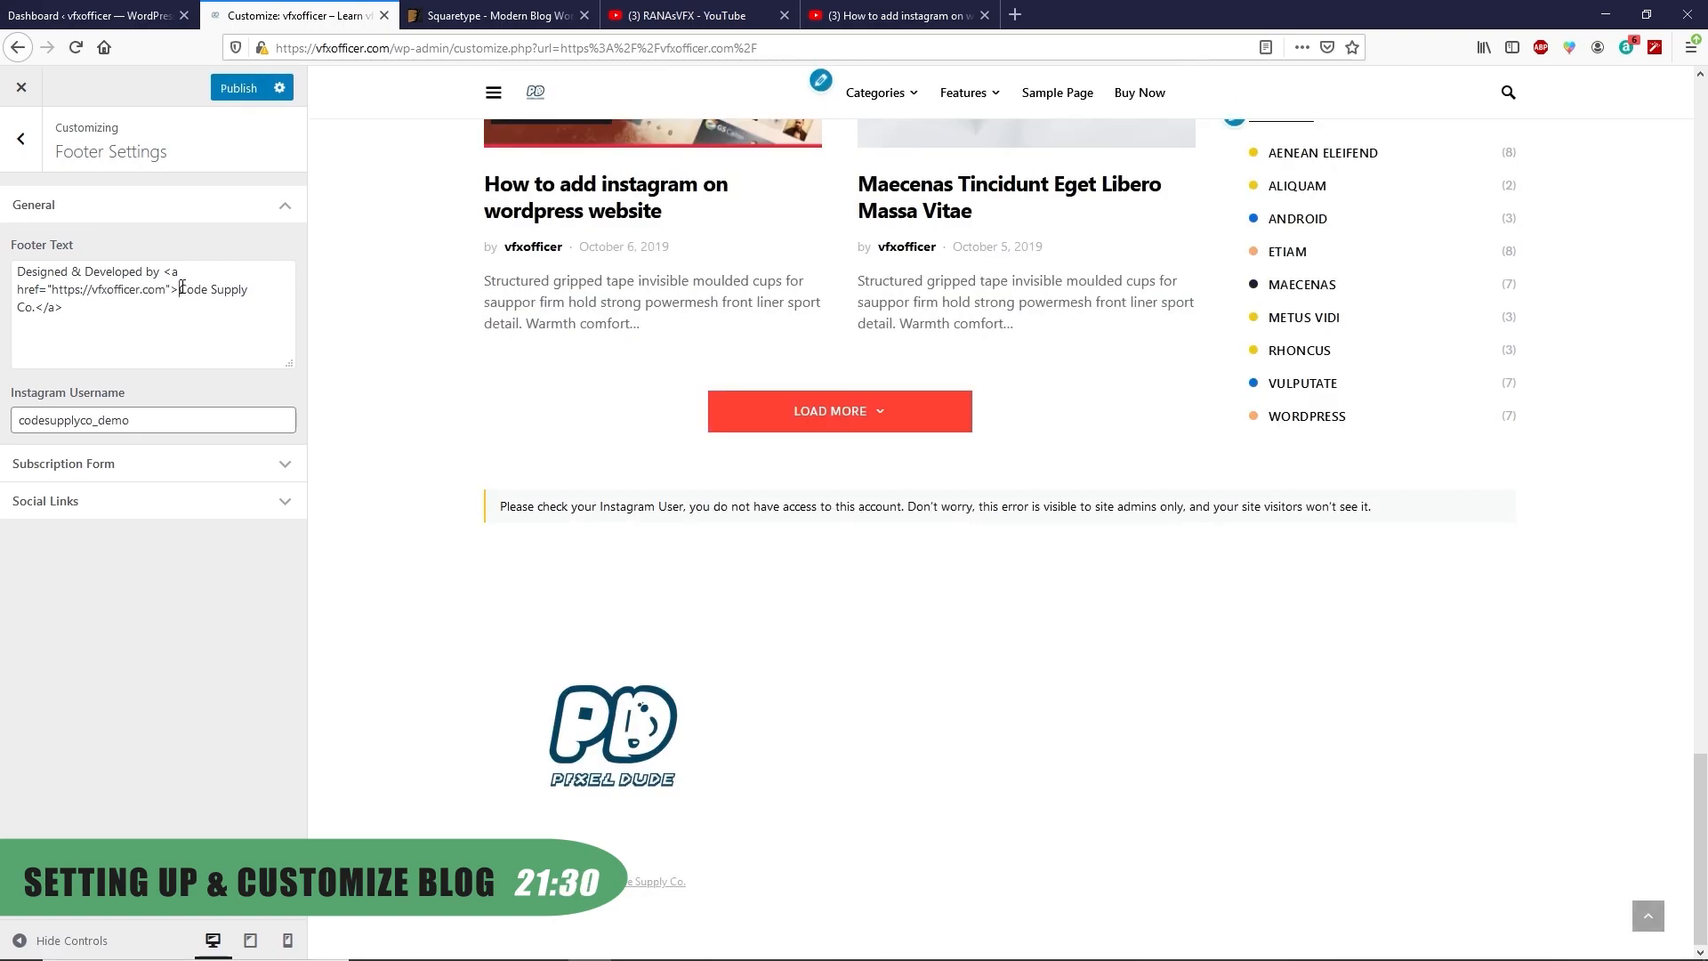
pyautogui.moveTo(179, 290); pyautogui.dragTo(33, 311)
pyautogui.write('vfxofficer')
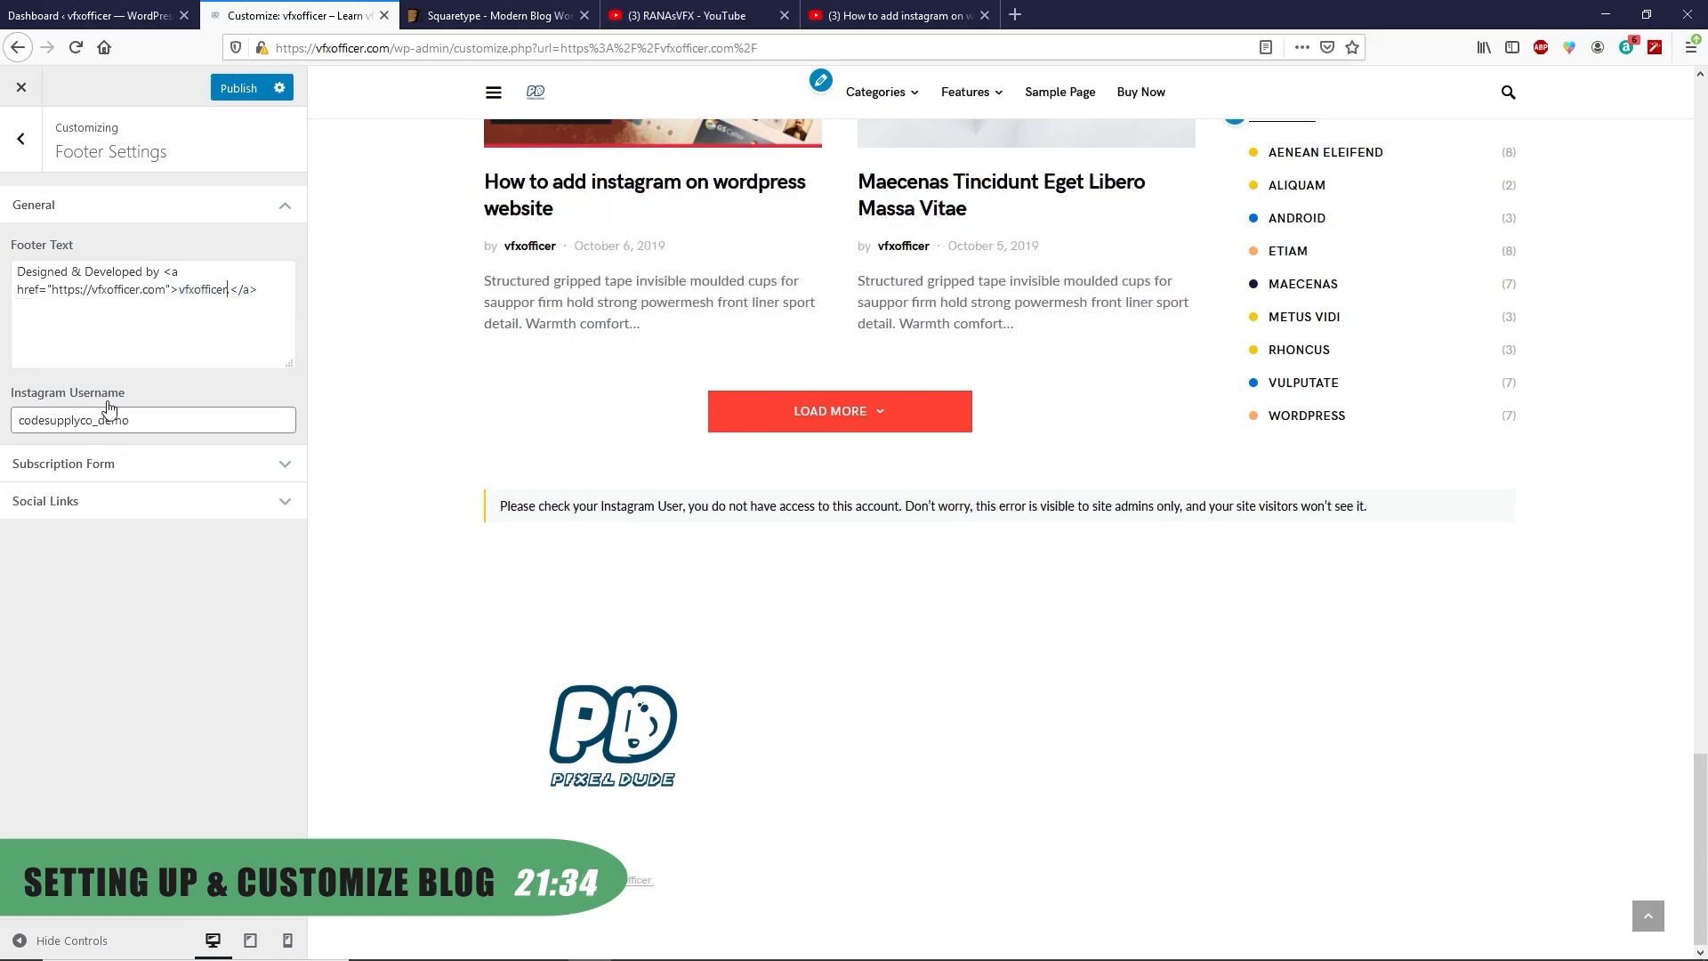
# Replace the Instagram username, enable the footer subscribe section, use Bold social links, and publish
pyautogui.moveTo(145, 420); pyautogui.dragTo(18, 420)
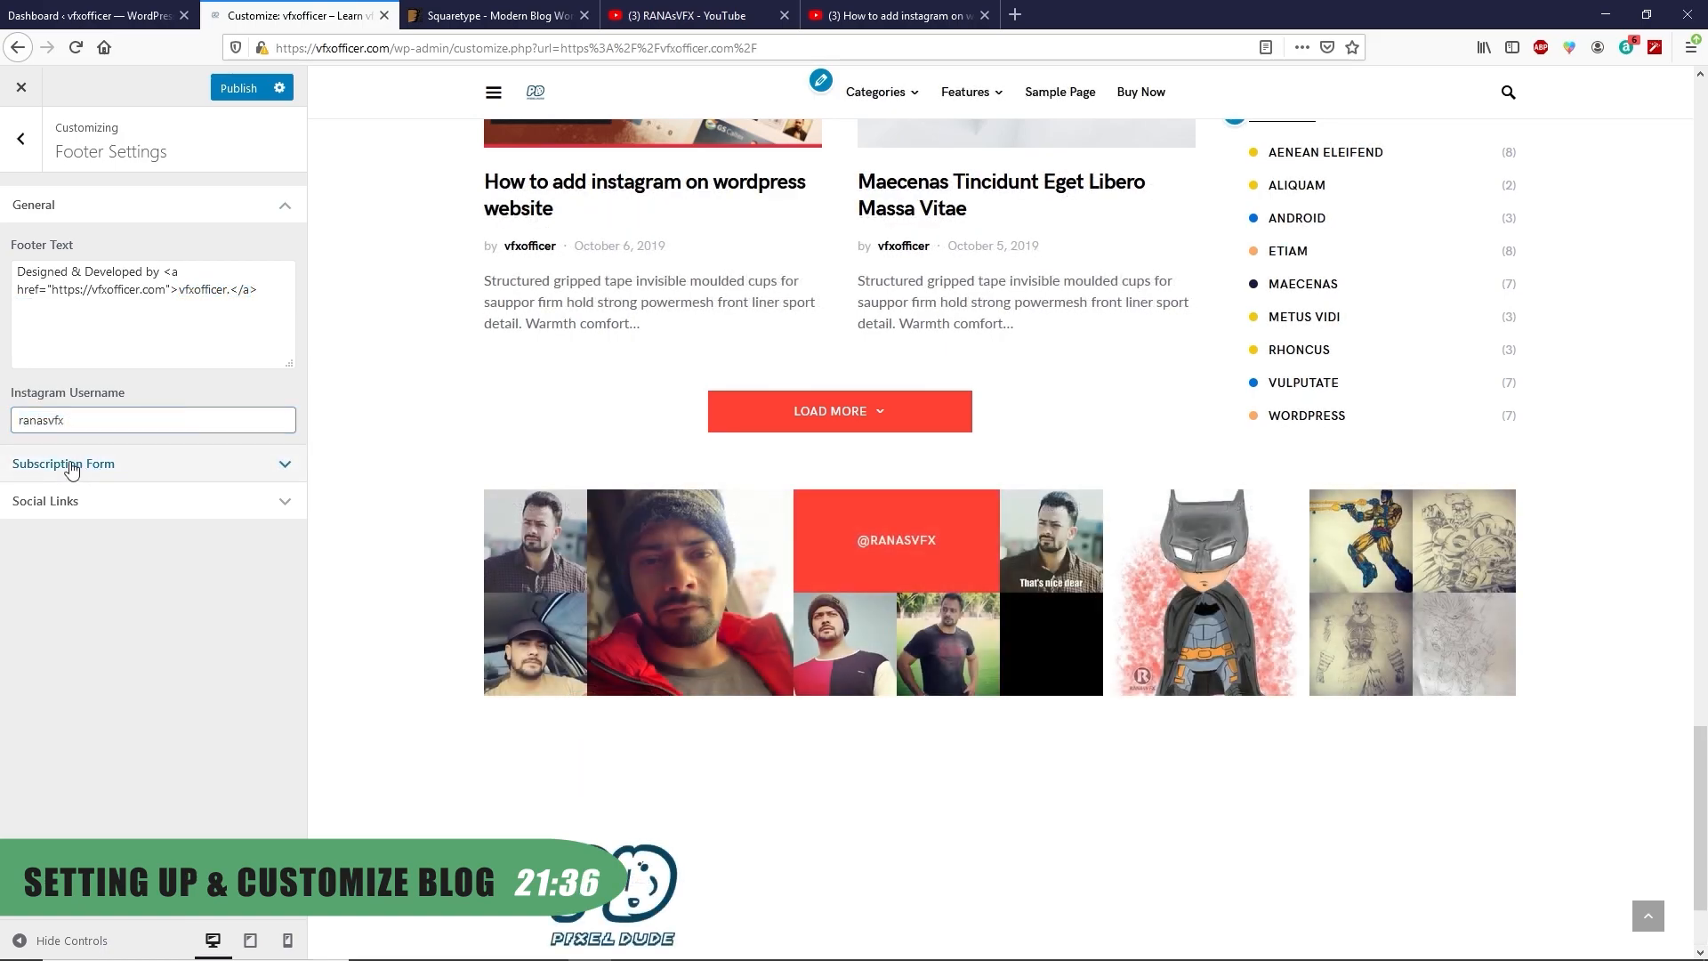
pyautogui.click(177, 476)
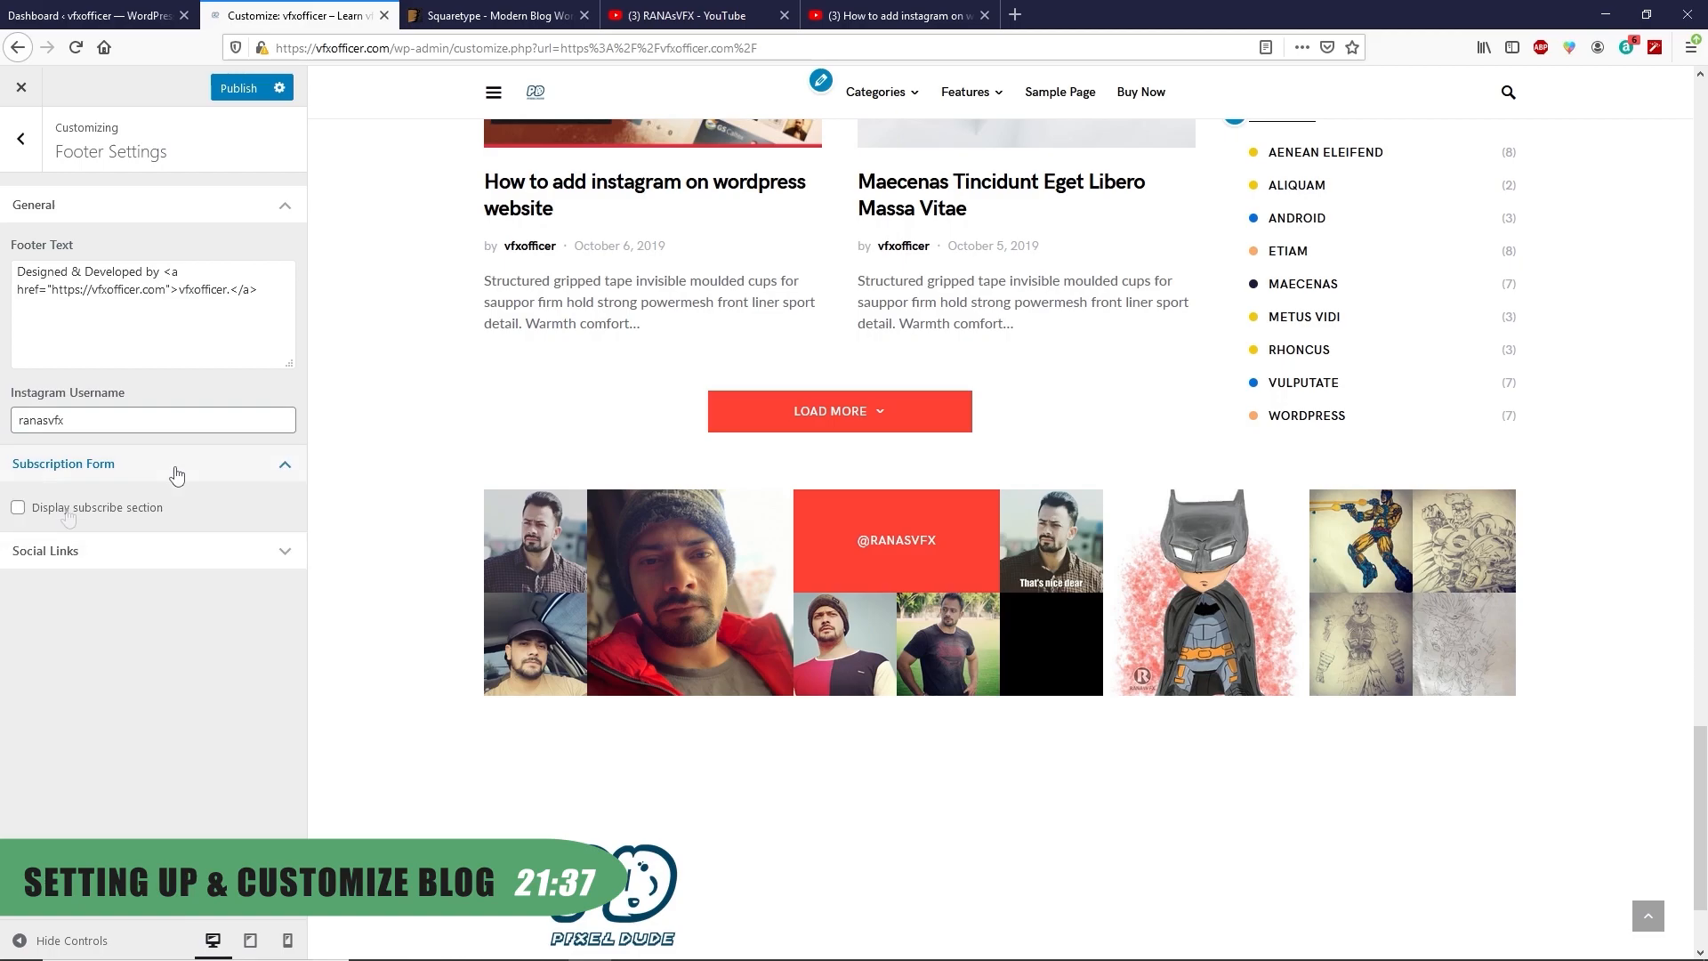
pyautogui.click(67, 510)
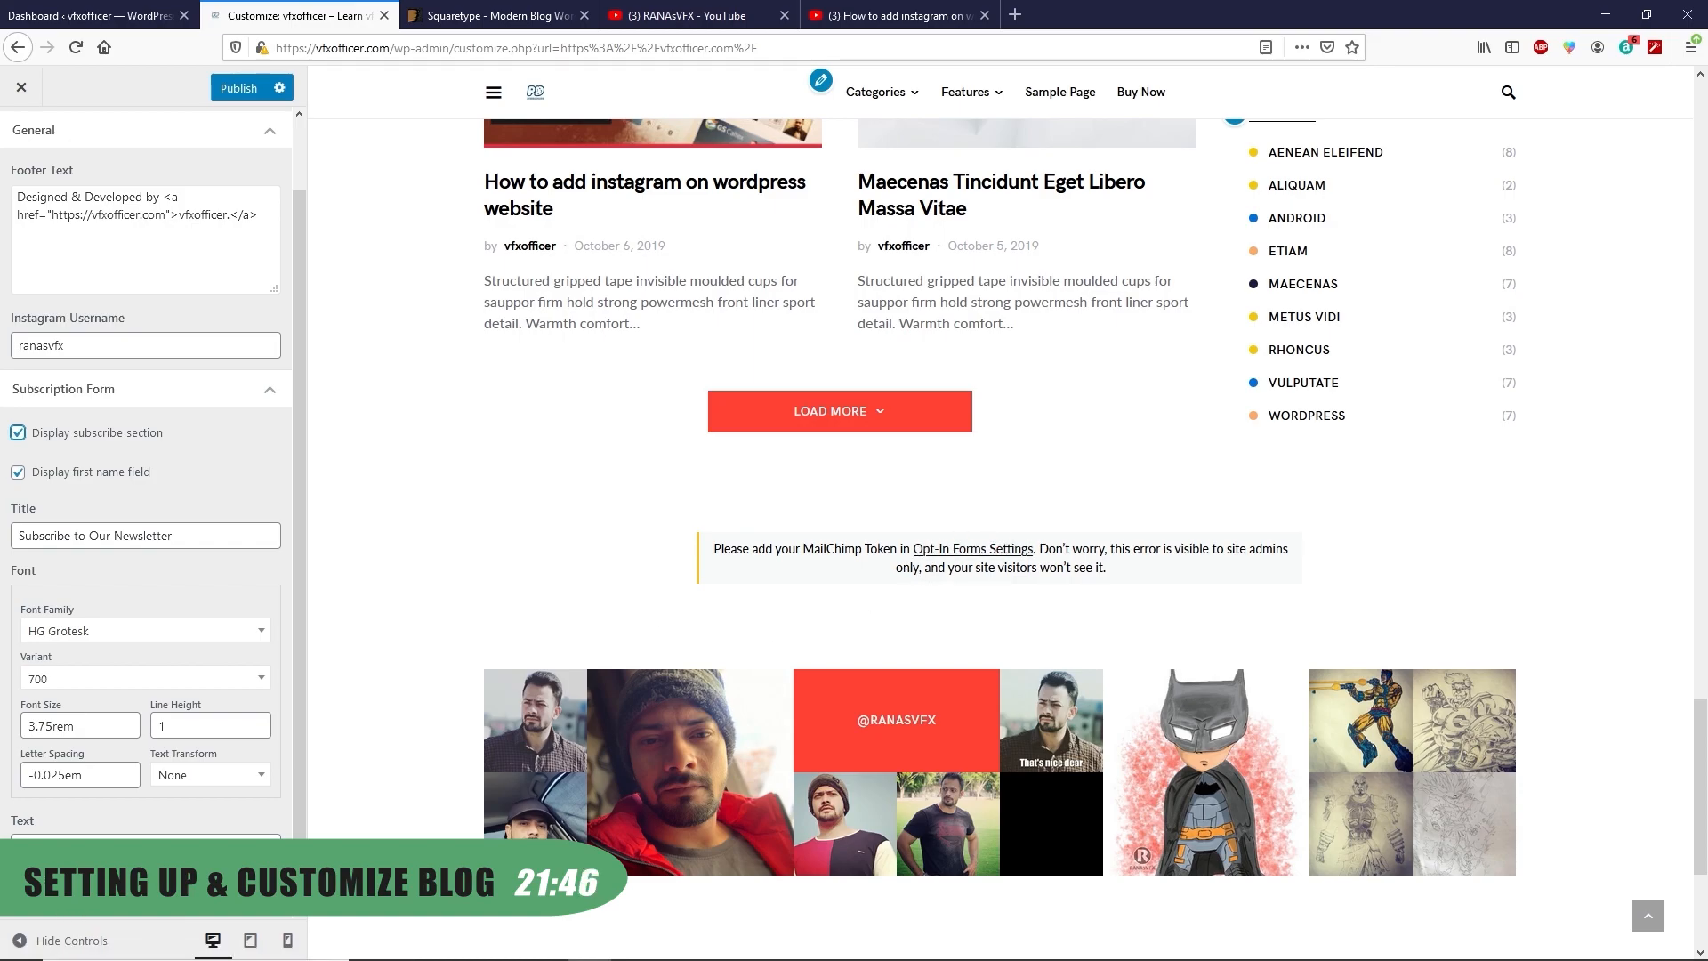
pyautogui.scroll(-1, 147, 481)
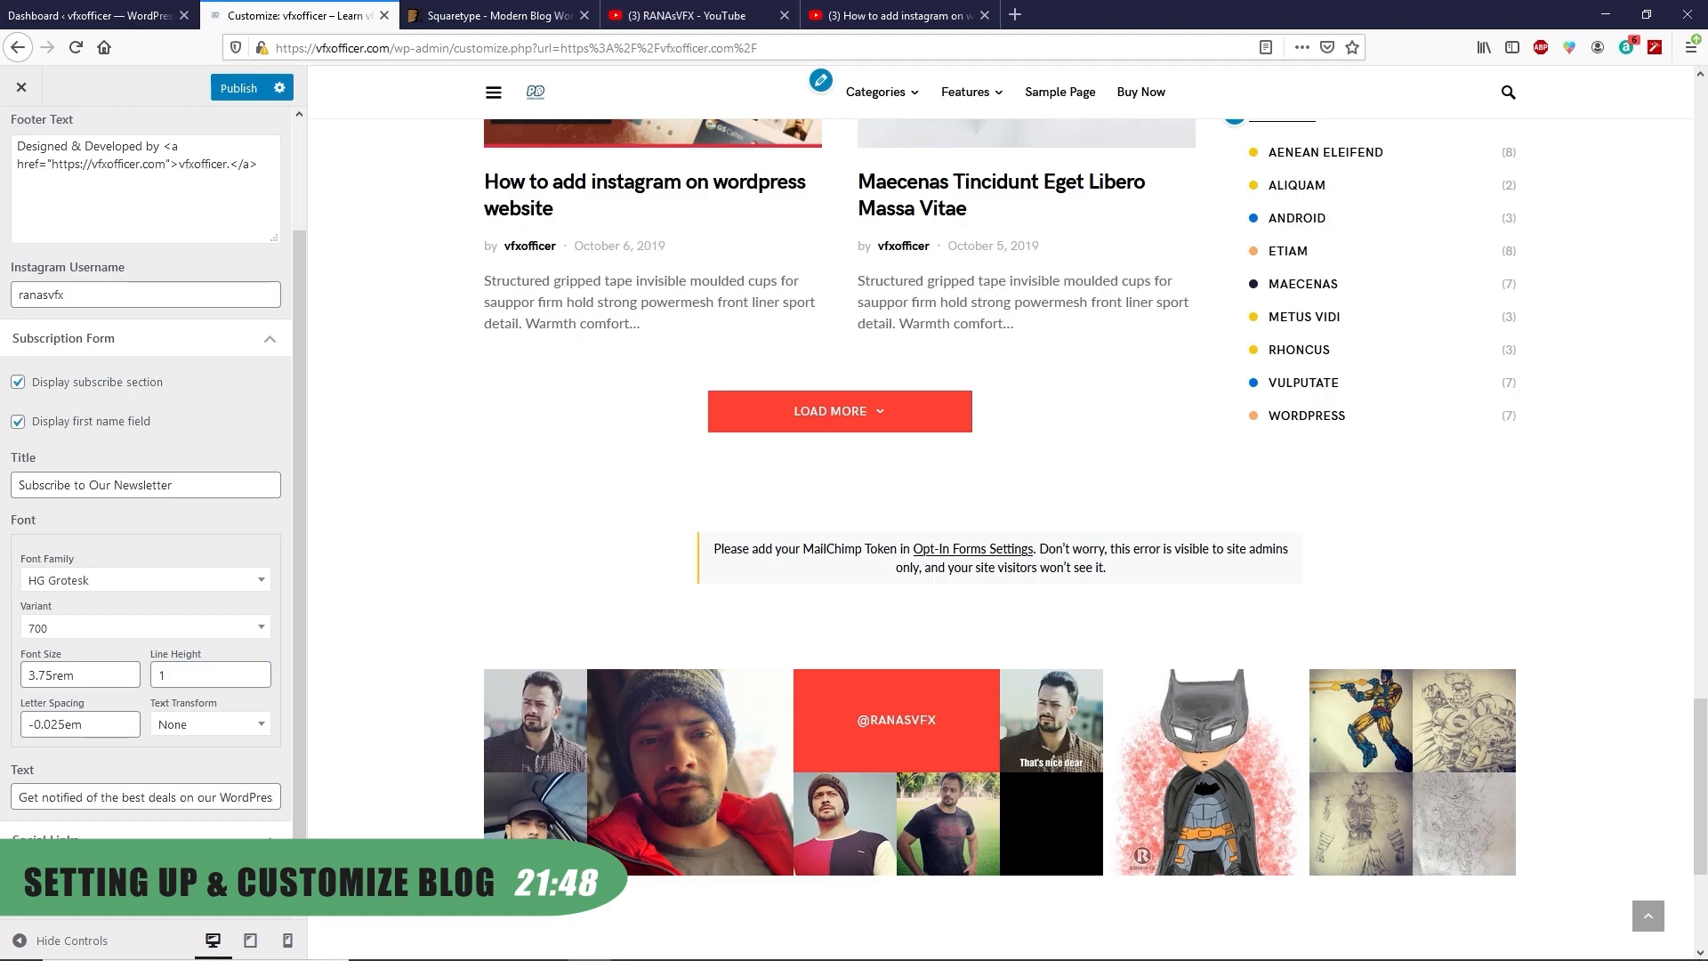
pyautogui.scroll(-3, 187, 594)
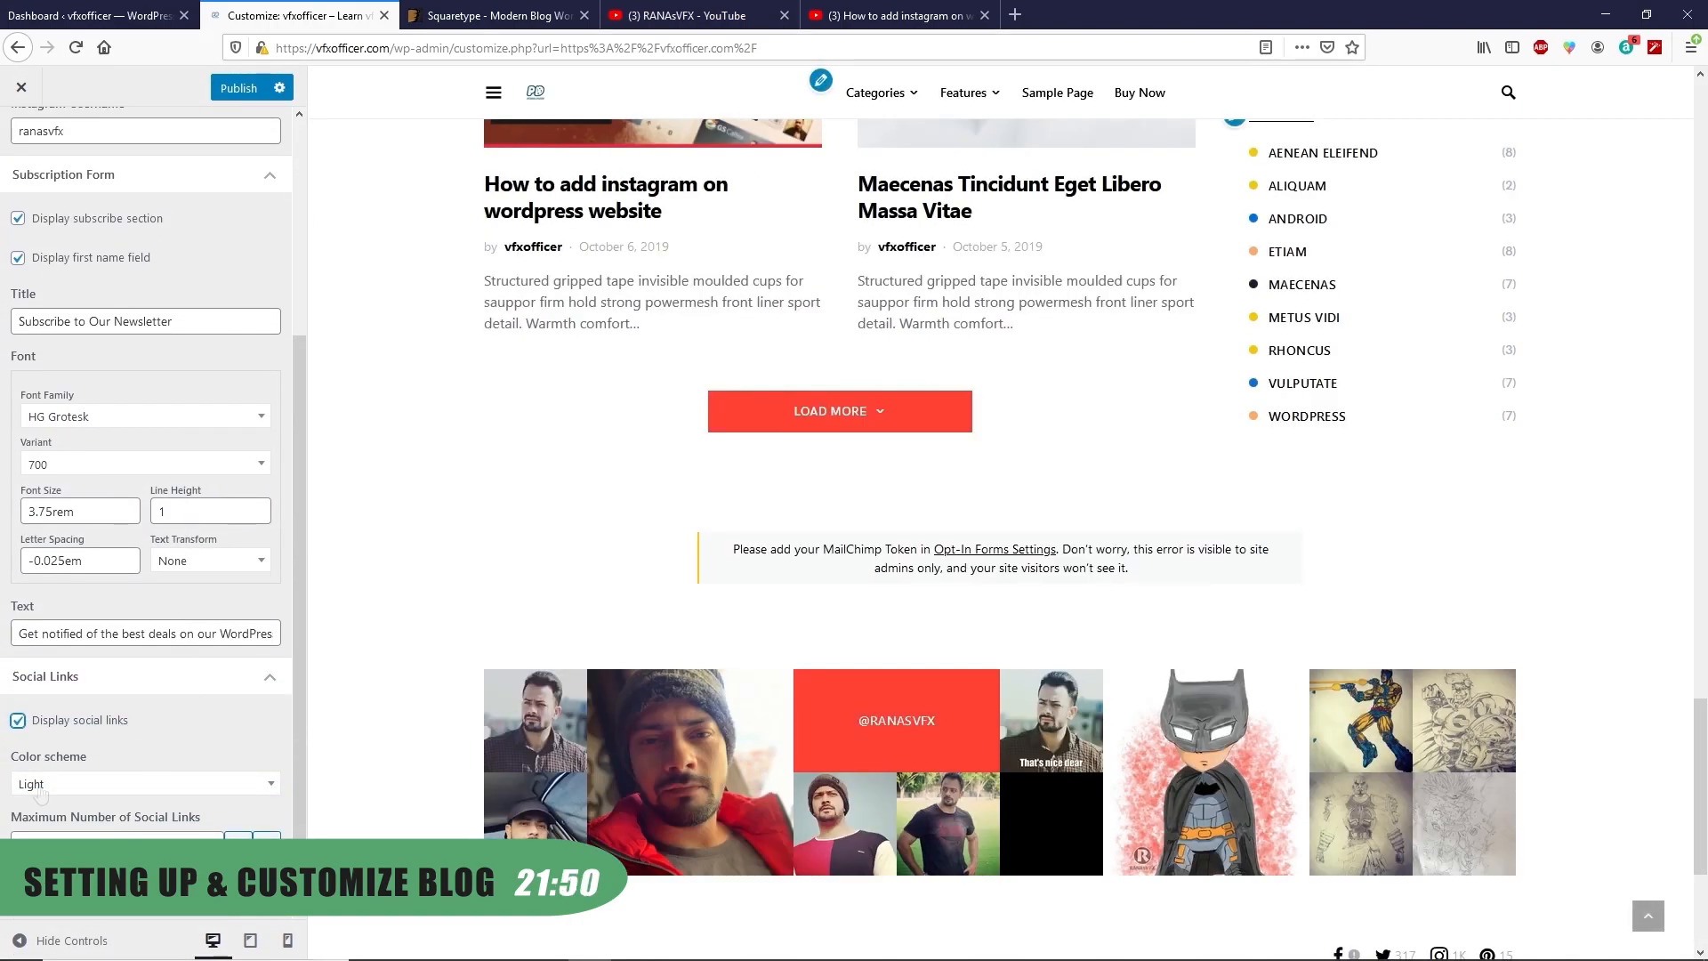
pyautogui.click(43, 784)
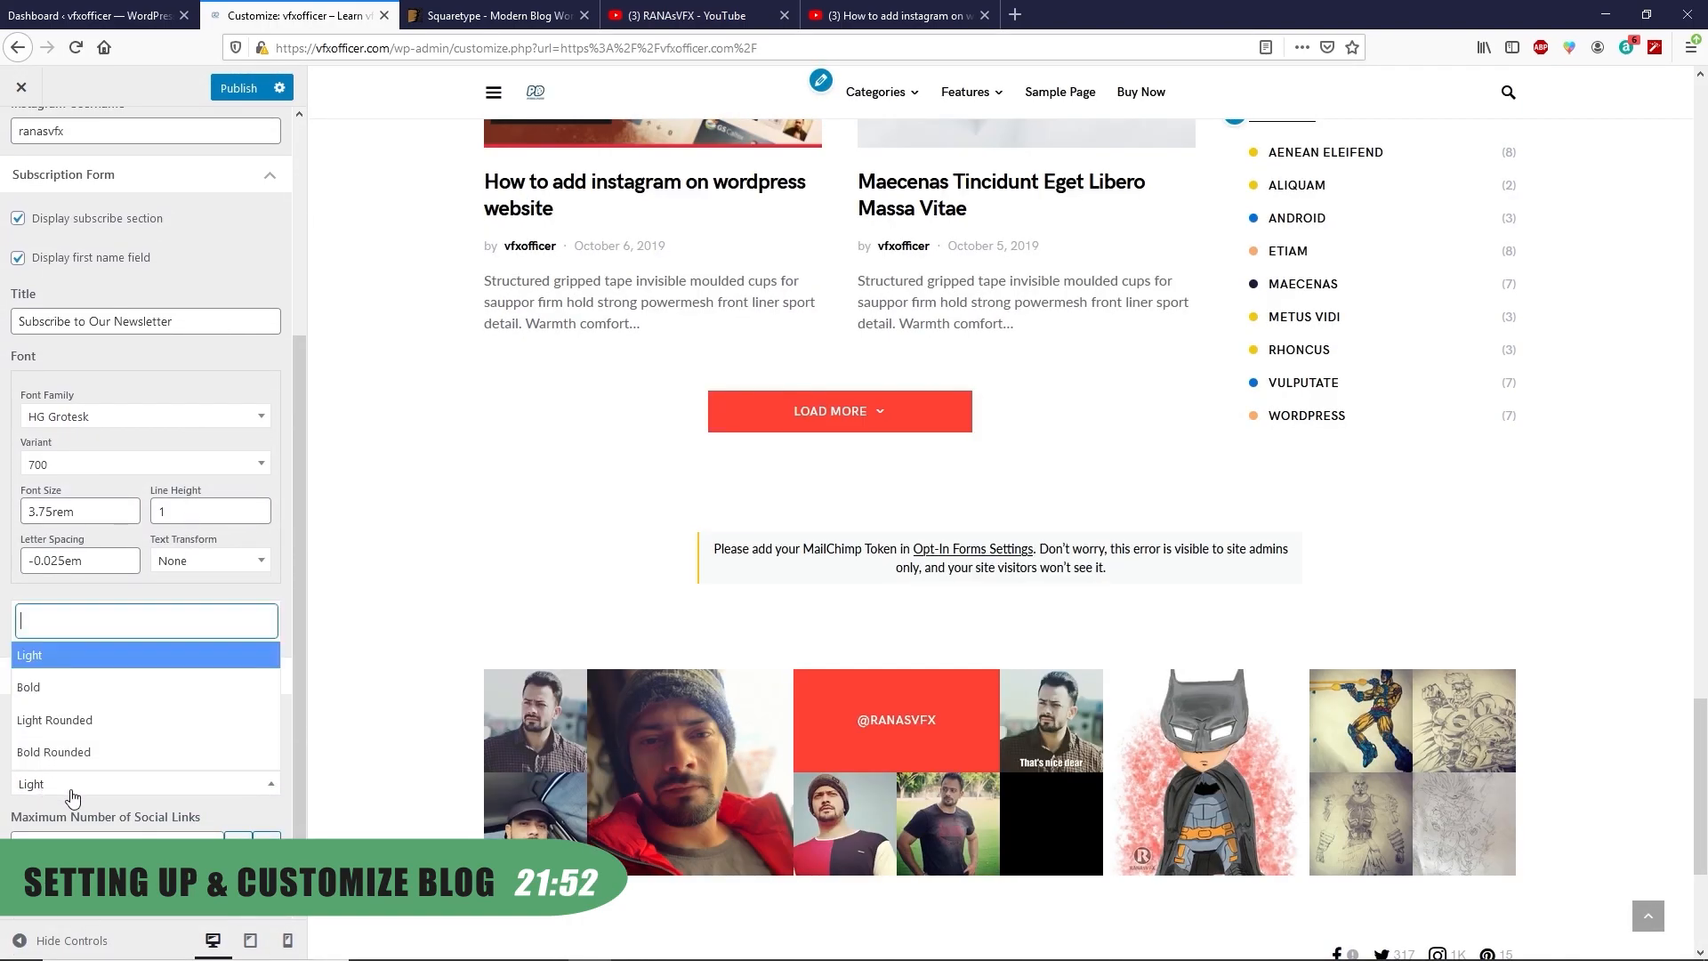
pyautogui.click(40, 691)
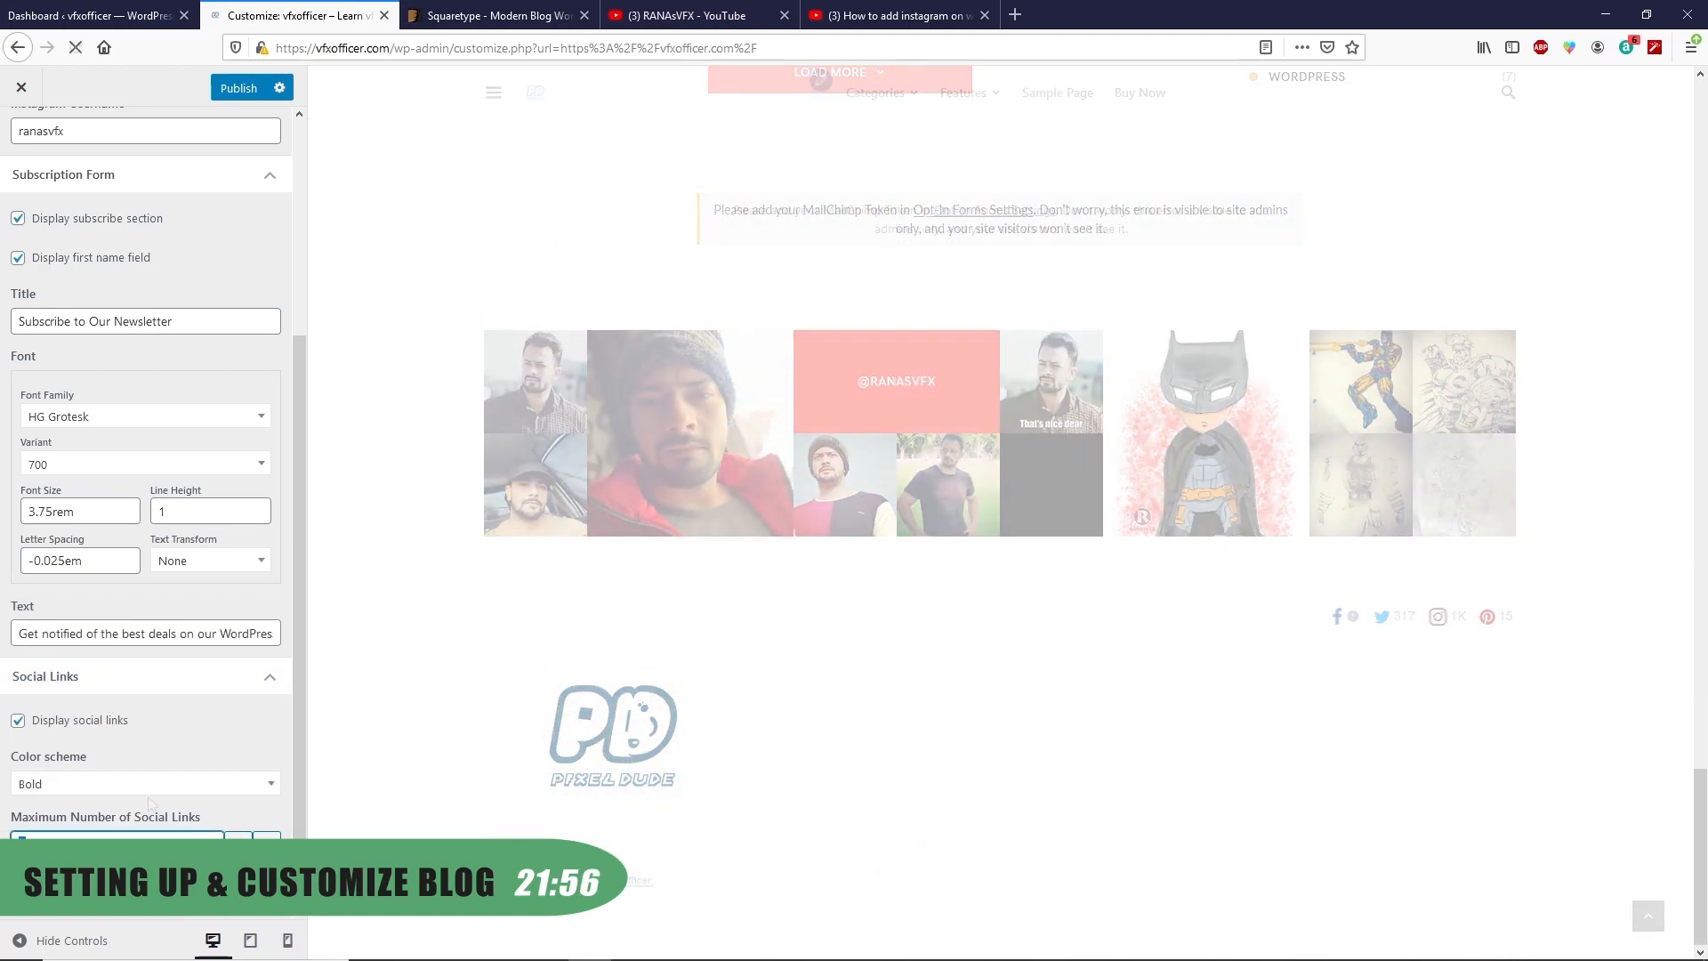
pyautogui.scroll(4, 148, 798)
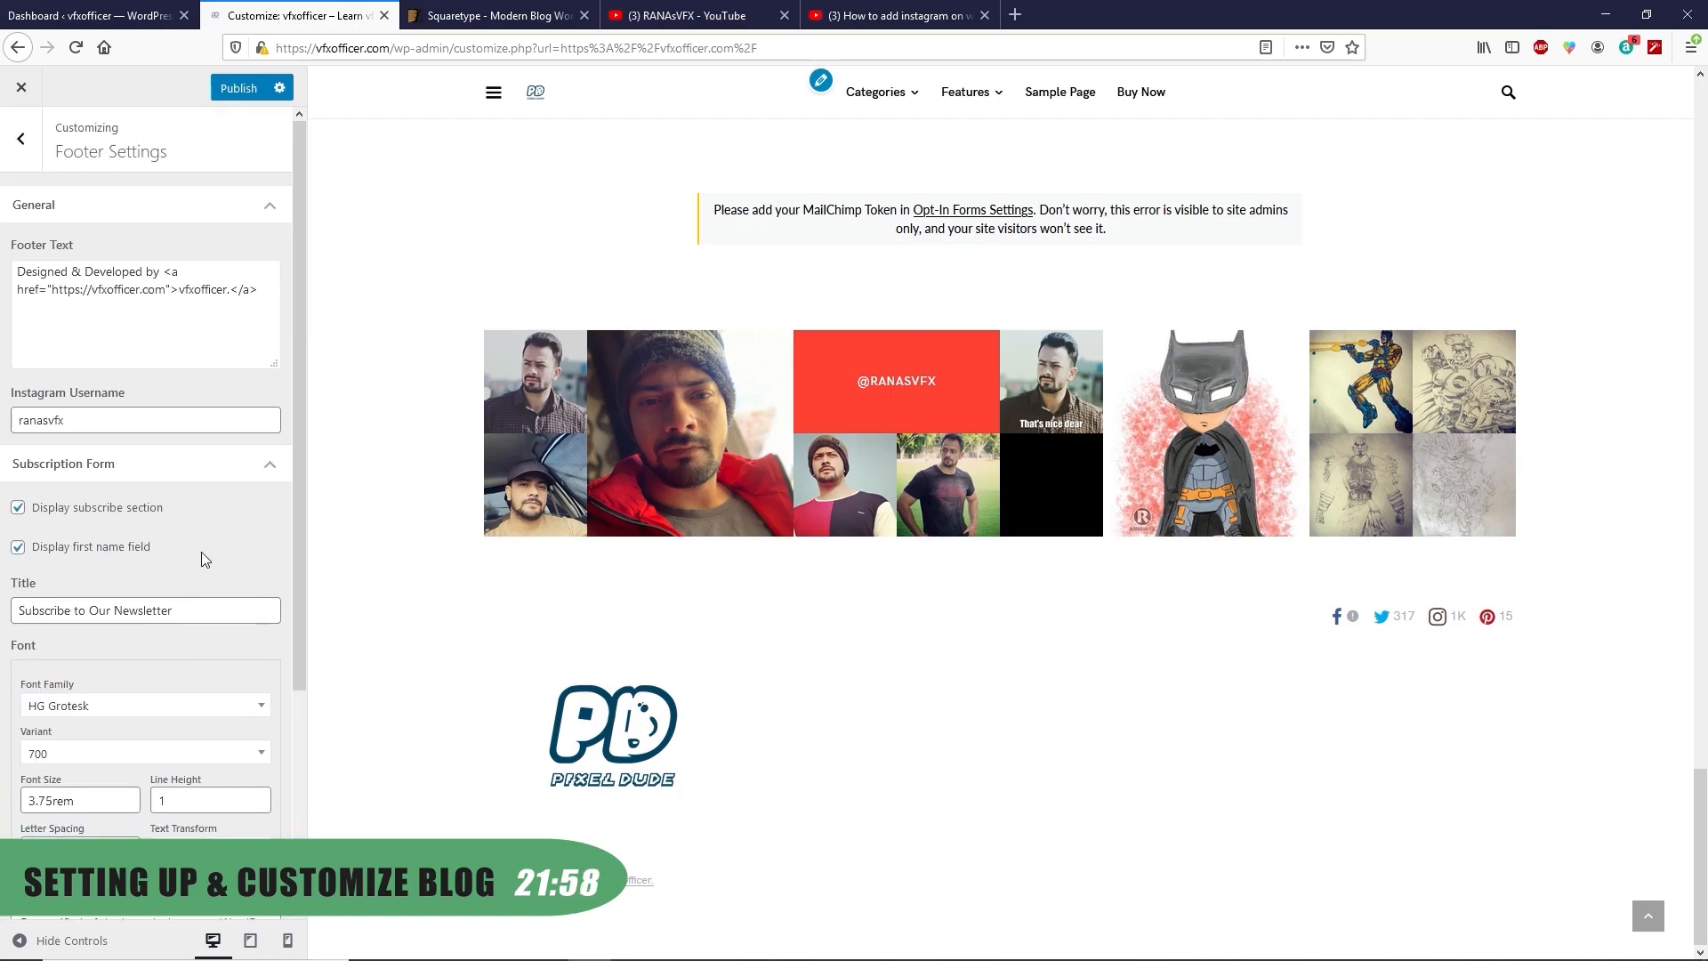
pyautogui.click(238, 87)
# Remove the footer logo in Site Identity and publish the change
pyautogui.click(21, 137)
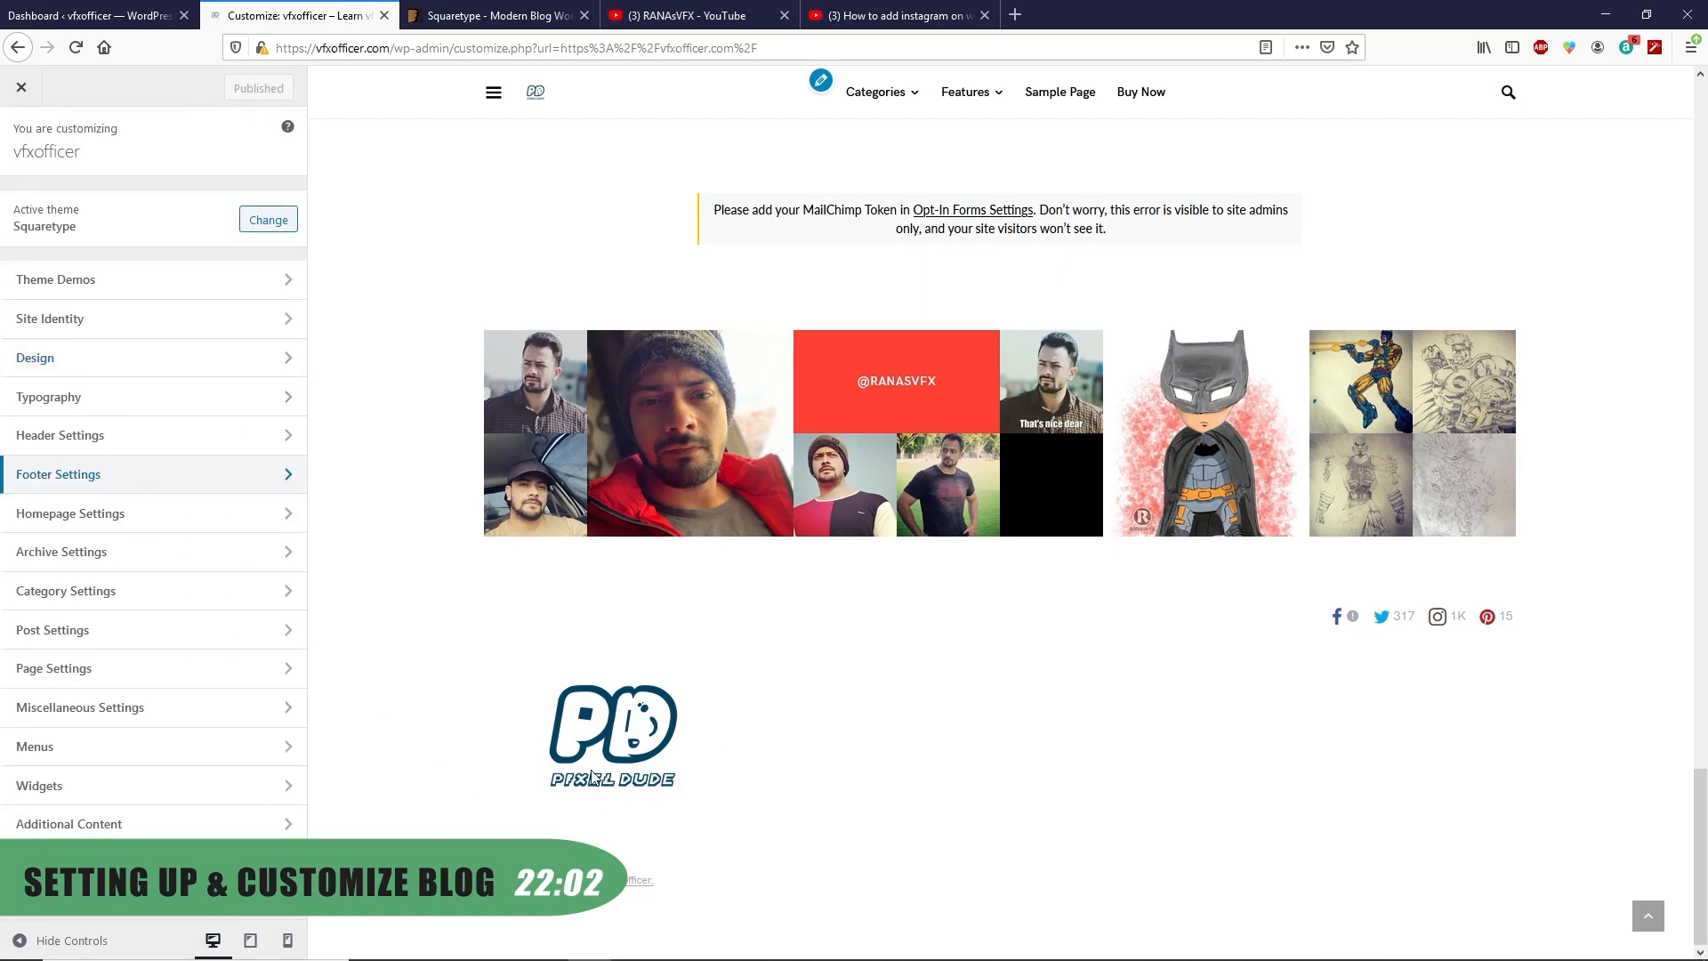
pyautogui.click(82, 323)
pyautogui.scroll(-3, 175, 654)
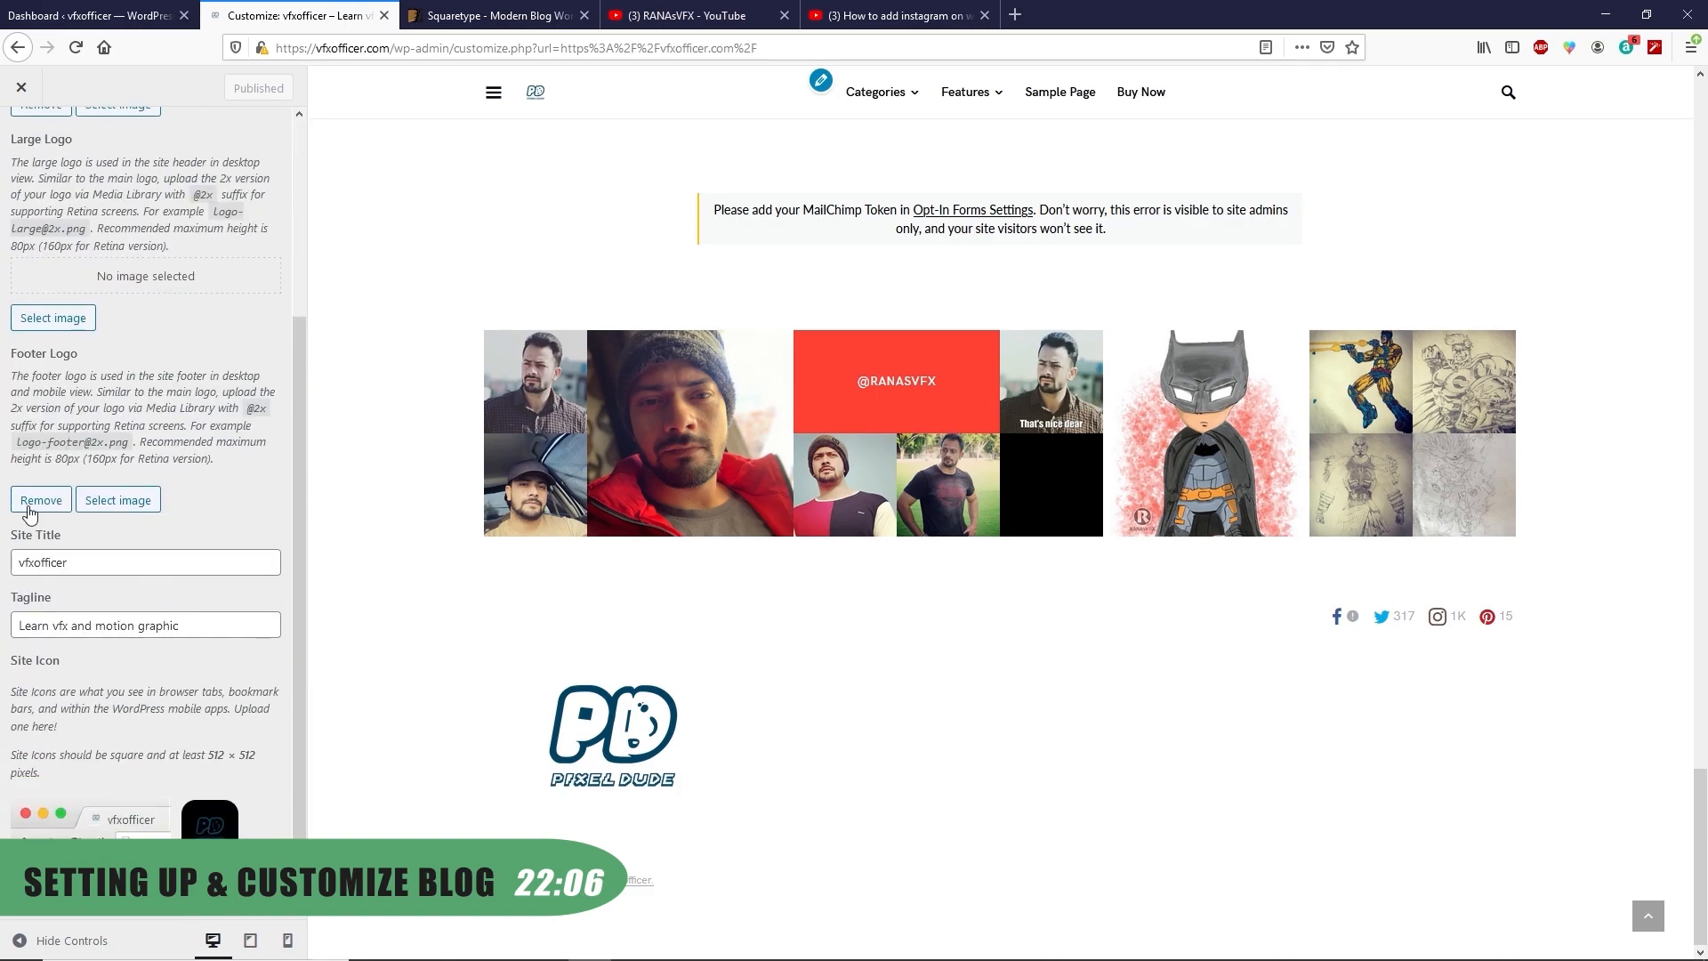
pyautogui.click(62, 767)
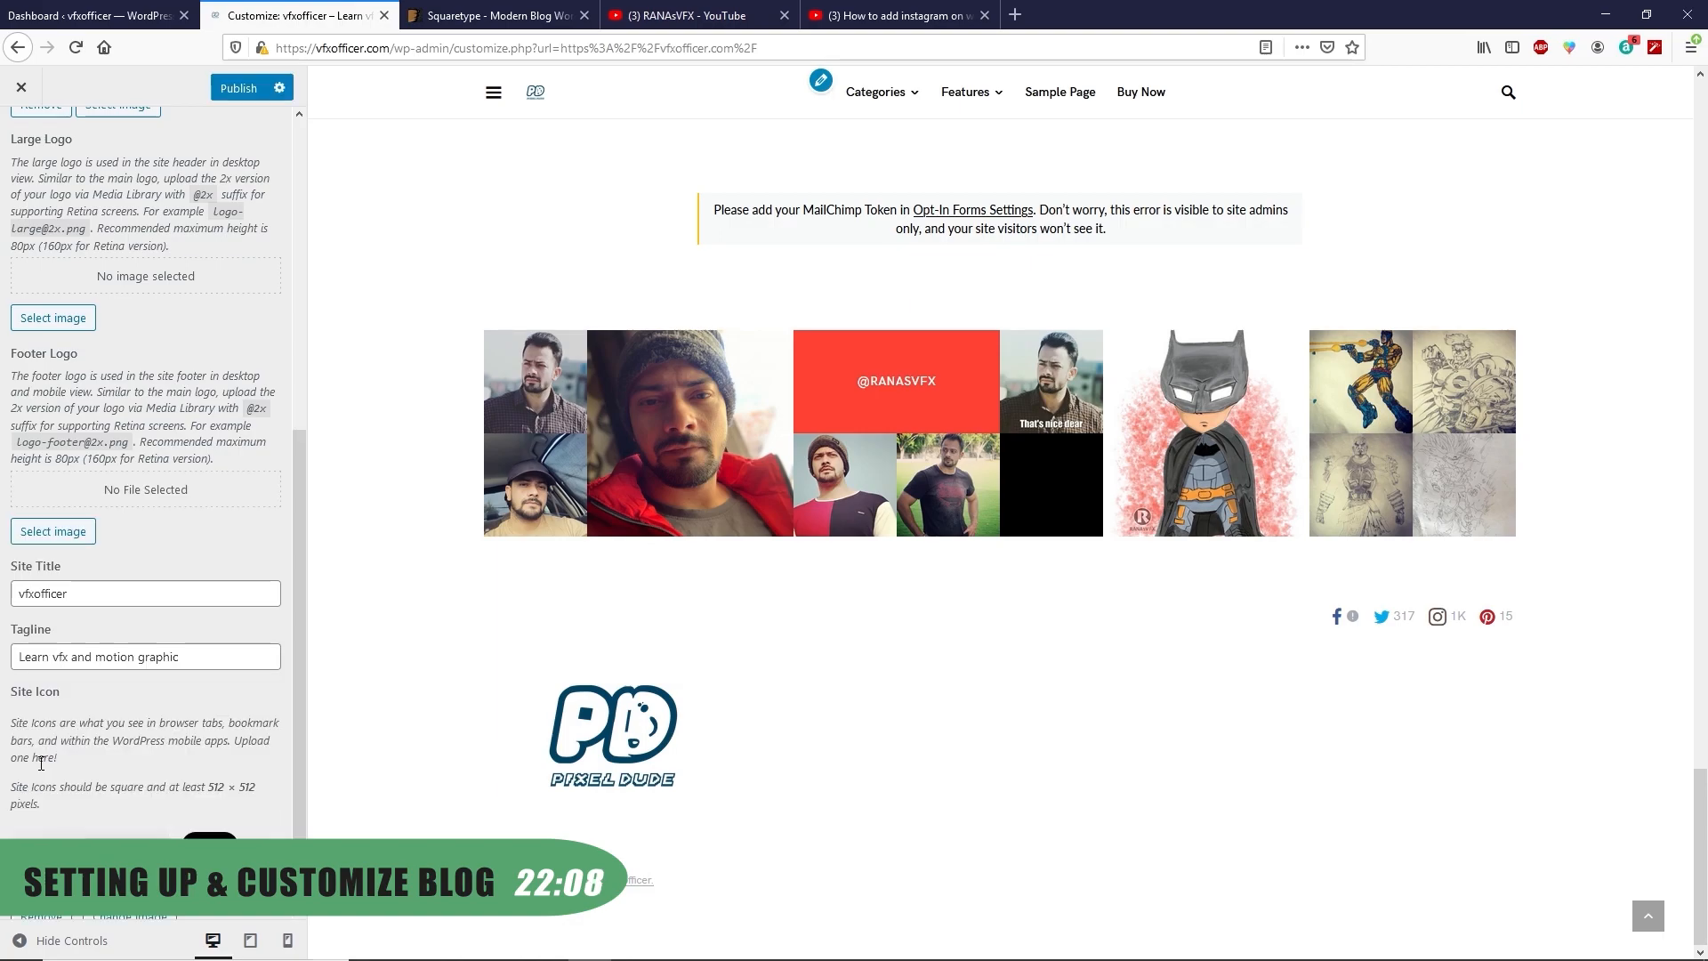
pyautogui.scroll(5, 262, 697)
pyautogui.click(239, 87)
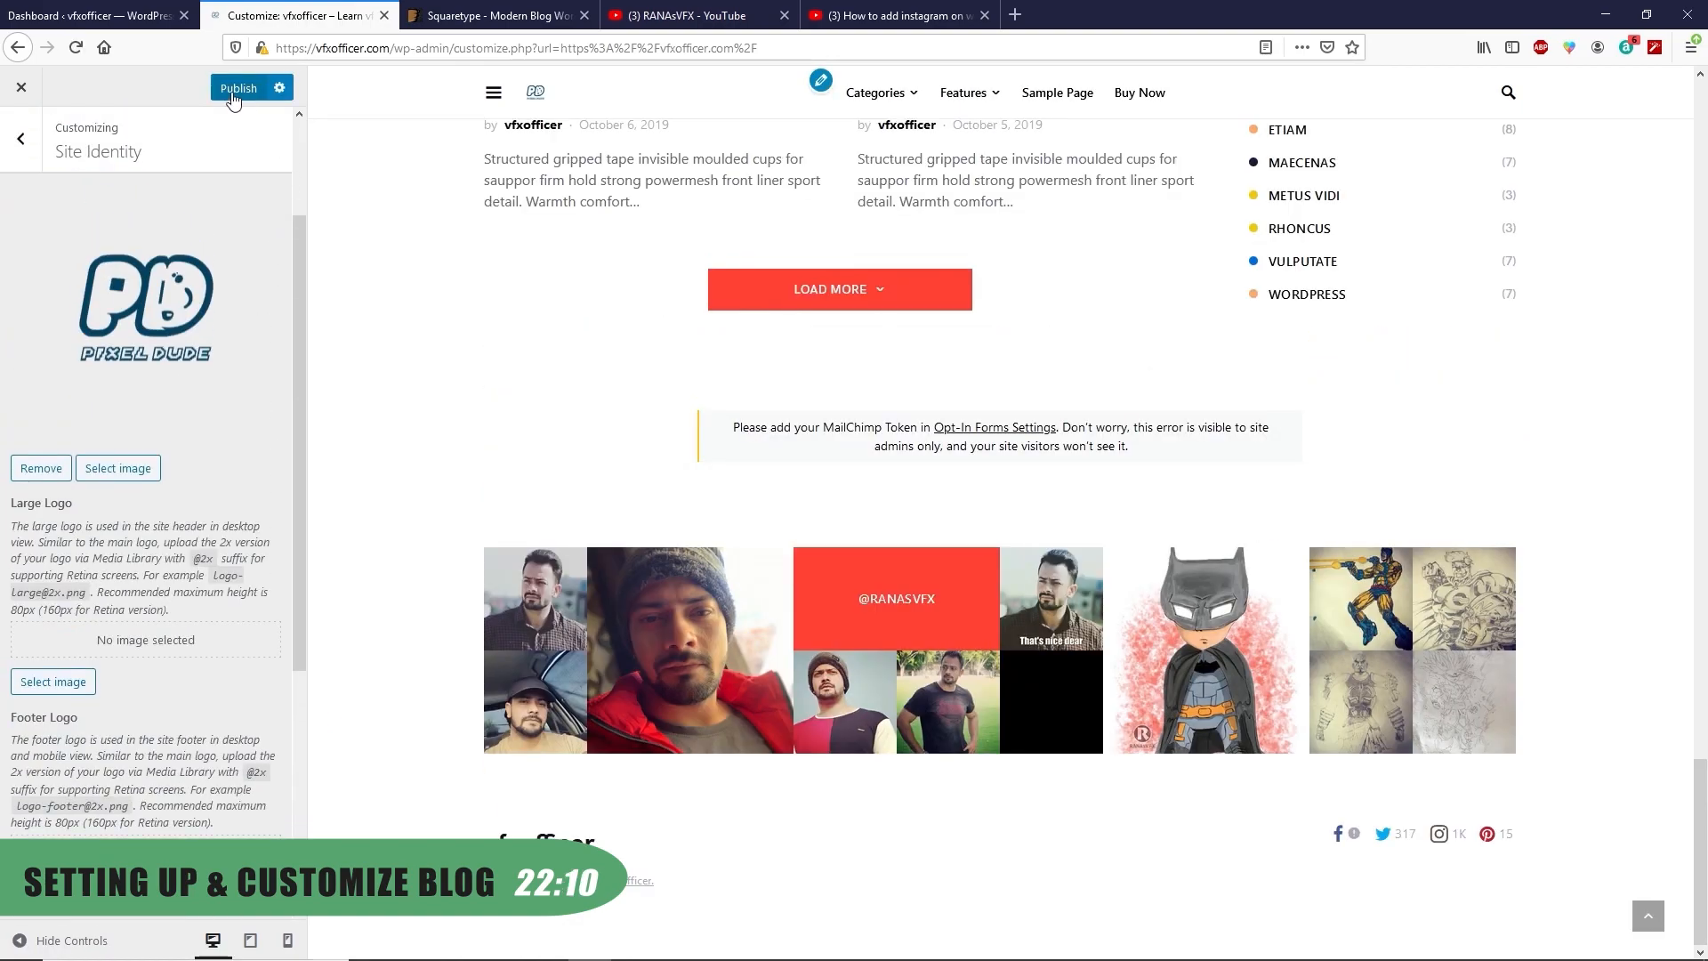
pyautogui.click(25, 151)
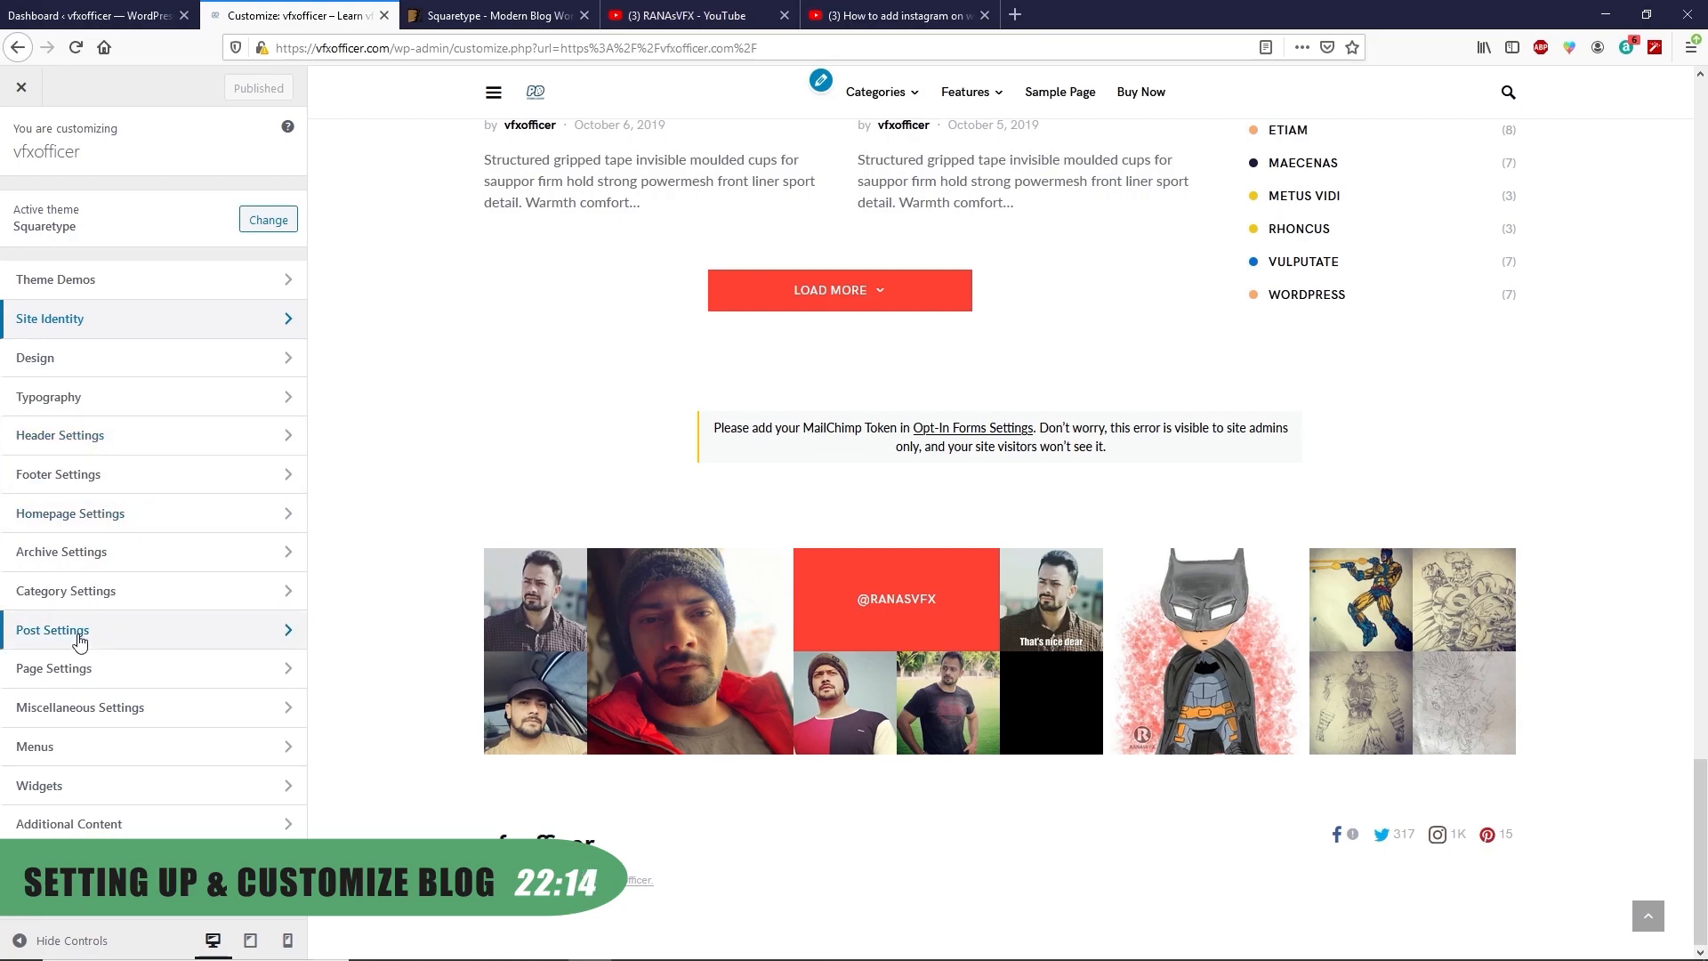
# Create 'Main Menu' in the primary location and add Home to it
pyautogui.click(78, 748)
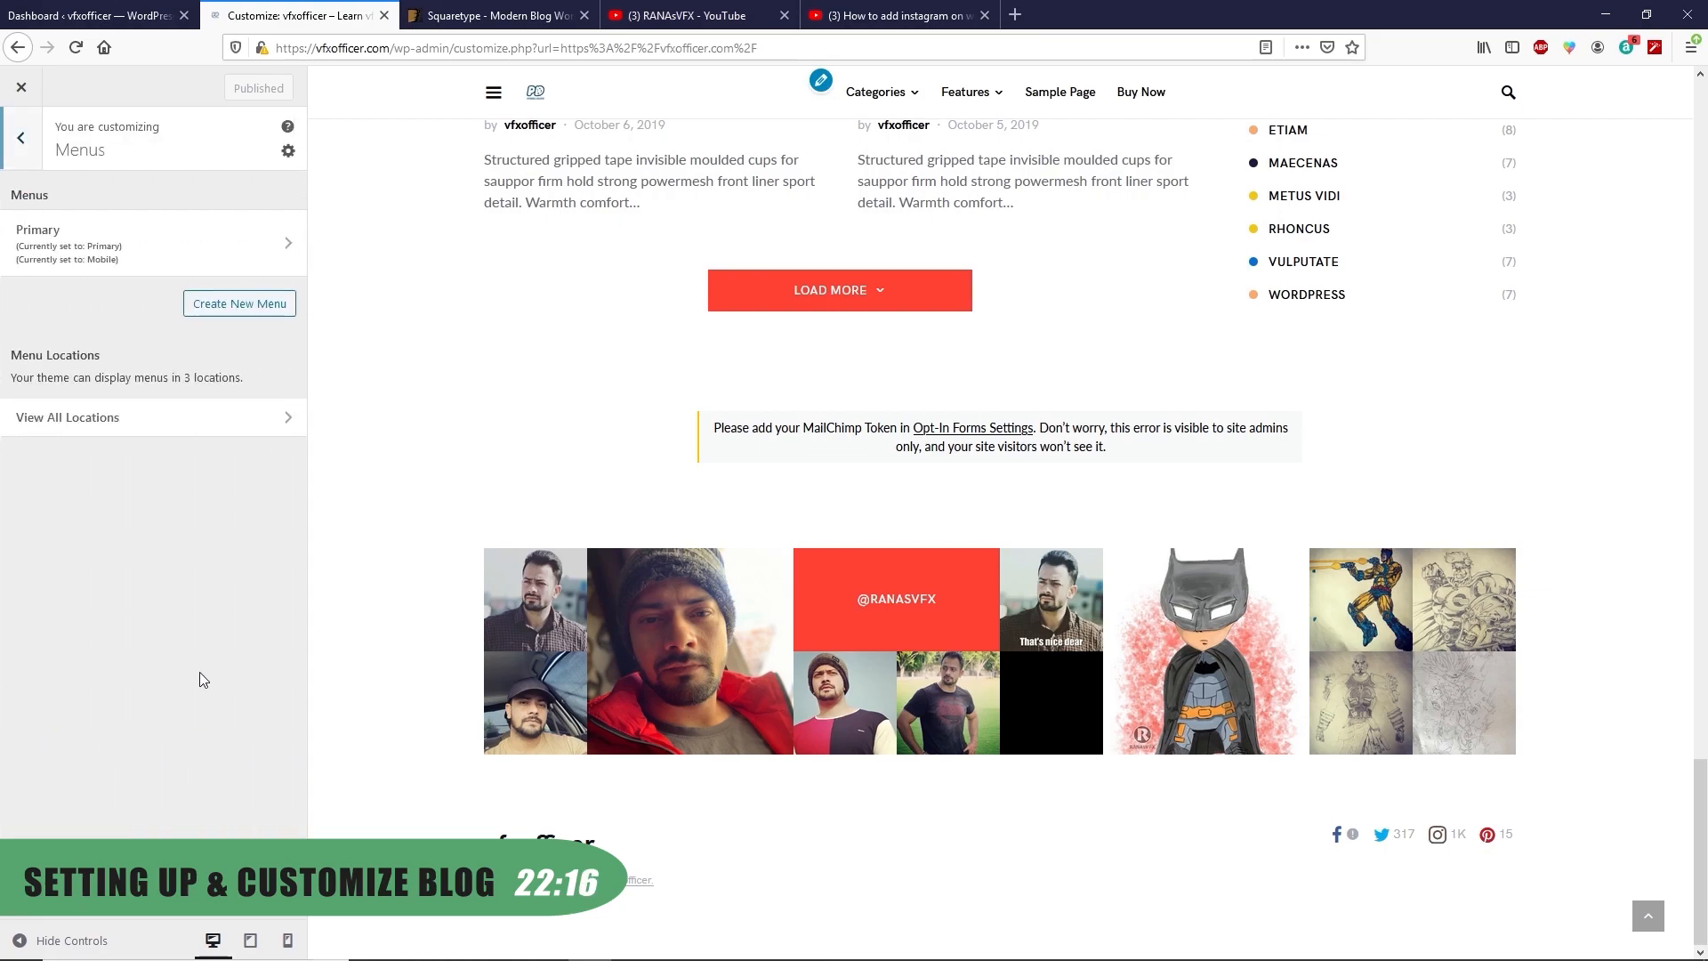
pyautogui.scroll(10, 850, 561)
pyautogui.scroll(10, 850, 560)
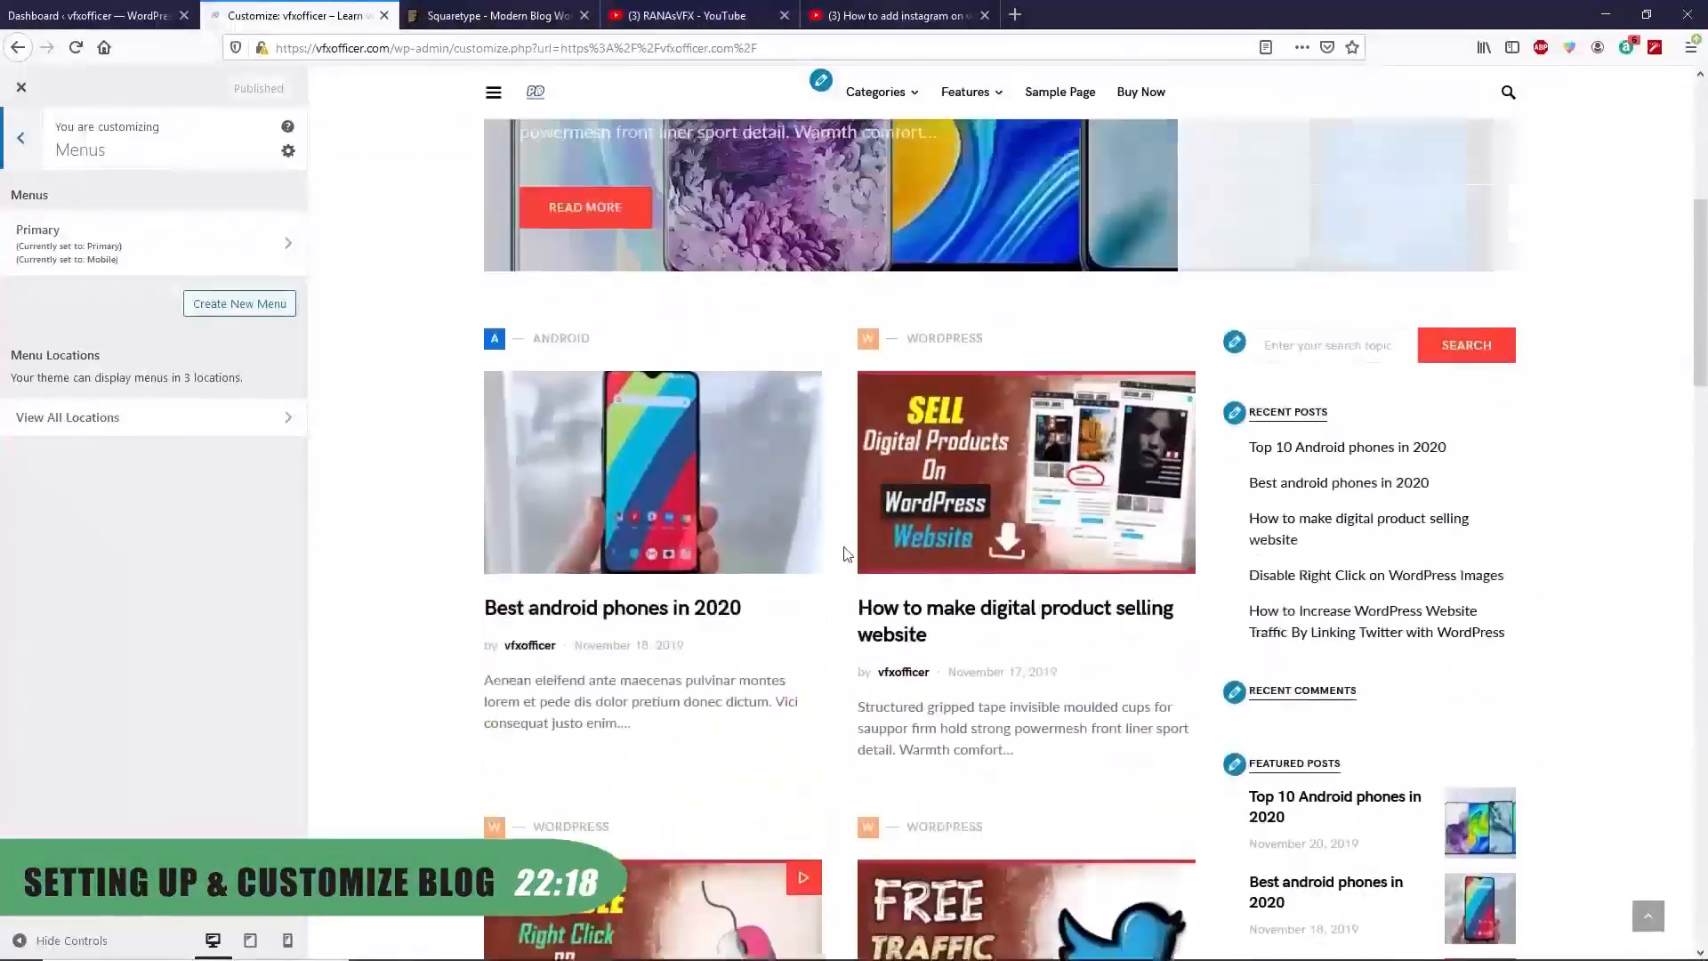
pyautogui.click(239, 306)
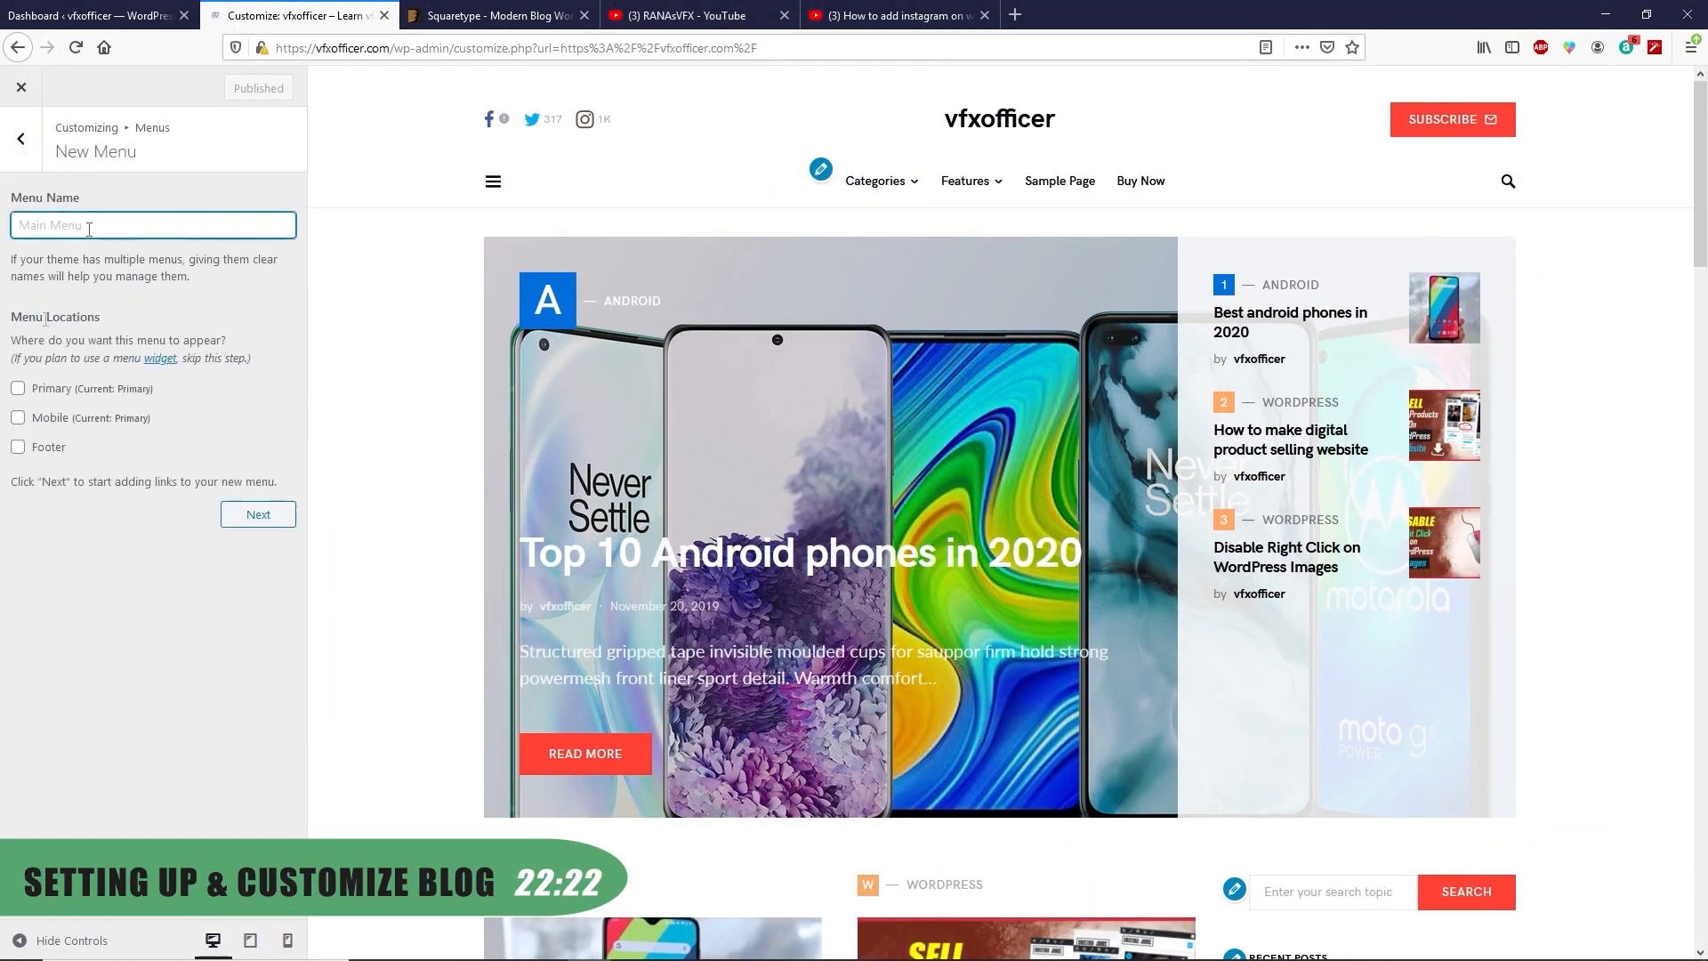
pyautogui.write('Main Menu')
pyautogui.click(19, 391)
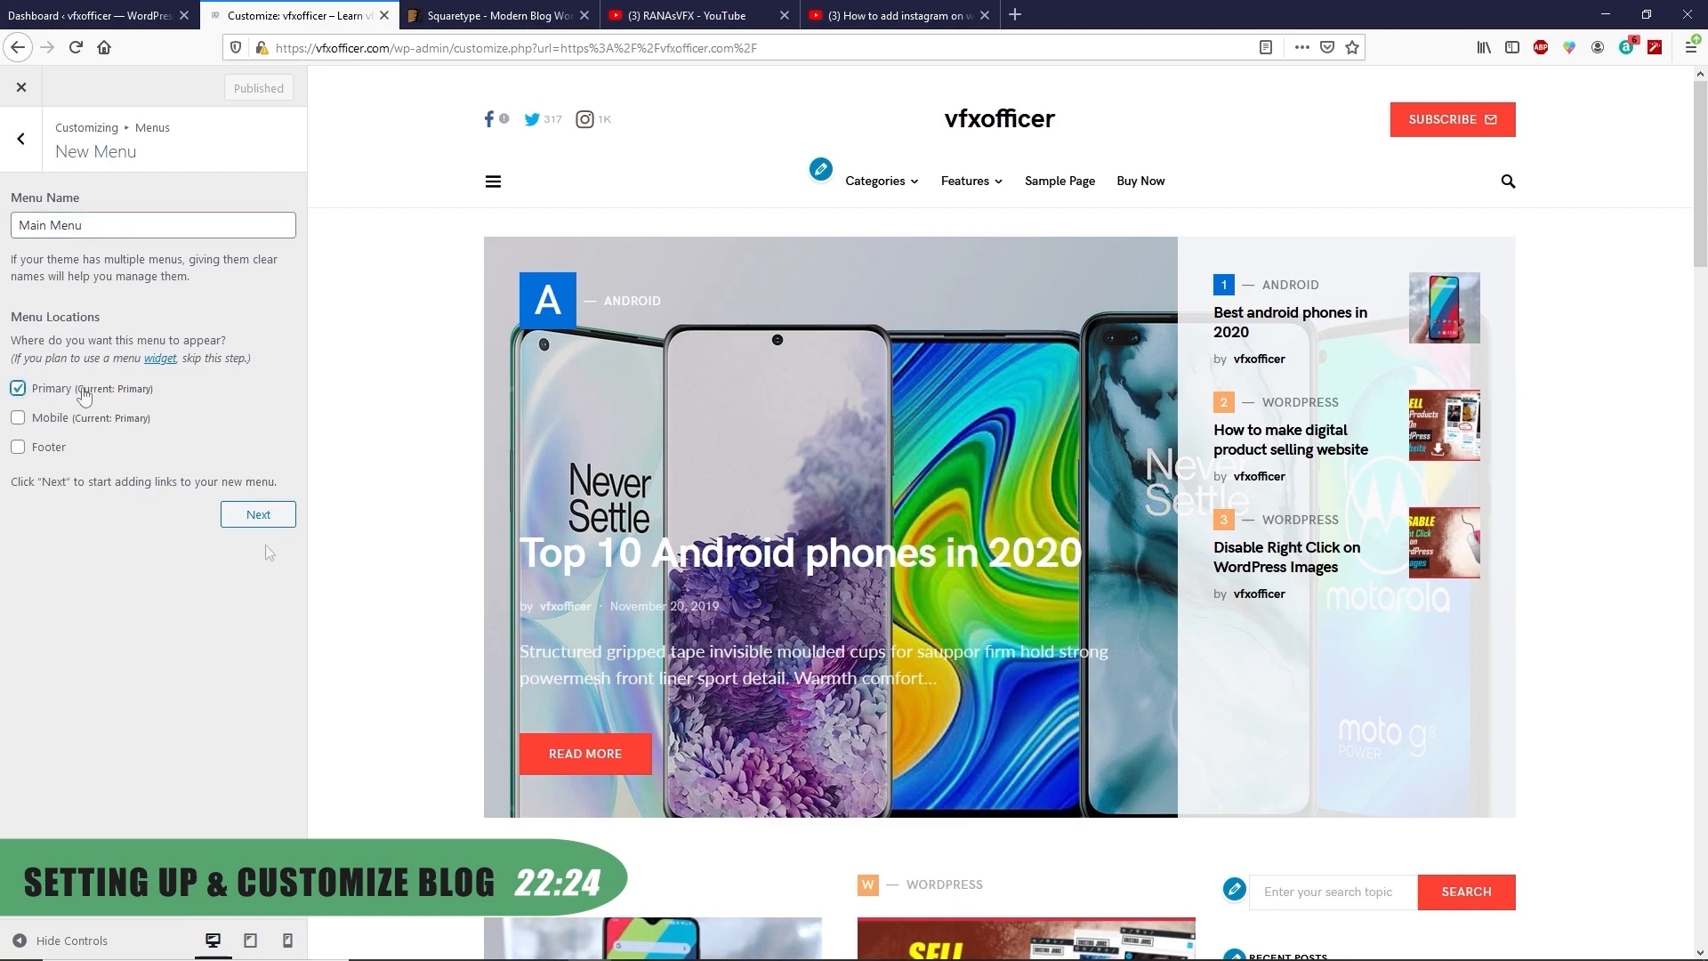
pyautogui.click(258, 514)
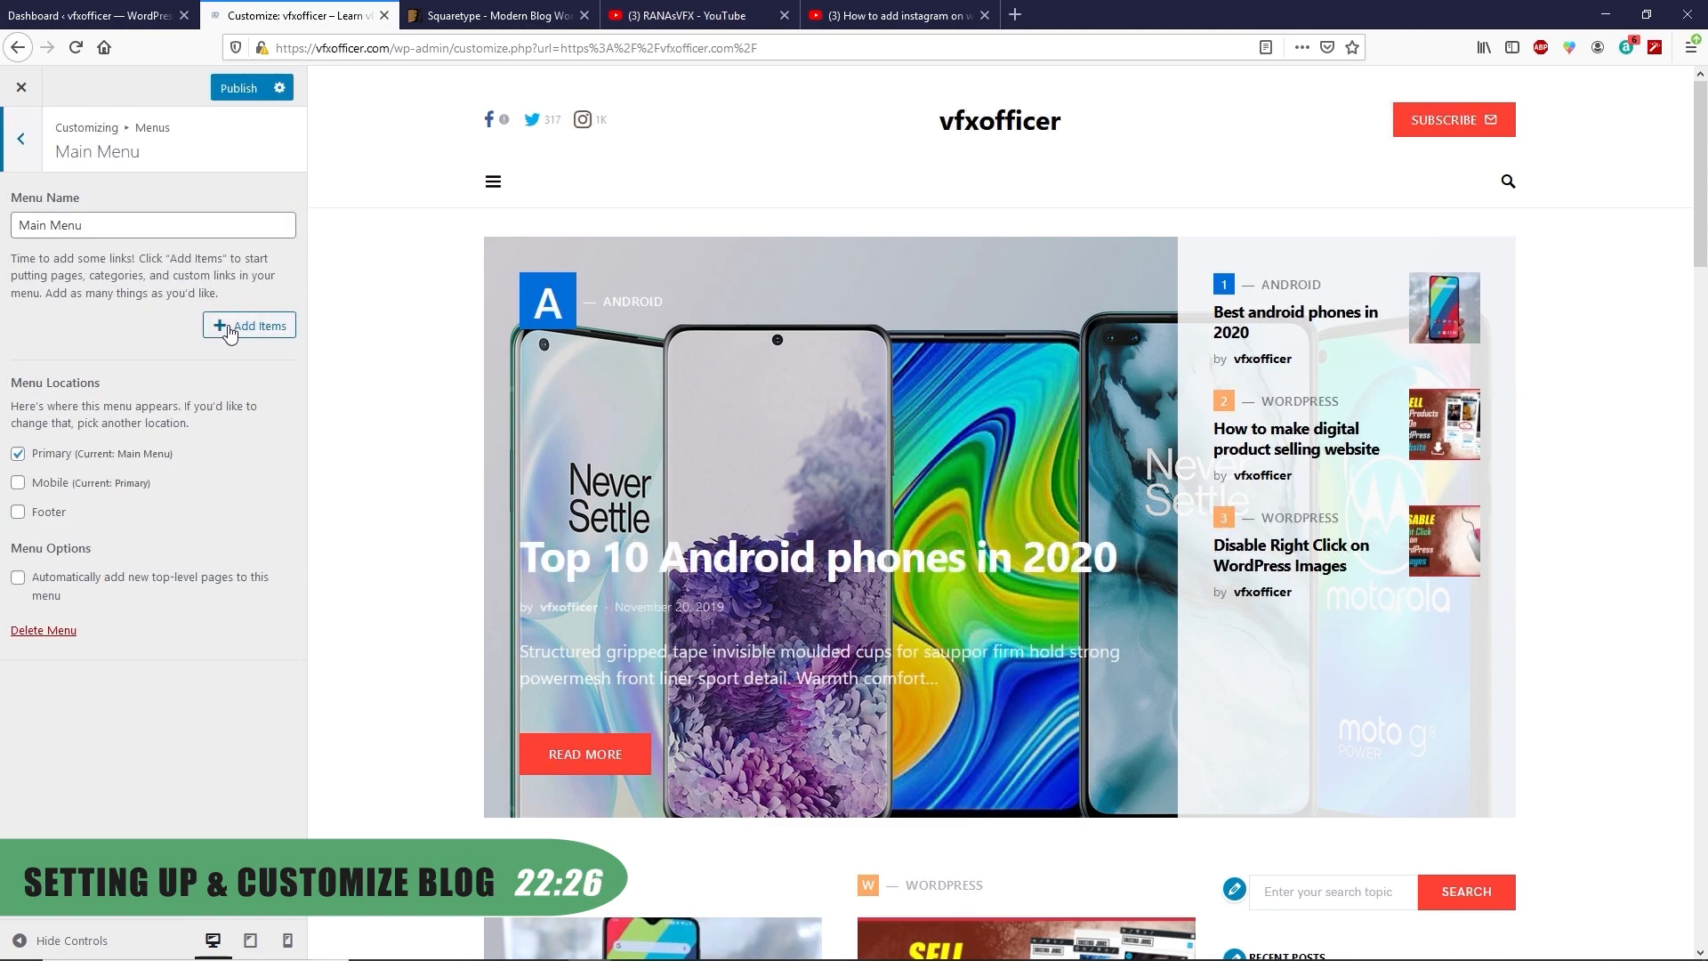
pyautogui.click(224, 327)
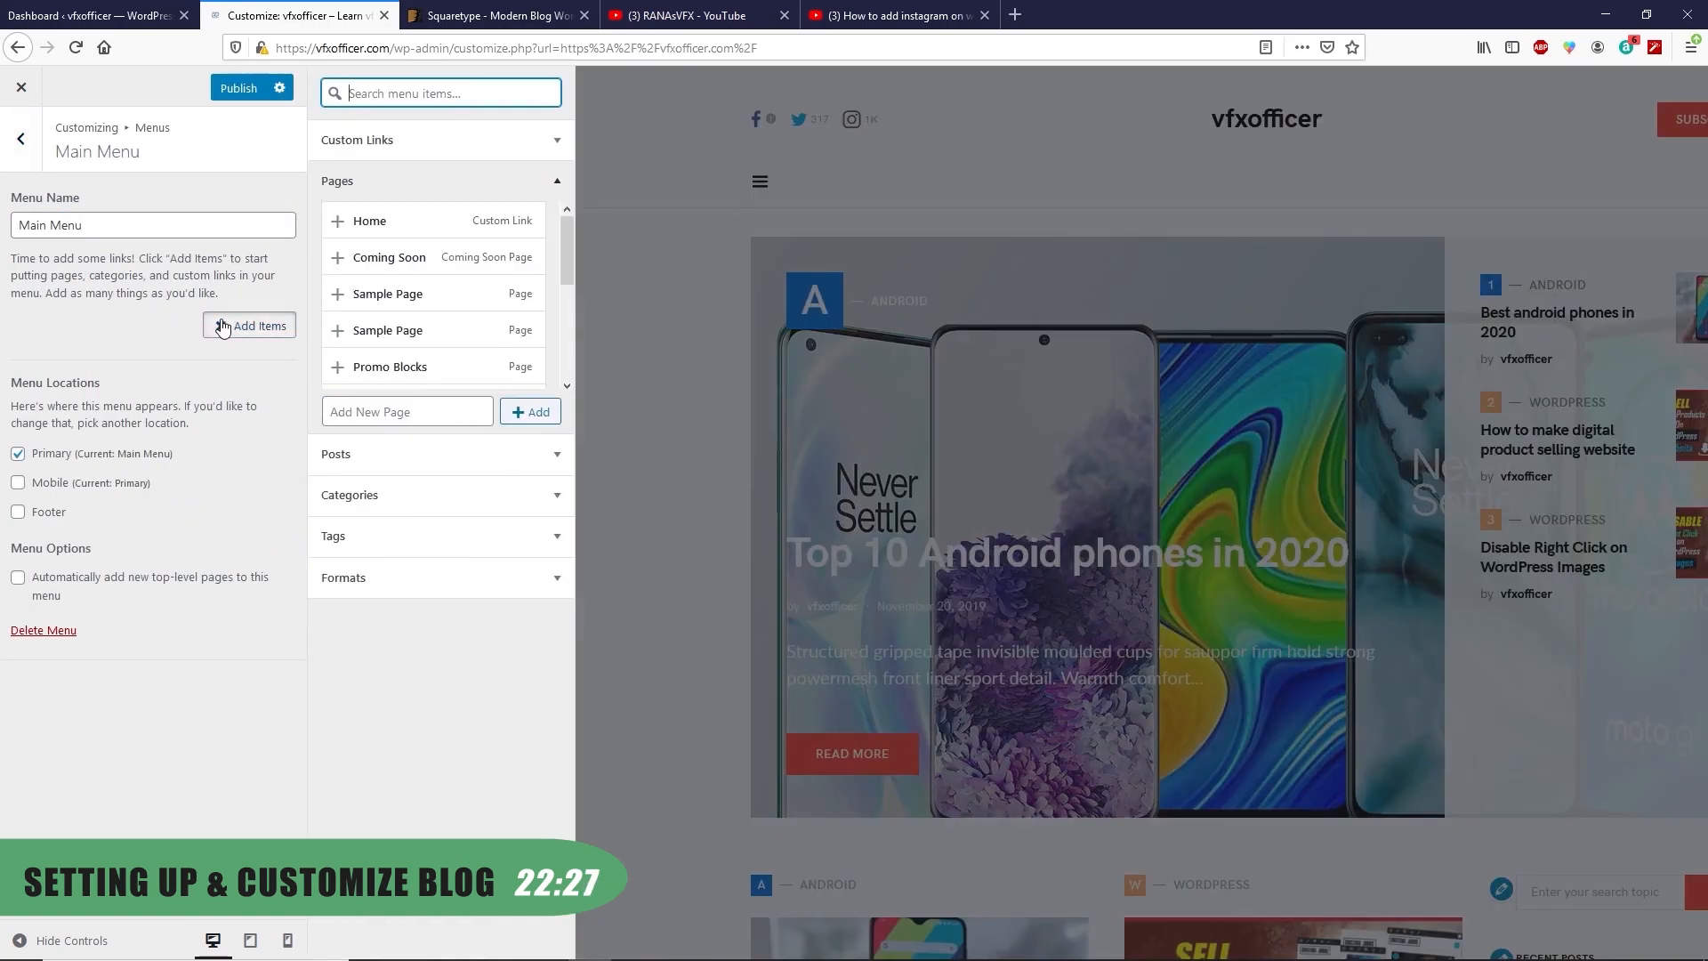
pyautogui.click(342, 227)
# Add the WordPress and Android categories to Main Menu
pyautogui.click(509, 495)
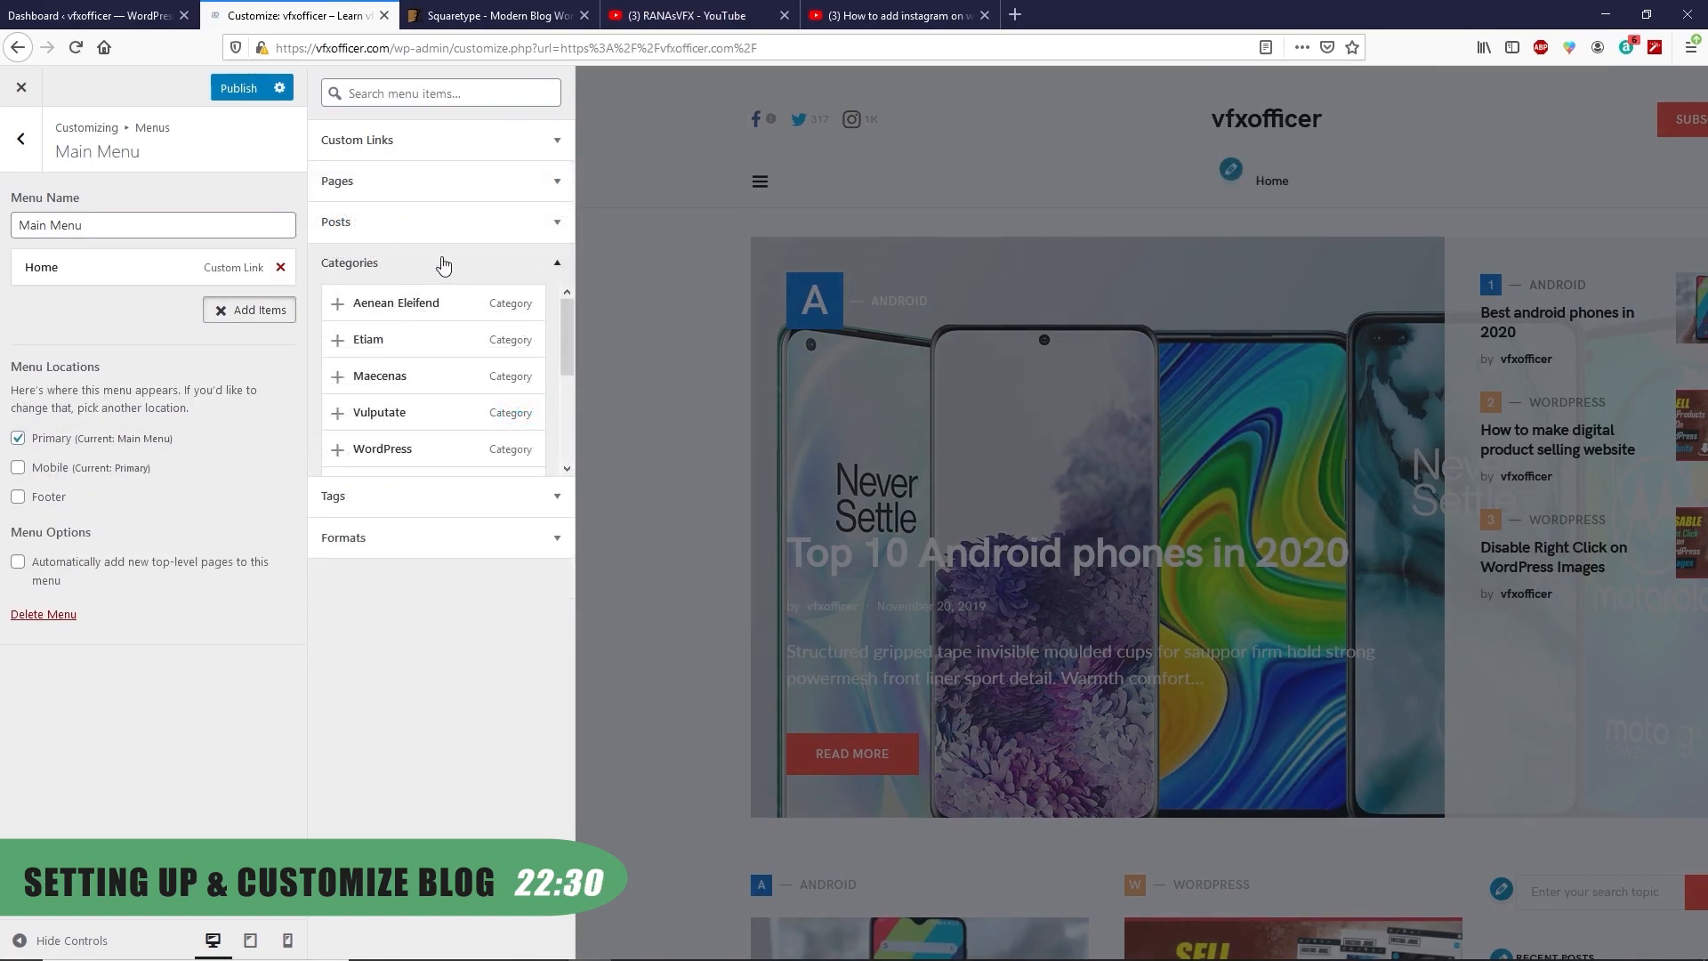
pyautogui.scroll(-3, 404, 356)
pyautogui.scroll(2, 401, 365)
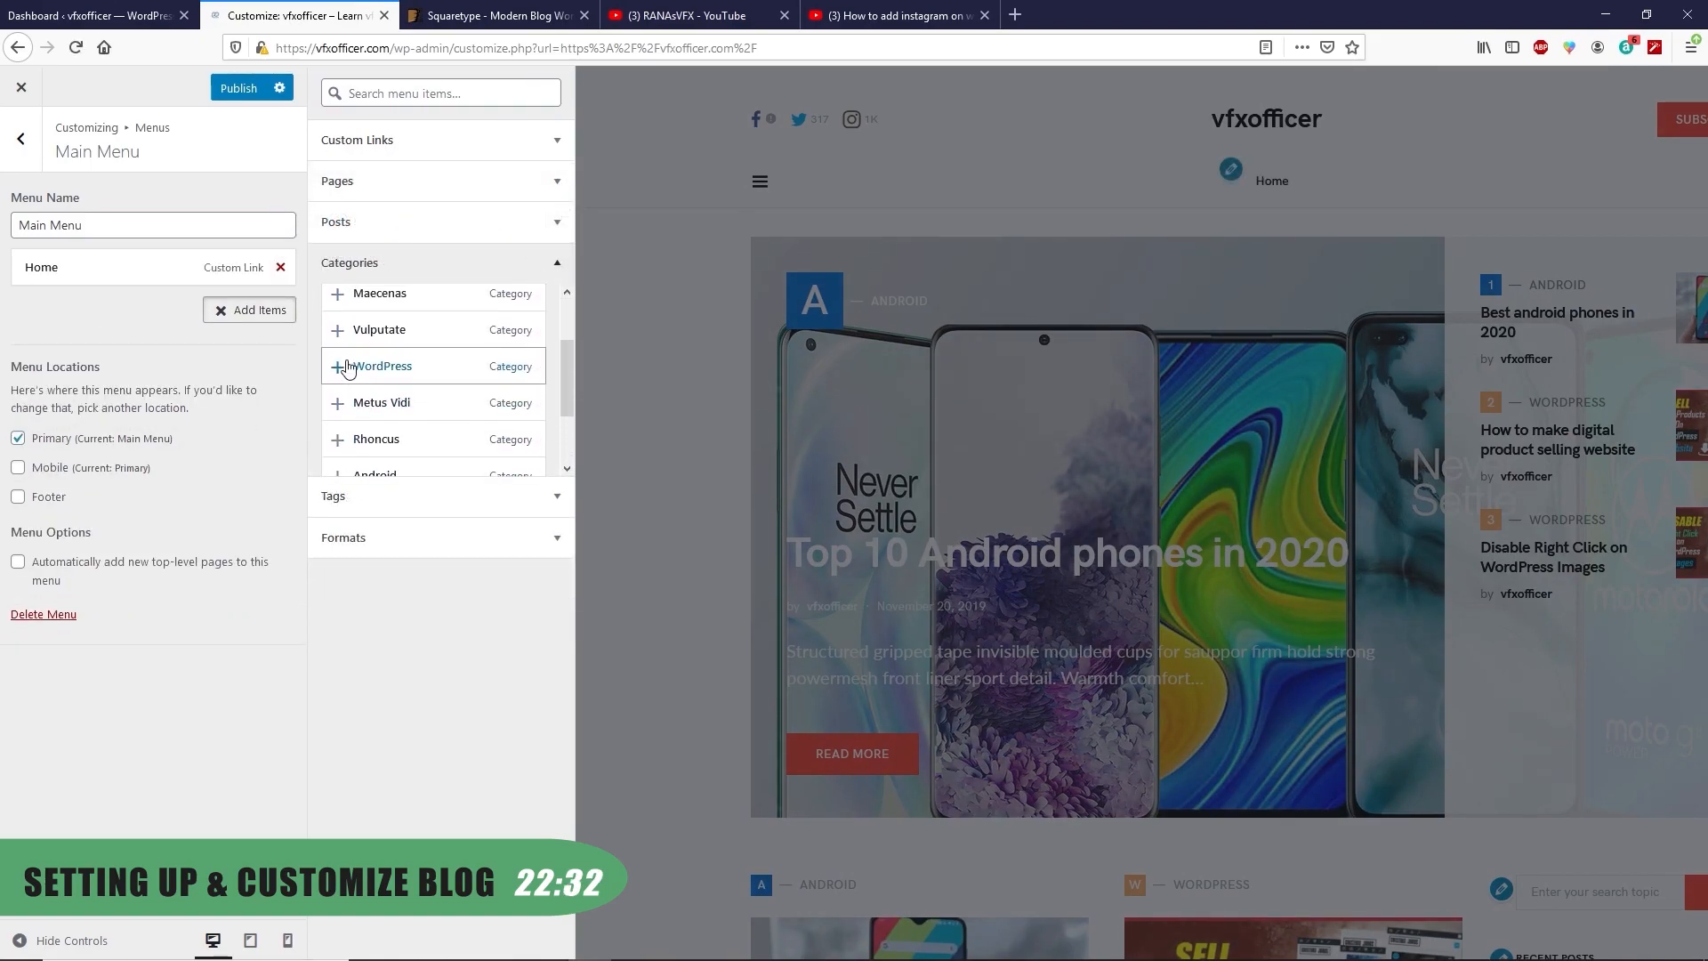
pyautogui.click(361, 366)
pyautogui.scroll(-2, 391, 400)
pyautogui.click(427, 396)
pyautogui.click(552, 263)
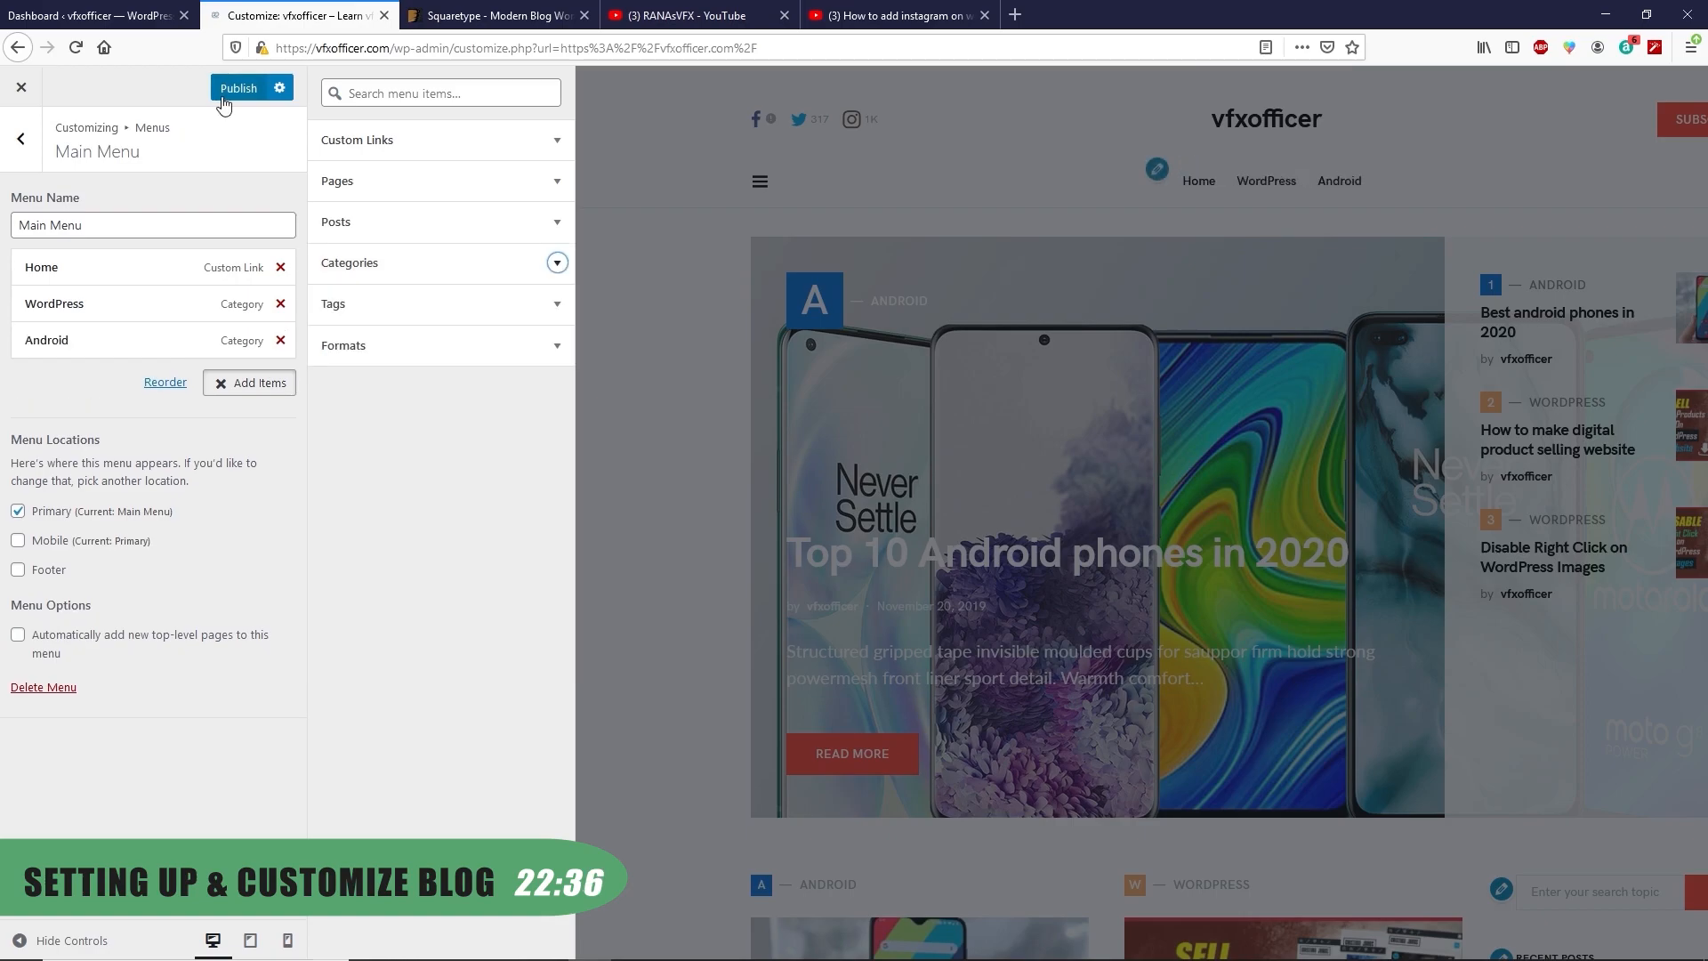
# Add the Coming Soon page nested under Android and publish Main Menu
pyautogui.click(259, 390)
pyautogui.click(259, 389)
pyautogui.click(400, 223)
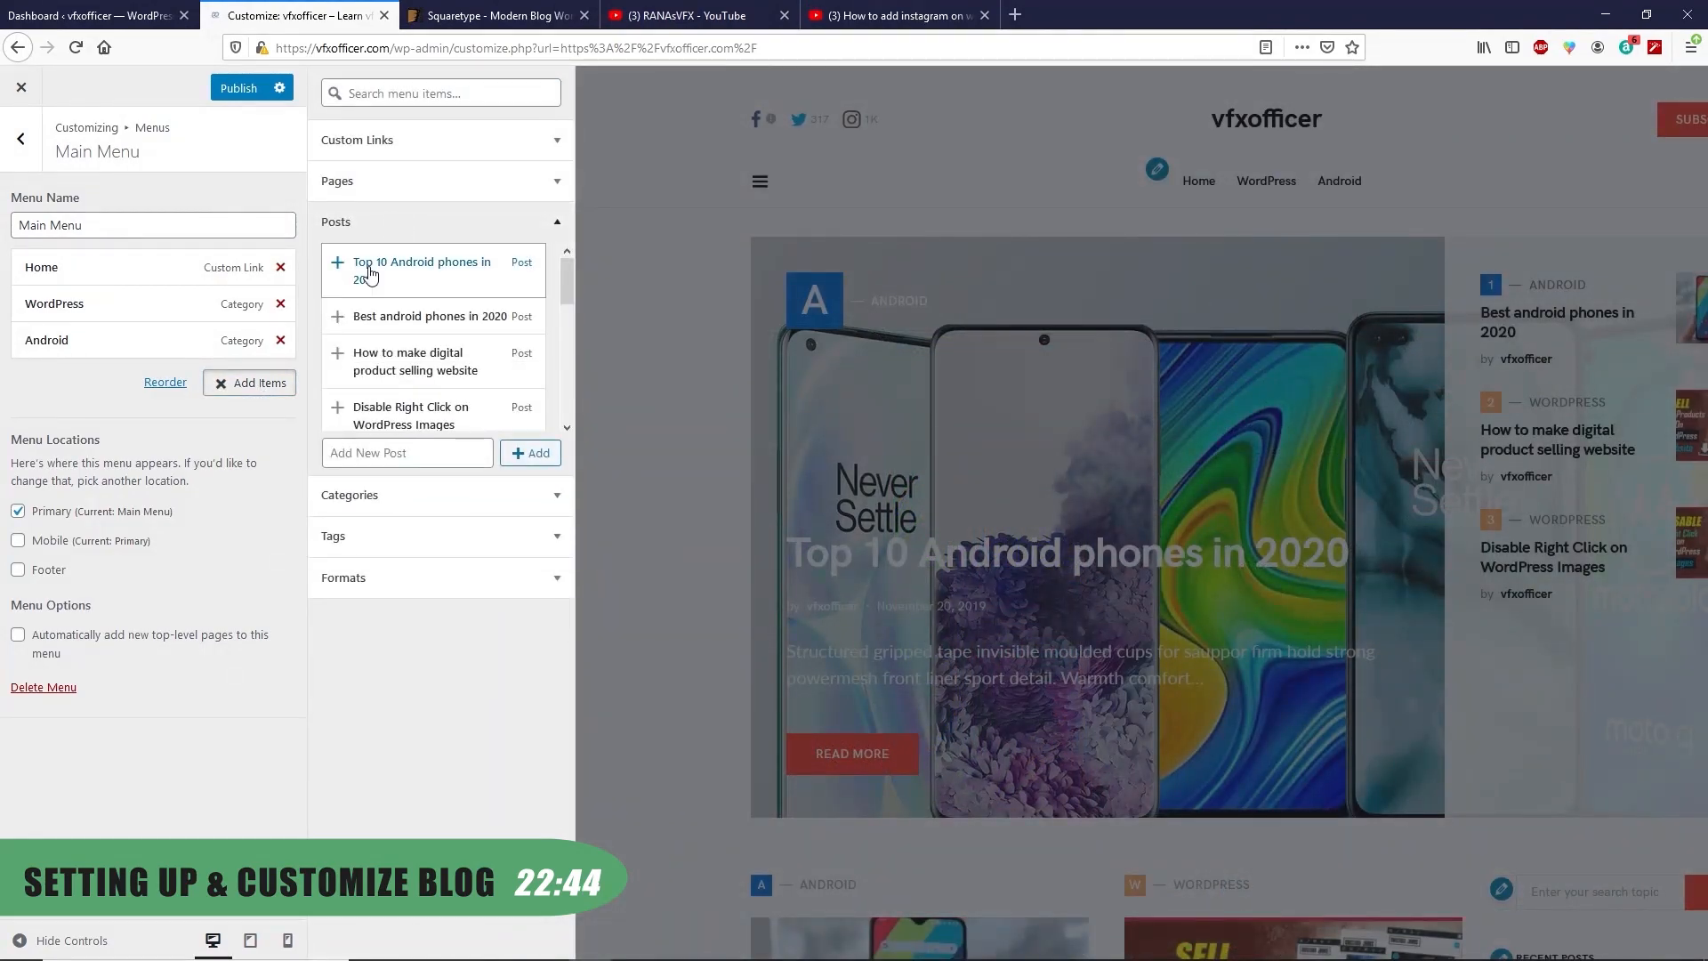
pyautogui.click(380, 193)
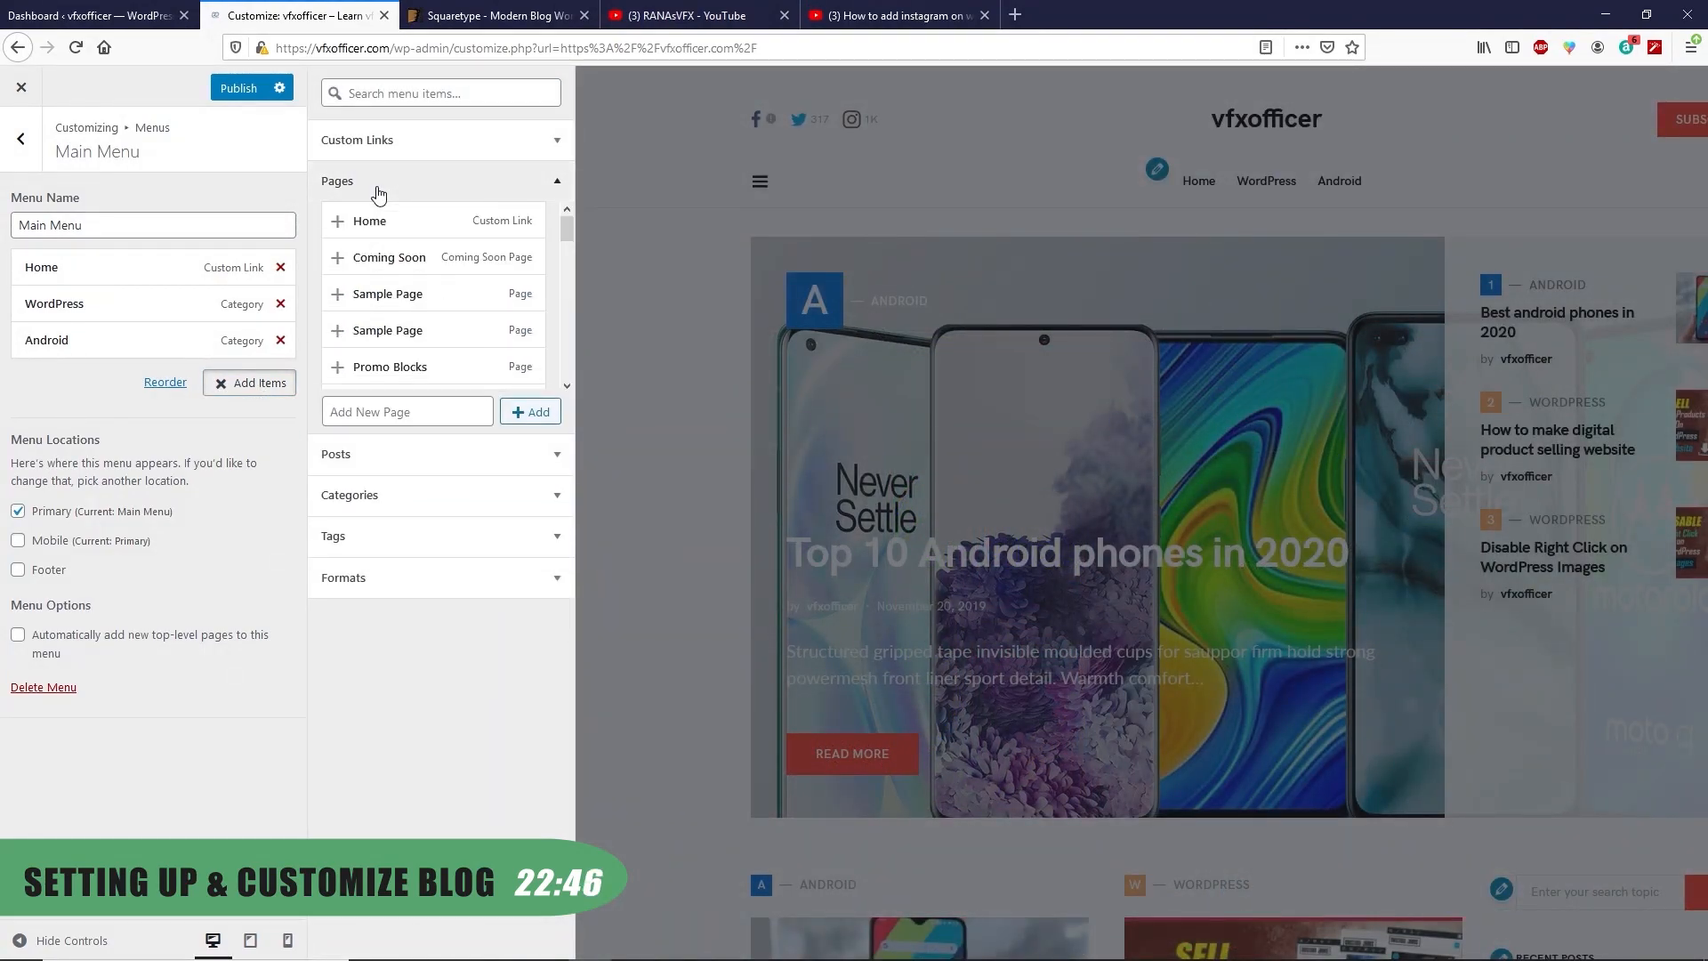
pyautogui.click(356, 258)
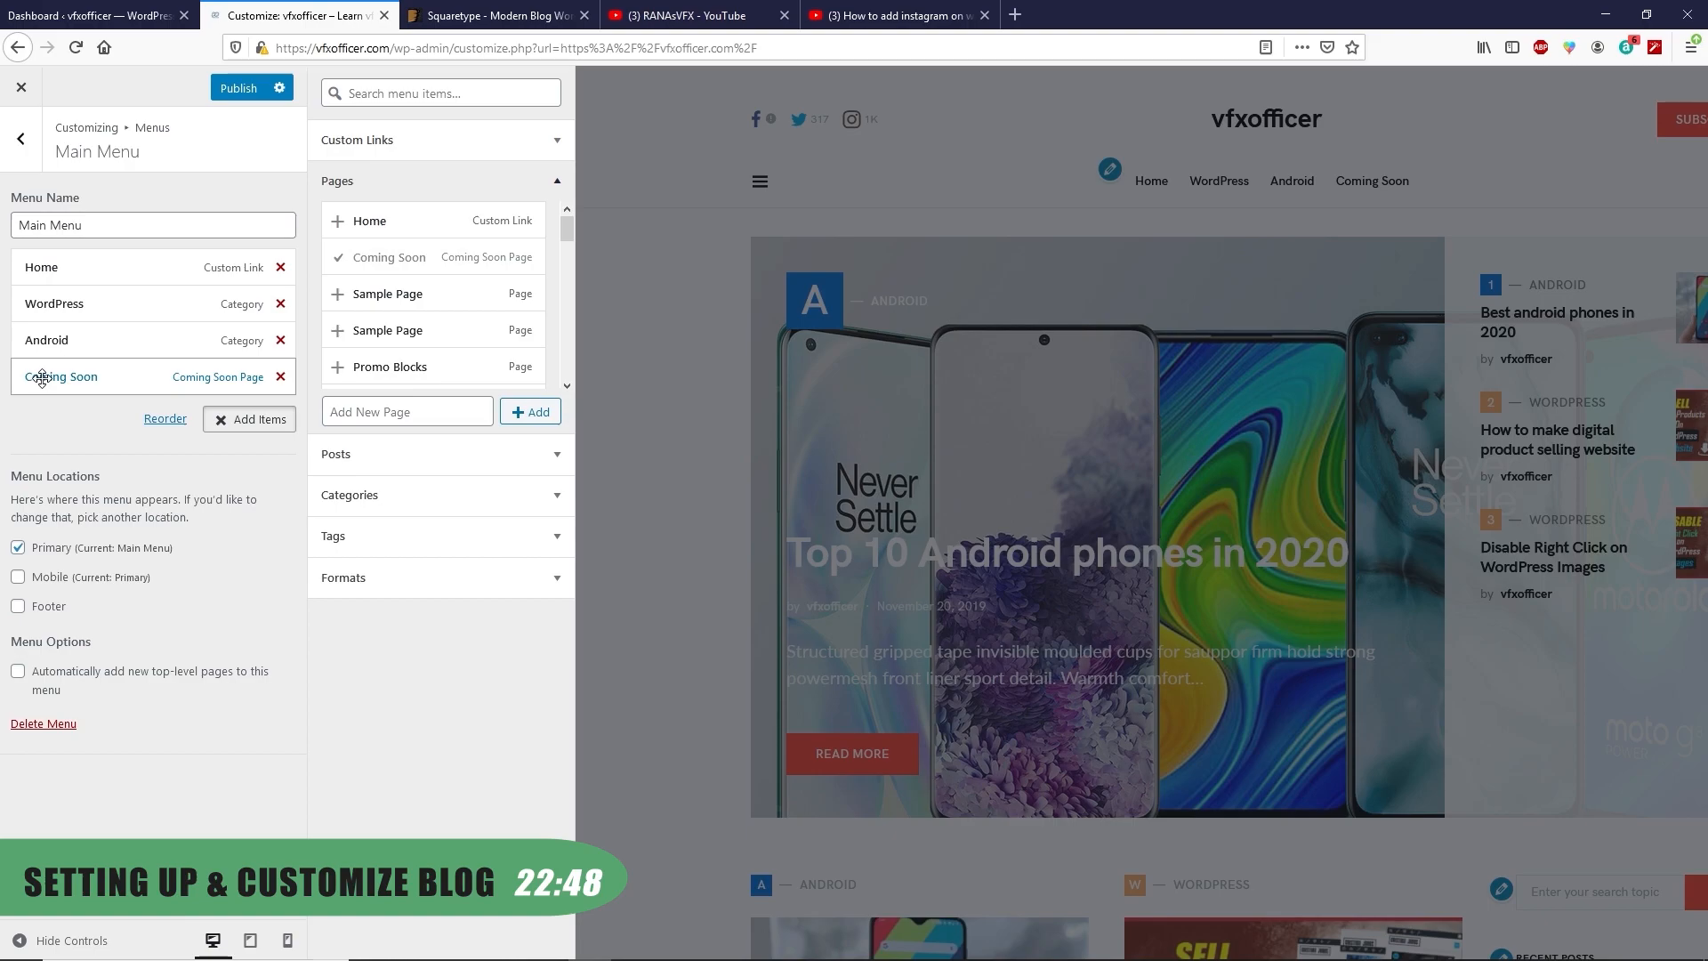
pyautogui.moveTo(42, 377); pyautogui.dragTo(67, 375)
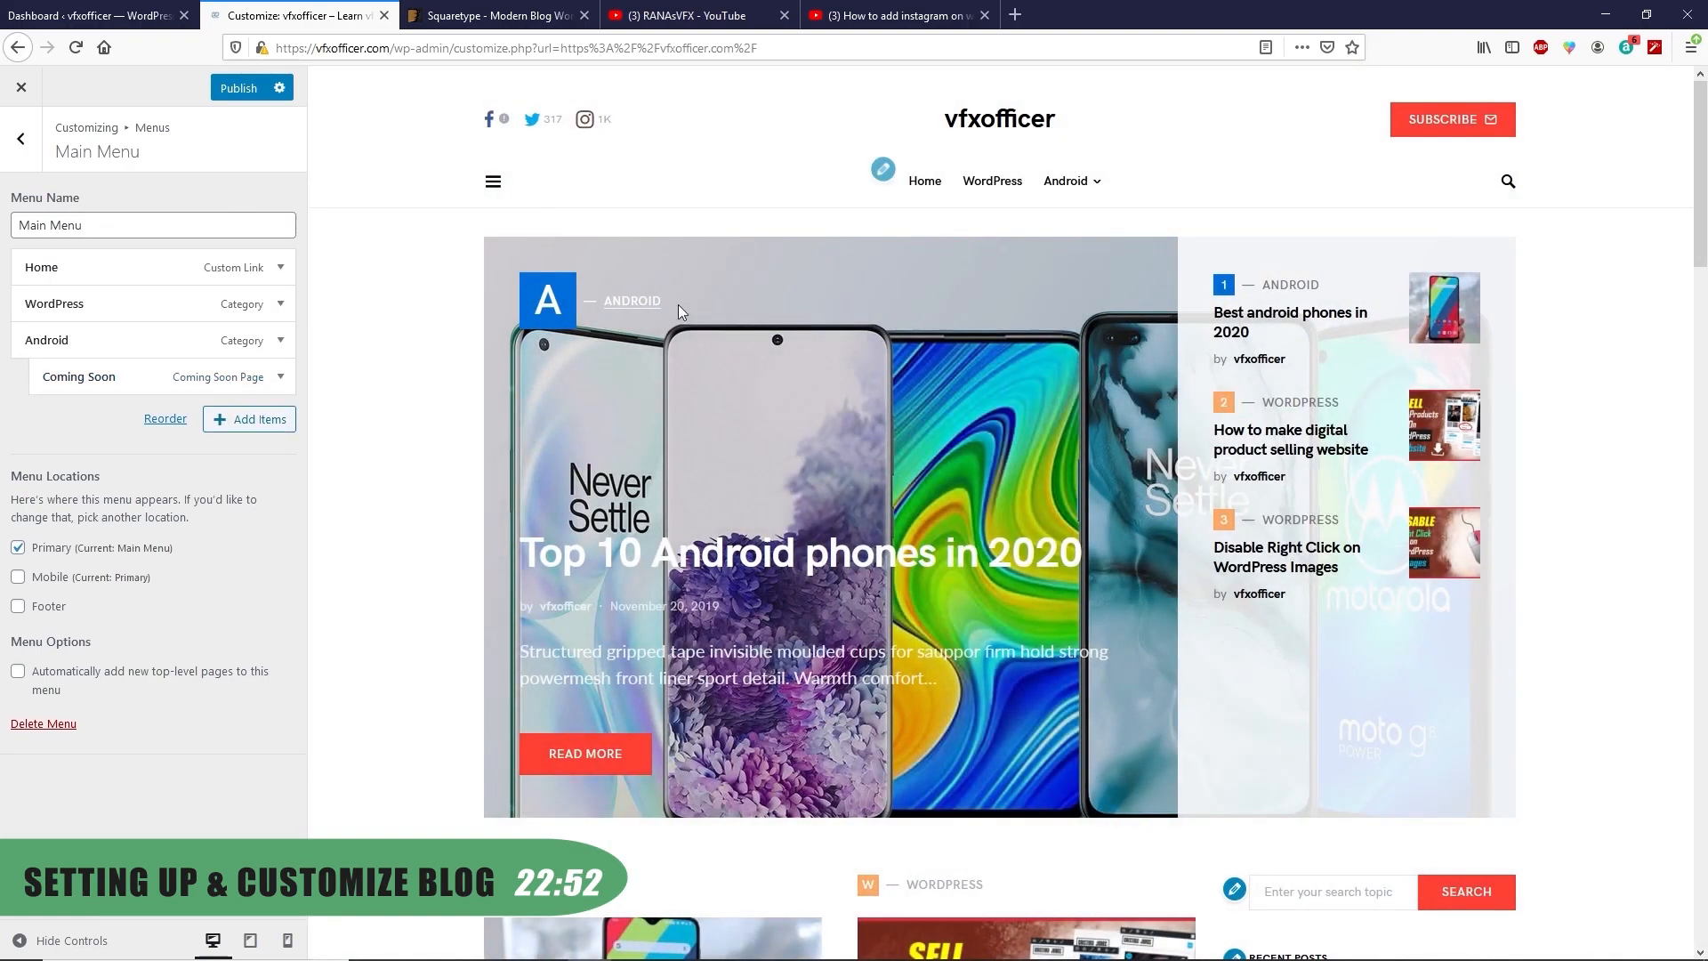
pyautogui.moveTo(1049, 197)
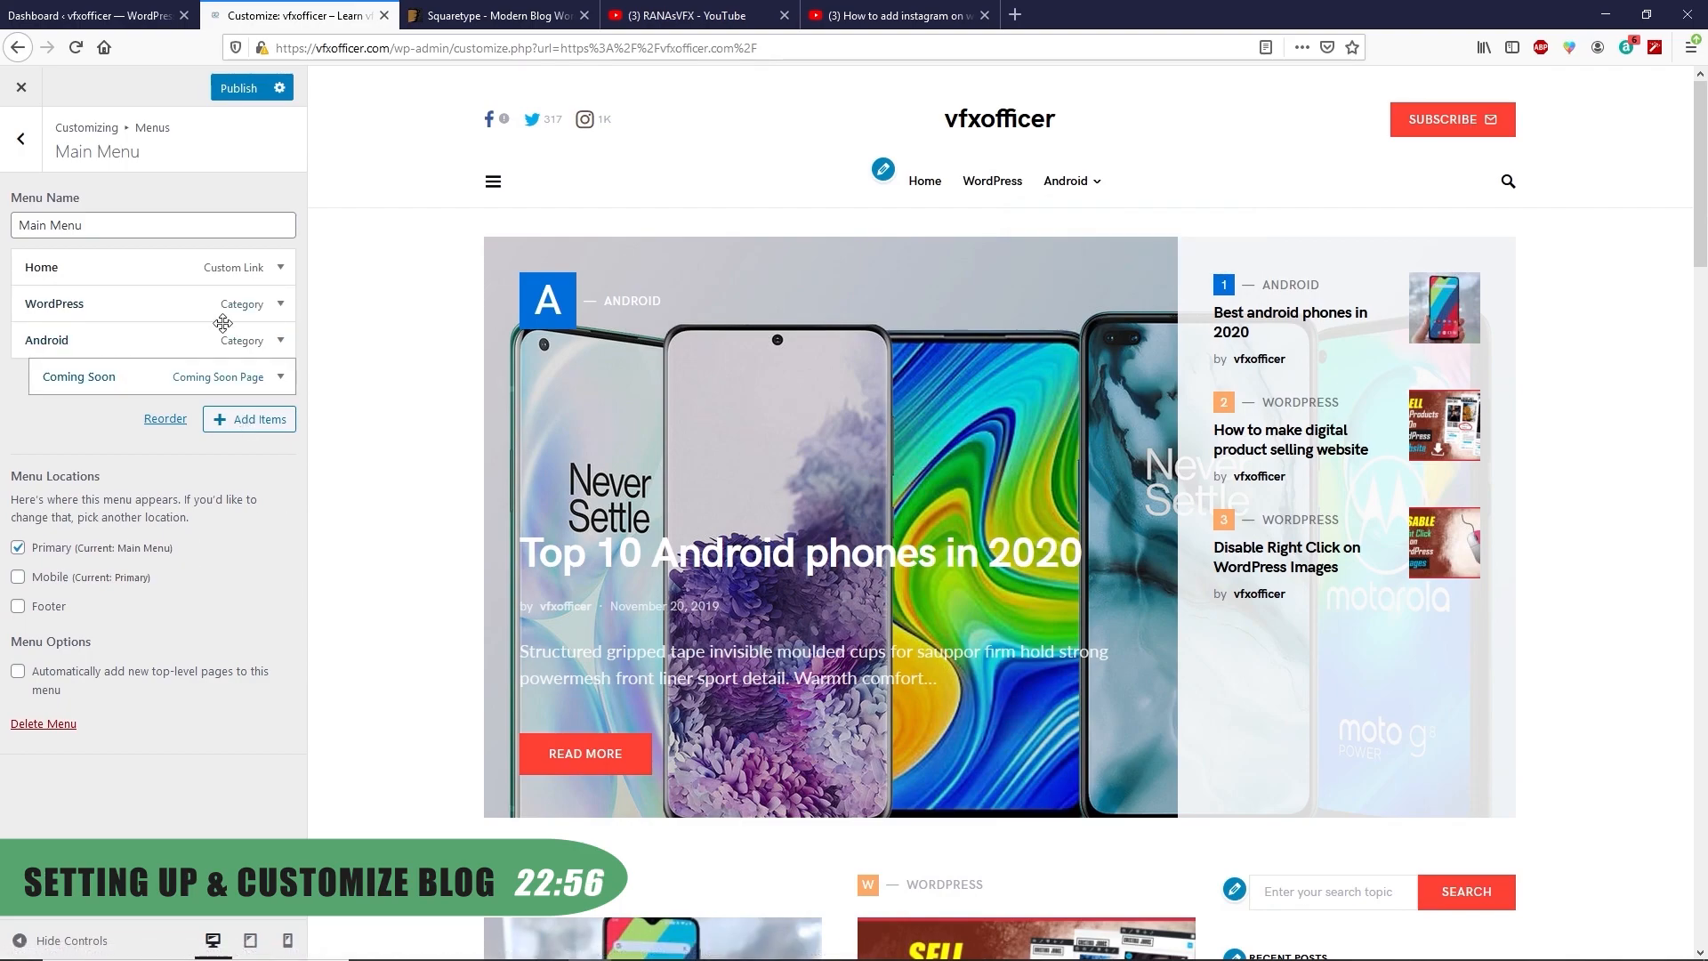
pyautogui.click(239, 88)
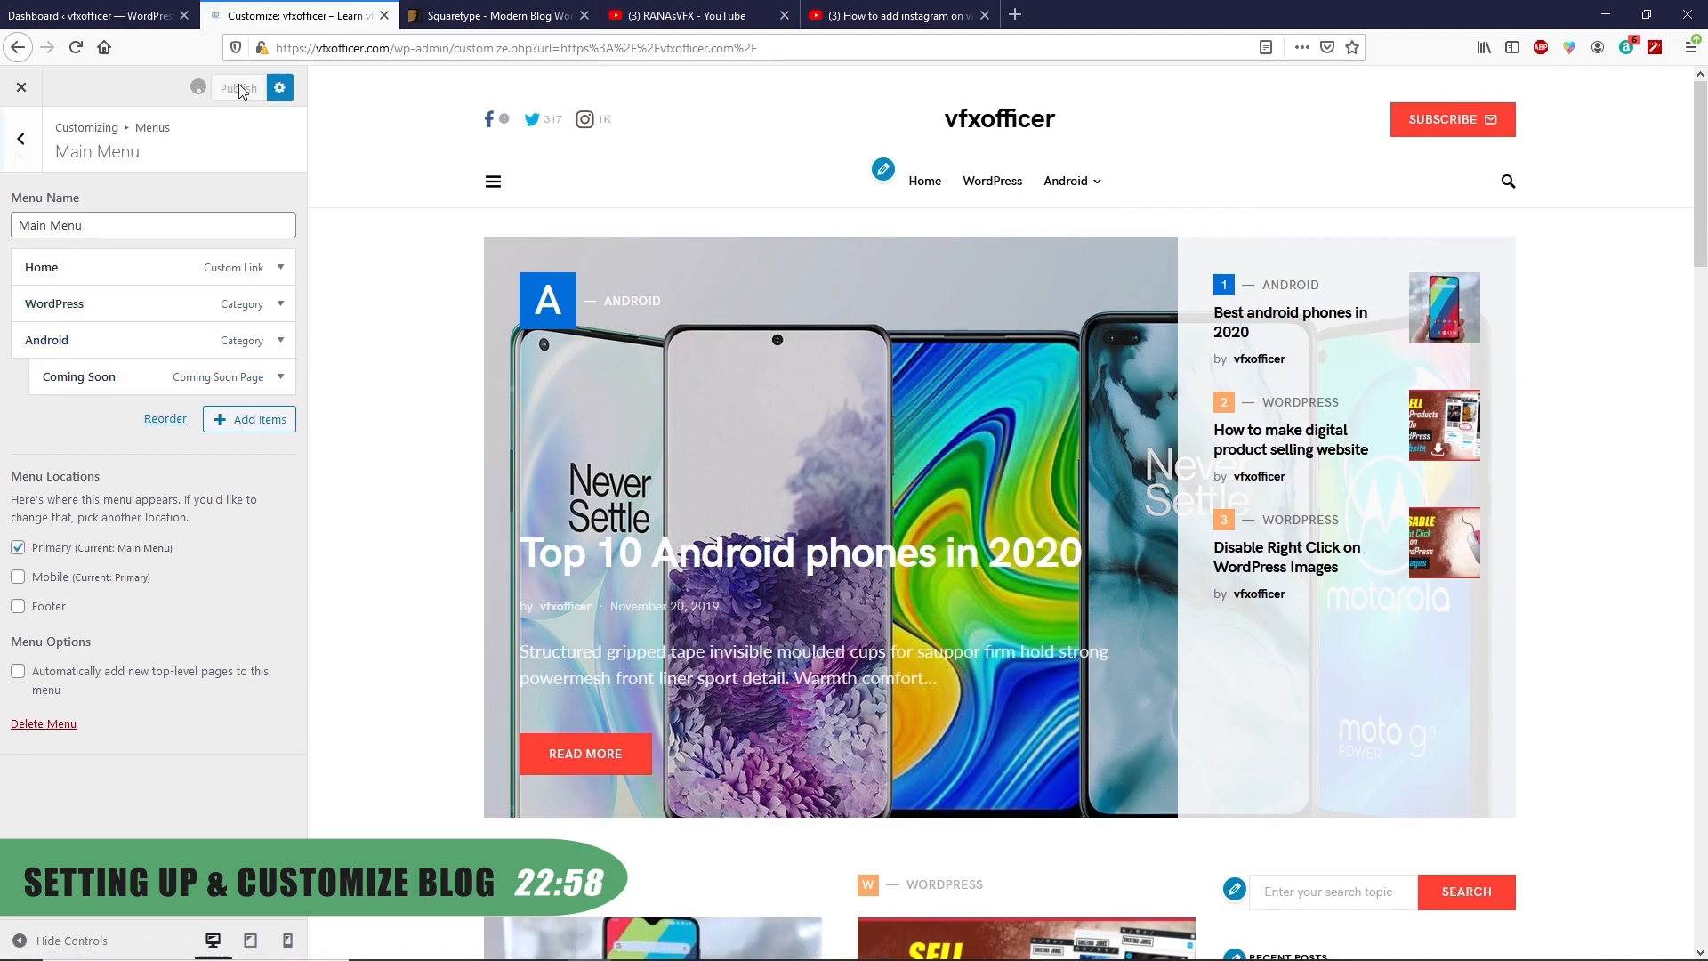
pyautogui.click(21, 138)
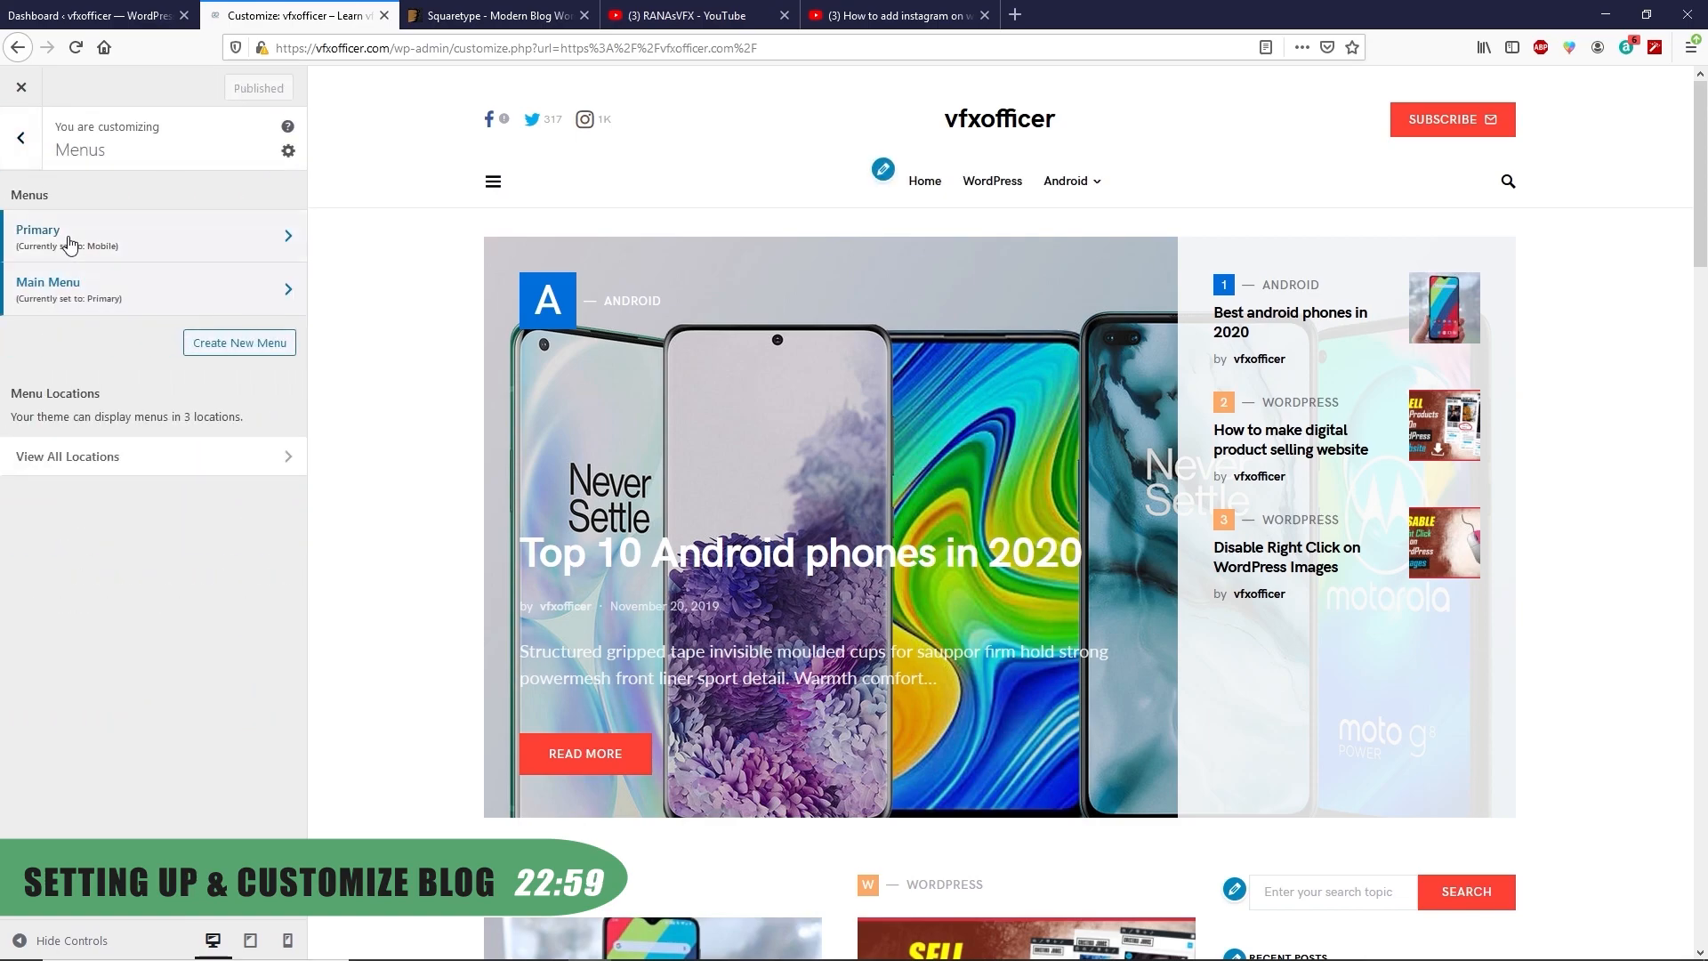
# Stop showing the Primary menu on mobile and publish
pyautogui.click(152, 241)
pyautogui.scroll(-3, 150, 344)
pyautogui.scroll(-8, 152, 401)
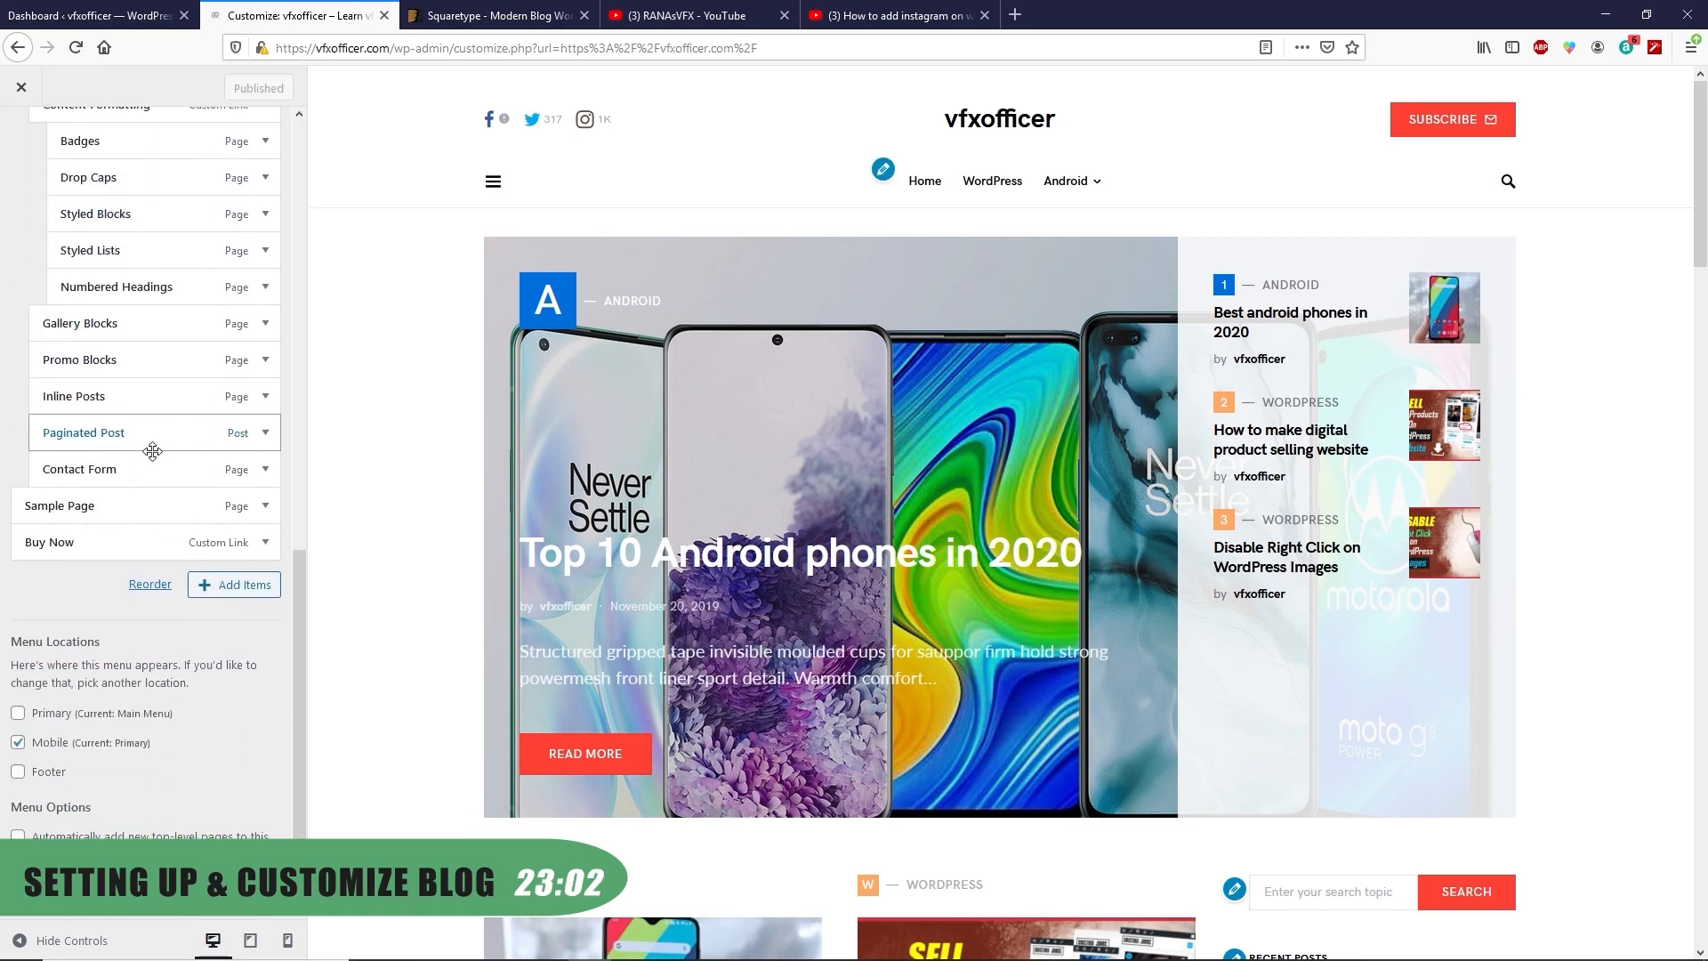
pyautogui.scroll(1, 152, 450)
pyautogui.click(18, 833)
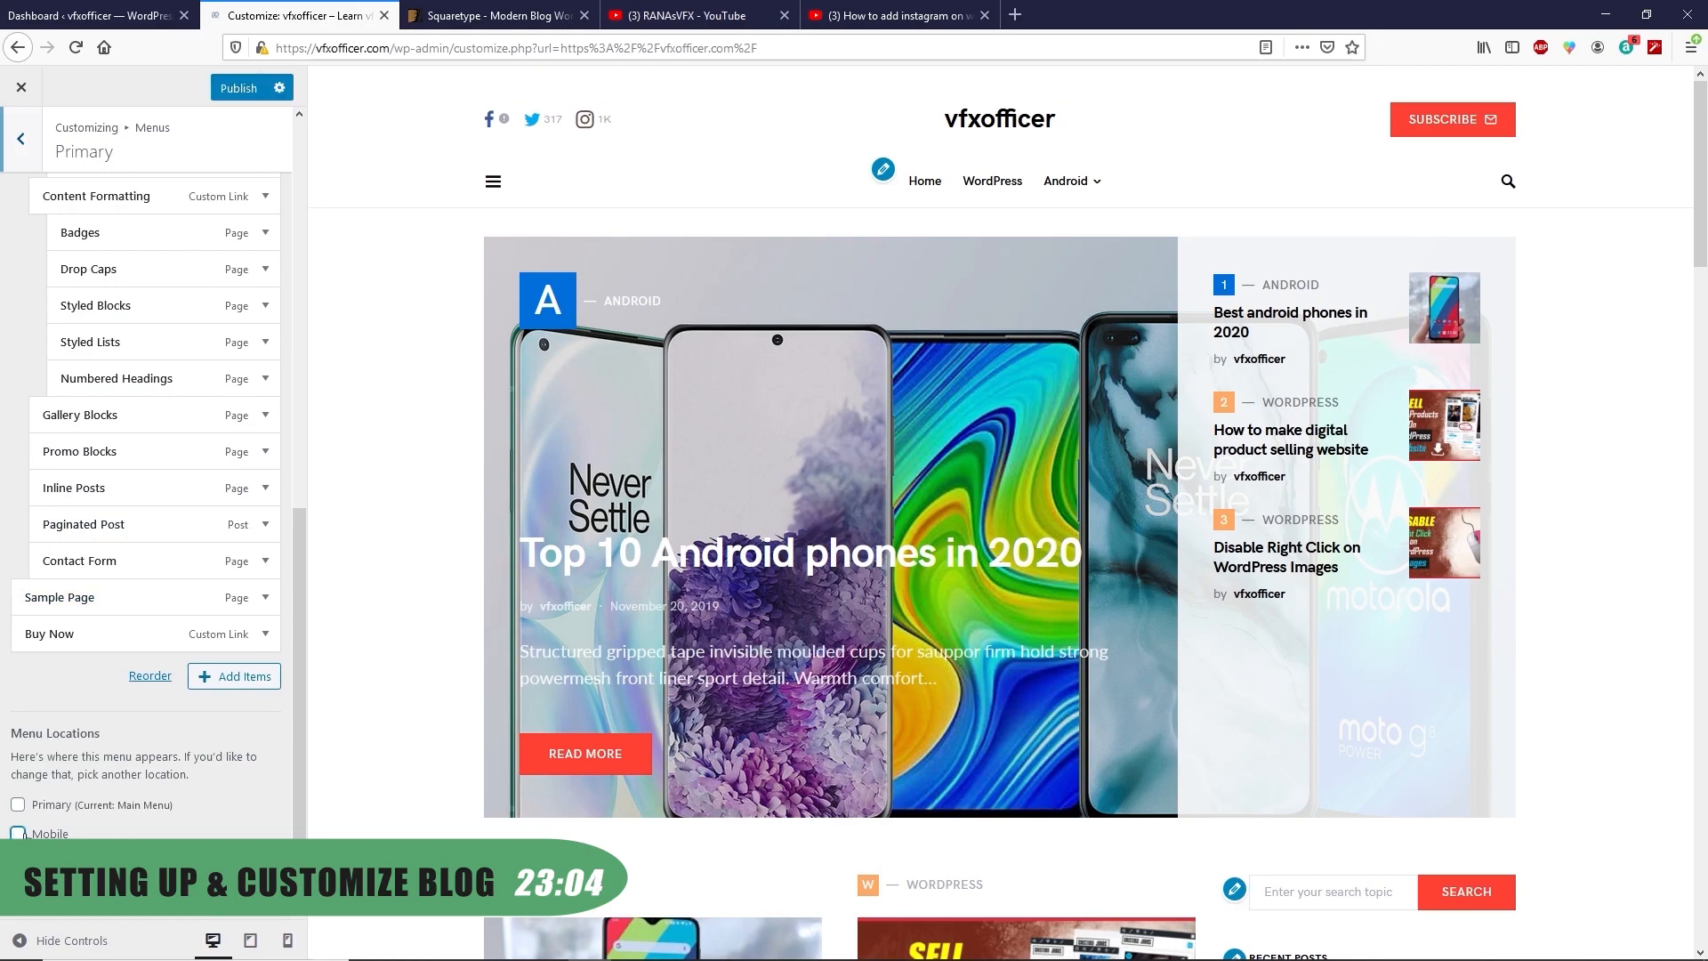
pyautogui.scroll(-1, 241, 344)
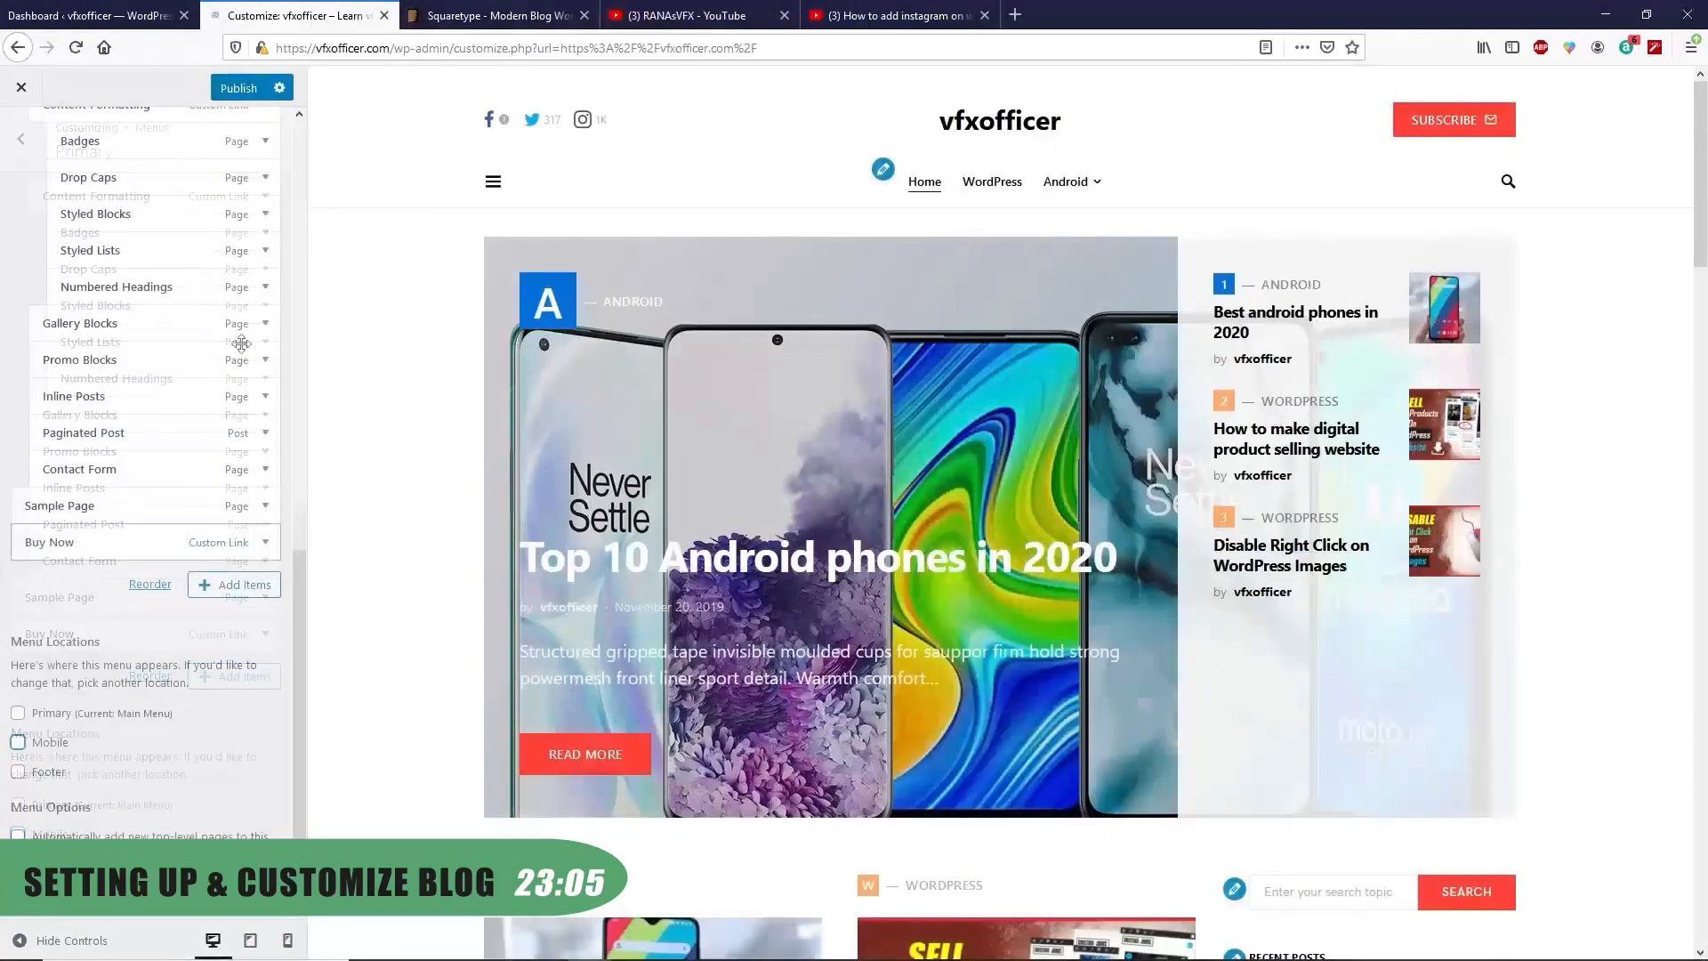
pyautogui.click(238, 88)
pyautogui.click(17, 136)
pyautogui.click(18, 135)
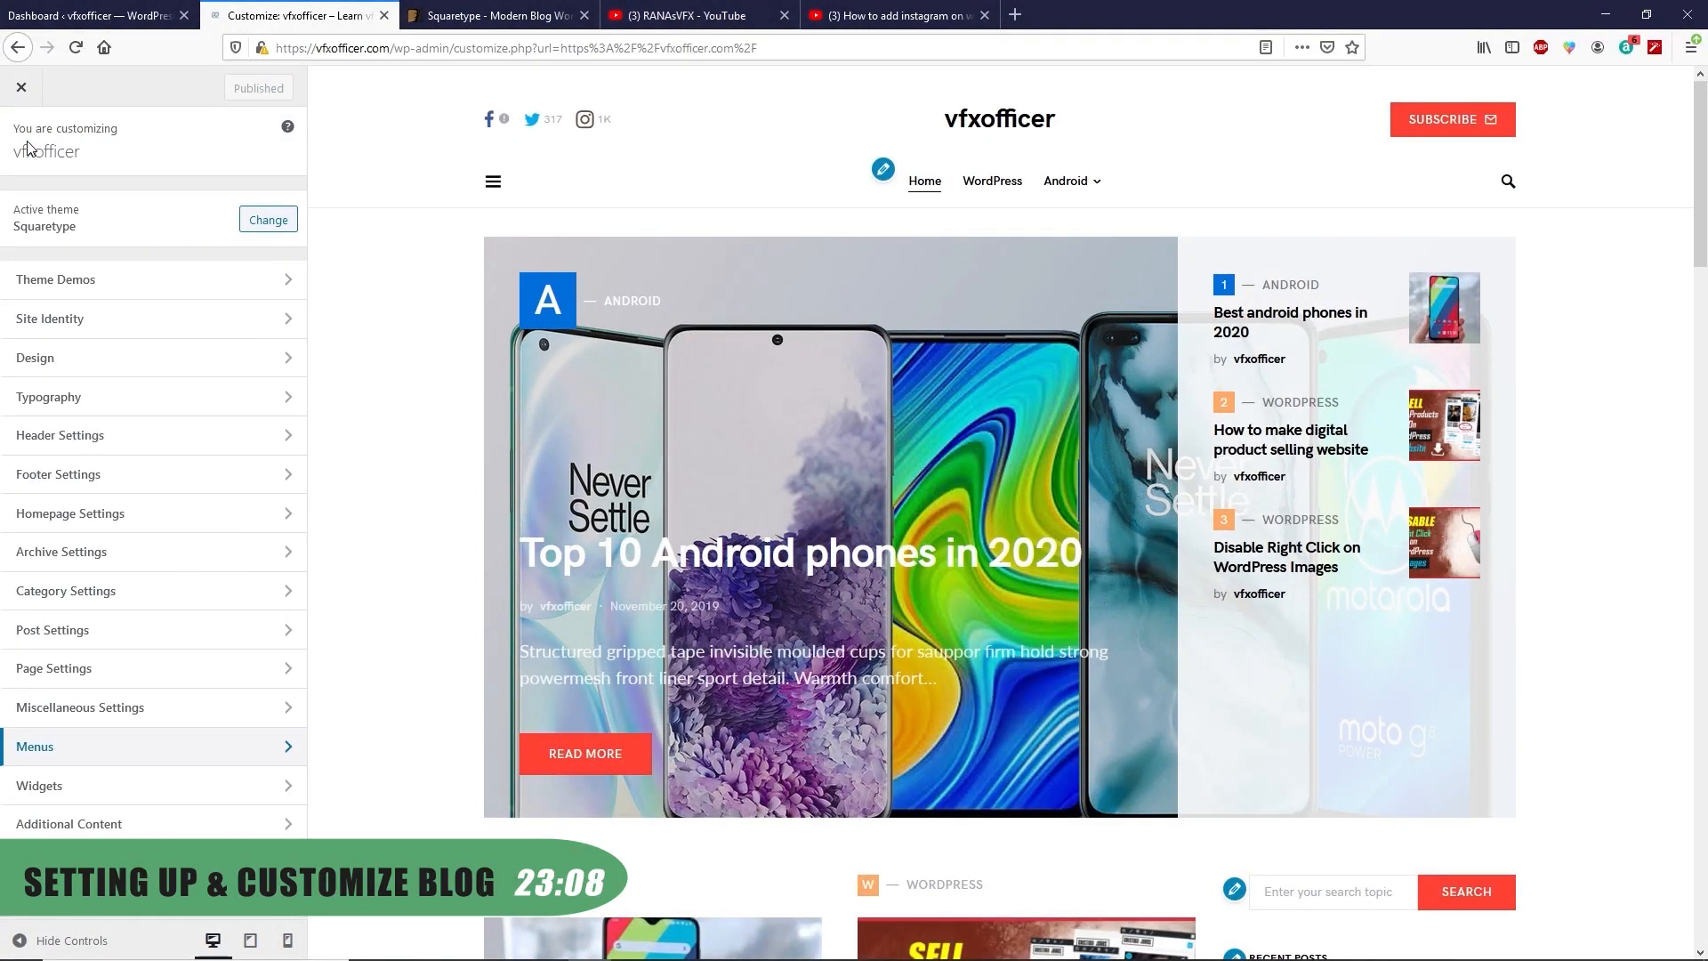
# Hide the homepage hero section and publish
pyautogui.click(100, 526)
pyautogui.click(62, 216)
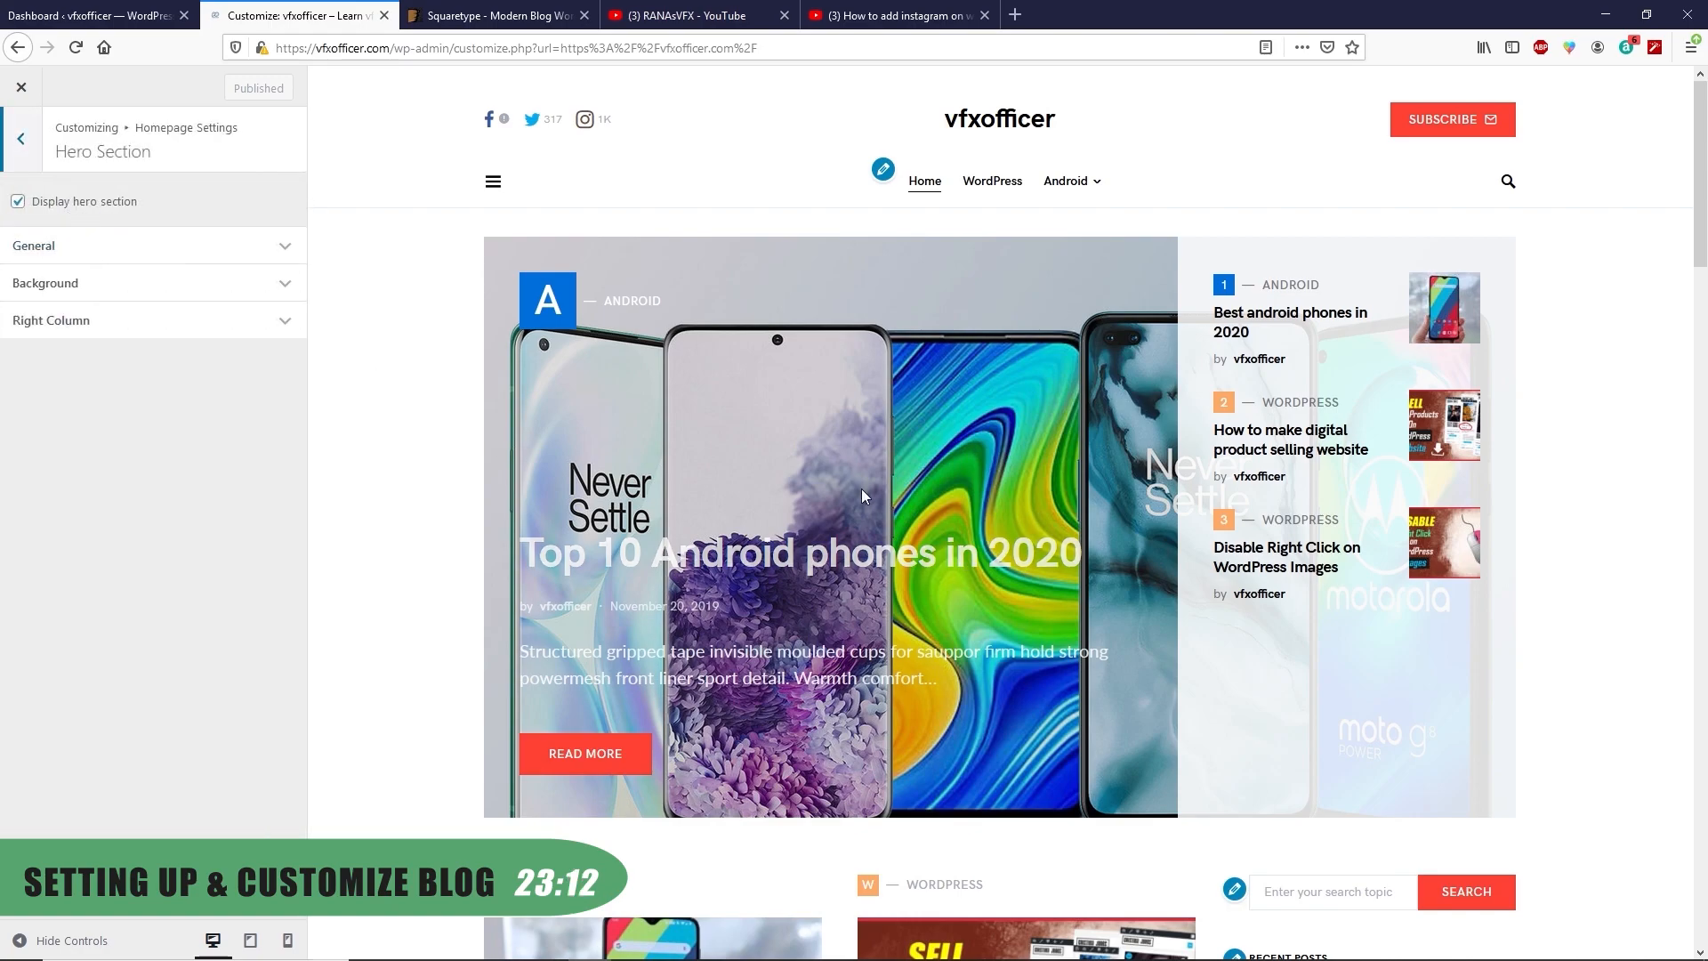
pyautogui.scroll(-4, 861, 491)
pyautogui.scroll(4, 1006, 449)
pyautogui.click(13, 208)
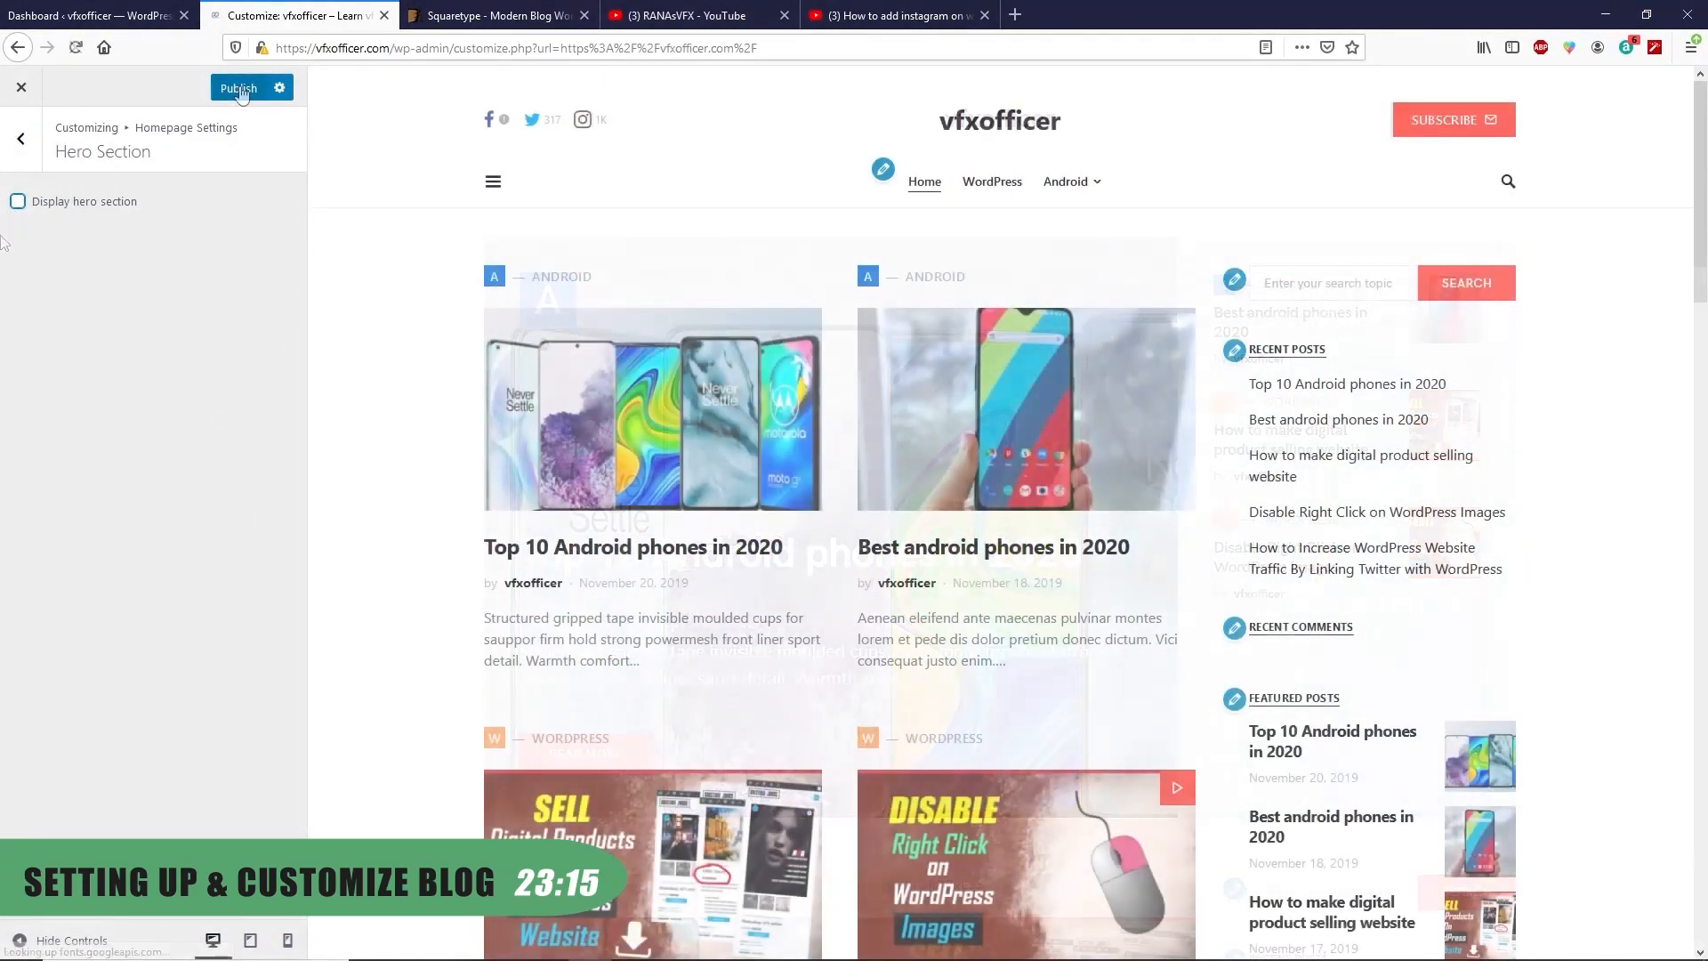
pyautogui.click(239, 89)
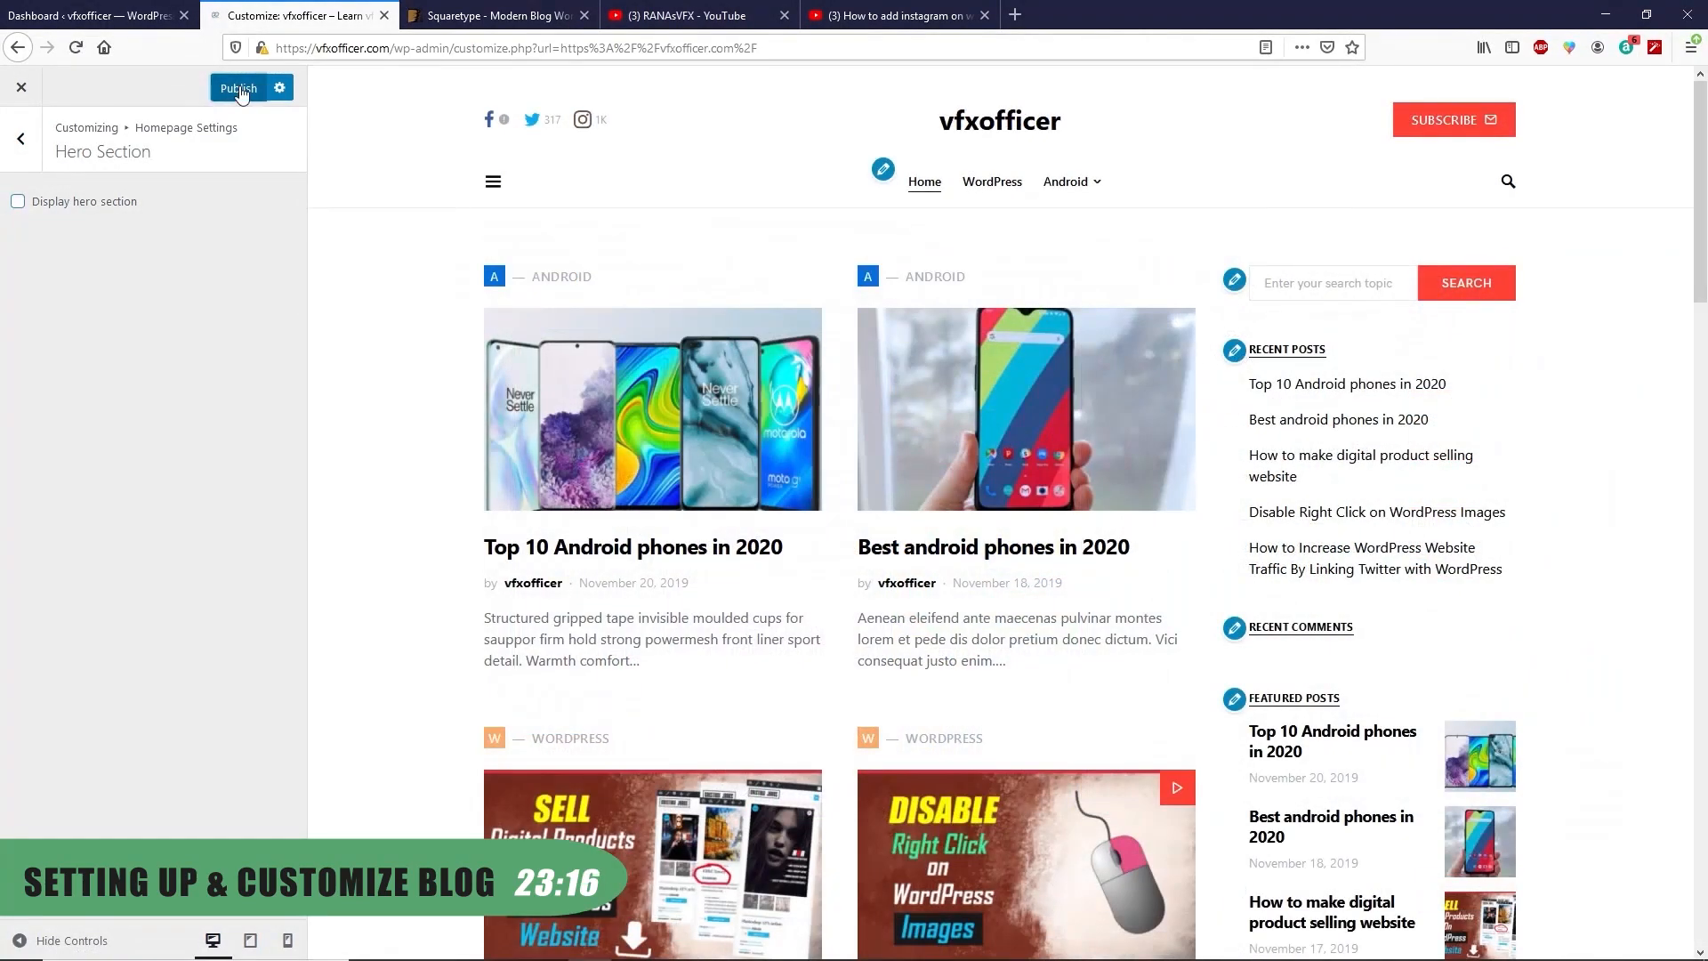
pyautogui.click(21, 140)
# Close the Customizer and follow the site's MailChimp notice to Opt-In Forms Settings
pyautogui.click(22, 142)
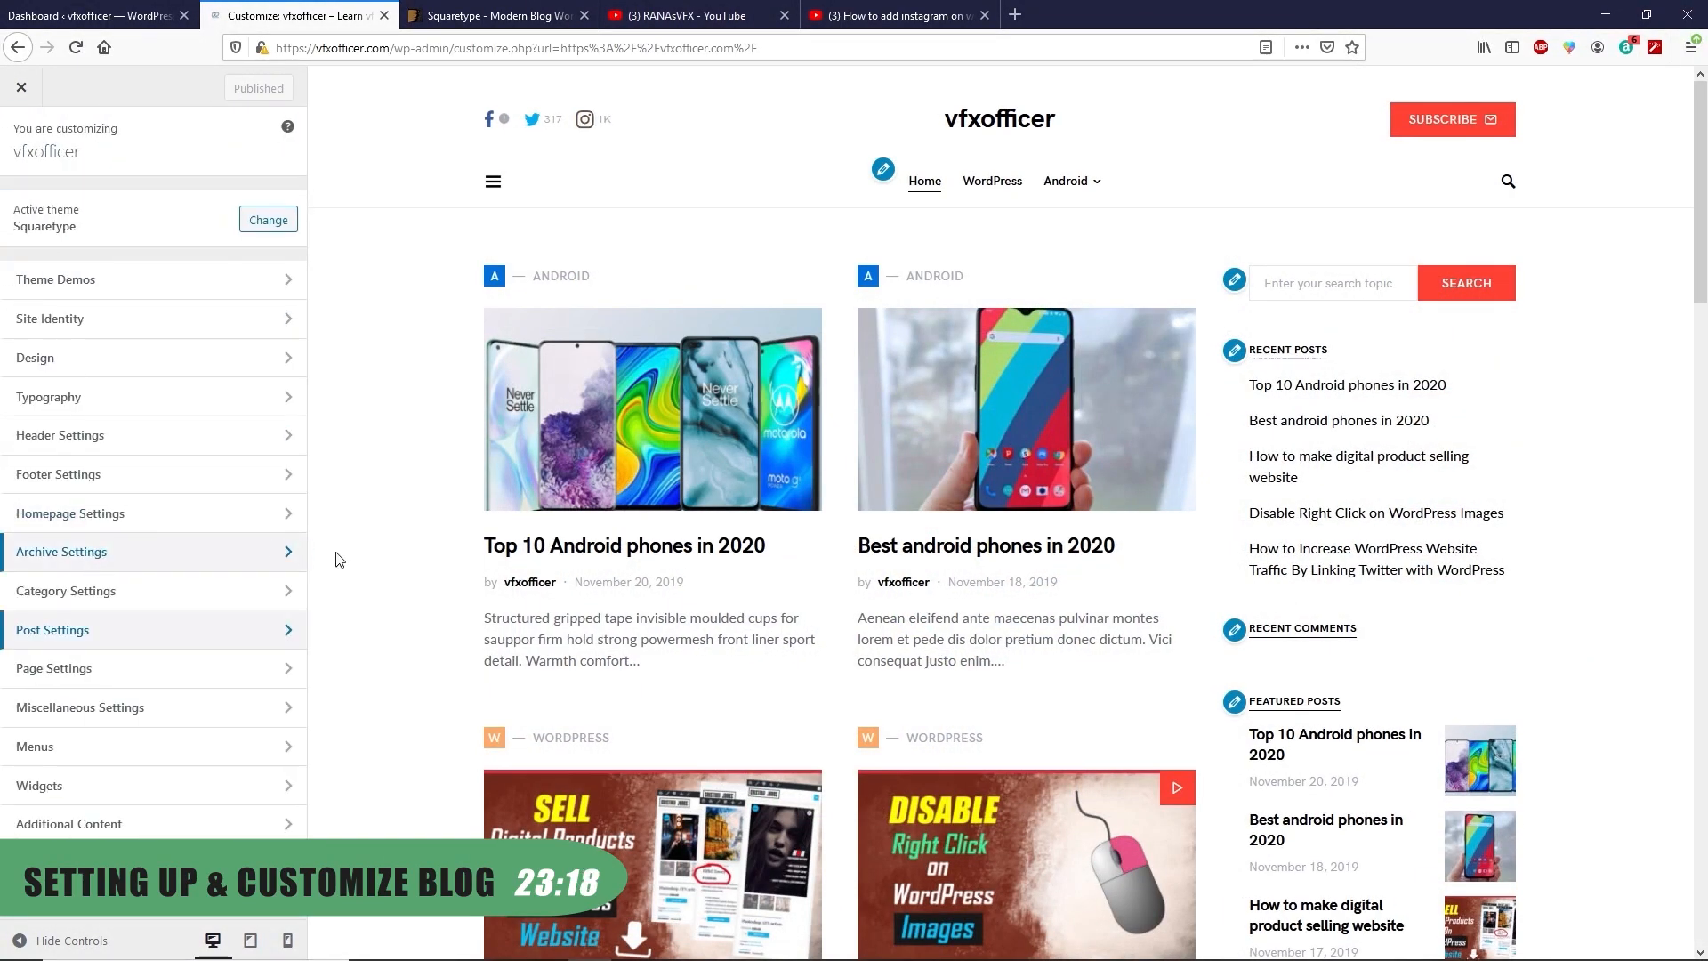
pyautogui.click(18, 88)
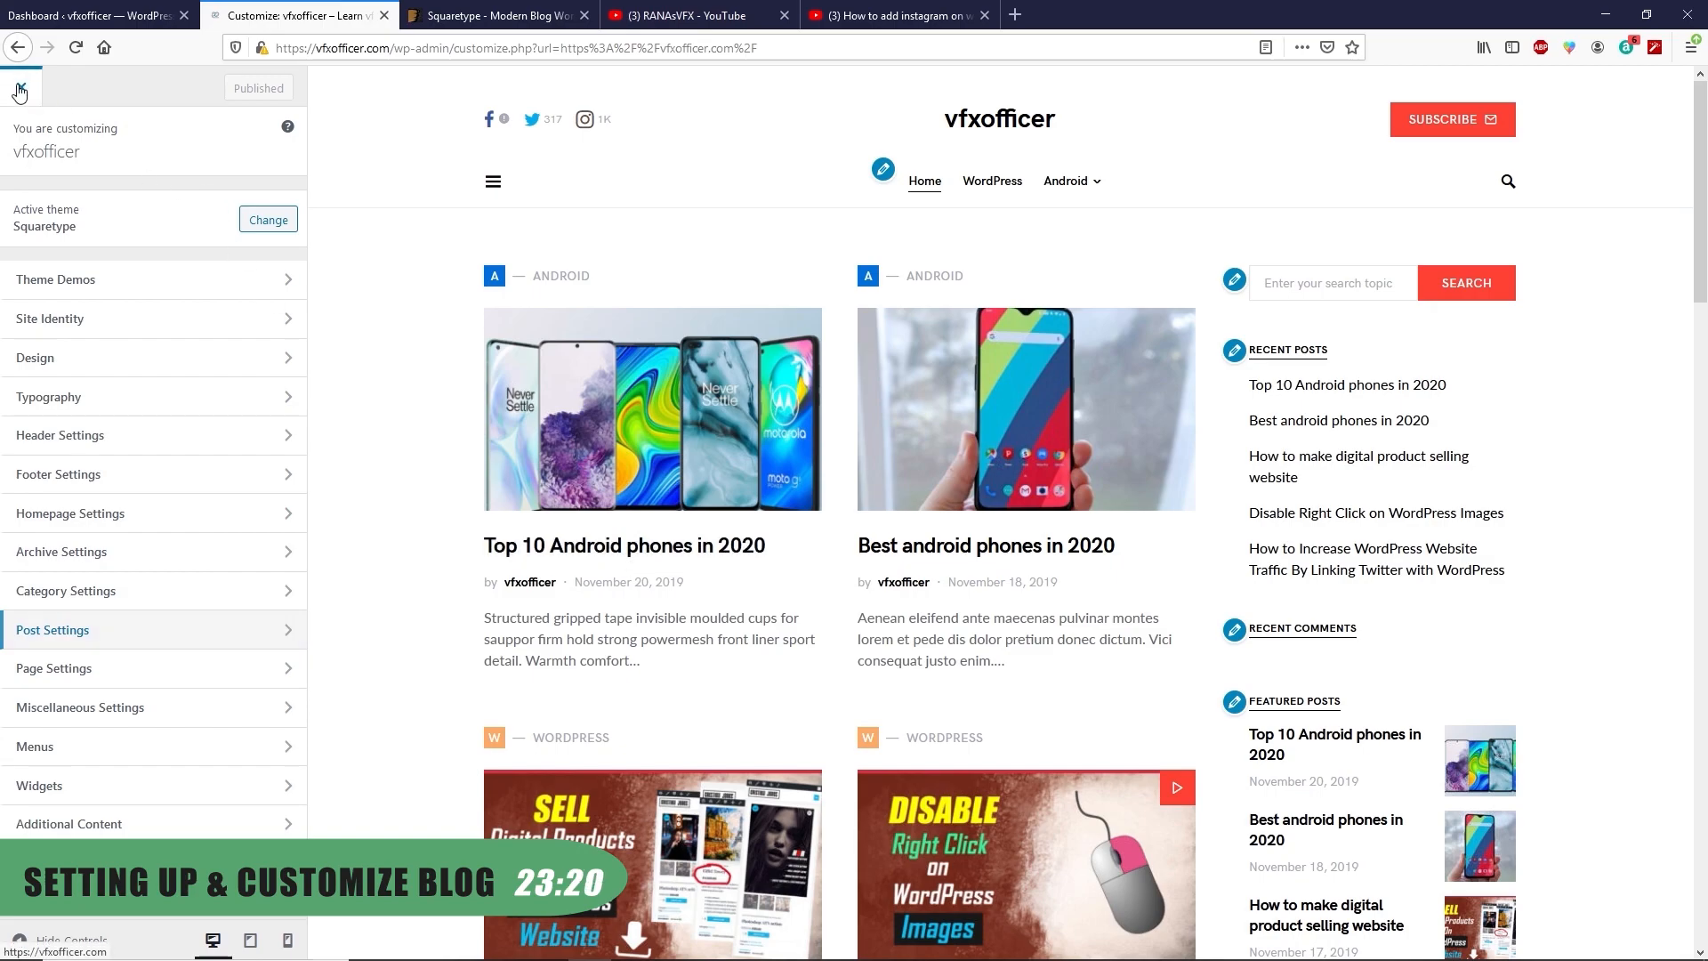
pyautogui.scroll(-5, 622, 466)
pyautogui.scroll(-10, 626, 478)
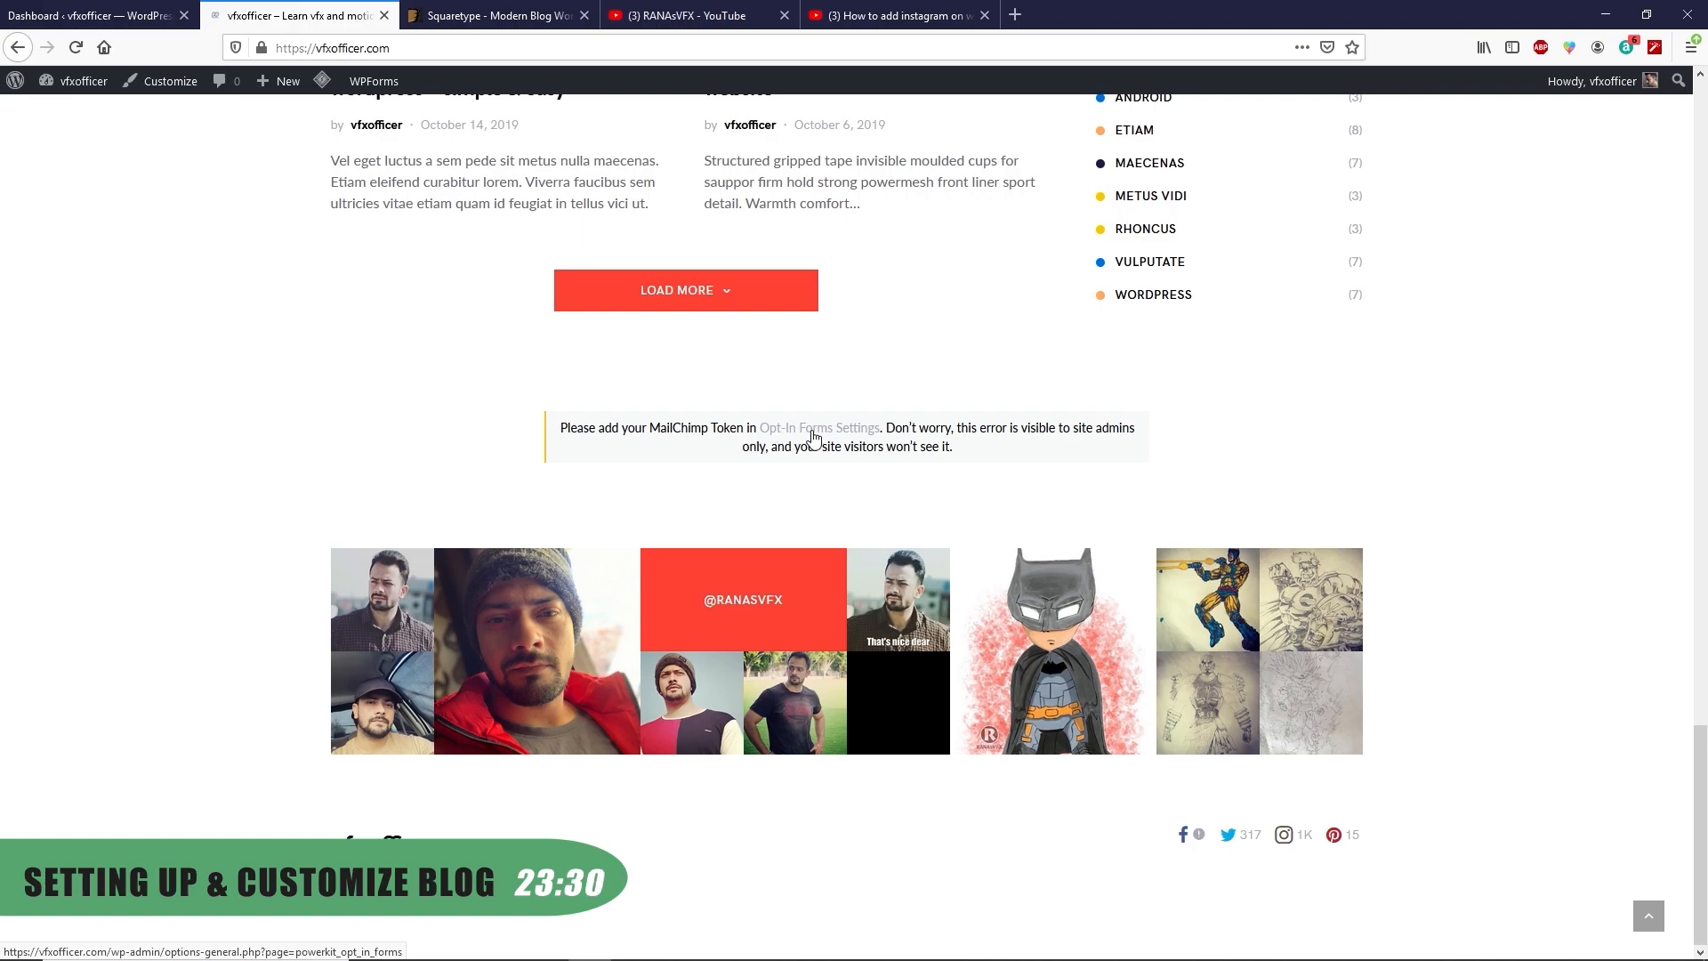
pyautogui.click(844, 430)
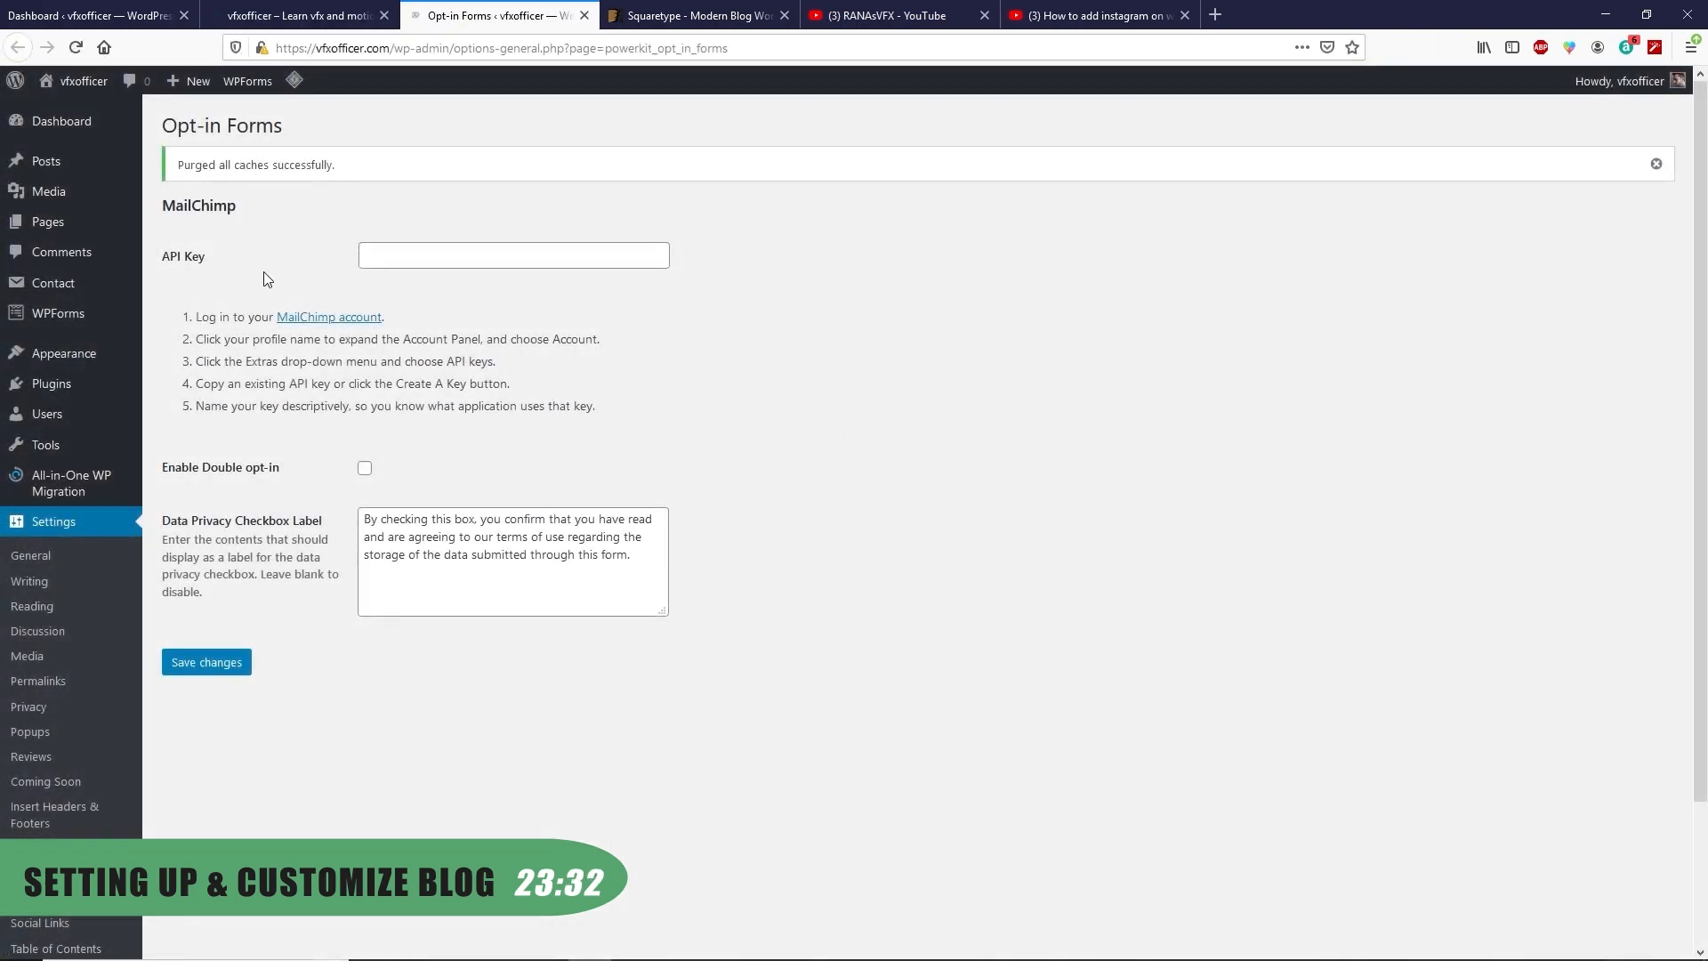
# Open Mailchimp, pass the robot verification and log in
pyautogui.click(335, 319)
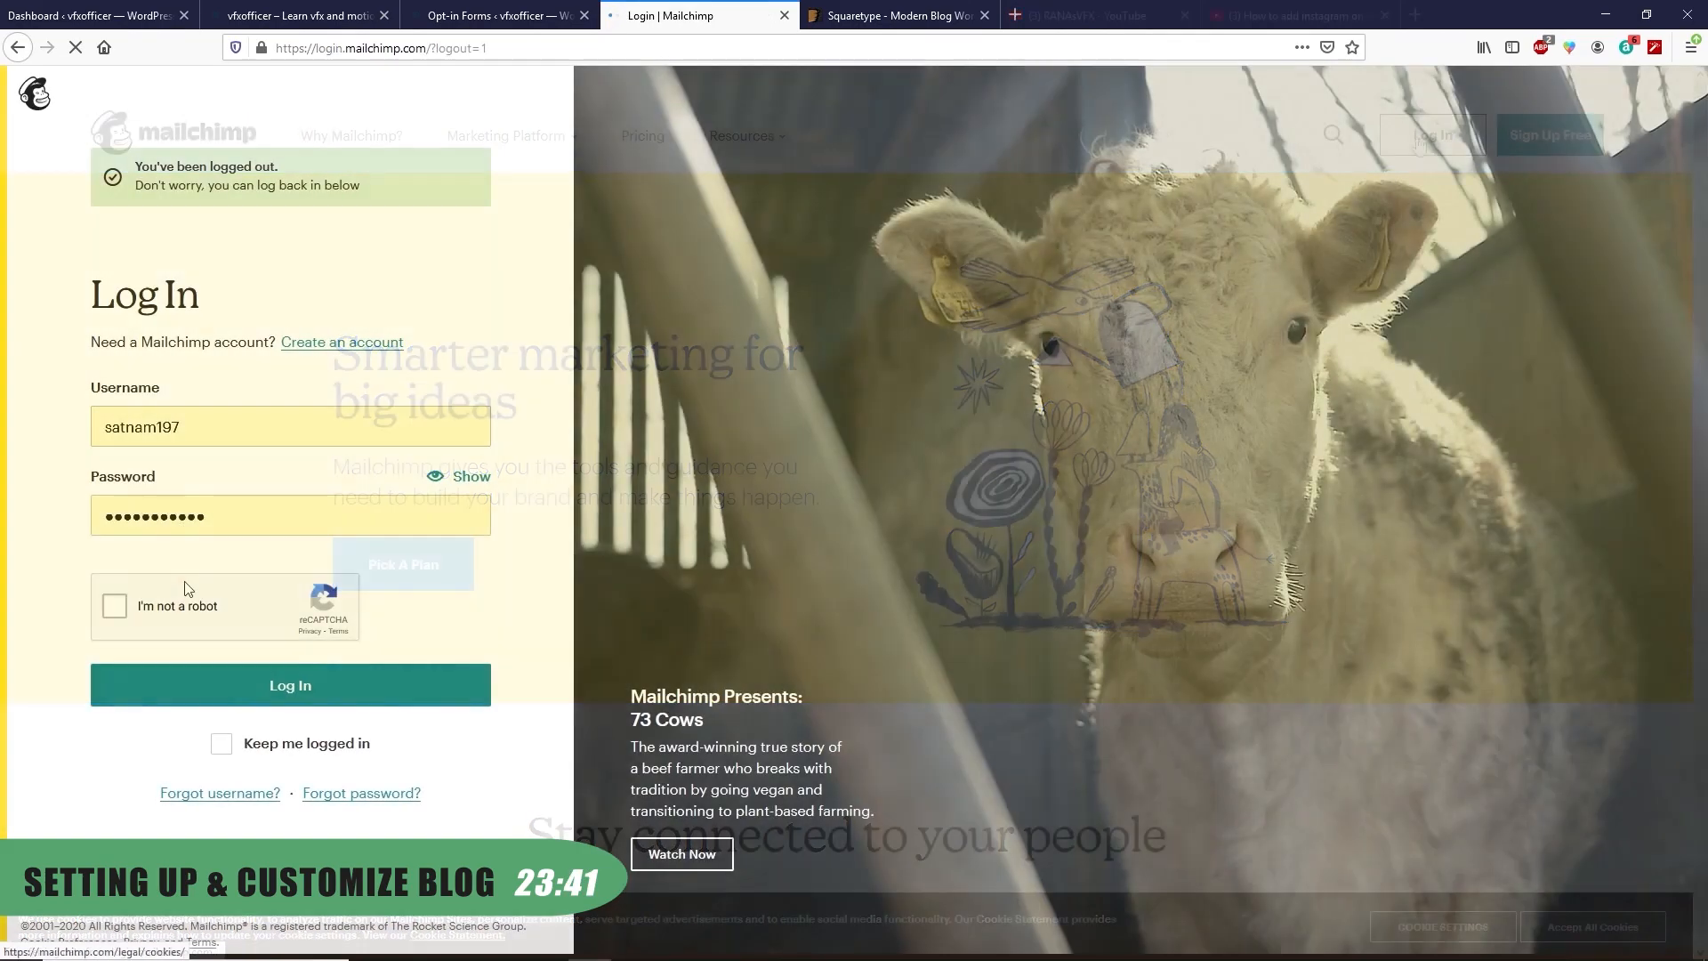
pyautogui.click(113, 605)
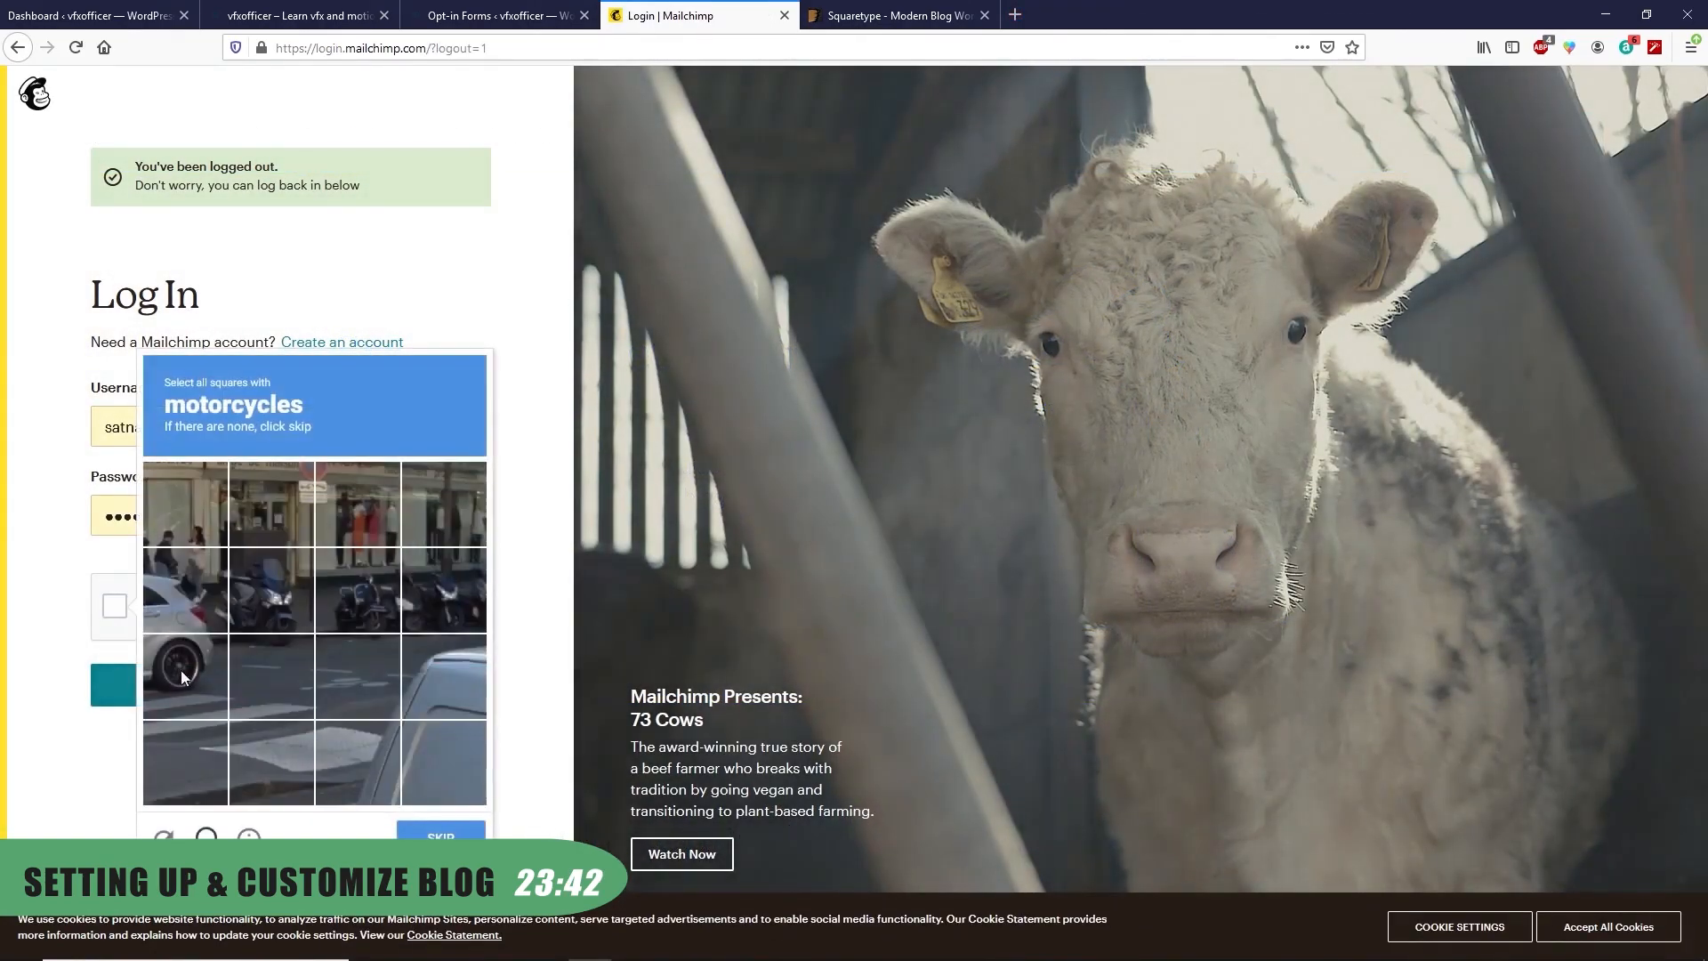
pyautogui.click(271, 591)
pyautogui.click(355, 599)
pyautogui.click(444, 592)
pyautogui.click(431, 829)
pyautogui.click(358, 676)
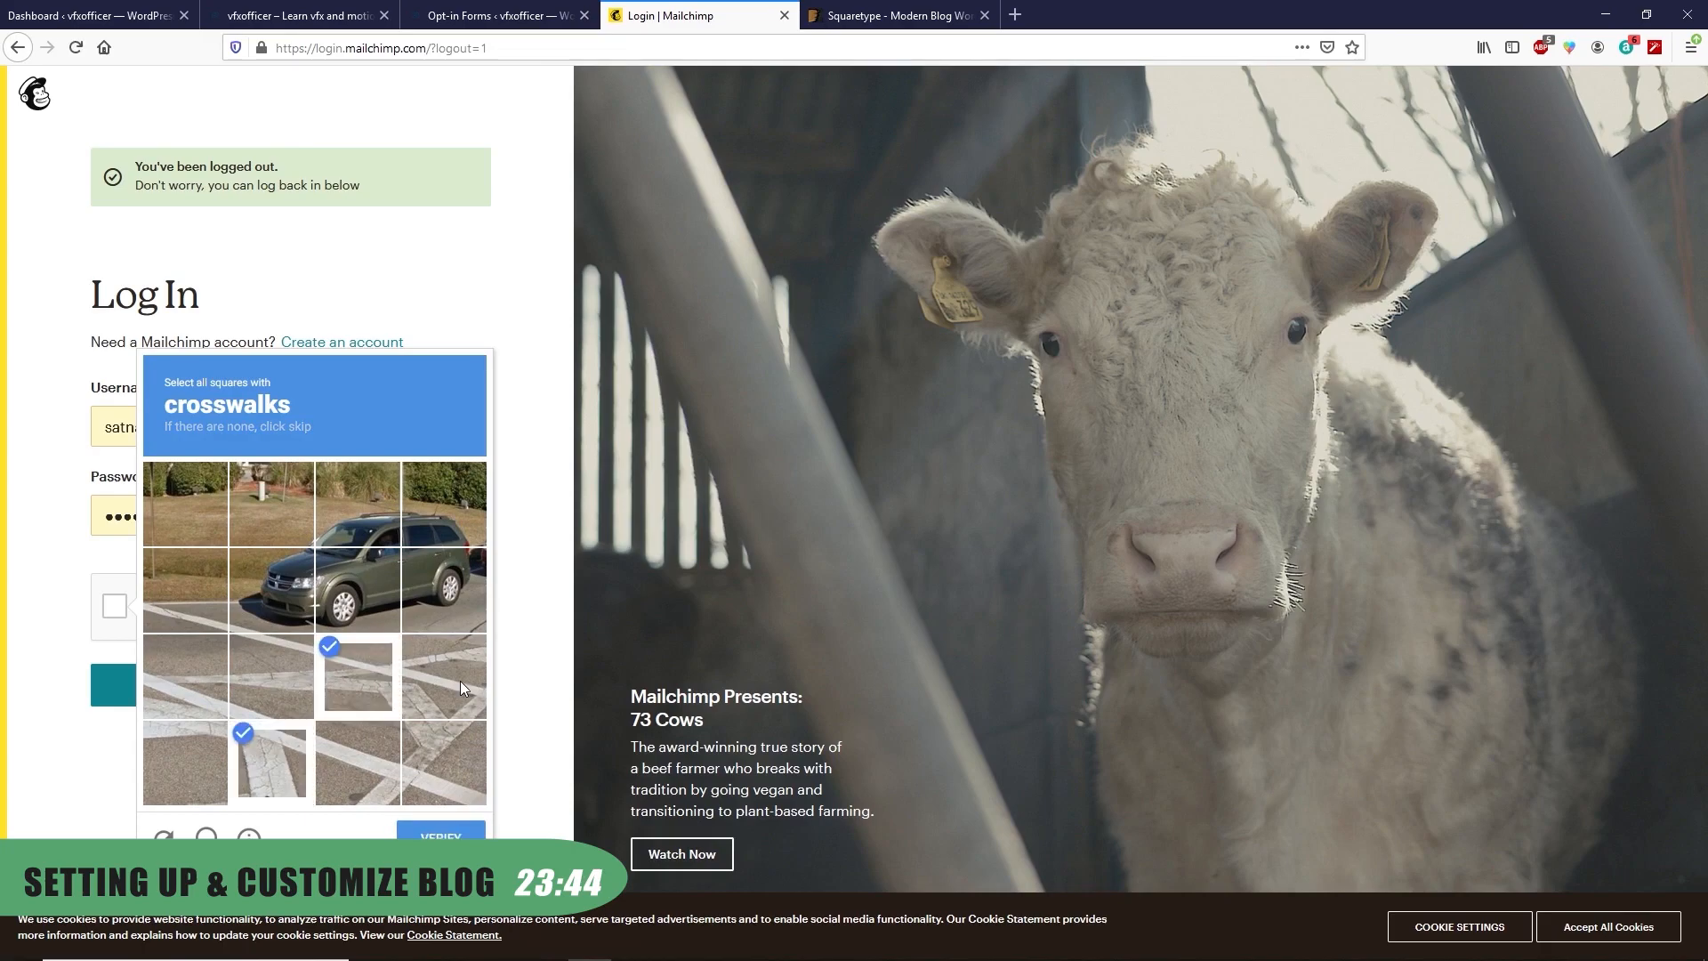
pyautogui.click(440, 830)
pyautogui.click(290, 695)
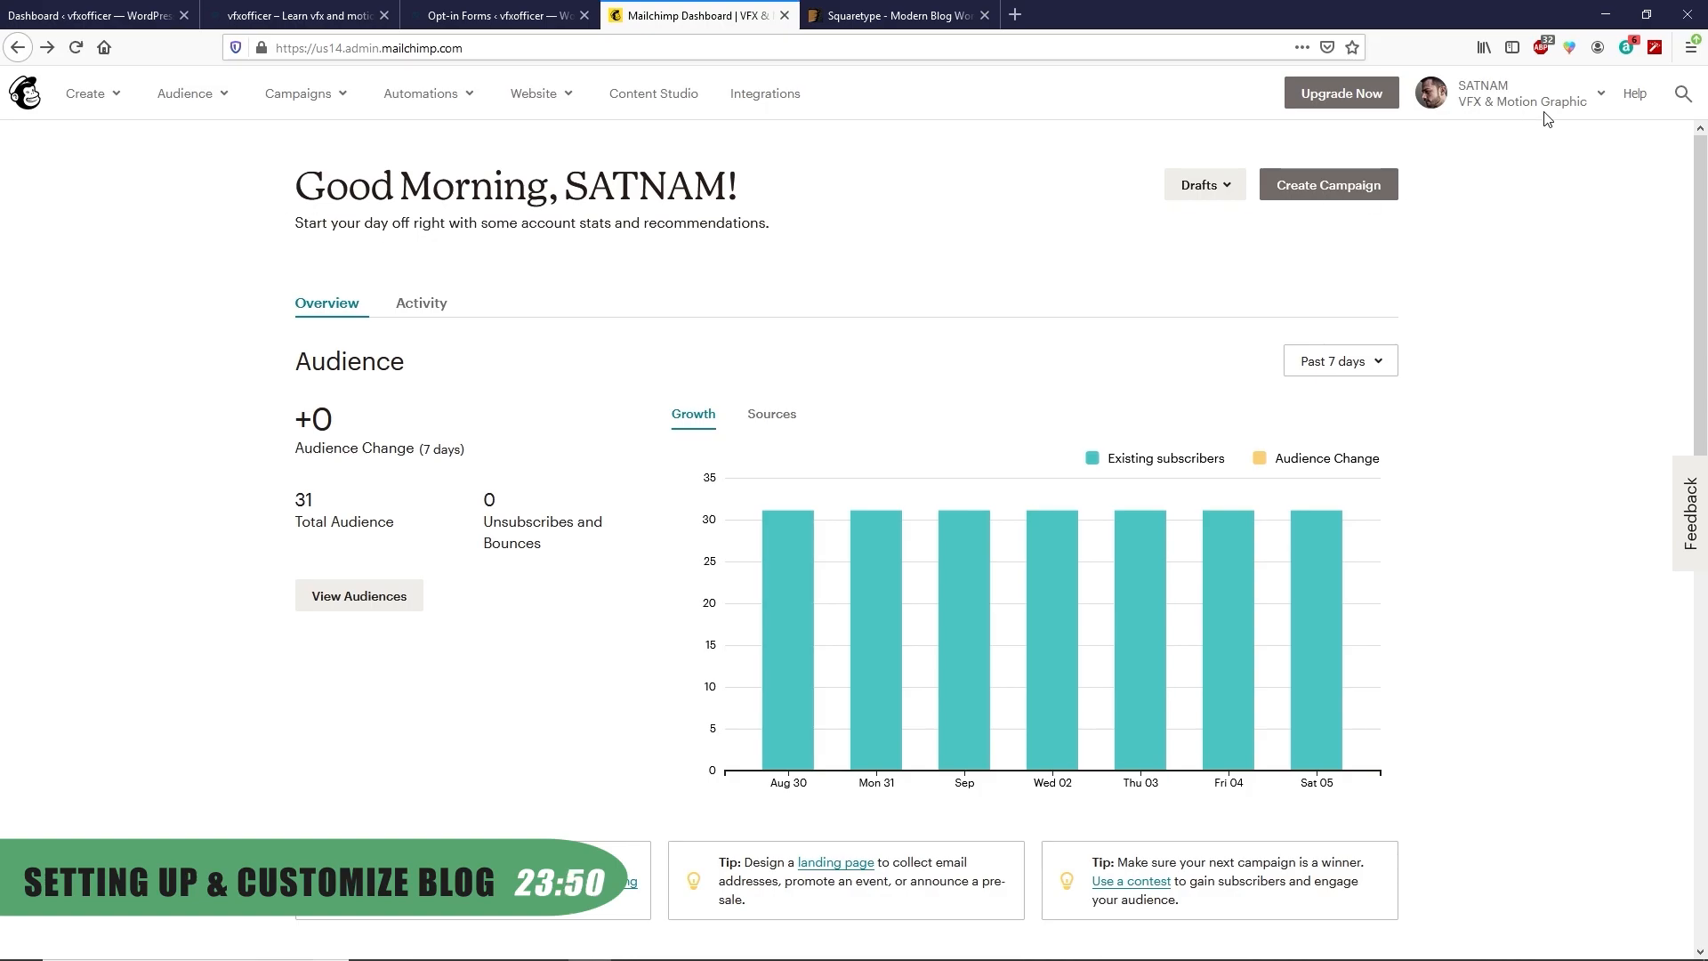
# Generate a new API key in account settings and copy the Oct 29, 2016 key
pyautogui.click(1601, 96)
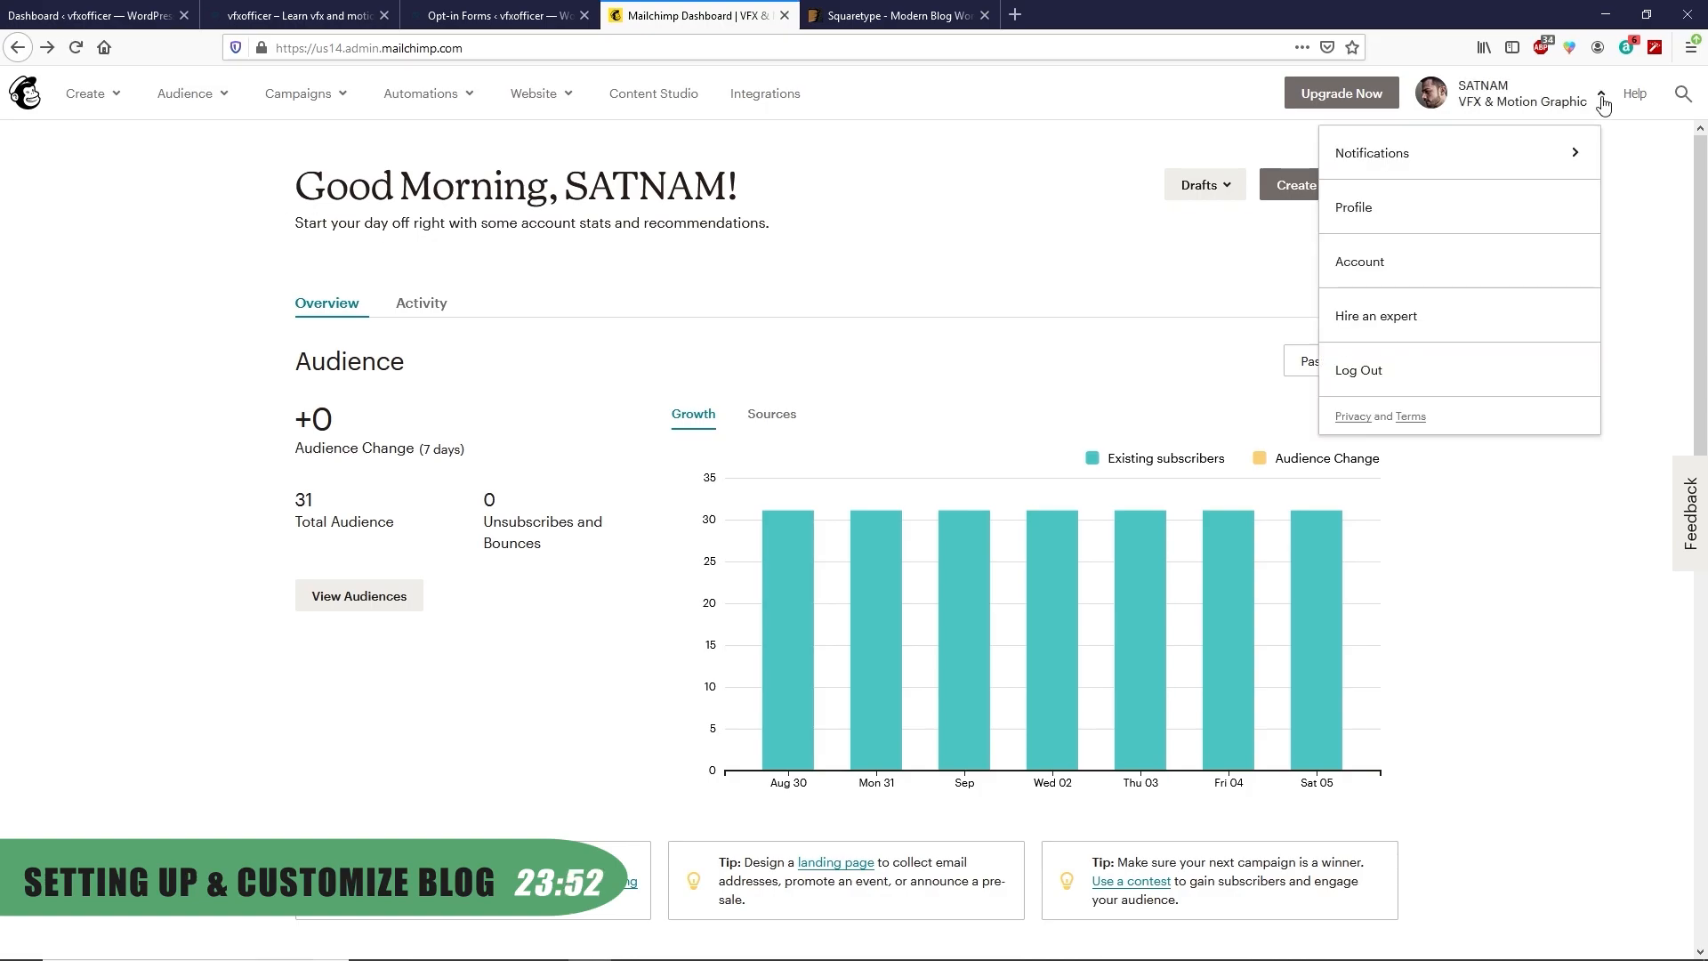
pyautogui.click(1380, 275)
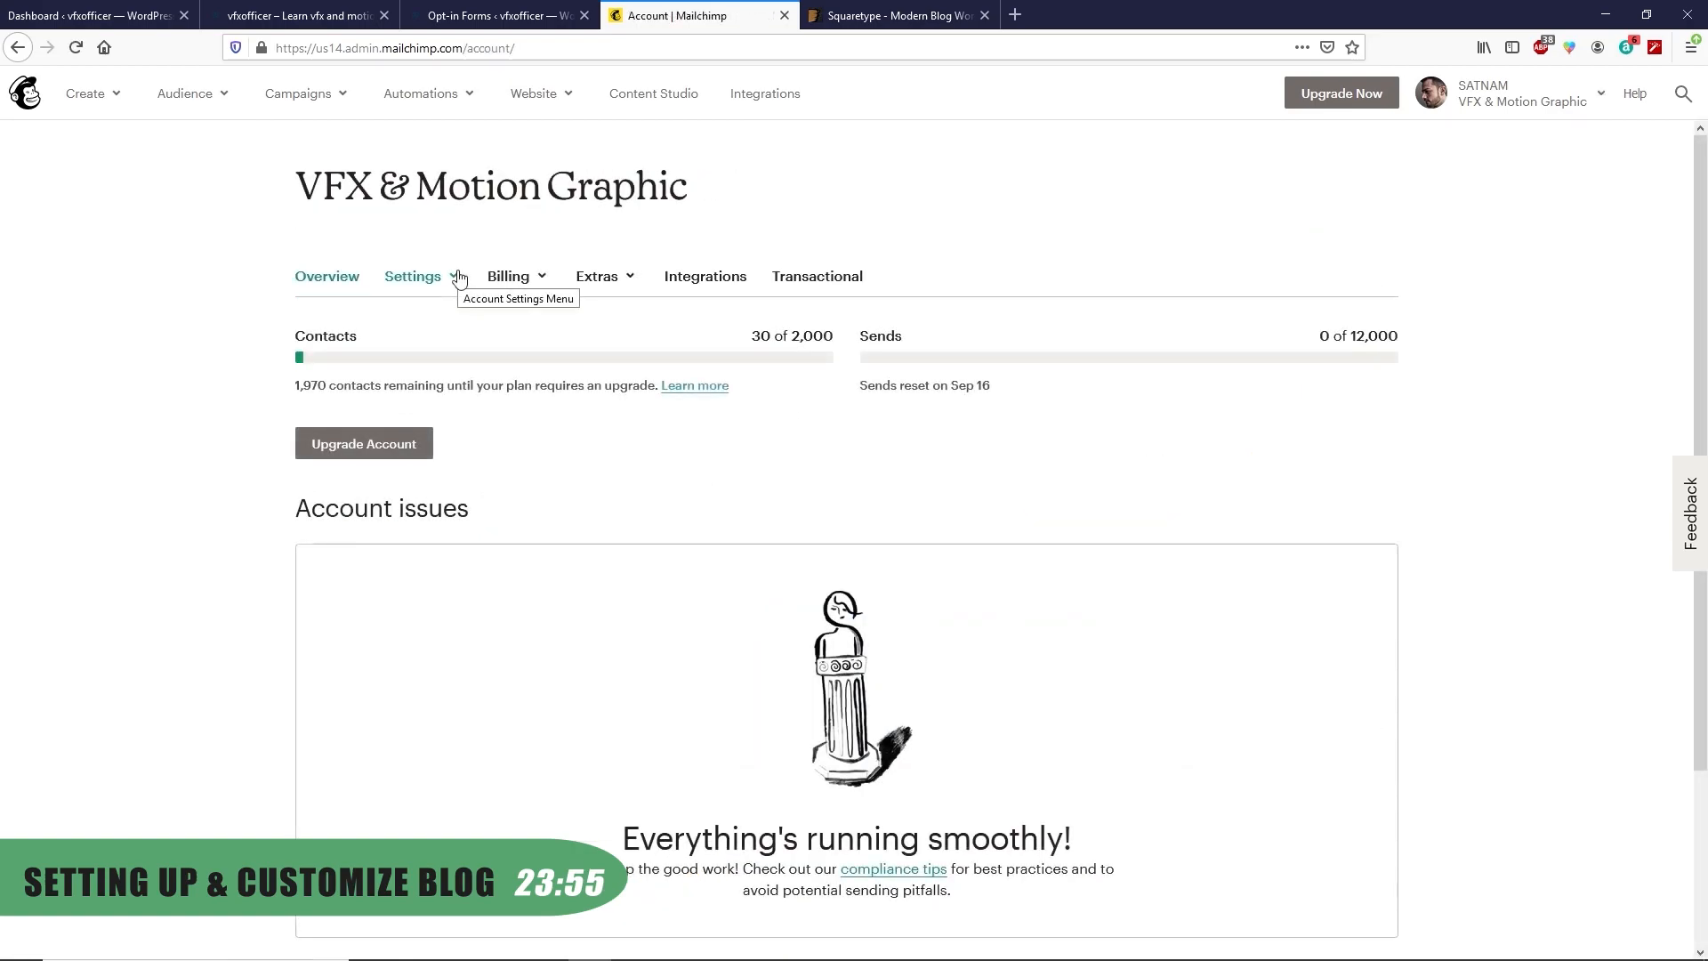
pyautogui.click(633, 281)
pyautogui.click(612, 365)
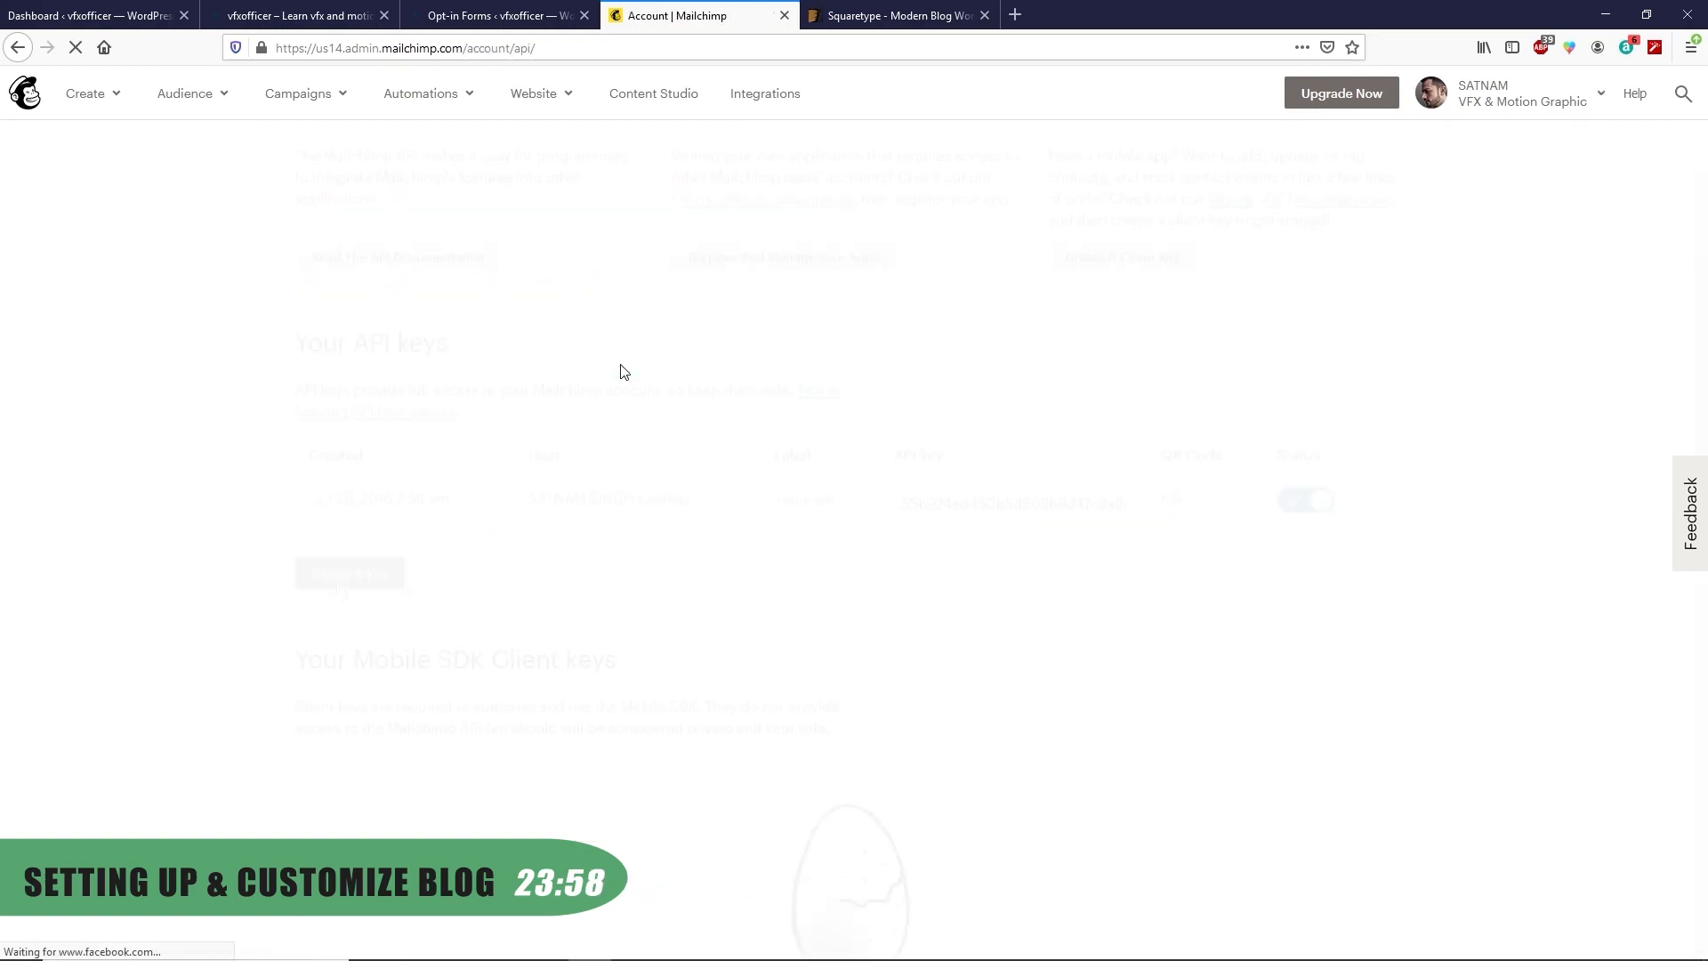
pyautogui.click(312, 583)
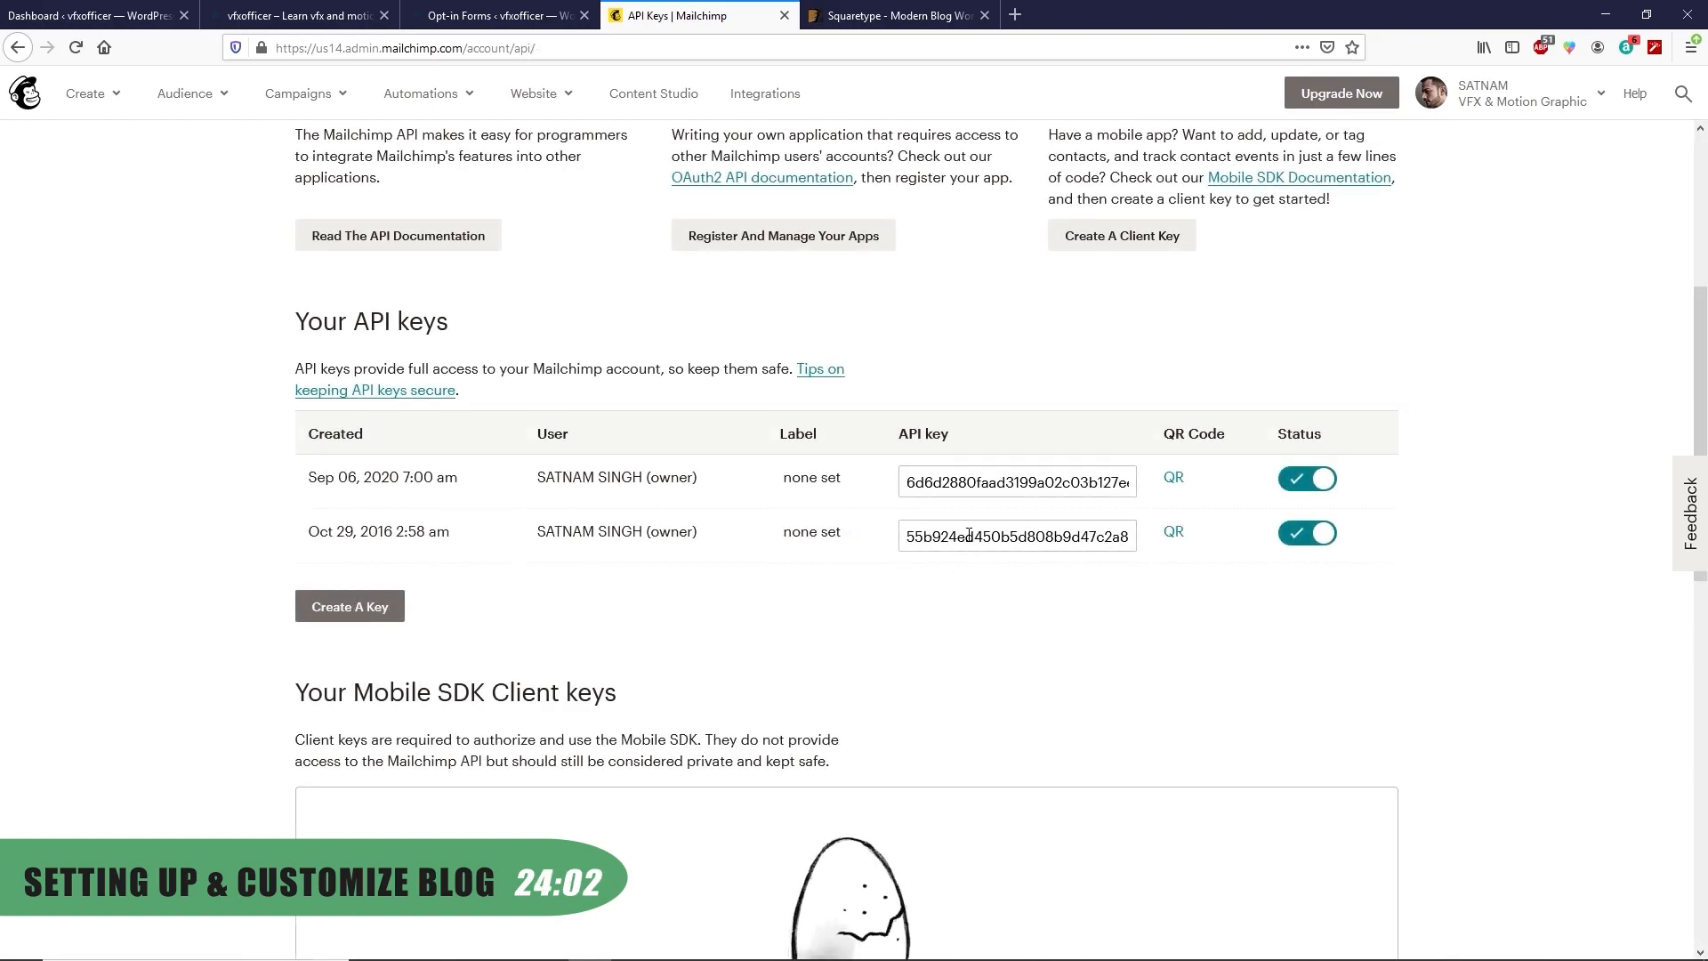
pyautogui.click(969, 536)
pyautogui.rightClick(945, 540)
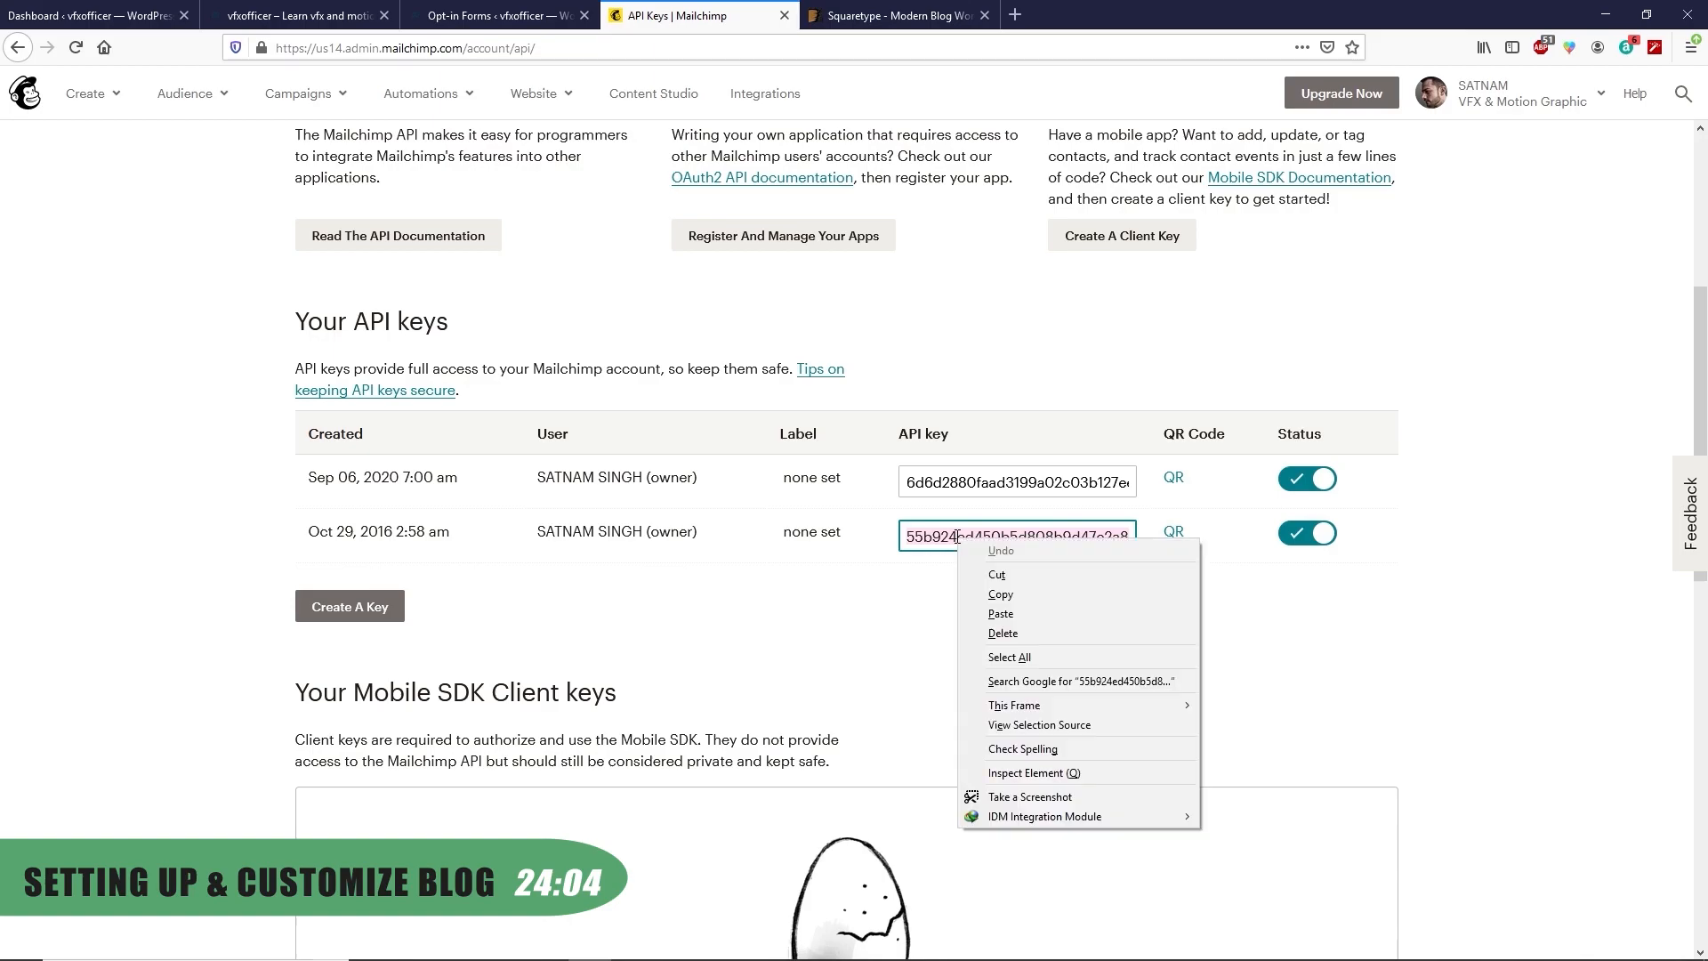
pyautogui.click(1006, 594)
pyautogui.click(498, 15)
# Save the Mailchimp API key with double opt-in and VFX & Motion Graphic Newsletter as default audience
pyautogui.click(408, 254)
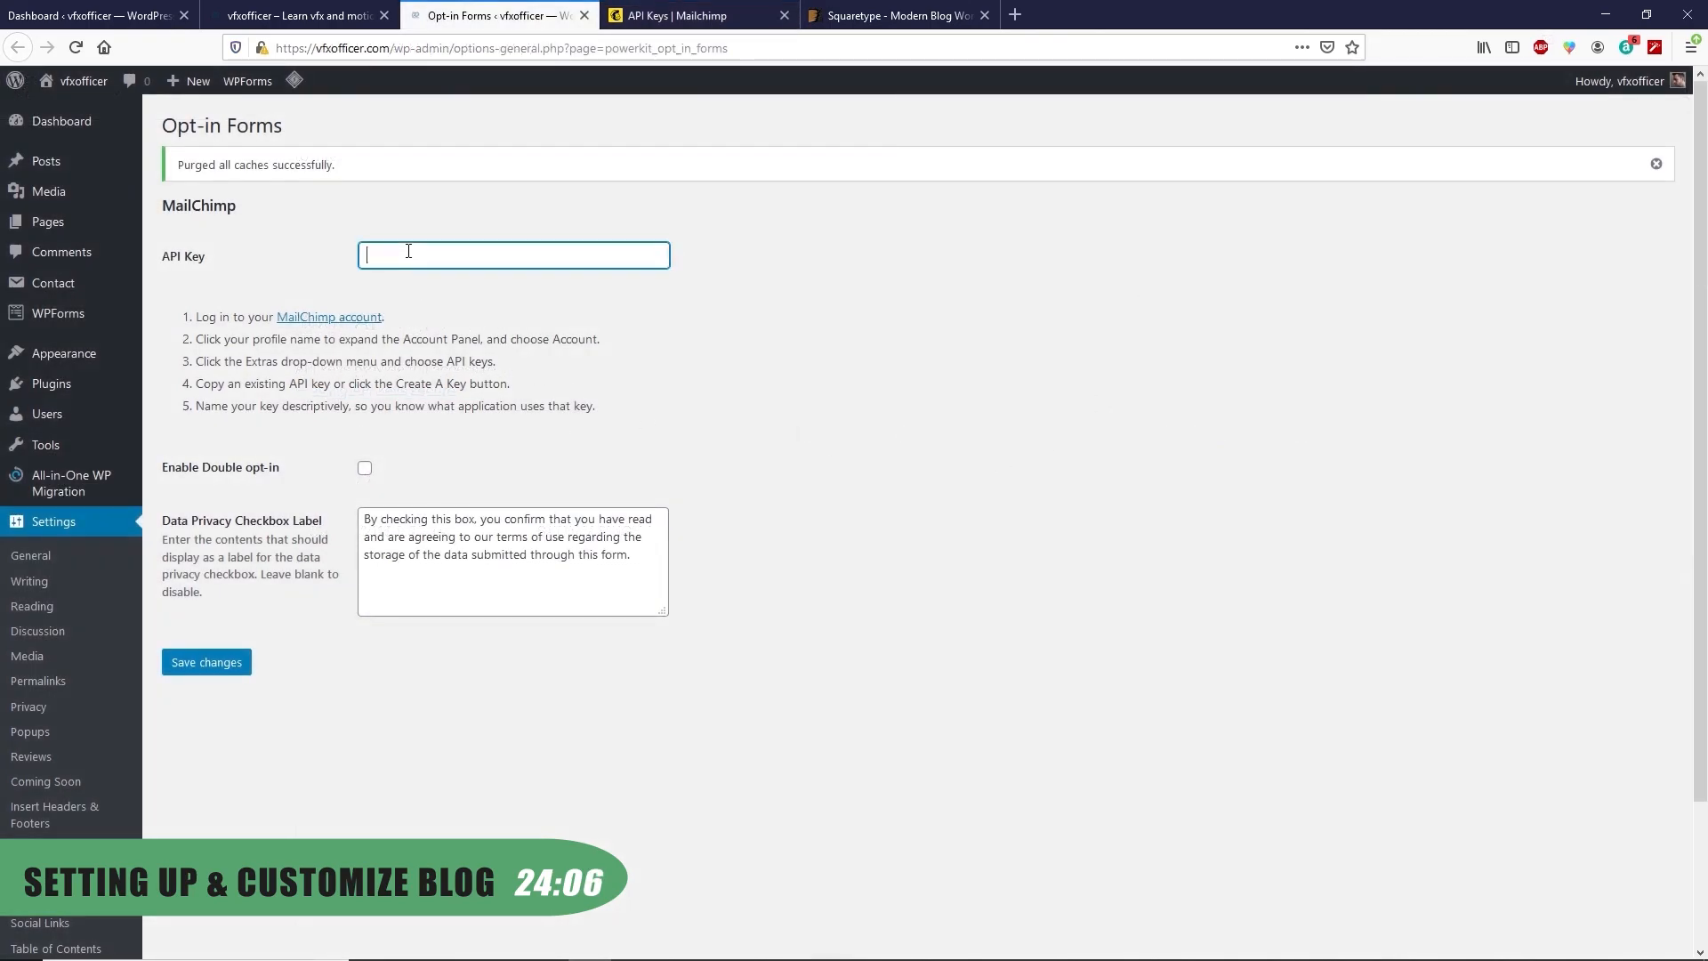
pyautogui.hotkey('ctrl', 'v')
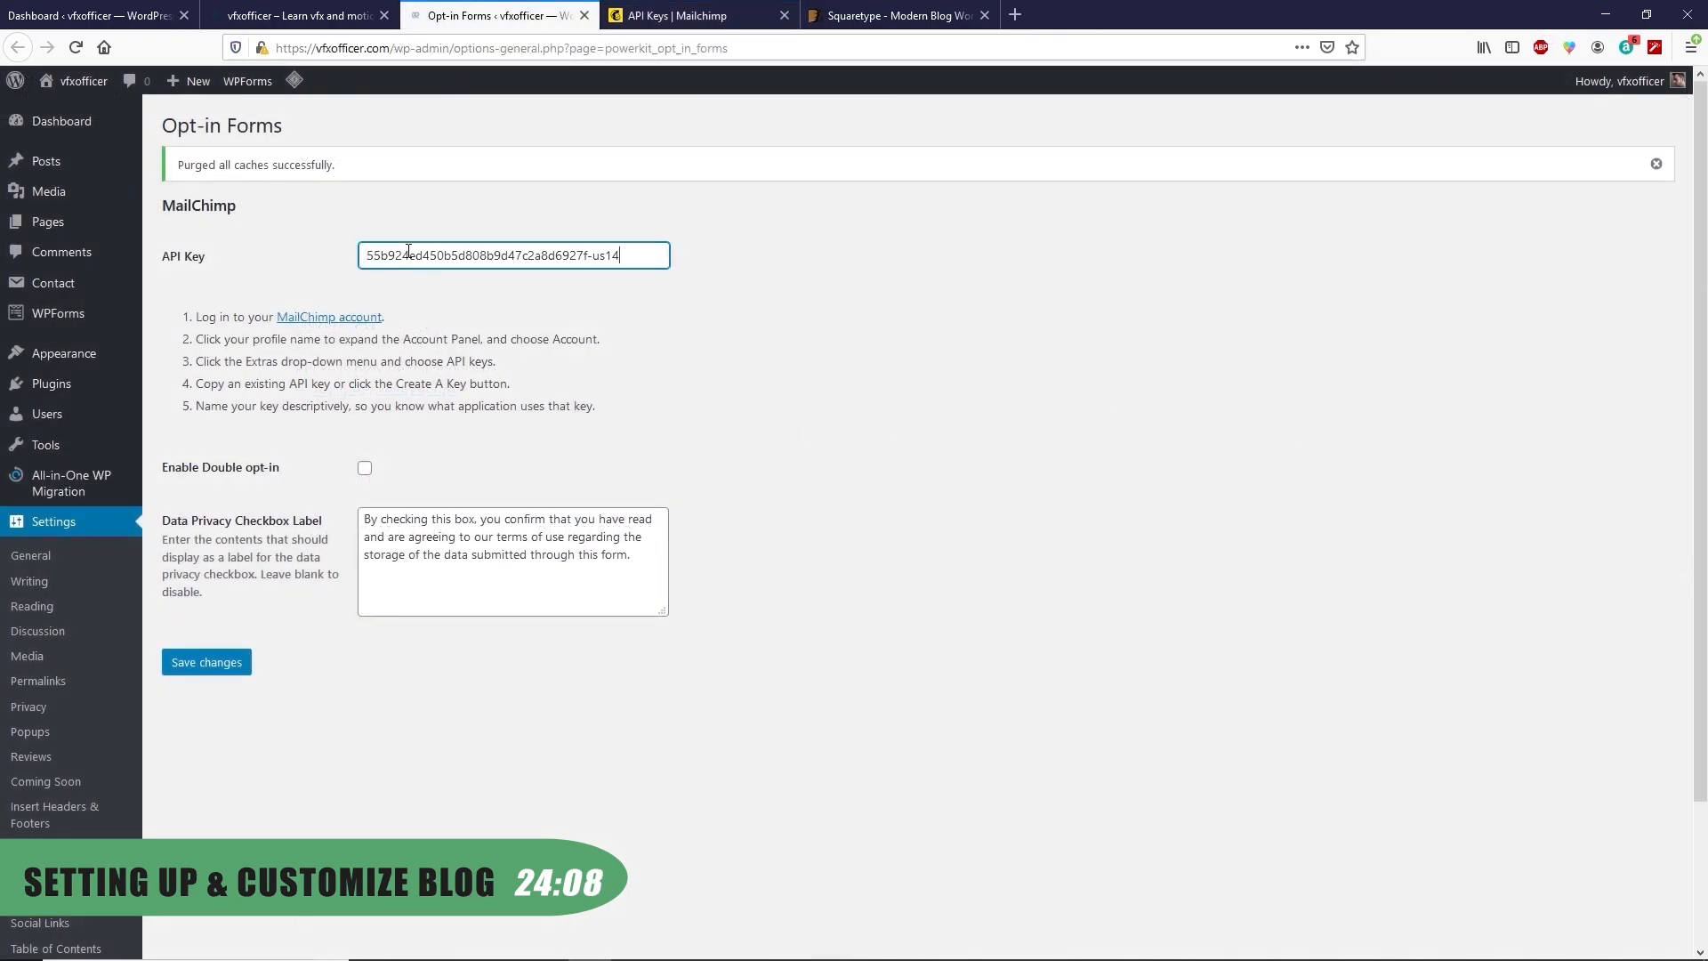
pyautogui.click(365, 428)
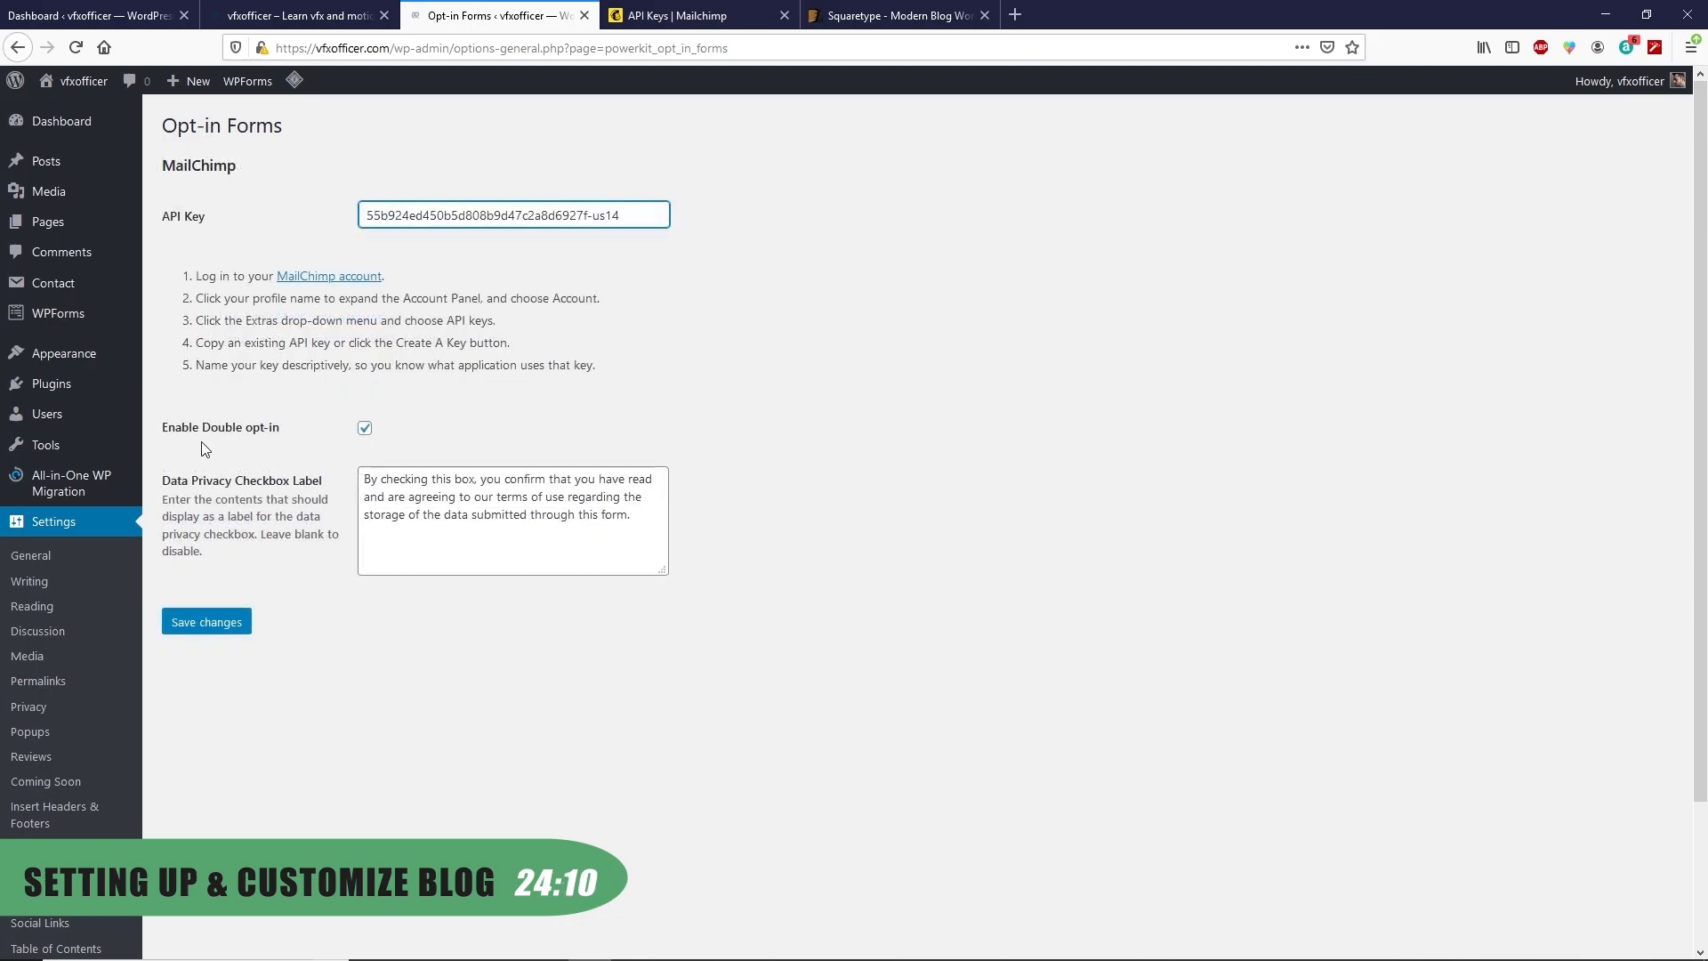
pyautogui.click(224, 626)
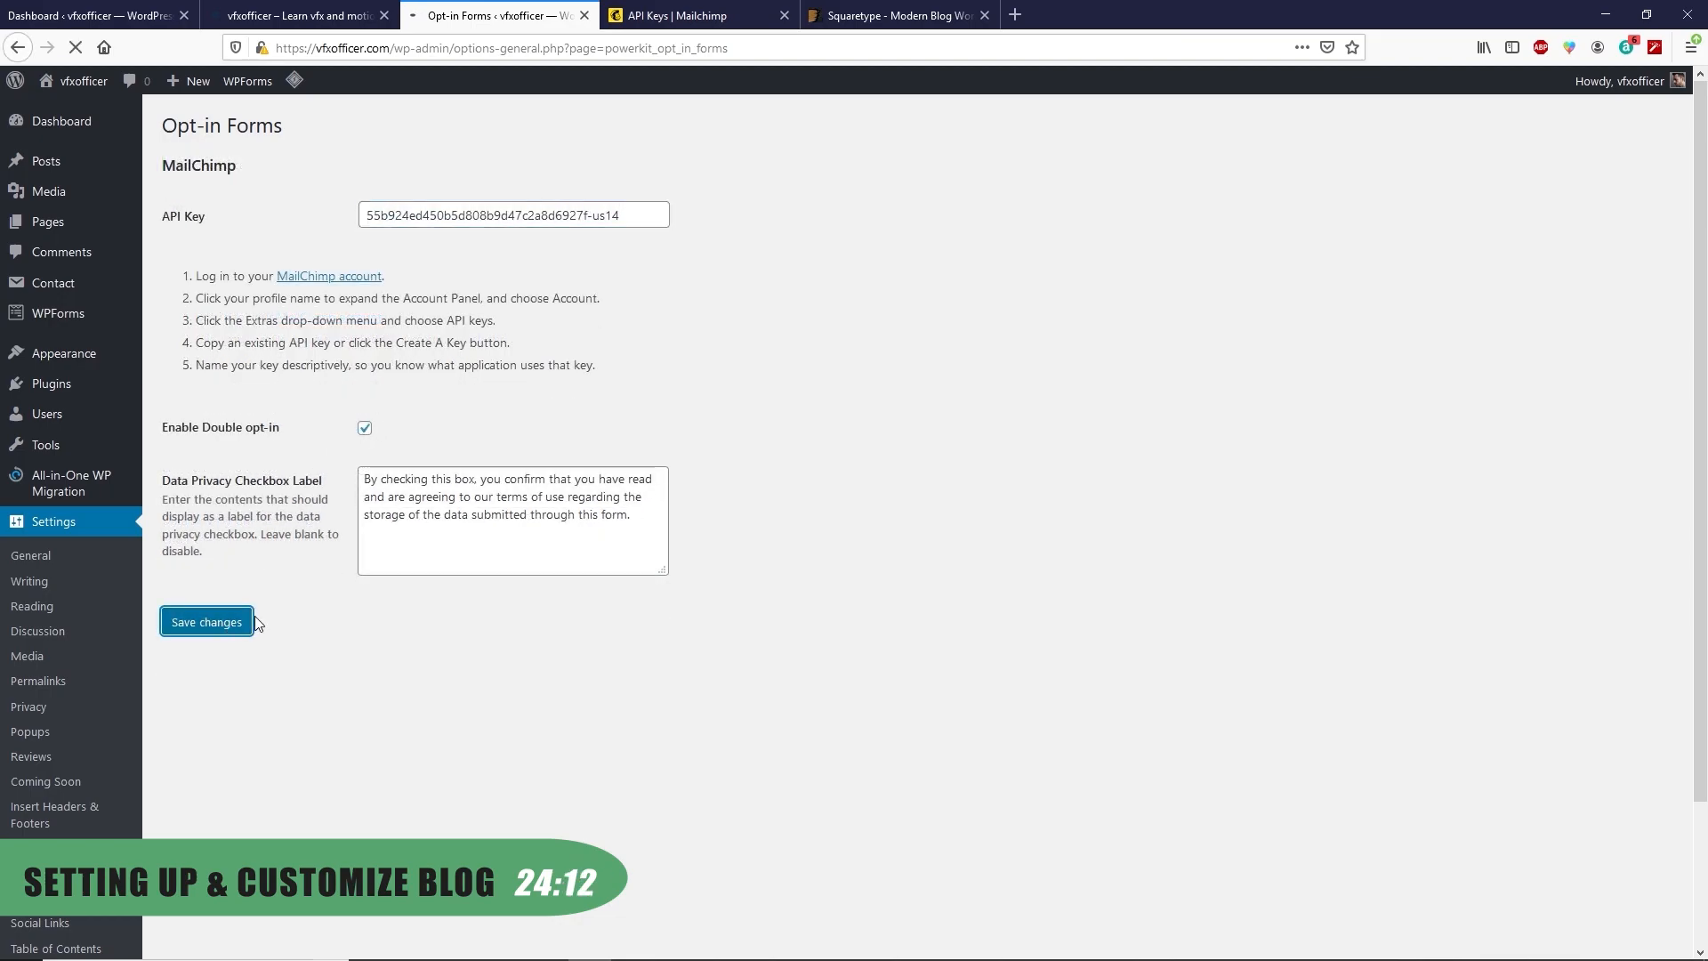
pyautogui.click(589, 466)
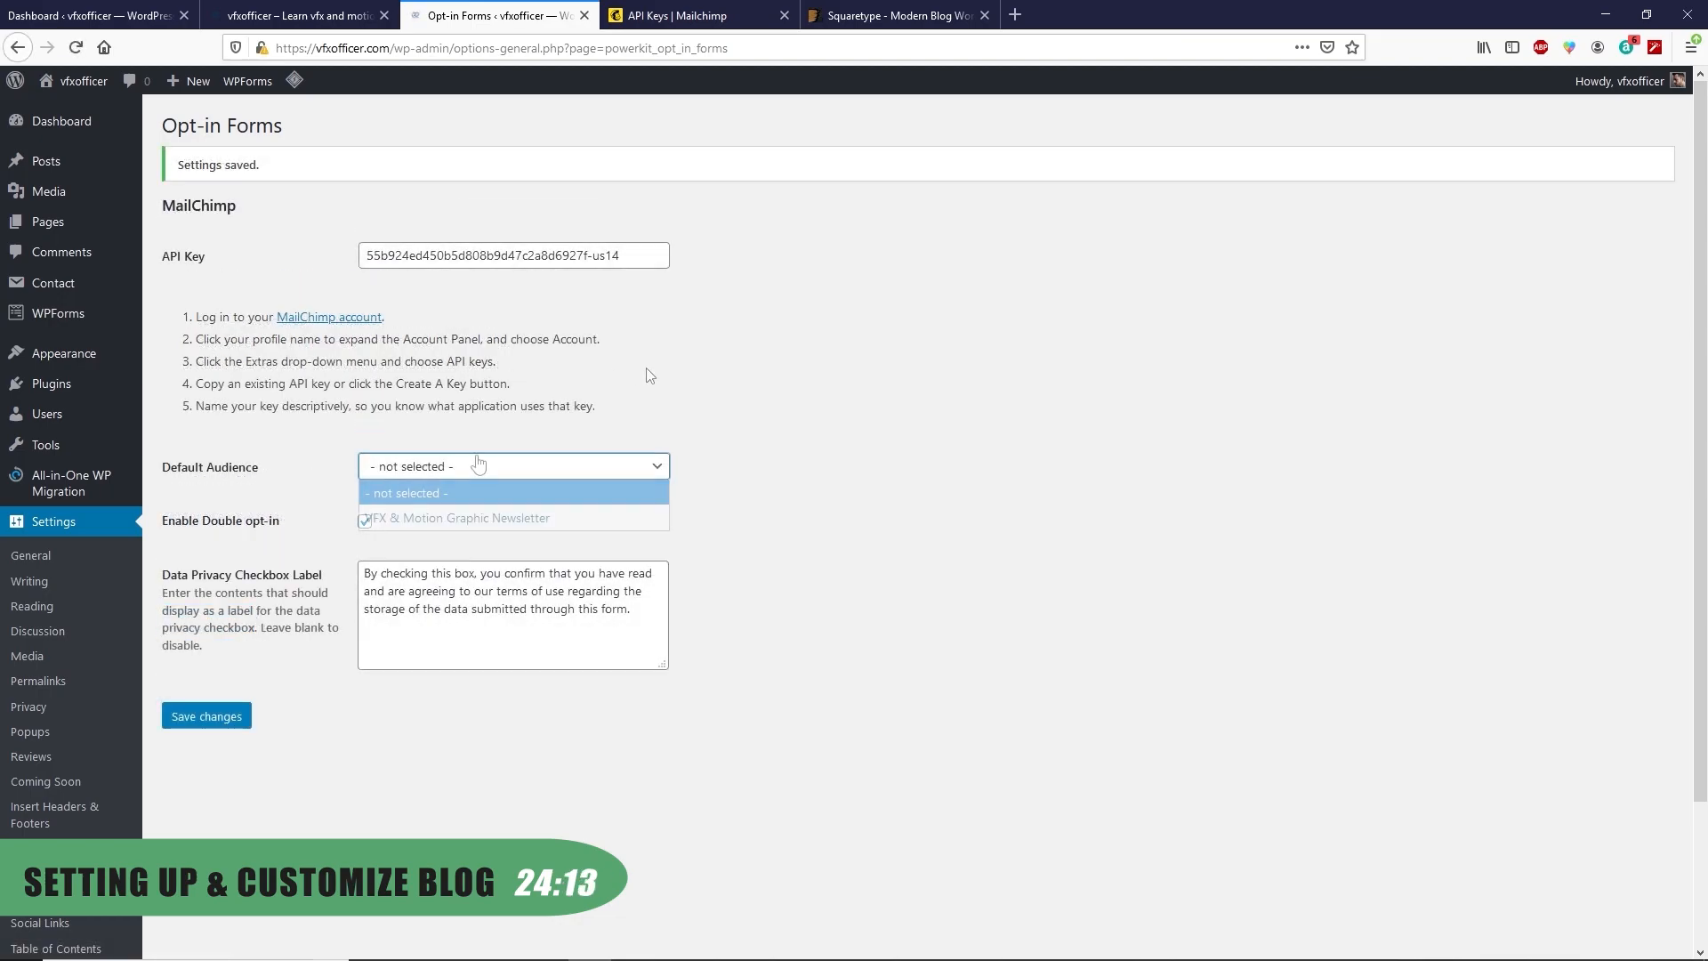
pyautogui.click(461, 515)
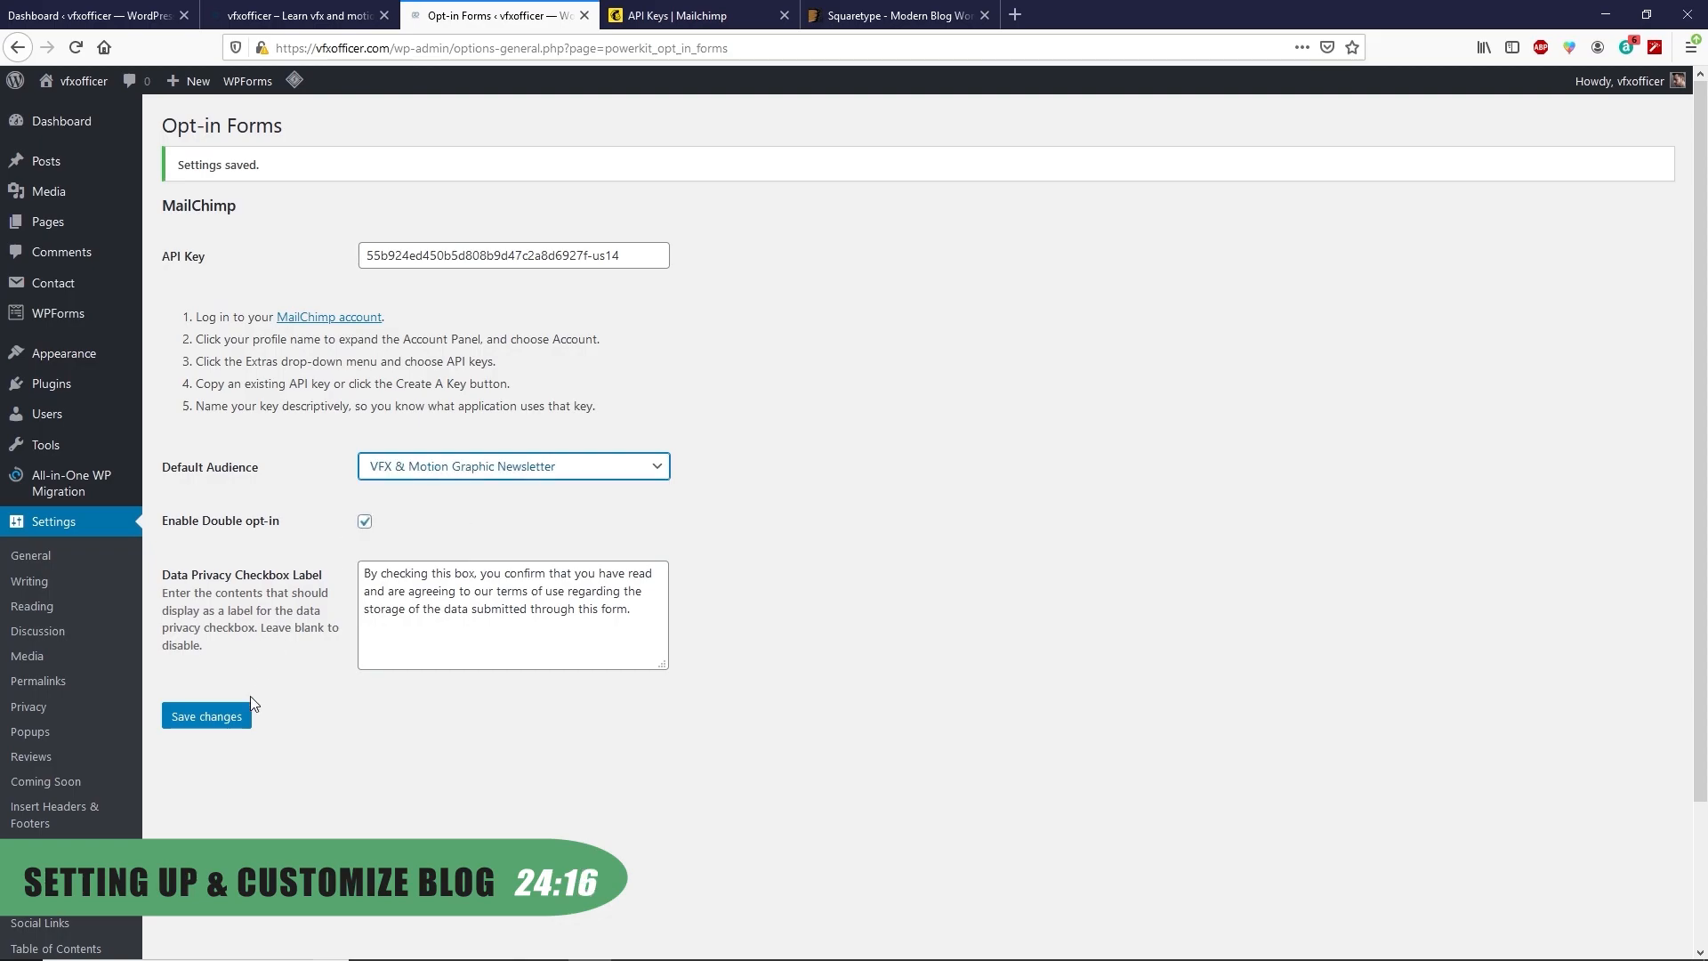
pyautogui.click(233, 719)
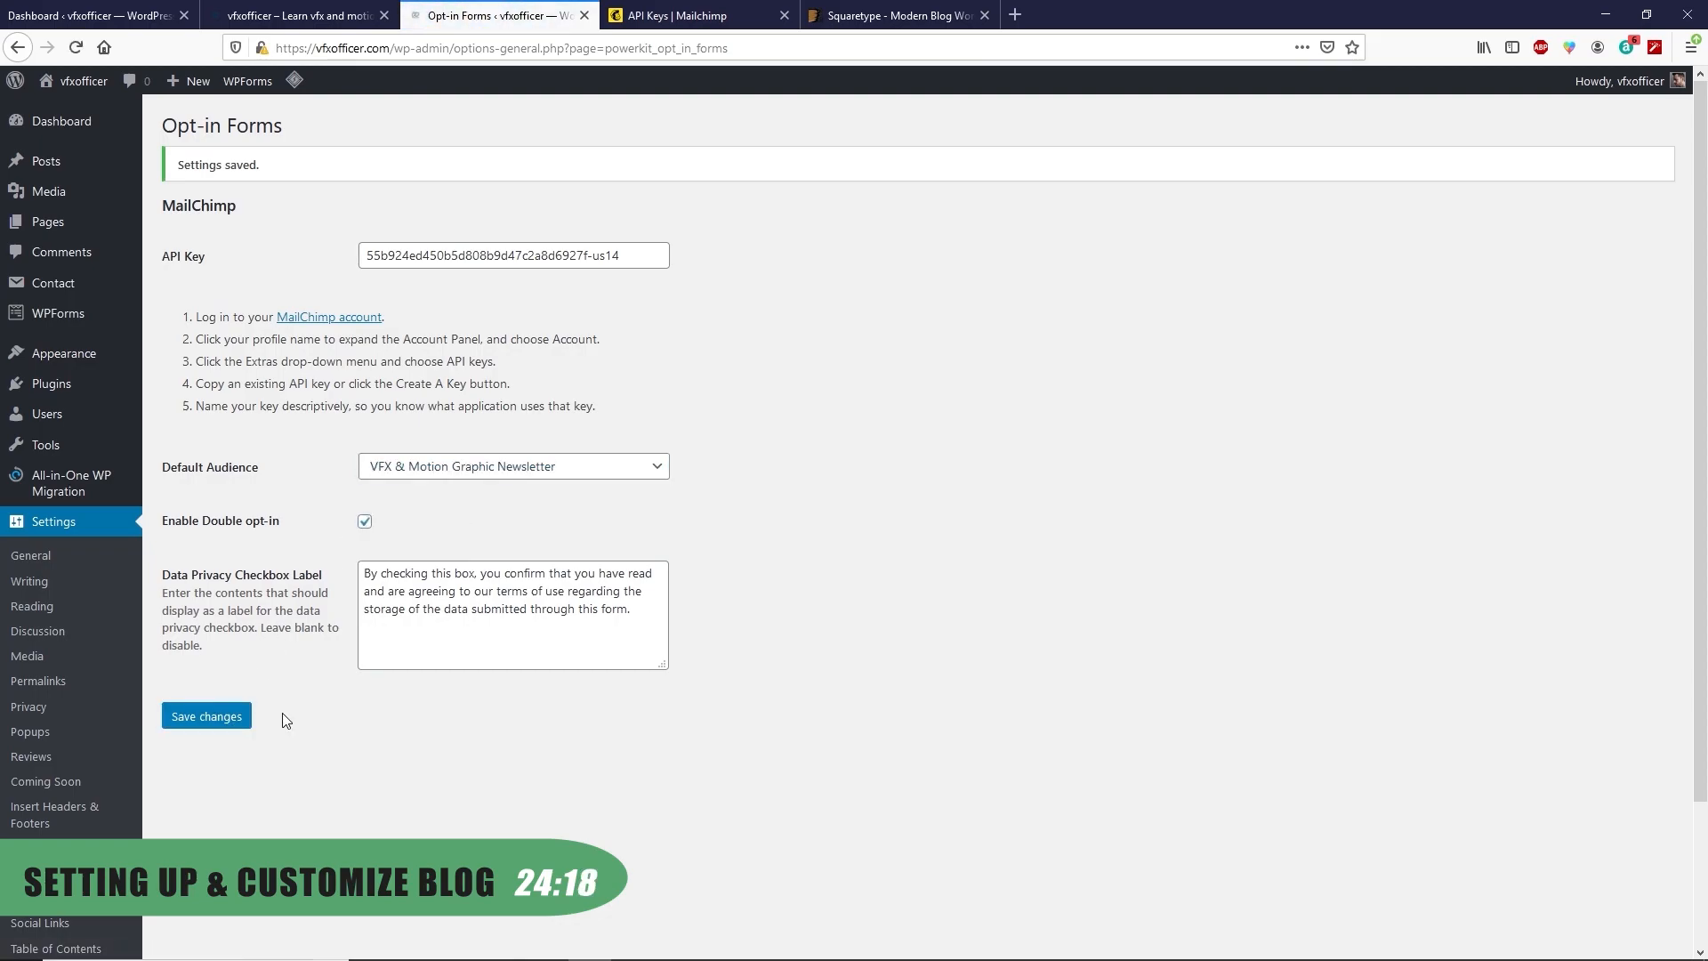
pyautogui.scroll(-3, 77, 654)
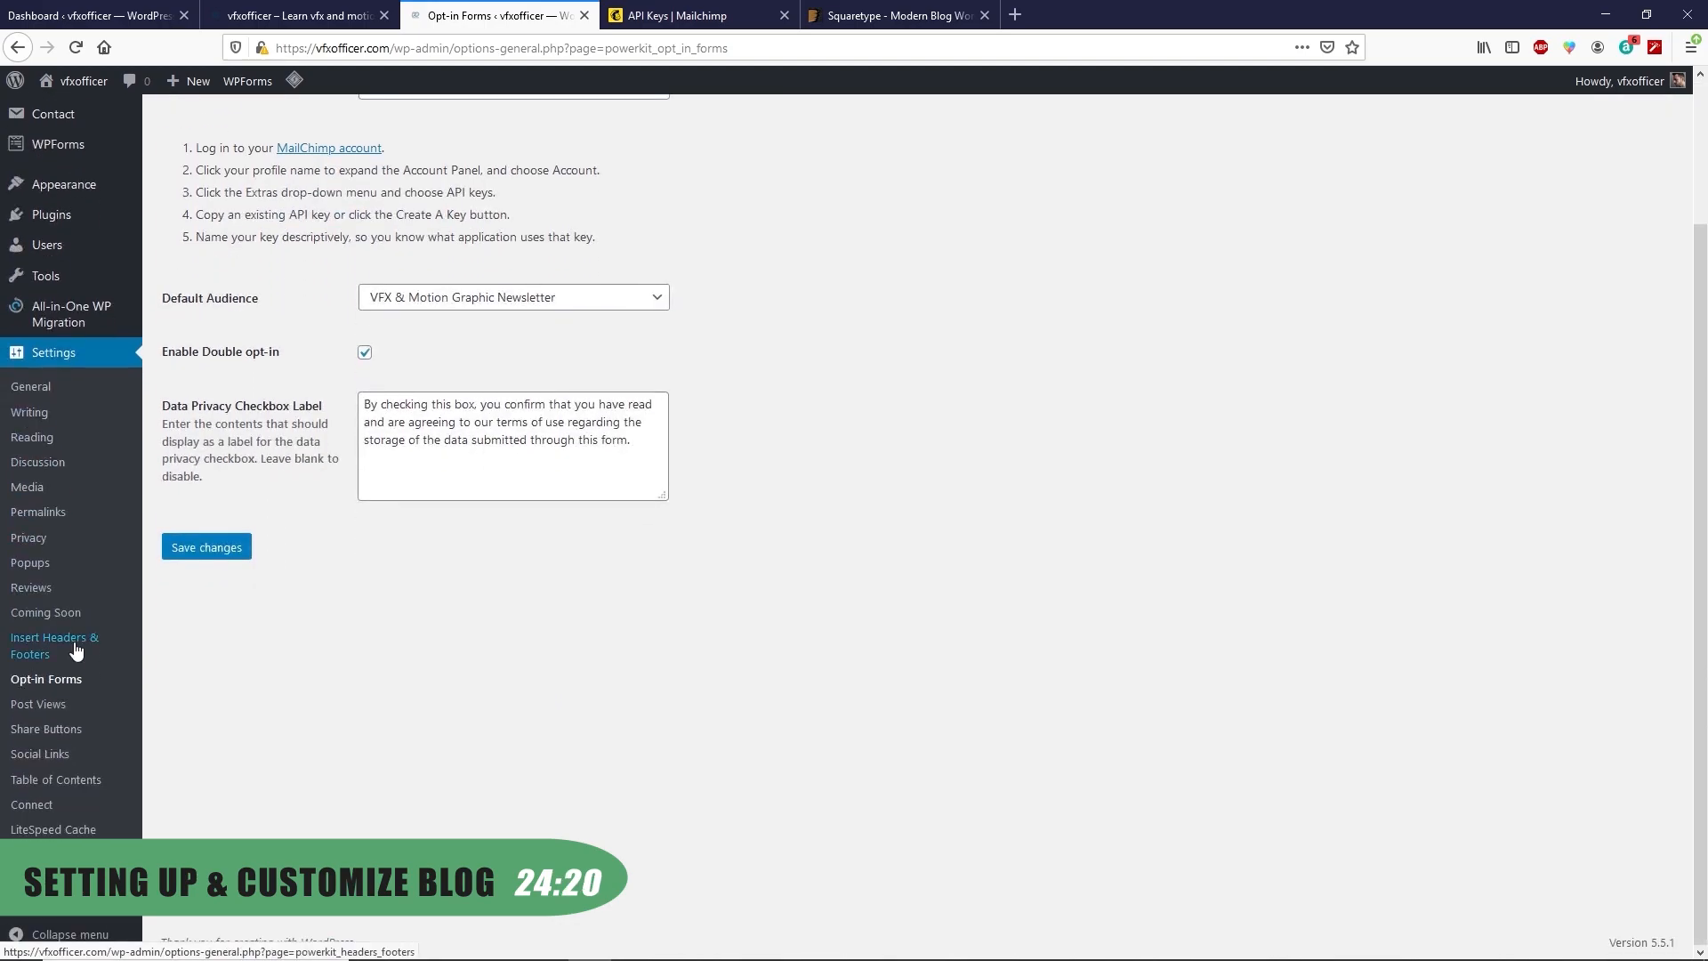
pyautogui.scroll(3, 76, 649)
pyautogui.click(296, 7)
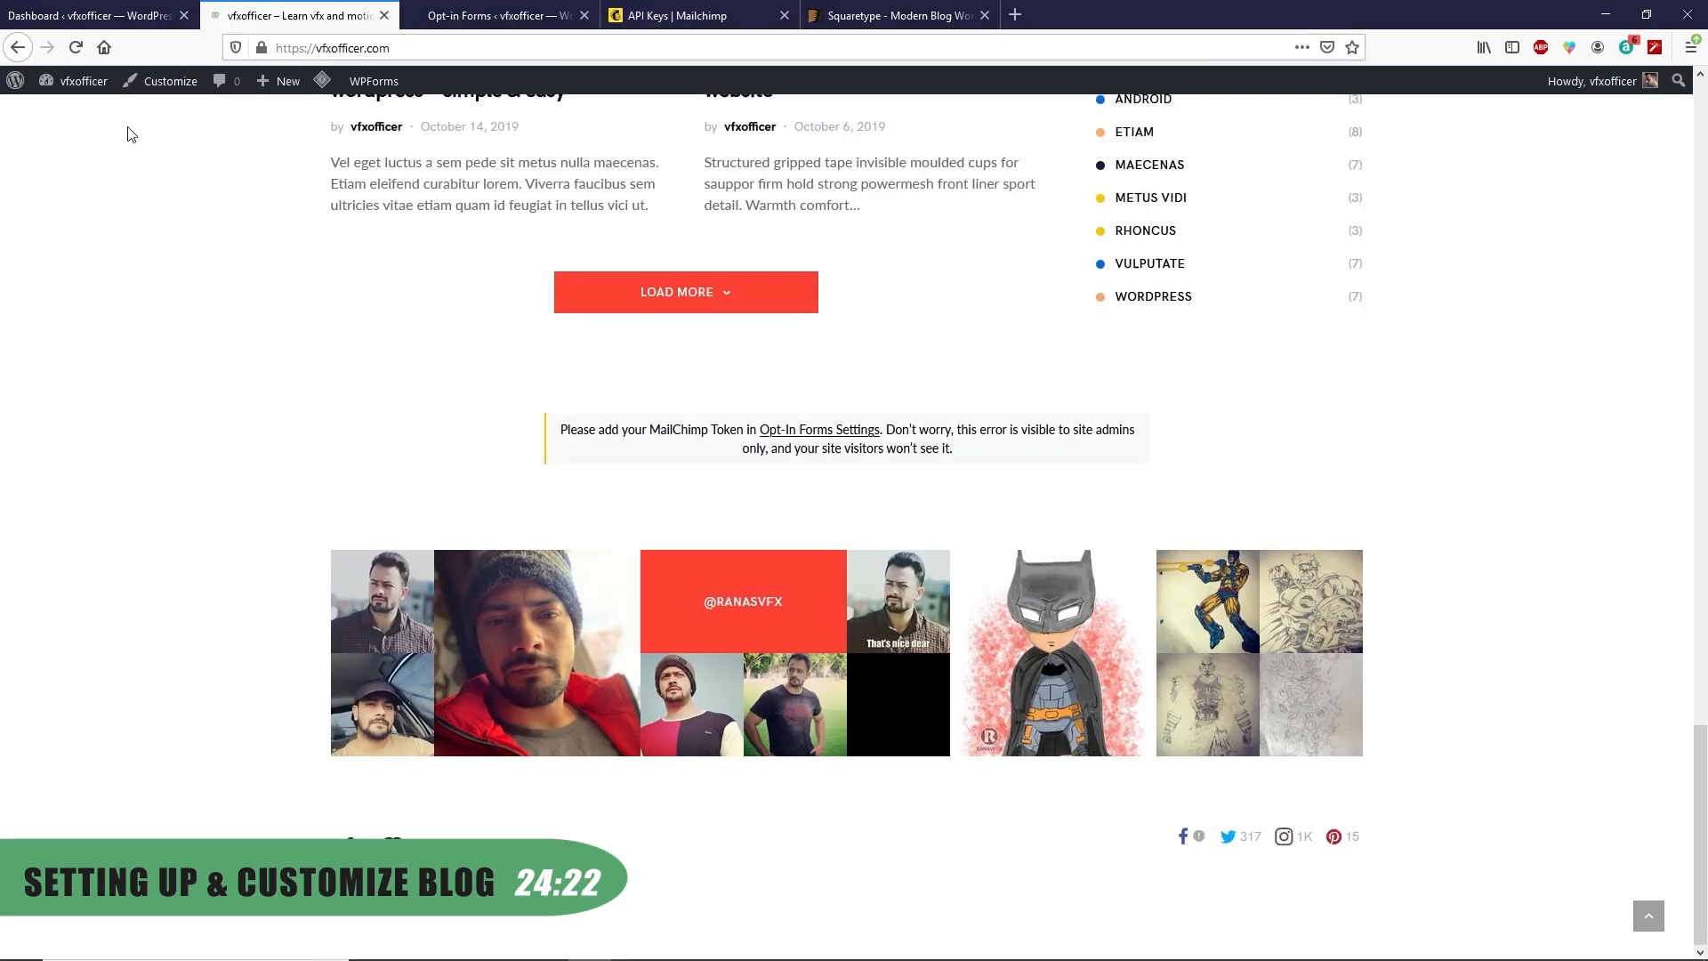
# Reload the homepage, test the SUBSCRIBE button, and close the extra tabs
pyautogui.click(73, 51)
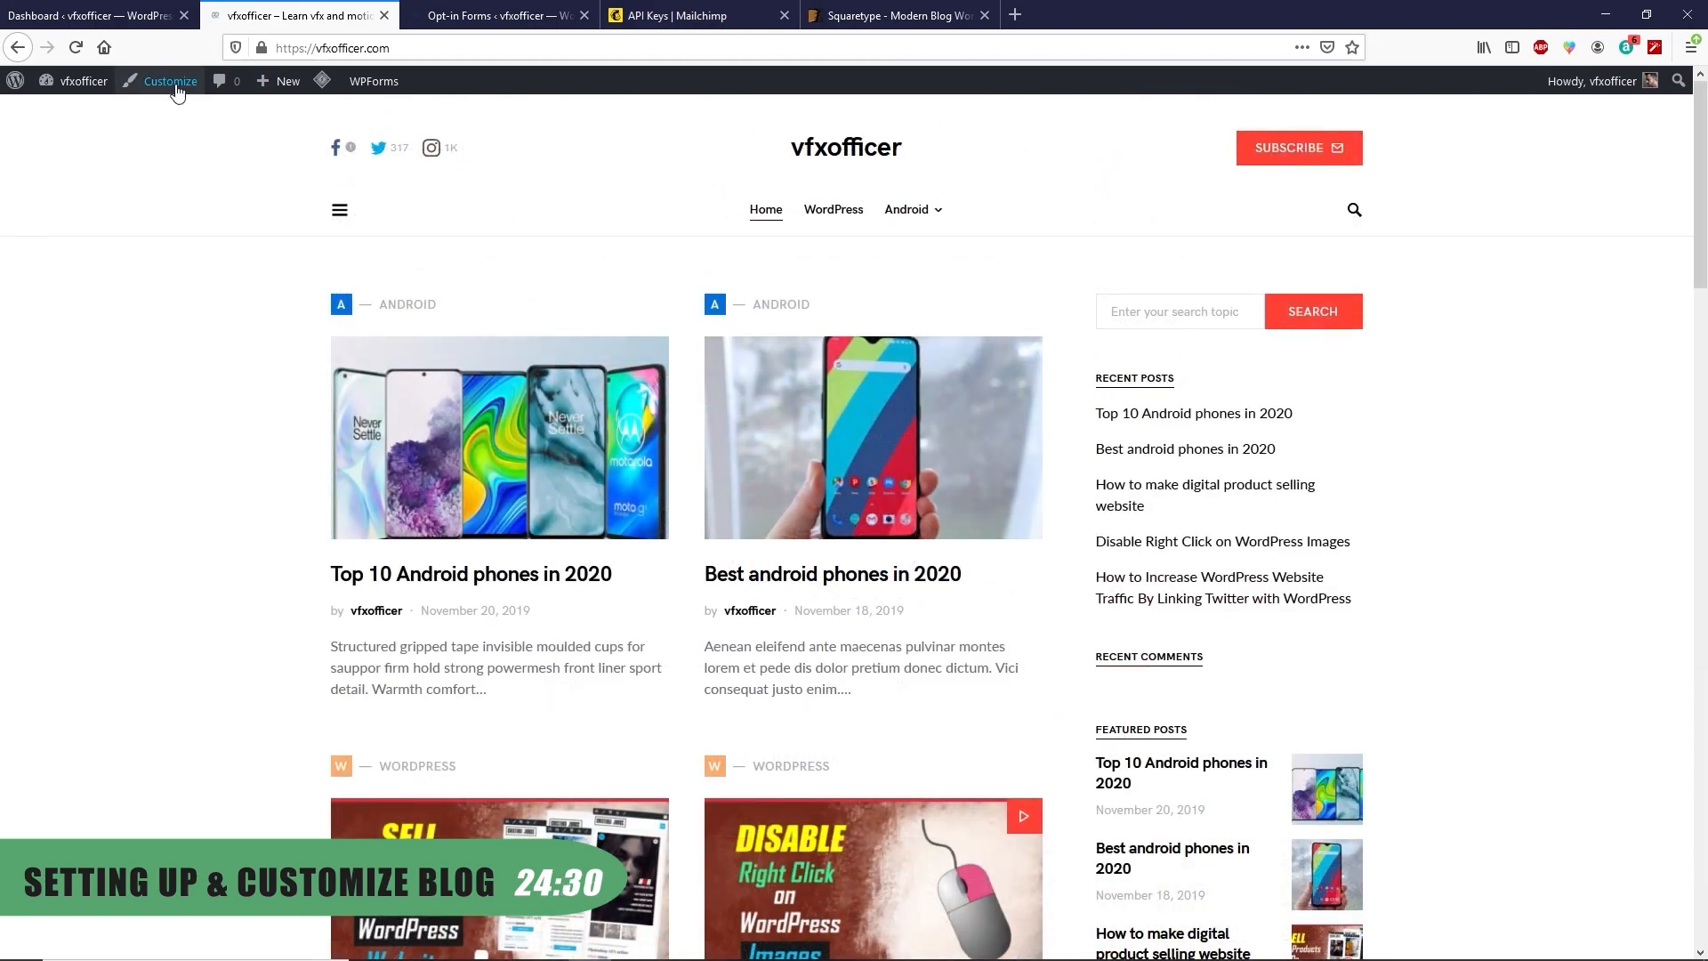
pyautogui.click(173, 87)
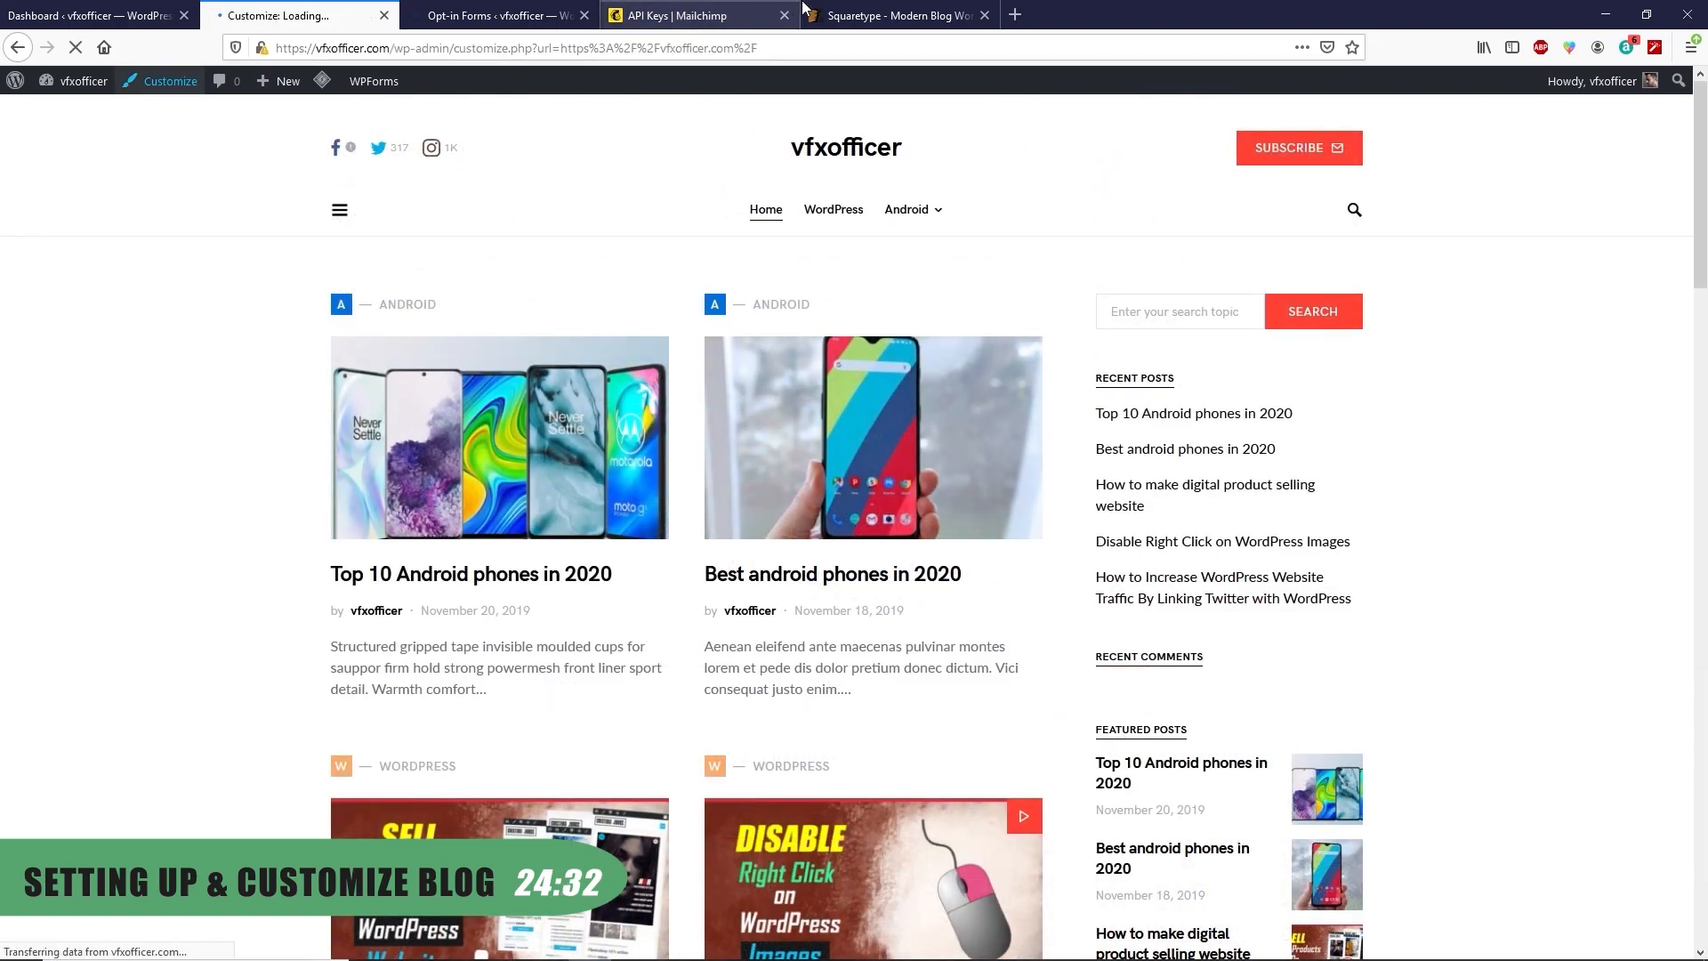
pyautogui.click(896, 16)
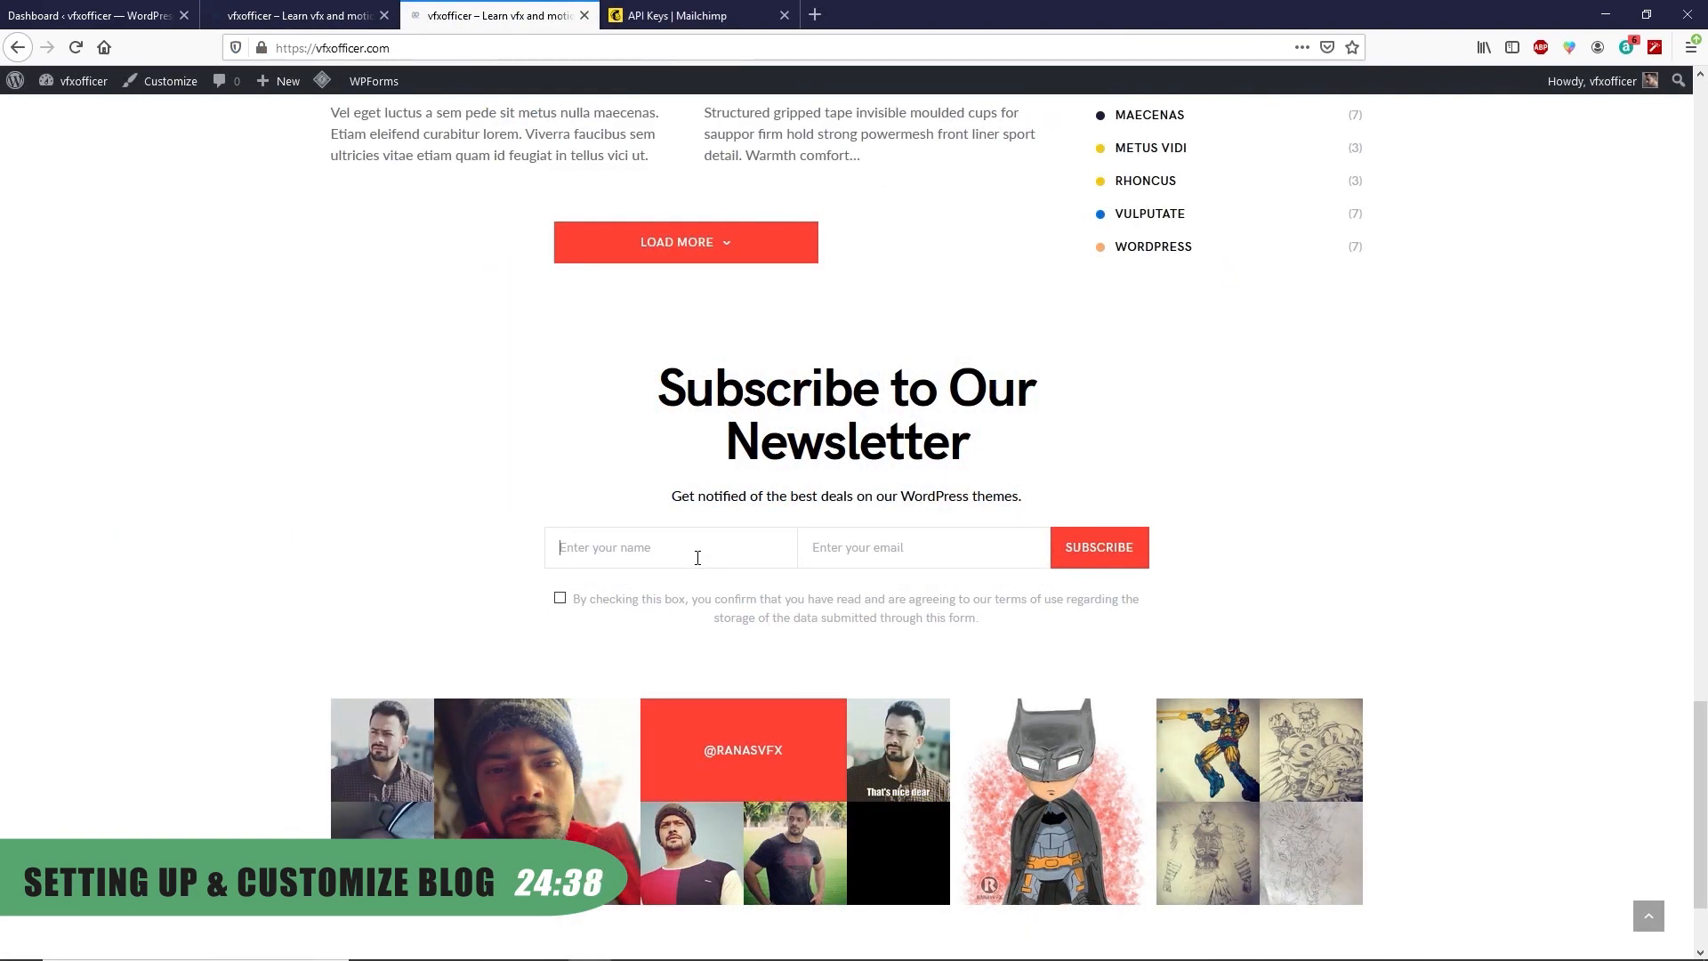
pyautogui.scroll(20, 763, 579)
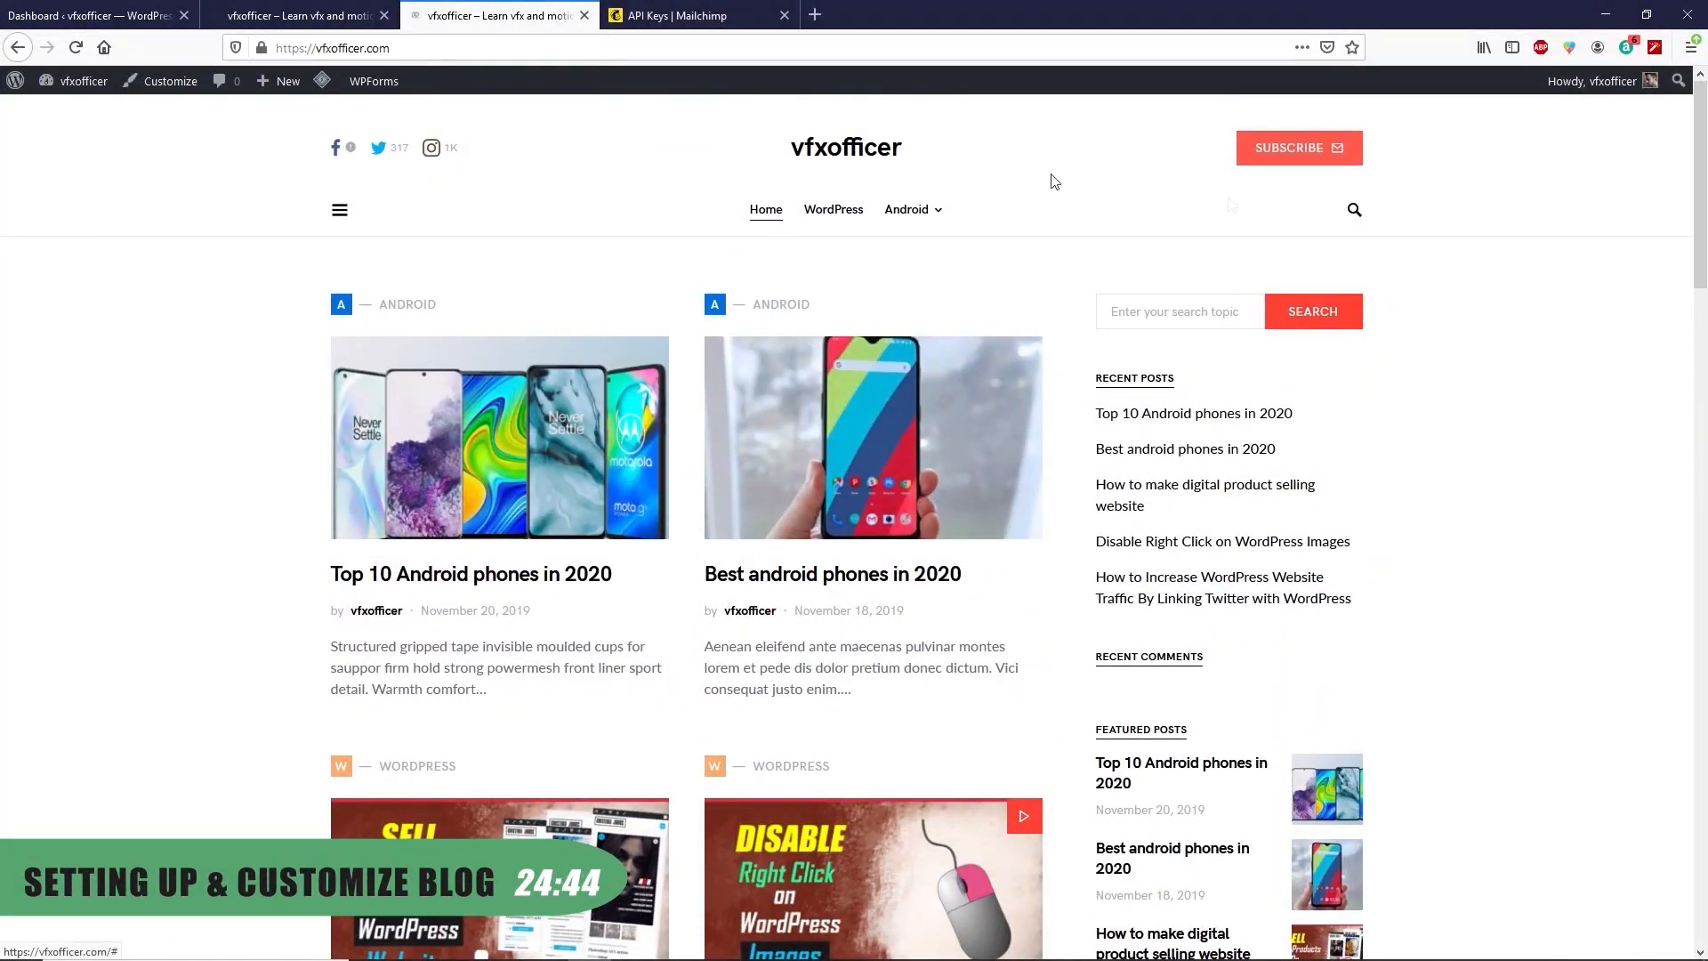
pyautogui.click(1282, 144)
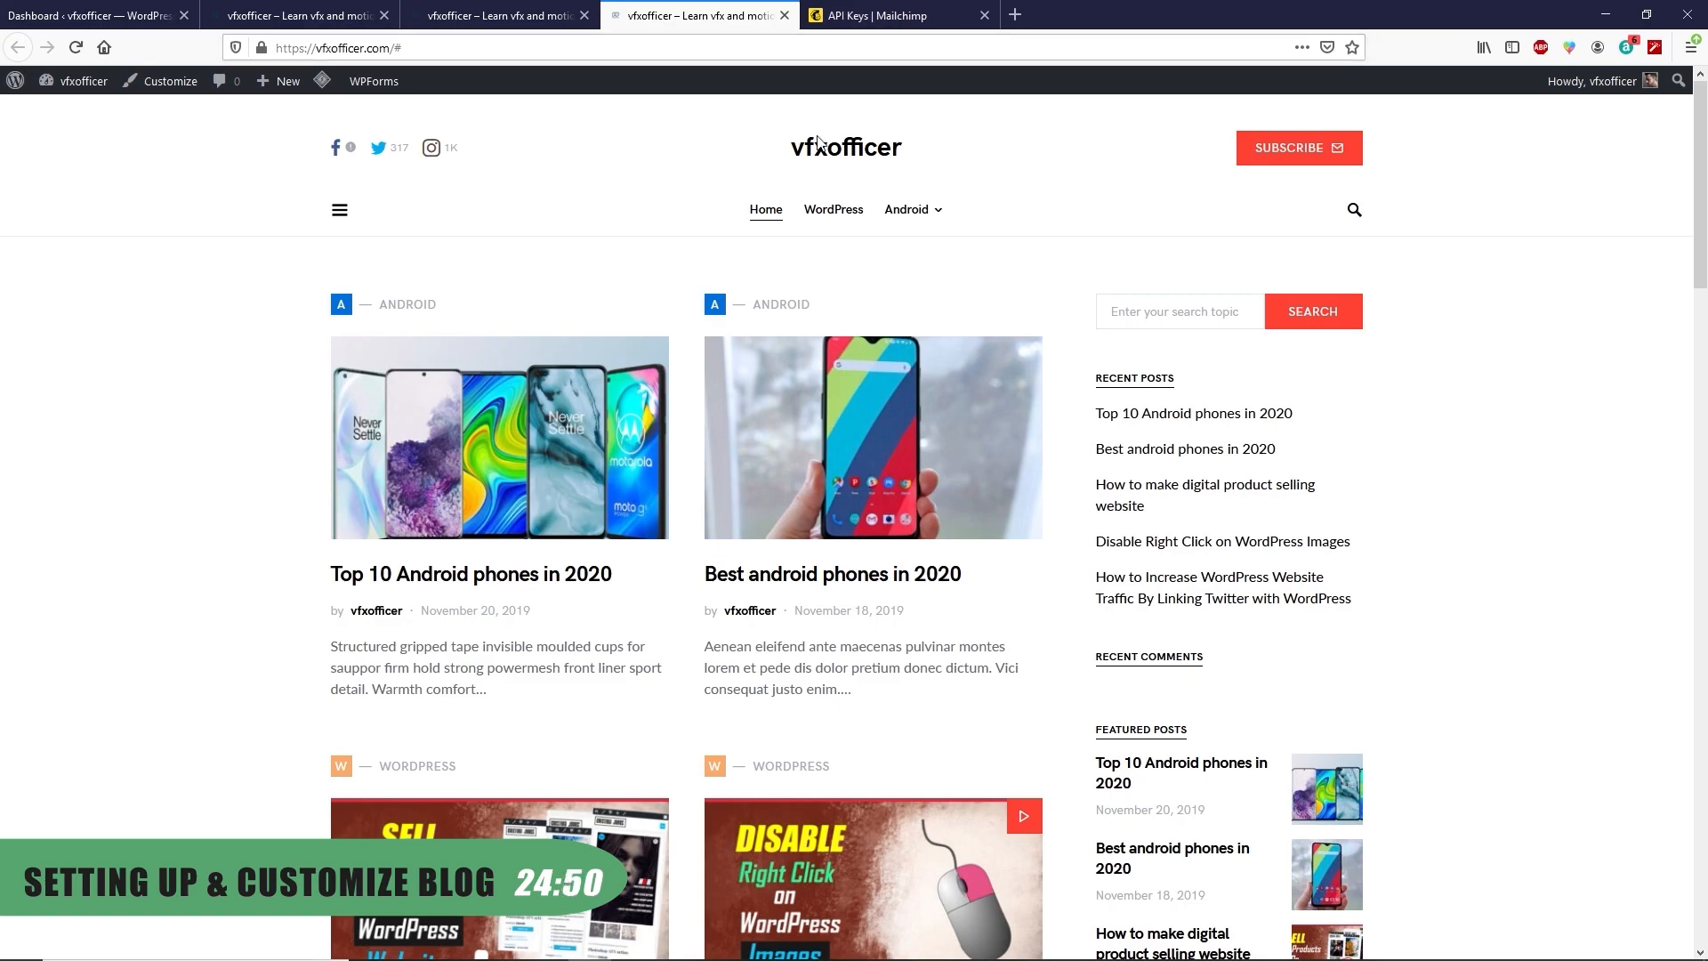
pyautogui.hotkey('ctrl', 'w')
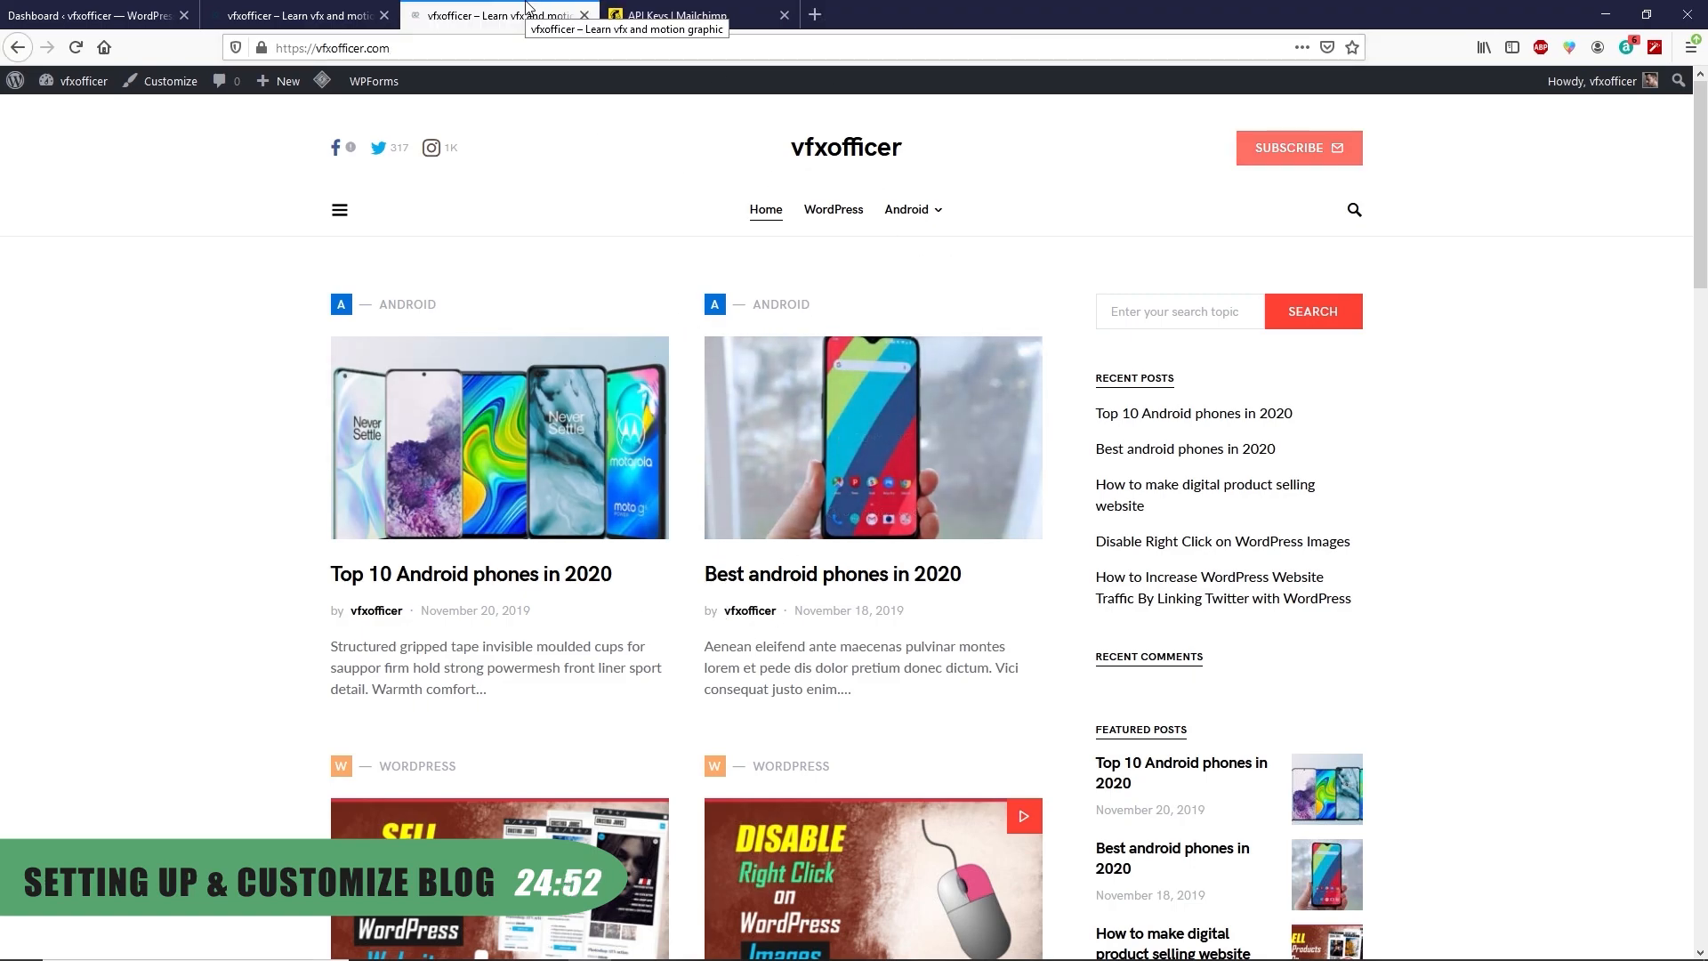
pyautogui.hotkey('ctrl', 'w')
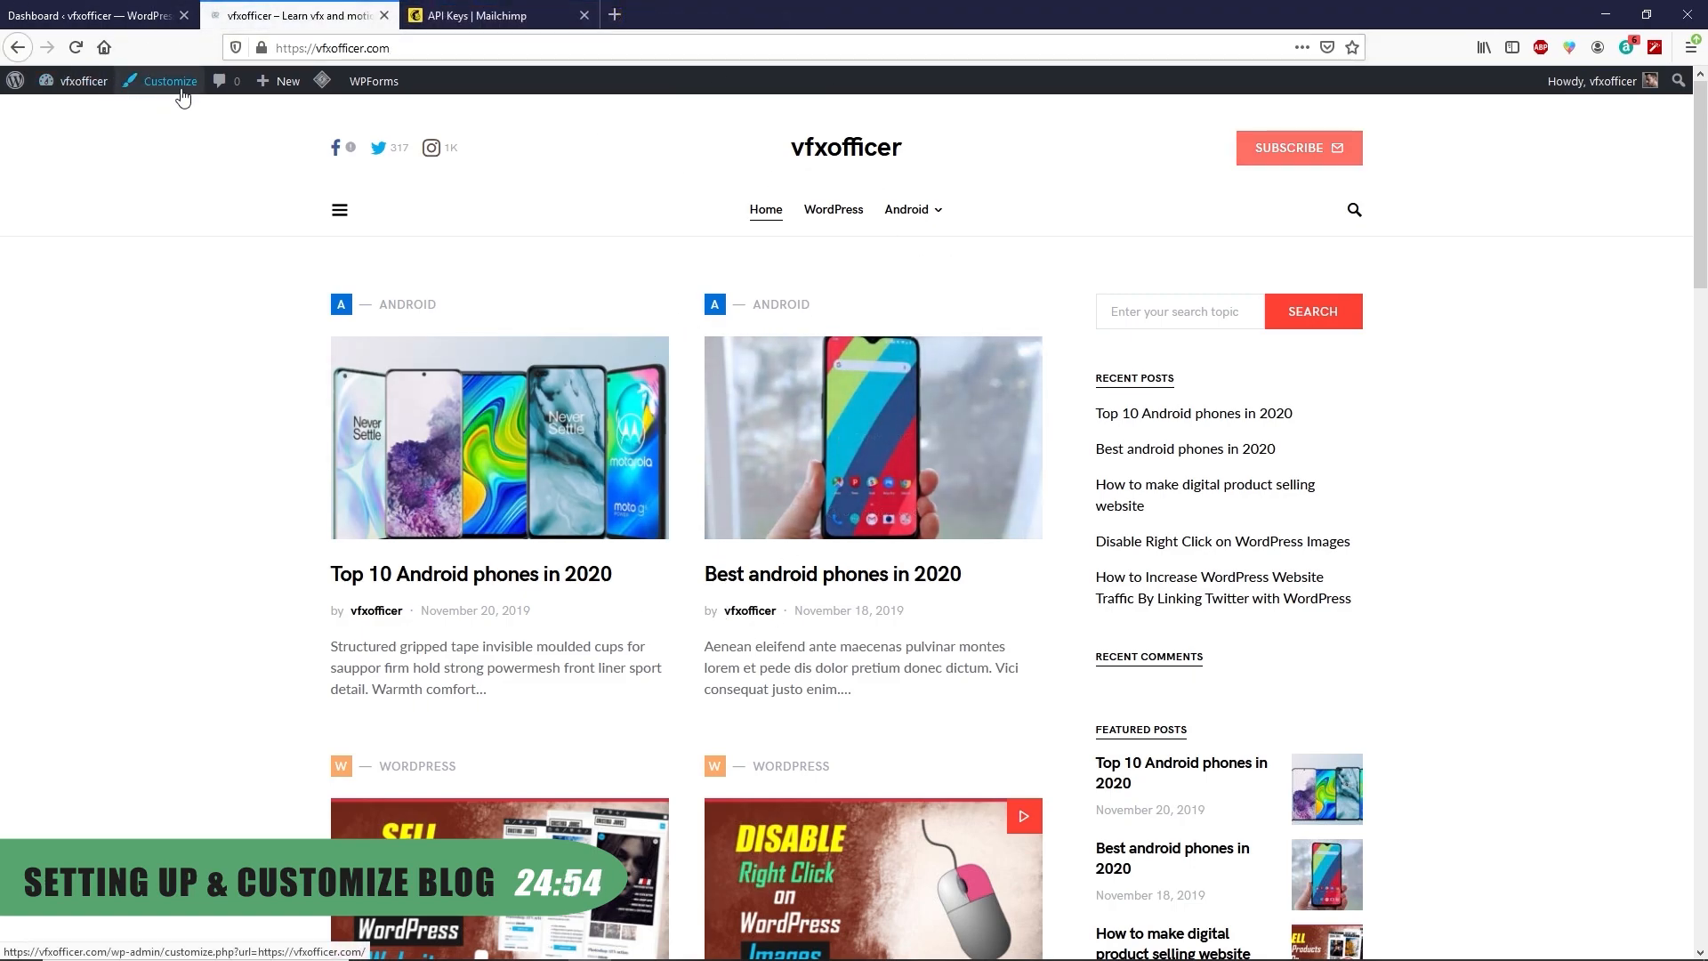
# Open Header Settings in the Customizer, then go to the Mailchimp API keys page
pyautogui.click(182, 91)
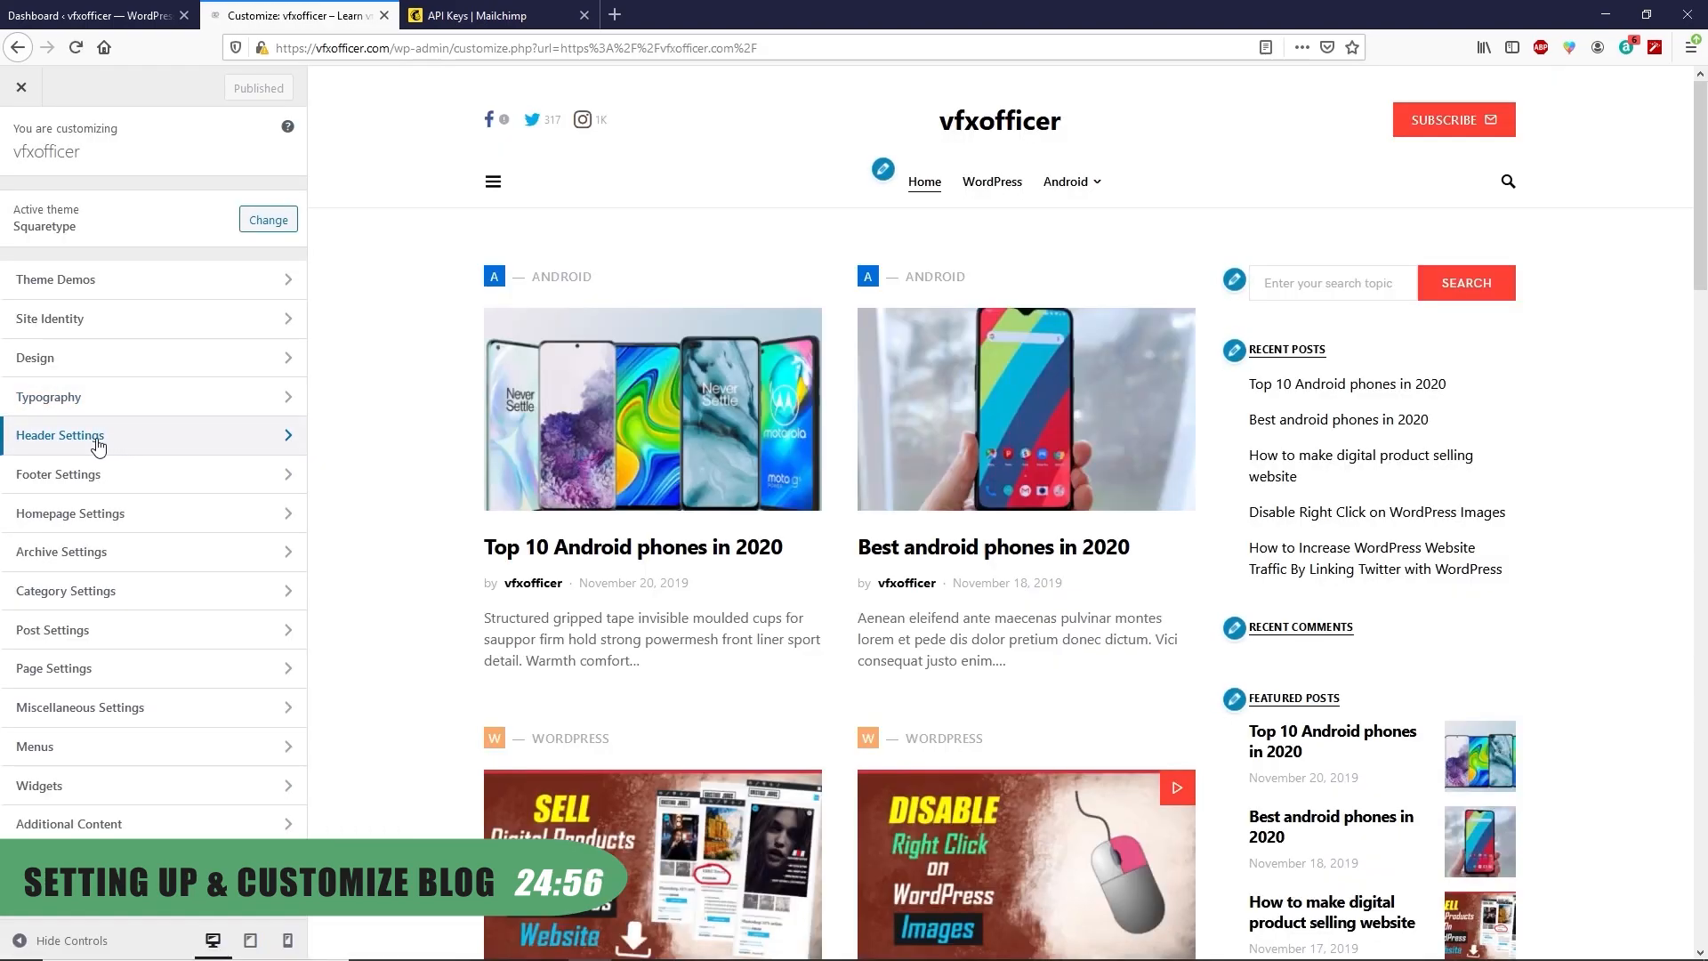
pyautogui.click(197, 448)
pyautogui.scroll(-3, 188, 603)
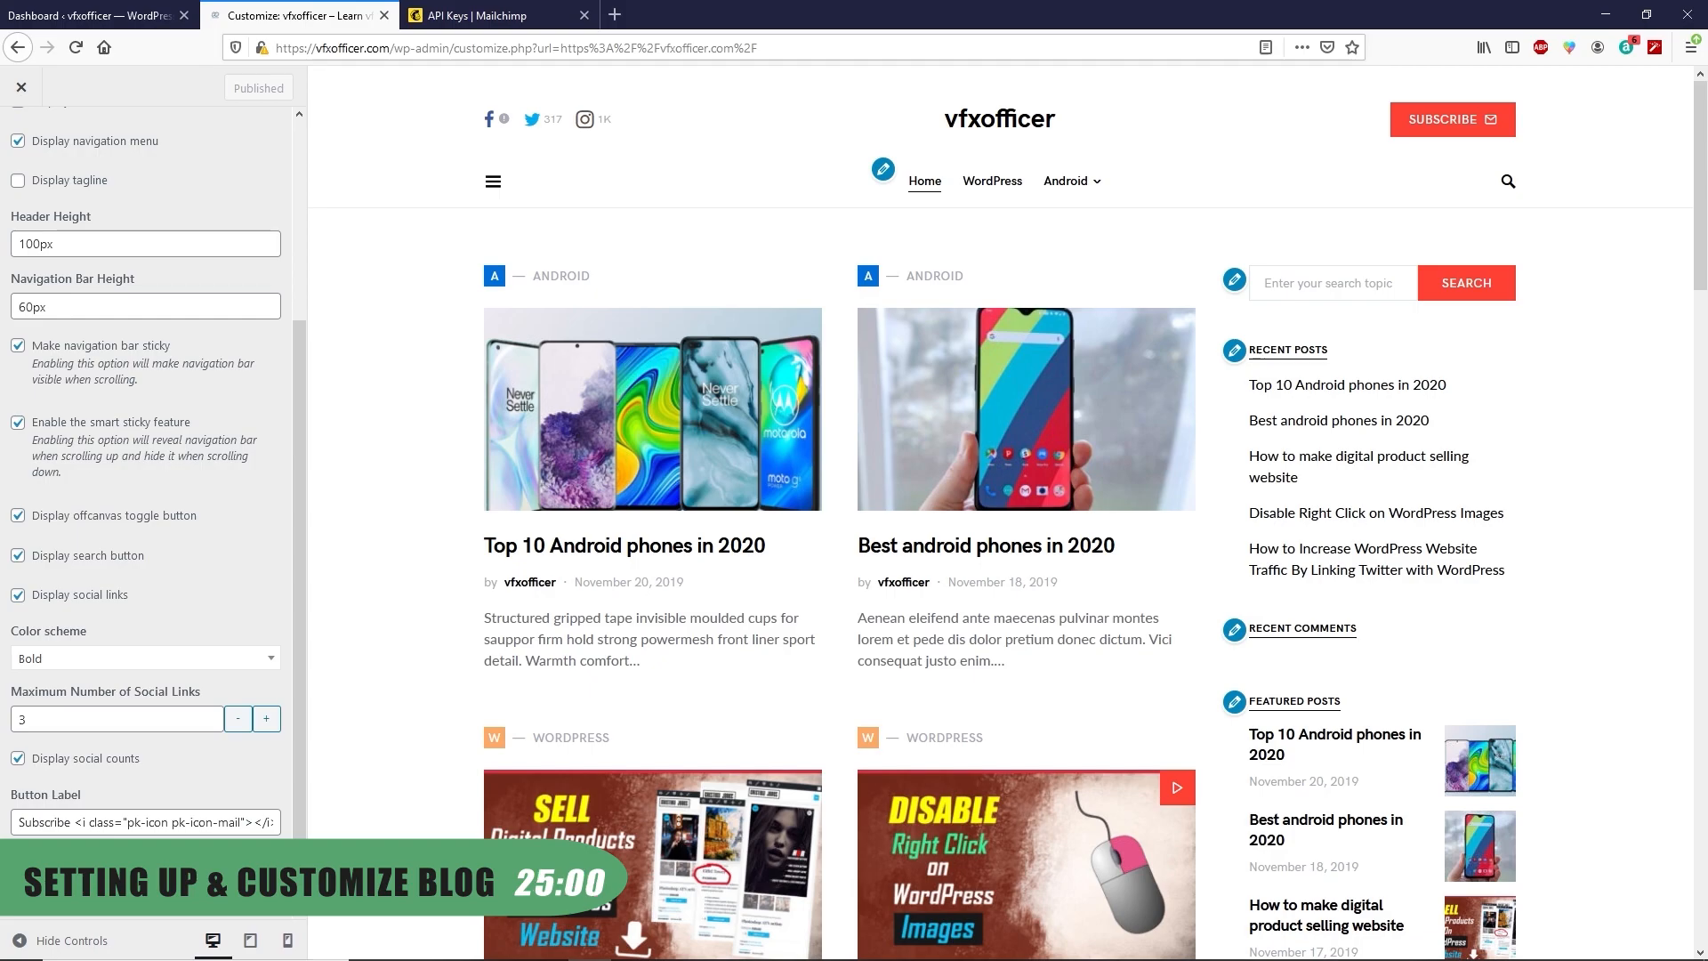
pyautogui.click(481, 13)
pyautogui.scroll(10, 228, 105)
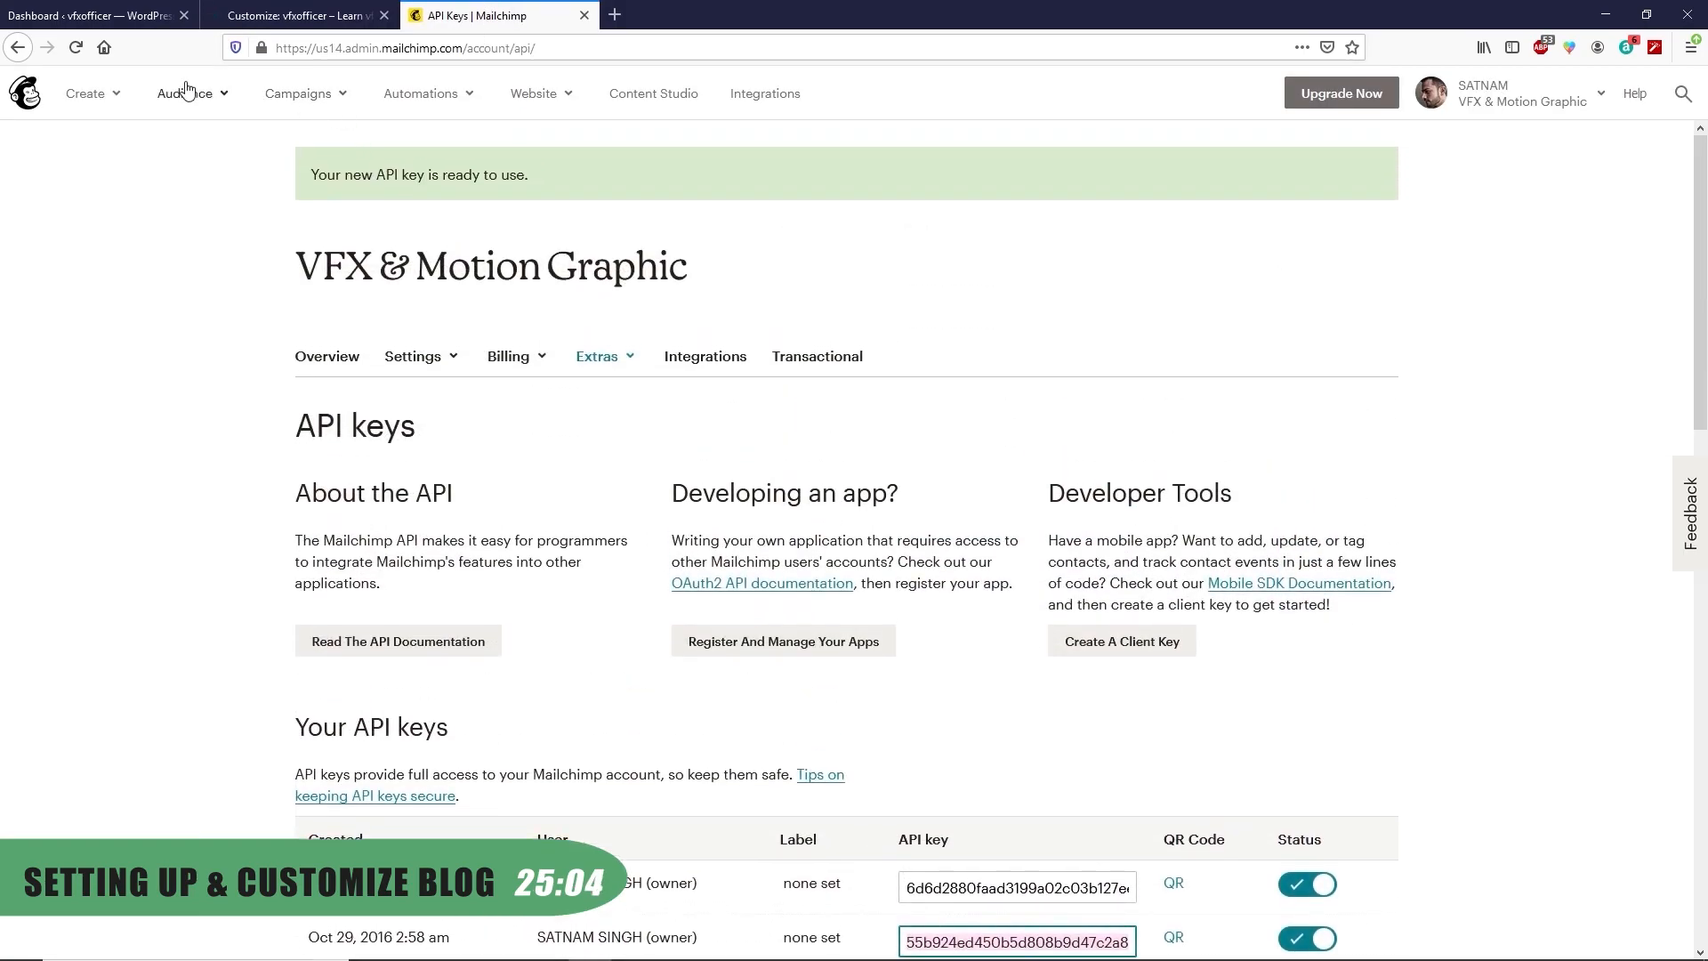
pyautogui.click(228, 105)
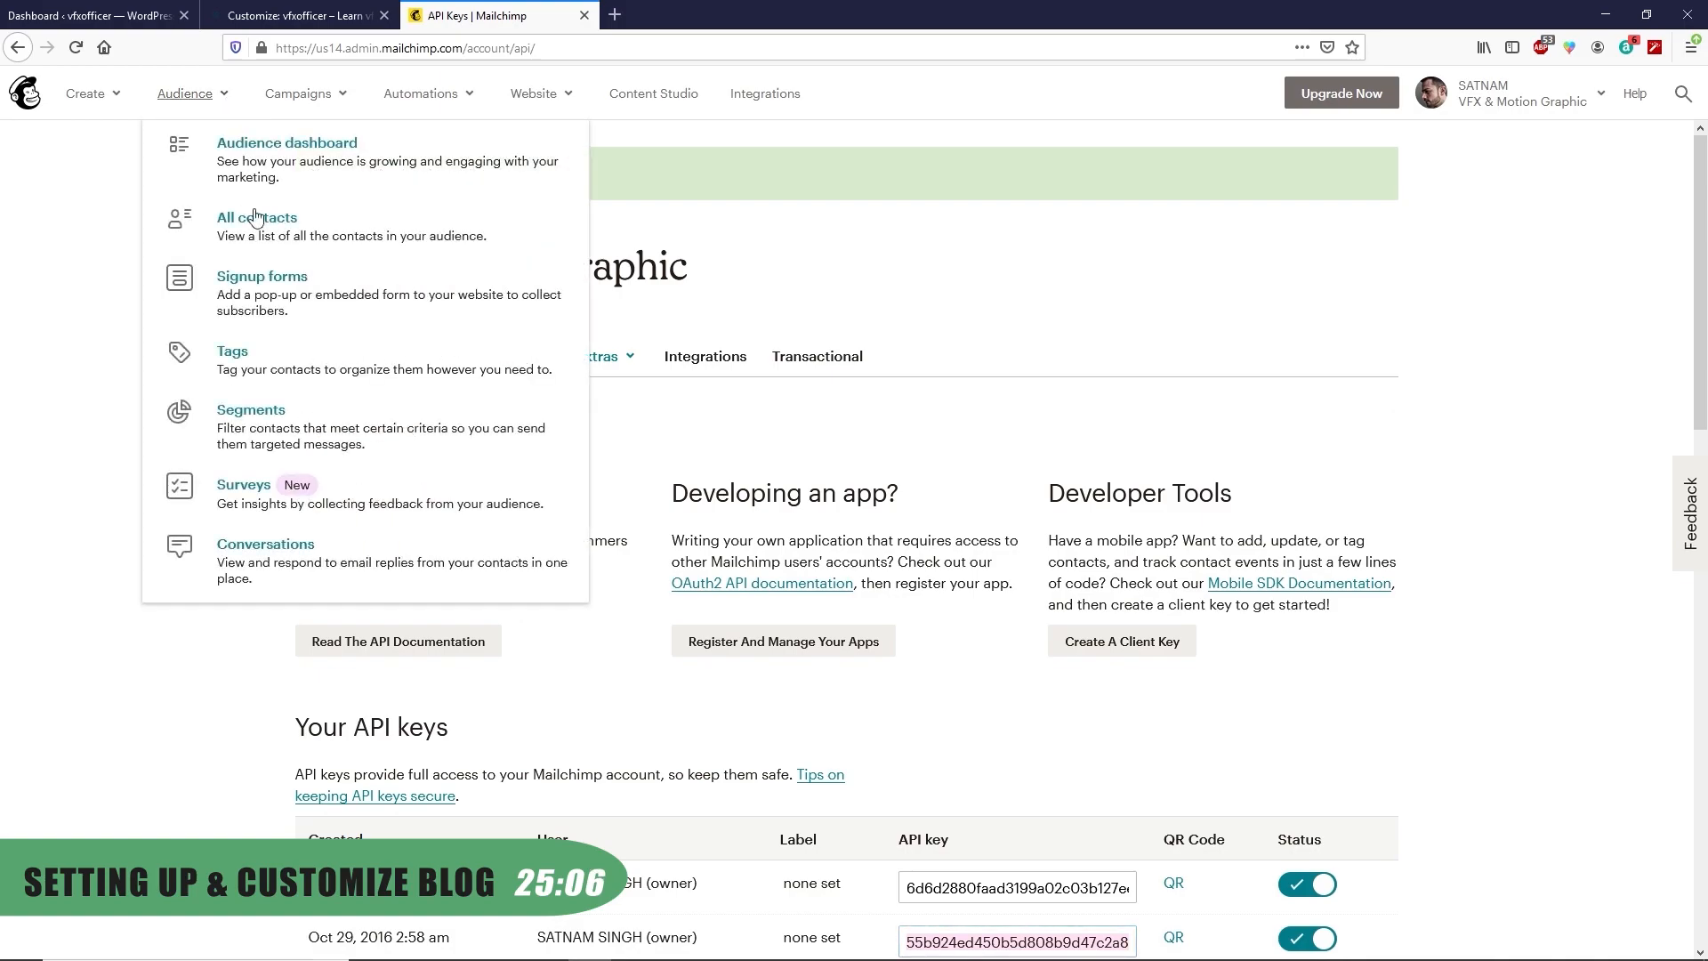
pyautogui.click(270, 286)
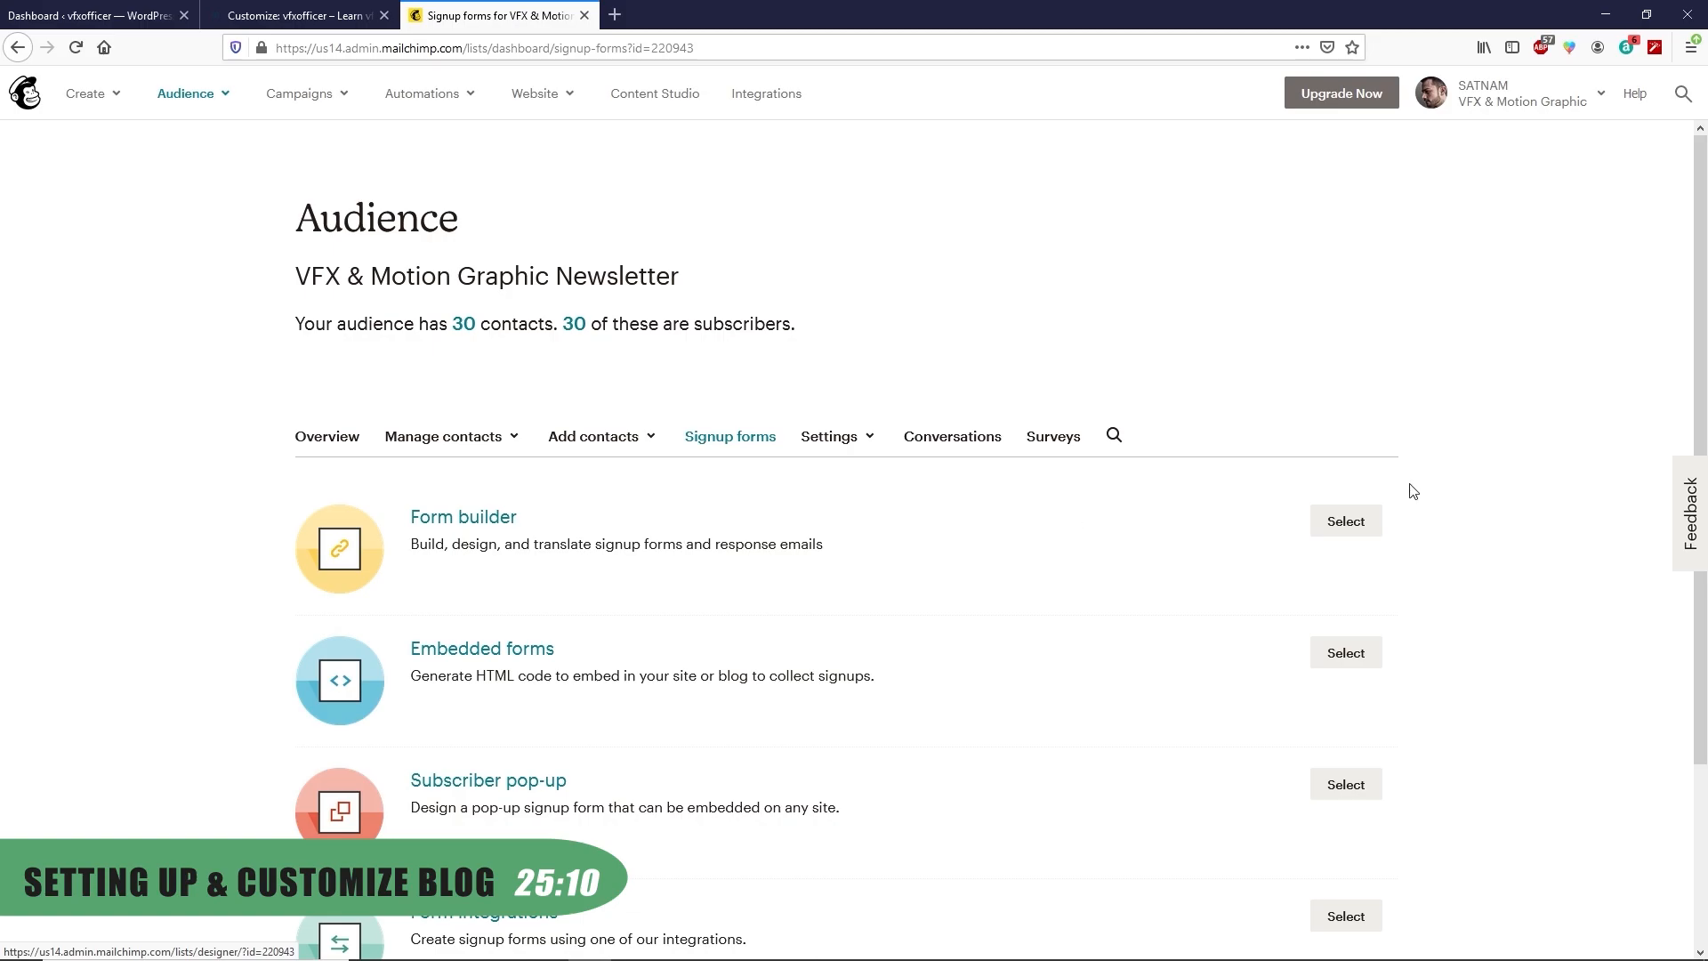
pyautogui.click(1348, 521)
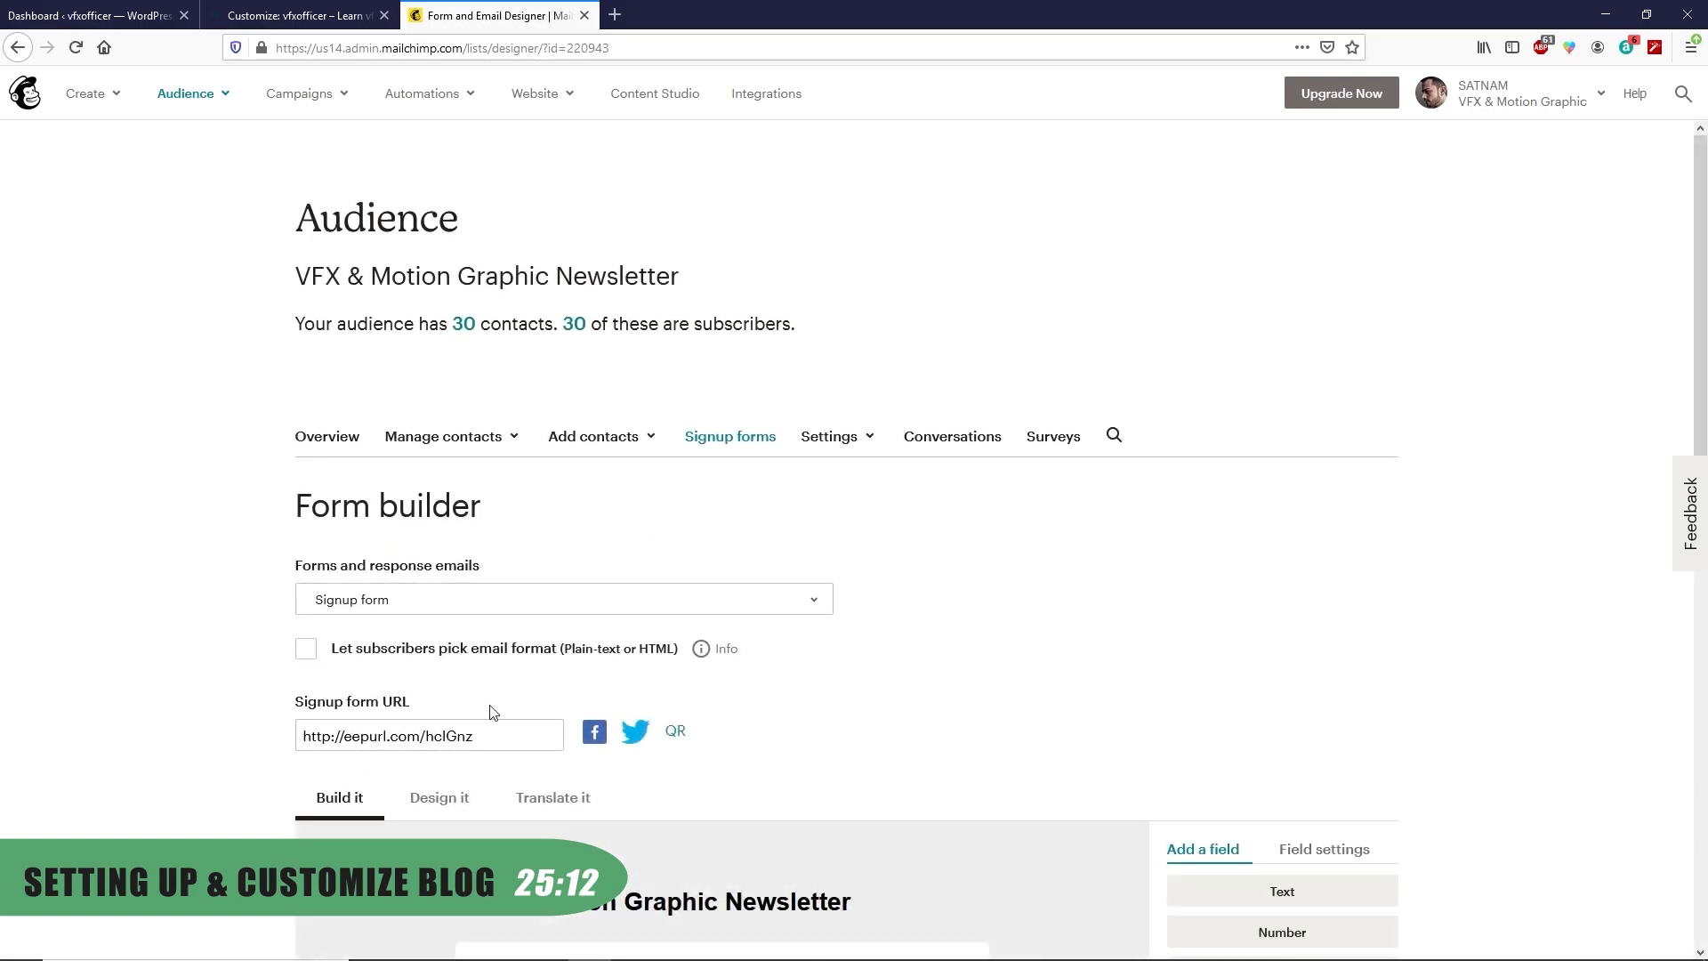
pyautogui.moveTo(503, 740); pyautogui.dragTo(304, 731)
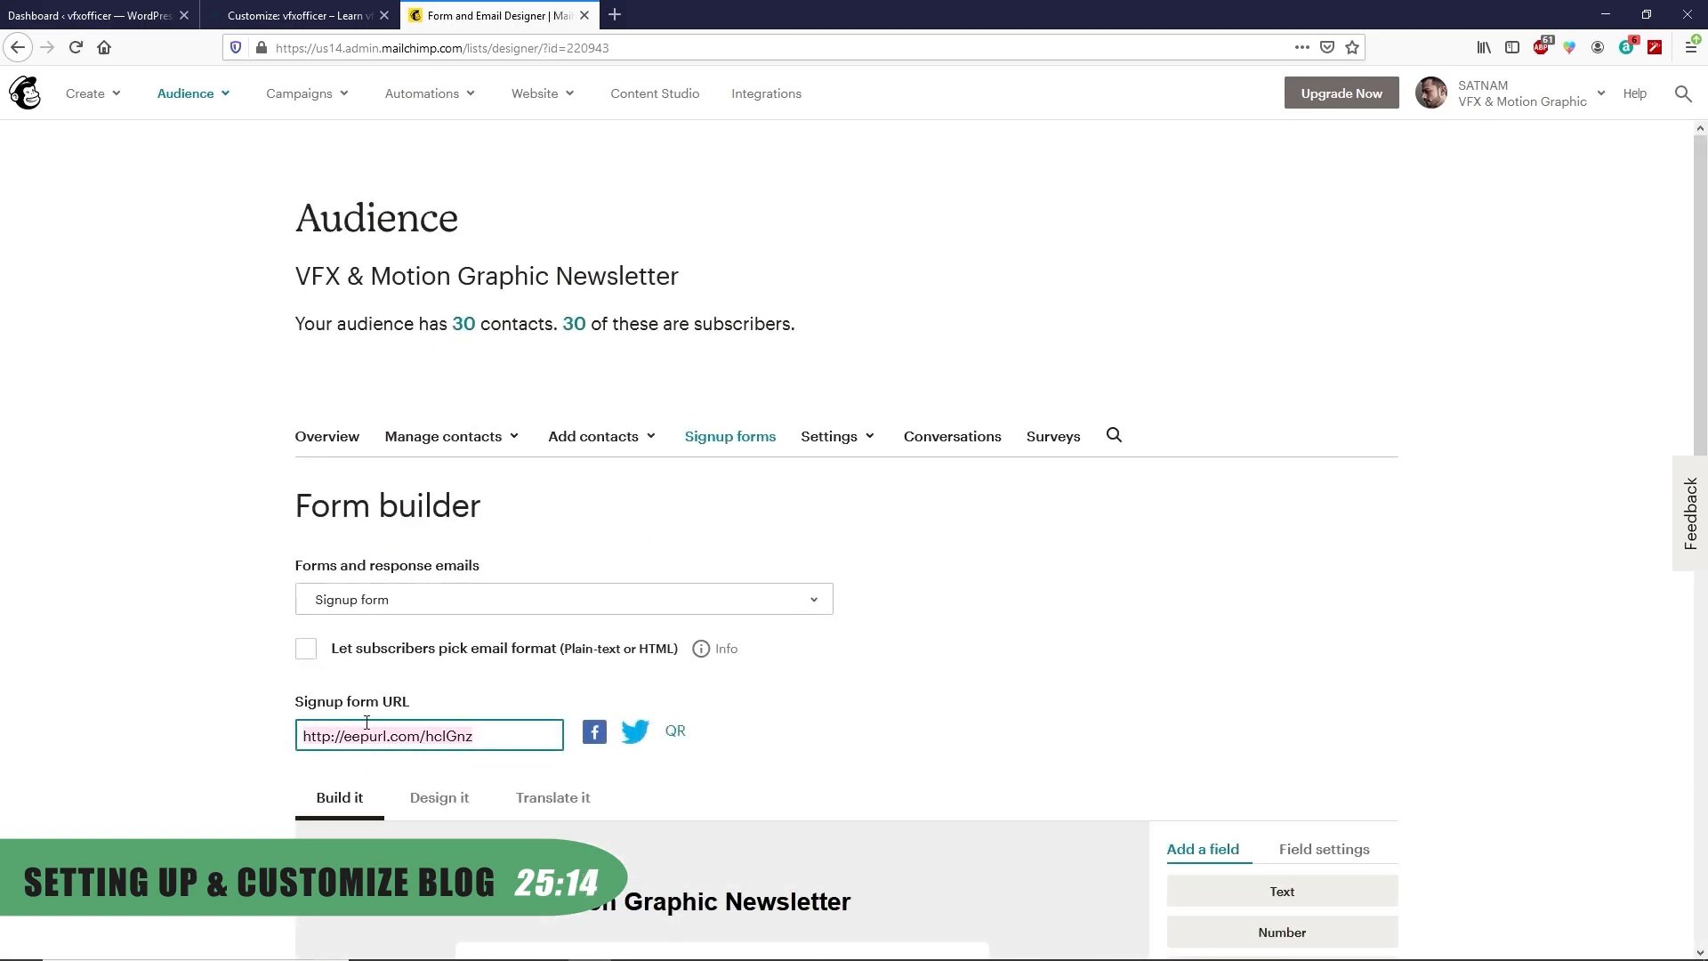
pyautogui.rightClick(424, 741)
pyautogui.click(463, 518)
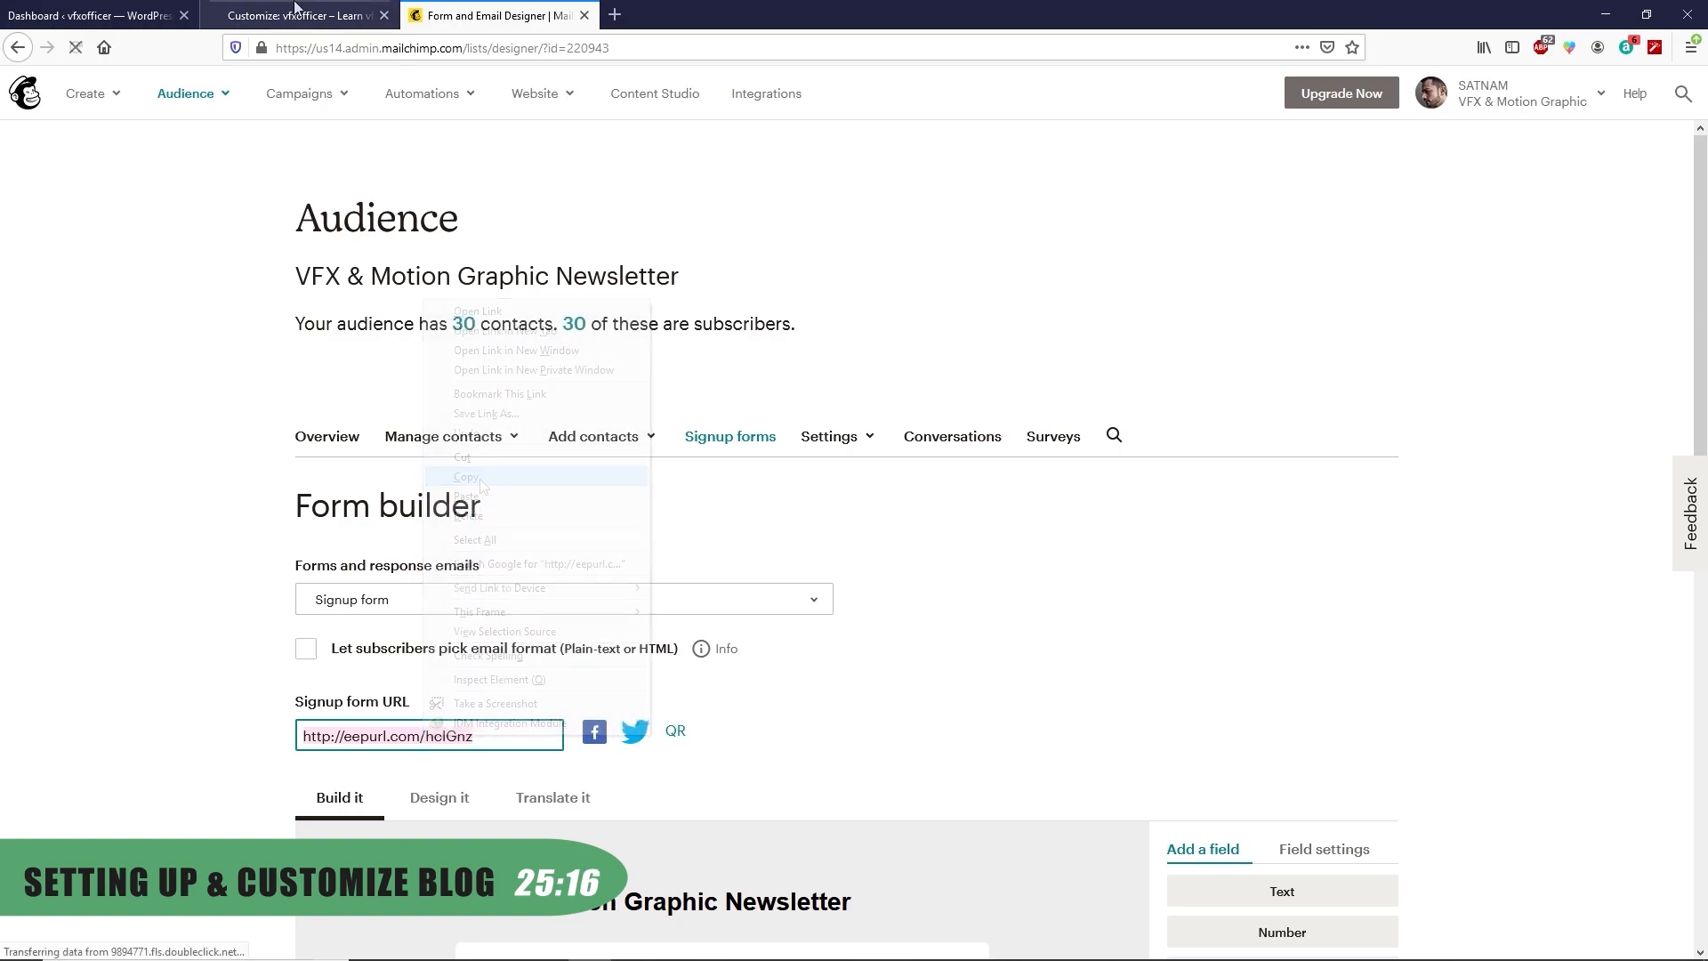
pyautogui.click(293, 15)
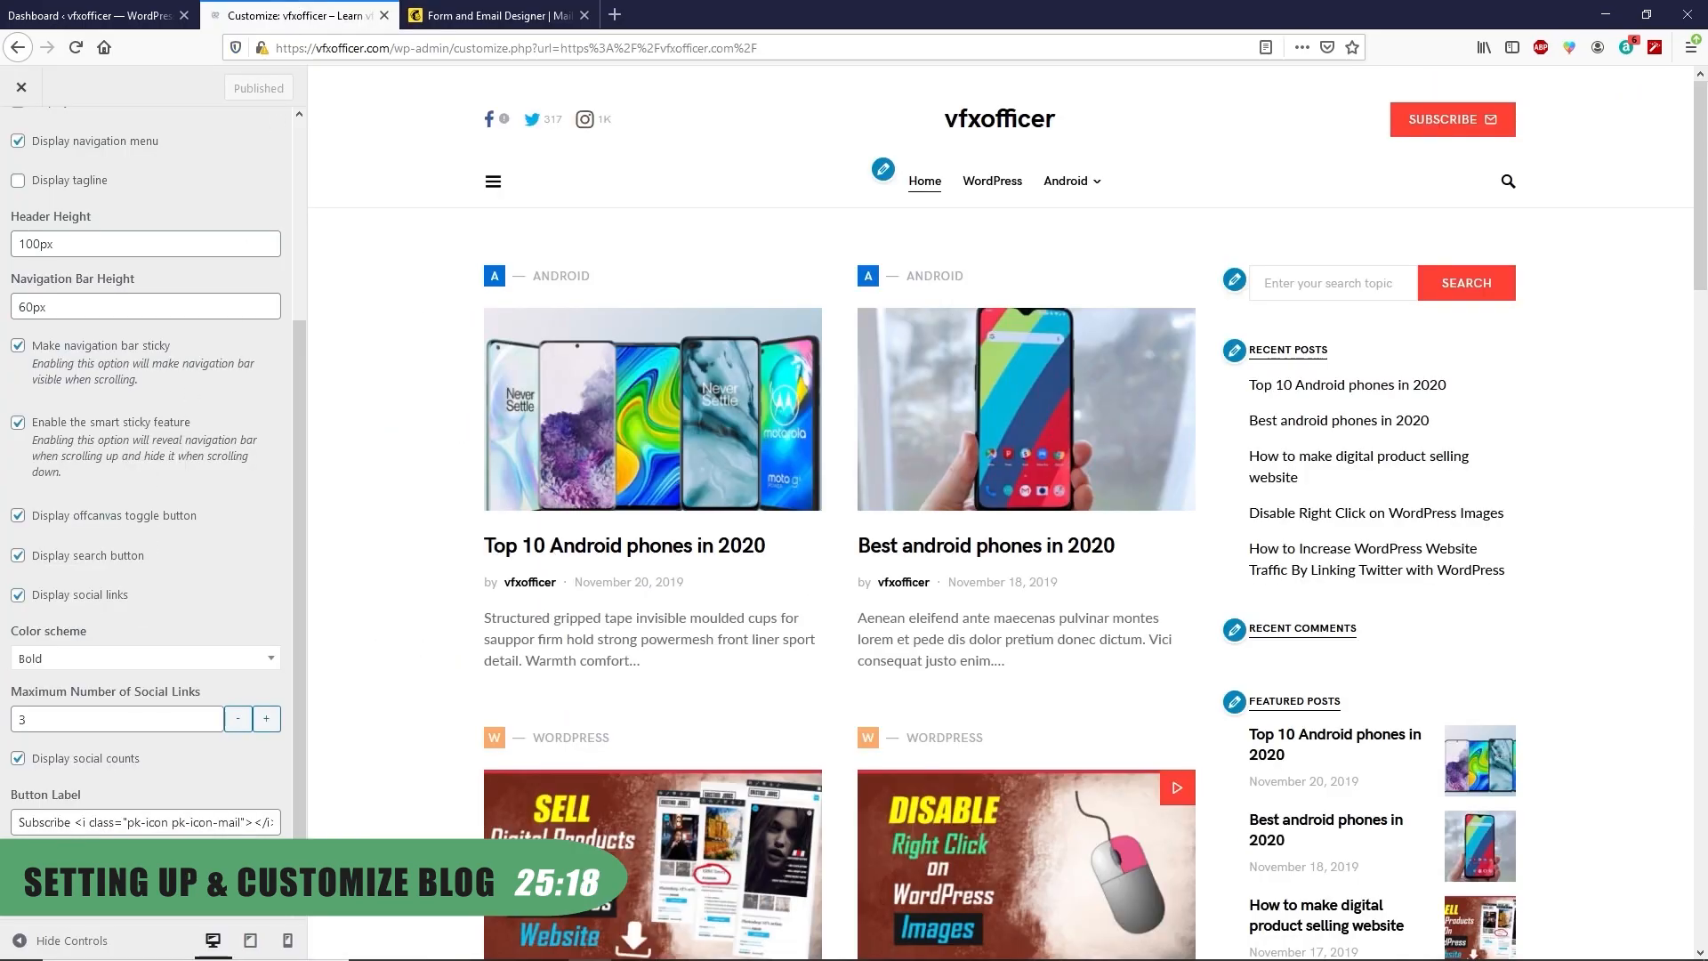
pyautogui.hotkey('ctrl', 'v')
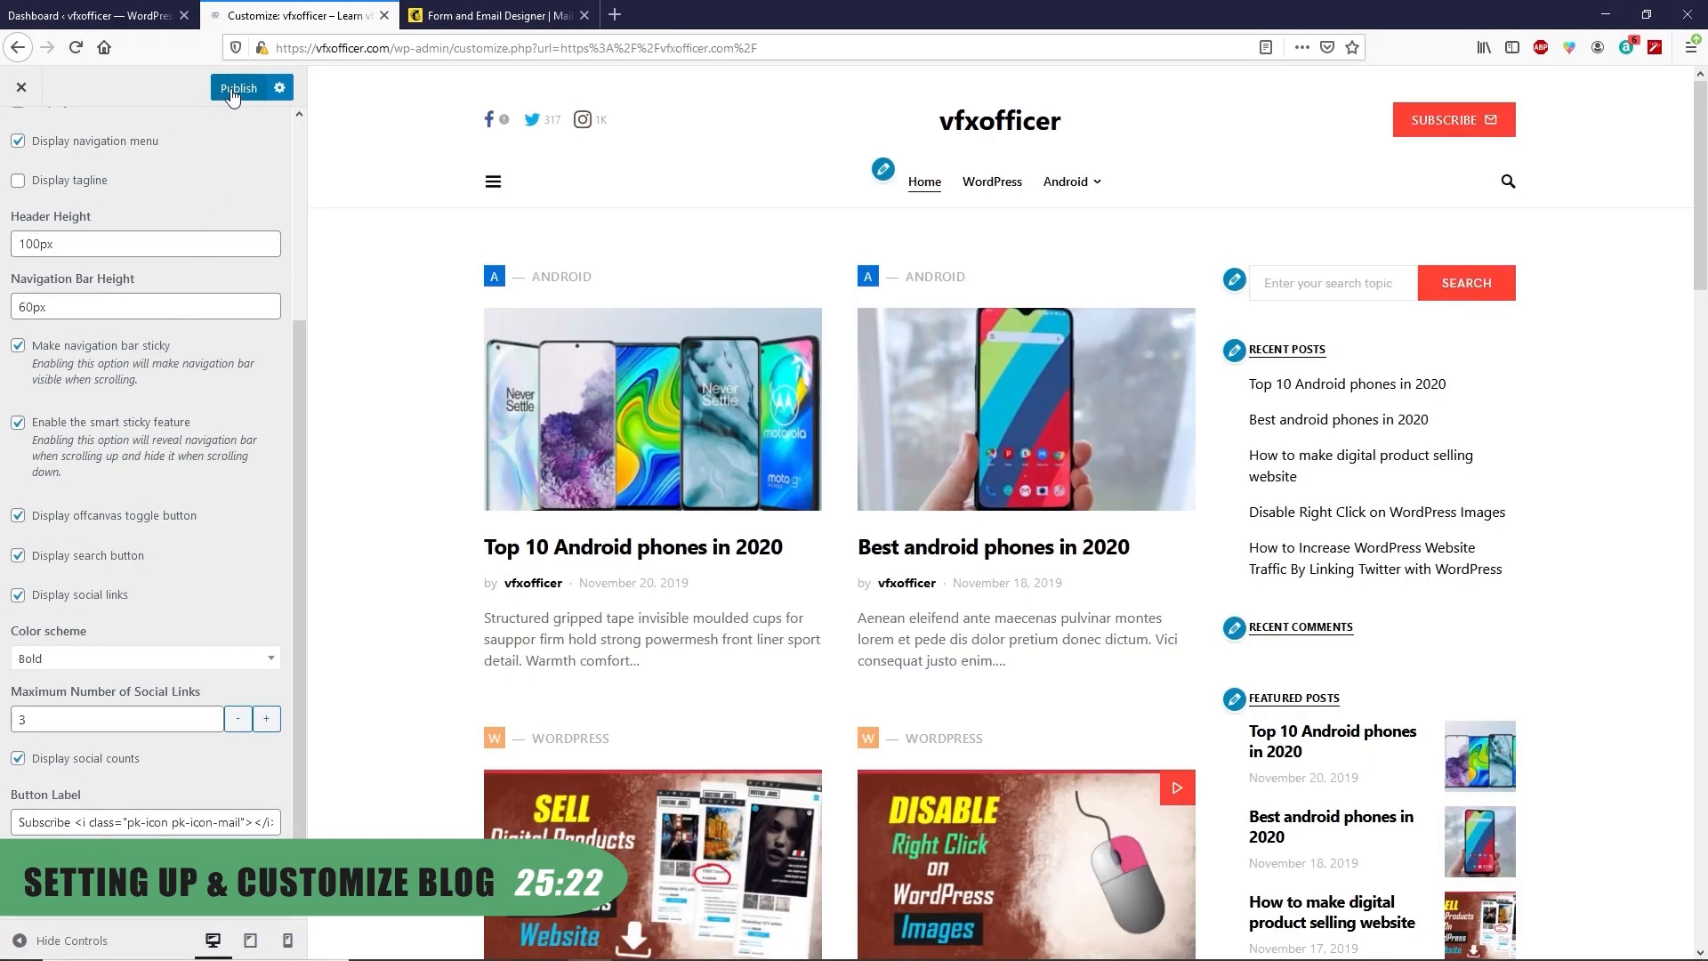
pyautogui.click(232, 90)
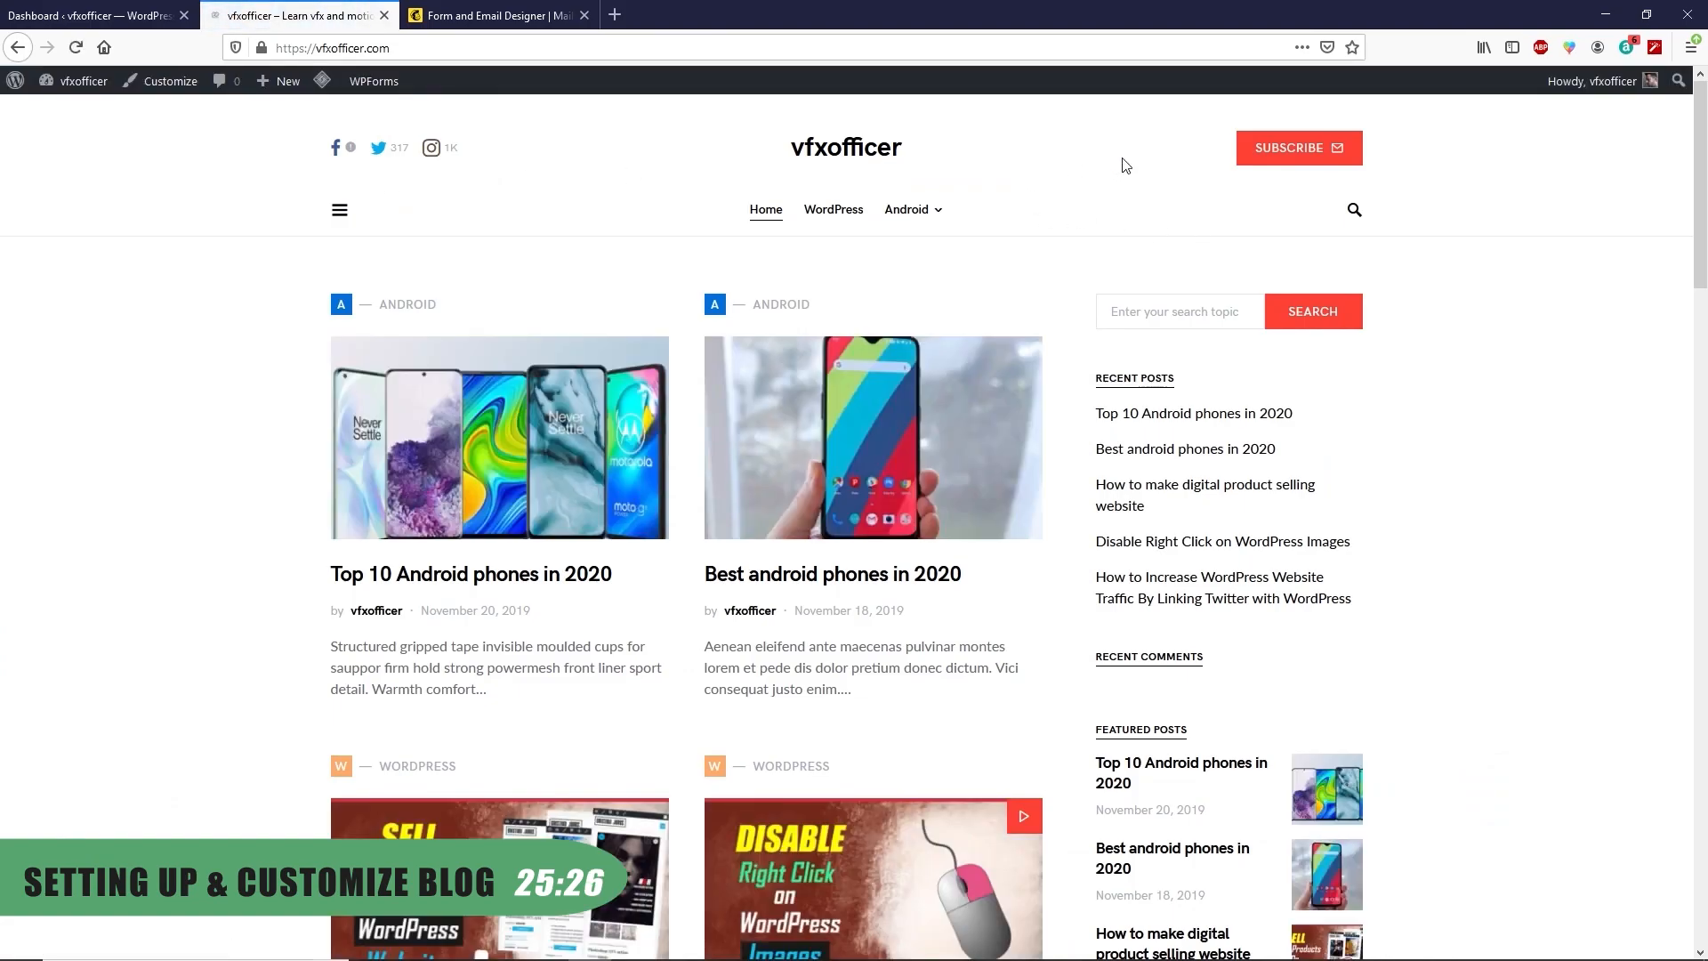
pyautogui.click(1289, 153)
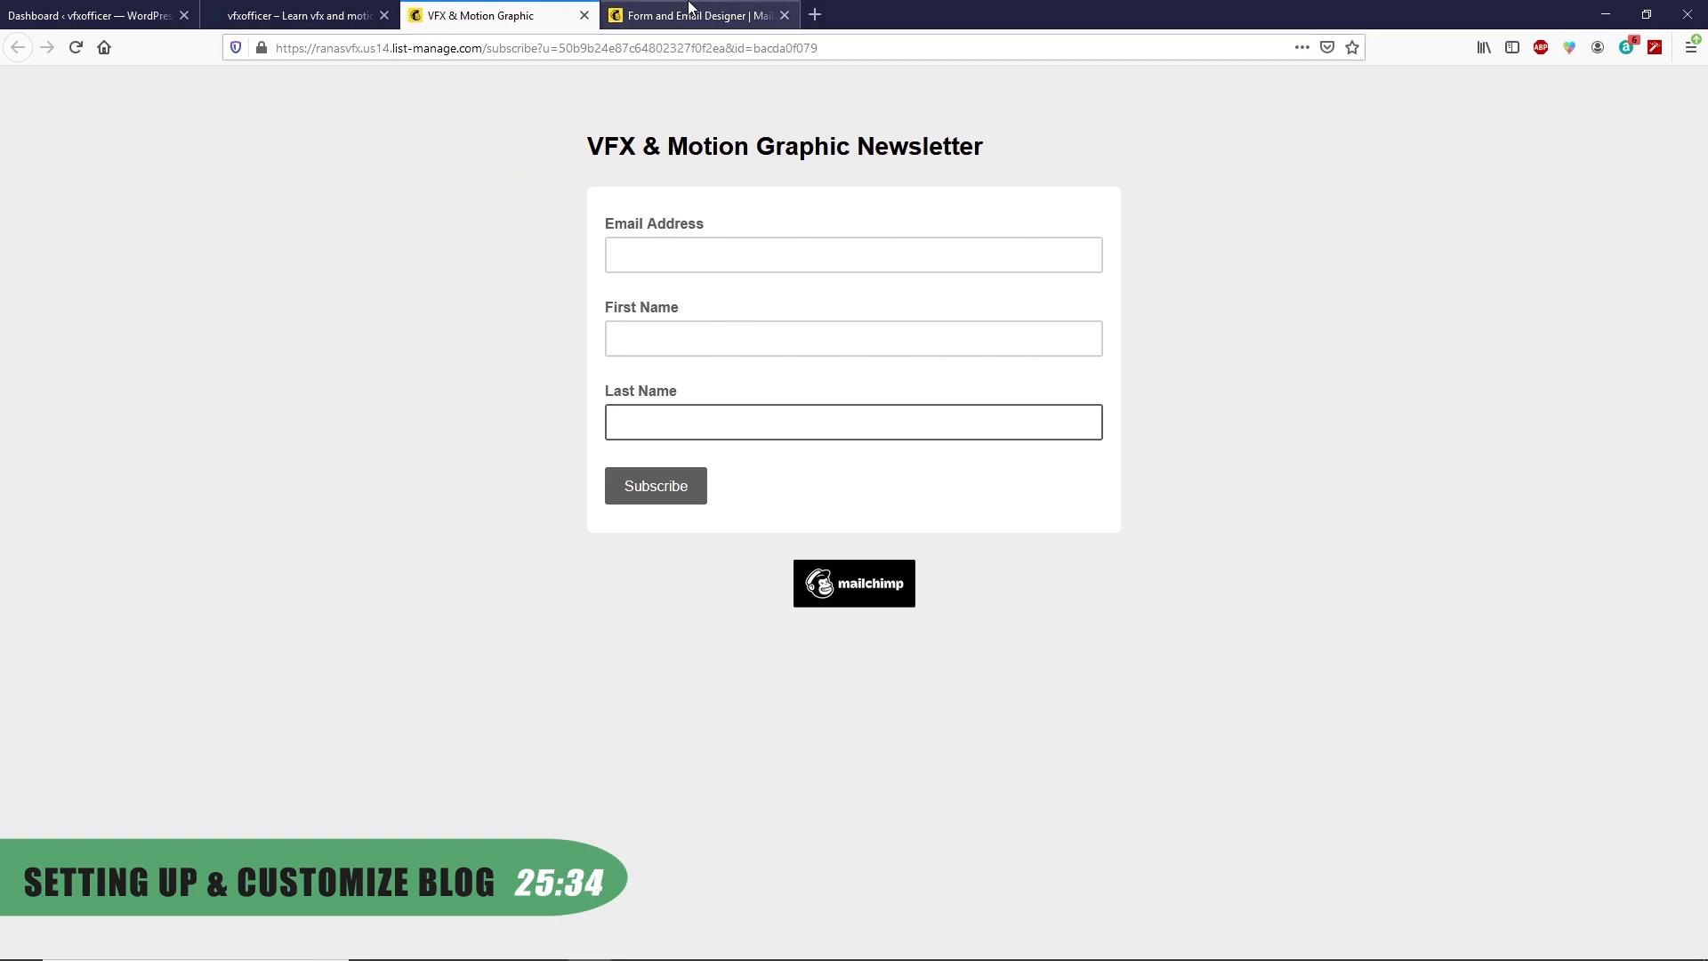
# Delete the First Name and Last Name fields from the signup form, confirming with DELETE
pyautogui.click(689, 13)
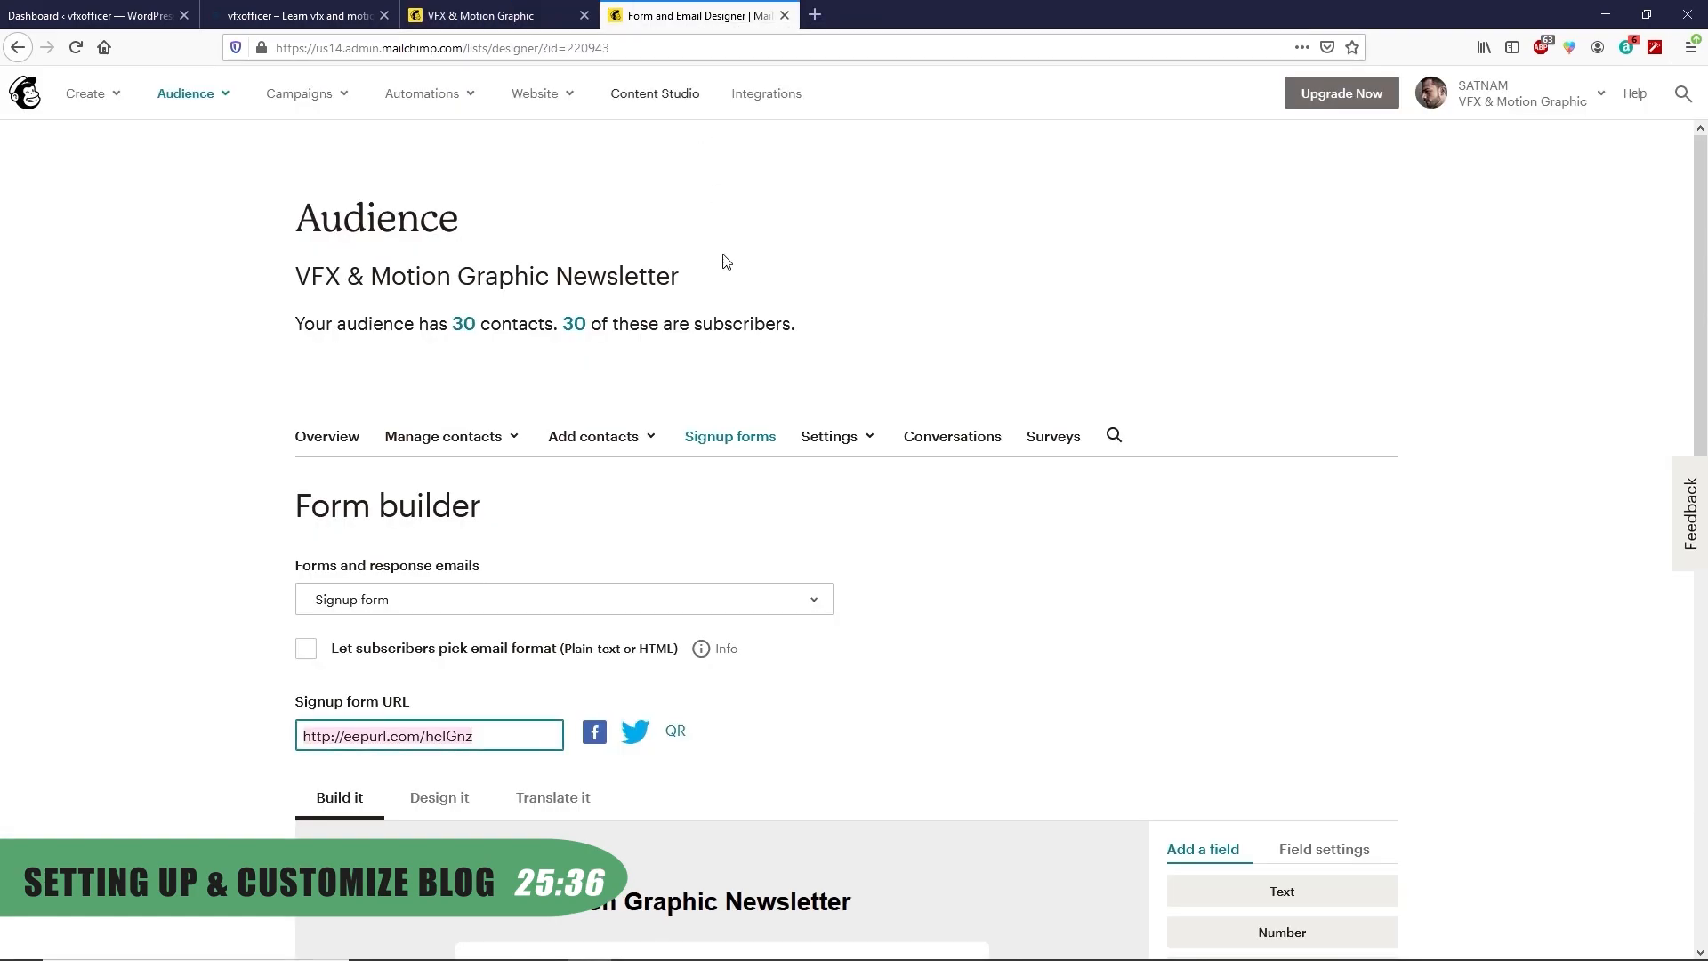
pyautogui.scroll(-7, 754, 525)
pyautogui.scroll(-2, 754, 580)
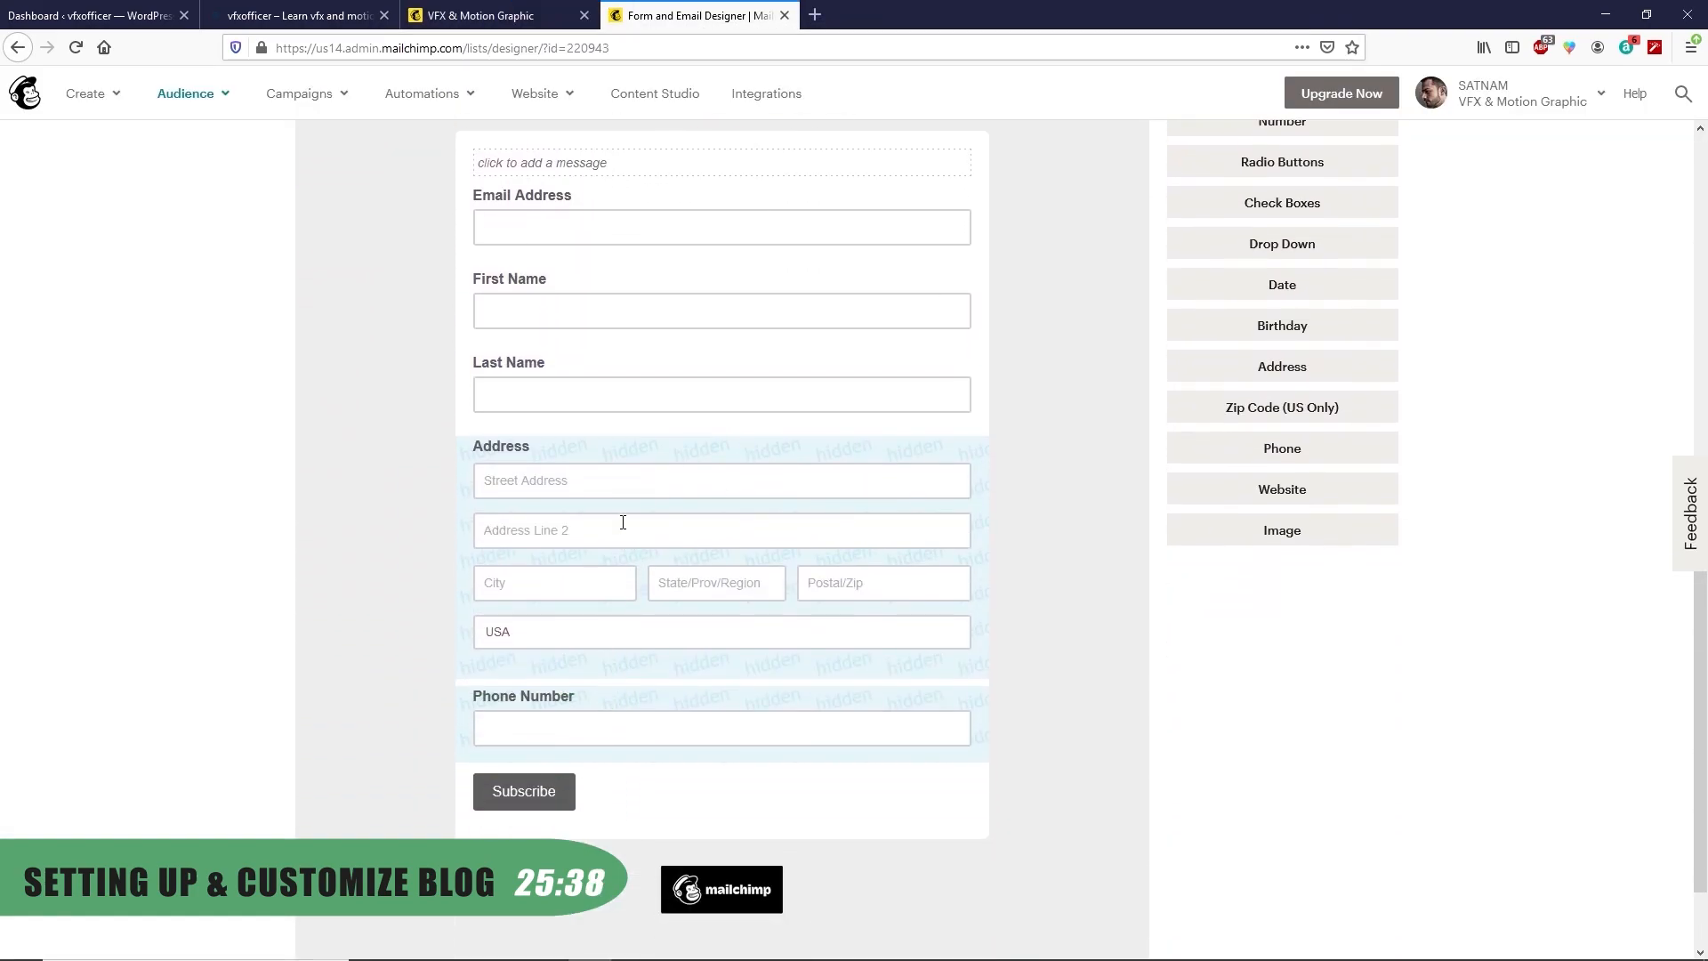
pyautogui.click(613, 307)
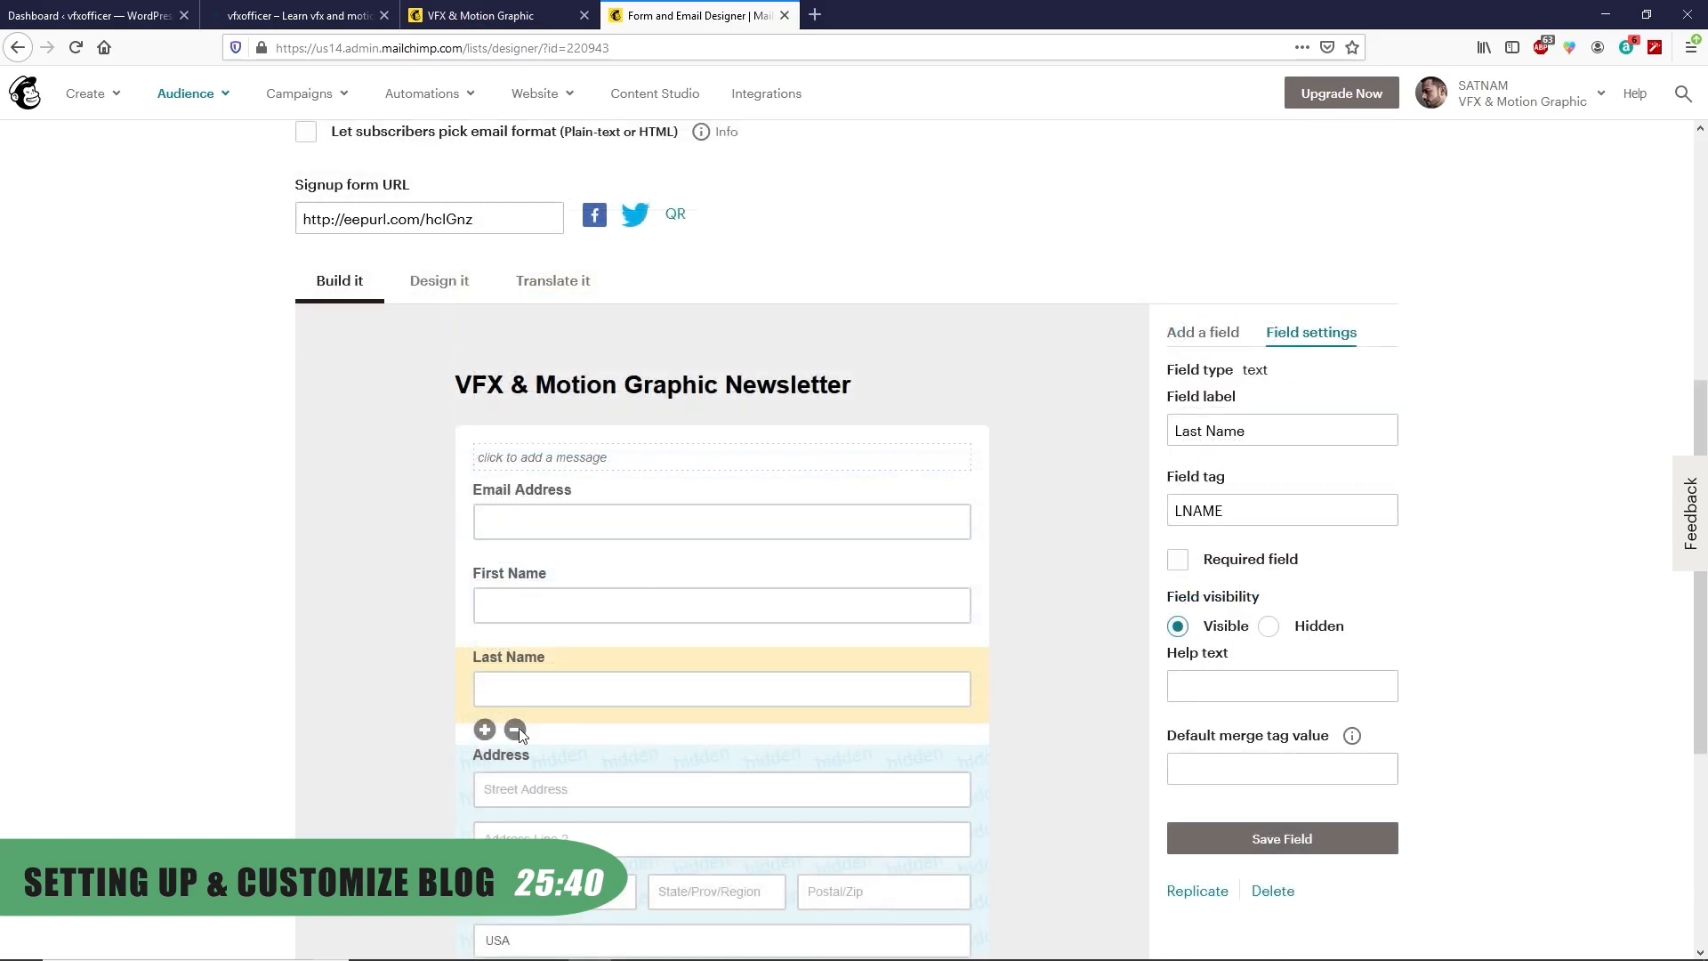
pyautogui.click(515, 733)
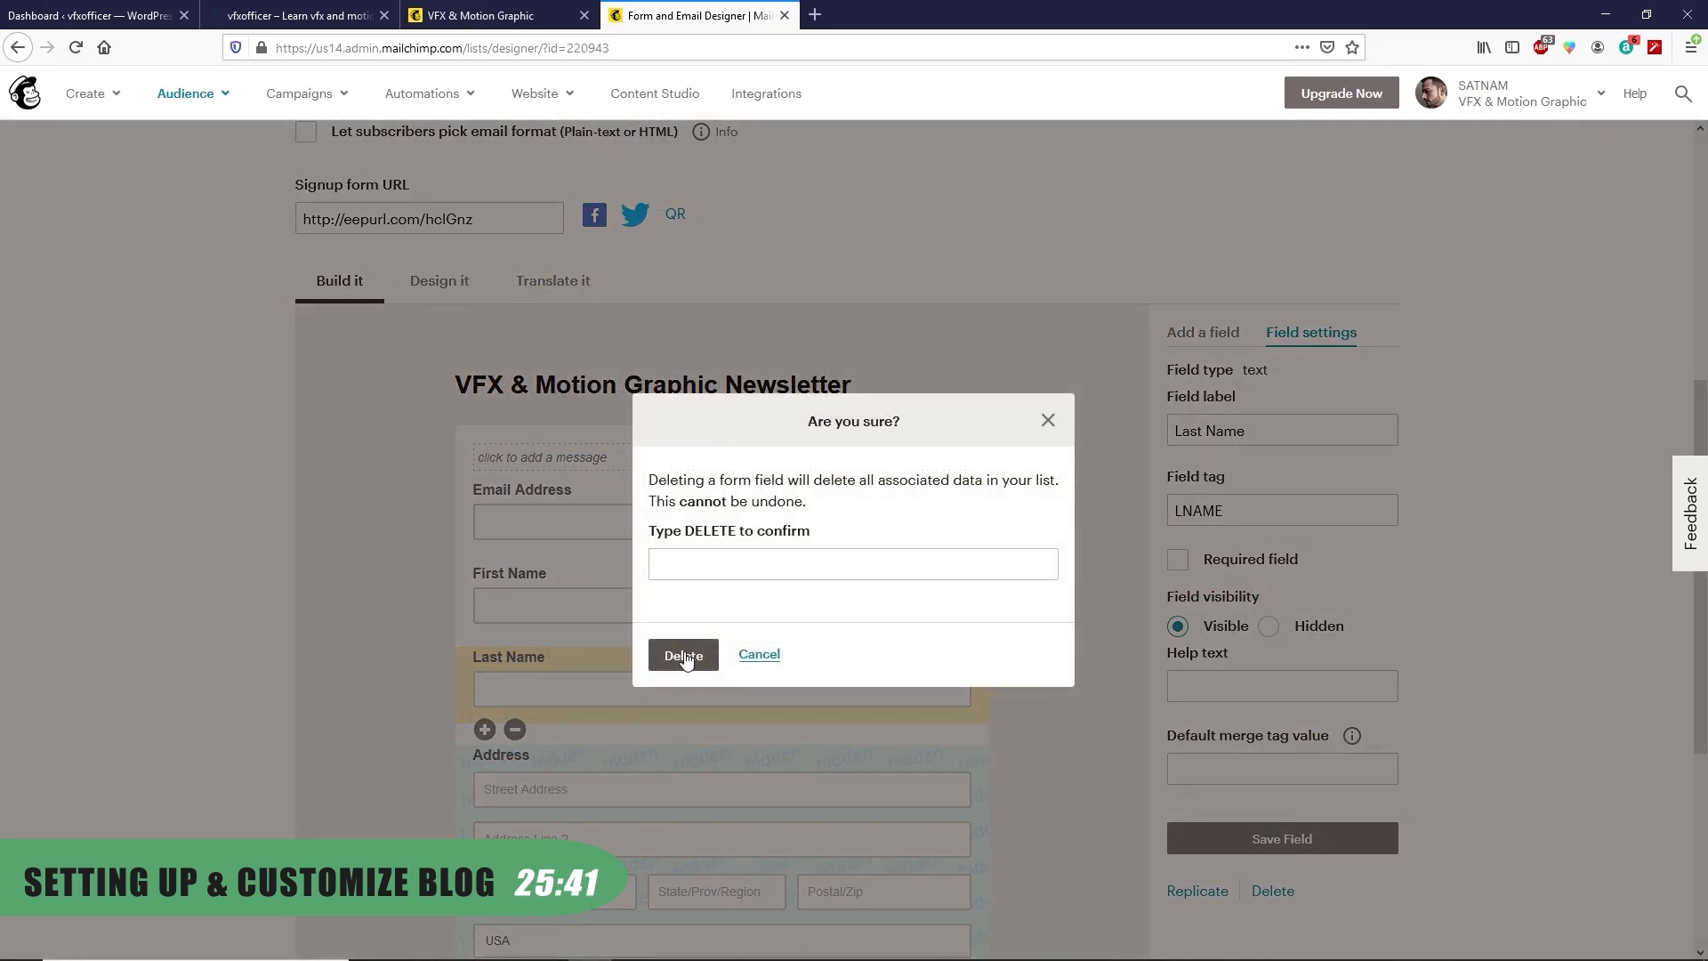
pyautogui.click(685, 658)
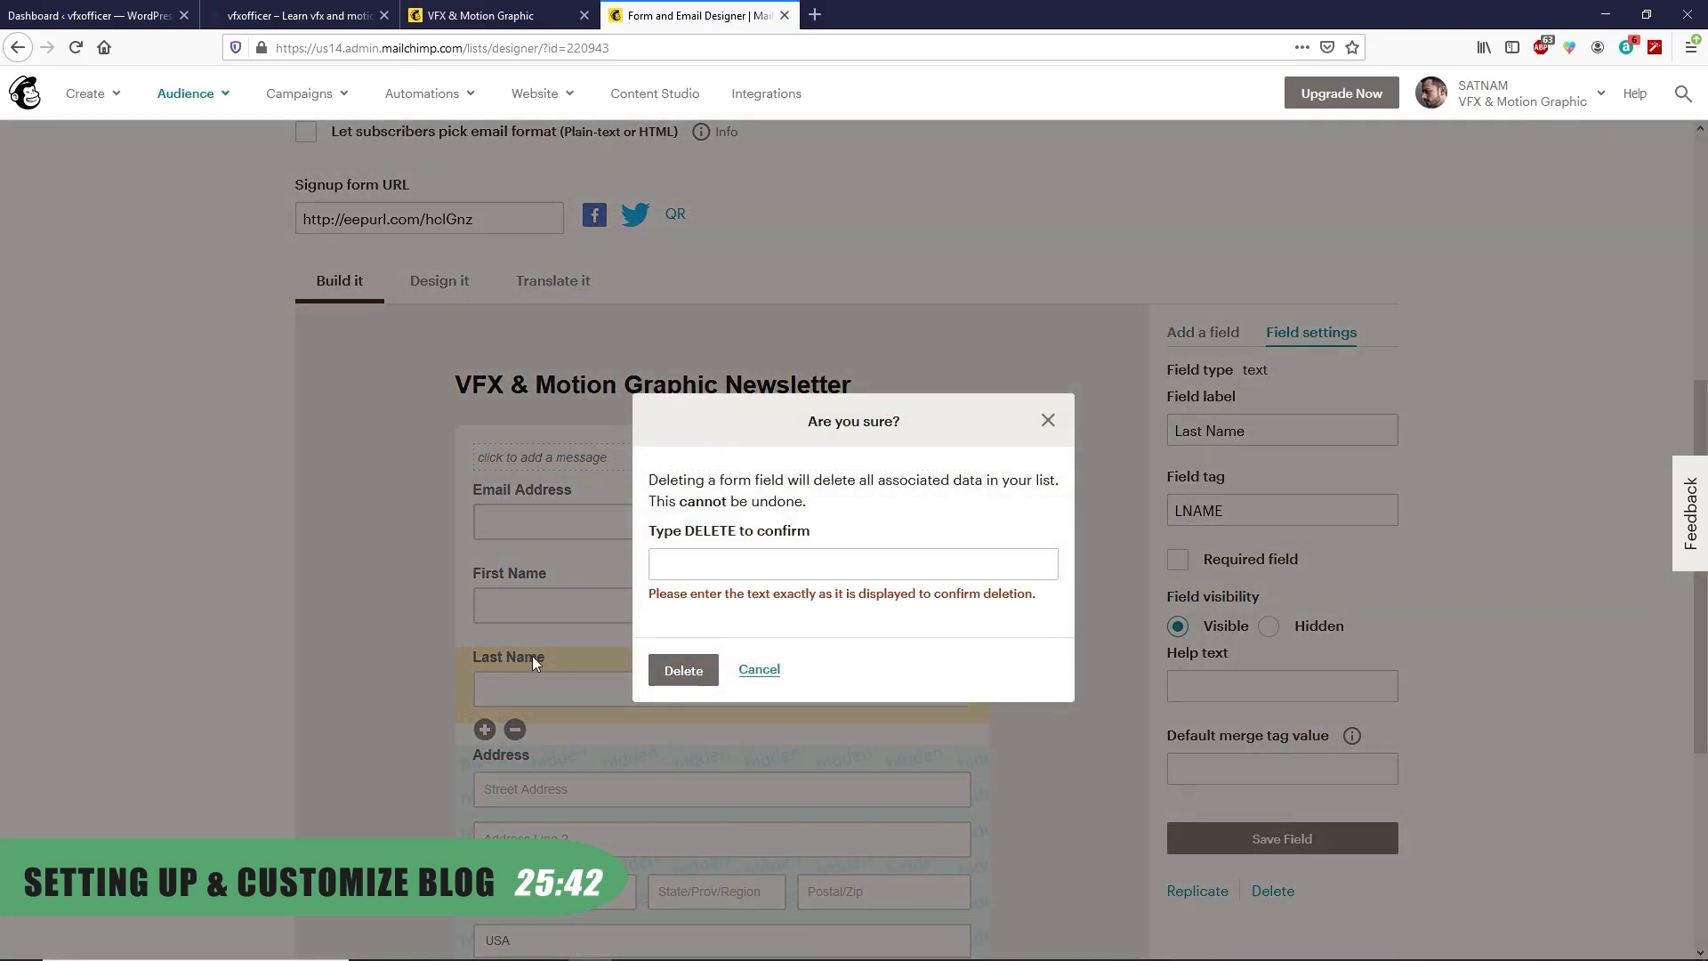
pyautogui.click(715, 562)
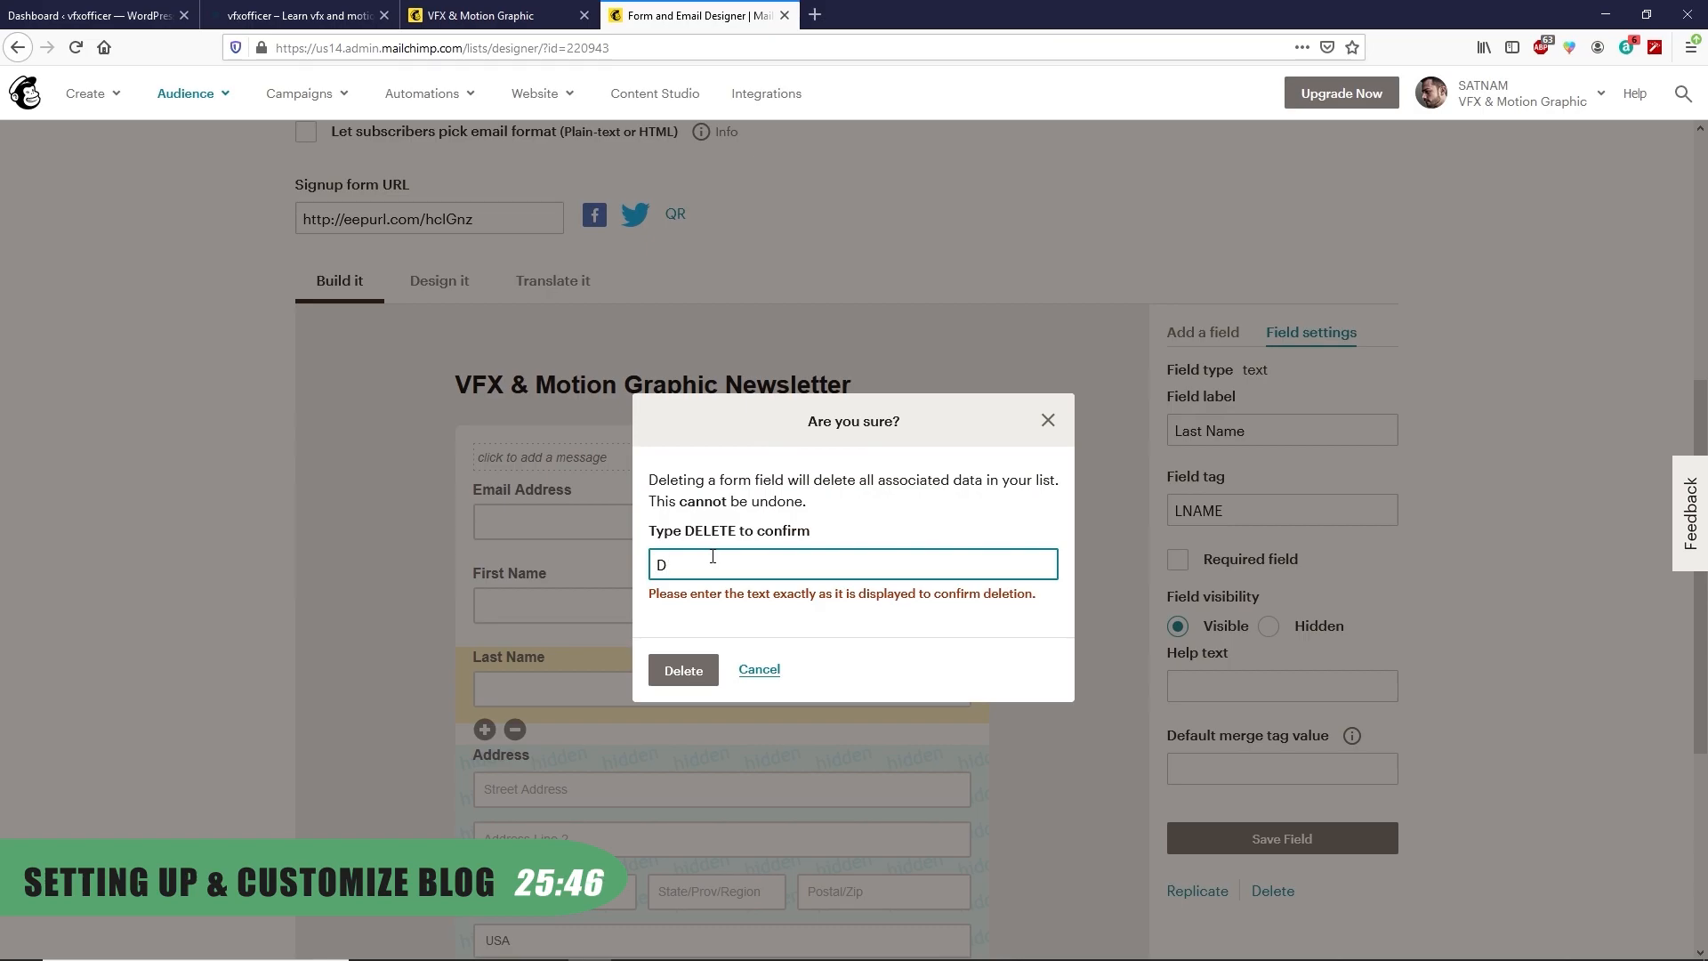
pyautogui.write('DELETE')
pyautogui.press('Return')
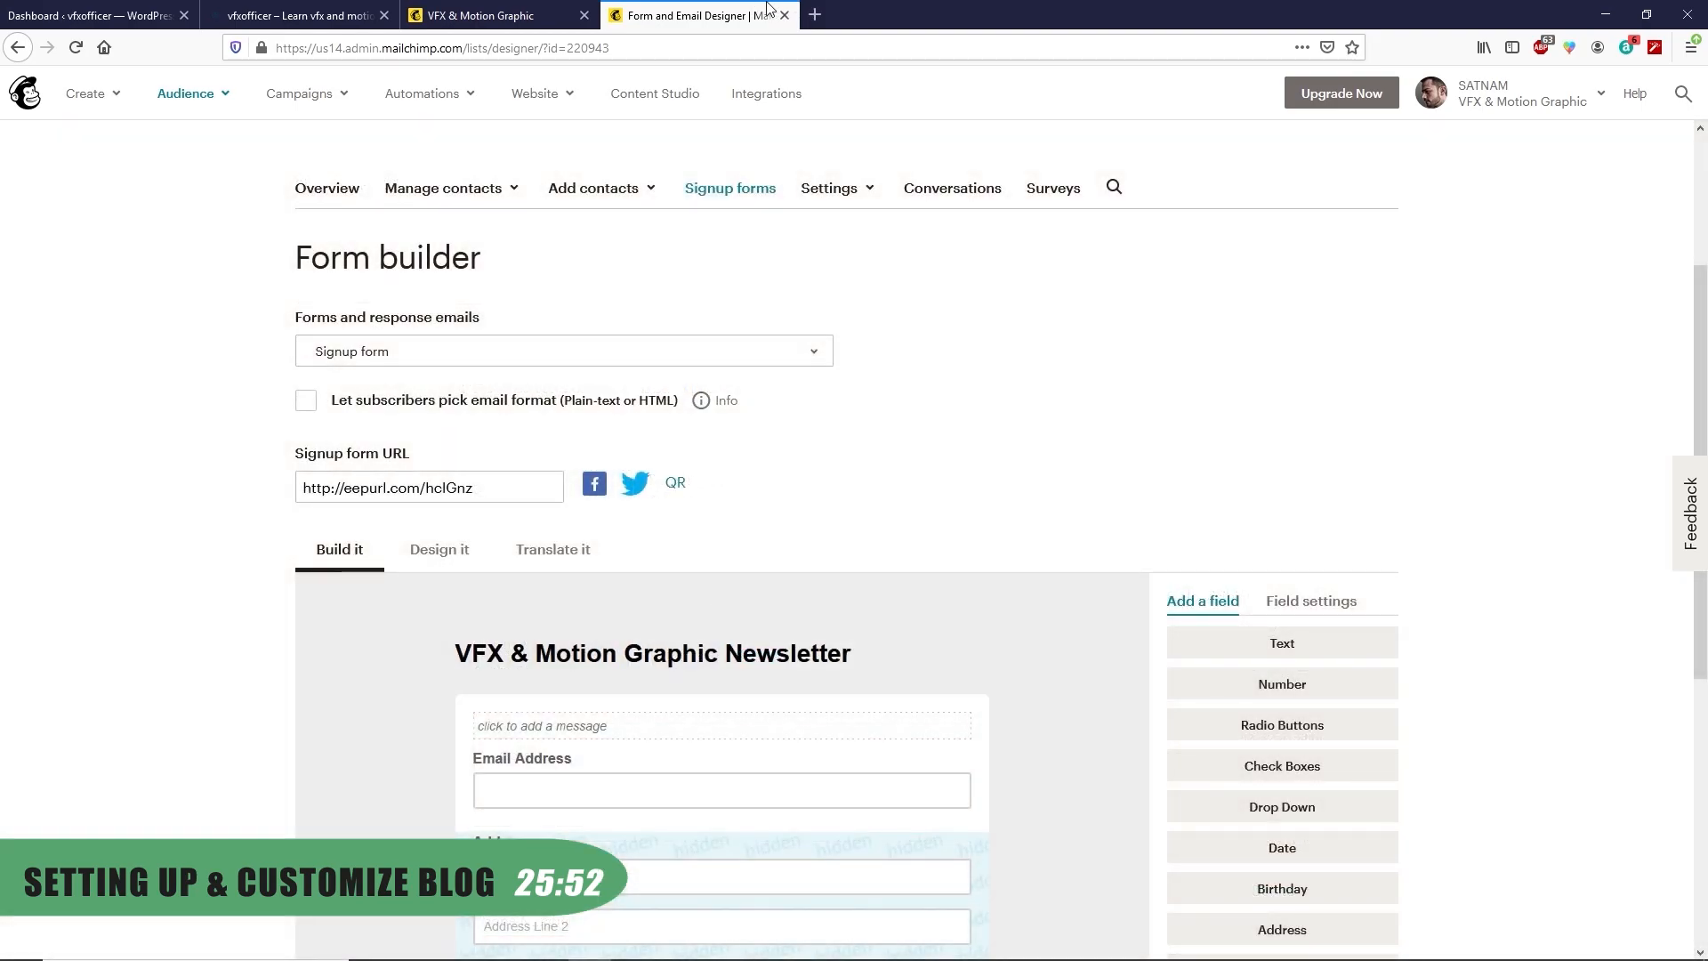
# Check the live signup form, close its page, and return to the vfxofficer site
pyautogui.click(457, 11)
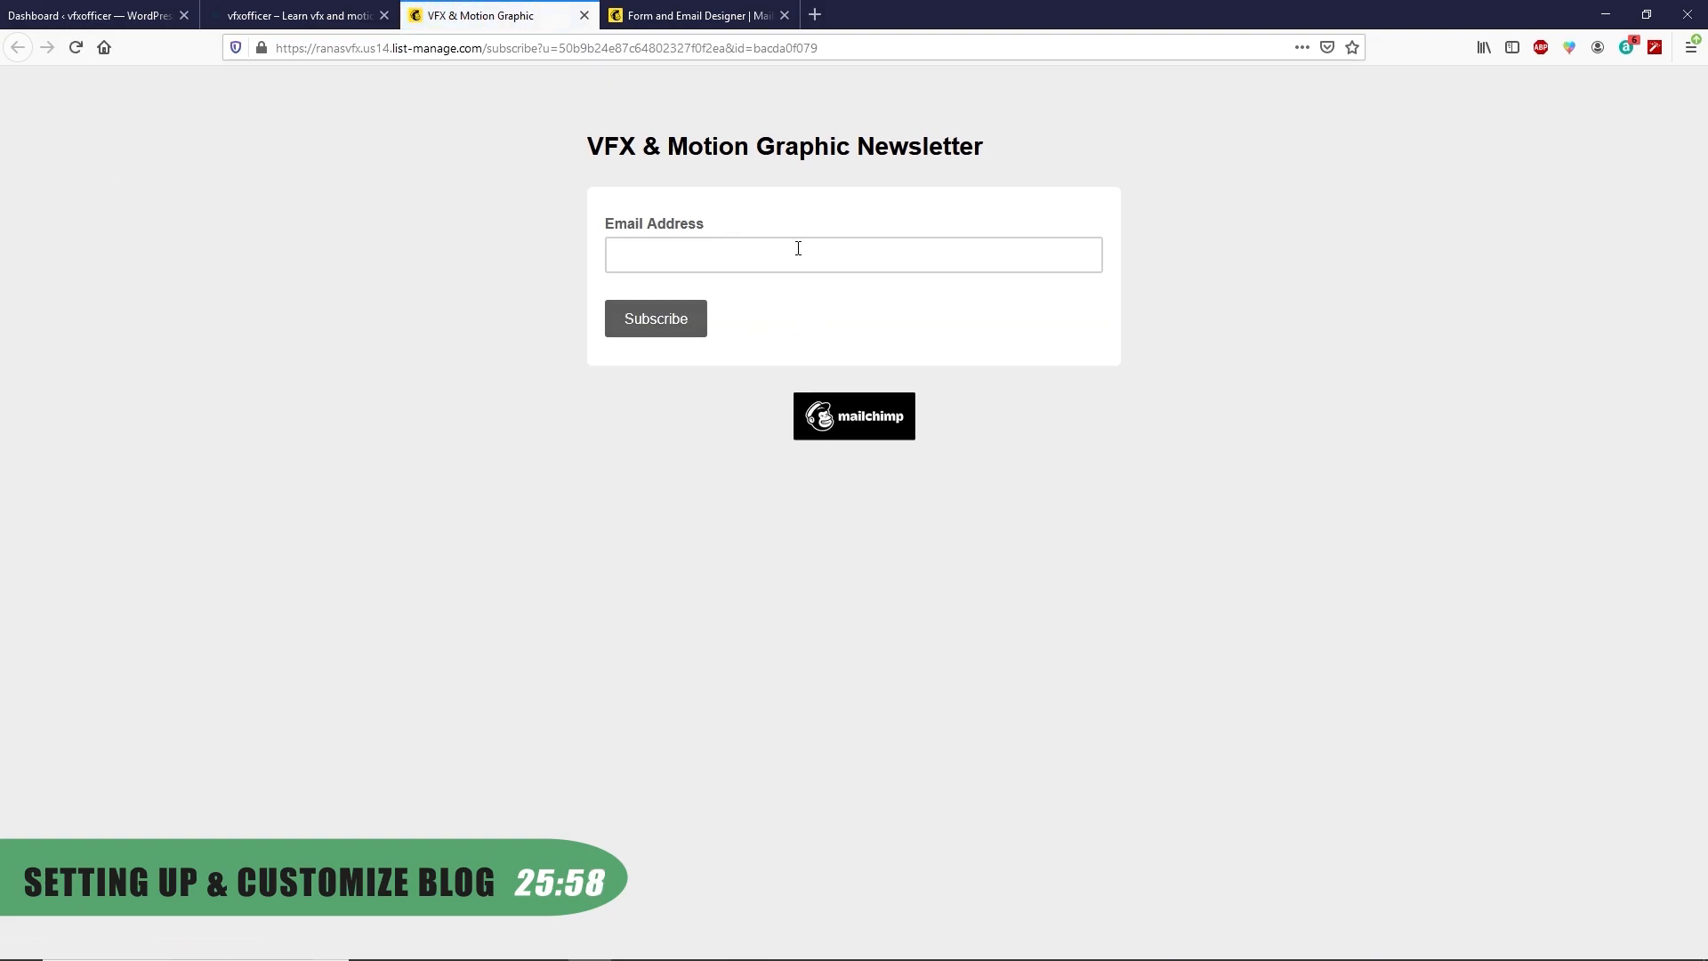
pyautogui.click(686, 249)
pyautogui.click(585, 16)
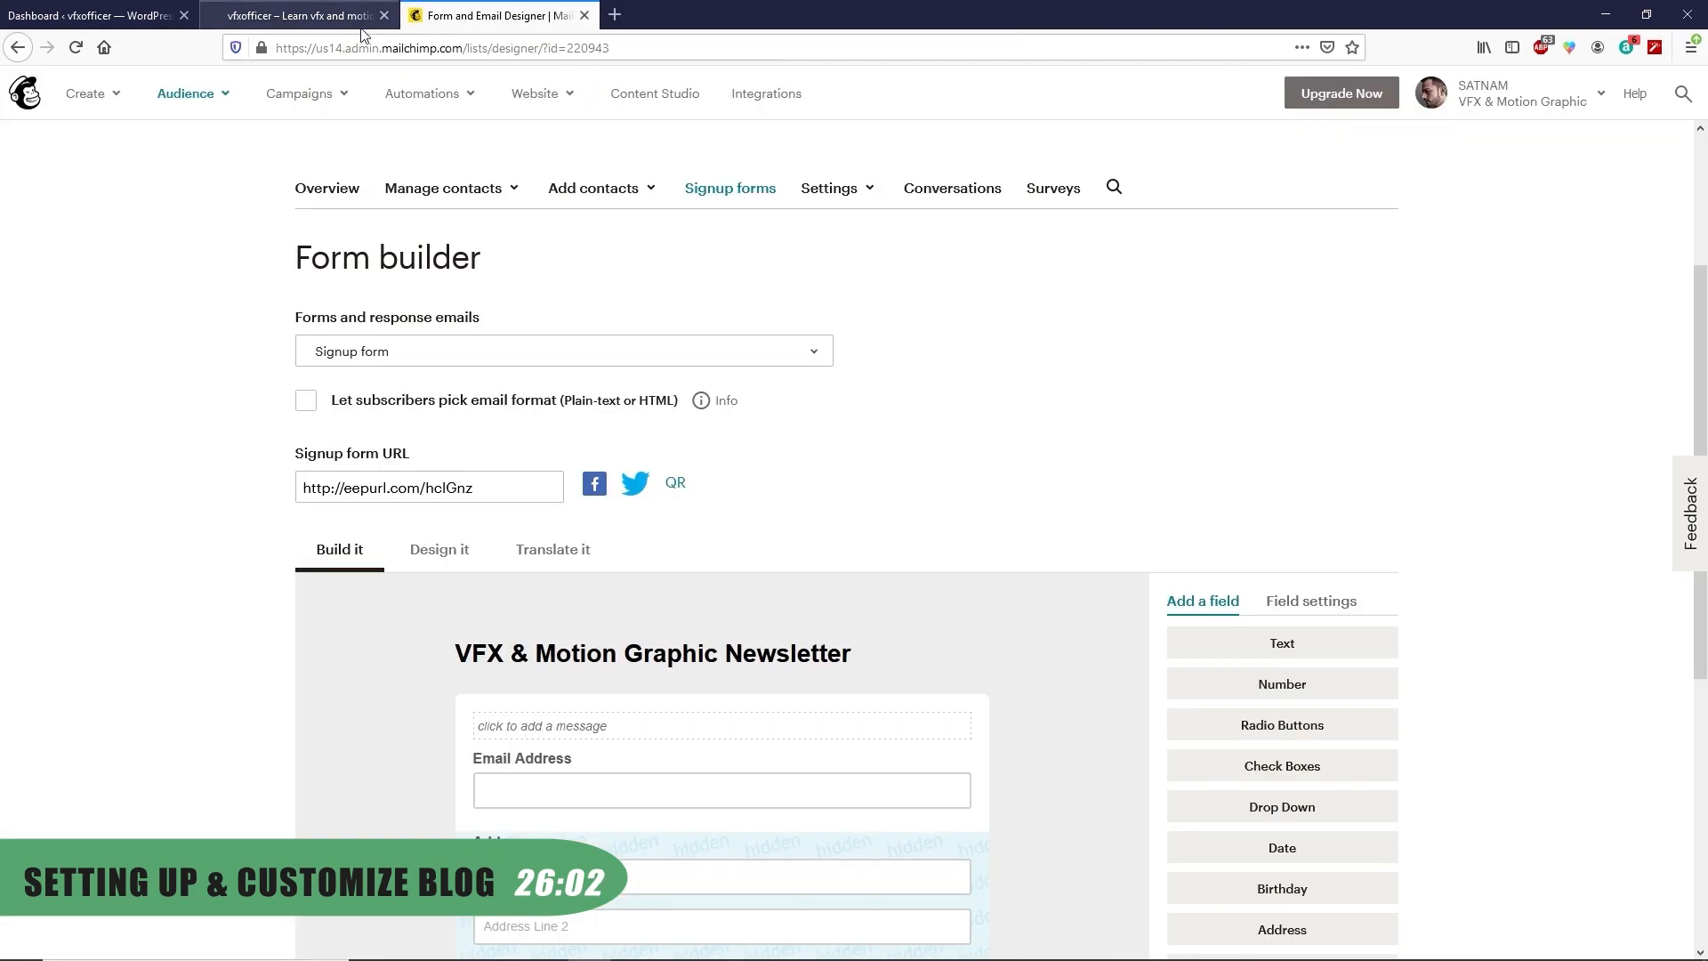
pyautogui.click(300, 15)
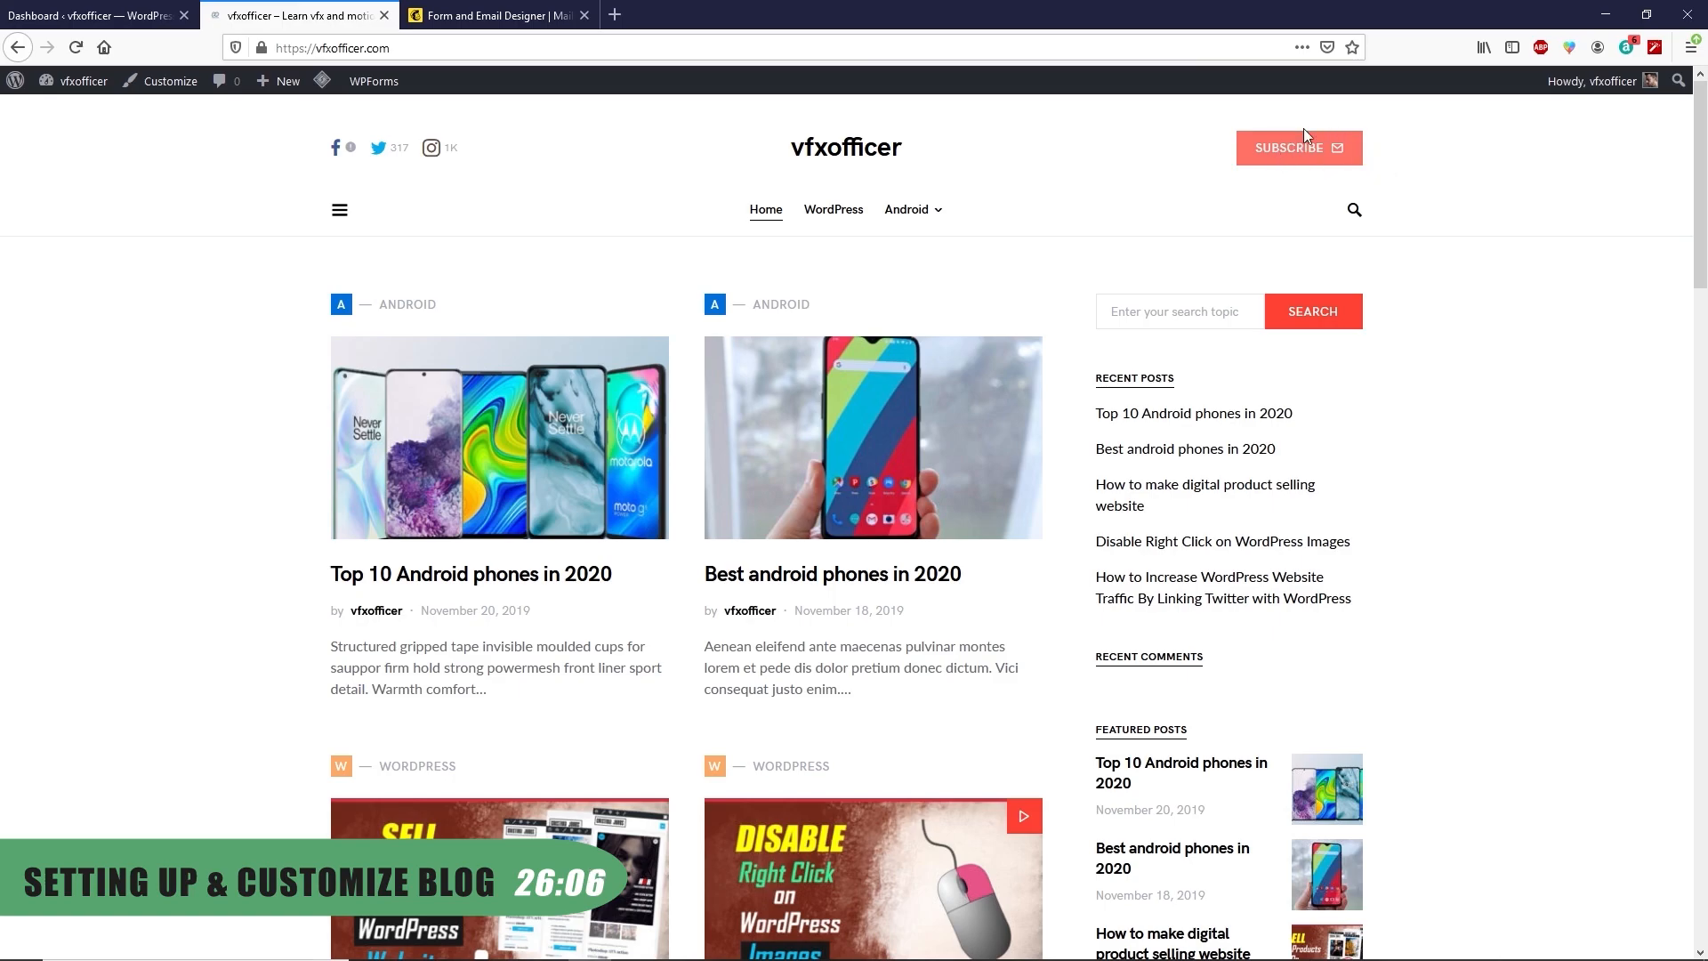
# In the Customizer's Default Sidebar, remove the unwanted old widgets such as Search
pyautogui.click(157, 87)
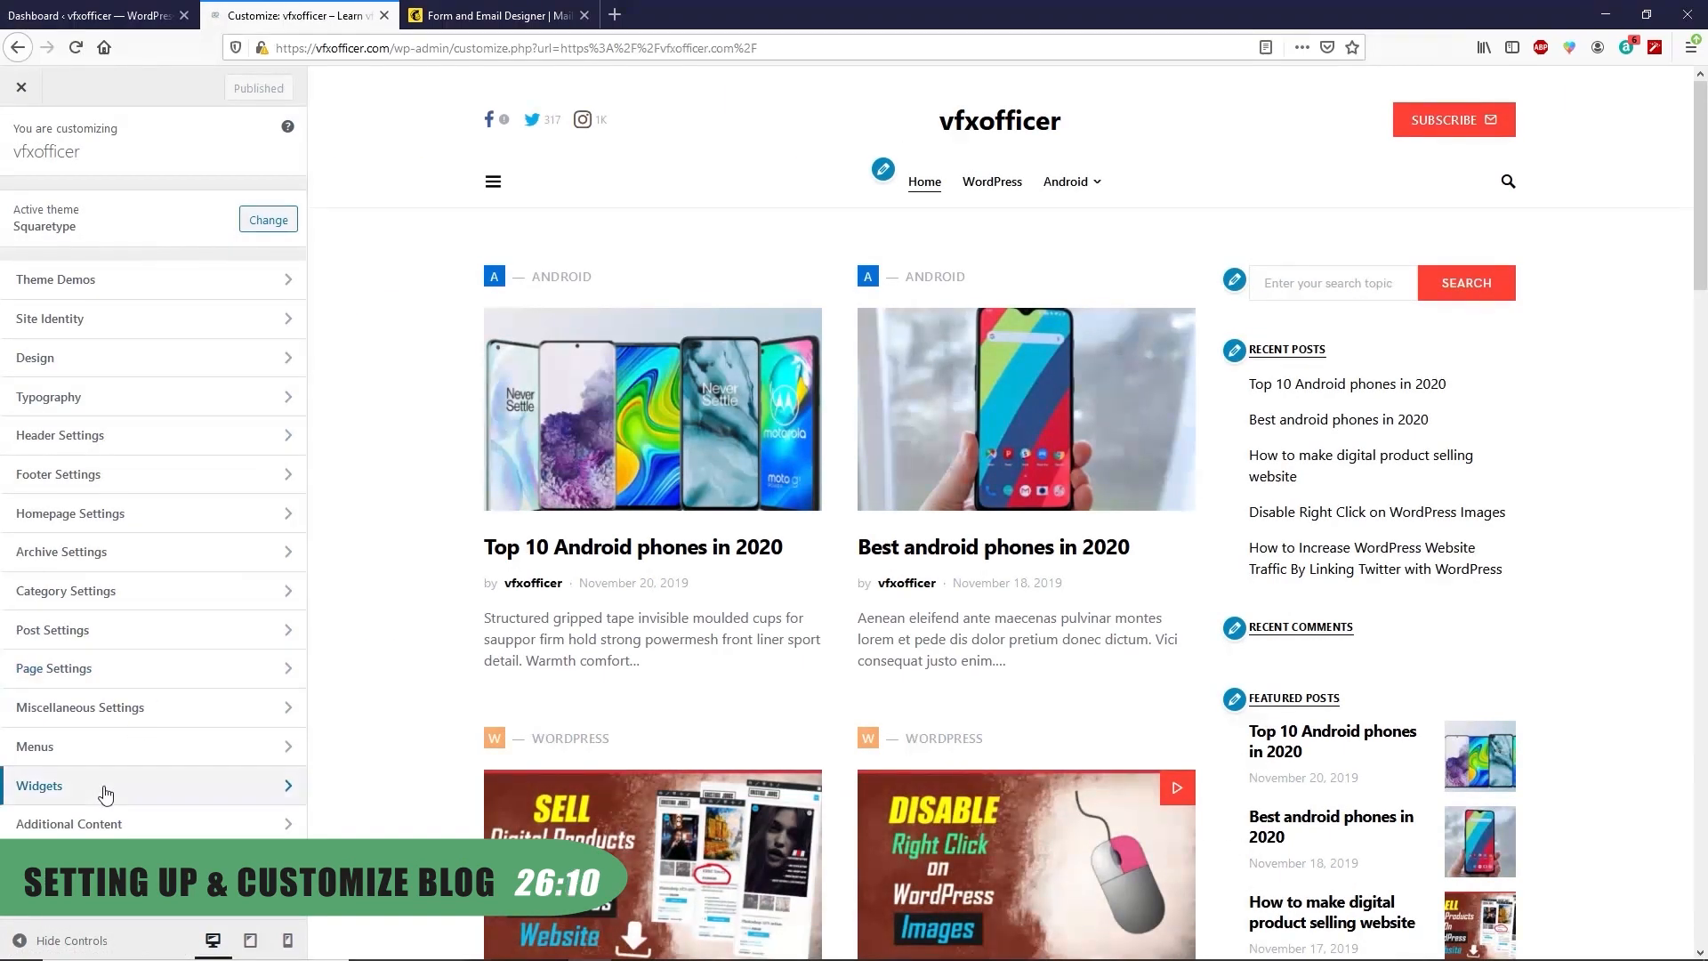
pyautogui.click(104, 788)
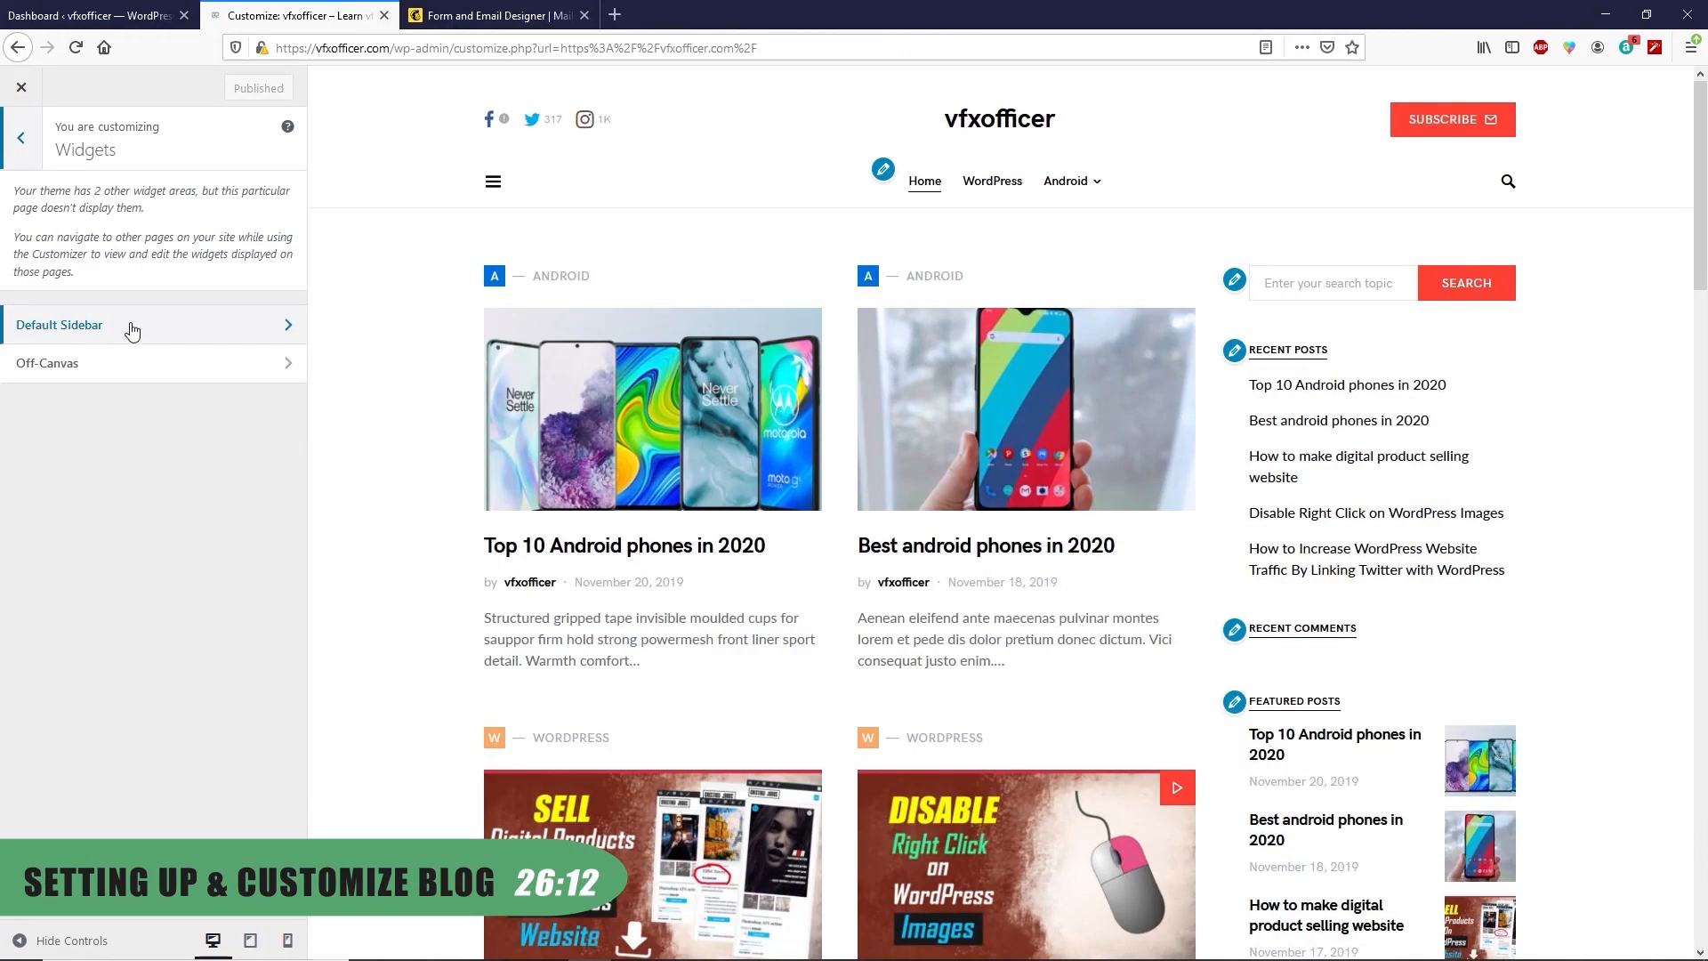
pyautogui.click(132, 331)
pyautogui.click(210, 204)
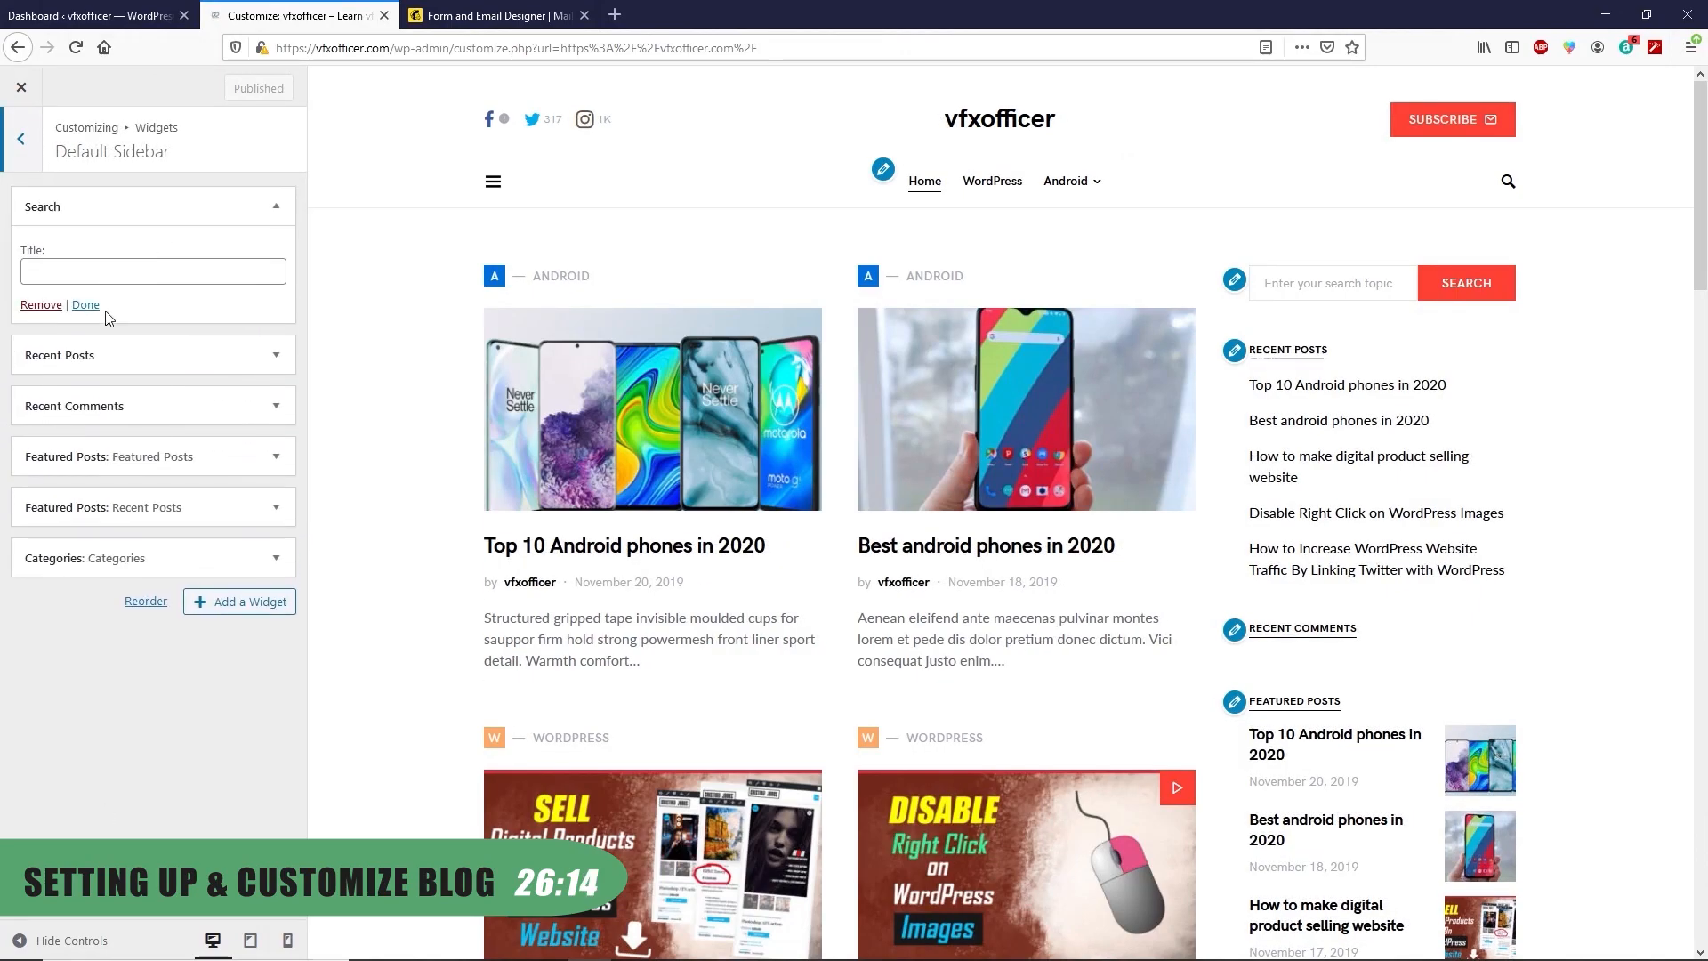
pyautogui.click(41, 304)
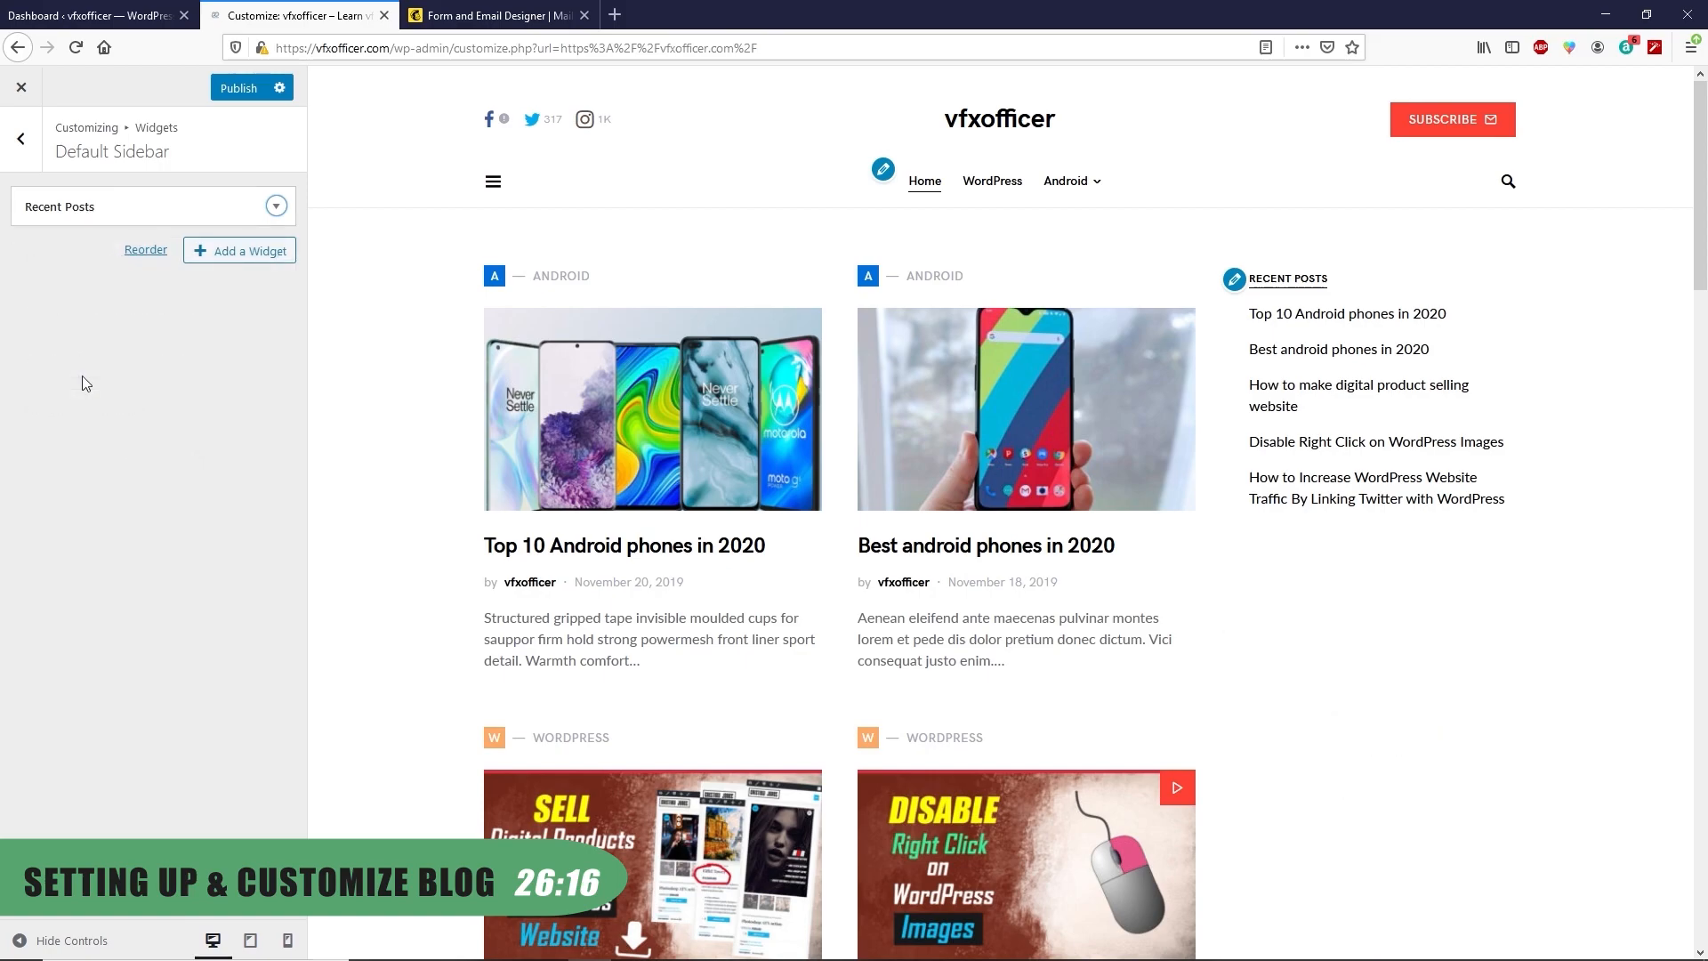
# Add a Subscription Form widget and place it above Recent Posts
pyautogui.click(229, 256)
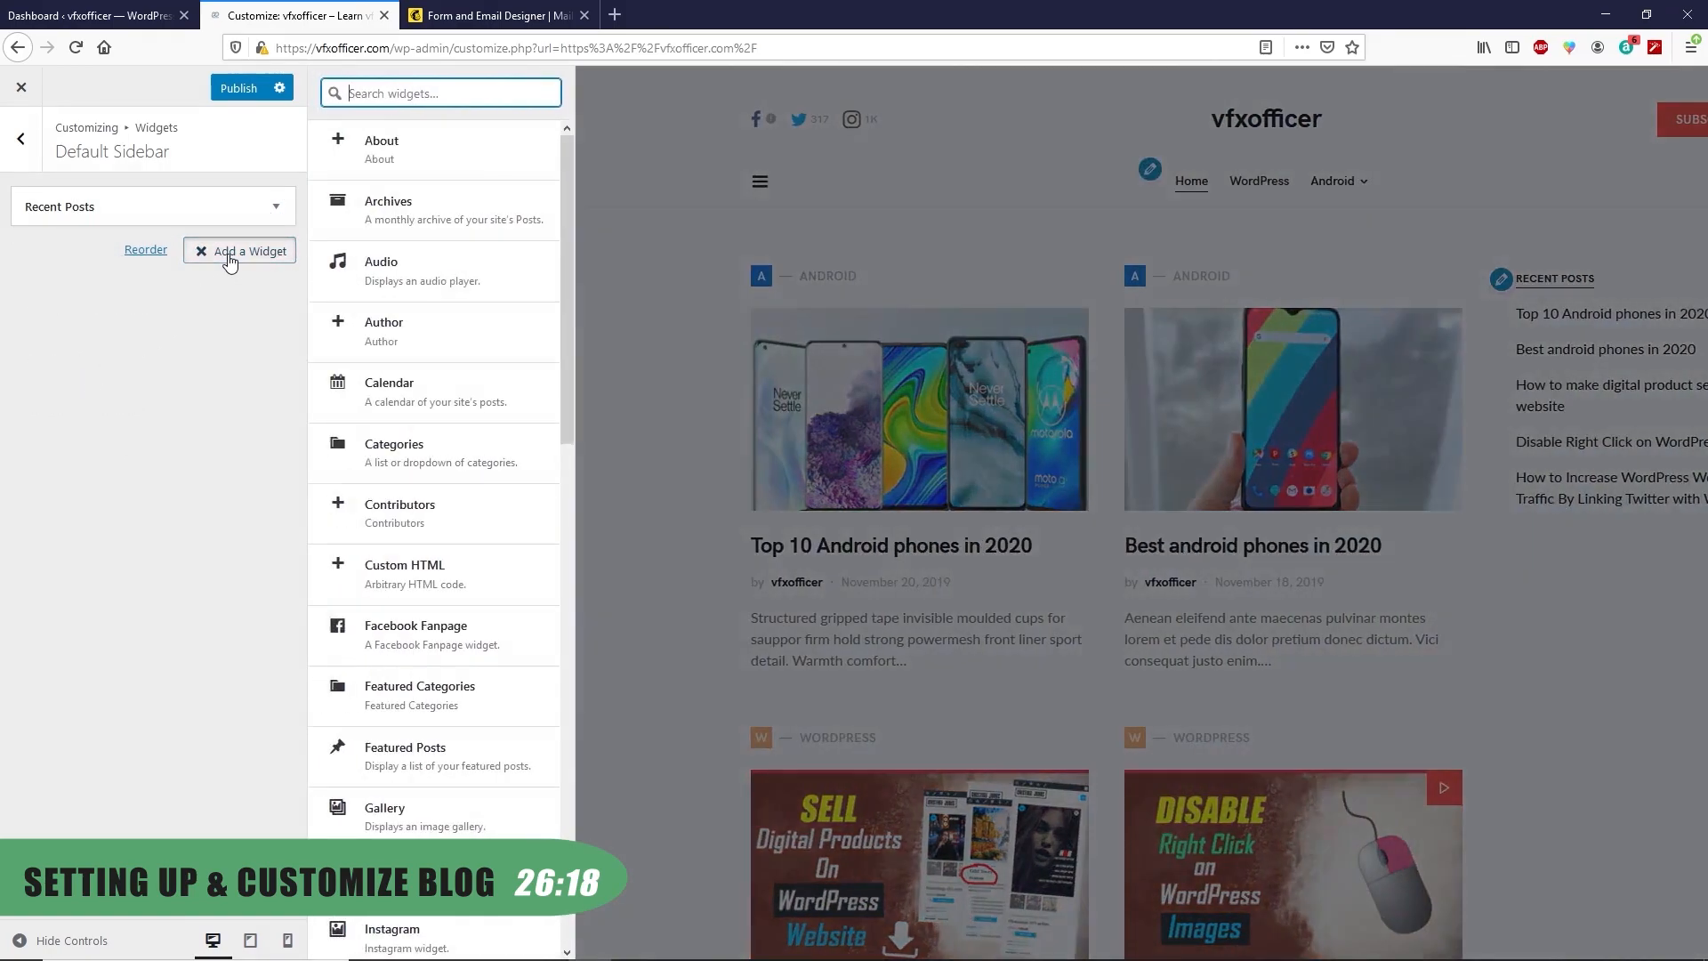
pyautogui.write('subs')
pyautogui.click(382, 148)
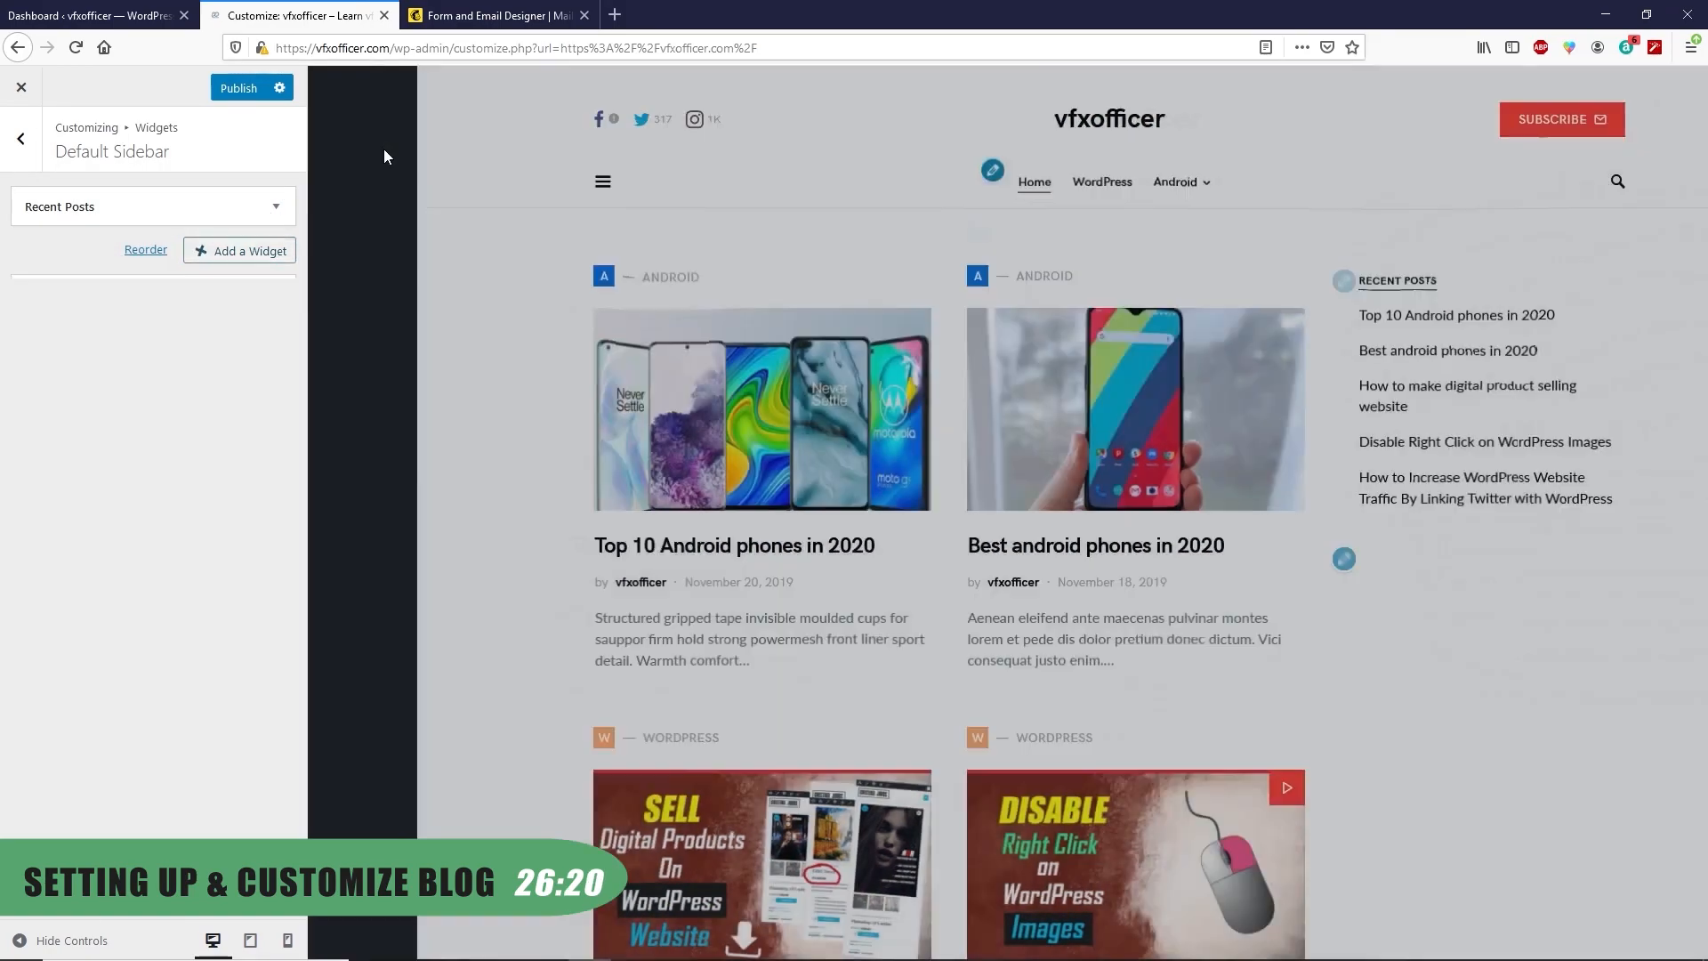
pyautogui.moveTo(164, 261); pyautogui.dragTo(199, 197)
pyautogui.click(204, 199)
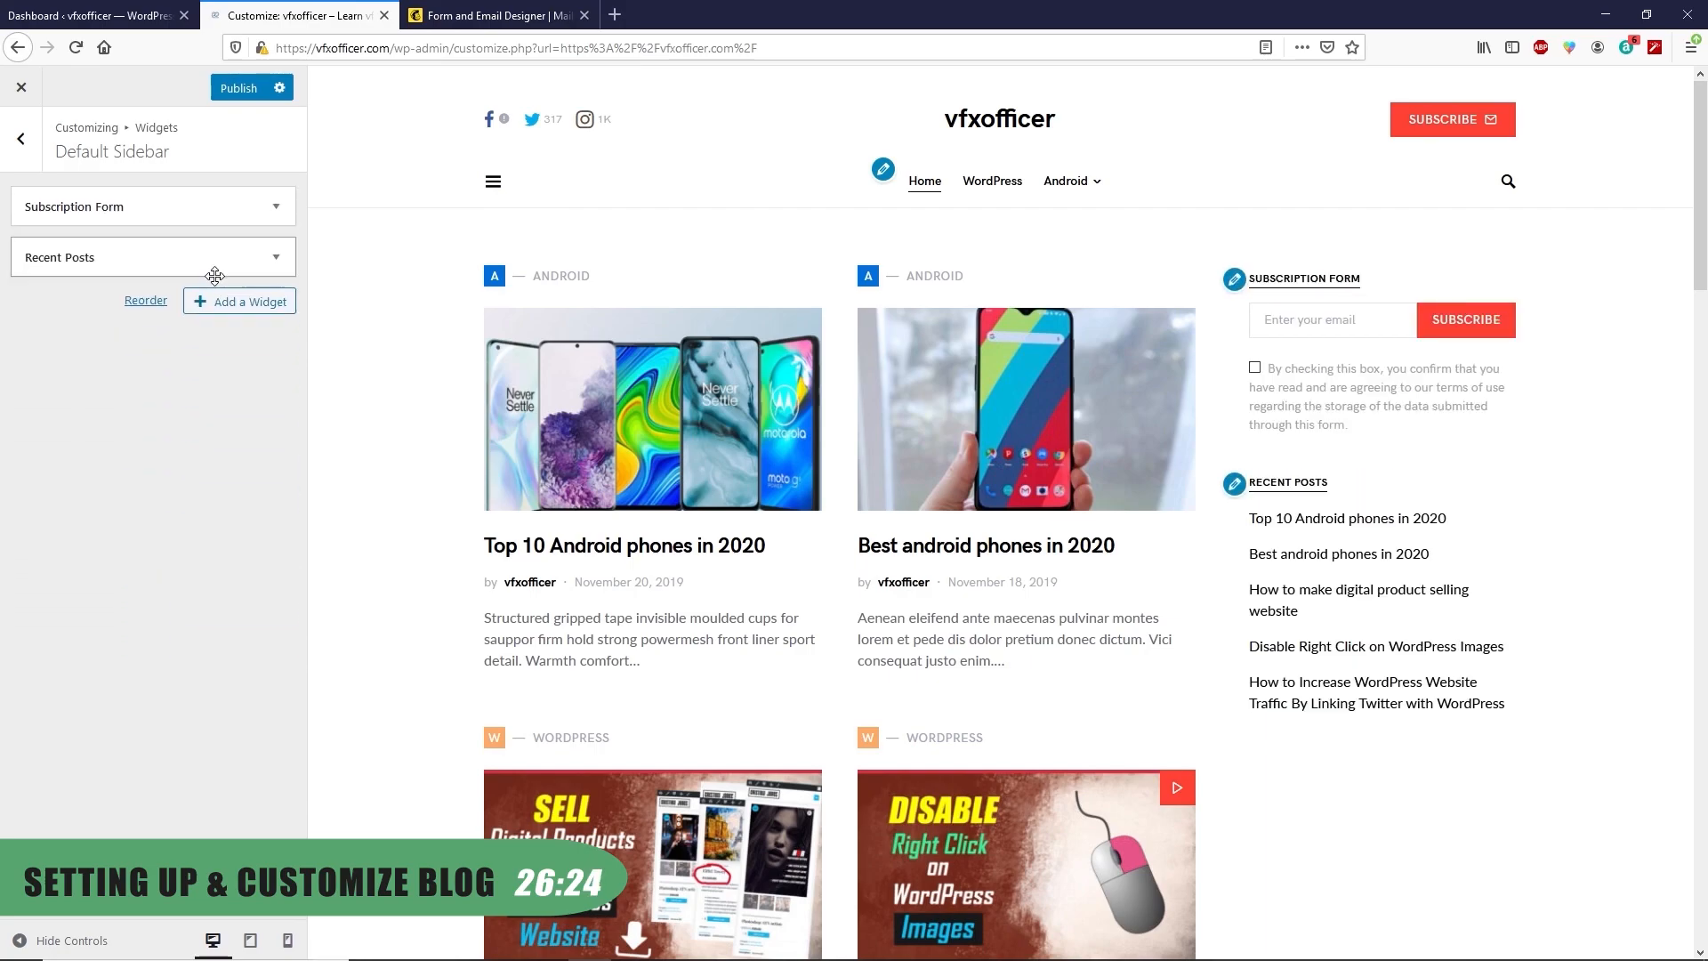
# Add a Social Links widget to the Default Sidebar with the Bold colour scheme
pyautogui.click(256, 304)
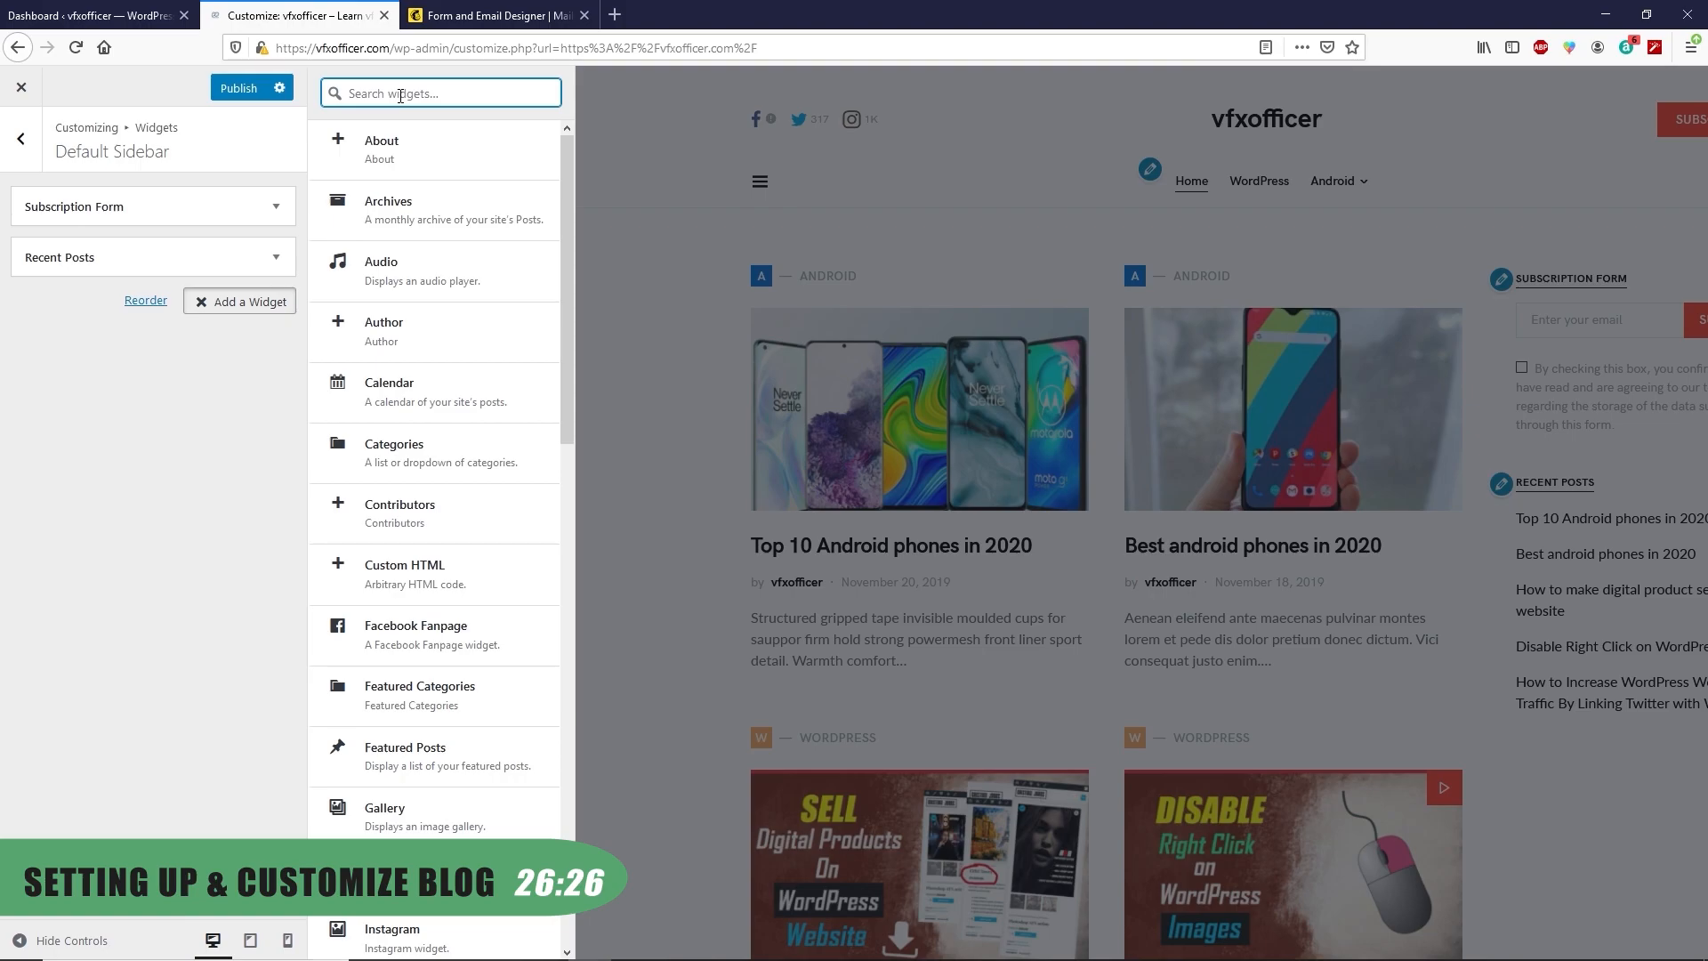
pyautogui.write('so')
pyautogui.click(94, 686)
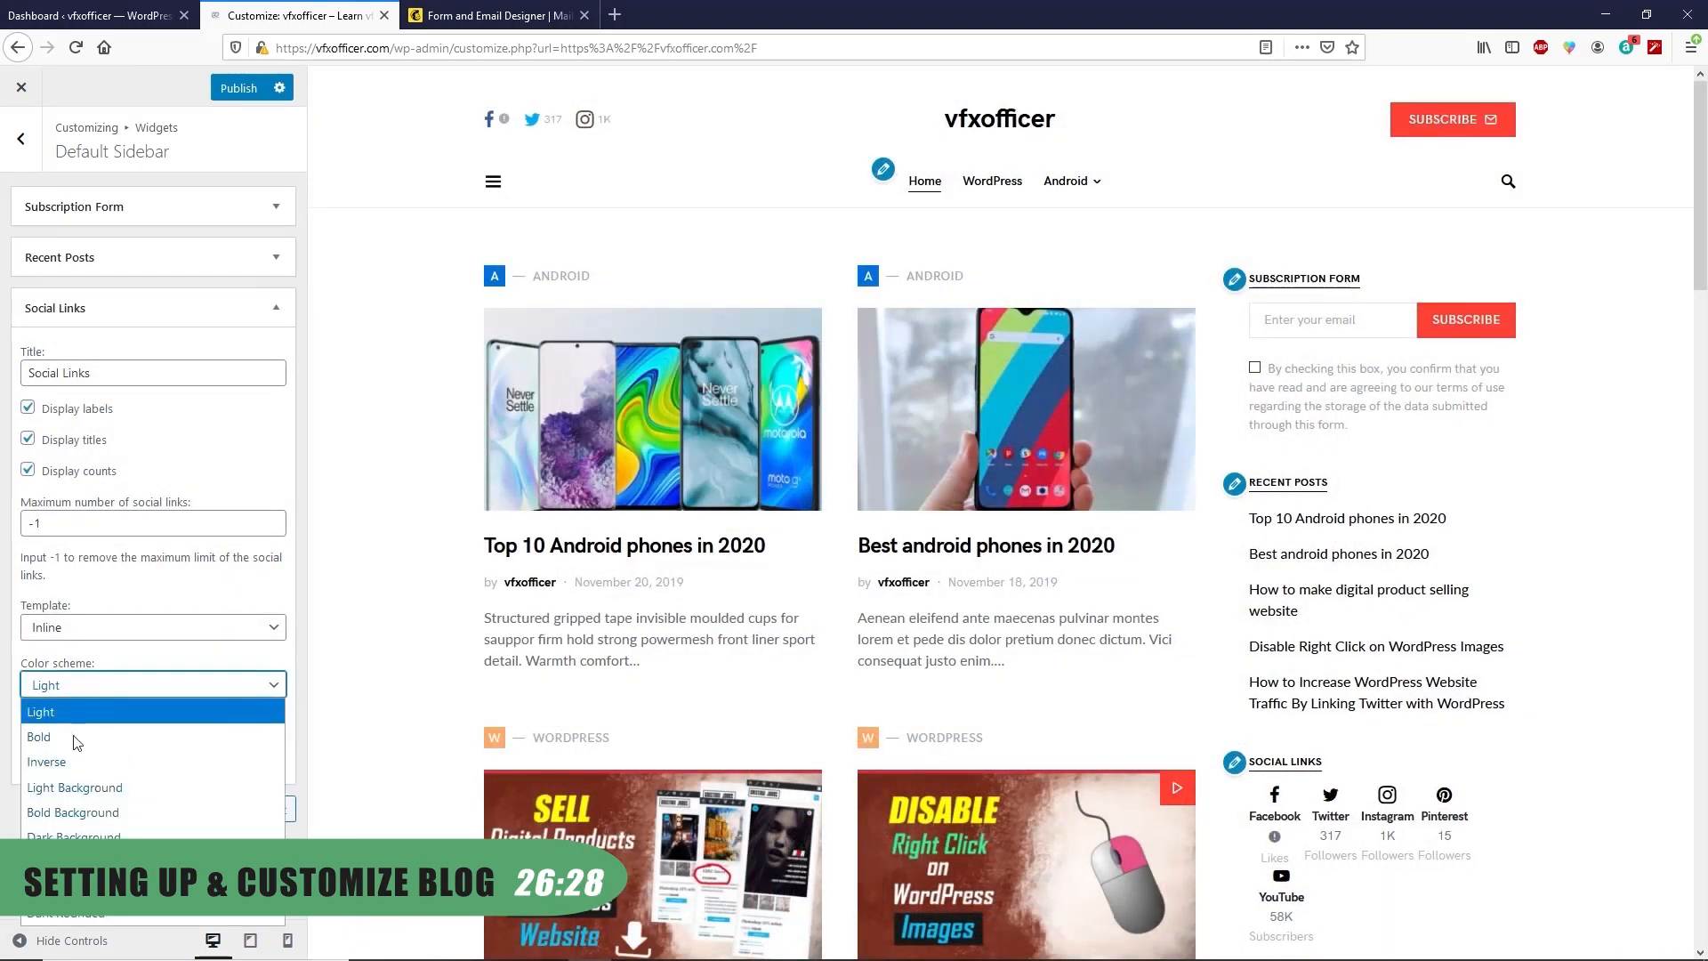
pyautogui.click(71, 746)
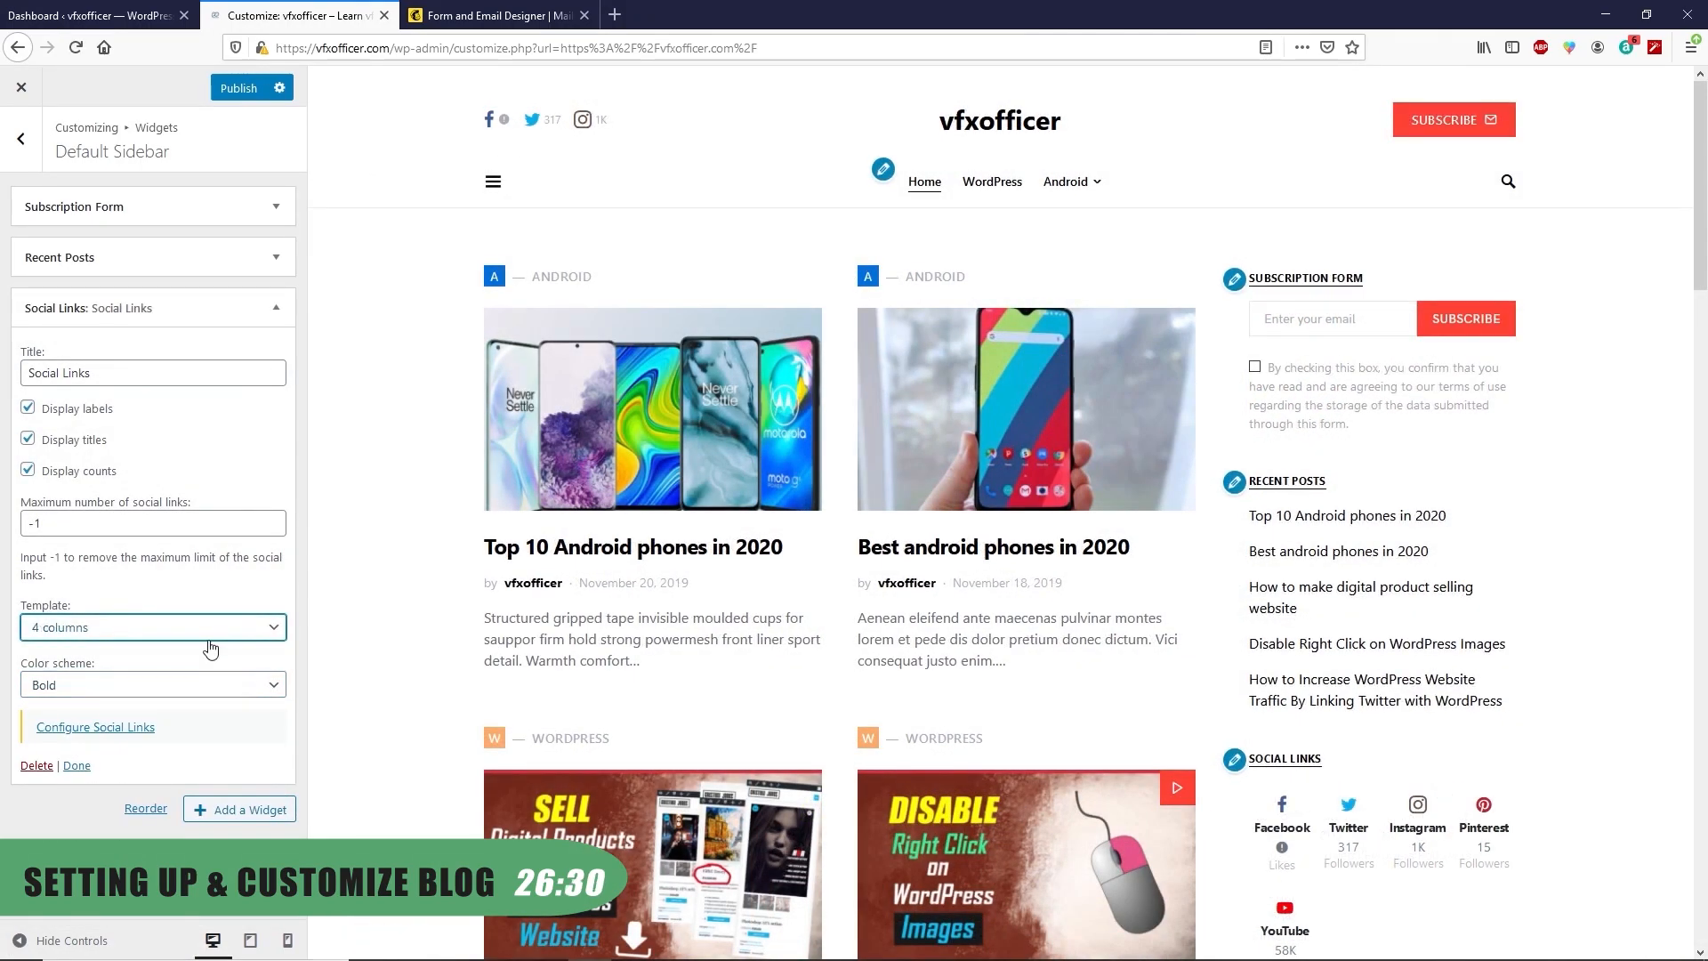
pyautogui.click(76, 765)
# Add a Twitter Feed widget with the channel's Twitter user ID, showing 4 tweets
pyautogui.click(257, 354)
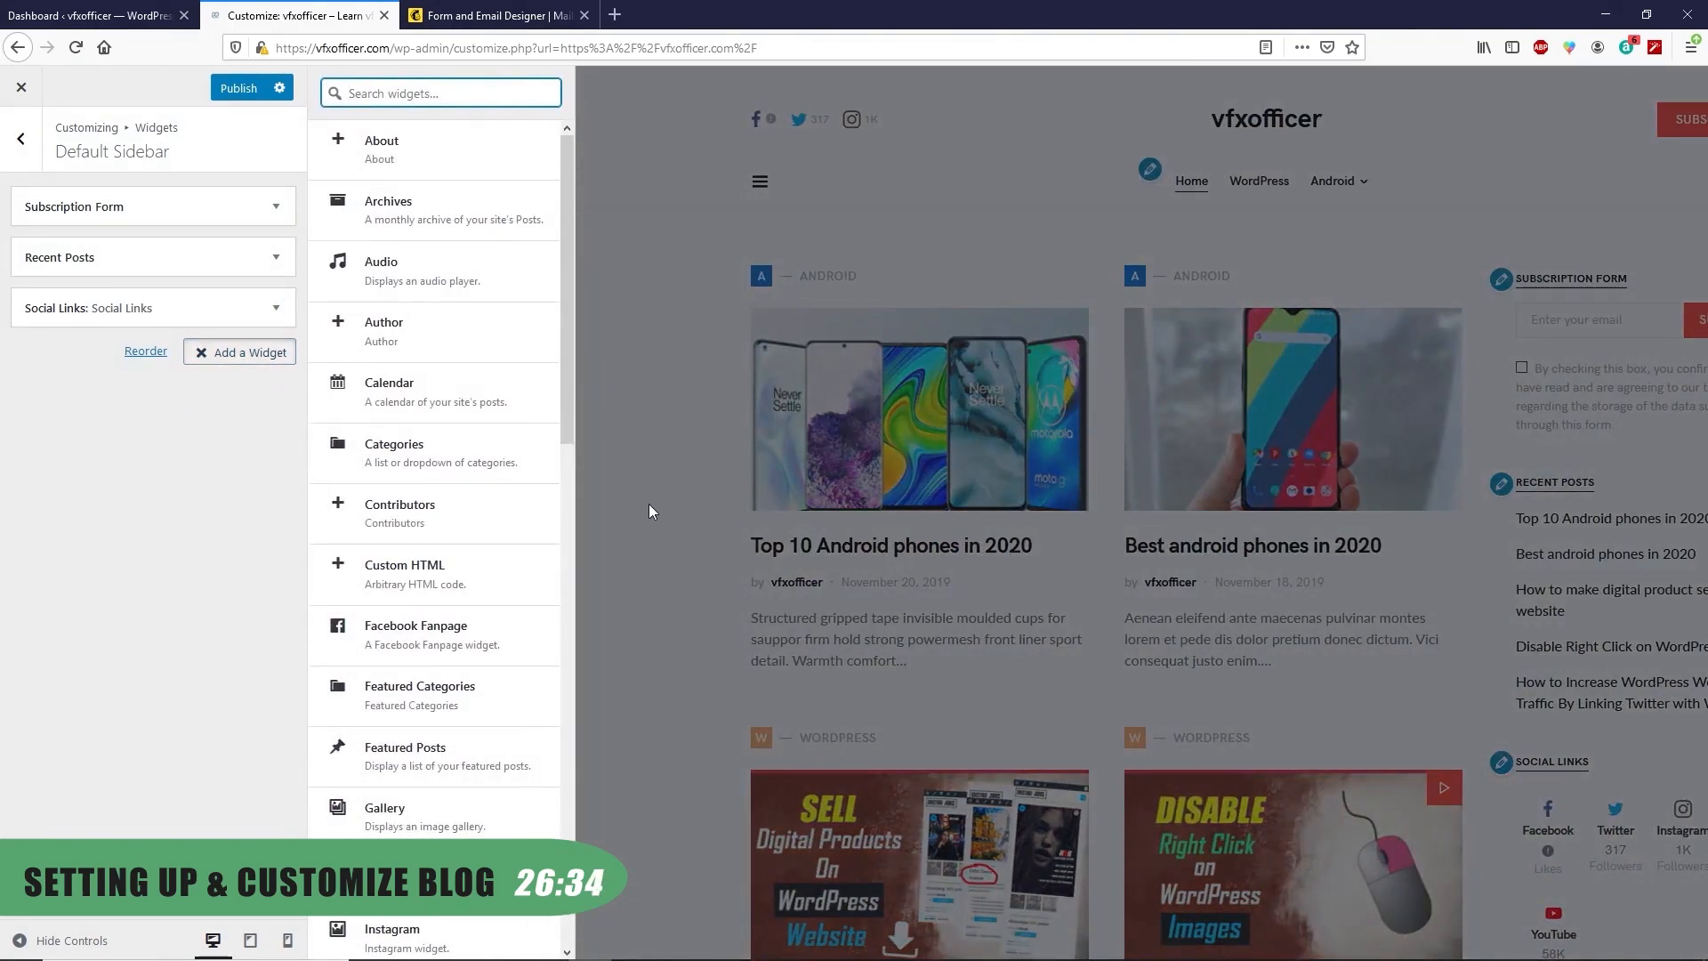
pyautogui.write('twi')
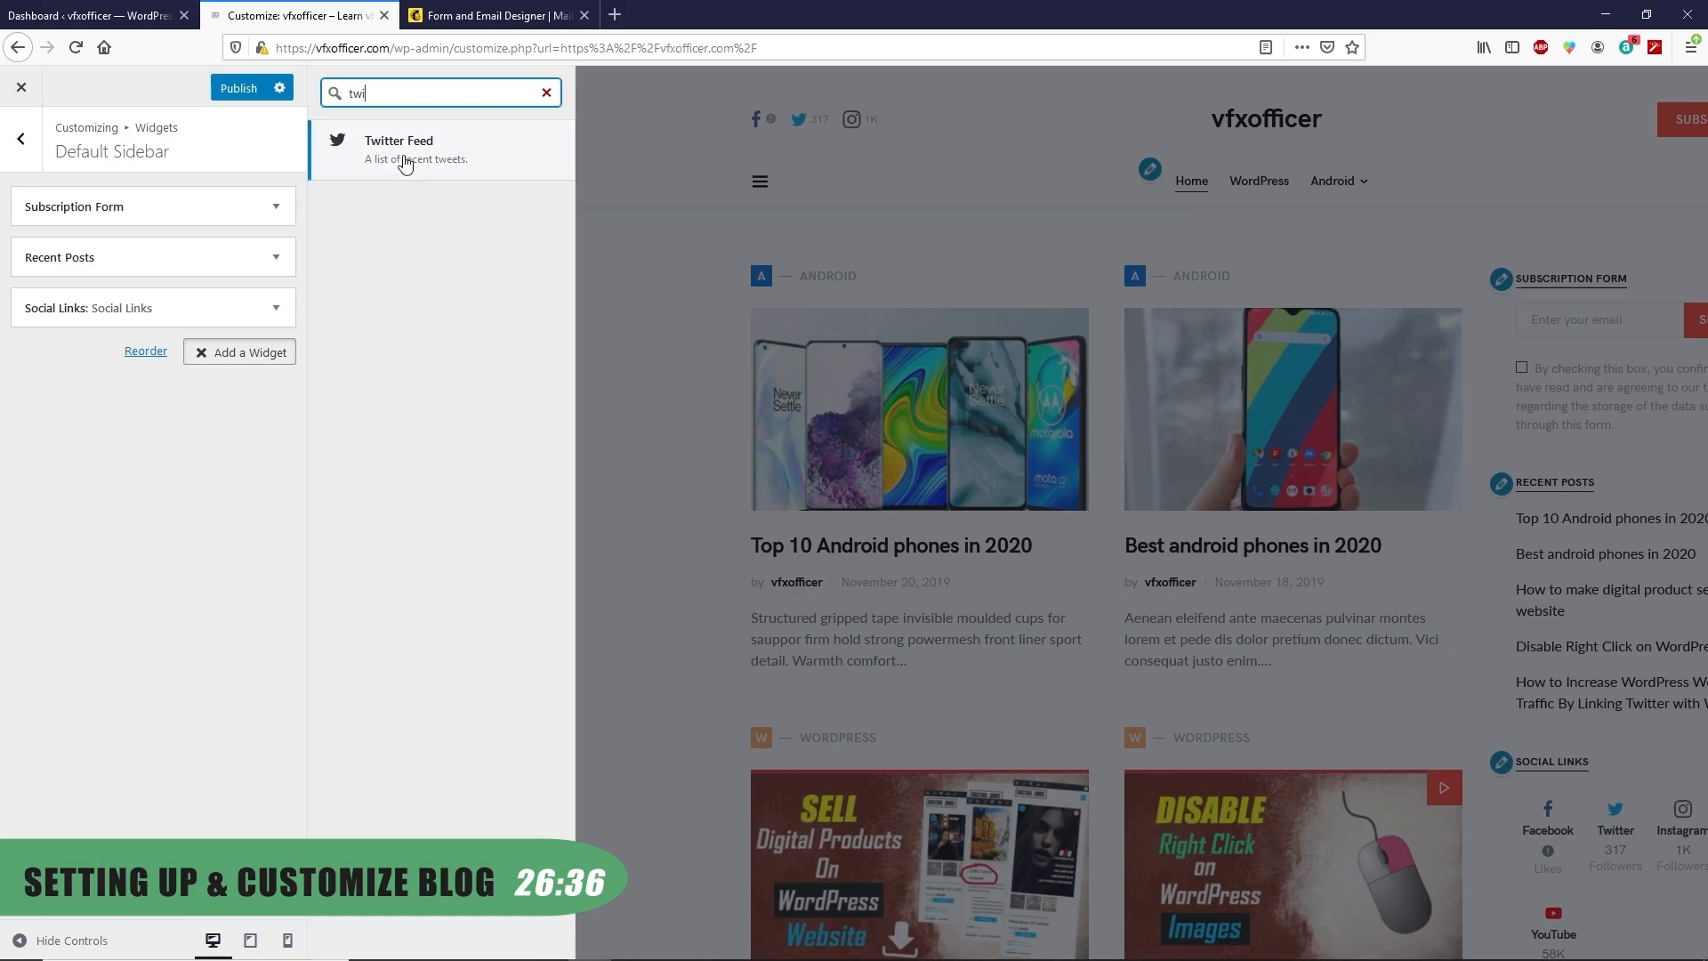
pyautogui.click(404, 152)
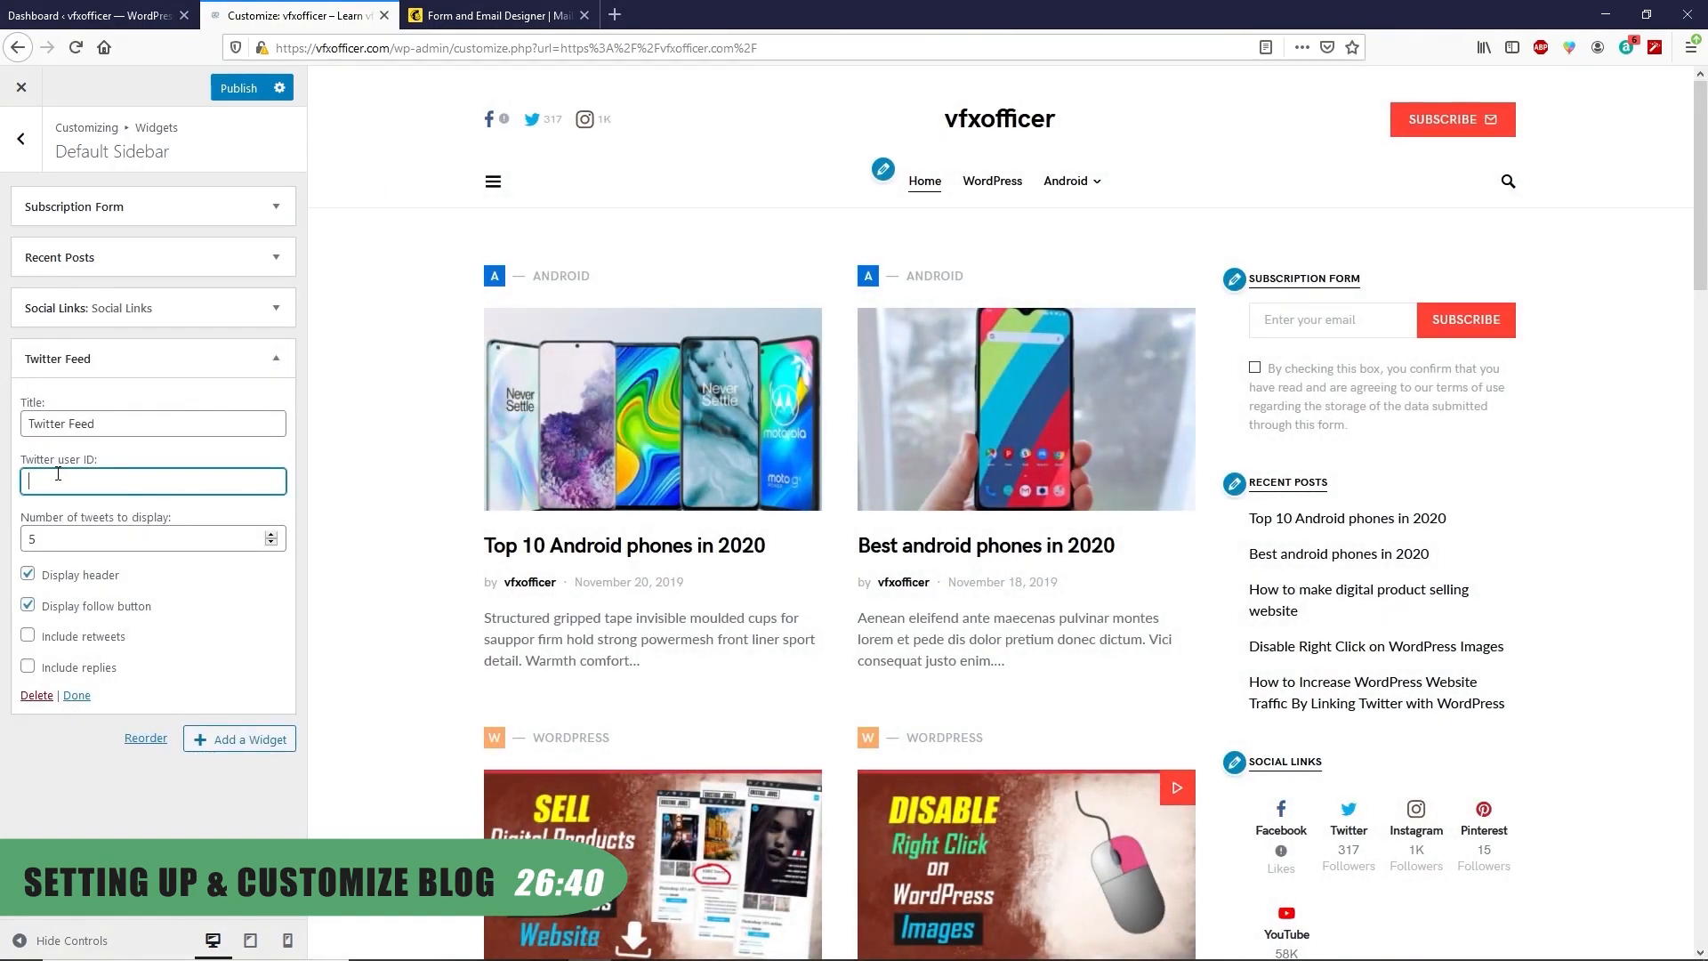
pyautogui.click(58, 475)
pyautogui.write('ranasvfx')
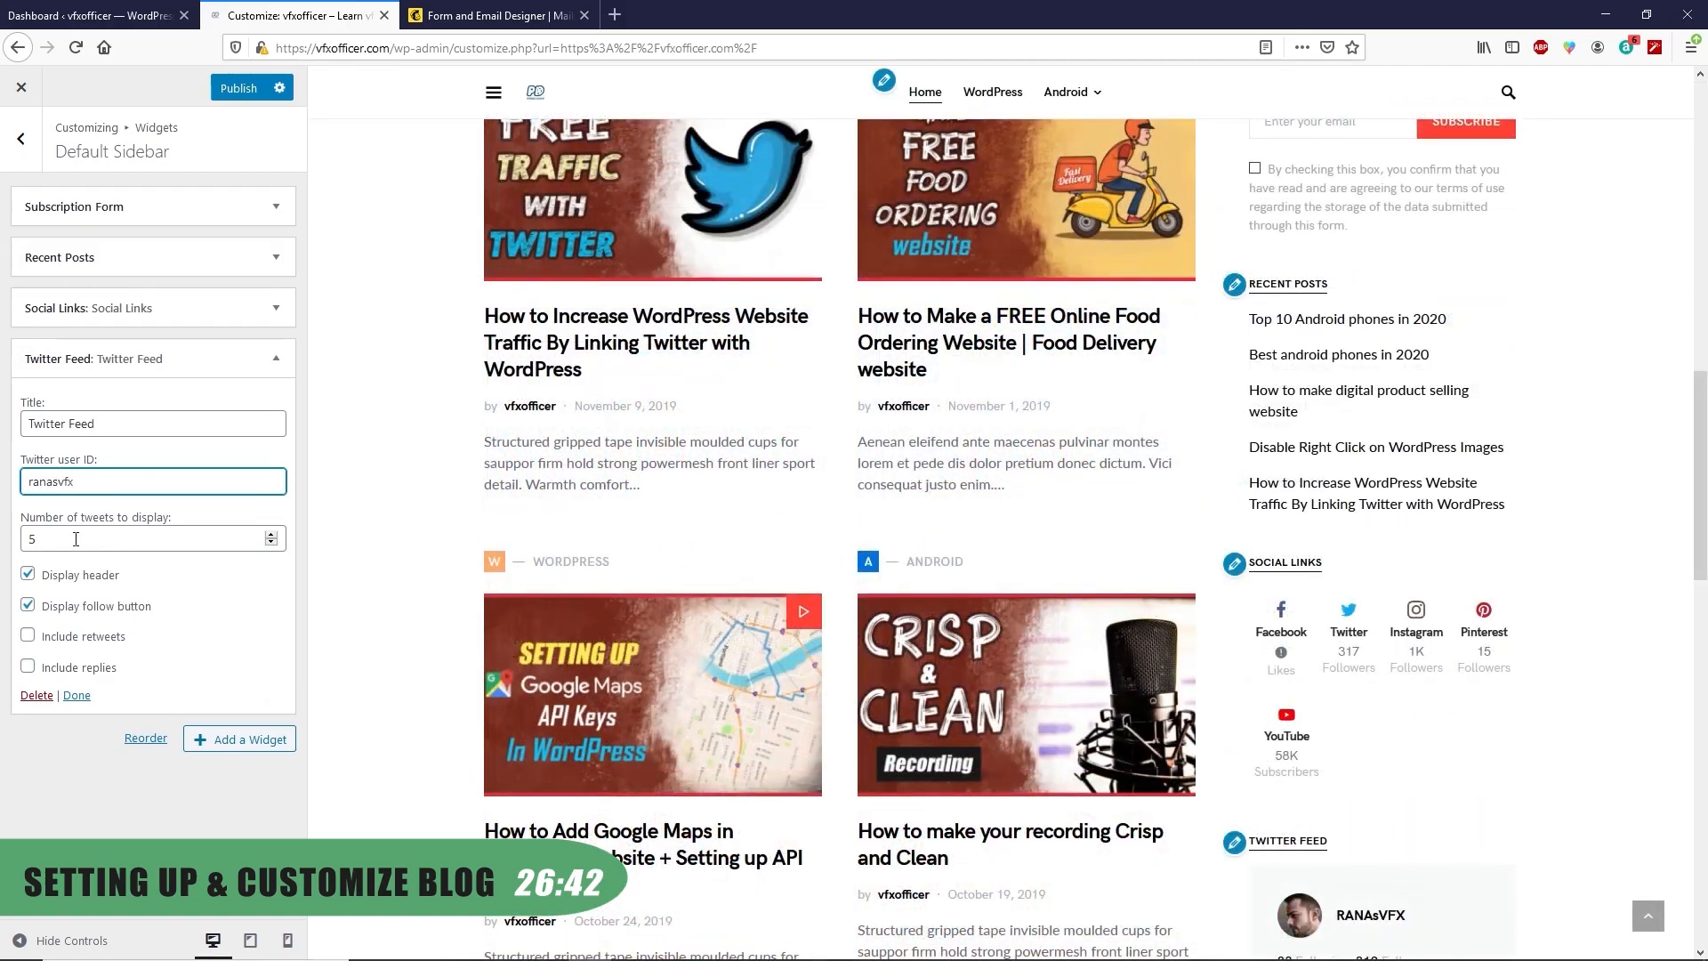
pyautogui.click(270, 544)
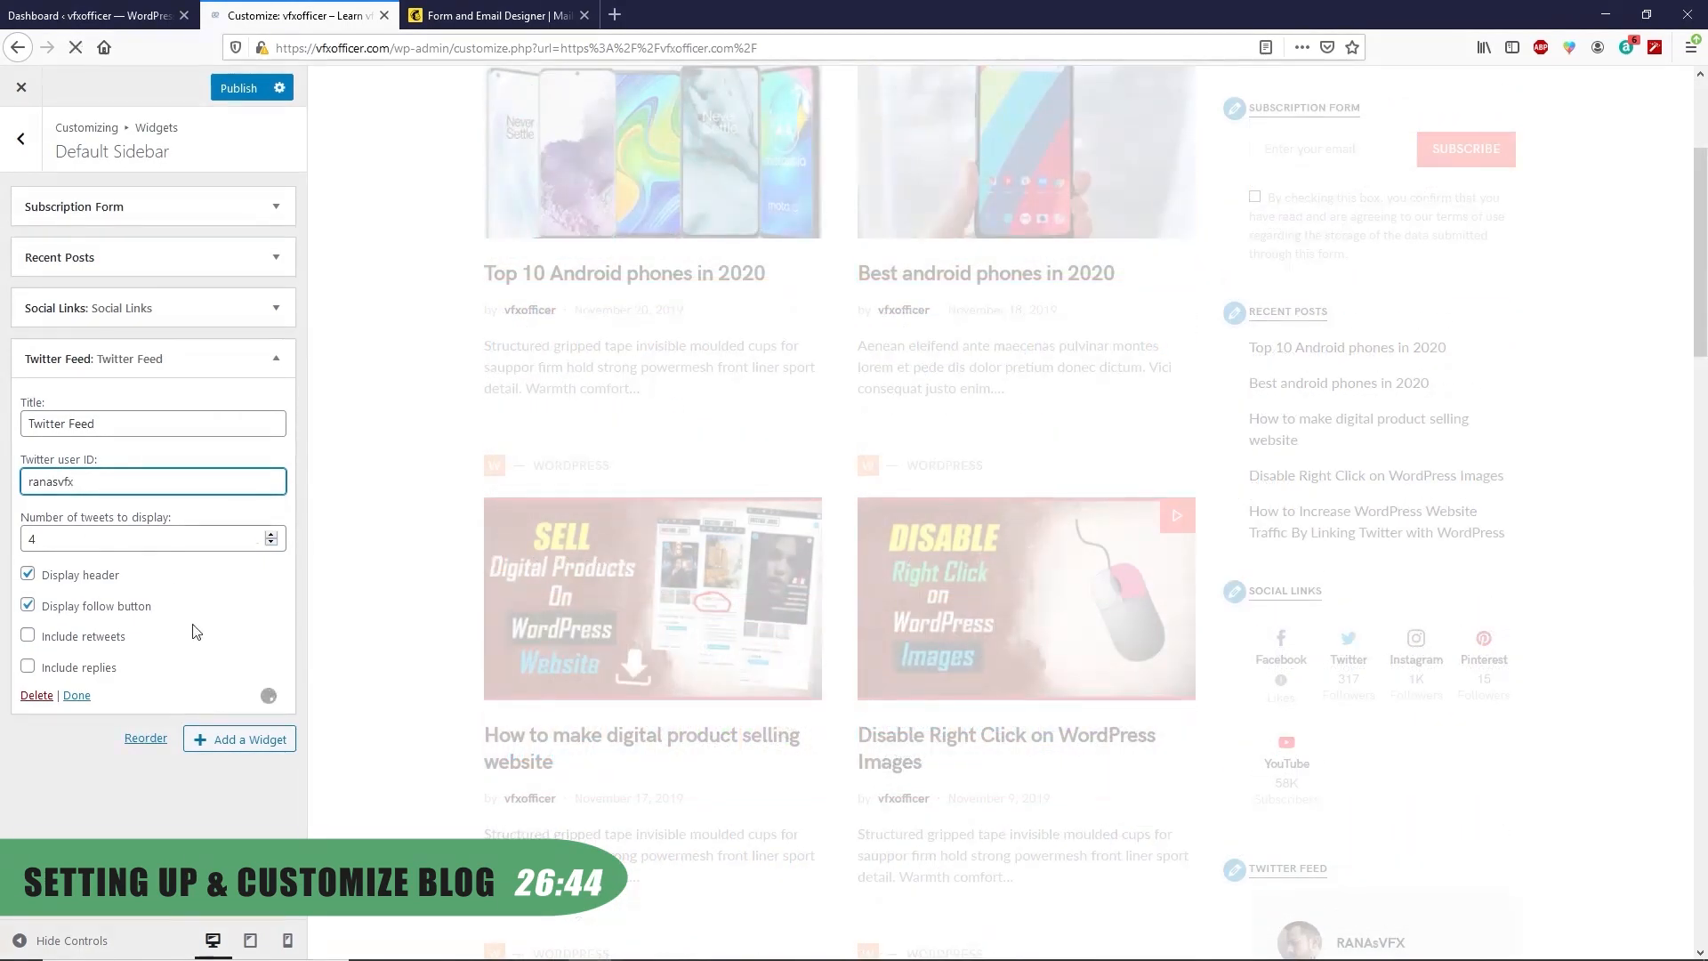
pyautogui.click(76, 695)
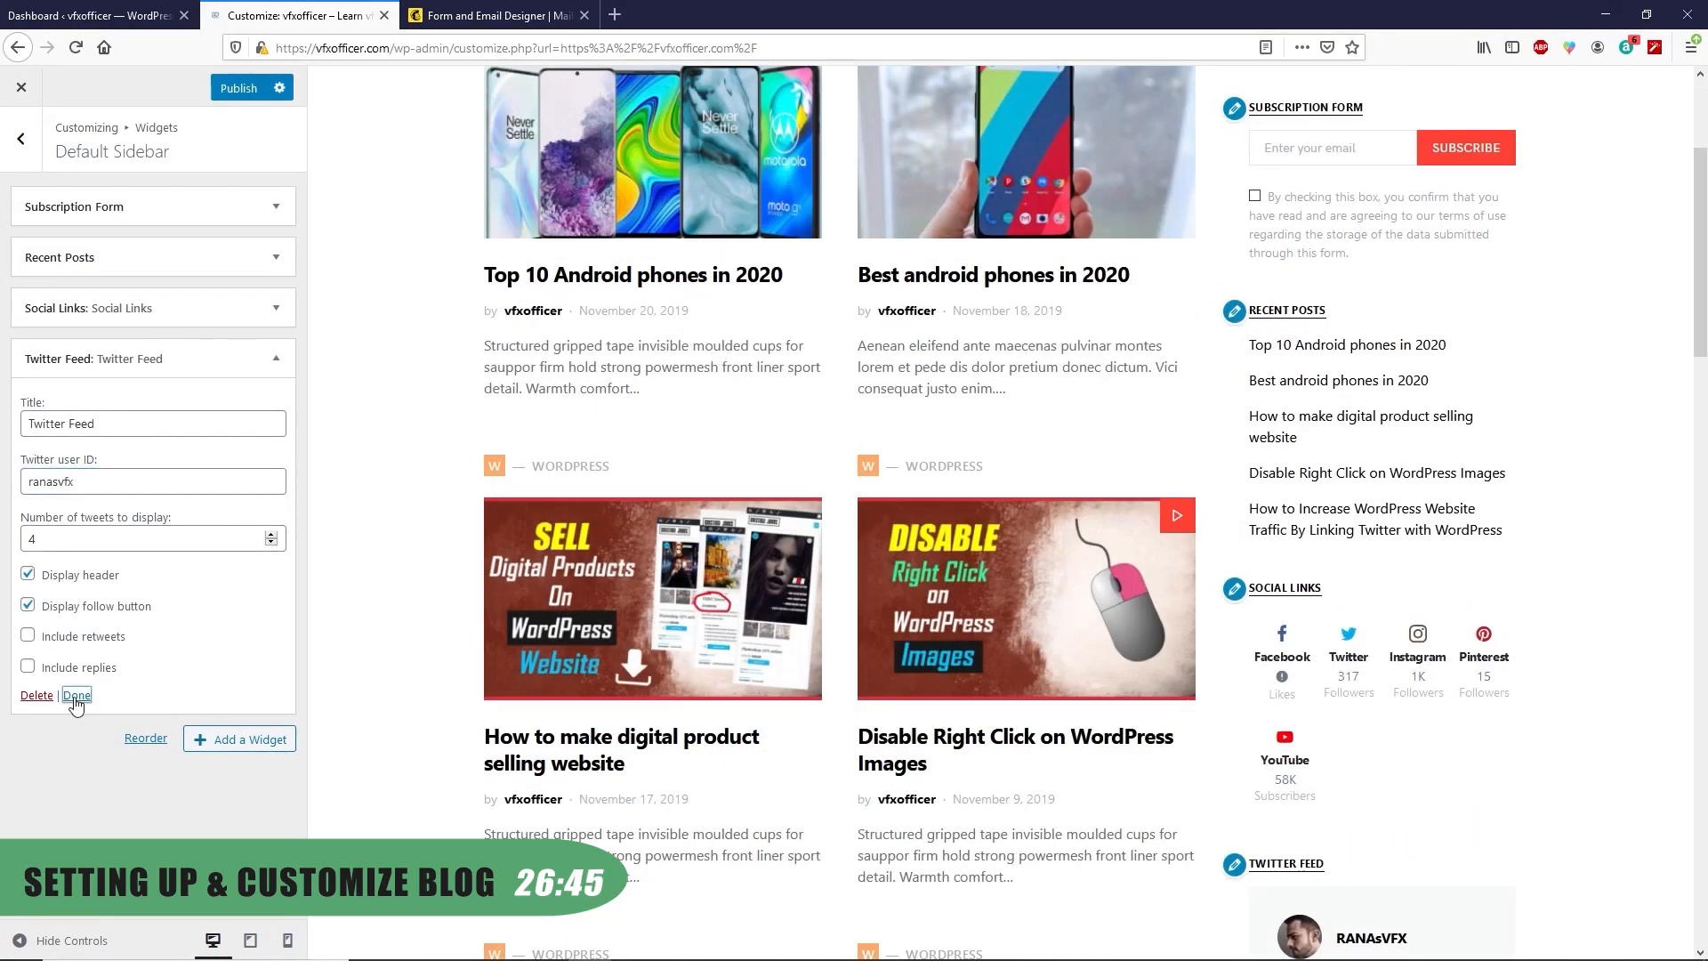
# Try moving the Recent Posts widget lower in the Default Sidebar
pyautogui.click(120, 358)
pyautogui.moveTo(106, 257); pyautogui.dragTo(232, 264)
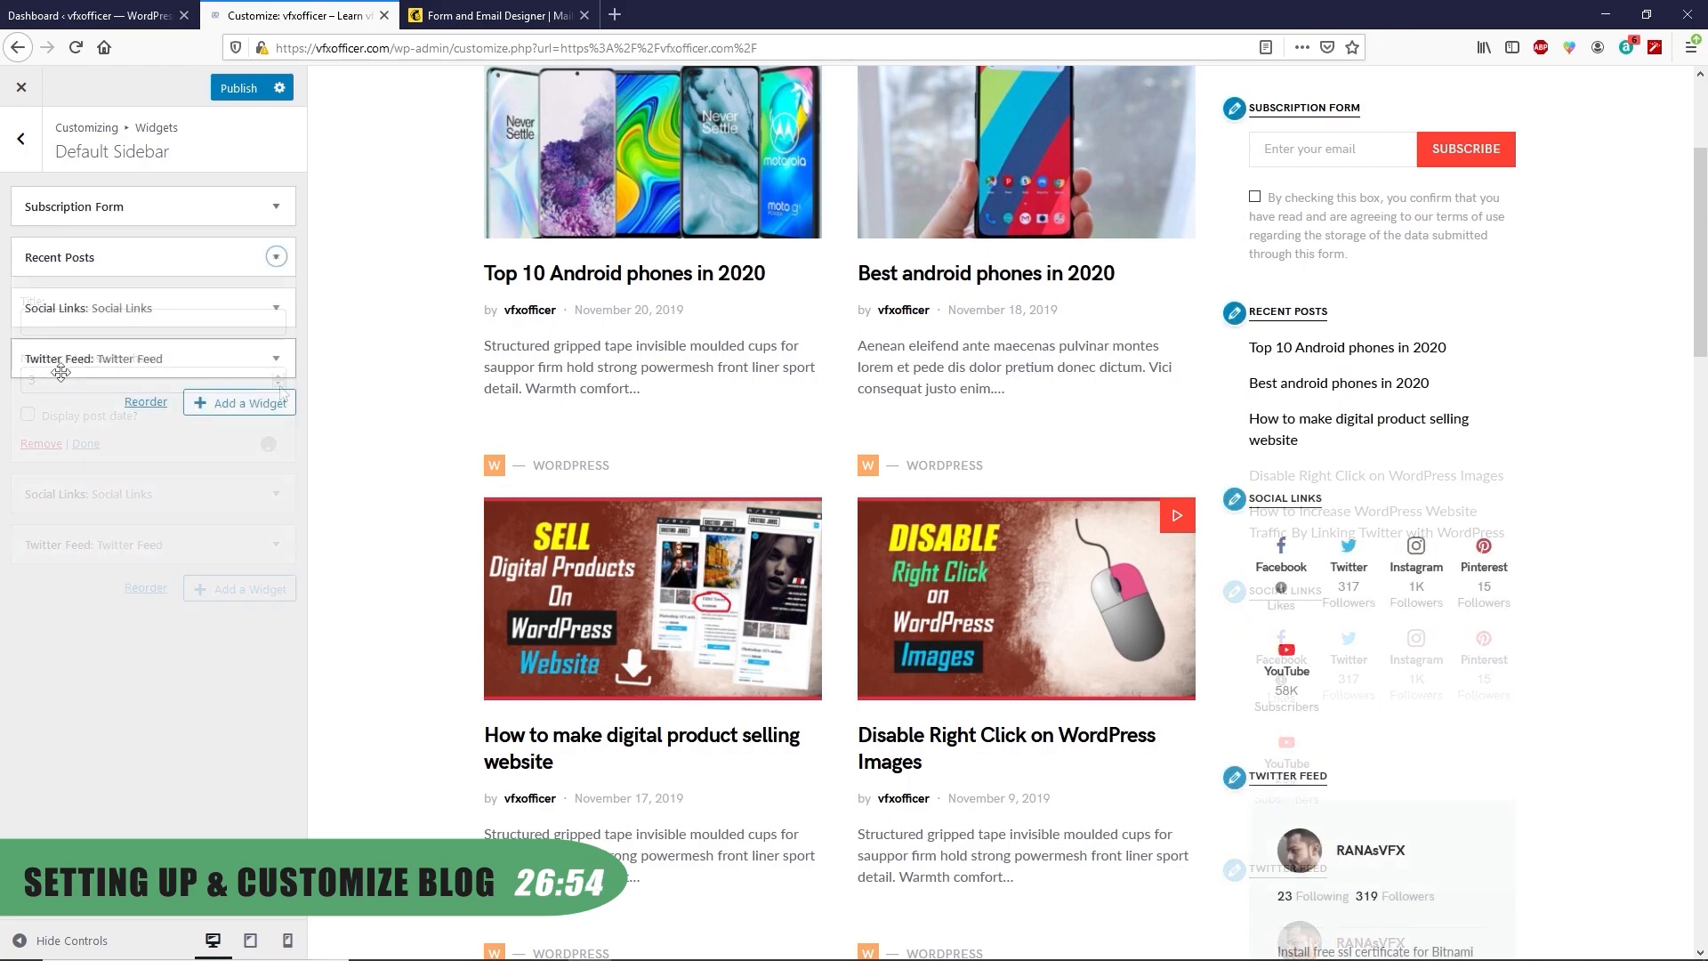
pyautogui.click(241, 402)
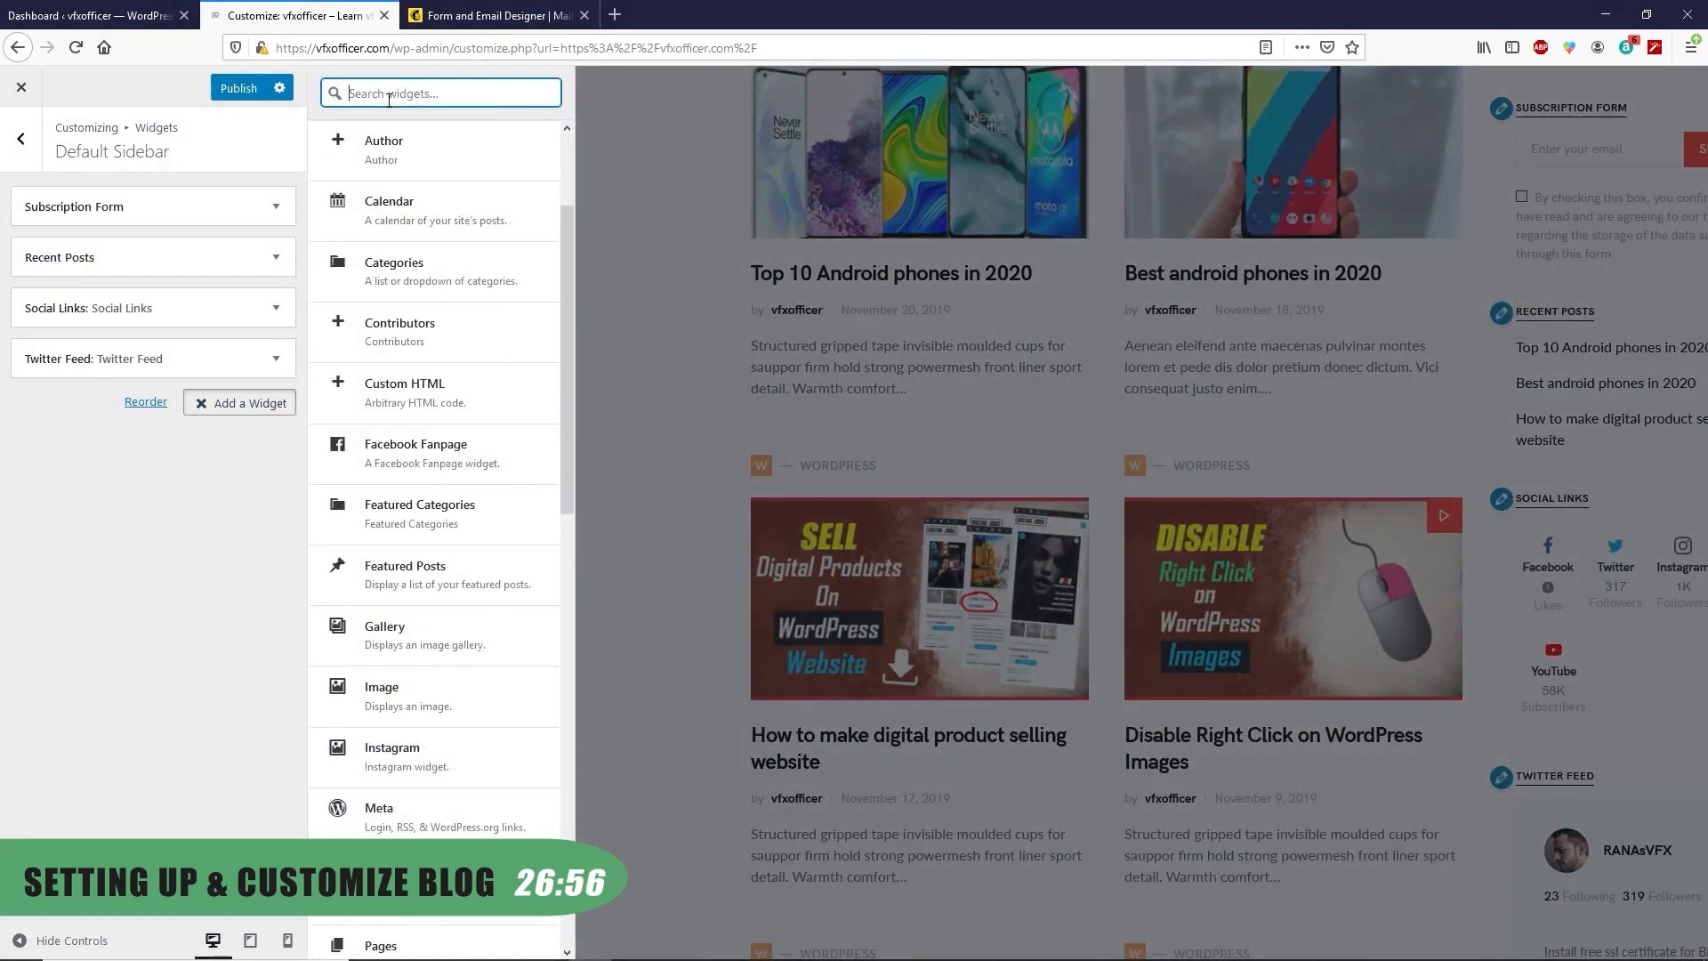
# Add a Facebook Fanpage widget with the pasted Facebook page URL and publish the widget changes
pyautogui.write('face')
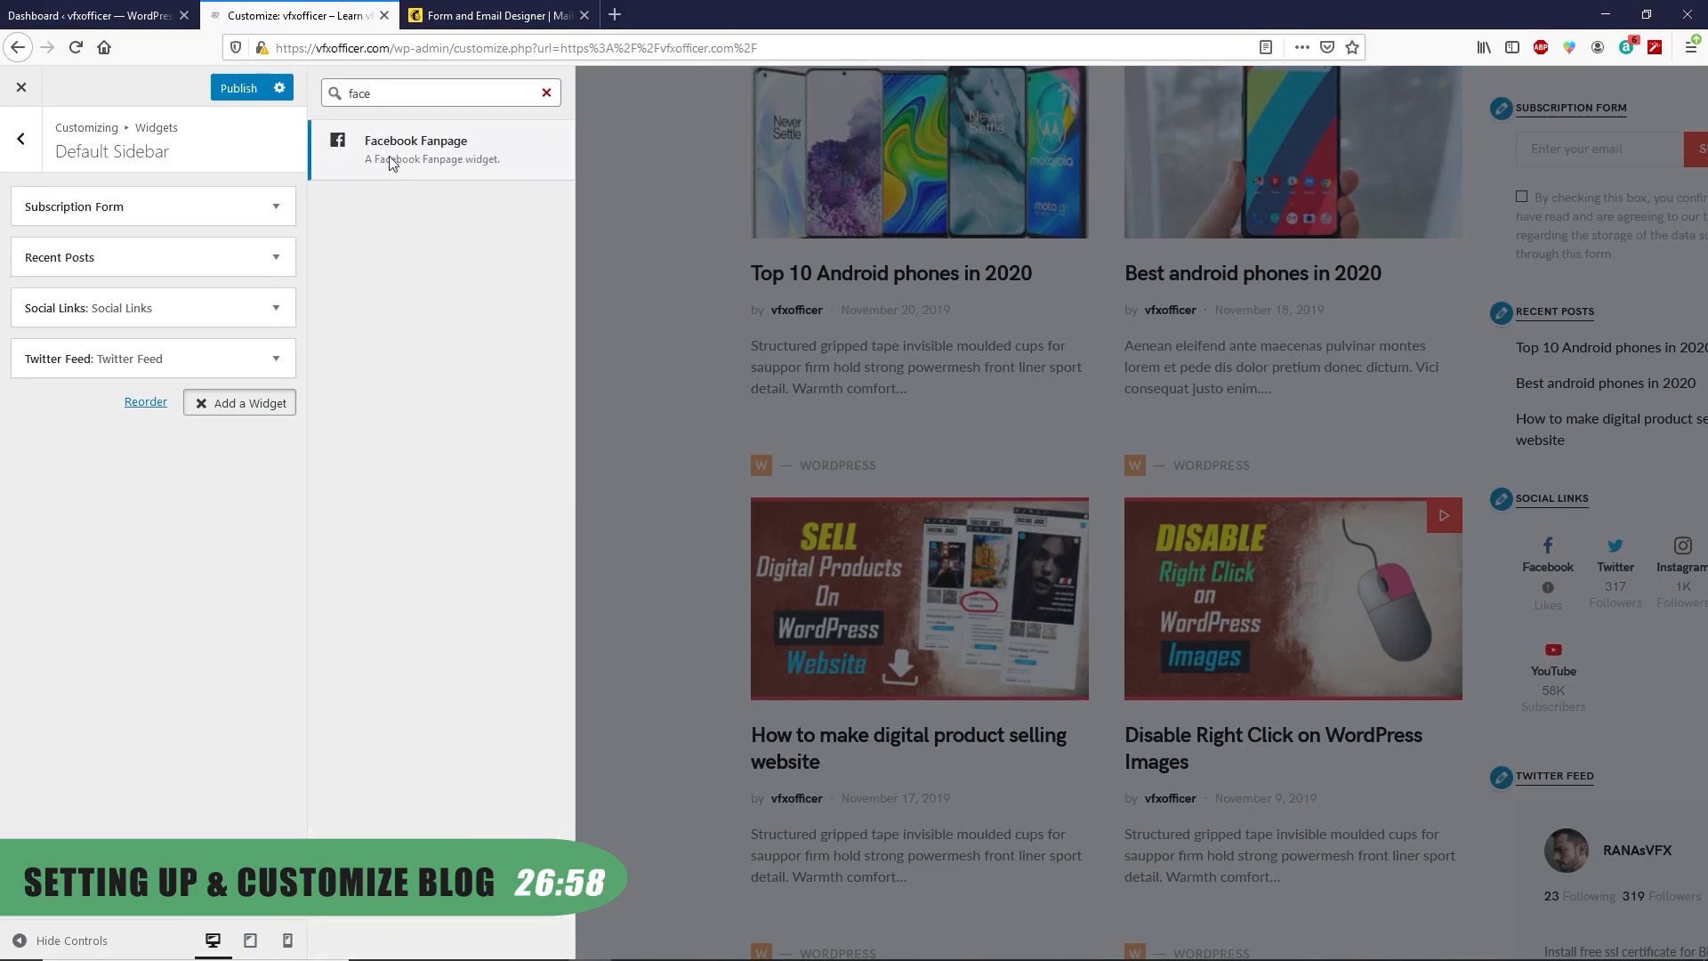
pyautogui.click(388, 156)
pyautogui.click(128, 528)
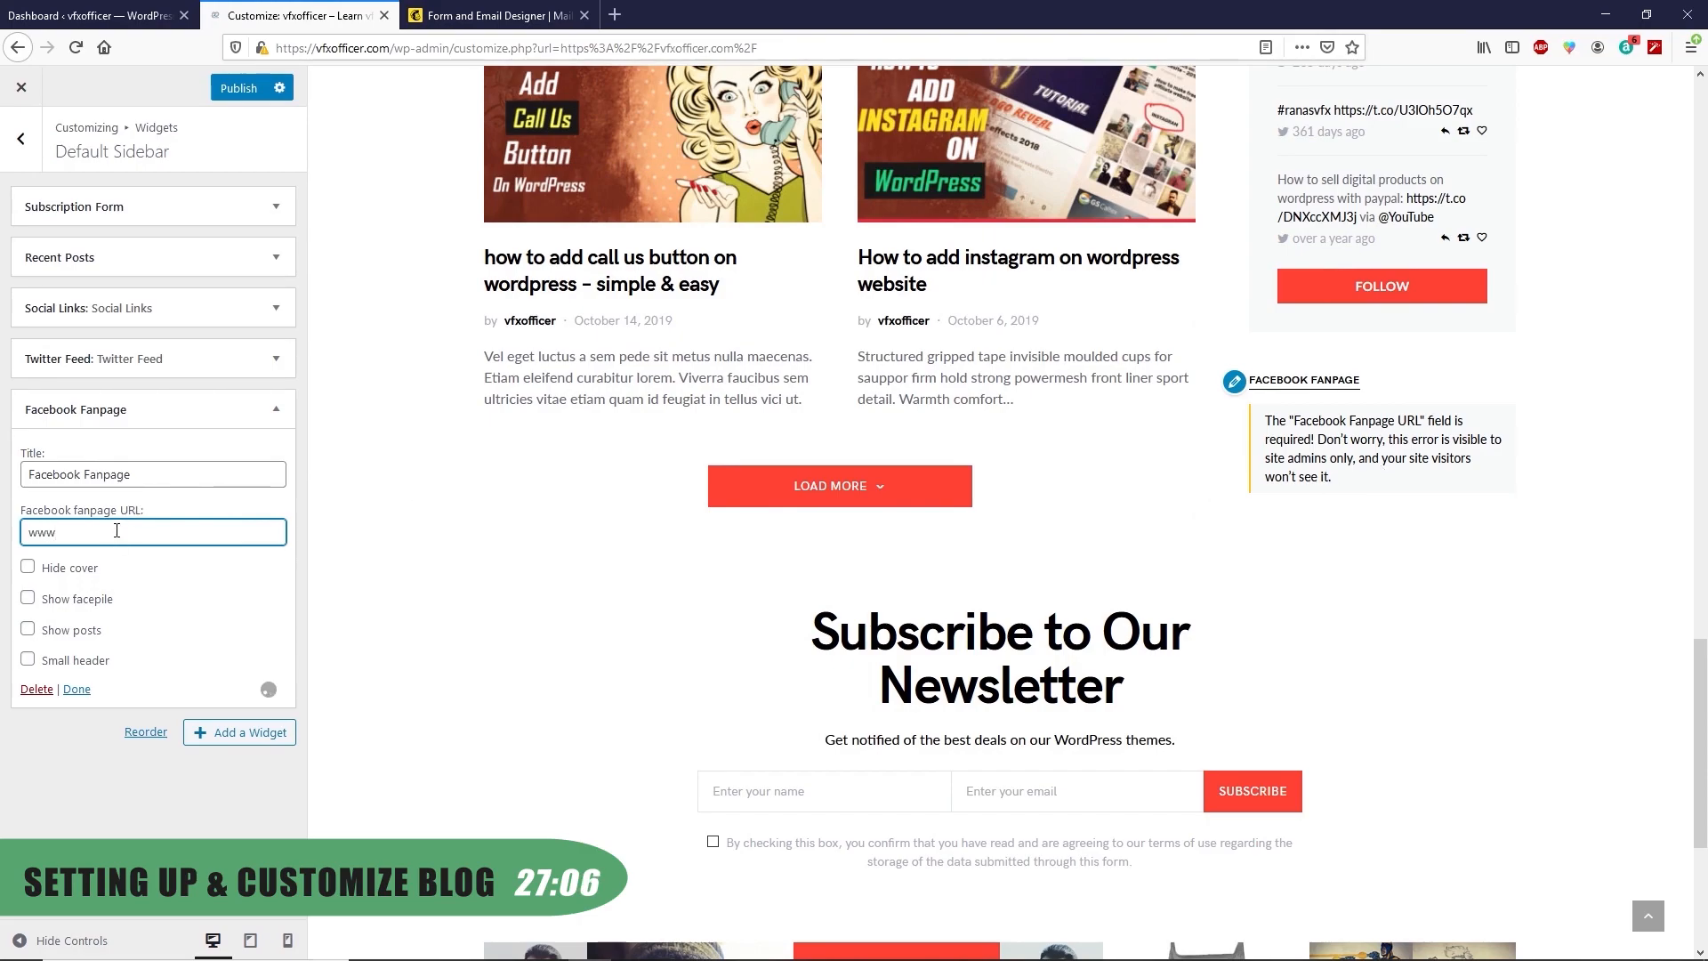
pyautogui.write('.f')
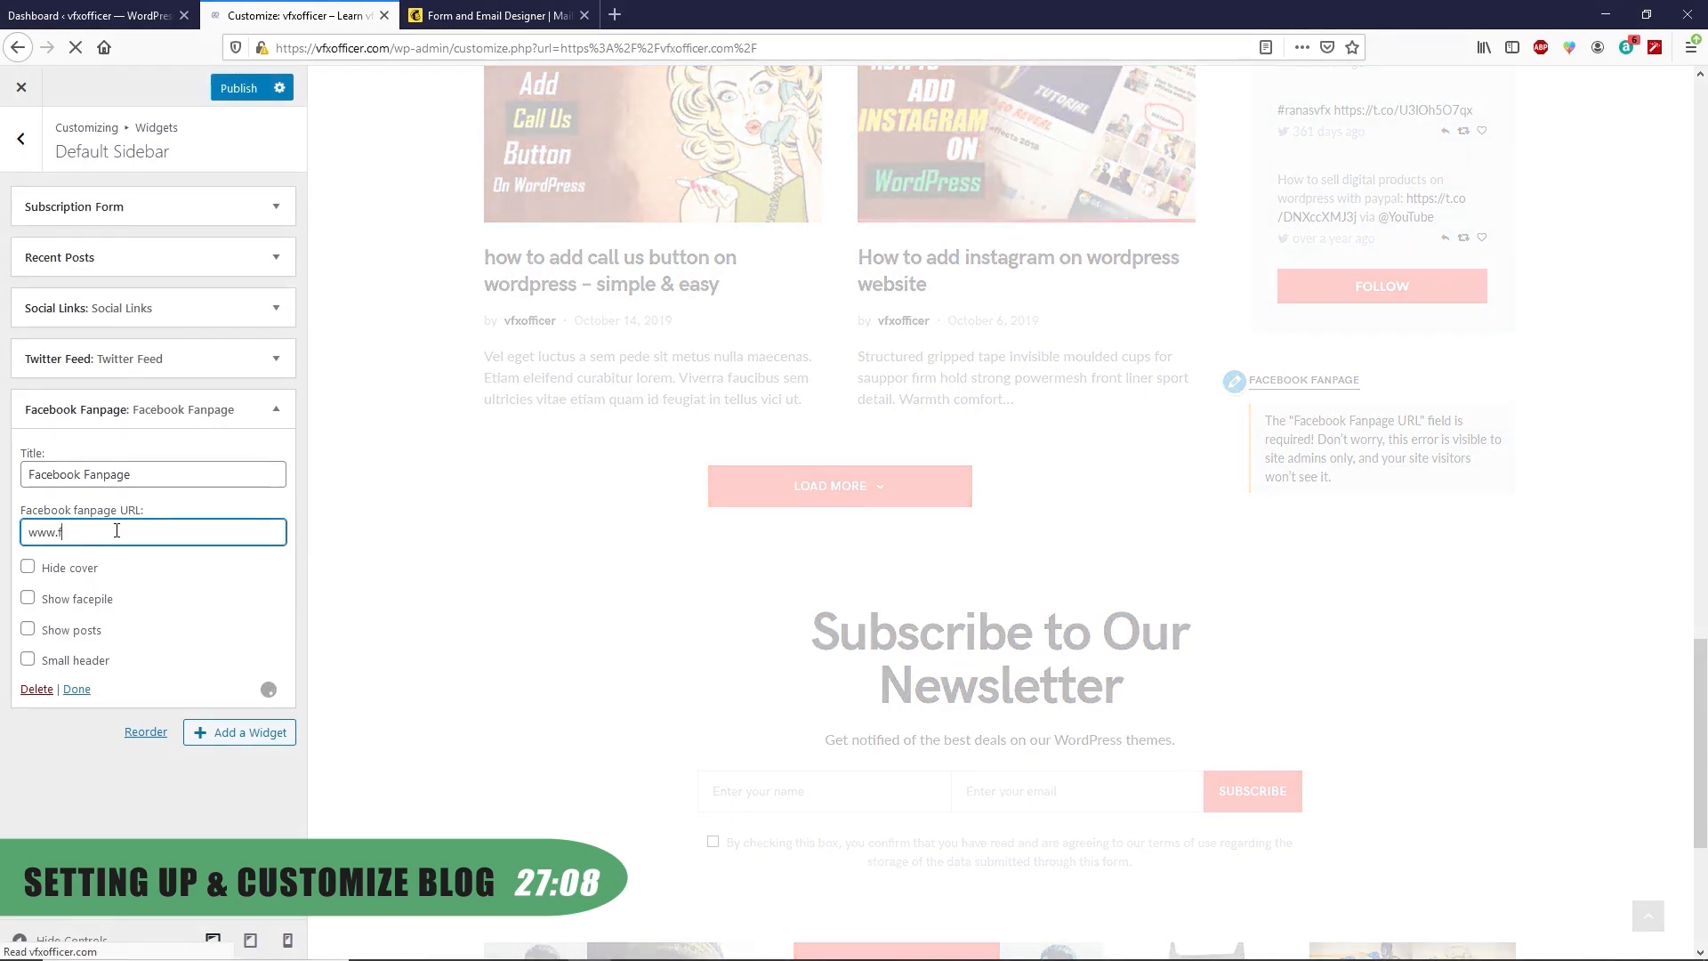
pyautogui.write('facebook.com/ranasvfx')
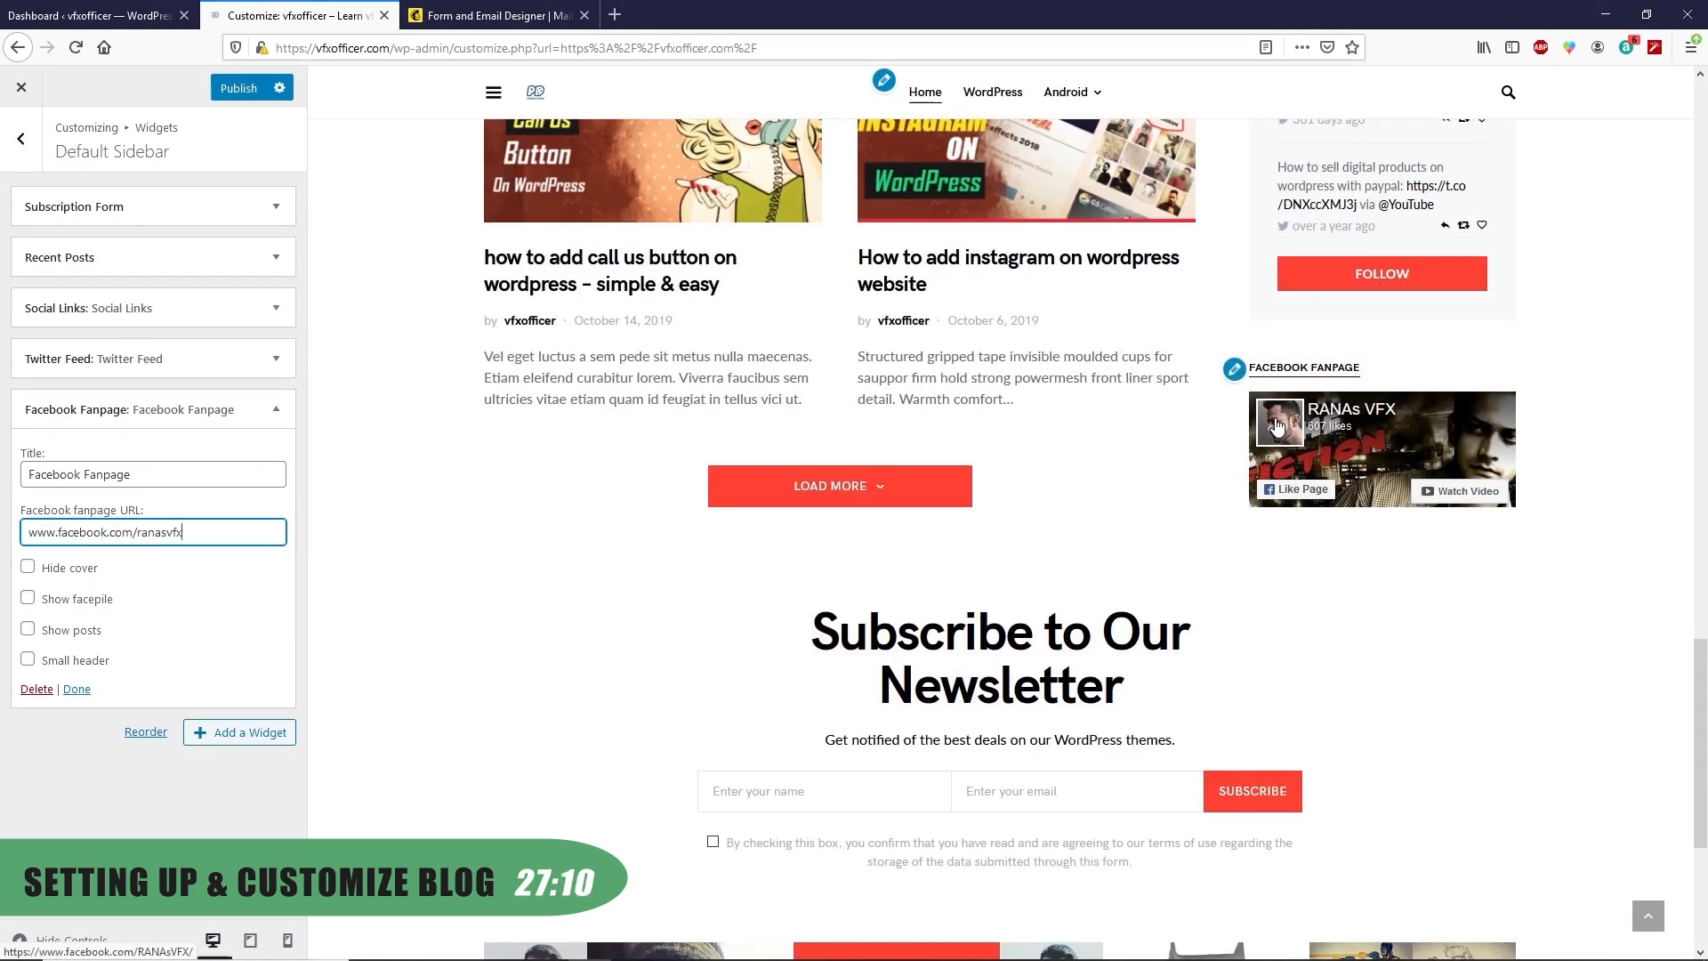
pyautogui.click(77, 689)
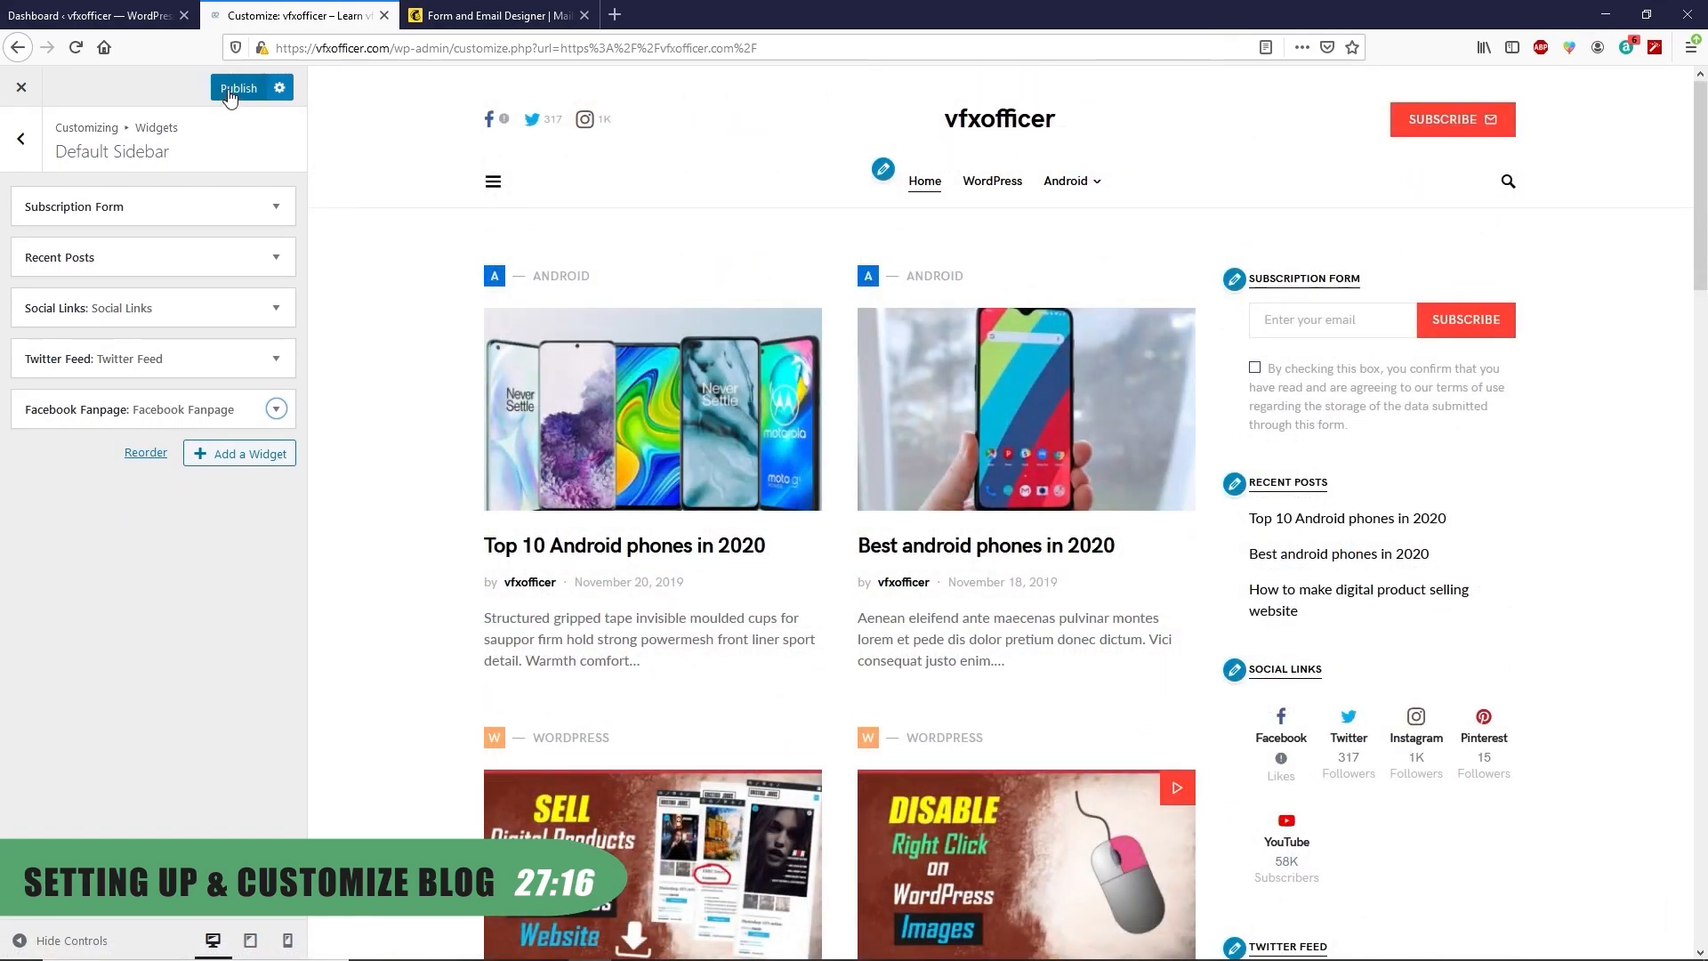
pyautogui.click(237, 88)
pyautogui.click(19, 144)
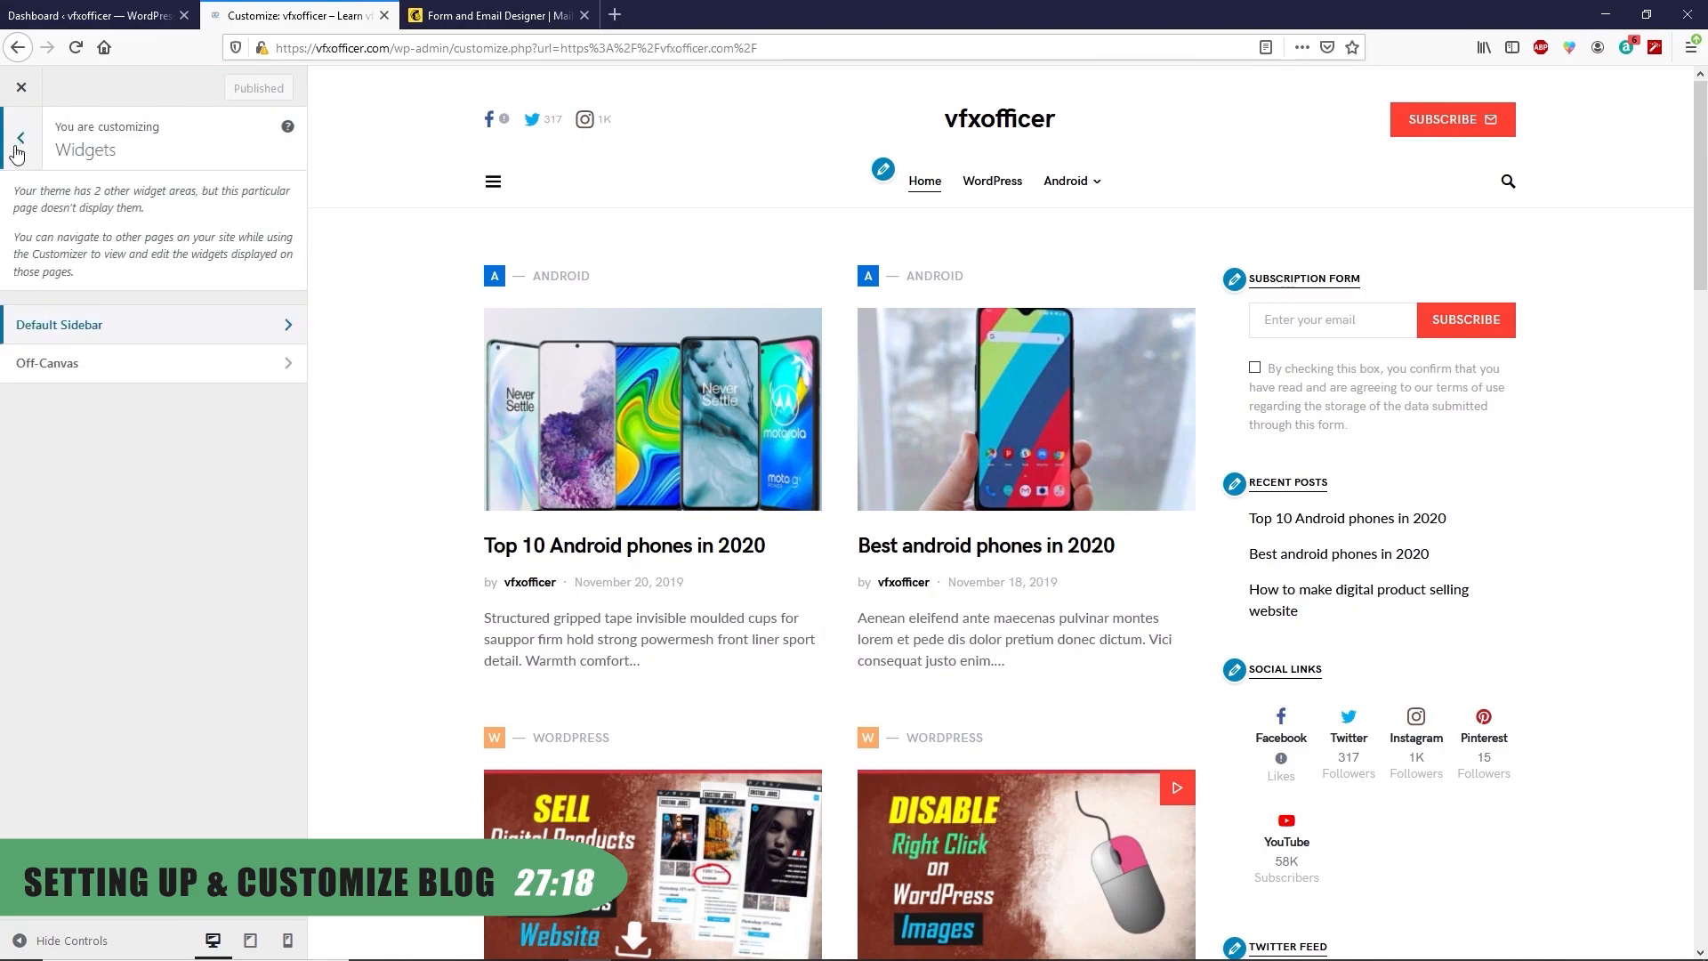
# Remove the Archives, Categories and Meta widgets from the Off-Canvas widget area
pyautogui.click(67, 365)
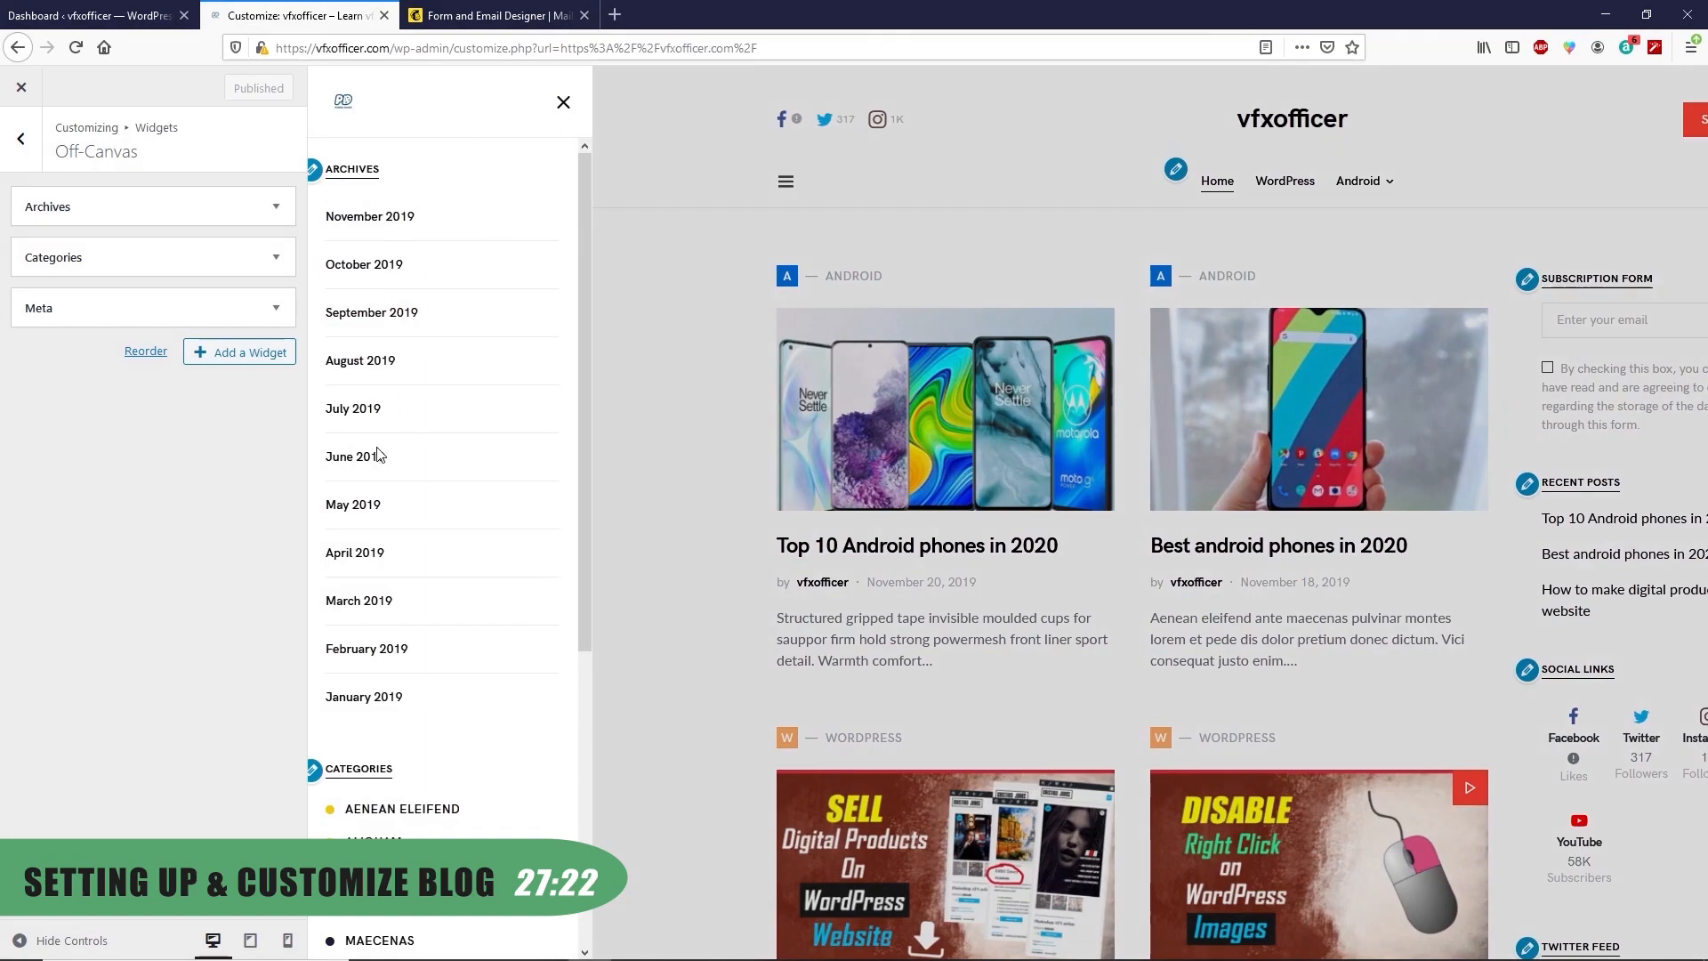
pyautogui.click(222, 206)
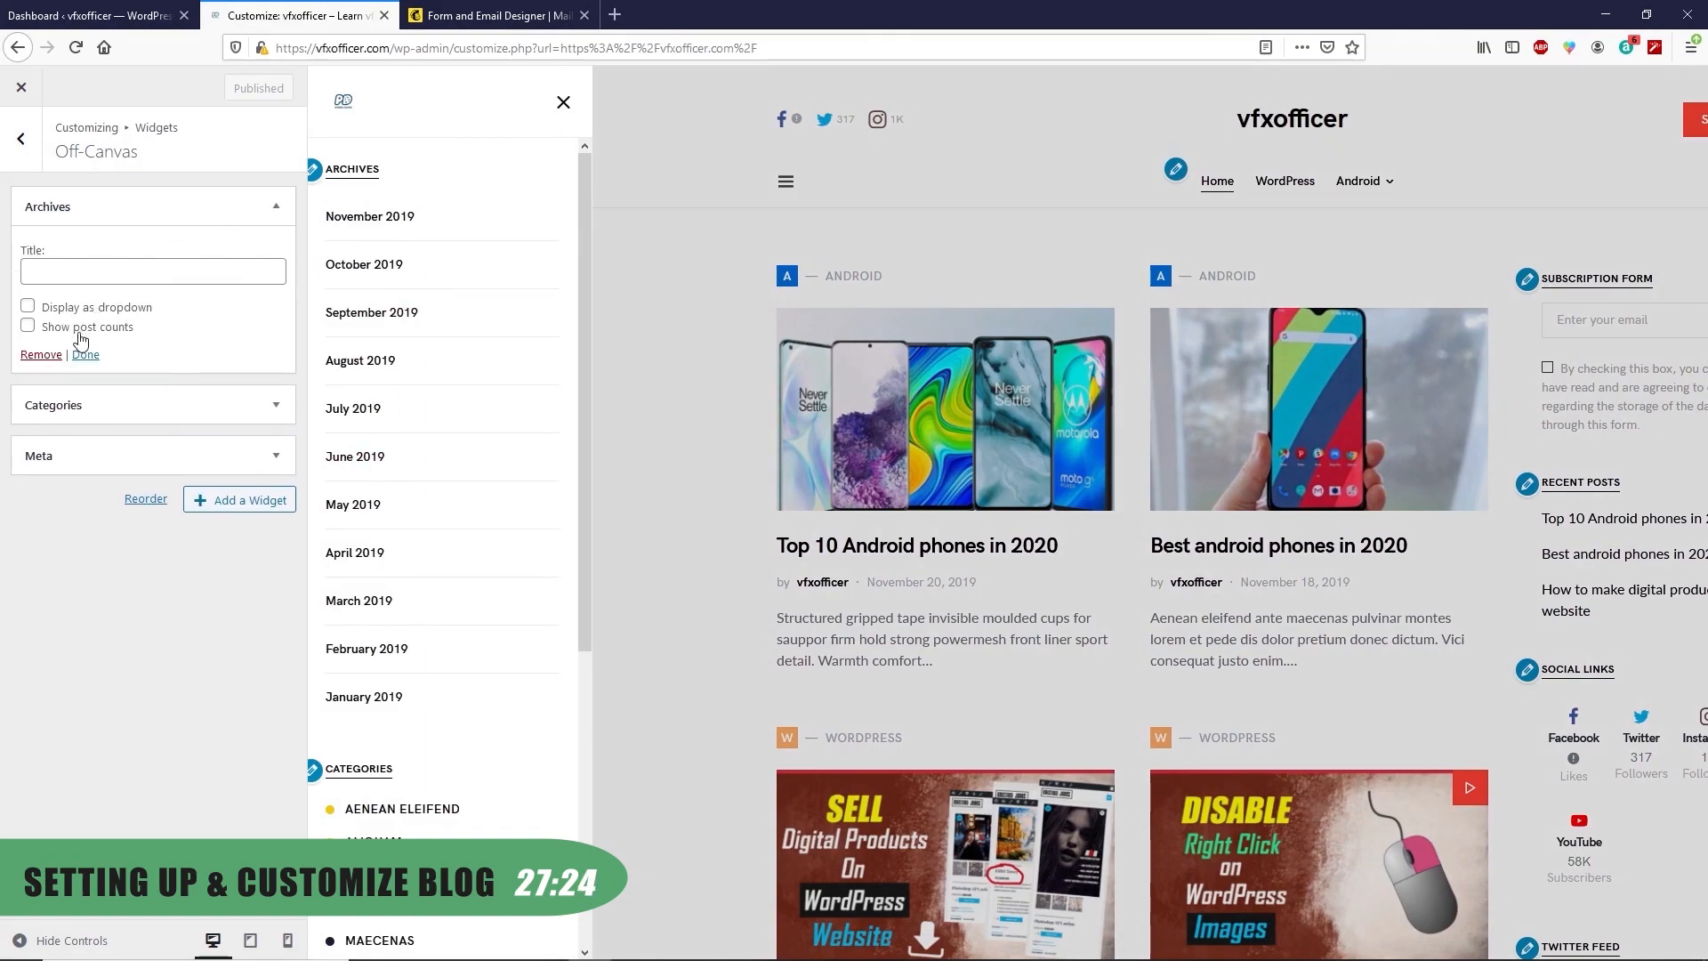
pyautogui.click(41, 354)
pyautogui.click(117, 208)
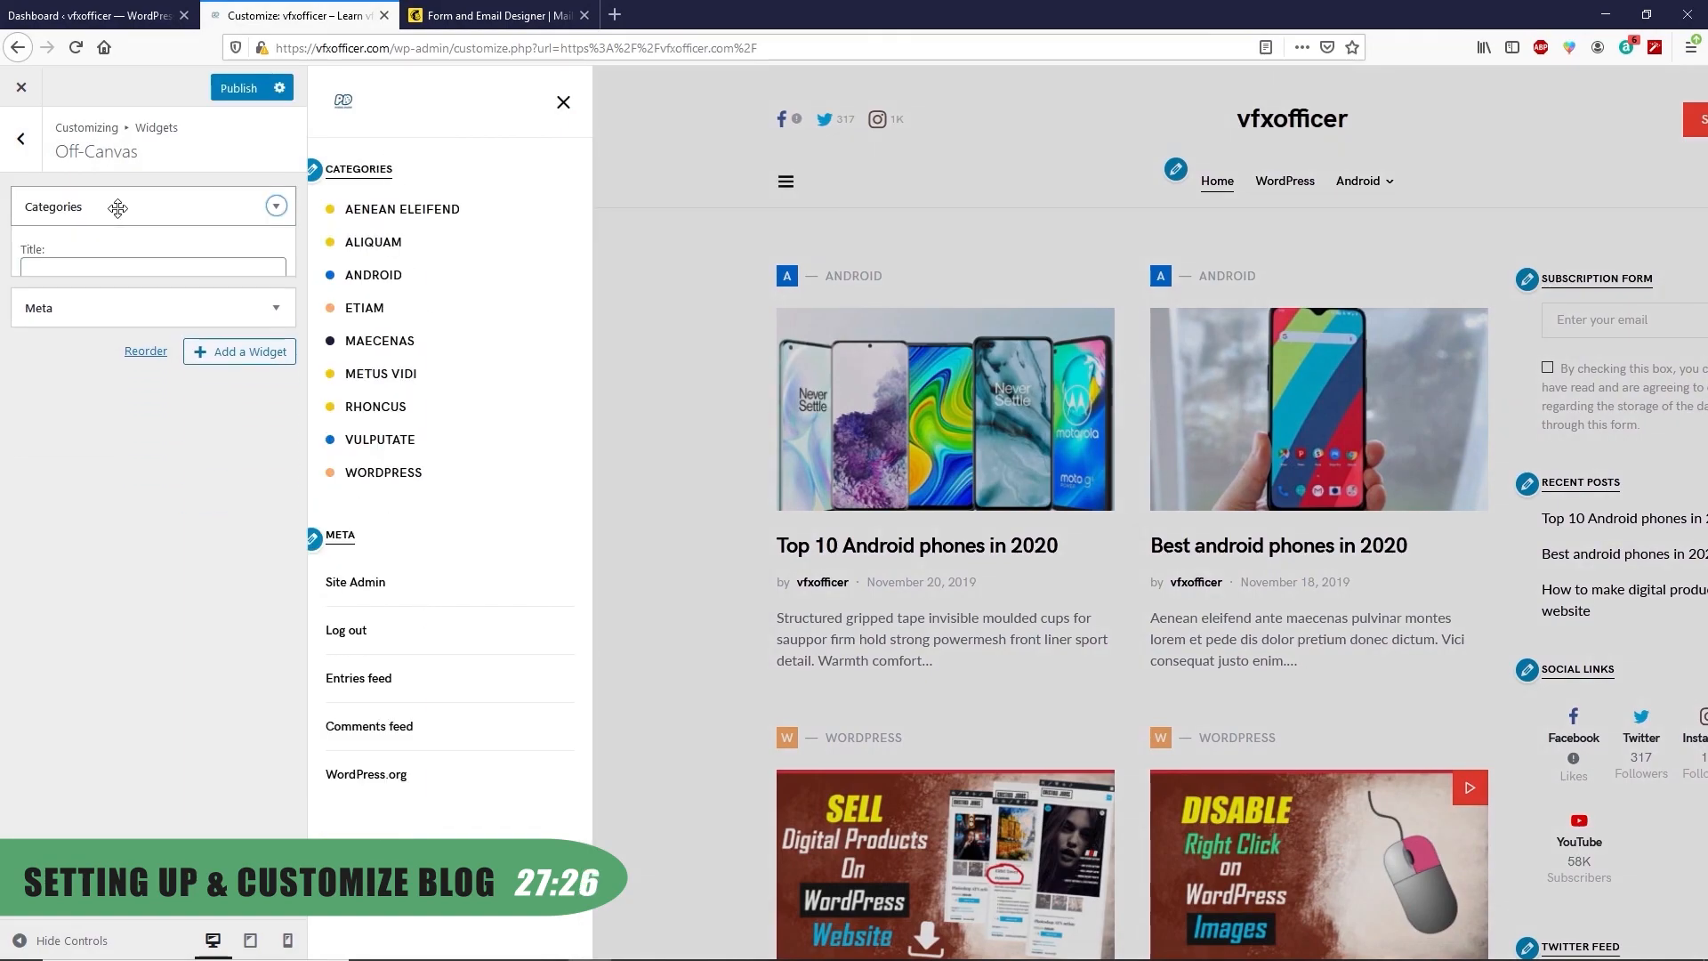
pyautogui.click(41, 373)
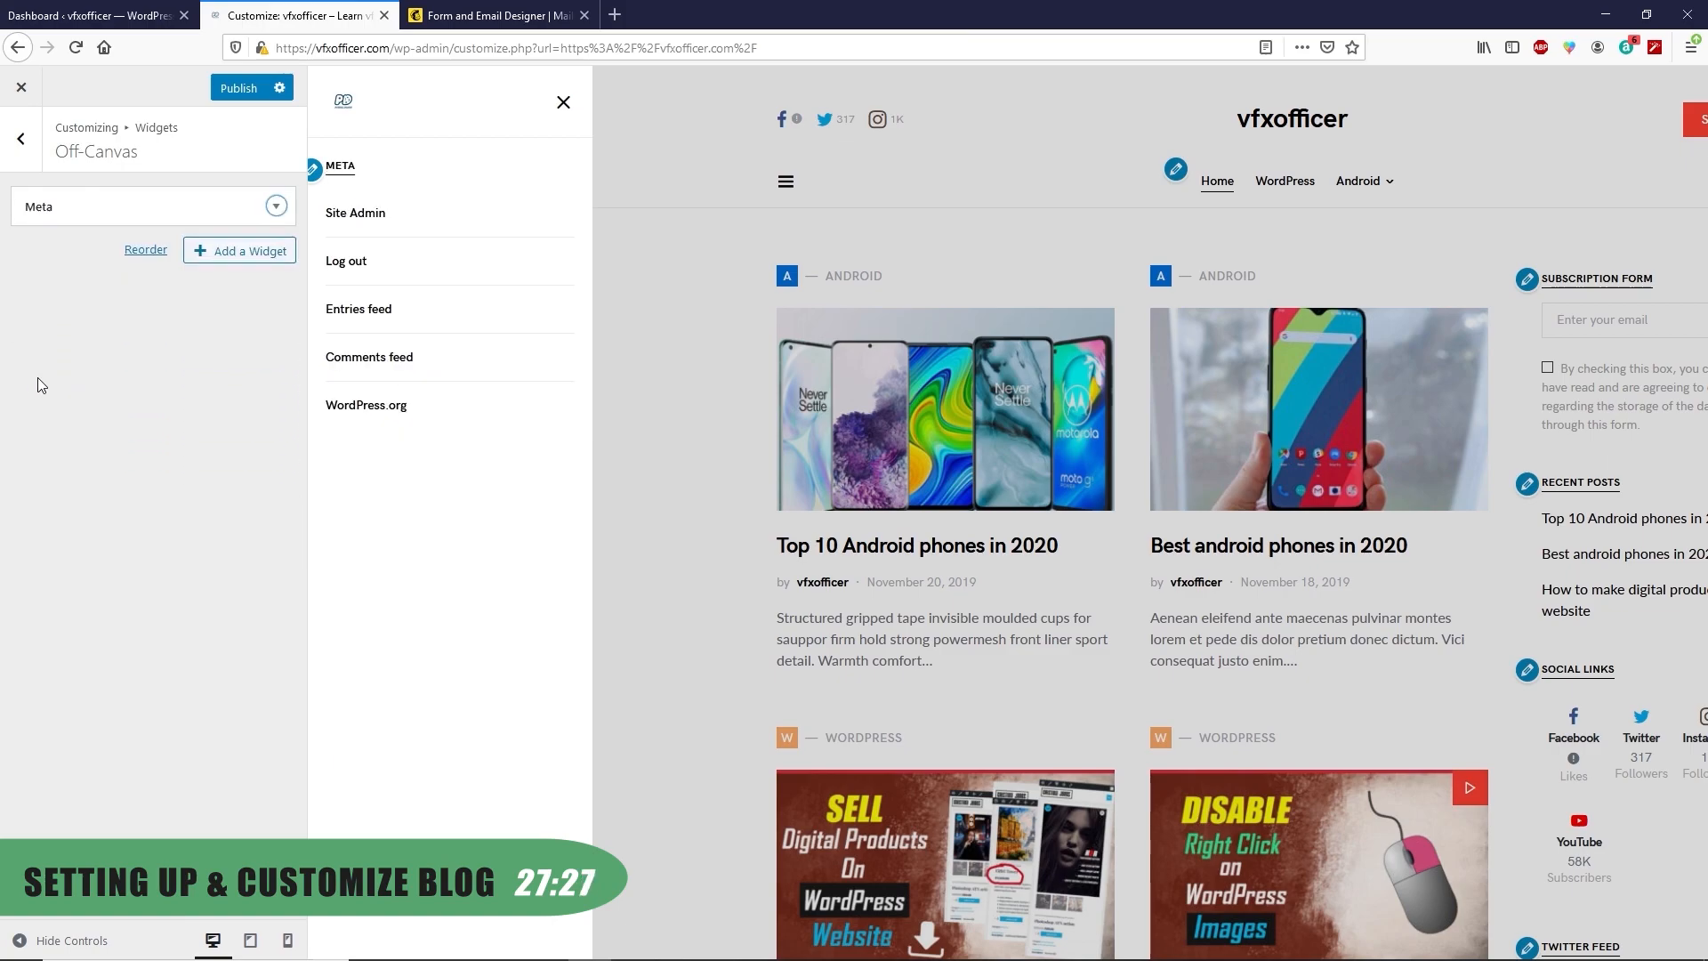
pyautogui.click(124, 208)
pyautogui.click(40, 305)
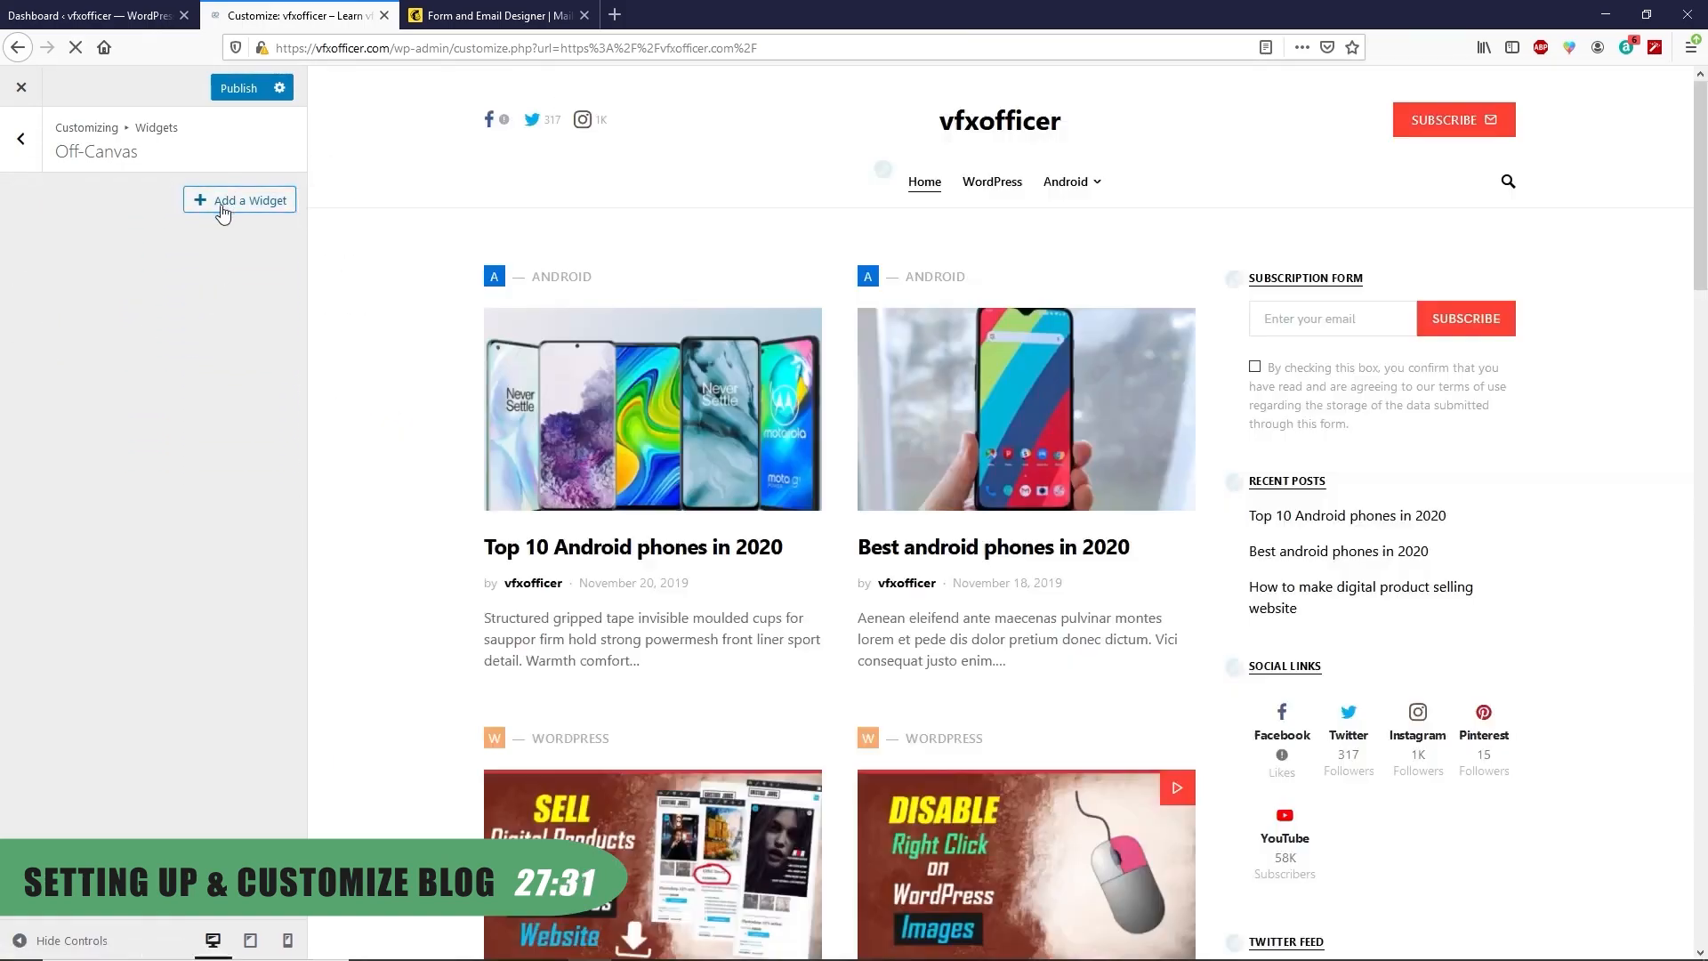
# Set up an off-canvas Social Links widget: 4 columns, Bold colours, titled 'Follow me'
pyautogui.click(230, 198)
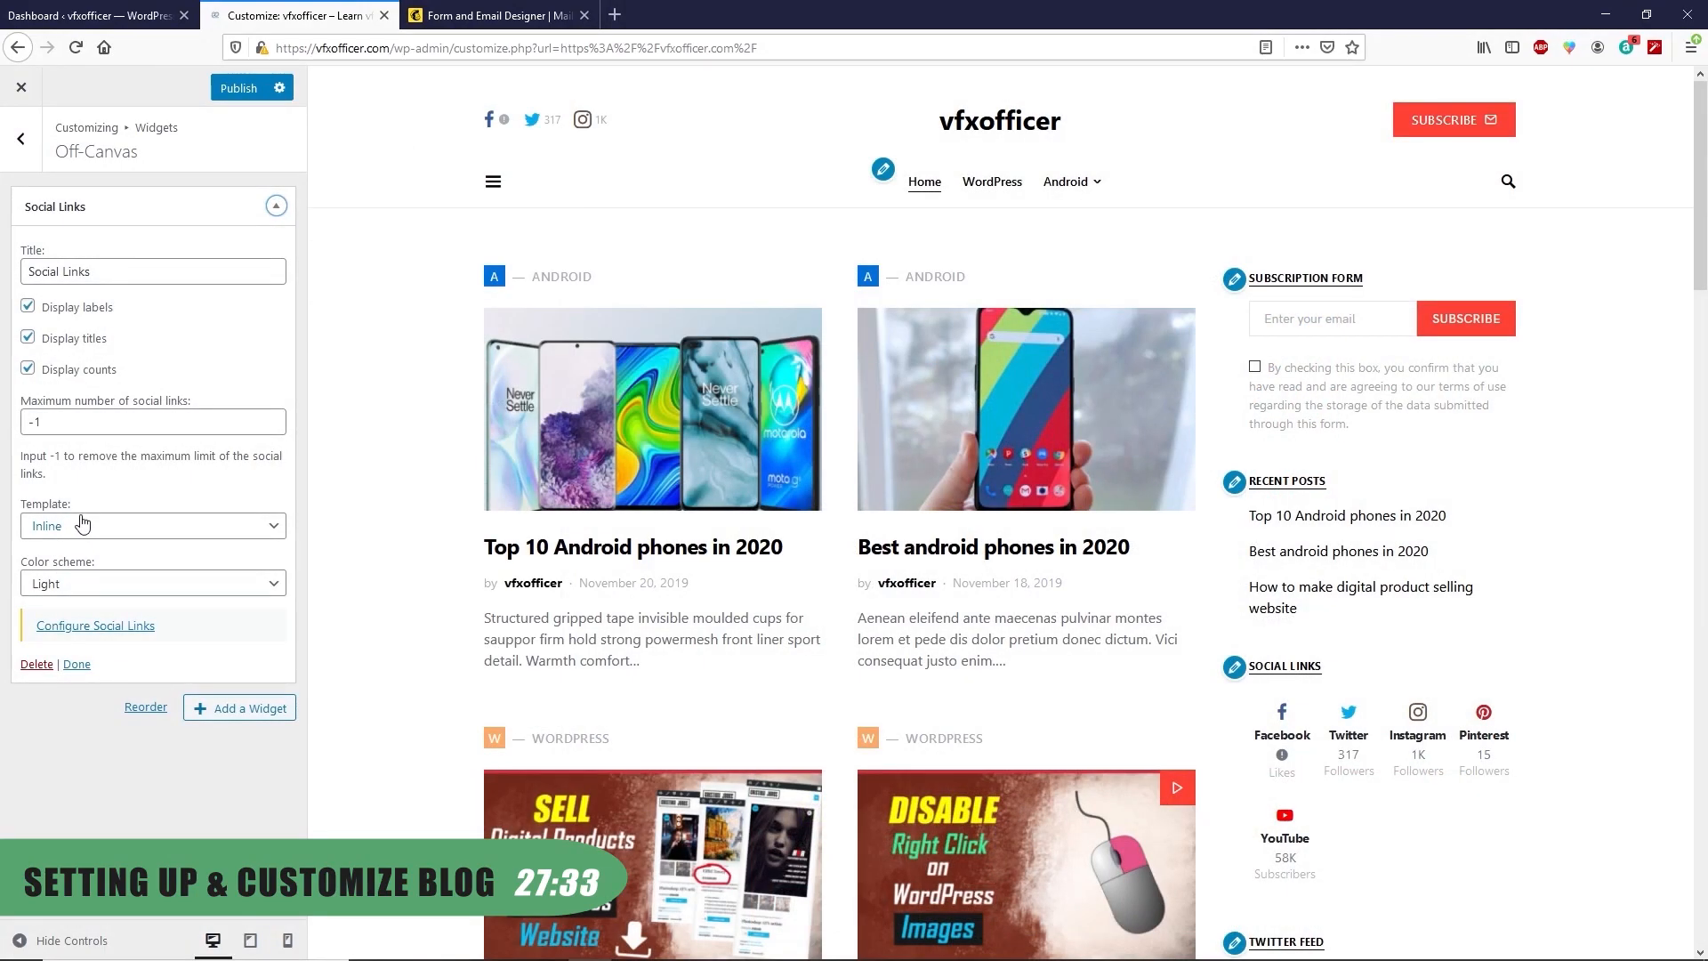
pyautogui.click(73, 526)
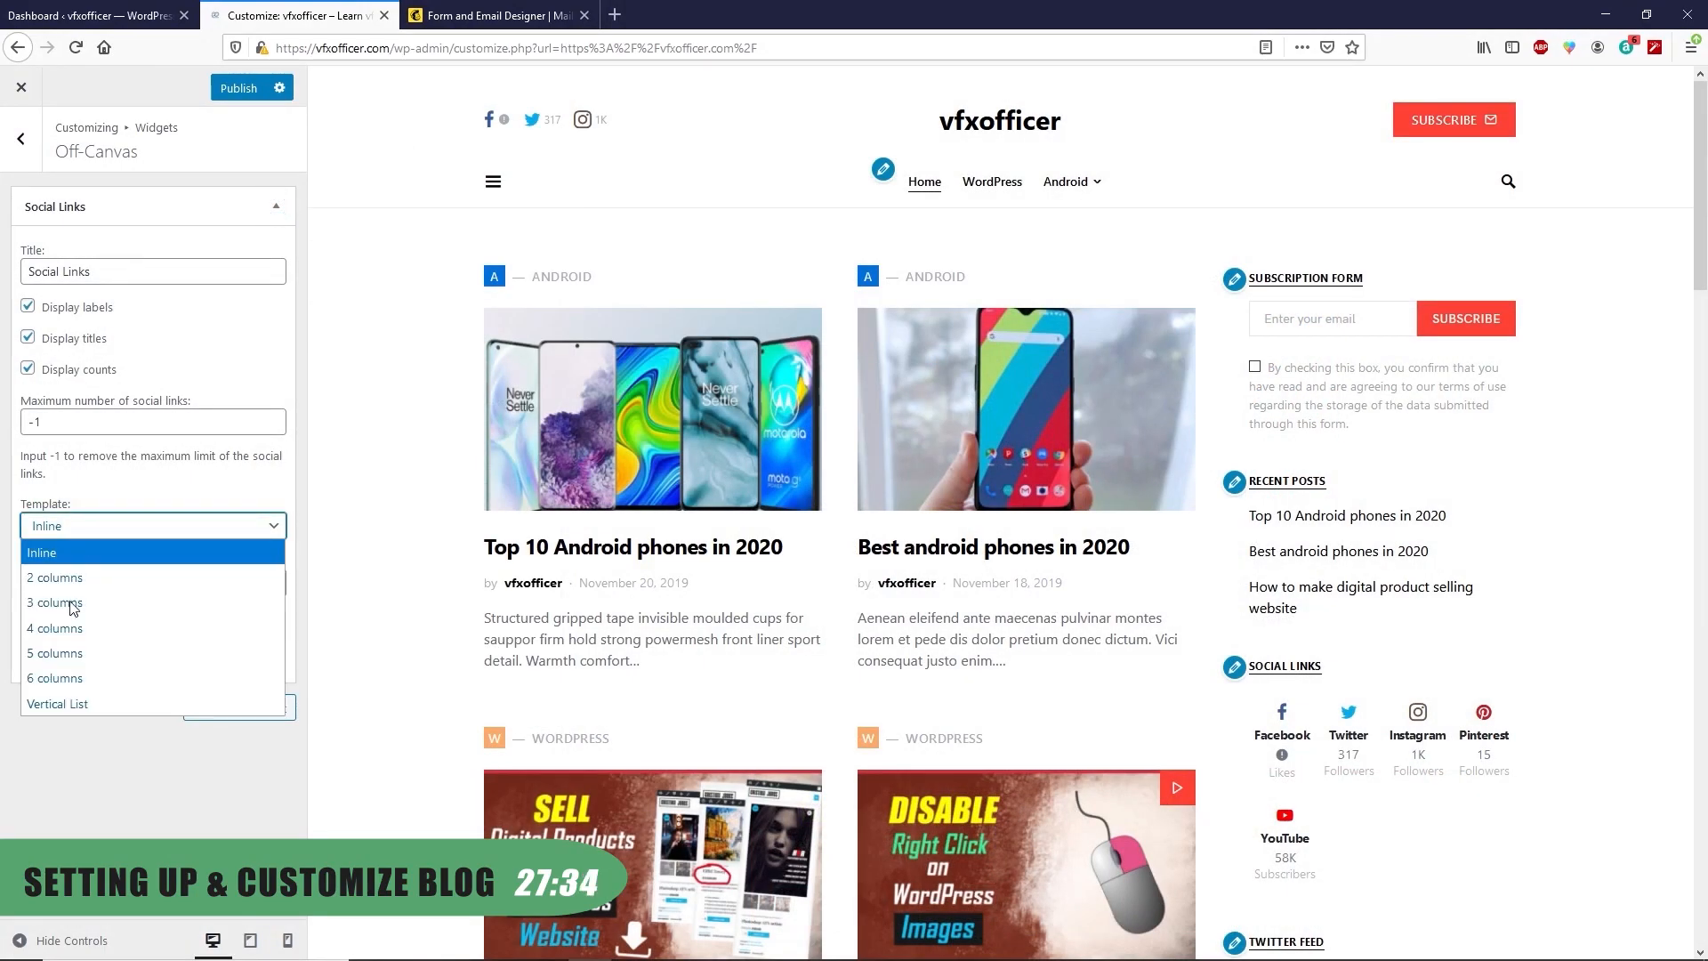
pyautogui.click(69, 629)
pyautogui.click(98, 584)
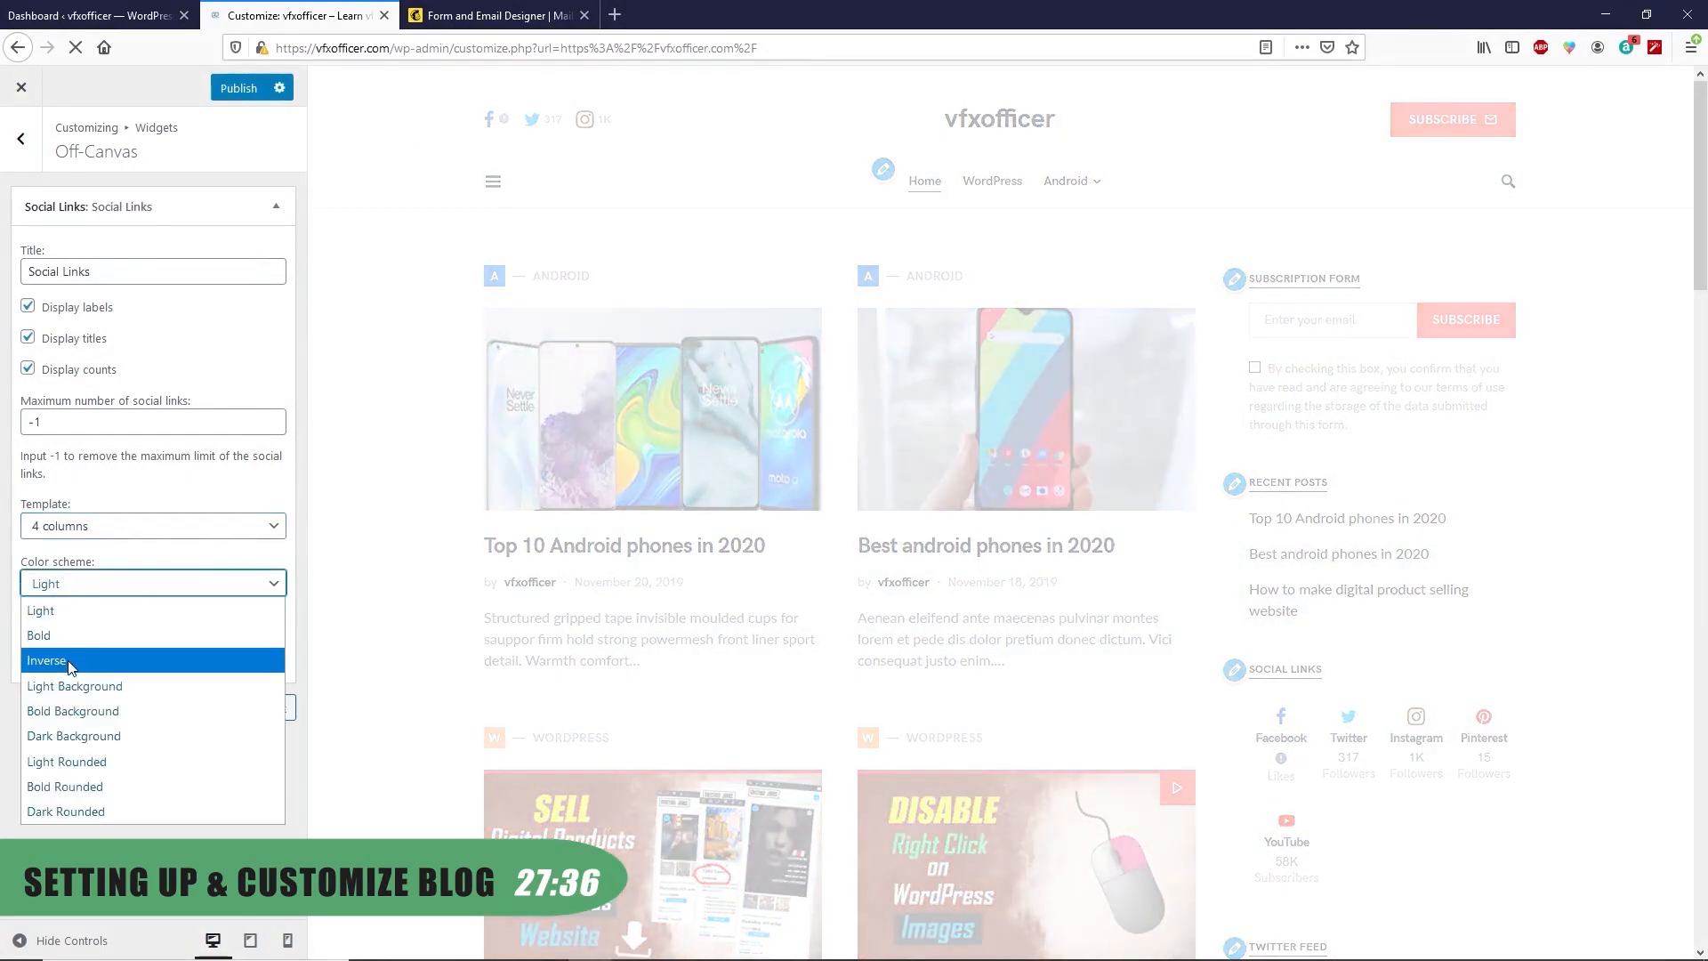
pyautogui.click(49, 636)
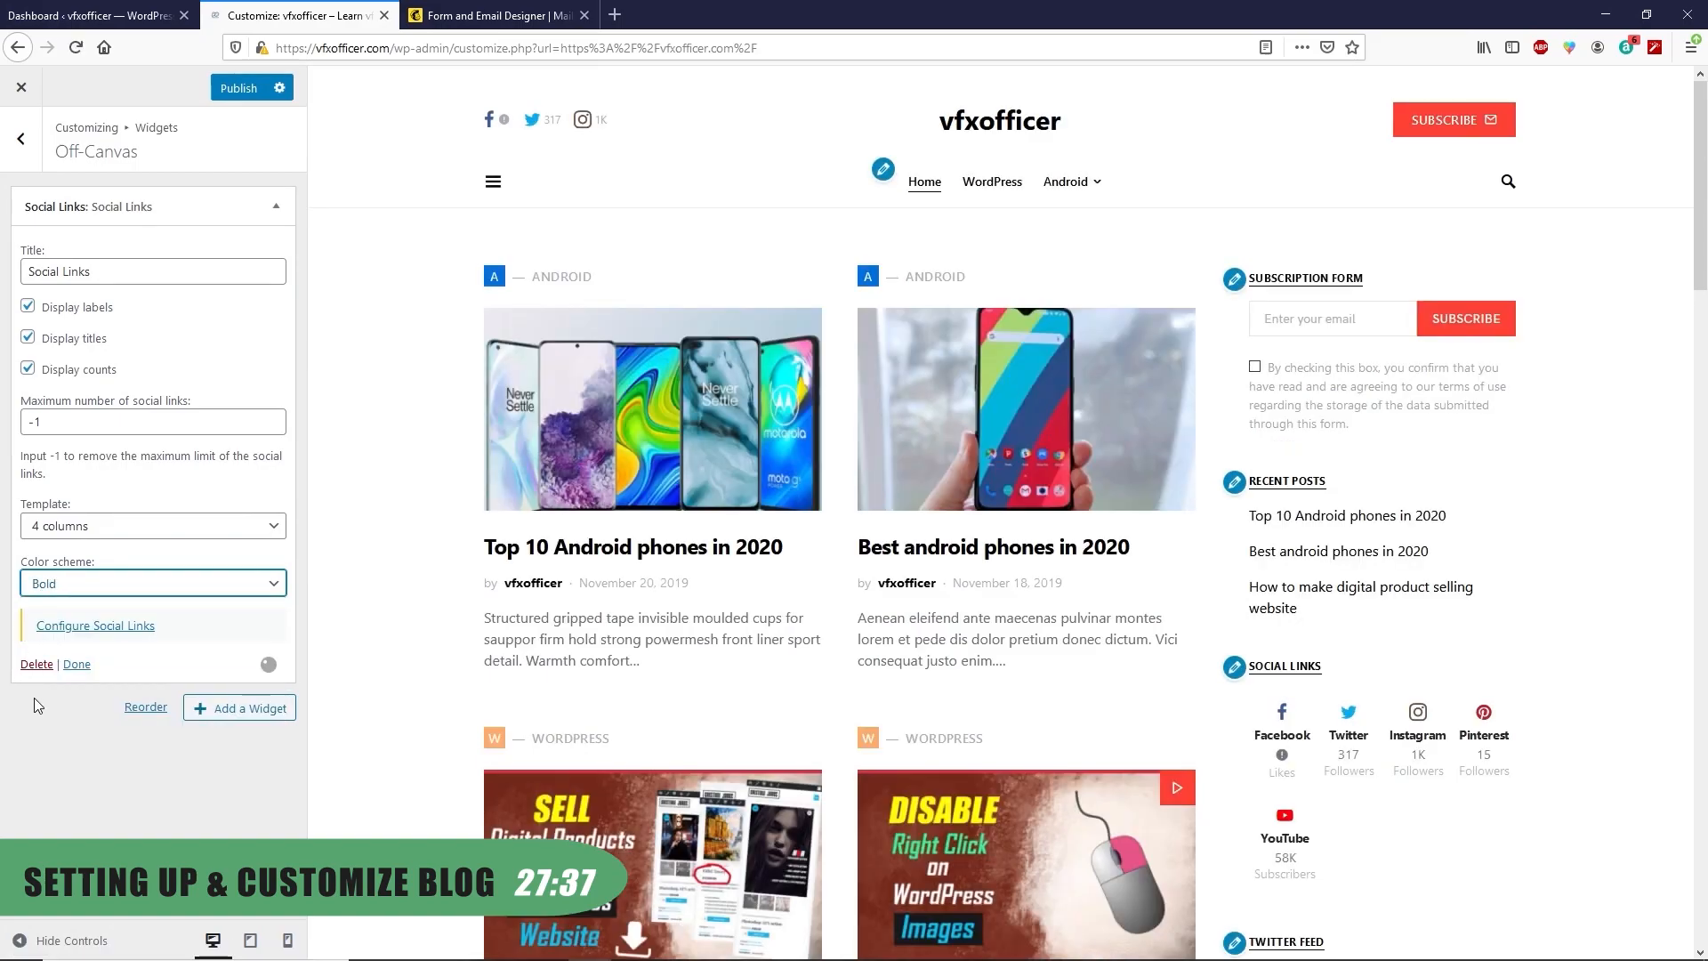
pyautogui.click(78, 667)
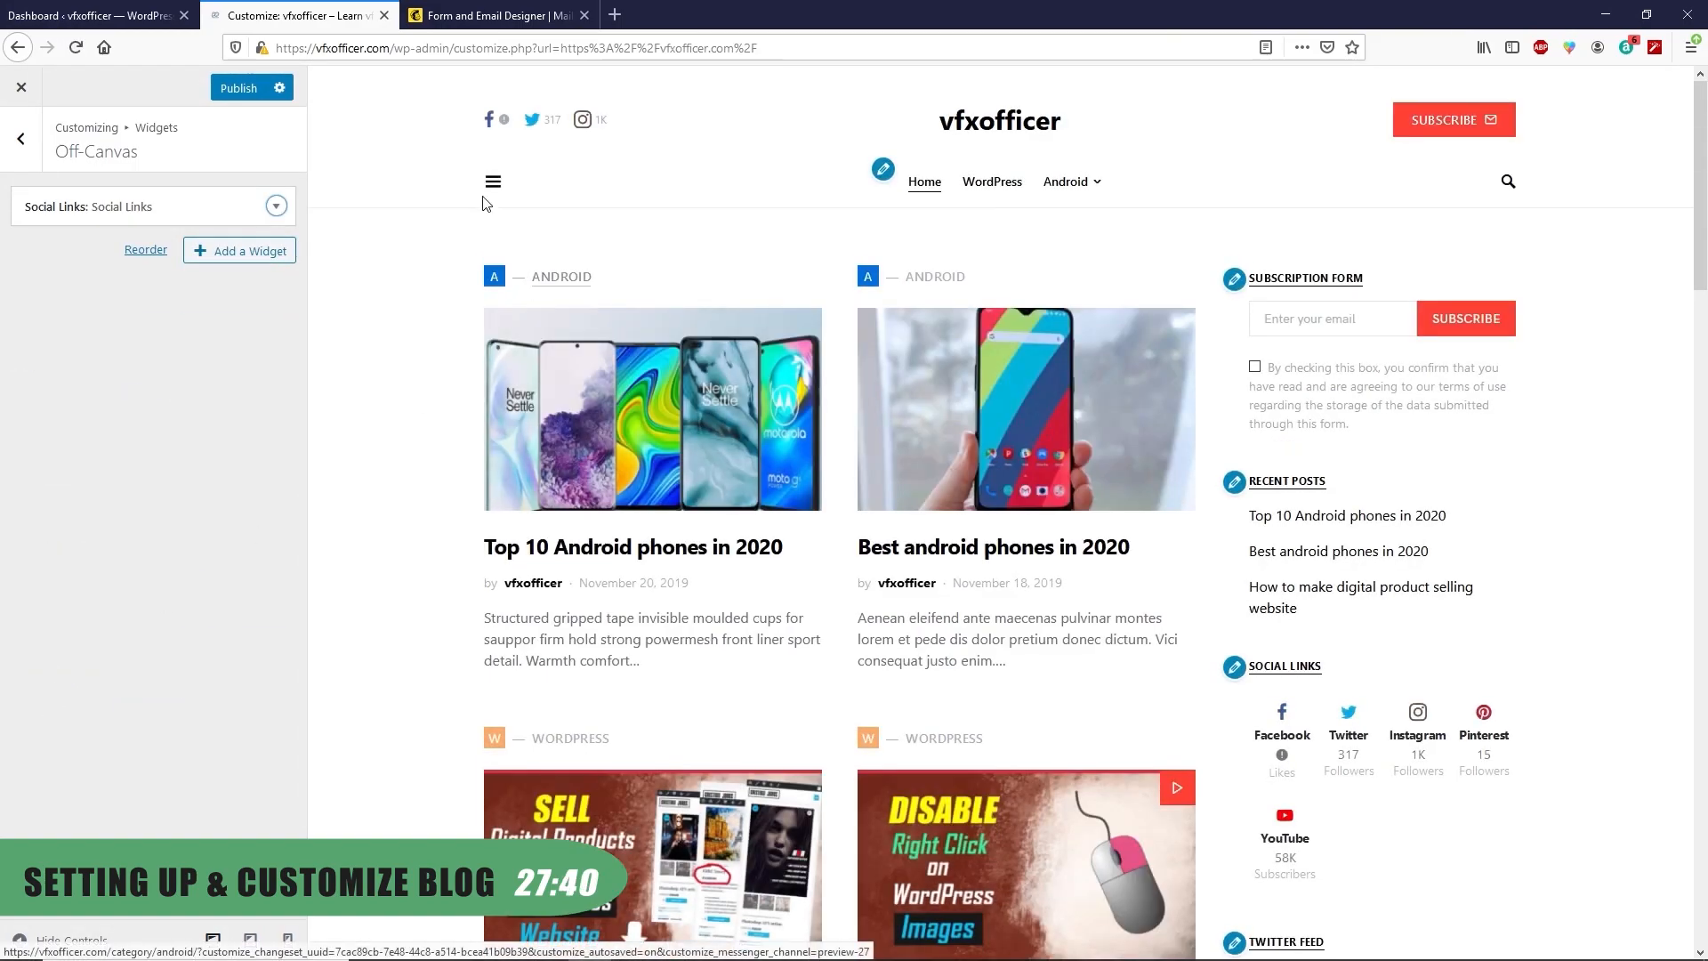
pyautogui.click(489, 183)
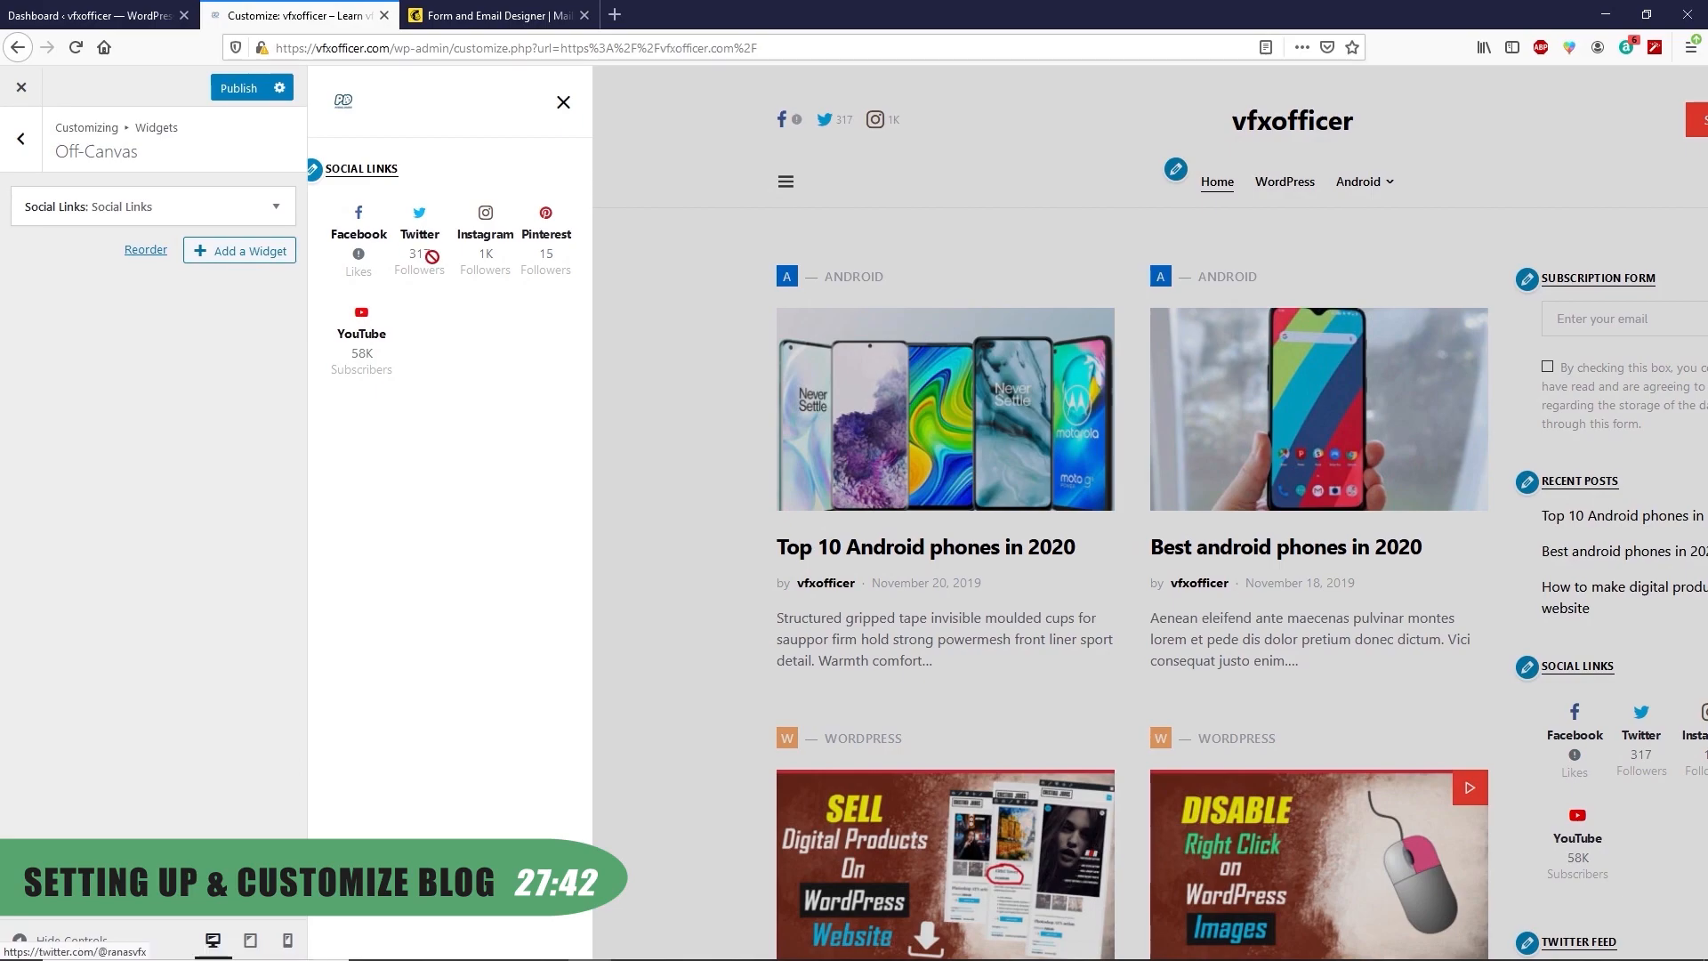
pyautogui.click(252, 208)
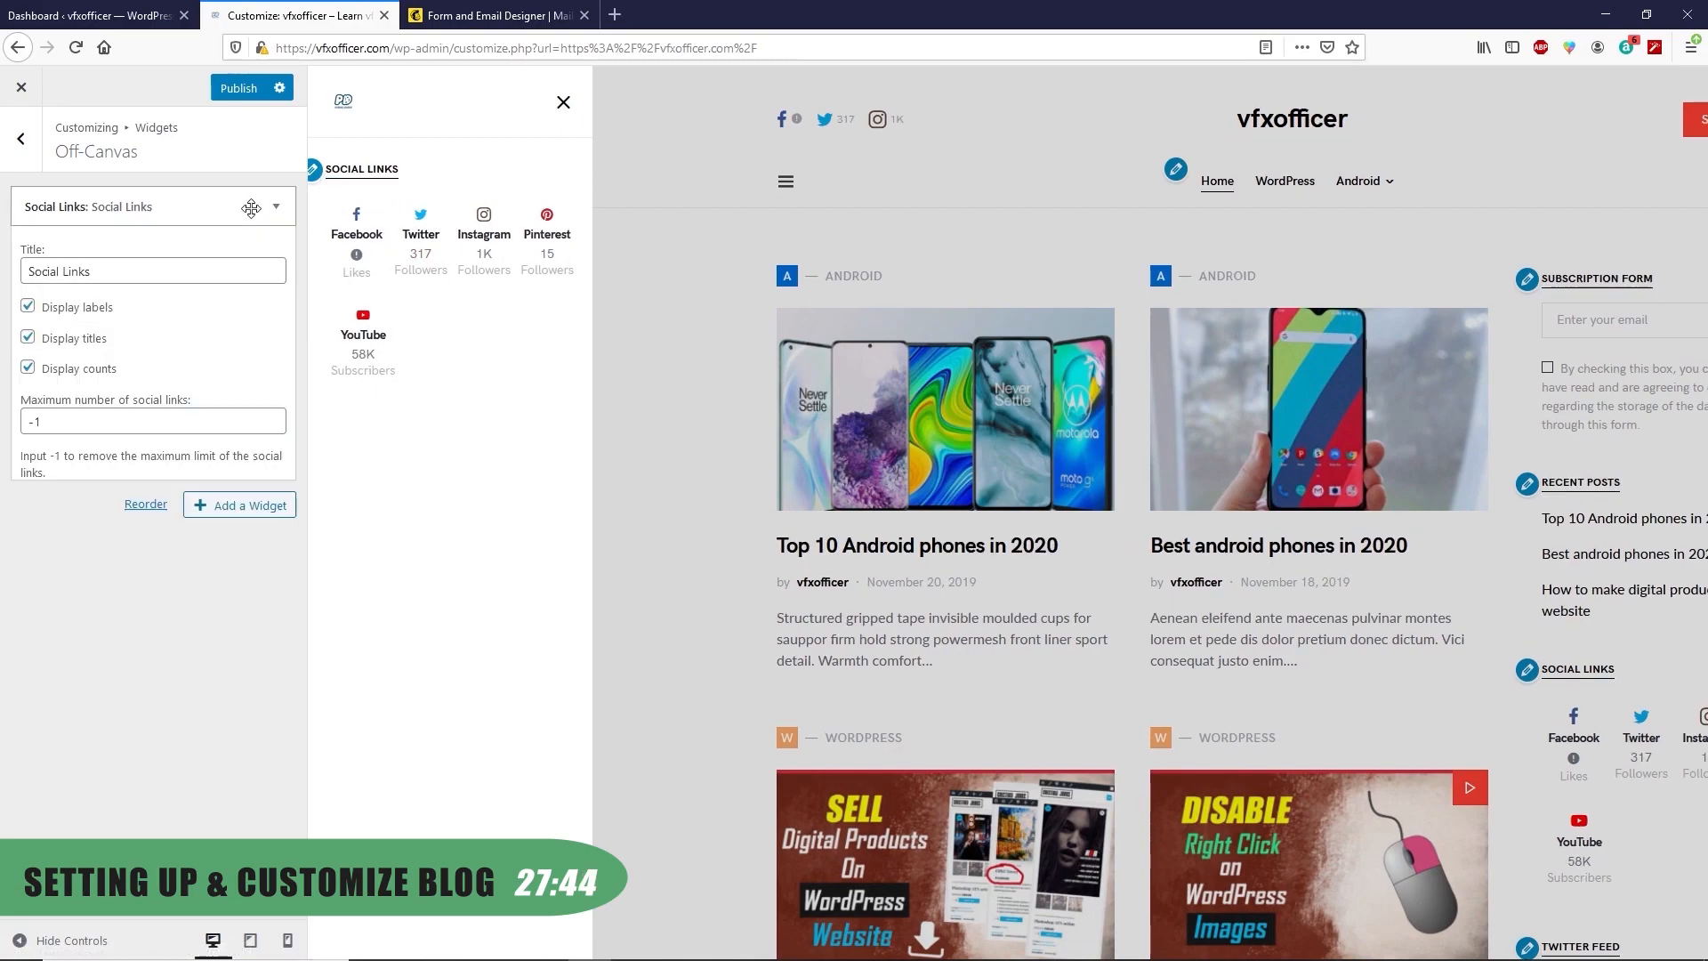
pyautogui.tripleClick(101, 271)
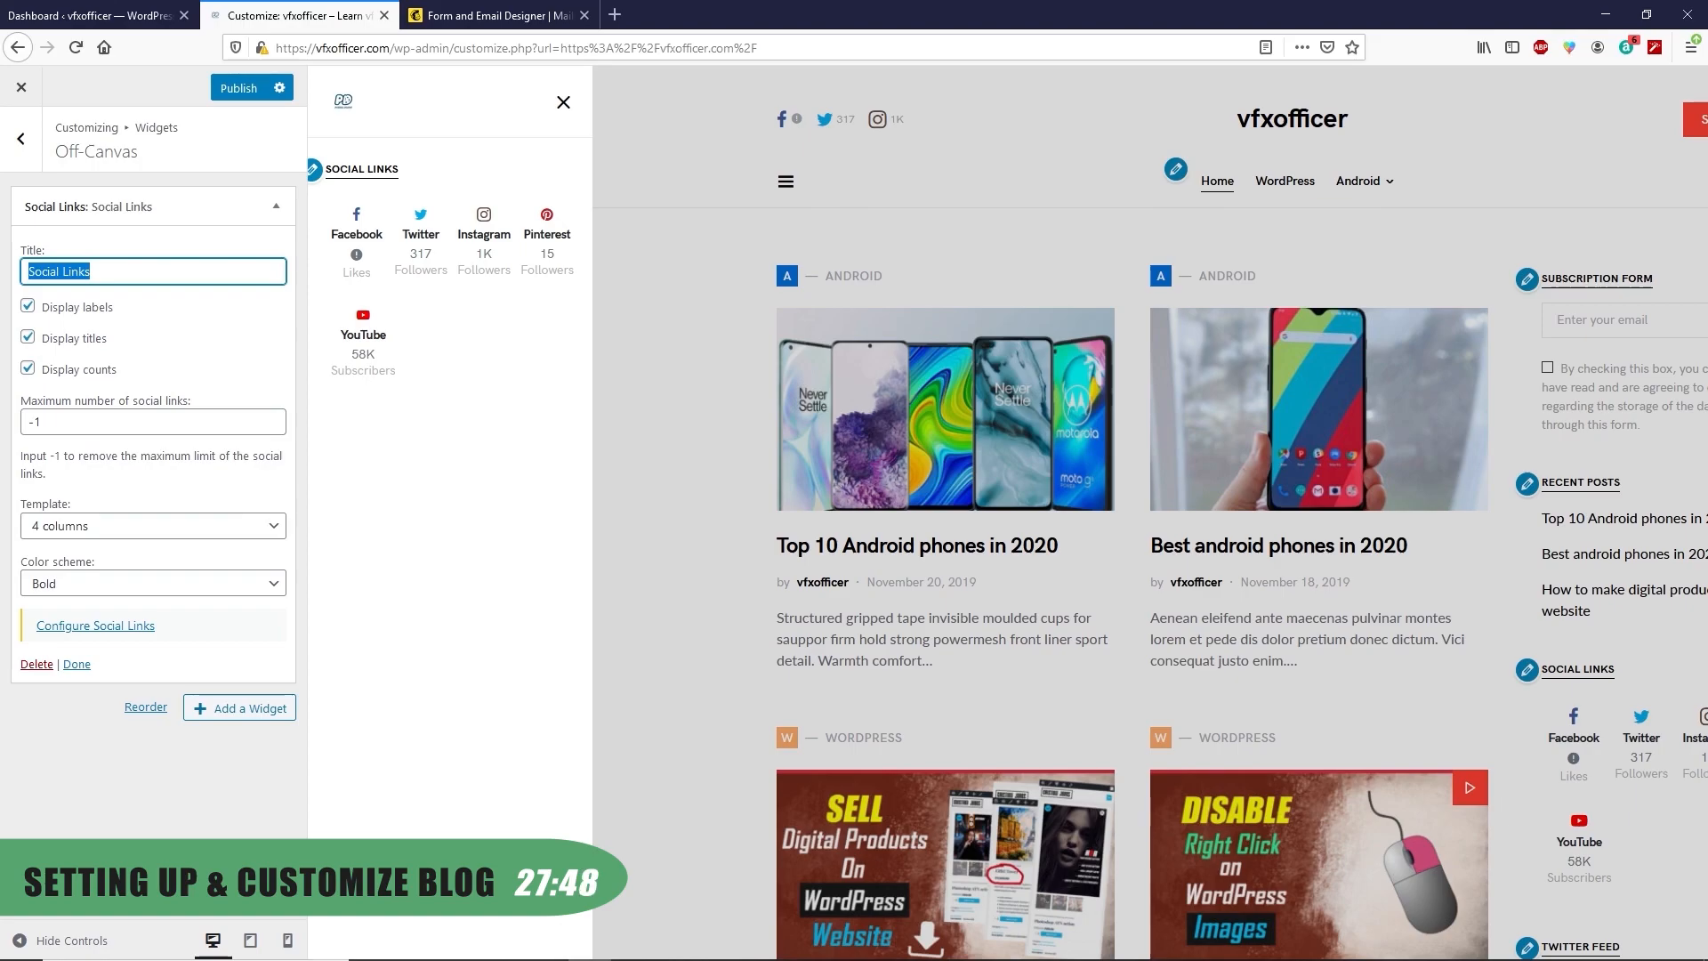
pyautogui.write('Follow me')
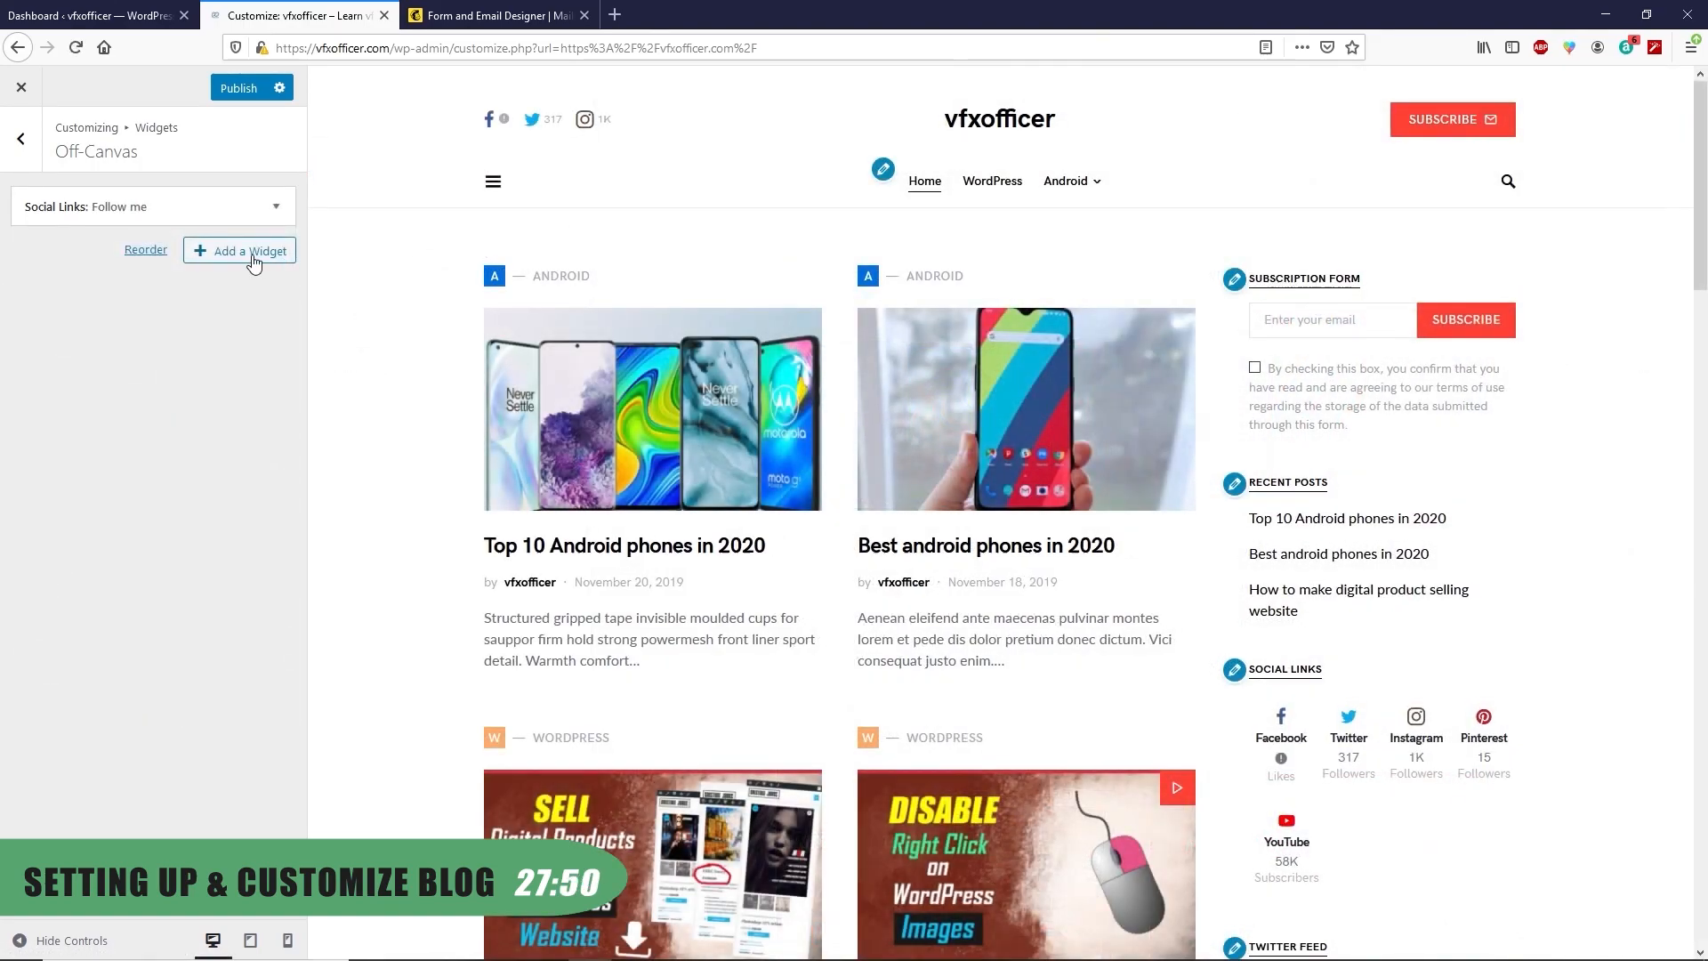
# Add an Instagram widget with the channel's Instagram user ID
pyautogui.click(249, 253)
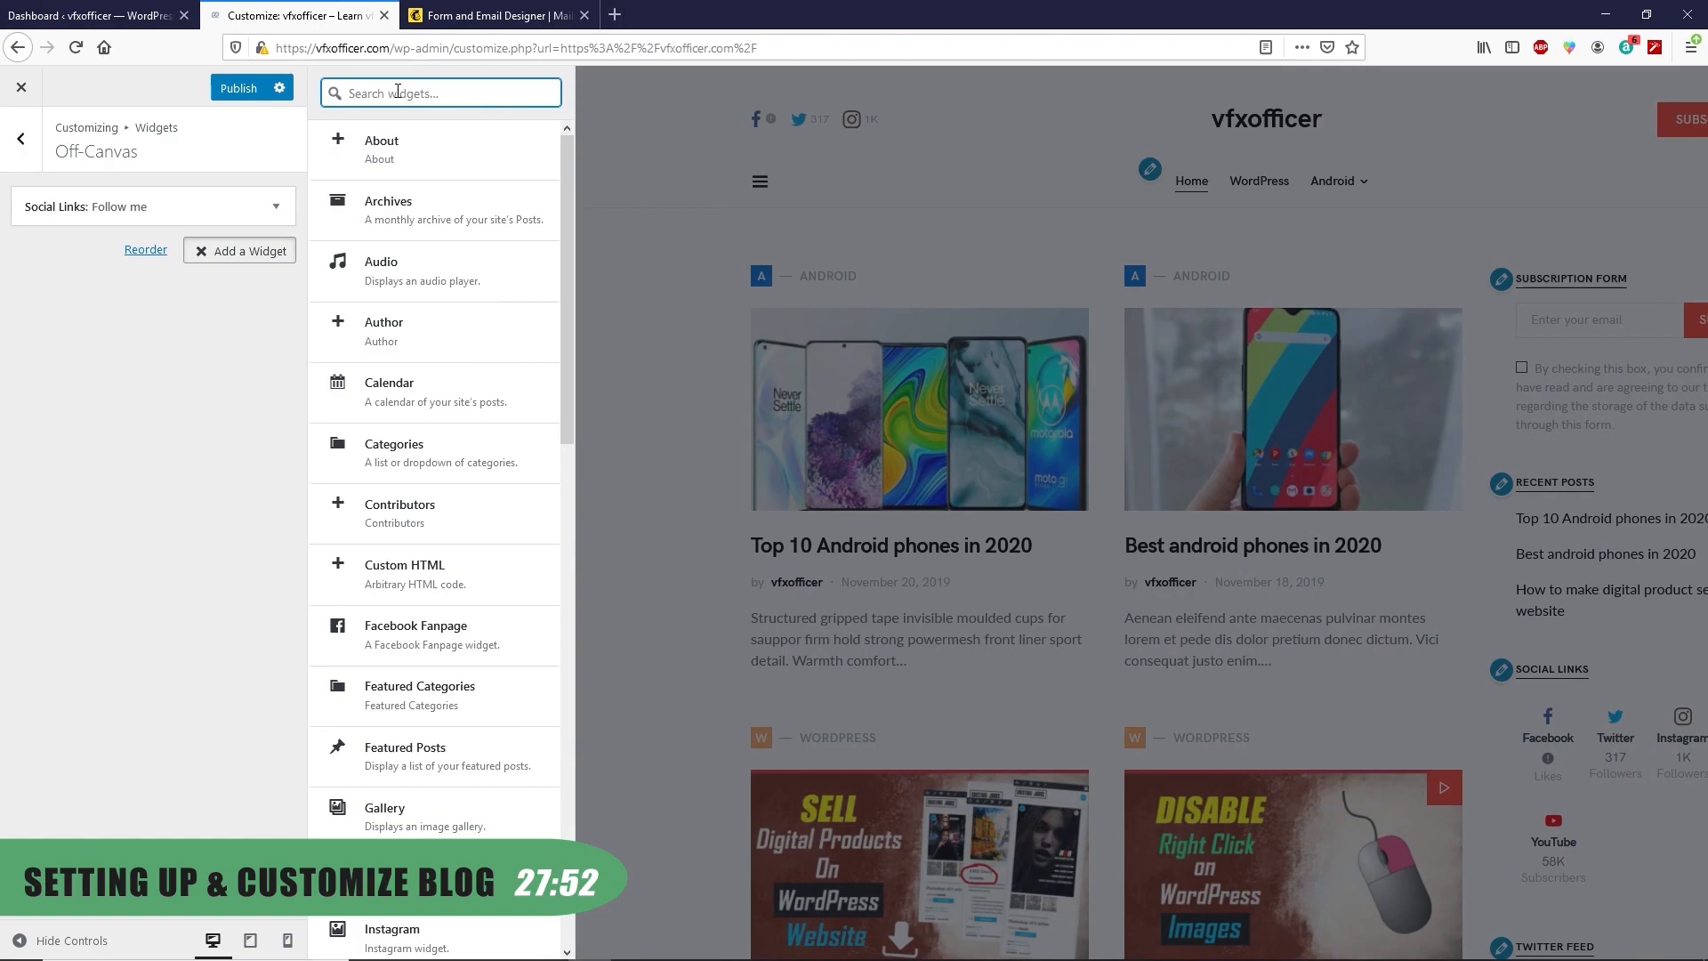
pyautogui.write('insta')
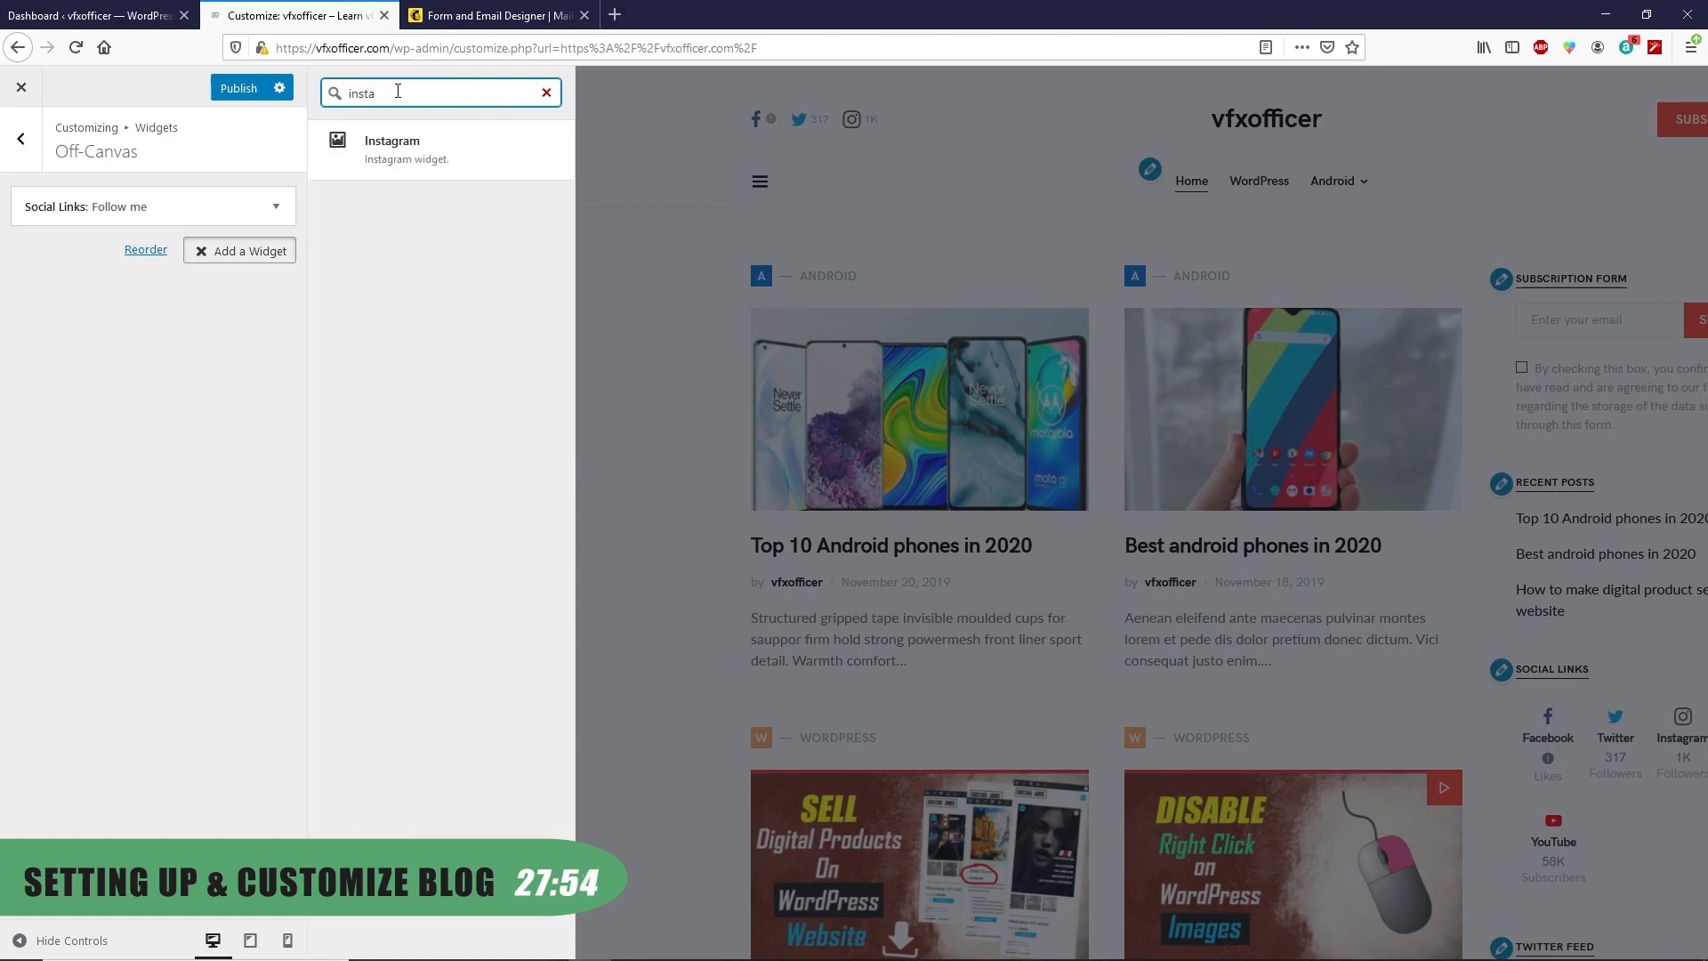
pyautogui.click(409, 139)
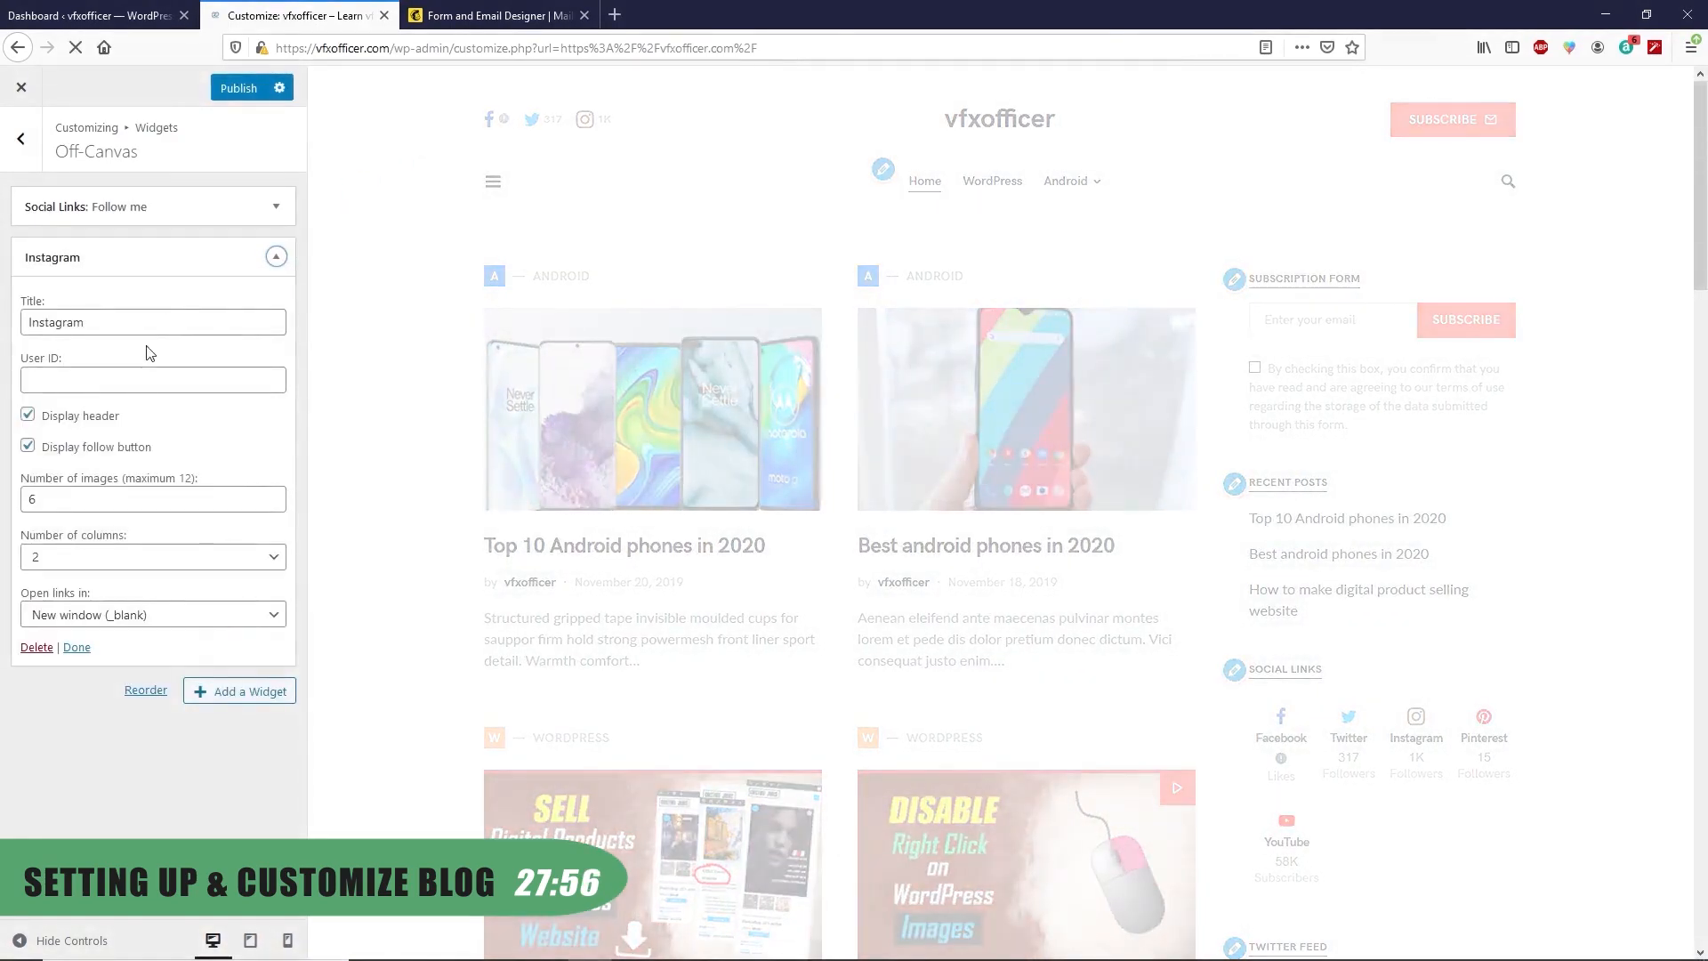
pyautogui.click(79, 385)
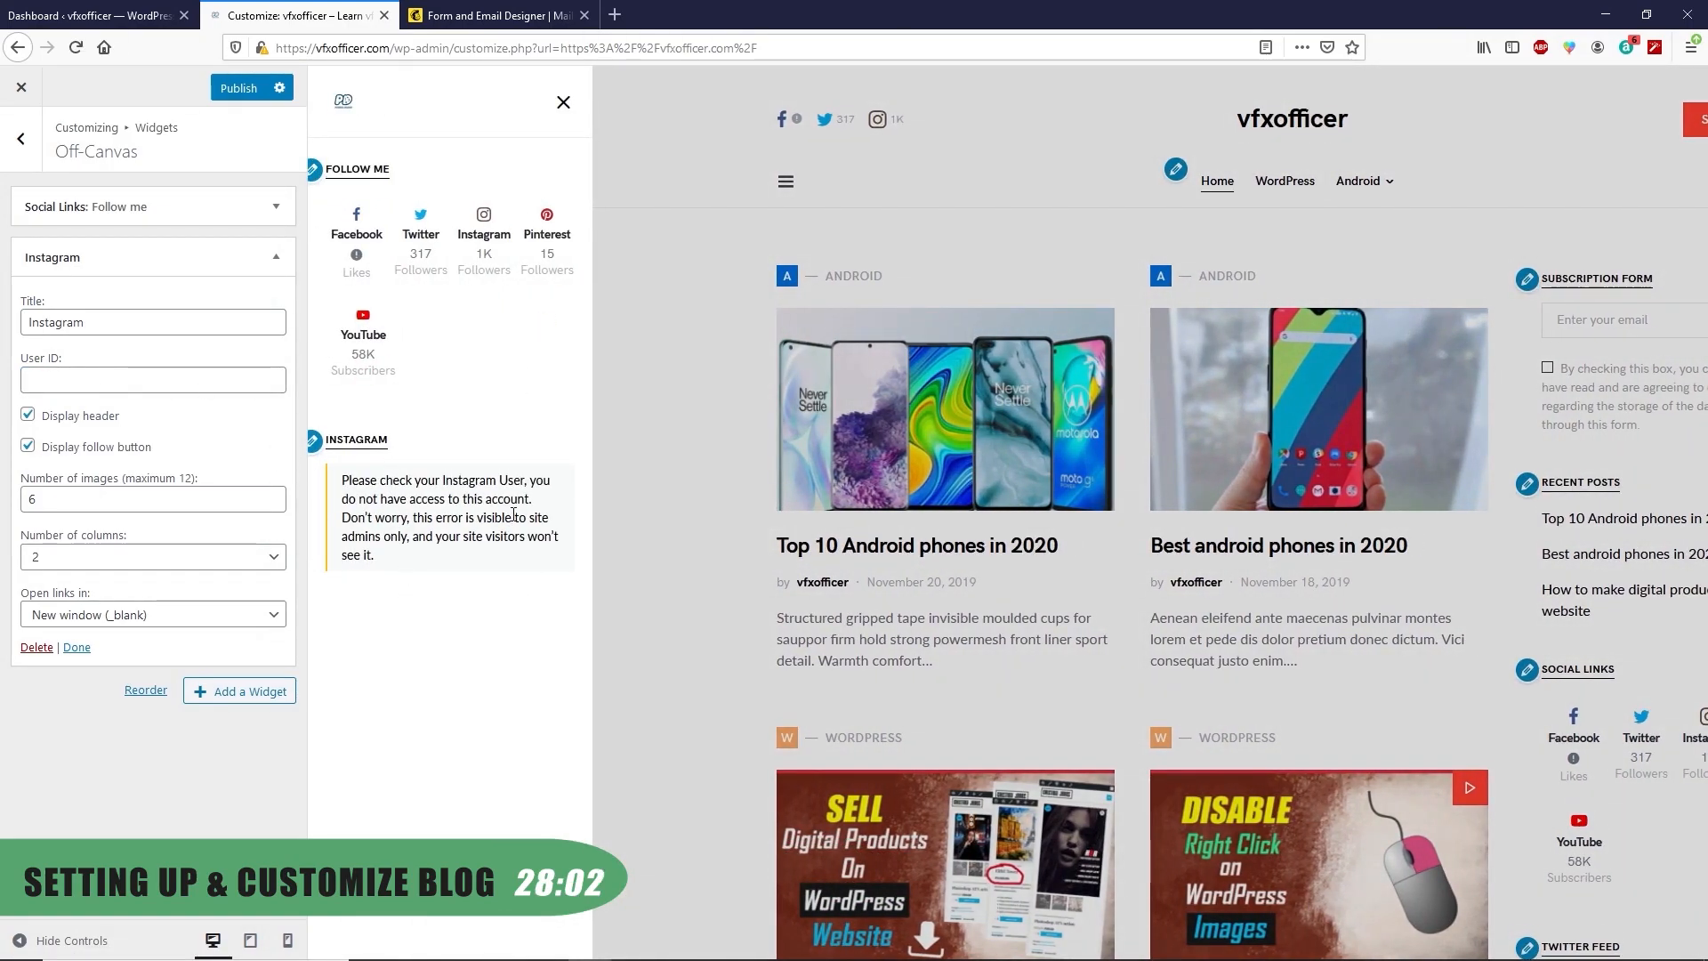
pyautogui.click(89, 375)
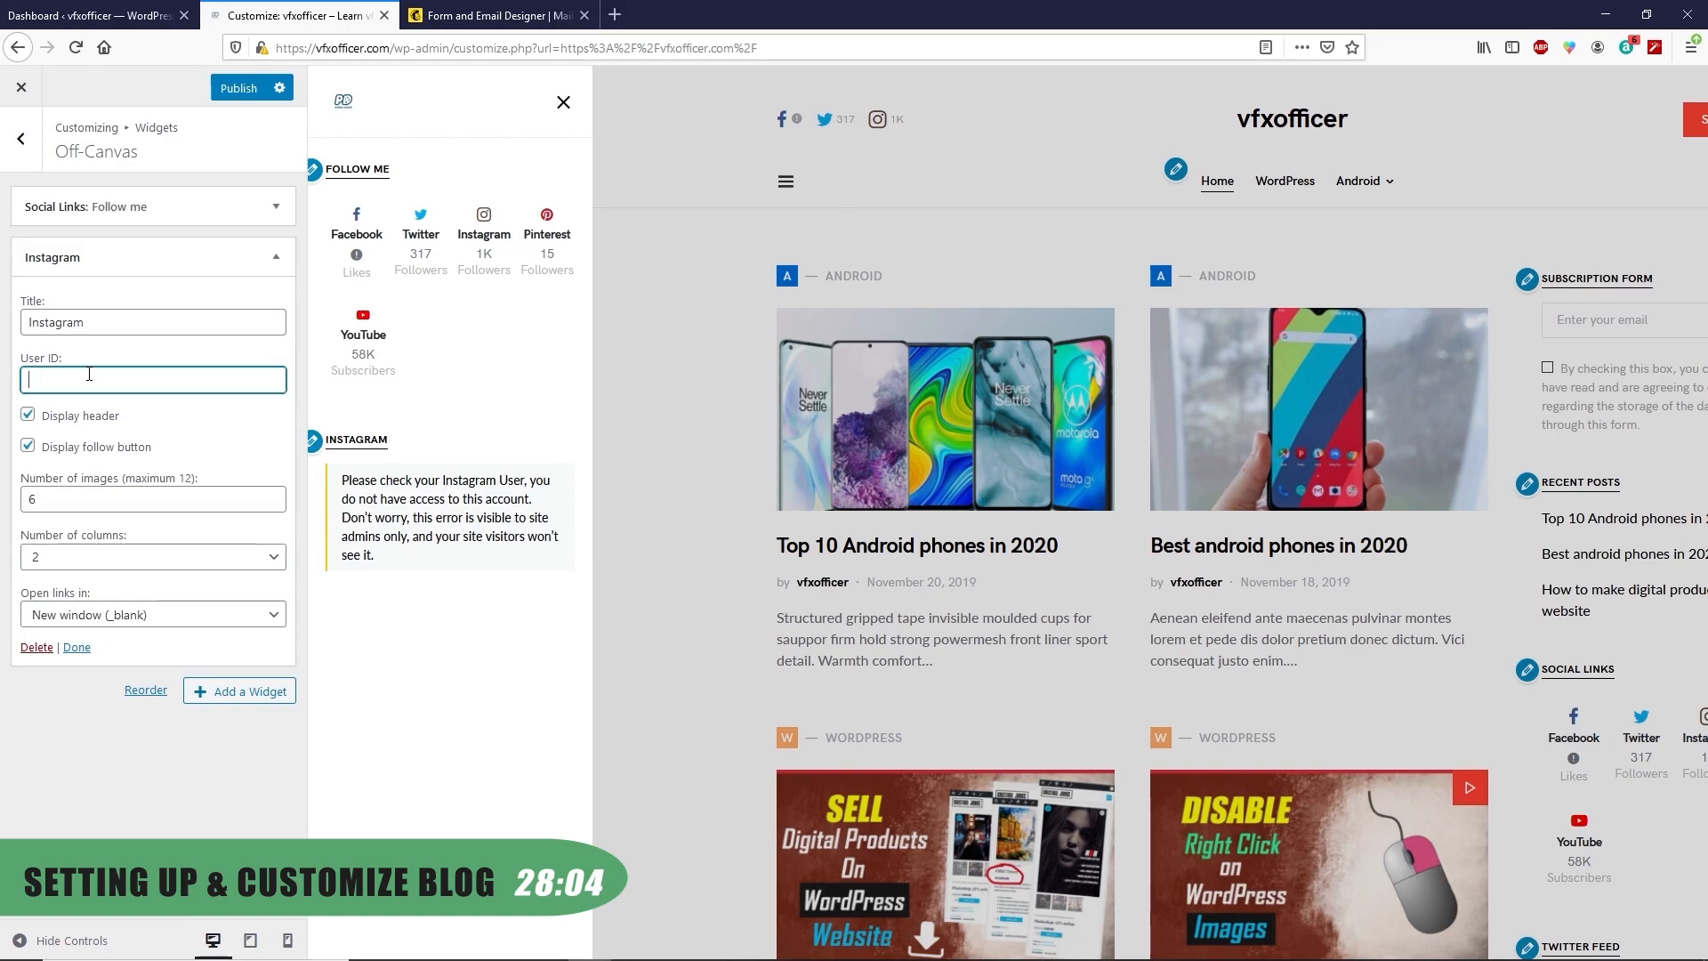
pyautogui.write('ranasvfx')
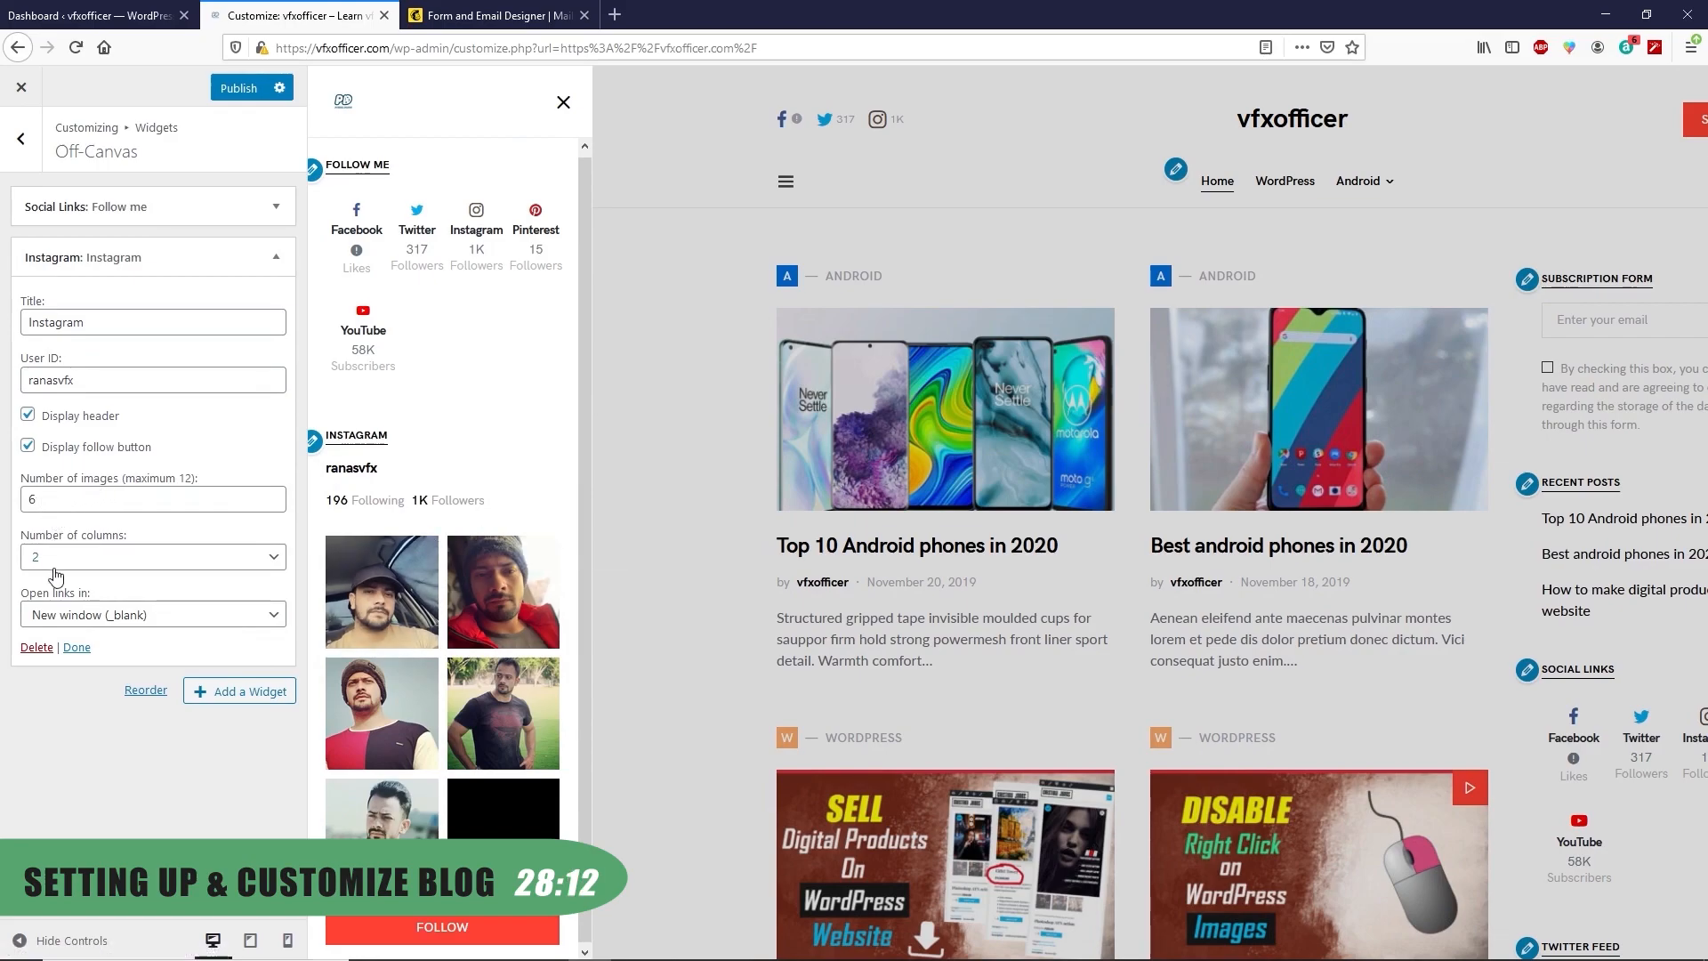
pyautogui.click(76, 647)
# Add a Pinterest Profile widget with the pasted profile URL and check it in the preview
pyautogui.click(240, 302)
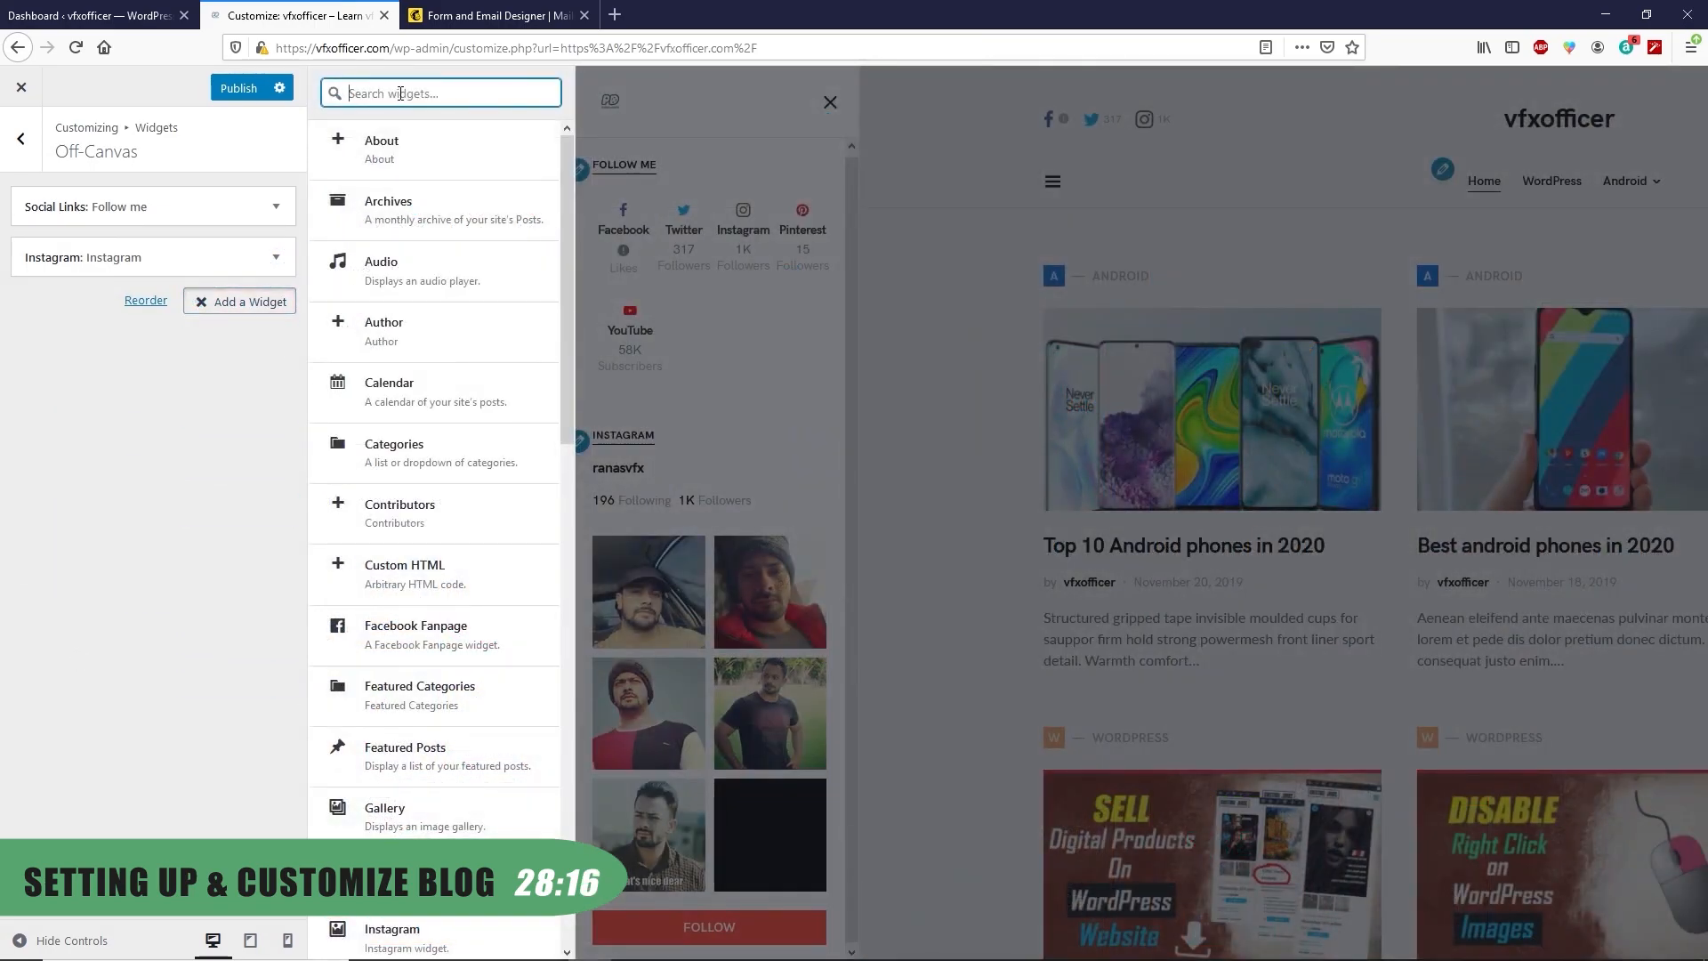
pyautogui.write('pin')
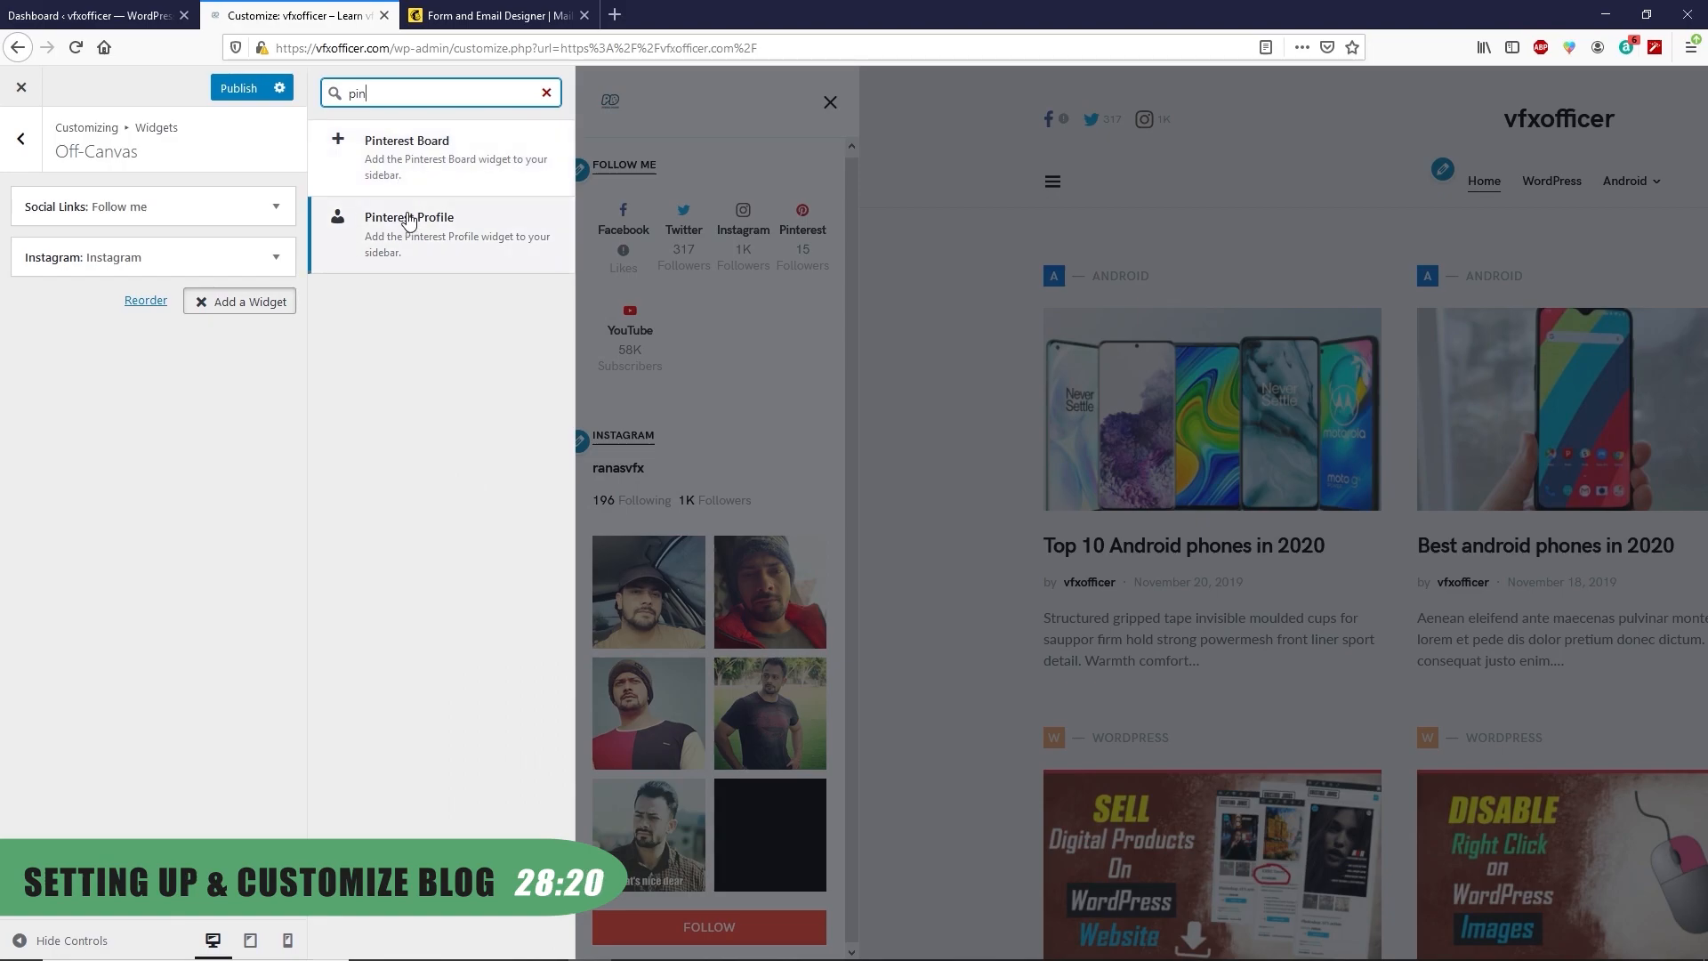
pyautogui.click(388, 236)
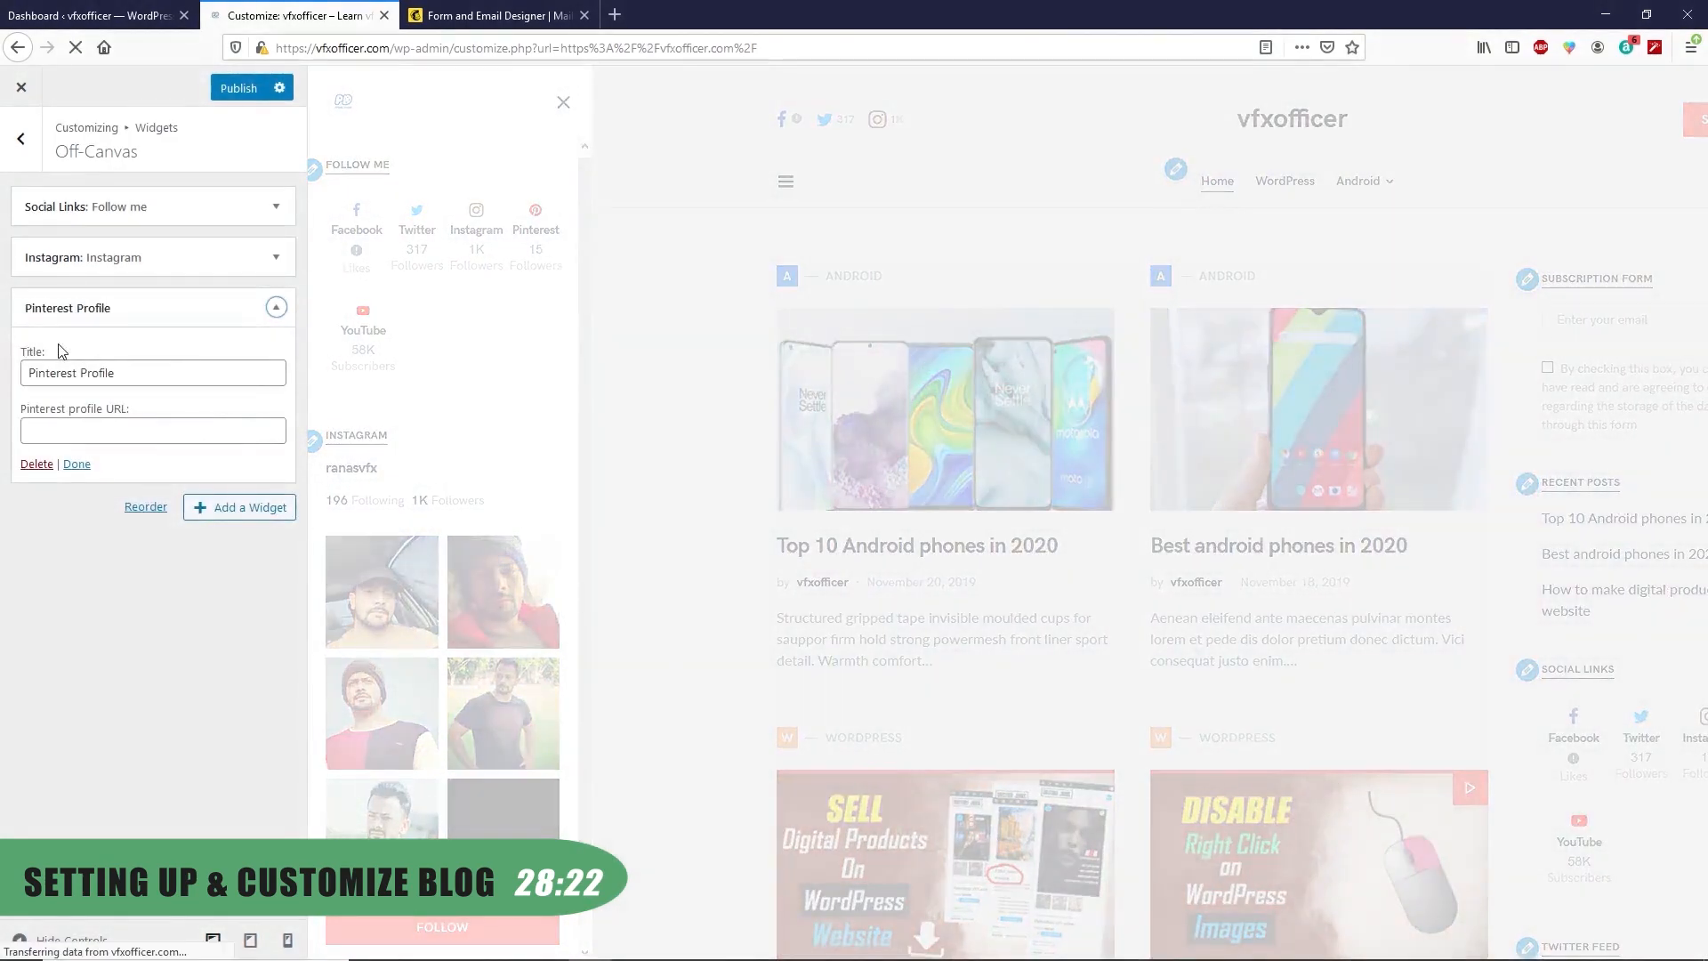
pyautogui.click(70, 424)
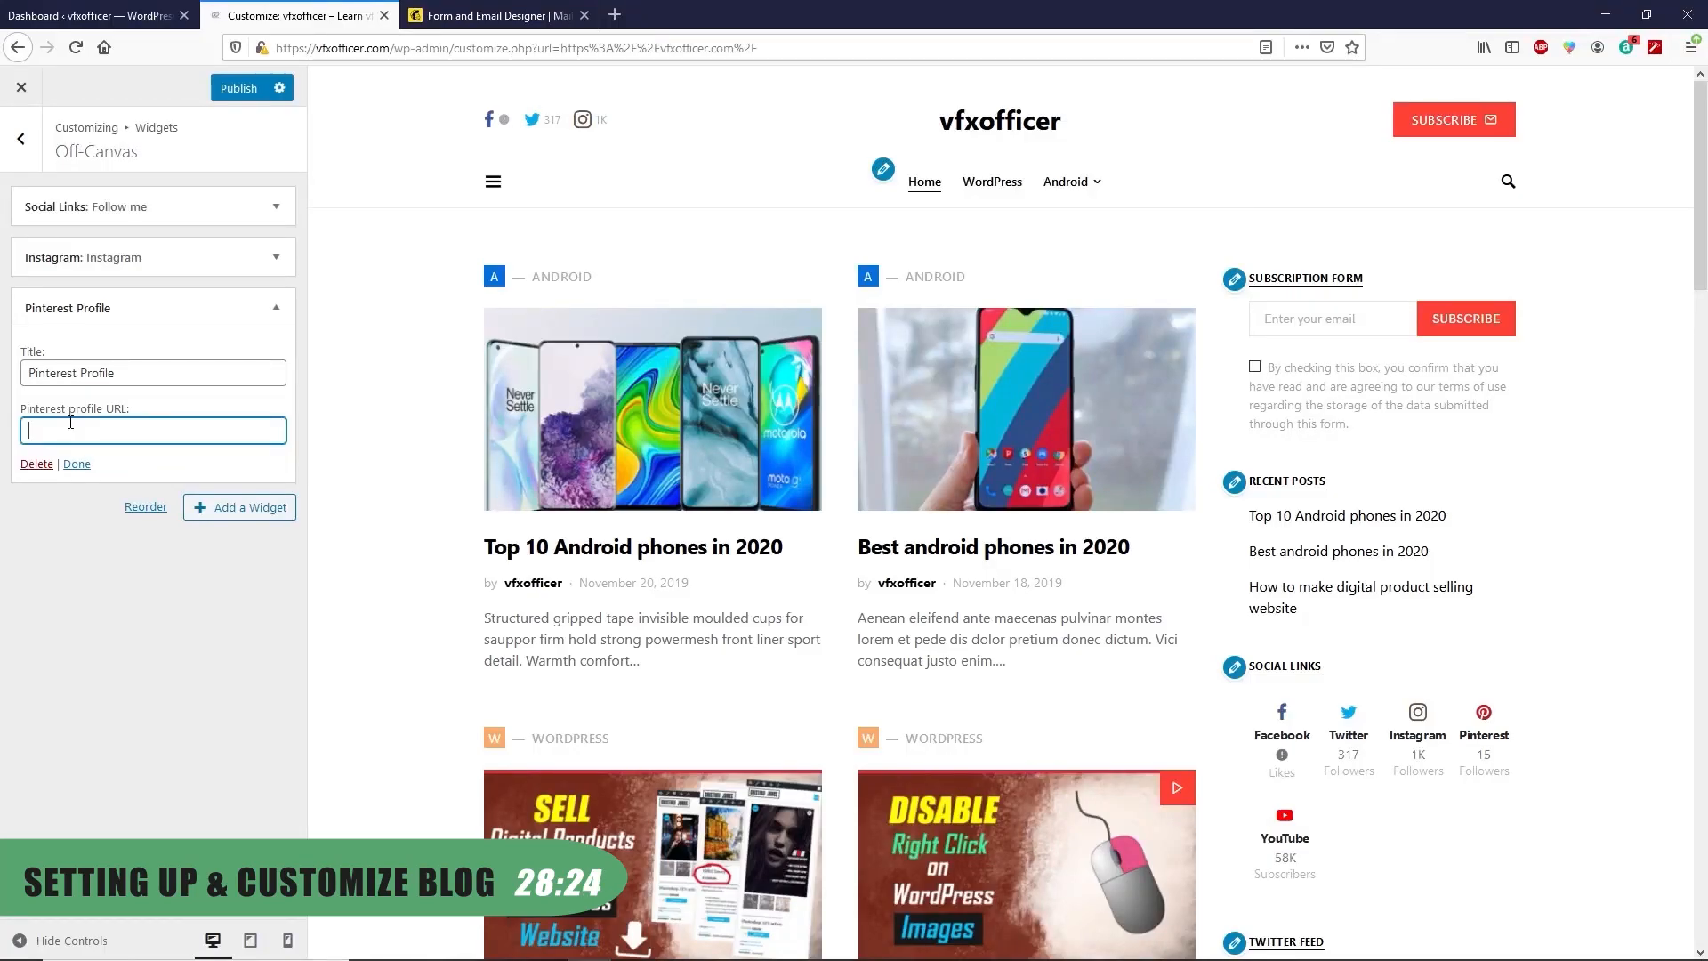
pyautogui.write('https://in.pinterest.com/RANAsVFX/')
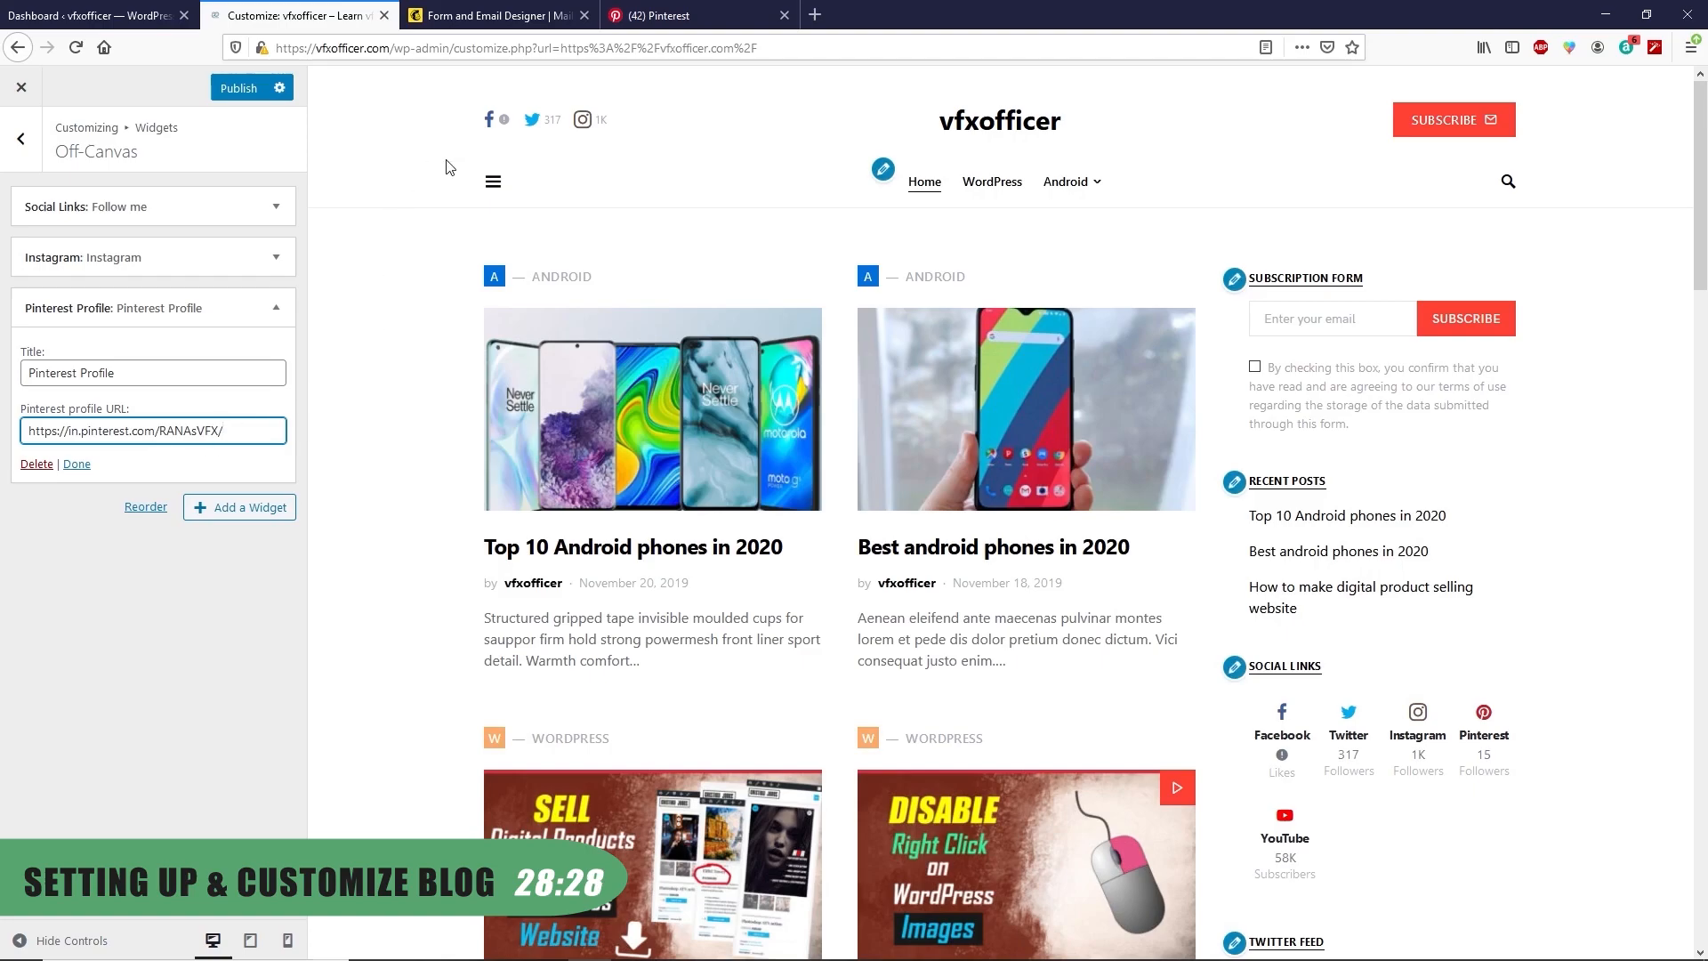
pyautogui.click(501, 181)
pyautogui.scroll(-5, 477, 722)
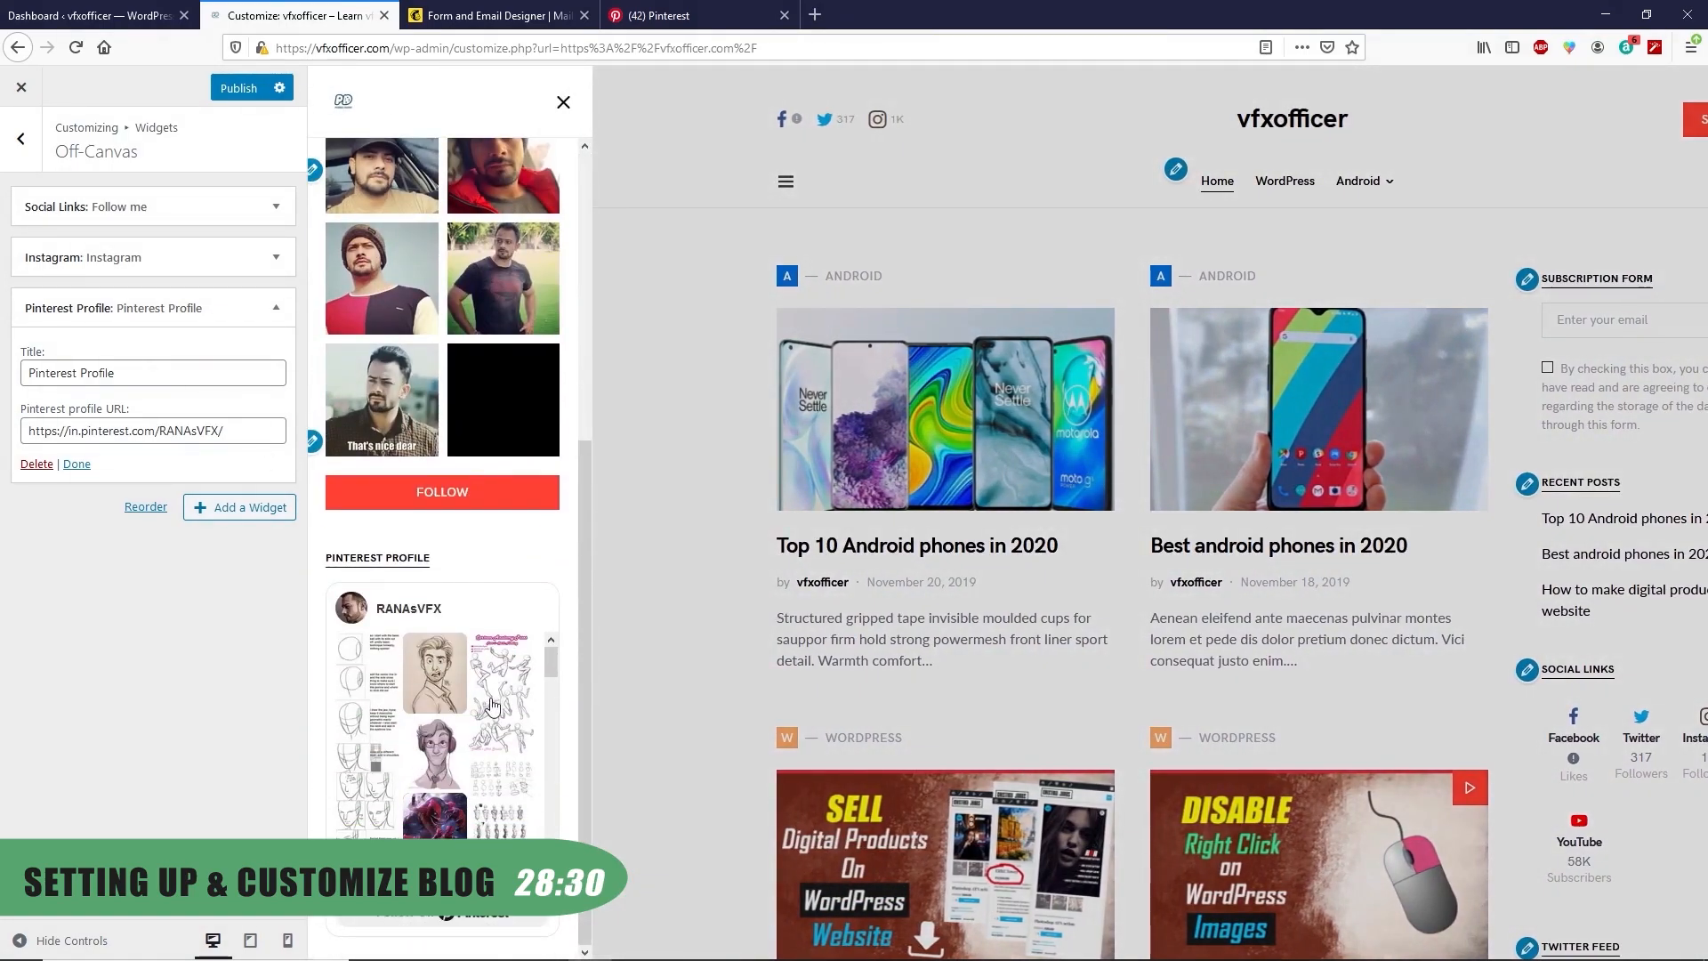
pyautogui.scroll(-2, 478, 723)
pyautogui.scroll(-5, 478, 723)
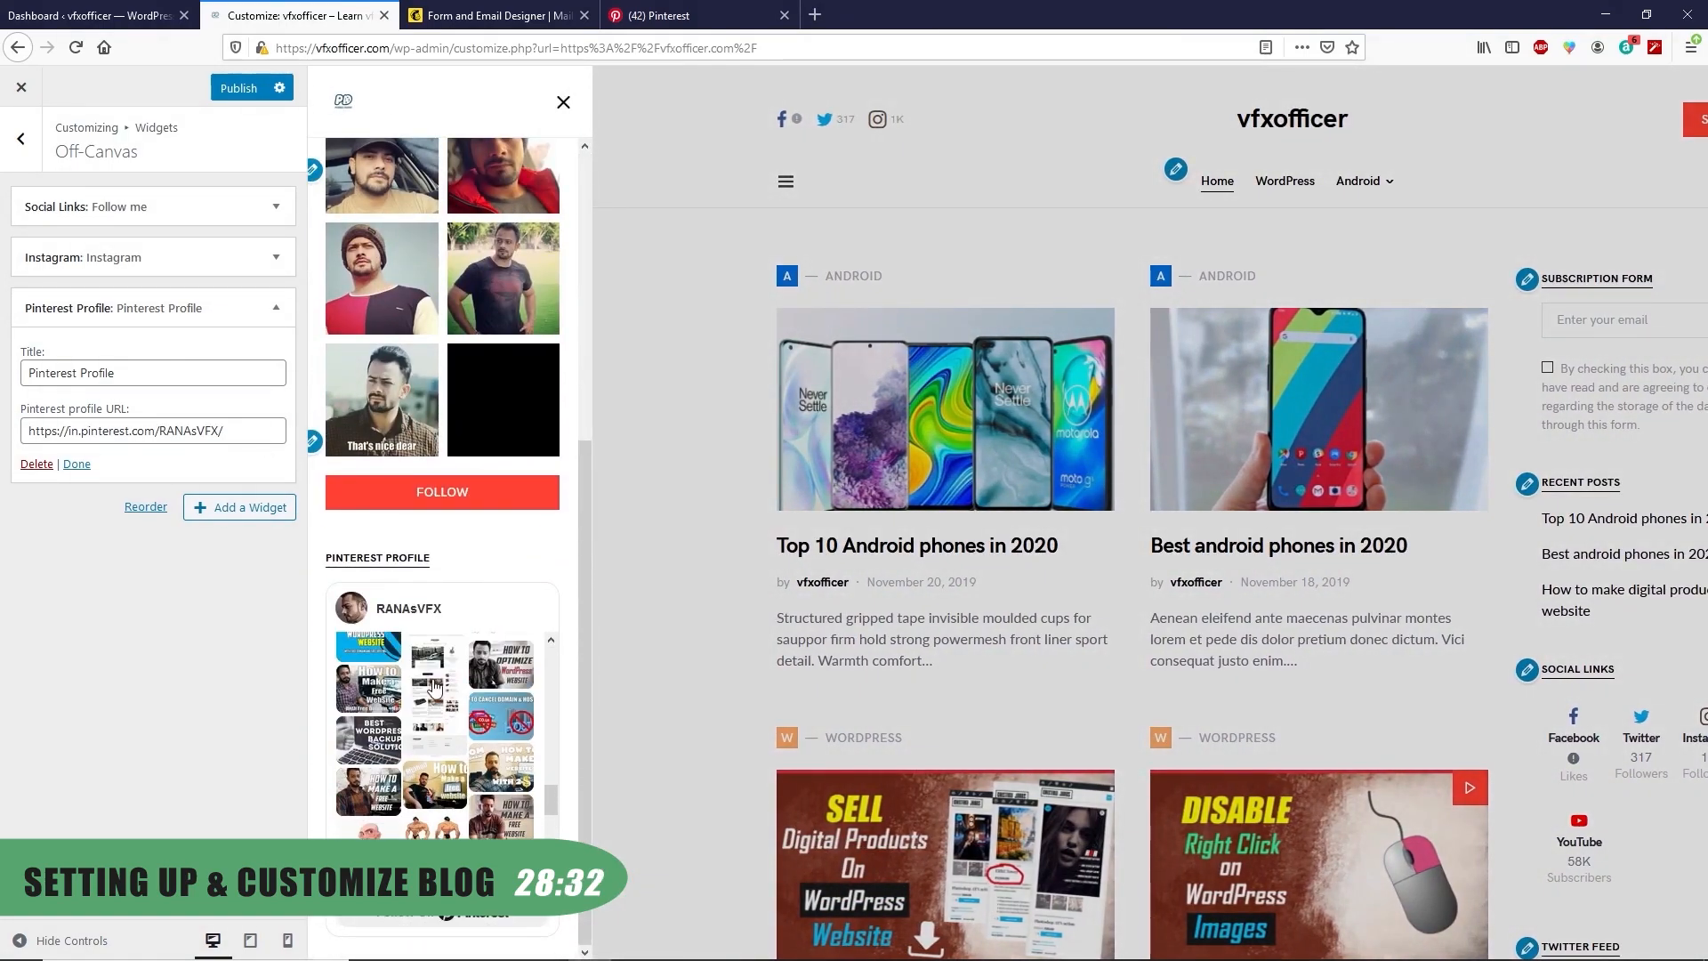
pyautogui.scroll(-3, 446, 703)
pyautogui.scroll(6, 442, 703)
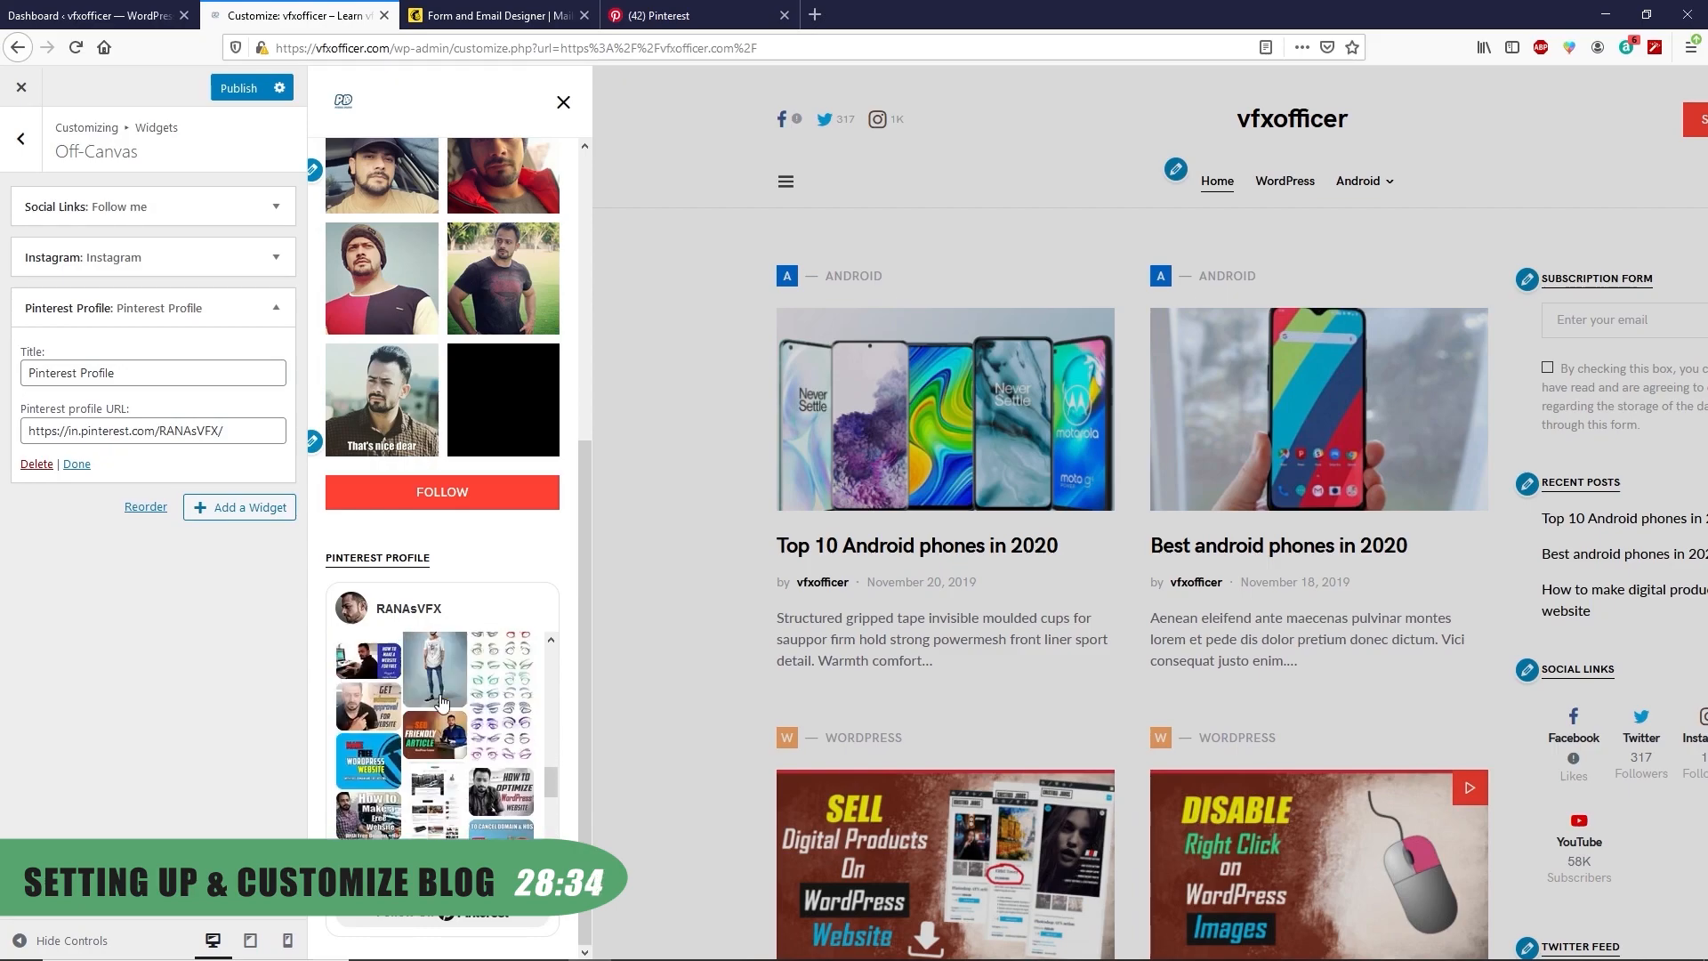
pyautogui.scroll(3, 443, 703)
pyautogui.click(77, 463)
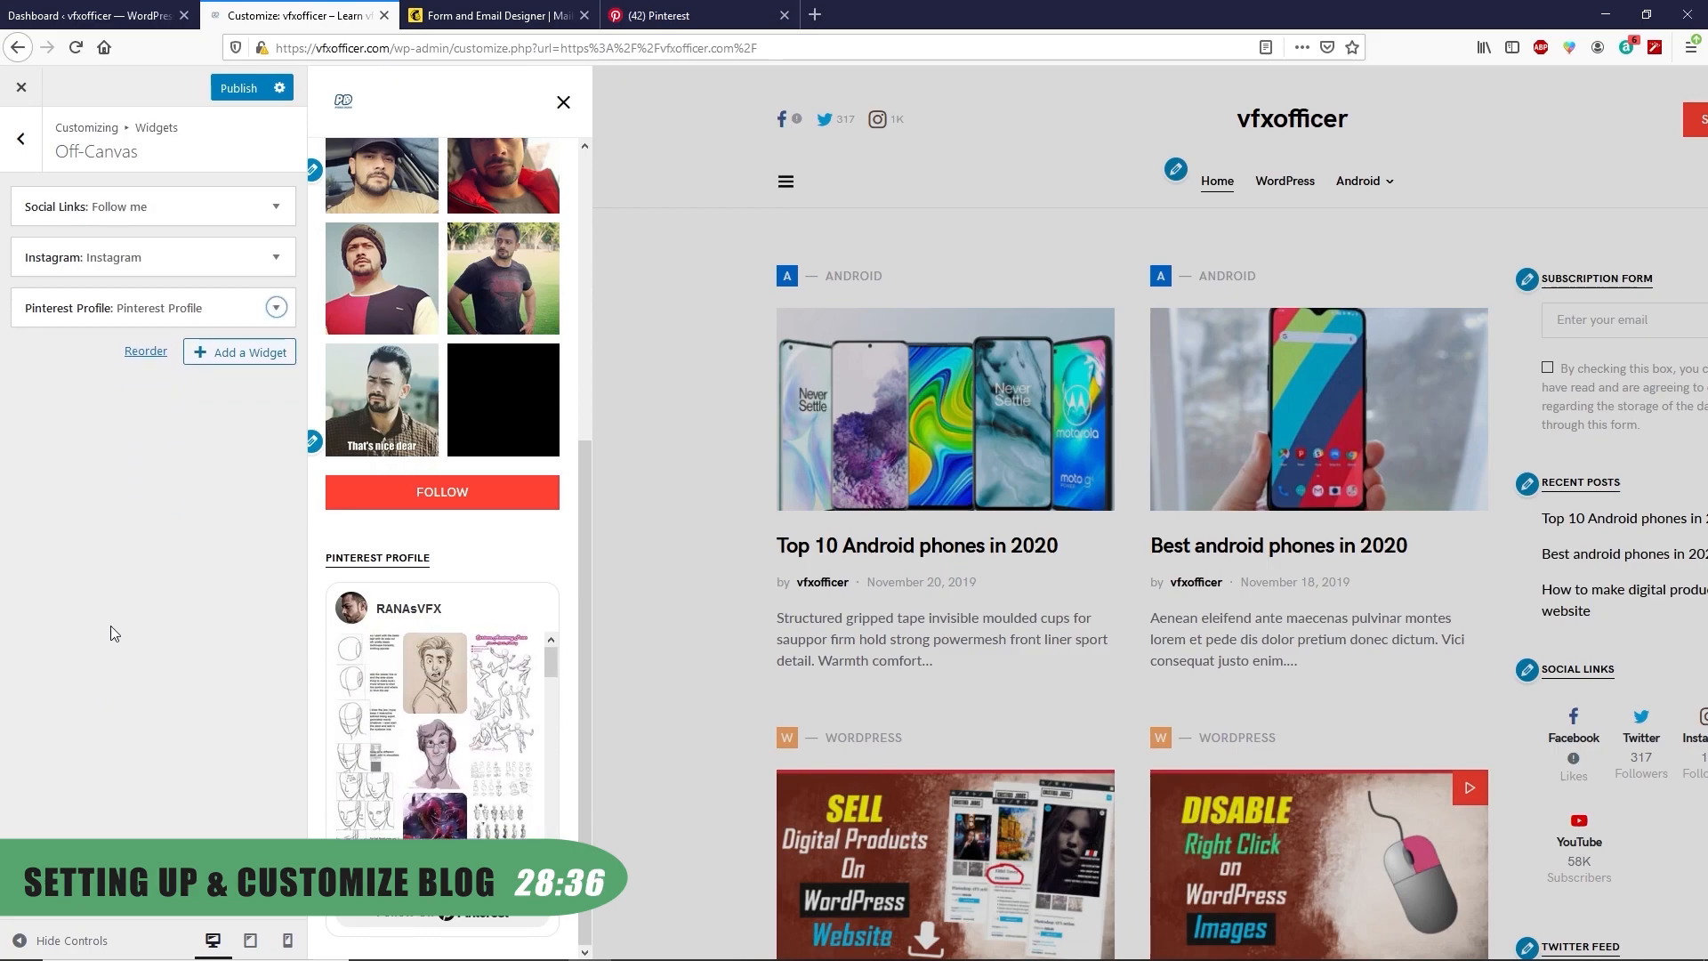
# Publish the Customizer changes to the live site
pyautogui.click(238, 88)
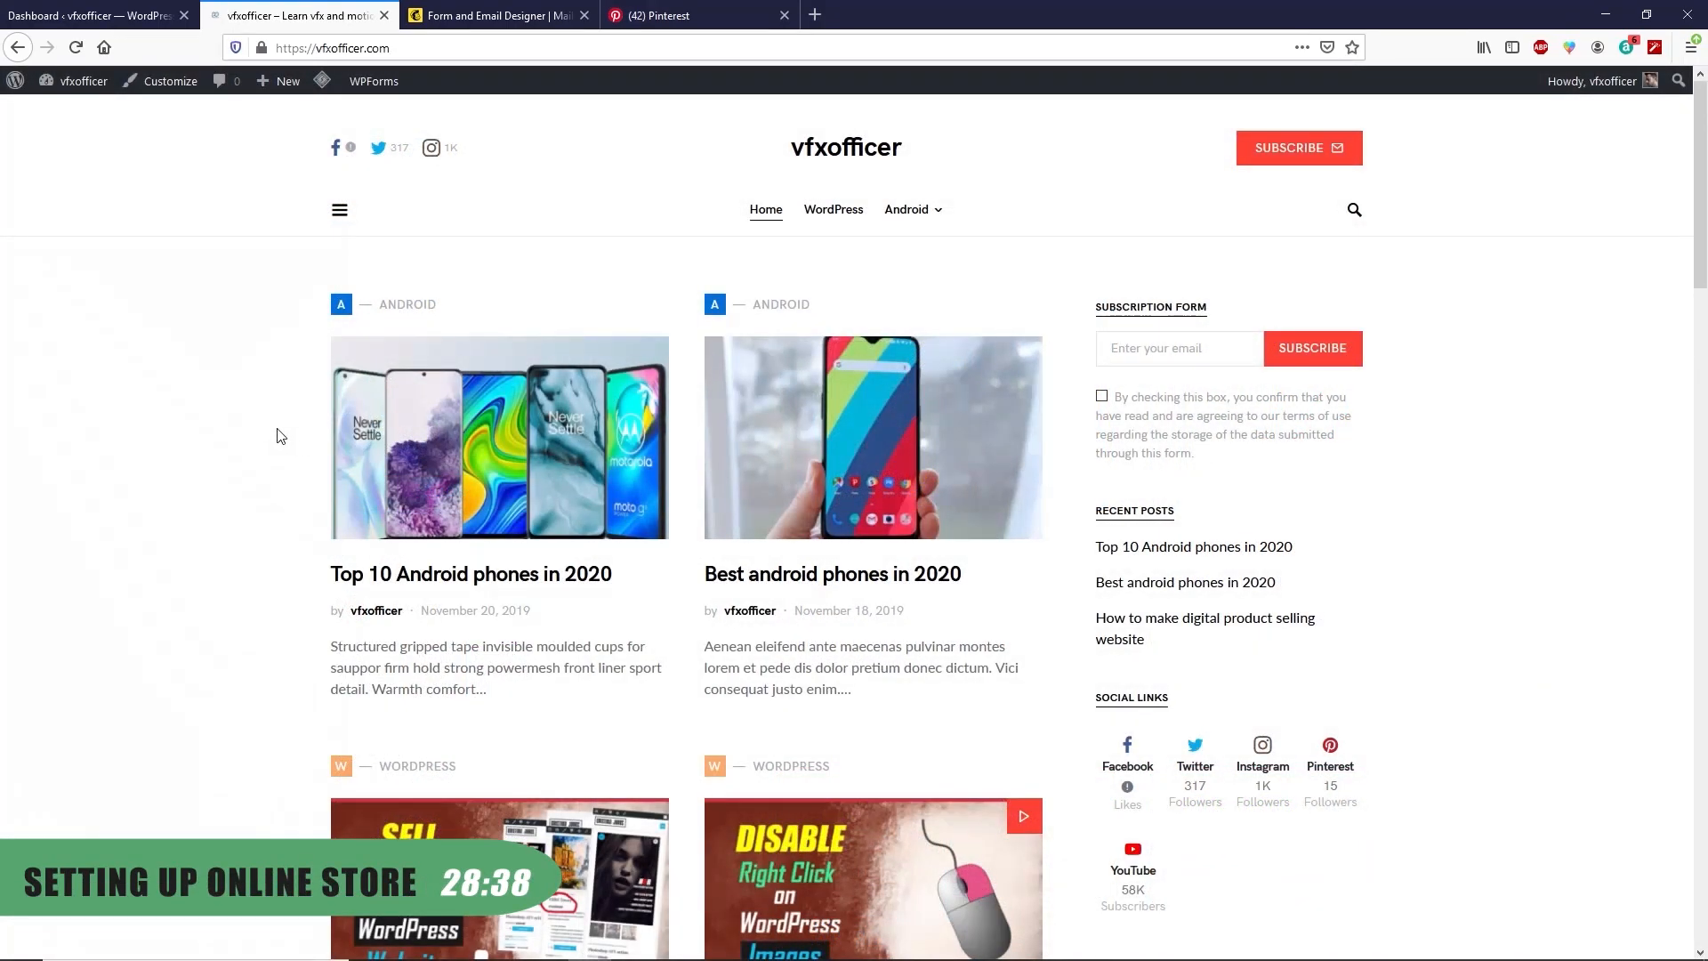
pyautogui.scroll(-14, 316, 450)
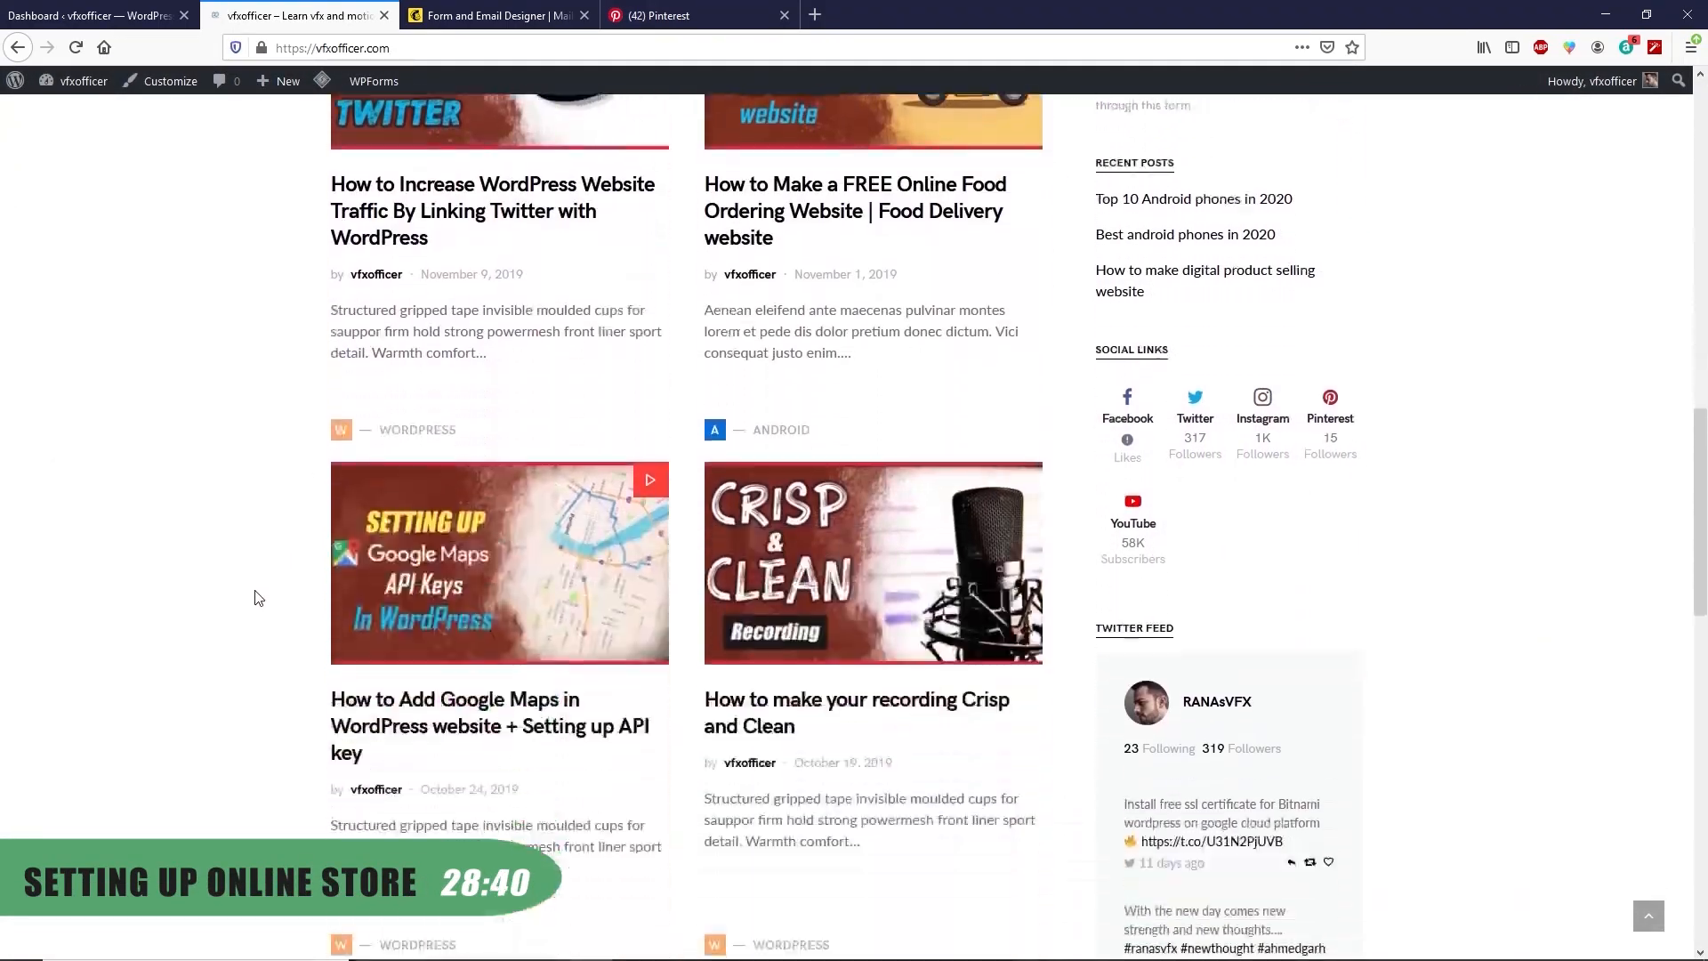
pyautogui.scroll(-10, 256, 600)
pyautogui.scroll(14, 256, 604)
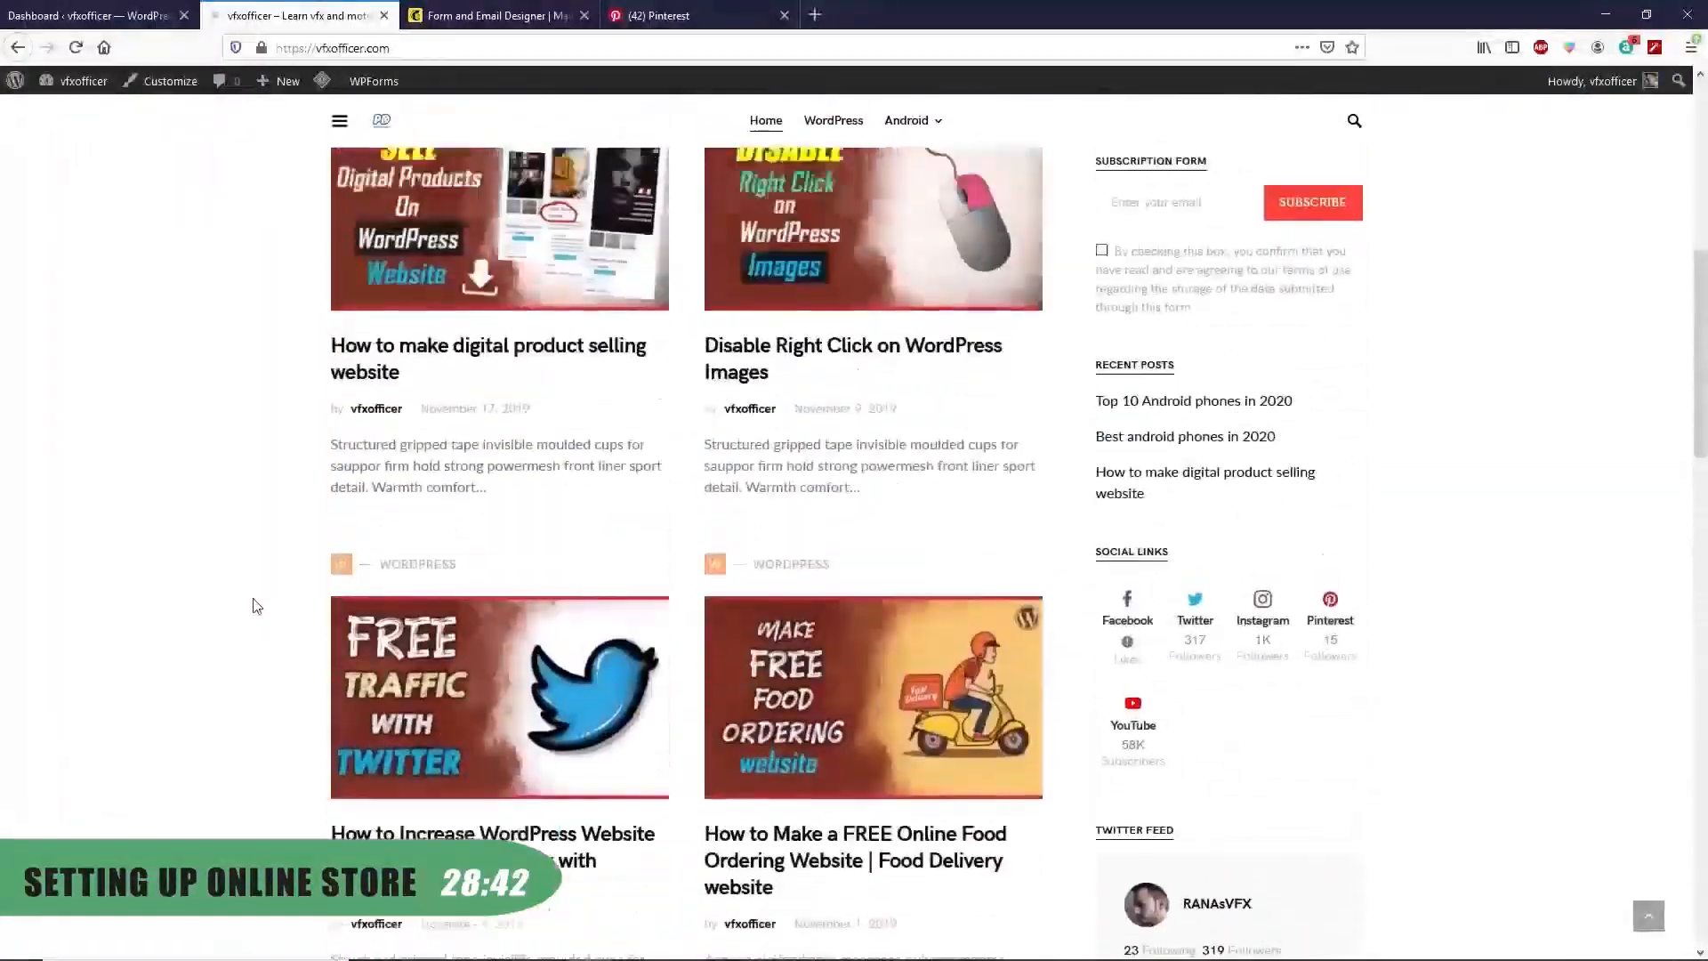
pyautogui.scroll(6, 257, 606)
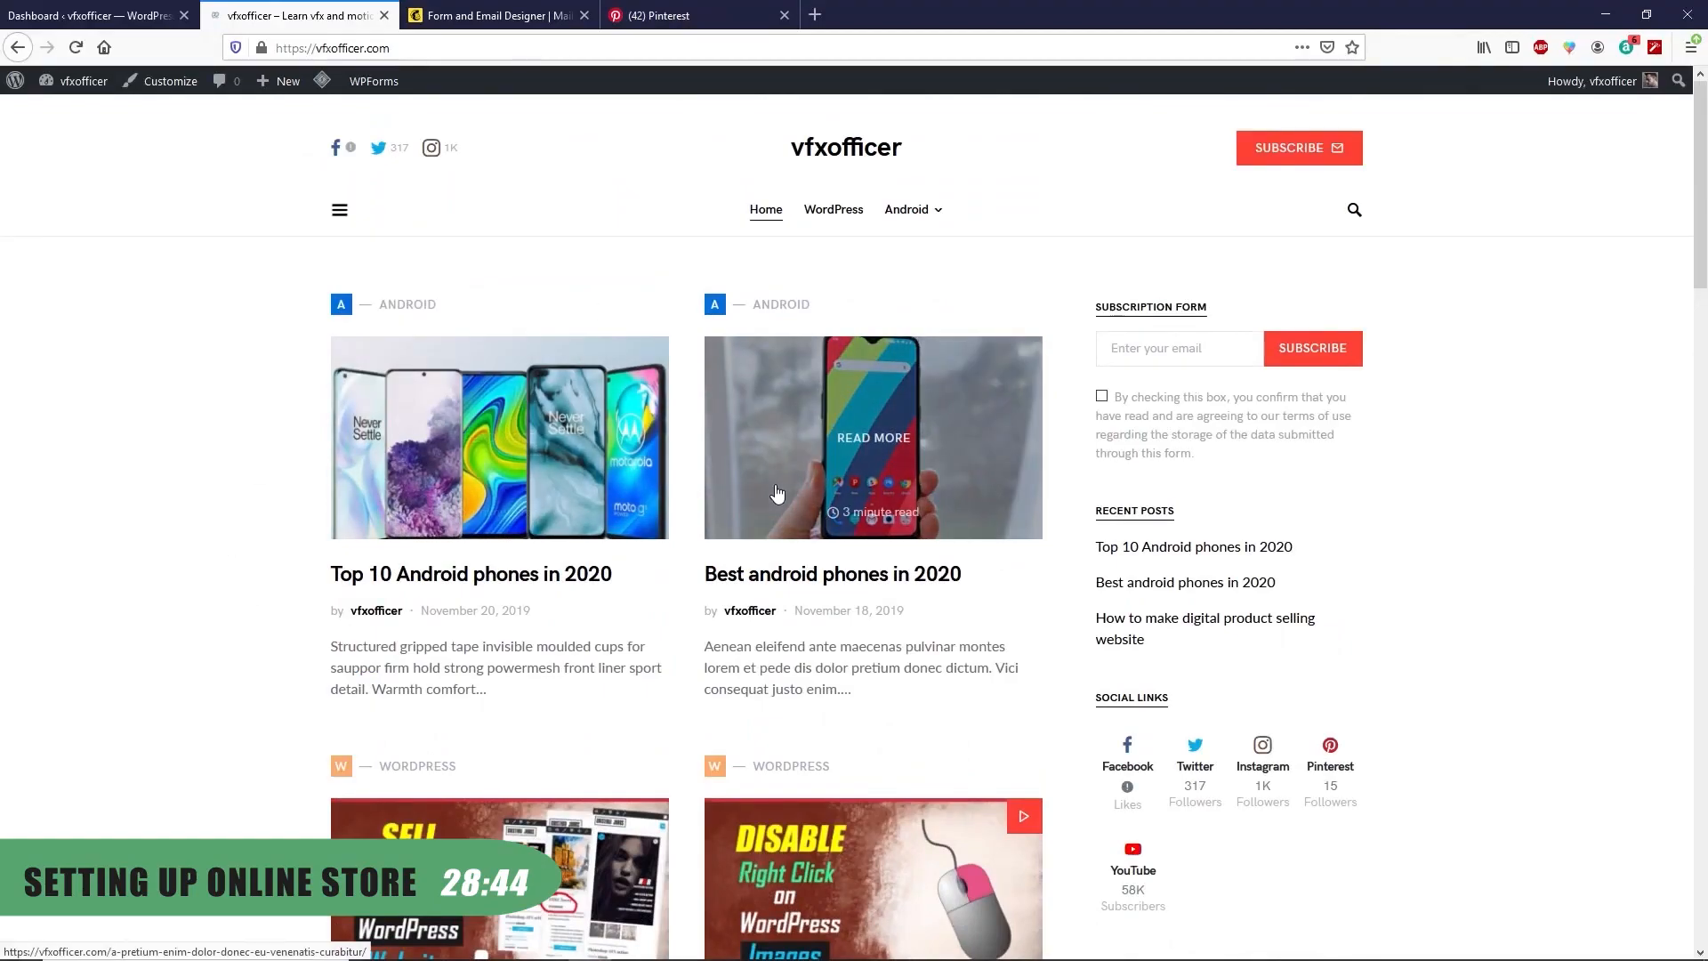
# Find the woocommerce plugin under Plugins > Add New and install it
pyautogui.moveTo(70, 93)
pyautogui.click(71, 16)
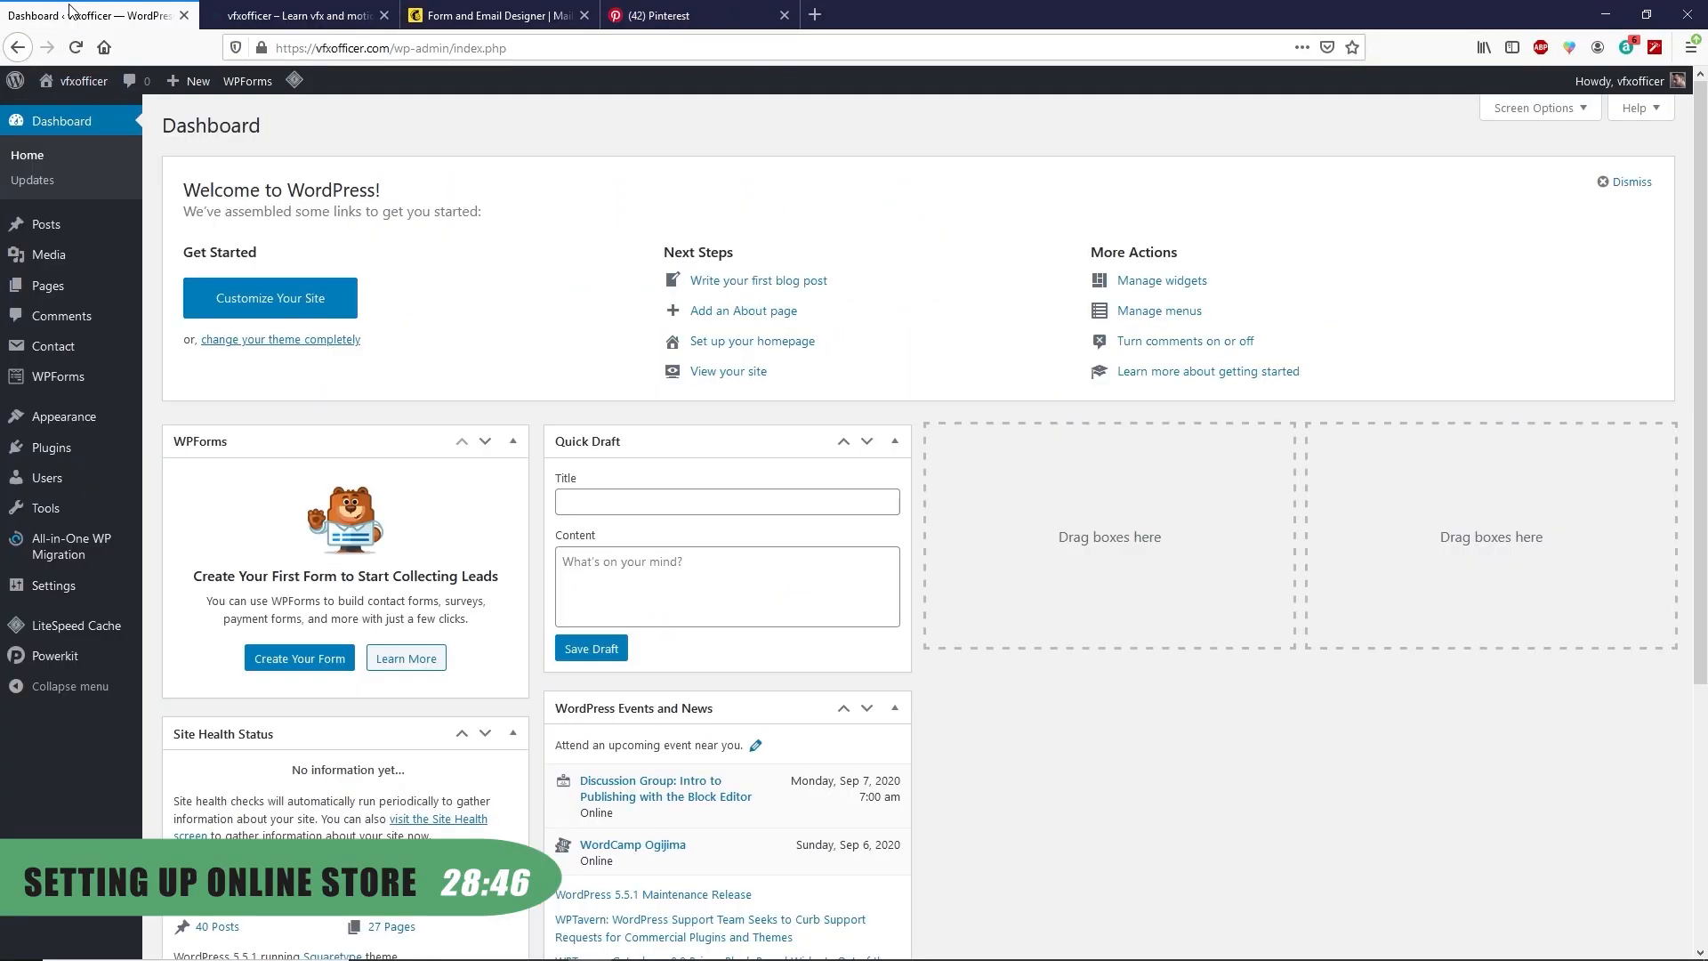
pyautogui.moveTo(78, 449)
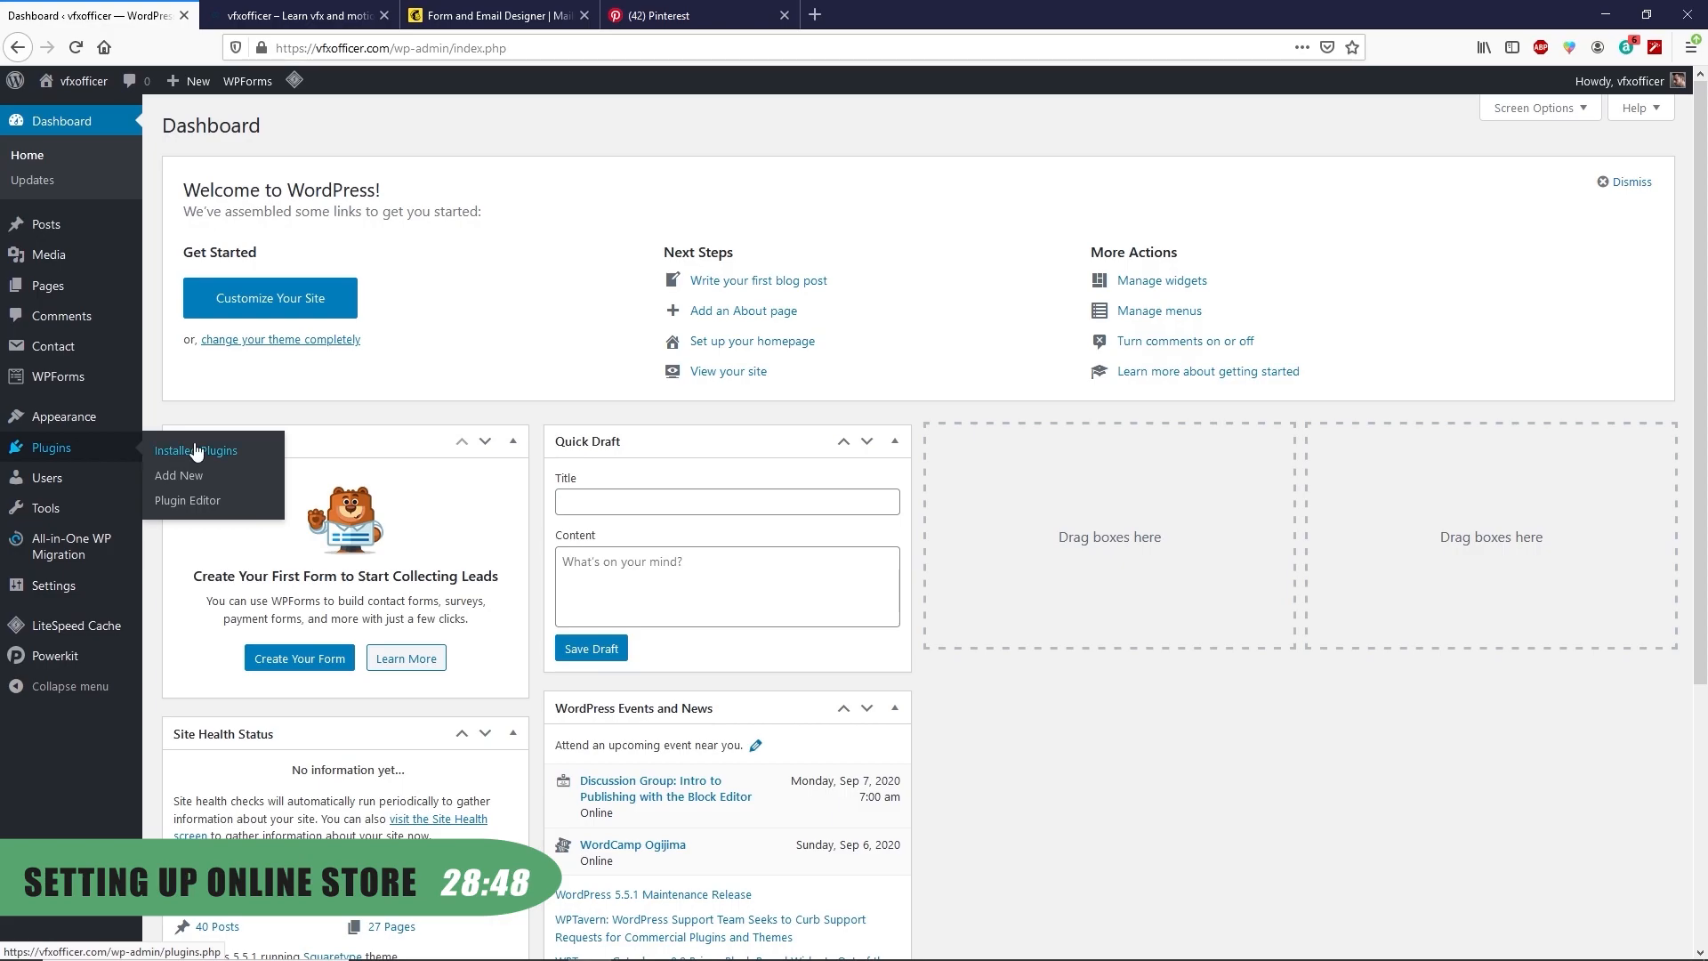
pyautogui.click(189, 481)
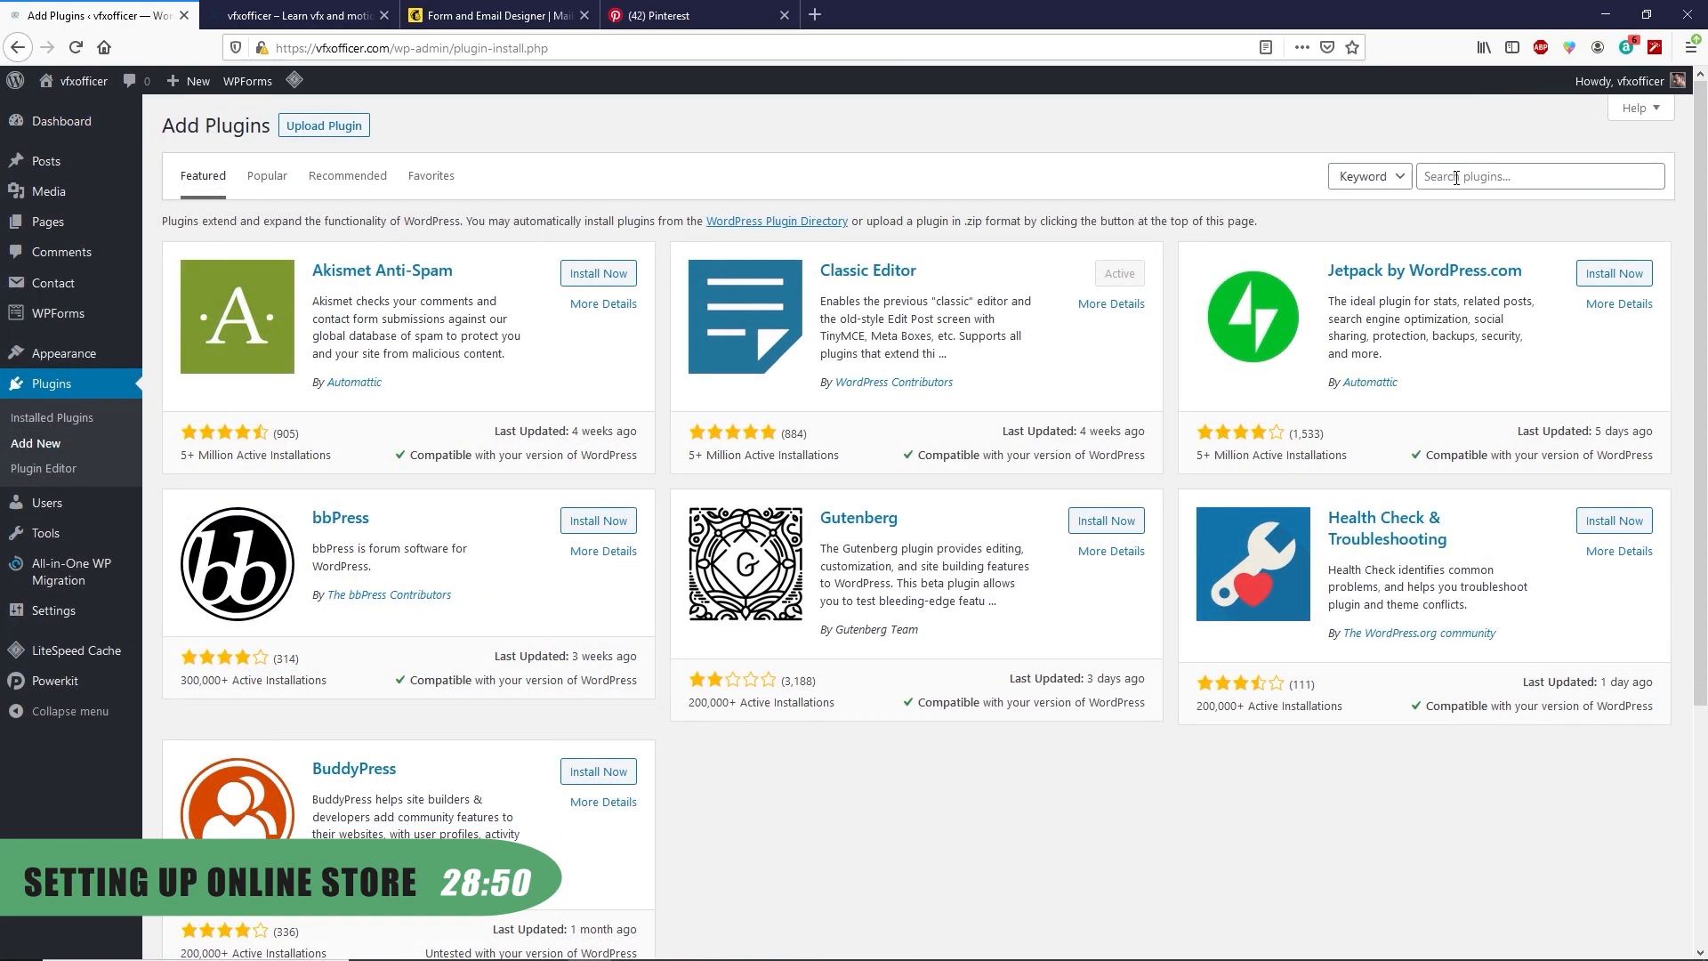
pyautogui.click(1456, 177)
pyautogui.write('woocommerce')
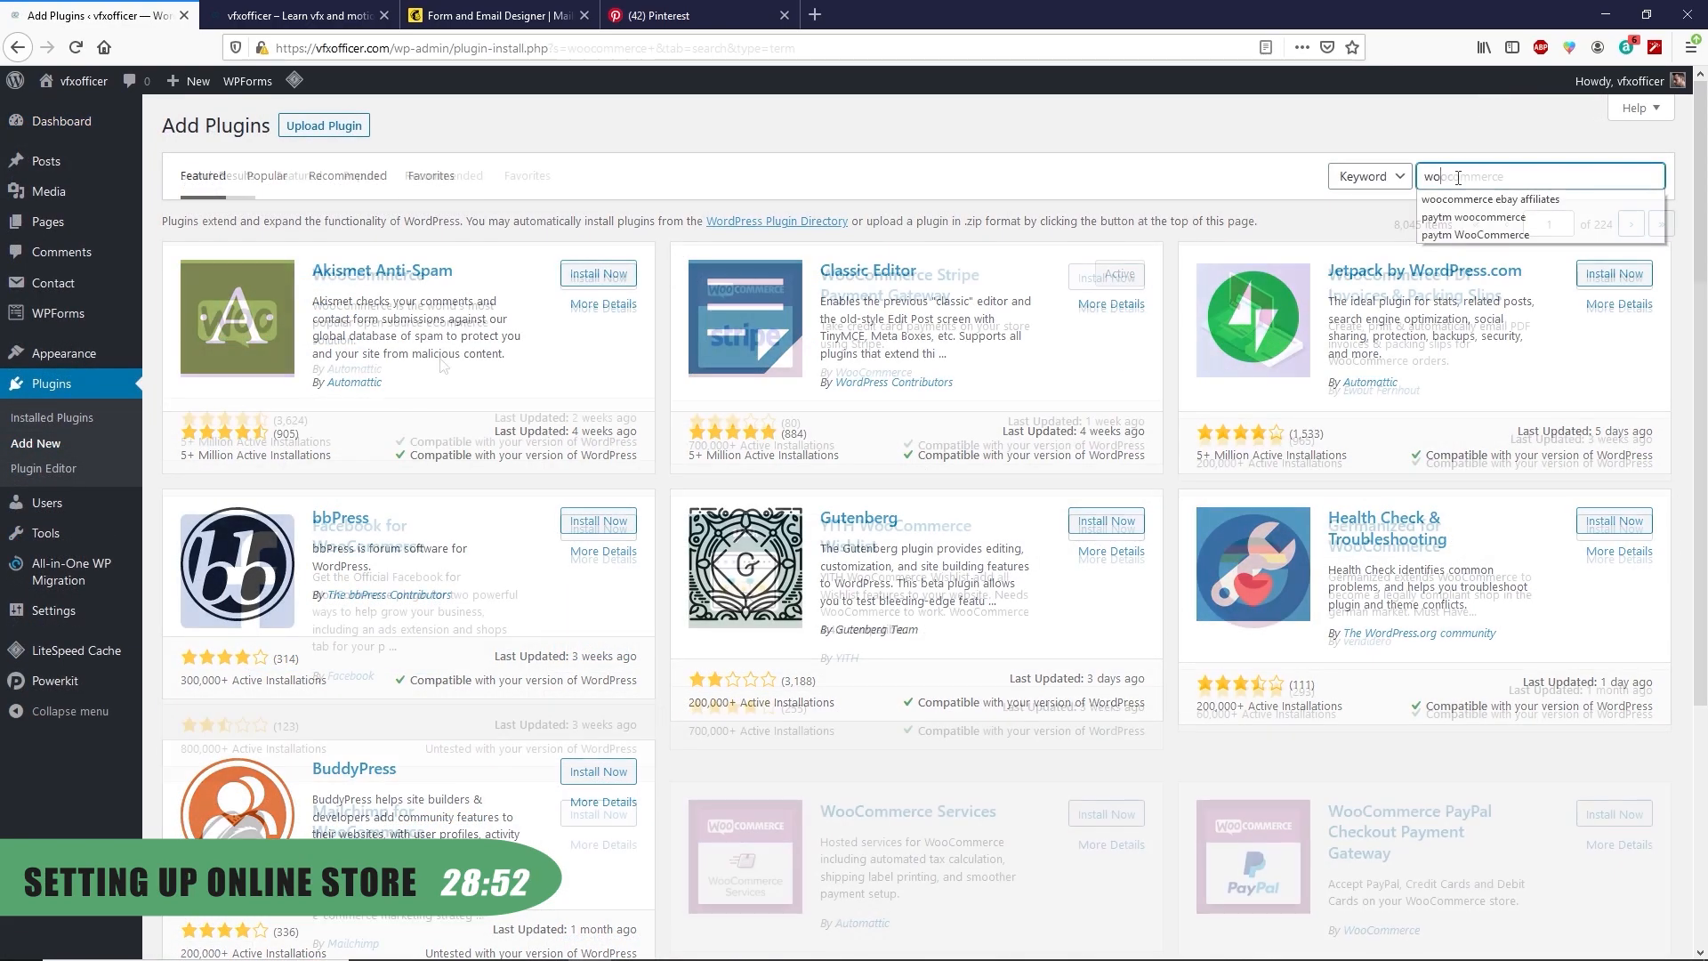
pyautogui.click(600, 277)
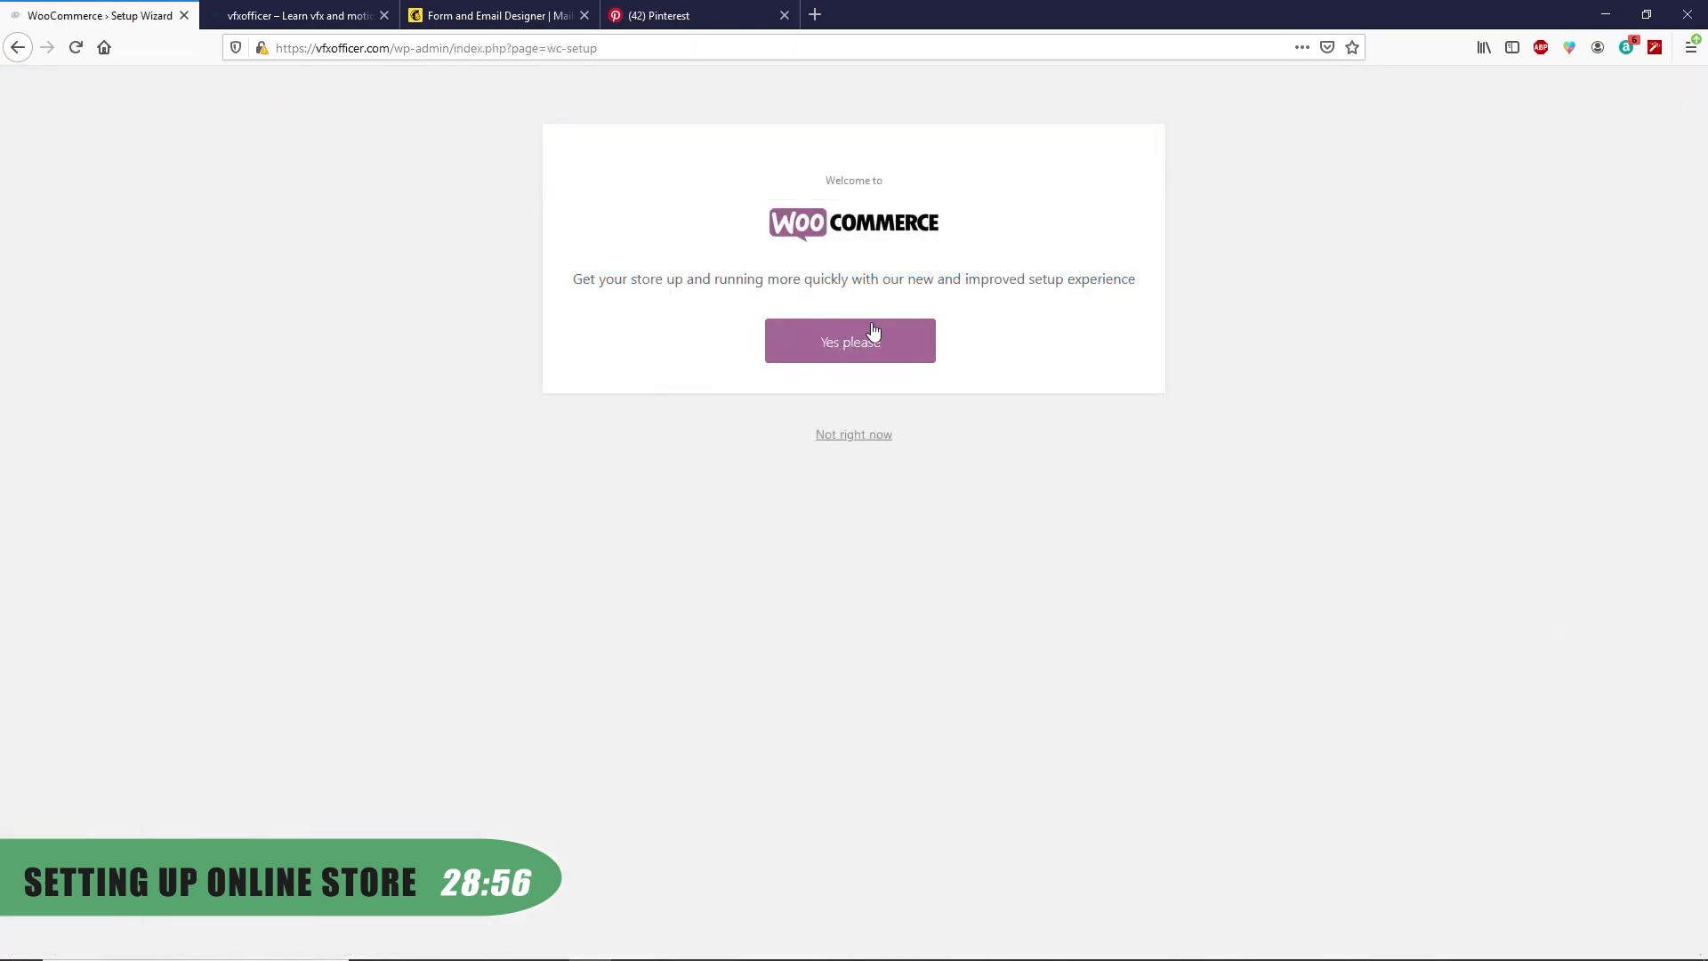
# Enter the store's address in Punjab, India, and opt in to usage tracking
pyautogui.click(843, 343)
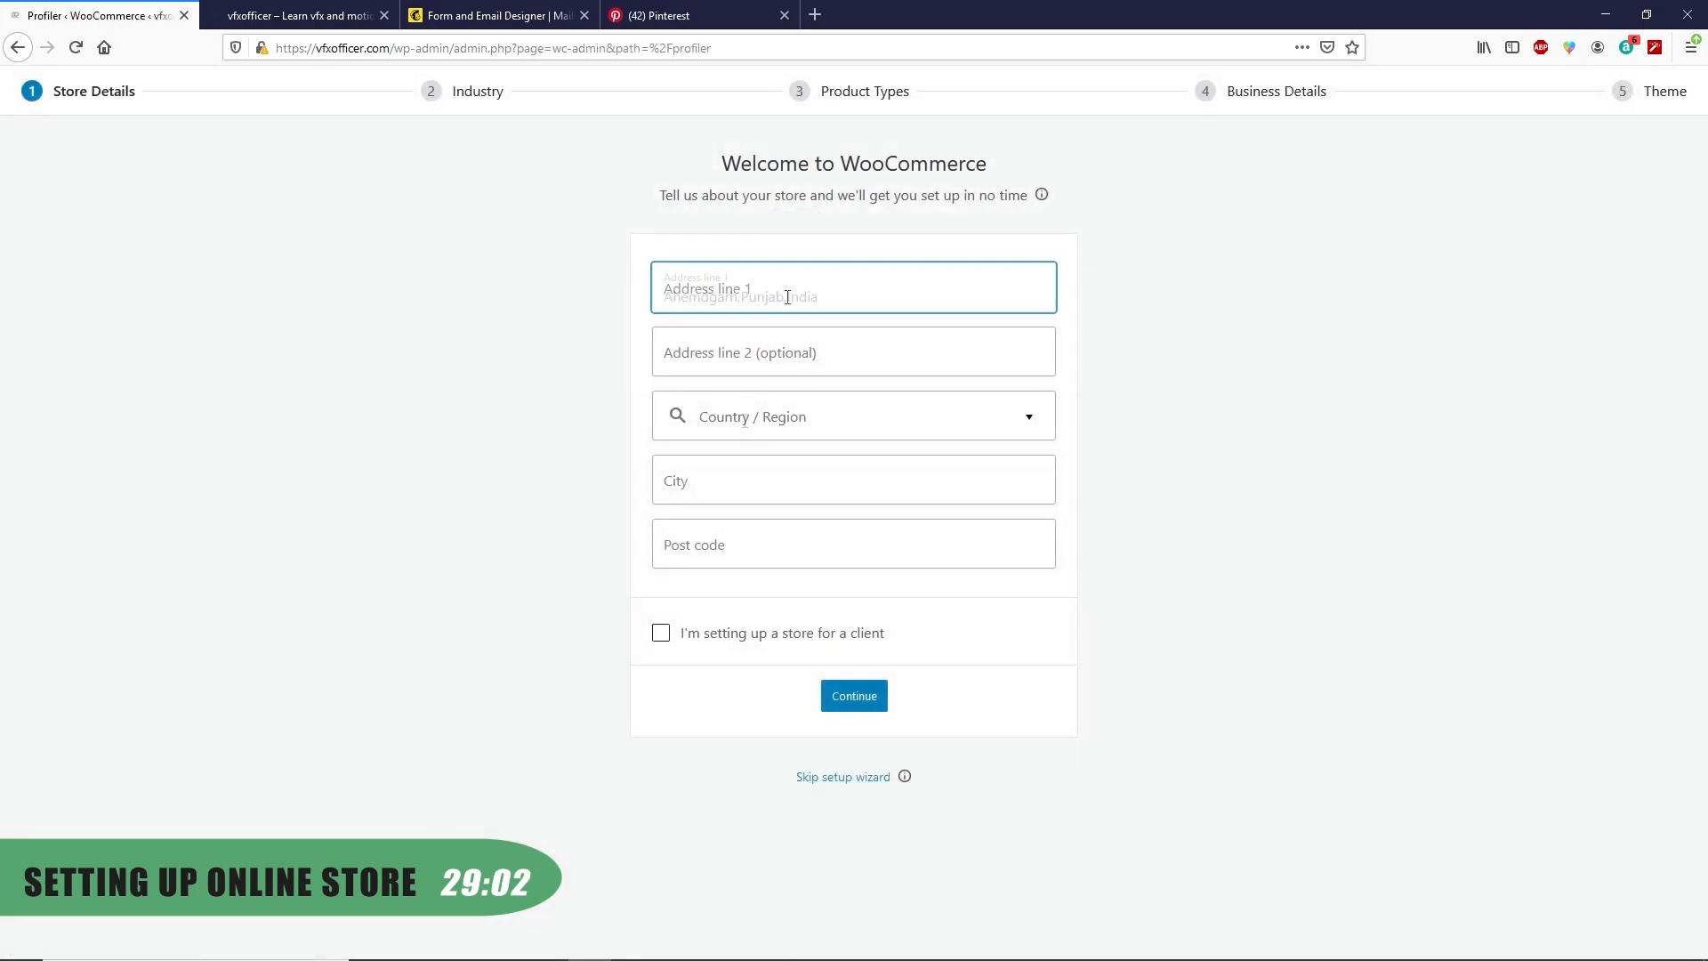
pyautogui.write('Ahemdgarh,Punjab,India')
pyautogui.click(692, 423)
pyautogui.click(728, 476)
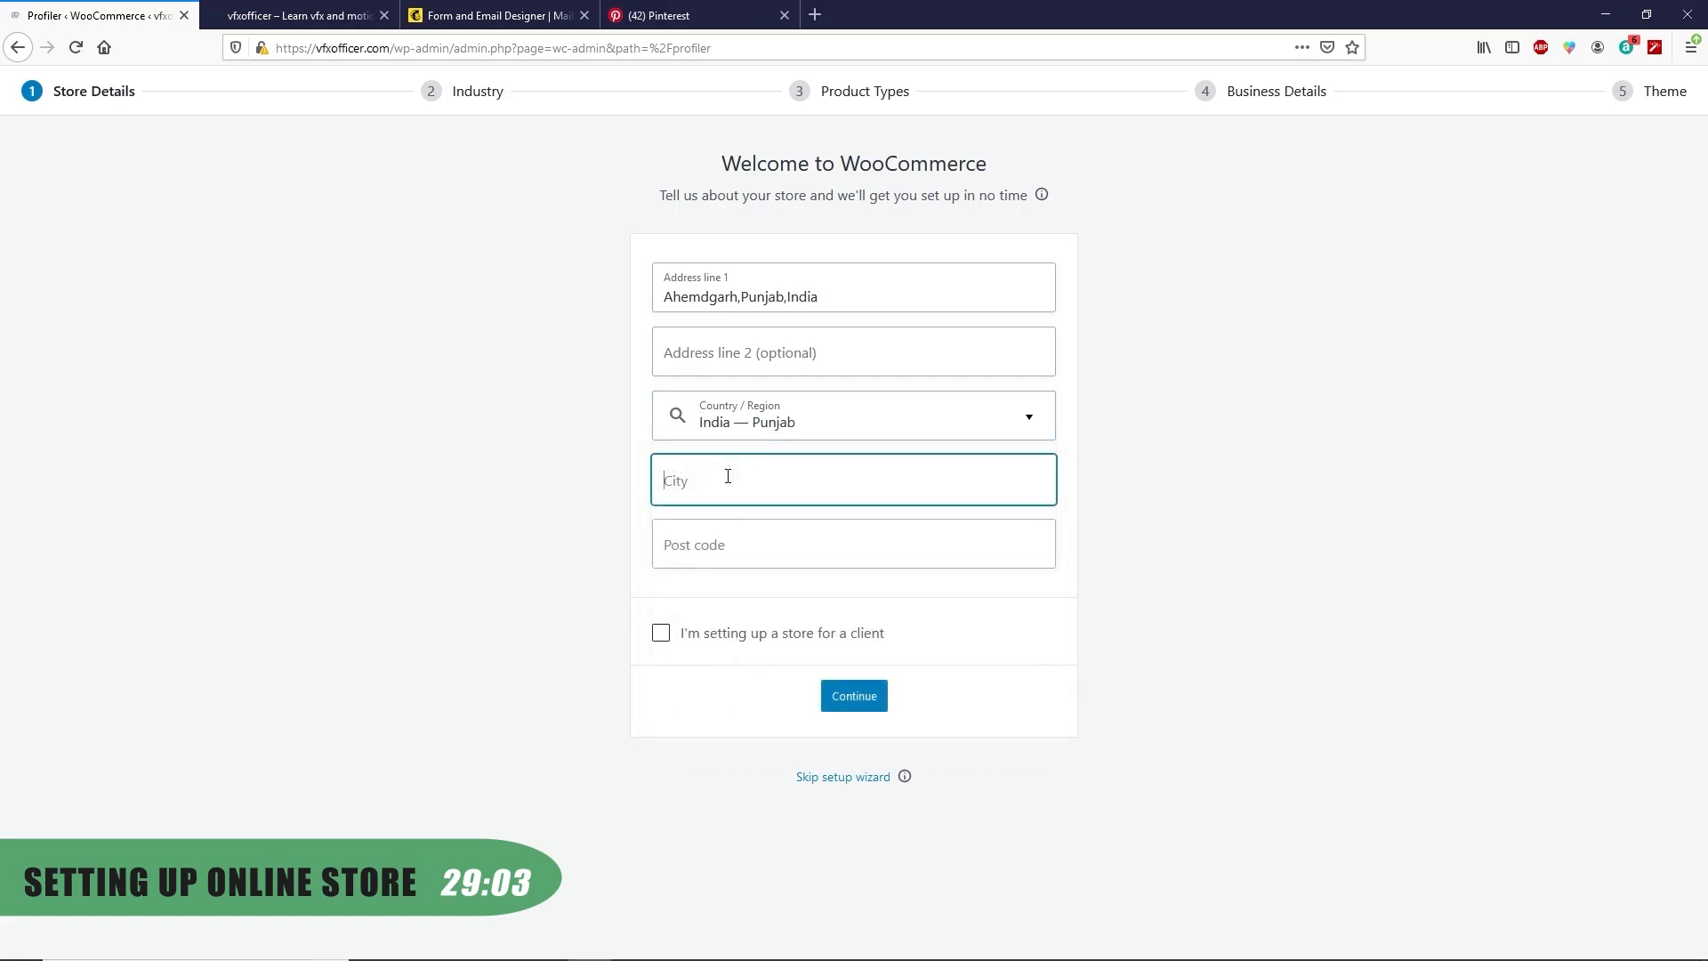
pyautogui.write('Ahmedgarh')
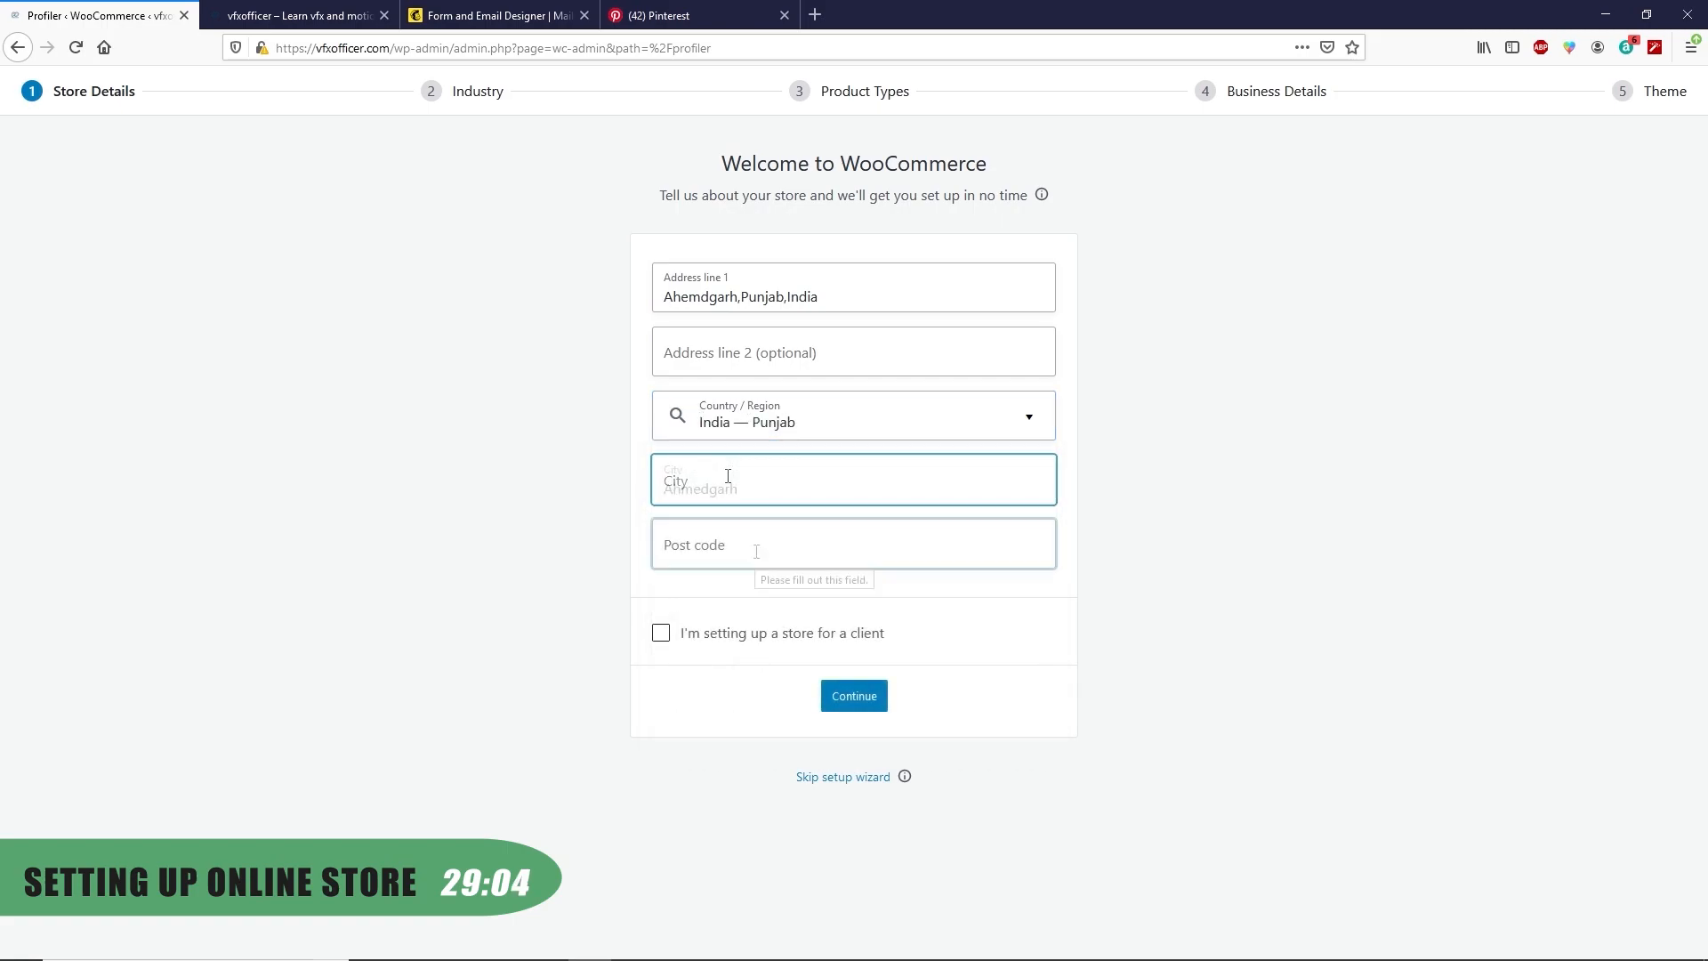
pyautogui.press('Tab')
pyautogui.write('148021')
pyautogui.click(872, 698)
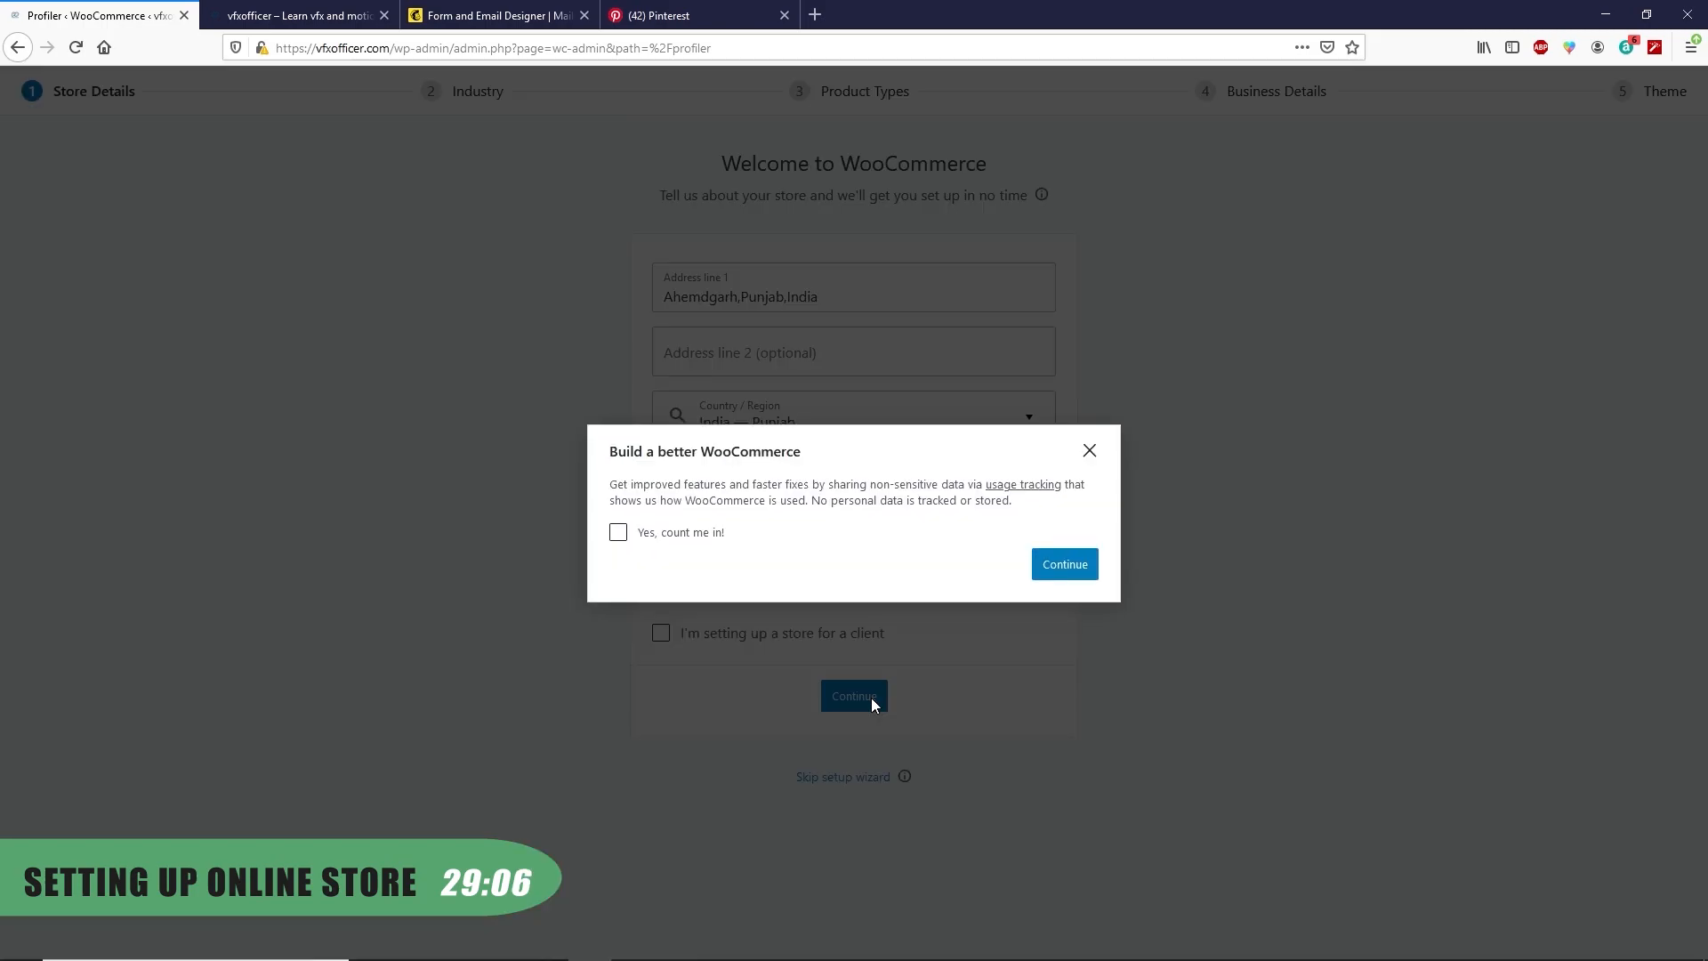
pyautogui.click(674, 534)
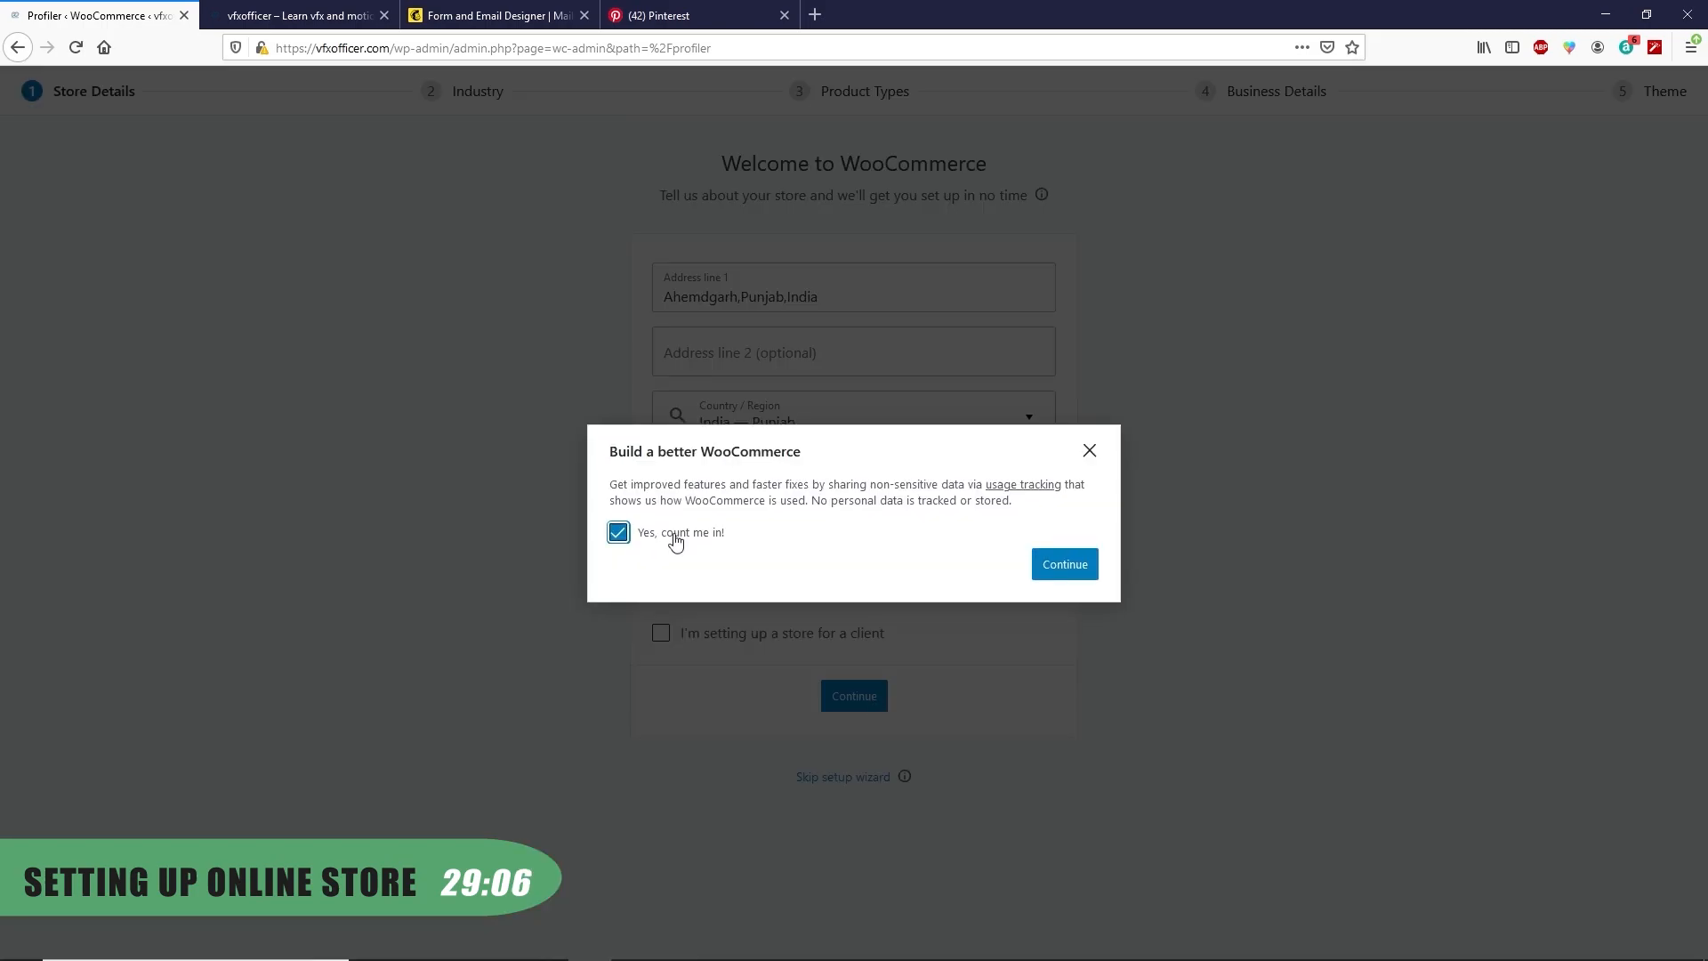
pyautogui.click(1066, 574)
# Set the industry to Other ('vfx artist') and add Downloads to the product types
pyautogui.click(702, 806)
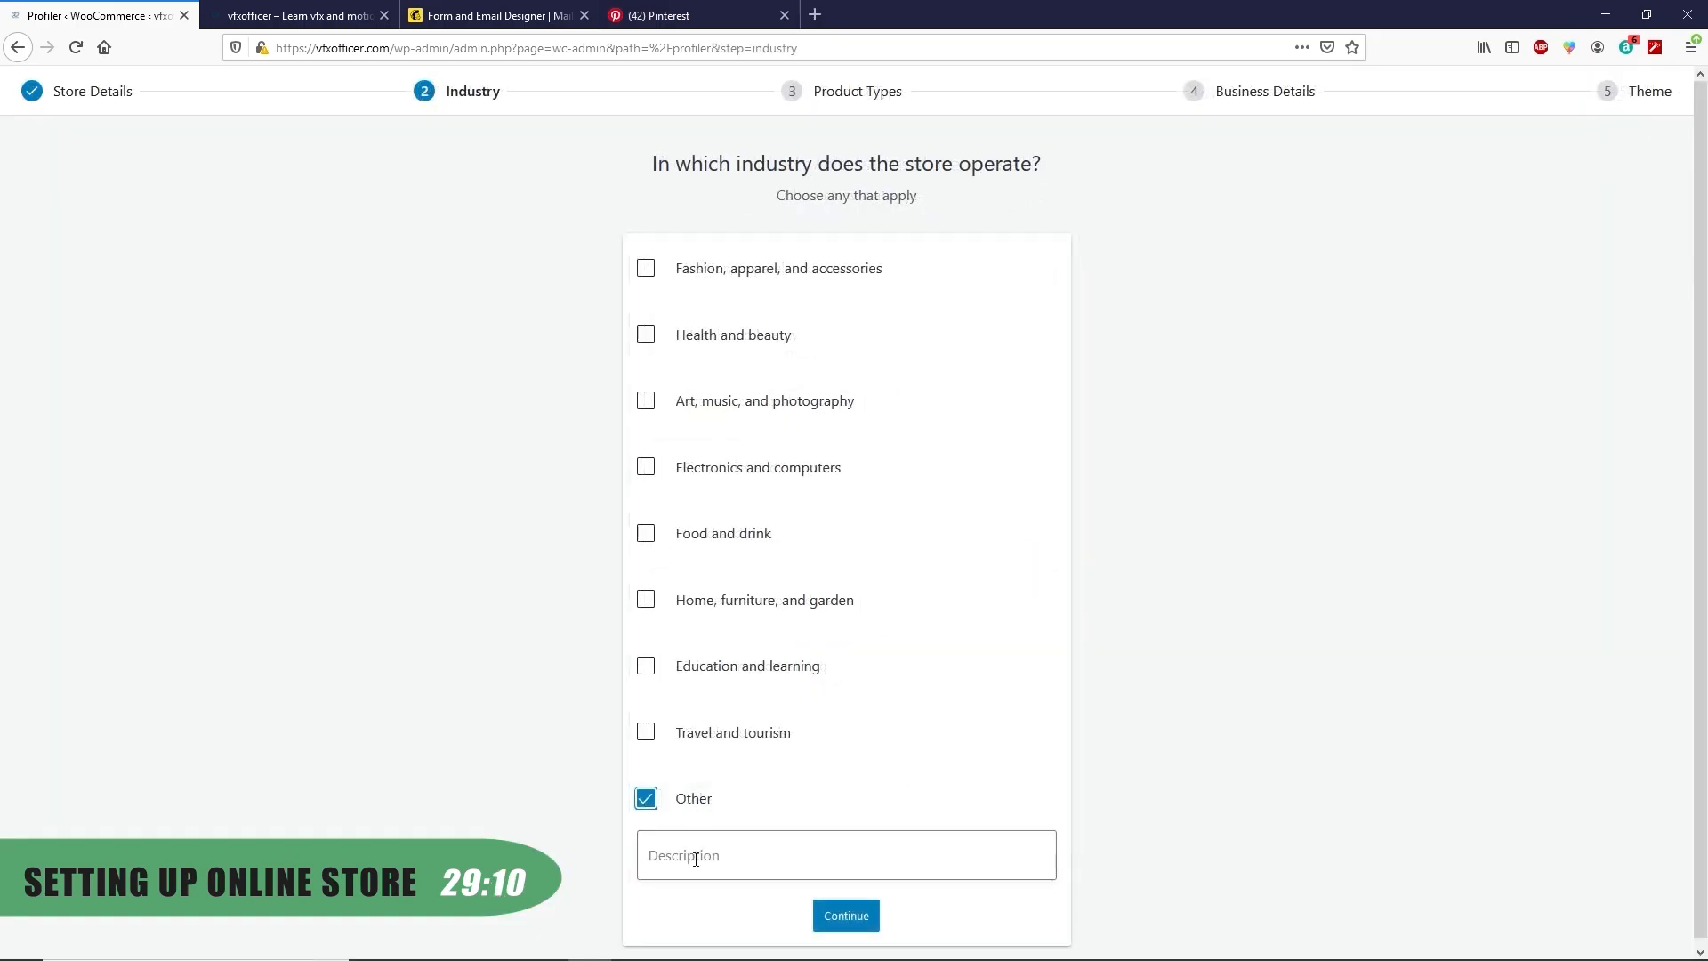
pyautogui.click(718, 839)
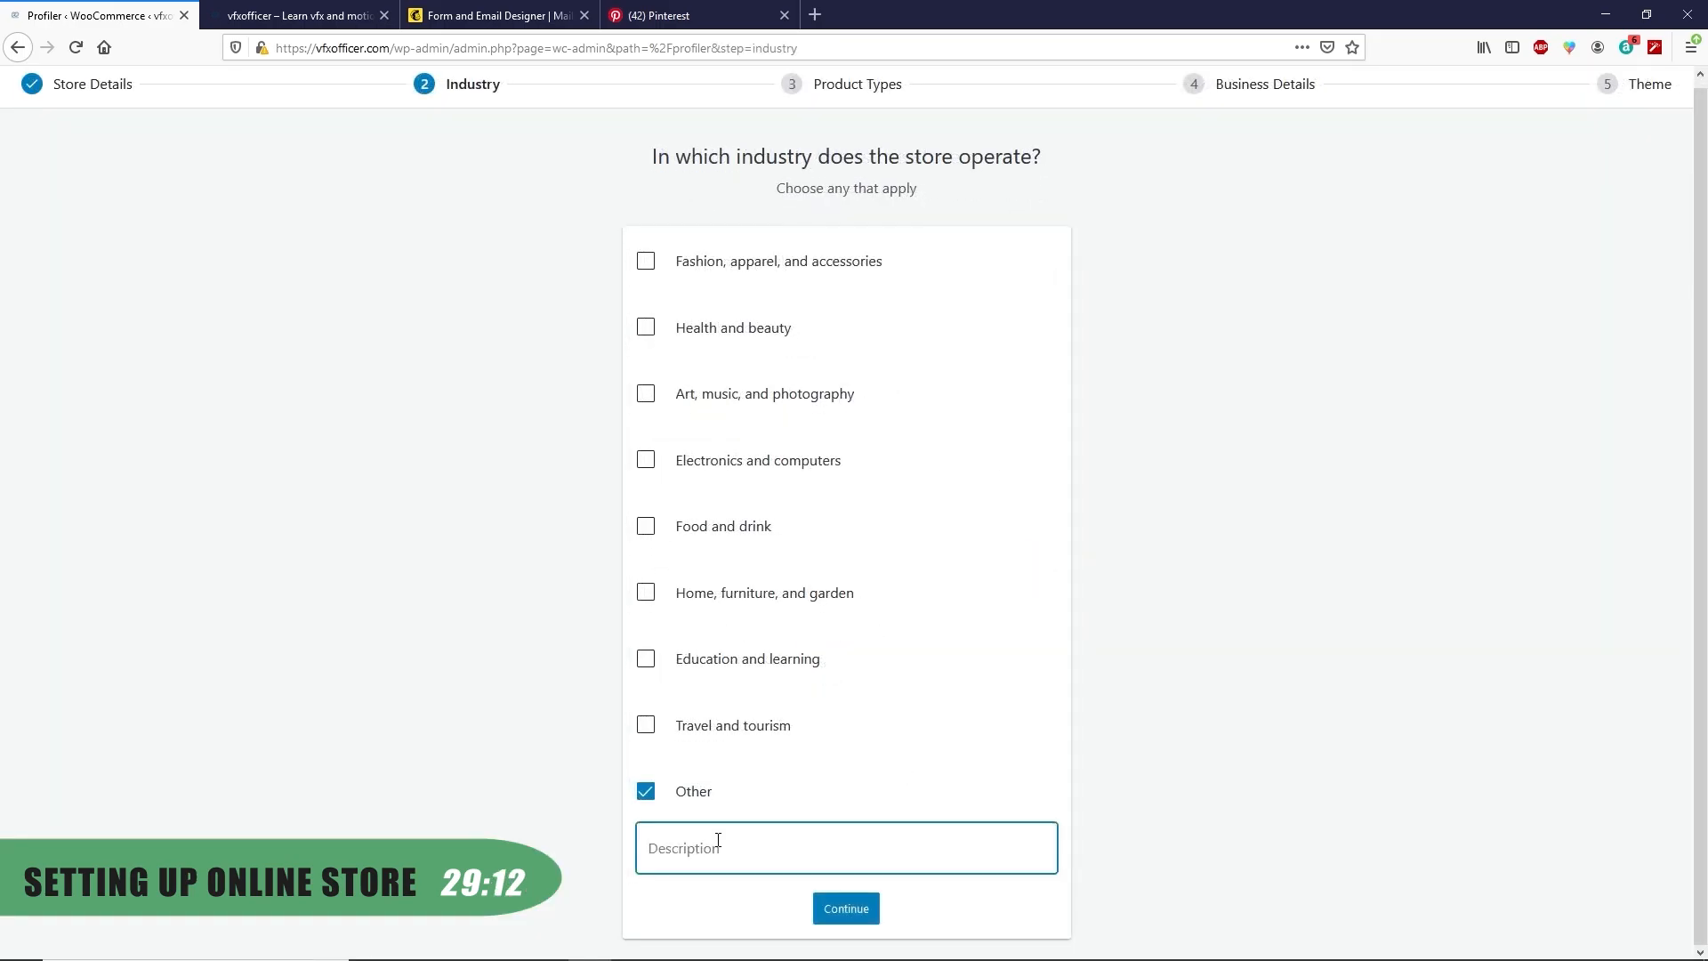
pyautogui.write('vfx artist')
pyautogui.click(847, 910)
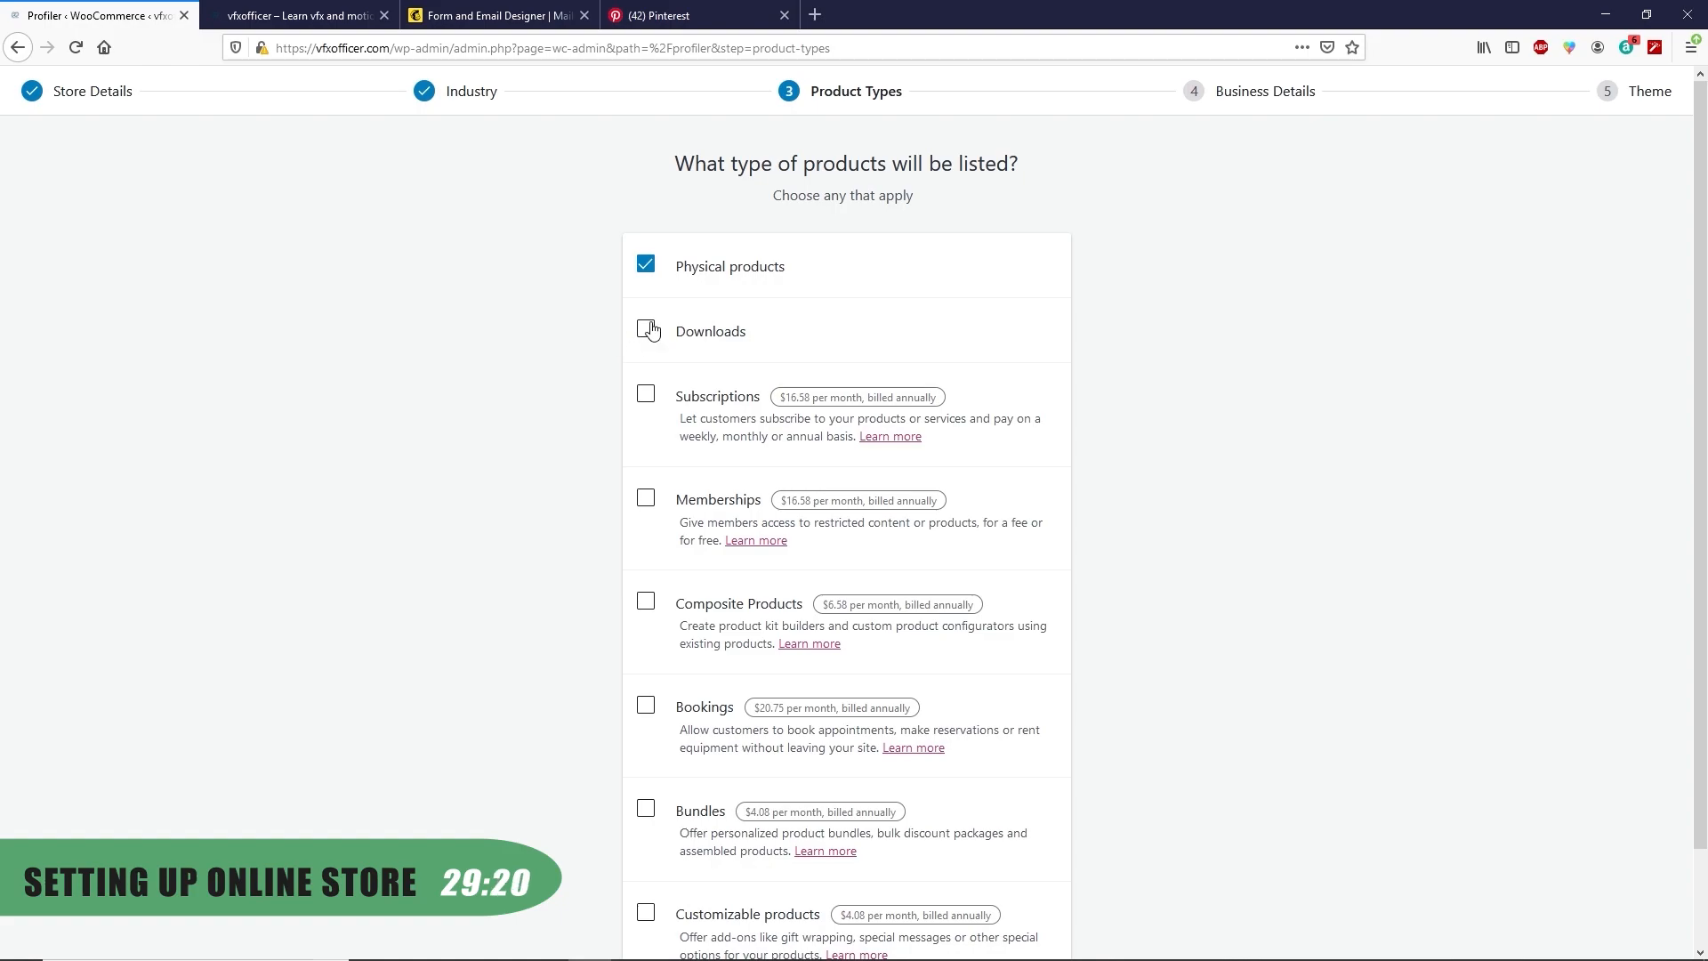
pyautogui.click(642, 333)
pyautogui.scroll(-2, 534, 365)
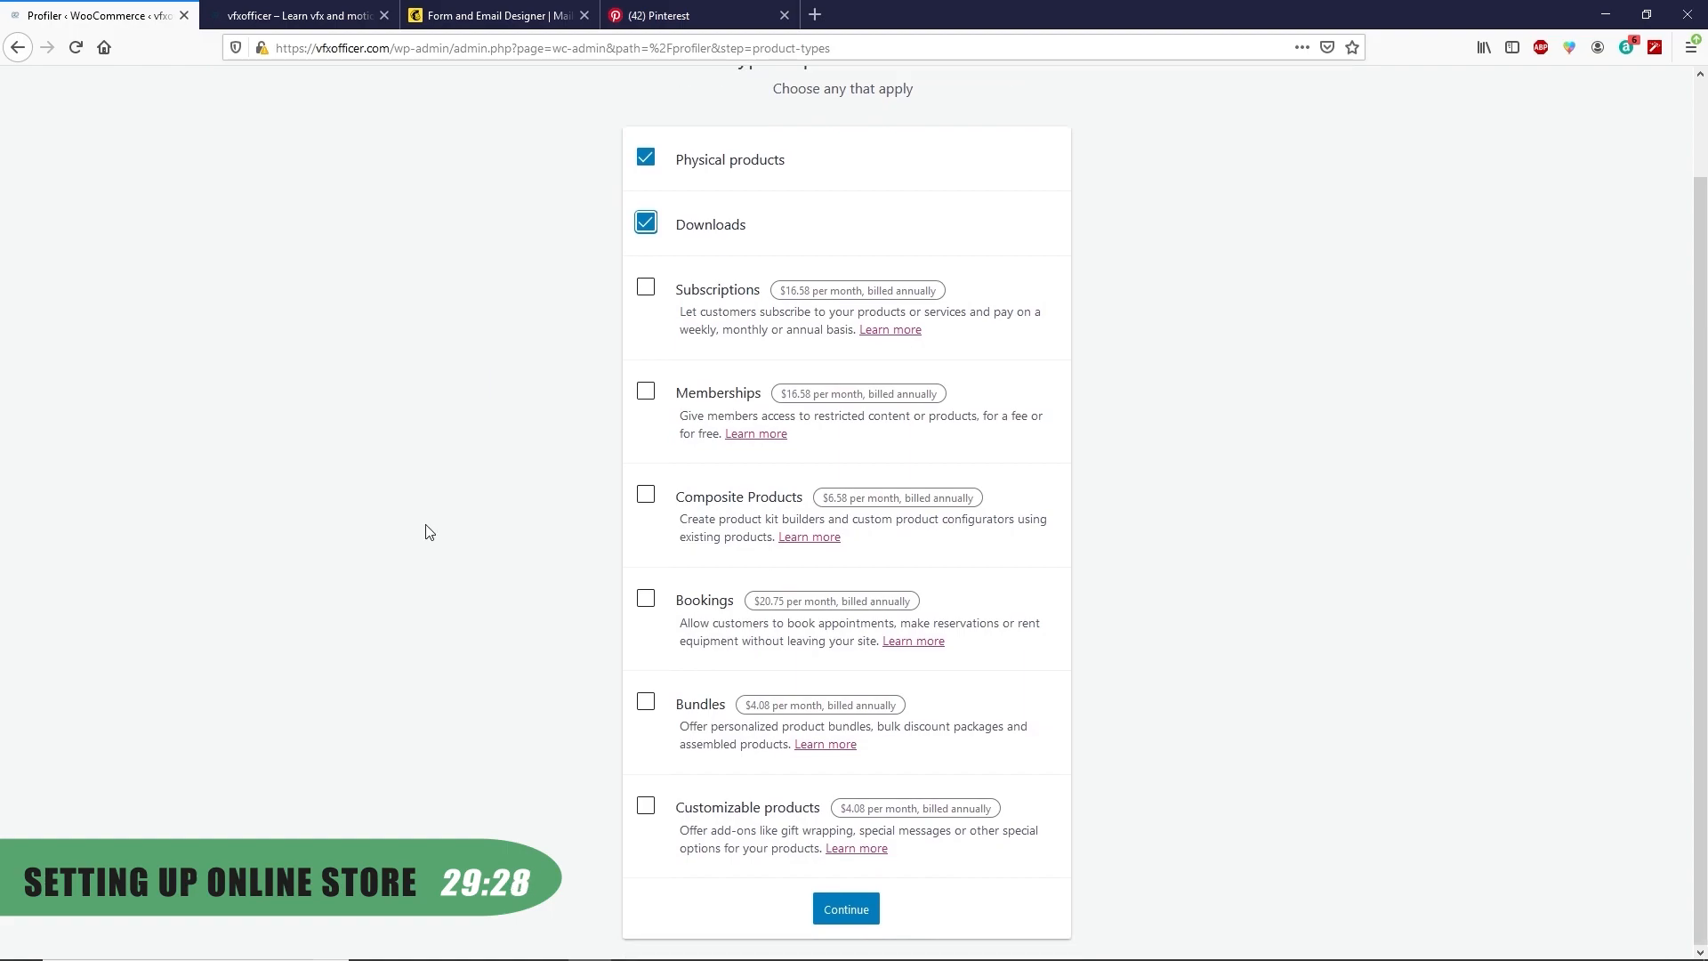
pyautogui.click(836, 914)
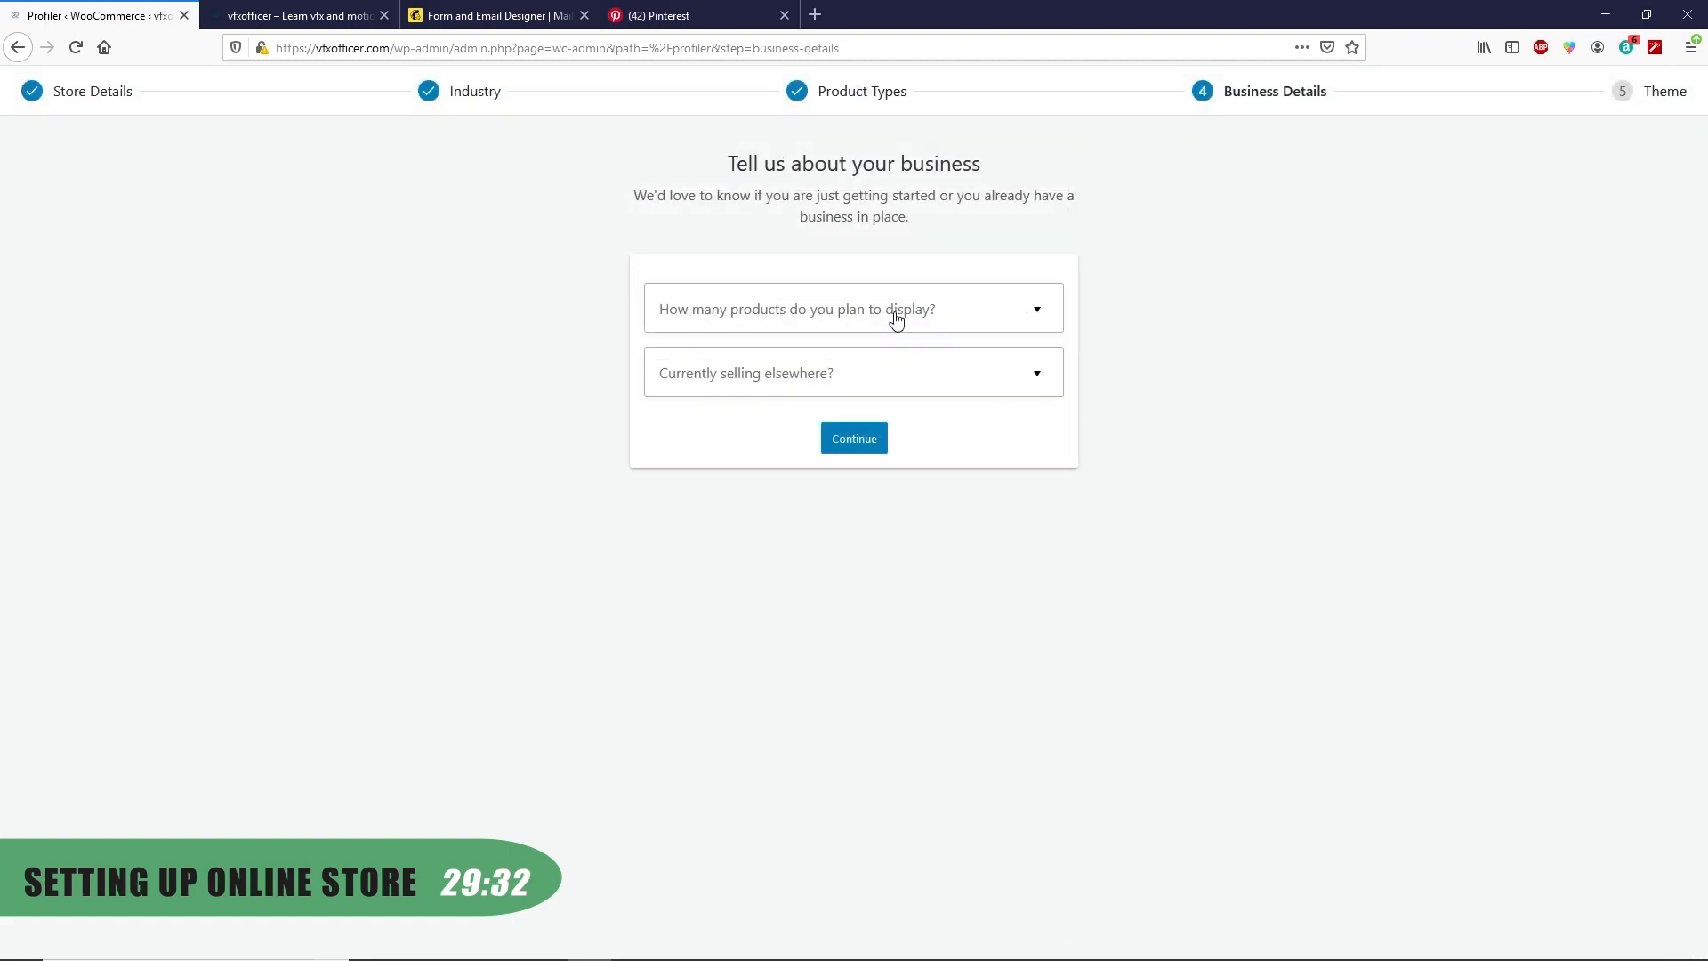
# Choose 1,000+ products, not selling elsewhere, with Google Ads, Mailchimp and Facebook integrations off
pyautogui.click(896, 320)
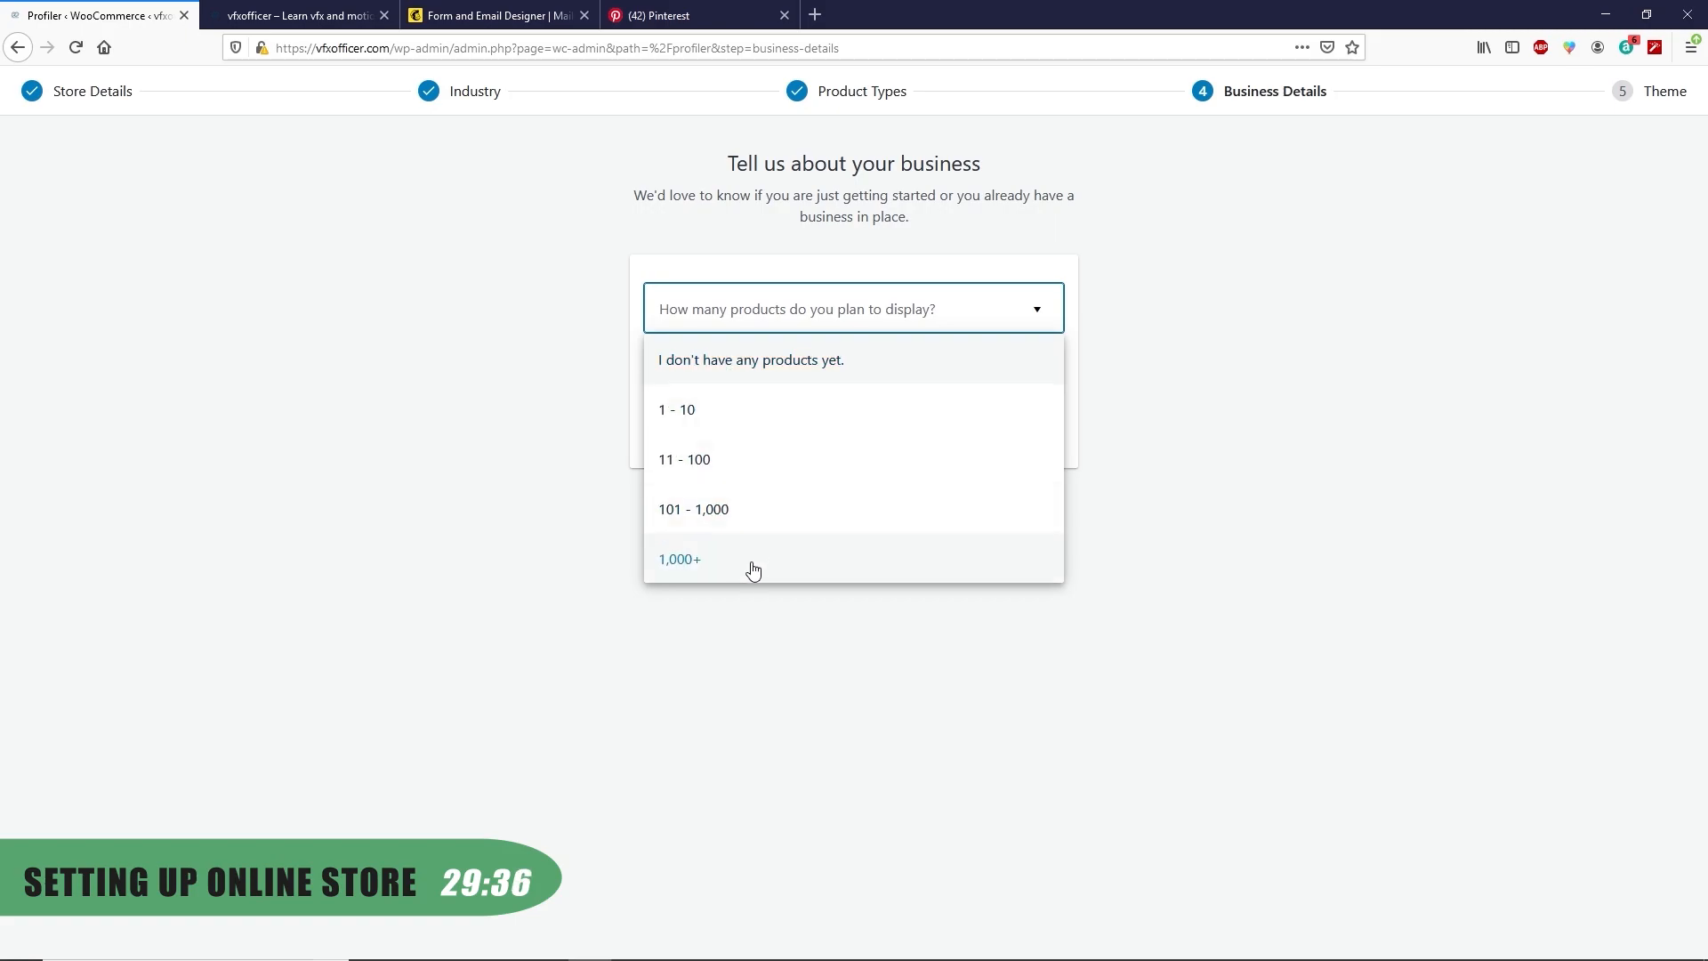
pyautogui.click(713, 567)
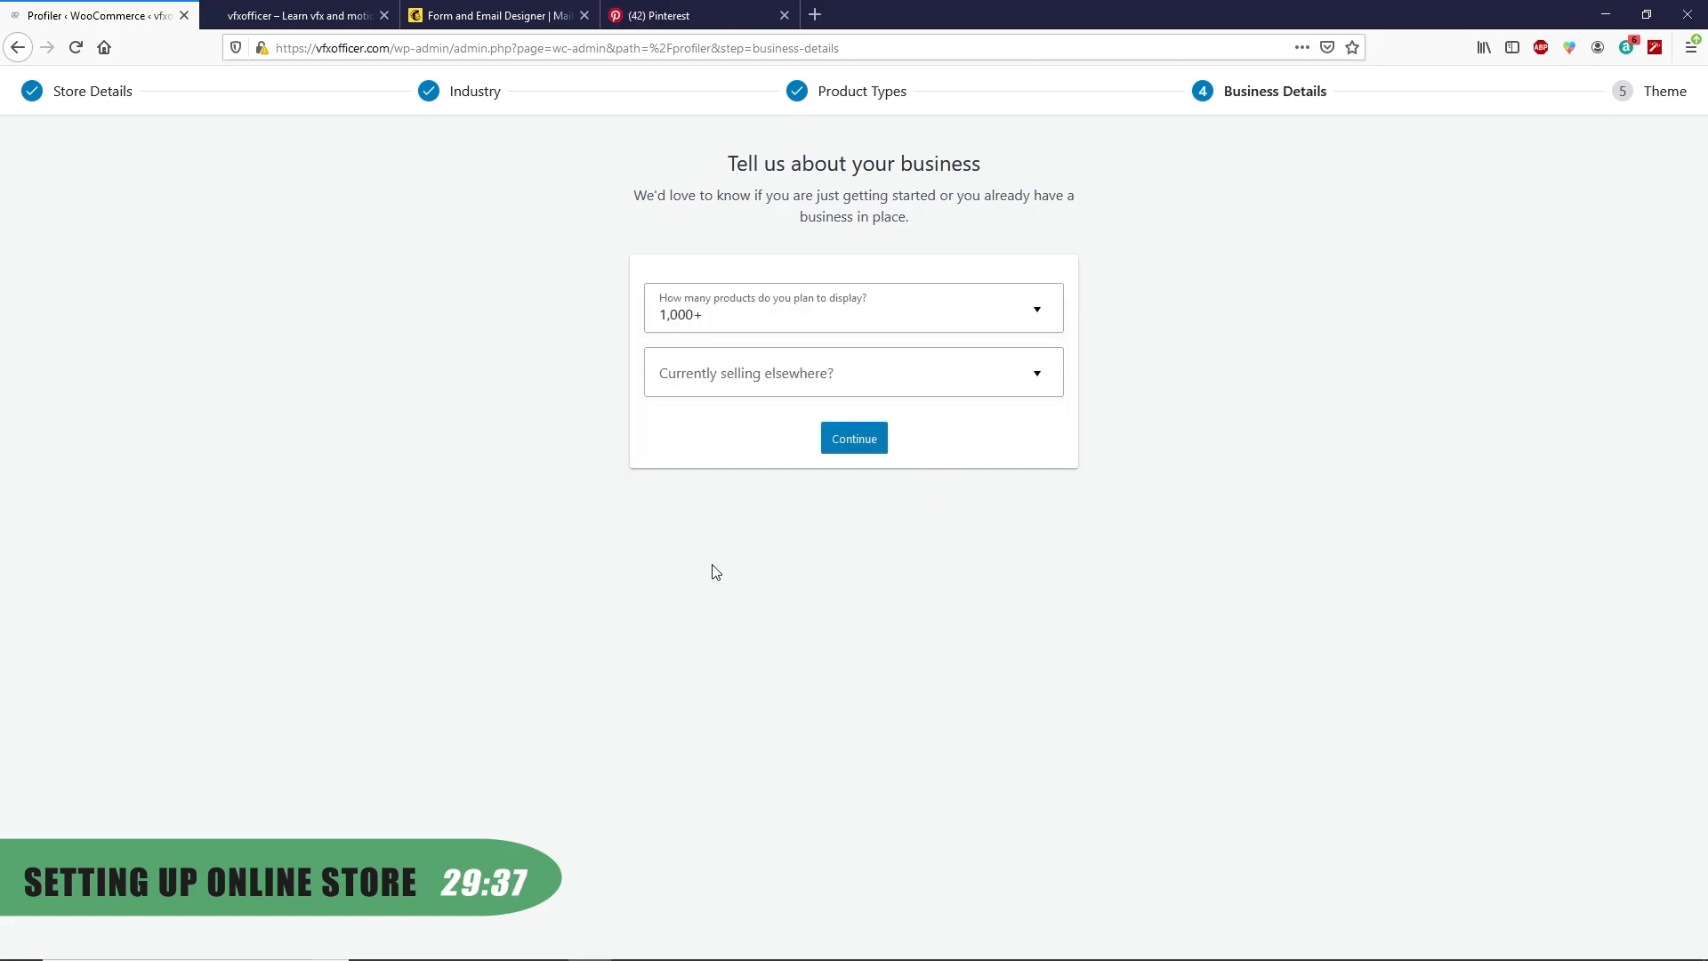
pyautogui.click(922, 377)
pyautogui.click(690, 425)
pyautogui.click(1047, 649)
pyautogui.click(1047, 550)
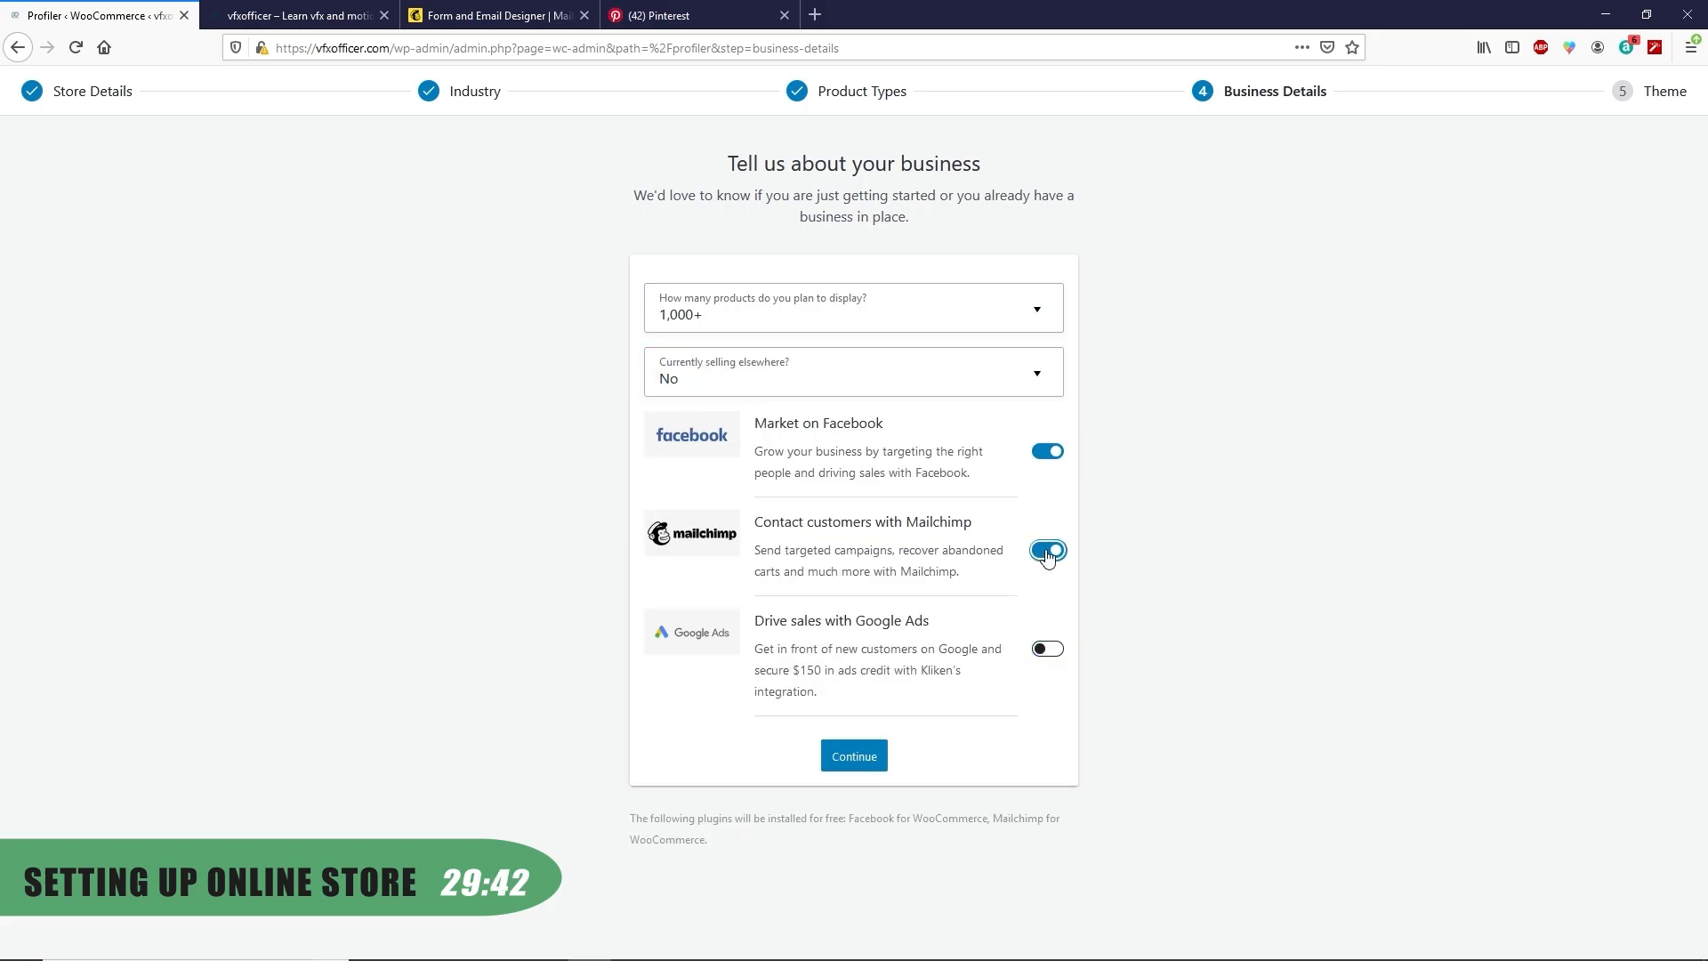
pyautogui.click(1047, 451)
pyautogui.click(853, 757)
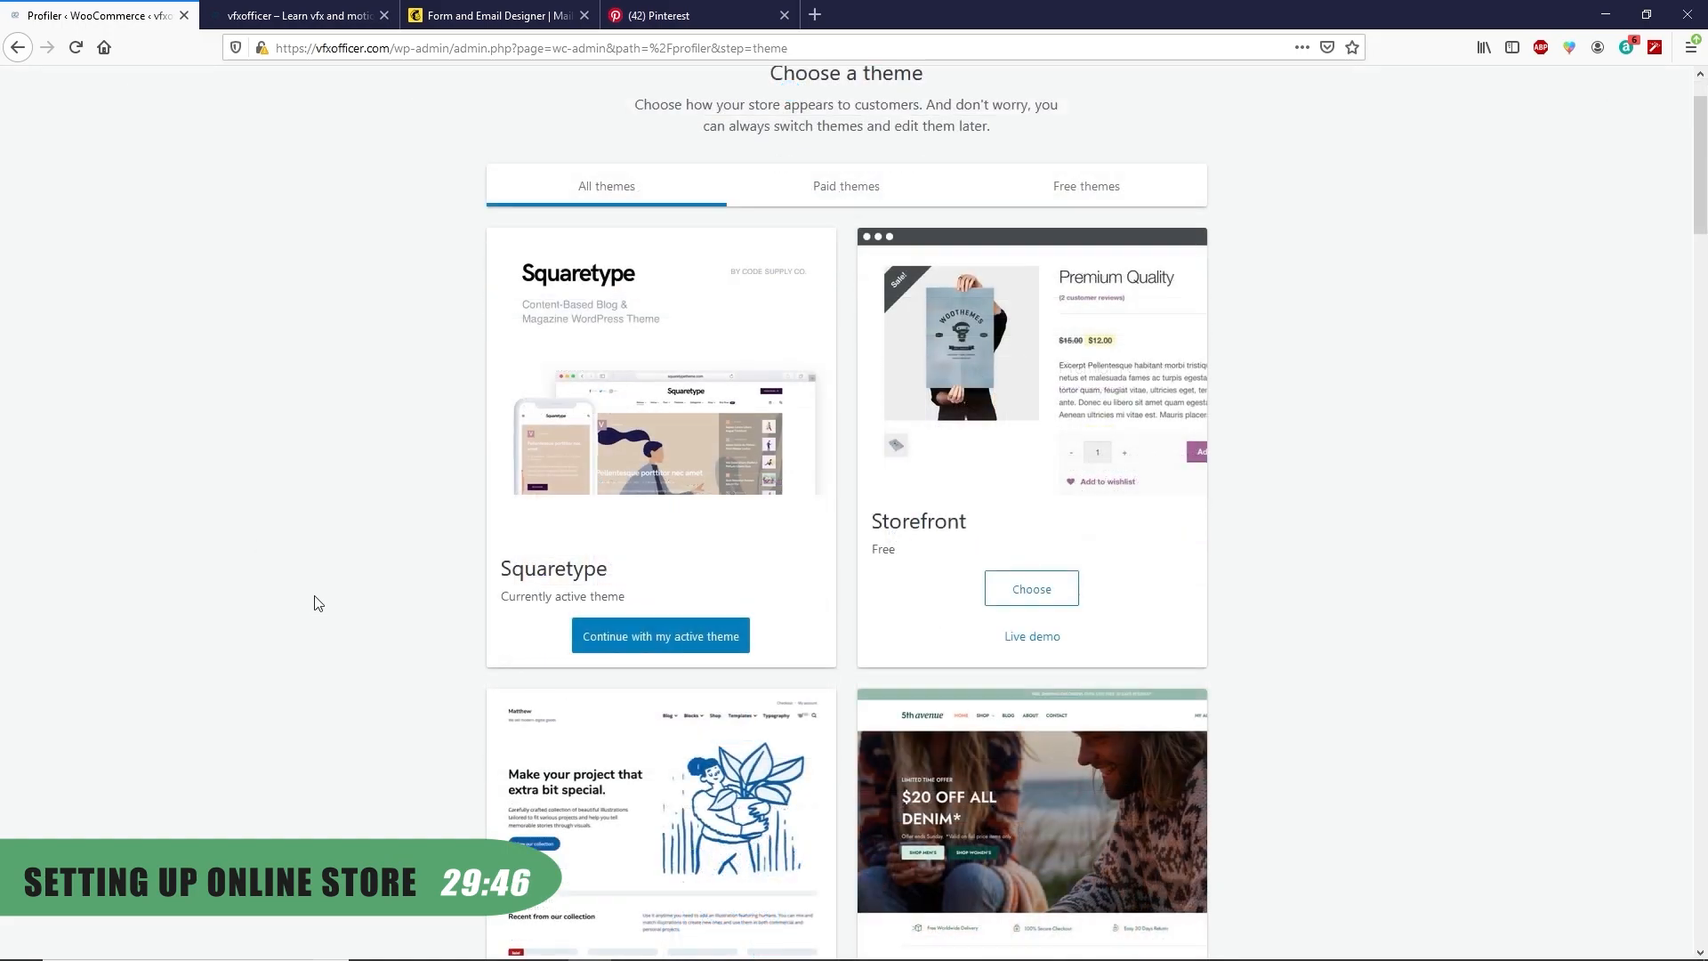
# Keep the Squaretype theme, decline Jetpack and WooCommerce Services, and finish the wizard
pyautogui.click(652, 642)
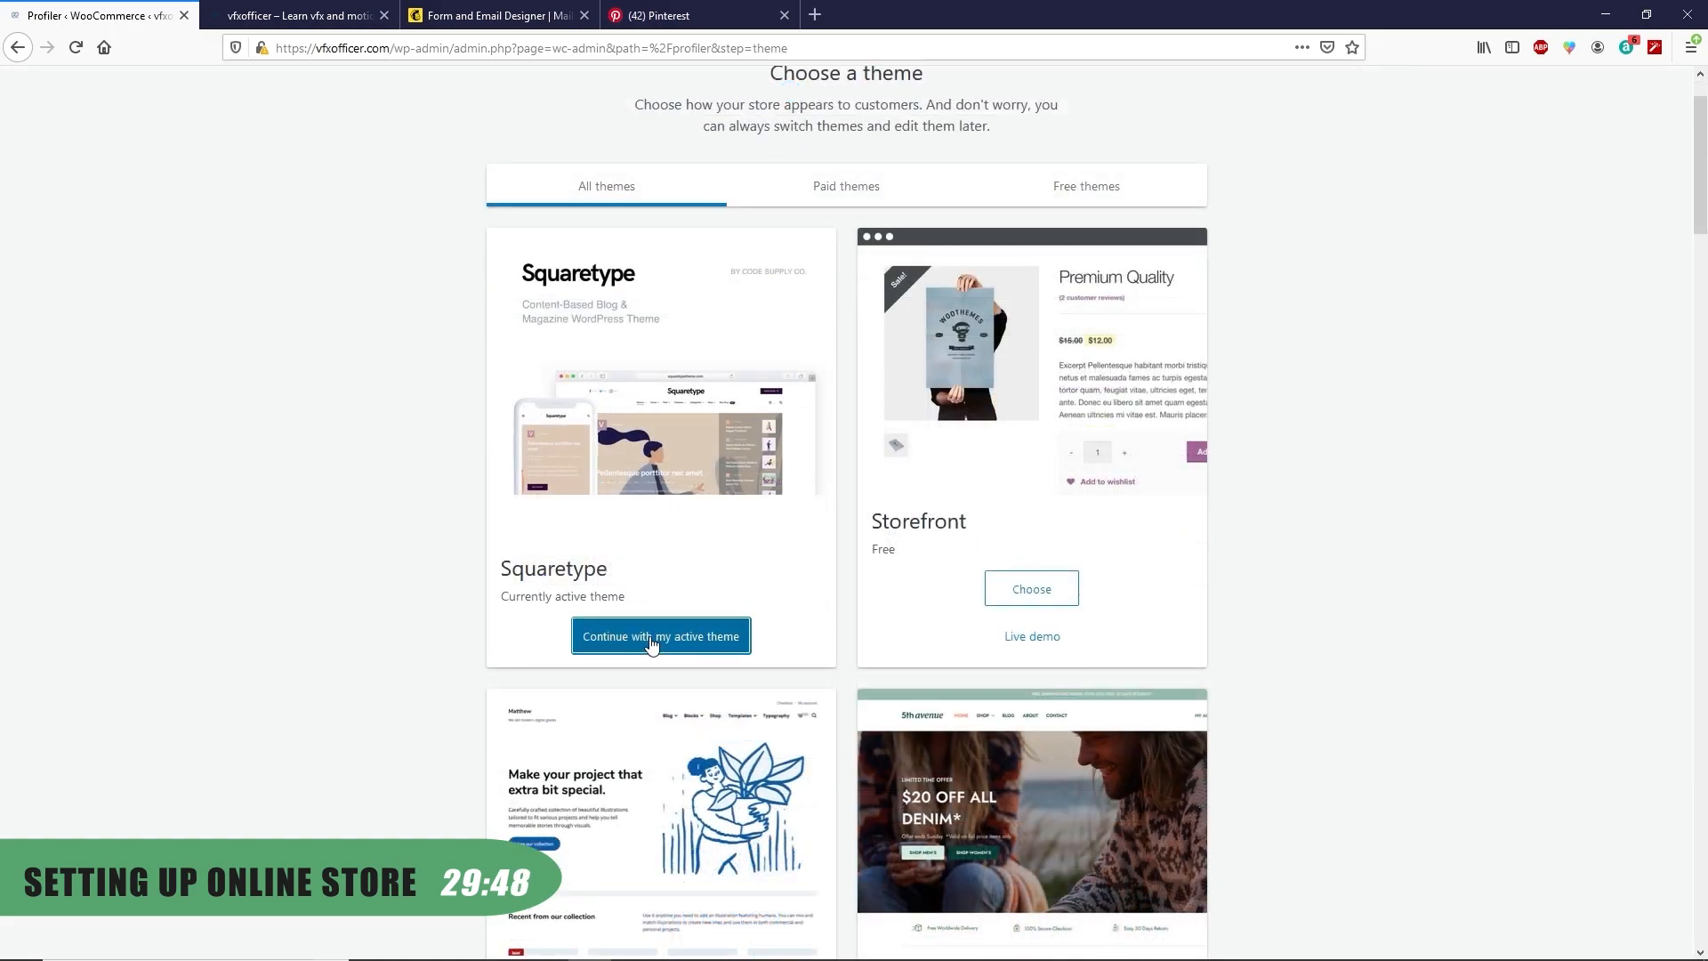
pyautogui.click(901, 617)
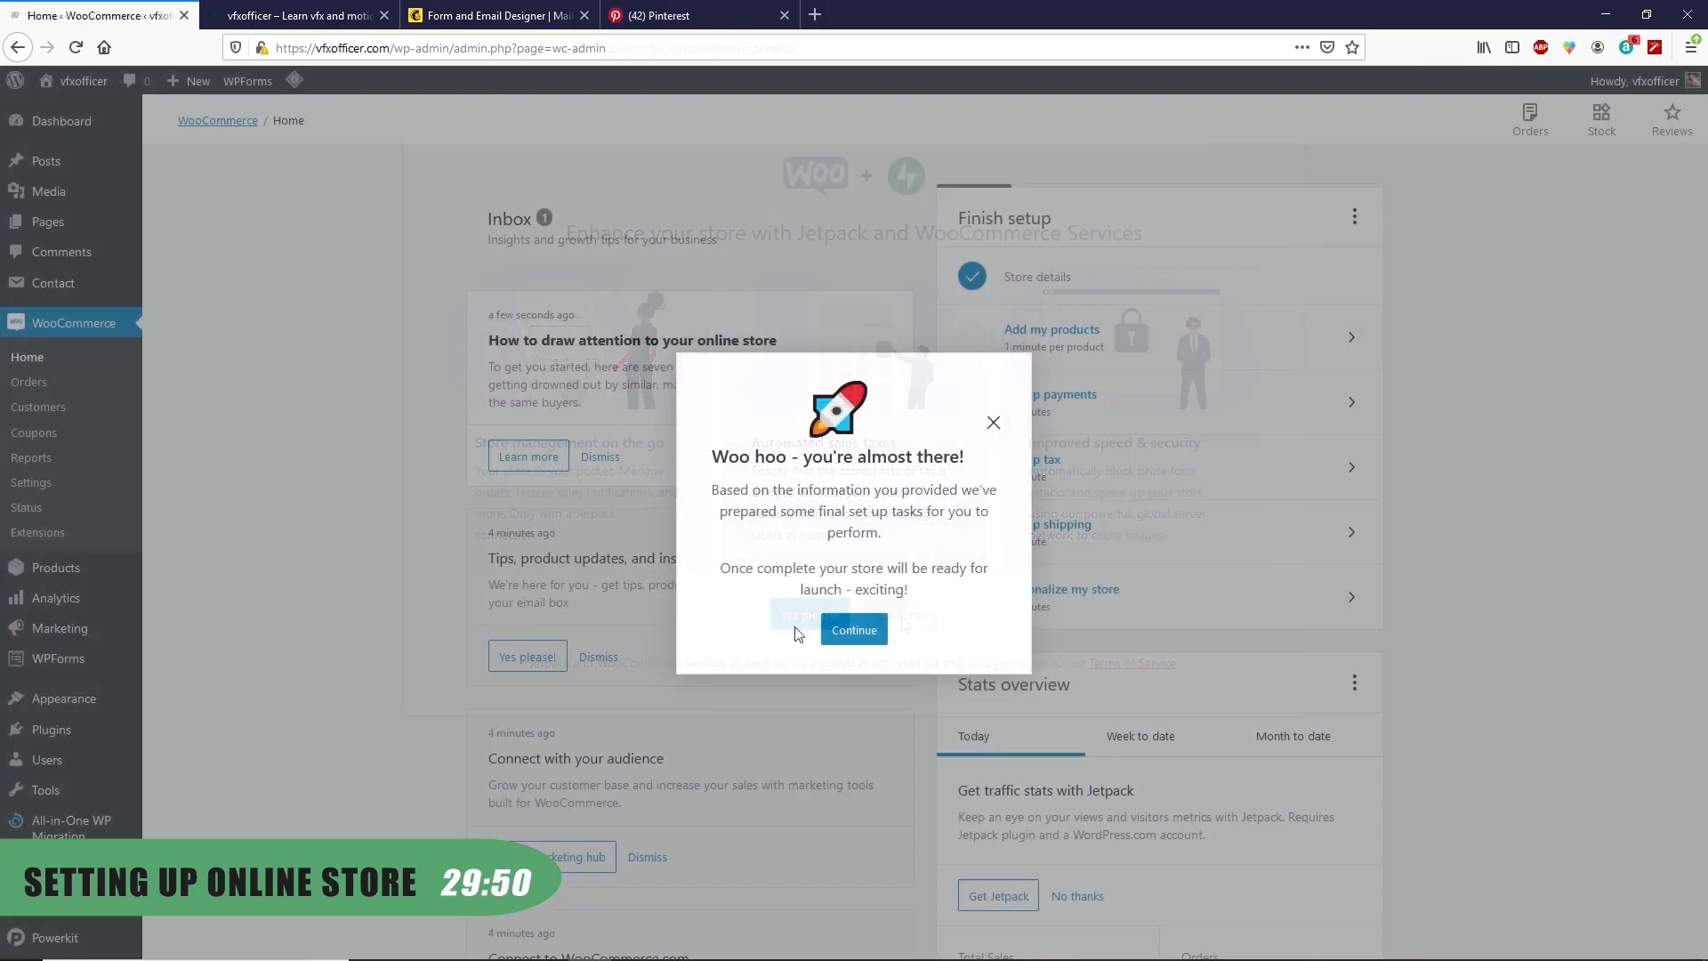
pyautogui.click(854, 630)
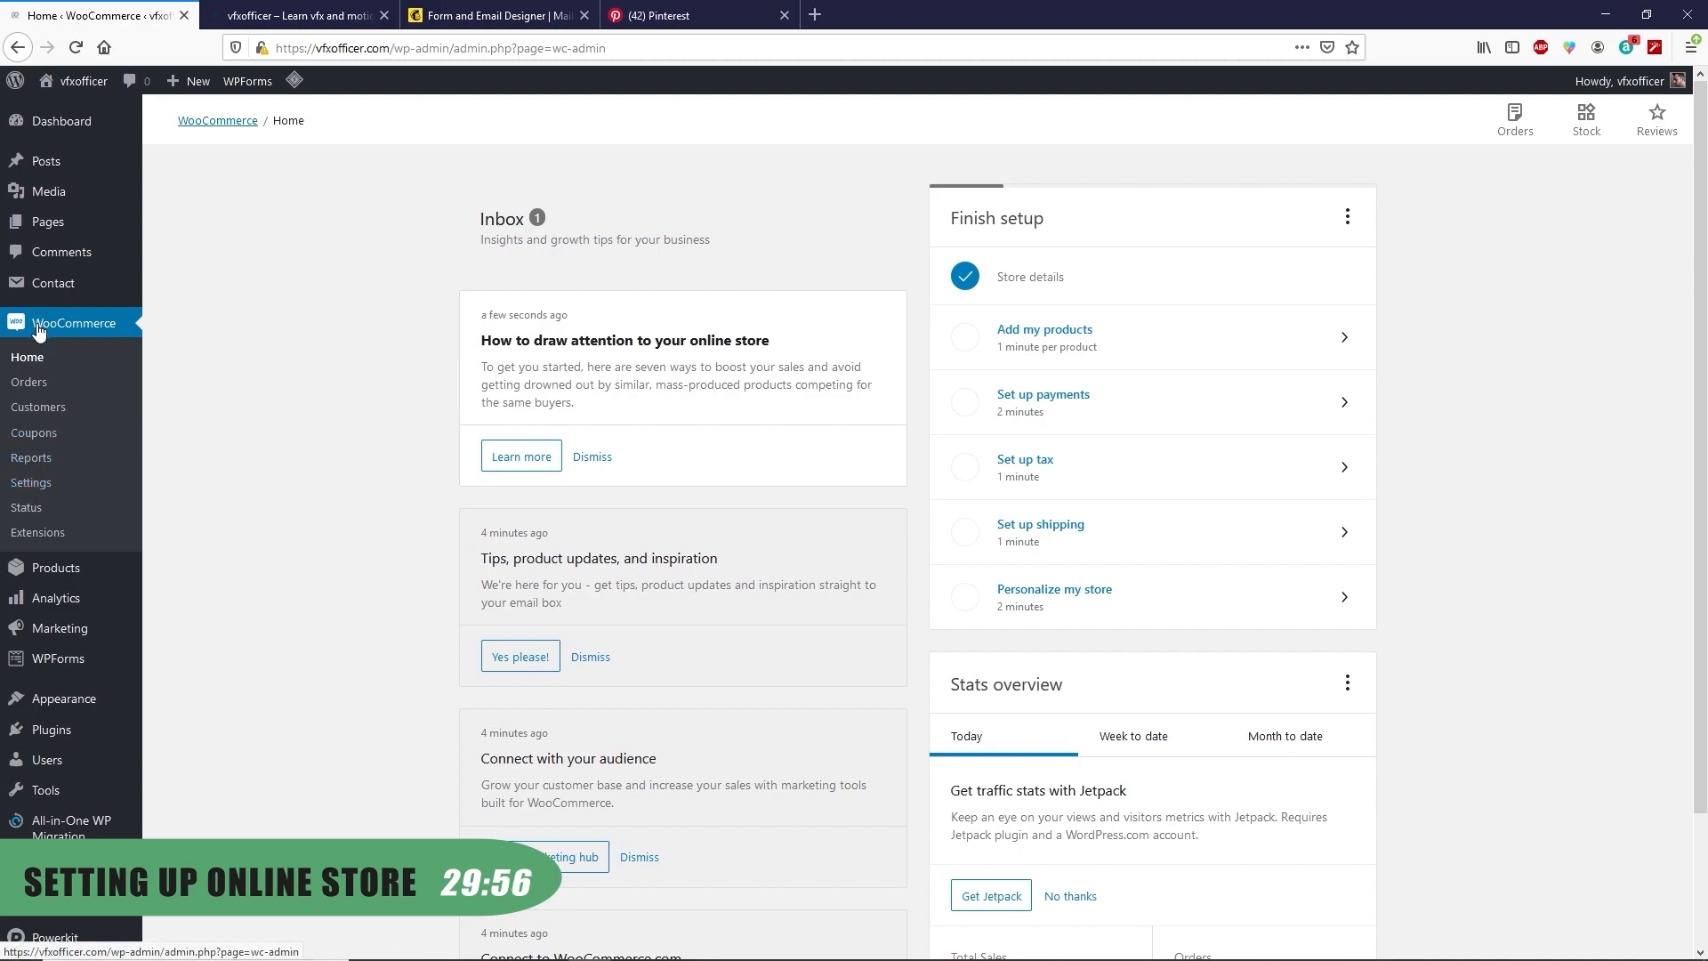
pyautogui.click(32, 487)
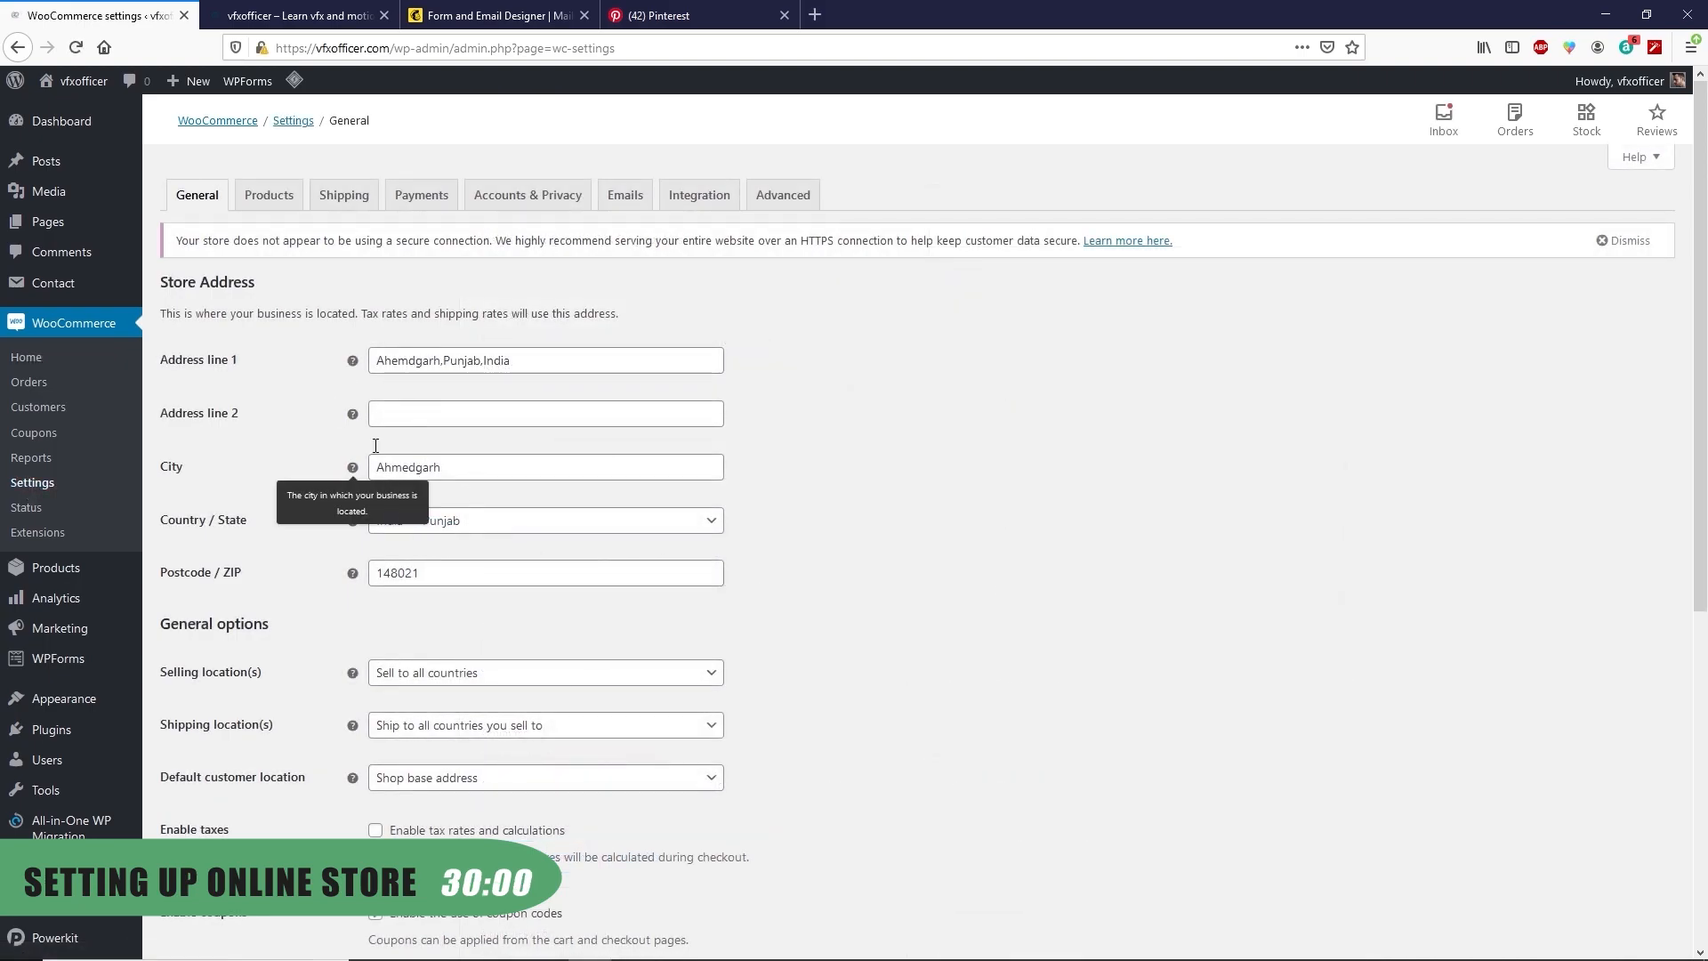
pyautogui.scroll(-3, 425, 533)
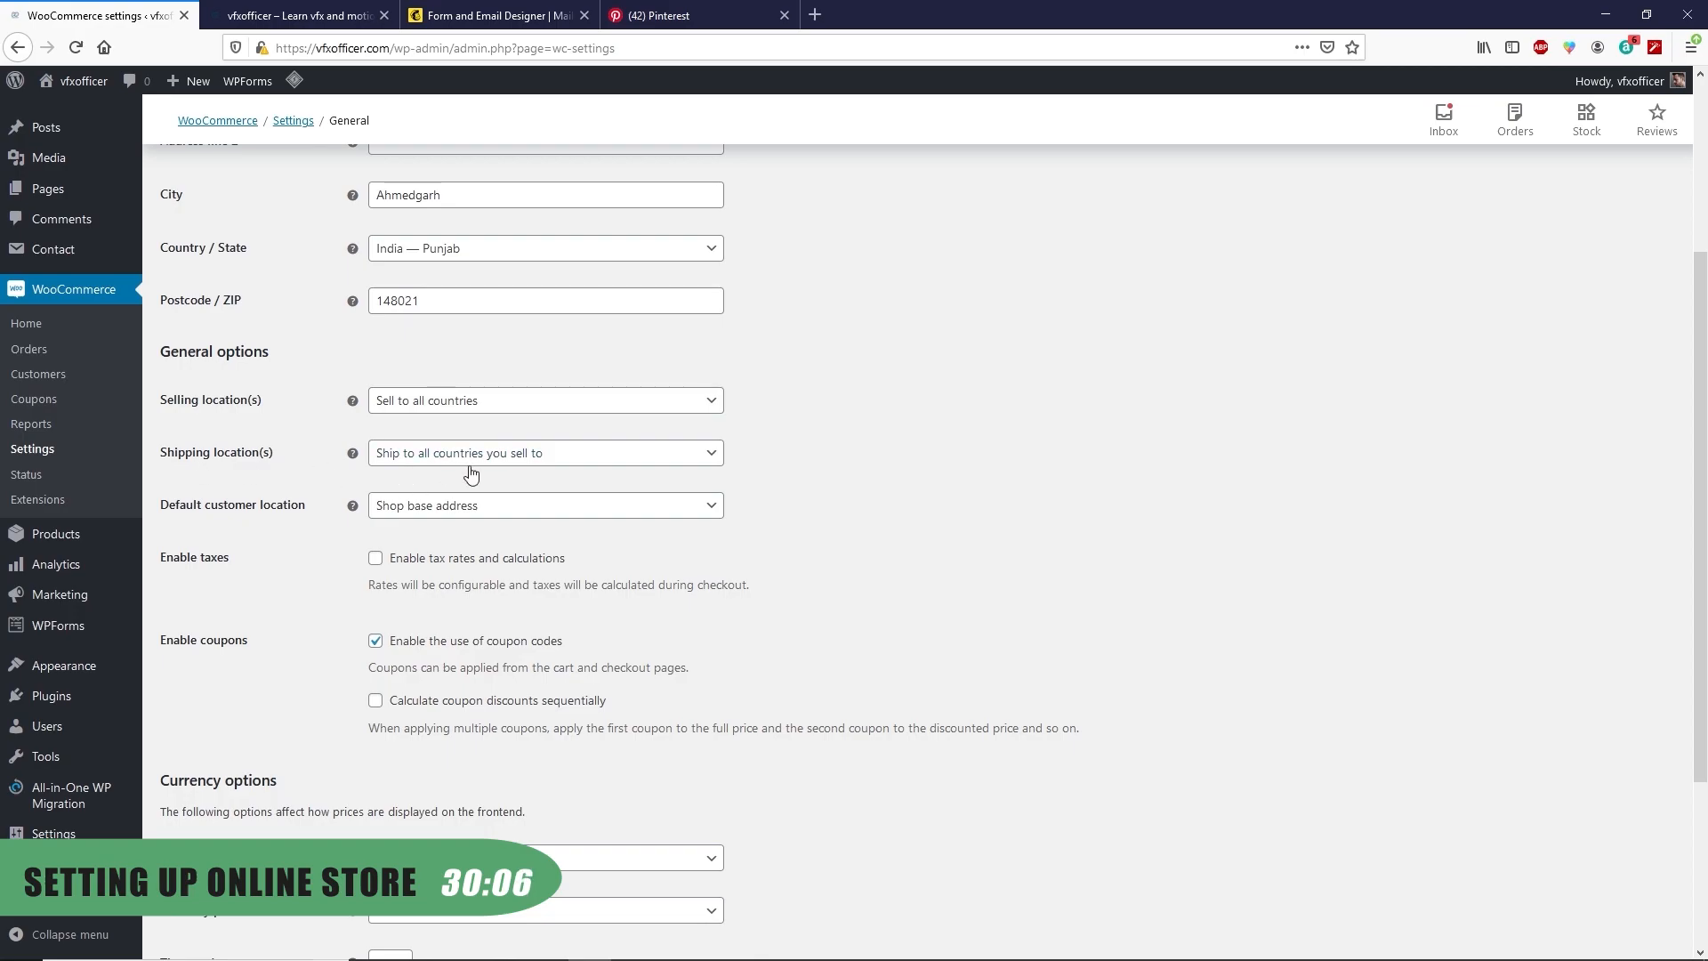
pyautogui.scroll(-3, 471, 474)
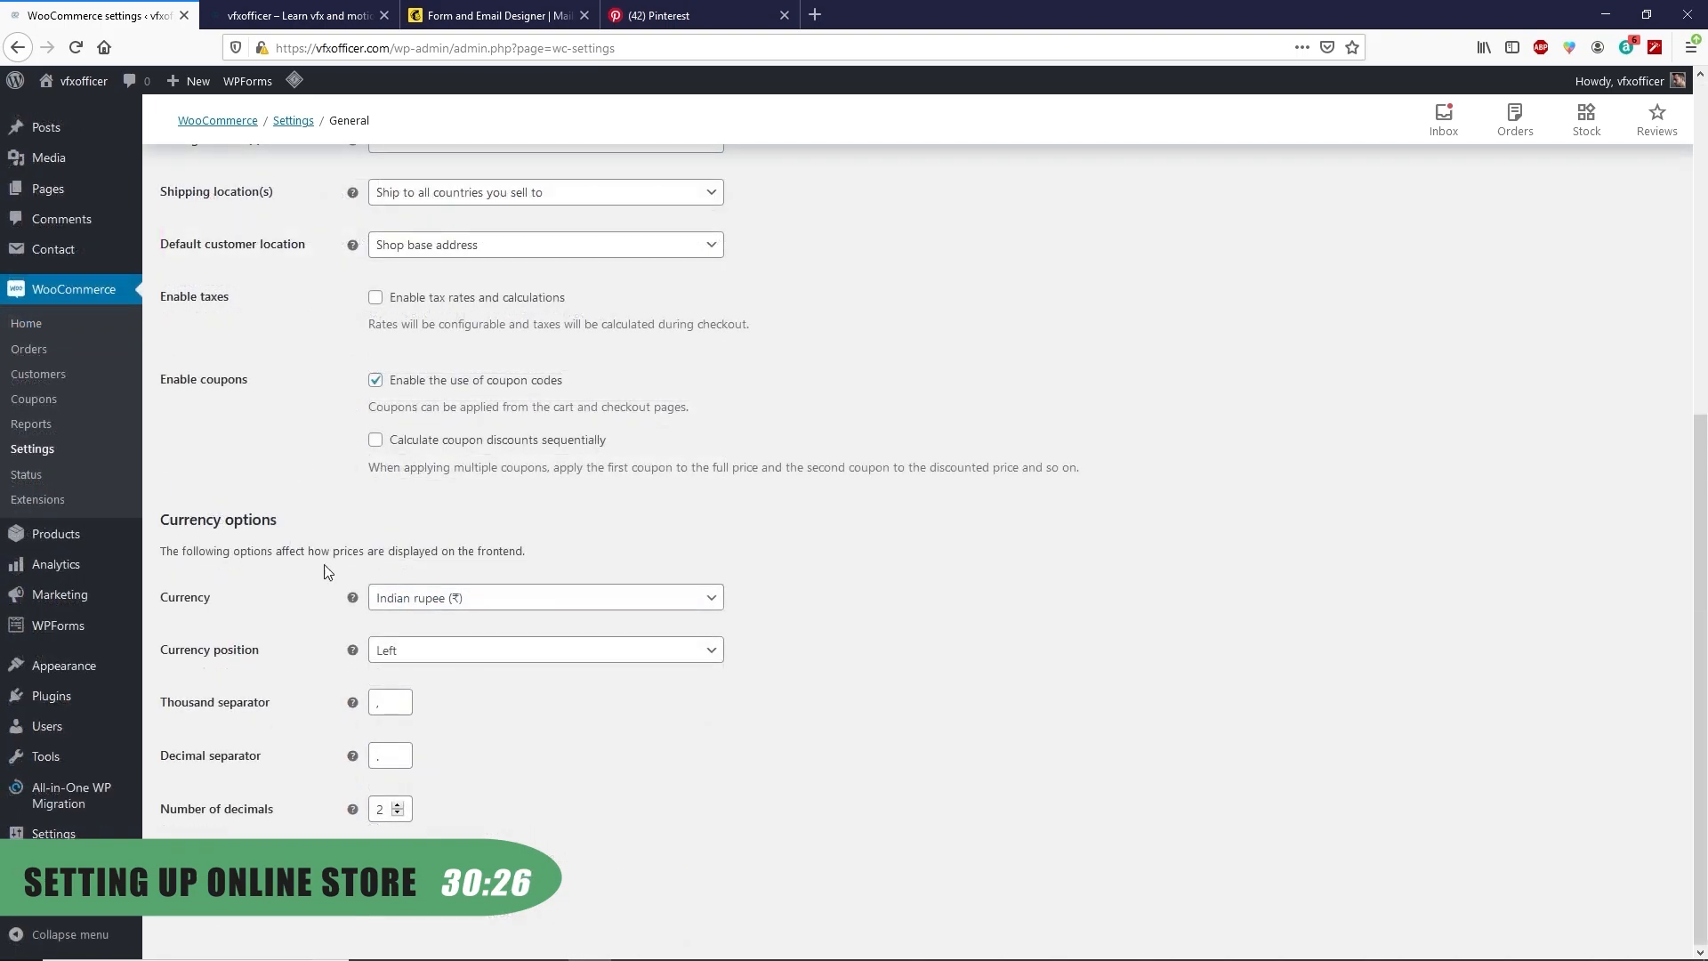
pyautogui.click(420, 598)
pyautogui.click(423, 627)
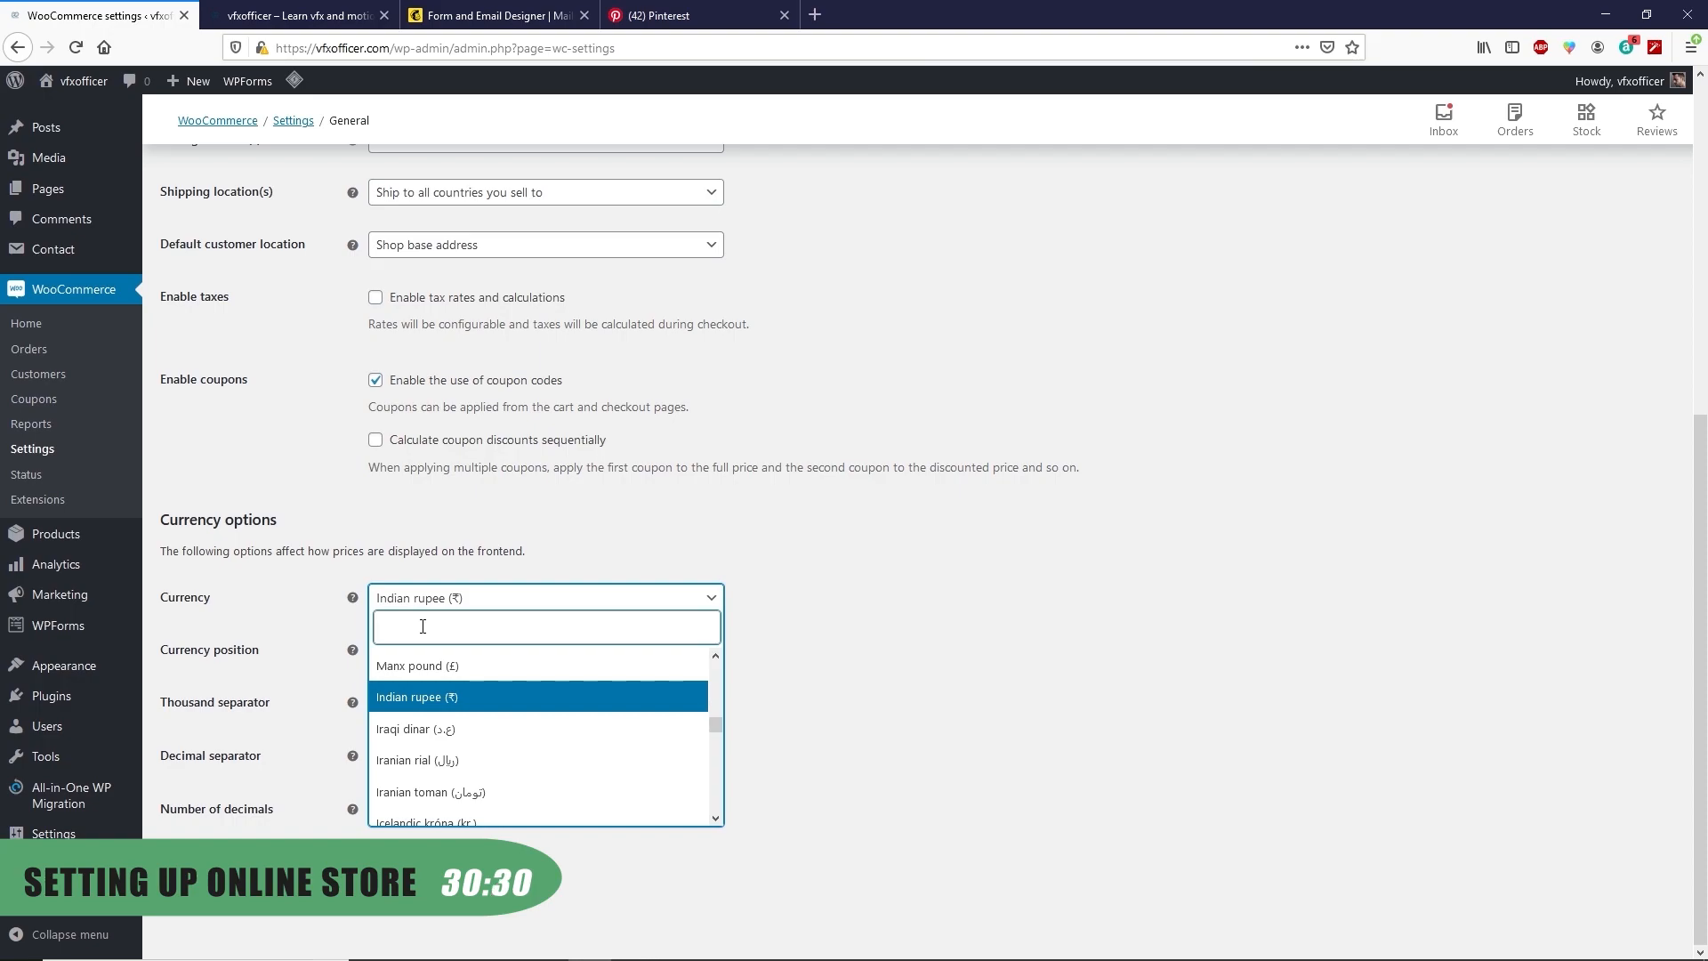
pyautogui.click(400, 697)
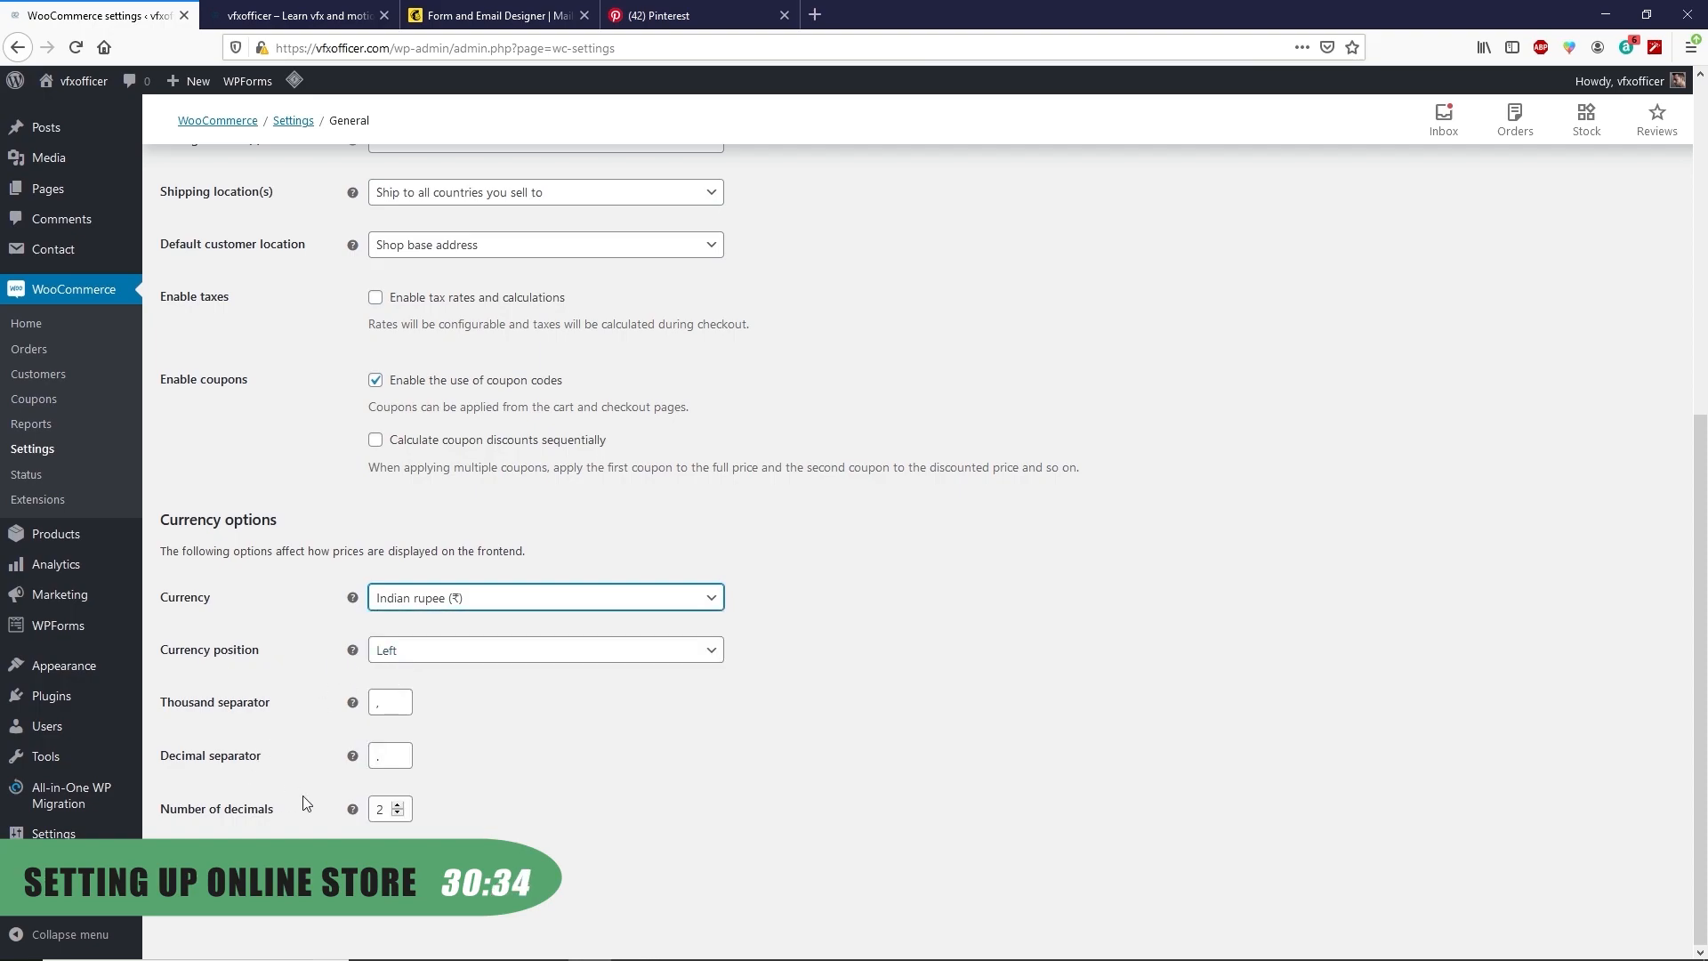
pyautogui.scroll(5, 225, 786)
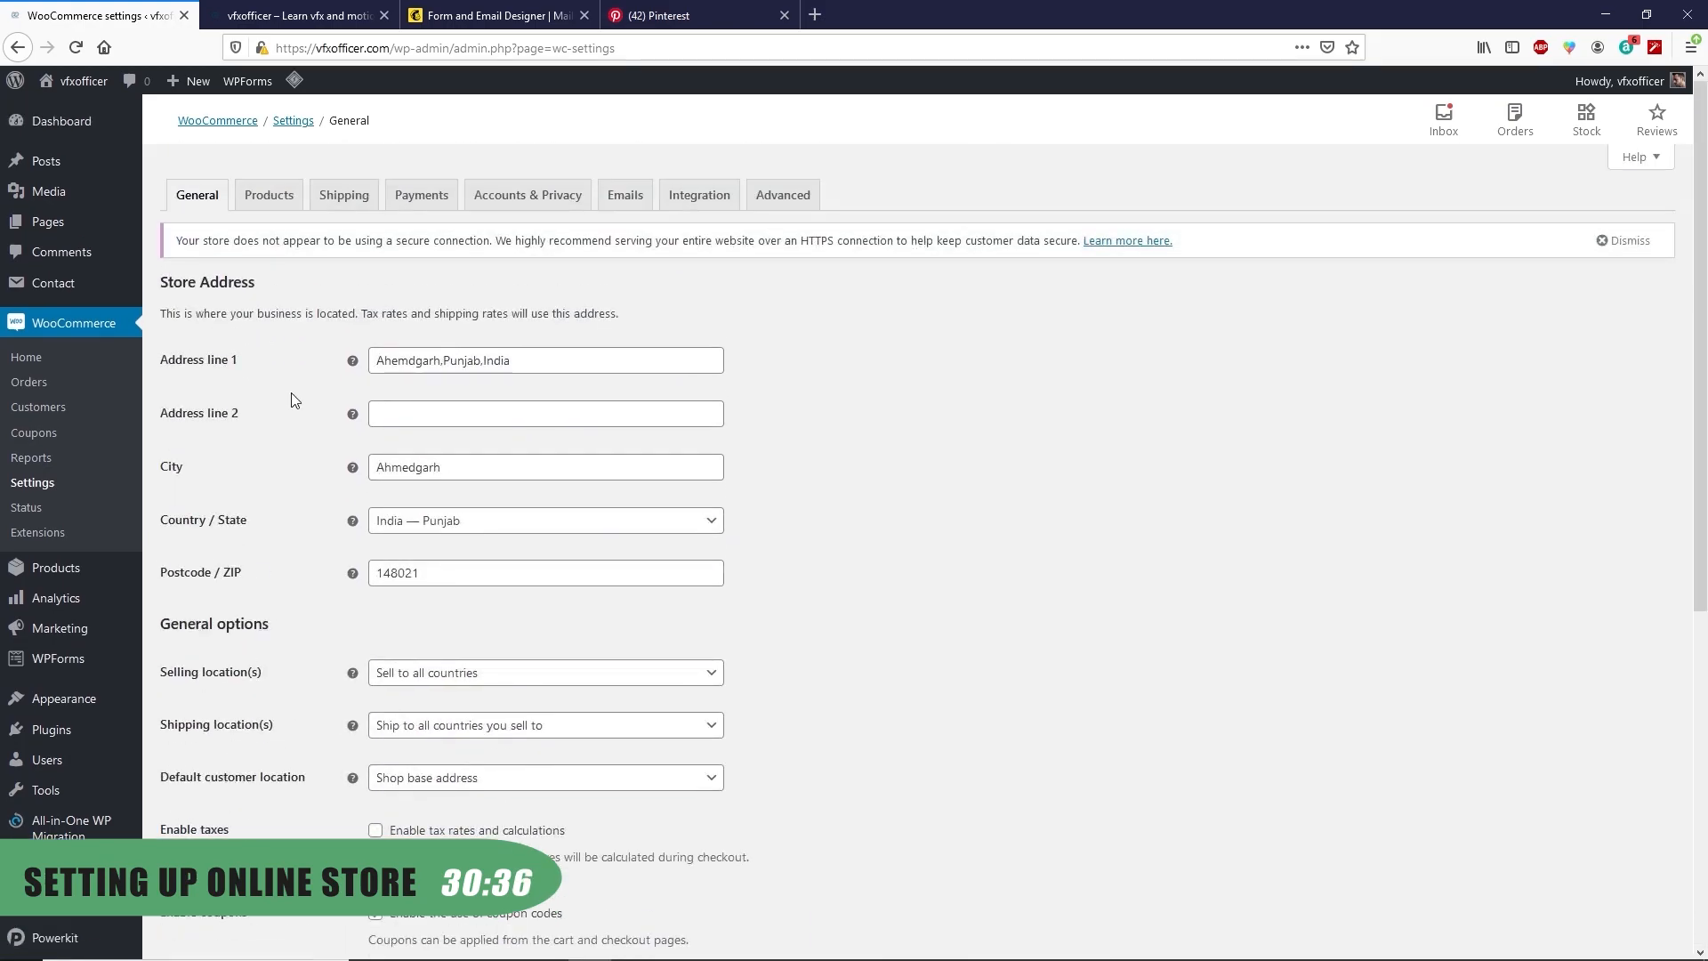
# Confirm Shop as the shop page in the WooCommerce Products settings
pyautogui.click(280, 206)
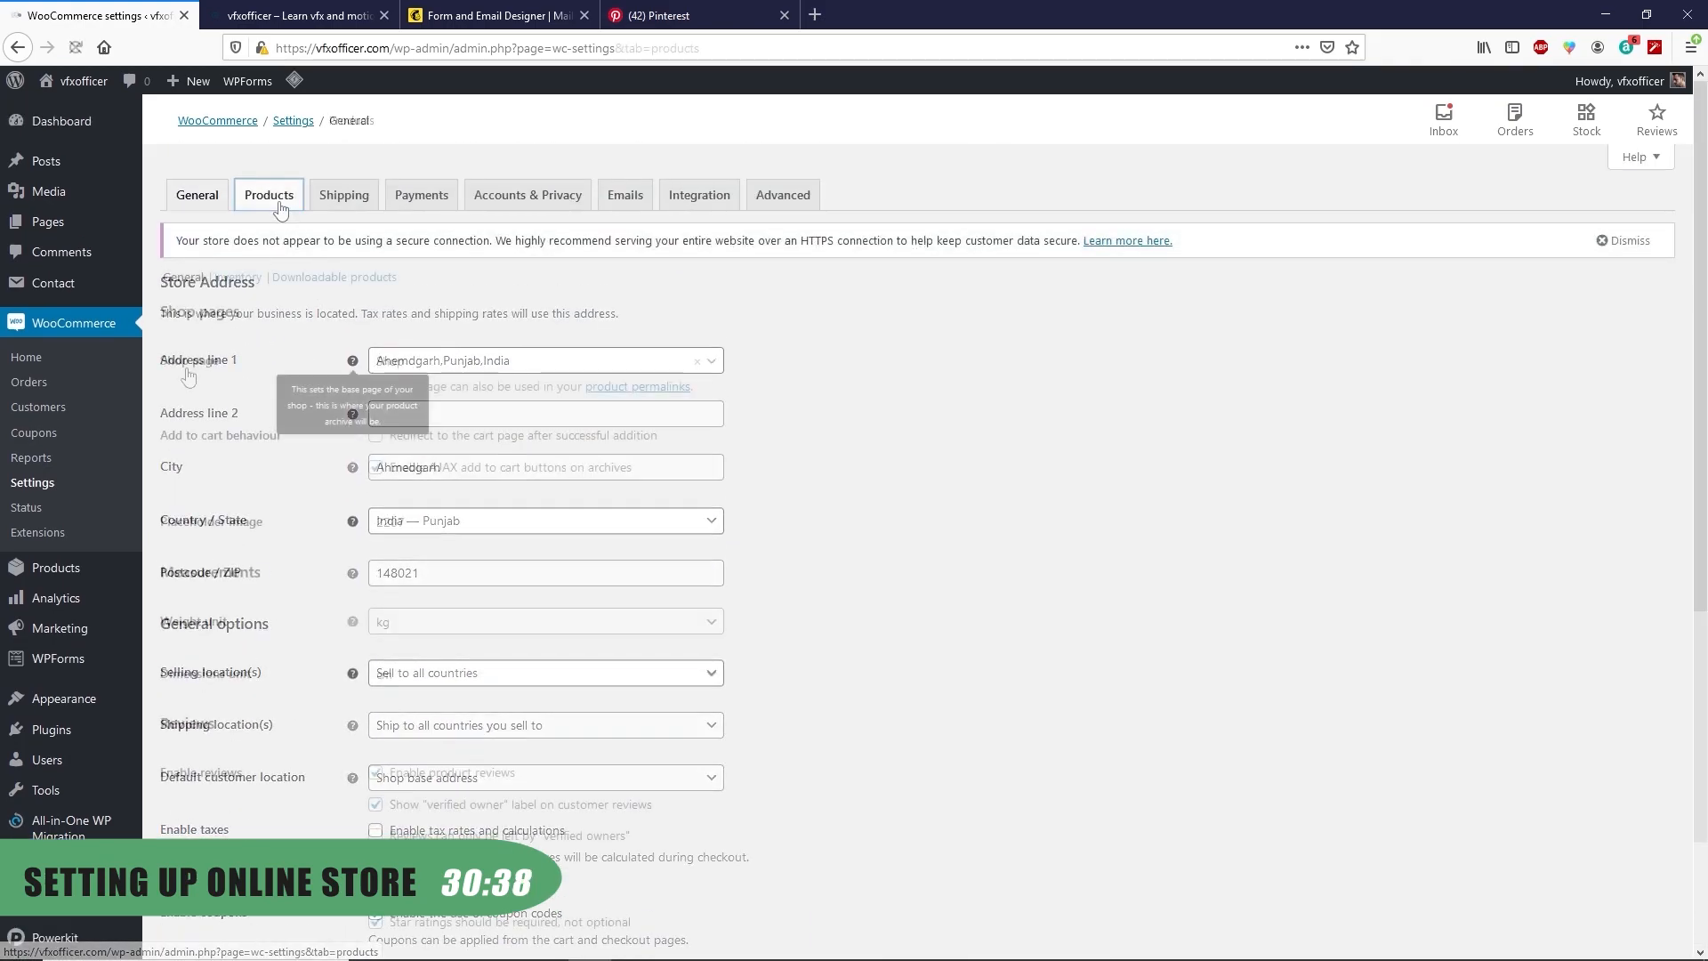
pyautogui.click(421, 365)
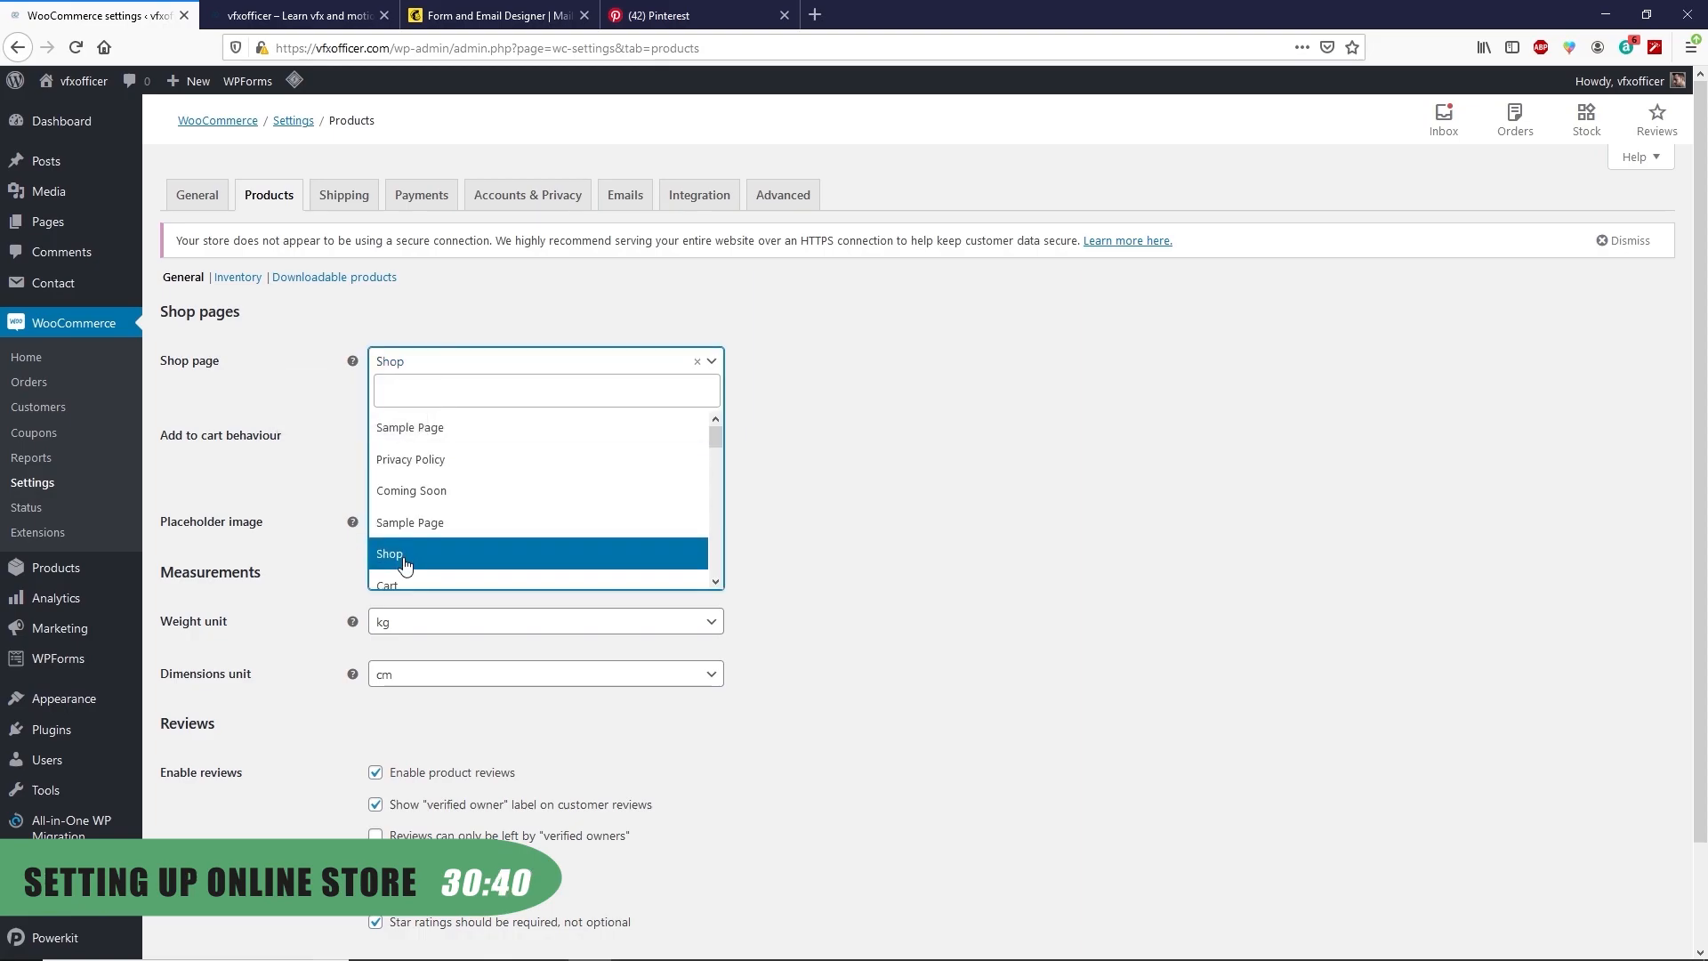
pyautogui.click(403, 560)
pyautogui.scroll(-3, 344, 383)
pyautogui.scroll(3, 345, 387)
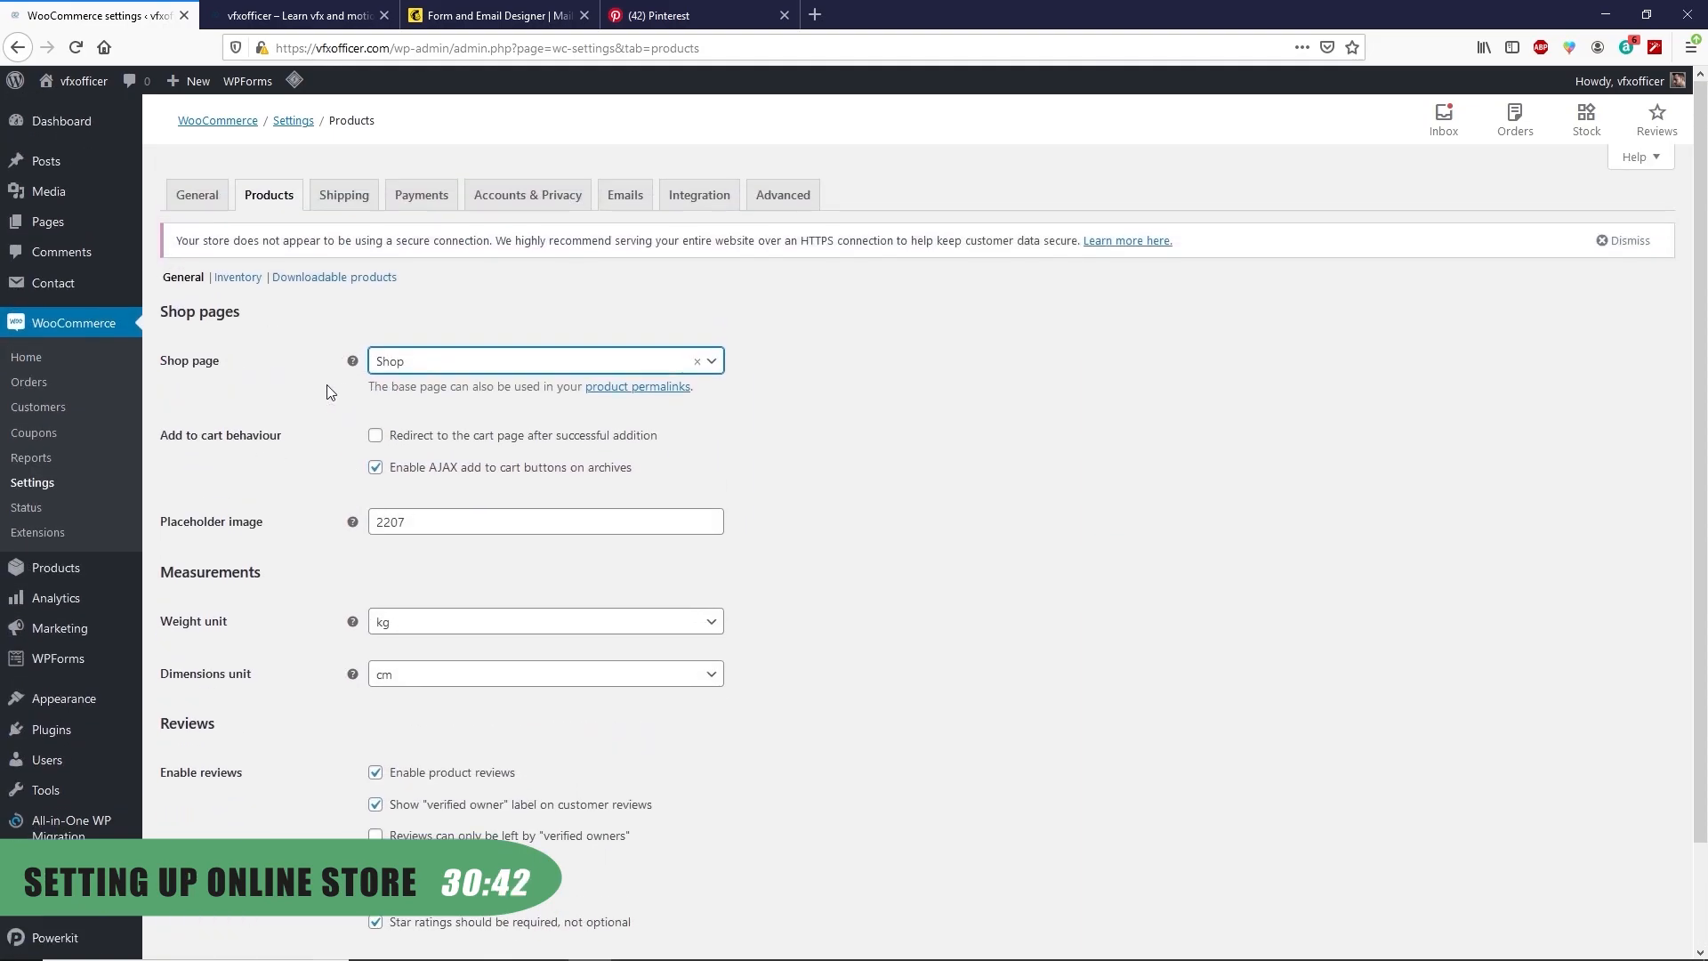
# Review the Emails and Payments settings and save the changes
pyautogui.click(622, 201)
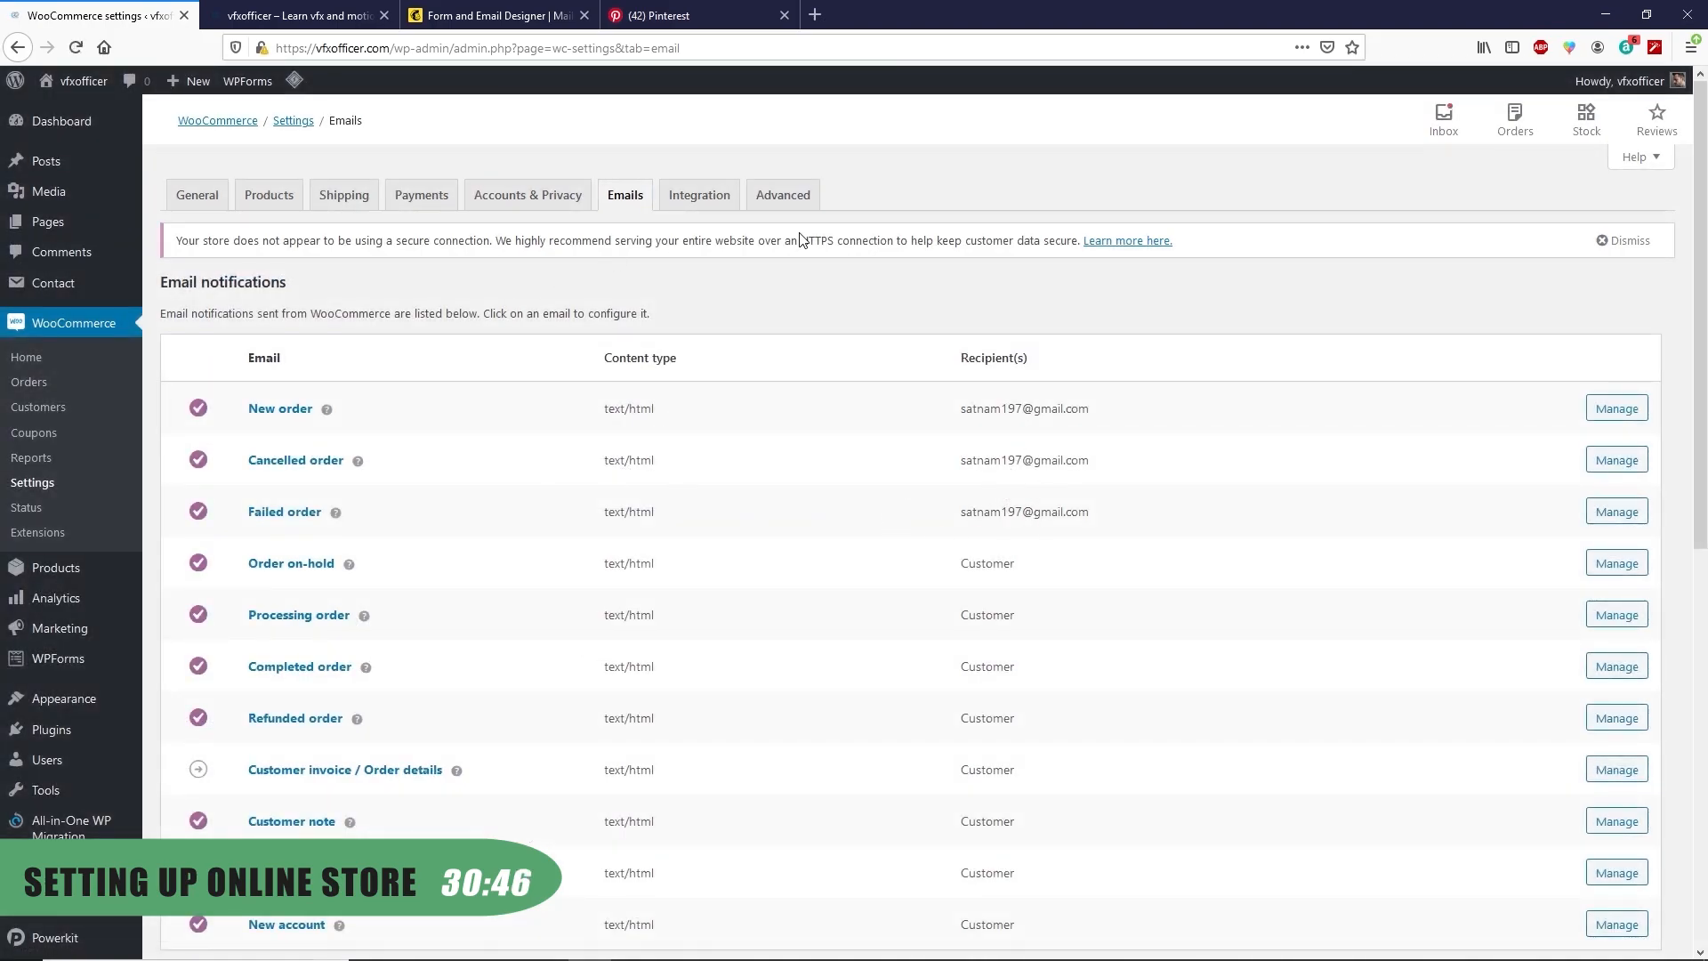
pyautogui.click(443, 198)
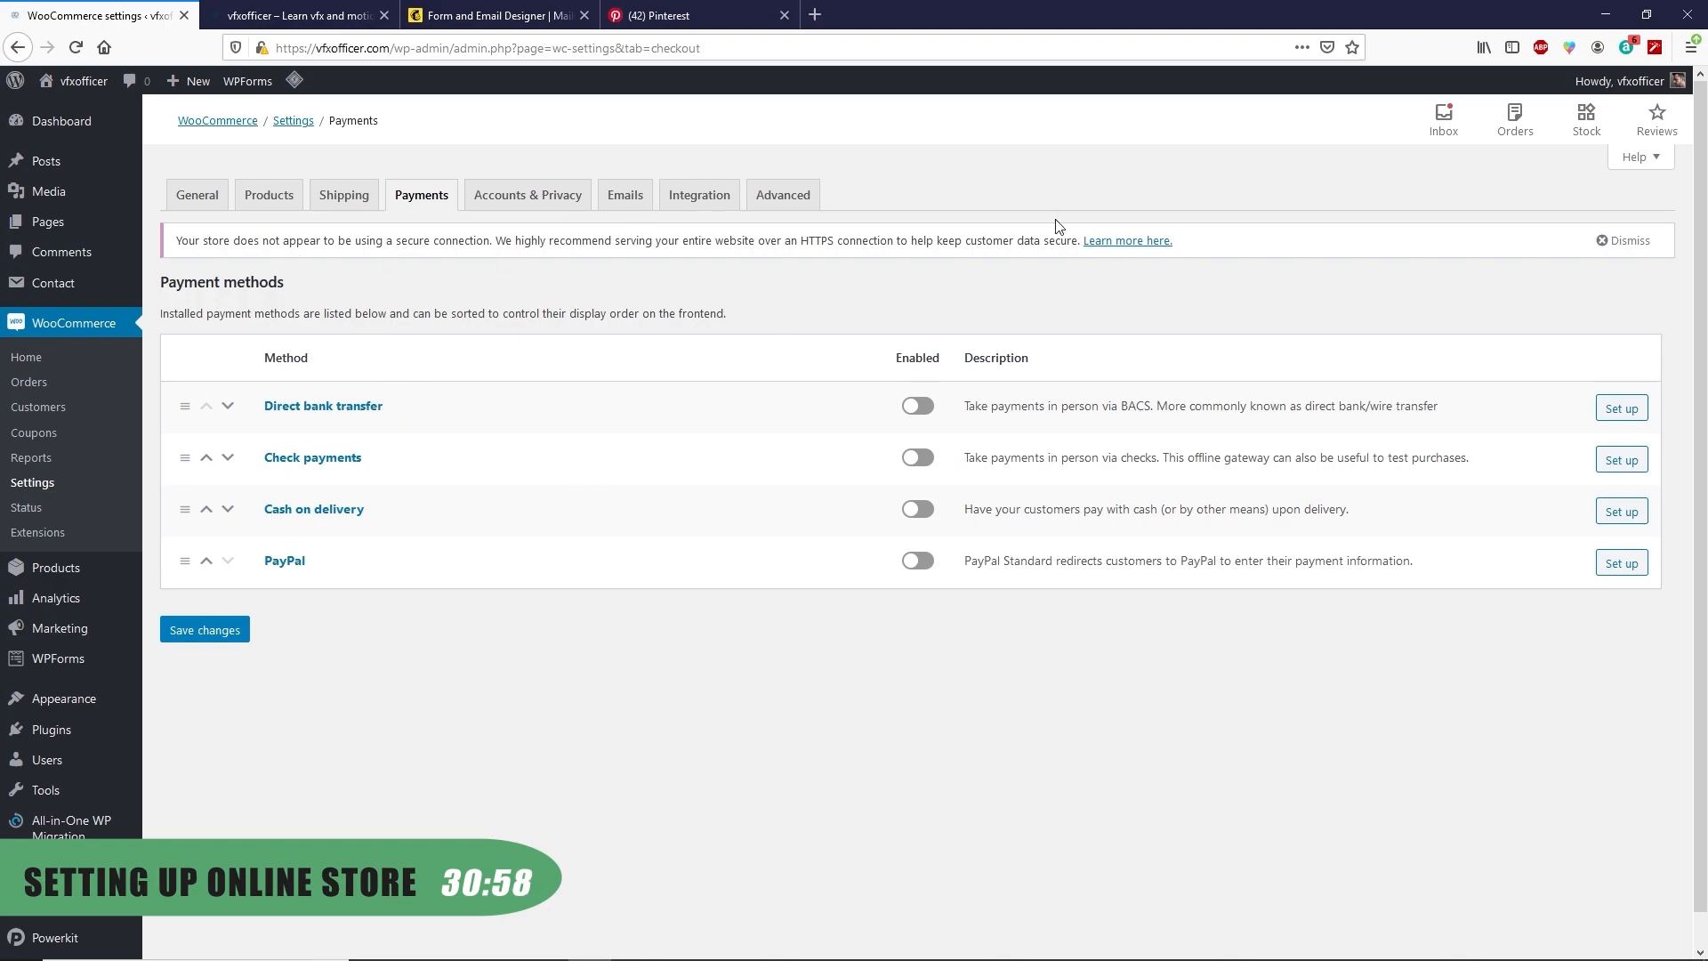
pyautogui.click(210, 632)
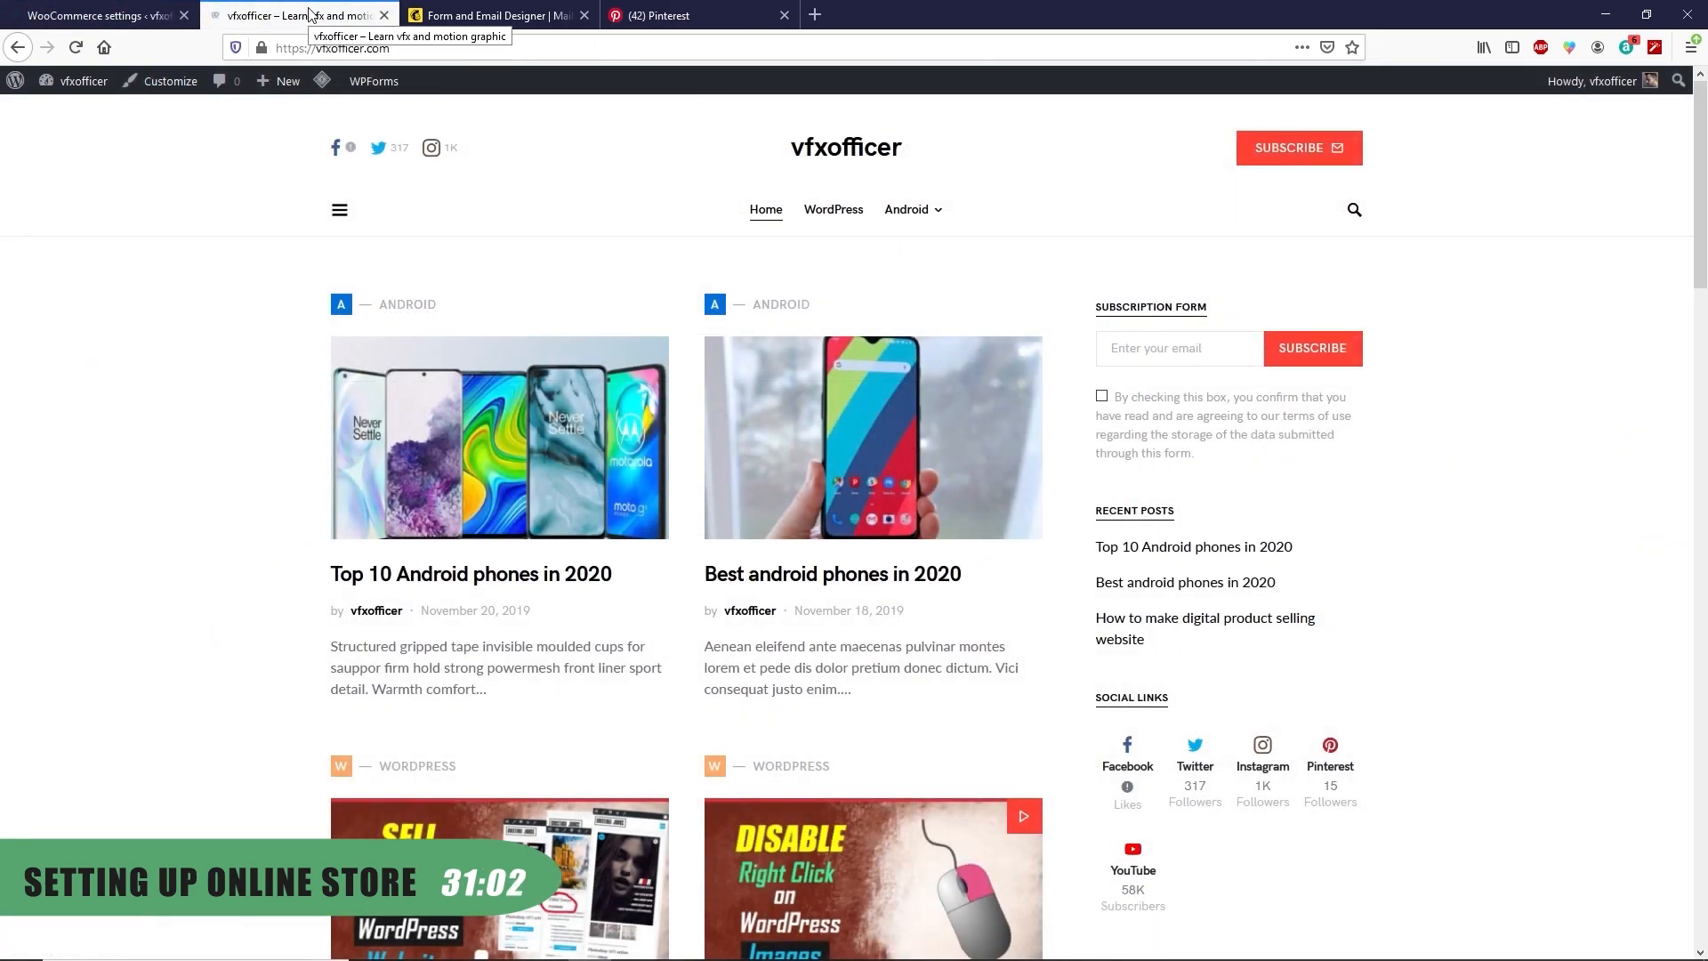
pyautogui.click(171, 83)
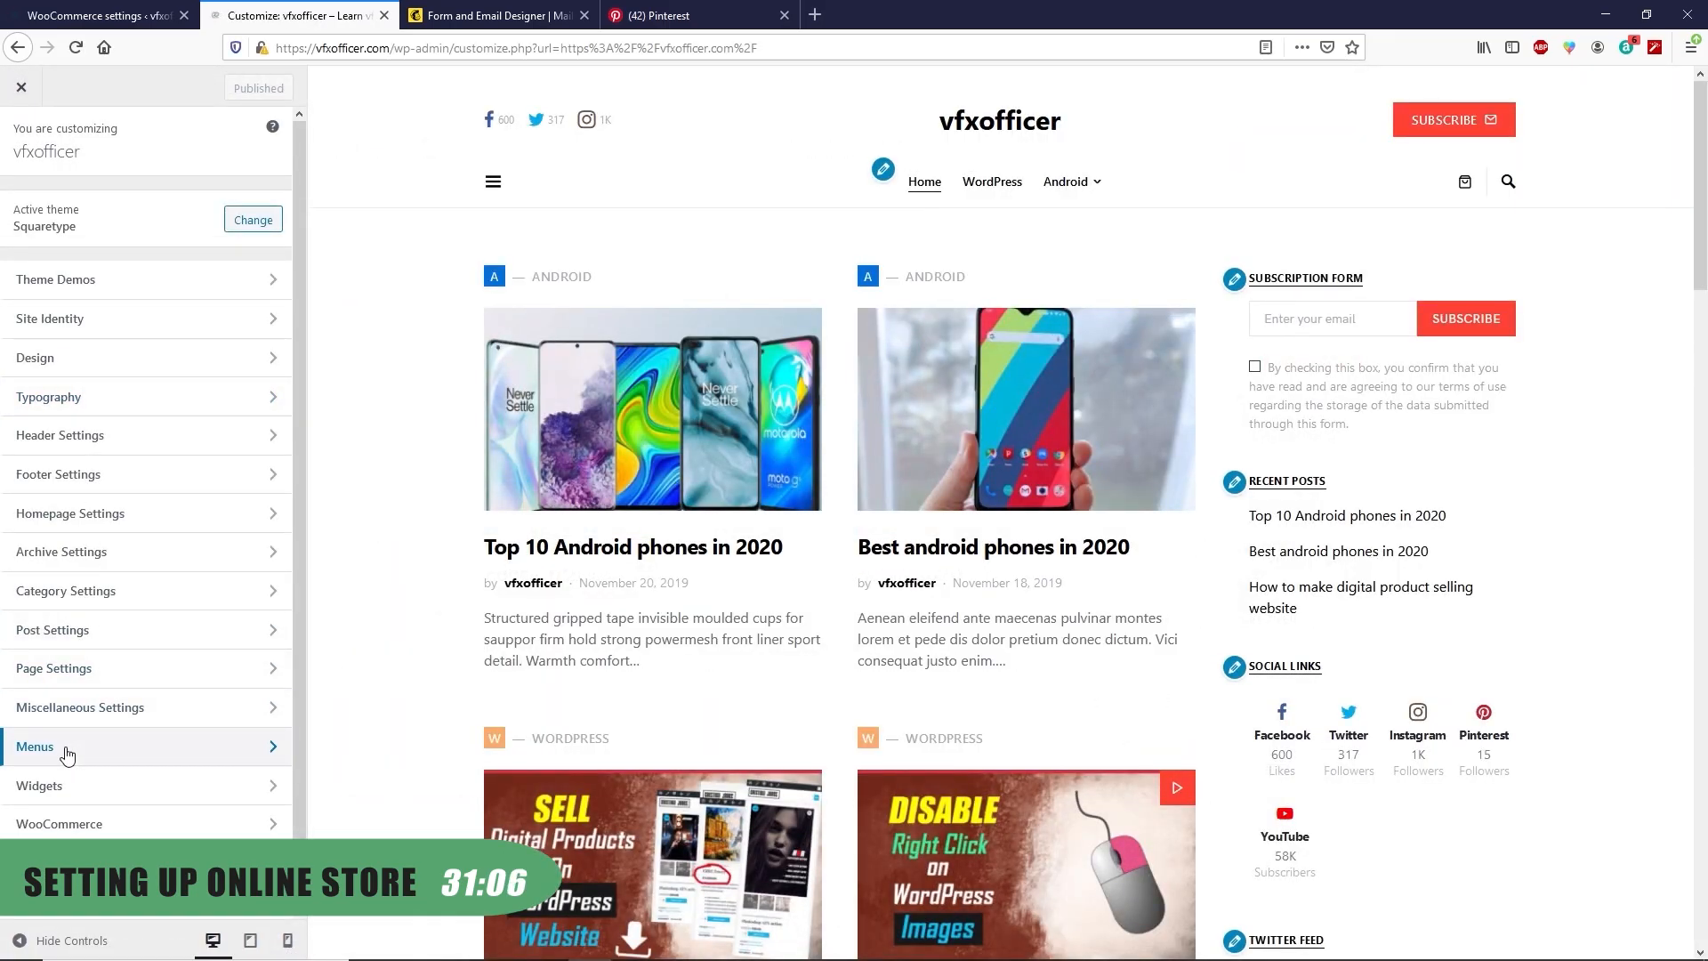
# Add the Shop page to the Main Menu and publish it
pyautogui.click(57, 749)
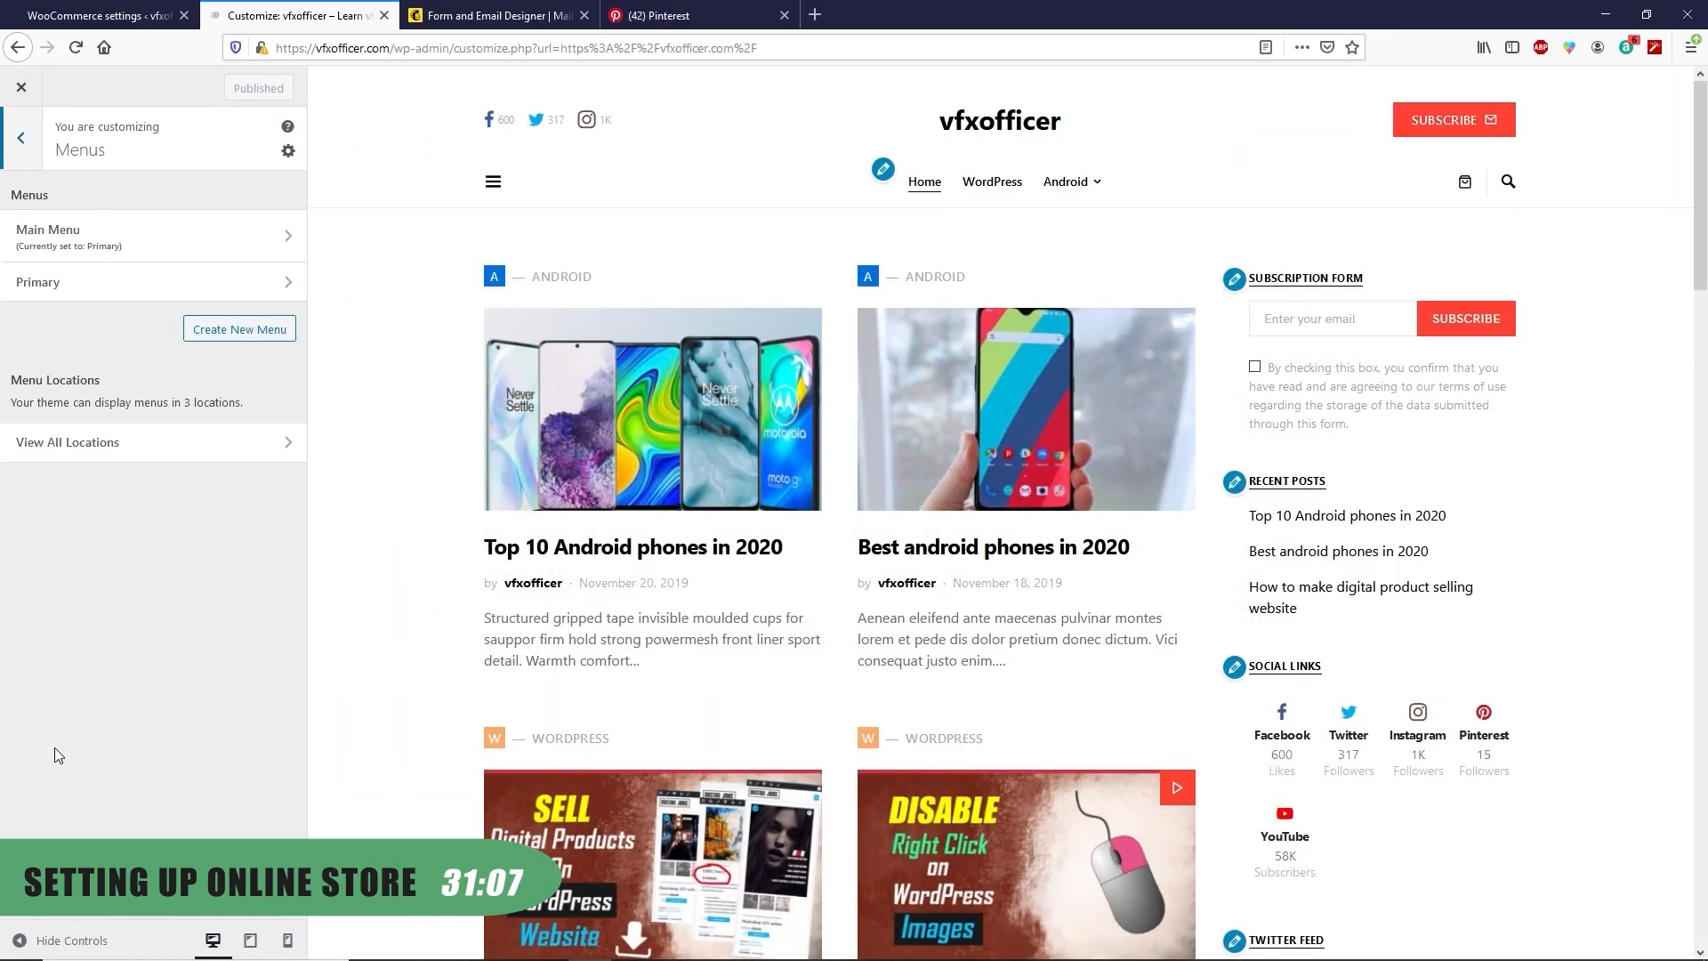
pyautogui.click(138, 237)
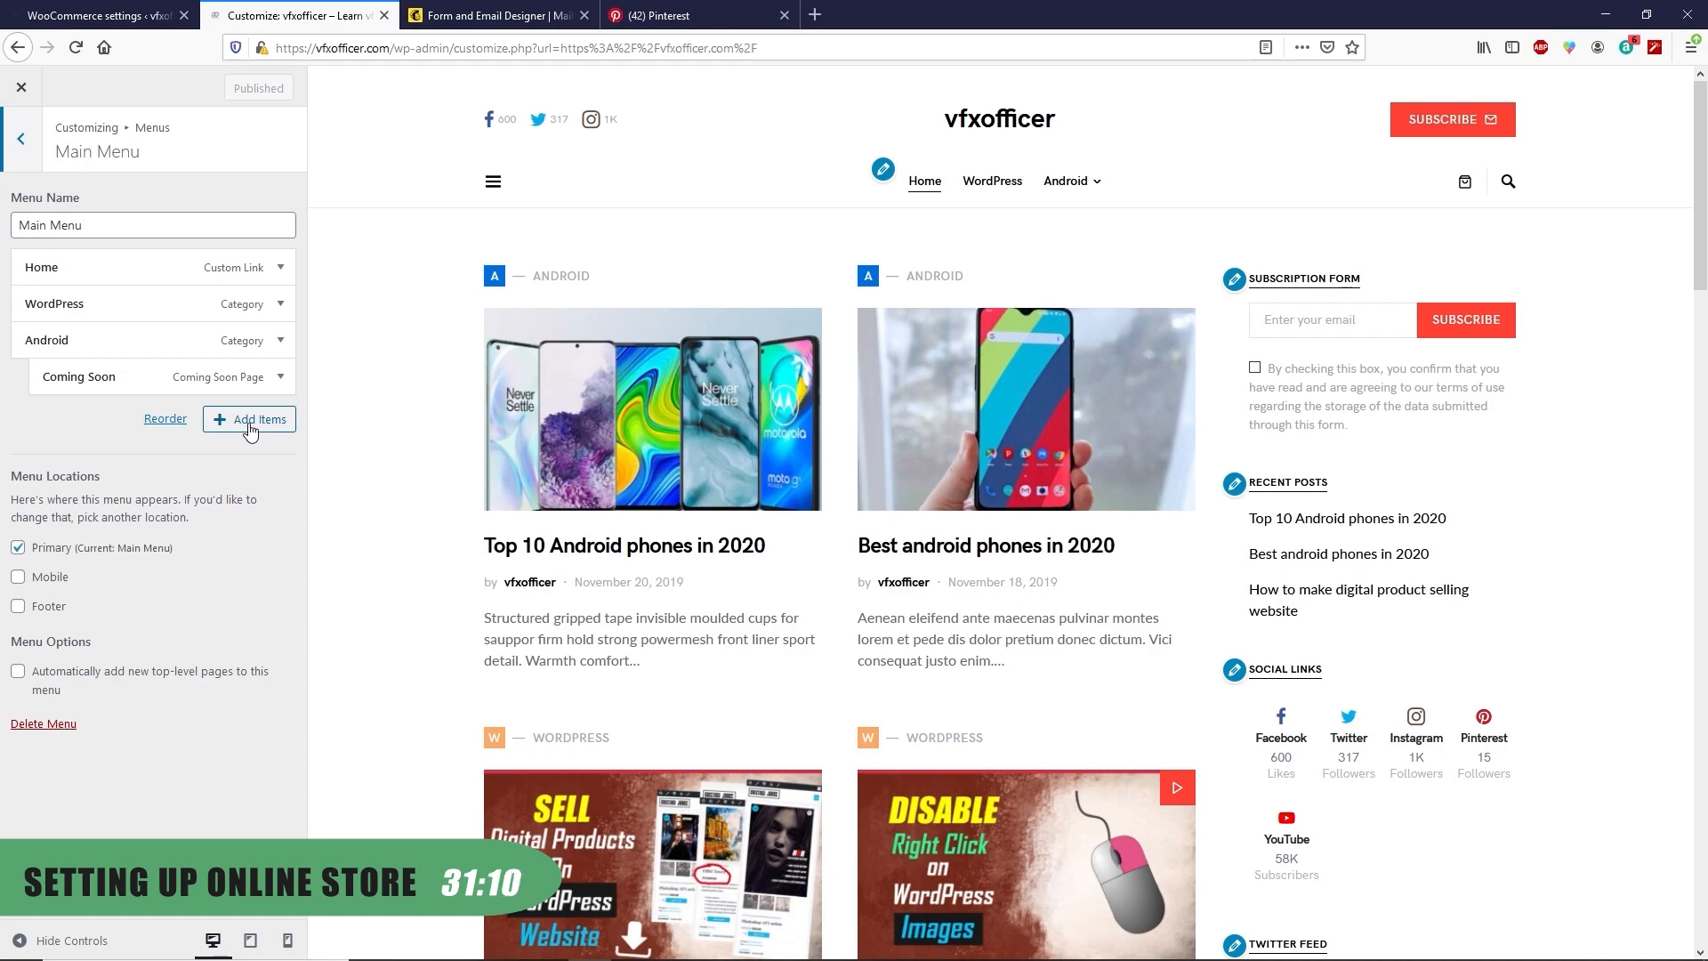
pyautogui.click(248, 422)
pyautogui.click(341, 372)
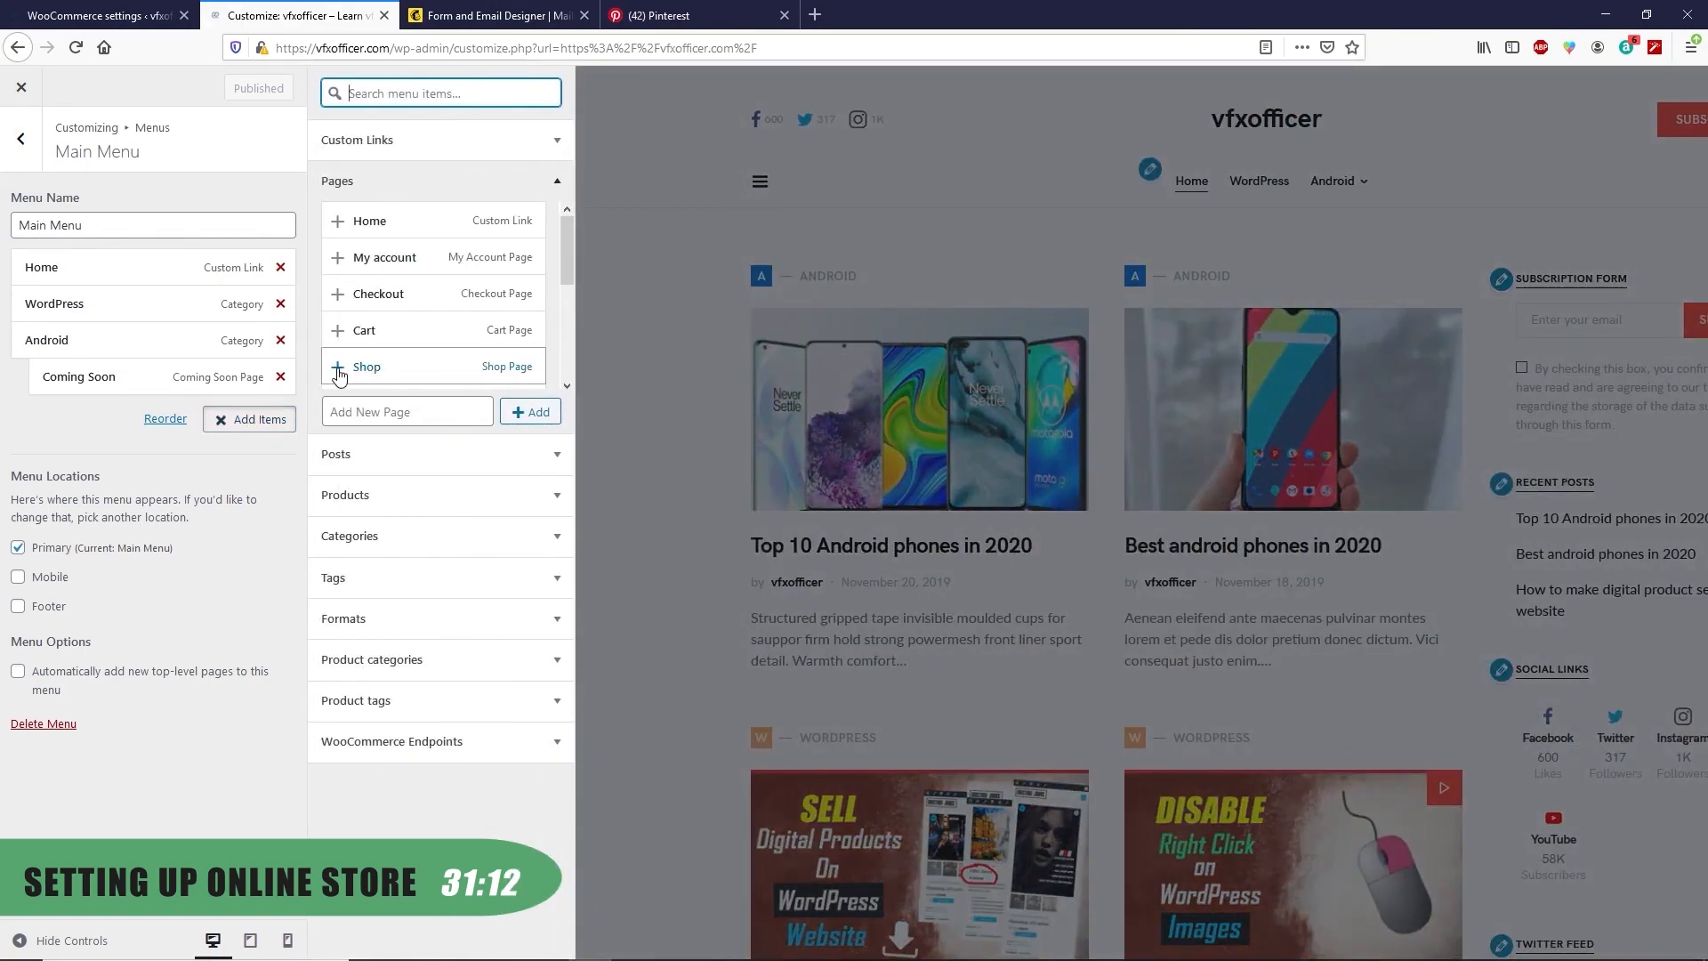
pyautogui.click(22, 145)
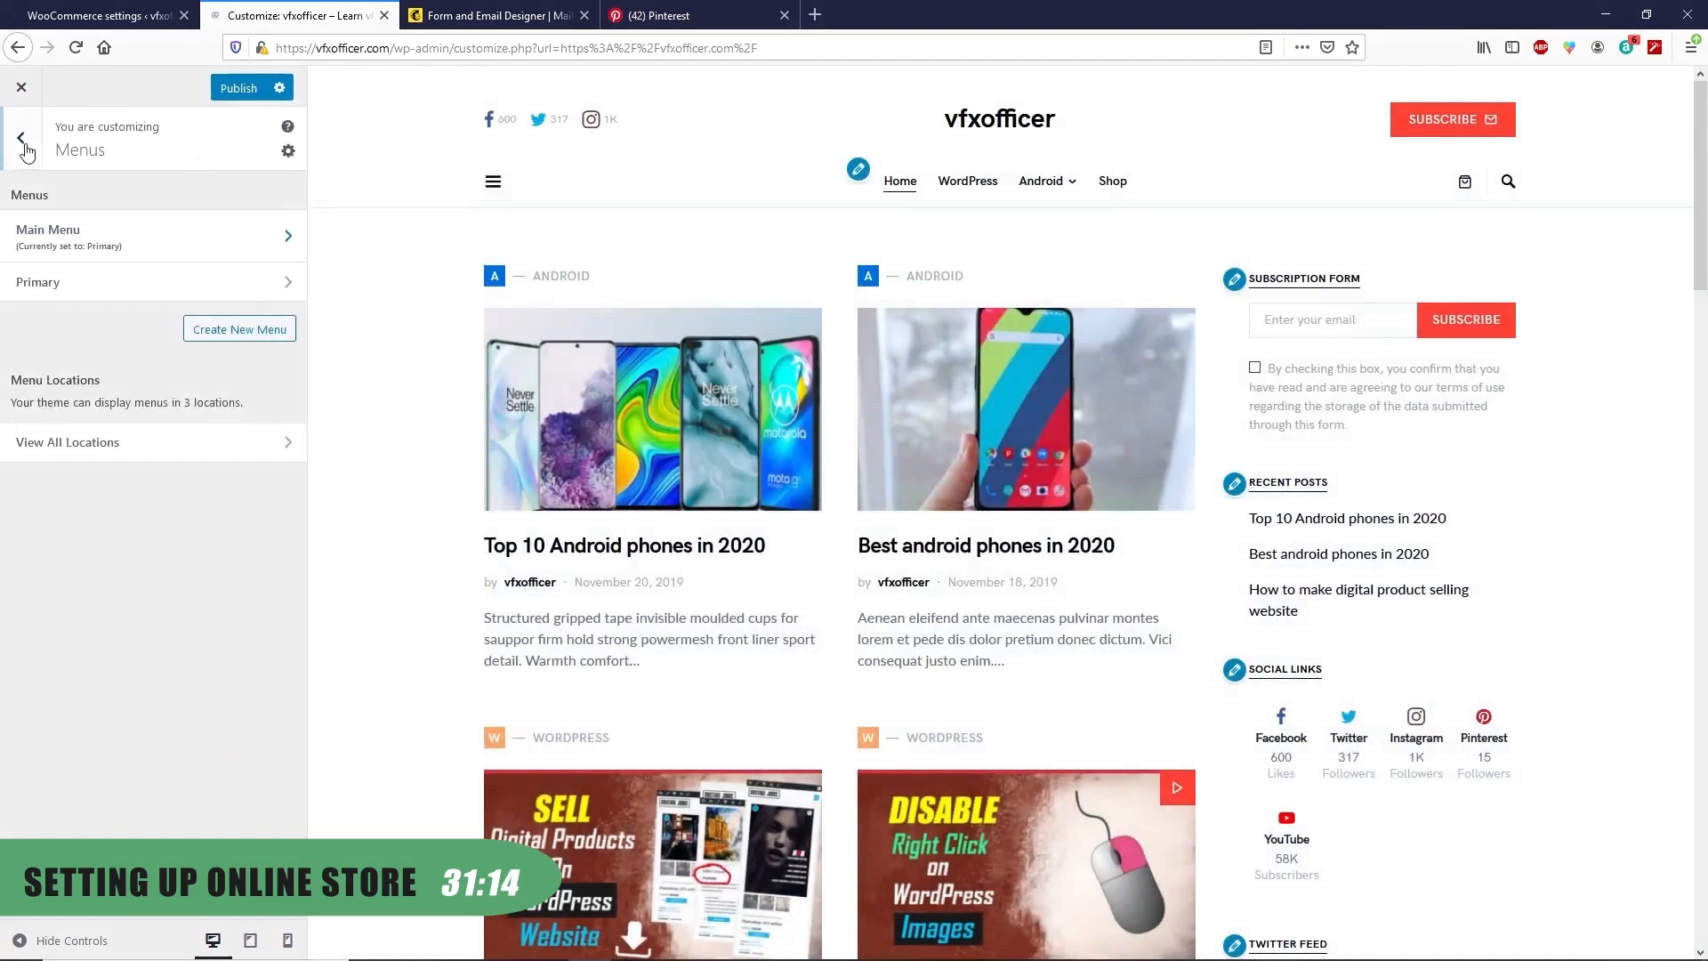
pyautogui.click(22, 144)
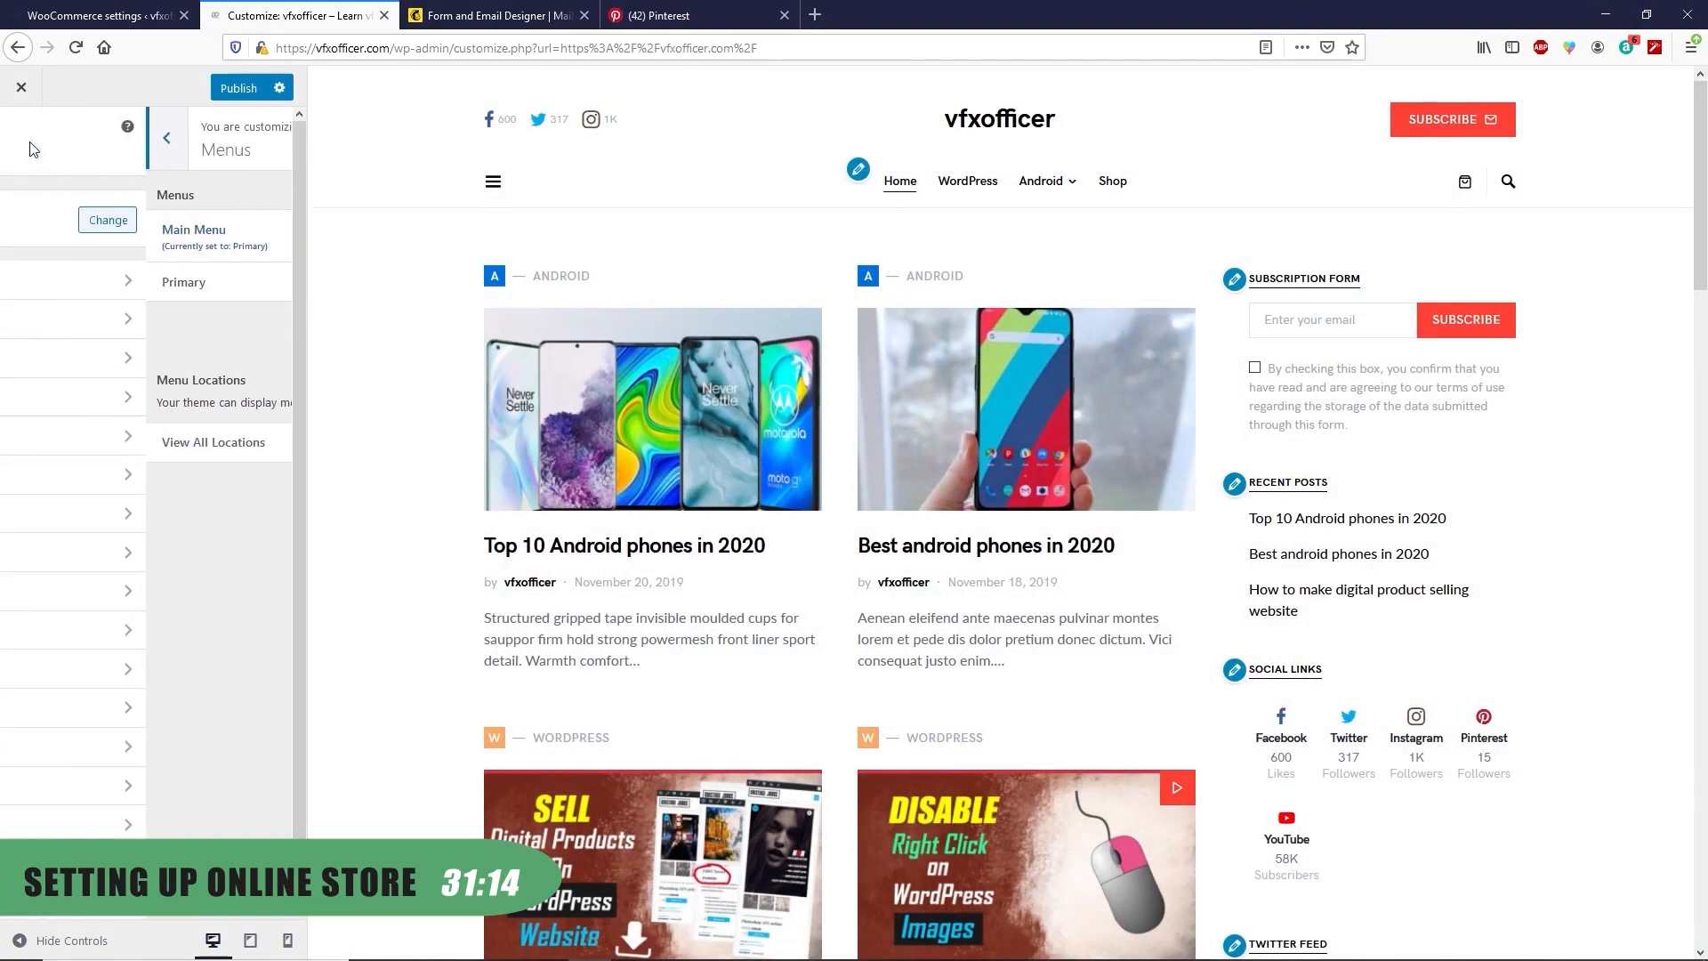
pyautogui.click(235, 90)
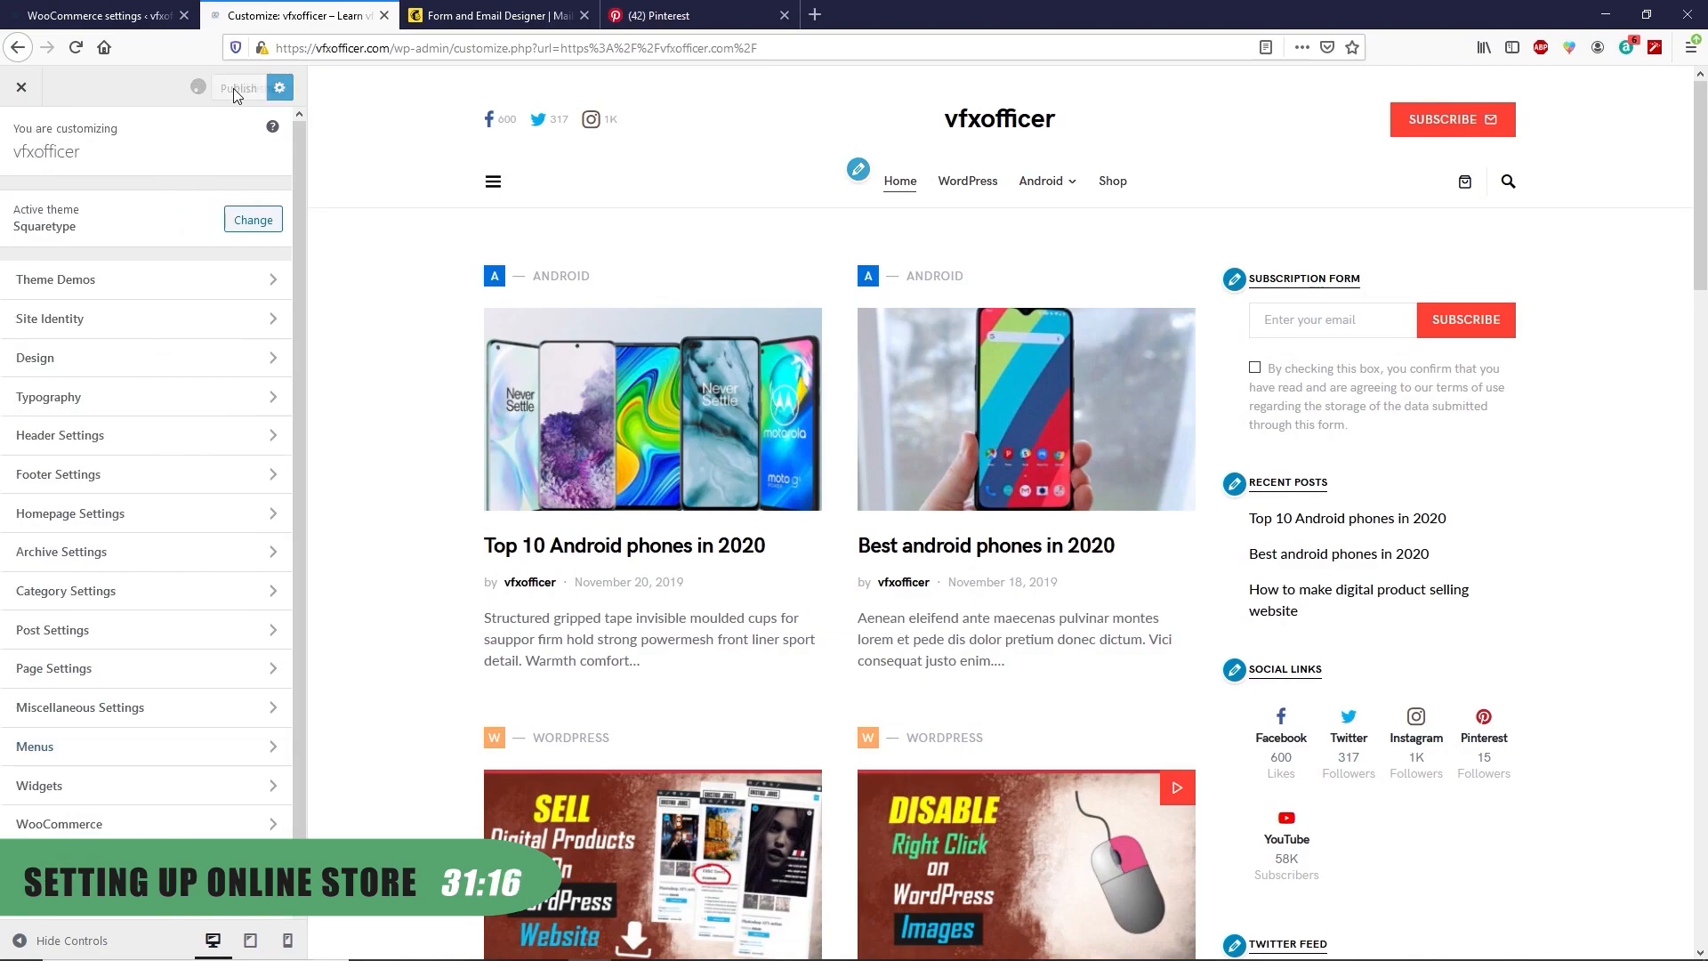
# View the empty Shop page on the live site, then return to the WooCommerce settings
pyautogui.click(20, 89)
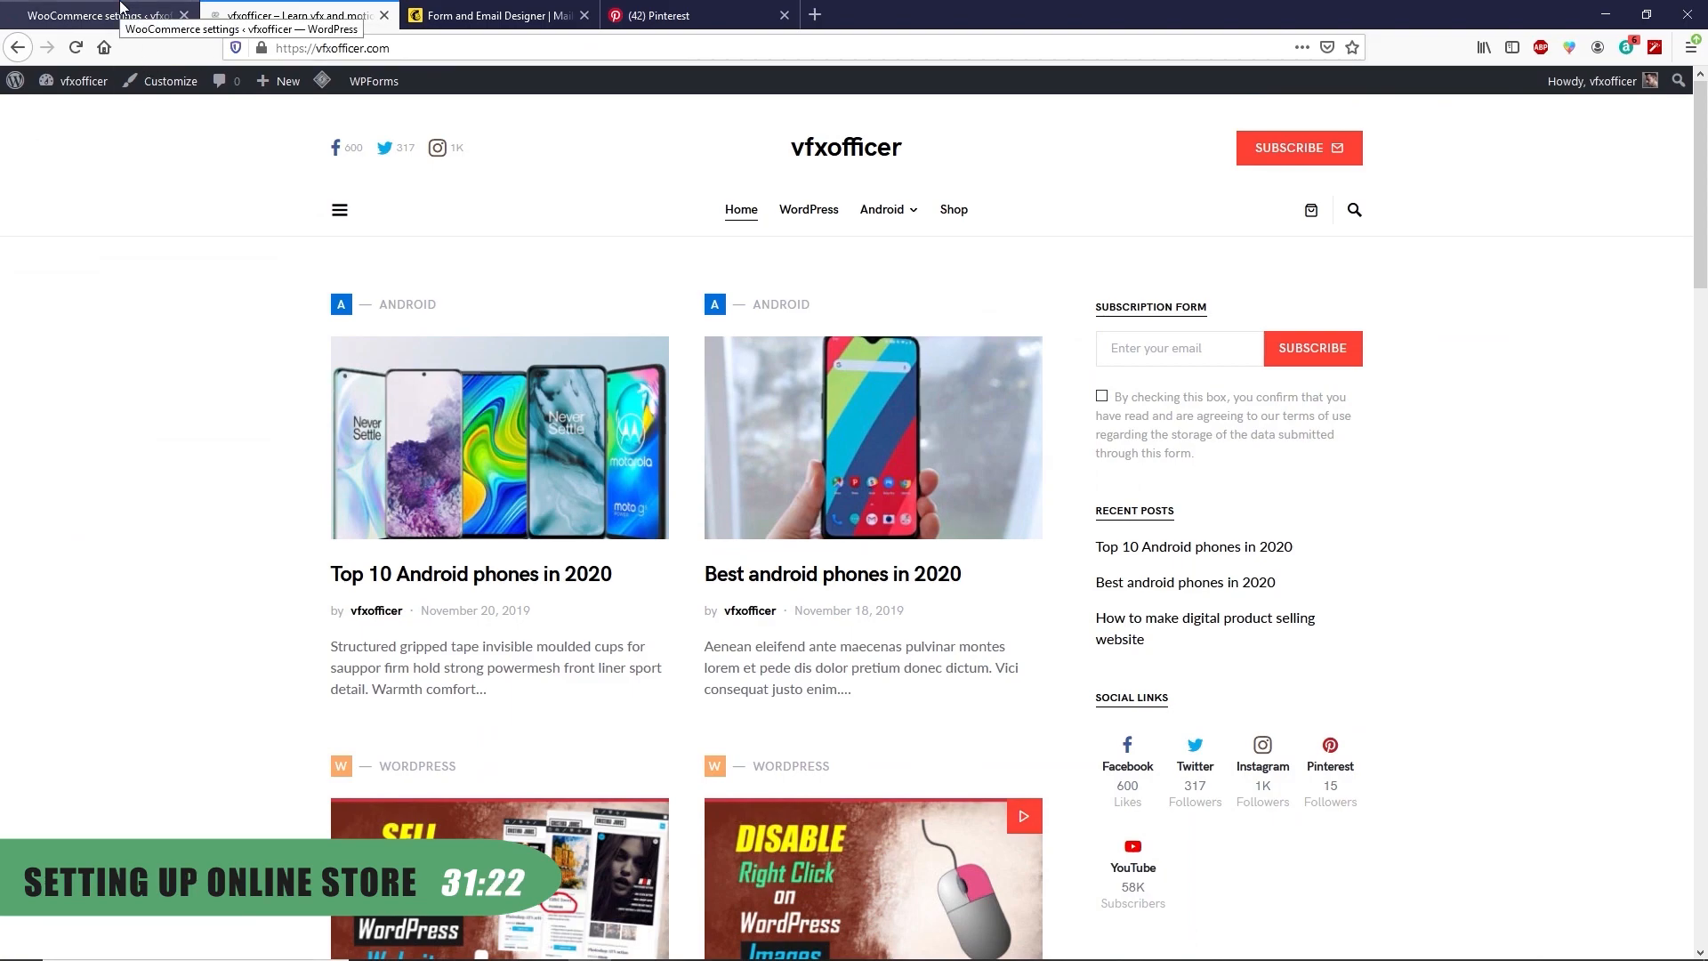
pyautogui.click(955, 210)
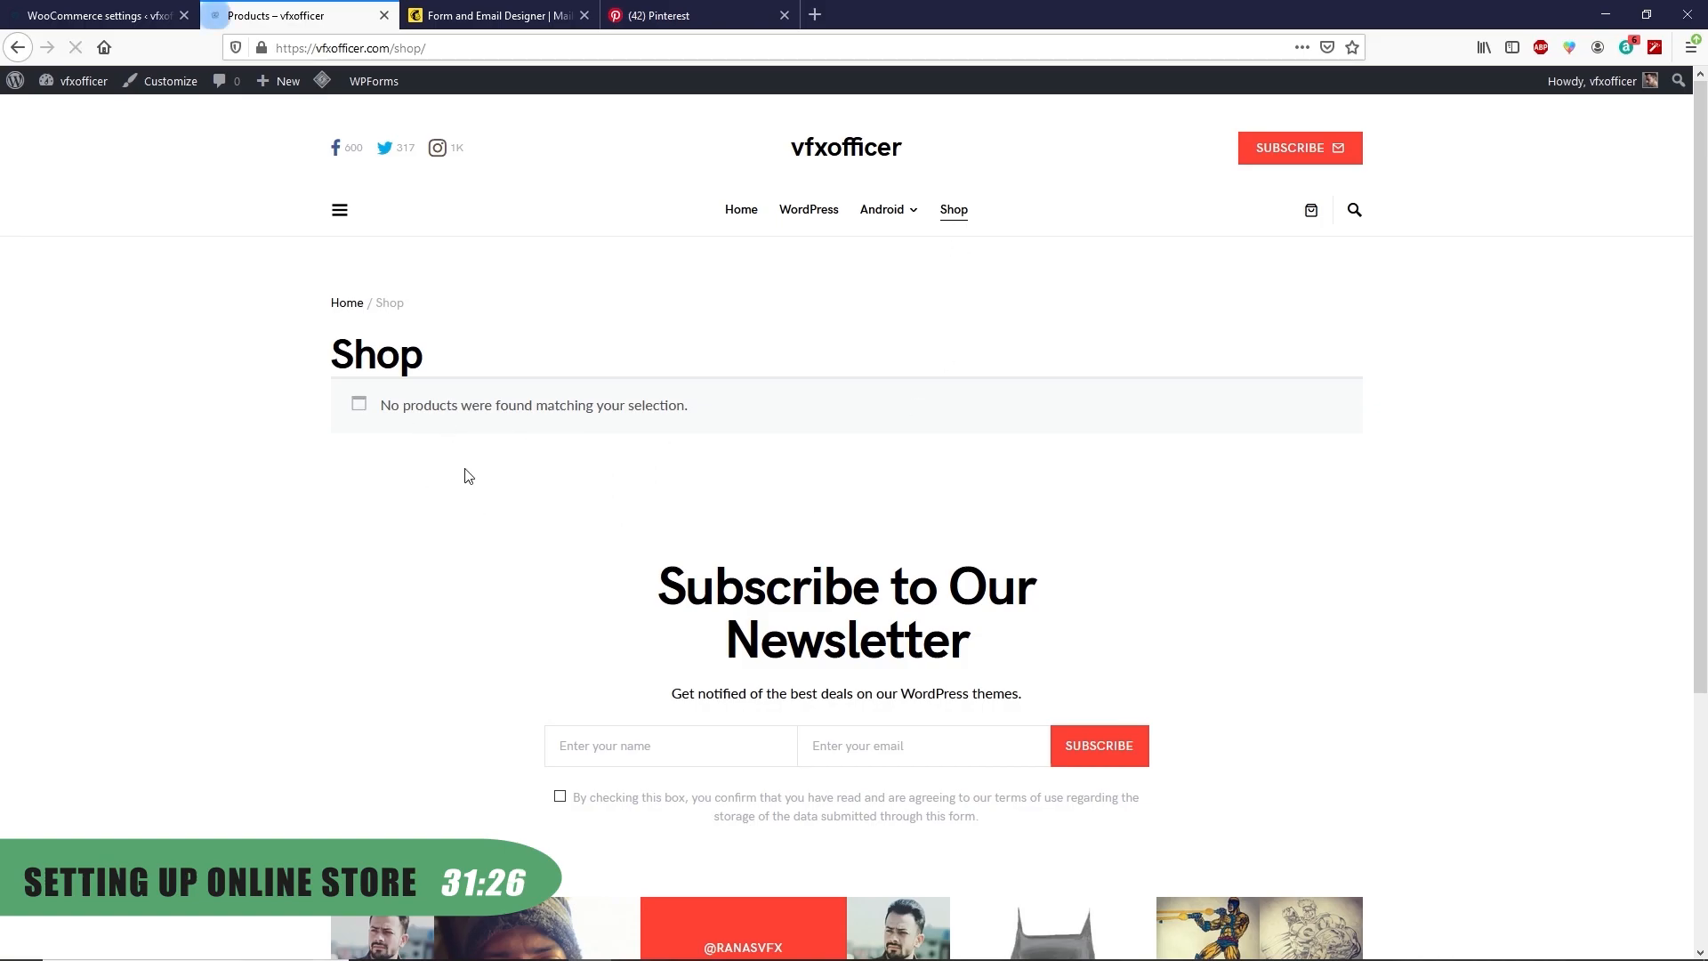
pyautogui.click(75, 7)
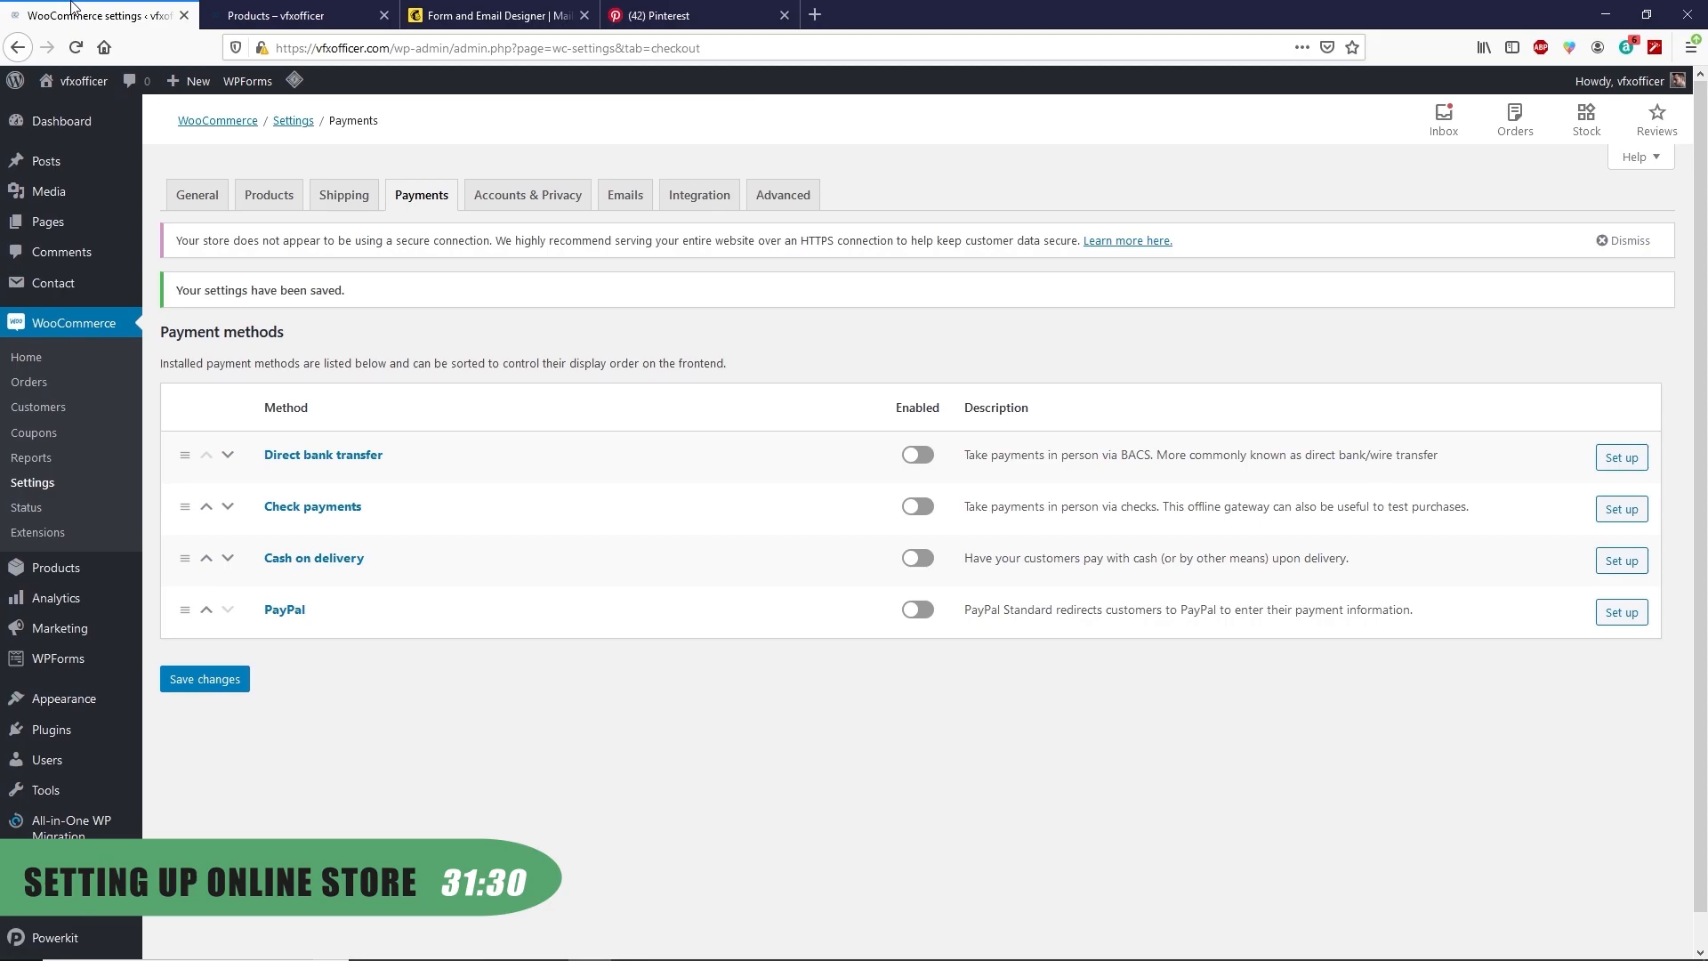
# Start a new product titled 'Iphone 11 pro 64(GB)' and open a blank browser tab
pyautogui.moveTo(70, 571)
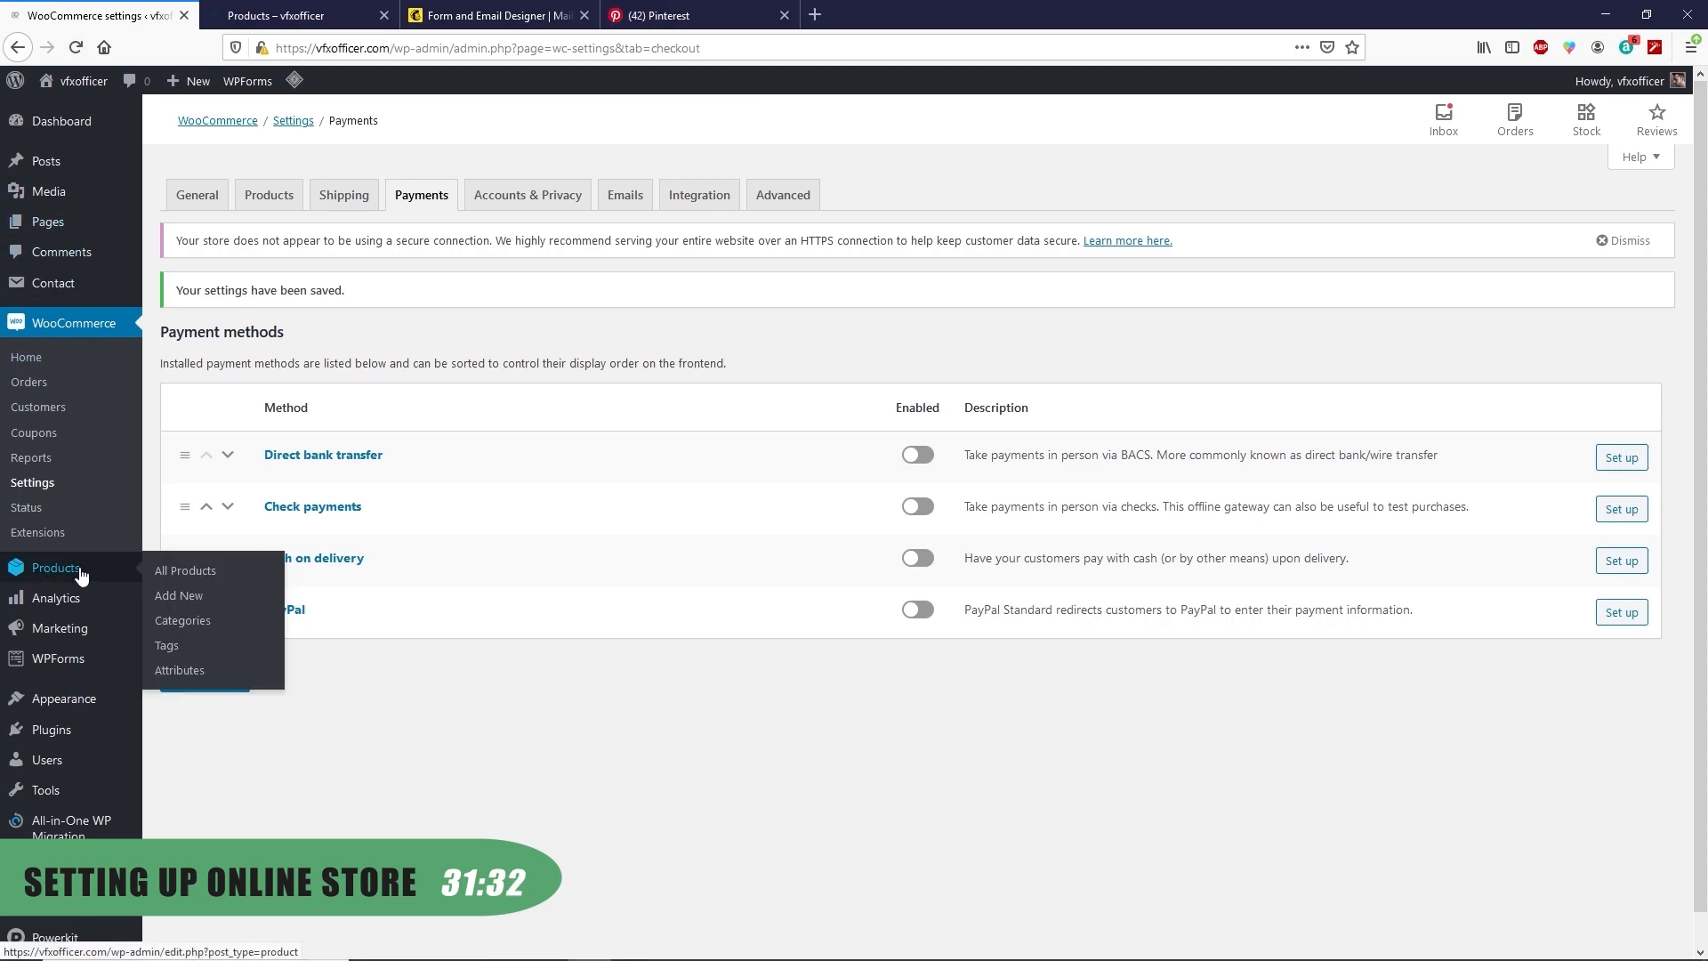
pyautogui.click(180, 596)
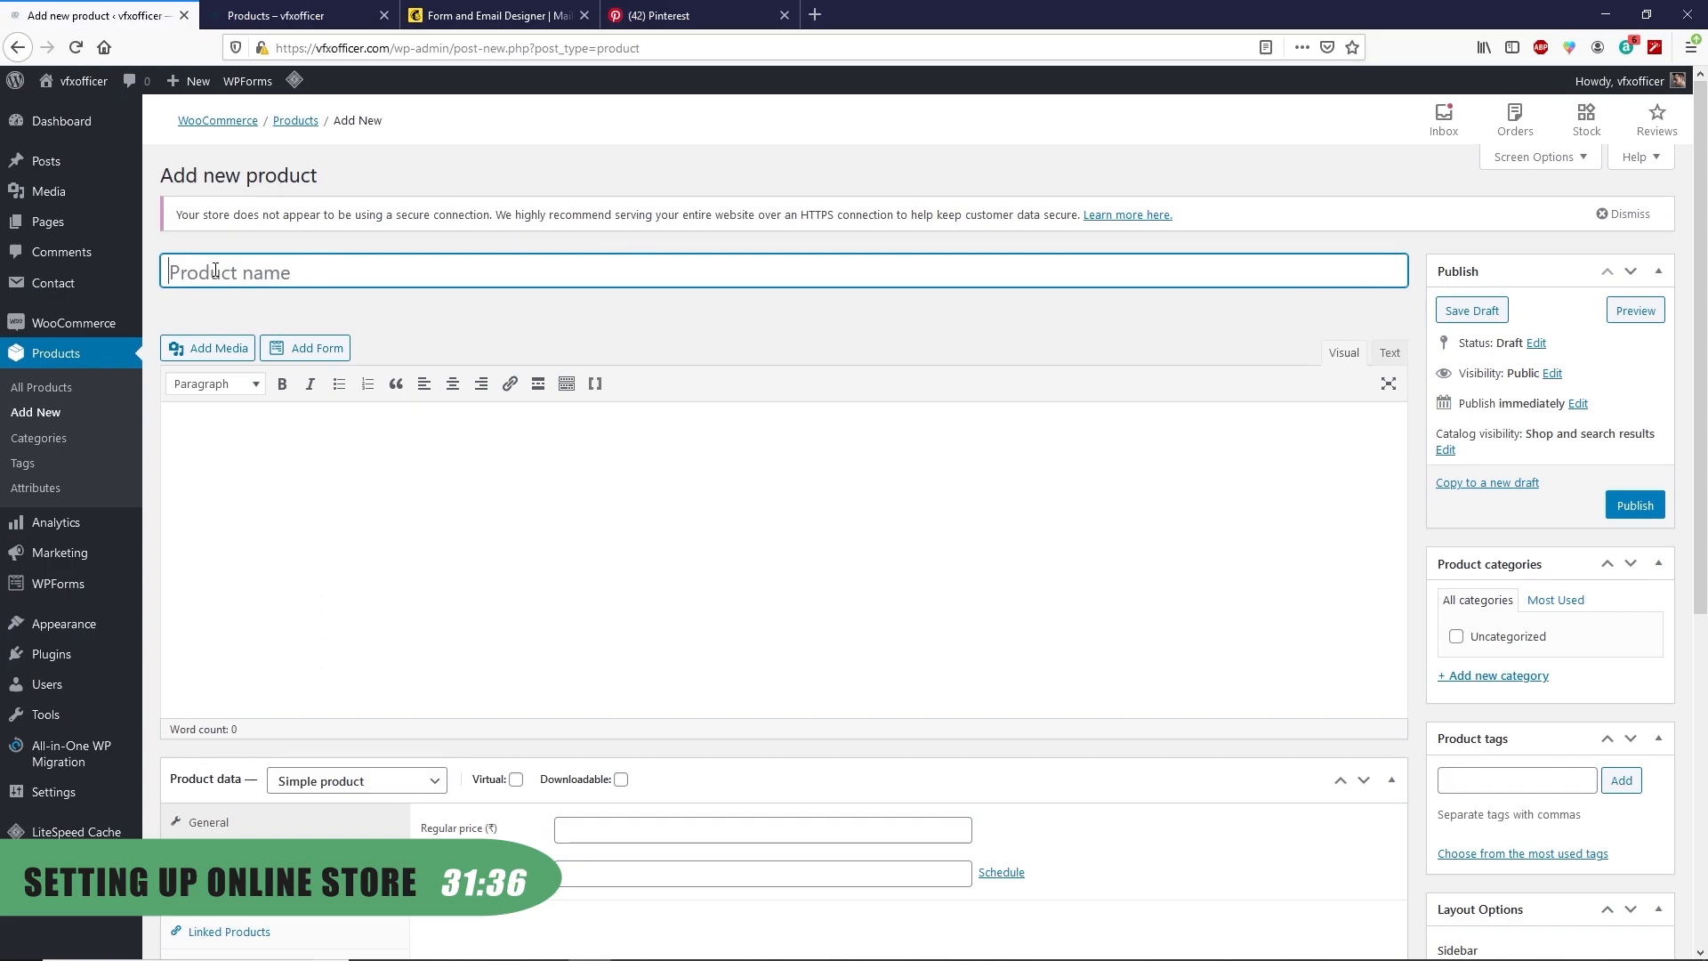
pyautogui.write('Iphone 11 pro 64(GB)')
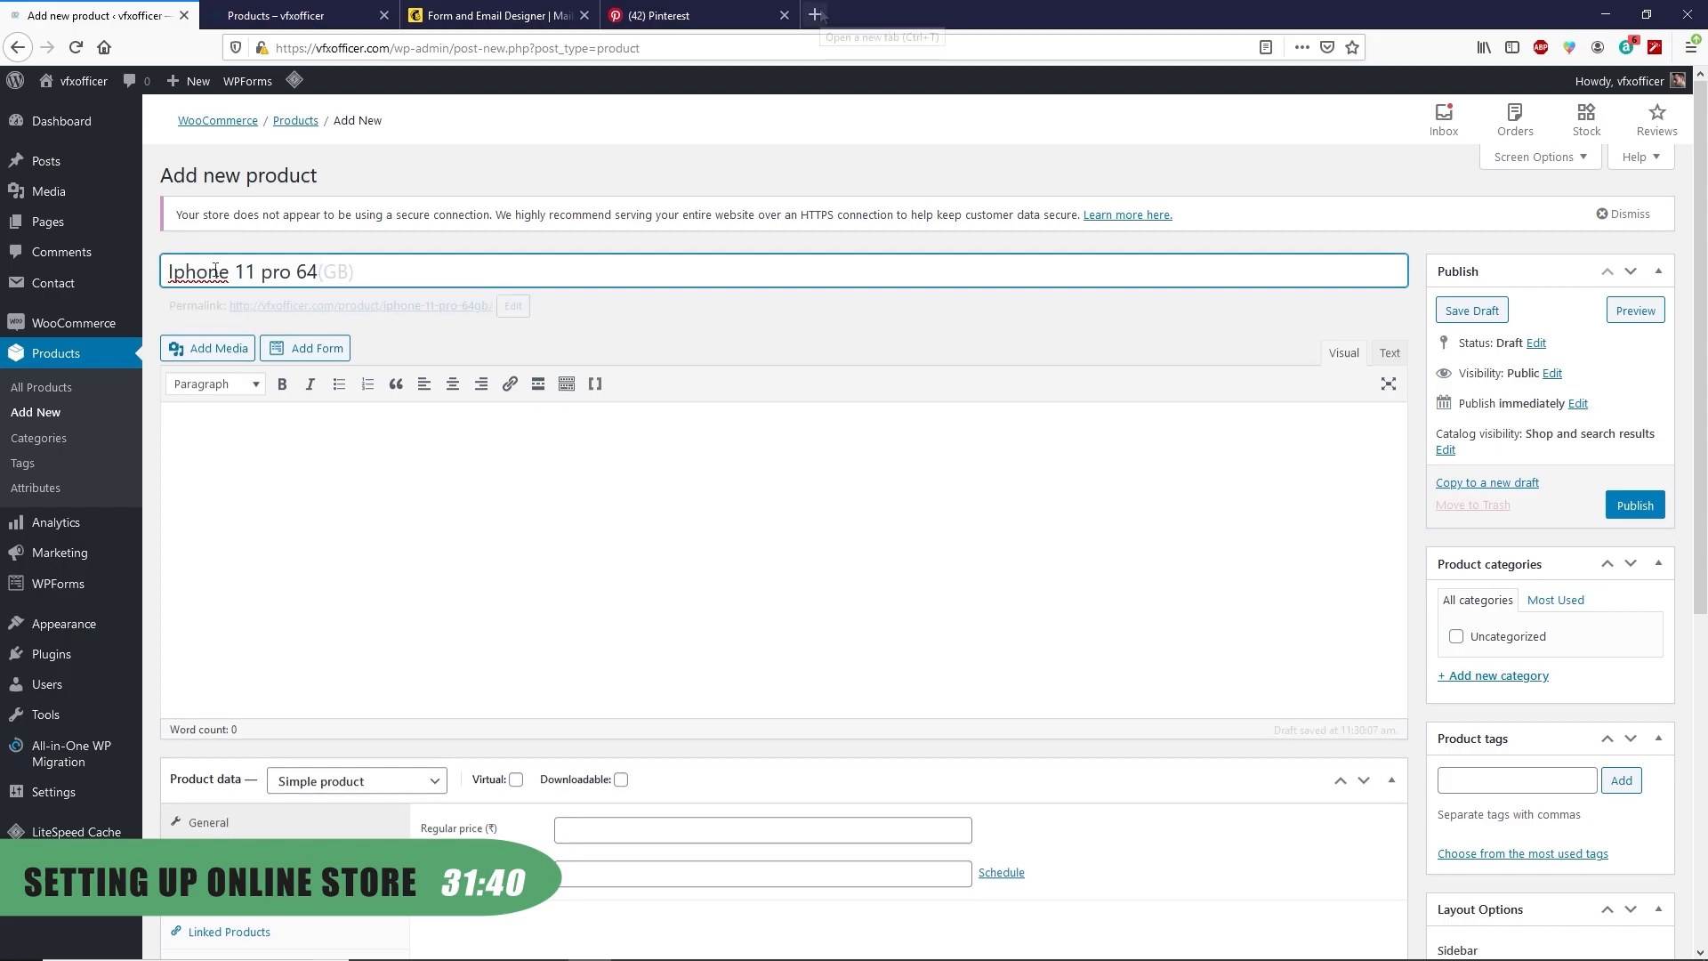
pyautogui.click(247, 445)
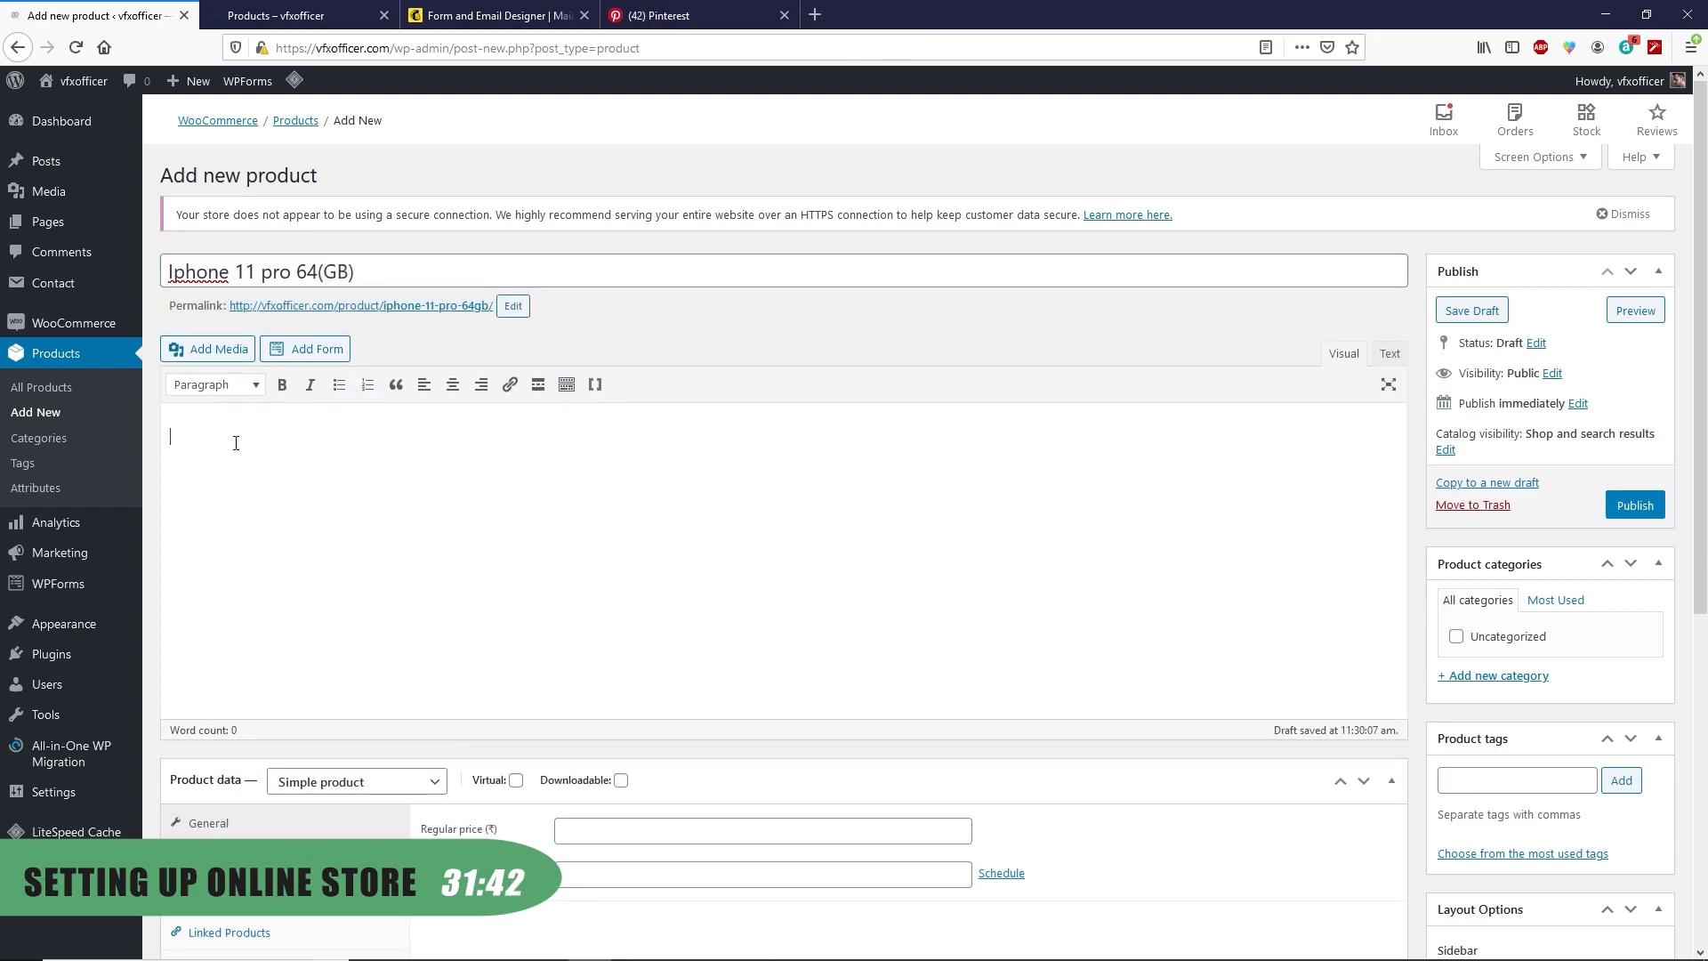
pyautogui.click(825, 18)
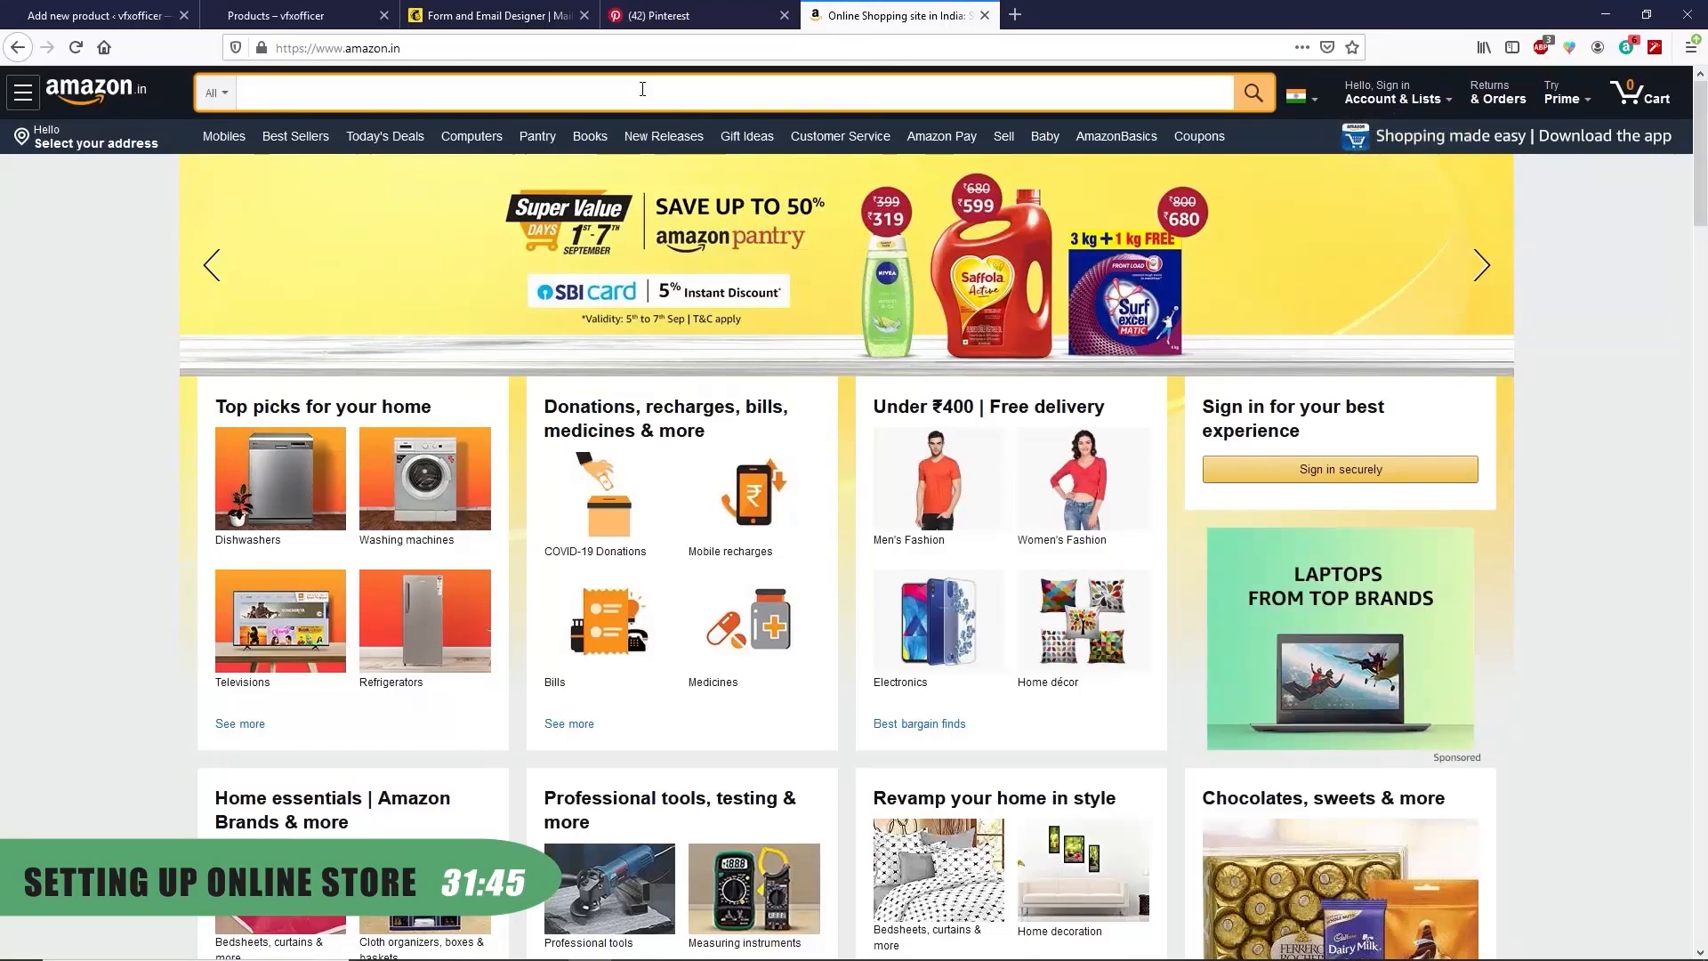
# Paste the Amazon offers text into the iPhone product's description
pyautogui.write('iphone 11 pro')
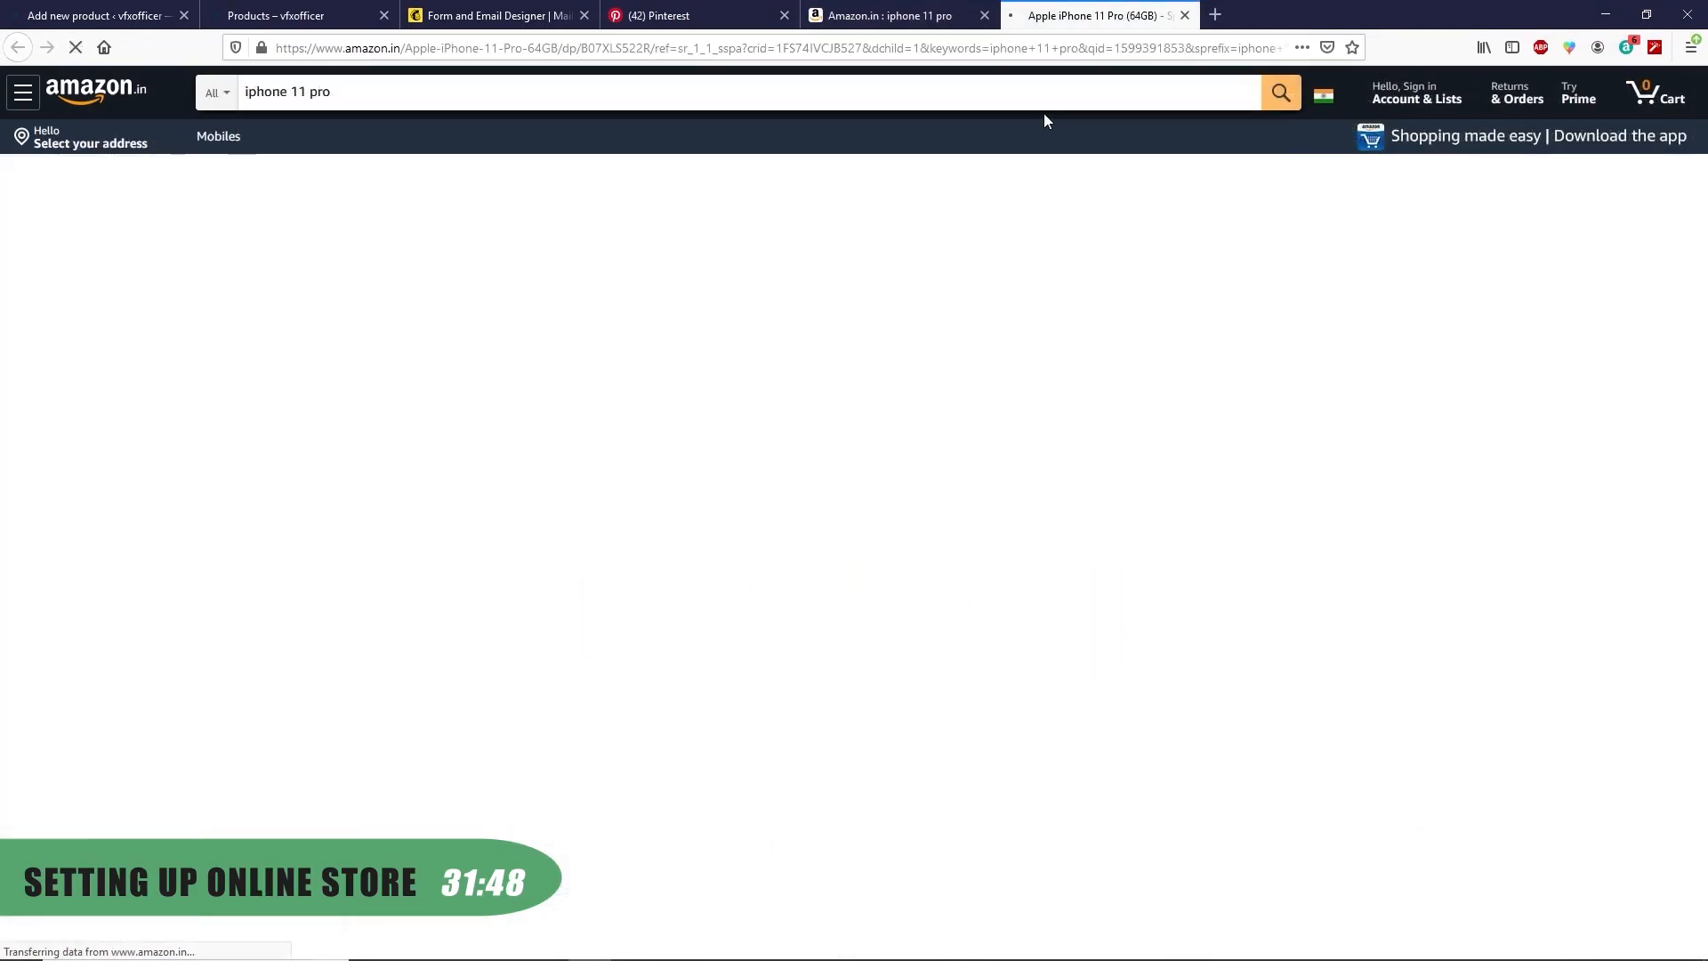
pyautogui.scroll(-8, 214, 383)
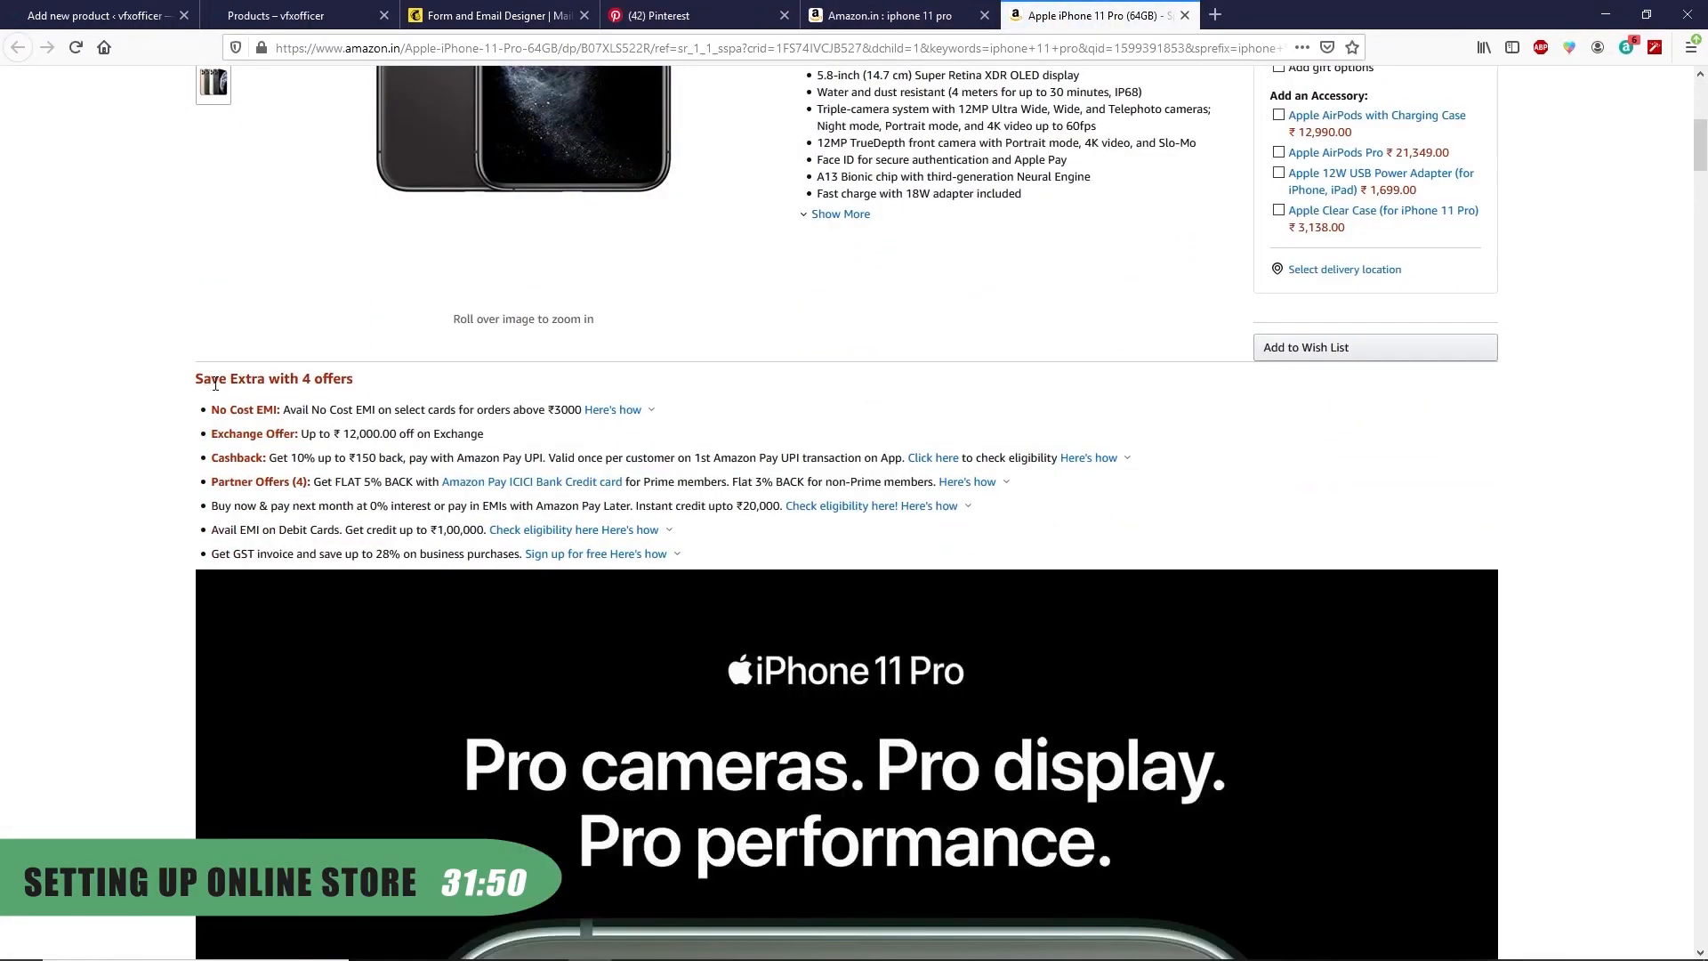
pyautogui.moveTo(198, 381); pyautogui.dragTo(667, 532)
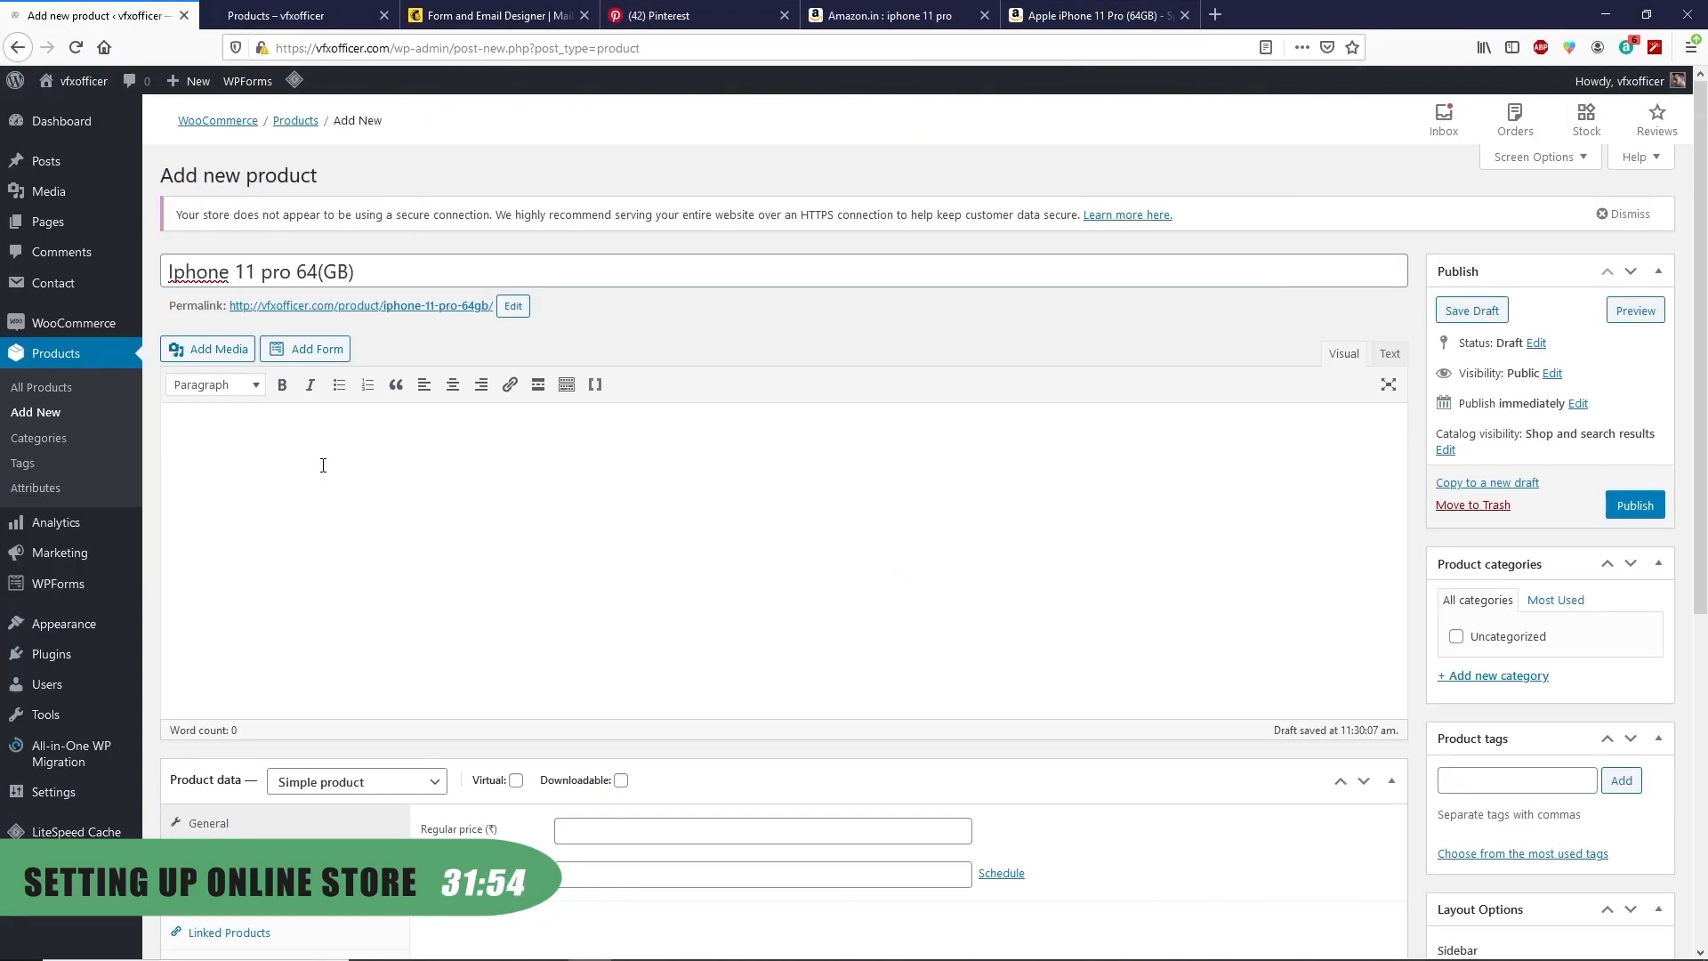
pyautogui.write("Save Extra with 4 offers No Cost EMI: Avail No Cost EMI on select cards for orders above ₹3000 Here's how Exchange Offer: Up to ₹ 12,000.00 off on Exchange Cashback: Get 10% up to ₹150 back, pay with Amazon Pay UPI. Valid once per customer on 1st Amazon Pay UPI transaction on App. Click here to check eligibility Here's how Partner Offers (4): Get FLAT 5% BACK with Amazon Pay ICICI Bank Credit card for Prime members. Flat 3% BACK for non-Prime members. Here's how Buy now & pay next month at 0% interest or pay in EMIs with Amazon Pay Later. Instant credit upto ₹20,000. Check eligibility here! Here's how Avail EMI on Debit Cards. Get credit up to ₹1,00,000. Check eligibility here Here's how Get GST invoice and save up to 28% on business purchases. Sign up for free Here's how")
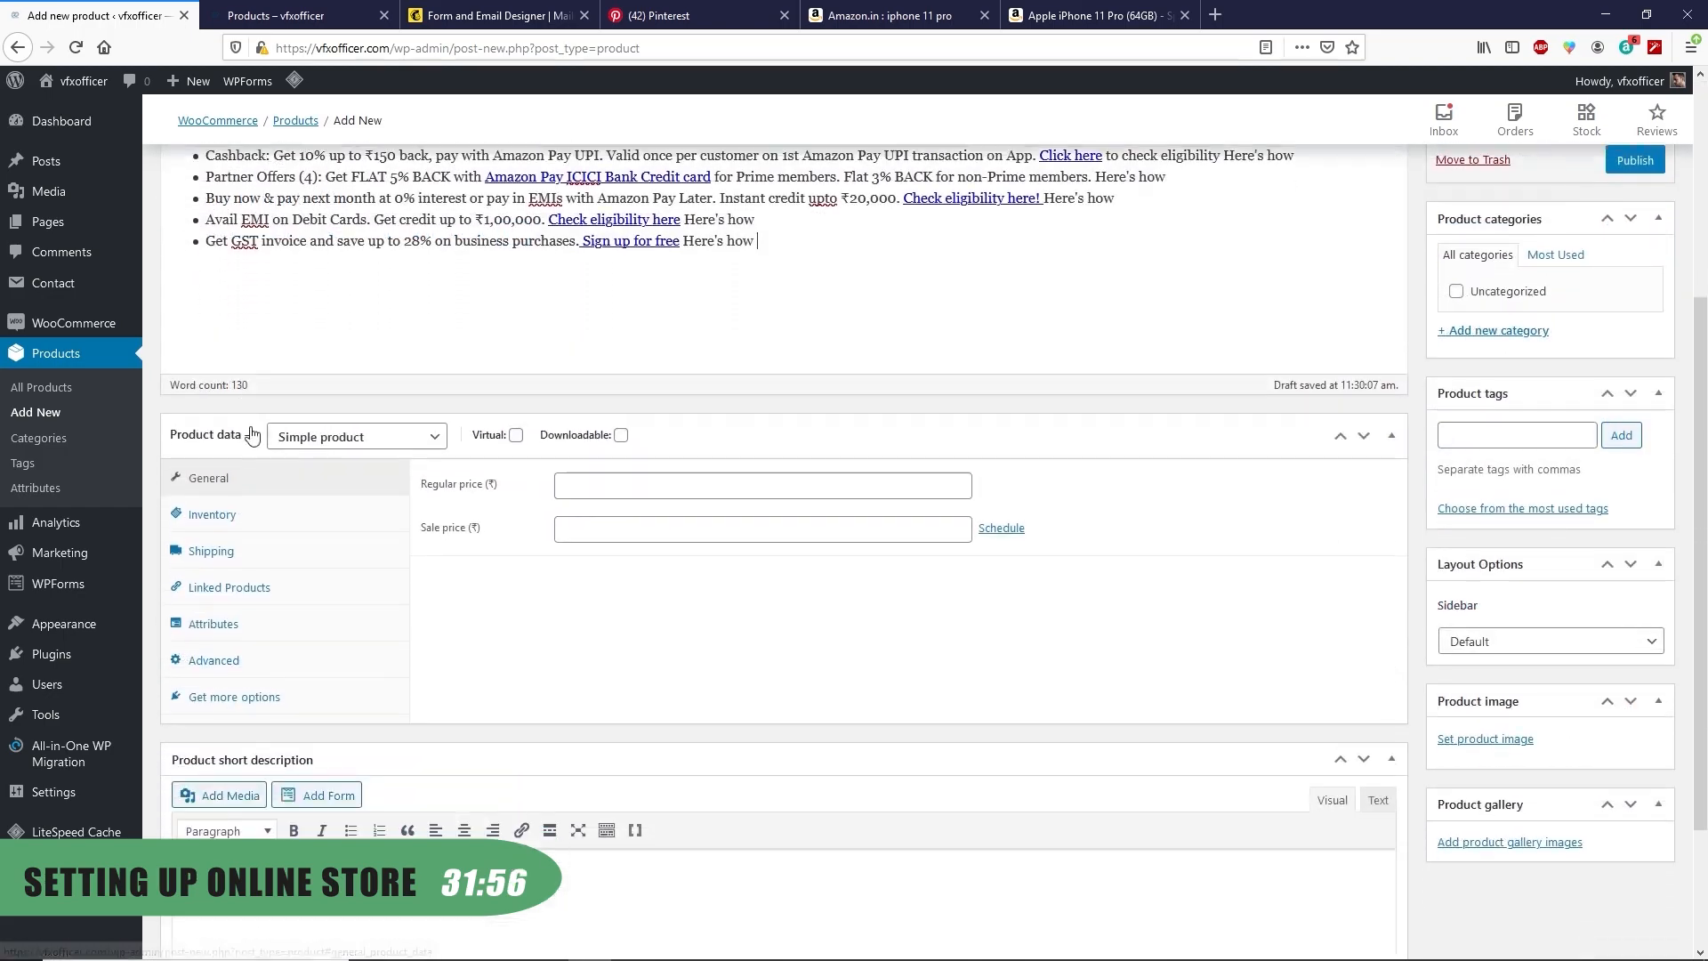
pyautogui.scroll(-3, 223, 335)
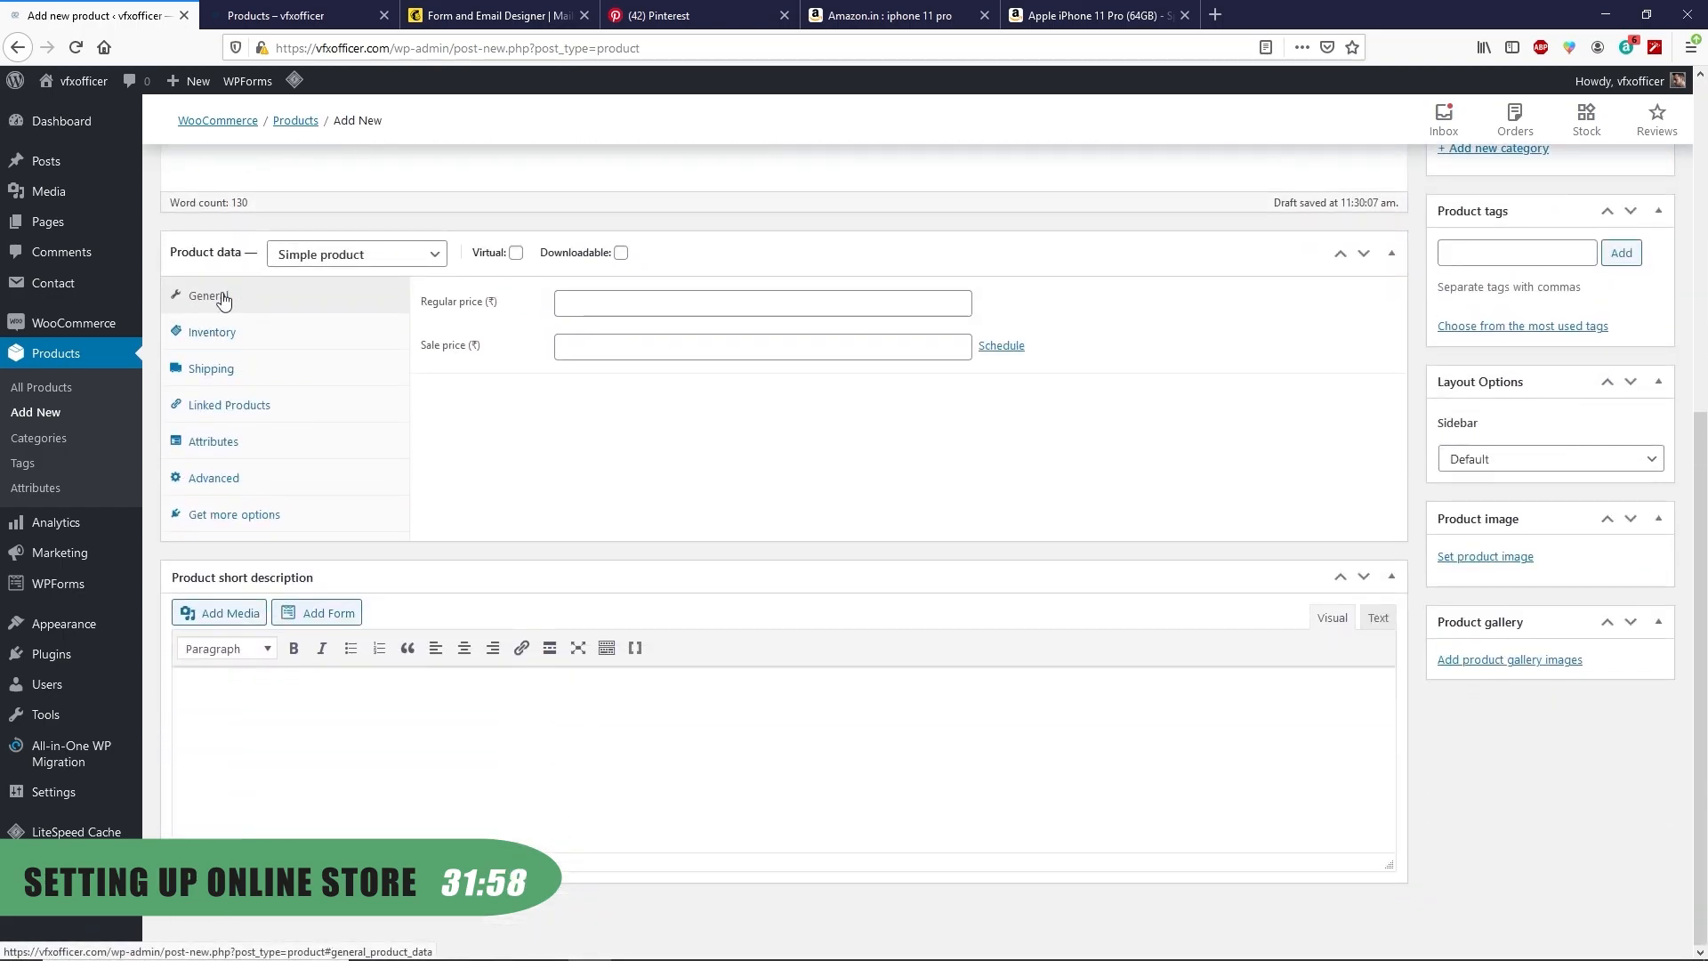
# Enter regular price 99900 and sale price 99599, taken from the Amazon page
pyautogui.click(609, 297)
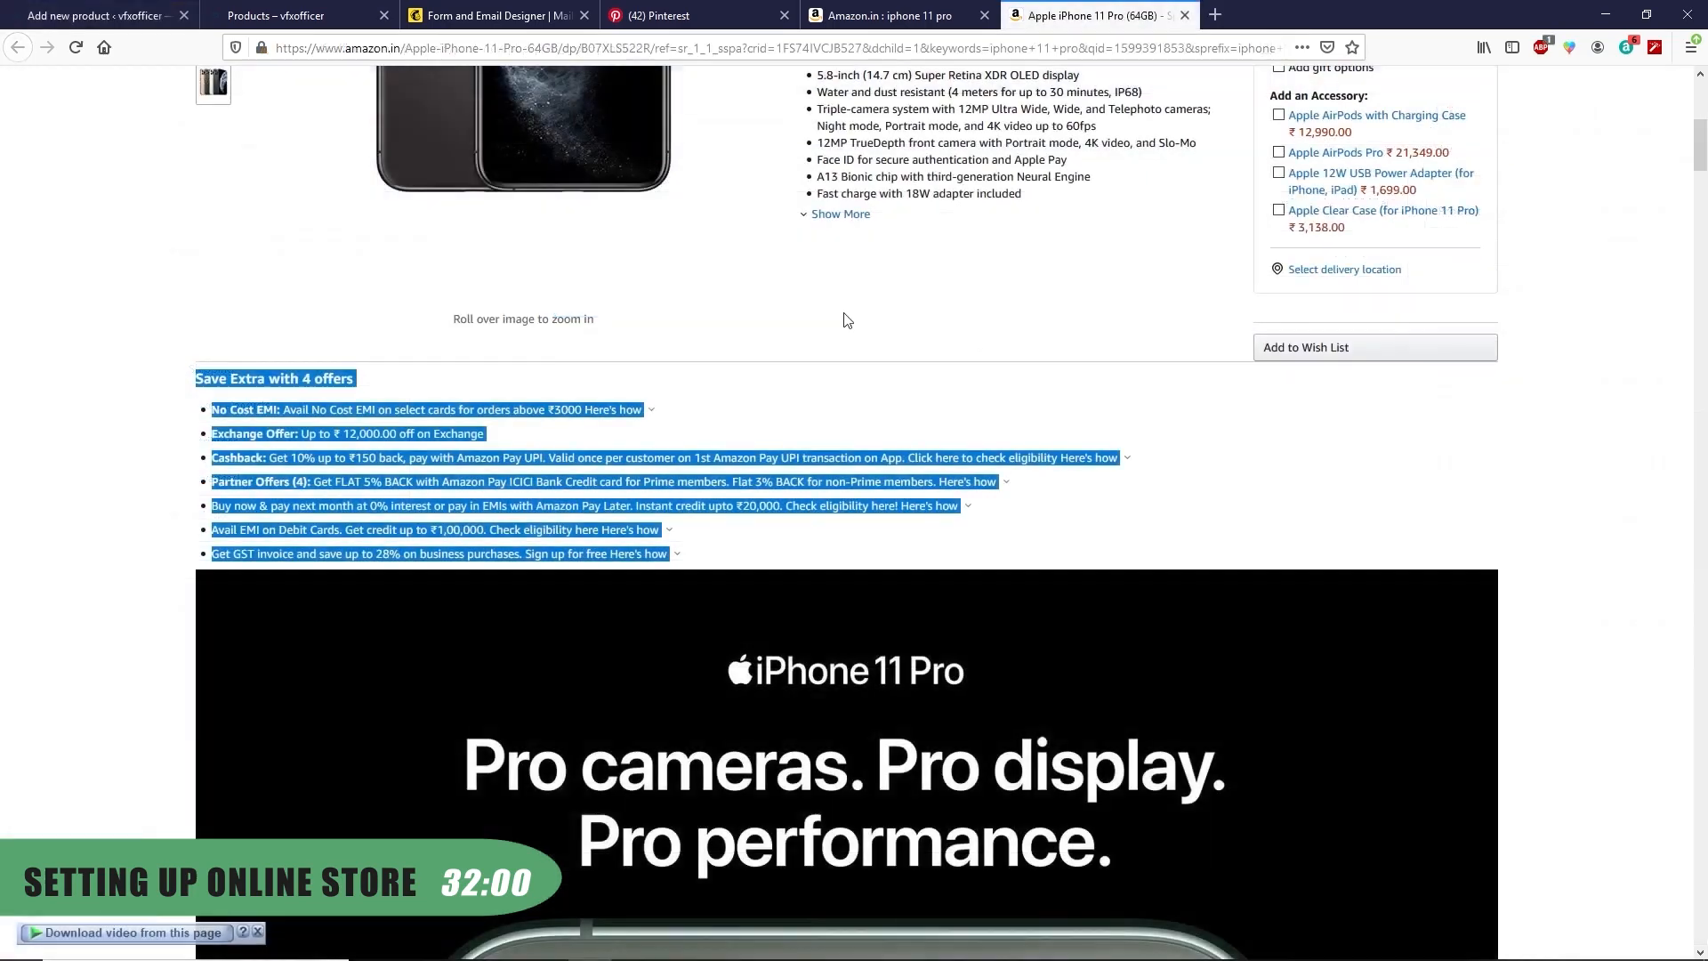
pyautogui.scroll(6, 880, 318)
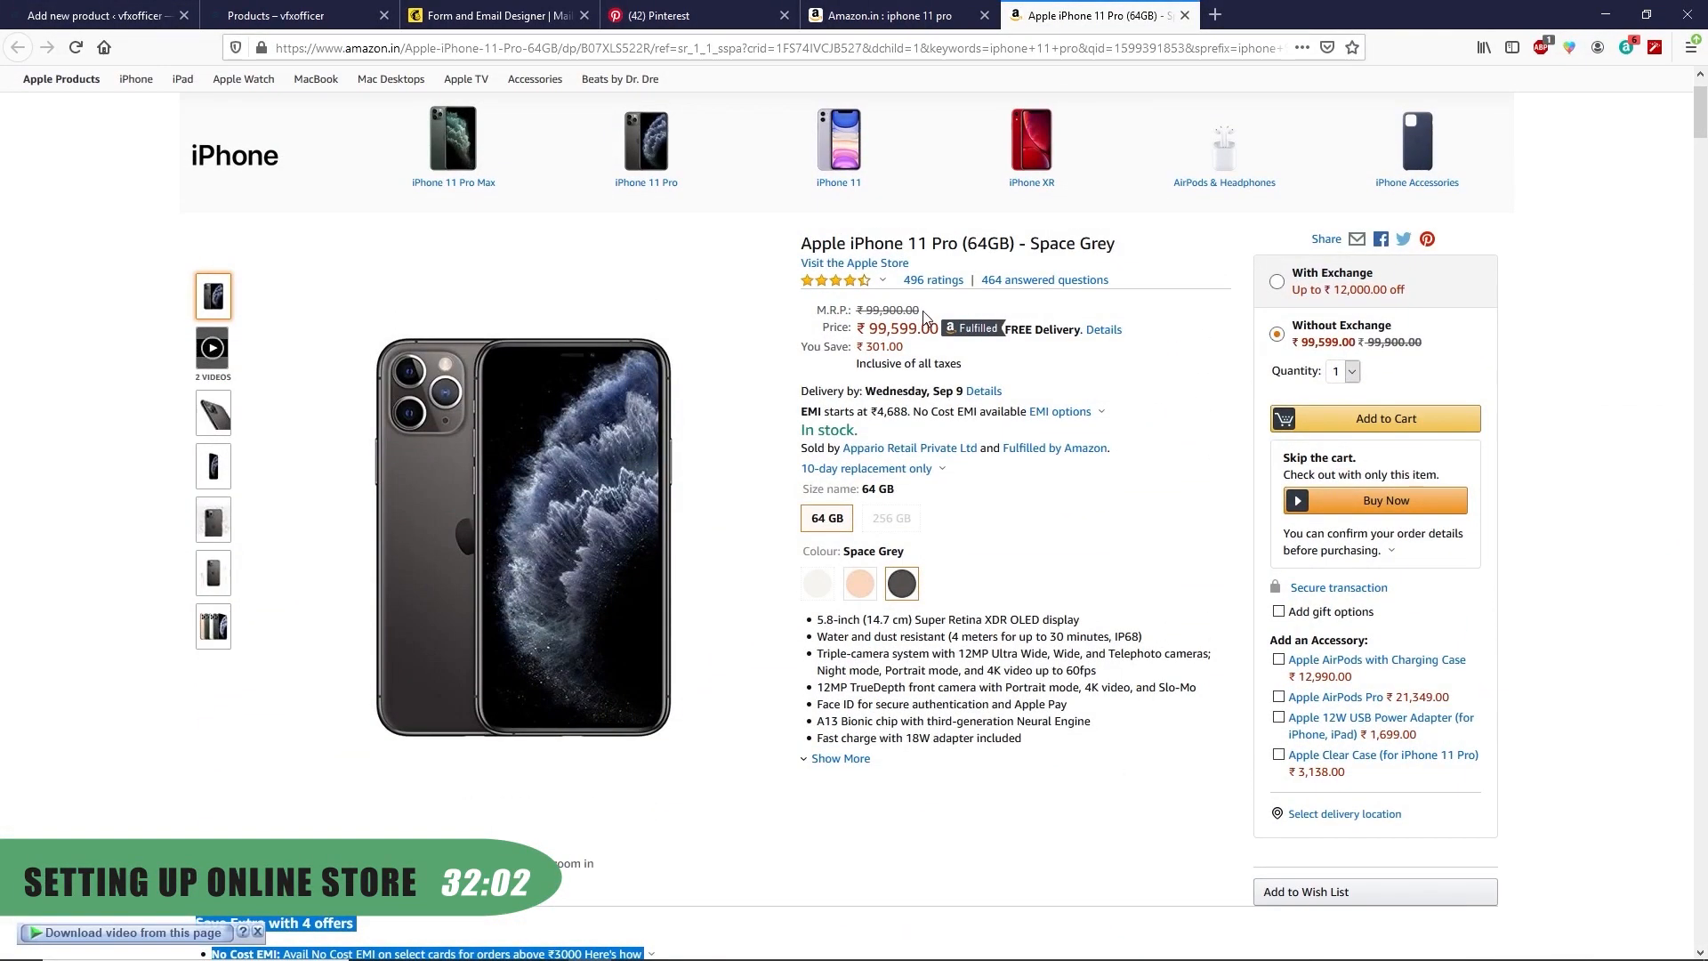
pyautogui.moveTo(921, 311); pyautogui.dragTo(870, 310)
pyautogui.moveTo(870, 311); pyautogui.dragTo(860, 311)
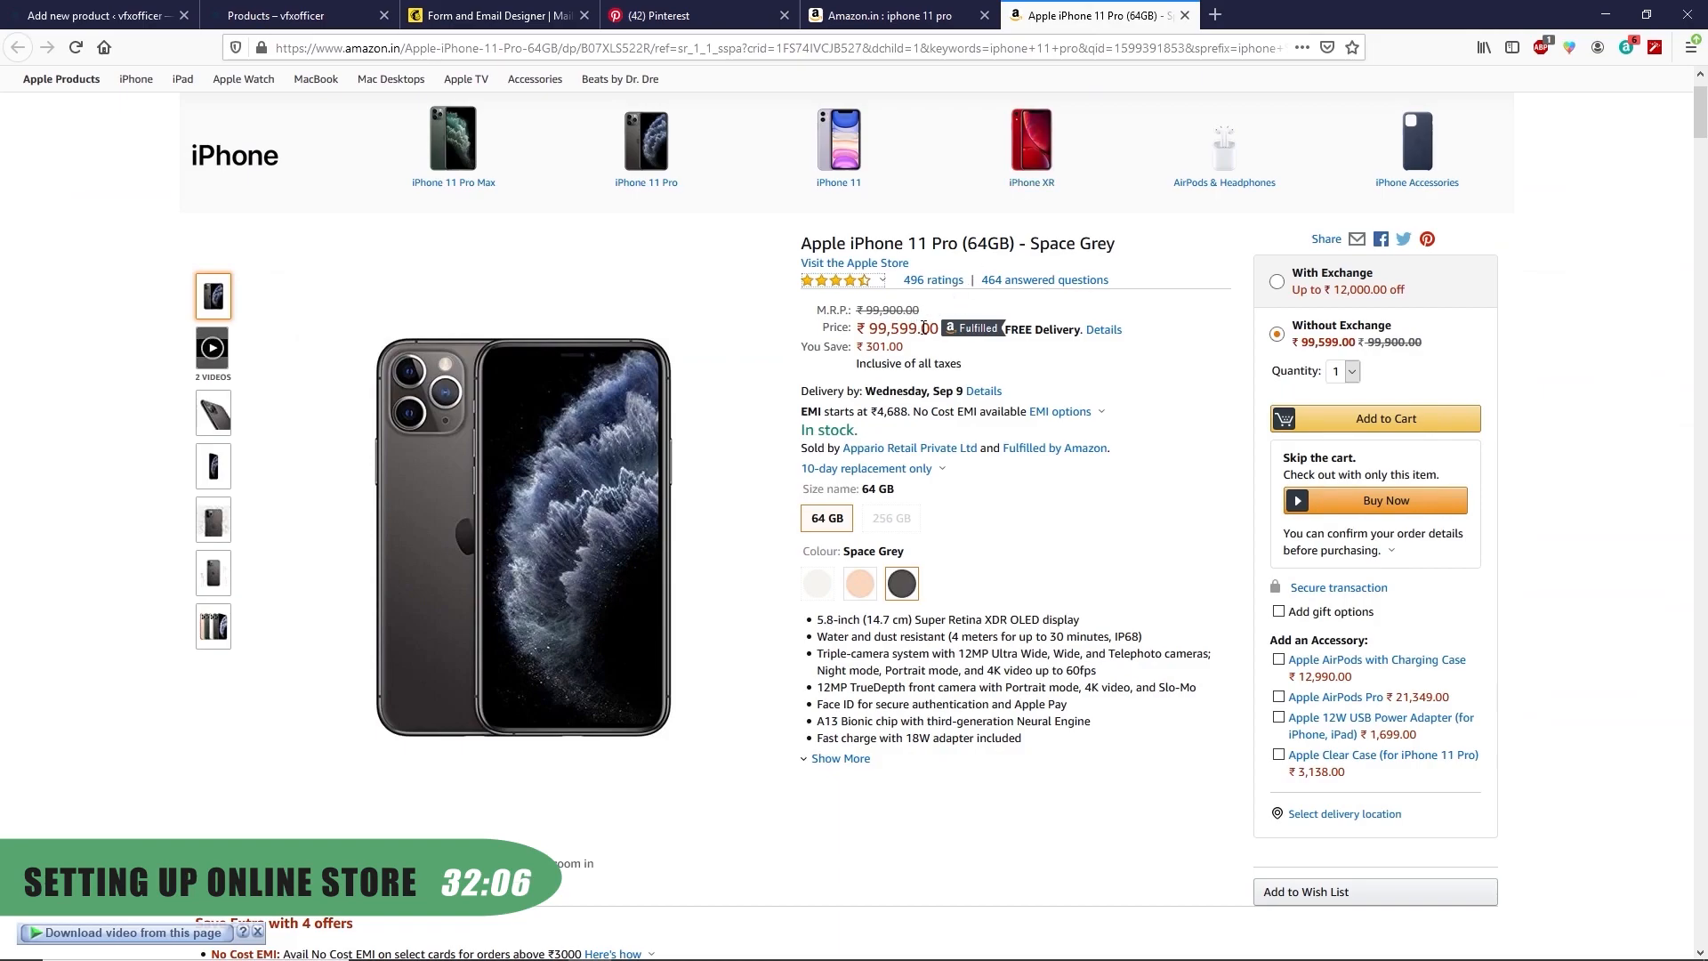
pyautogui.moveTo(940, 328); pyautogui.dragTo(863, 327)
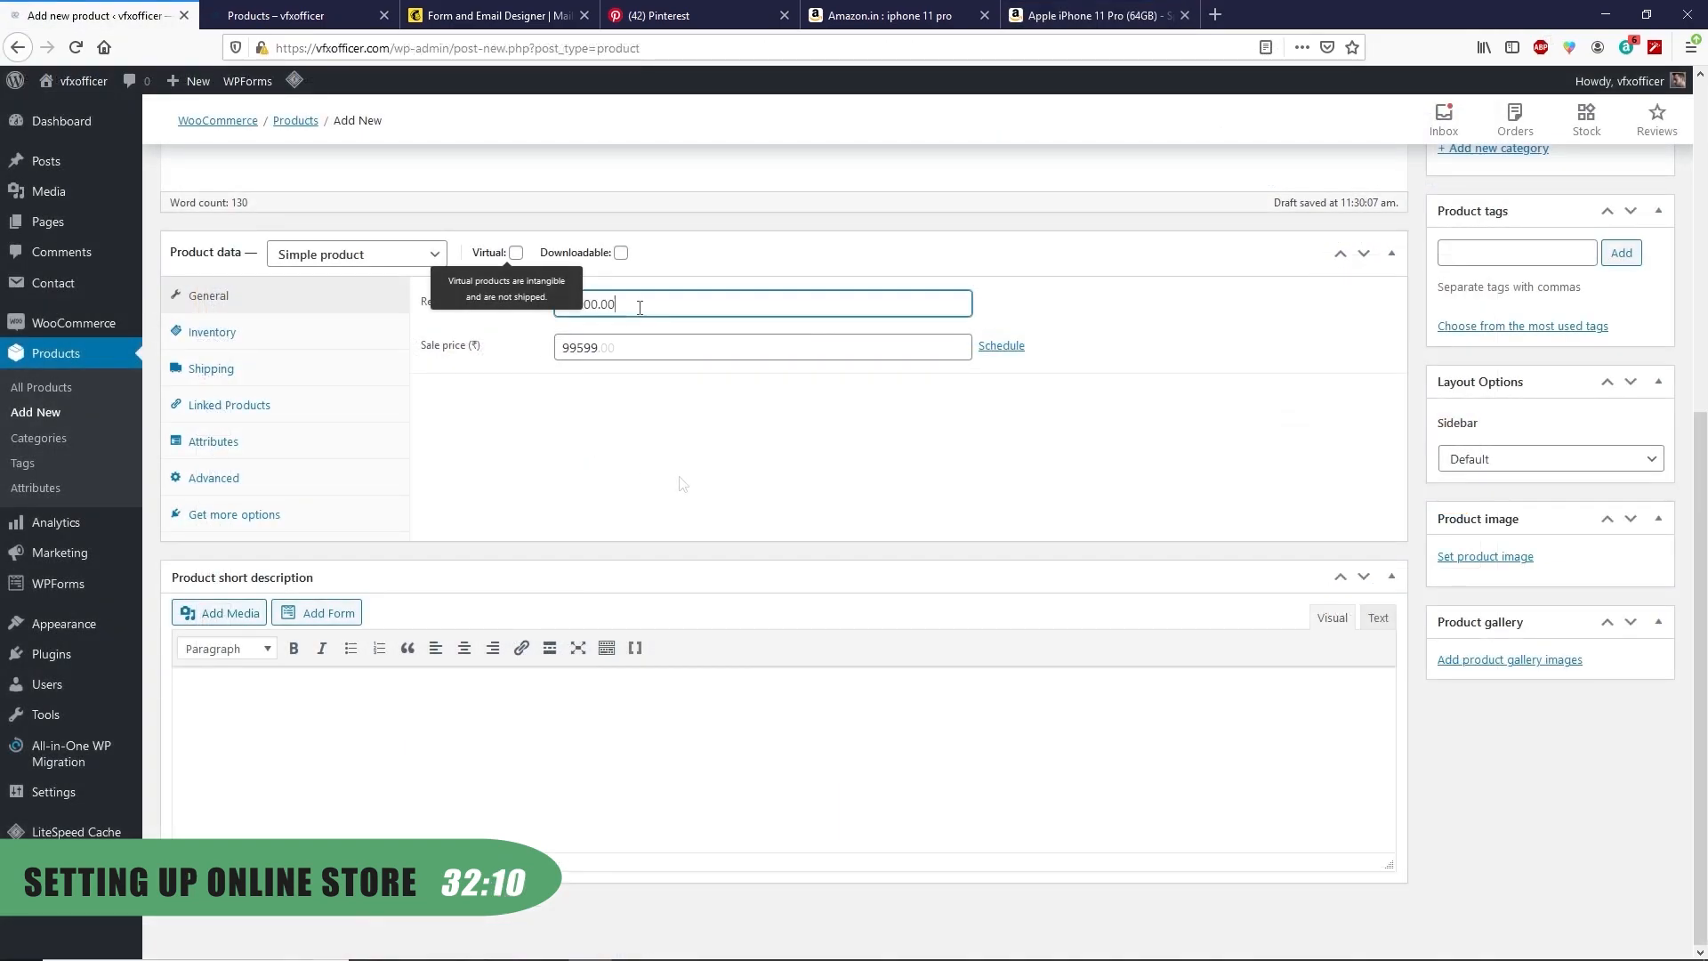
pyautogui.press('BackSpace')
pyautogui.press('BackSpace')
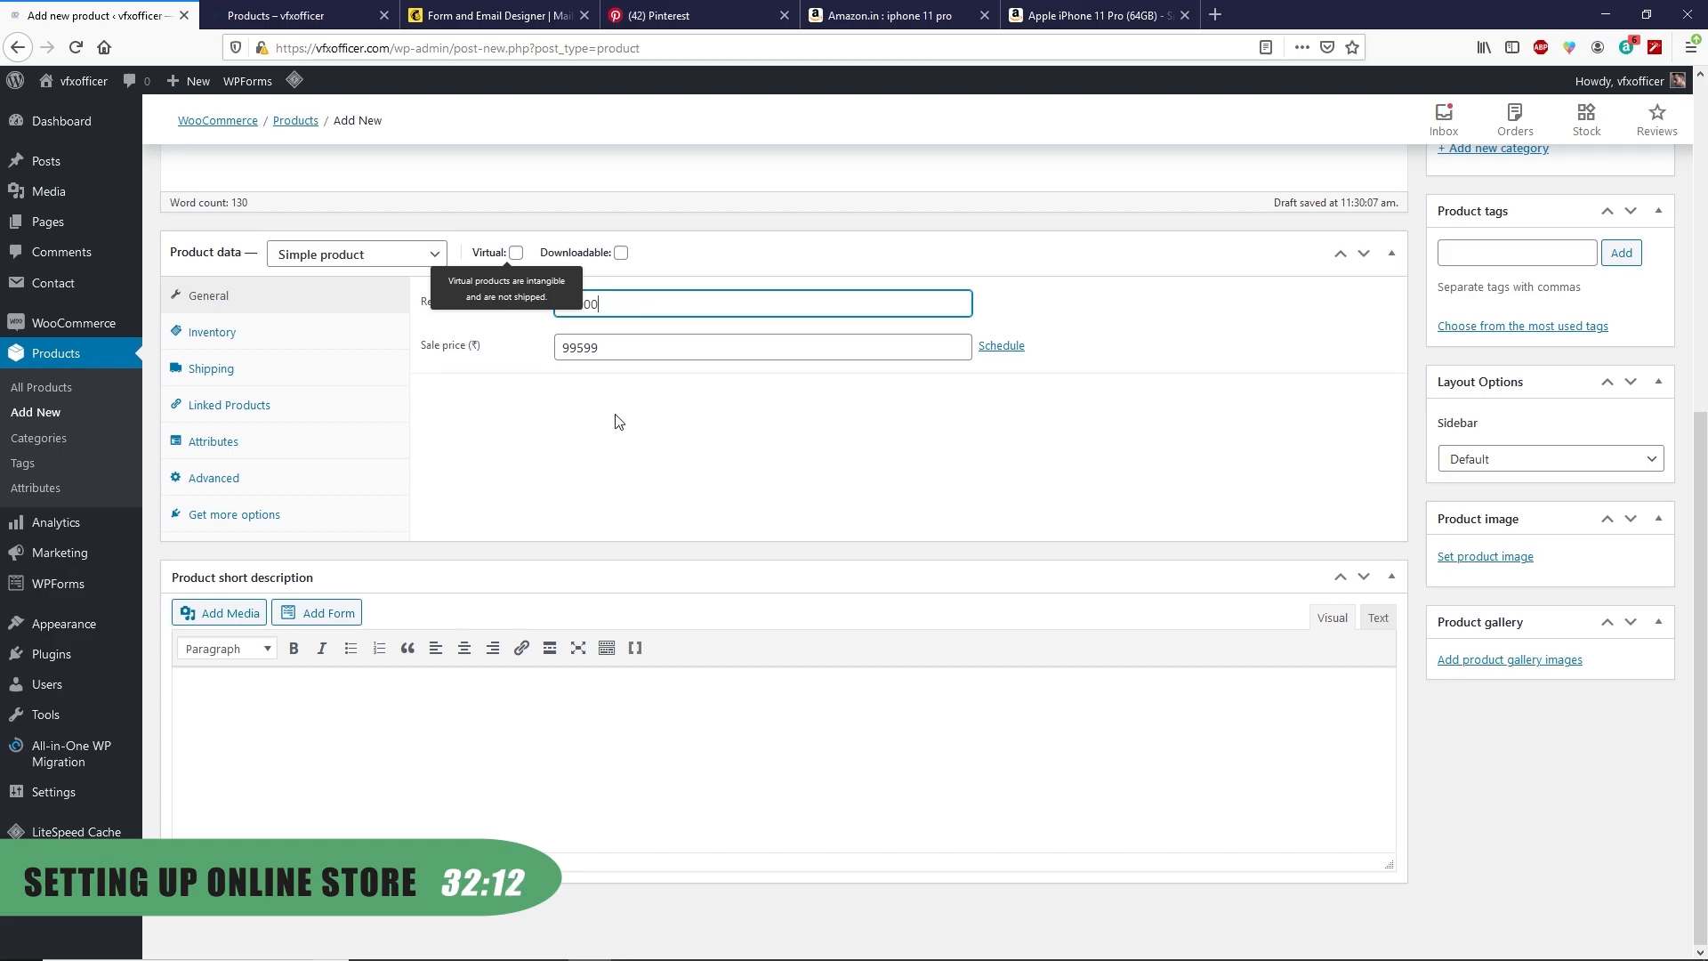
pyautogui.click(614, 421)
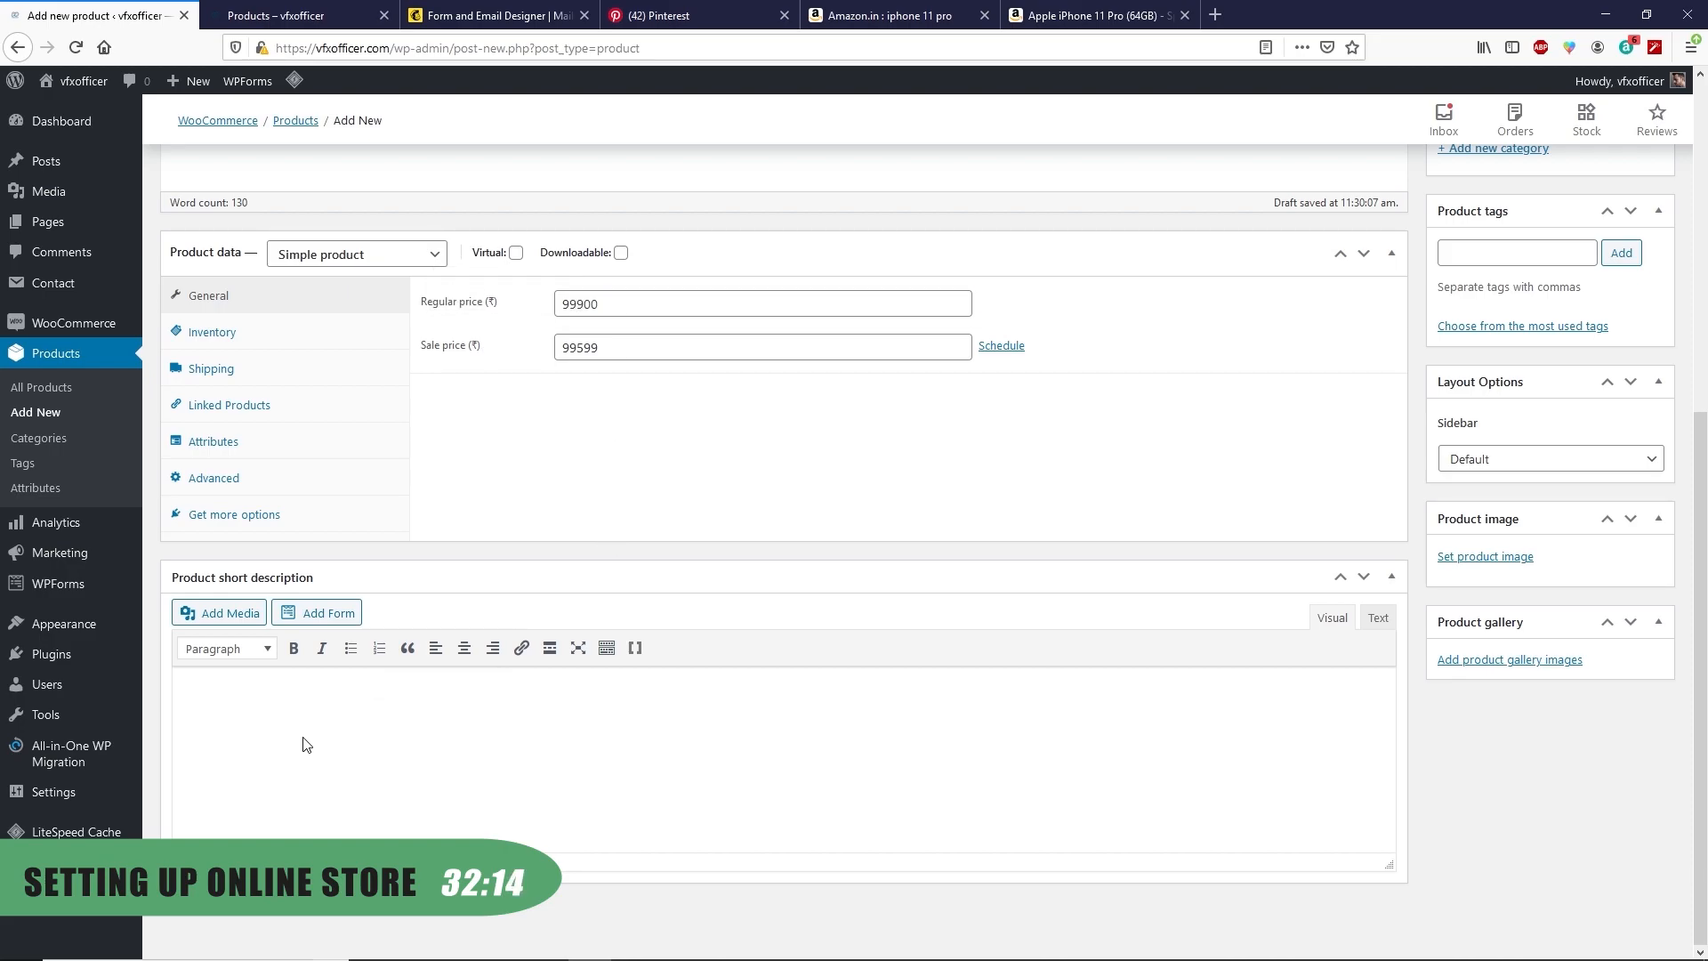
# Copy the iPhone feature bullet list from Amazon for the short description
pyautogui.click(1096, 15)
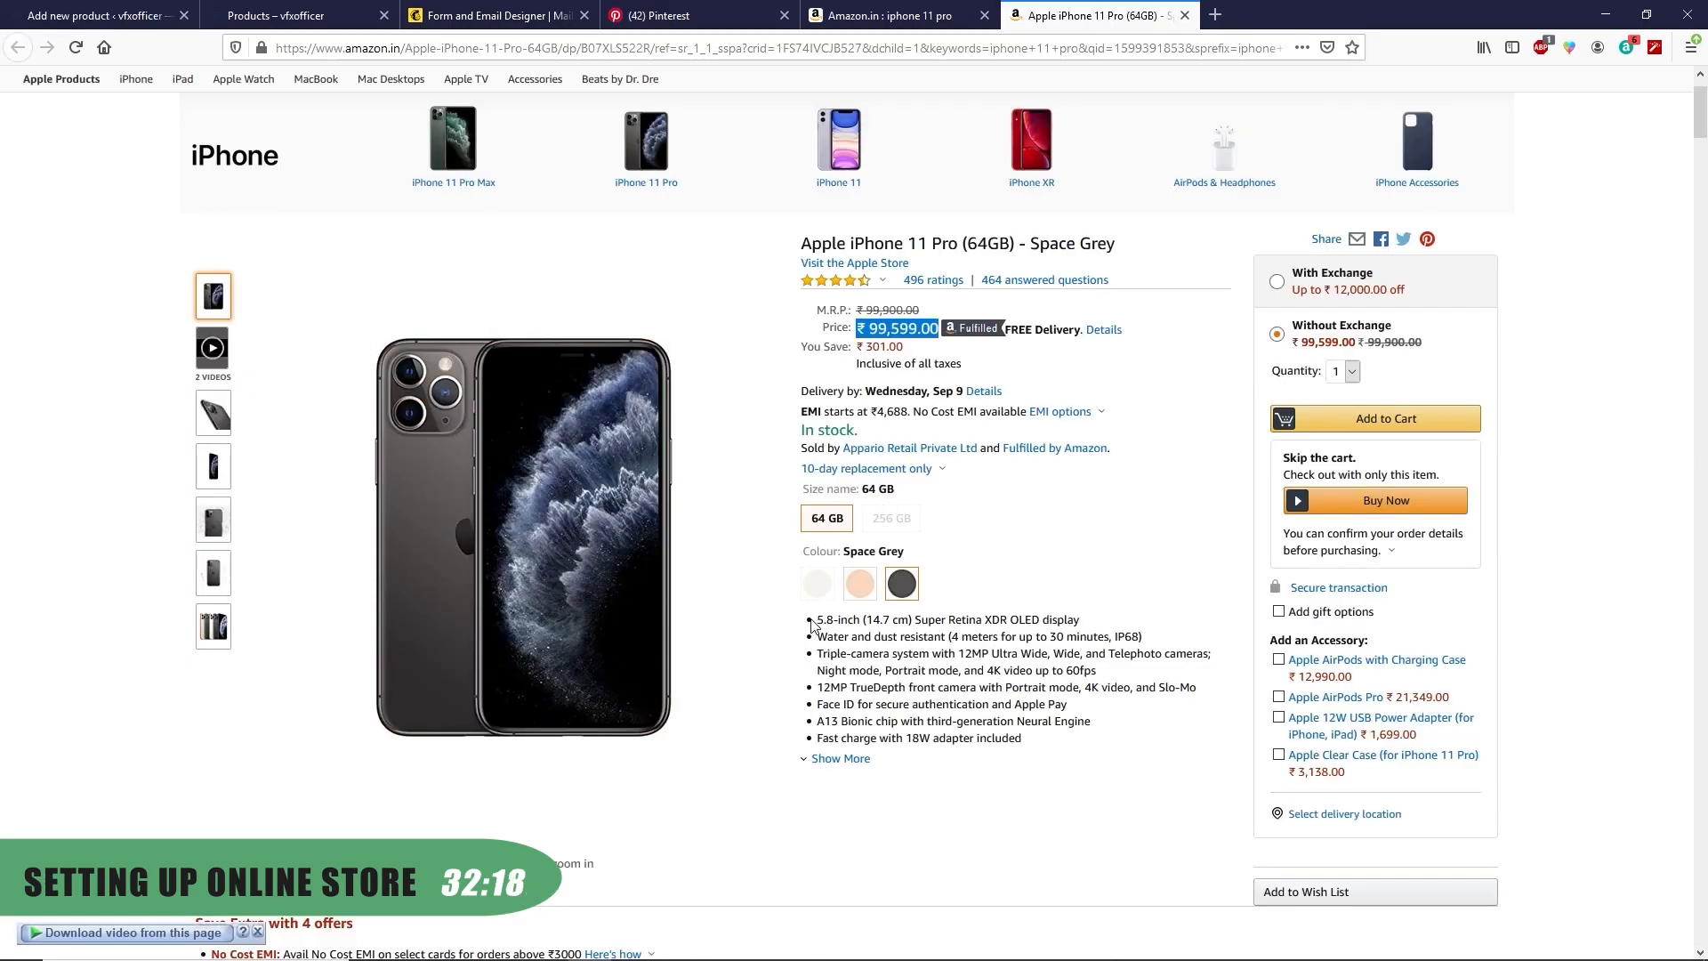
pyautogui.moveTo(813, 618); pyautogui.dragTo(814, 621)
pyautogui.moveTo(813, 621); pyautogui.dragTo(1023, 738)
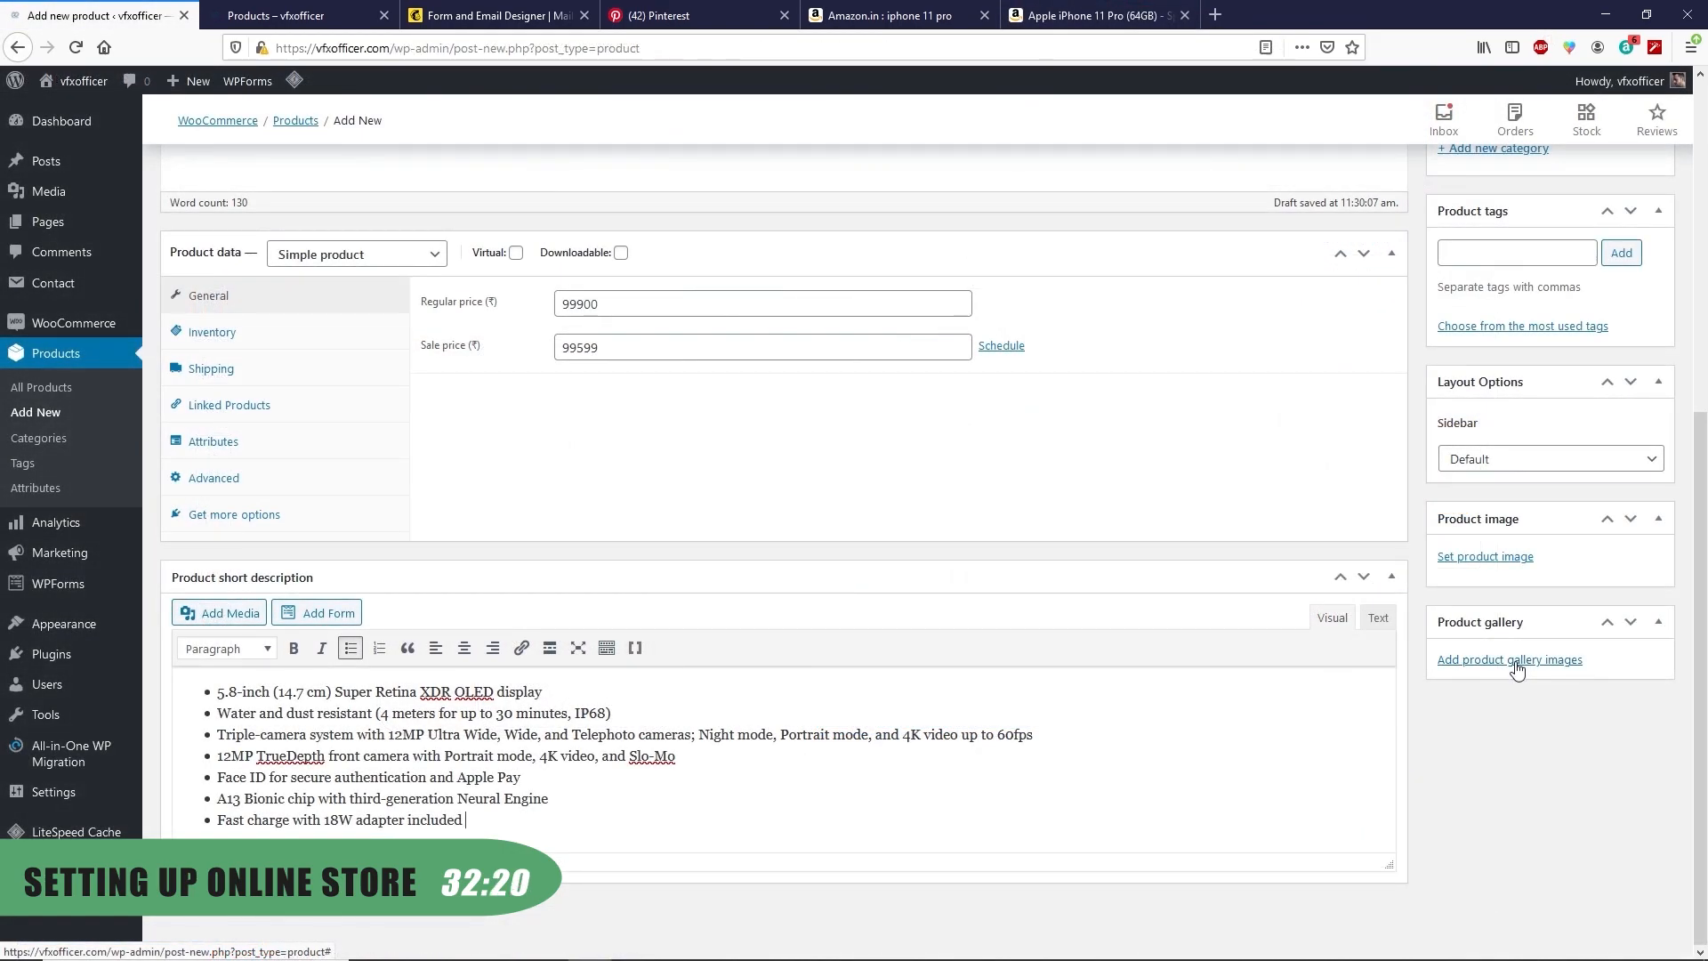
# Add two iPhone photos to the product gallery and set the gold iPhone photo as product image
pyautogui.click(1517, 669)
pyautogui.click(67, 153)
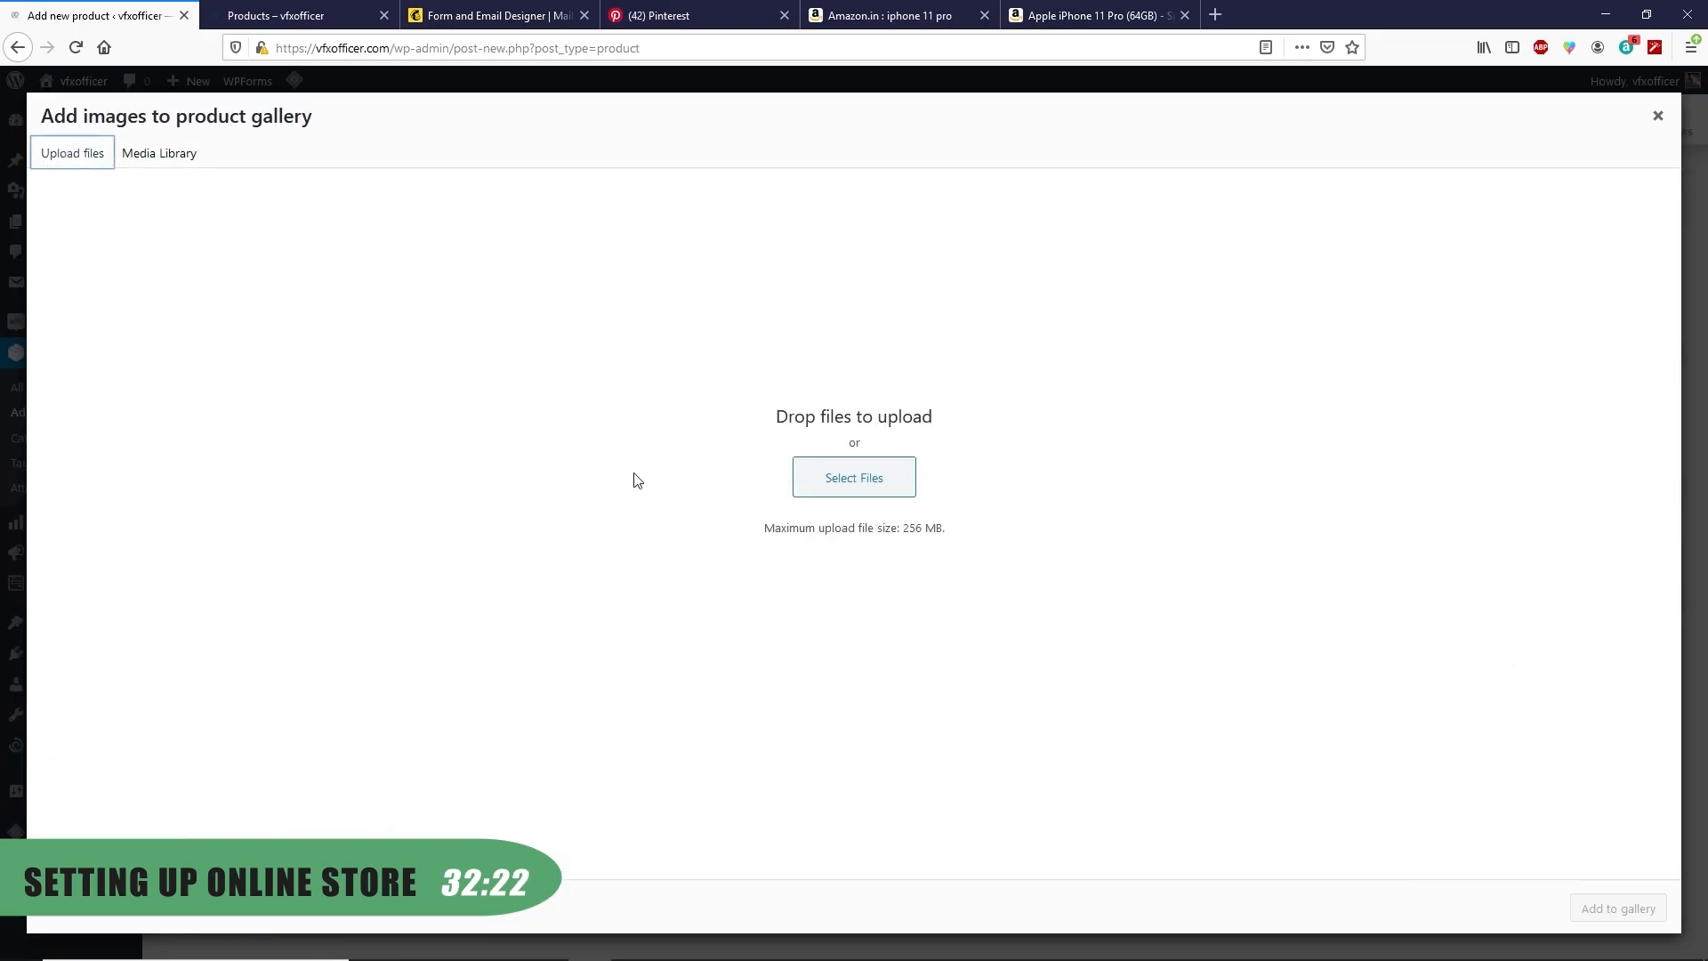
pyautogui.click(835, 477)
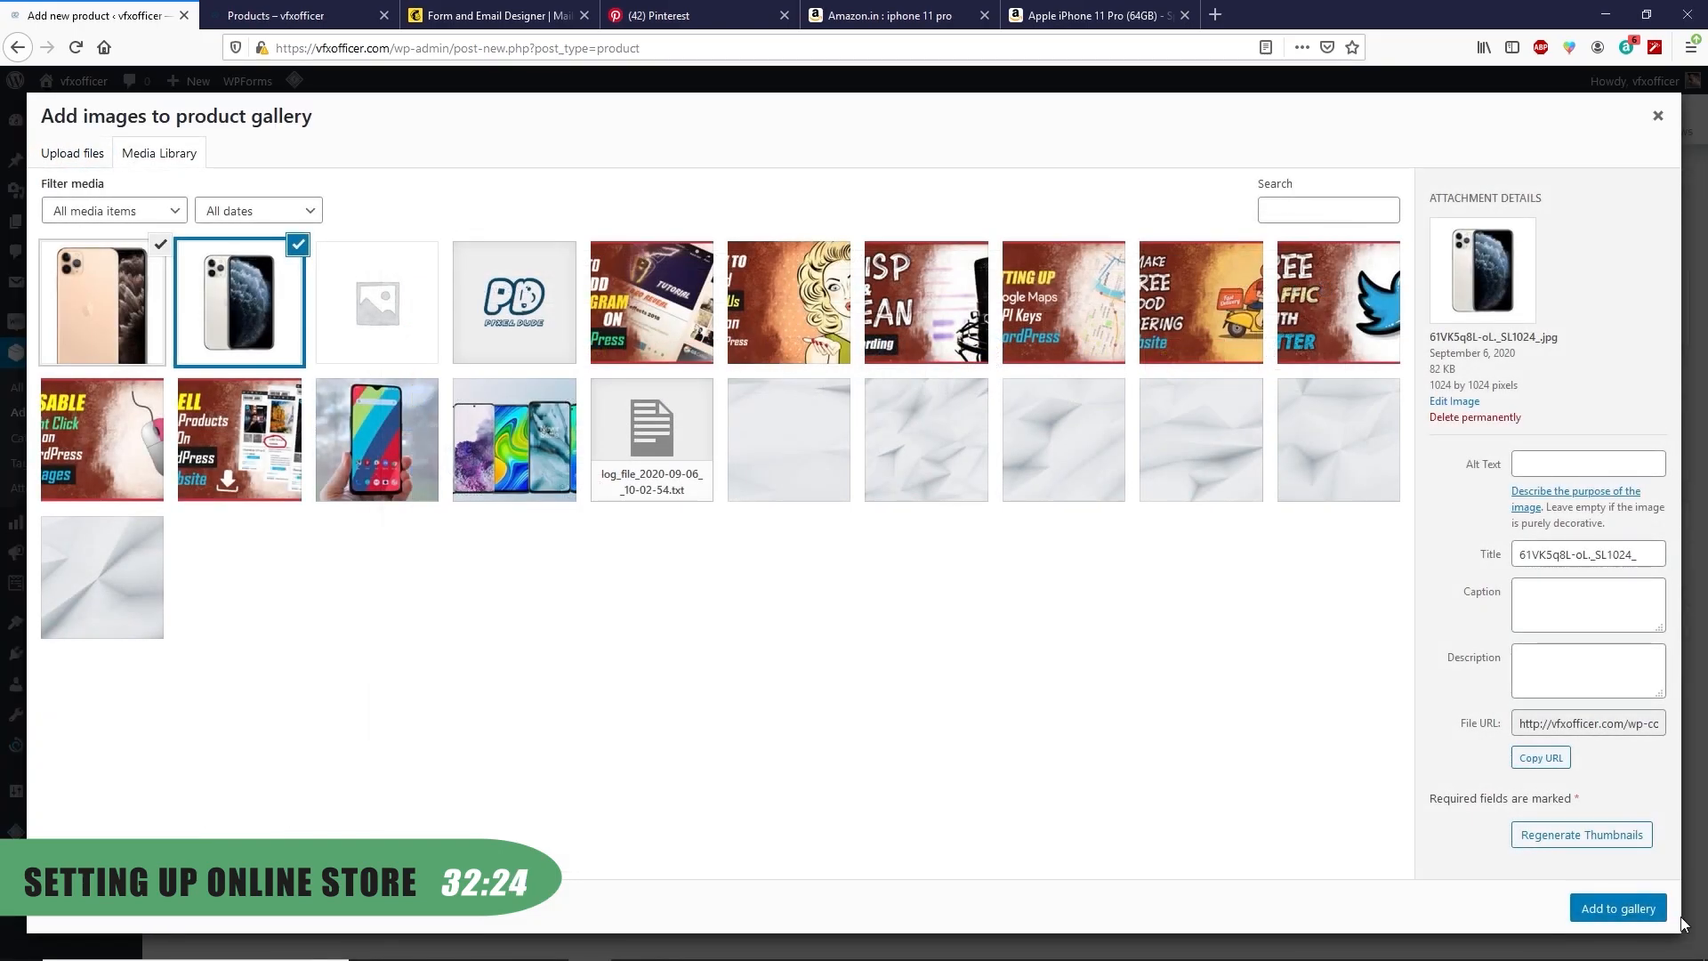
pyautogui.click(1612, 911)
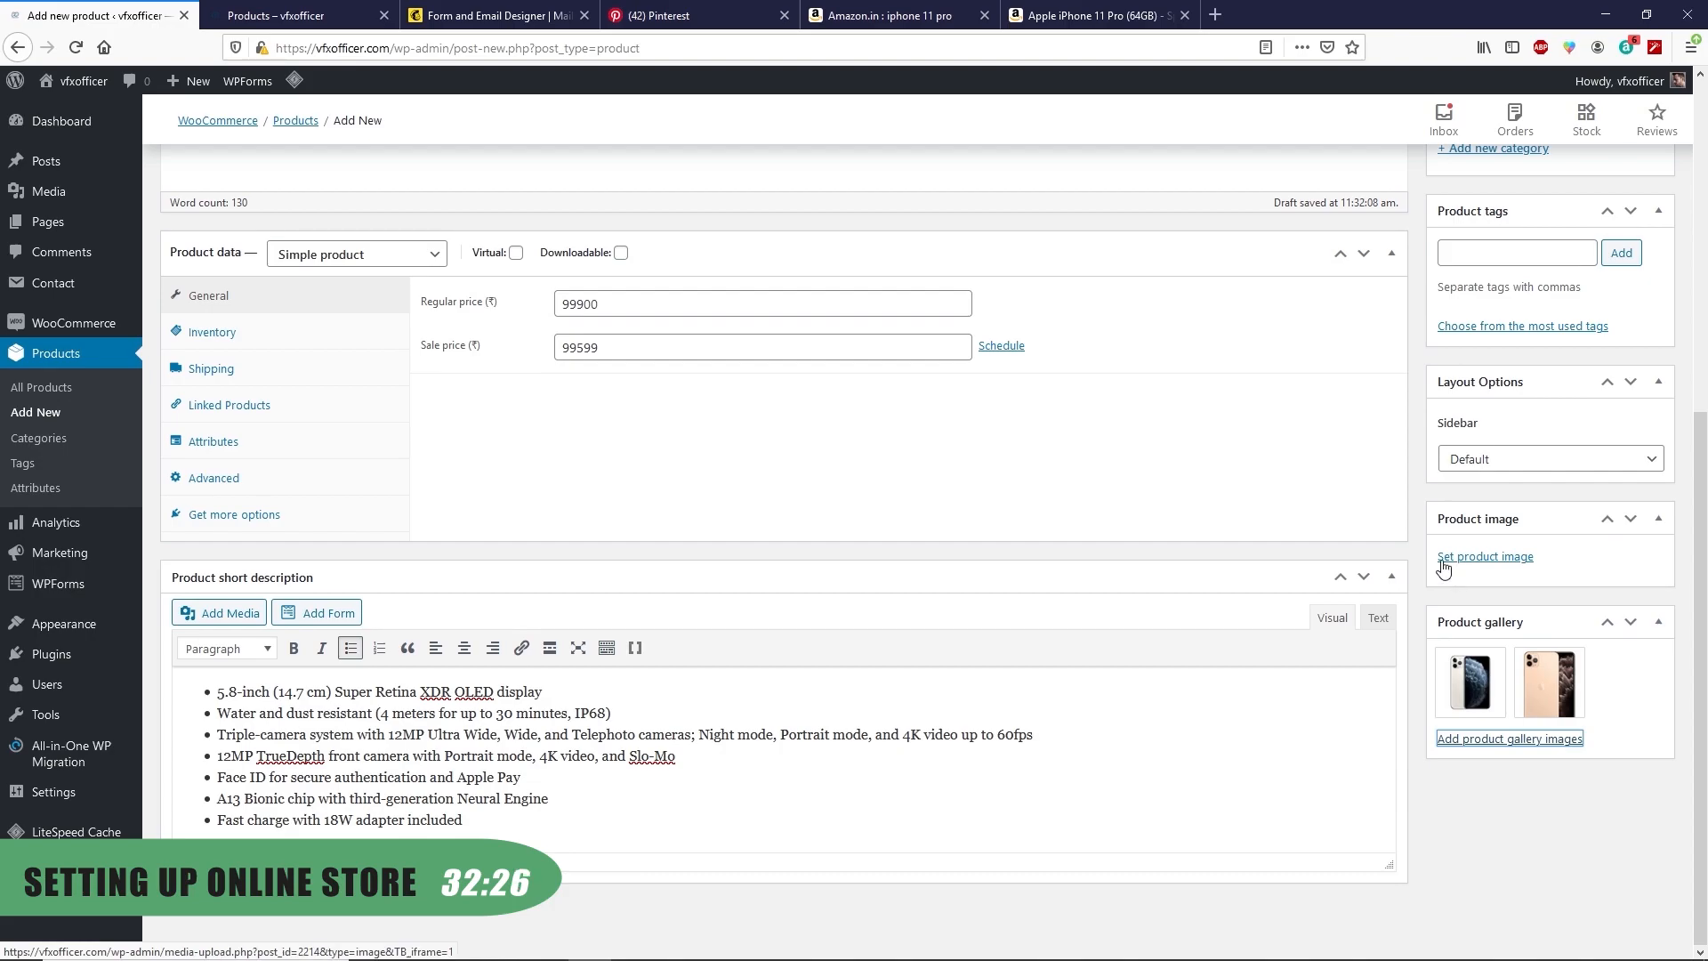
pyautogui.click(1480, 559)
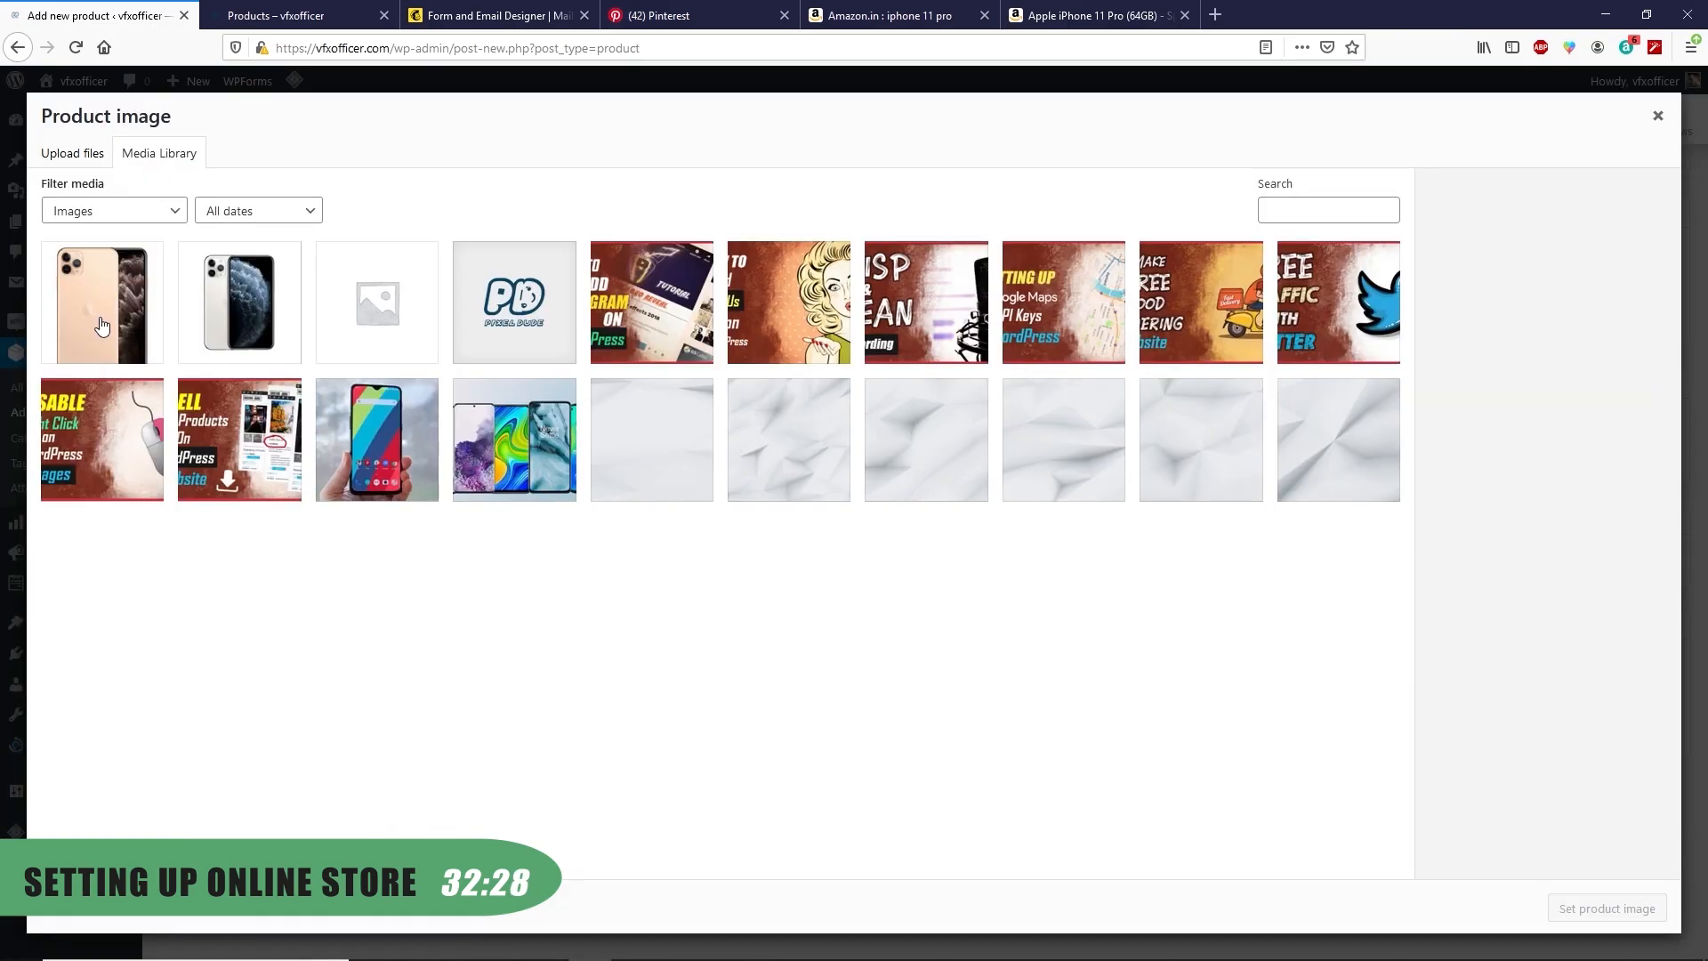
pyautogui.click(118, 310)
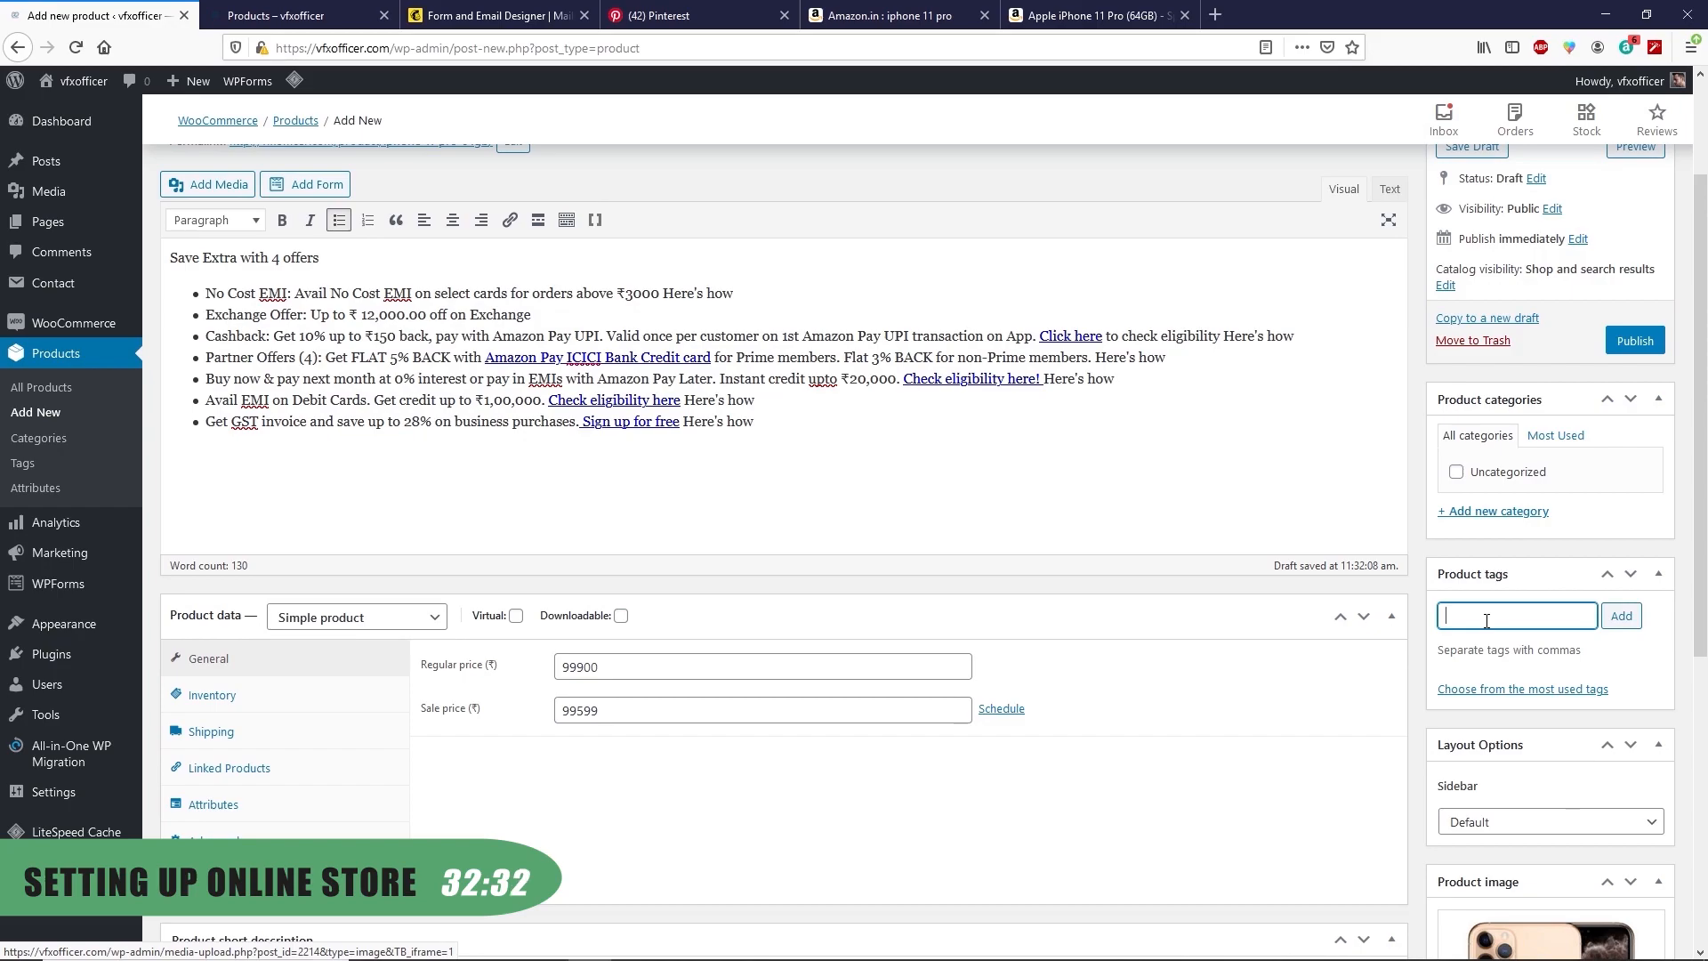
# Tag the product 'iphone 11 pro', create and assign the 'Apple iphone' category, then publish
pyautogui.write('e 11 pro')
pyautogui.press('Return')
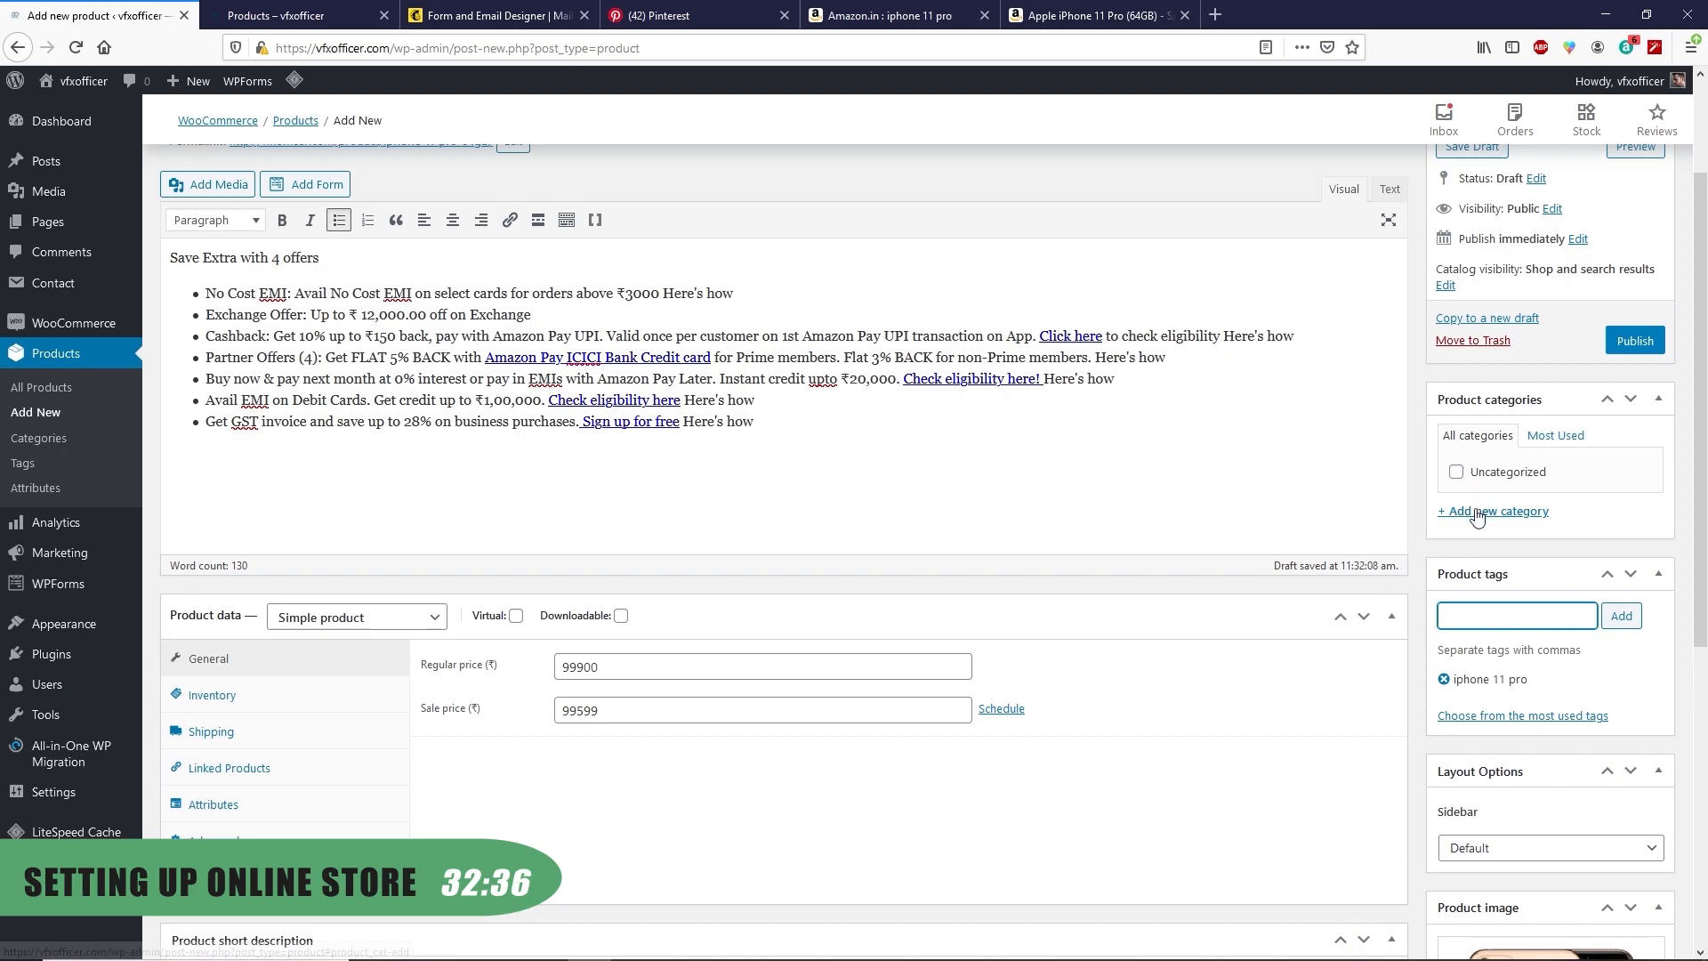
pyautogui.click(1477, 513)
pyautogui.write('Apple')
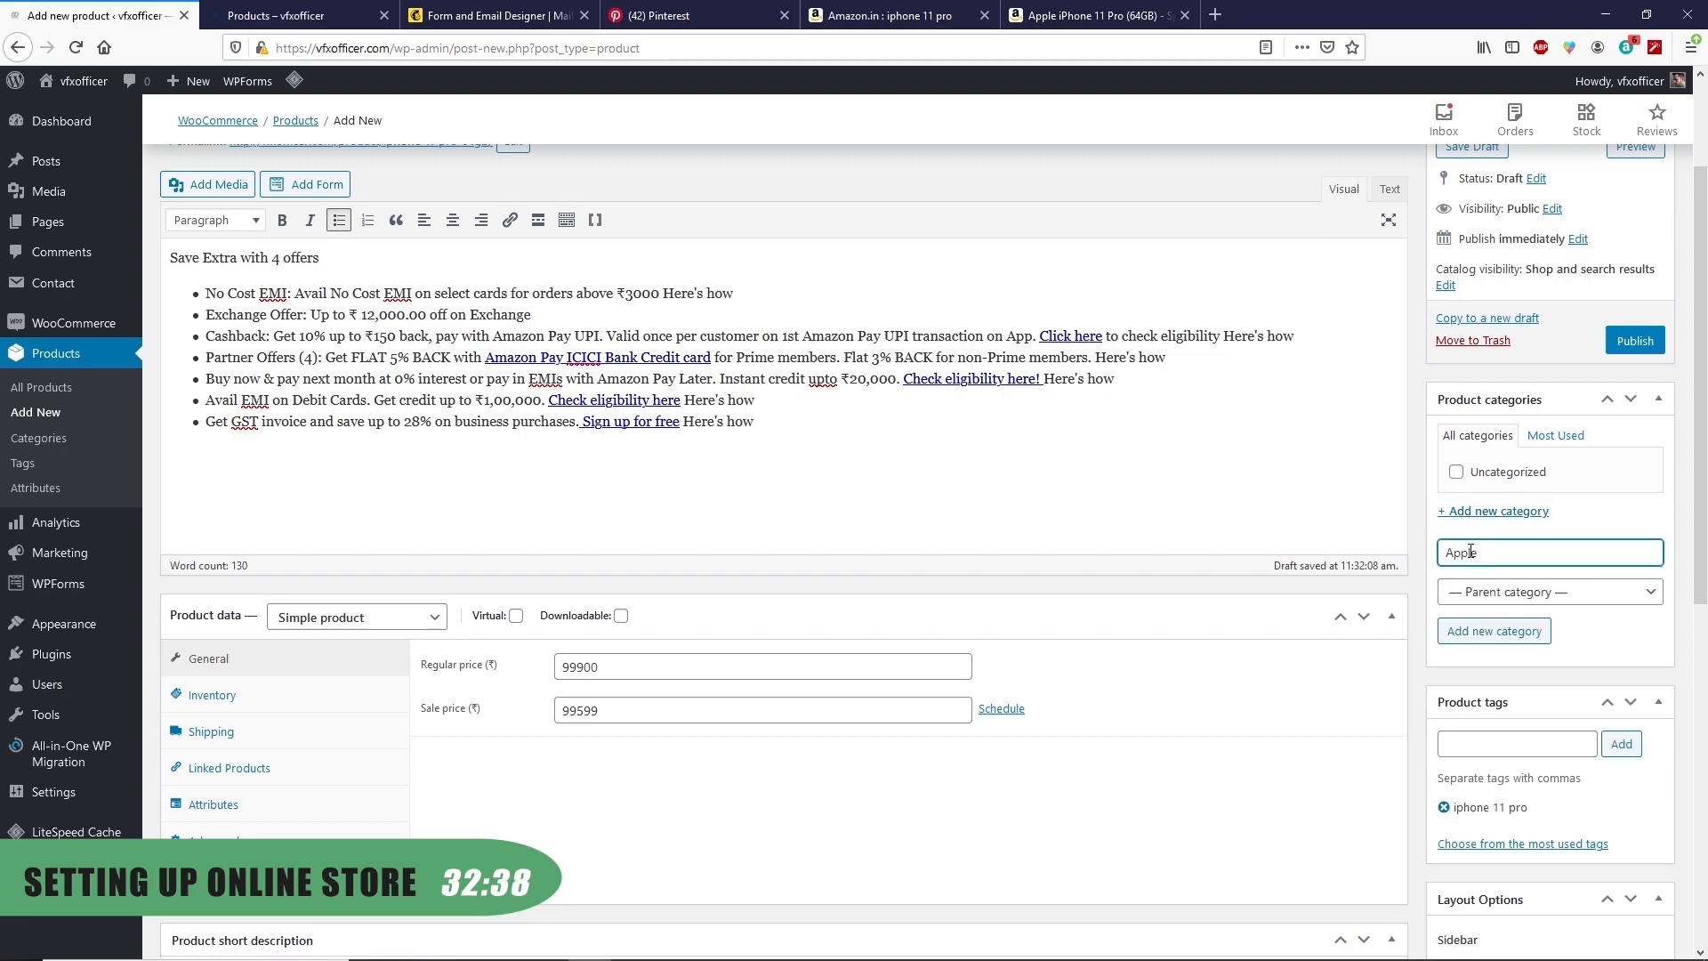
pyautogui.write(' iphone')
pyautogui.click(1509, 639)
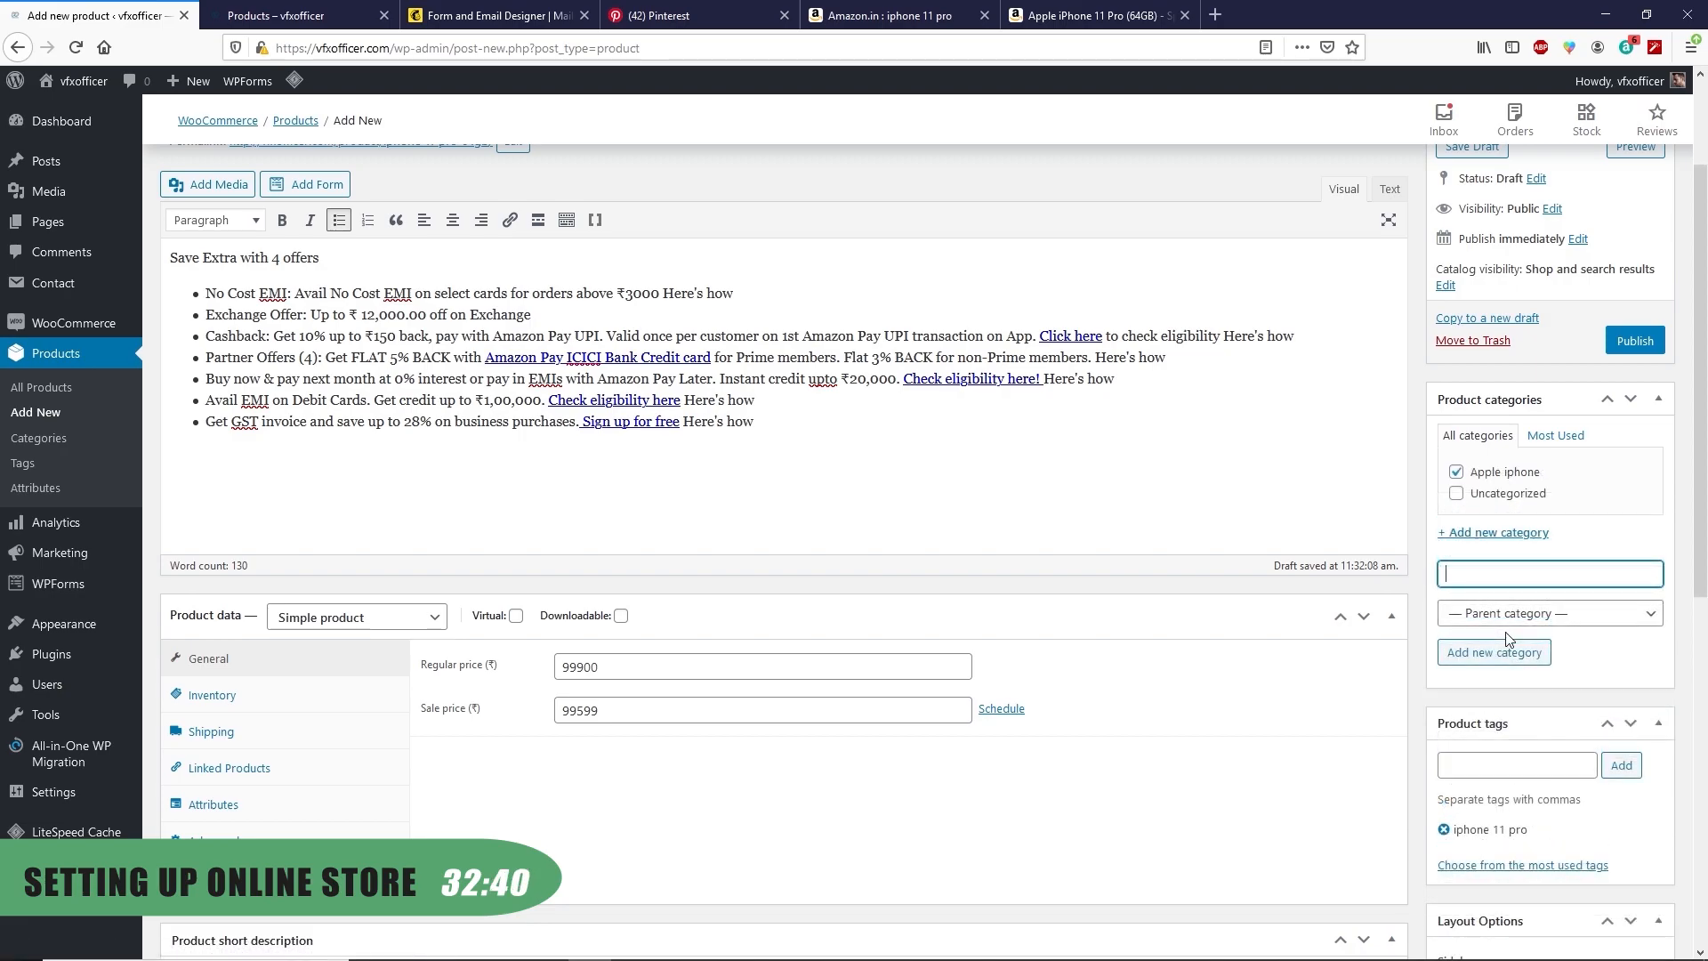
pyautogui.scroll(2, 1218, 644)
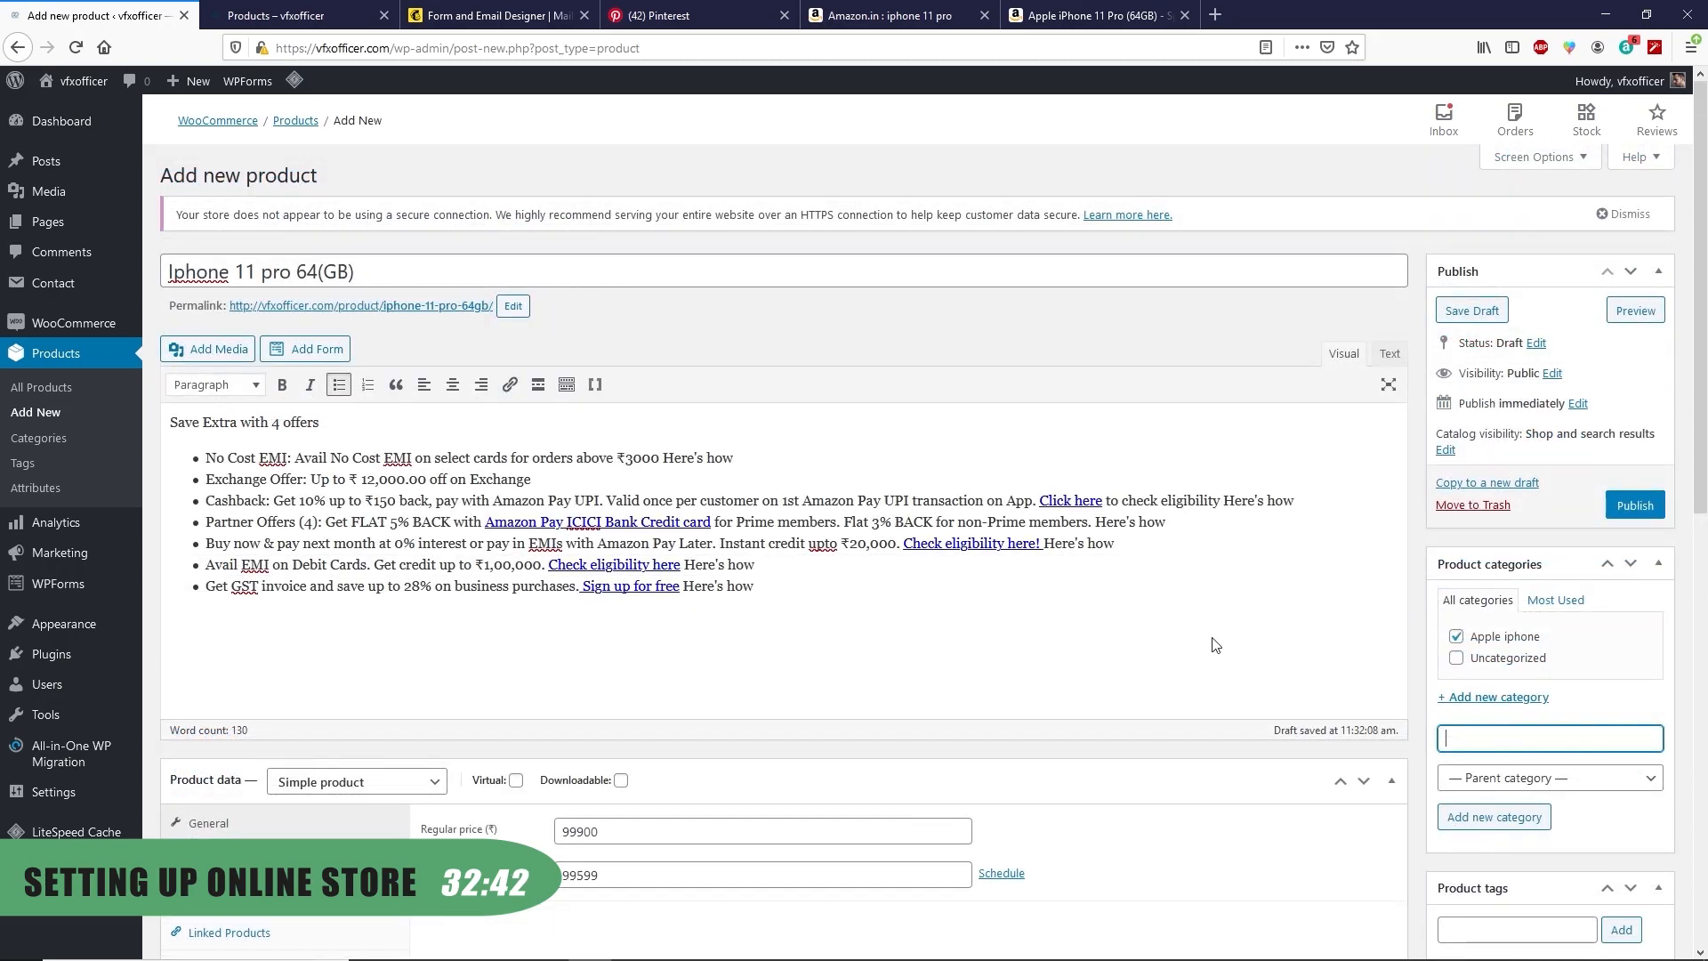
pyautogui.click(1648, 511)
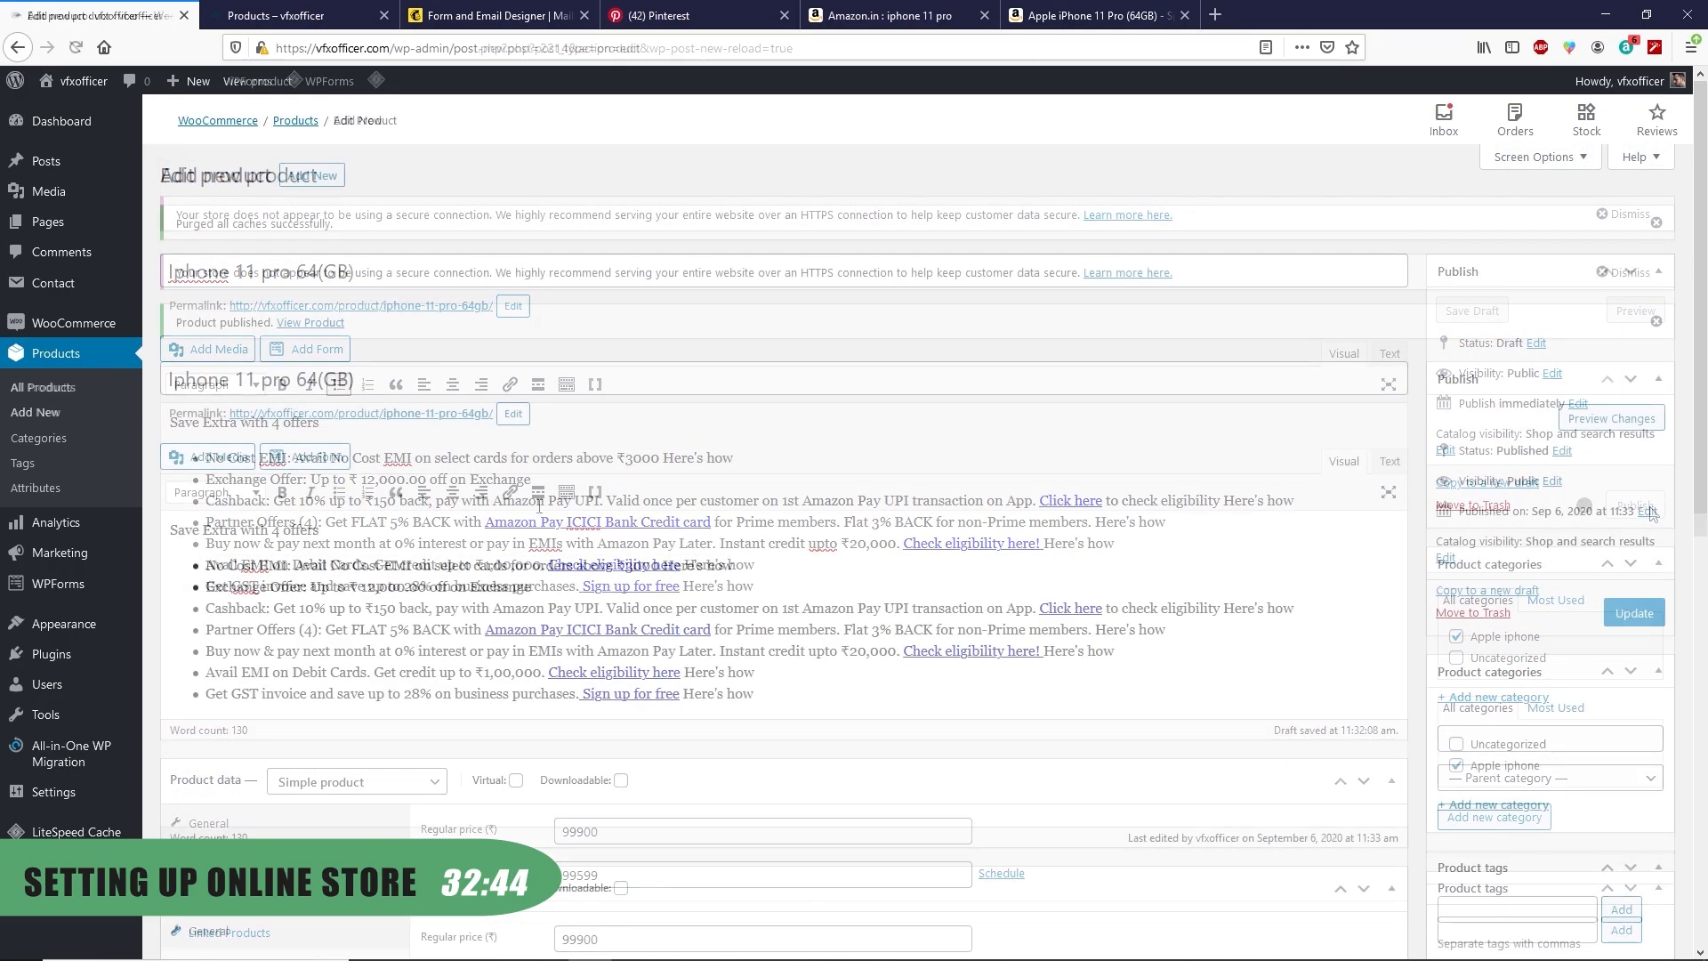
# Reload the Shop page and open the Iphone 11 pro 64(GB) product page, on sale at ₹99,599.00
pyautogui.click(285, 12)
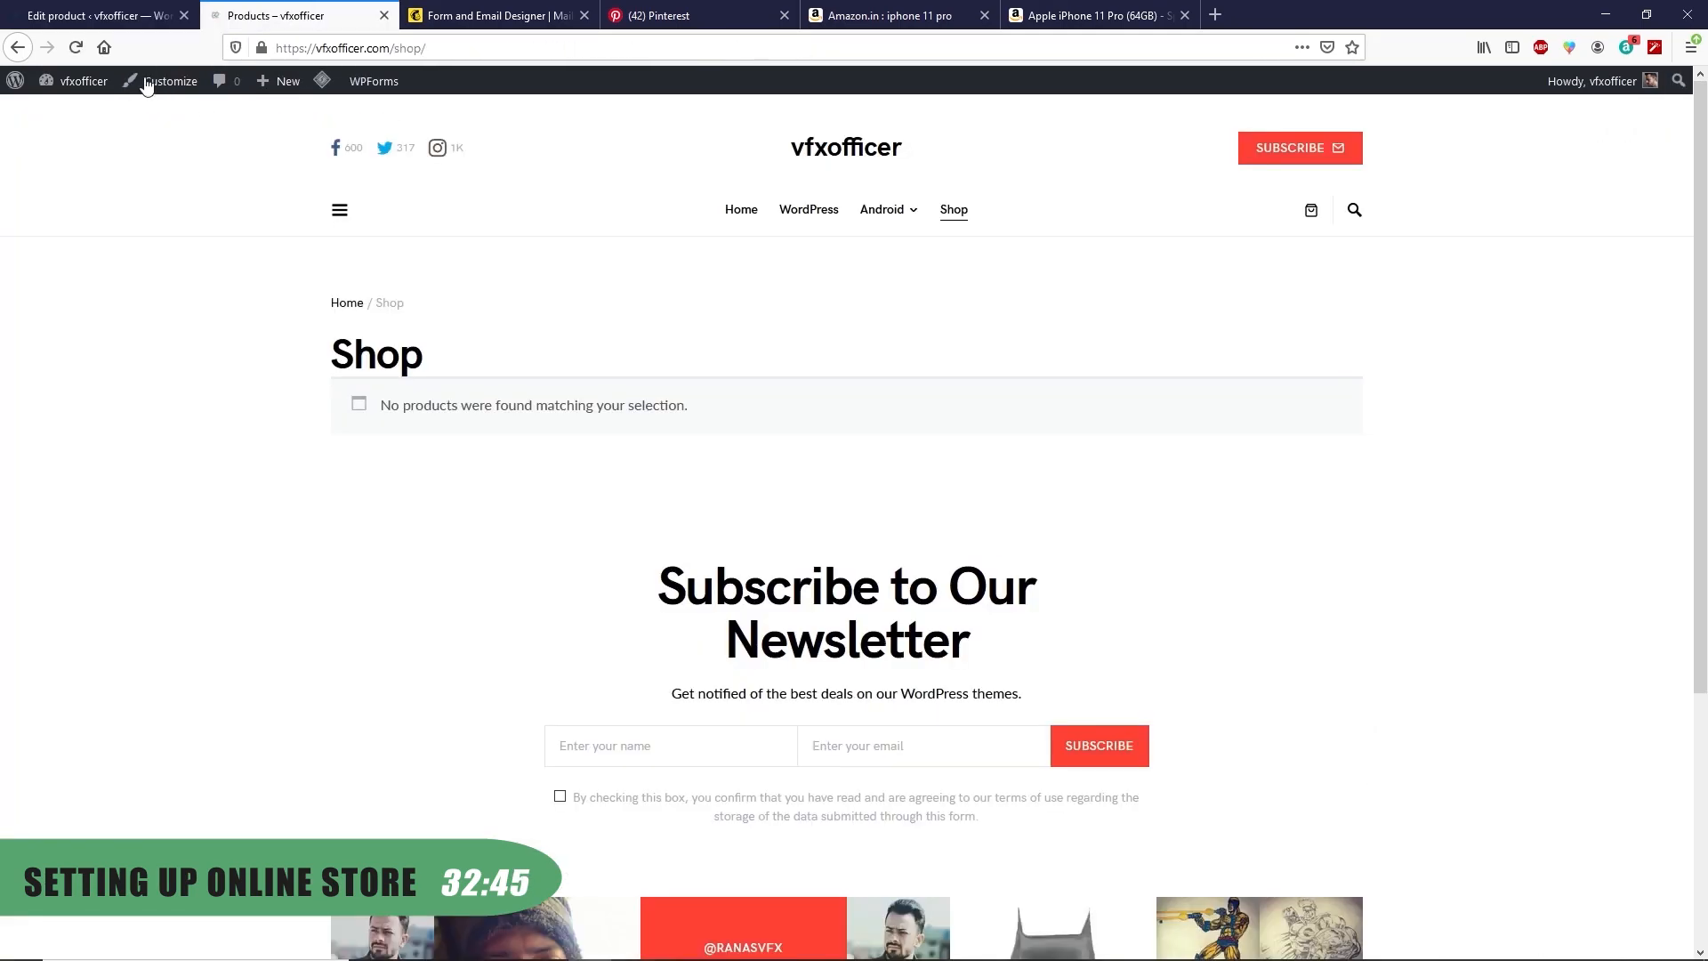
pyautogui.click(78, 47)
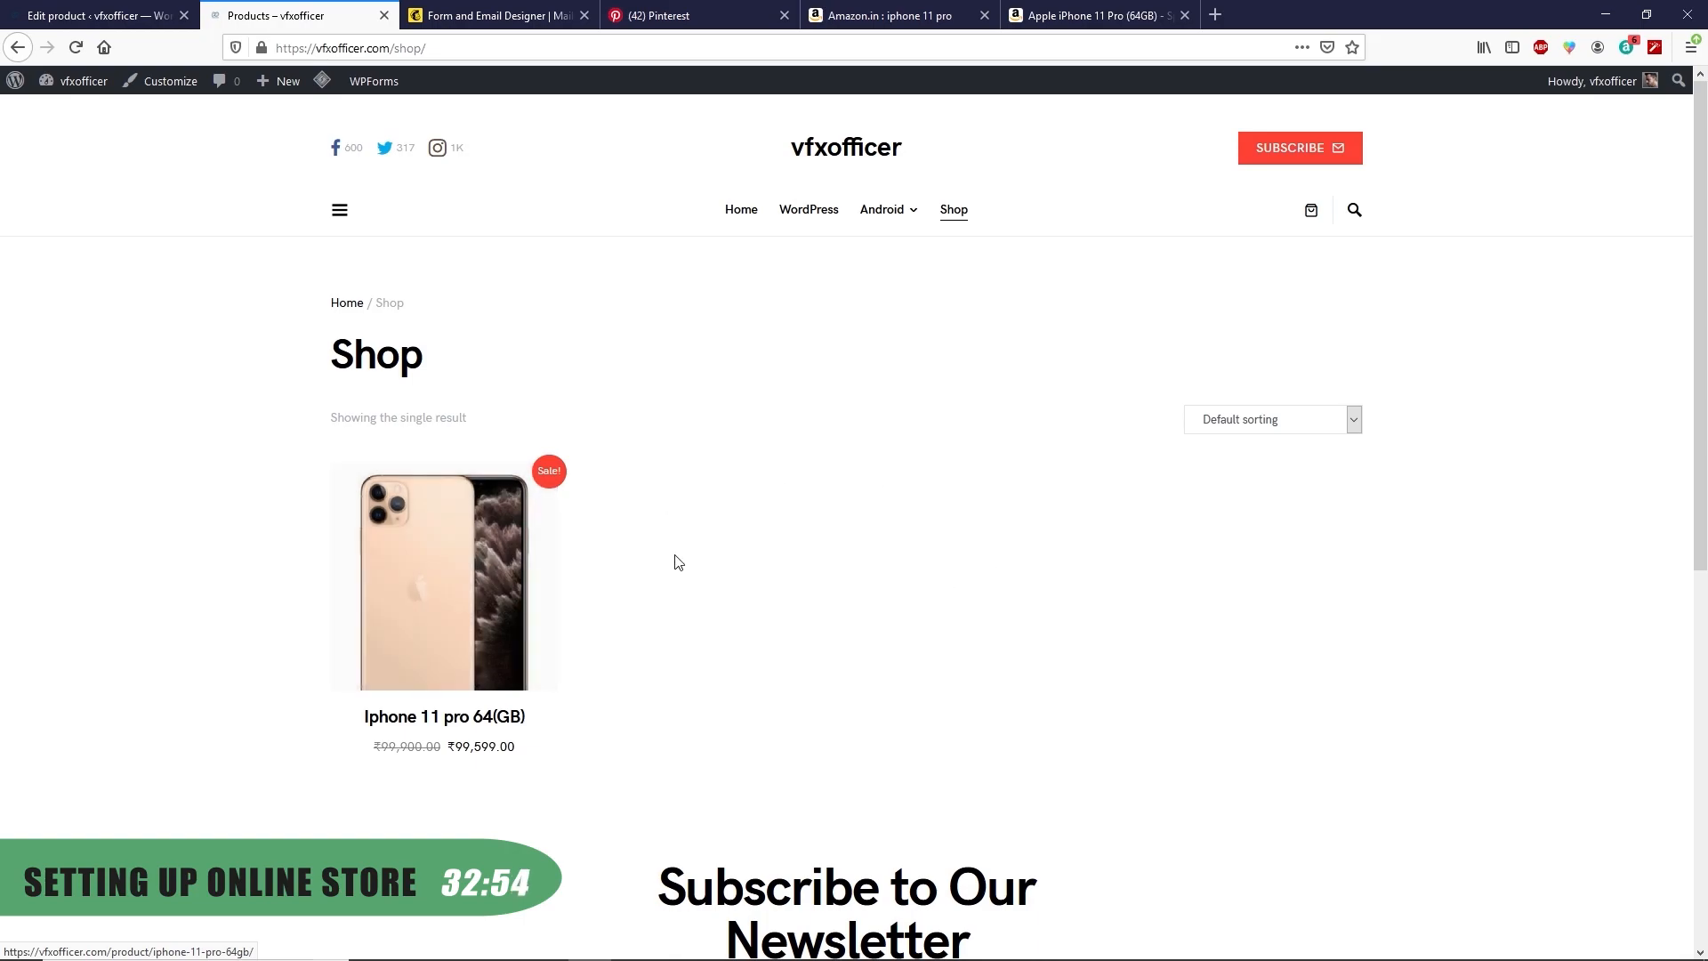
pyautogui.click(379, 564)
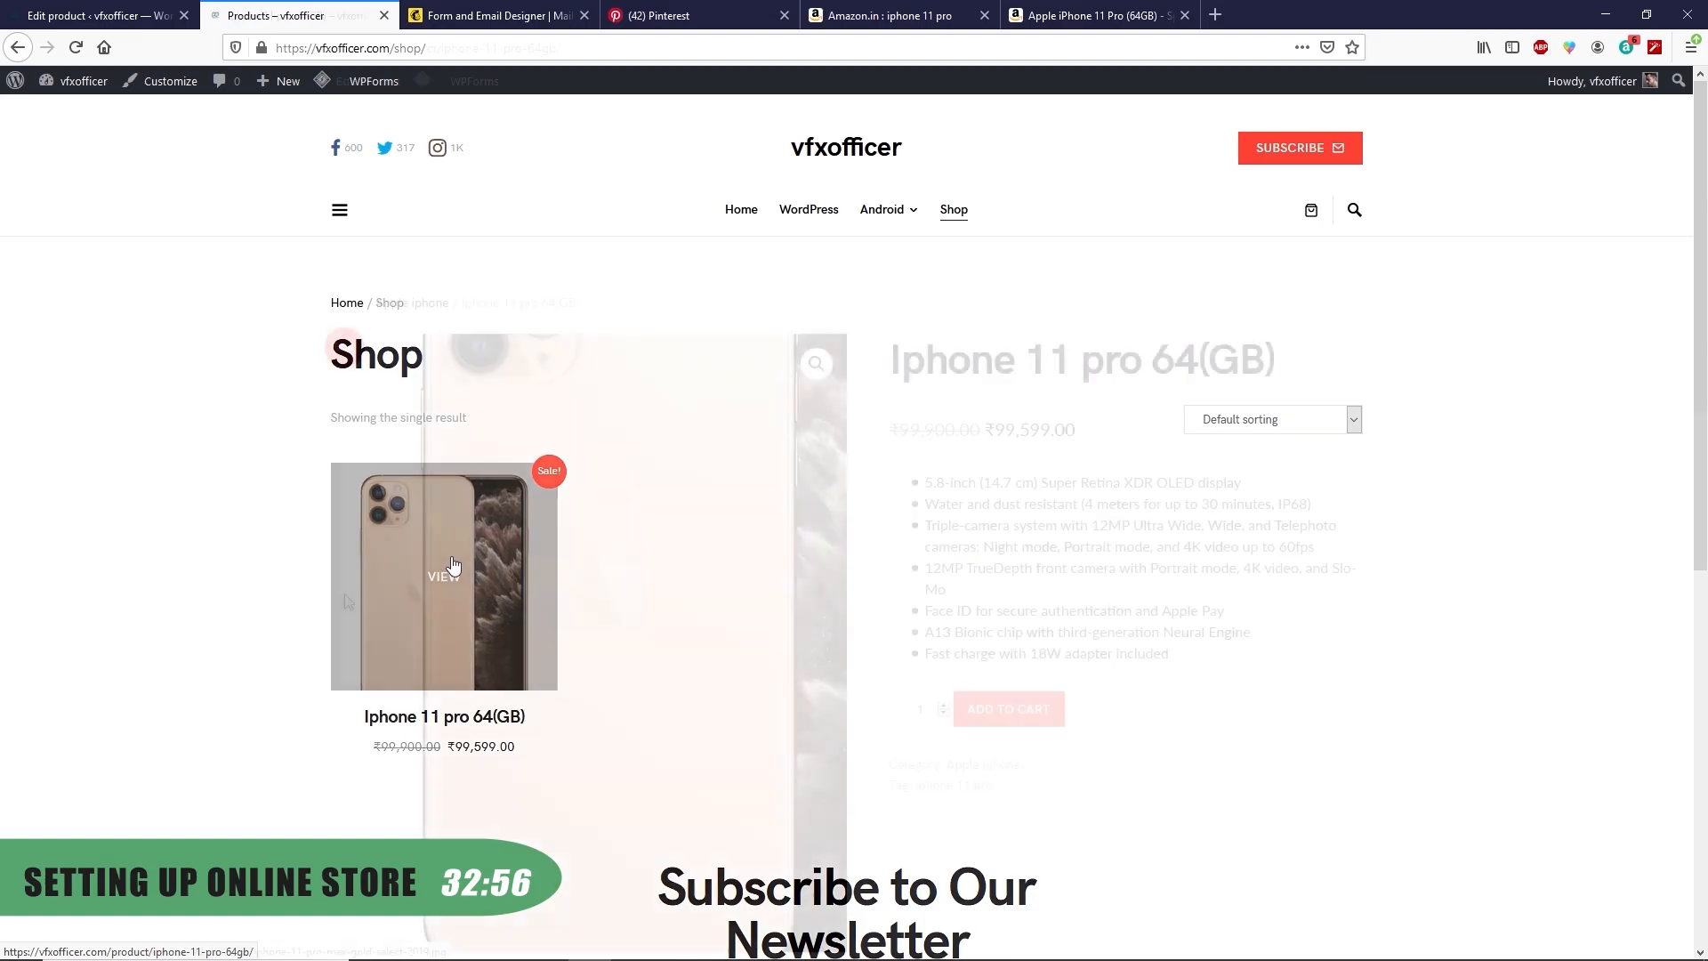
pyautogui.scroll(-8, 338, 612)
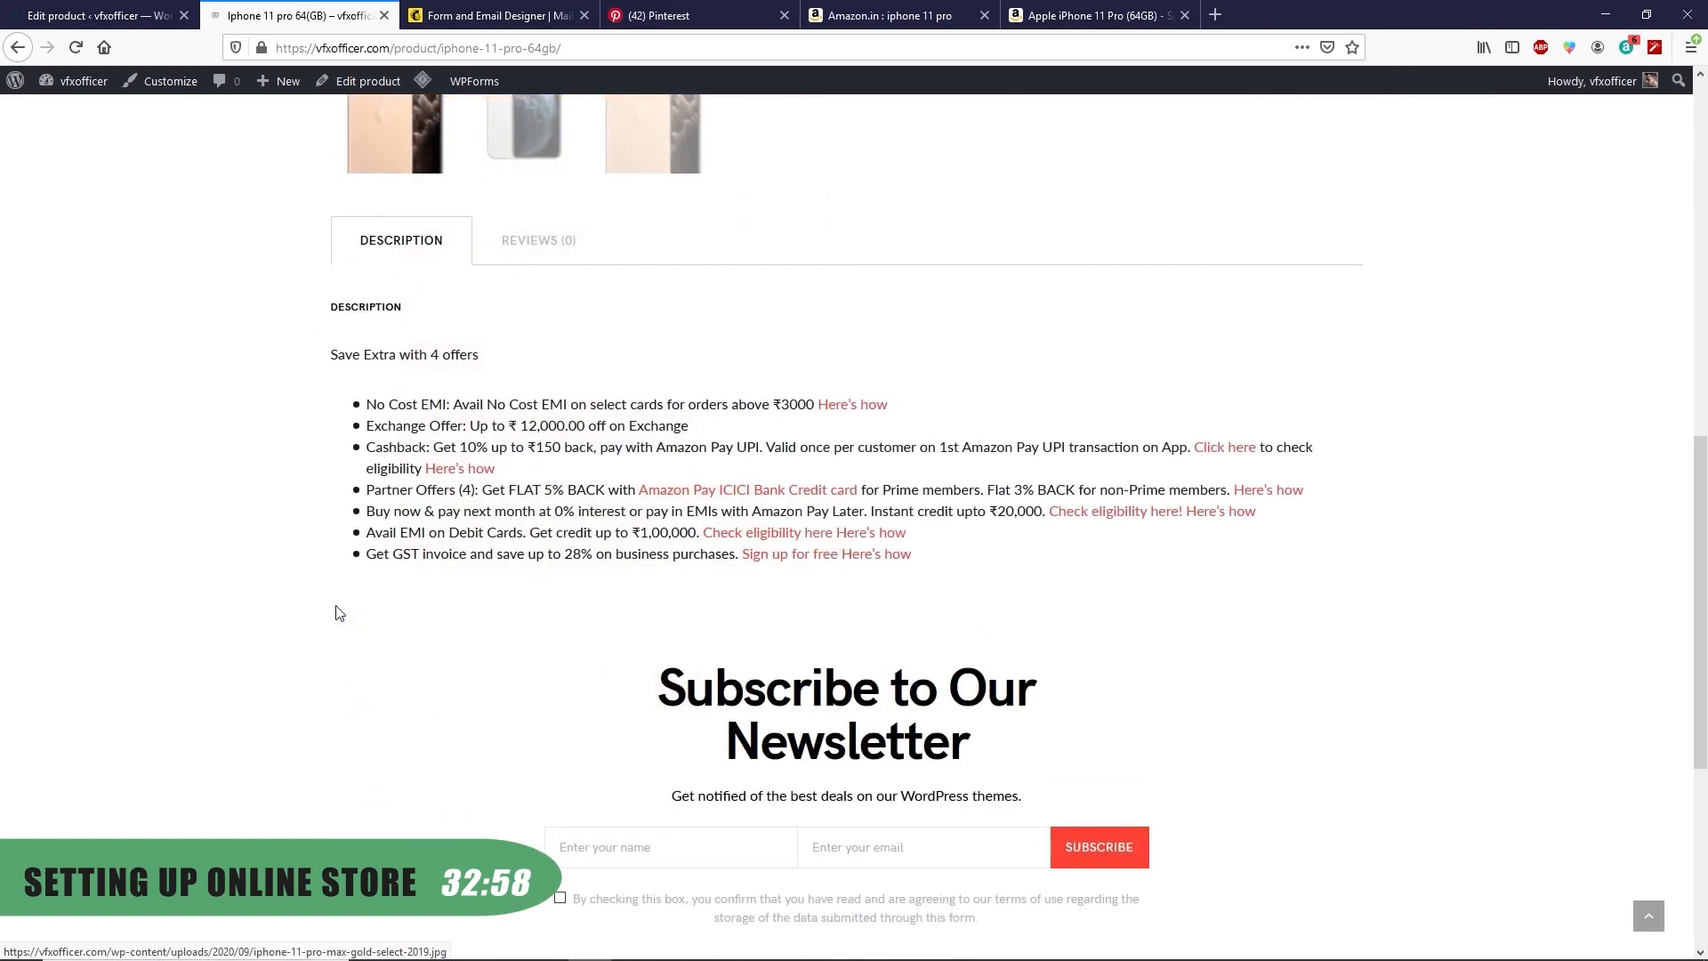
pyautogui.scroll(8, 329, 616)
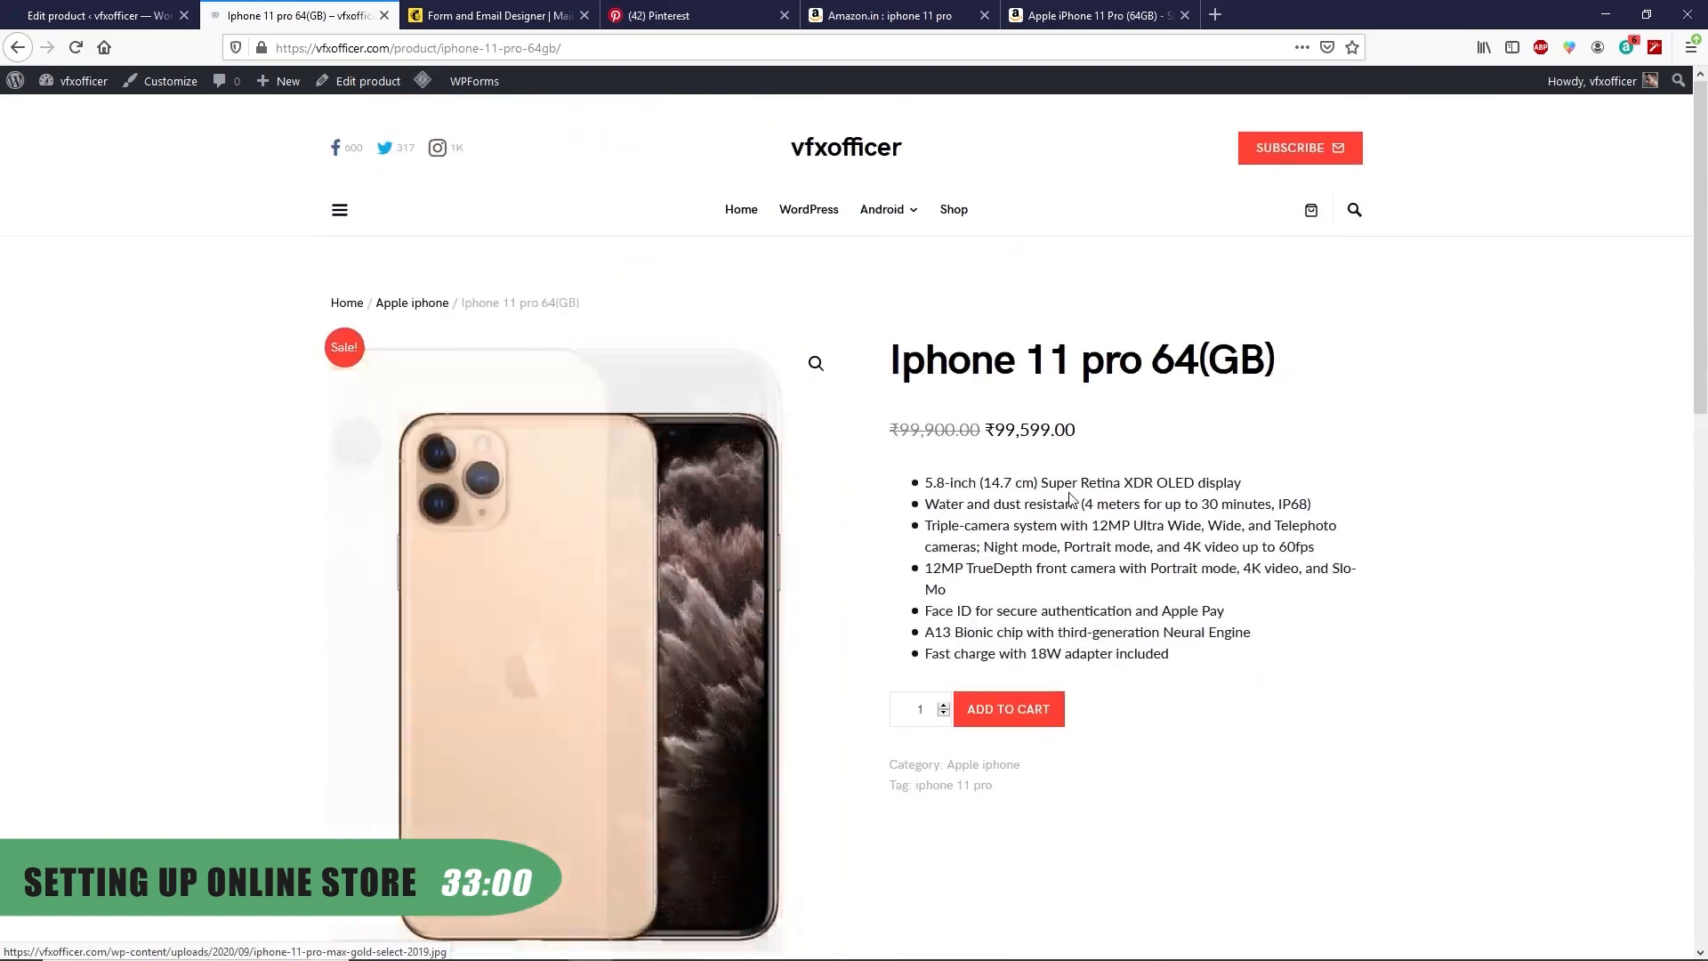